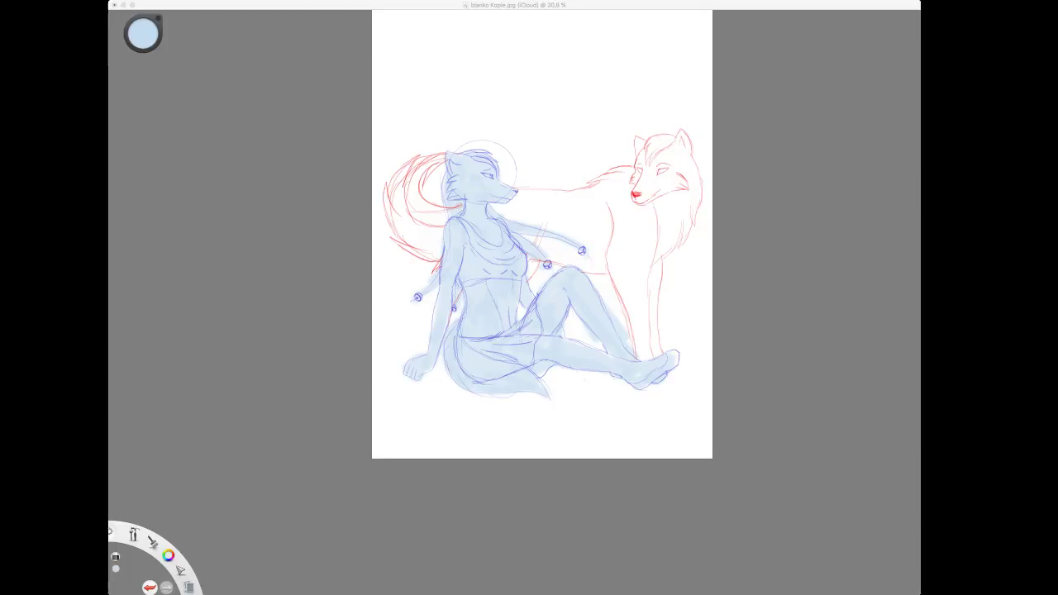
# Set up a solid black inking brush for tracing the seated wolf figure's head.
pyautogui.click(303, 137)
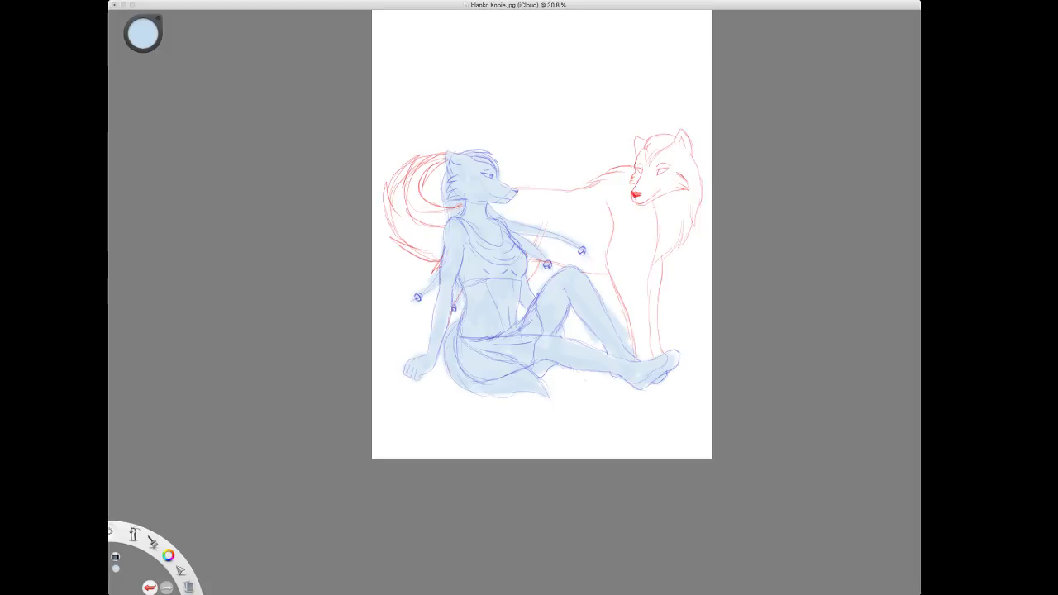
pyautogui.press('space')
pyautogui.moveTo(252, 36); pyautogui.dragTo(308, 40)
pyautogui.moveTo(454, 192); pyautogui.dragTo(513, 165)
pyautogui.moveTo(519, 170)
pyautogui.mouseDown()
pyautogui.moveTo(468, 183)
pyautogui.moveTo(412, 178)
pyautogui.moveTo(546, 155)
pyautogui.moveTo(366, 198)
pyautogui.mouseUp()
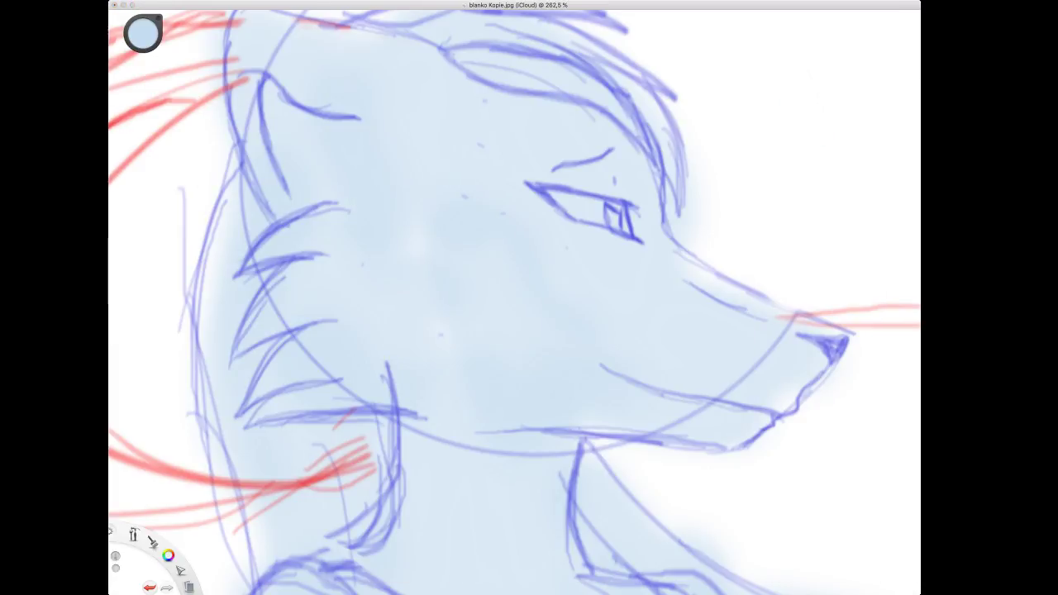
pyautogui.press('i')
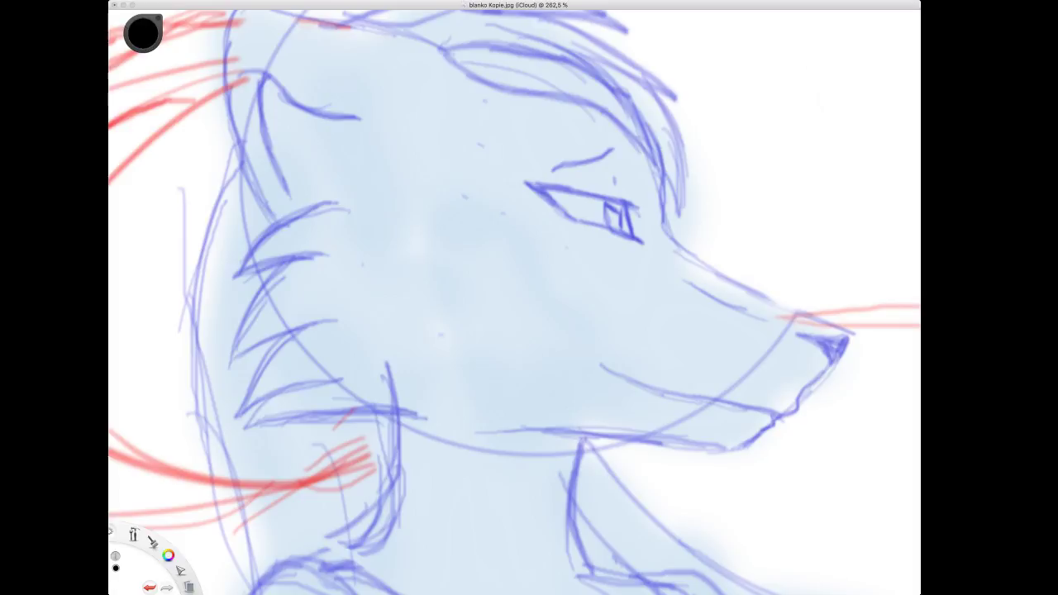
pyautogui.moveTo(522, 218); pyautogui.dragTo(597, 246)
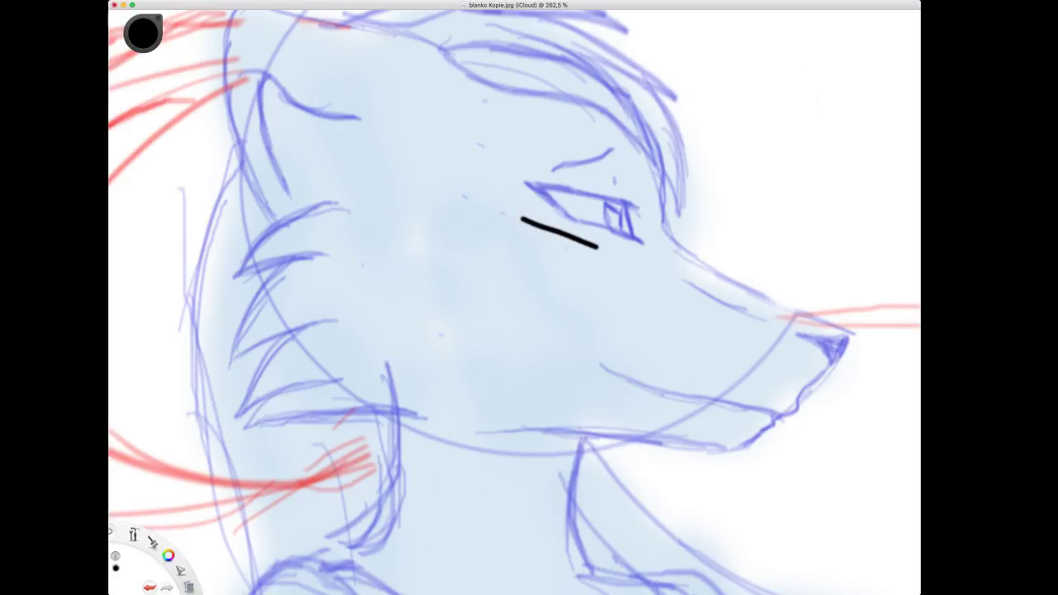
pyautogui.hotkey('ctrl', 'z')
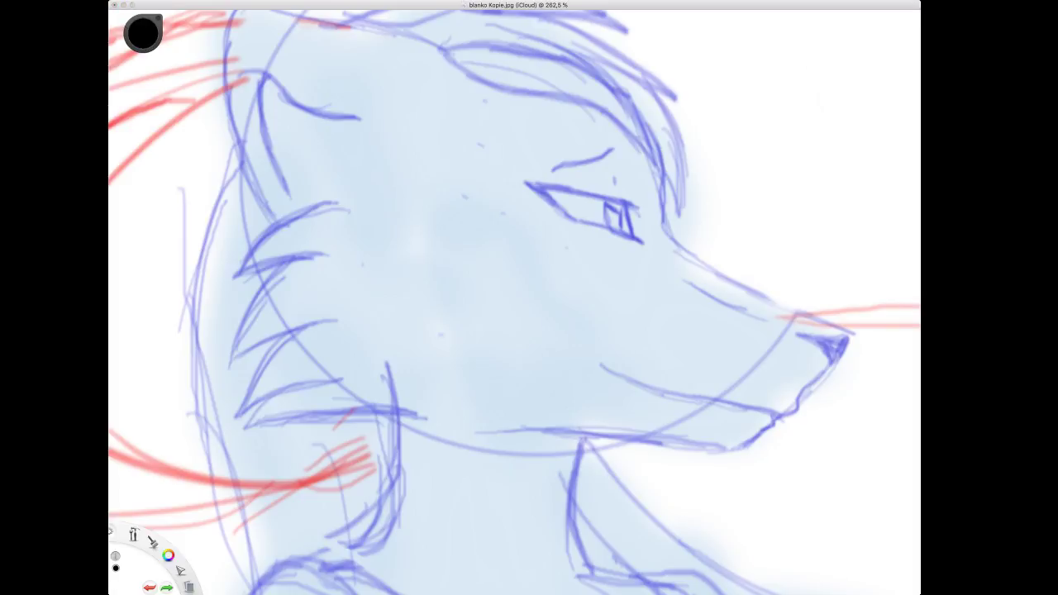
pyautogui.moveTo(476, 184); pyautogui.dragTo(590, 247)
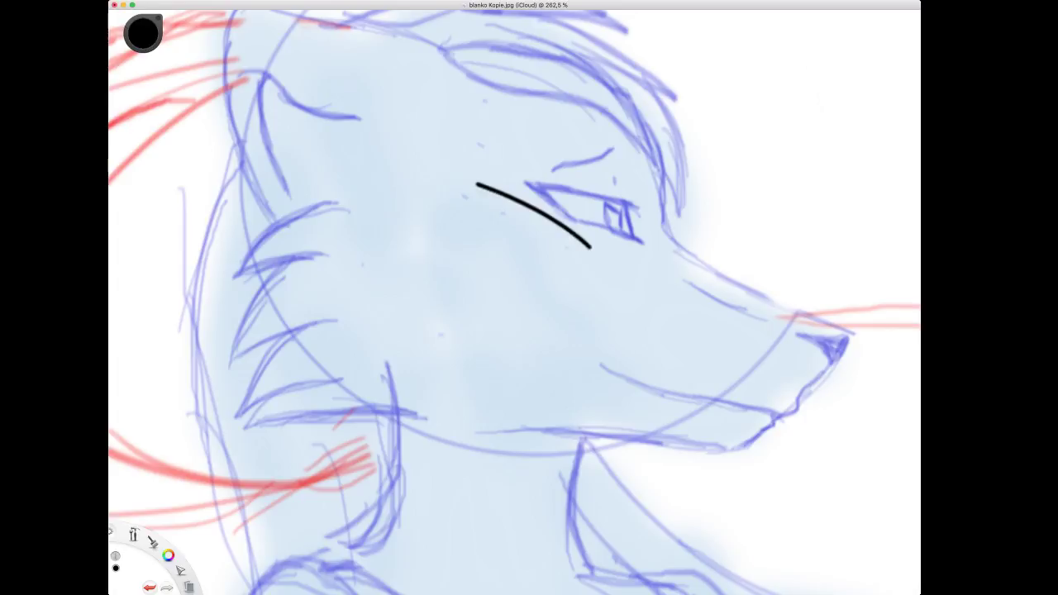
pyautogui.hotkey('ctrl', 'z')
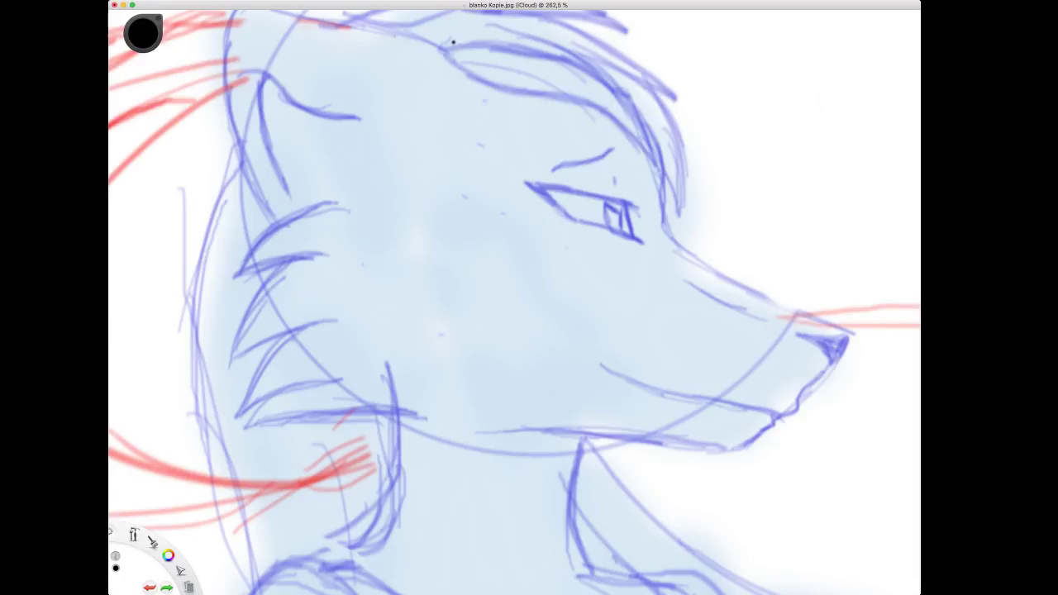
# Ink the seated wolf's ear in black, tracing its outer contour on both sides and the two inner fold lines.
pyautogui.press('space')
pyautogui.moveTo(286, 78); pyautogui.dragTo(321, 164)
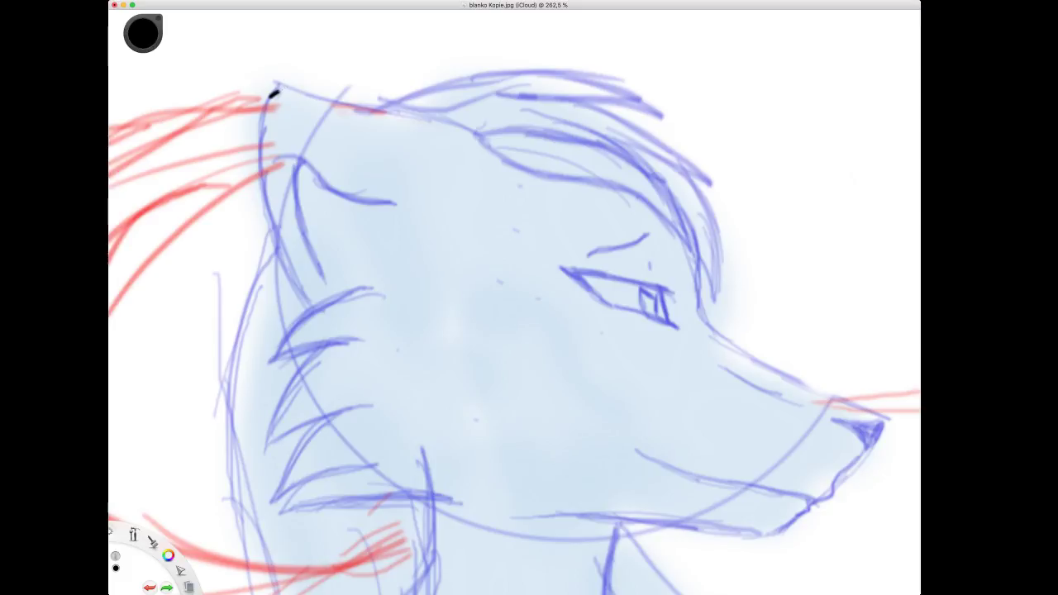
pyautogui.moveTo(275, 93)
pyautogui.mouseDown()
pyautogui.moveTo(442, 120)
pyautogui.moveTo(505, 174)
pyautogui.mouseUp()
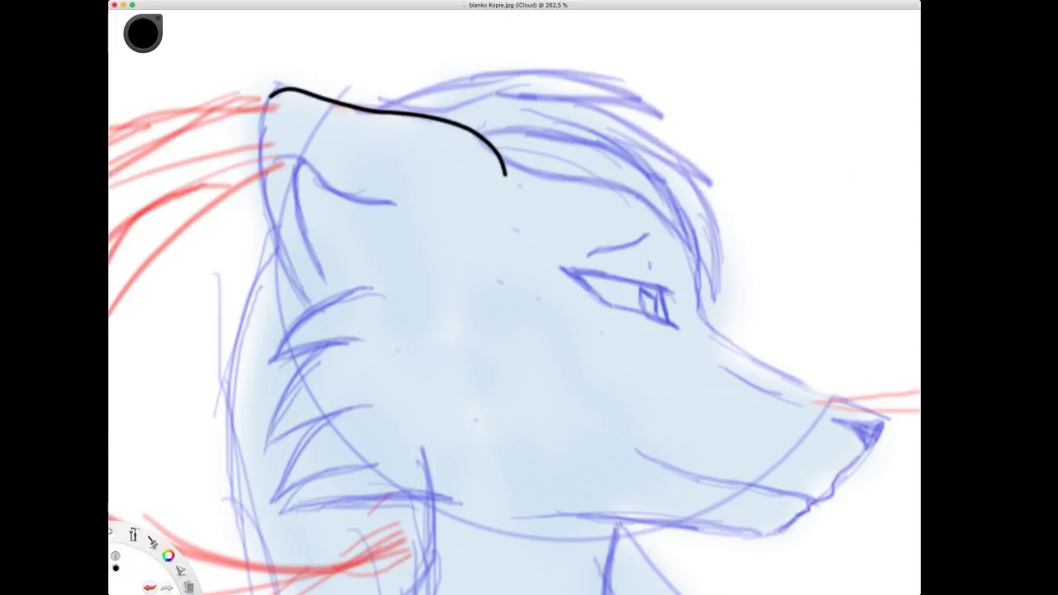
pyautogui.moveTo(271, 94)
pyautogui.mouseDown()
pyautogui.moveTo(273, 213)
pyautogui.moveTo(315, 306)
pyautogui.mouseUp()
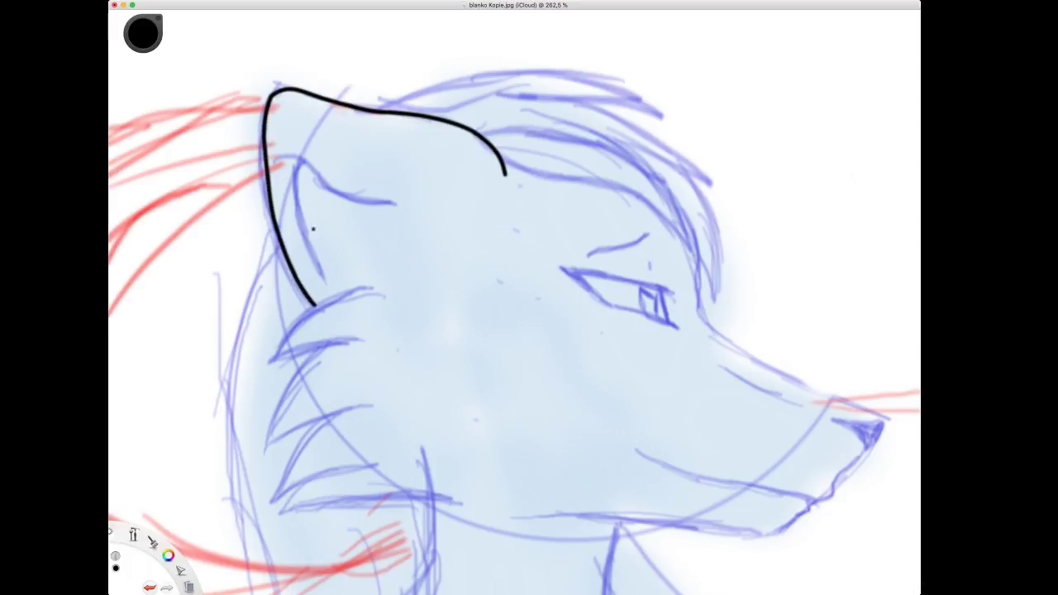
pyautogui.moveTo(276, 174)
pyautogui.mouseDown()
pyautogui.moveTo(294, 163)
pyautogui.moveTo(378, 206)
pyautogui.moveTo(417, 195)
pyautogui.mouseUp()
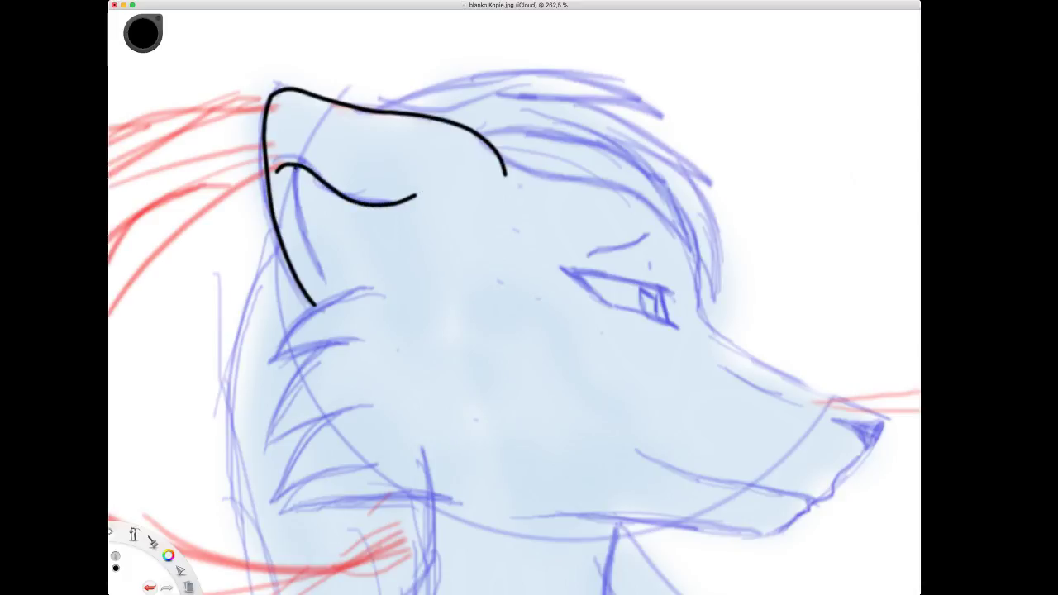
pyautogui.moveTo(293, 168)
pyautogui.mouseDown()
pyautogui.moveTo(312, 261)
pyautogui.moveTo(340, 286)
pyautogui.mouseUp()
# Erase both ends of the inner ear's upper fold line into fine tapered tips.
pyautogui.press('e')
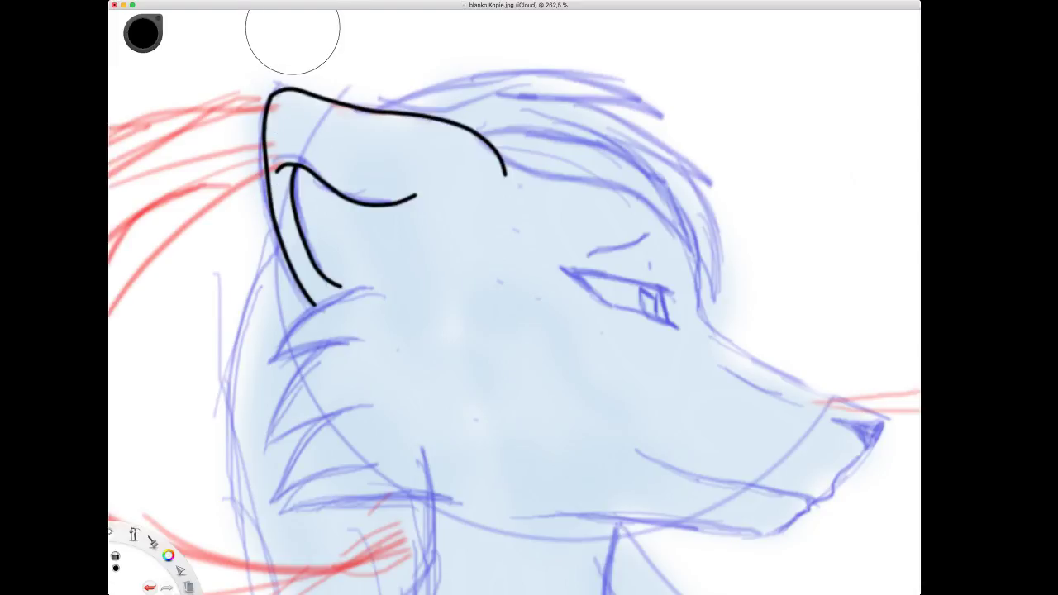
pyautogui.moveTo(442, 206); pyautogui.dragTo(402, 204)
pyautogui.press('super+z')
pyautogui.moveTo(275, 174); pyautogui.dragTo(275, 166)
pyautogui.moveTo(411, 194); pyautogui.dragTo(416, 197)
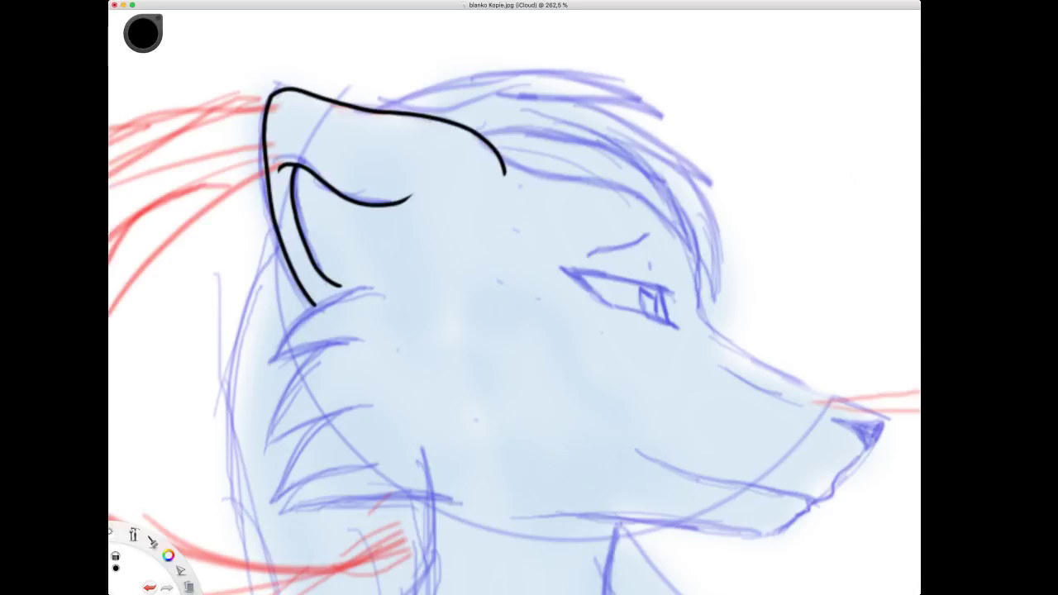
# Ink the upper eyelid in black along the sketch, with a small forked end at the inner corner.
pyautogui.moveTo(342, 135); pyautogui.dragTo(271, 111)
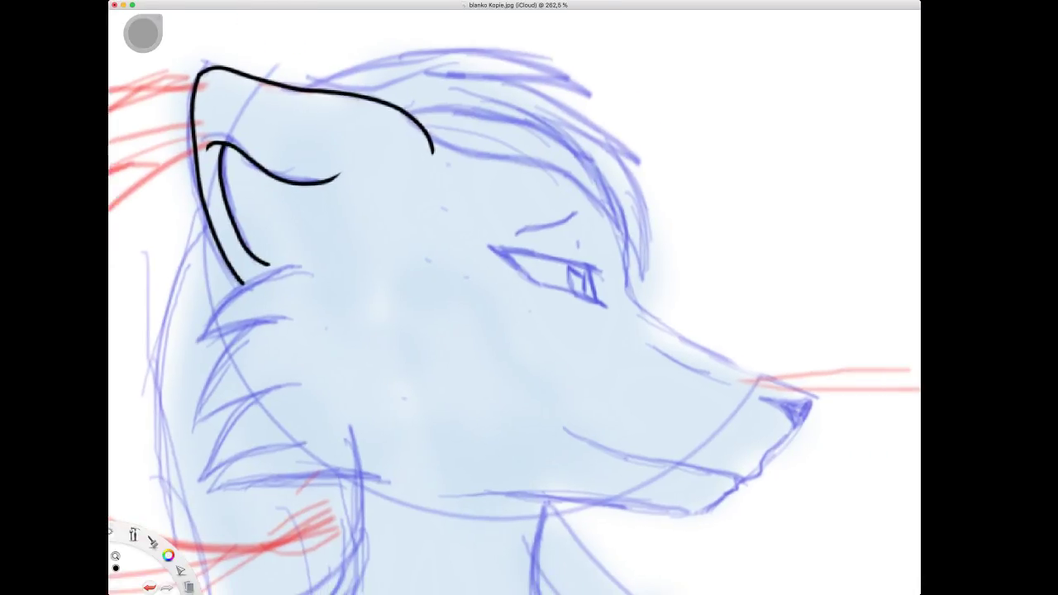
pyautogui.moveTo(449, 243)
pyautogui.mouseDown()
pyautogui.moveTo(397, 192)
pyautogui.moveTo(407, 185)
pyautogui.mouseUp()
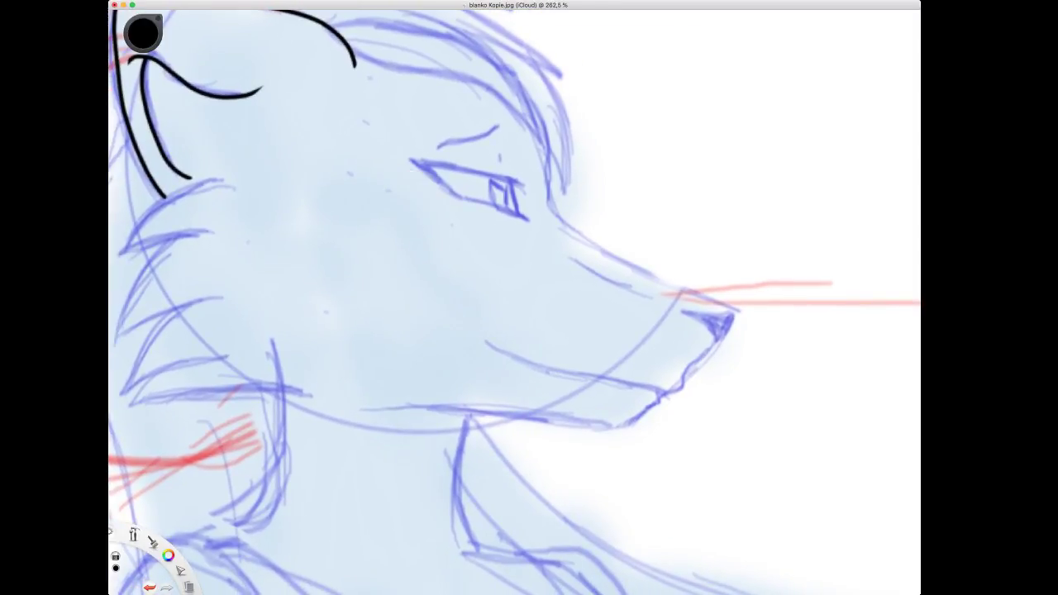
pyautogui.press('space')
pyautogui.moveTo(480, 206); pyautogui.dragTo(463, 126)
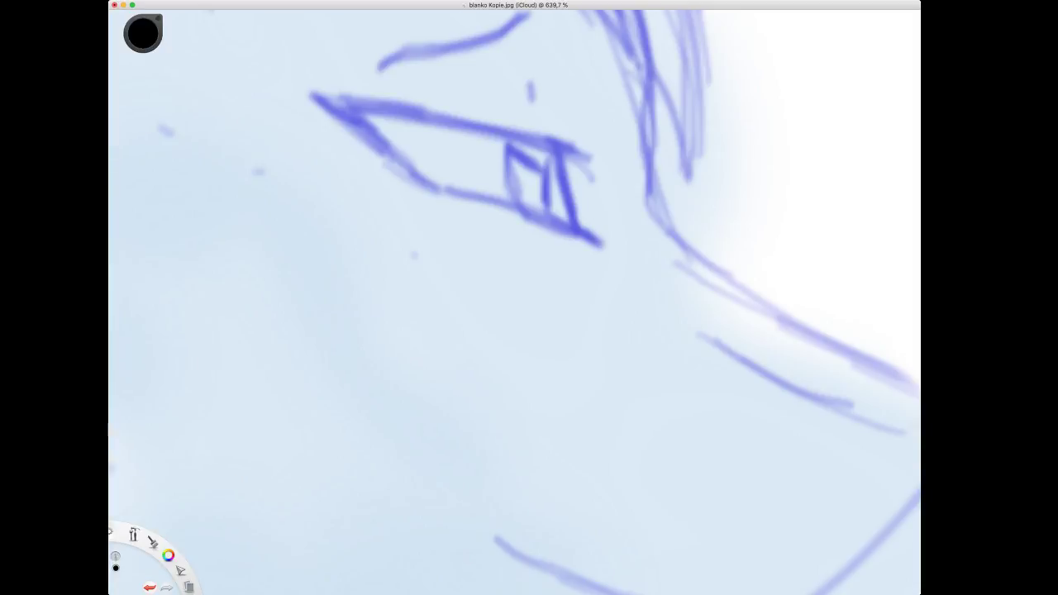
pyautogui.moveTo(326, 105); pyautogui.dragTo(578, 154)
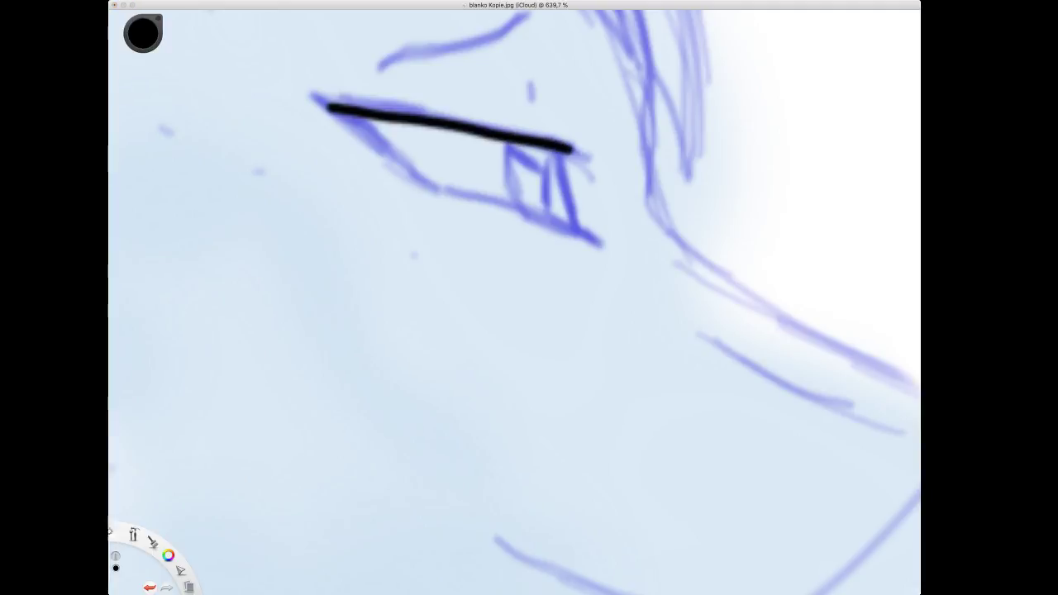
pyautogui.press('super+z')
pyautogui.moveTo(336, 107)
pyautogui.mouseDown()
pyautogui.moveTo(550, 144)
pyautogui.moveTo(604, 164)
pyautogui.moveTo(581, 164)
pyautogui.moveTo(599, 181)
pyautogui.mouseUp()
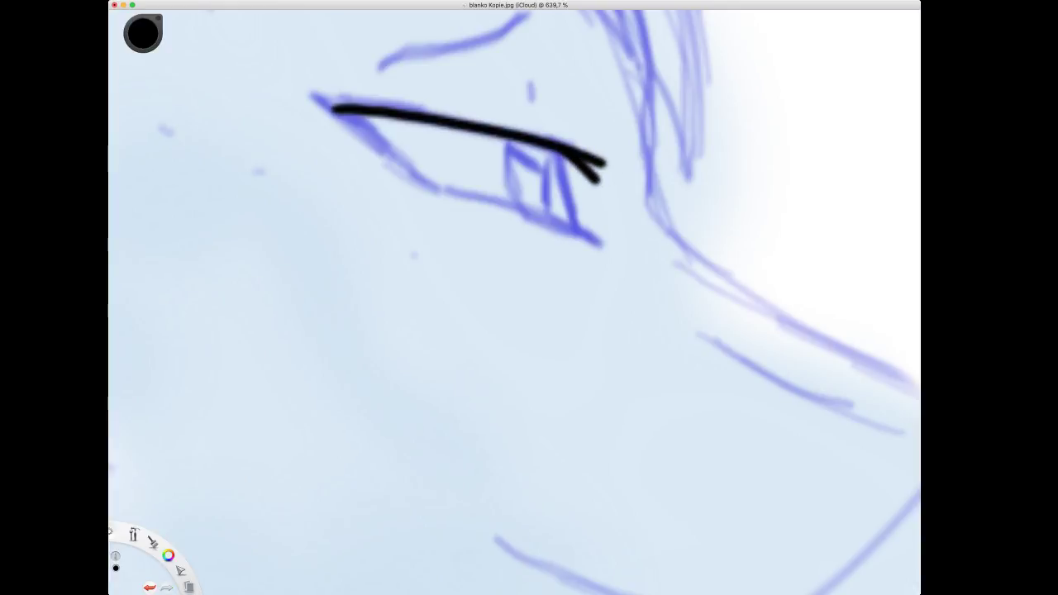
# Ink the lower eyelid from the outer corner down to a tapered end near the muzzle.
pyautogui.moveTo(339, 109); pyautogui.dragTo(433, 183)
pyautogui.press('super+z')
pyautogui.moveTo(335, 107)
pyautogui.mouseDown()
pyautogui.moveTo(435, 184)
pyautogui.moveTo(618, 248)
pyautogui.mouseUp()
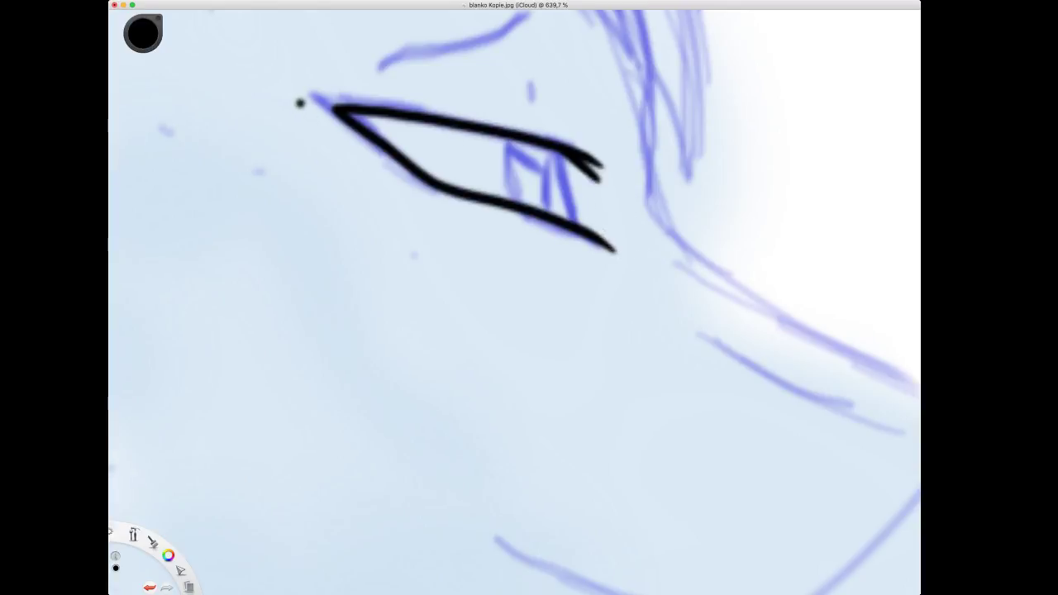
# Extend the eye's outer corner with thicker black strokes and erase it into a sharp point.
pyautogui.moveTo(296, 103); pyautogui.dragTo(363, 106)
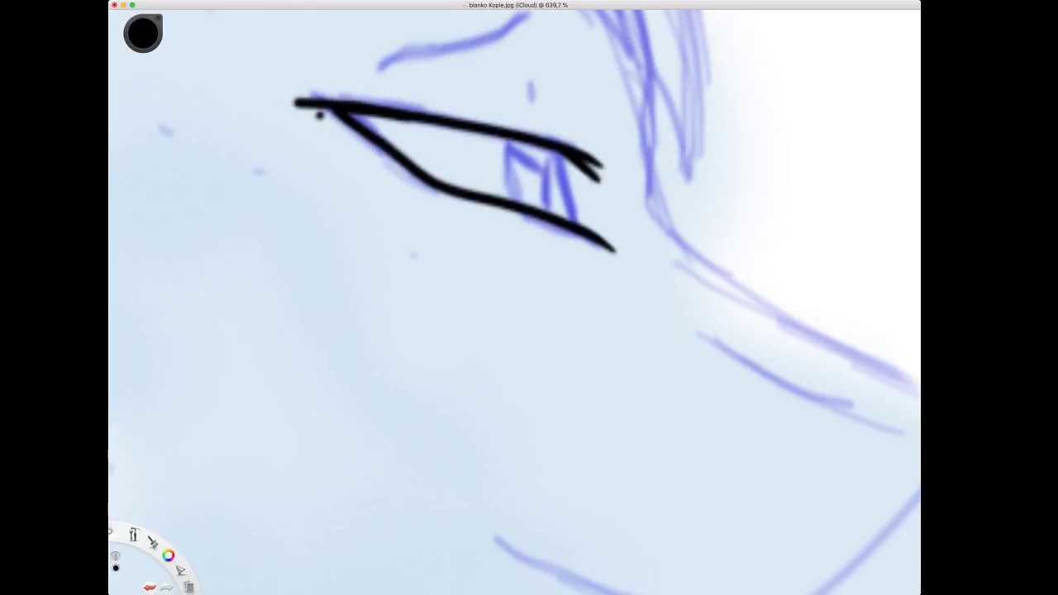
pyautogui.moveTo(294, 102); pyautogui.dragTo(368, 137)
pyautogui.press('e')
pyautogui.moveTo(287, 111); pyautogui.dragTo(307, 118)
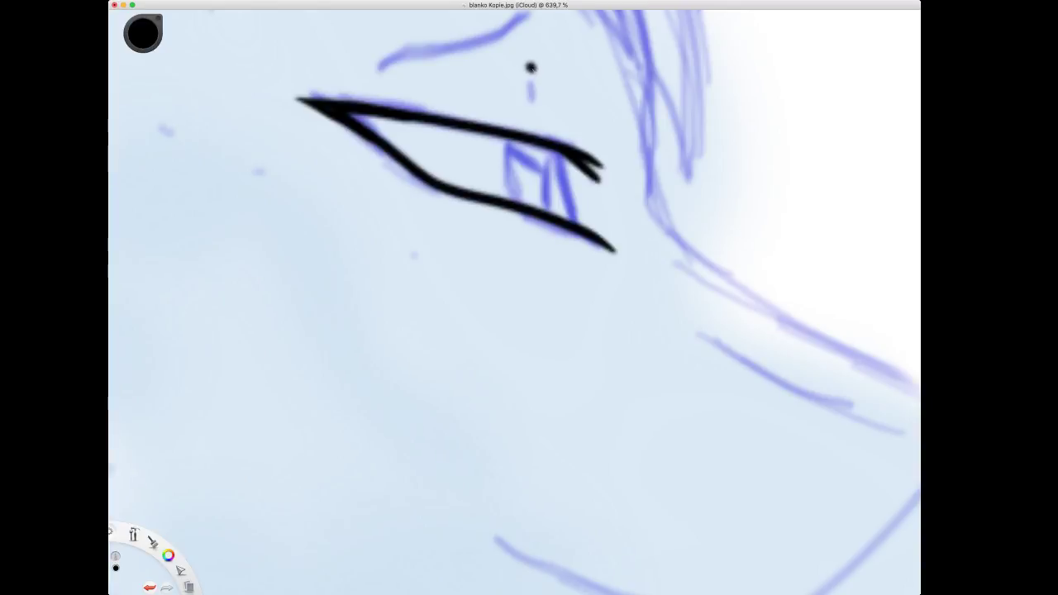
# Ink a short crease above the eye's inner corner and a thick black eyebrow with tapered ends.
pyautogui.moveTo(530, 67); pyautogui.dragTo(565, 123)
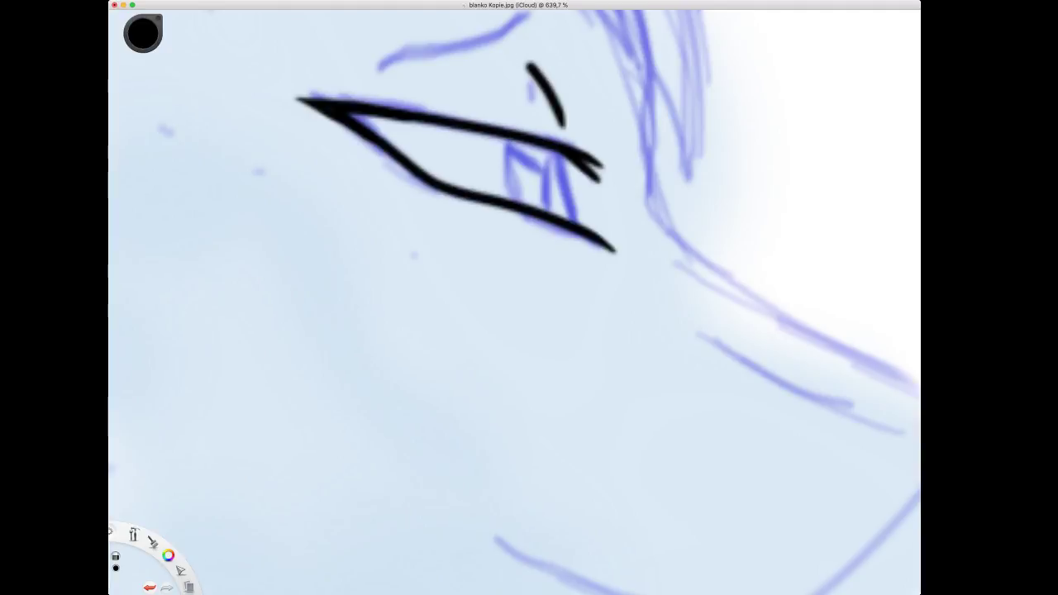
pyautogui.press('space')
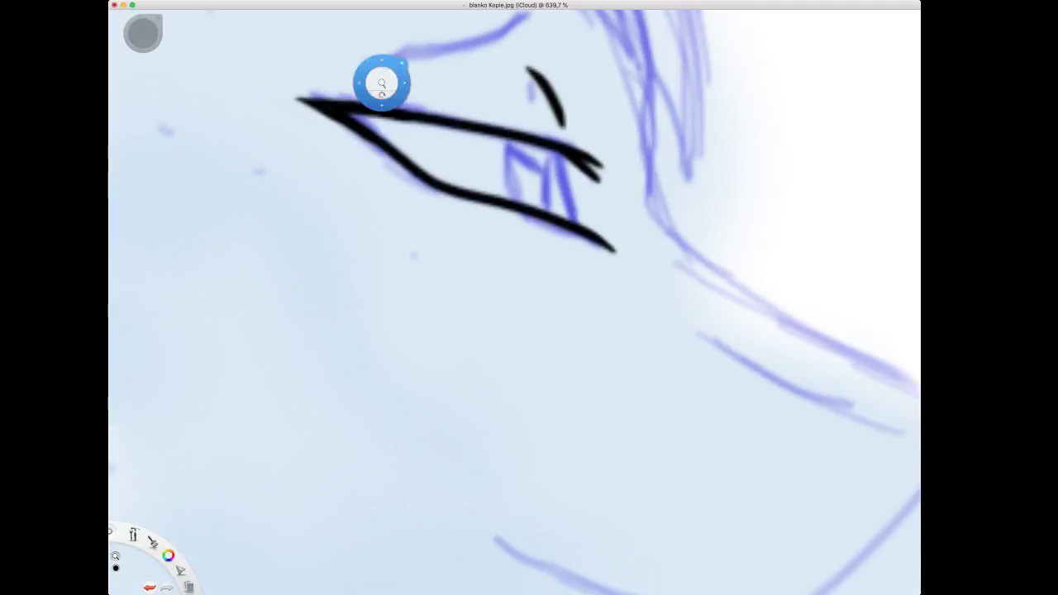
pyautogui.moveTo(404, 85); pyautogui.dragTo(529, 184)
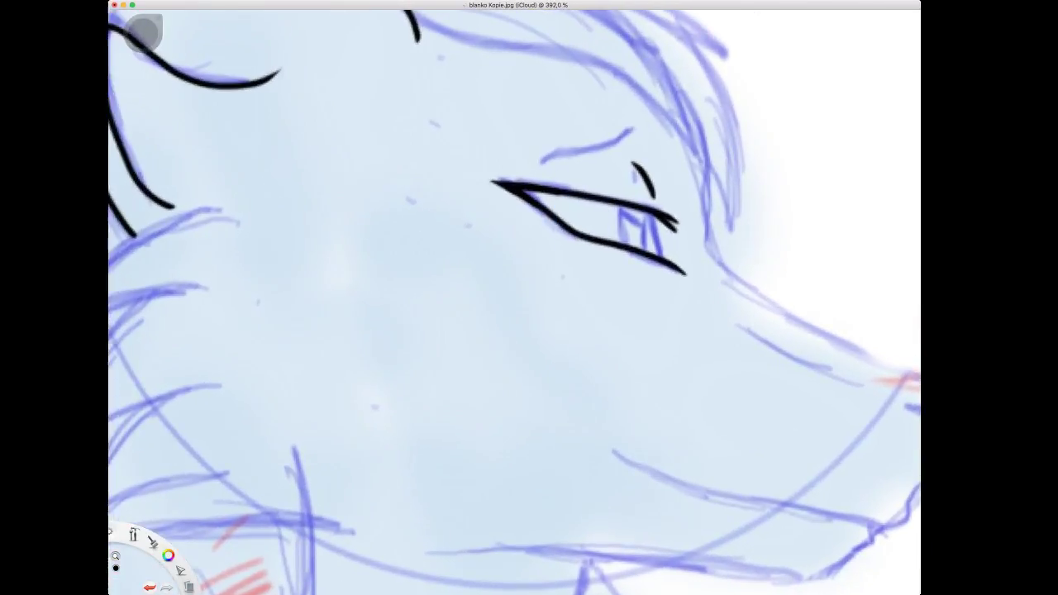
pyautogui.moveTo(584, 240); pyautogui.dragTo(500, 210)
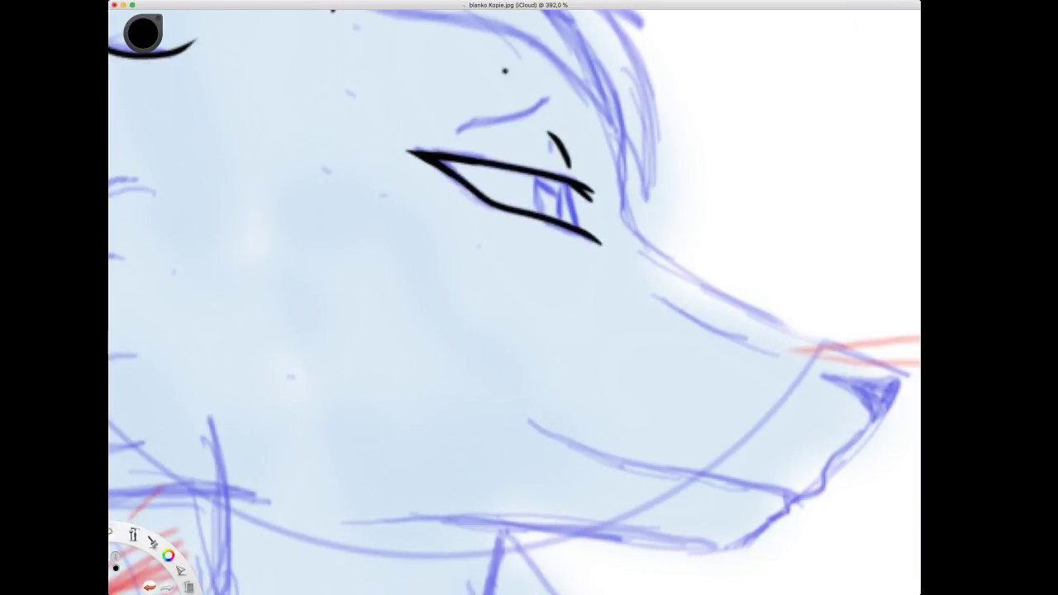
pyautogui.moveTo(429, 139); pyautogui.dragTo(566, 100)
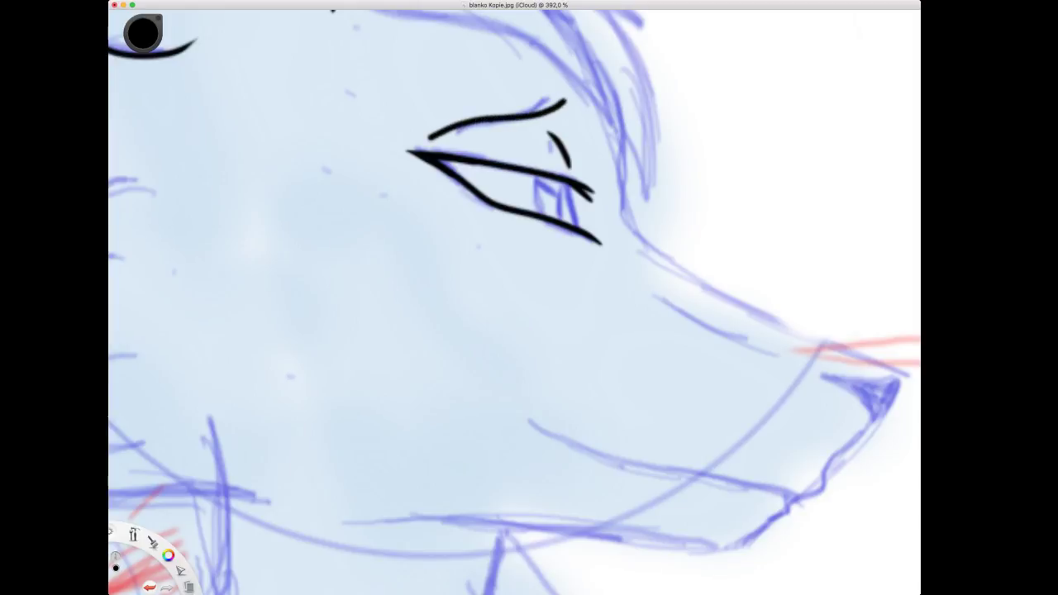
pyautogui.moveTo(429, 138)
pyautogui.mouseDown()
pyautogui.moveTo(472, 110)
pyautogui.moveTo(567, 98)
pyautogui.mouseUp()
pyautogui.moveTo(438, 130); pyautogui.dragTo(560, 108)
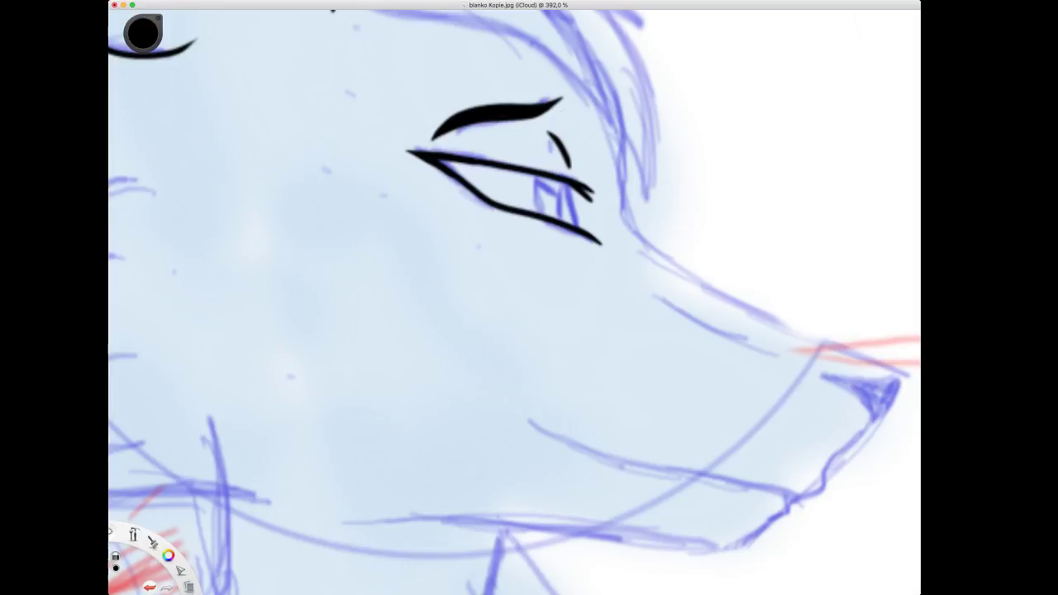
# Ink the uppermost hair tuft with an upper curve starting at the ear and a lower curve meeting its tip.
pyautogui.press('space')
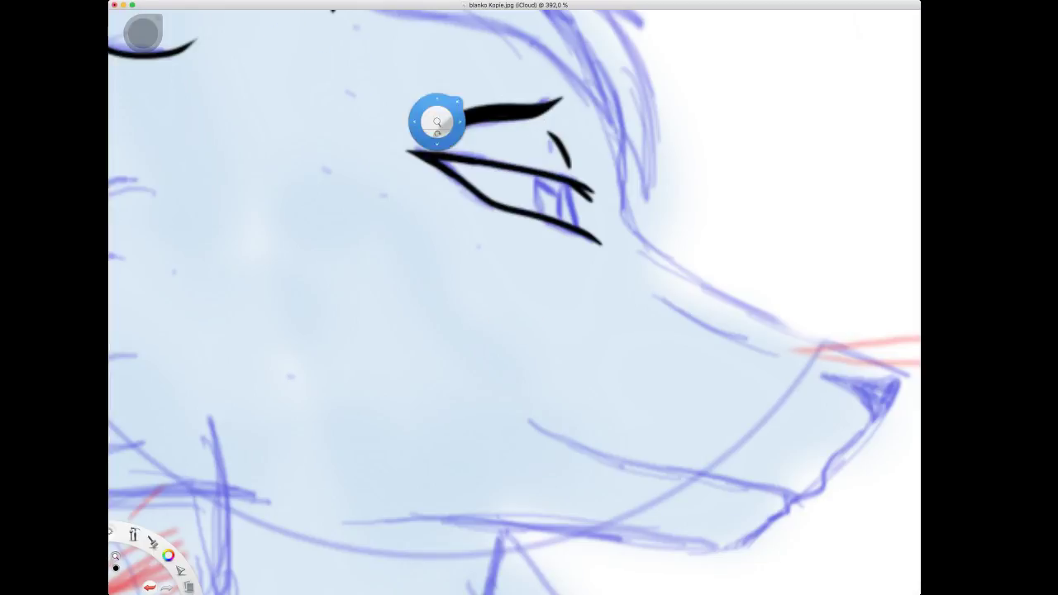
pyautogui.moveTo(436, 122); pyautogui.dragTo(401, 174)
pyautogui.press('space')
pyautogui.moveTo(466, 190); pyautogui.dragTo(488, 218)
pyautogui.moveTo(578, 19); pyautogui.dragTo(555, 212)
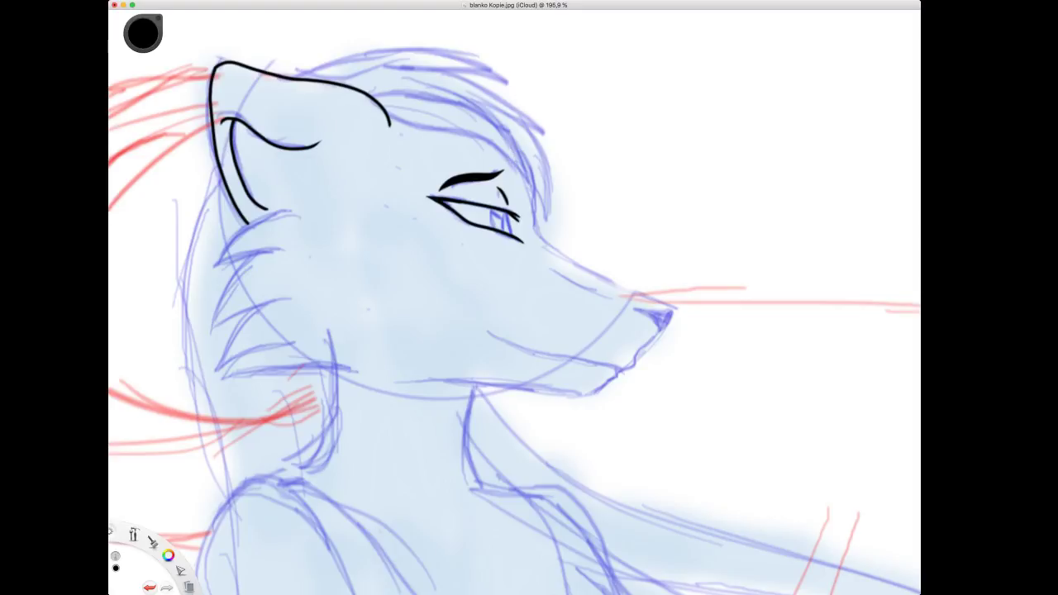
pyautogui.click(323, 67)
pyautogui.moveTo(292, 79)
pyautogui.mouseDown()
pyautogui.moveTo(335, 58)
pyautogui.moveTo(400, 49)
pyautogui.moveTo(467, 60)
pyautogui.moveTo(506, 80)
pyautogui.mouseUp()
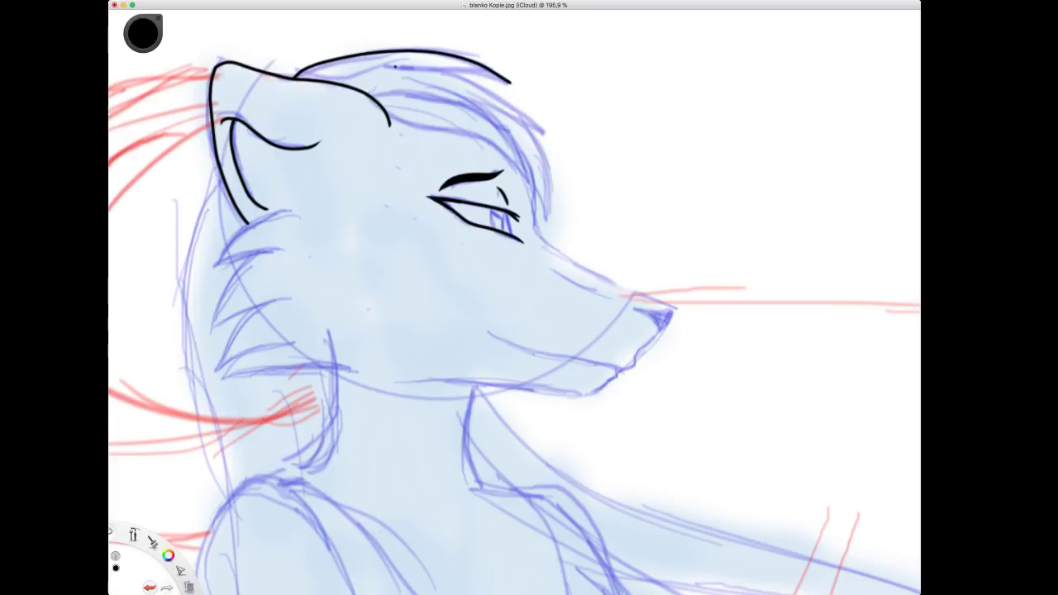
pyautogui.moveTo(382, 65); pyautogui.dragTo(509, 81)
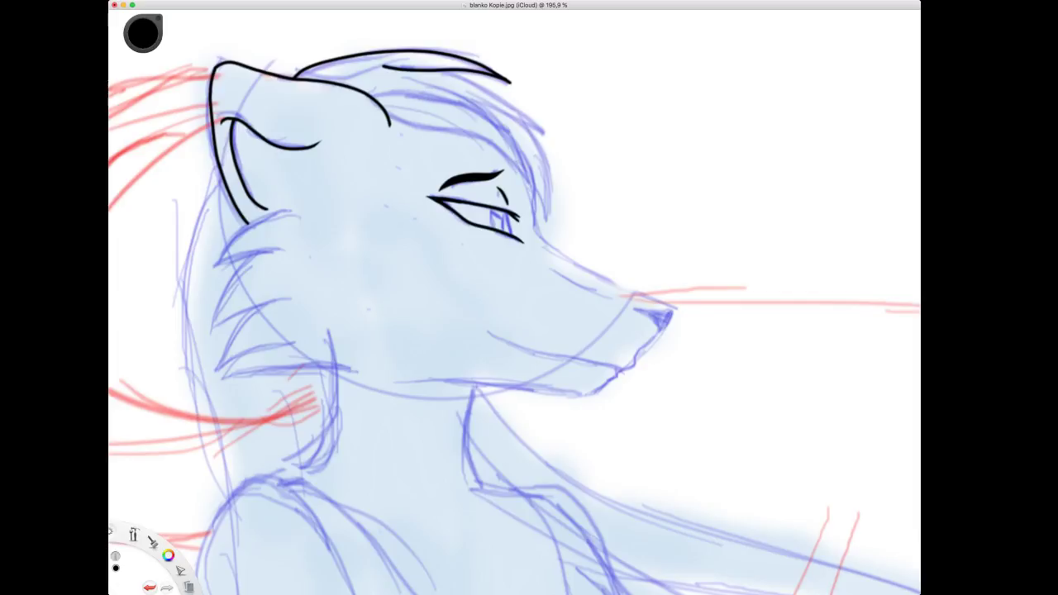
# Ink the second hair tuft below the first with two curves meeting in a pointed tip.
pyautogui.moveTo(414, 94); pyautogui.dragTo(554, 138)
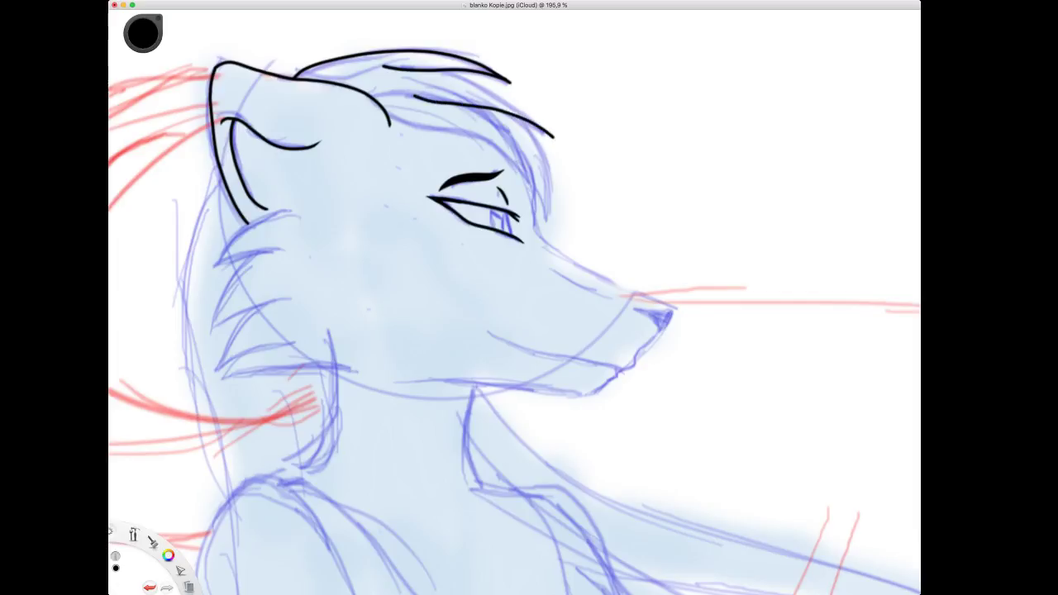
pyautogui.moveTo(448, 73)
pyautogui.mouseDown()
pyautogui.moveTo(533, 108)
pyautogui.moveTo(561, 139)
pyautogui.mouseUp()
pyautogui.press('super+z')
pyautogui.moveTo(438, 71)
pyautogui.mouseDown()
pyautogui.moveTo(529, 109)
pyautogui.moveTo(559, 141)
pyautogui.mouseUp()
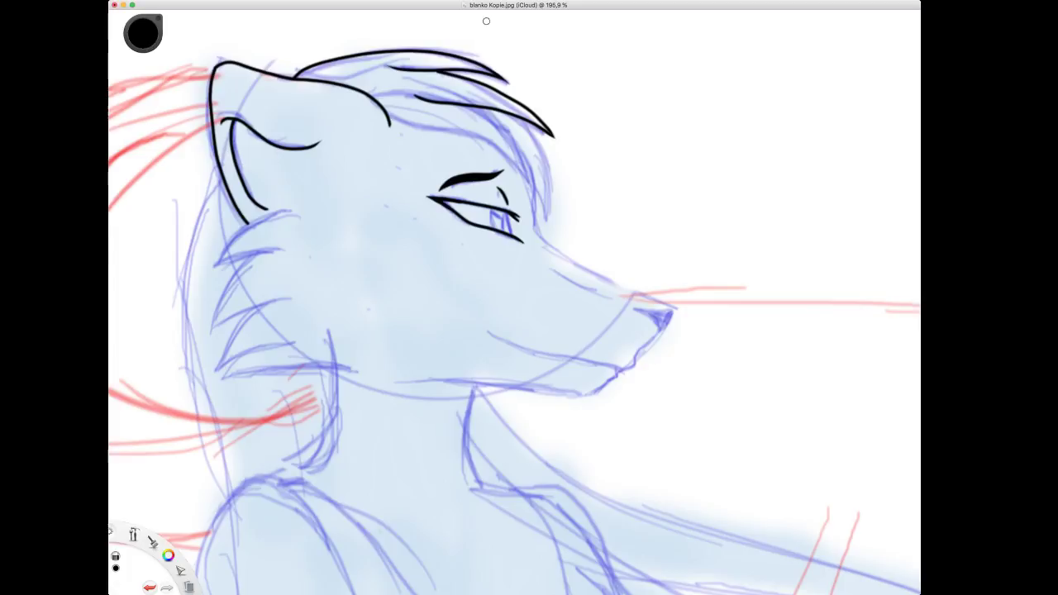
# Ink the lowest hair tuft over the forehead, from the ear's base to a pointed tip in front of the eye.
pyautogui.press('s')
pyautogui.moveTo(385, 117); pyautogui.dragTo(438, 130)
pyautogui.press('super+z')
pyautogui.moveTo(392, 116)
pyautogui.mouseDown()
pyautogui.moveTo(520, 154)
pyautogui.moveTo(562, 210)
pyautogui.mouseUp()
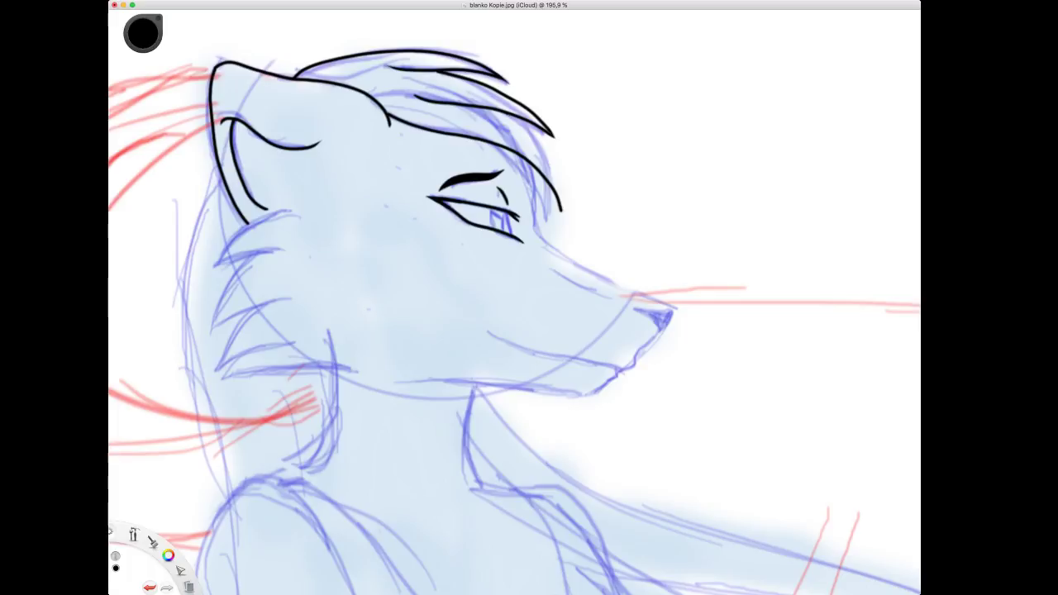
pyautogui.moveTo(515, 118); pyautogui.dragTo(538, 144)
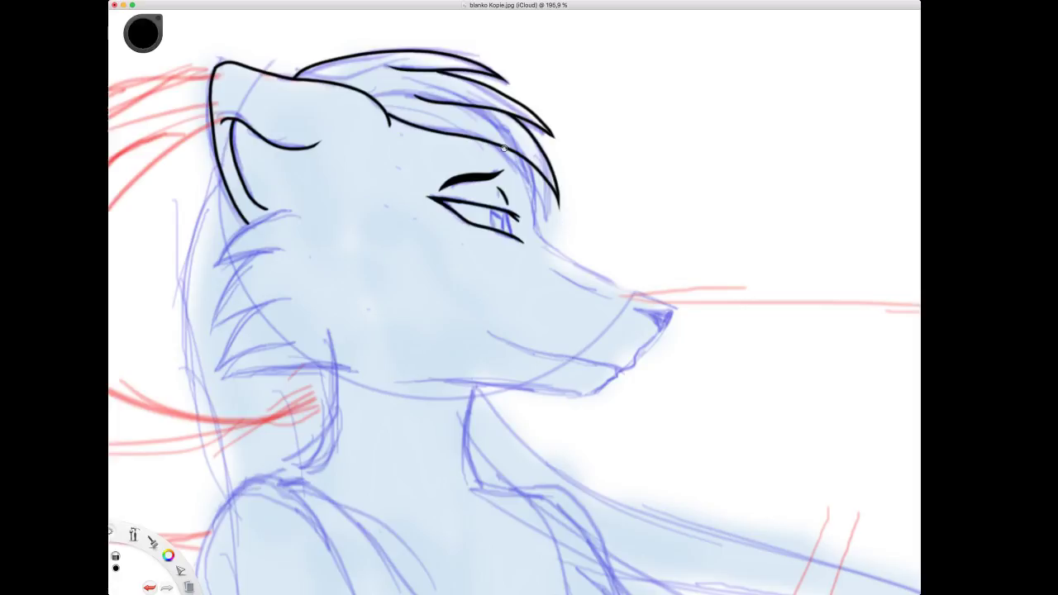
# Ink the forehead and snout bridge from the lowest hair tuft to the nose tip, with a shorter tapered line beneath the bridge.
pyautogui.press('space')
pyautogui.click(492, 204)
pyautogui.moveTo(542, 236); pyautogui.dragTo(550, 245)
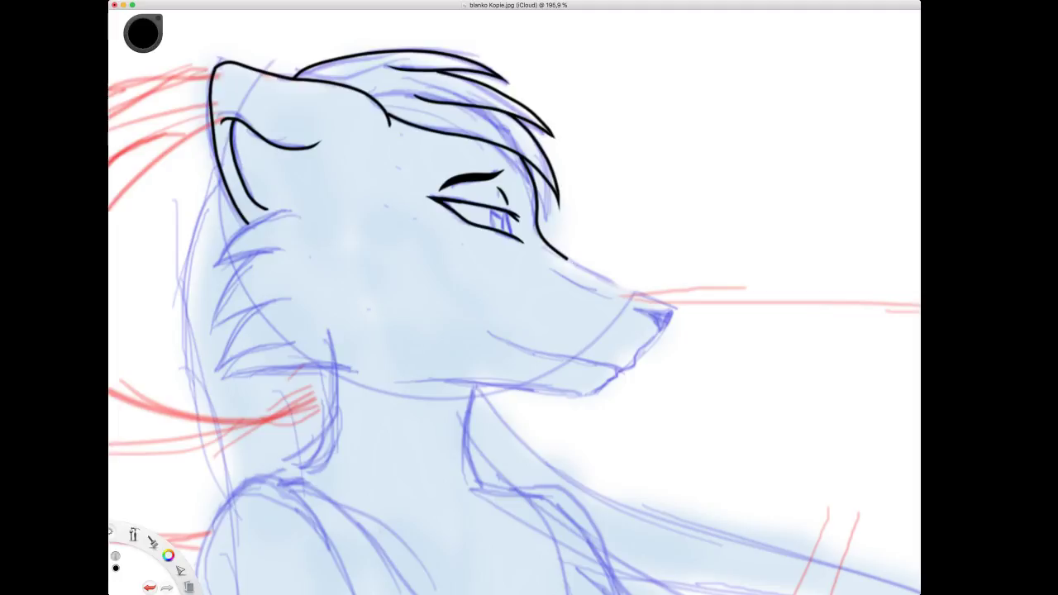
pyautogui.moveTo(604, 281); pyautogui.dragTo(627, 292)
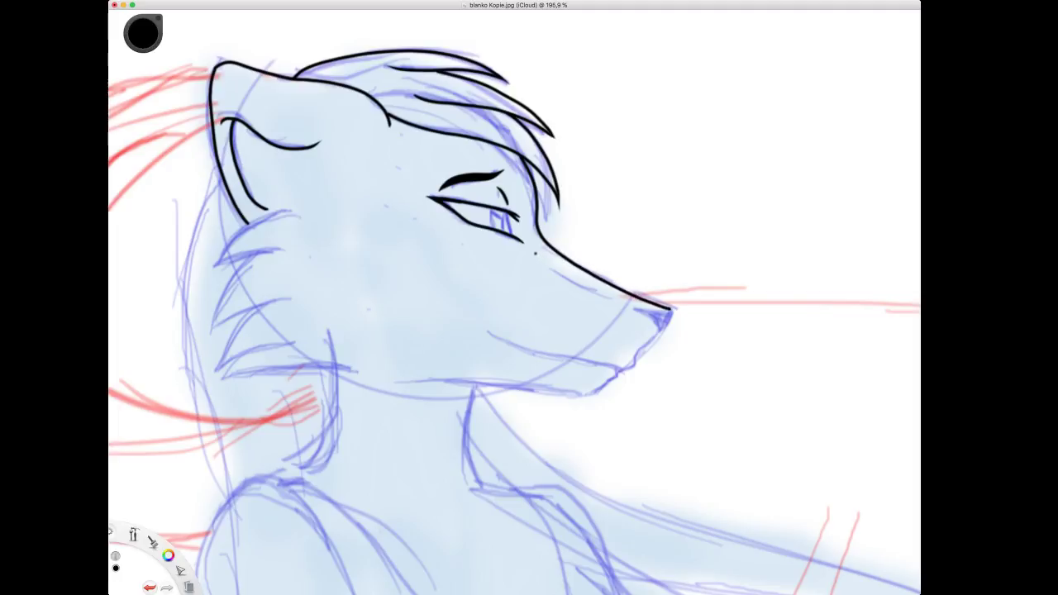
pyautogui.moveTo(535, 254); pyautogui.dragTo(616, 297)
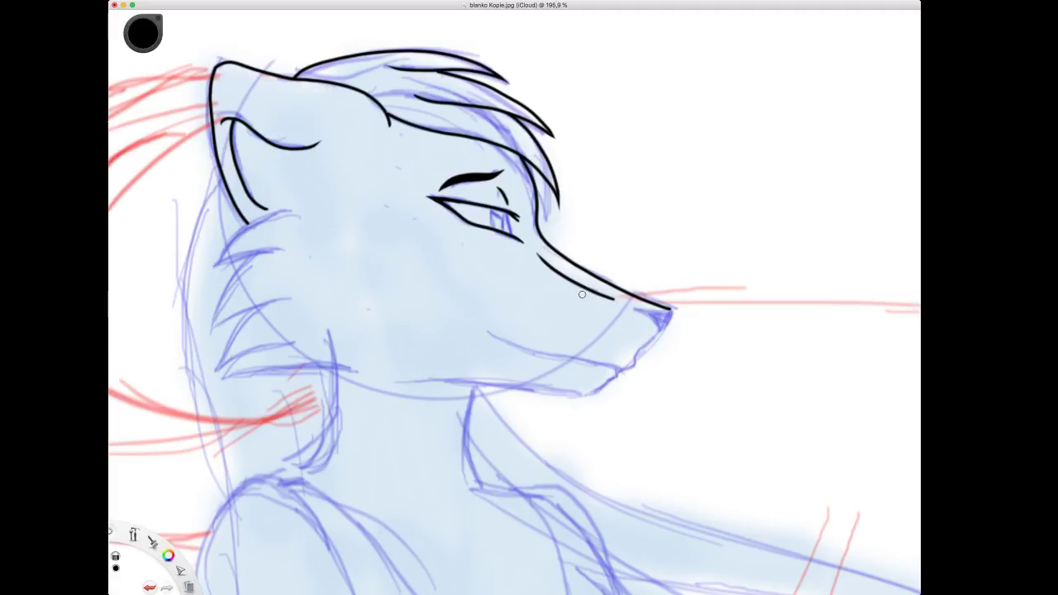
# Ink the curved mouth line from a tapered corner in the cheek to the front of the muzzle.
pyautogui.press('space')
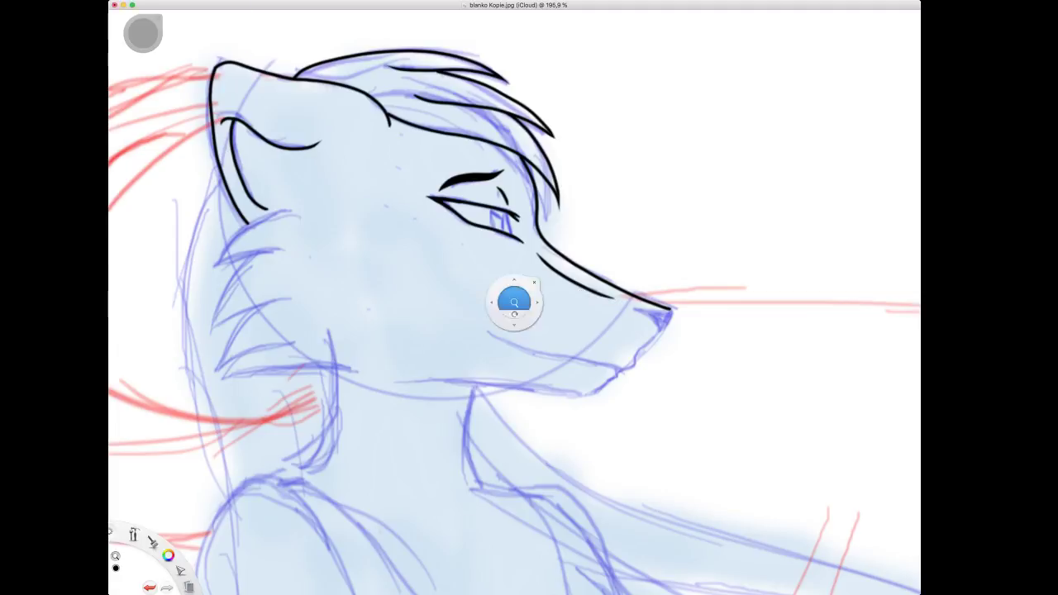
pyautogui.moveTo(420, 141); pyautogui.dragTo(420, 139)
pyautogui.moveTo(572, 331); pyautogui.dragTo(565, 214)
pyautogui.moveTo(633, 251); pyautogui.dragTo(633, 243)
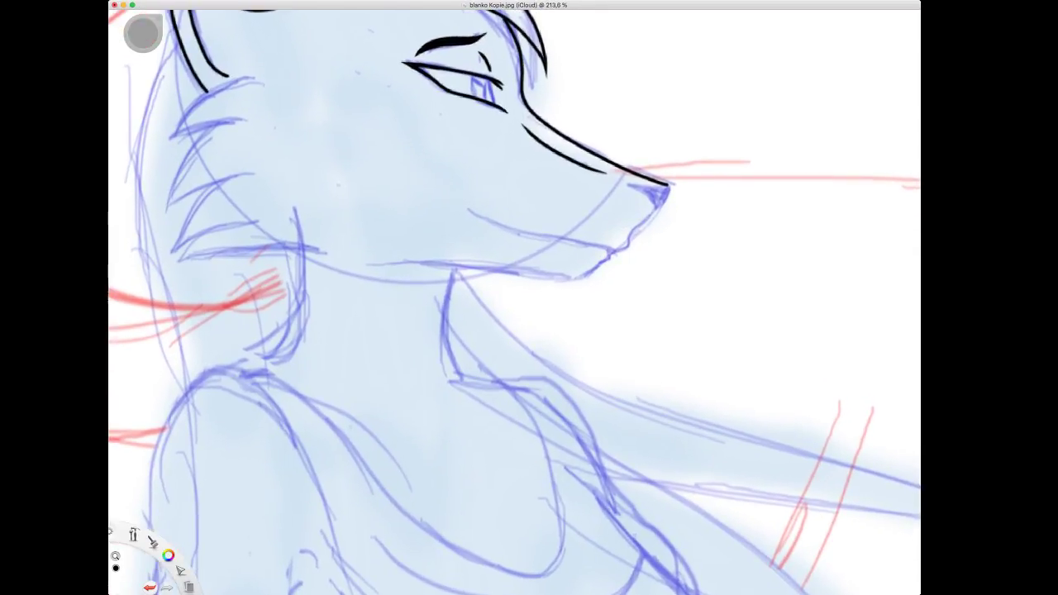
pyautogui.click(653, 225)
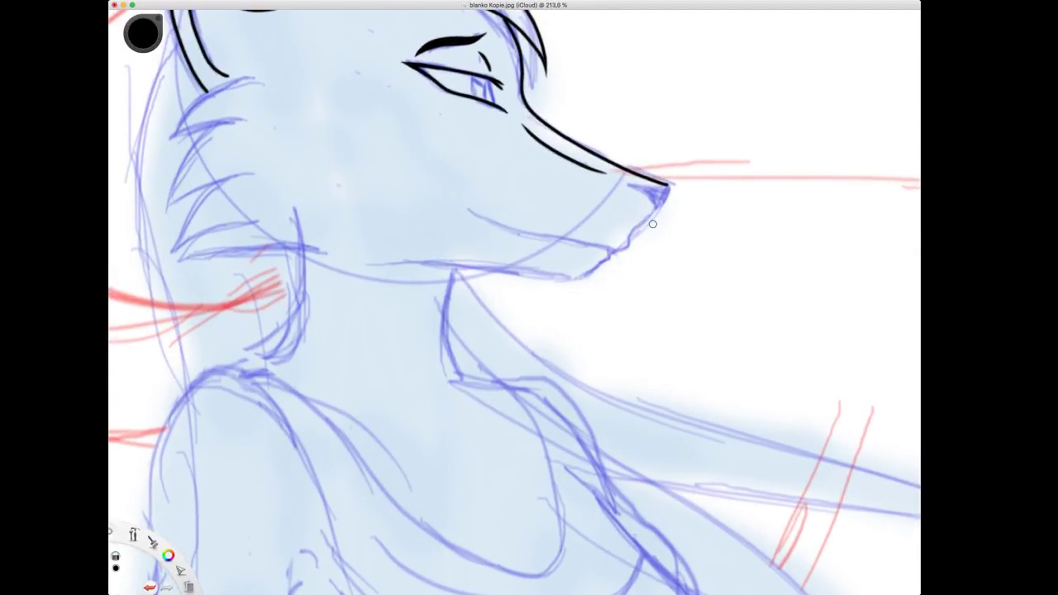
pyautogui.click(541, 214)
pyautogui.moveTo(454, 191); pyautogui.dragTo(496, 216)
pyautogui.press('super+z')
pyautogui.moveTo(459, 198); pyautogui.dragTo(594, 241)
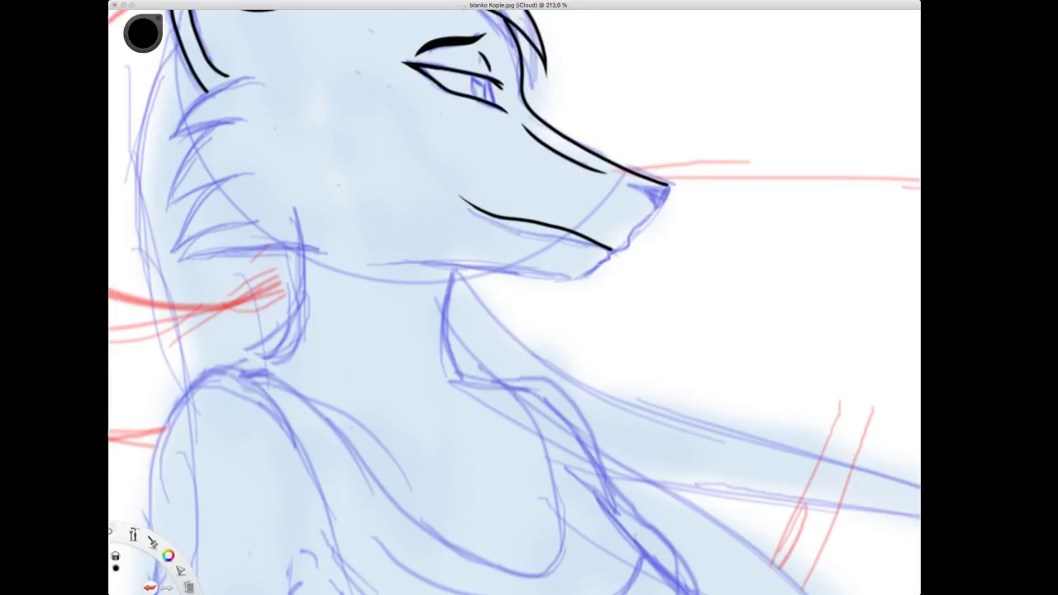
# Outline the triangular nose and fill it solid black, and connect it to the mouth line with the upper lip's front contour.
pyautogui.press('space')
pyautogui.moveTo(652, 205); pyautogui.dragTo(693, 184)
pyautogui.scroll(3, 626, 156)
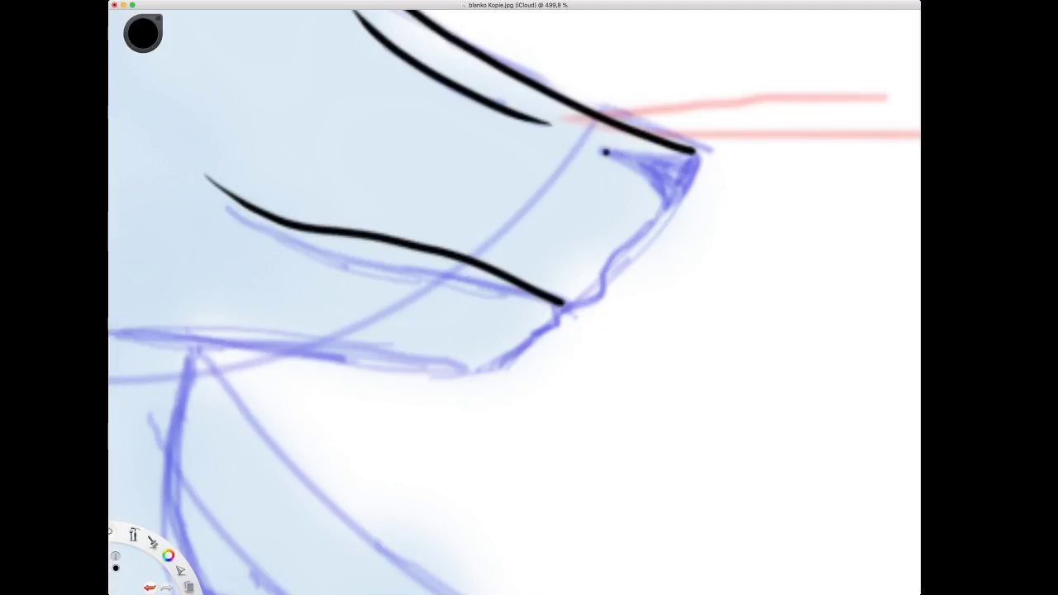
pyautogui.moveTo(597, 150)
pyautogui.mouseDown()
pyautogui.moveTo(683, 161)
pyautogui.moveTo(696, 152)
pyautogui.mouseUp()
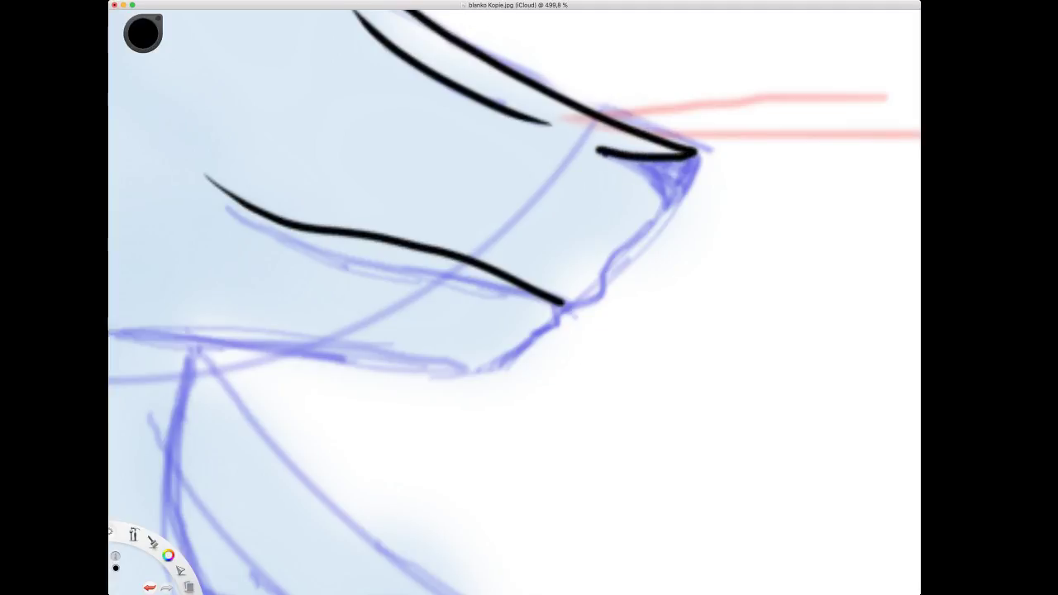
pyautogui.moveTo(599, 150)
pyautogui.mouseDown()
pyautogui.moveTo(637, 172)
pyautogui.moveTo(657, 220)
pyautogui.moveTo(686, 186)
pyautogui.moveTo(694, 151)
pyautogui.mouseUp()
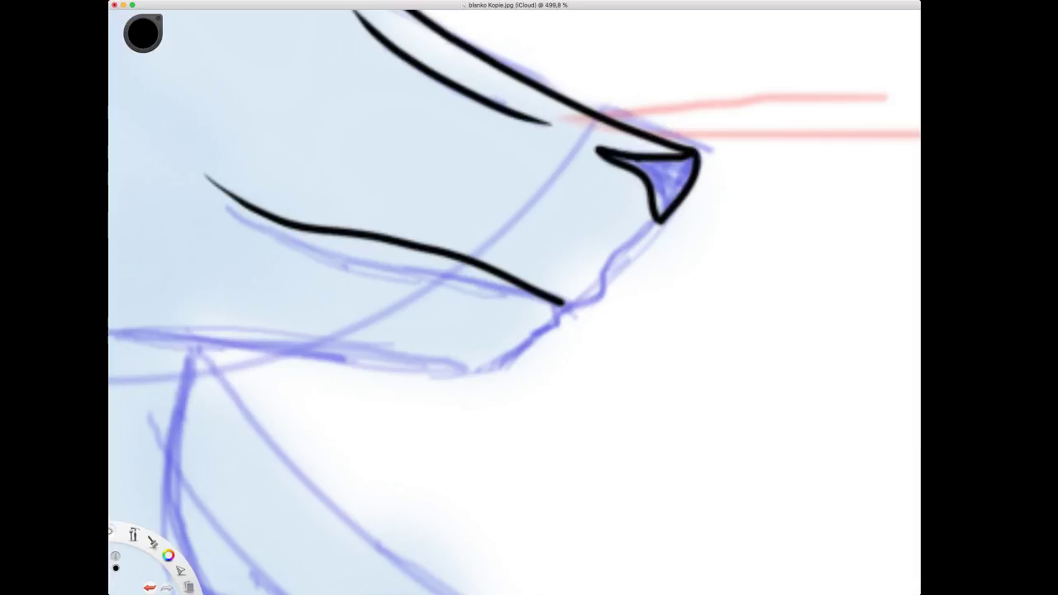
pyautogui.moveTo(611, 155)
pyautogui.mouseDown()
pyautogui.moveTo(691, 160)
pyautogui.moveTo(657, 219)
pyautogui.moveTo(653, 177)
pyautogui.moveTo(665, 206)
pyautogui.moveTo(687, 162)
pyautogui.moveTo(659, 180)
pyautogui.mouseUp()
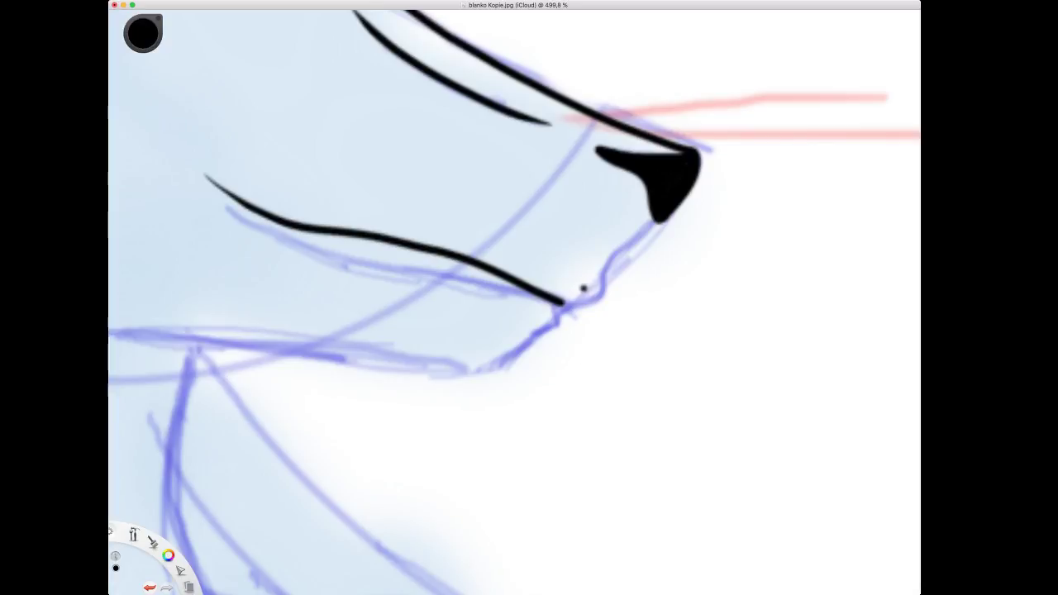
pyautogui.moveTo(565, 304)
pyautogui.mouseDown()
pyautogui.moveTo(601, 292)
pyautogui.moveTo(613, 255)
pyautogui.moveTo(658, 214)
pyautogui.mouseUp()
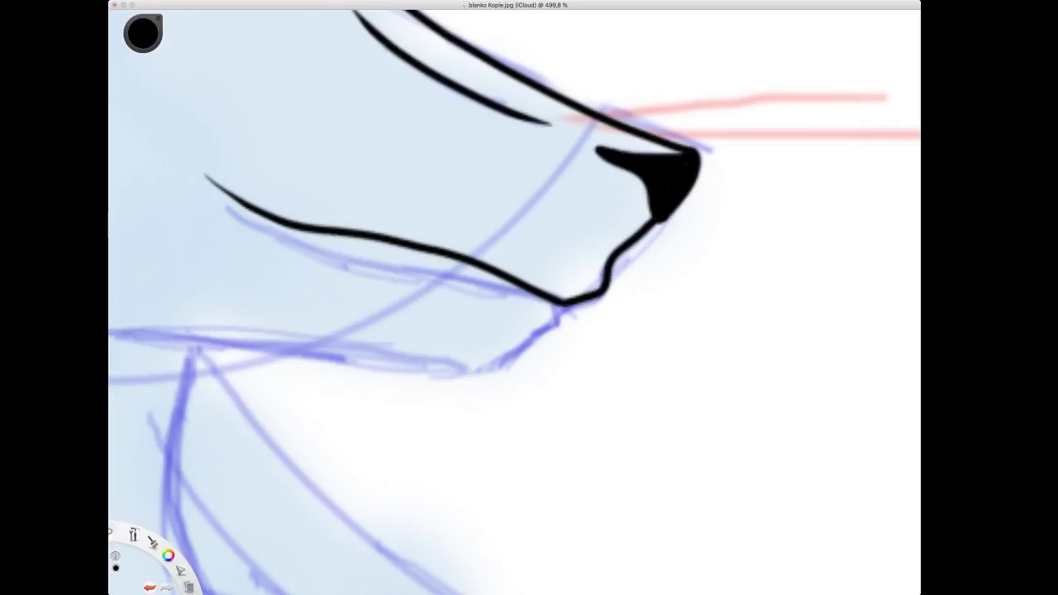
# Ink the lower jaw and chin up to the front of the mouth, tapering the jaw line's rear end.
pyautogui.press('space')
pyautogui.moveTo(604, 269)
pyautogui.mouseDown()
pyautogui.moveTo(570, 298)
pyautogui.moveTo(625, 247)
pyautogui.moveTo(643, 272)
pyautogui.mouseUp()
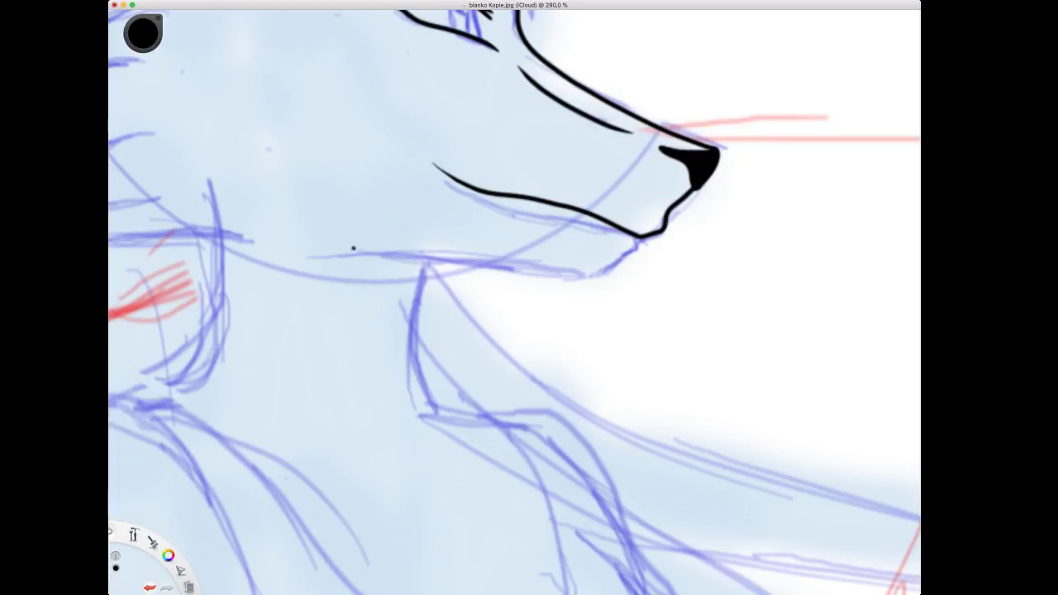
pyautogui.moveTo(352, 247); pyautogui.dragTo(560, 276)
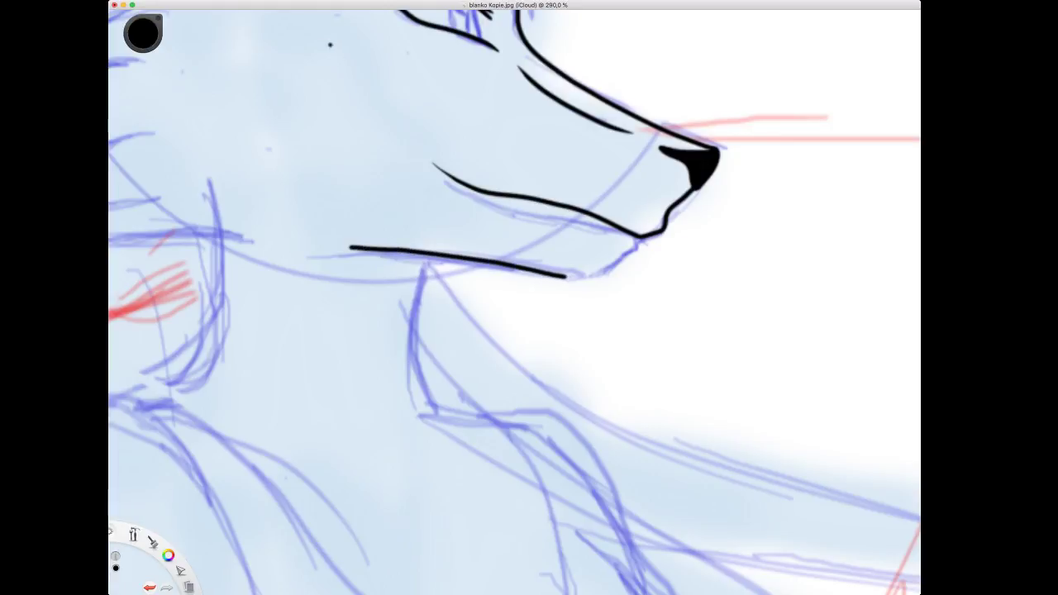
pyautogui.press('super+z')
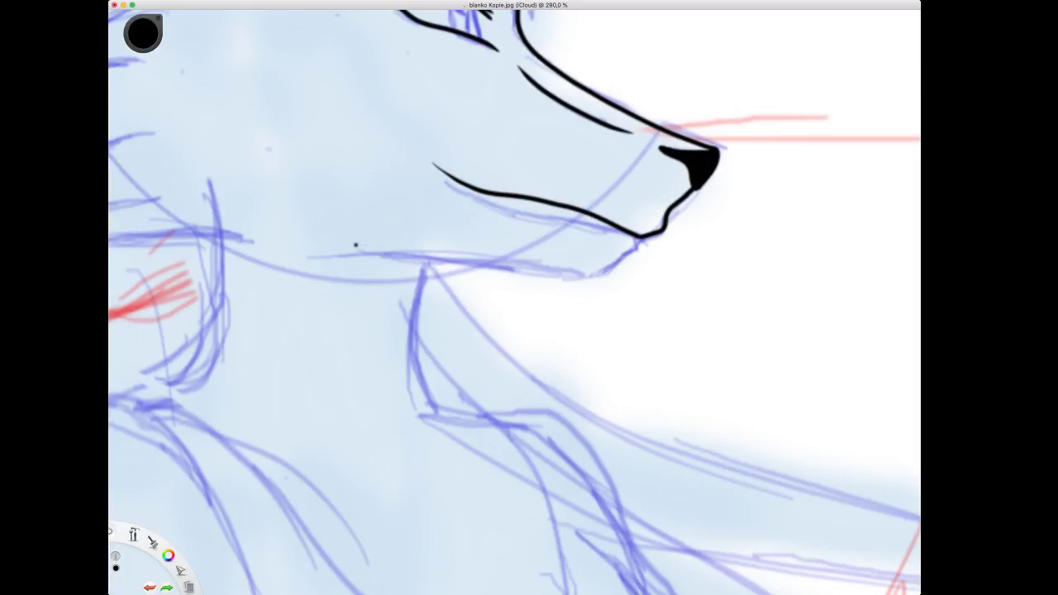
pyautogui.moveTo(355, 245)
pyautogui.mouseDown()
pyautogui.moveTo(576, 271)
pyautogui.moveTo(620, 256)
pyautogui.mouseUp()
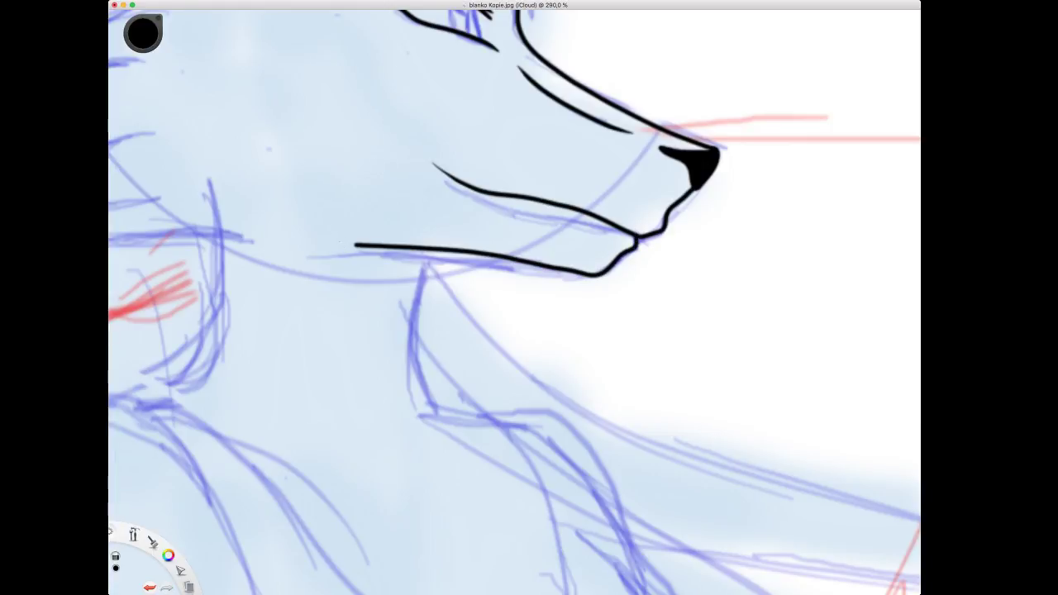
pyautogui.moveTo(382, 250); pyautogui.dragTo(353, 249)
# Ink the uppermost cheek fur tuft below the ear with two curves meeting in a pointed tip.
pyautogui.press('space')
pyautogui.moveTo(334, 129); pyautogui.dragTo(414, 160)
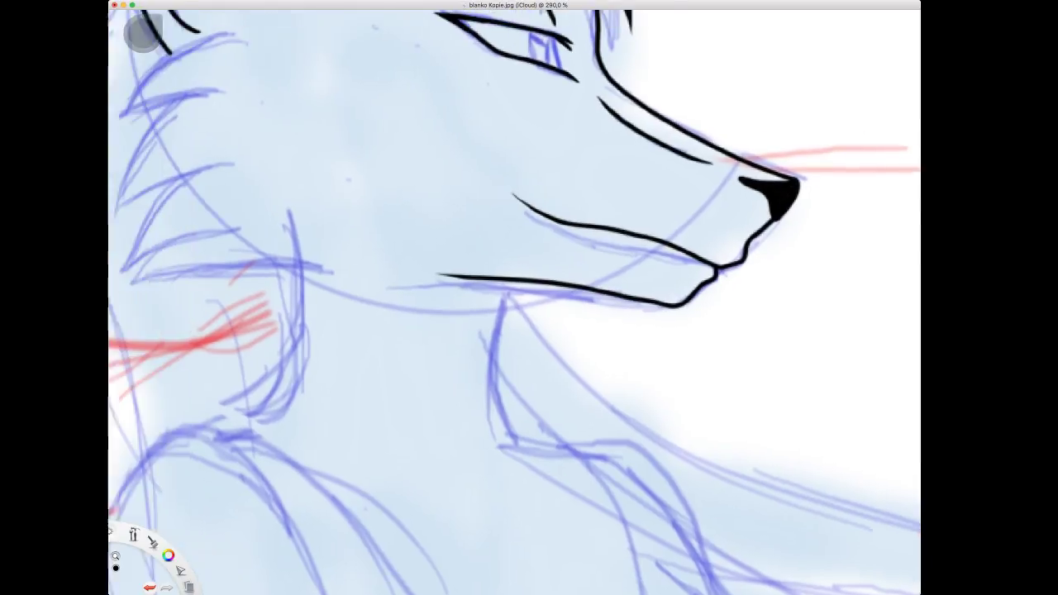
pyautogui.moveTo(445, 220); pyautogui.dragTo(610, 364)
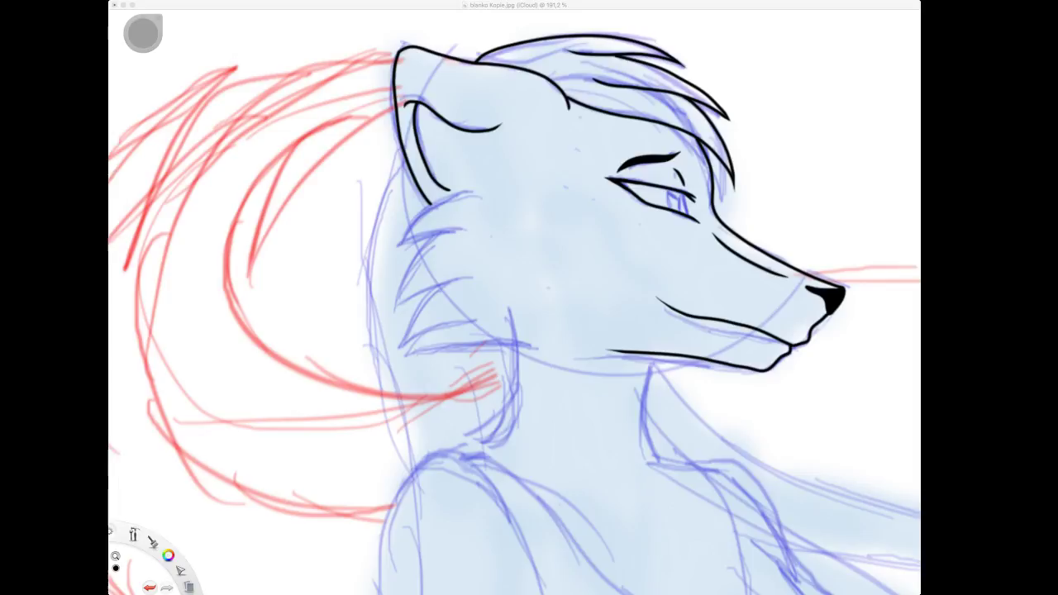
pyautogui.click(321, 5)
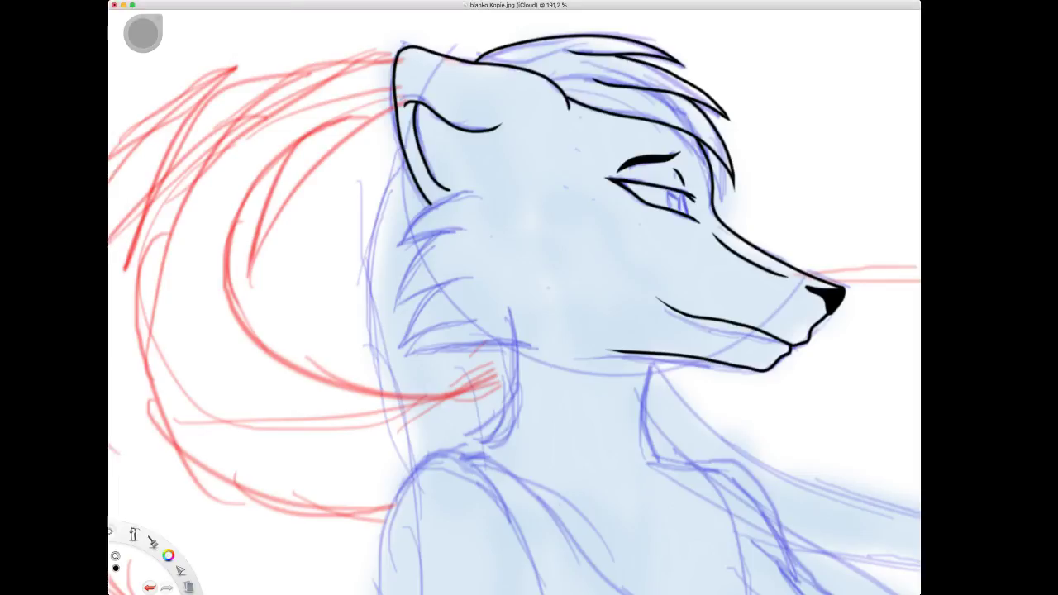
pyautogui.moveTo(533, 201); pyautogui.dragTo(559, 195)
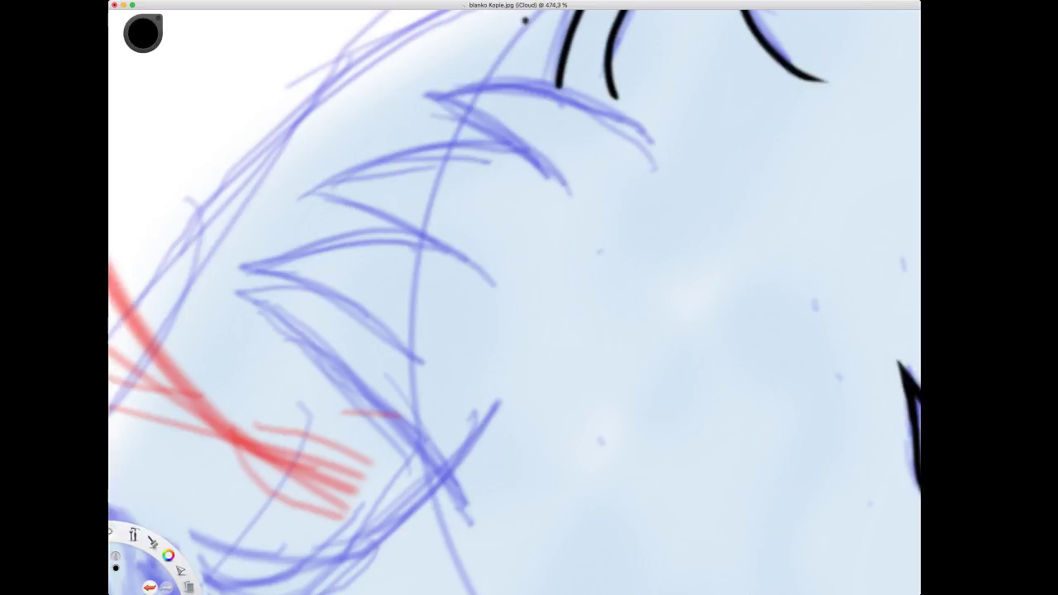
pyautogui.moveTo(443, 108)
pyautogui.mouseDown()
pyautogui.moveTo(560, 85)
pyautogui.moveTo(605, 92)
pyautogui.moveTo(671, 132)
pyautogui.mouseUp()
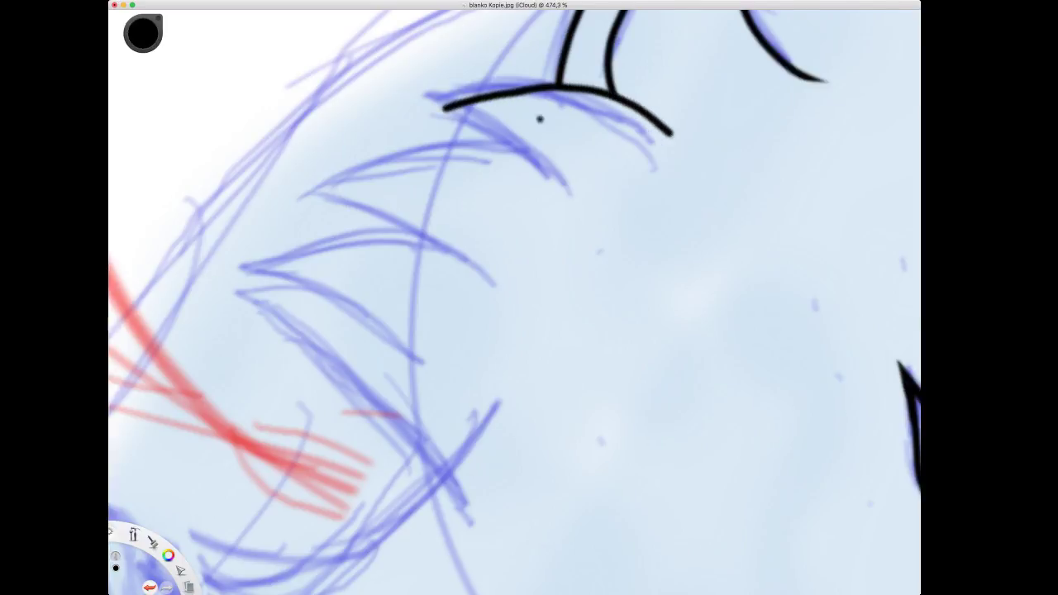
pyautogui.moveTo(450, 104)
pyautogui.mouseDown()
pyautogui.moveTo(426, 113)
pyautogui.moveTo(510, 140)
pyautogui.moveTo(568, 187)
pyautogui.mouseUp()
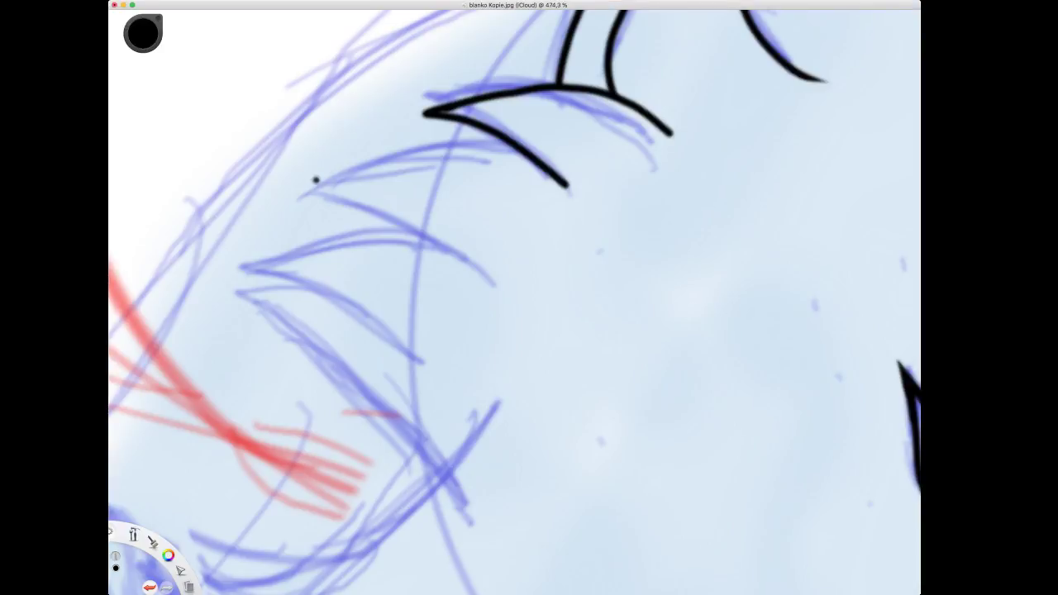
# Ink the second and third cheek fur tufts, each with two curves meeting in a tip and starting from the tuft above.
pyautogui.moveTo(308, 192)
pyautogui.mouseDown()
pyautogui.moveTo(414, 150)
pyautogui.moveTo(522, 149)
pyautogui.mouseUp()
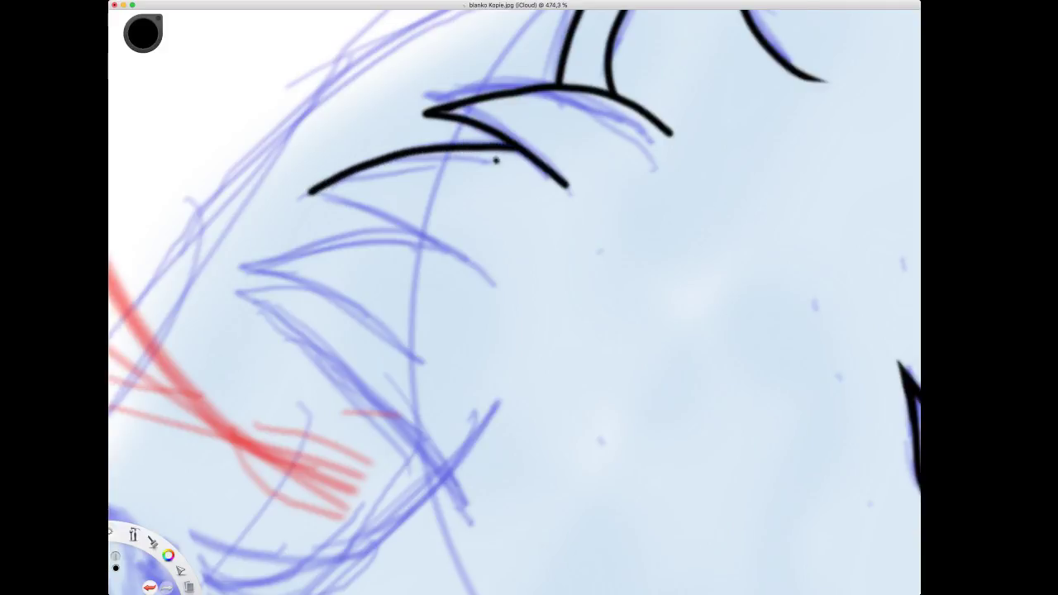
pyautogui.moveTo(307, 191); pyautogui.dragTo(361, 208)
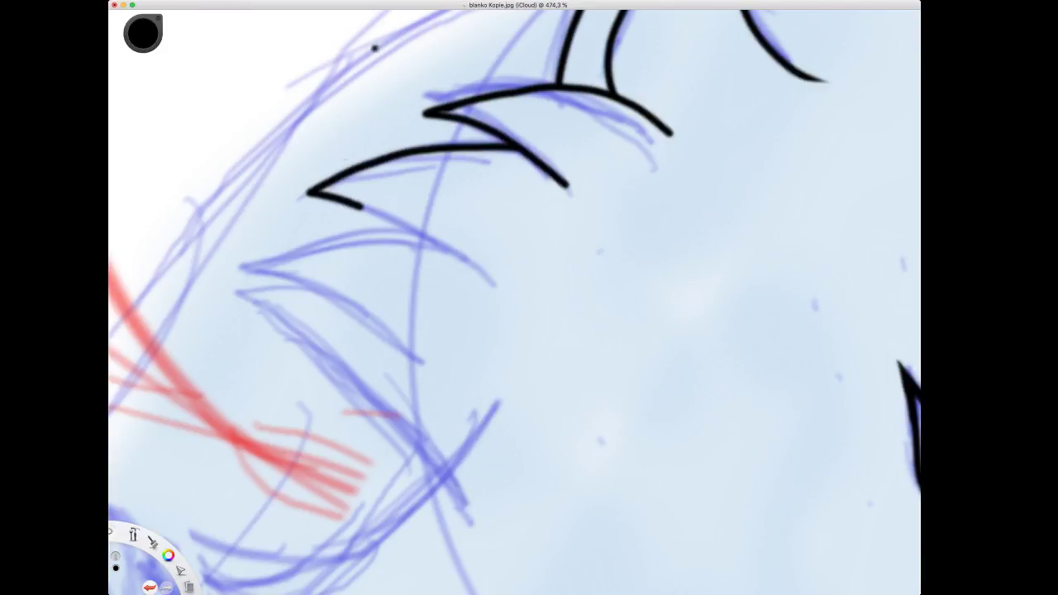
pyautogui.moveTo(362, 207); pyautogui.dragTo(504, 285)
pyautogui.moveTo(246, 268)
pyautogui.mouseDown()
pyautogui.moveTo(293, 245)
pyautogui.moveTo(409, 229)
pyautogui.mouseUp()
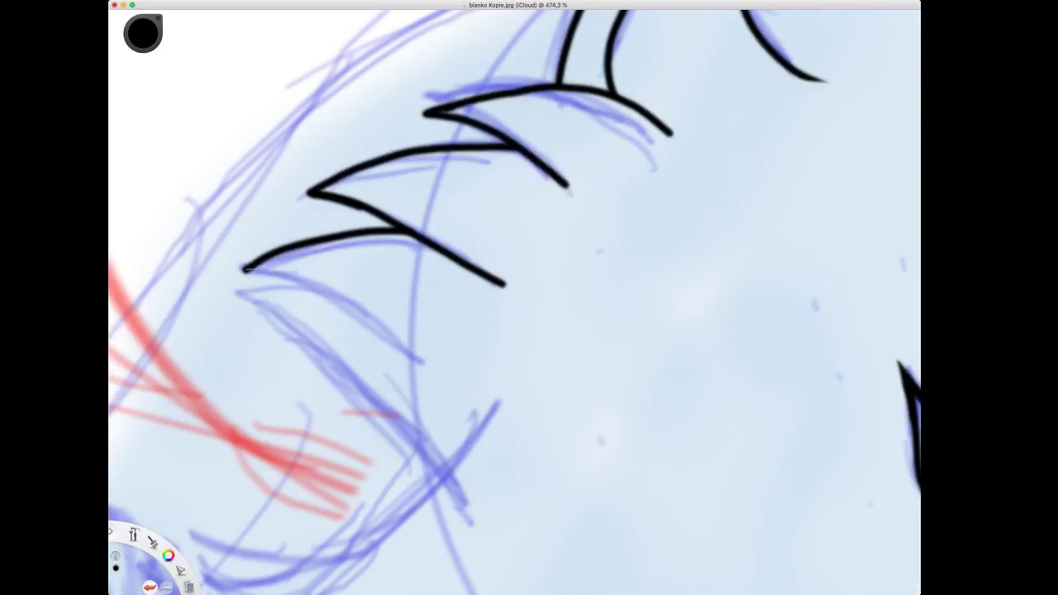
pyautogui.moveTo(243, 268)
pyautogui.mouseDown()
pyautogui.moveTo(320, 288)
pyautogui.moveTo(447, 374)
pyautogui.mouseUp()
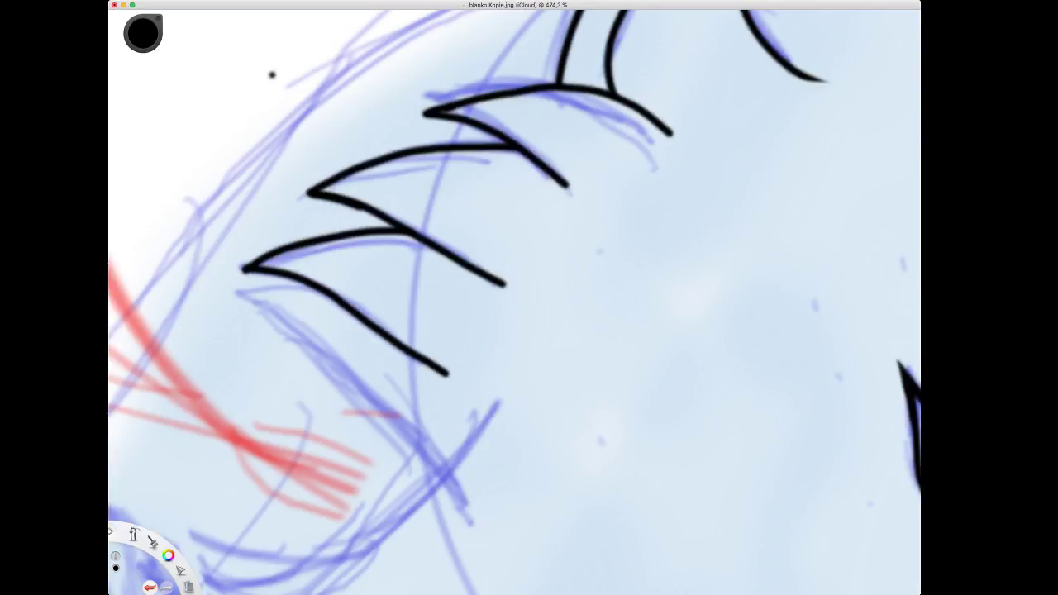
# Ink the lowest cheek fur tuft, with its bottom curve running inward along the sketched jaw line.
pyautogui.press('space')
pyautogui.moveTo(510, 312)
pyautogui.mouseDown()
pyautogui.moveTo(463, 339)
pyautogui.moveTo(470, 280)
pyautogui.moveTo(531, 349)
pyautogui.moveTo(559, 282)
pyautogui.moveTo(554, 332)
pyautogui.moveTo(515, 340)
pyautogui.moveTo(513, 198)
pyautogui.mouseUp()
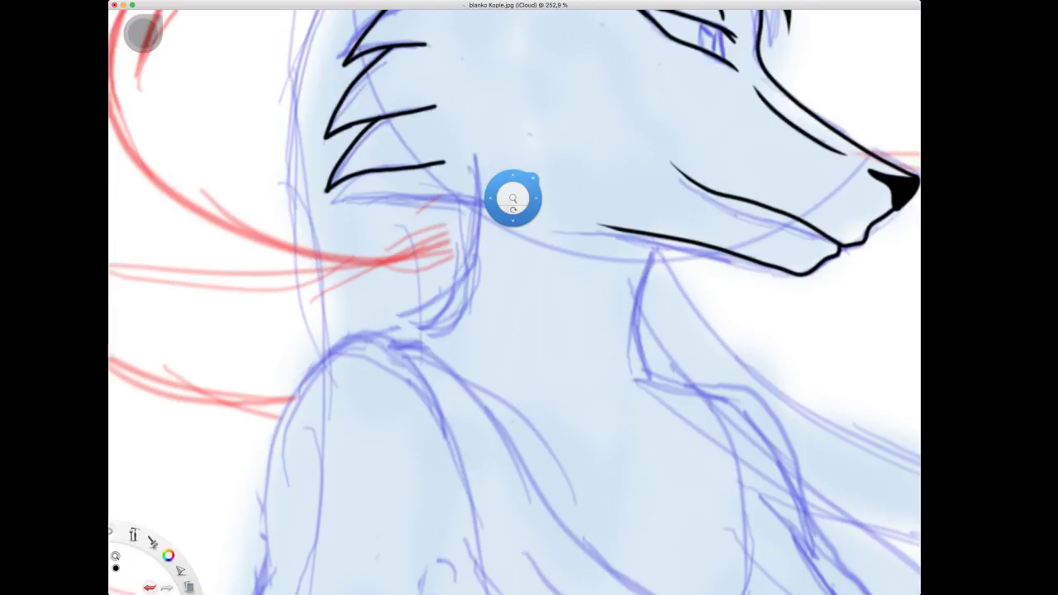
pyautogui.click(533, 177)
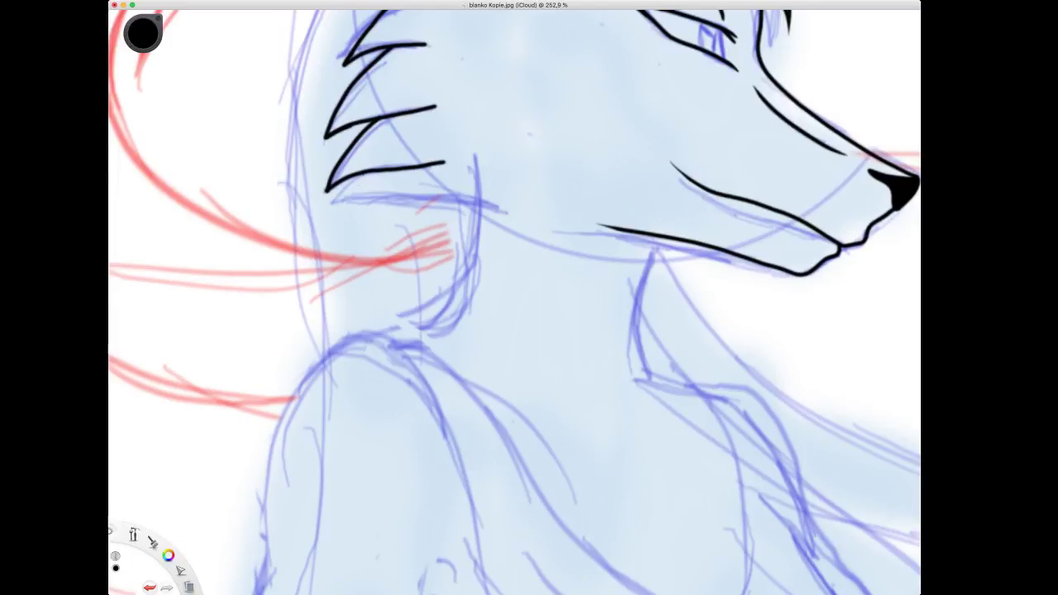
pyautogui.moveTo(360, 177)
pyautogui.mouseDown()
pyautogui.moveTo(336, 225)
pyautogui.moveTo(360, 209)
pyautogui.moveTo(420, 200)
pyautogui.moveTo(494, 208)
pyautogui.mouseUp()
# Erase the blunt inner ends of the upper four cheek fur lines into tapered points.
pyautogui.press('space')
pyautogui.moveTo(353, 103); pyautogui.dragTo(390, 250)
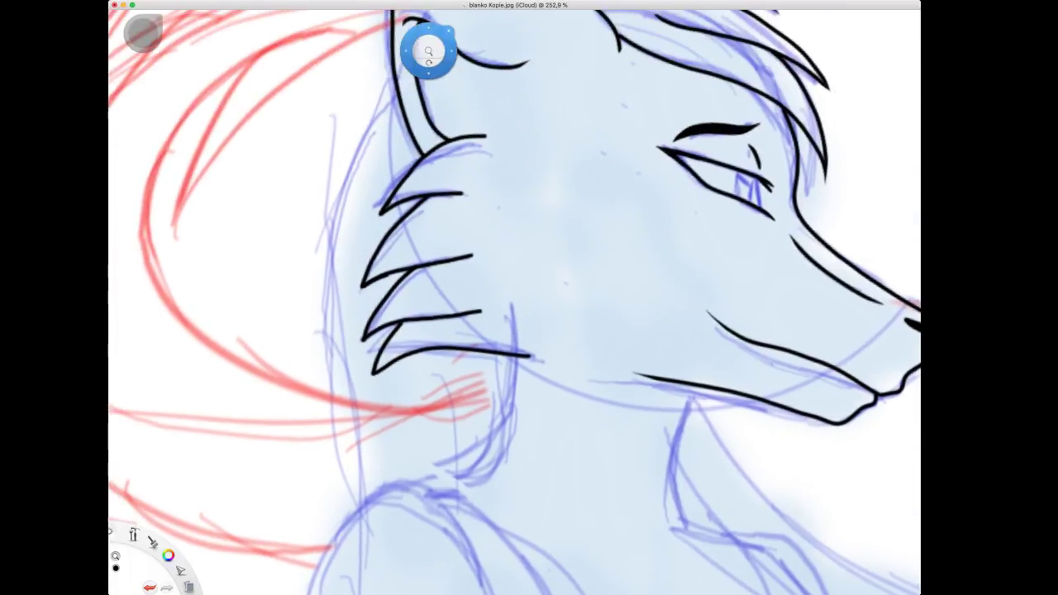
pyautogui.moveTo(538, 147); pyautogui.dragTo(532, 122)
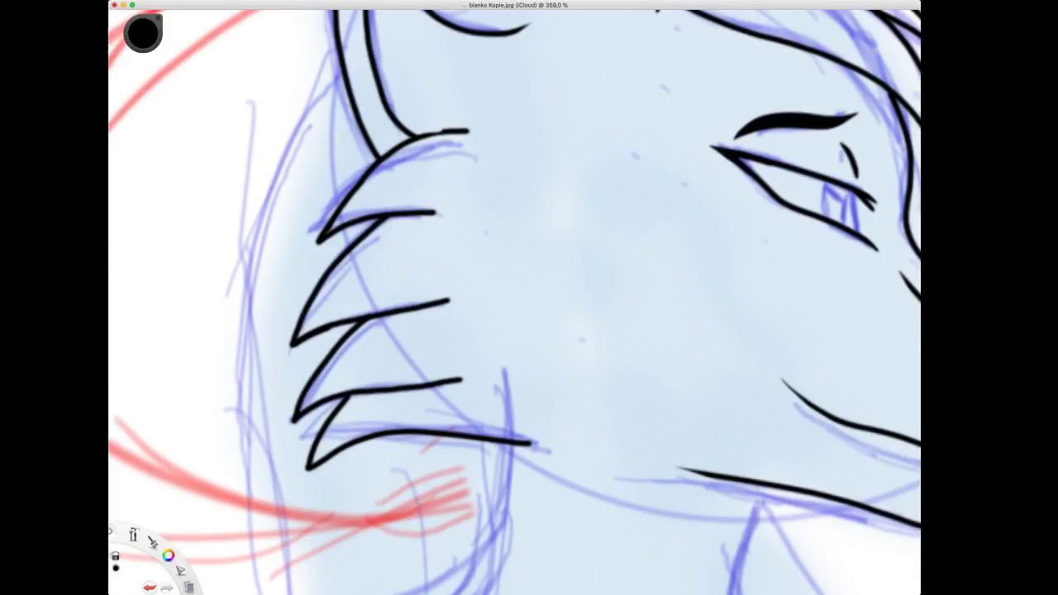
pyautogui.press('super+z')
pyautogui.press('super+z')
pyautogui.moveTo(431, 304); pyautogui.dragTo(452, 301)
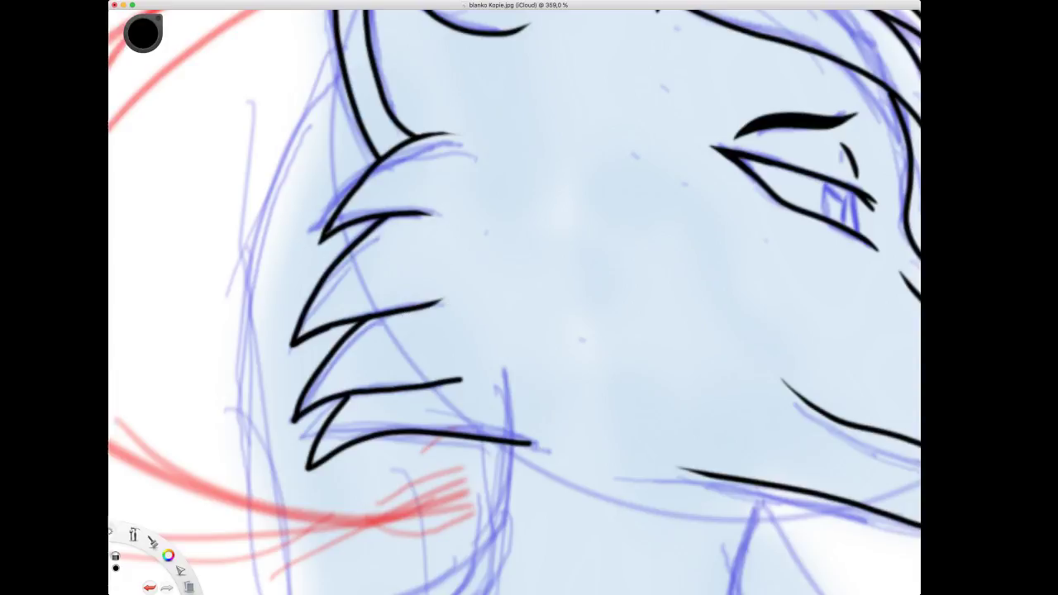
pyautogui.press('space')
pyautogui.moveTo(342, 307); pyautogui.dragTo(462, 198)
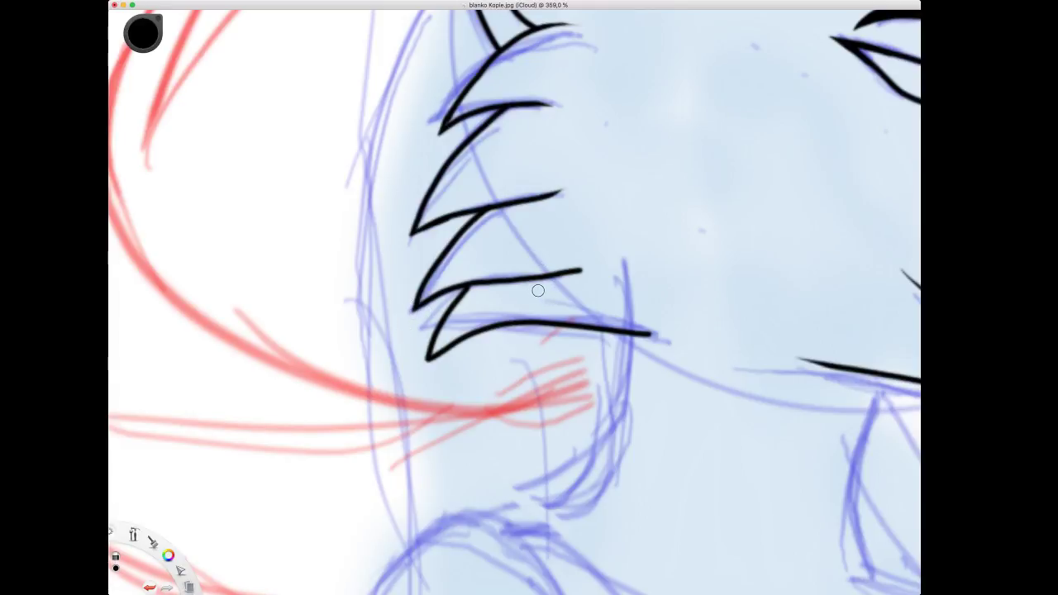
pyautogui.moveTo(542, 286); pyautogui.dragTo(578, 271)
# Extend the tips of the two lowest cheek fur tufts outward into longer, sharper points.
pyautogui.moveTo(416, 304); pyautogui.dragTo(408, 326)
pyautogui.press('super+z')
pyautogui.press('space')
pyautogui.moveTo(392, 287); pyautogui.dragTo(443, 207)
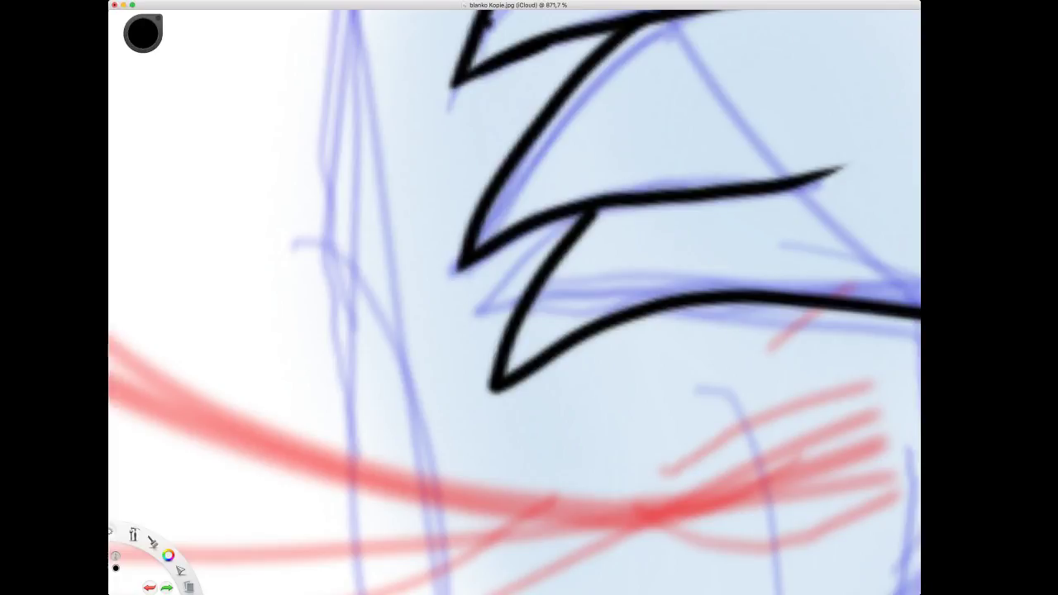
pyautogui.moveTo(475, 225)
pyautogui.mouseDown()
pyautogui.moveTo(439, 291)
pyautogui.moveTo(468, 265)
pyautogui.moveTo(438, 293)
pyautogui.mouseUp()
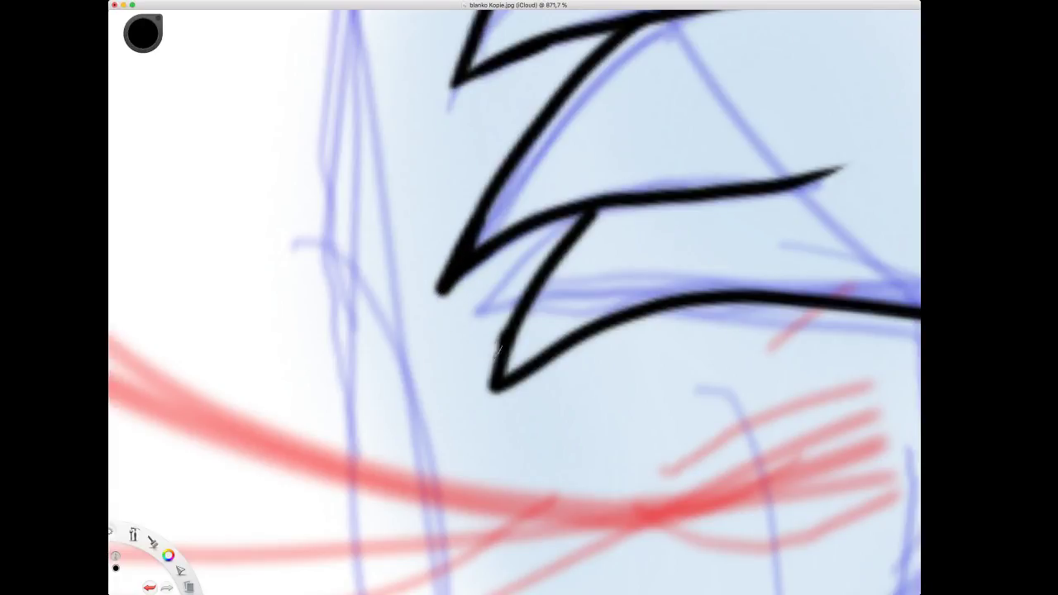
pyautogui.moveTo(499, 340); pyautogui.dragTo(468, 411)
pyautogui.moveTo(538, 370); pyautogui.dragTo(468, 411)
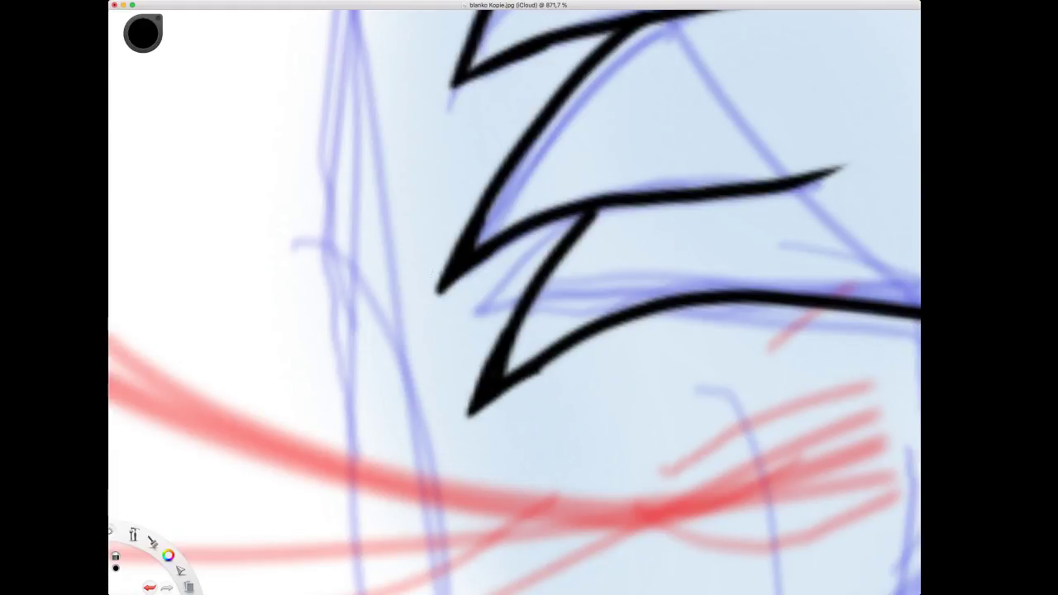
# Ink the front of the neck from the jaw down to the collar, with a short collar line running outward from its base.
pyautogui.press('space')
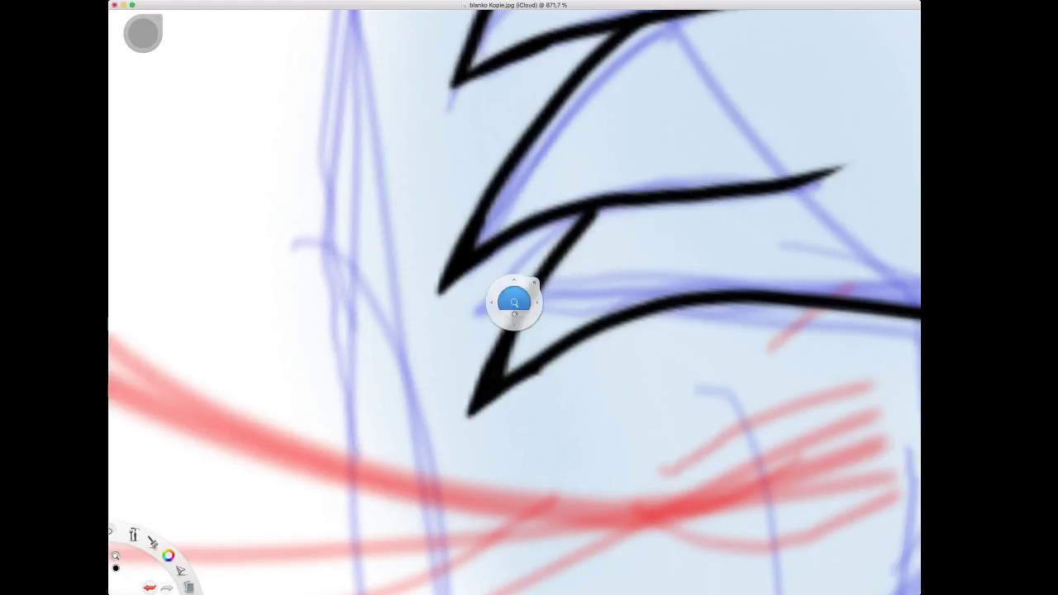
pyautogui.moveTo(592, 179); pyautogui.dragTo(465, 422)
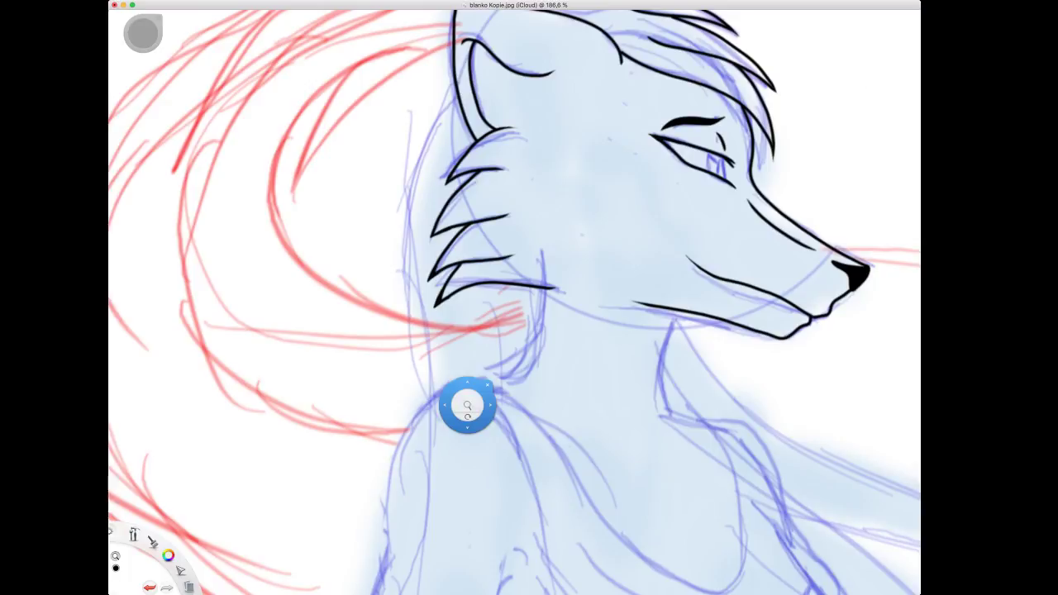
pyautogui.moveTo(576, 238); pyautogui.dragTo(538, 185)
pyautogui.moveTo(550, 235); pyautogui.dragTo(551, 218)
pyautogui.scroll(2, 553, 264)
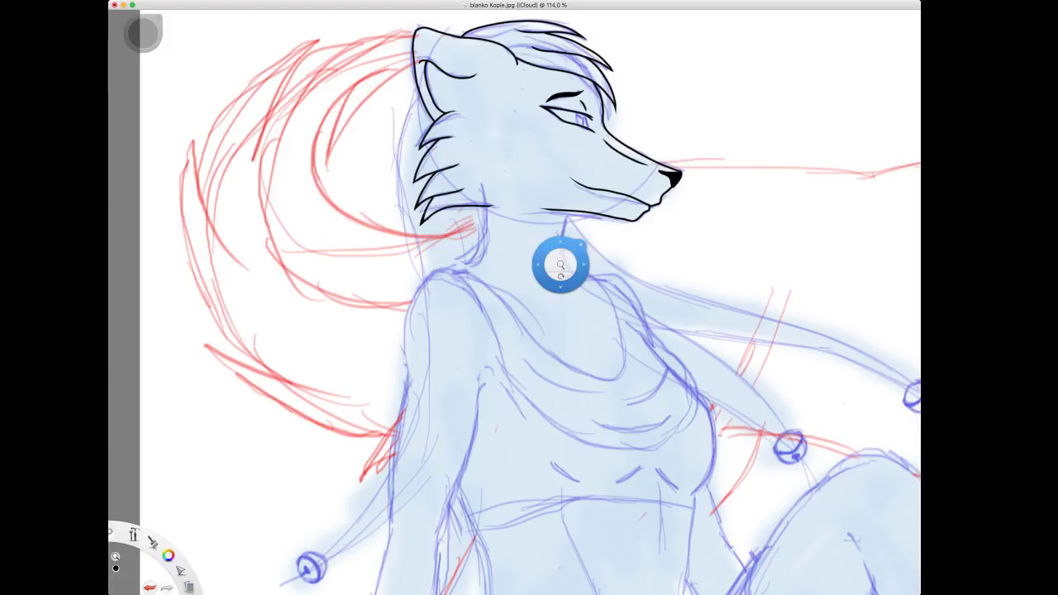
pyautogui.moveTo(558, 264); pyautogui.dragTo(585, 296)
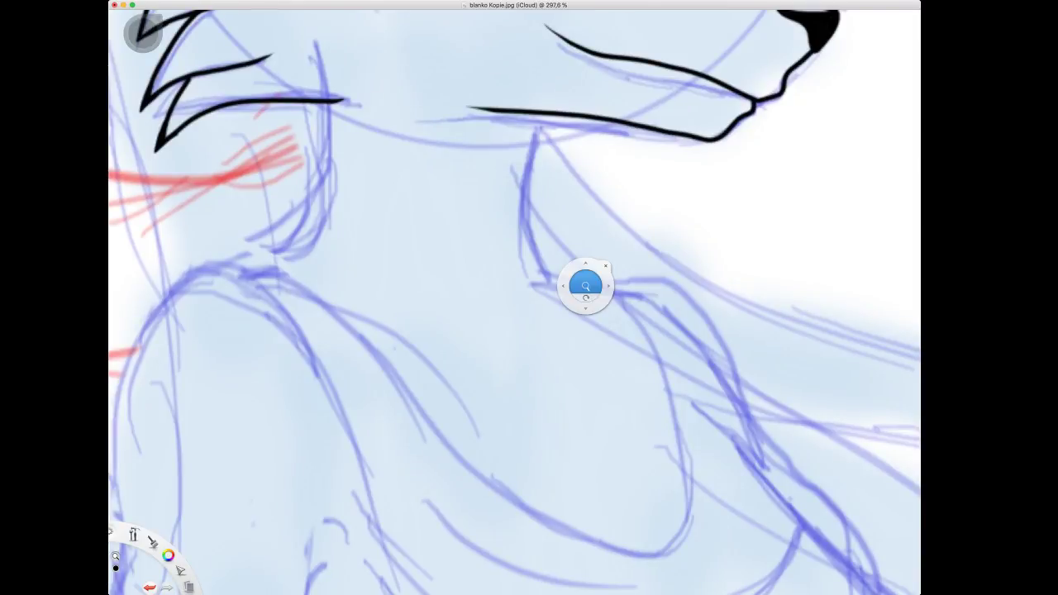
pyautogui.moveTo(569, 242); pyautogui.dragTo(586, 188)
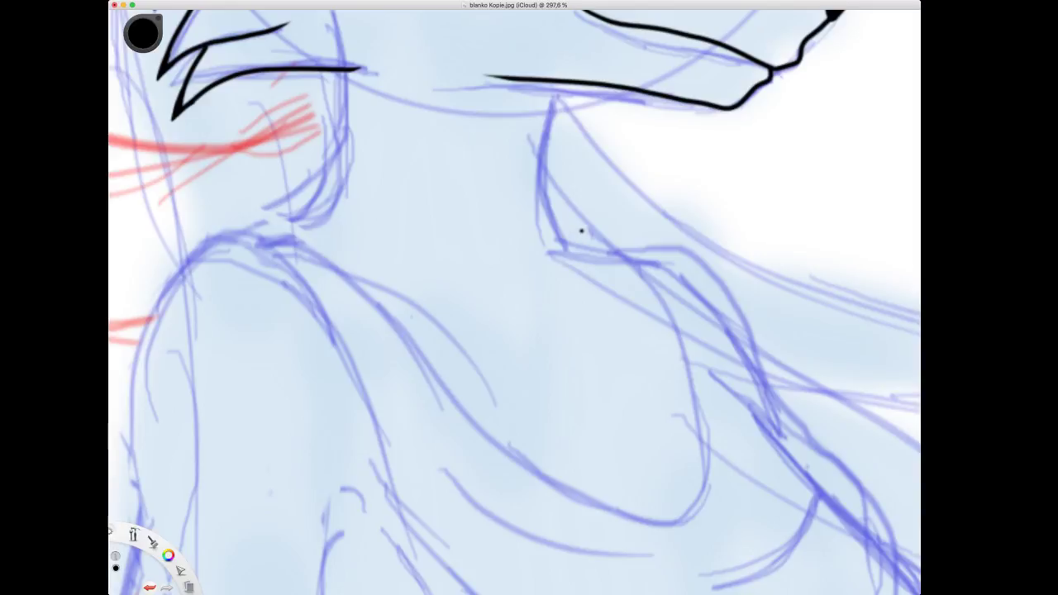
pyautogui.press('space')
pyautogui.moveTo(563, 83)
pyautogui.mouseDown()
pyautogui.moveTo(539, 122)
pyautogui.moveTo(531, 190)
pyautogui.moveTo(542, 223)
pyautogui.moveTo(594, 286)
pyautogui.mouseUp()
pyautogui.moveTo(560, 248); pyautogui.dragTo(631, 258)
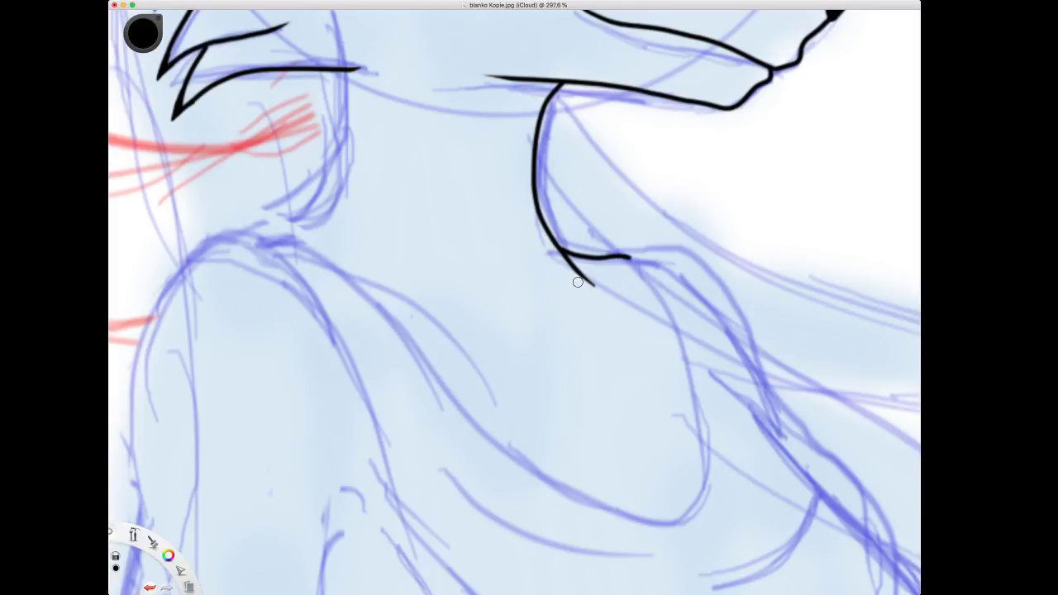
# Erase the overshooting tail of the front neck line below the collar corner.
pyautogui.moveTo(565, 271); pyautogui.dragTo(595, 292)
pyautogui.moveTo(549, 253); pyautogui.dragTo(605, 293)
pyautogui.moveTo(551, 250); pyautogui.dragTo(583, 284)
# Ink the back of the neck as one curve from the lowest cheek fur line down to the near shoulder.
pyautogui.press('space')
pyautogui.moveTo(277, 38); pyautogui.dragTo(464, 89)
pyautogui.moveTo(474, 165)
pyautogui.mouseDown()
pyautogui.moveTo(446, 175)
pyautogui.moveTo(496, 166)
pyautogui.mouseUp()
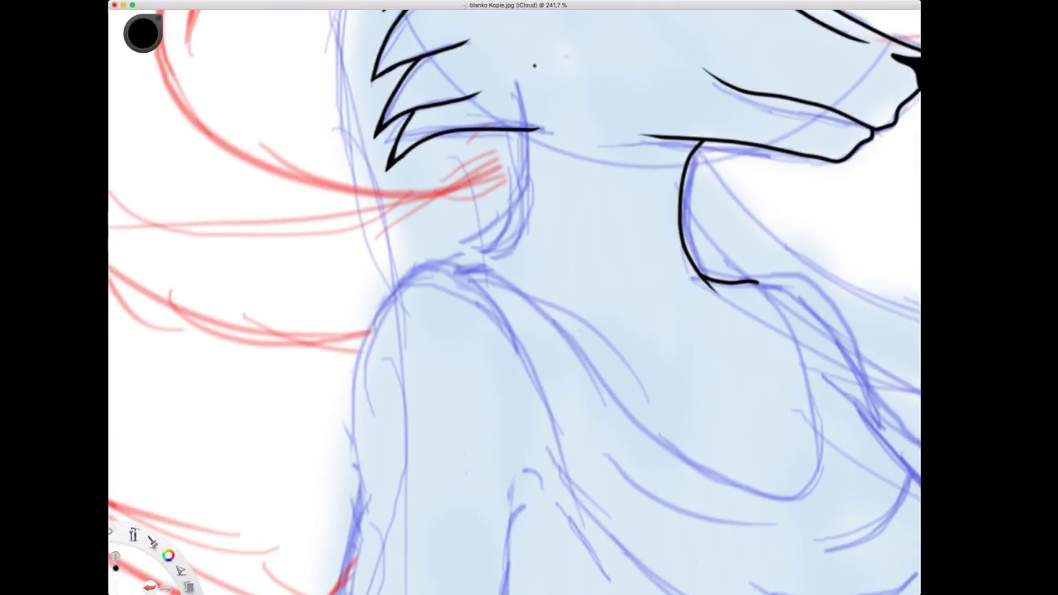
pyautogui.moveTo(509, 130)
pyautogui.mouseDown()
pyautogui.moveTo(523, 154)
pyautogui.moveTo(525, 221)
pyautogui.moveTo(491, 264)
pyautogui.mouseUp()
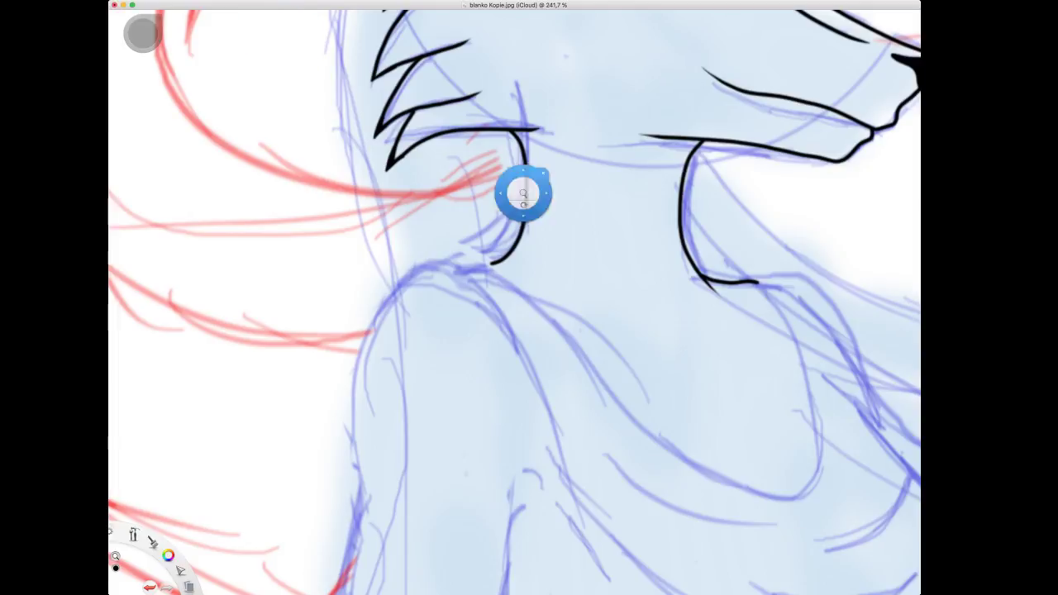
pyautogui.moveTo(523, 194); pyautogui.dragTo(460, 212)
pyautogui.scroll(5, 583, 506)
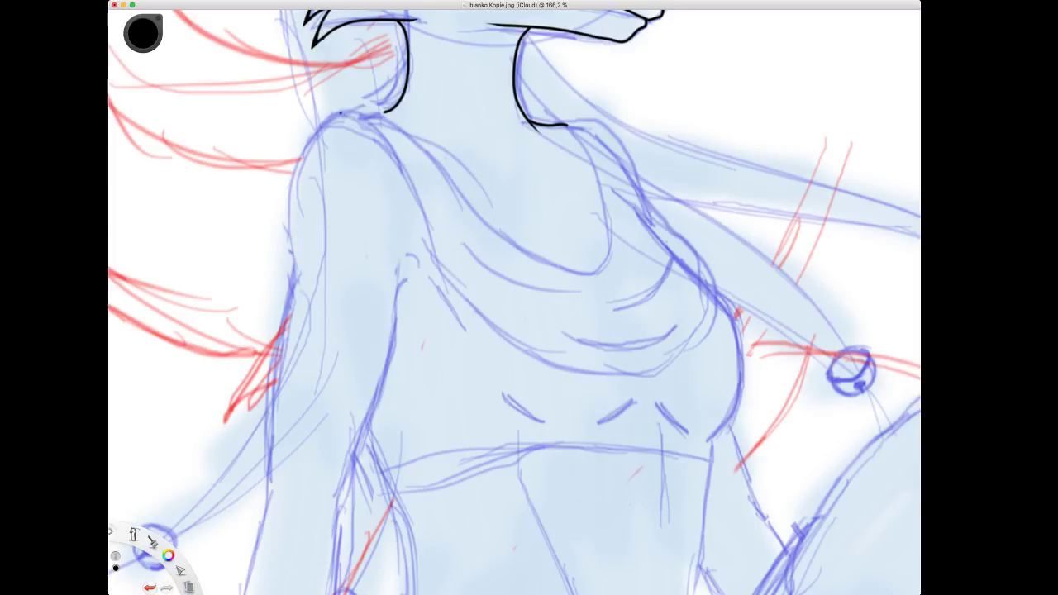
pyautogui.moveTo(346, 114); pyautogui.dragTo(400, 121)
pyautogui.press('super+z')
pyautogui.moveTo(337, 115); pyautogui.dragTo(373, 111)
pyautogui.press('super+z')
pyautogui.moveTo(343, 116)
pyautogui.mouseDown()
pyautogui.moveTo(390, 111)
pyautogui.moveTo(469, 190)
pyautogui.mouseUp()
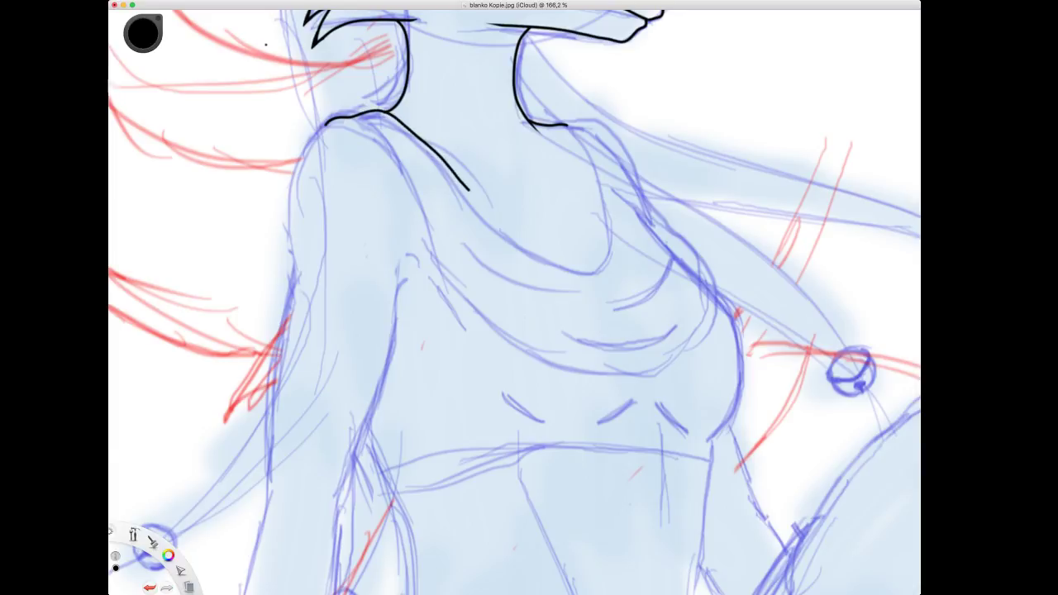
pyautogui.press('super+z')
pyautogui.moveTo(337, 117)
pyautogui.mouseDown()
pyautogui.moveTo(379, 111)
pyautogui.moveTo(504, 236)
pyautogui.moveTo(554, 269)
pyautogui.moveTo(601, 278)
pyautogui.mouseUp()
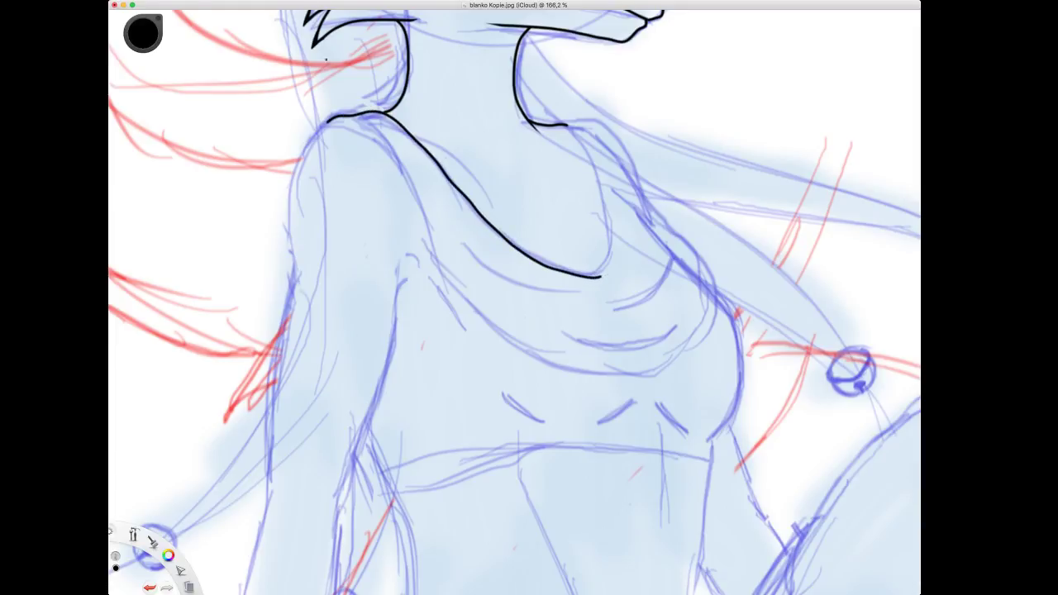
pyautogui.press('super+z')
# Ink the collar's inner edge from the near shoulder past the neck base and down along the sketched neckline to the chest.
pyautogui.press('e')
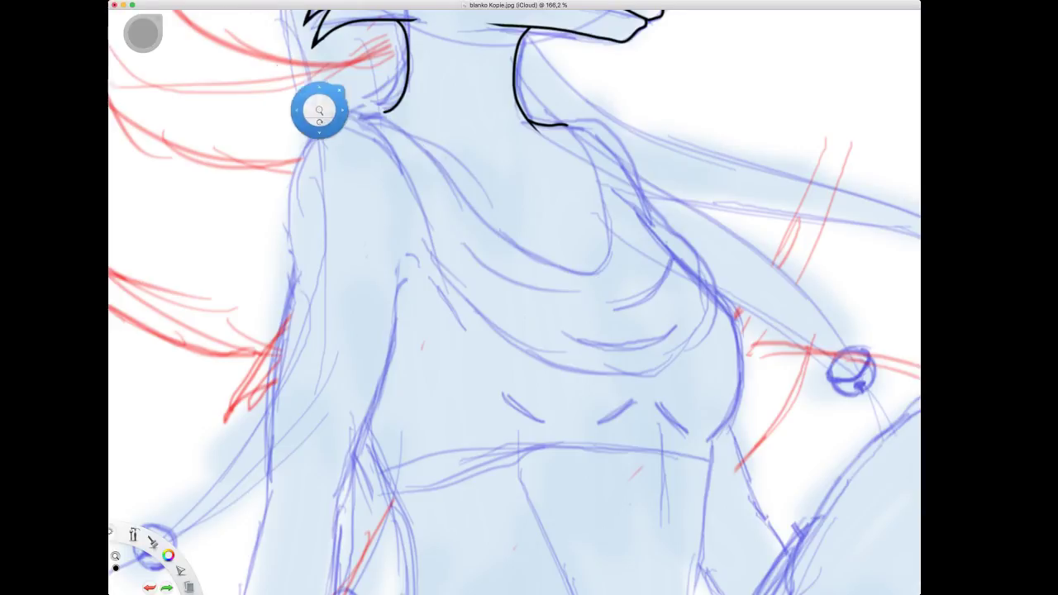
pyautogui.moveTo(601, 278); pyautogui.dragTo(562, 226)
pyautogui.moveTo(386, 280); pyautogui.dragTo(435, 245)
pyautogui.scroll(4, 389, 200)
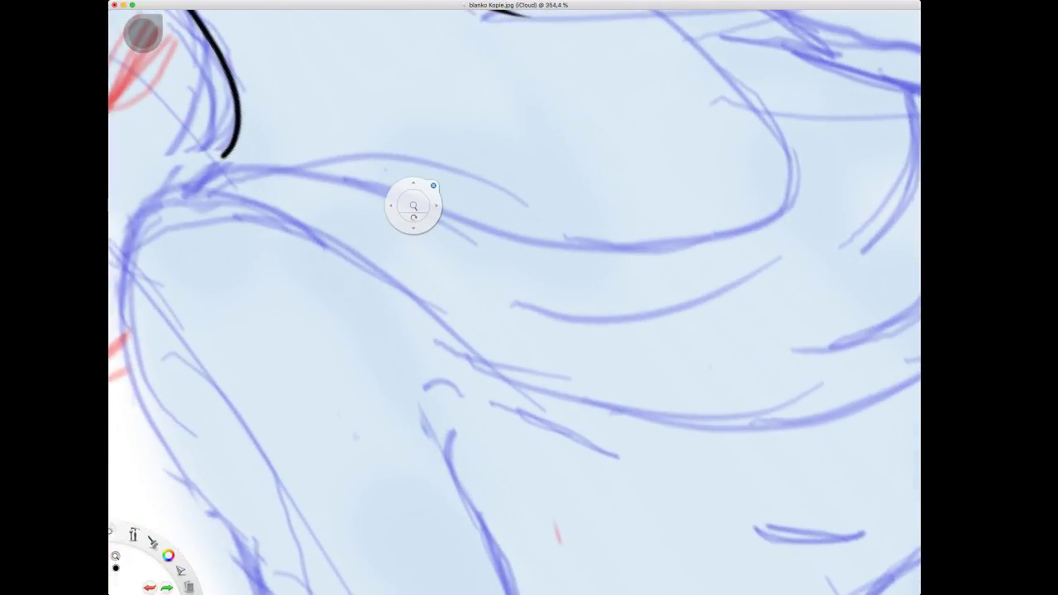
pyautogui.press('e')
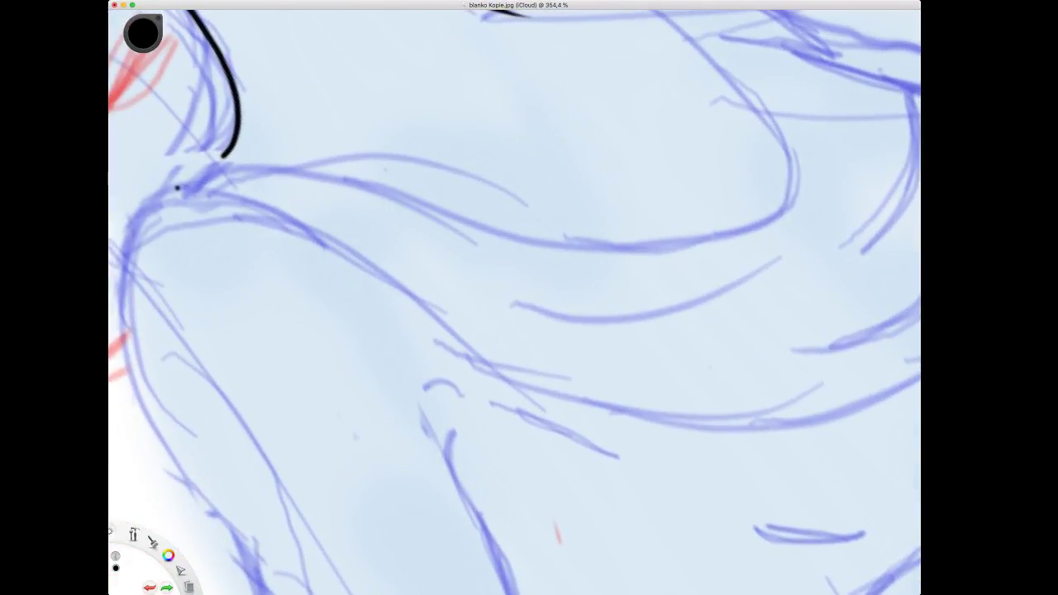
pyautogui.moveTo(177, 189)
pyautogui.mouseDown()
pyautogui.moveTo(207, 158)
pyautogui.moveTo(254, 150)
pyautogui.moveTo(625, 248)
pyautogui.moveTo(665, 250)
pyautogui.mouseUp()
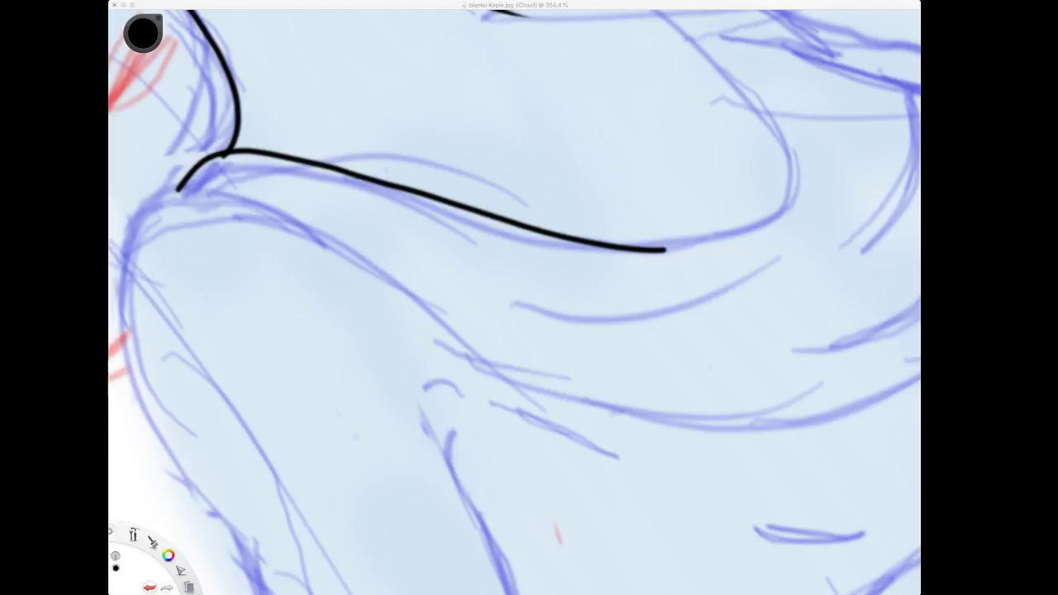
pyautogui.click(216, 20)
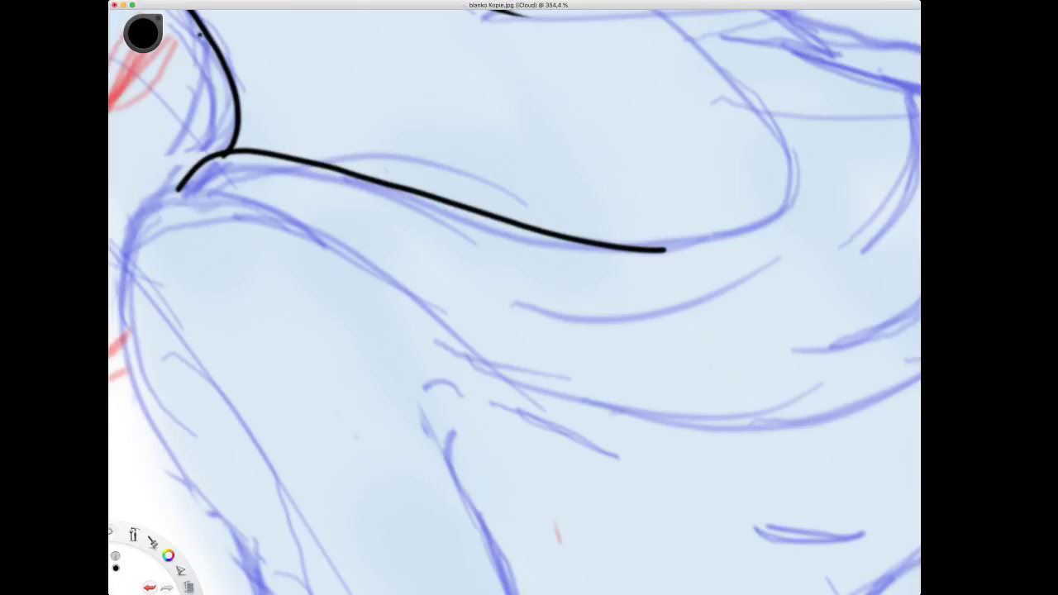
pyautogui.press('super+z')
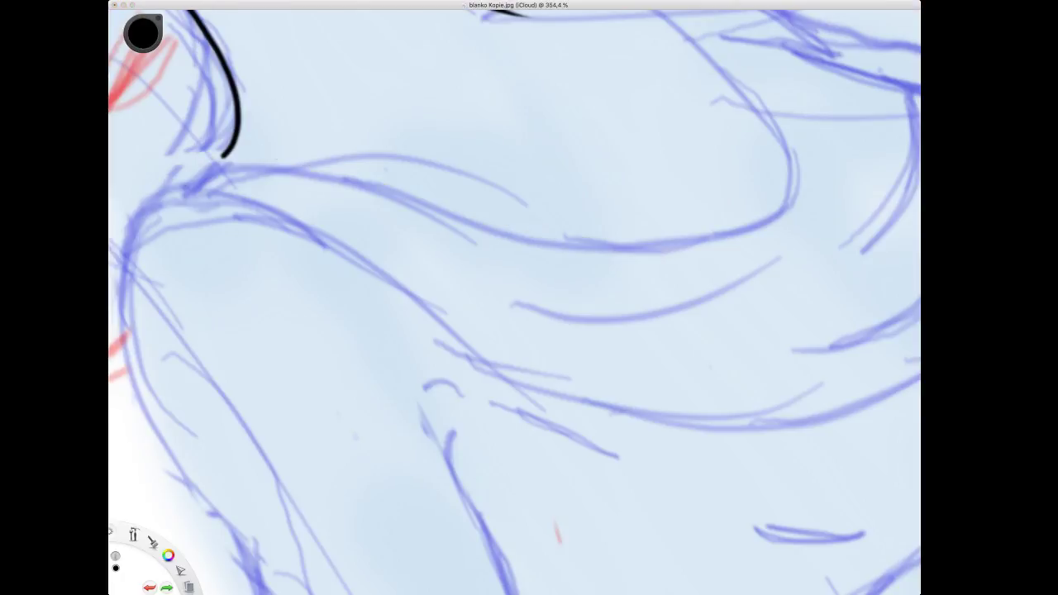
pyautogui.moveTo(168, 190)
pyautogui.mouseDown()
pyautogui.moveTo(212, 158)
pyautogui.moveTo(258, 153)
pyautogui.moveTo(499, 215)
pyautogui.mouseUp()
pyautogui.moveTo(627, 240); pyautogui.dragTo(699, 236)
# Ink the far side of the collar's inner edge, curving from the front collar corner around to close the neckline.
pyautogui.press('space')
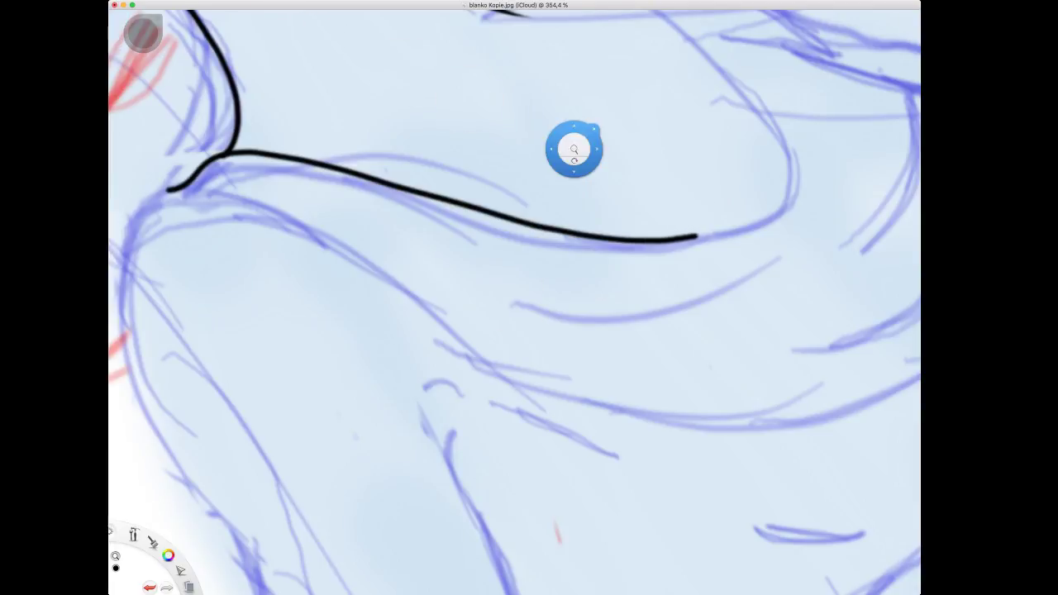
pyautogui.moveTo(681, 189)
pyautogui.mouseDown()
pyautogui.moveTo(492, 233)
pyautogui.moveTo(502, 262)
pyautogui.mouseUp()
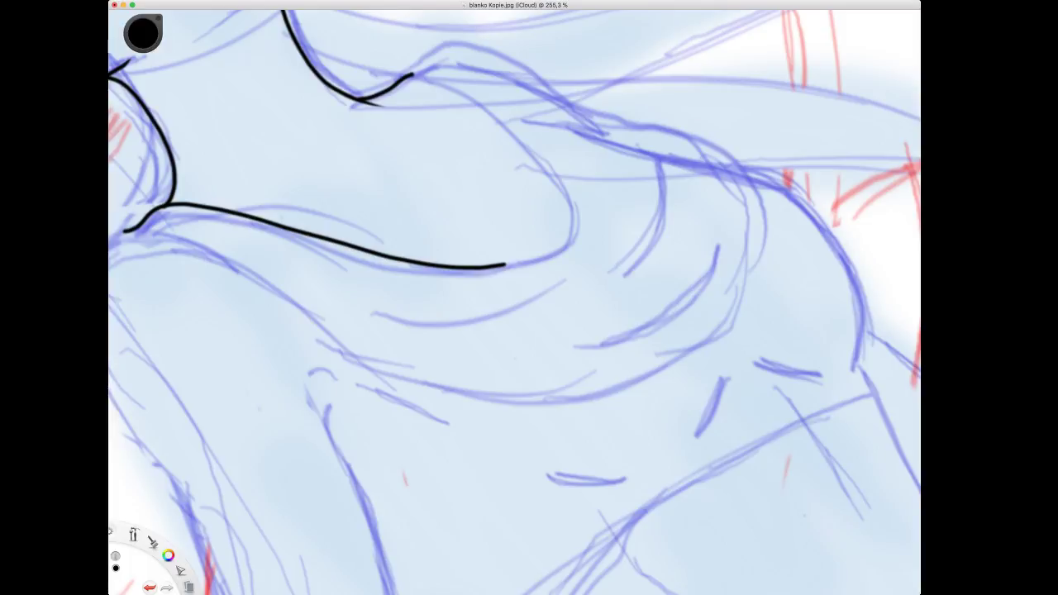
pyautogui.moveTo(412, 73)
pyautogui.mouseDown()
pyautogui.moveTo(522, 131)
pyautogui.moveTo(546, 155)
pyautogui.moveTo(564, 183)
pyautogui.moveTo(554, 237)
pyautogui.mouseUp()
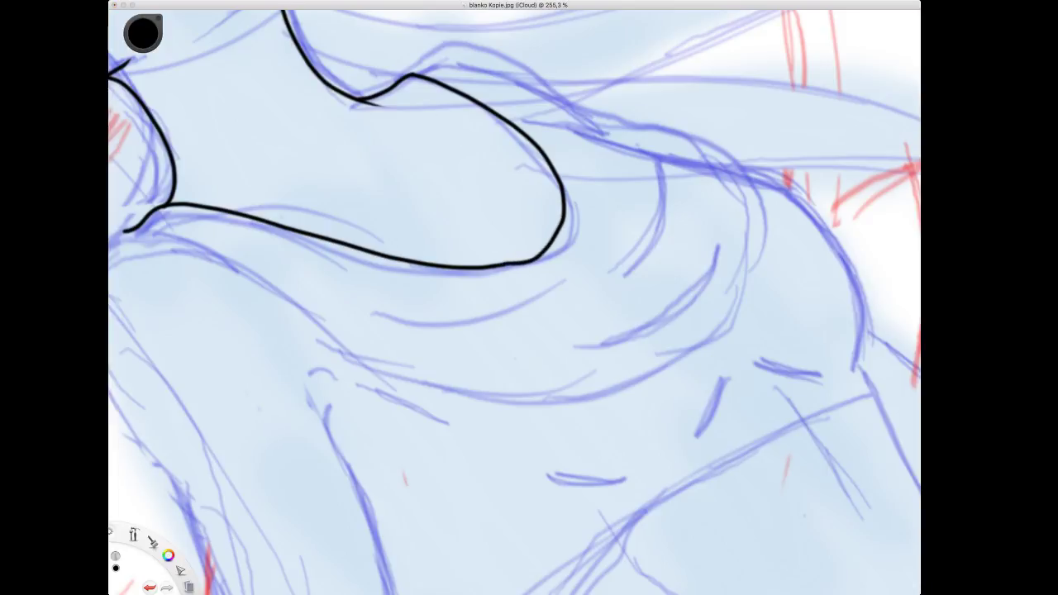
pyautogui.press('super+z')
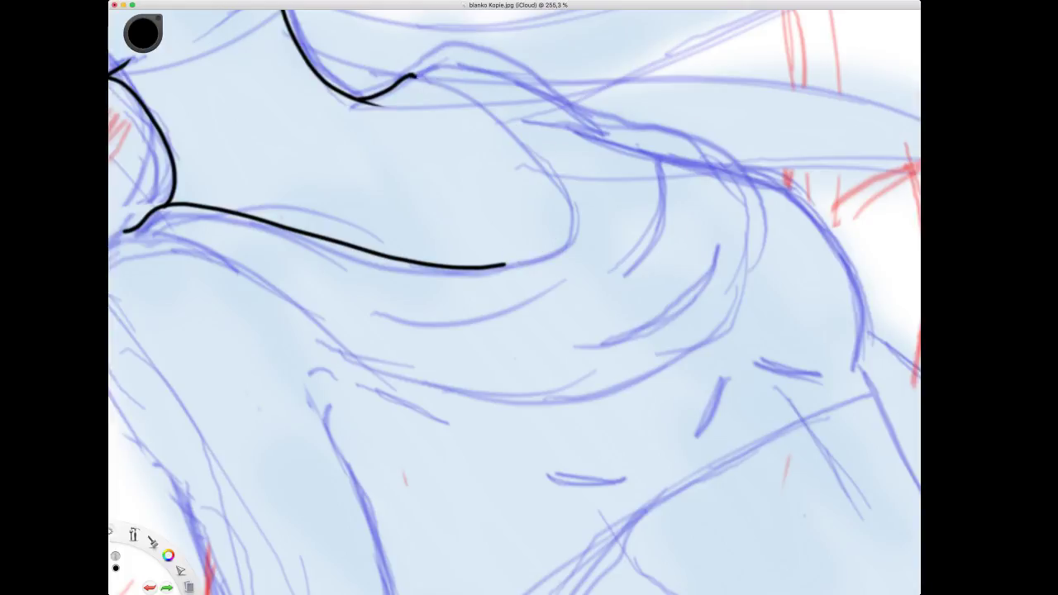
pyautogui.moveTo(413, 75)
pyautogui.mouseDown()
pyautogui.moveTo(484, 107)
pyautogui.moveTo(552, 200)
pyautogui.mouseUp()
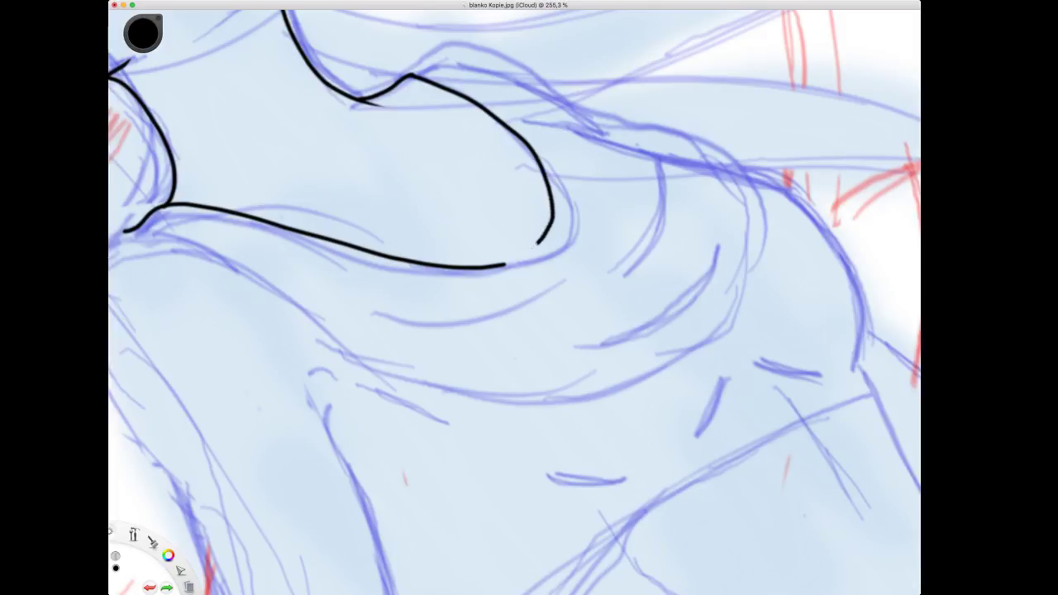
pyautogui.moveTo(529, 252); pyautogui.dragTo(494, 266)
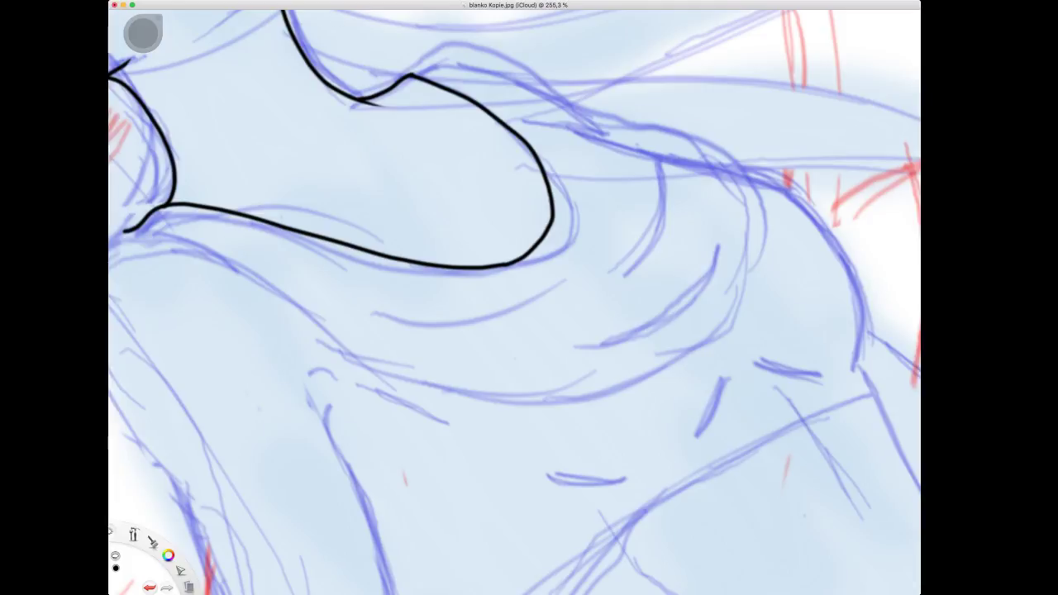
# Ink the draped collar's outer edge between the near shoulder and the chest, following the lower sketched curve.
pyautogui.press('space')
pyautogui.moveTo(474, 138)
pyautogui.mouseDown()
pyautogui.moveTo(509, 216)
pyautogui.moveTo(514, 303)
pyautogui.mouseUp()
pyautogui.moveTo(520, 393); pyautogui.dragTo(533, 178)
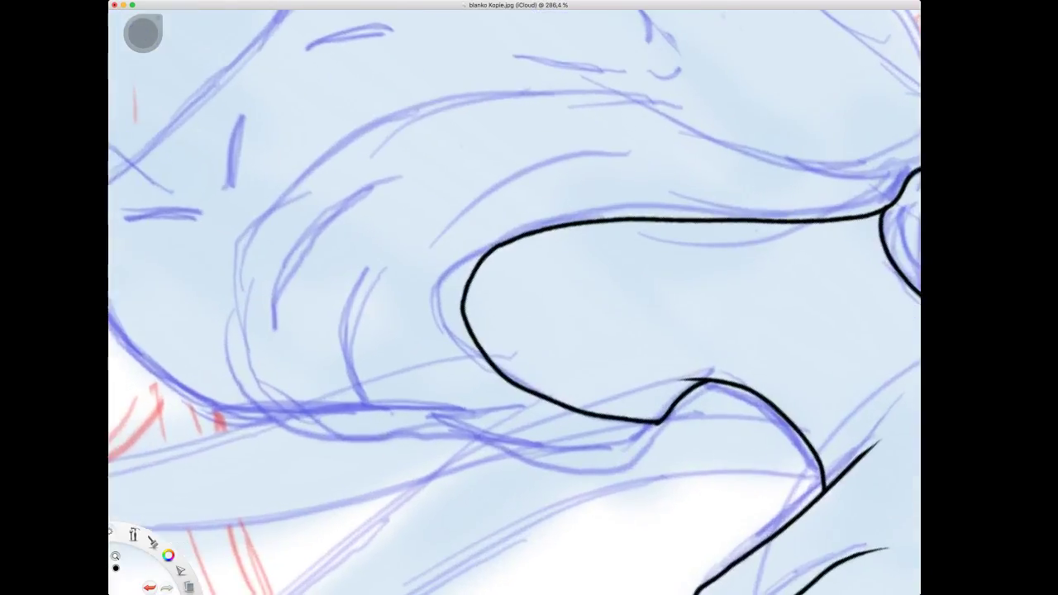
pyautogui.moveTo(541, 248); pyautogui.dragTo(437, 235)
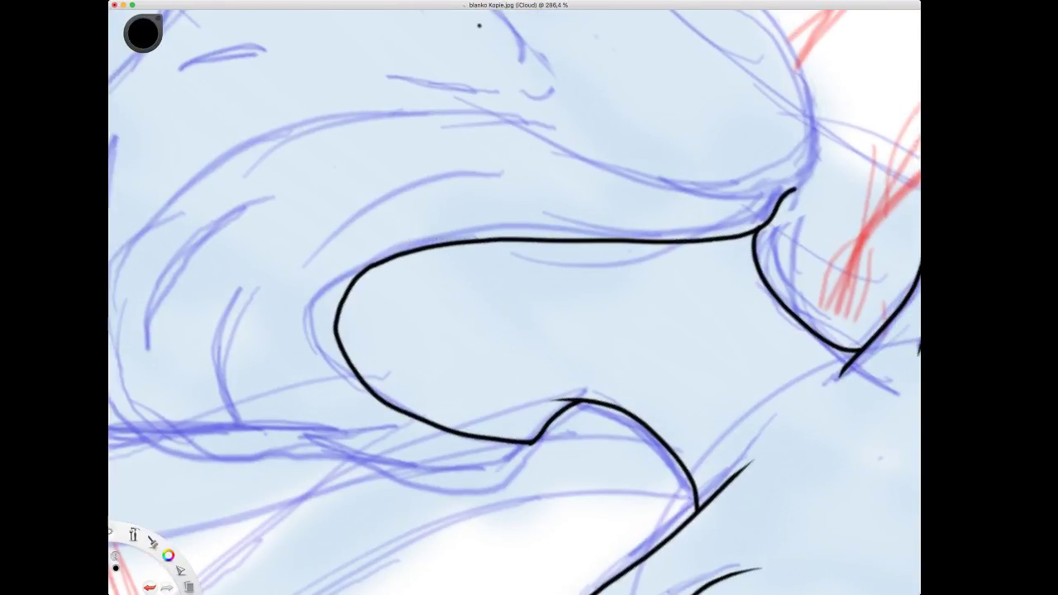
pyautogui.moveTo(280, 130)
pyautogui.mouseDown()
pyautogui.moveTo(460, 115)
pyautogui.moveTo(678, 178)
pyautogui.moveTo(742, 179)
pyautogui.moveTo(795, 150)
pyautogui.mouseUp()
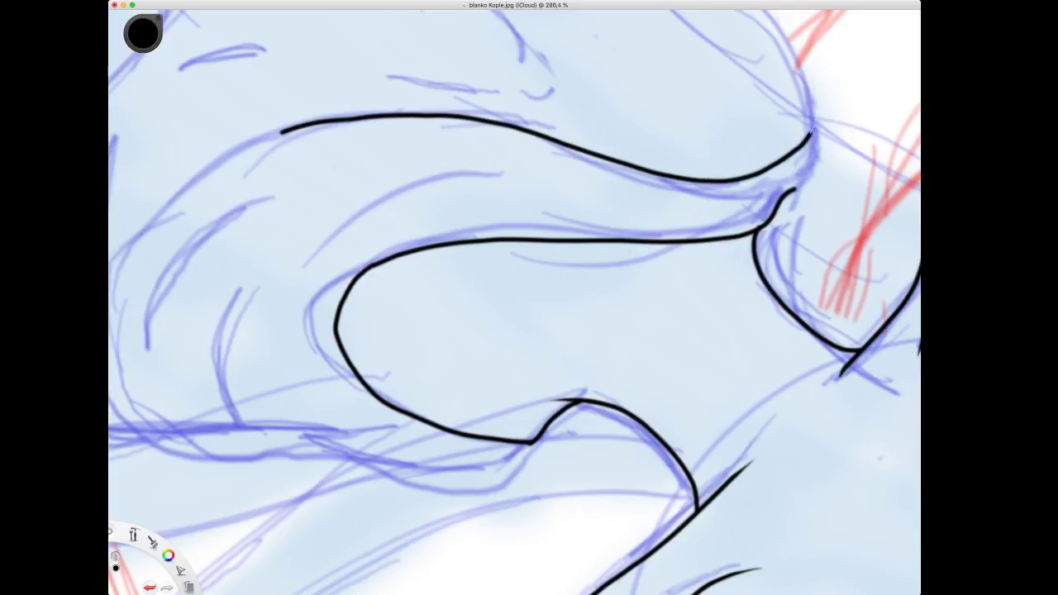
# Ink the collar's outer edge on the far side, rising from the neckline corner and running wavily over the shoulder to the chest.
pyautogui.press('space')
pyautogui.moveTo(273, 33); pyautogui.dragTo(574, 13)
pyautogui.press('space')
pyautogui.moveTo(619, 168); pyautogui.dragTo(425, 446)
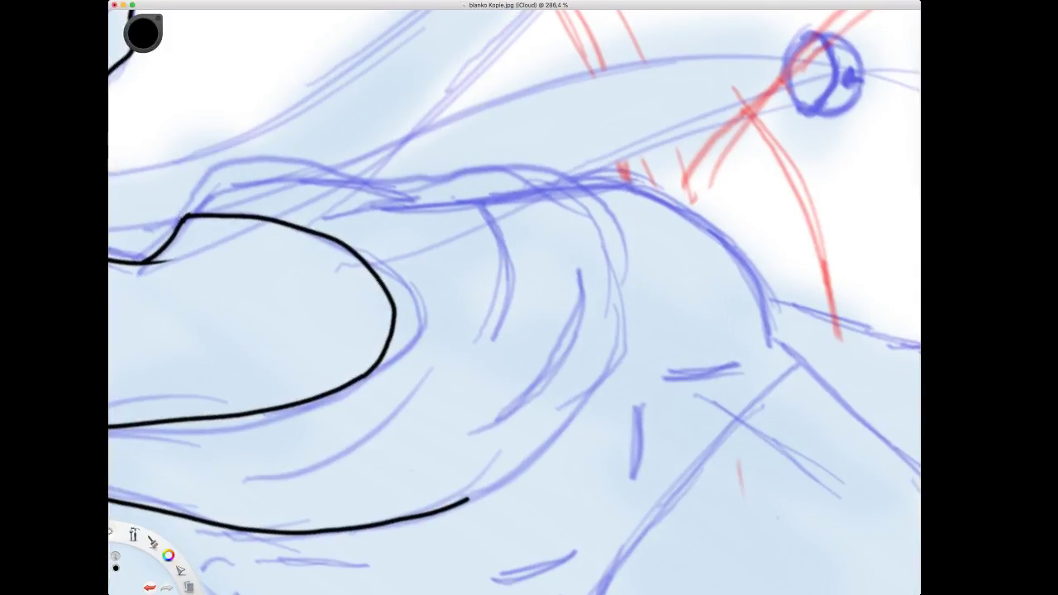
pyautogui.moveTo(180, 218); pyautogui.dragTo(202, 171)
pyautogui.moveTo(223, 164)
pyautogui.mouseDown()
pyautogui.moveTo(363, 179)
pyautogui.moveTo(502, 171)
pyautogui.moveTo(548, 180)
pyautogui.moveTo(585, 198)
pyautogui.moveTo(624, 268)
pyautogui.mouseUp()
# Join the two open ends of the collar's outer edge with a rounded curve across the chest.
pyautogui.press('space')
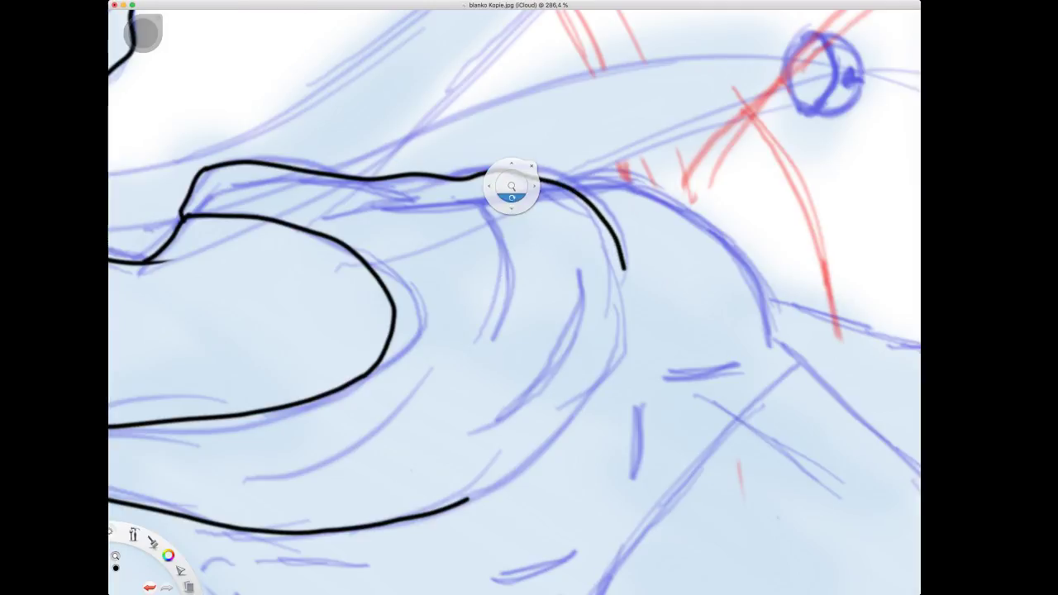
pyautogui.moveTo(511, 192); pyautogui.dragTo(418, 339)
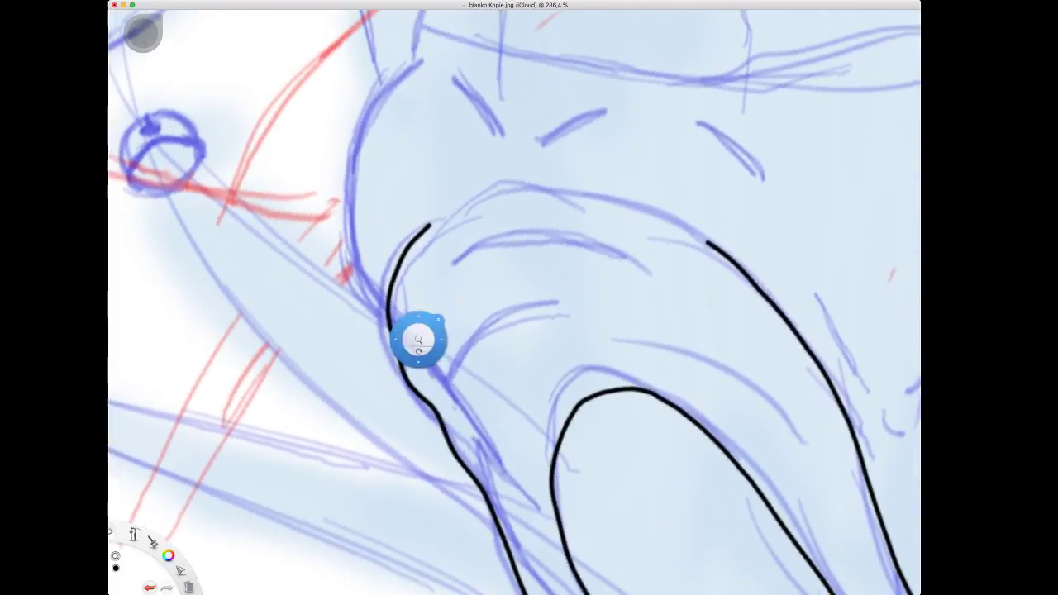
pyautogui.moveTo(491, 320); pyautogui.dragTo(406, 257)
pyautogui.moveTo(513, 154); pyautogui.dragTo(532, 150)
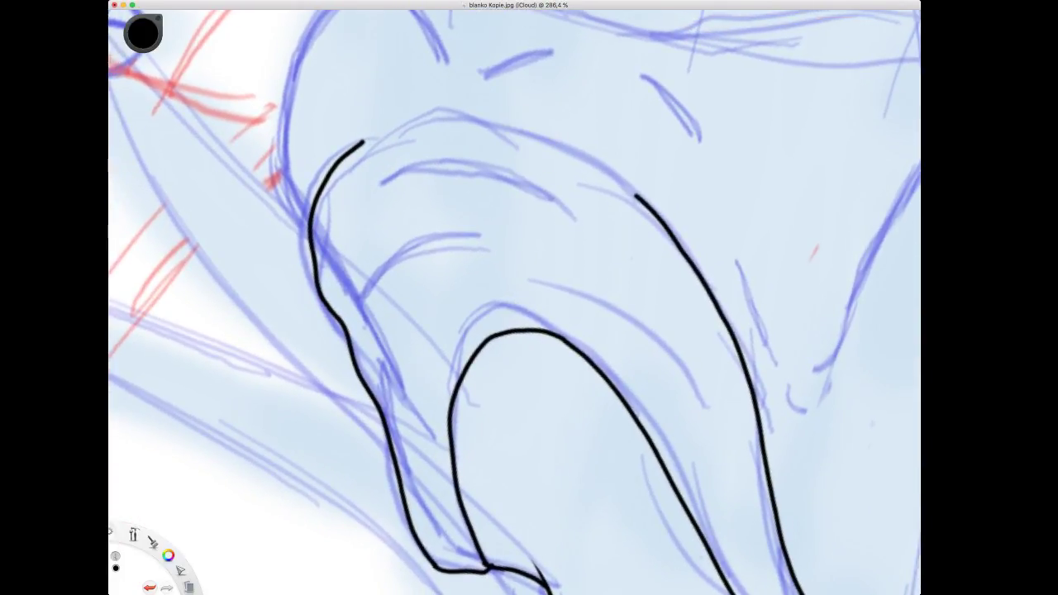
pyautogui.moveTo(361, 143)
pyautogui.mouseDown()
pyautogui.moveTo(424, 124)
pyautogui.moveTo(496, 124)
pyautogui.moveTo(566, 146)
pyautogui.moveTo(637, 197)
pyautogui.mouseUp()
# Erase the thickened overlap where the strokes of the collar's outer edge meet on the chest.
pyautogui.press('space')
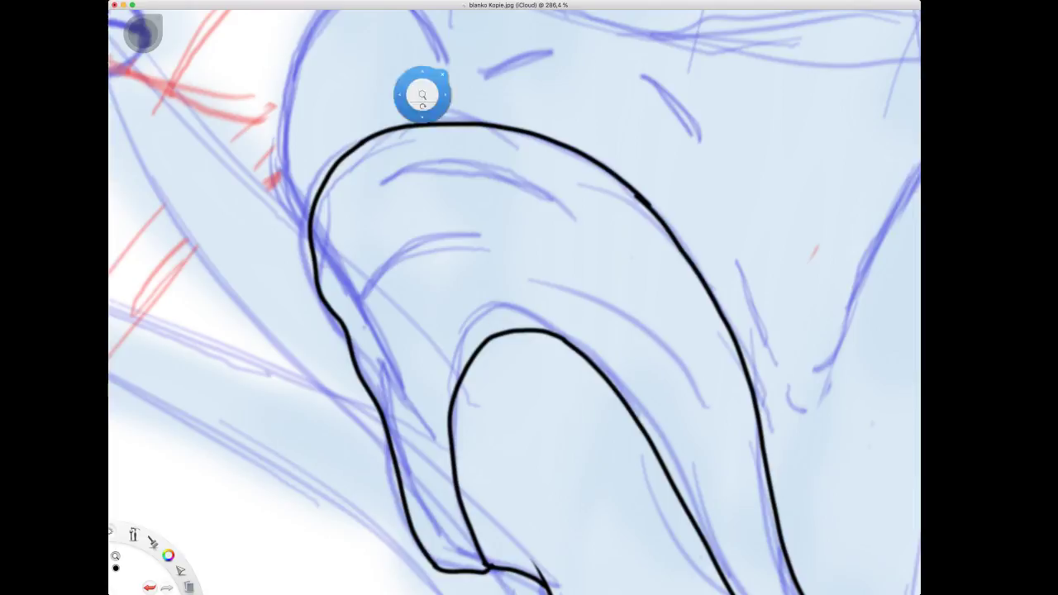
pyautogui.moveTo(690, 229); pyautogui.dragTo(608, 117)
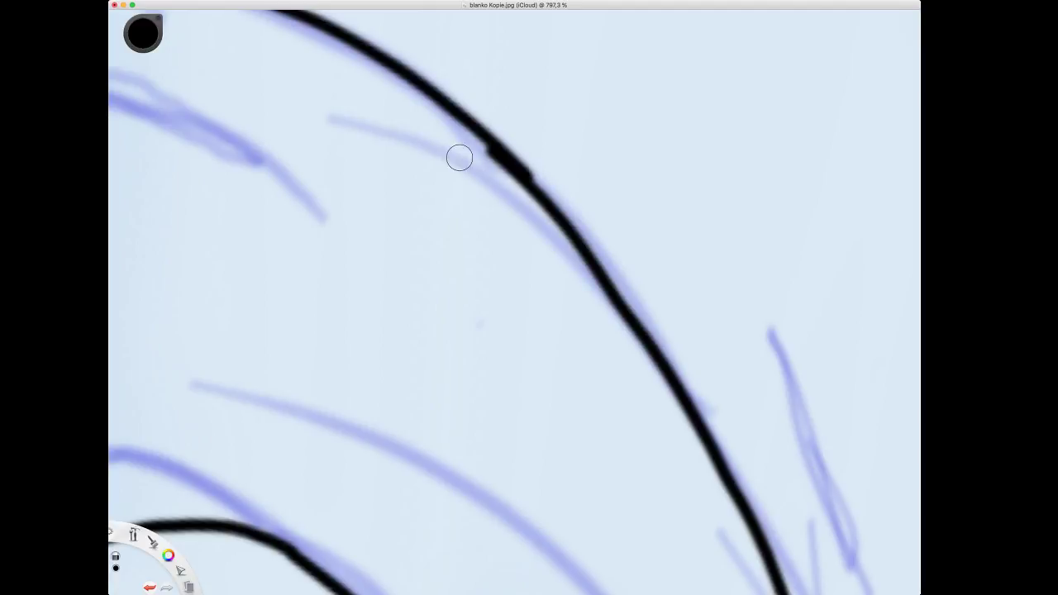
pyautogui.moveTo(472, 152); pyautogui.dragTo(532, 205)
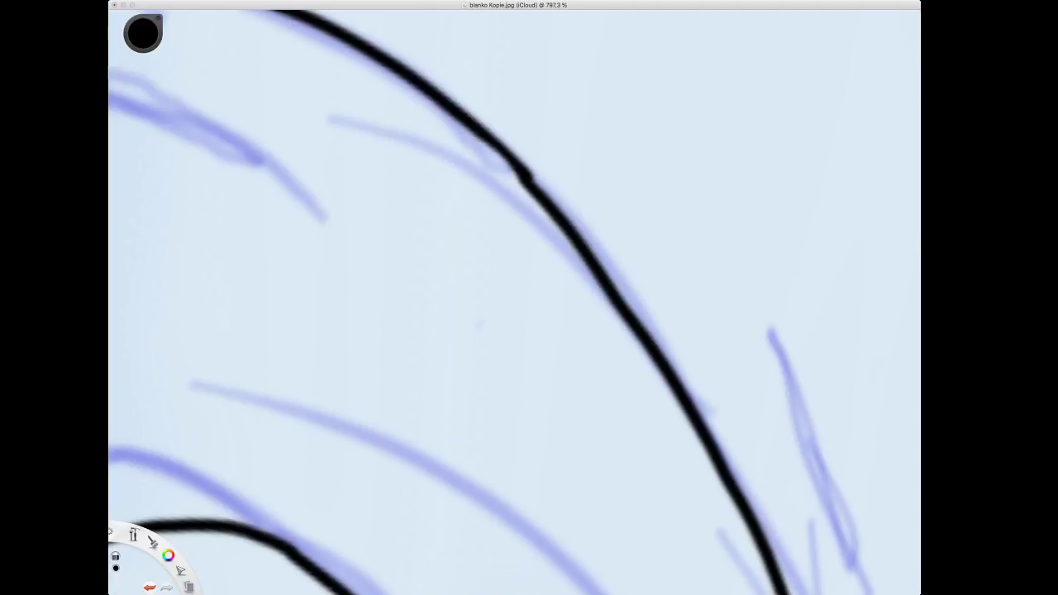
pyautogui.moveTo(495, 155)
pyautogui.mouseDown()
pyautogui.moveTo(541, 276)
pyautogui.moveTo(521, 253)
pyautogui.moveTo(466, 289)
pyautogui.moveTo(477, 336)
pyautogui.mouseUp()
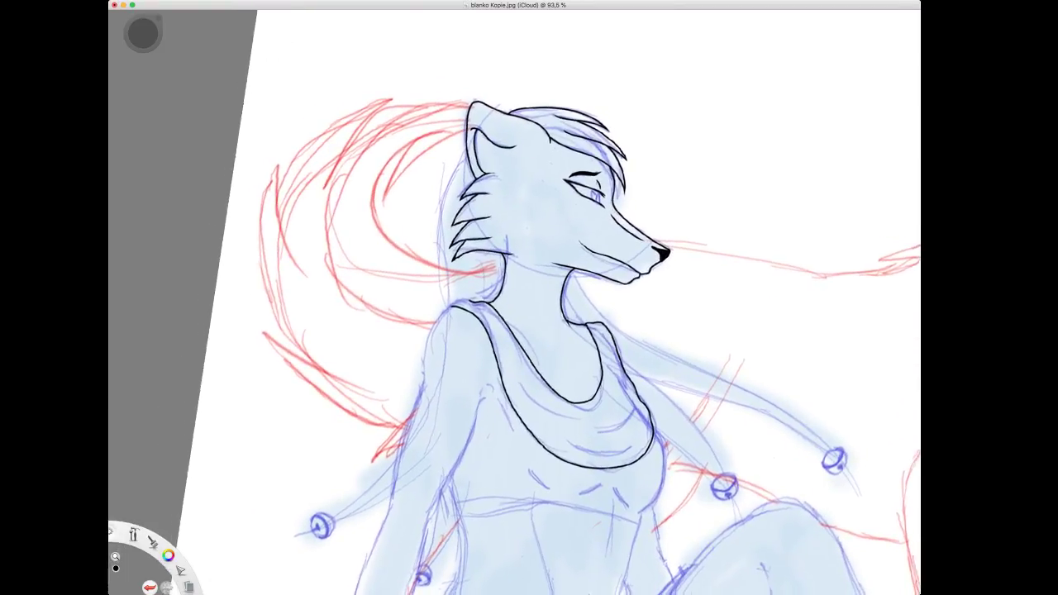
pyautogui.moveTo(641, 179); pyautogui.dragTo(648, 71)
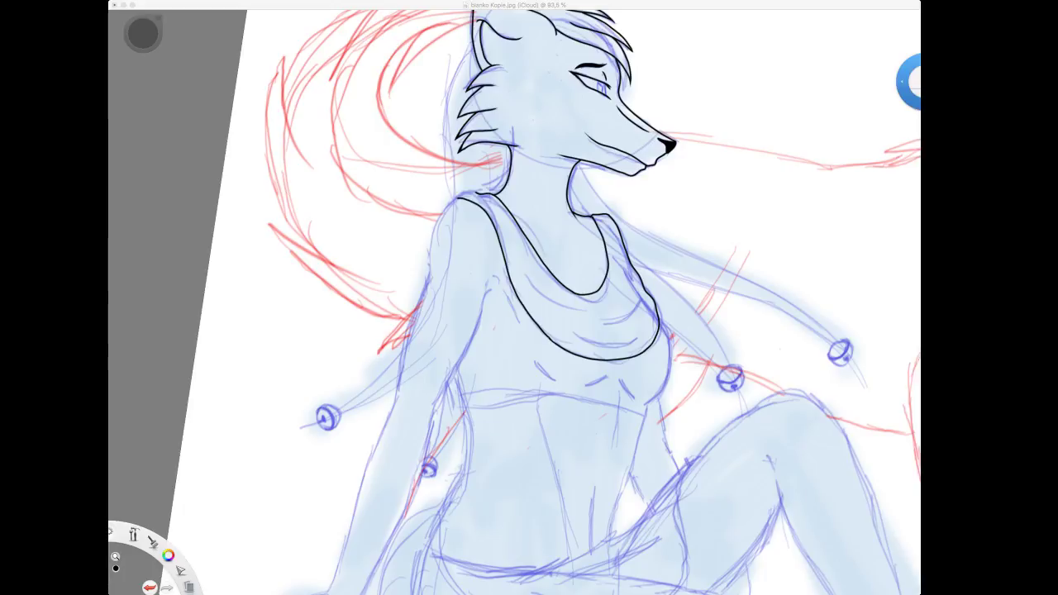
# Examine the inked neckline and the draped collar's far corner up close.
pyautogui.click(351, 6)
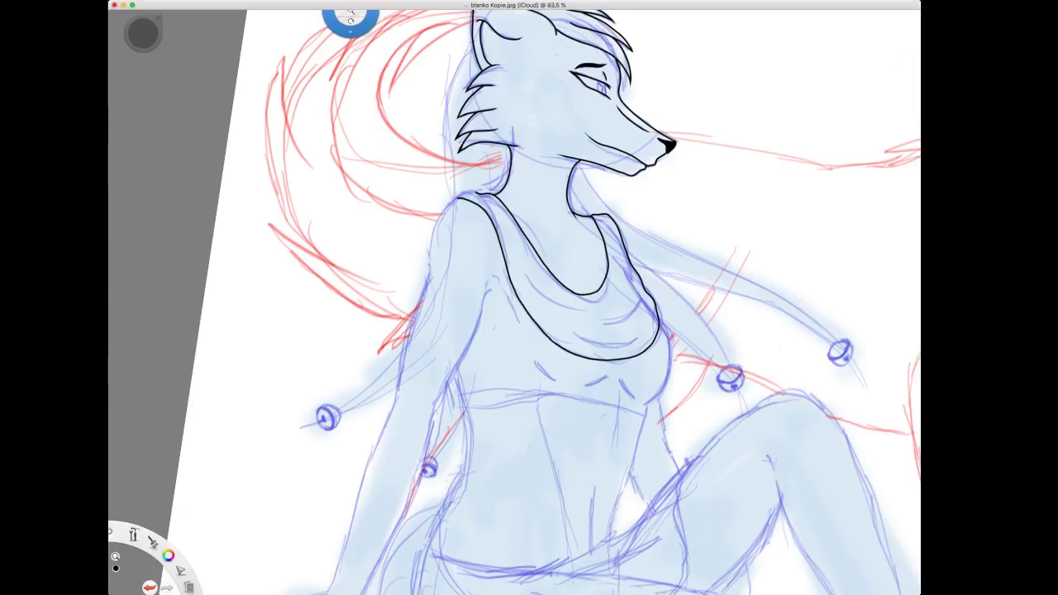
pyautogui.moveTo(588, 319); pyautogui.dragTo(587, 271)
pyautogui.moveTo(564, 228); pyautogui.dragTo(545, 279)
pyautogui.moveTo(549, 201); pyautogui.dragTo(548, 206)
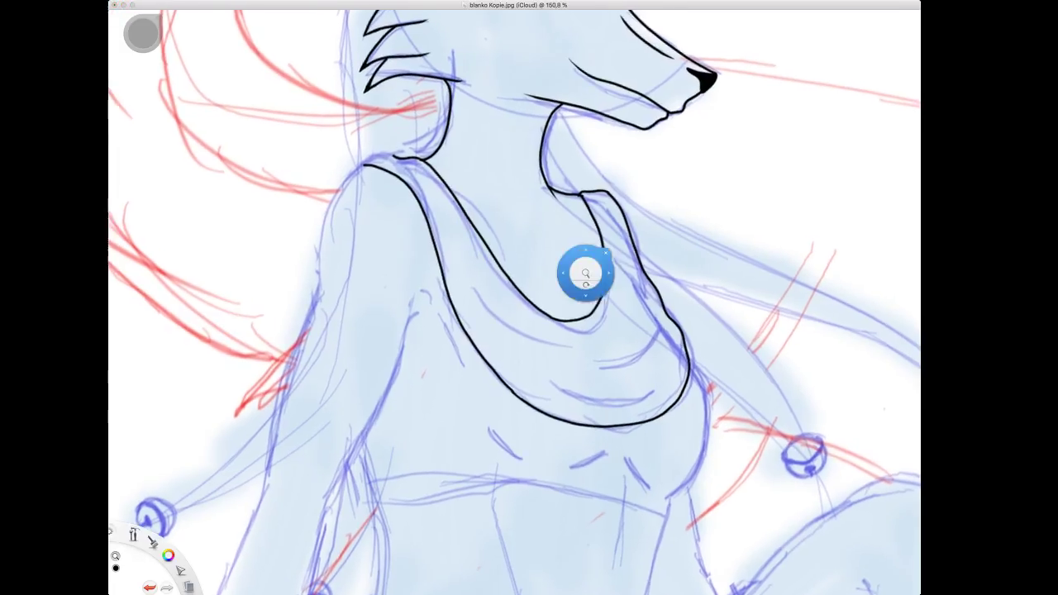
pyautogui.moveTo(586, 274); pyautogui.dragTo(585, 157)
pyautogui.moveTo(585, 157); pyautogui.dragTo(601, 345)
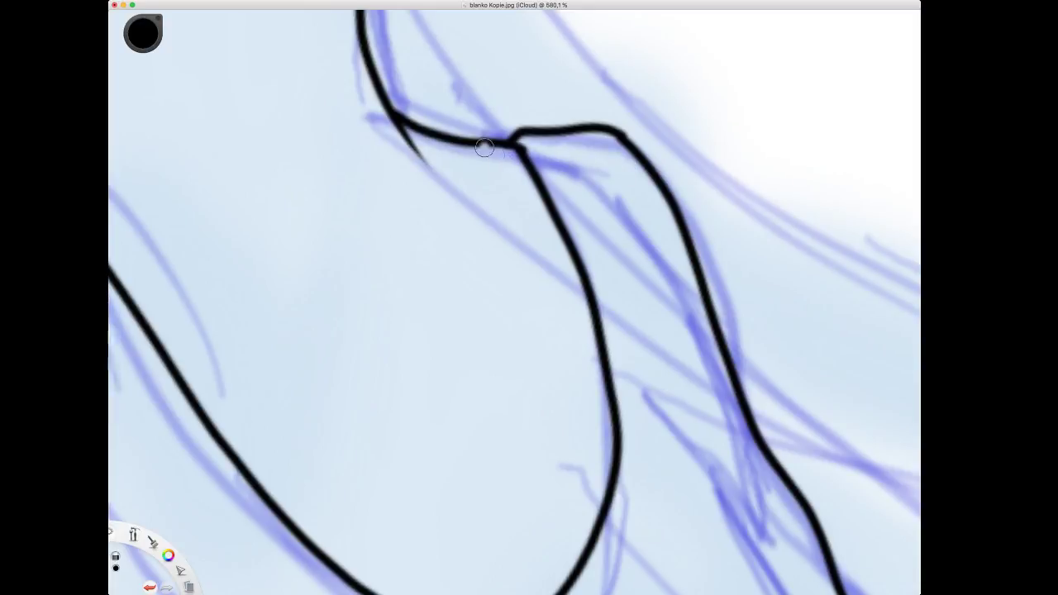
pyautogui.press('space')
pyautogui.moveTo(616, 215); pyautogui.dragTo(632, 397)
pyautogui.moveTo(632, 396); pyautogui.dragTo(607, 339)
pyautogui.moveTo(572, 296); pyautogui.dragTo(571, 254)
pyautogui.moveTo(562, 282); pyautogui.dragTo(547, 318)
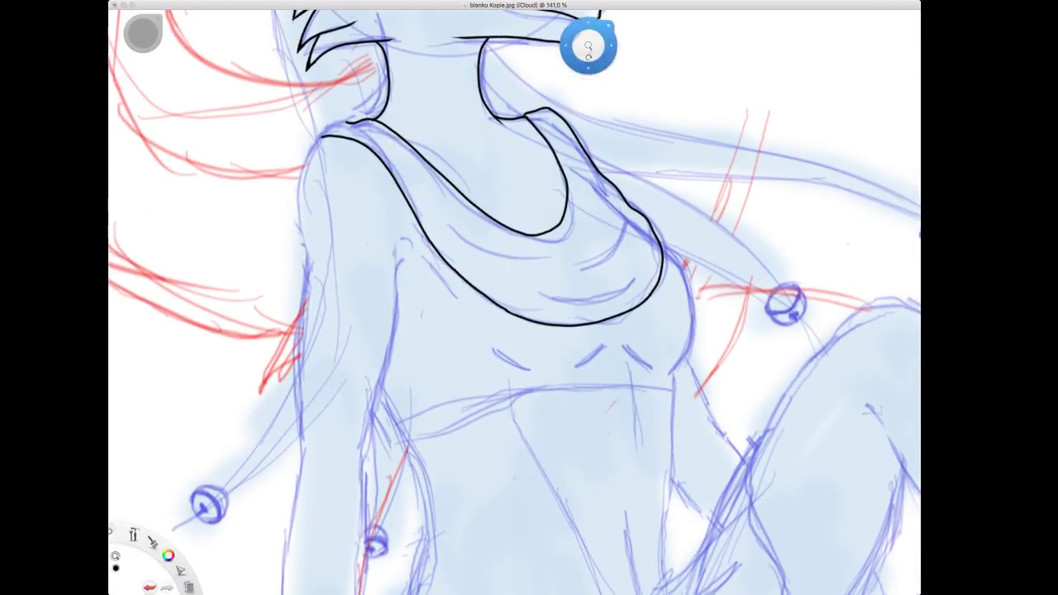
# Close the gap at the near shoulder by inking a short curve joining the collar's outer edge to its upper edge.
pyautogui.click(662, 226)
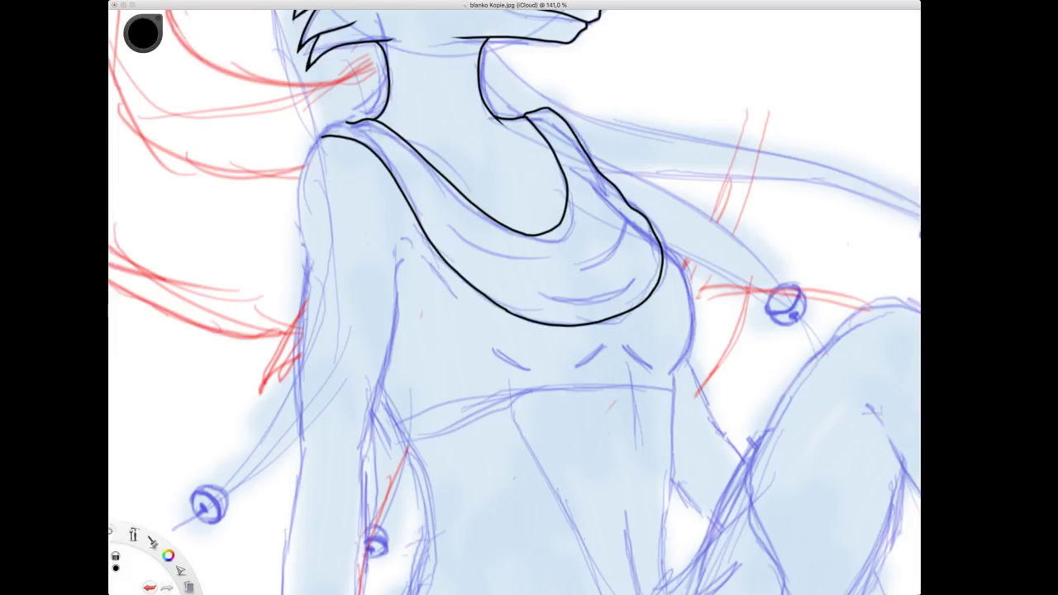
pyautogui.press('space')
pyautogui.moveTo(331, 66); pyautogui.dragTo(363, 305)
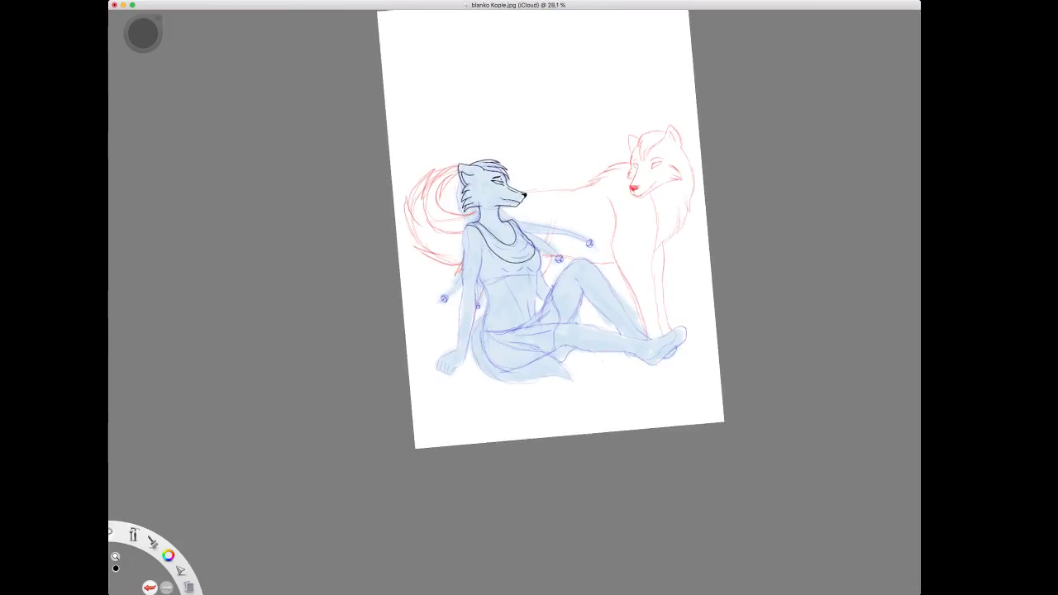
pyautogui.moveTo(510, 352); pyautogui.dragTo(514, 353)
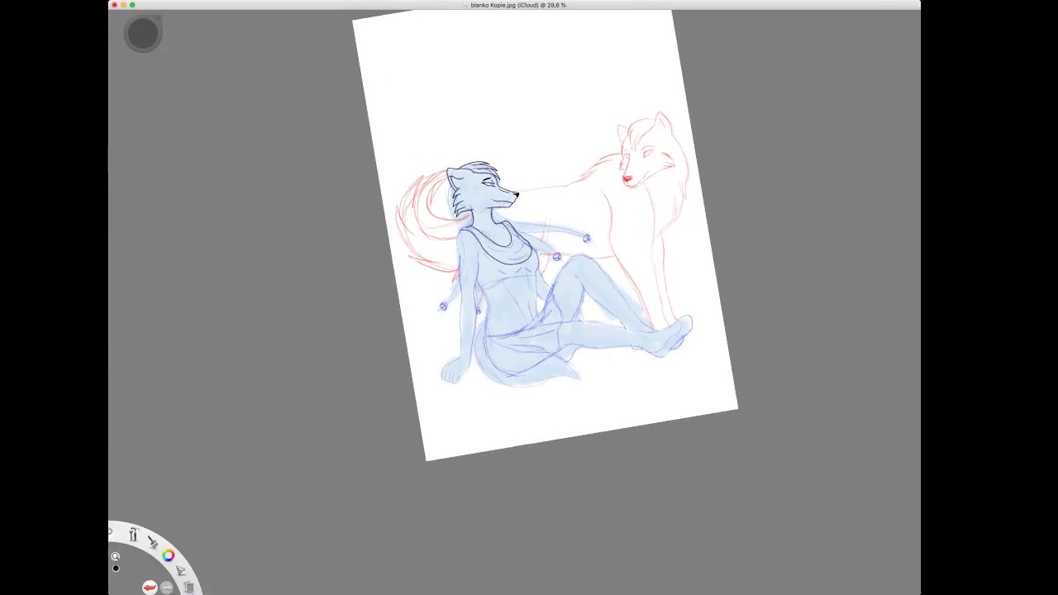
pyautogui.moveTo(500, 403); pyautogui.dragTo(480, 423)
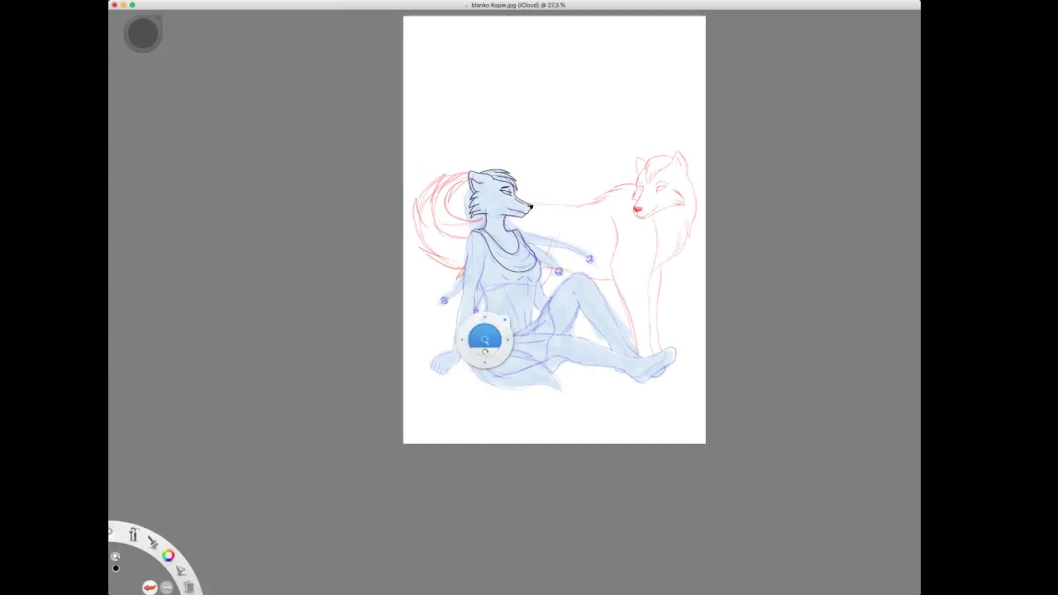
pyautogui.moveTo(485, 317); pyautogui.dragTo(603, 235)
pyautogui.moveTo(603, 236); pyautogui.dragTo(603, 284)
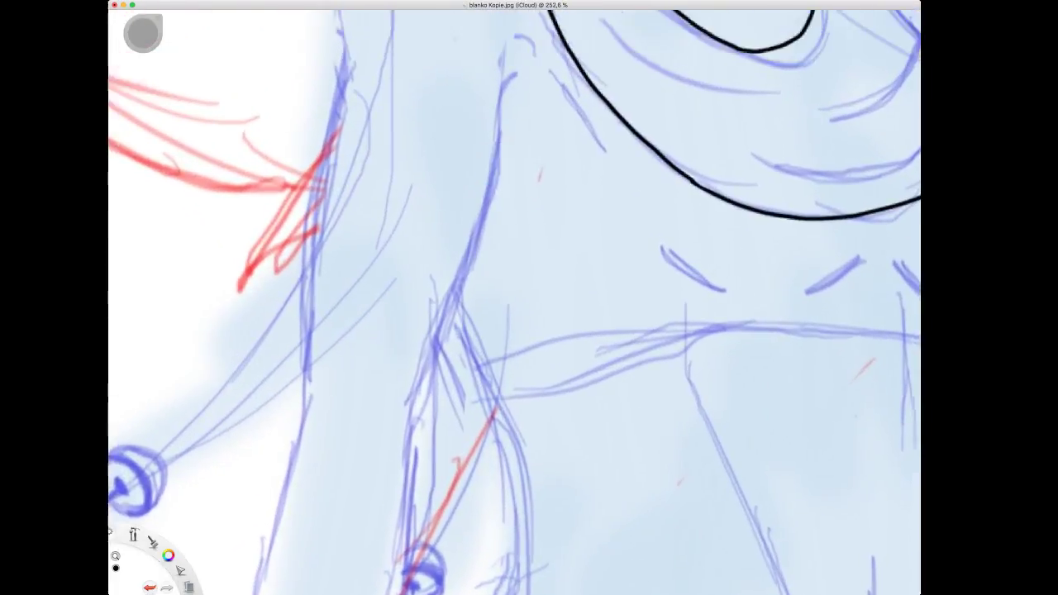
pyautogui.scroll(10, 529, 248)
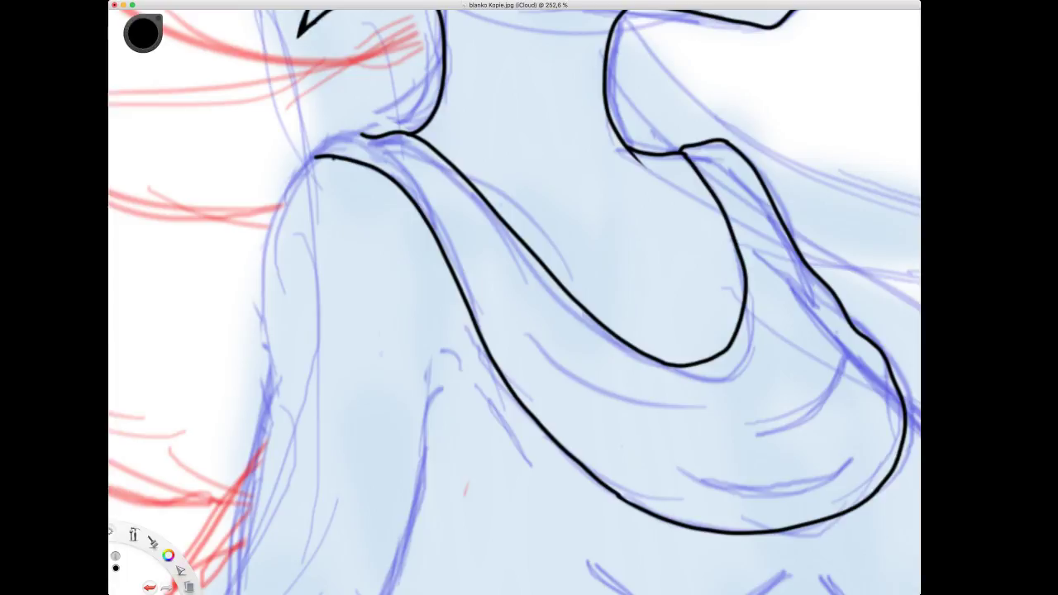
pyautogui.moveTo(314, 155); pyautogui.dragTo(360, 133)
# Ink the collar's fold lines: three curves across the draped front and a short stroke near each shoulder.
pyautogui.press('space')
pyautogui.moveTo(520, 248); pyautogui.dragTo(456, 201)
pyautogui.moveTo(596, 362); pyautogui.dragTo(483, 285)
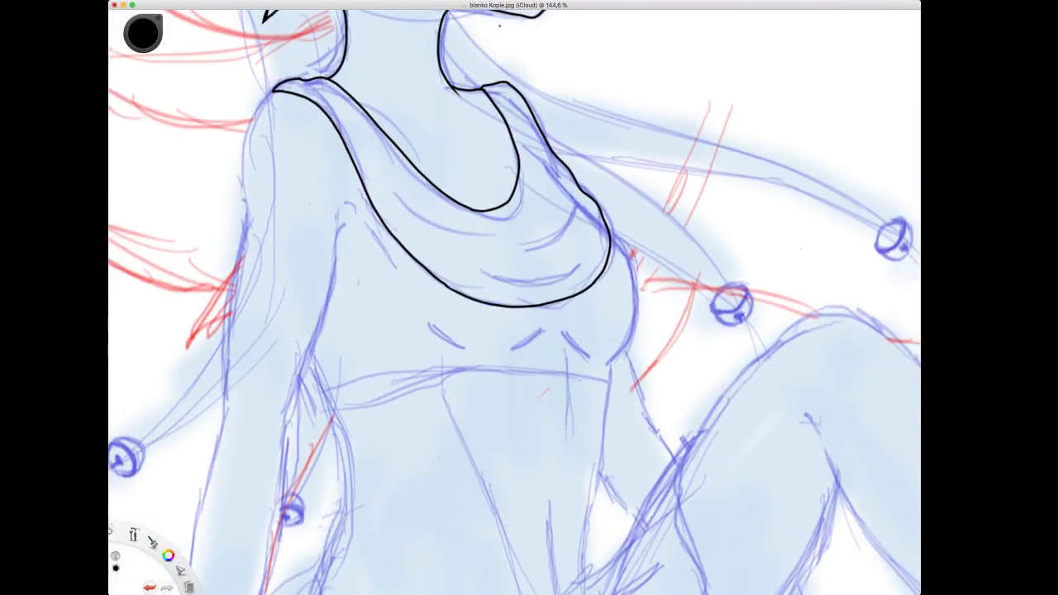
pyautogui.click(418, 196)
pyautogui.moveTo(395, 189)
pyautogui.mouseDown()
pyautogui.moveTo(451, 234)
pyautogui.moveTo(481, 238)
pyautogui.moveTo(529, 218)
pyautogui.mouseUp()
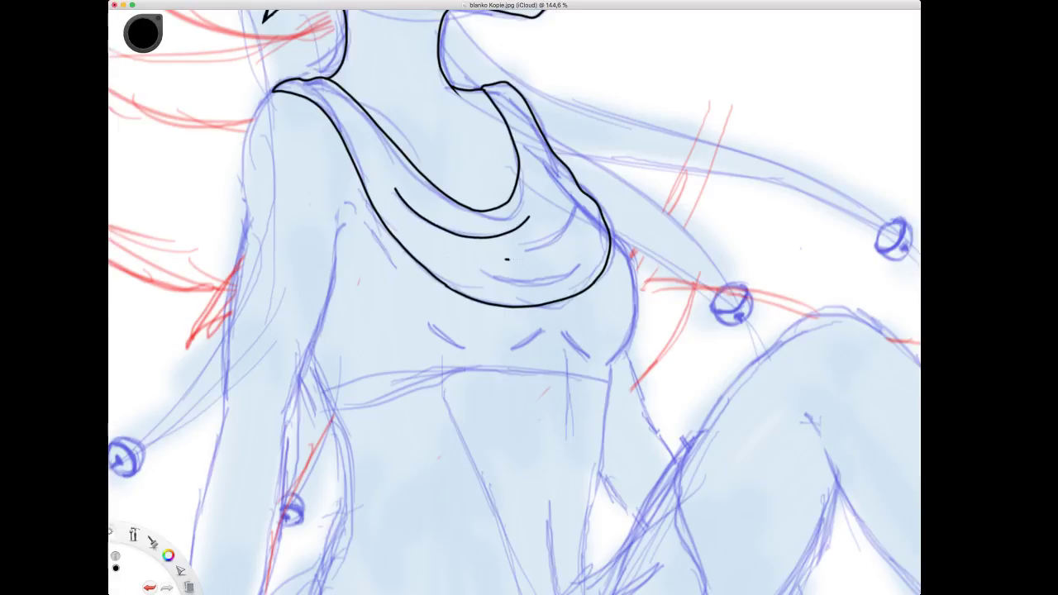
pyautogui.moveTo(507, 258)
pyautogui.mouseDown()
pyautogui.moveTo(549, 246)
pyautogui.moveTo(567, 219)
pyautogui.mouseUp()
pyautogui.moveTo(478, 275)
pyautogui.mouseDown()
pyautogui.moveTo(532, 287)
pyautogui.moveTo(576, 266)
pyautogui.mouseUp()
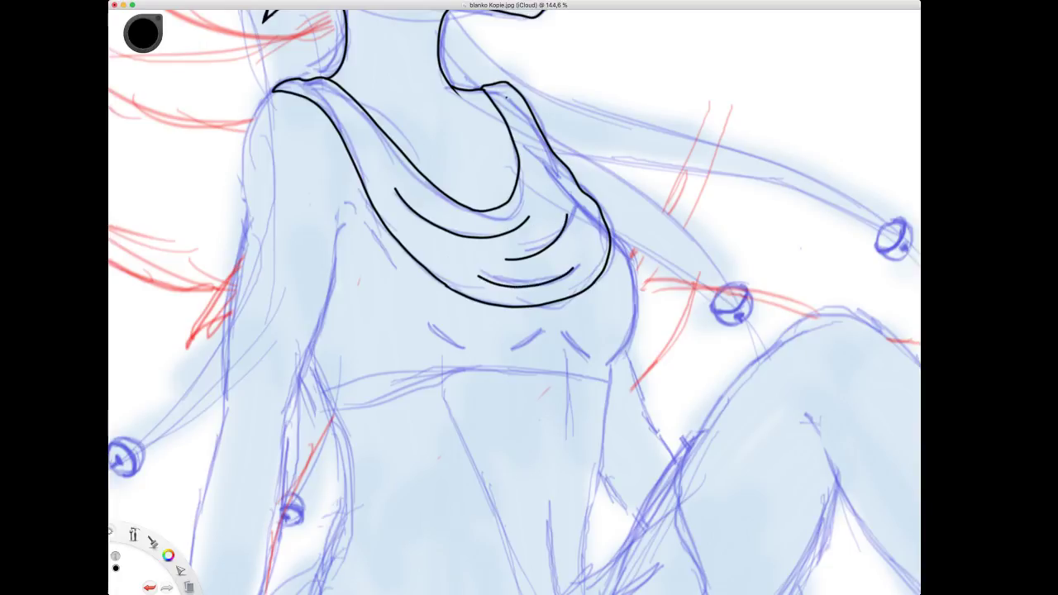
pyautogui.moveTo(507, 96); pyautogui.dragTo(539, 170)
pyautogui.moveTo(361, 126); pyautogui.dragTo(378, 160)
# Taper both ends of the near-shoulder fold stroke and the upper start of the long fold curve with the eraser.
pyautogui.press('space')
pyautogui.moveTo(283, 50); pyautogui.dragTo(343, 97)
pyautogui.moveTo(439, 206); pyautogui.dragTo(437, 130)
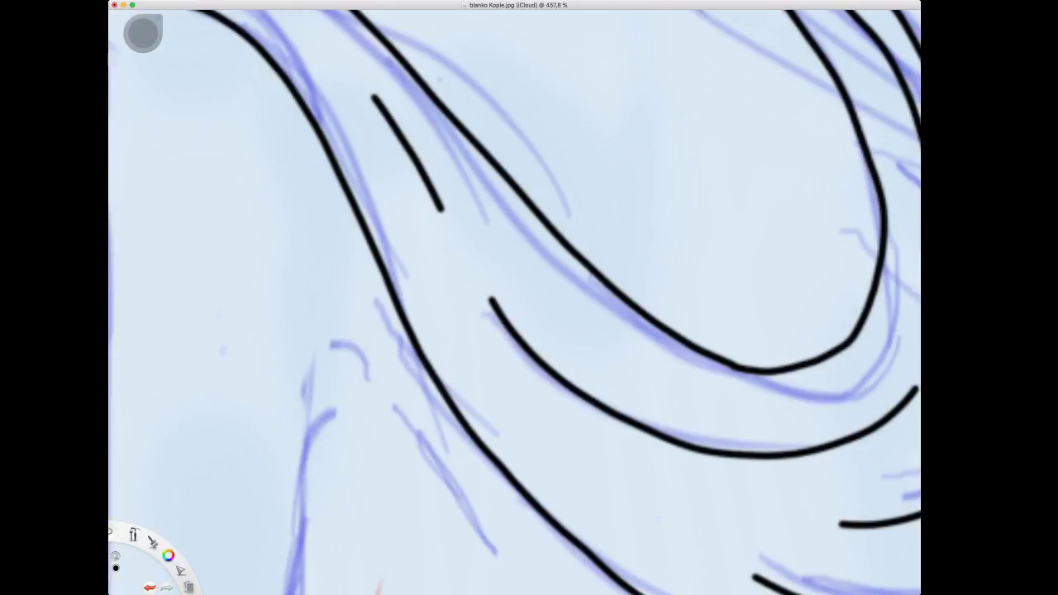
pyautogui.moveTo(447, 220); pyautogui.dragTo(440, 184)
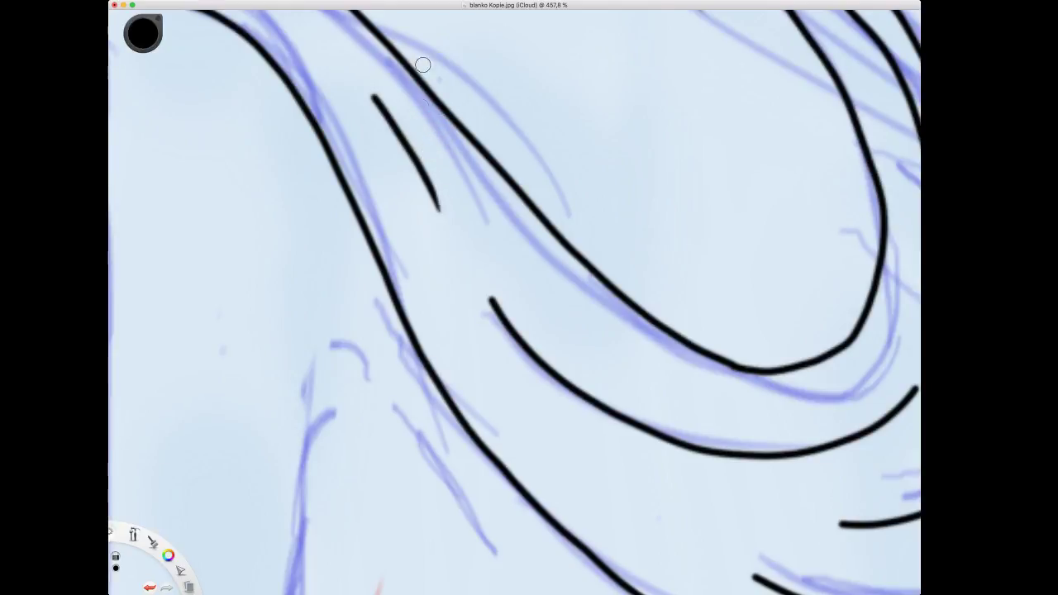
pyautogui.moveTo(370, 86); pyautogui.dragTo(403, 124)
pyautogui.moveTo(482, 289); pyautogui.dragTo(493, 319)
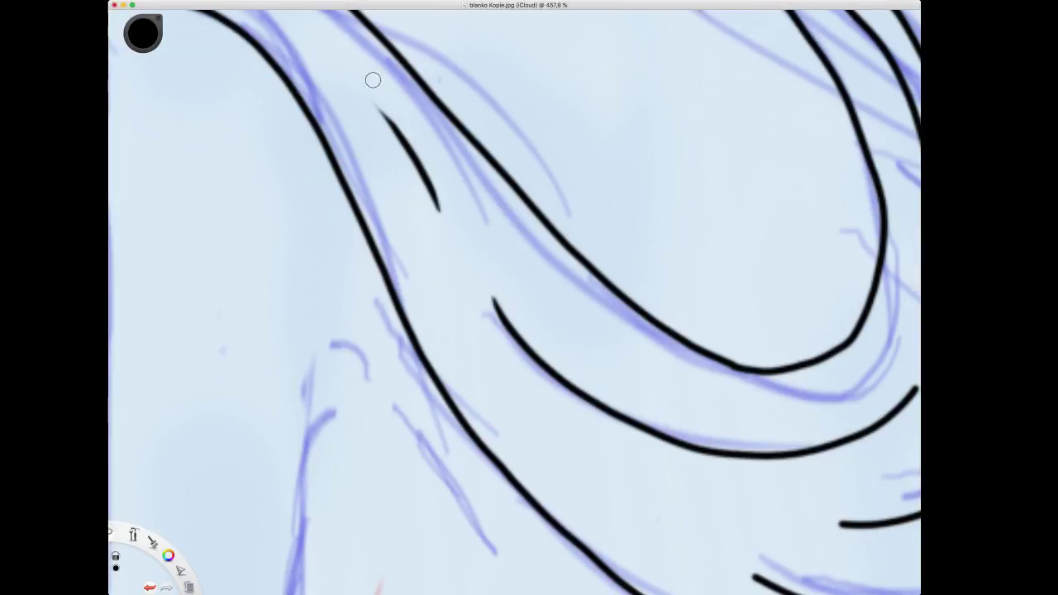
# Taper the blunt ends of the three fold curves across the collar's front with the eraser.
pyautogui.moveTo(281, 37)
pyautogui.mouseDown()
pyautogui.moveTo(479, 188)
pyautogui.moveTo(494, 181)
pyautogui.moveTo(541, 293)
pyautogui.moveTo(625, 246)
pyautogui.mouseUp()
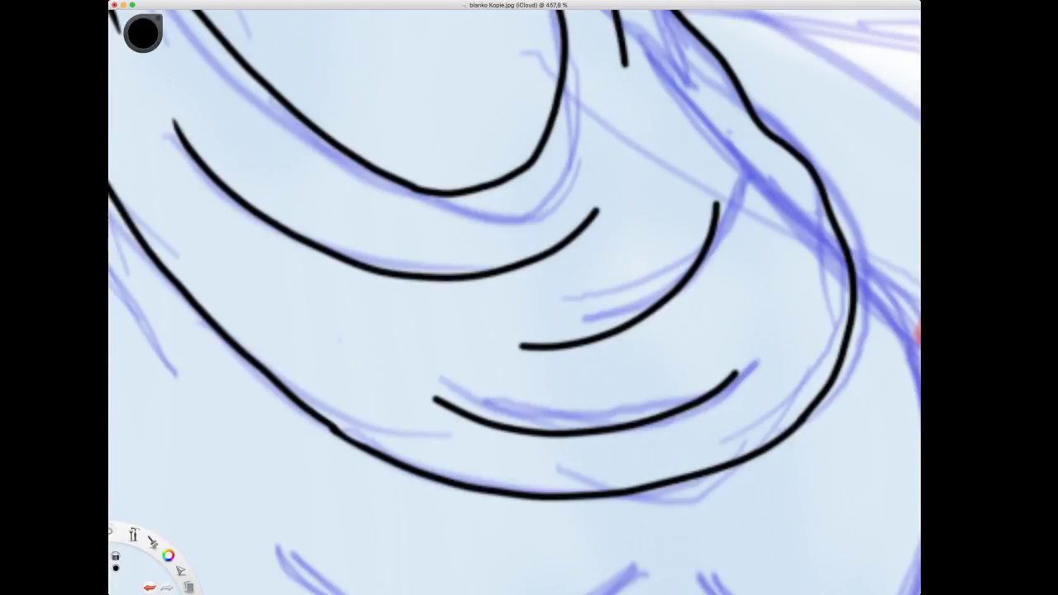
pyautogui.moveTo(605, 203); pyautogui.dragTo(600, 221)
pyautogui.moveTo(710, 192)
pyautogui.mouseDown()
pyautogui.moveTo(716, 249)
pyautogui.moveTo(720, 201)
pyautogui.moveTo(704, 266)
pyautogui.moveTo(684, 295)
pyautogui.mouseUp()
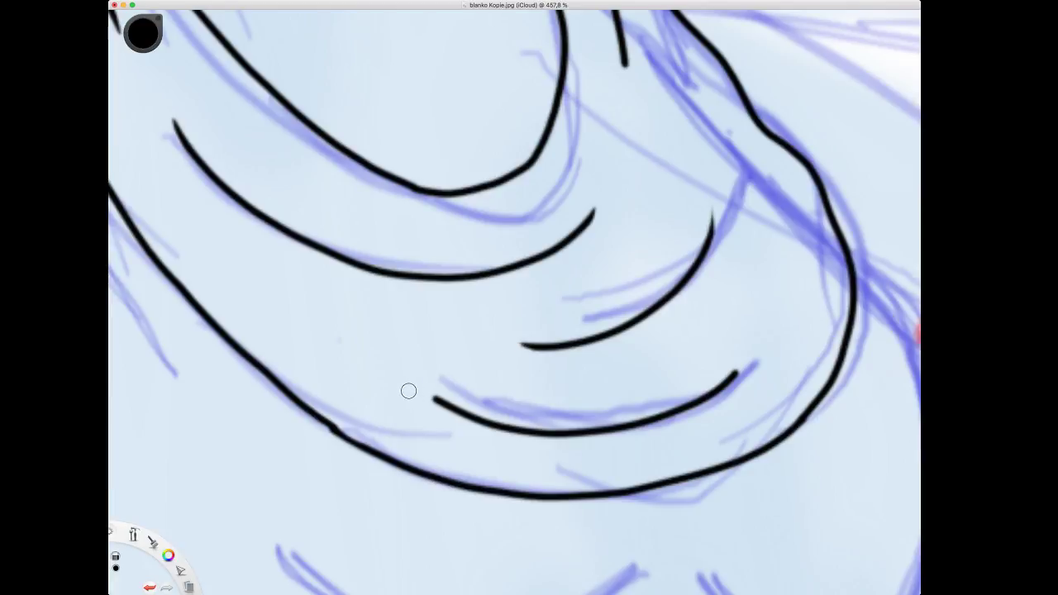
pyautogui.moveTo(419, 400); pyautogui.dragTo(485, 436)
pyautogui.press('space')
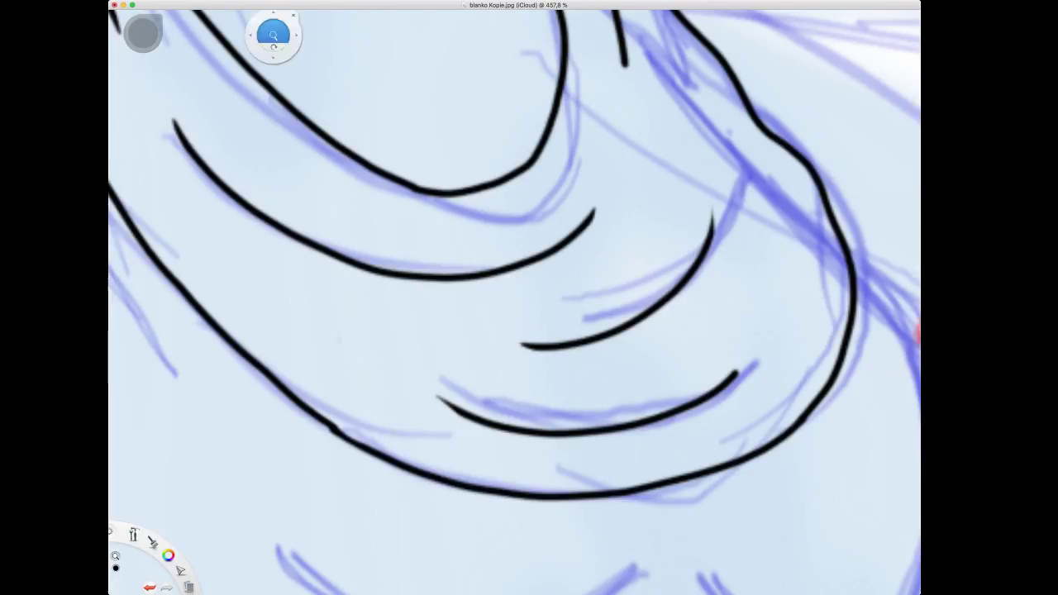
pyautogui.moveTo(717, 325); pyautogui.dragTo(559, 303)
pyautogui.click(565, 275)
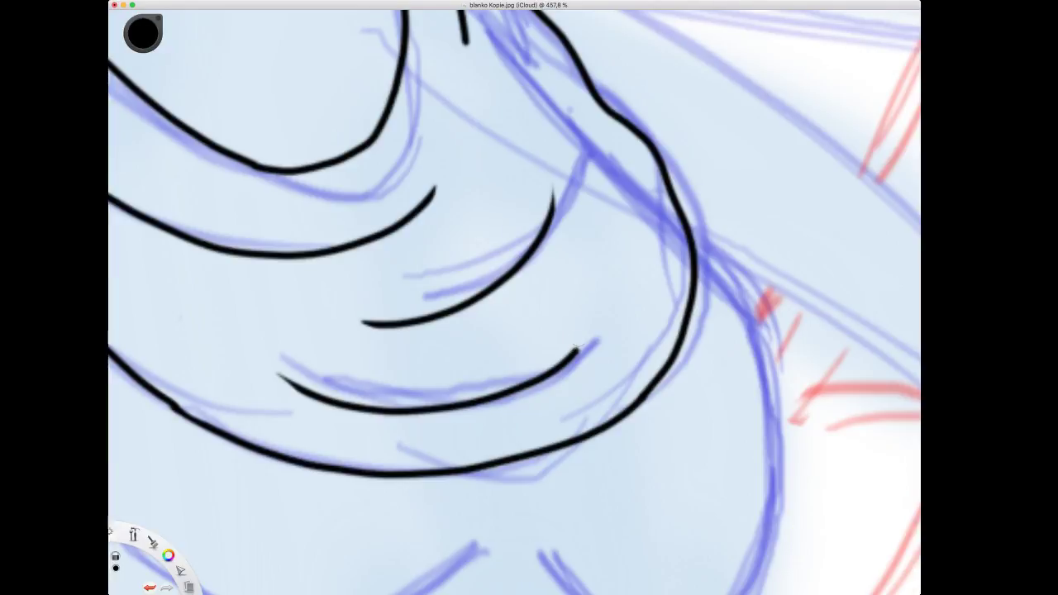
pyautogui.moveTo(583, 349); pyautogui.dragTo(577, 364)
# Erase both ends of the short fold stroke on the collar's far side into fine points.
pyautogui.moveTo(473, 50); pyautogui.dragTo(471, 26)
pyautogui.press('space')
pyautogui.moveTo(315, 42); pyautogui.dragTo(510, 195)
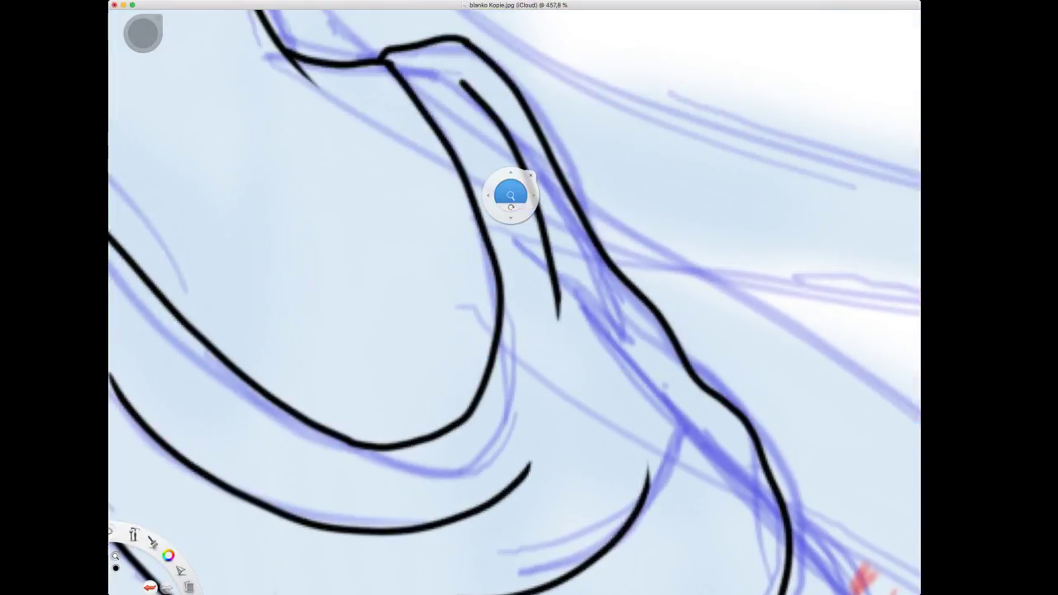
pyautogui.click(530, 175)
pyautogui.moveTo(459, 77); pyautogui.dragTo(483, 95)
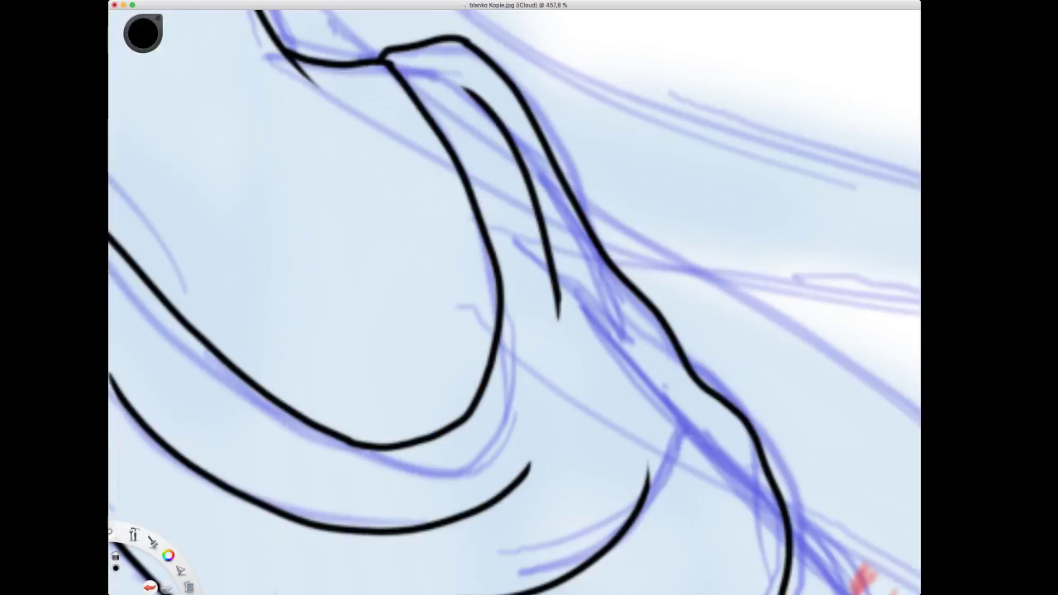
# Ink the top's lower hem across the torso and the curved armhole between the collar and the near arm.
pyautogui.press('space')
pyautogui.moveTo(532, 141); pyautogui.dragTo(771, 364)
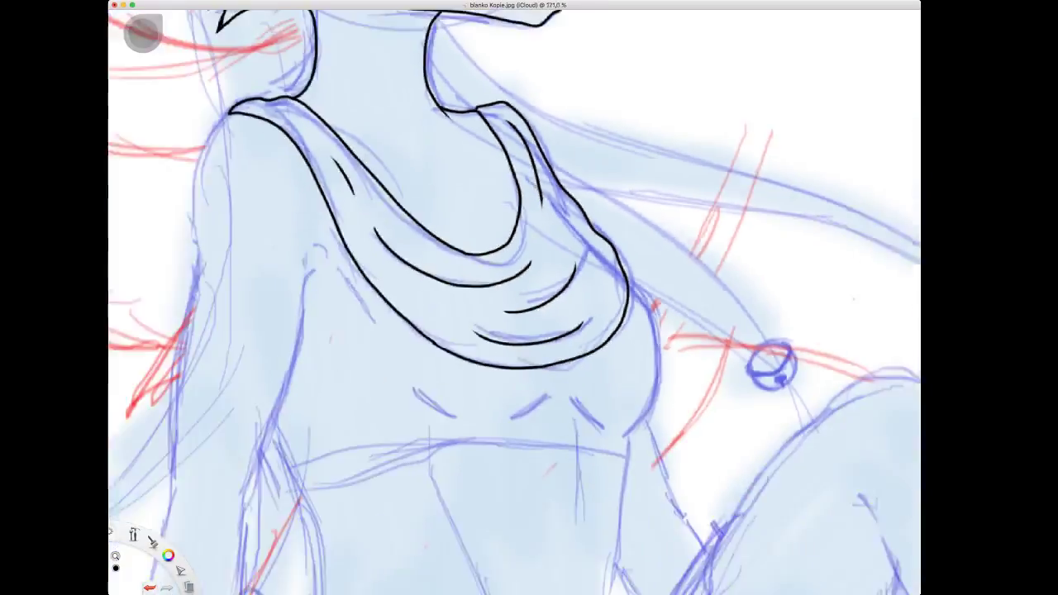
pyautogui.moveTo(547, 227); pyautogui.dragTo(634, 336)
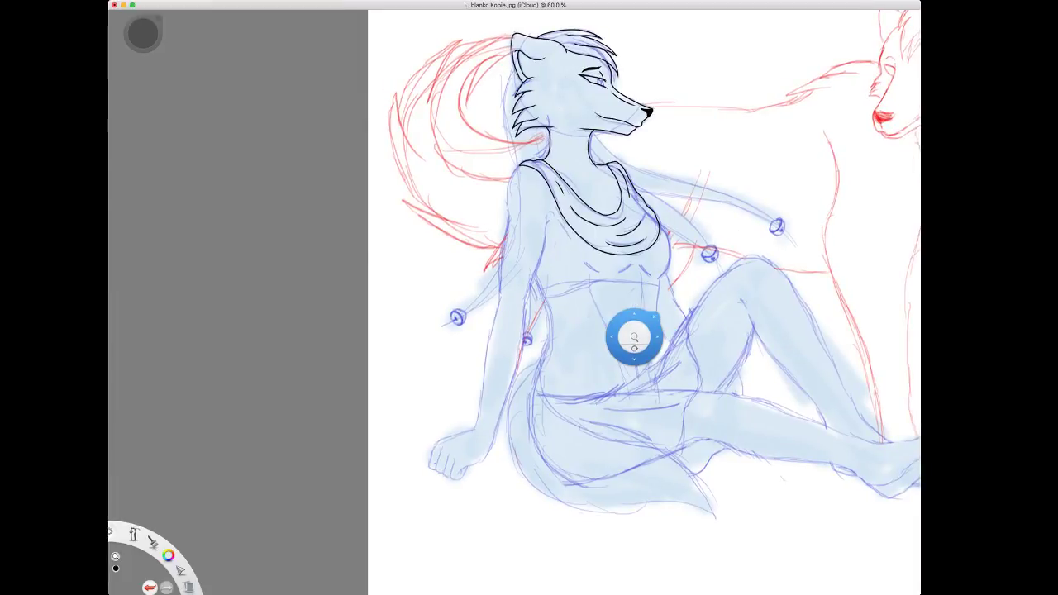
pyautogui.moveTo(624, 273); pyautogui.dragTo(626, 240)
pyautogui.moveTo(600, 278); pyautogui.dragTo(574, 236)
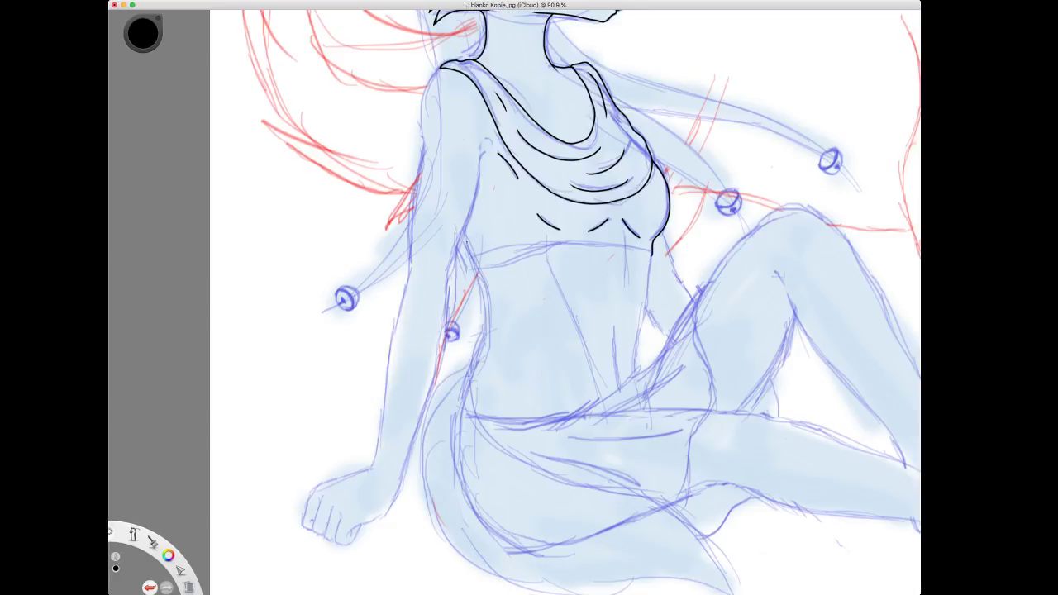
pyautogui.moveTo(465, 236)
pyautogui.mouseDown()
pyautogui.moveTo(502, 267)
pyautogui.moveTo(568, 243)
pyautogui.mouseUp()
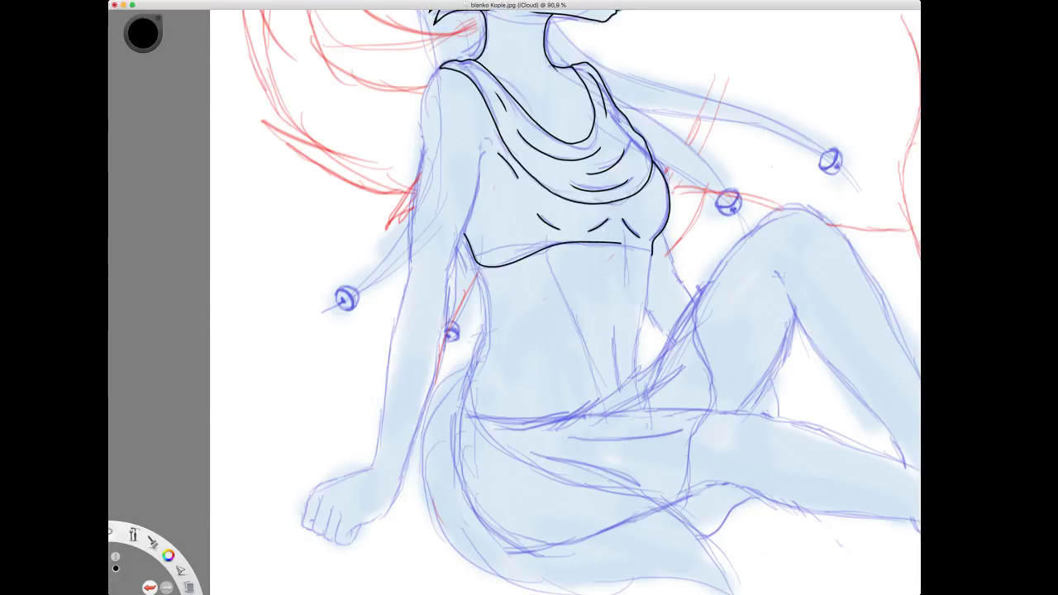
pyautogui.moveTo(641, 247); pyautogui.dragTo(652, 251)
pyautogui.moveTo(494, 169); pyautogui.dragTo(482, 180)
# Erase the crease stroke's part that crosses the armhole and taper the nearby crease strokes on the top.
pyautogui.press('space')
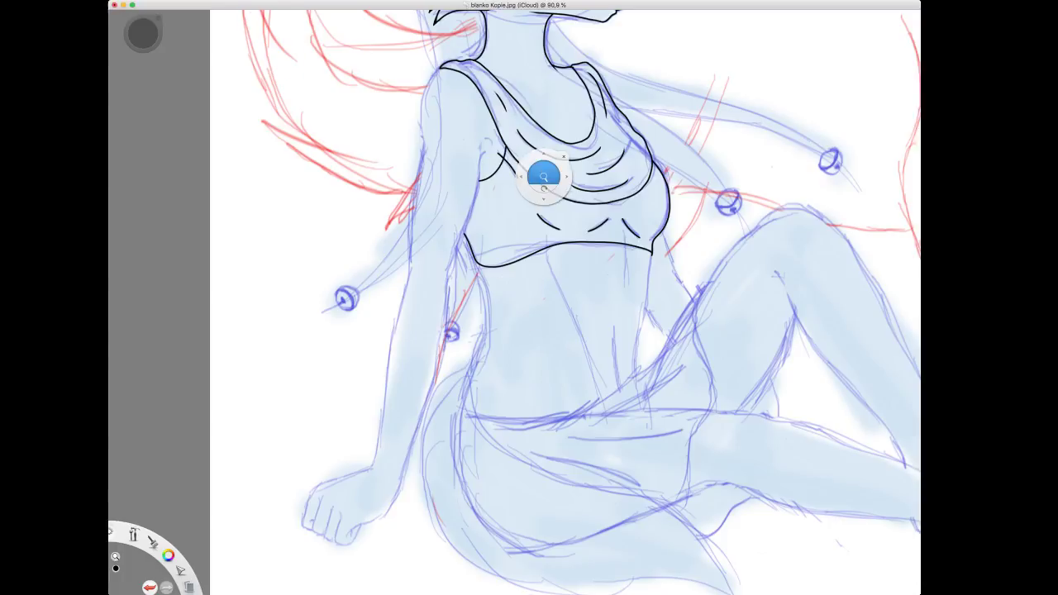
pyautogui.moveTo(544, 170); pyautogui.dragTo(612, 169)
pyautogui.moveTo(379, 152); pyautogui.dragTo(537, 206)
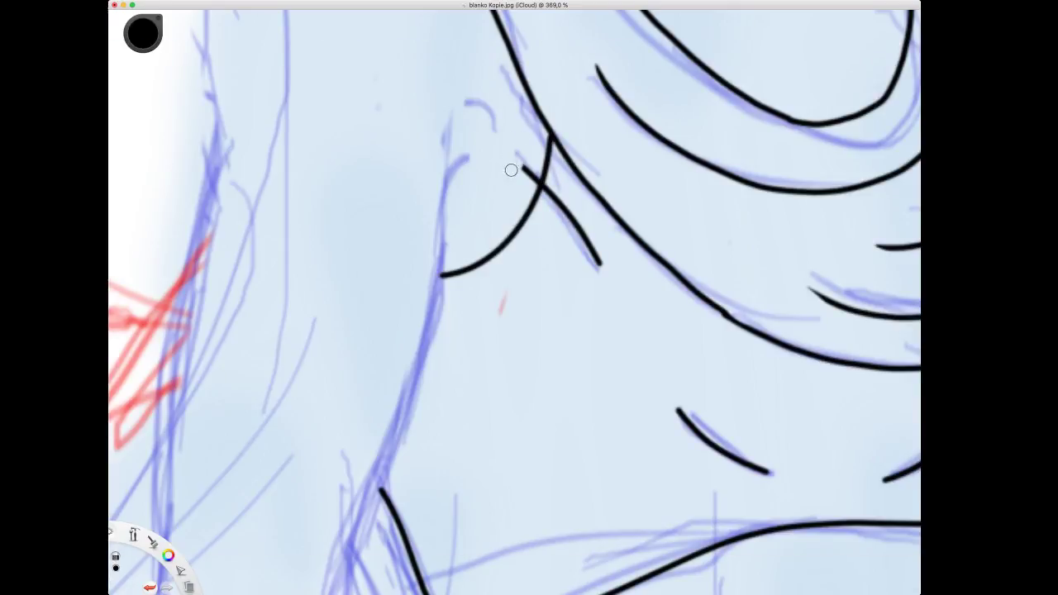
pyautogui.moveTo(529, 172); pyautogui.dragTo(547, 188)
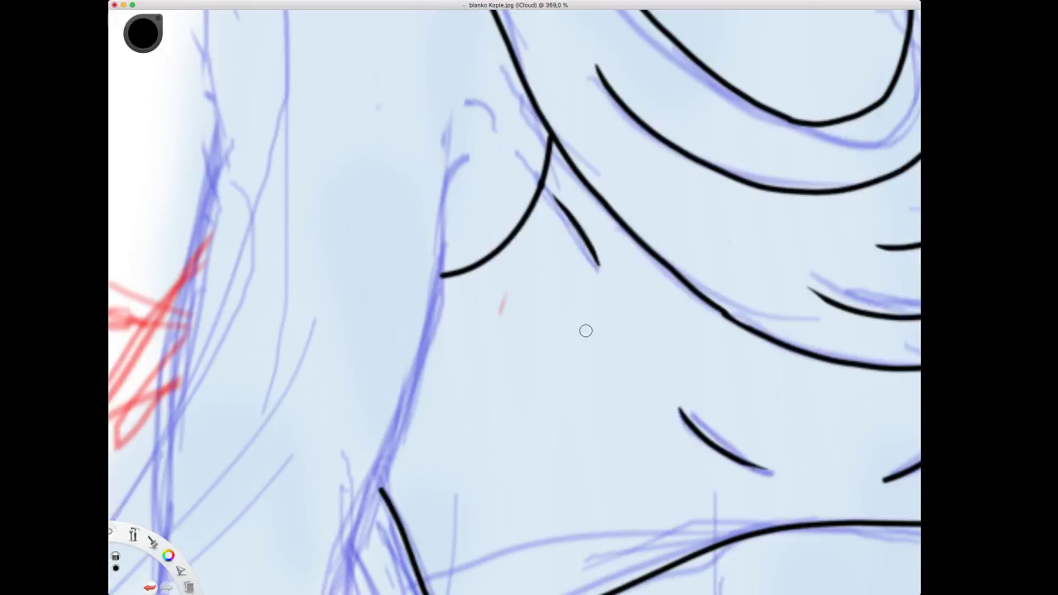
# Ink the near shoulder's outer curve from the collar's edge onto the upper arm.
pyautogui.press('space')
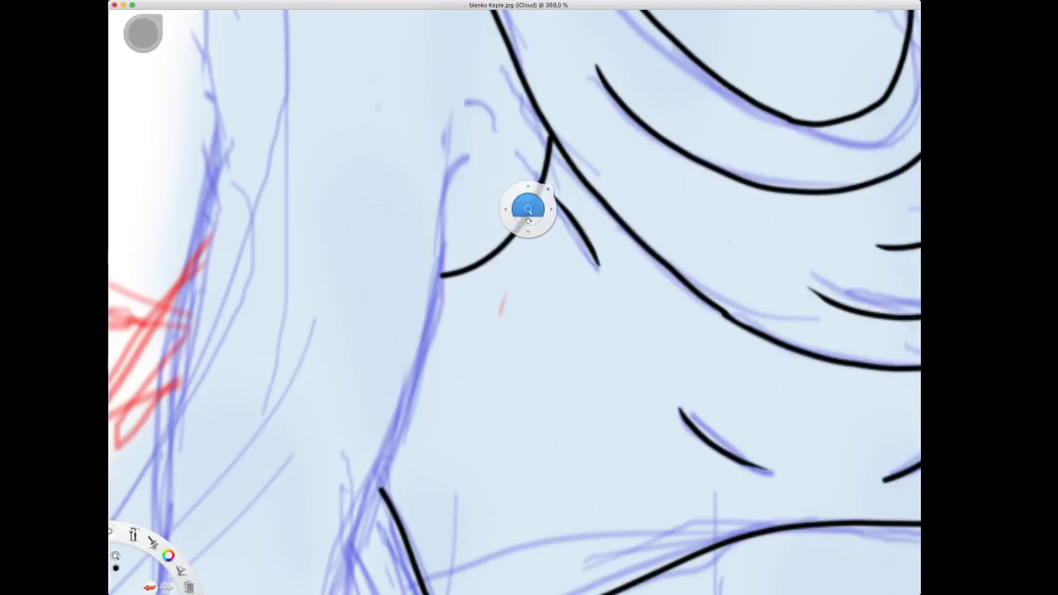
pyautogui.moveTo(529, 206); pyautogui.dragTo(631, 464)
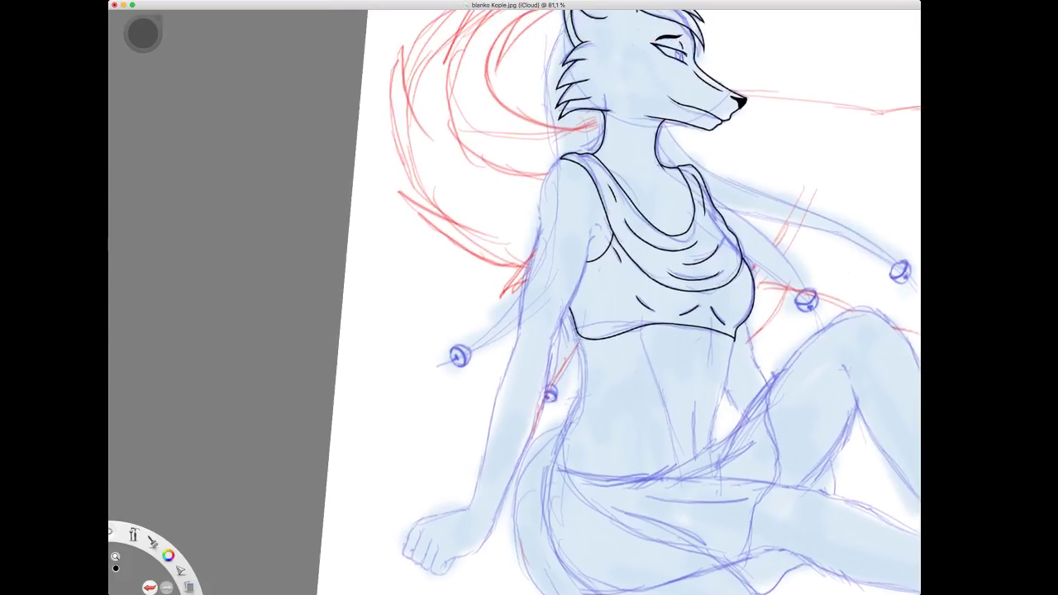
pyautogui.moveTo(608, 231); pyautogui.dragTo(595, 391)
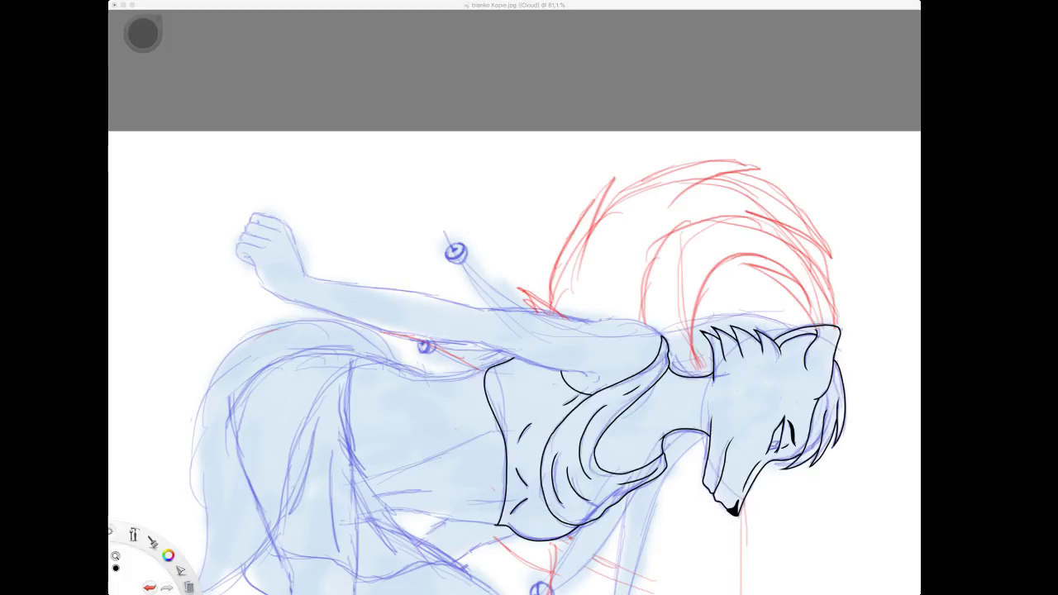
pyautogui.press('space')
pyautogui.moveTo(549, 314); pyautogui.dragTo(528, 181)
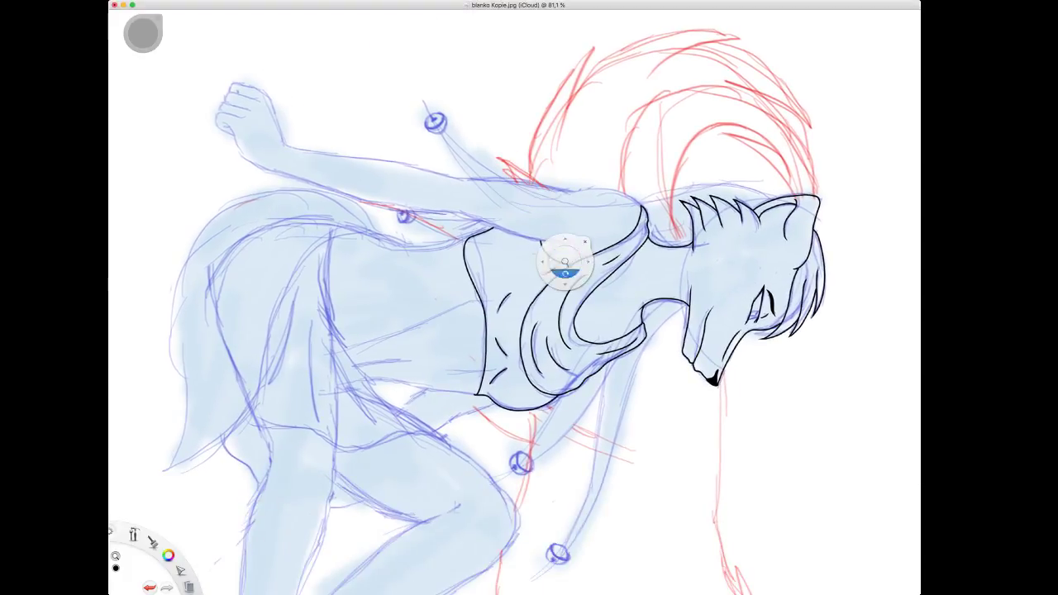
pyautogui.moveTo(565, 263); pyautogui.dragTo(645, 248)
pyautogui.scroll(4, 548, 101)
pyautogui.scroll(3, 637, 190)
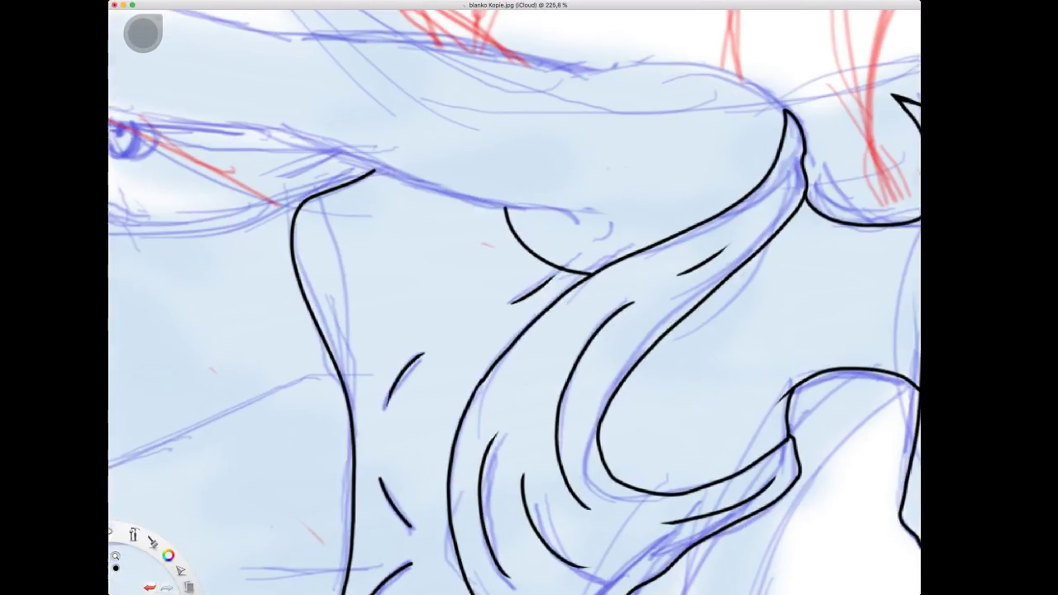
pyautogui.moveTo(637, 191)
pyautogui.mouseDown()
pyautogui.moveTo(516, 232)
pyautogui.moveTo(526, 230)
pyautogui.mouseUp()
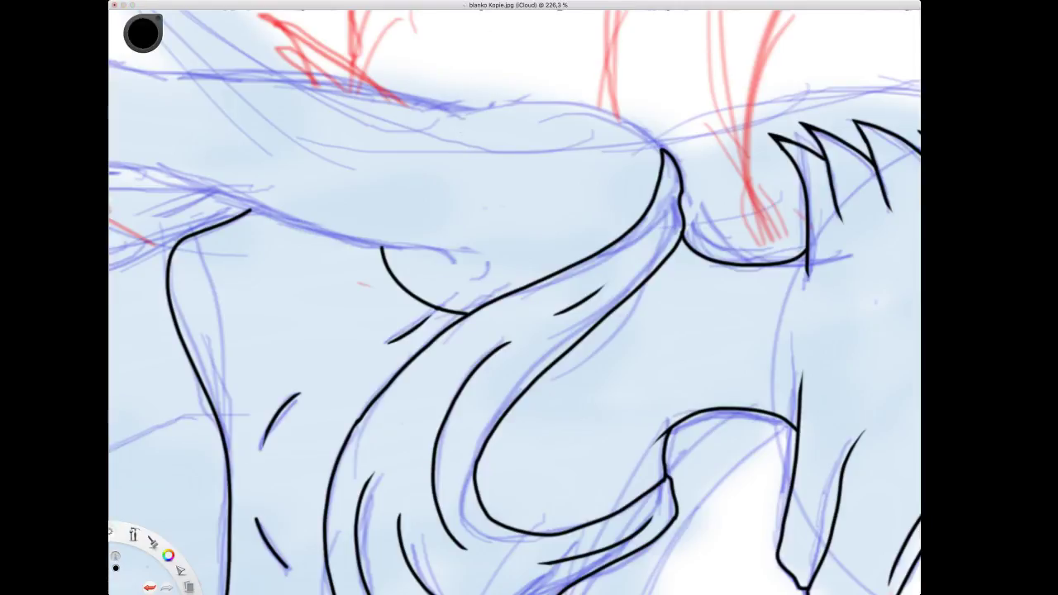
pyautogui.moveTo(444, 110)
pyautogui.mouseDown()
pyautogui.moveTo(576, 104)
pyautogui.moveTo(661, 150)
pyautogui.mouseUp()
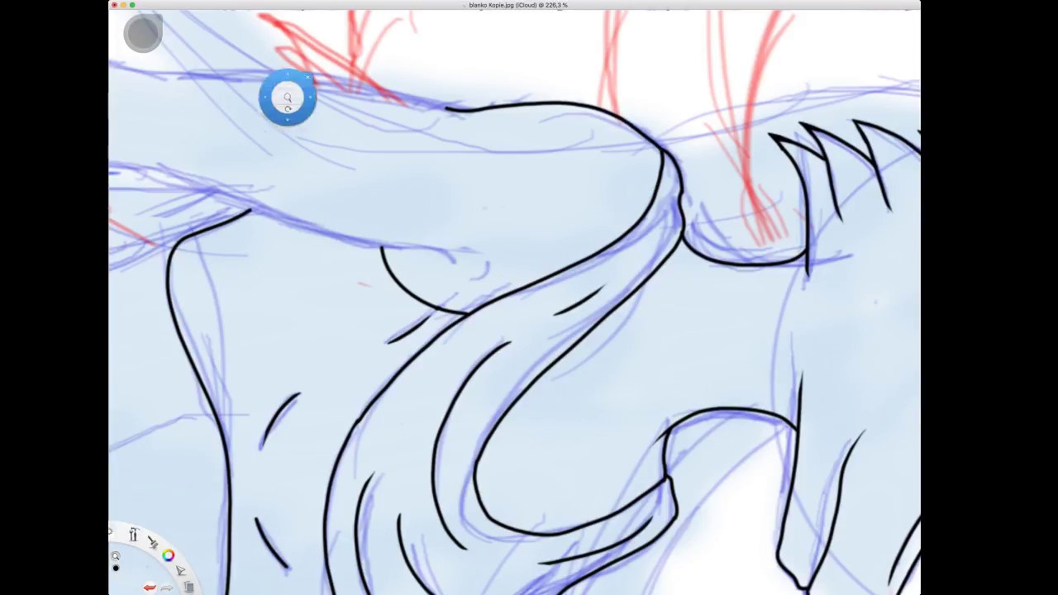
# Ink the upper arm's outer contour from the shoulder line to the elbow, redrawing the stroke once for a smoother line.
pyautogui.moveTo(283, 95); pyautogui.dragTo(600, 142)
pyautogui.moveTo(546, 165)
pyautogui.mouseDown()
pyautogui.moveTo(574, 206)
pyautogui.moveTo(575, 195)
pyautogui.mouseUp()
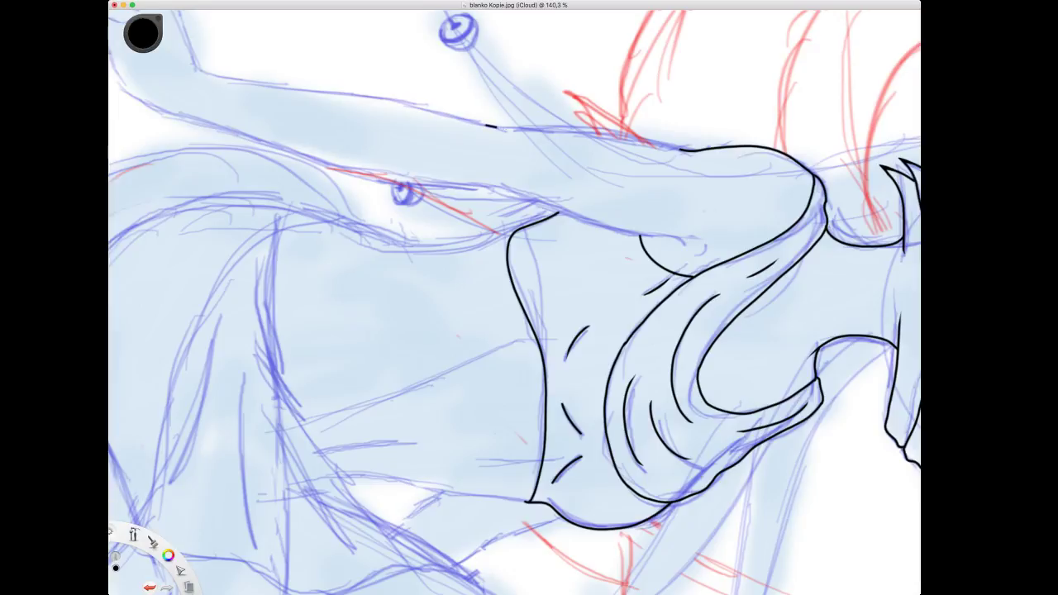
pyautogui.moveTo(514, 130)
pyautogui.mouseDown()
pyautogui.moveTo(600, 128)
pyautogui.moveTo(679, 148)
pyautogui.mouseUp()
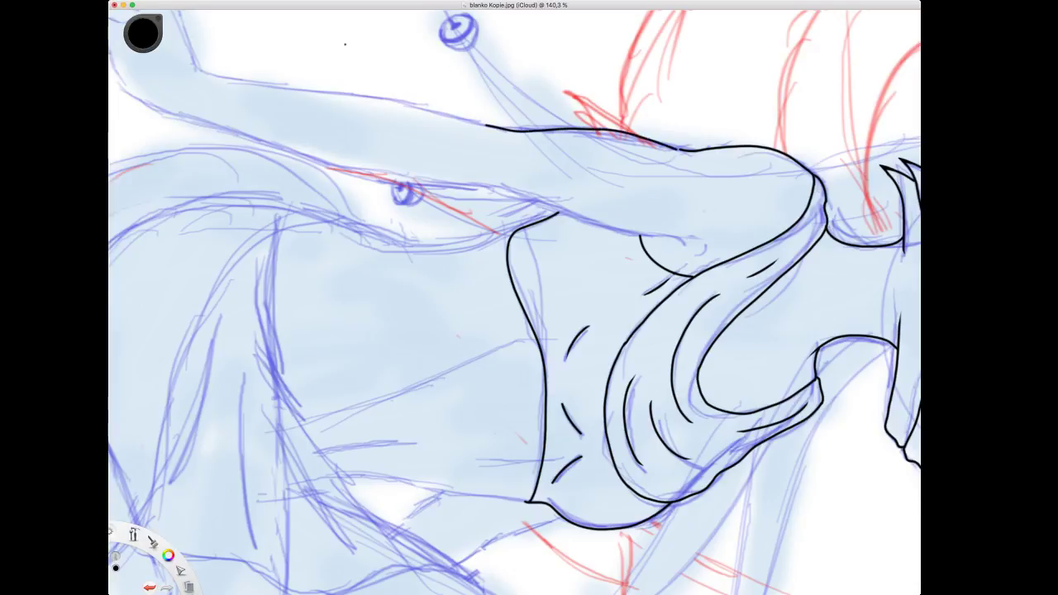
pyautogui.hotkey('ctrl', 'z')
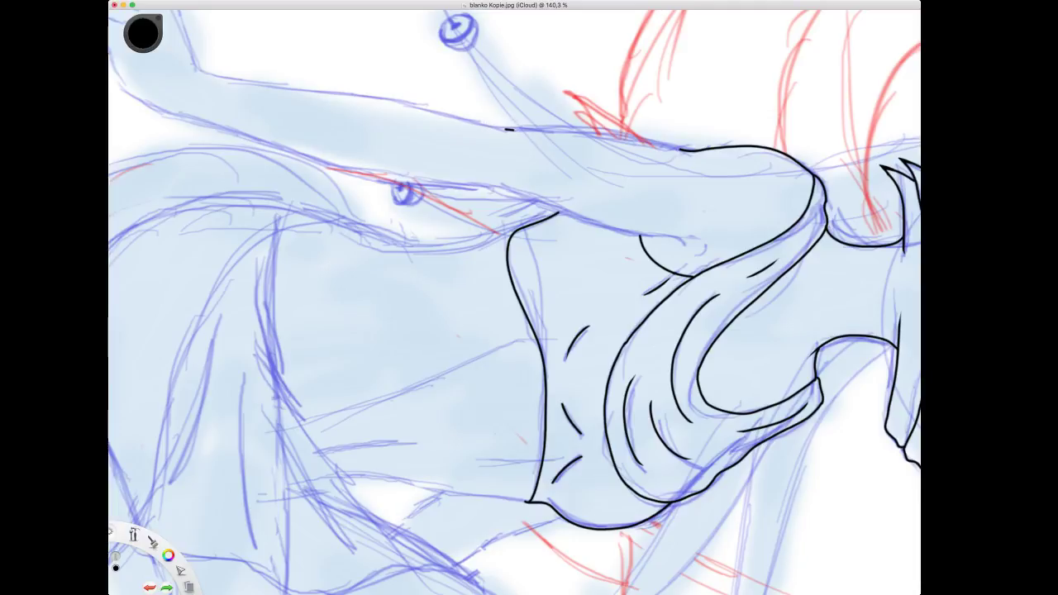
pyautogui.moveTo(508, 129); pyautogui.dragTo(684, 148)
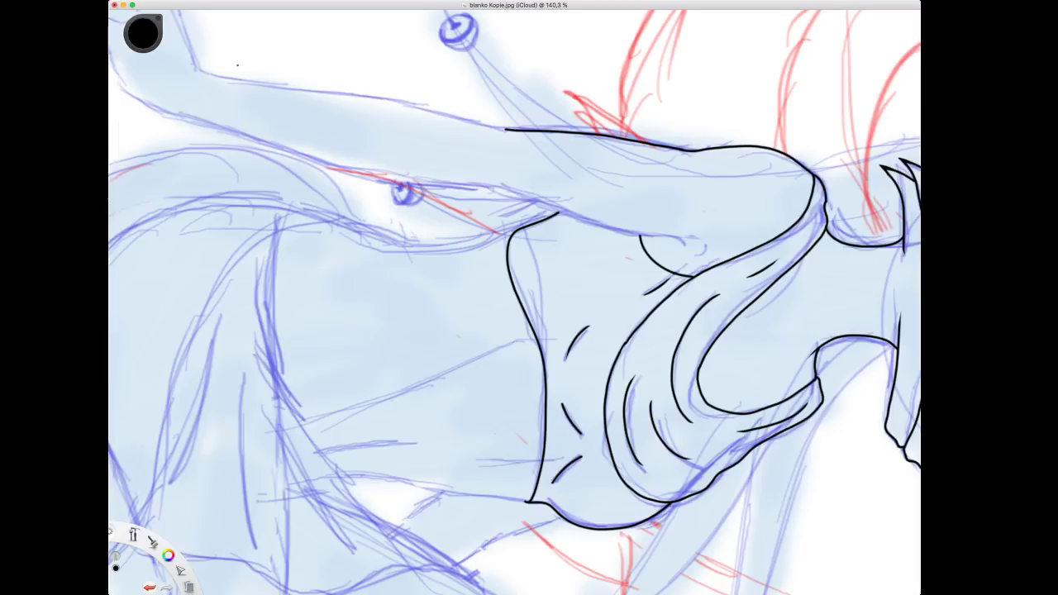
# Ink the near forearm's outer contour from the wrist to the elbow, joining the upper arm line.
pyautogui.press('space')
pyautogui.moveTo(252, 68); pyautogui.dragTo(401, 77)
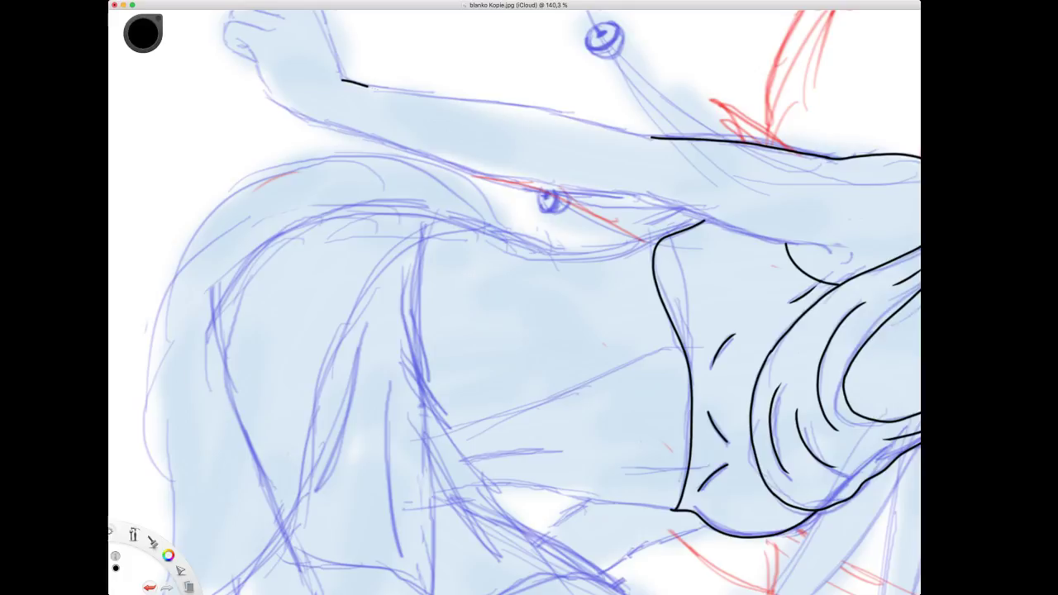
pyautogui.moveTo(367, 86)
pyautogui.mouseDown()
pyautogui.moveTo(568, 113)
pyautogui.moveTo(653, 137)
pyautogui.mouseUp()
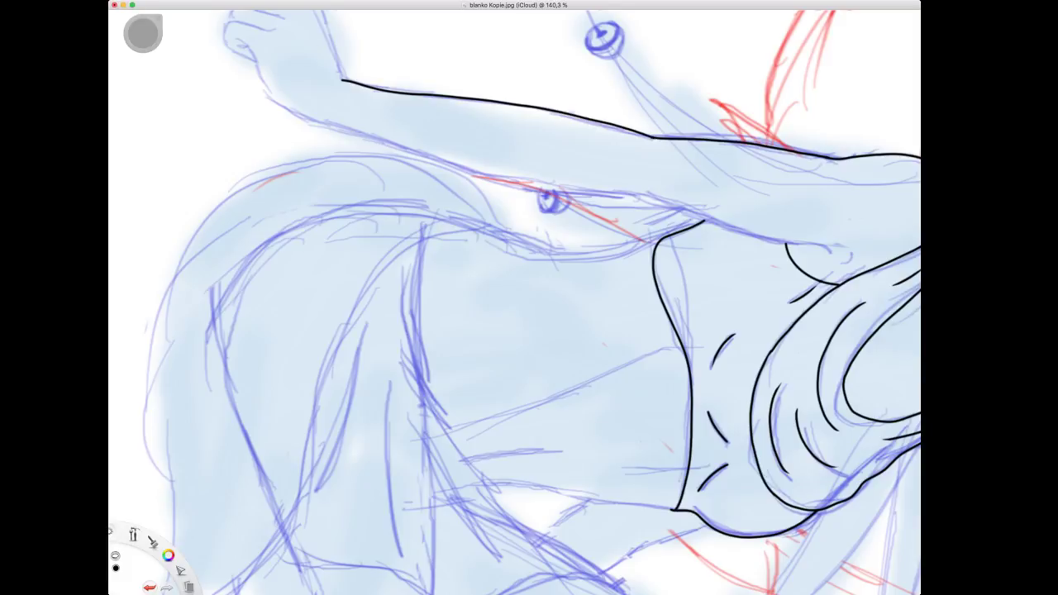
# Ink the upper arm's inner contour from the elbow past the top's side into a hooked armpit line, redrawing it once.
pyautogui.press('space')
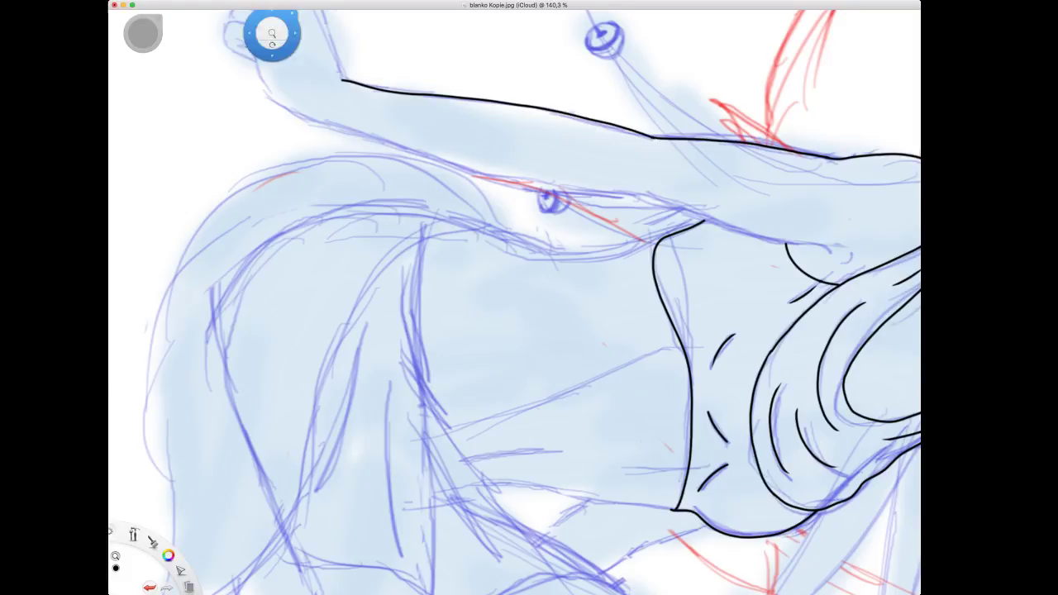
pyautogui.moveTo(356, 98); pyautogui.dragTo(367, 70)
pyautogui.hscroll(3, 401, 165)
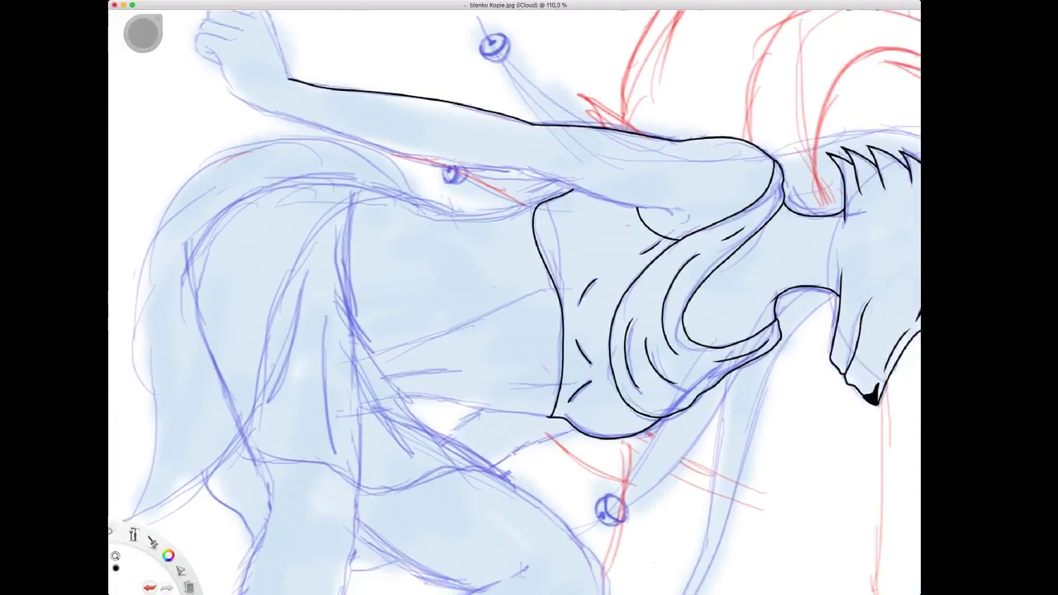
pyautogui.click(517, 149)
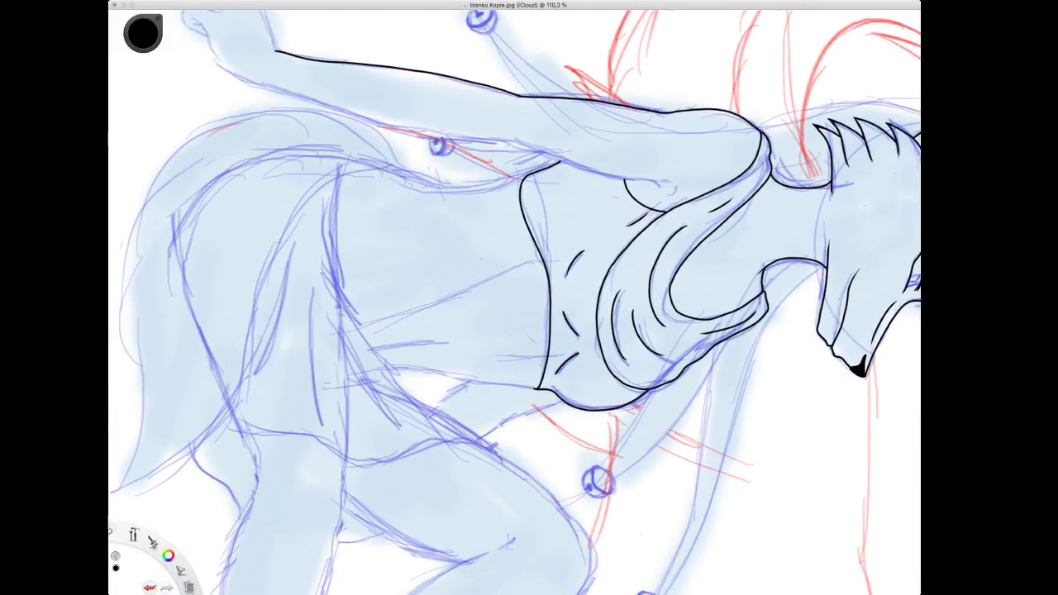
pyautogui.moveTo(500, 142); pyautogui.dragTo(599, 170)
pyautogui.press('super+Tab')
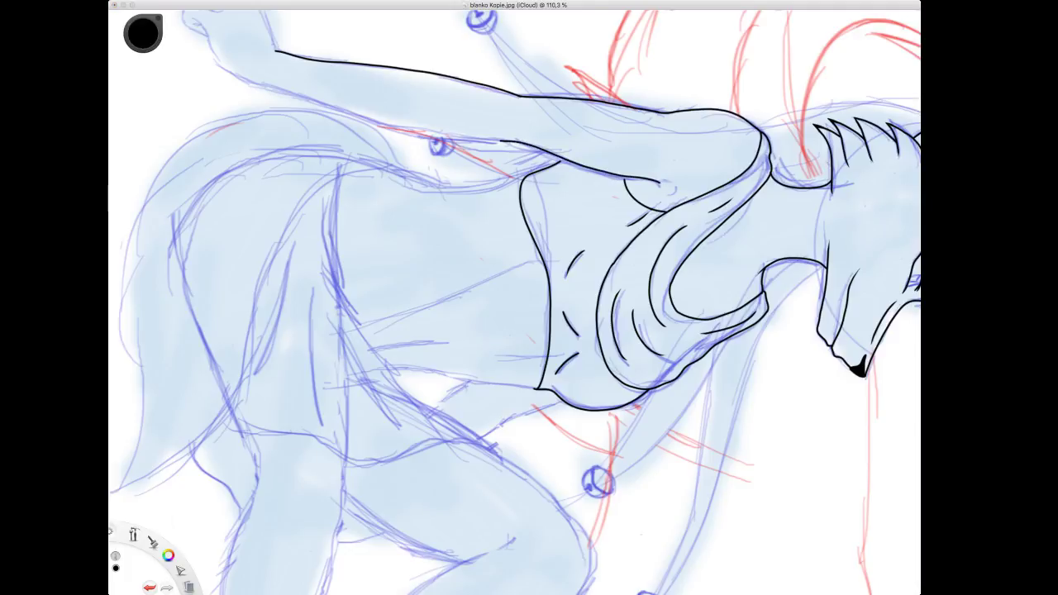
pyautogui.press('super+z')
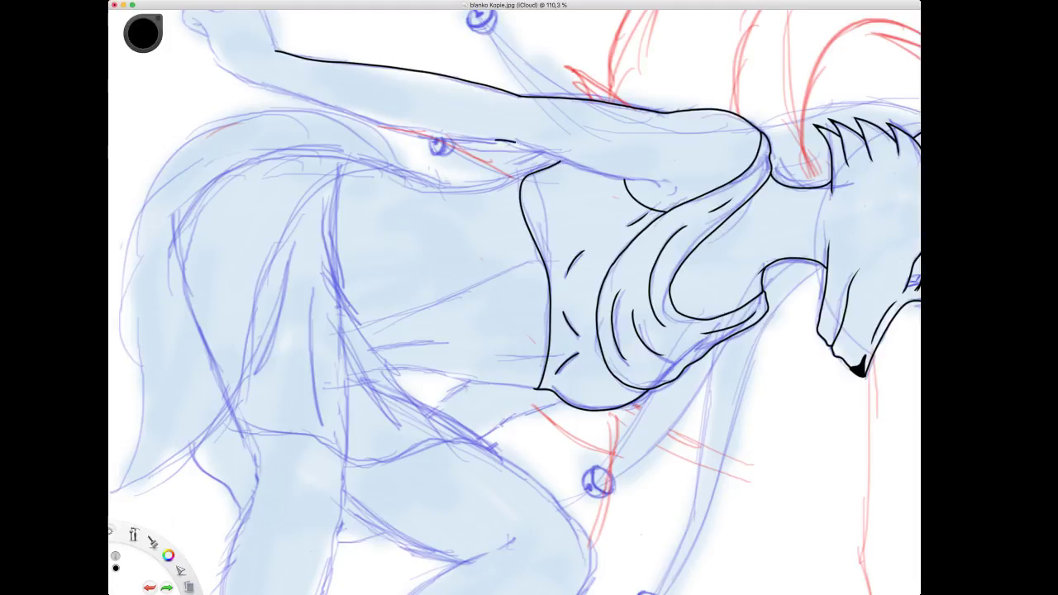
pyautogui.moveTo(569, 162); pyautogui.dragTo(625, 178)
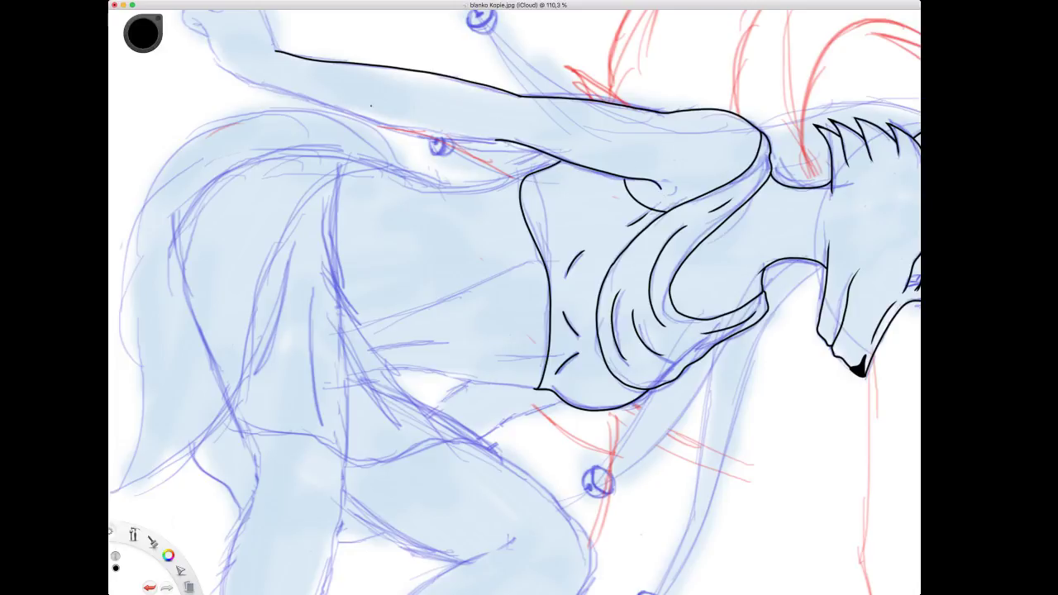
# Ink the forearm's inner contour from the wrist to the elbow and close the gap to the upper arm line.
pyautogui.moveTo(239, 77); pyautogui.dragTo(289, 92)
pyautogui.moveTo(364, 117)
pyautogui.mouseDown()
pyautogui.moveTo(493, 140)
pyautogui.moveTo(496, 152)
pyautogui.moveTo(492, 70)
pyautogui.moveTo(522, 77)
pyautogui.mouseUp()
pyautogui.press('space')
pyautogui.scroll(3, 513, 62)
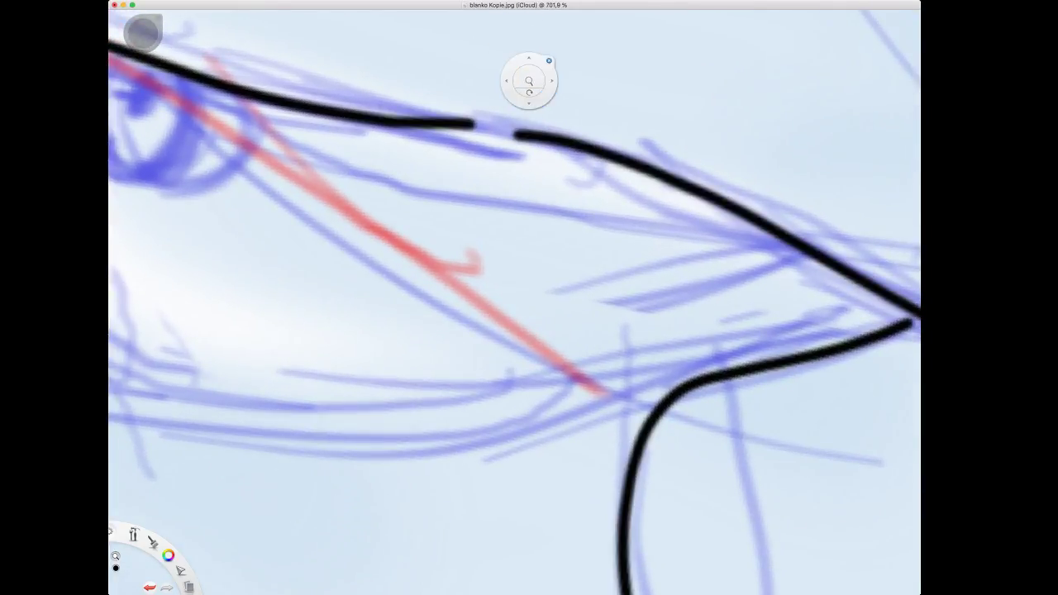
pyautogui.press('e')
pyautogui.moveTo(434, 129); pyautogui.dragTo(528, 137)
pyautogui.press('e')
# Join the armhole curve to the arm's inner contour and taper the blunt end of the armpit line with the eraser.
pyautogui.press('space')
pyautogui.moveTo(591, 154); pyautogui.dragTo(573, 307)
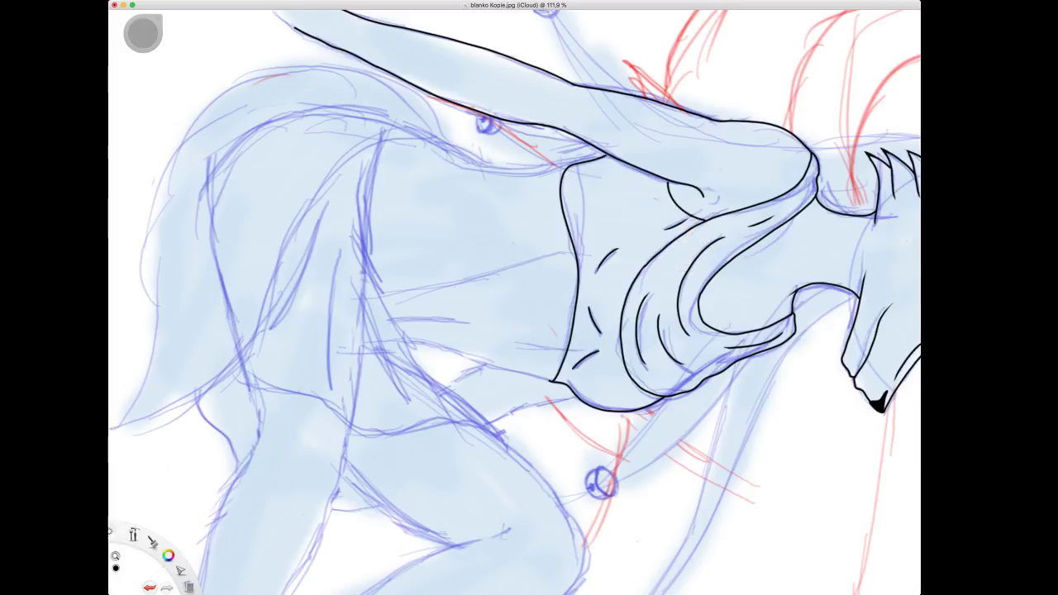
pyautogui.scroll(10, 670, 223)
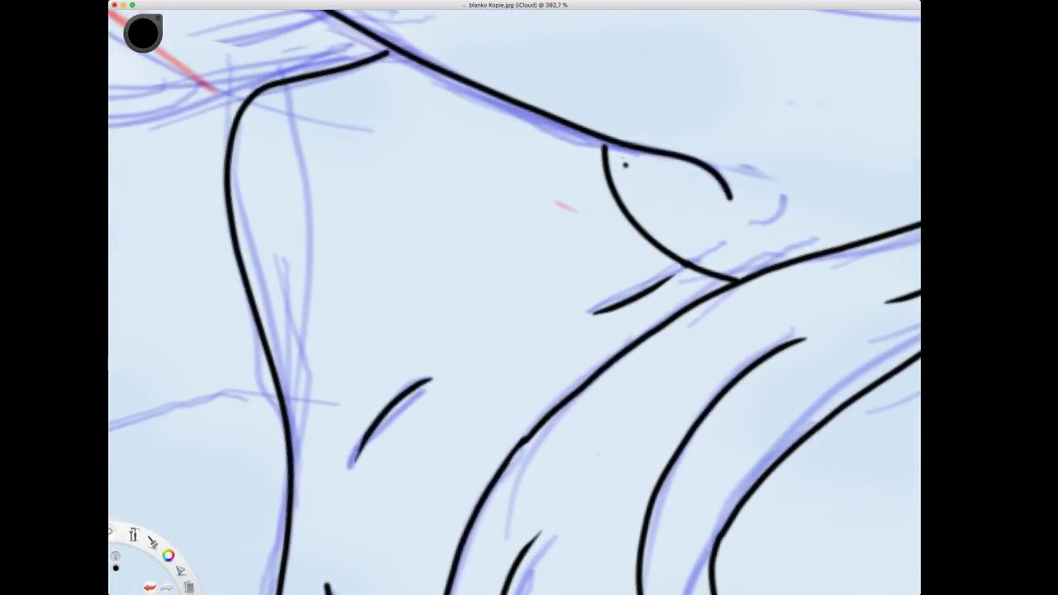
pyautogui.moveTo(605, 141); pyautogui.dragTo(606, 152)
pyautogui.hscroll(5, 495, 94)
pyautogui.scroll(-2, 496, 95)
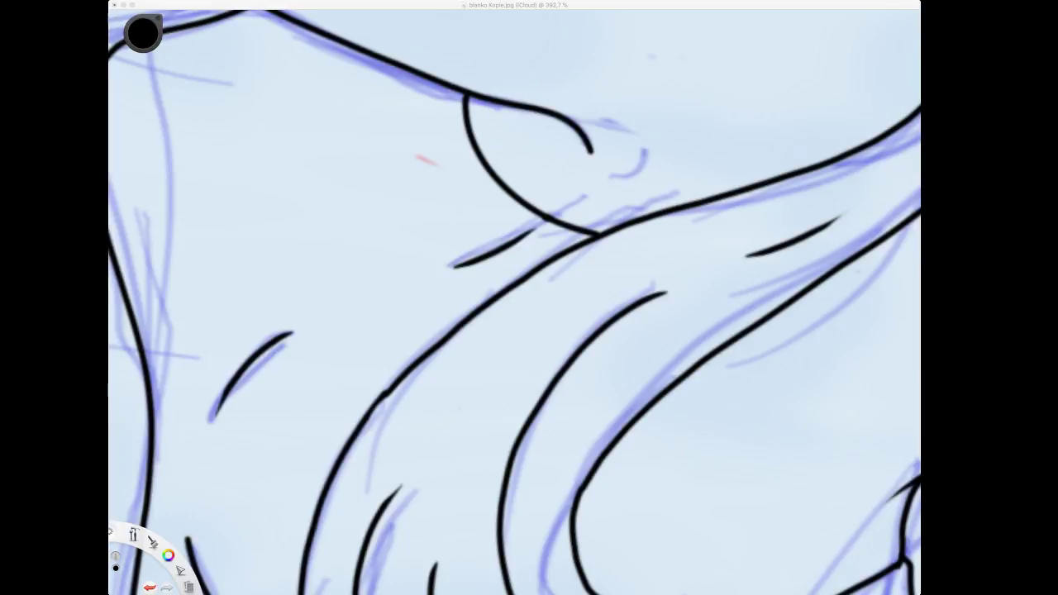
pyautogui.press('super+Tab')
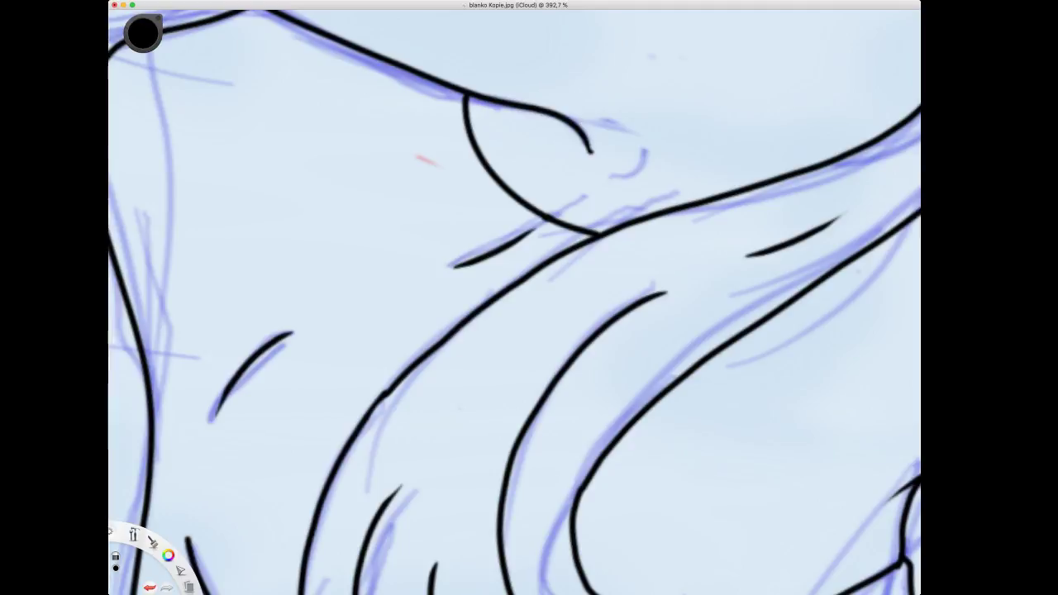
pyautogui.press('space')
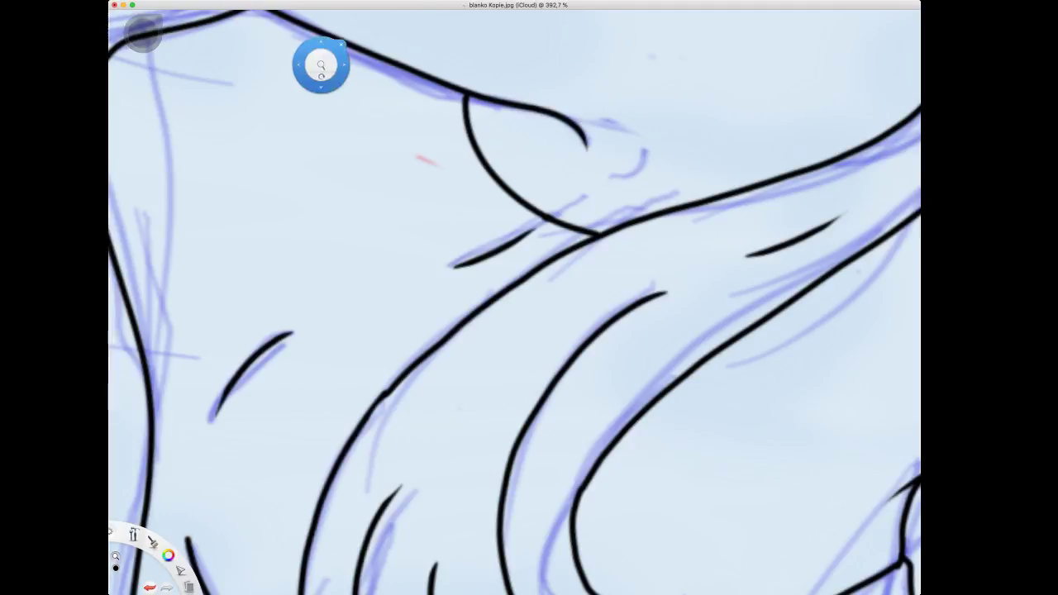
# Ink the near hand's inner edge from the wrist around the heel of the palm to the crease beside the nearest finger.
pyautogui.moveTo(410, 97); pyautogui.dragTo(709, 335)
pyautogui.moveTo(560, 175); pyautogui.dragTo(423, 281)
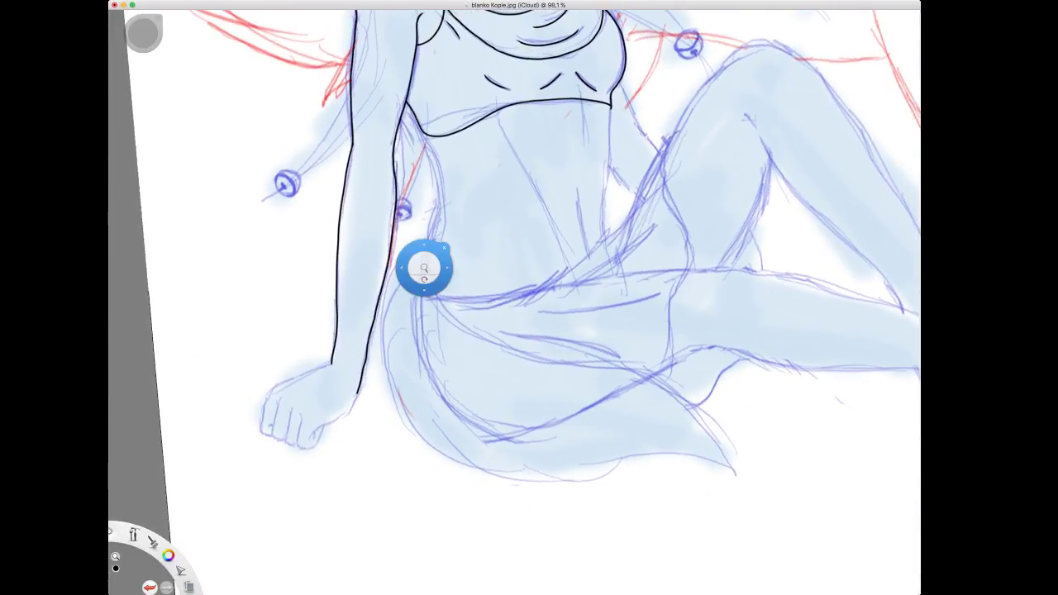
pyautogui.moveTo(423, 340); pyautogui.dragTo(649, 235)
pyautogui.moveTo(604, 274); pyautogui.dragTo(609, 197)
pyautogui.scroll(-5, 621, 210)
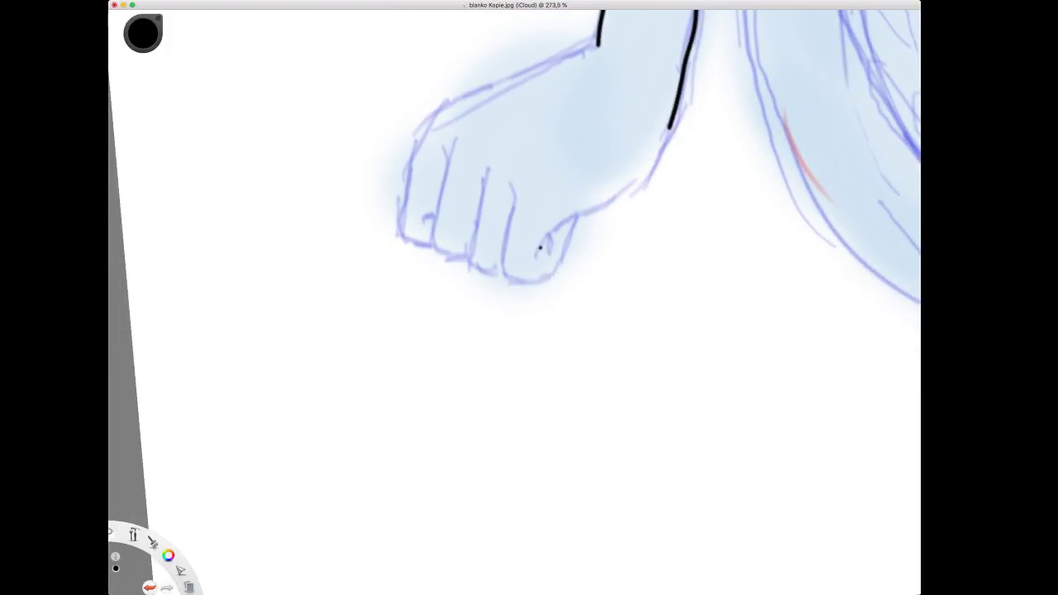
pyautogui.moveTo(536, 255)
pyautogui.mouseDown()
pyautogui.moveTo(565, 214)
pyautogui.moveTo(628, 193)
pyautogui.mouseUp()
pyautogui.moveTo(645, 179); pyautogui.dragTo(672, 119)
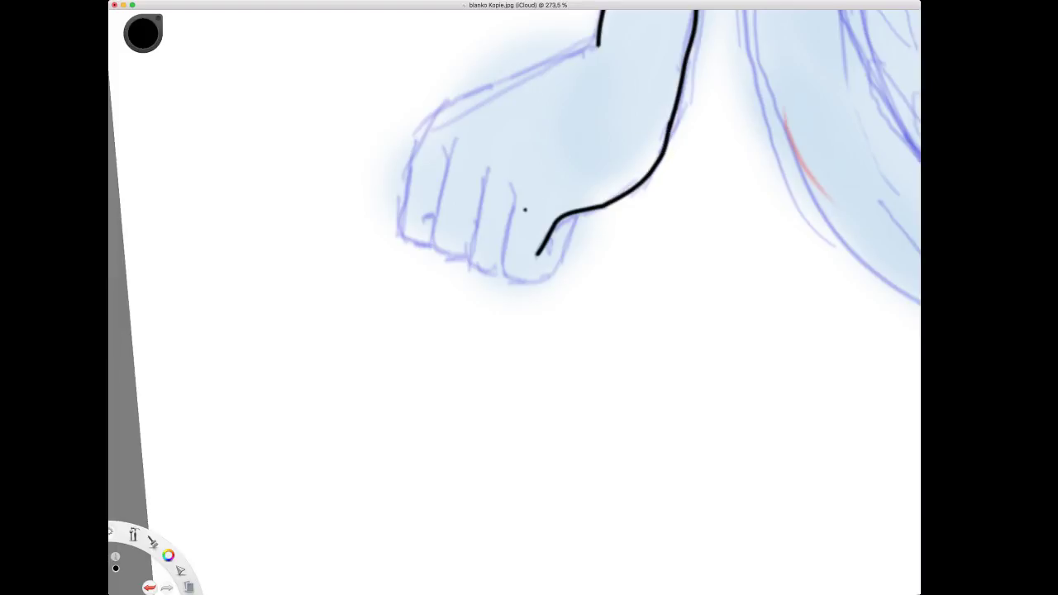
# Ink the four curled fingers of the near hand with rounded tips, redrawing the third finger's line once.
pyautogui.moveTo(512, 186)
pyautogui.mouseDown()
pyautogui.moveTo(502, 265)
pyautogui.moveTo(516, 285)
pyautogui.moveTo(556, 274)
pyautogui.moveTo(579, 210)
pyautogui.mouseUp()
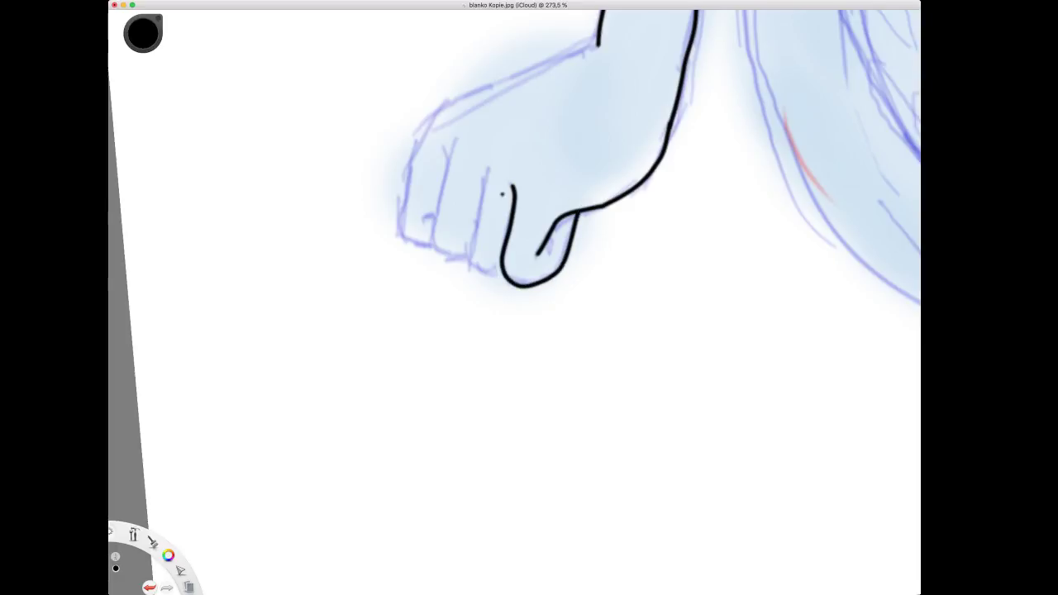
pyautogui.moveTo(485, 172); pyautogui.dragTo(472, 263)
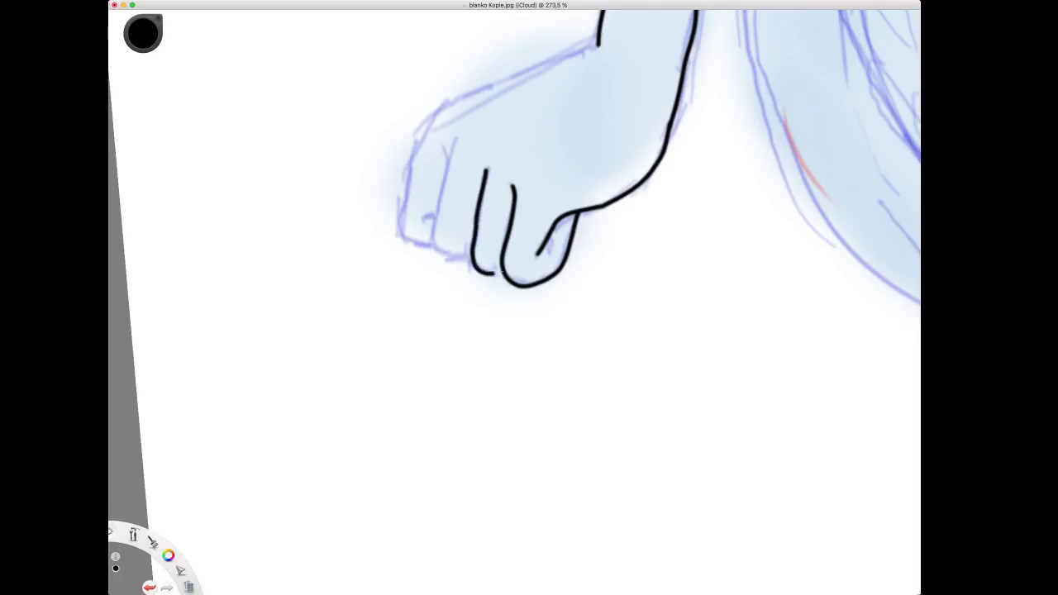
pyautogui.moveTo(454, 148); pyautogui.dragTo(430, 220)
pyautogui.press('super+z')
pyautogui.moveTo(451, 150)
pyautogui.mouseDown()
pyautogui.moveTo(434, 239)
pyautogui.moveTo(451, 270)
pyautogui.moveTo(473, 256)
pyautogui.mouseUp()
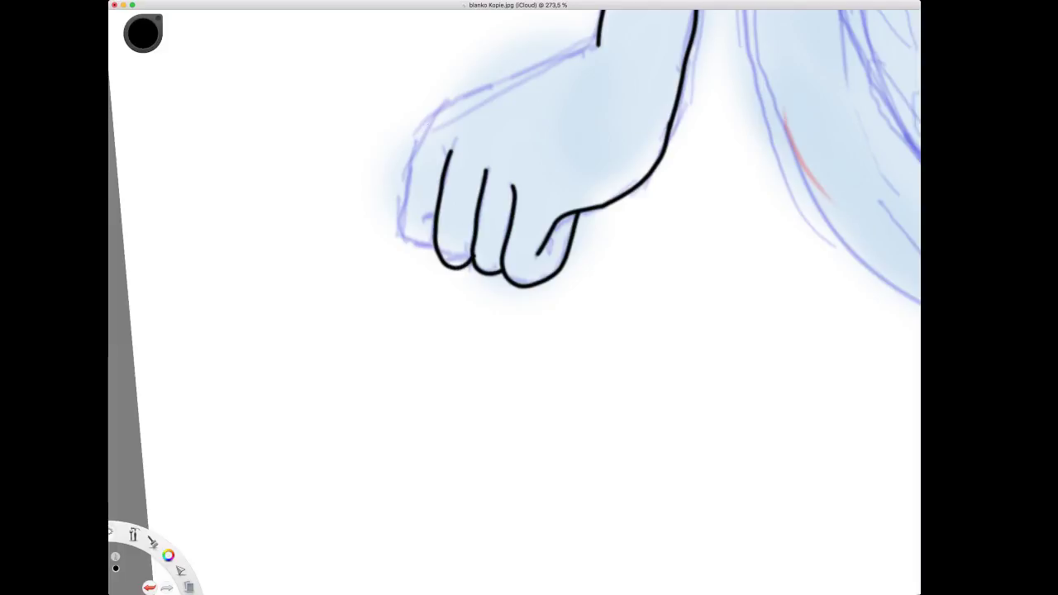
pyautogui.moveTo(429, 124)
pyautogui.mouseDown()
pyautogui.moveTo(414, 142)
pyautogui.moveTo(398, 222)
pyautogui.moveTo(398, 239)
pyautogui.moveTo(425, 249)
pyautogui.mouseUp()
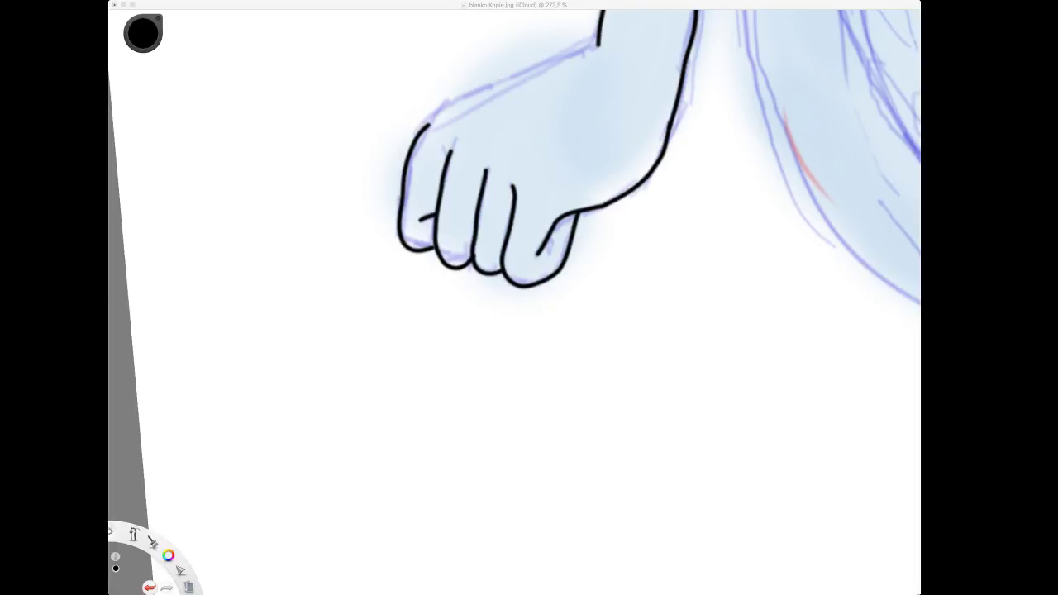
pyautogui.click(403, 74)
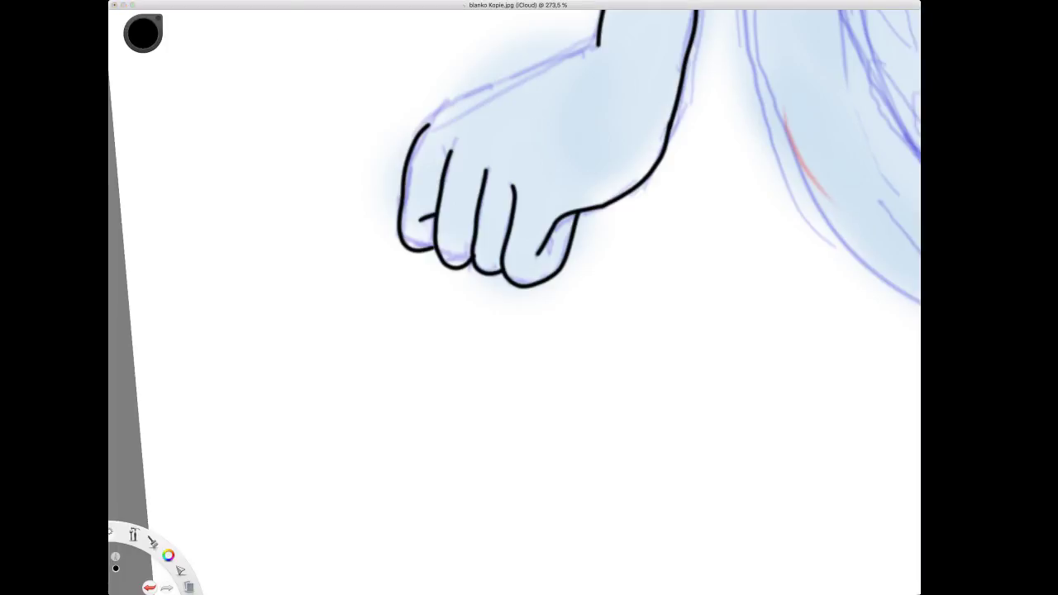
pyautogui.press('space')
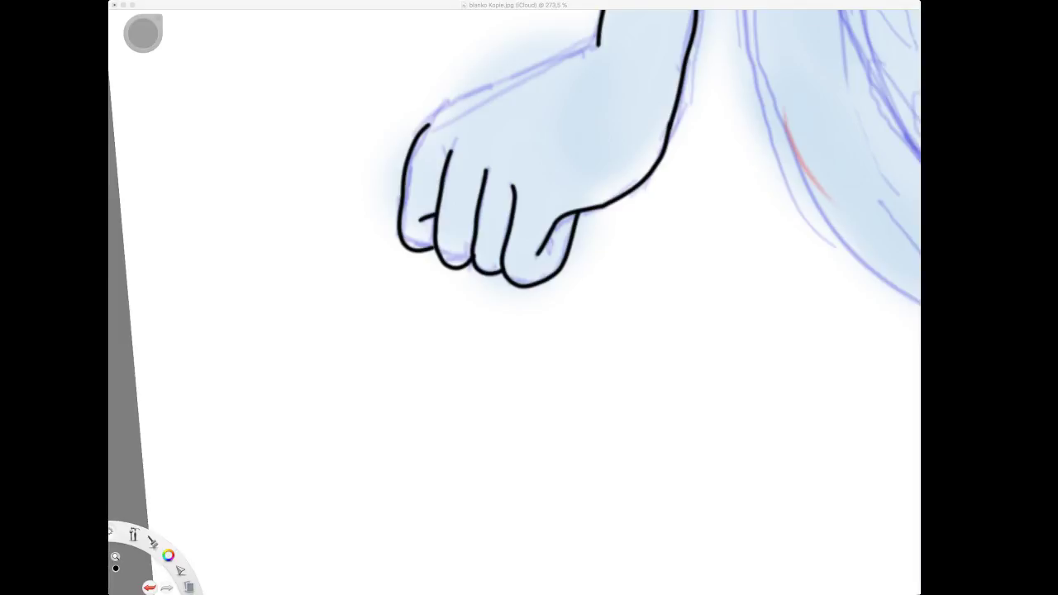
pyautogui.press('space')
pyautogui.scroll(-3, 514, 303)
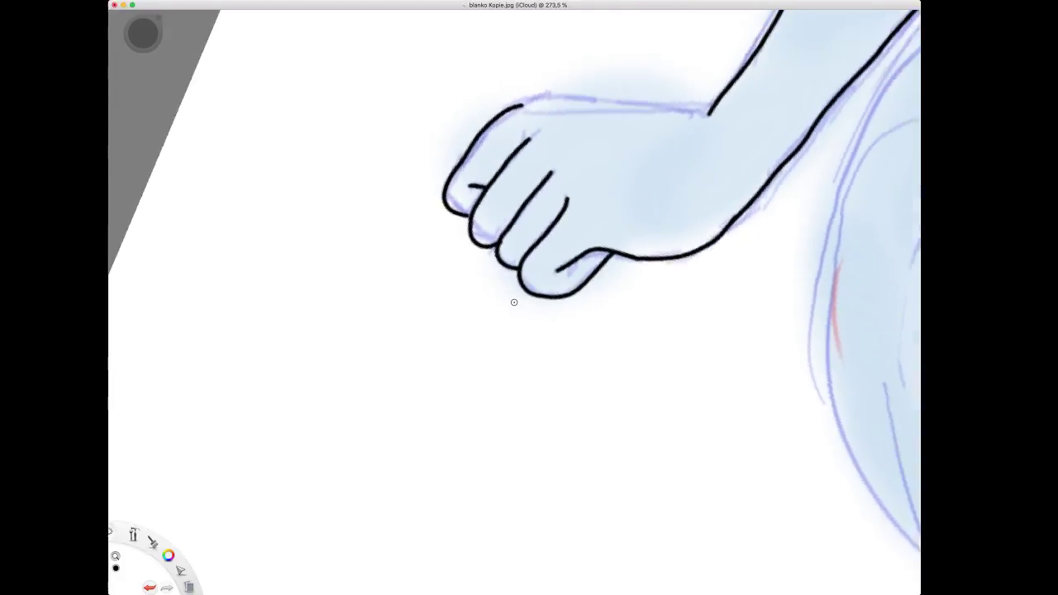
# Ink the back of the near hand from the outermost finger to the wrist and taper the blunt finger-line ends with the eraser.
pyautogui.moveTo(471, 180); pyautogui.dragTo(526, 173)
pyautogui.moveTo(631, 239); pyautogui.dragTo(426, 180)
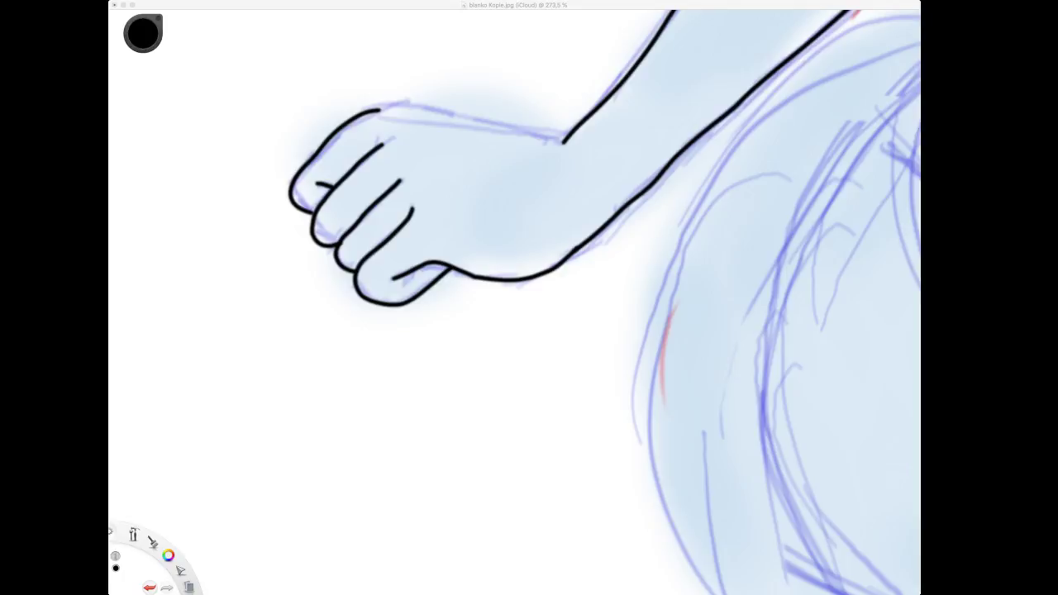
pyautogui.click(334, 53)
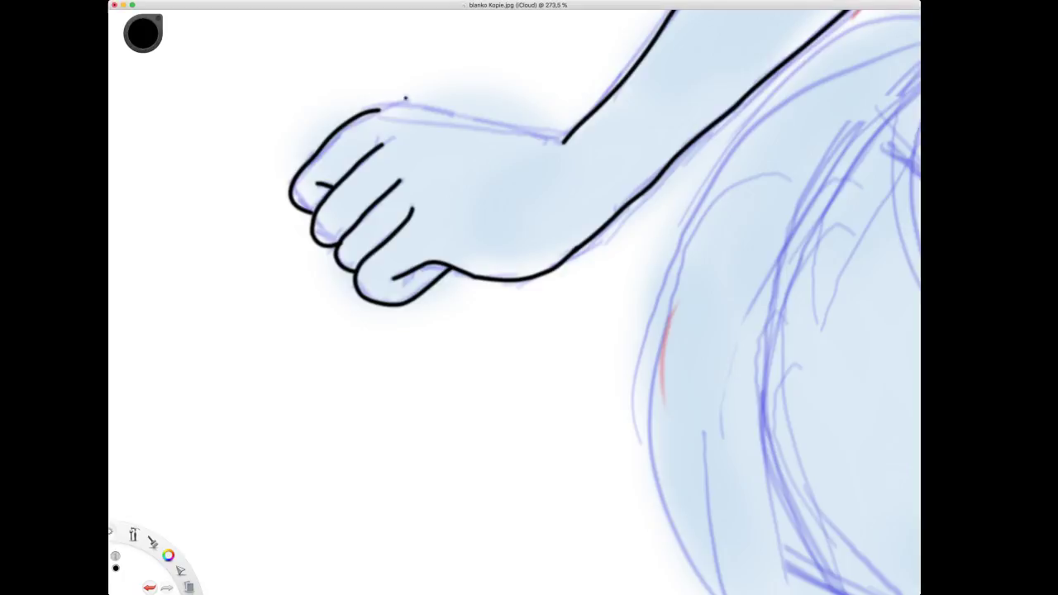
pyautogui.press('super+Tab')
pyautogui.moveTo(380, 110); pyautogui.dragTo(569, 134)
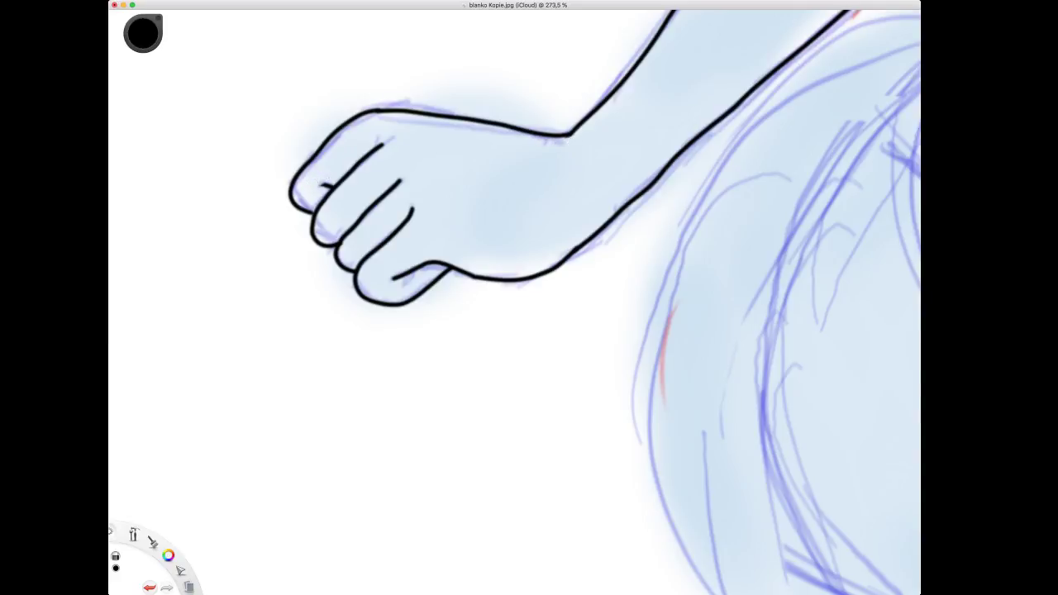
pyautogui.moveTo(387, 140); pyautogui.dragTo(379, 147)
pyautogui.press('space')
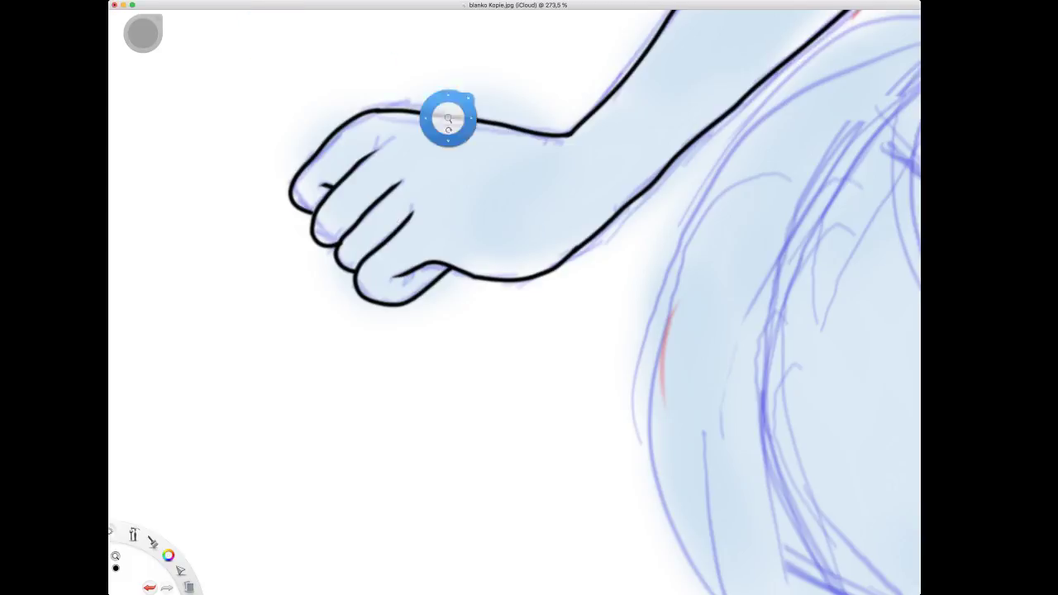
# Ink the tail's upper edge from the hip along the sketch to a pointed fur tuft with a short return line.
pyautogui.moveTo(622, 177); pyautogui.dragTo(545, 248)
pyautogui.moveTo(684, 123)
pyautogui.mouseDown()
pyautogui.moveTo(609, 245)
pyautogui.moveTo(615, 231)
pyautogui.moveTo(589, 150)
pyautogui.moveTo(504, 146)
pyautogui.moveTo(507, 160)
pyautogui.mouseUp()
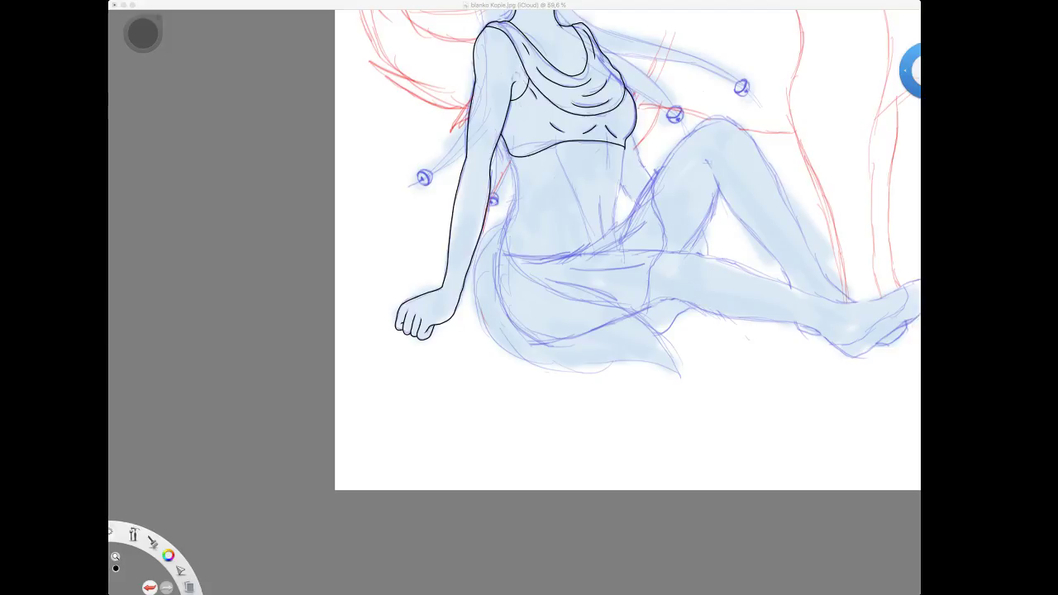
pyautogui.click(262, 221)
pyautogui.moveTo(596, 201); pyautogui.dragTo(482, 217)
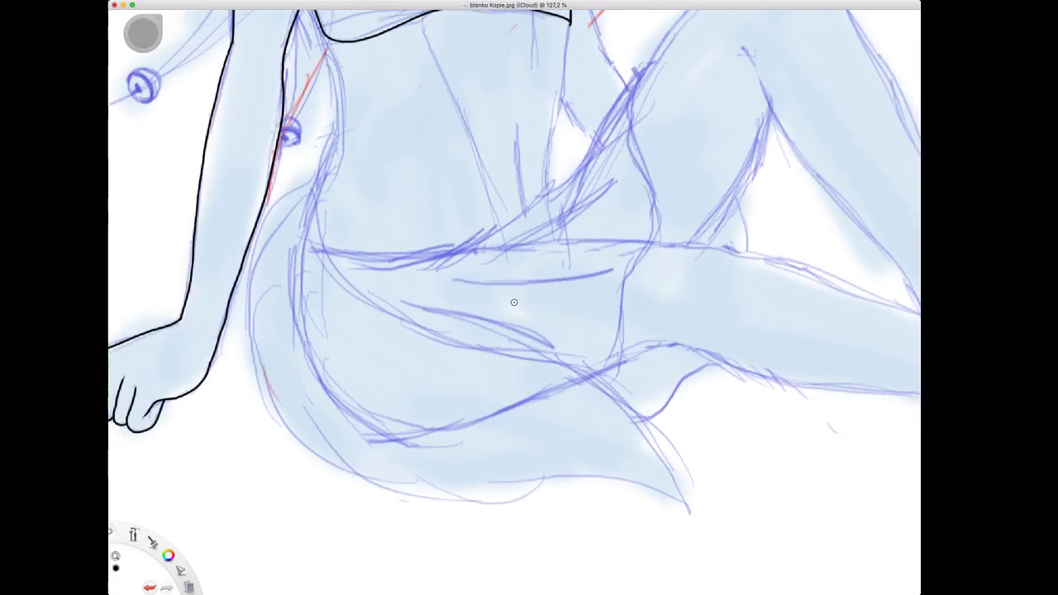
pyautogui.scroll(-5, 514, 303)
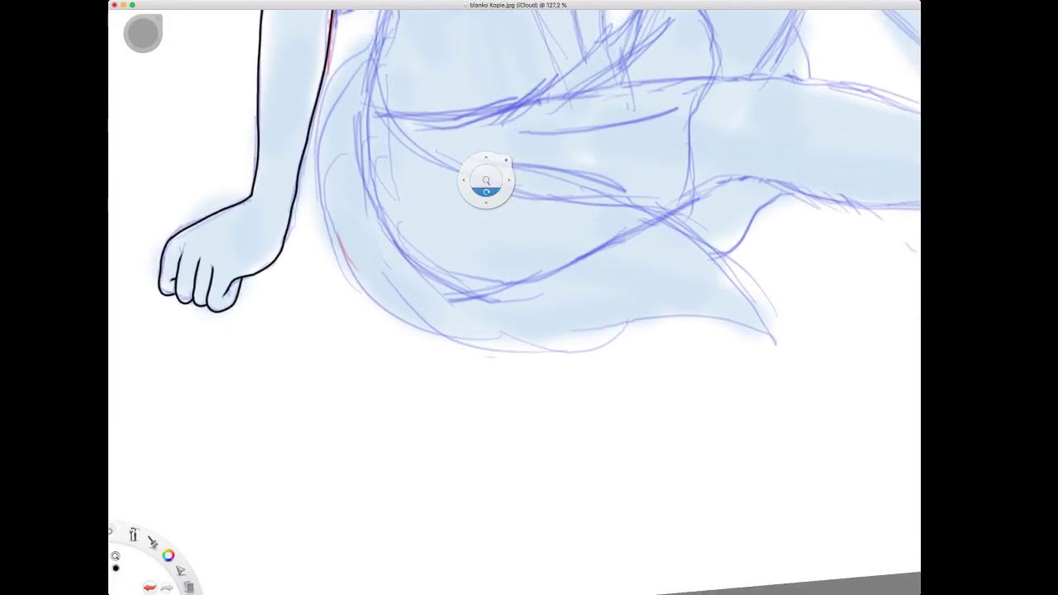
pyautogui.scroll(-3, 486, 180)
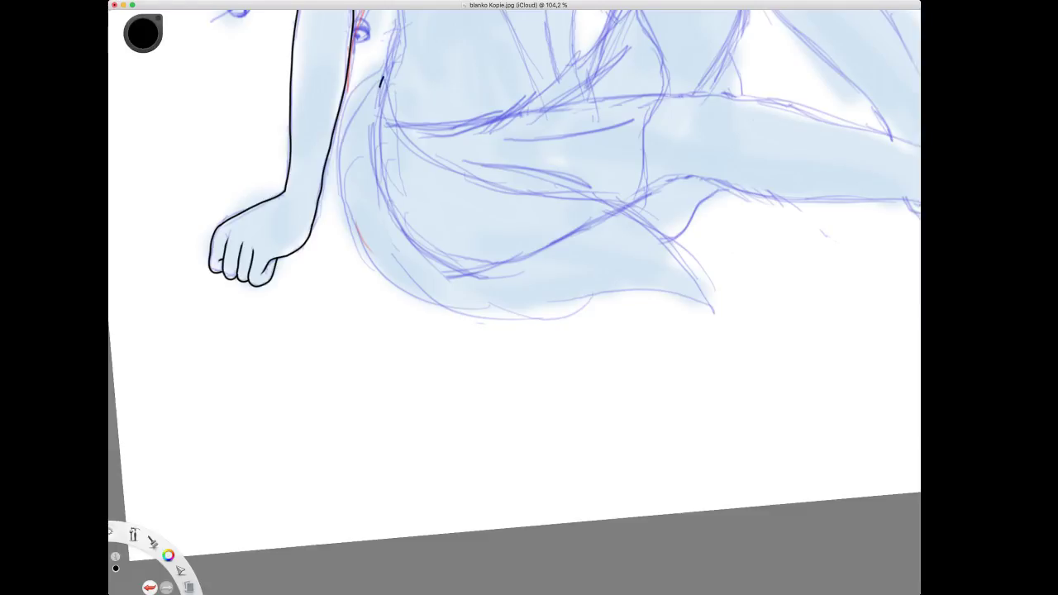
pyautogui.moveTo(378, 112)
pyautogui.mouseDown()
pyautogui.moveTo(425, 162)
pyautogui.moveTo(474, 181)
pyautogui.moveTo(628, 201)
pyautogui.moveTo(597, 195)
pyautogui.moveTo(613, 197)
pyautogui.mouseUp()
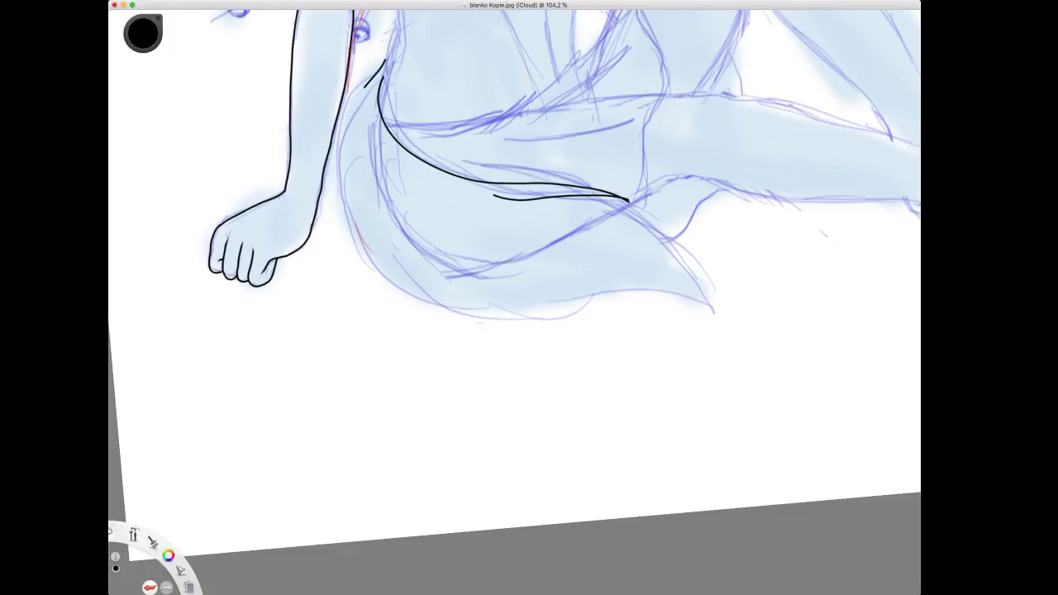
# Ink the tail's outer and lower edges with two pointed fur tufts and close the shape at the tail tip.
pyautogui.moveTo(350, 114)
pyautogui.mouseDown()
pyautogui.moveTo(340, 185)
pyautogui.moveTo(361, 258)
pyautogui.moveTo(458, 322)
pyautogui.moveTo(472, 347)
pyautogui.mouseUp()
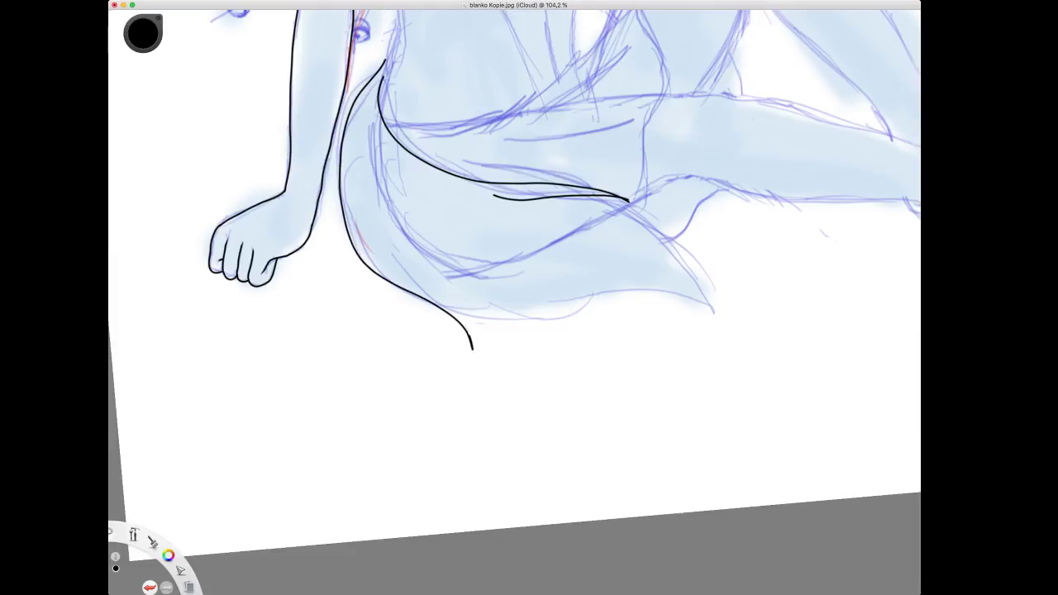
pyautogui.moveTo(452, 306); pyautogui.dragTo(407, 271)
pyautogui.moveTo(452, 308)
pyautogui.mouseDown()
pyautogui.moveTo(613, 291)
pyautogui.moveTo(699, 321)
pyautogui.moveTo(637, 276)
pyautogui.mouseUp()
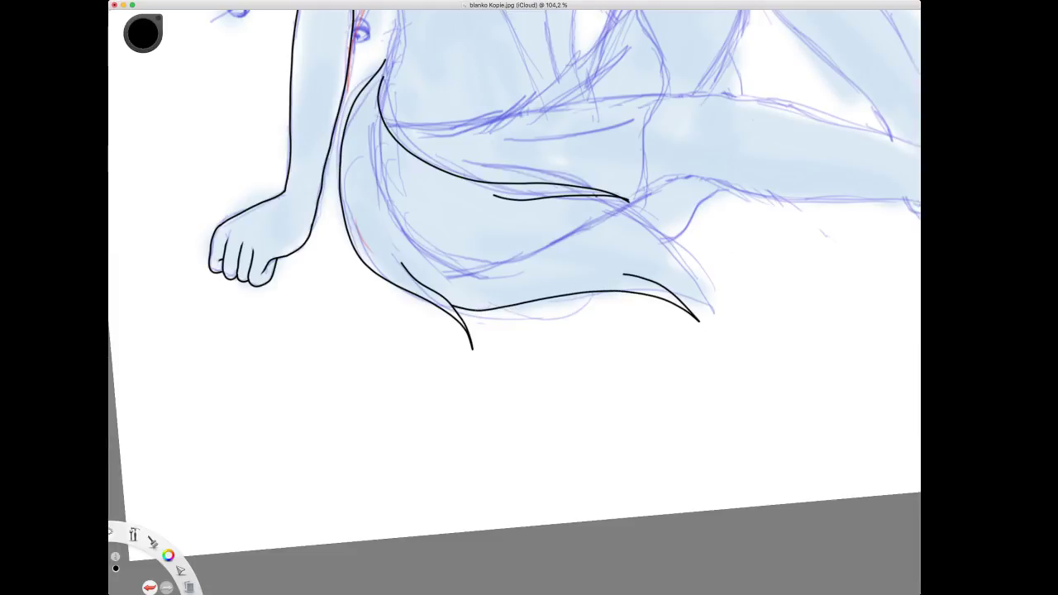
pyautogui.moveTo(647, 220); pyautogui.dragTo(704, 288)
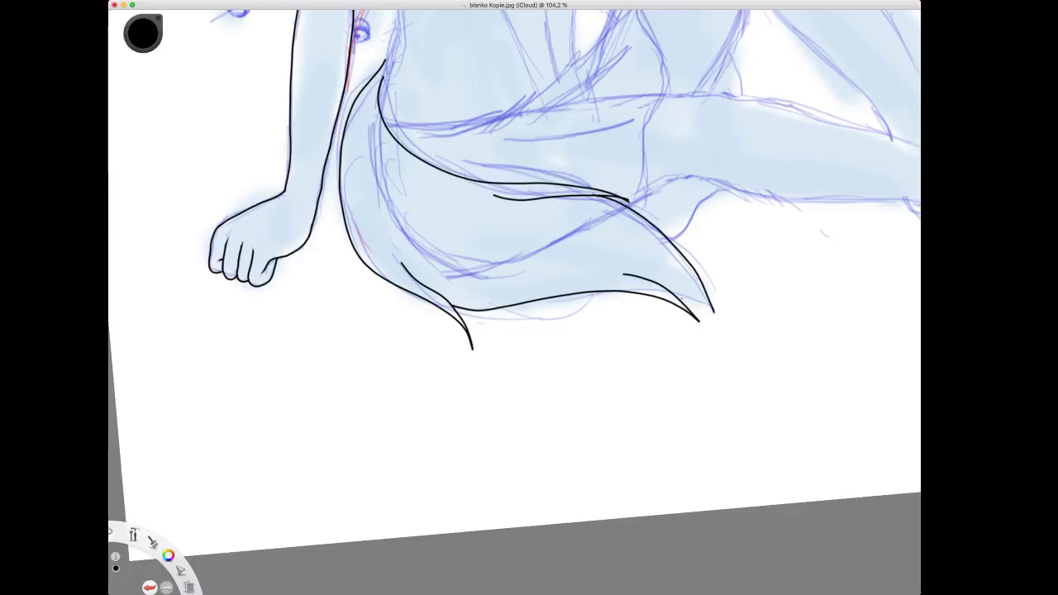
pyautogui.moveTo(671, 292); pyautogui.dragTo(714, 311)
# Taper the return line of the tail's upper tuft and both ends of the lower tuft nearest the hand with the eraser.
pyautogui.press('space')
pyautogui.moveTo(517, 236)
pyautogui.mouseDown()
pyautogui.moveTo(489, 111)
pyautogui.moveTo(503, 205)
pyautogui.mouseUp()
pyautogui.click(522, 187)
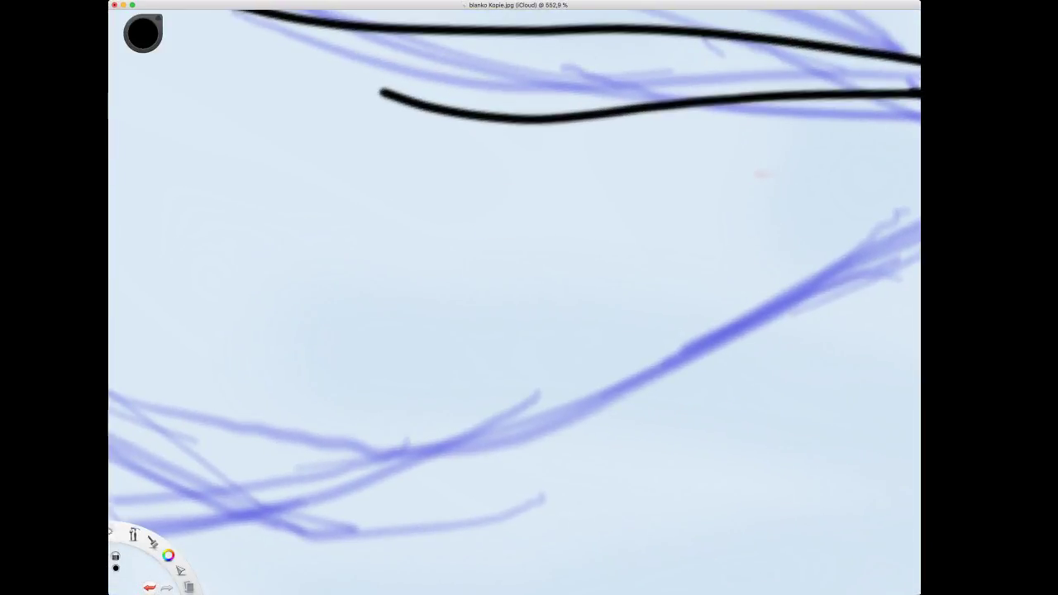
pyautogui.moveTo(388, 97)
pyautogui.mouseDown()
pyautogui.moveTo(449, 122)
pyautogui.moveTo(496, 281)
pyautogui.moveTo(620, 262)
pyautogui.mouseUp()
pyautogui.press('space')
pyautogui.moveTo(465, 246); pyautogui.dragTo(474, 154)
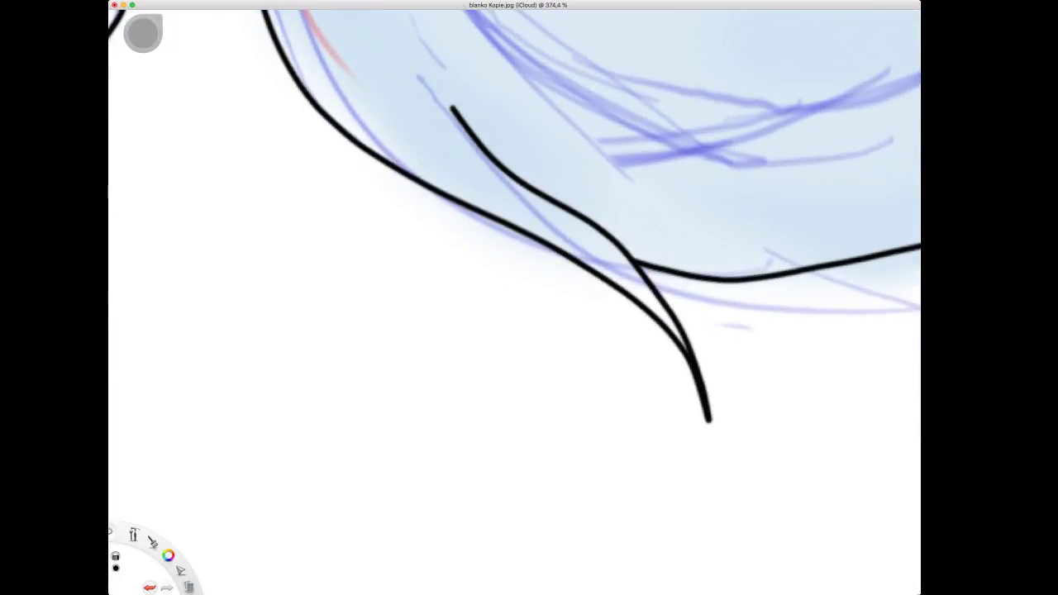
pyautogui.moveTo(448, 105); pyautogui.dragTo(453, 120)
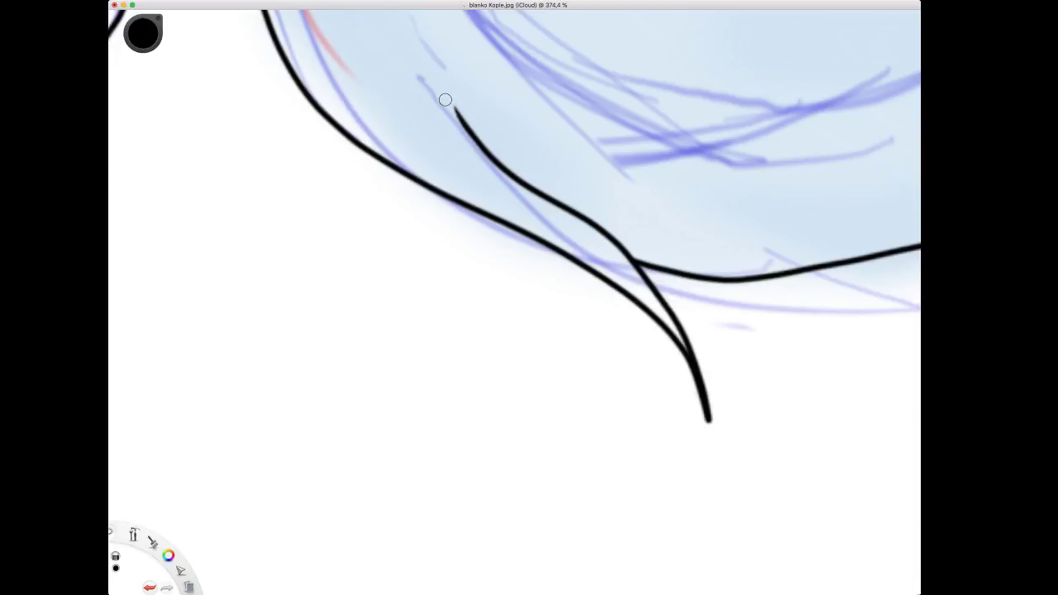
pyautogui.press('space')
pyautogui.moveTo(649, 329); pyautogui.dragTo(554, 219)
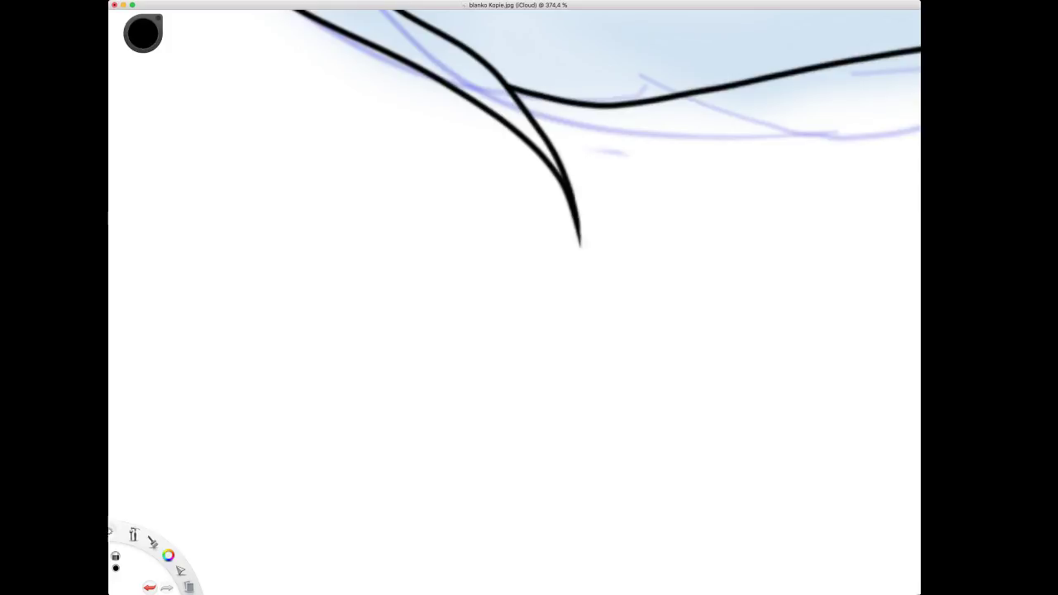
pyautogui.moveTo(564, 204); pyautogui.dragTo(581, 247)
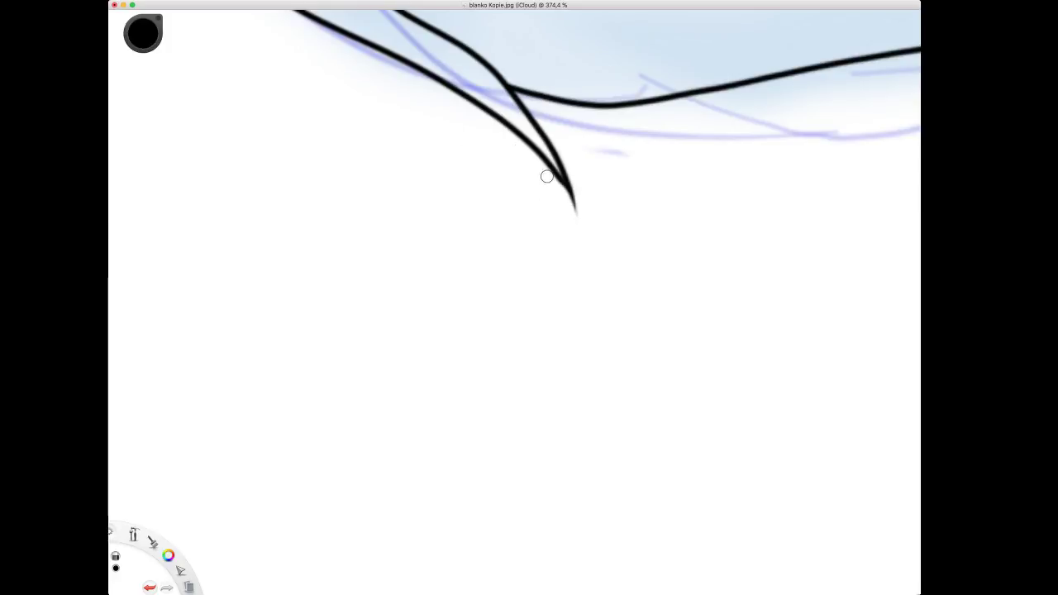
# Taper the tuft lines at the tail tip and sharpen the upper tuft's overlapping point with the eraser.
pyautogui.moveTo(567, 154); pyautogui.dragTo(171, 311)
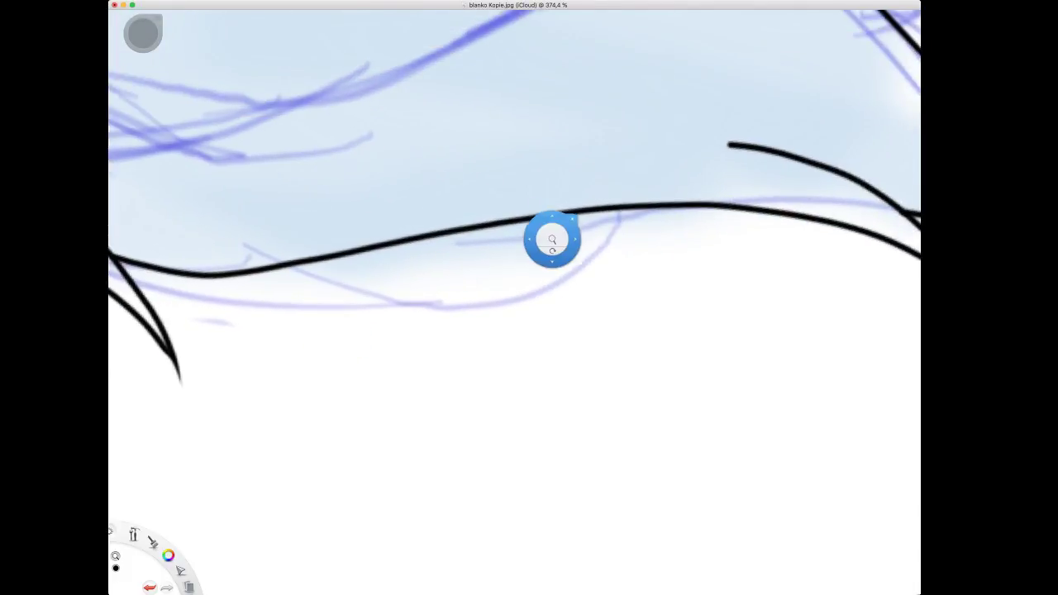
pyautogui.moveTo(552, 239); pyautogui.dragTo(315, 271)
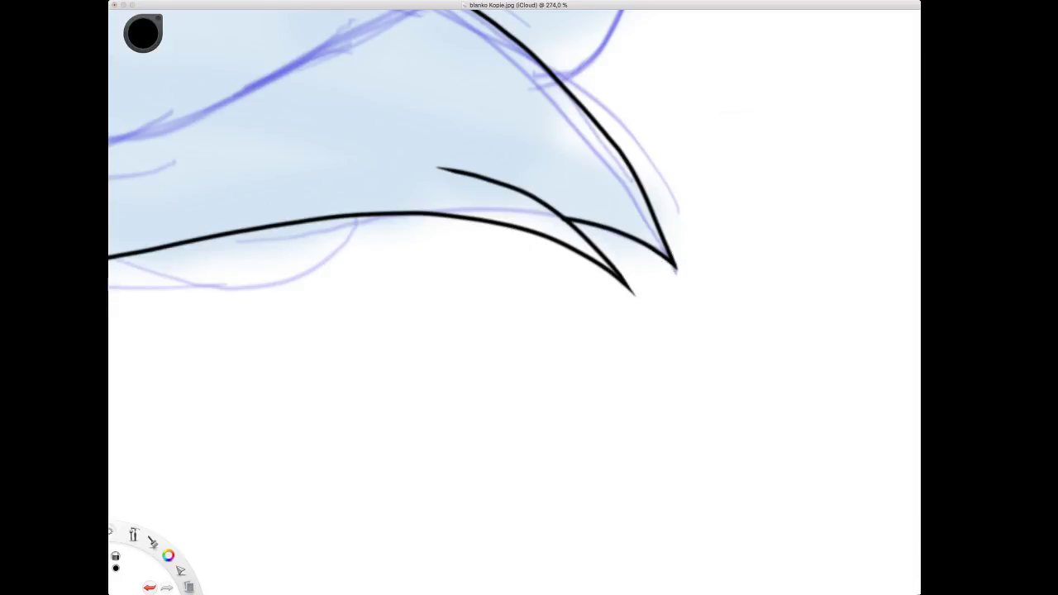
pyautogui.press('space')
pyautogui.moveTo(502, 289); pyautogui.dragTo(732, 515)
pyautogui.hscroll(5, 480, 216)
pyautogui.scroll(-1, 480, 216)
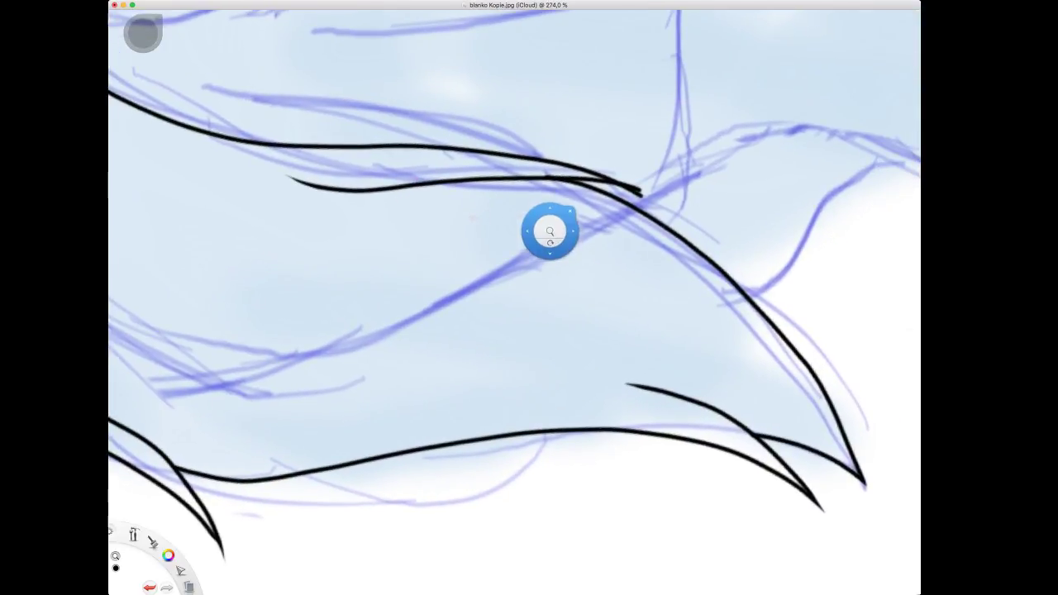
pyautogui.moveTo(643, 198); pyautogui.dragTo(621, 185)
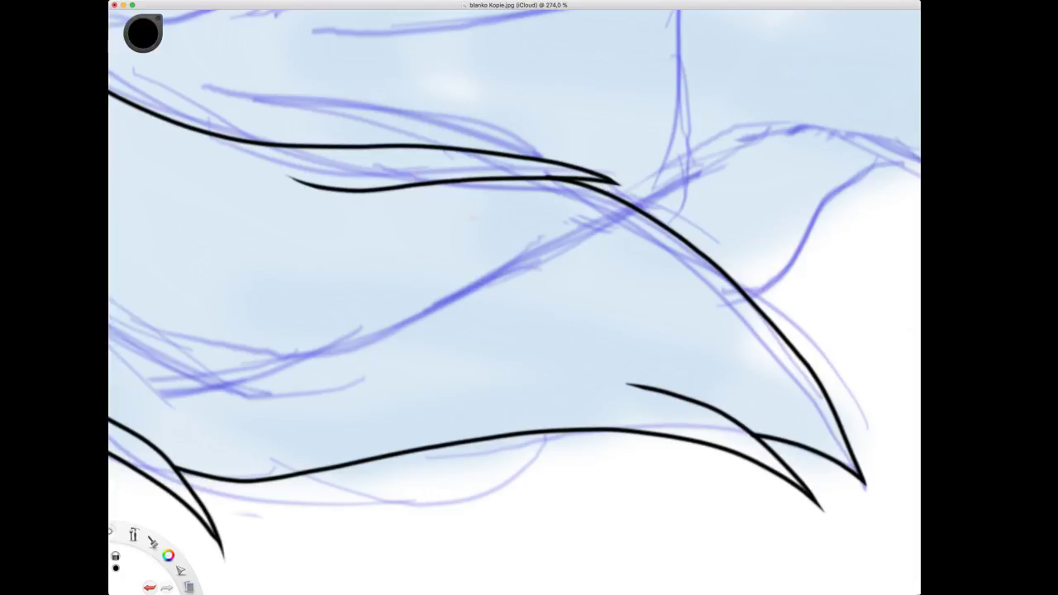
# Ink the skirt's upper edge from the waist to a point on the raised thigh and its wavy hem back to the tail.
pyautogui.press('space')
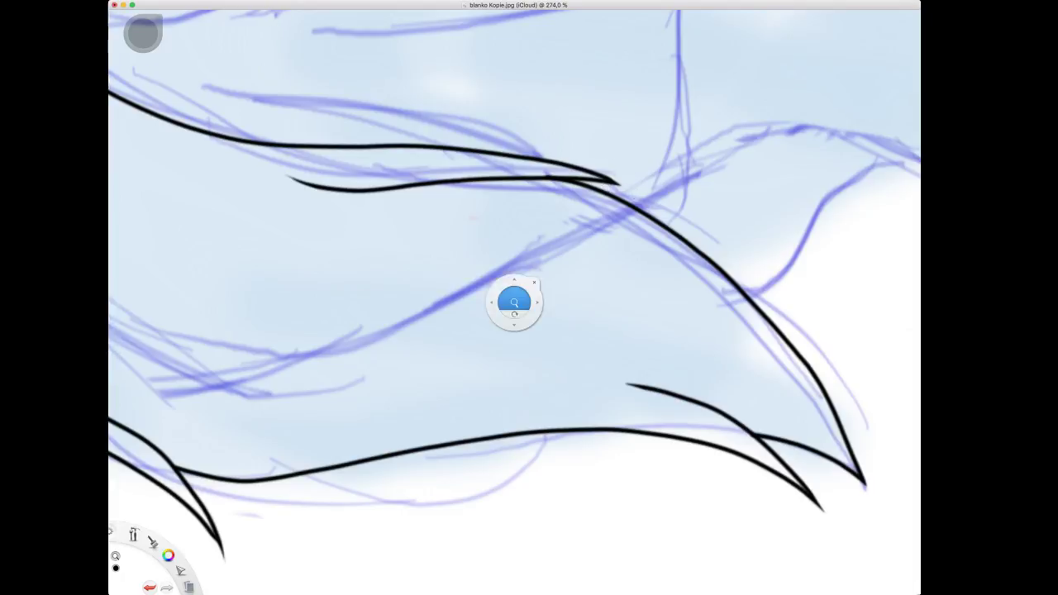
pyautogui.moveTo(480, 143); pyautogui.dragTo(600, 327)
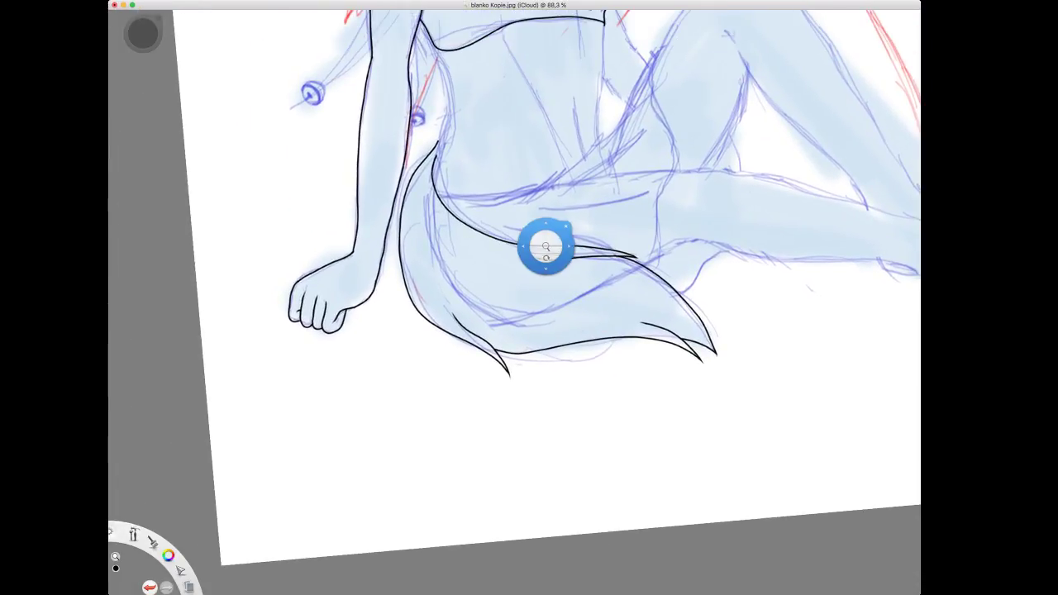
pyautogui.moveTo(548, 260)
pyautogui.mouseDown()
pyautogui.moveTo(546, 316)
pyautogui.moveTo(617, 387)
pyautogui.mouseUp()
pyautogui.moveTo(625, 315); pyautogui.dragTo(522, 318)
pyautogui.scroll(10, 584, 291)
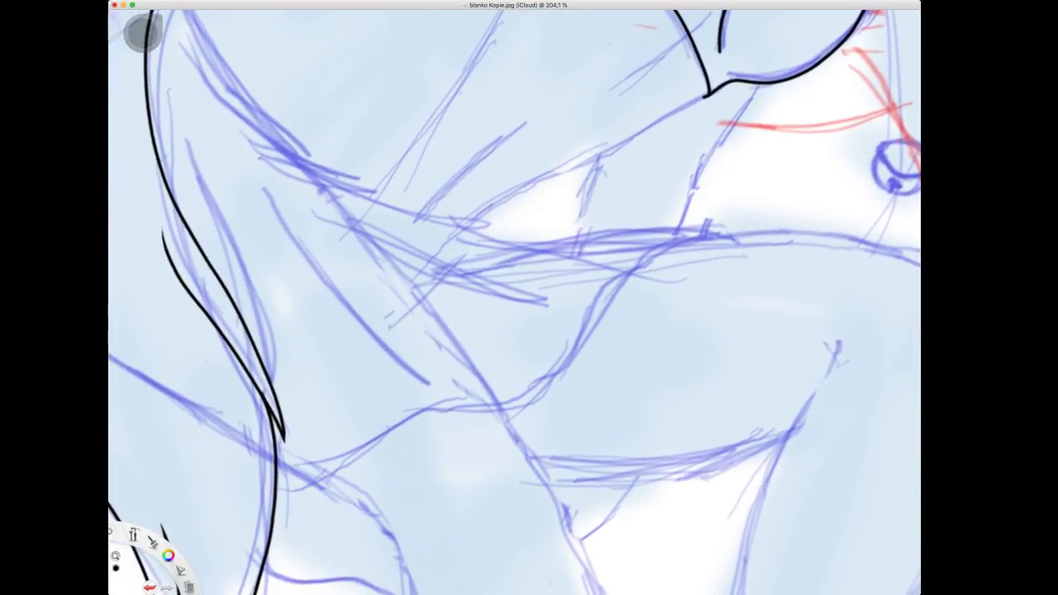
pyautogui.scroll(-2, 574, 220)
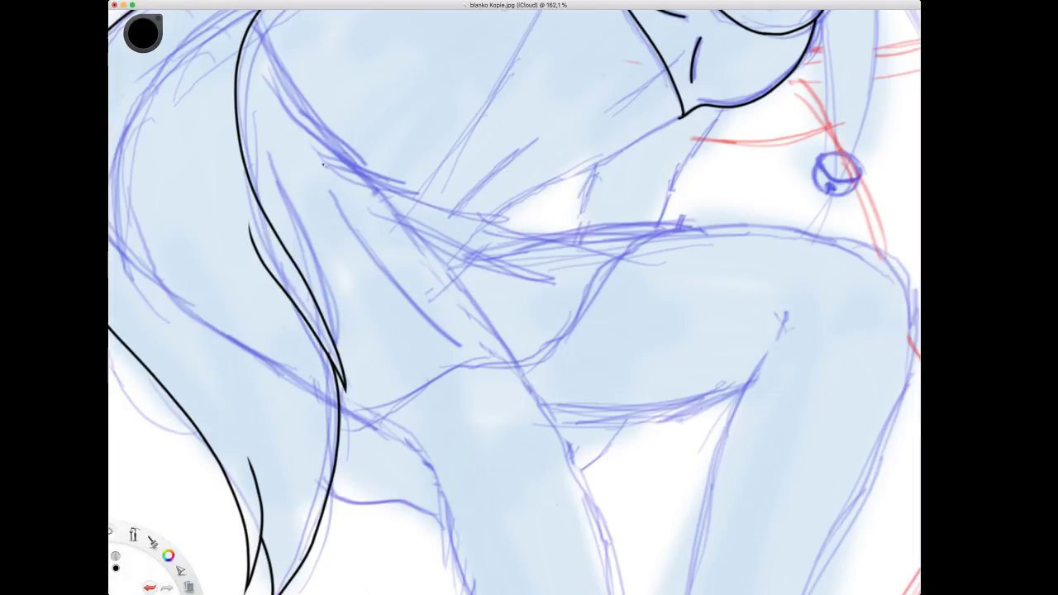
pyautogui.moveTo(323, 166)
pyautogui.mouseDown()
pyautogui.moveTo(386, 204)
pyautogui.moveTo(486, 228)
pyautogui.moveTo(668, 229)
pyautogui.mouseUp()
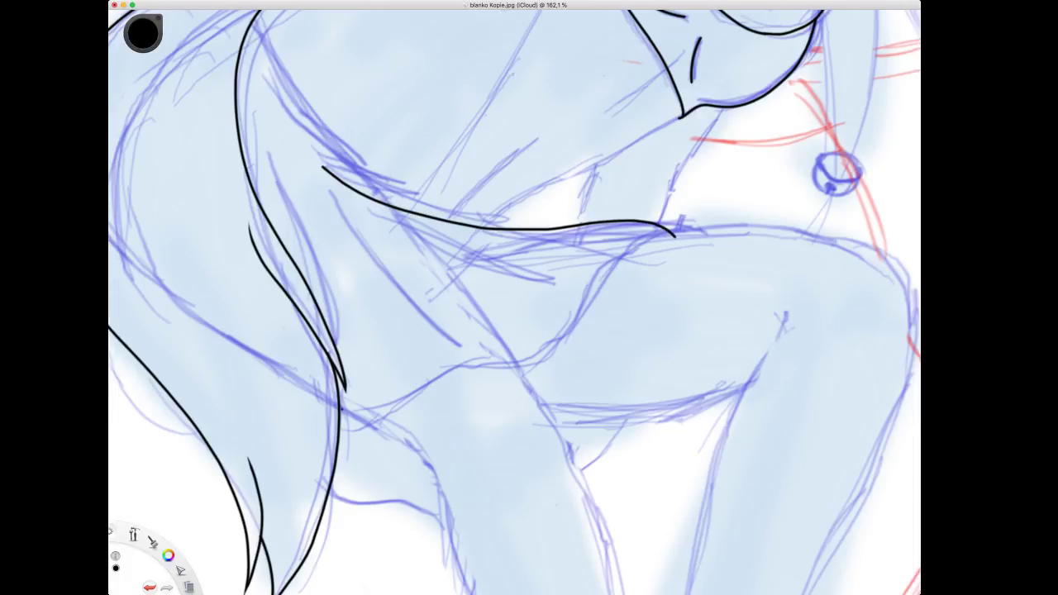
pyautogui.moveTo(339, 414)
pyautogui.mouseDown()
pyautogui.moveTo(391, 413)
pyautogui.moveTo(462, 375)
pyautogui.moveTo(527, 364)
pyautogui.moveTo(559, 342)
pyautogui.moveTo(613, 260)
pyautogui.moveTo(674, 235)
pyautogui.mouseUp()
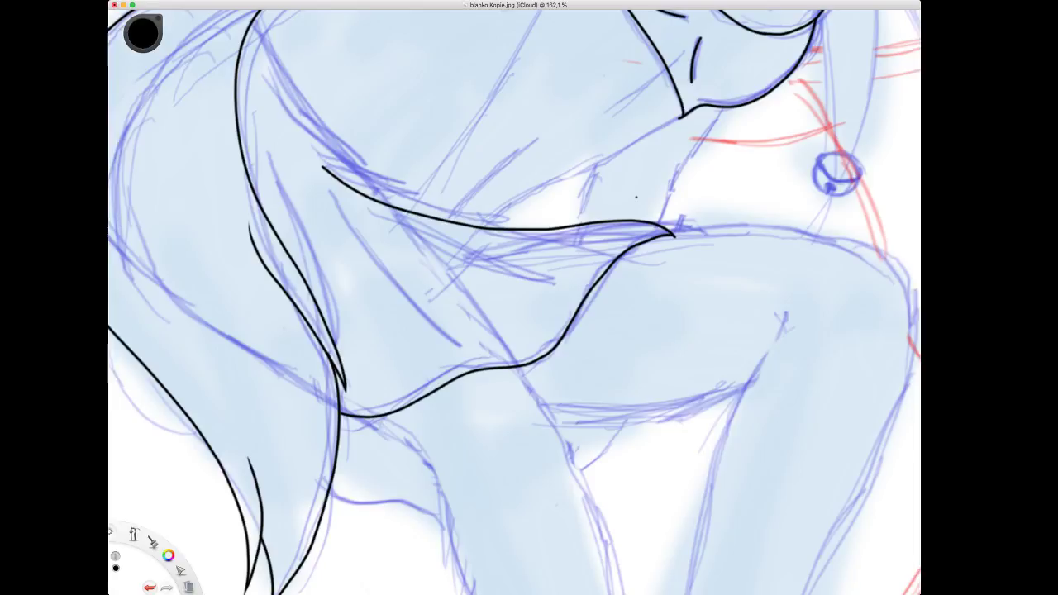
# Ink three long fold lines inside the skirt between the upper edge and the tail.
pyautogui.moveTo(358, 207)
pyautogui.mouseDown()
pyautogui.moveTo(405, 236)
pyautogui.moveTo(554, 279)
pyautogui.mouseUp()
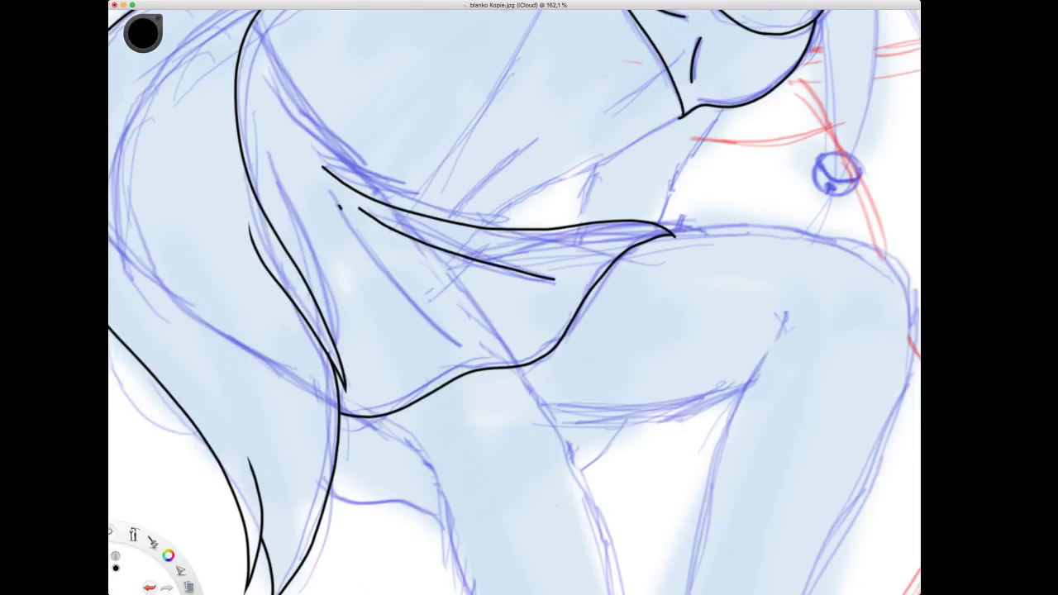
pyautogui.moveTo(339, 207); pyautogui.dragTo(461, 346)
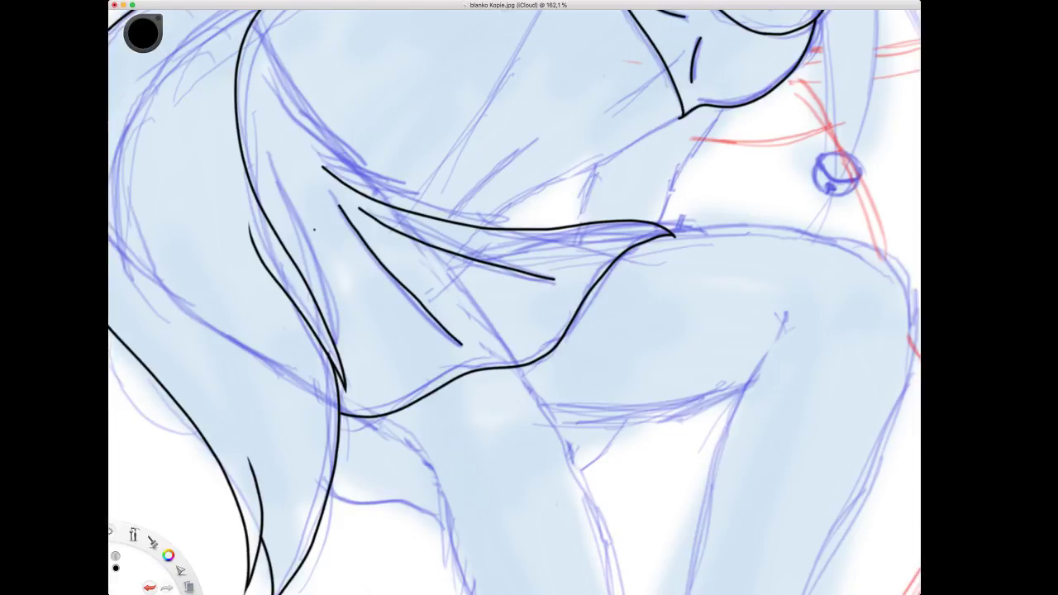
pyautogui.moveTo(274, 170); pyautogui.dragTo(329, 318)
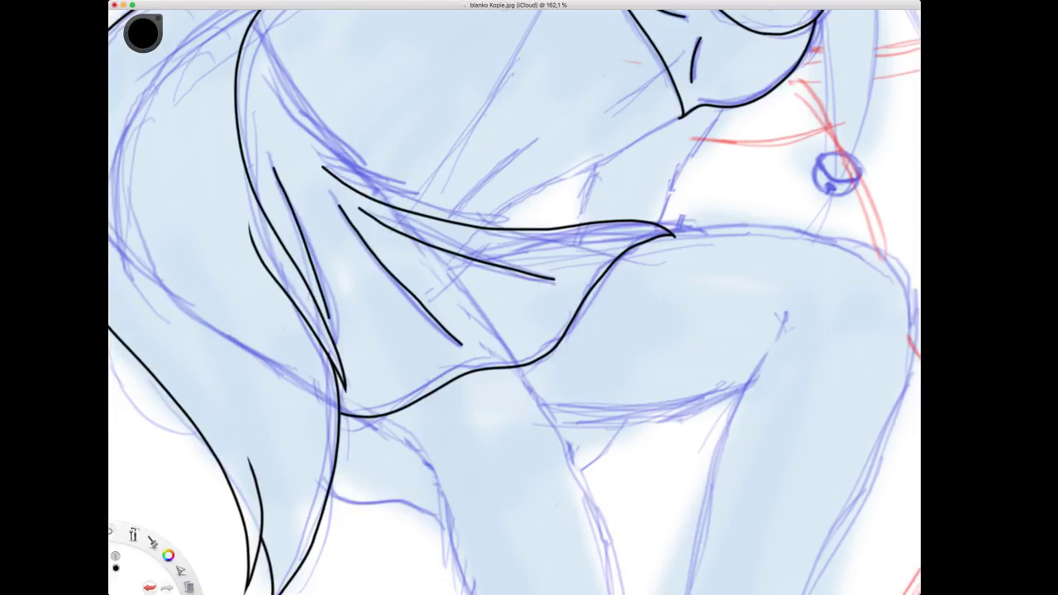
# Taper the blunt ends of the skirt's three fold lines with the eraser.
pyautogui.press('space')
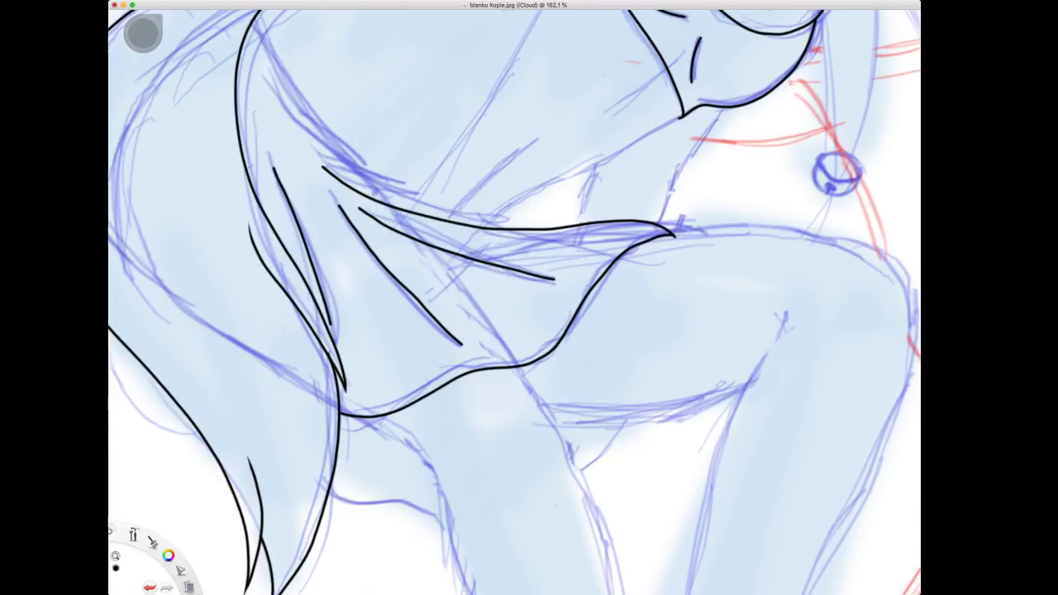
pyautogui.moveTo(501, 254)
pyautogui.mouseDown()
pyautogui.moveTo(507, 331)
pyautogui.moveTo(547, 288)
pyautogui.moveTo(549, 313)
pyautogui.moveTo(524, 353)
pyautogui.mouseUp()
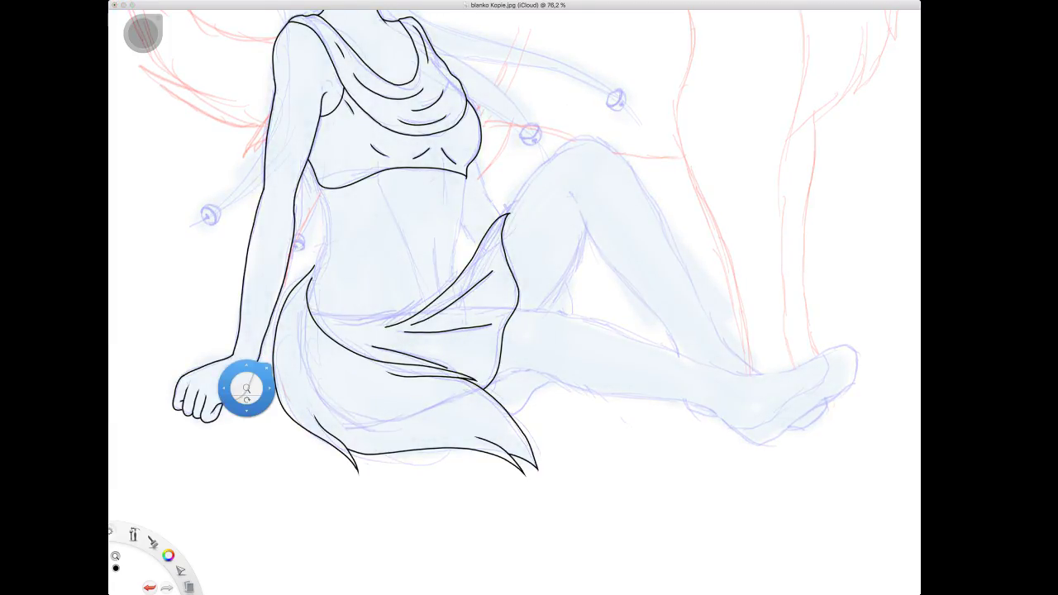
pyautogui.moveTo(506, 313); pyautogui.dragTo(596, 290)
pyautogui.moveTo(496, 348); pyautogui.dragTo(597, 283)
pyautogui.moveTo(473, 311); pyautogui.dragTo(538, 289)
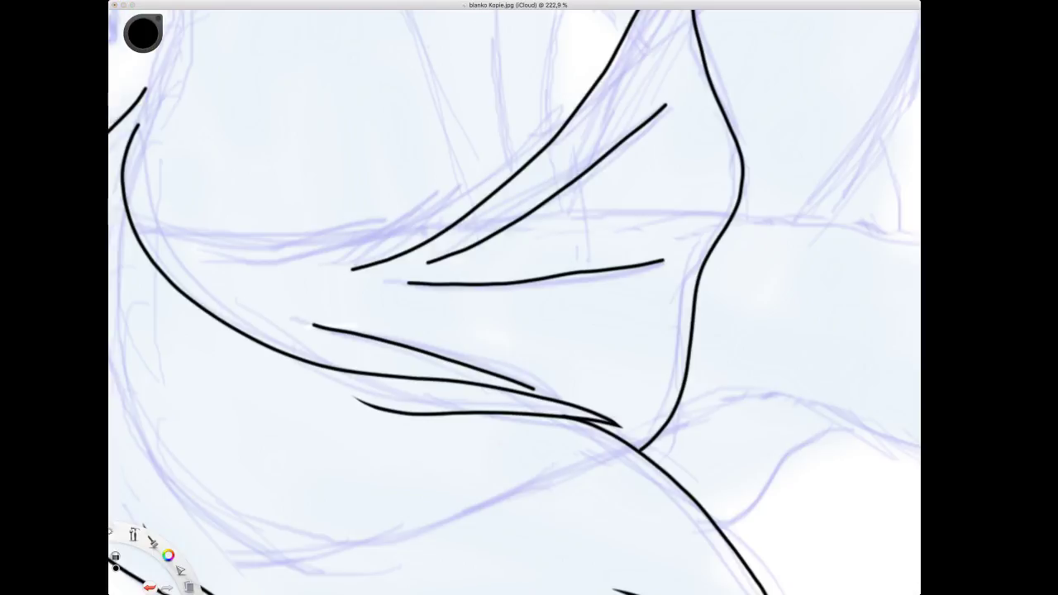
pyautogui.moveTo(312, 327); pyautogui.dragTo(354, 326)
pyautogui.moveTo(666, 258); pyautogui.dragTo(642, 266)
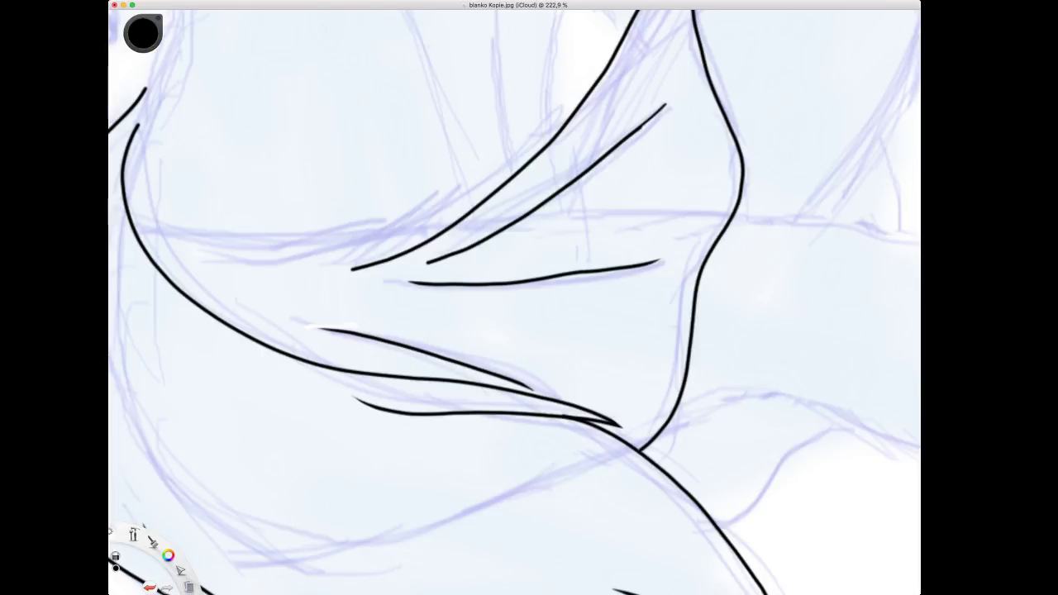
pyautogui.moveTo(662, 110); pyautogui.dragTo(634, 138)
# Ink the skirt's curved front waistline from the hip beside the tail to the diagonal upper edge.
pyautogui.press('space')
pyautogui.moveTo(362, 200); pyautogui.dragTo(567, 353)
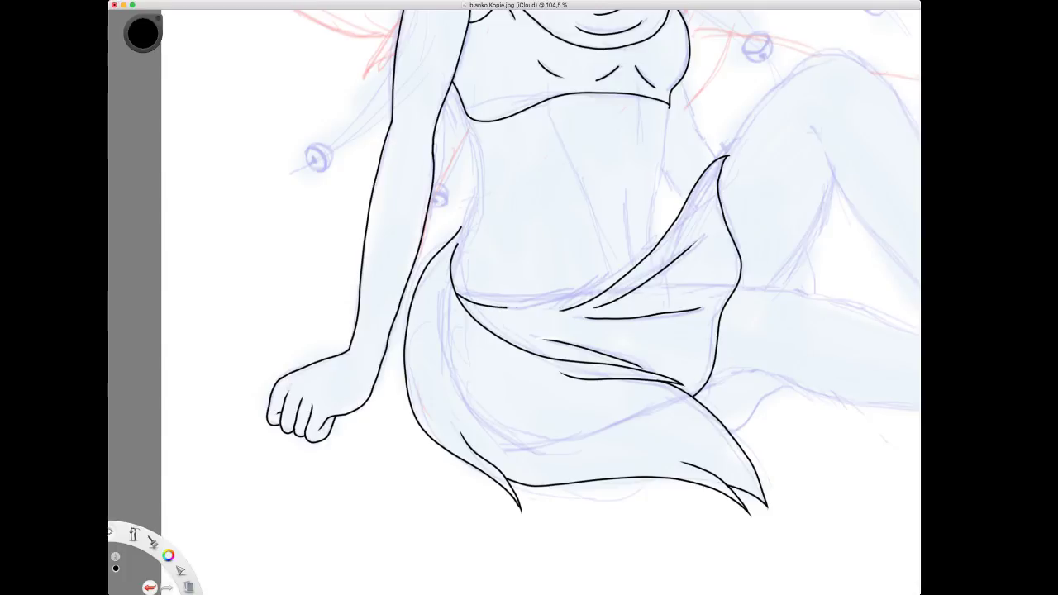
pyautogui.moveTo(572, 298); pyautogui.dragTo(593, 297)
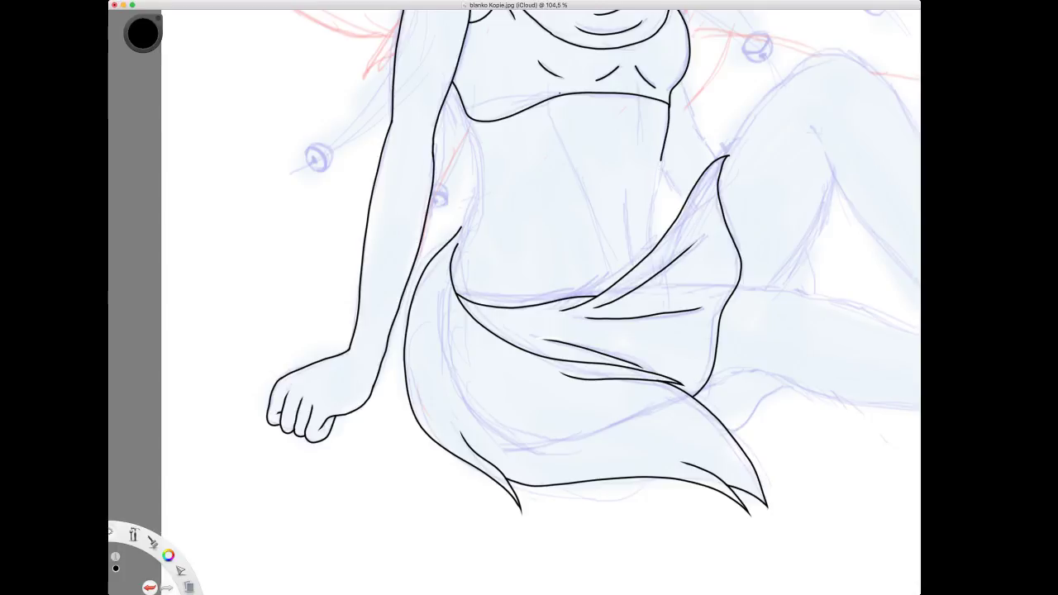
# Ink both sides of the bare waist from the top's hem down to the skirt, plus a short slanted belly line.
pyautogui.hotkey('ctrl', 'z')
pyautogui.moveTo(668, 106); pyautogui.dragTo(664, 138)
pyautogui.moveTo(649, 242); pyautogui.dragTo(650, 253)
pyautogui.moveTo(536, 224); pyautogui.dragTo(559, 284)
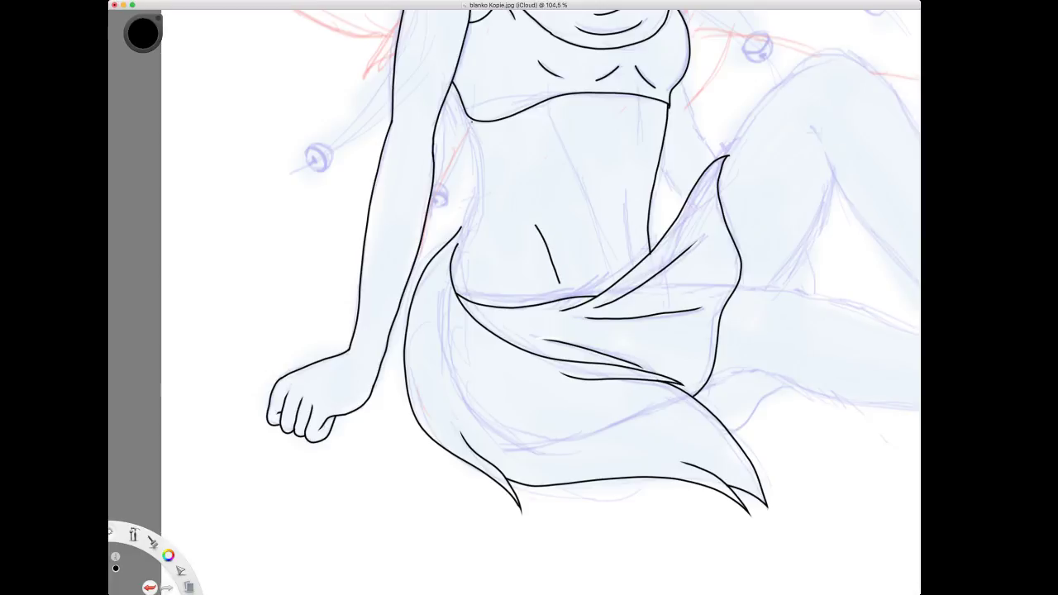
pyautogui.moveTo(468, 118)
pyautogui.mouseDown()
pyautogui.moveTo(482, 202)
pyautogui.moveTo(471, 236)
pyautogui.mouseUp()
# Ink a short crease beside the far waist contour at the skirt's edge and taper its tip with the eraser.
pyautogui.press('space')
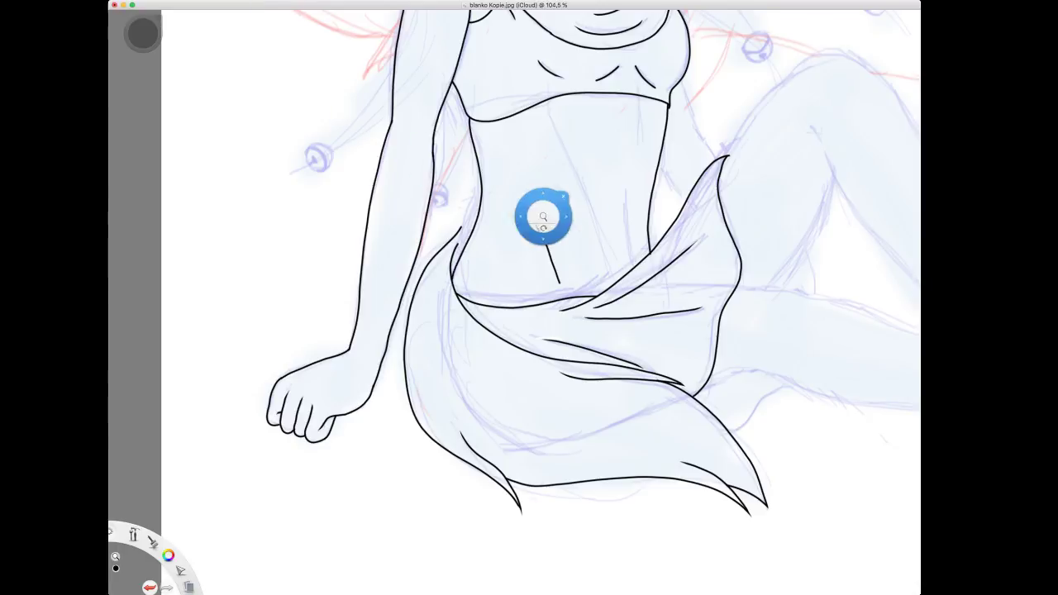
pyautogui.moveTo(582, 227); pyautogui.dragTo(508, 314)
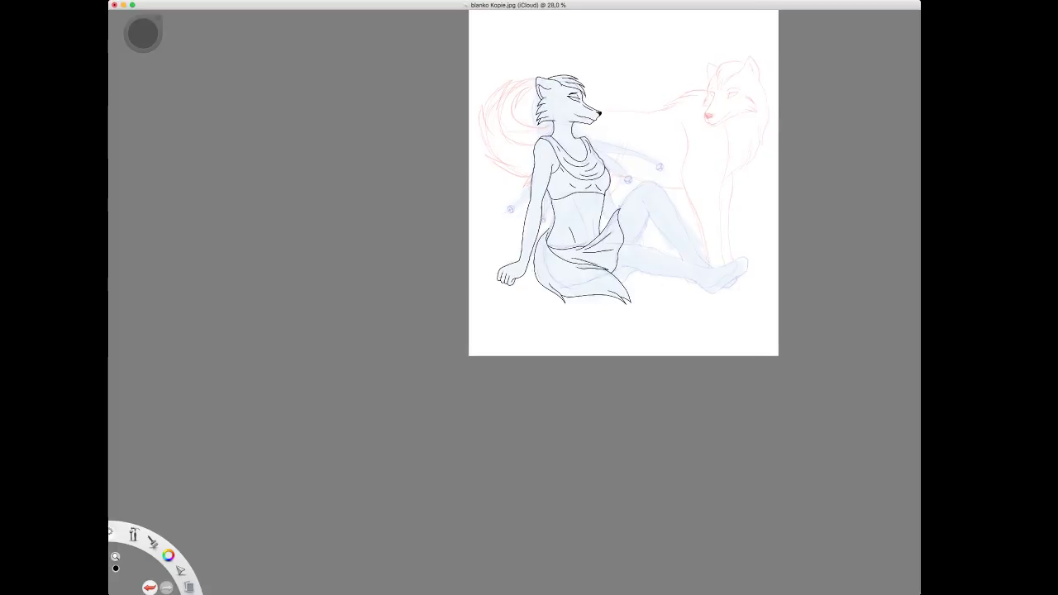
pyautogui.scroll(10, 592, 232)
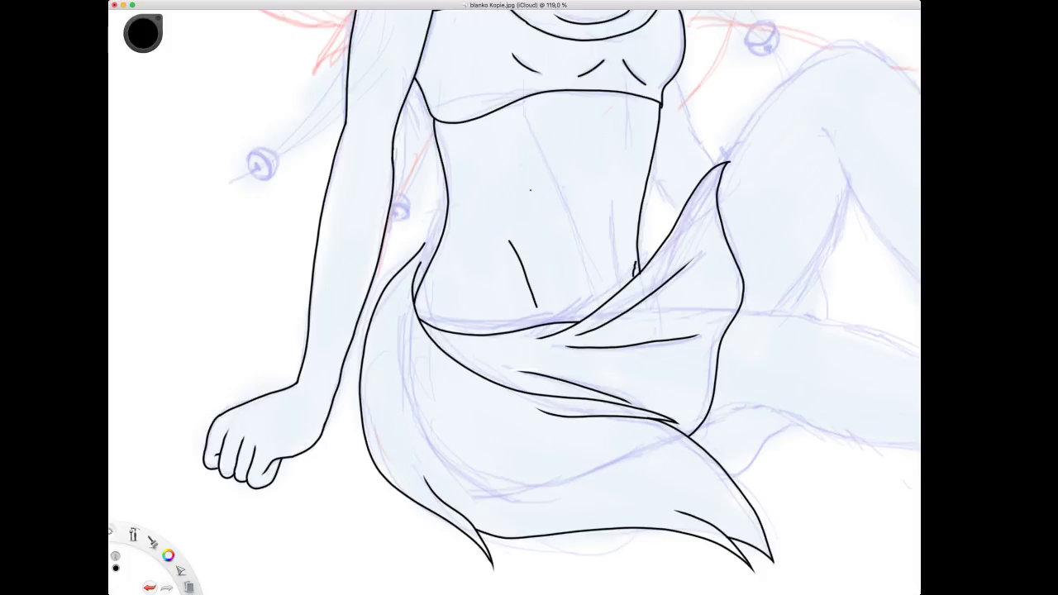
pyautogui.press('super+z')
pyautogui.press('super+shift+z')
pyautogui.press('space')
pyautogui.moveTo(682, 286); pyautogui.dragTo(724, 240)
pyautogui.moveTo(555, 245); pyautogui.dragTo(654, 230)
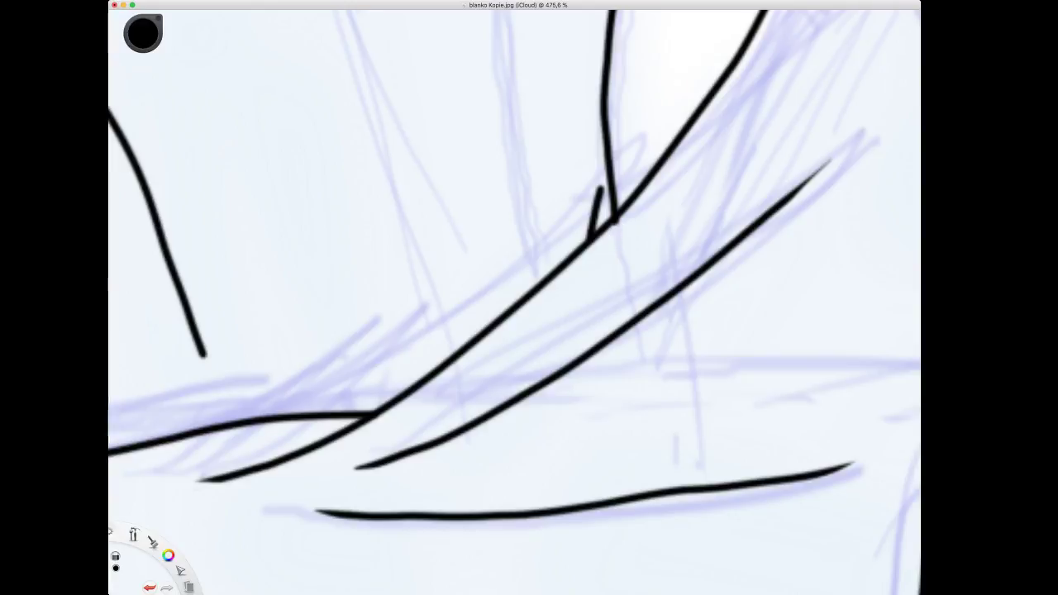
pyautogui.moveTo(602, 185); pyautogui.dragTo(604, 184)
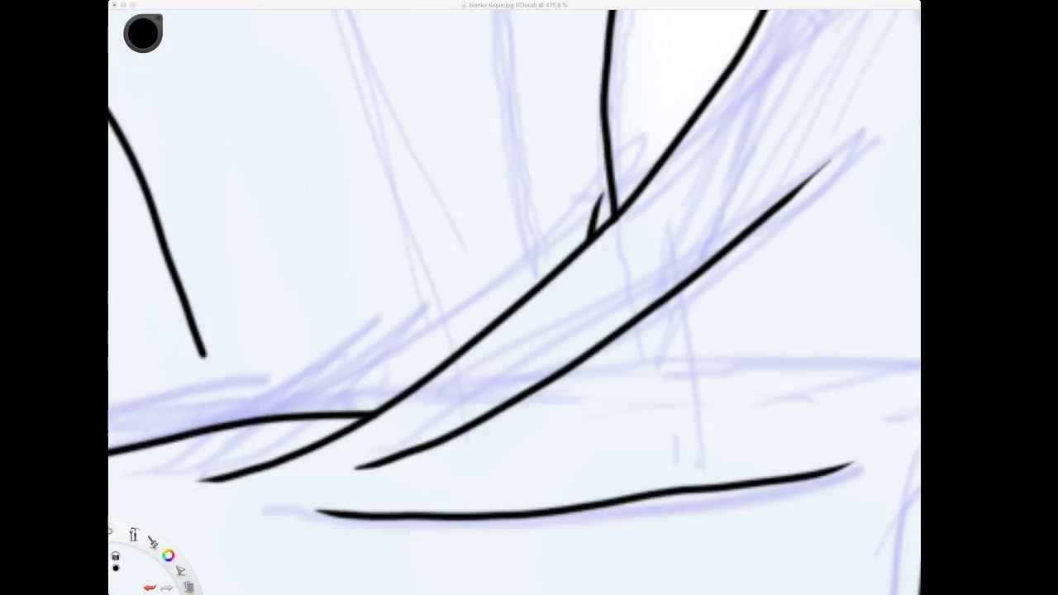
# Sketch a fuller thumb in blue on the supporting hand, with an inner crease and a rounded outer contour.
pyautogui.press('space')
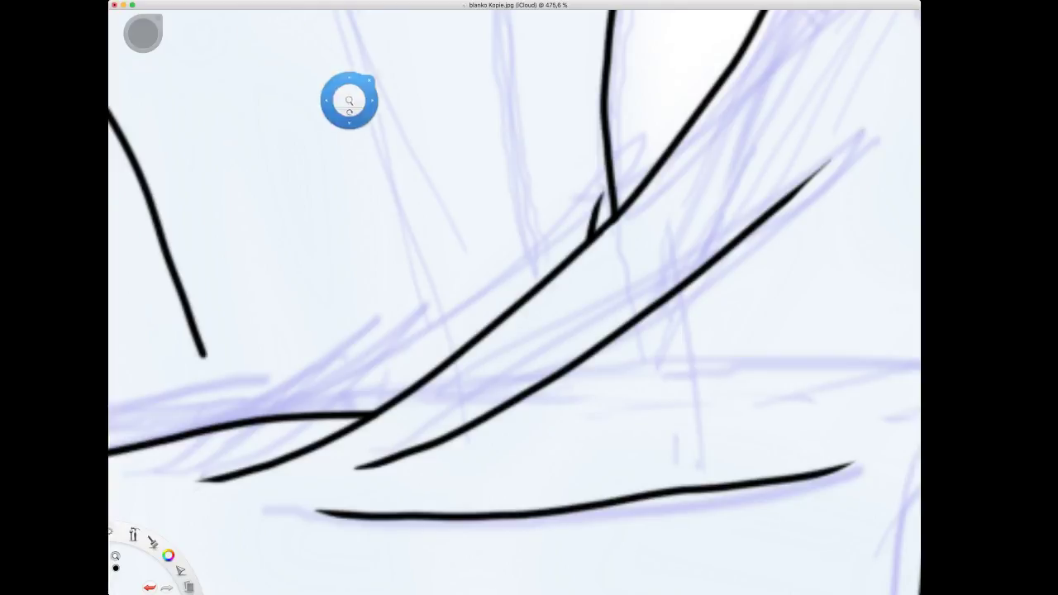
pyautogui.moveTo(427, 154); pyautogui.dragTo(388, 181)
pyautogui.scroll(-10, 505, 350)
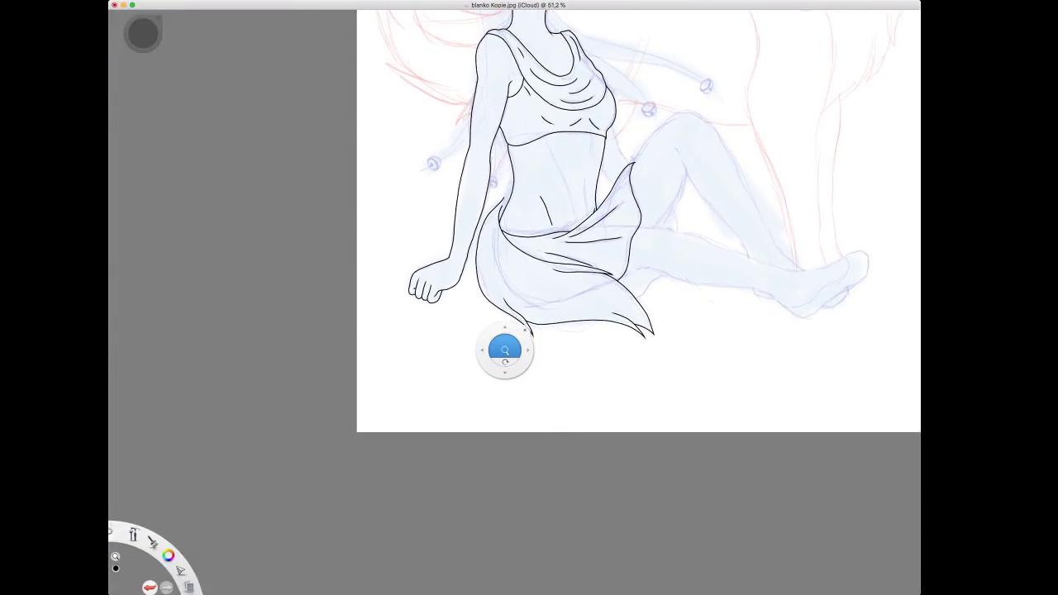
pyautogui.moveTo(505, 351); pyautogui.dragTo(447, 165)
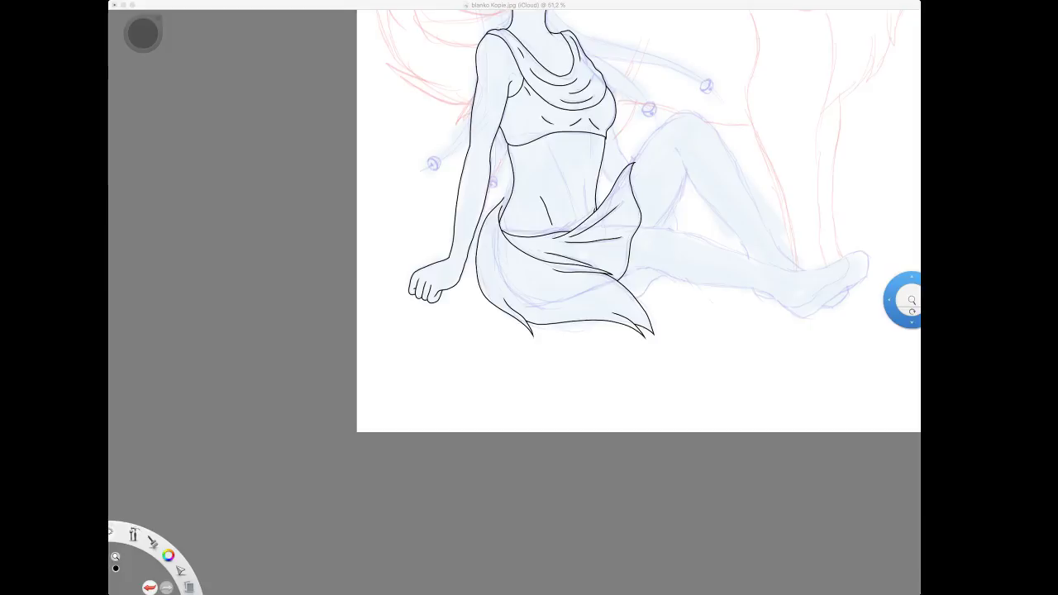
pyautogui.click(232, 270)
pyautogui.moveTo(412, 305)
pyautogui.mouseDown()
pyautogui.moveTo(404, 210)
pyautogui.moveTo(441, 295)
pyautogui.mouseUp()
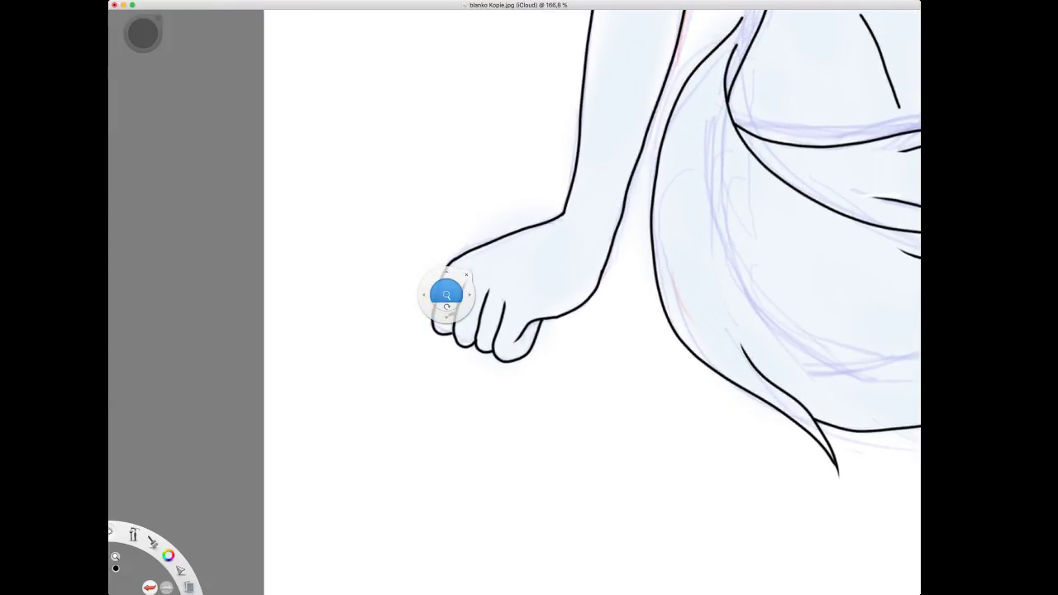
pyautogui.click(467, 275)
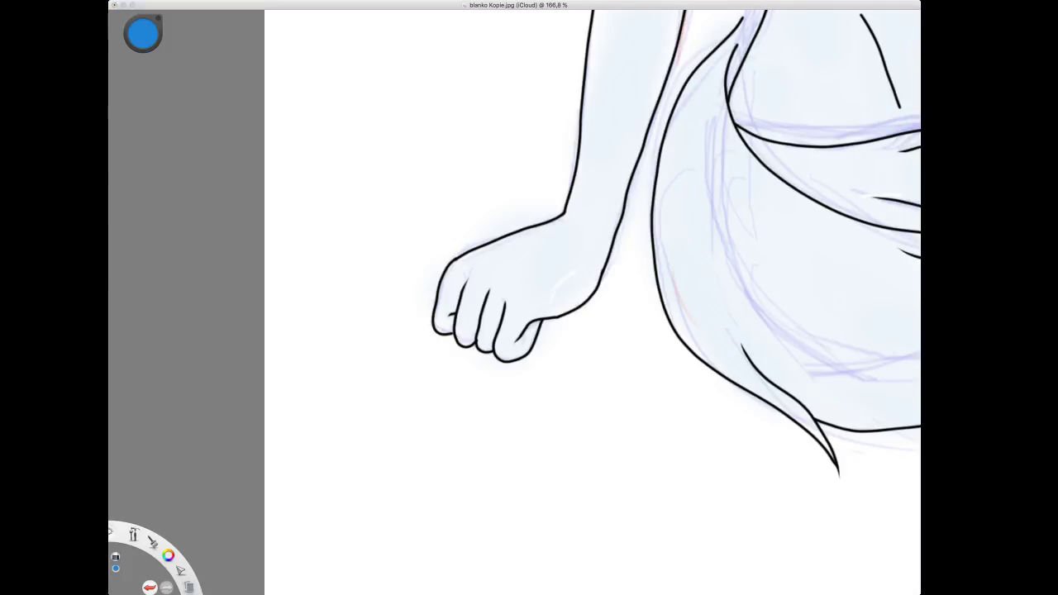
pyautogui.moveTo(578, 270)
pyautogui.mouseDown()
pyautogui.moveTo(553, 309)
pyautogui.moveTo(601, 311)
pyautogui.moveTo(561, 342)
pyautogui.moveTo(523, 343)
pyautogui.mouseUp()
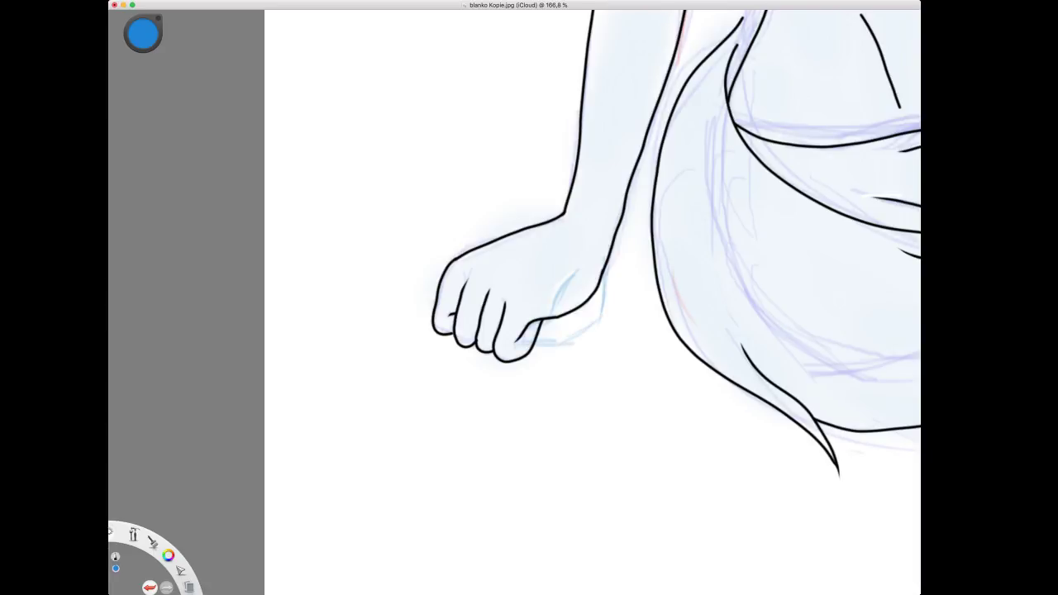
pyautogui.moveTo(595, 324); pyautogui.dragTo(583, 337)
pyautogui.moveTo(577, 270); pyautogui.dragTo(556, 315)
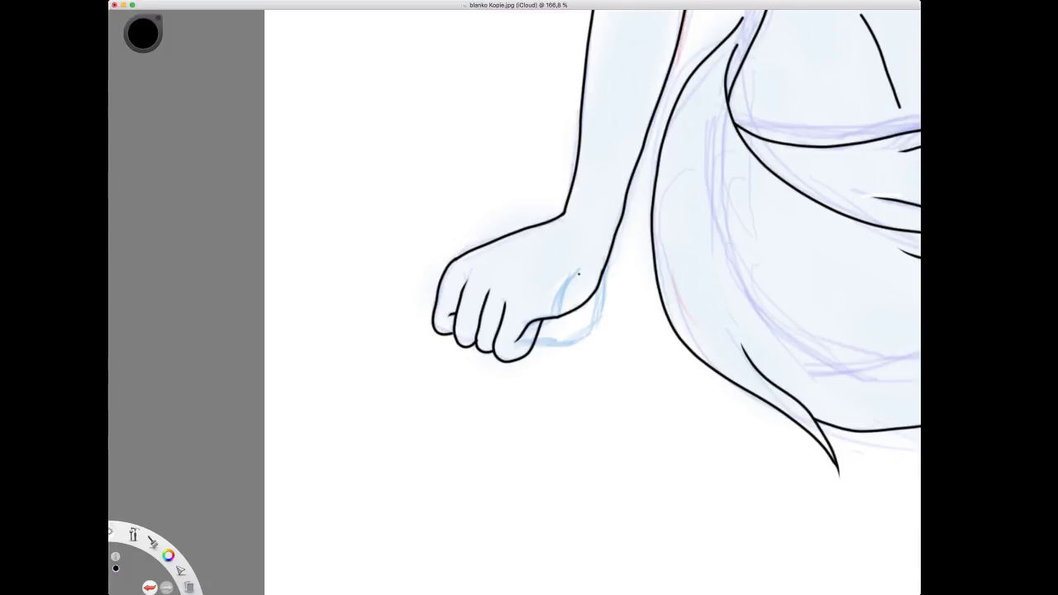
# Try to ink the thumb's inner crease and rounded outer contour in black over the blue guide.
pyautogui.moveTo(580, 272); pyautogui.dragTo(562, 309)
pyautogui.press('super+z')
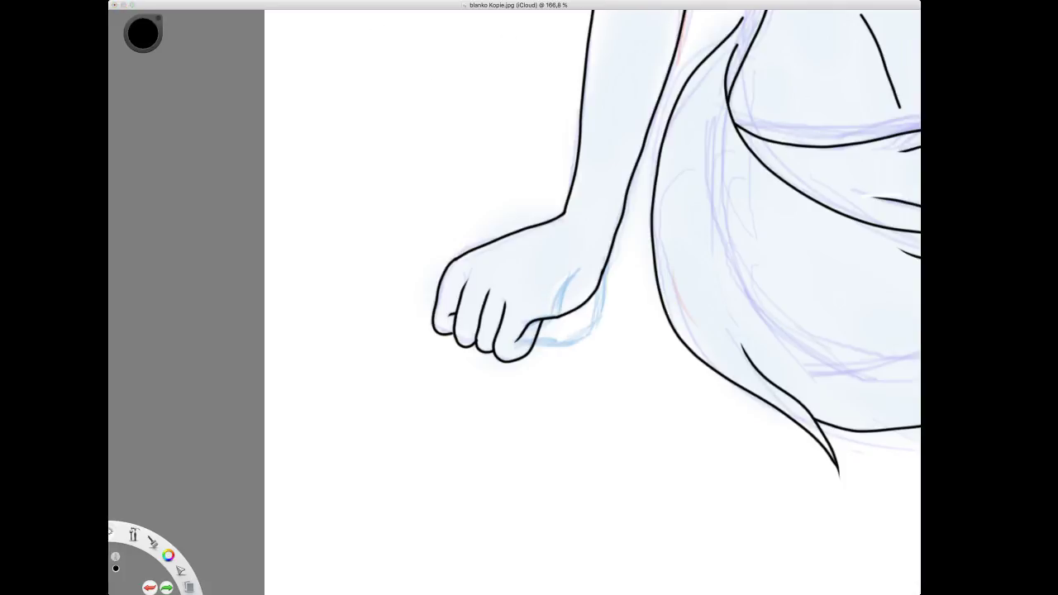
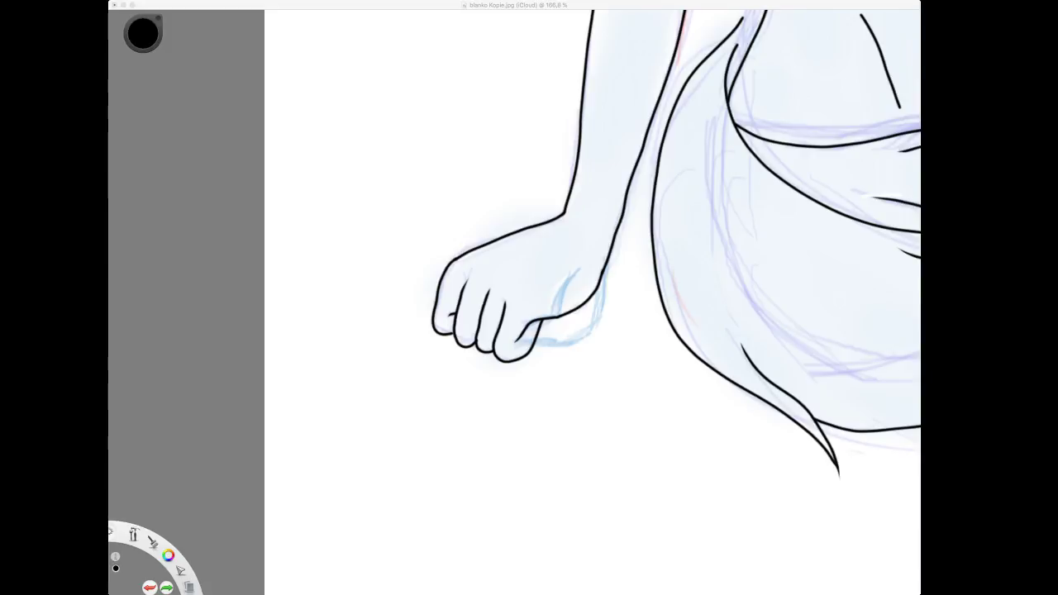
pyautogui.click(248, 212)
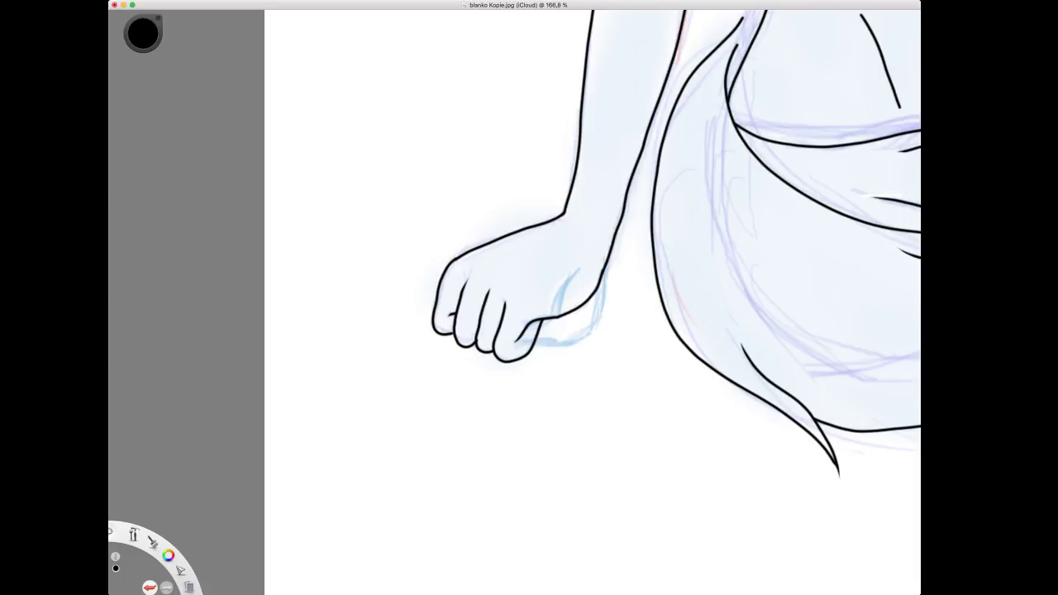
pyautogui.moveTo(579, 277)
pyautogui.mouseDown()
pyautogui.moveTo(562, 311)
pyautogui.moveTo(539, 323)
pyautogui.mouseUp()
pyautogui.moveTo(561, 342); pyautogui.dragTo(577, 344)
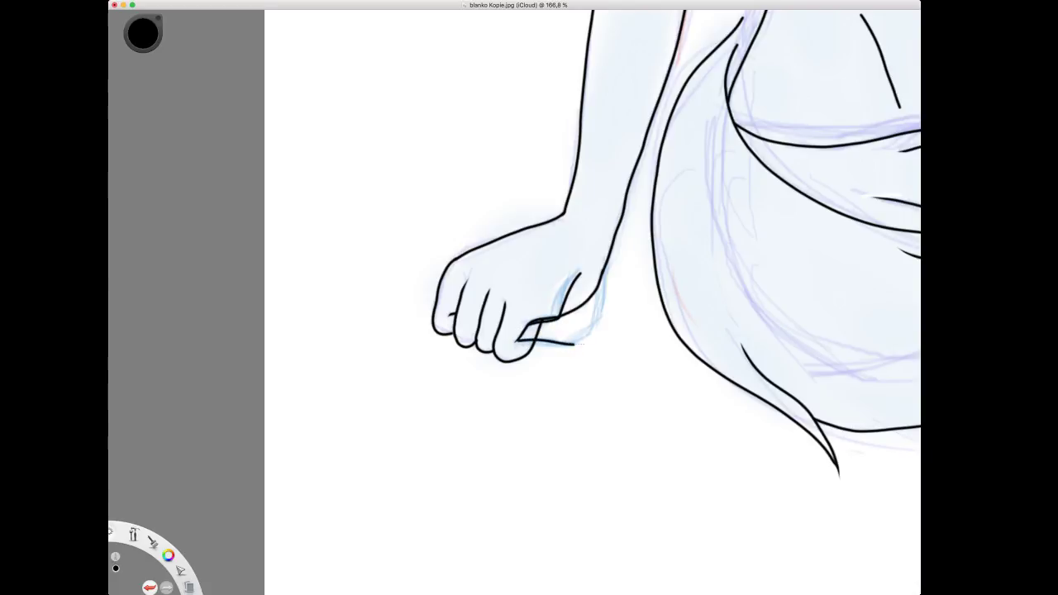
pyautogui.press('super+z')
pyautogui.moveTo(594, 324)
pyautogui.mouseDown()
pyautogui.moveTo(607, 253)
pyautogui.moveTo(517, 343)
pyautogui.mouseUp()
# Try to erase the old palm edge and finger line crossing the thumb and shorten its inner crease.
pyautogui.press('space')
pyautogui.moveTo(620, 448); pyautogui.dragTo(512, 425)
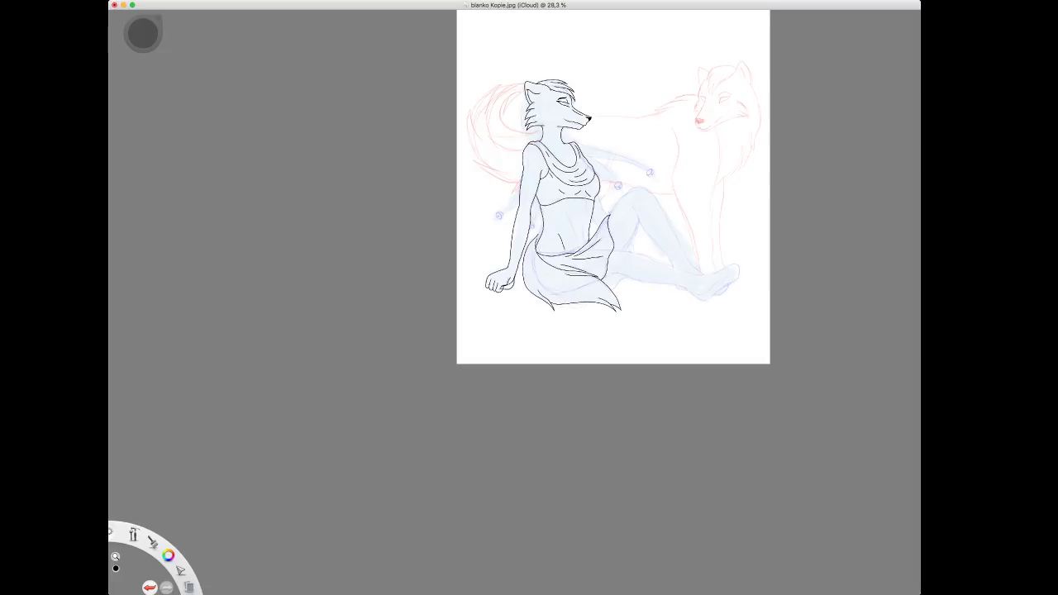
pyautogui.press('space')
pyautogui.moveTo(477, 323); pyautogui.dragTo(489, 347)
pyautogui.moveTo(600, 266); pyautogui.dragTo(626, 241)
pyautogui.scroll(3, 515, 243)
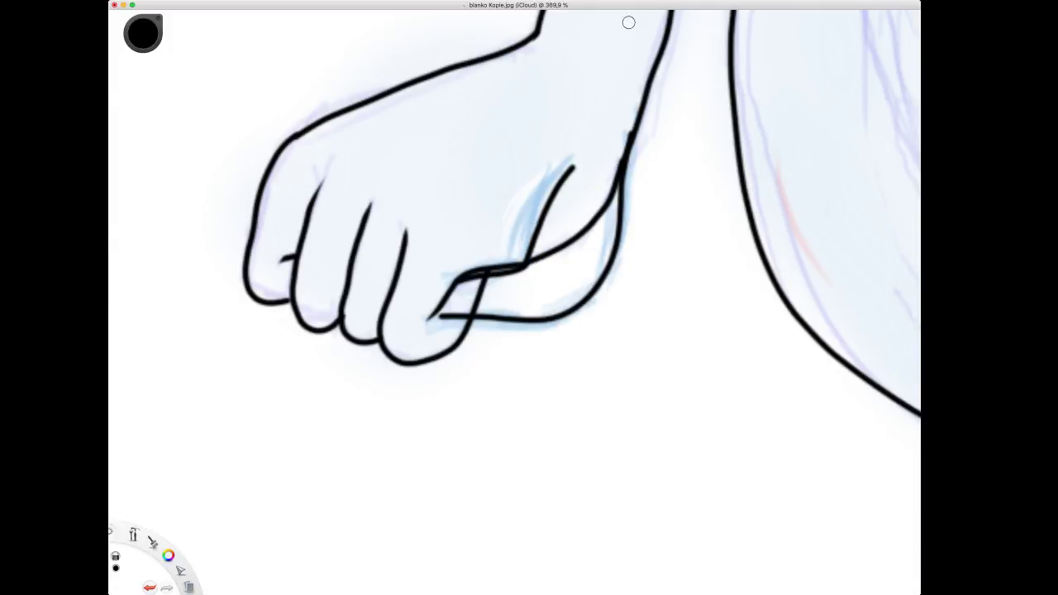
pyautogui.moveTo(628, 131)
pyautogui.mouseDown()
pyautogui.moveTo(608, 207)
pyautogui.moveTo(577, 241)
pyautogui.moveTo(533, 256)
pyautogui.moveTo(570, 240)
pyautogui.mouseUp()
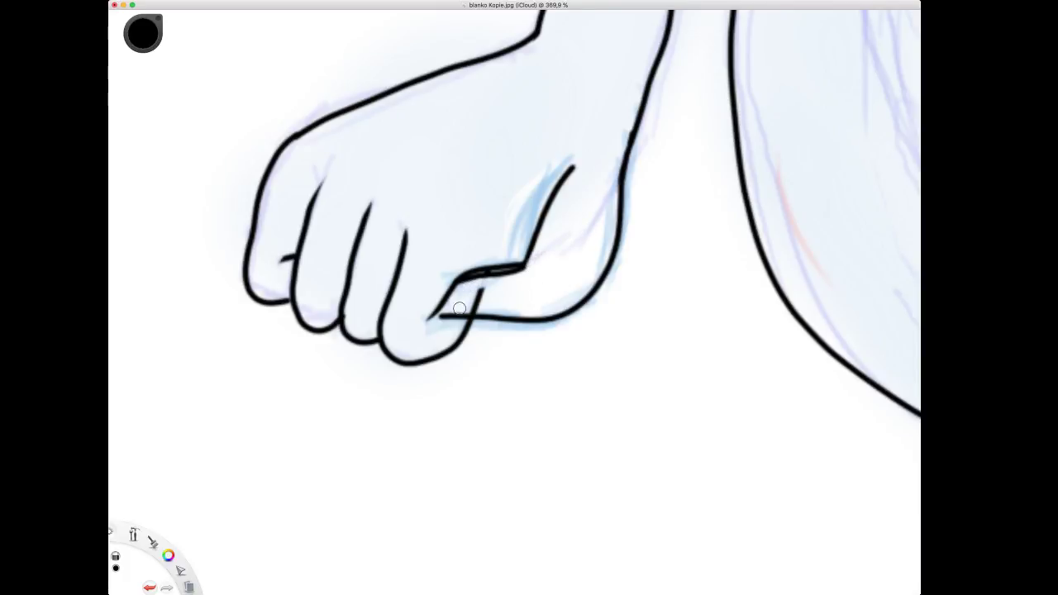
pyautogui.moveTo(468, 307); pyautogui.dragTo(477, 307)
pyautogui.moveTo(539, 219); pyautogui.dragTo(573, 168)
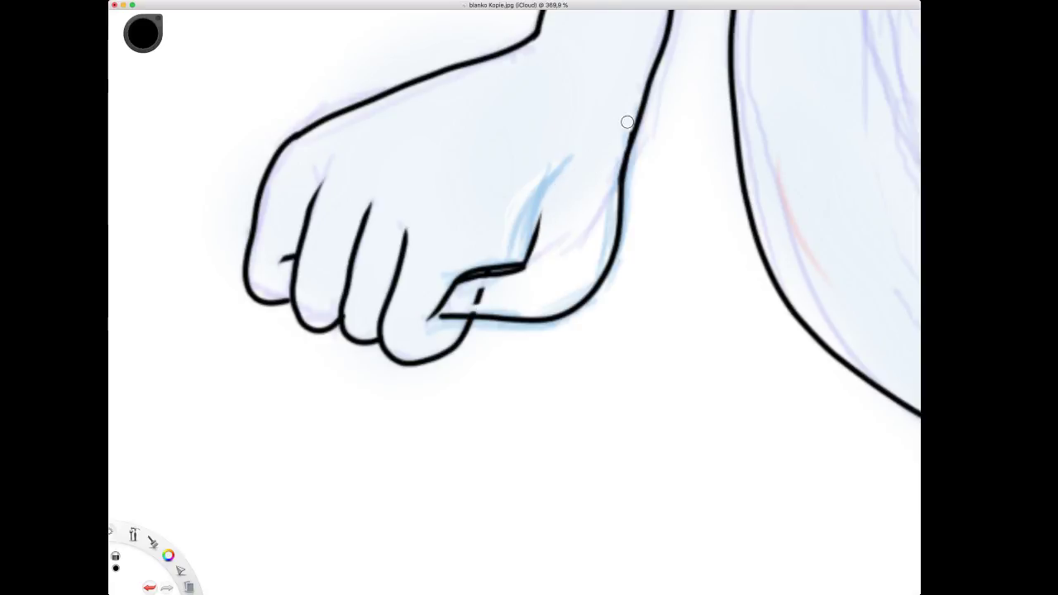
pyautogui.moveTo(464, 308); pyautogui.dragTo(476, 308)
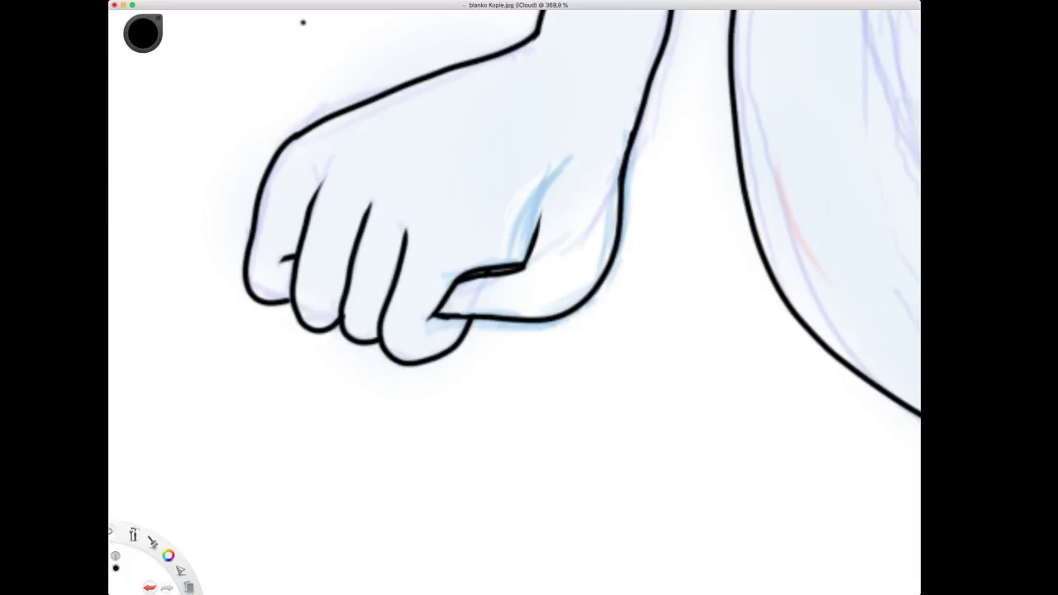
# Undo the thumb's inking and erasing back to the blue guide sketch.
pyautogui.press('space')
pyautogui.moveTo(553, 226); pyautogui.dragTo(568, 287)
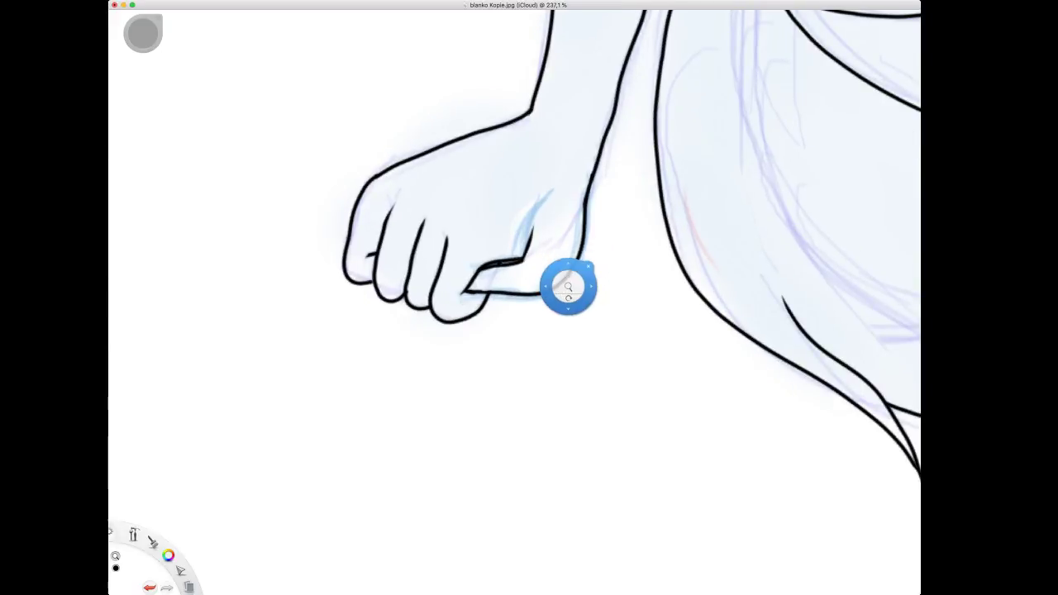
pyautogui.press('super+z')
pyautogui.press('super+z')
pyautogui.press('super+z')
pyautogui.press('super+z')
pyautogui.press('super+z')
pyautogui.press('super+z')
pyautogui.press('super+z')
pyautogui.press('super+z')
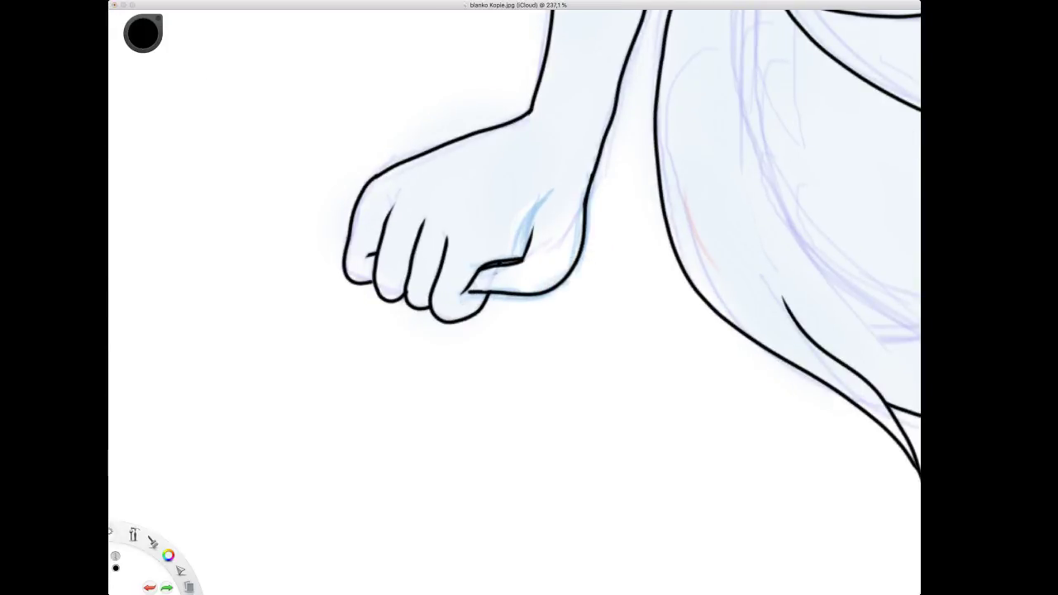
pyautogui.press('super+z')
pyautogui.press('super+z')
pyautogui.press('super+z')
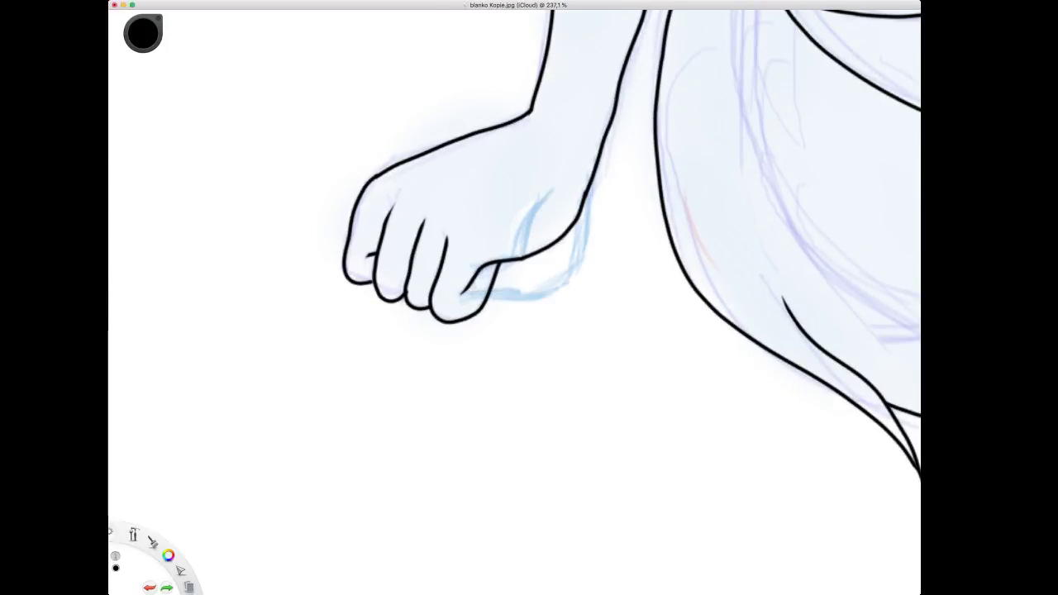
# Sketch a slimmer thumb in soft black strokes over the blue guide, covering its inner crease, outer side and underside.
pyautogui.click(430, 73)
pyautogui.moveTo(554, 189); pyautogui.dragTo(514, 260)
pyautogui.moveTo(583, 210); pyautogui.dragTo(563, 264)
pyautogui.moveTo(583, 204)
pyautogui.mouseDown()
pyautogui.moveTo(569, 251)
pyautogui.moveTo(534, 291)
pyautogui.mouseUp()
pyautogui.moveTo(575, 225); pyautogui.dragTo(538, 290)
pyautogui.moveTo(583, 189); pyautogui.dragTo(532, 295)
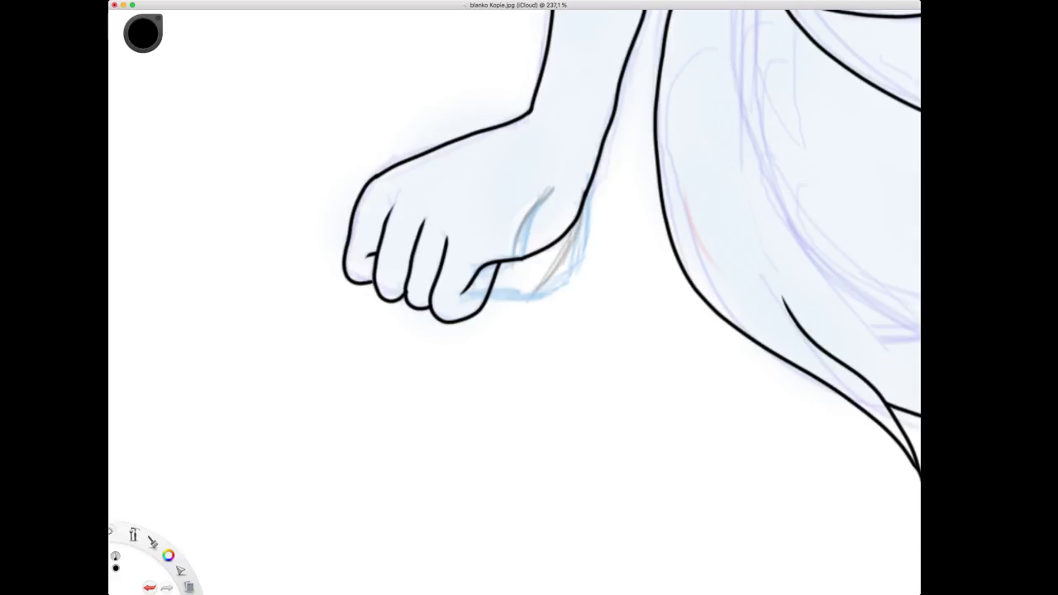
pyautogui.moveTo(544, 195)
pyautogui.mouseDown()
pyautogui.moveTo(512, 253)
pyautogui.moveTo(464, 294)
pyautogui.mouseUp()
pyautogui.moveTo(529, 292); pyautogui.dragTo(498, 299)
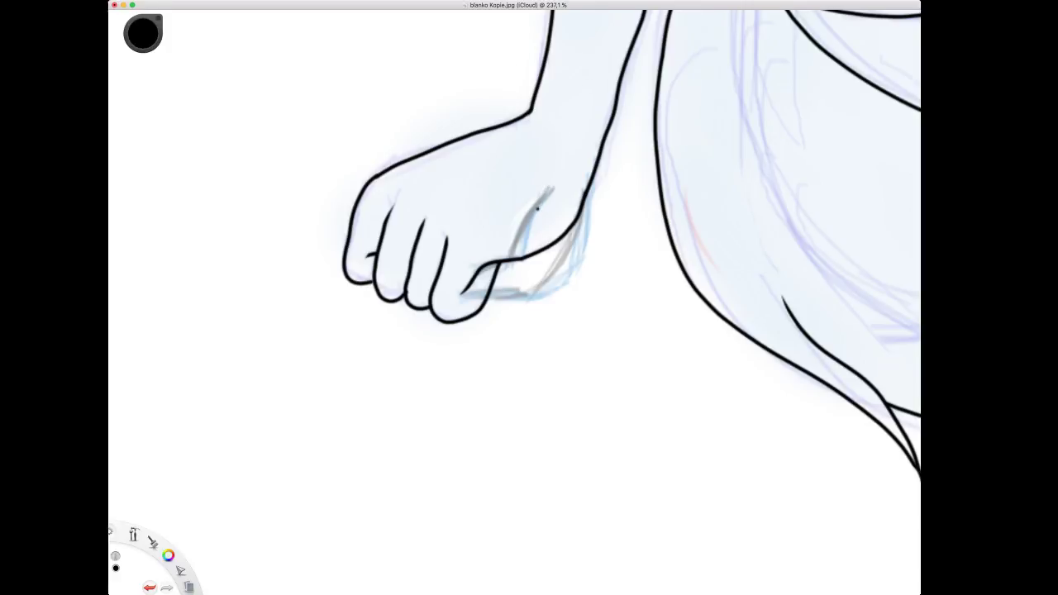
# Ink the slimmer thumb's crease and outer contour, and erase the old palm edge and finger line crossing it.
pyautogui.moveTo(549, 189)
pyautogui.mouseDown()
pyautogui.moveTo(505, 263)
pyautogui.moveTo(466, 291)
pyautogui.moveTo(542, 288)
pyautogui.moveTo(588, 185)
pyautogui.mouseUp()
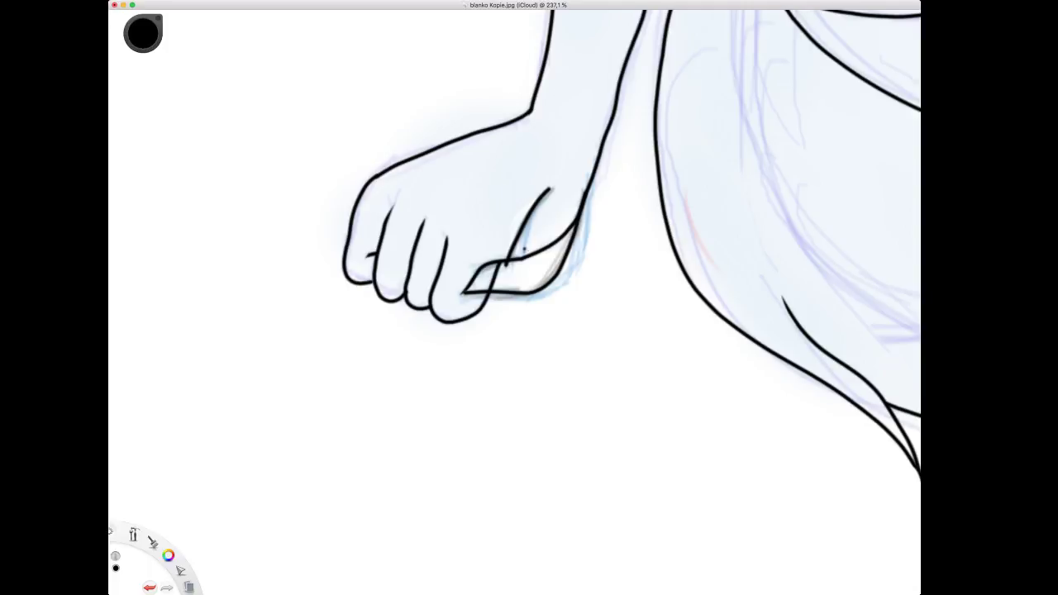
pyautogui.press('e')
pyautogui.moveTo(566, 238); pyautogui.dragTo(570, 222)
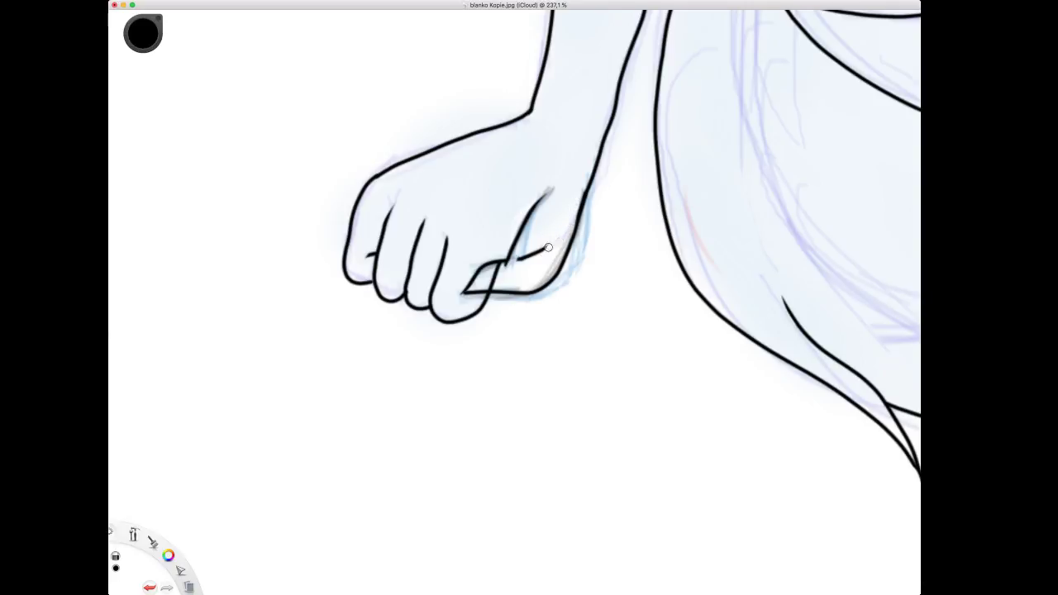
pyautogui.moveTo(548, 247)
pyautogui.mouseDown()
pyautogui.moveTo(512, 265)
pyautogui.moveTo(536, 255)
pyautogui.mouseUp()
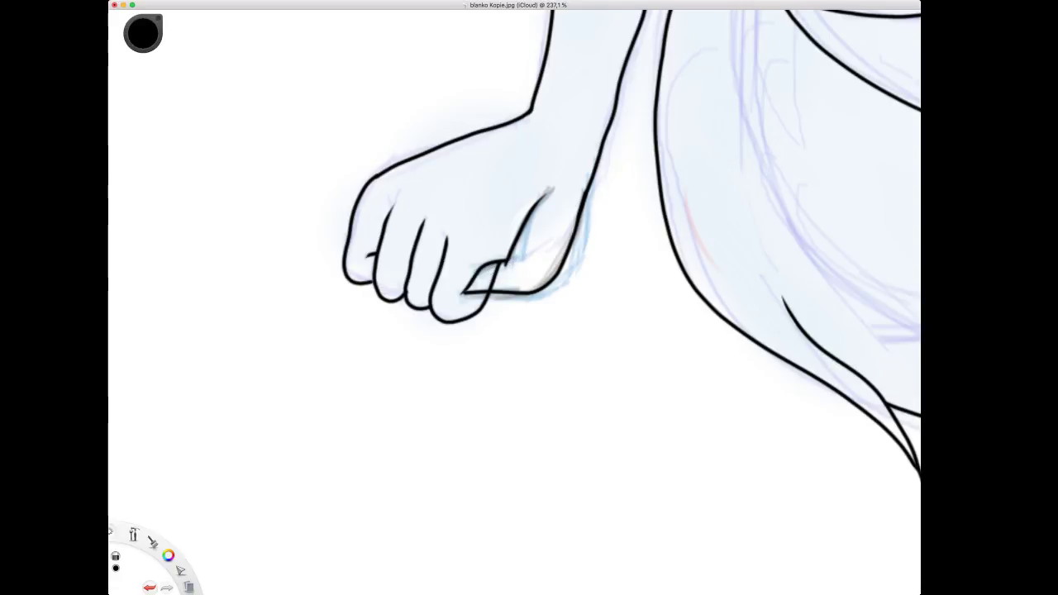
pyautogui.moveTo(508, 265); pyautogui.dragTo(488, 285)
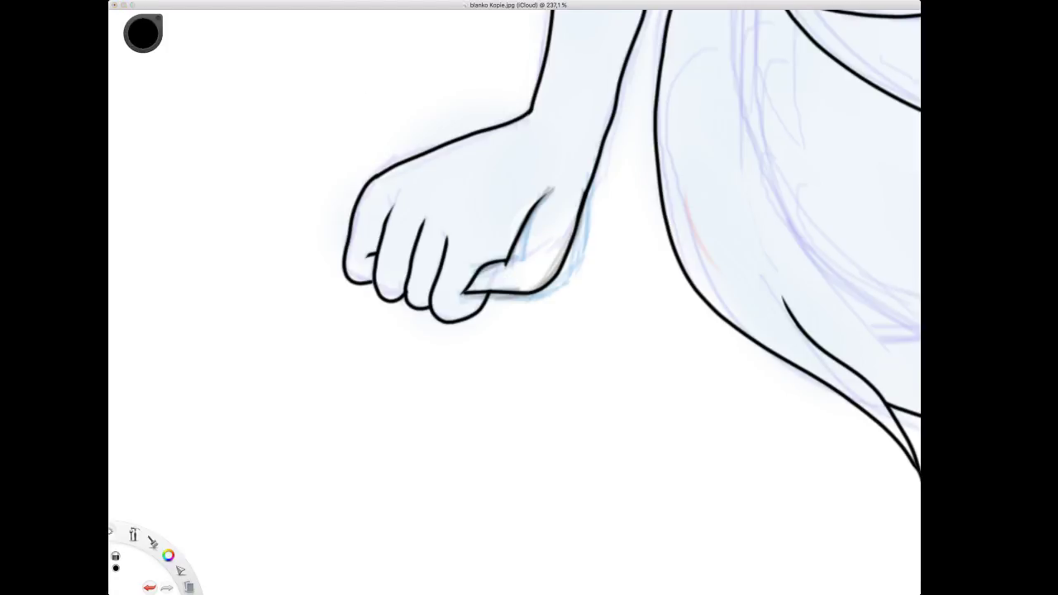
pyautogui.scroll(-10, 531, 224)
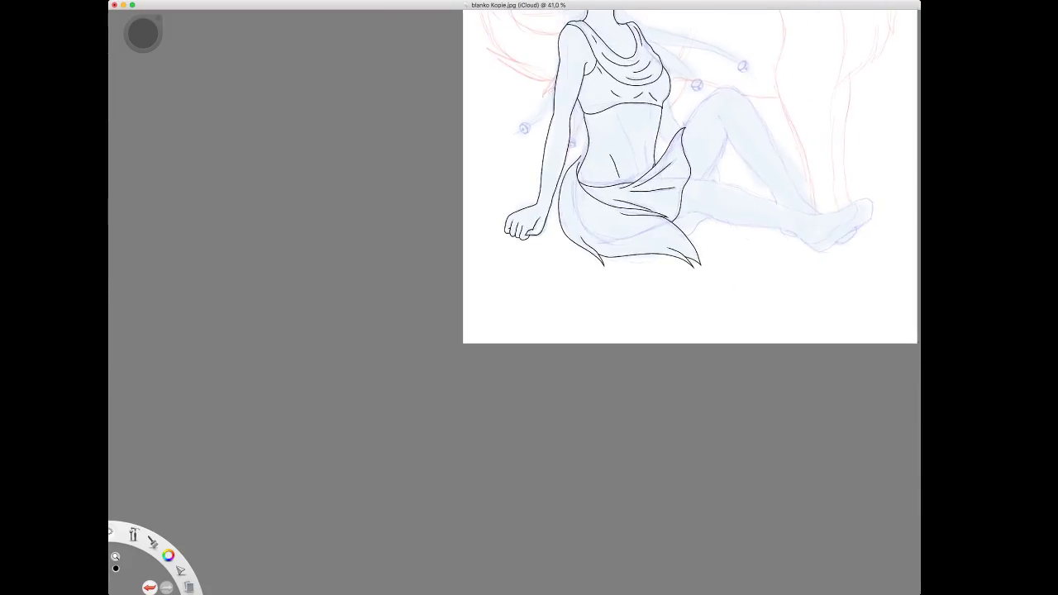
pyautogui.scroll(8, 496, 281)
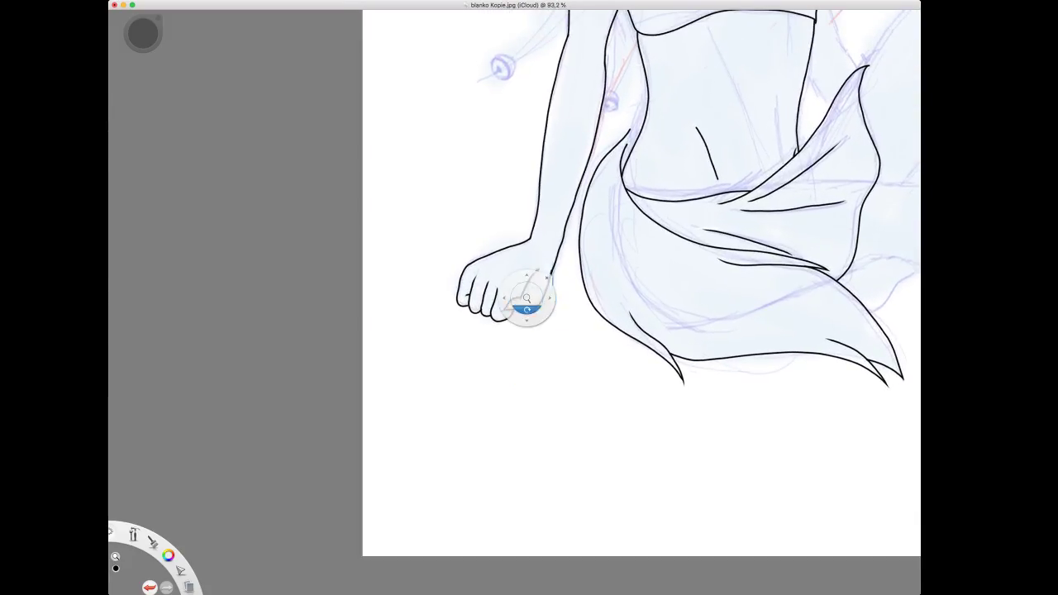
# Ink a short finger crease running up from the thumb's tip on the resting hand.
pyautogui.scroll(3, 537, 232)
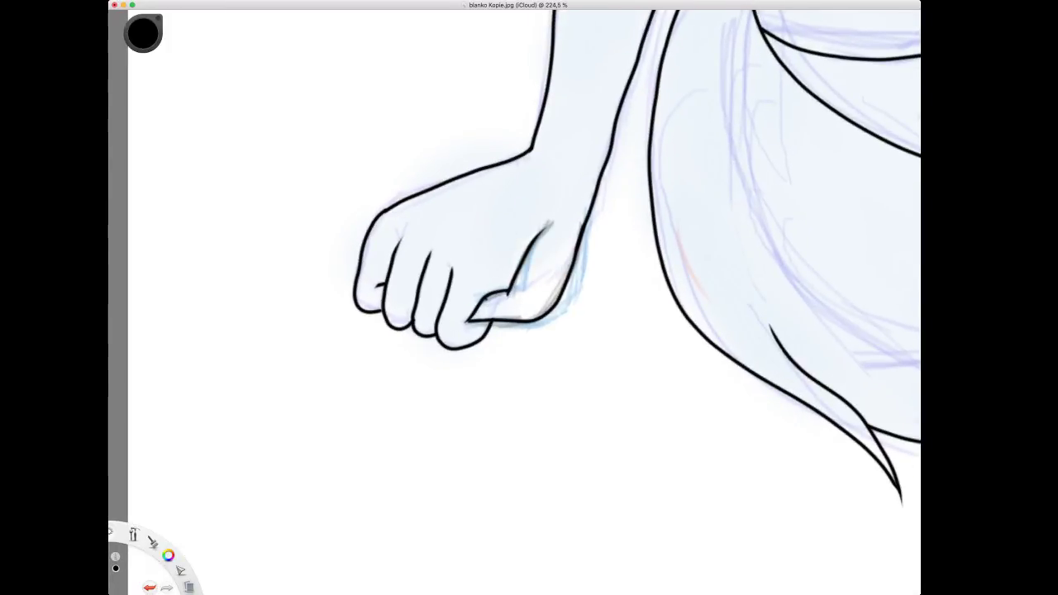
pyautogui.moveTo(482, 300); pyautogui.dragTo(496, 274)
pyautogui.press('space')
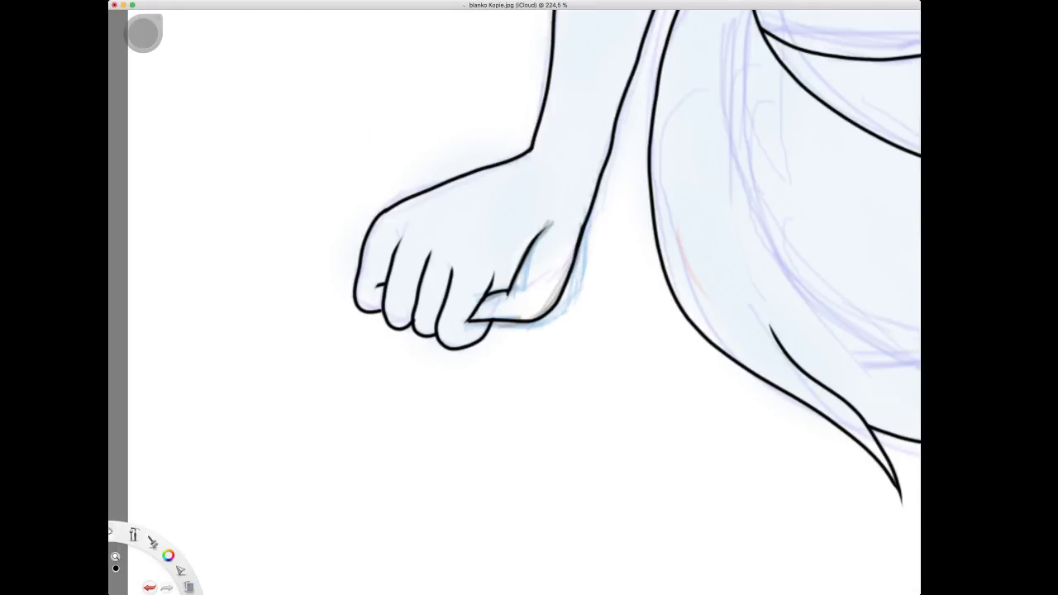
pyautogui.moveTo(595, 245); pyautogui.dragTo(507, 509)
pyautogui.moveTo(578, 281); pyautogui.dragTo(578, 327)
pyautogui.moveTo(577, 356); pyautogui.dragTo(567, 371)
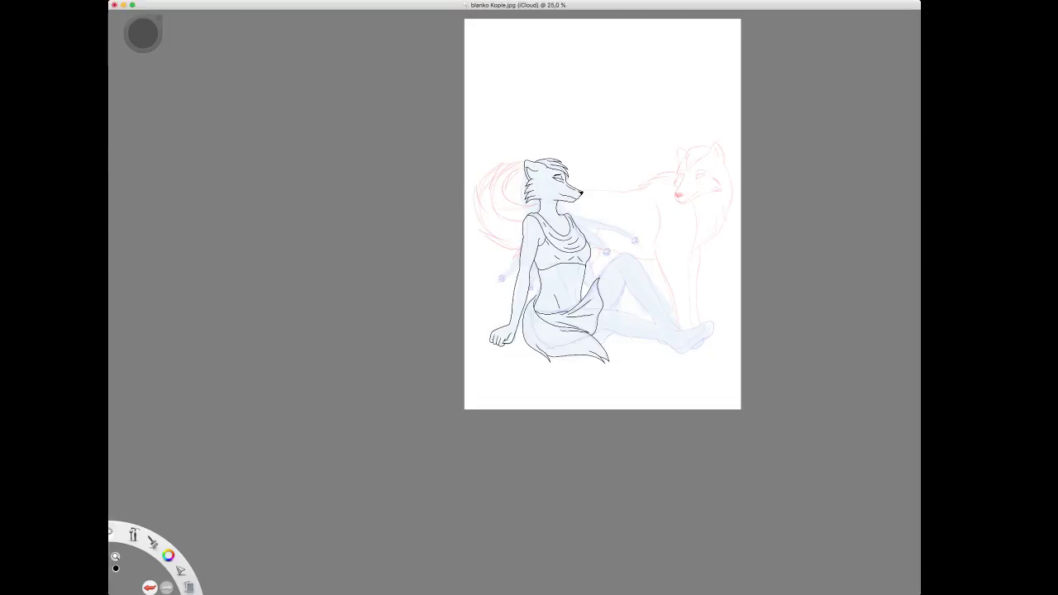
# Erase the stray line stub that rises beside the waist above the skirt's waistband.
pyautogui.moveTo(257, 225); pyautogui.dragTo(262, 234)
pyautogui.moveTo(607, 320); pyautogui.dragTo(628, 267)
pyautogui.press('Right')
pyautogui.press('Right')
pyautogui.press('Right')
pyautogui.press('Left')
pyautogui.moveTo(351, 329); pyautogui.dragTo(505, 289)
pyautogui.moveTo(488, 221)
pyautogui.mouseDown()
pyautogui.moveTo(538, 248)
pyautogui.moveTo(584, 248)
pyautogui.mouseUp()
pyautogui.moveTo(529, 286); pyautogui.dragTo(567, 267)
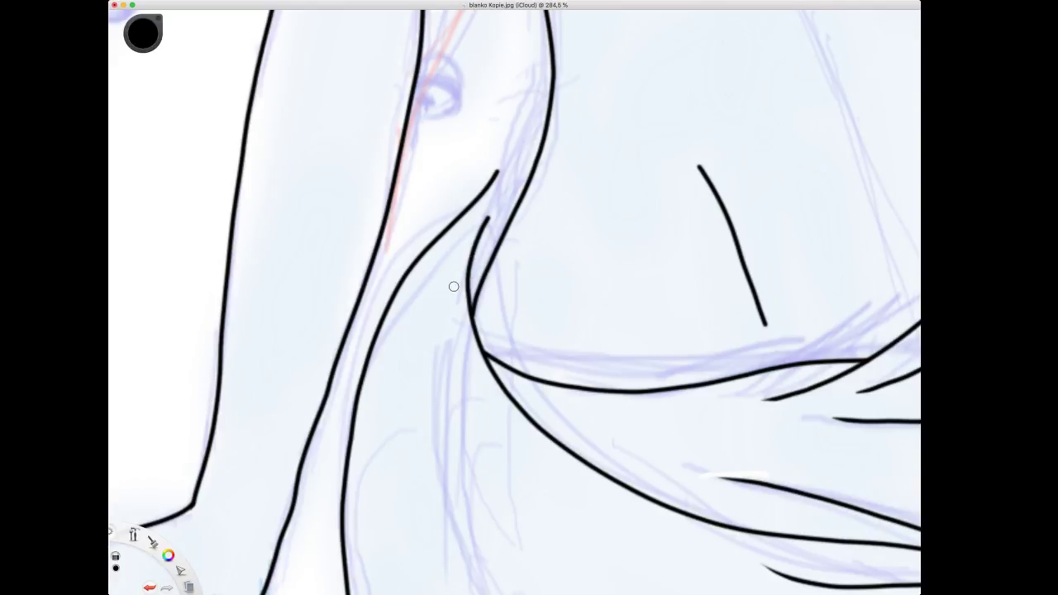
pyautogui.moveTo(473, 271)
pyautogui.mouseDown()
pyautogui.moveTo(470, 304)
pyautogui.moveTo(468, 283)
pyautogui.mouseUp()
pyautogui.moveTo(480, 241); pyautogui.dragTo(468, 285)
pyautogui.moveTo(488, 216); pyautogui.dragTo(477, 242)
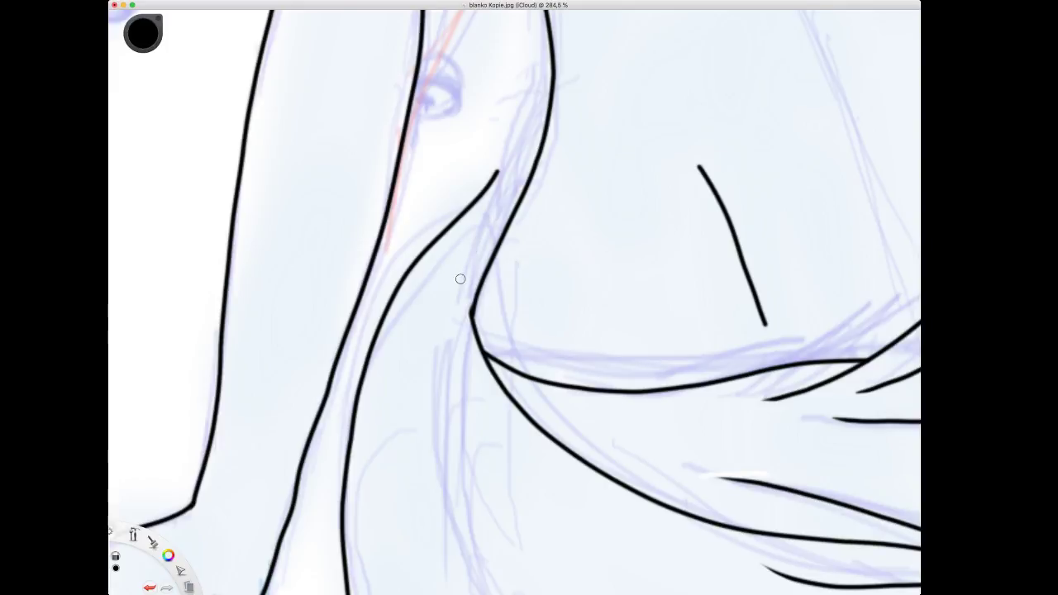
# Erase the upper end of the skirt's rear outline and re-ink it as a curve that meets the waist.
pyautogui.moveTo(415, 266); pyautogui.dragTo(494, 178)
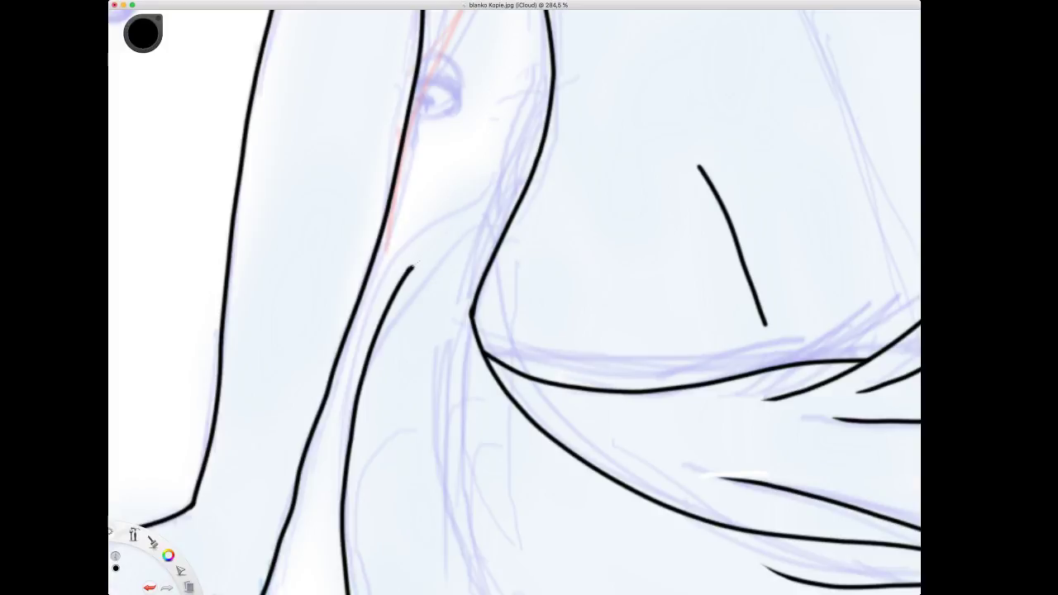
pyautogui.moveTo(427, 257); pyautogui.dragTo(486, 241)
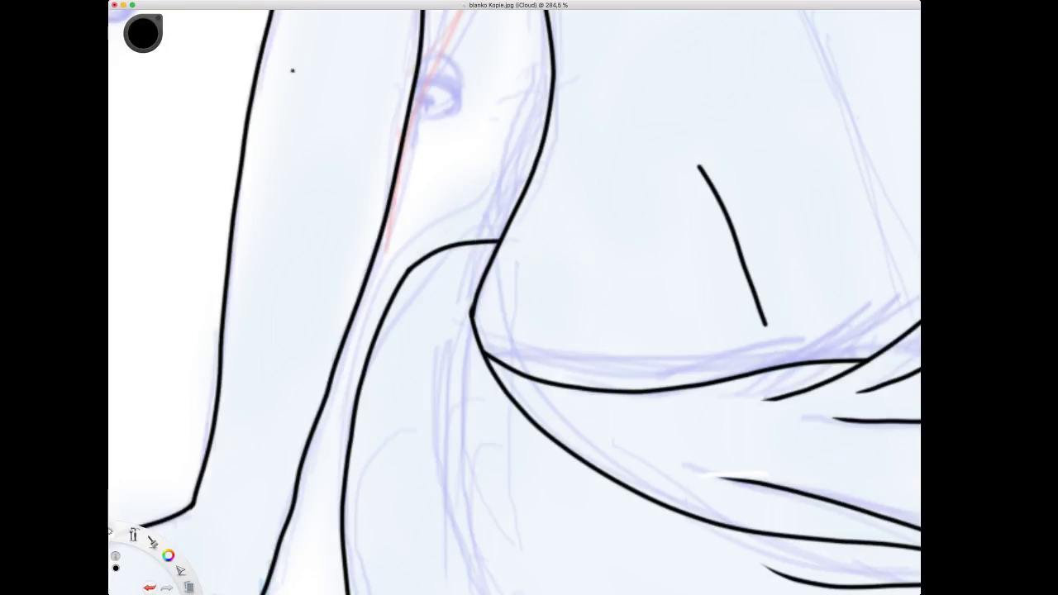
pyautogui.press('space')
pyautogui.moveTo(512, 217); pyautogui.dragTo(513, 407)
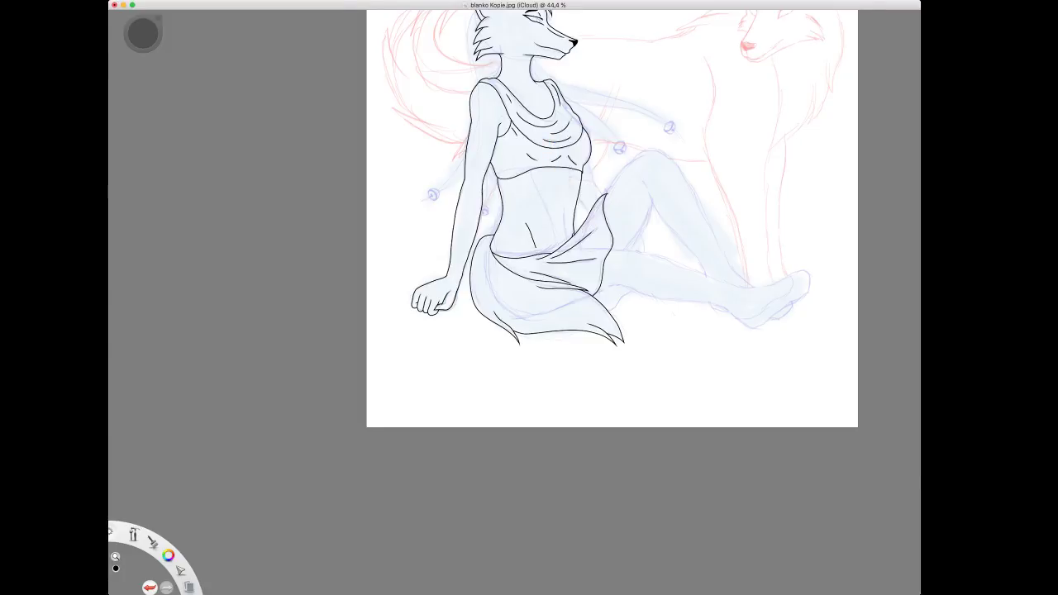
# Taper the ends of the short belly crease with the eraser, undoing the first attempt.
pyautogui.scroll(5, 570, 205)
pyautogui.moveTo(570, 206); pyautogui.dragTo(573, 171)
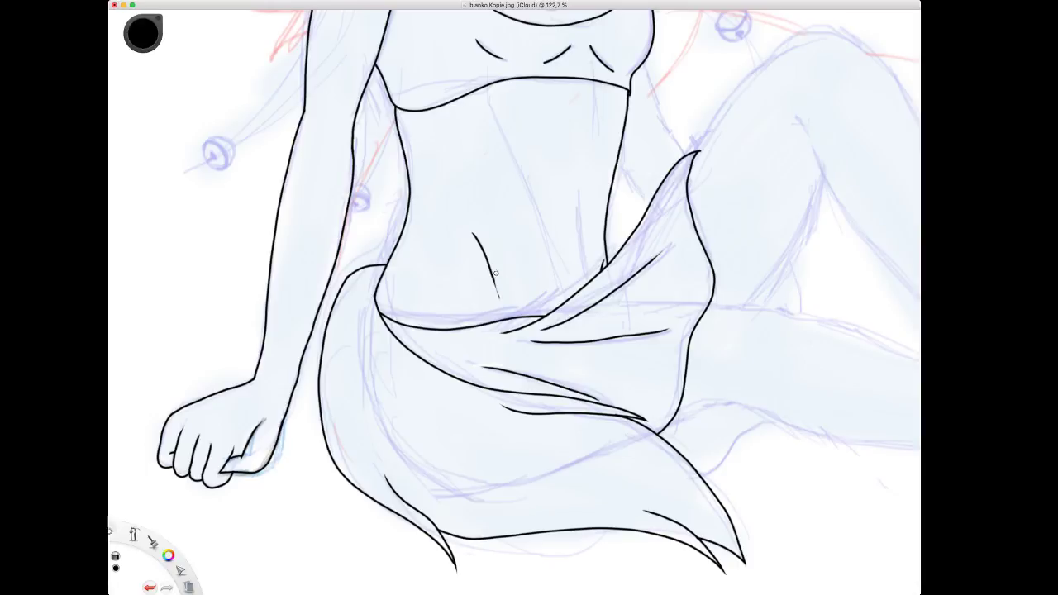
pyautogui.hotkey('ctrl', 'z')
pyautogui.press('space')
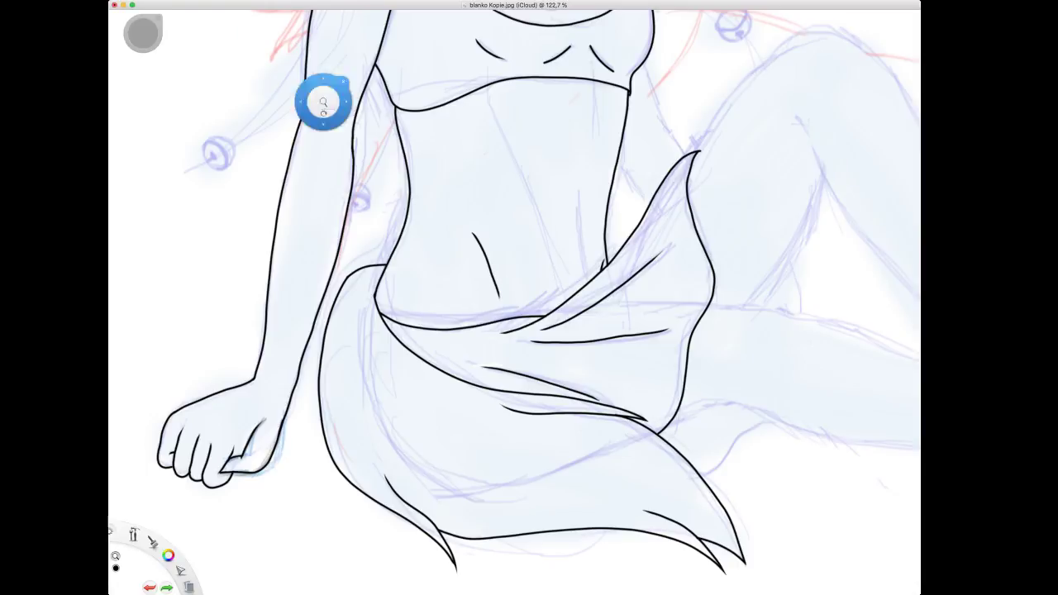
pyautogui.moveTo(482, 271); pyautogui.dragTo(480, 201)
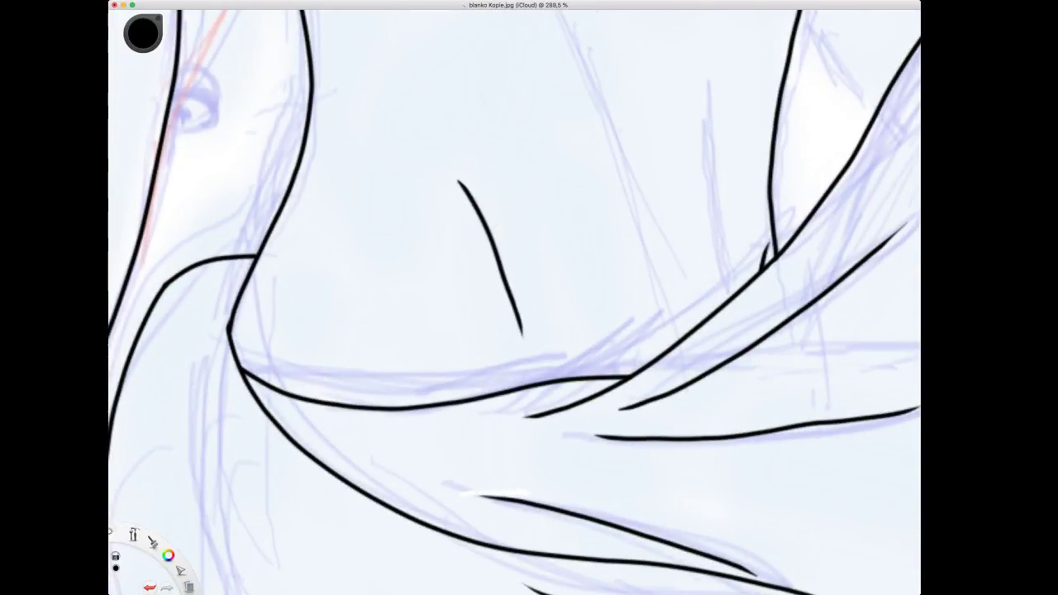
pyautogui.press('space')
pyautogui.moveTo(601, 243); pyautogui.dragTo(609, 347)
pyautogui.scroll(-6, 609, 348)
pyautogui.moveTo(611, 479); pyautogui.dragTo(546, 443)
pyautogui.moveTo(554, 371); pyautogui.dragTo(529, 371)
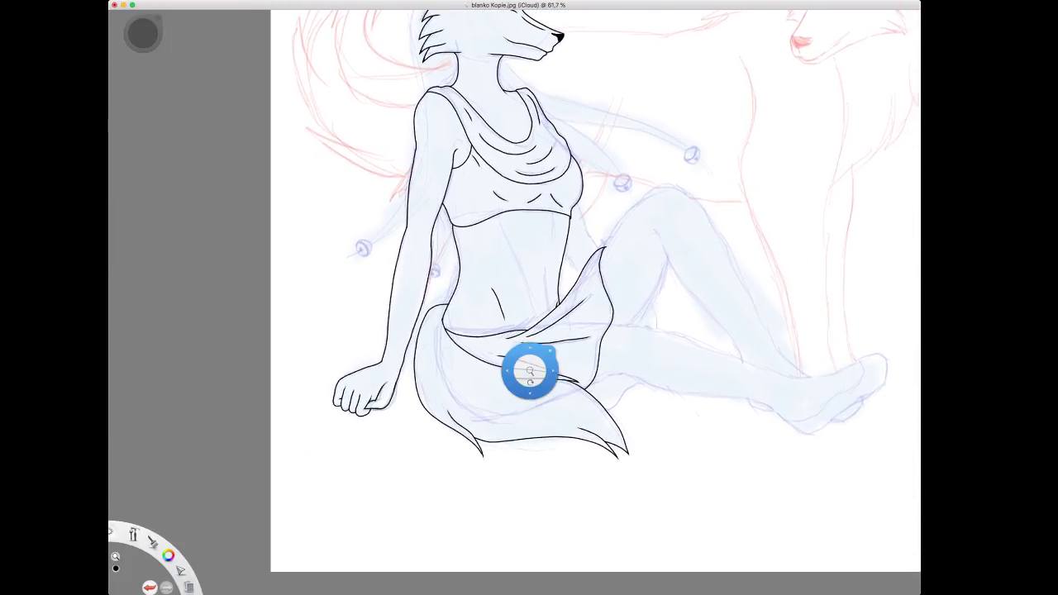
pyautogui.moveTo(649, 236); pyautogui.dragTo(557, 260)
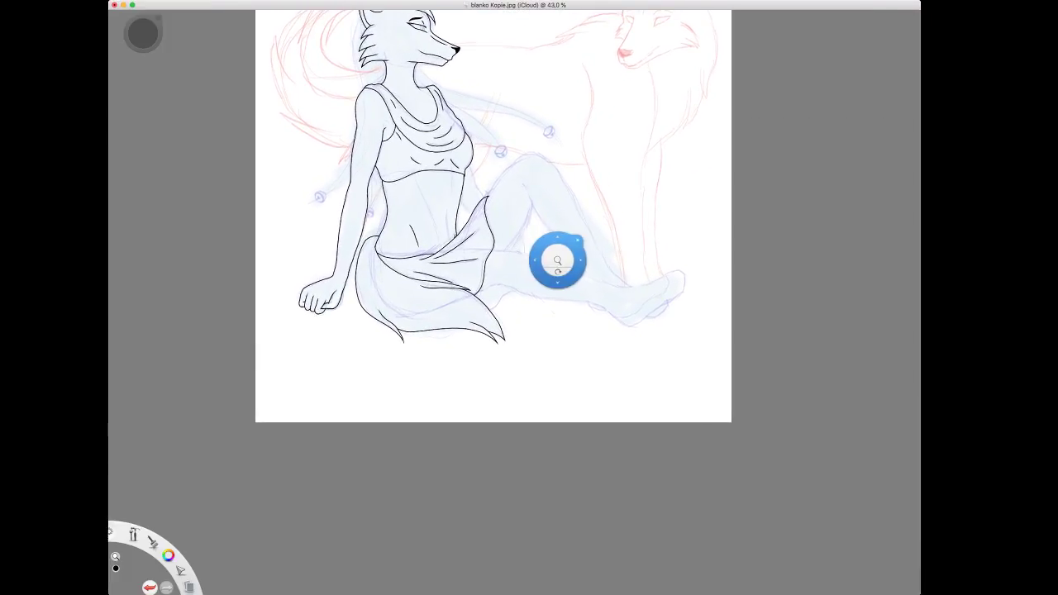
pyautogui.click(587, 239)
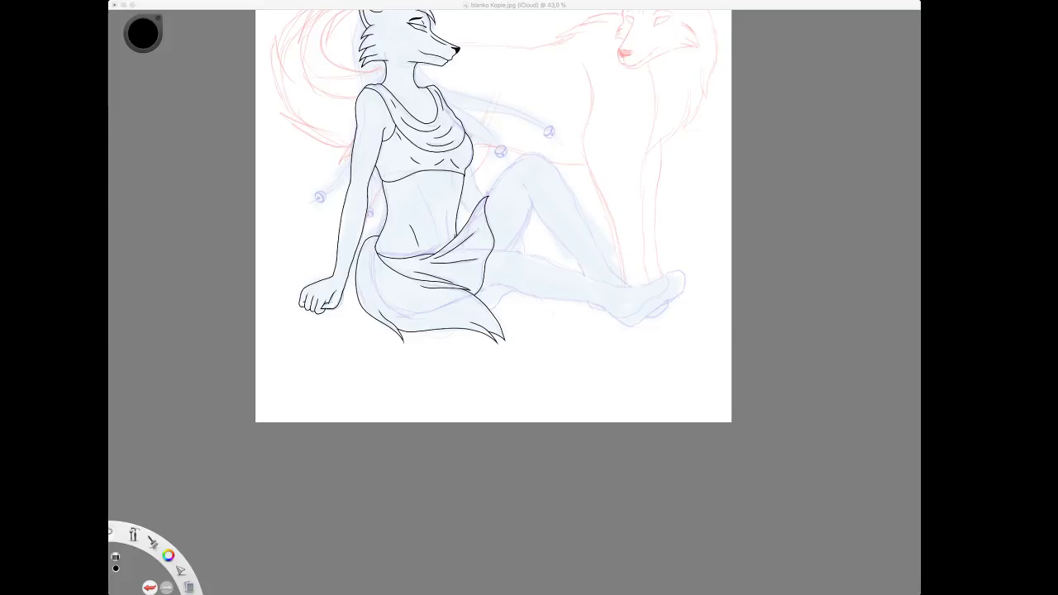
pyautogui.press('super+Tab')
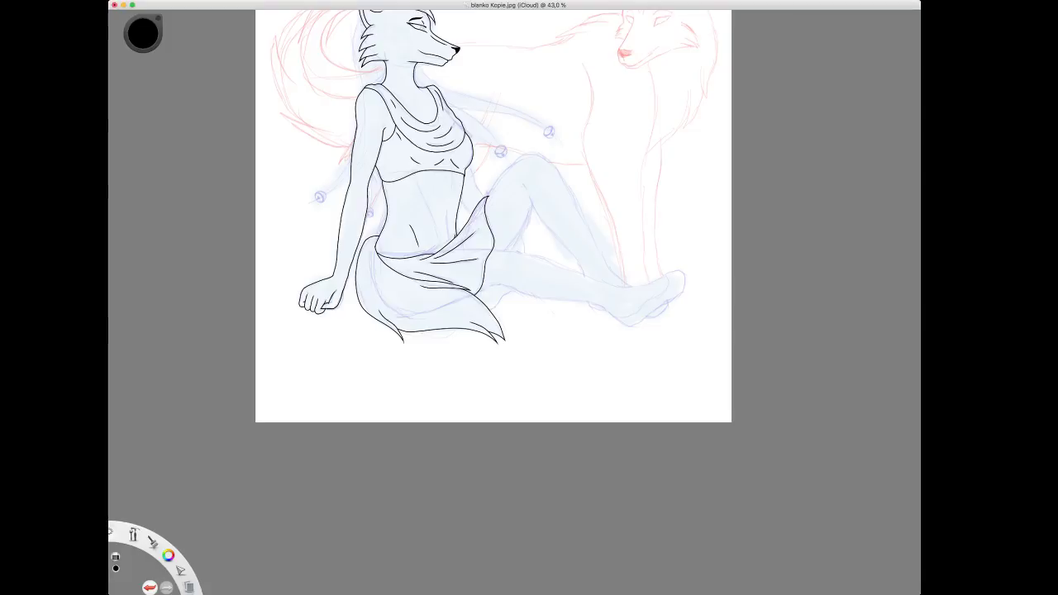
pyautogui.press('space')
pyautogui.moveTo(270, 35); pyautogui.dragTo(332, 81)
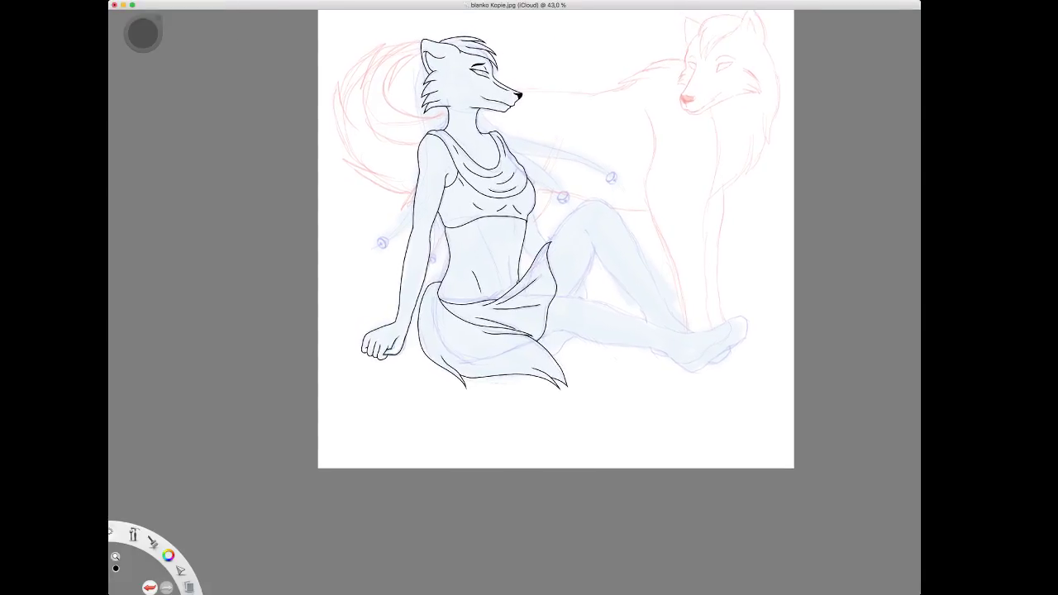
pyautogui.hscroll(2, 529, 240)
pyautogui.scroll(-5, 529, 240)
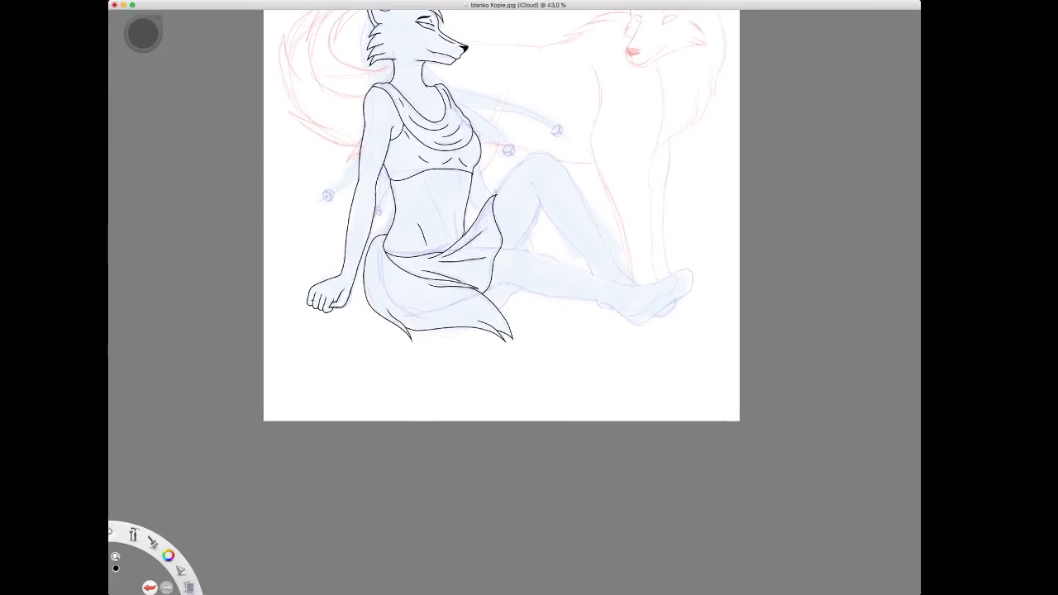
pyautogui.moveTo(550, 43); pyautogui.dragTo(547, 45)
# Ink the upper and lower contours of the outstretched leg from the skirt's edge to the ankle and heel.
pyautogui.press('space')
pyautogui.moveTo(583, 206)
pyautogui.mouseDown()
pyautogui.moveTo(613, 234)
pyautogui.moveTo(583, 206)
pyautogui.mouseUp()
pyautogui.moveTo(576, 279); pyautogui.dragTo(598, 165)
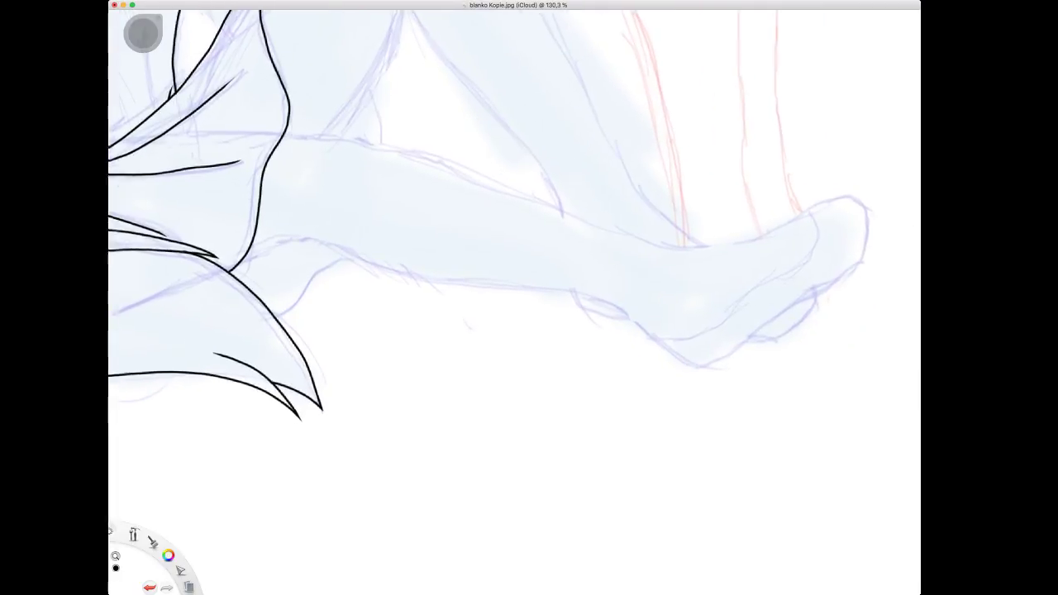
pyautogui.scroll(-4, 510, 292)
pyautogui.hscroll(4, 510, 292)
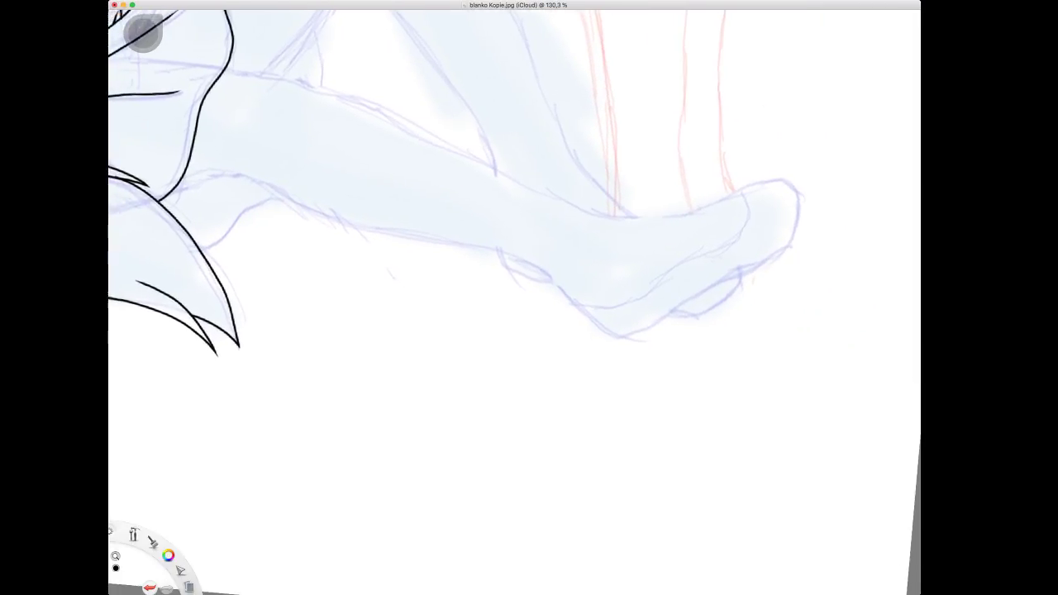
pyautogui.moveTo(441, 168); pyautogui.dragTo(437, 187)
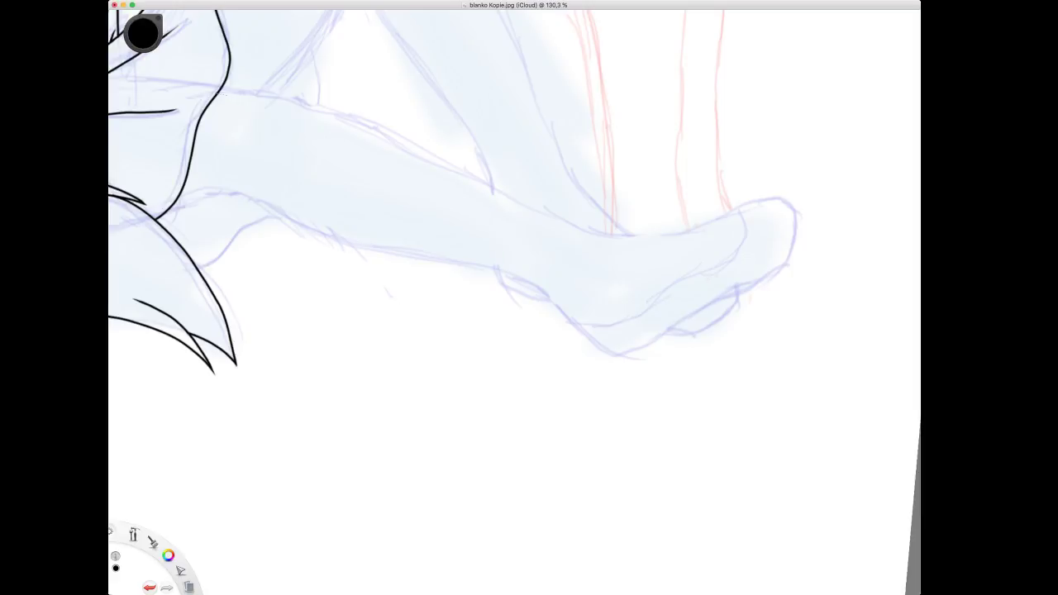
pyautogui.moveTo(263, 96); pyautogui.dragTo(324, 108)
pyautogui.moveTo(407, 150); pyautogui.dragTo(555, 219)
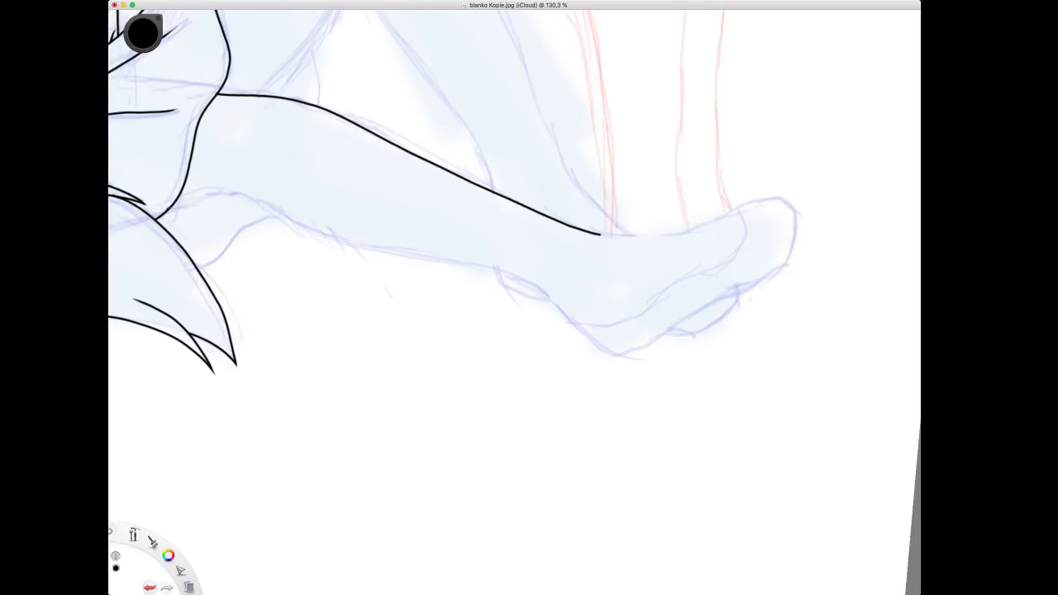
pyautogui.moveTo(214, 197); pyautogui.dragTo(267, 201)
pyautogui.moveTo(350, 235); pyautogui.dragTo(487, 260)
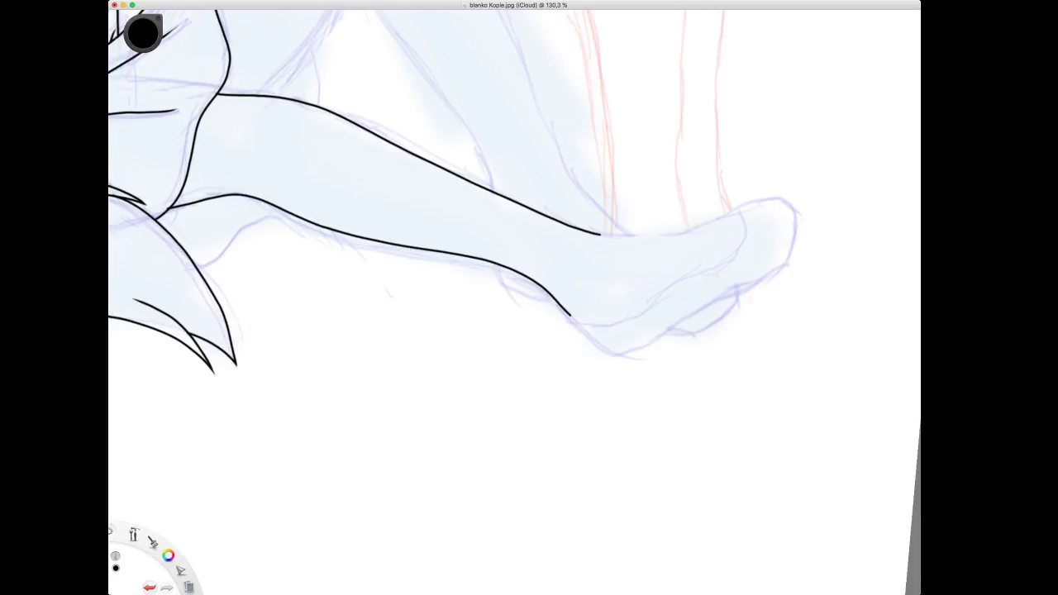
pyautogui.moveTo(570, 315); pyautogui.dragTo(574, 320)
# Erase the overshooting ends of the leg's two contour lines where they meet the skirt's edge.
pyautogui.press('space')
pyautogui.moveTo(265, 48); pyautogui.dragTo(672, 157)
pyautogui.moveTo(519, 307); pyautogui.dragTo(599, 262)
pyautogui.moveTo(654, 307); pyautogui.dragTo(507, 274)
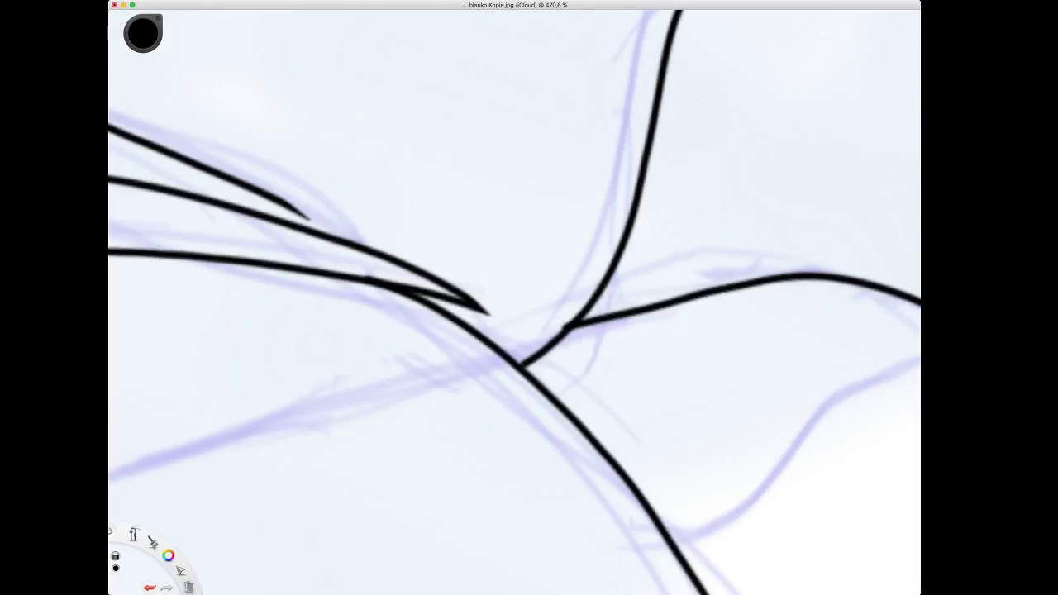
pyautogui.press('space')
pyautogui.moveTo(638, 169); pyautogui.dragTo(506, 424)
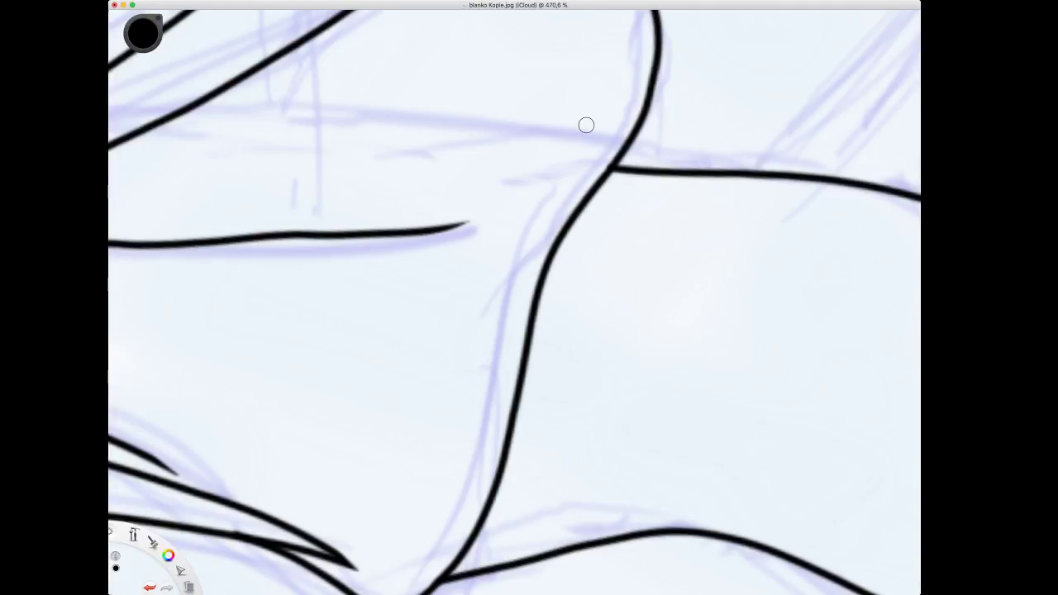
pyautogui.press('space')
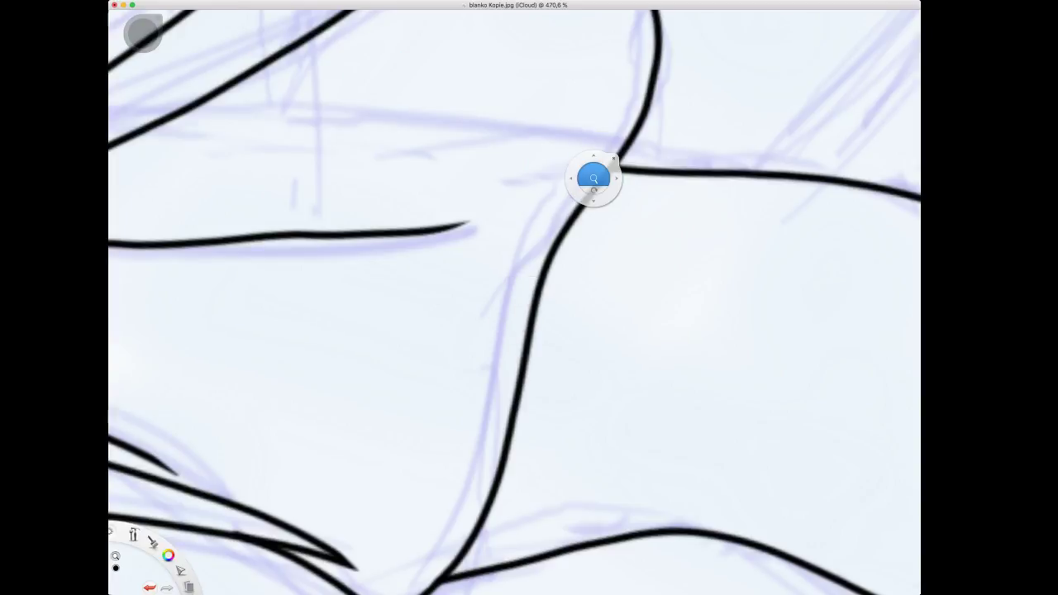
# Ink the front contour of the foot from ankle to toes and the curved opening edge of the shoe.
pyautogui.moveTo(594, 177); pyautogui.dragTo(559, 317)
pyautogui.moveTo(579, 317); pyautogui.dragTo(286, 216)
pyautogui.moveTo(534, 275); pyautogui.dragTo(269, 188)
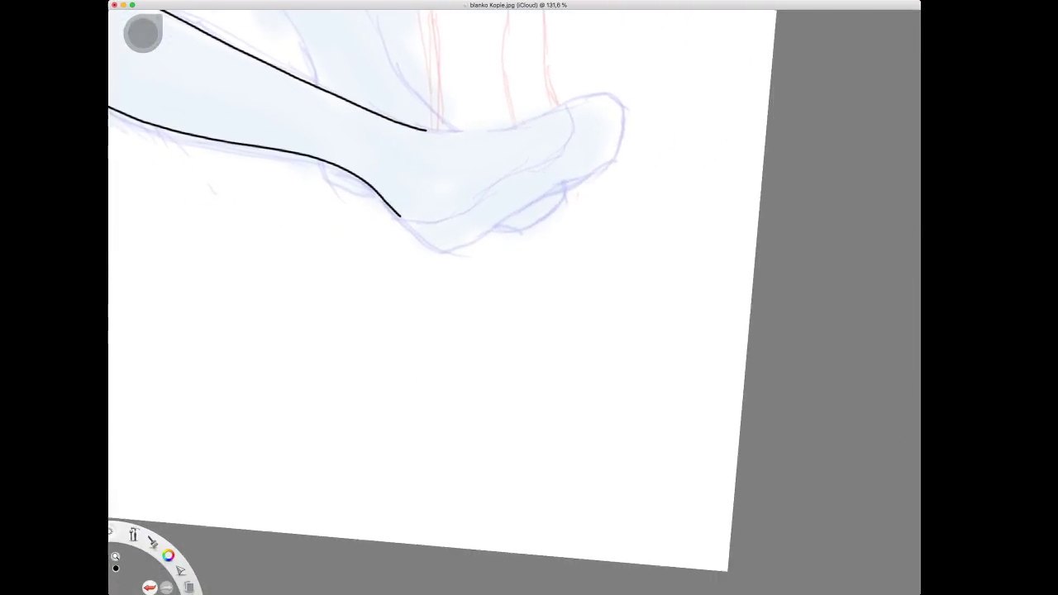
pyautogui.moveTo(577, 222)
pyautogui.mouseDown()
pyautogui.moveTo(607, 262)
pyautogui.moveTo(648, 253)
pyautogui.mouseUp()
pyautogui.moveTo(581, 199)
pyautogui.mouseDown()
pyautogui.moveTo(559, 248)
pyautogui.moveTo(558, 205)
pyautogui.moveTo(526, 241)
pyautogui.moveTo(509, 233)
pyautogui.mouseUp()
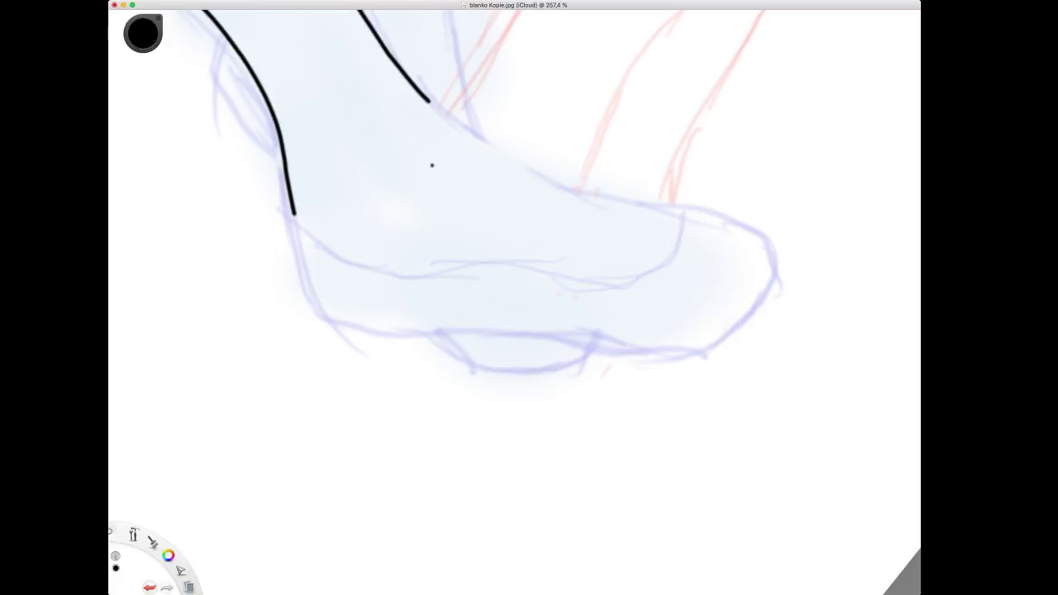
pyautogui.moveTo(429, 101)
pyautogui.mouseDown()
pyautogui.moveTo(509, 160)
pyautogui.moveTo(666, 203)
pyautogui.mouseUp()
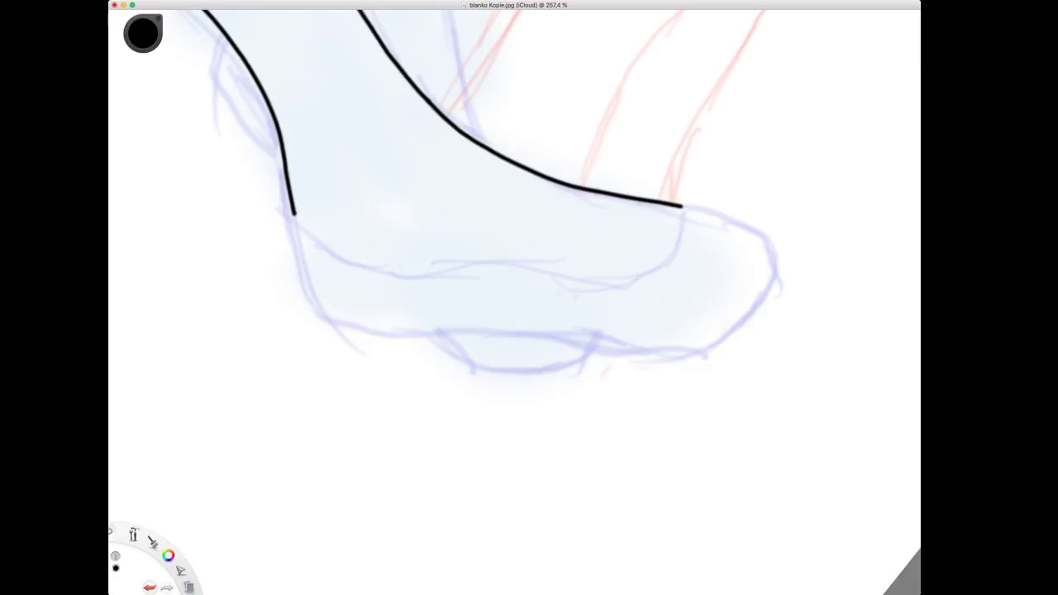
pyautogui.moveTo(297, 219)
pyautogui.mouseDown()
pyautogui.moveTo(359, 262)
pyautogui.moveTo(419, 268)
pyautogui.moveTo(610, 271)
pyautogui.moveTo(646, 268)
pyautogui.moveTo(667, 251)
pyautogui.mouseUp()
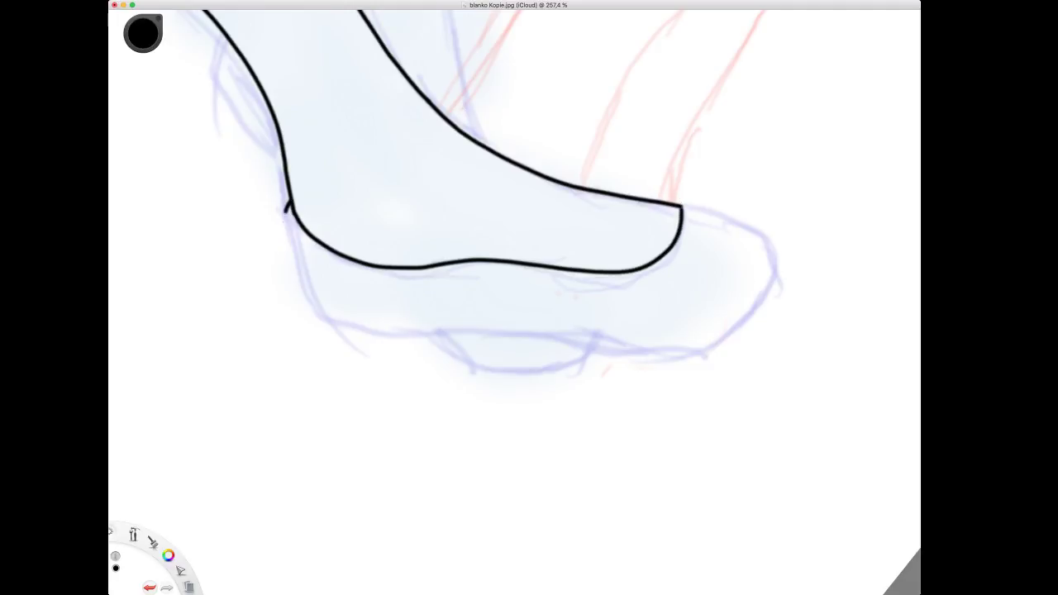
# Ink the shoe's outer contour around the heel, sole and rounded toe, joining the lines under the toe.
pyautogui.moveTo(289, 205)
pyautogui.mouseDown()
pyautogui.moveTo(312, 306)
pyautogui.moveTo(330, 325)
pyautogui.moveTo(400, 336)
pyautogui.moveTo(529, 331)
pyautogui.moveTo(650, 352)
pyautogui.mouseUp()
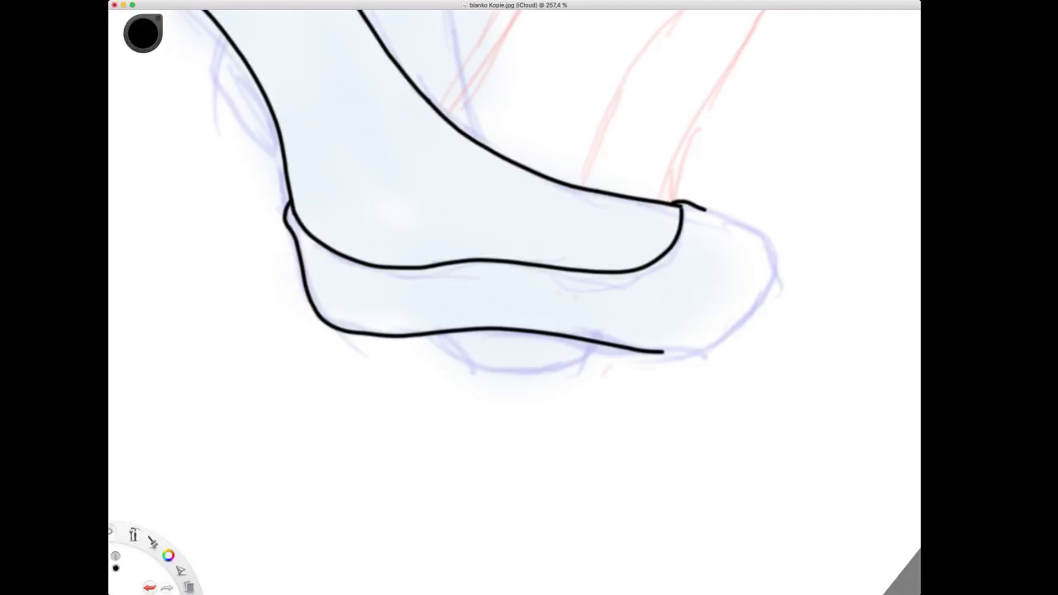
pyautogui.moveTo(705, 209); pyautogui.dragTo(745, 223)
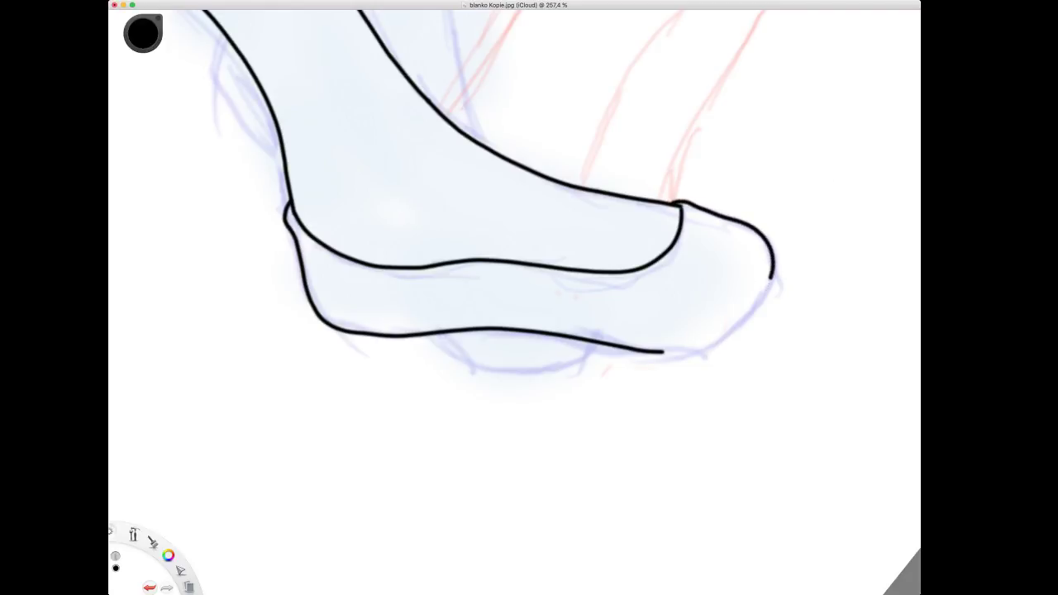
pyautogui.moveTo(772, 278); pyautogui.dragTo(738, 325)
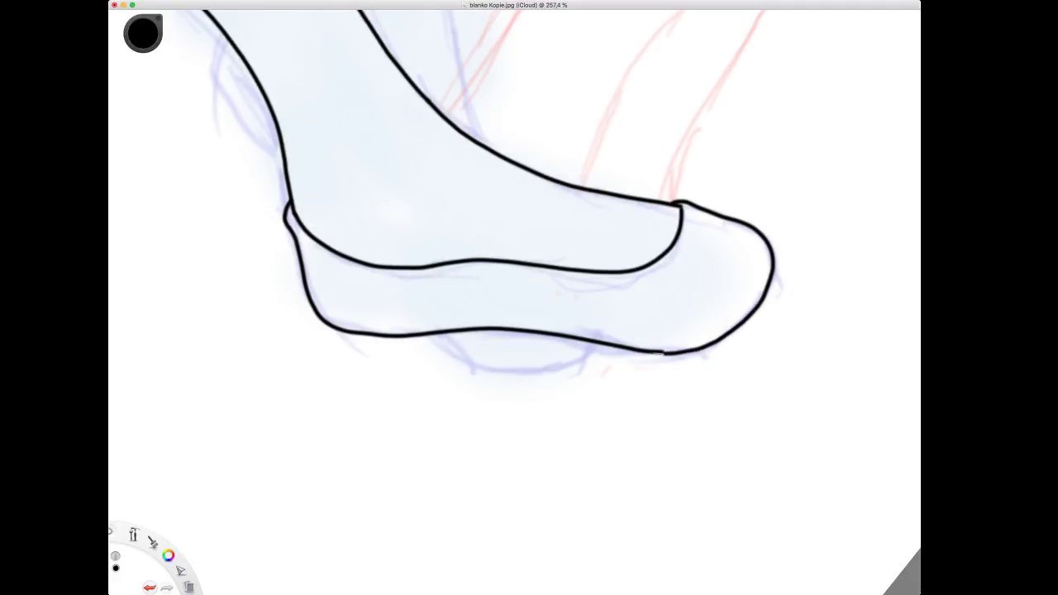
pyautogui.press('space')
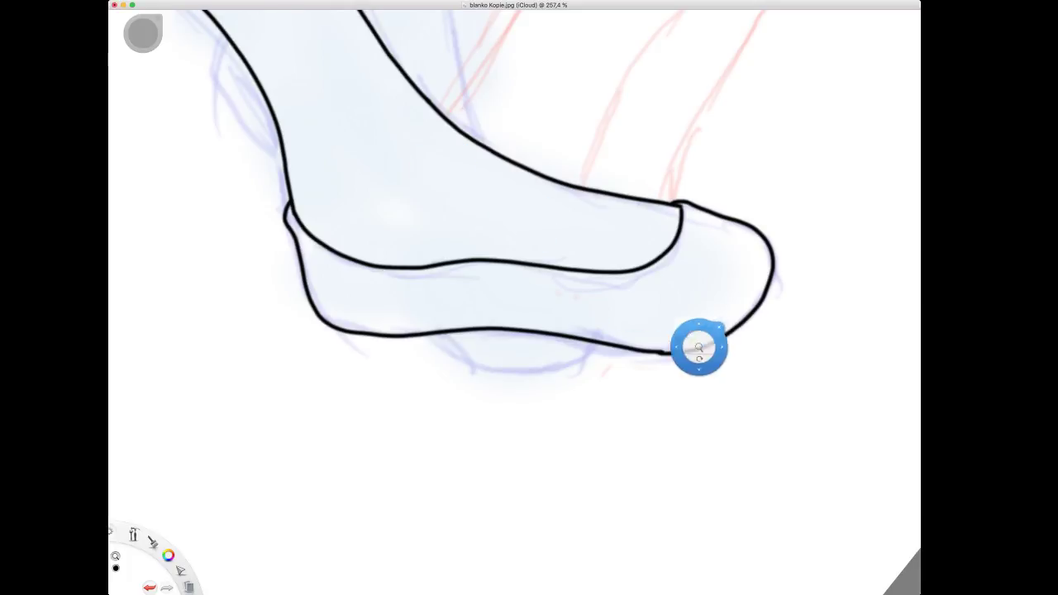
pyautogui.moveTo(714, 359); pyautogui.dragTo(670, 296)
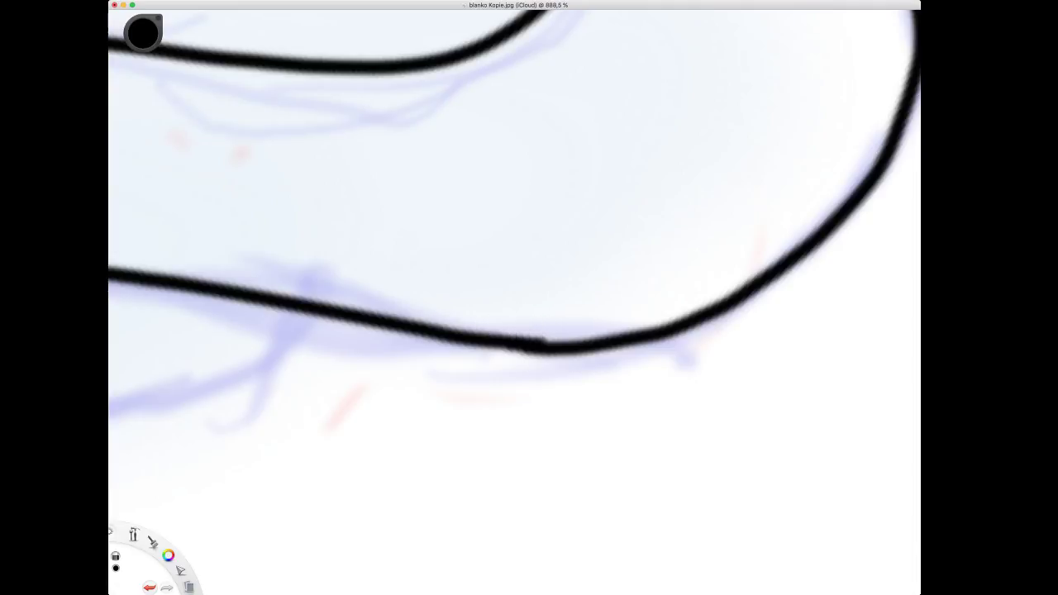
pyautogui.press('space')
pyautogui.moveTo(520, 235); pyautogui.dragTo(541, 413)
pyautogui.moveTo(389, 170); pyautogui.dragTo(563, 296)
pyautogui.moveTo(426, 219); pyautogui.dragTo(448, 310)
pyautogui.moveTo(569, 259); pyautogui.dragTo(668, 273)
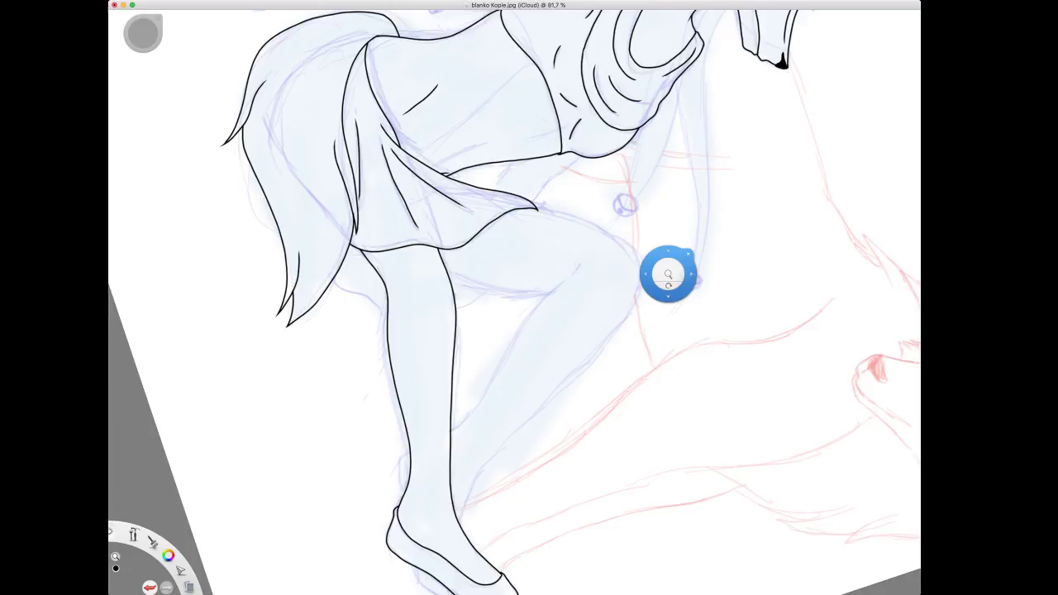
# Ink the upper contour of the bent leg's thigh from the skirt's pointed corner to the front of the knee.
pyautogui.moveTo(668, 286); pyautogui.dragTo(659, 265)
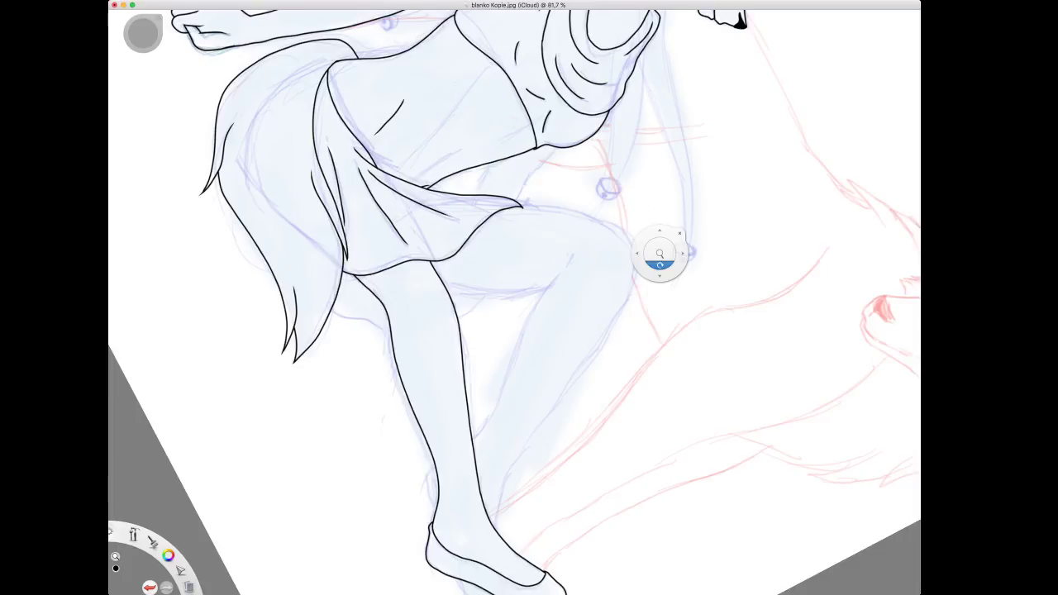
pyautogui.moveTo(660, 254); pyautogui.dragTo(567, 166)
pyautogui.moveTo(458, 224); pyautogui.dragTo(462, 234)
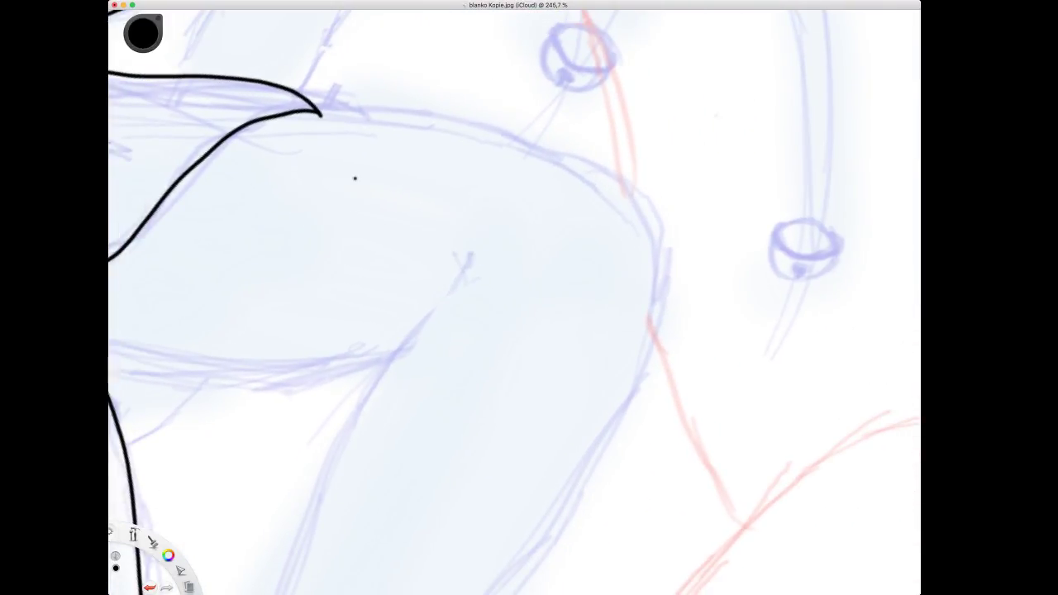
pyautogui.moveTo(295, 110); pyautogui.dragTo(536, 139)
pyautogui.press('super+z')
pyautogui.moveTo(318, 113)
pyautogui.mouseDown()
pyautogui.moveTo(579, 161)
pyautogui.moveTo(633, 188)
pyautogui.mouseUp()
pyautogui.press('space')
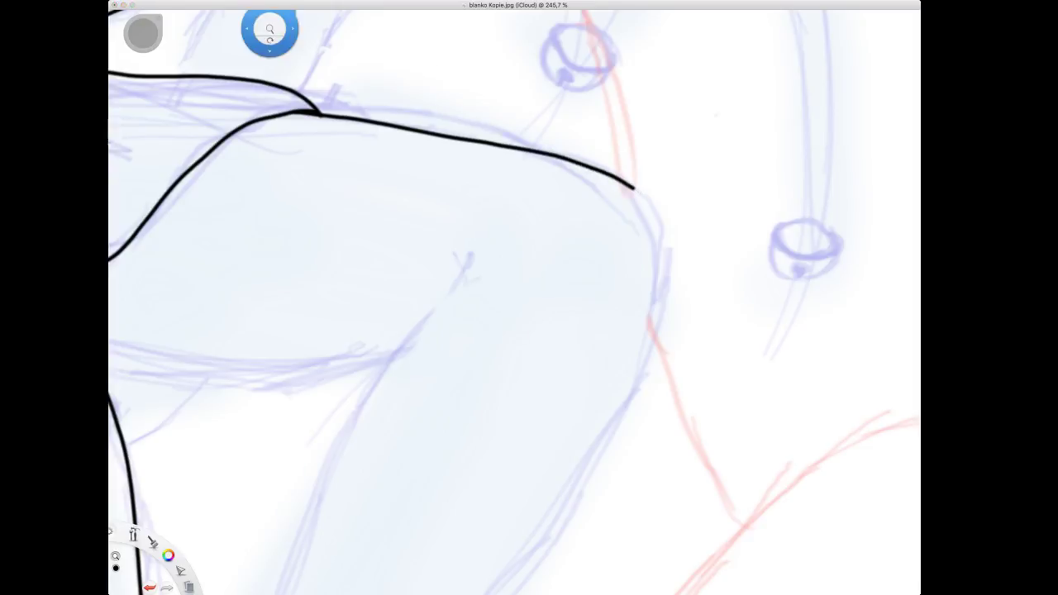
# Ink the bent leg's shin contour from the top of the knee down to the ankle of the outstretched leg, redoing the first attempt.
pyautogui.moveTo(499, 158); pyautogui.dragTo(425, 258)
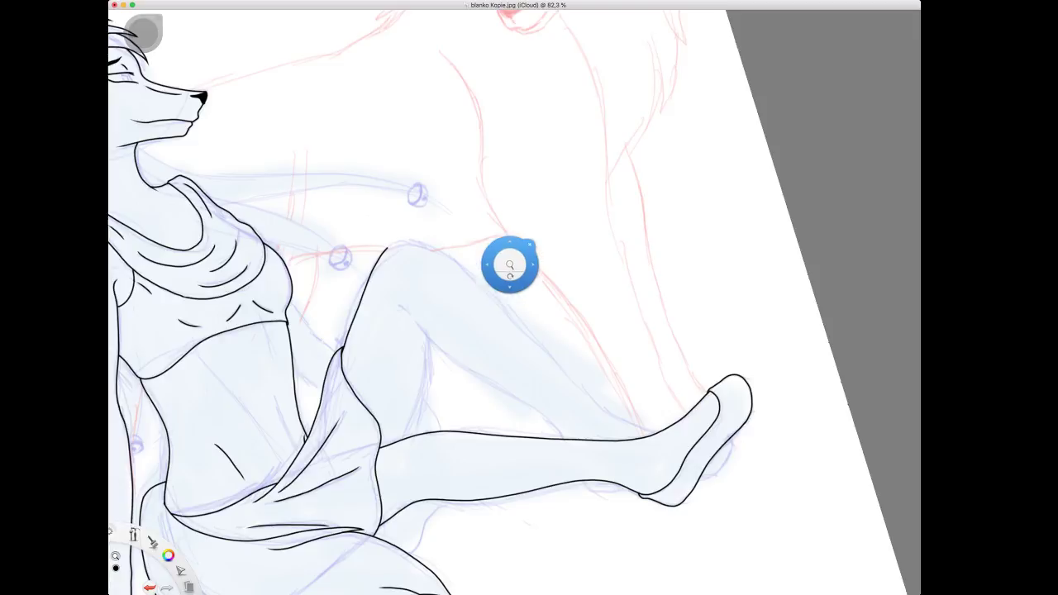
pyautogui.moveTo(519, 243); pyautogui.dragTo(479, 272)
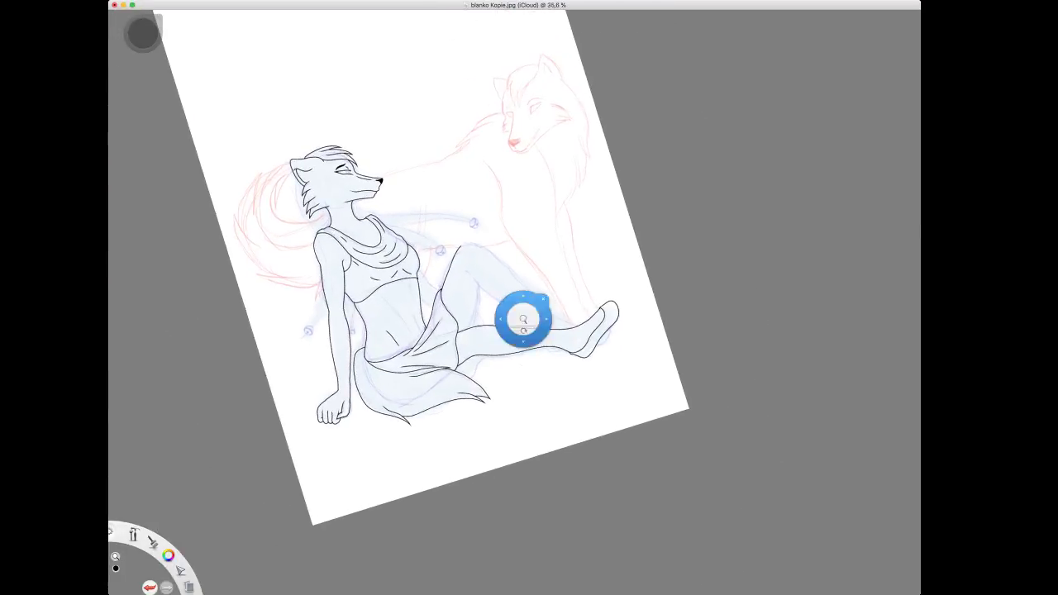
pyautogui.moveTo(520, 314)
pyautogui.mouseDown()
pyautogui.moveTo(560, 173)
pyautogui.moveTo(552, 254)
pyautogui.moveTo(532, 232)
pyautogui.mouseUp()
pyautogui.moveTo(533, 283)
pyautogui.mouseDown()
pyautogui.moveTo(544, 286)
pyautogui.moveTo(524, 220)
pyautogui.moveTo(554, 169)
pyautogui.moveTo(522, 154)
pyautogui.mouseUp()
pyautogui.click(544, 115)
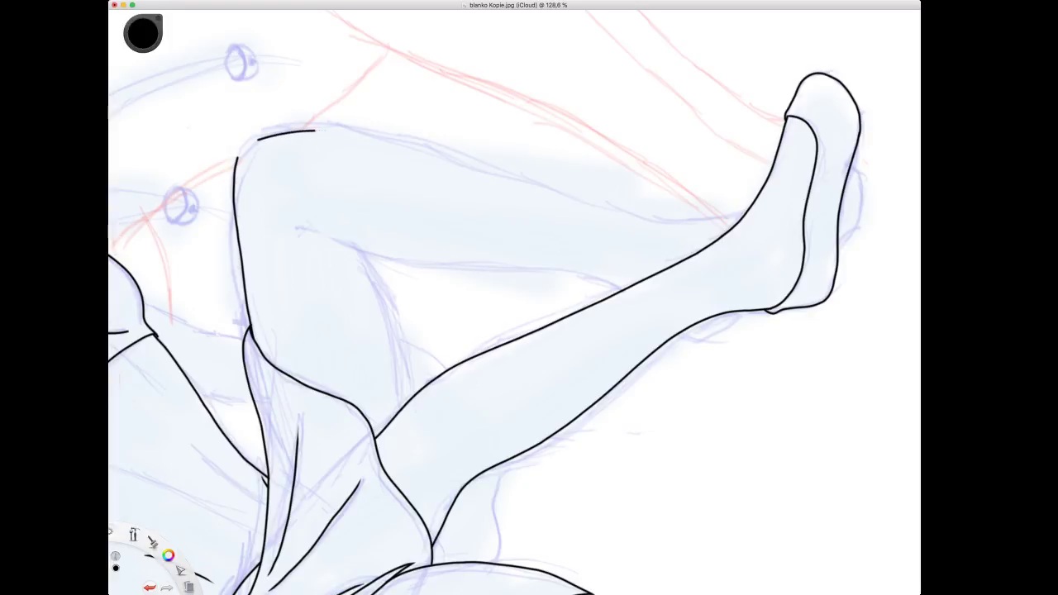
pyautogui.moveTo(315, 130)
pyautogui.mouseDown()
pyautogui.moveTo(395, 142)
pyautogui.moveTo(634, 219)
pyautogui.mouseUp()
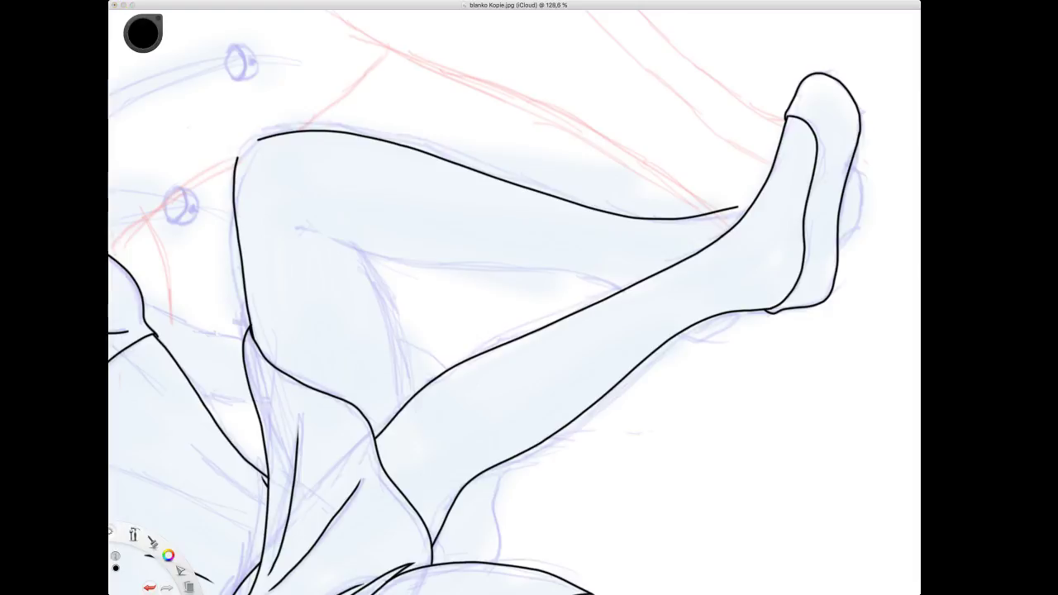
pyautogui.press('super+z')
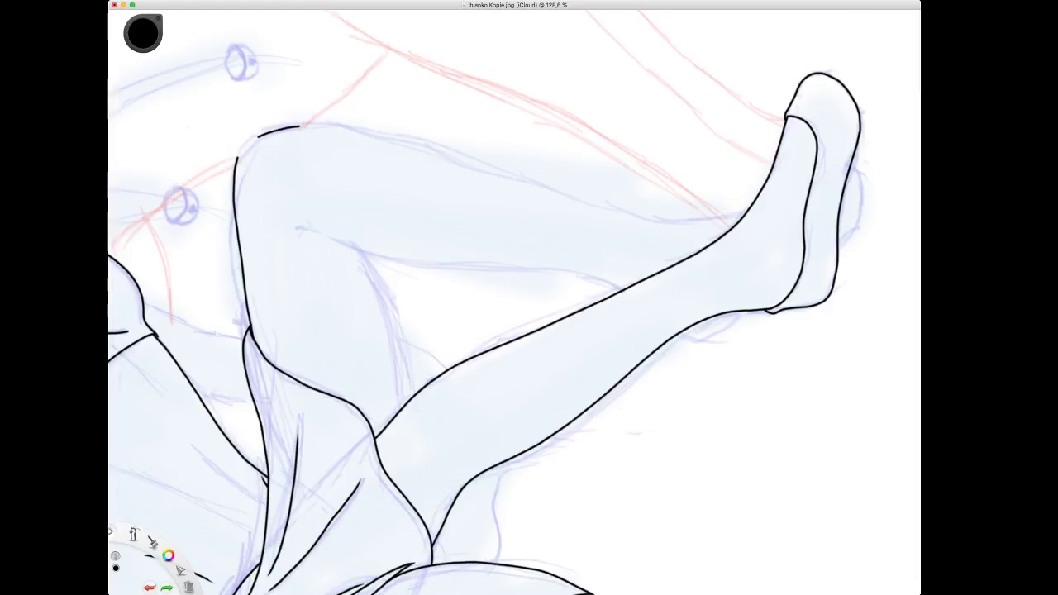
pyautogui.moveTo(378, 135); pyautogui.dragTo(661, 221)
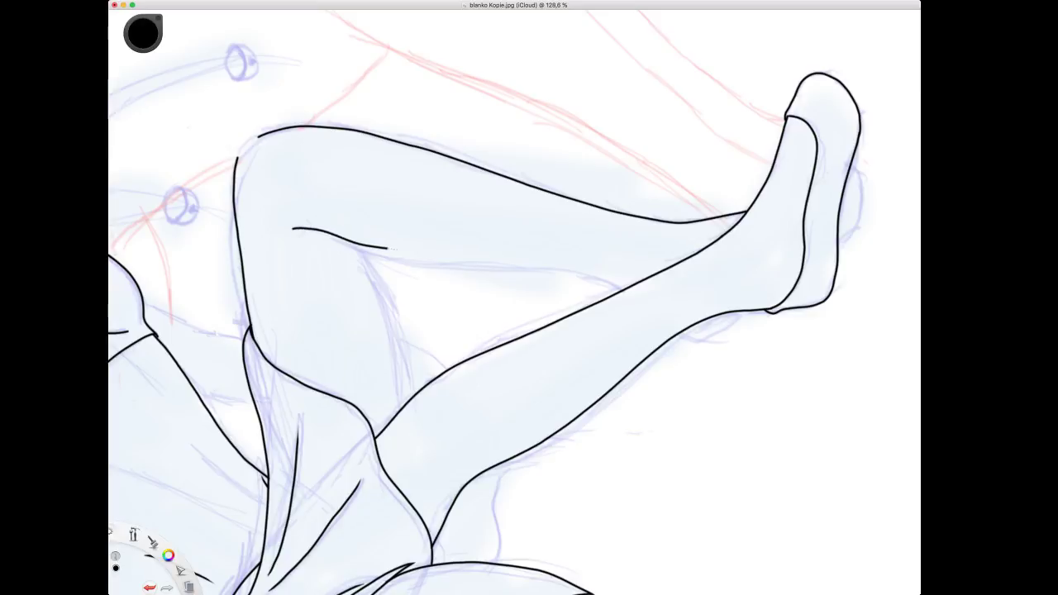
# Ink the bent leg's calf contour from the knee crease to the outstretched leg and join the two lines.
pyautogui.moveTo(387, 248); pyautogui.dragTo(541, 266)
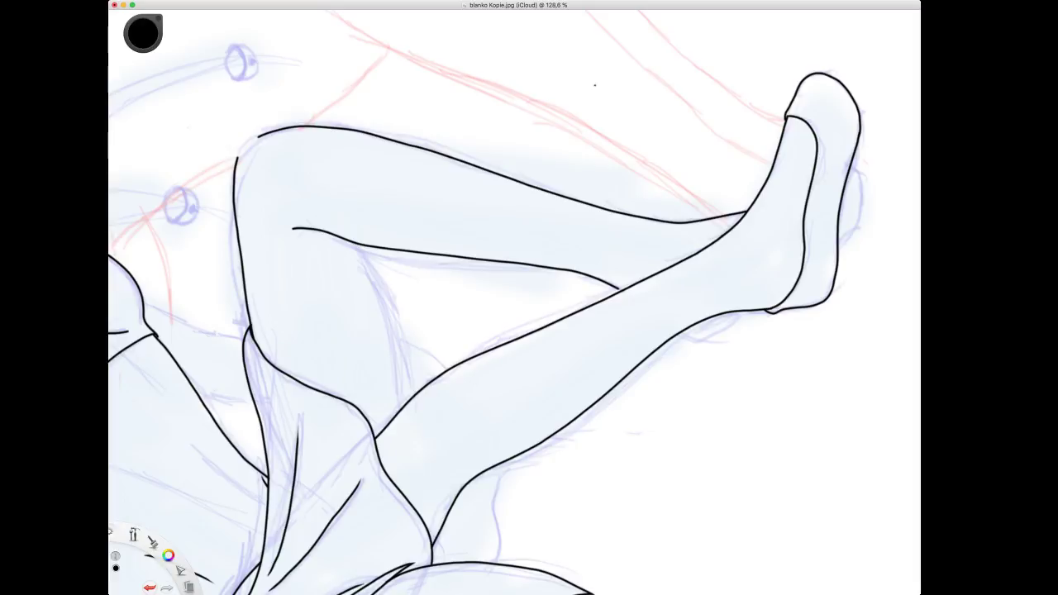
pyautogui.scroll(10, 676, 298)
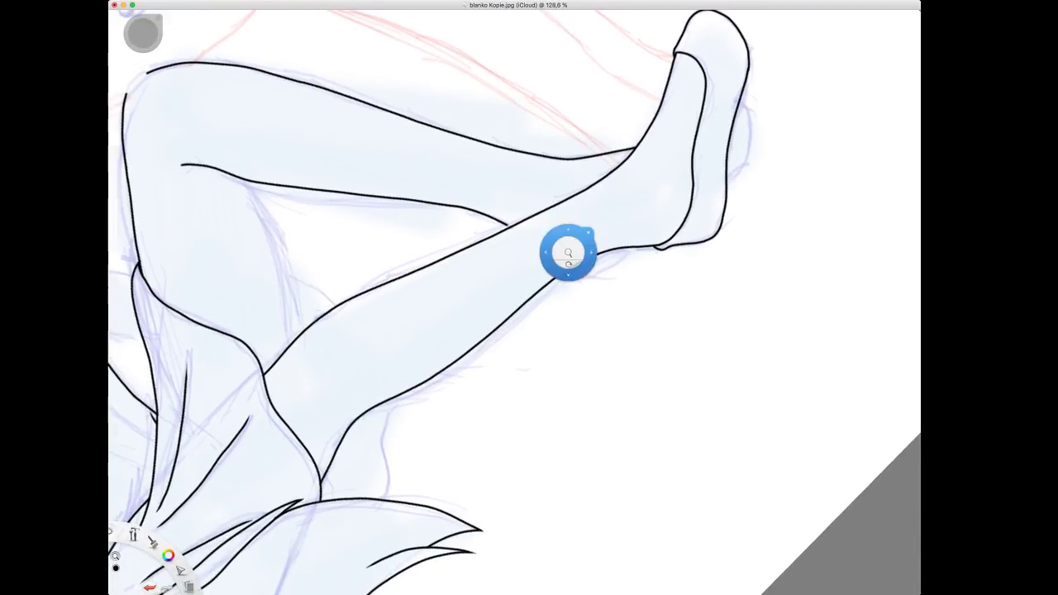
pyautogui.moveTo(443, 210); pyautogui.dragTo(532, 224)
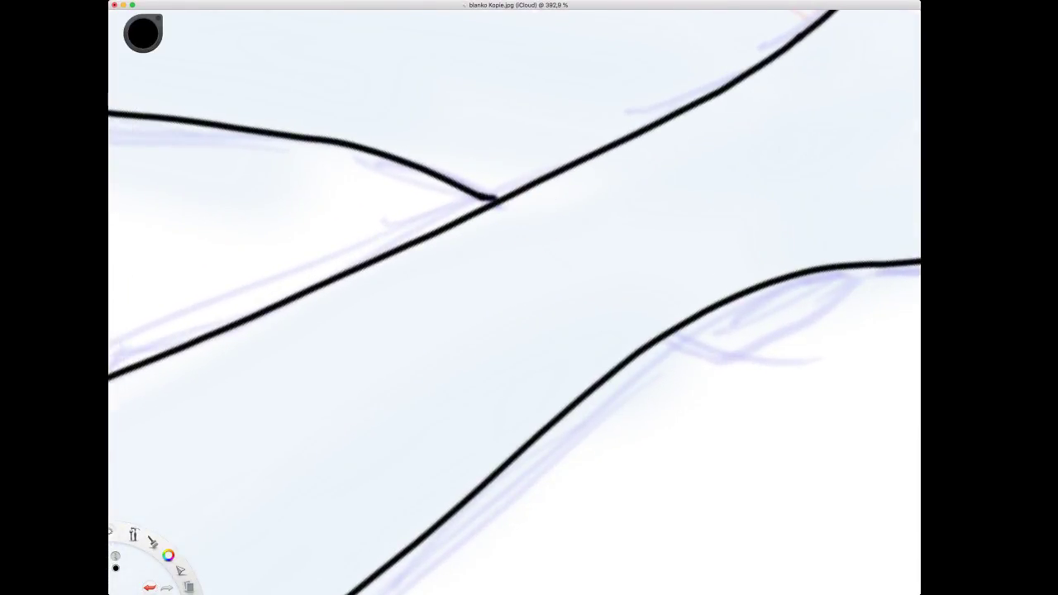
# Ink the rear foot's heel as a small curve below the outstretched leg's ankle.
pyautogui.scroll(-5, 648, 246)
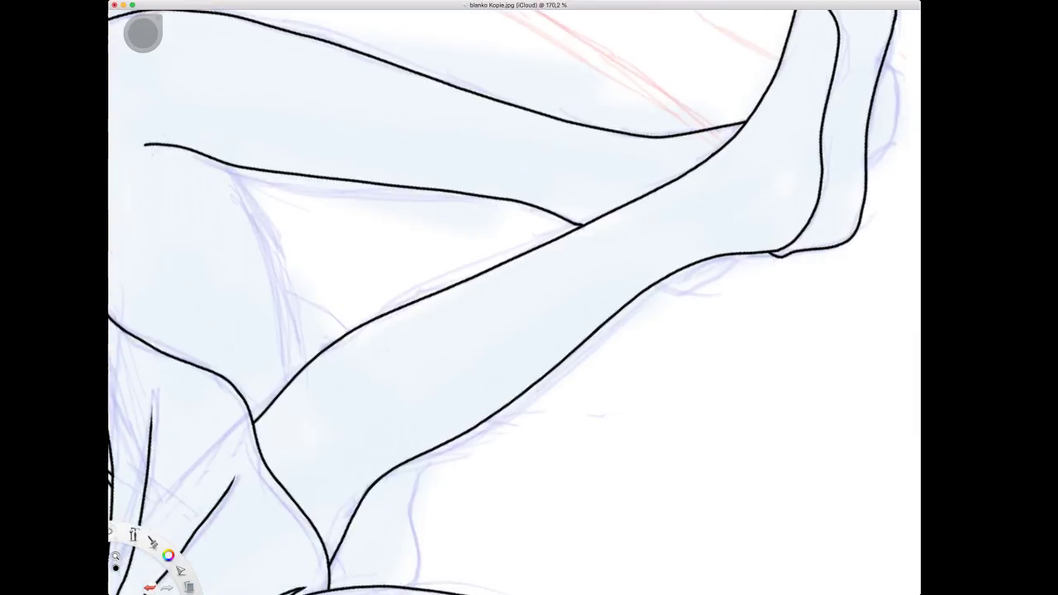
pyautogui.moveTo(675, 333)
pyautogui.mouseDown()
pyautogui.moveTo(656, 385)
pyautogui.moveTo(581, 454)
pyautogui.mouseUp()
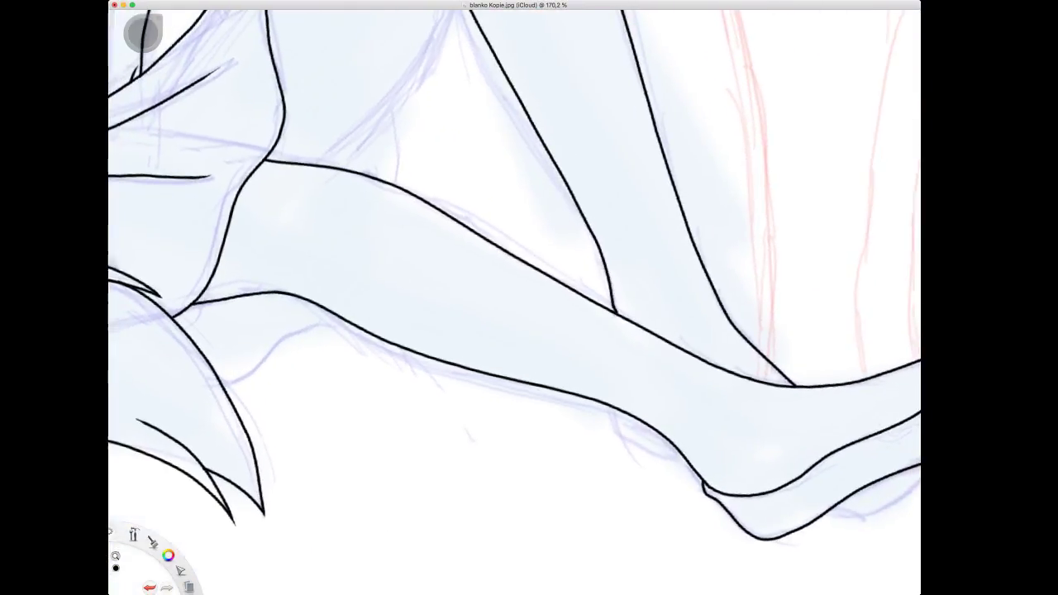
pyautogui.scroll(5, 532, 330)
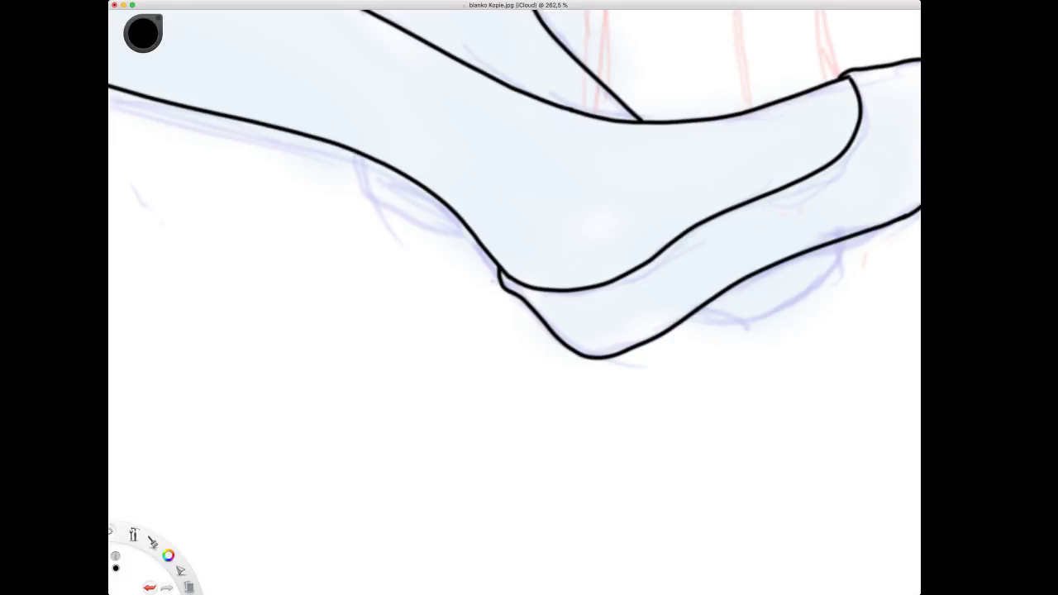
pyautogui.moveTo(389, 213); pyautogui.dragTo(441, 238)
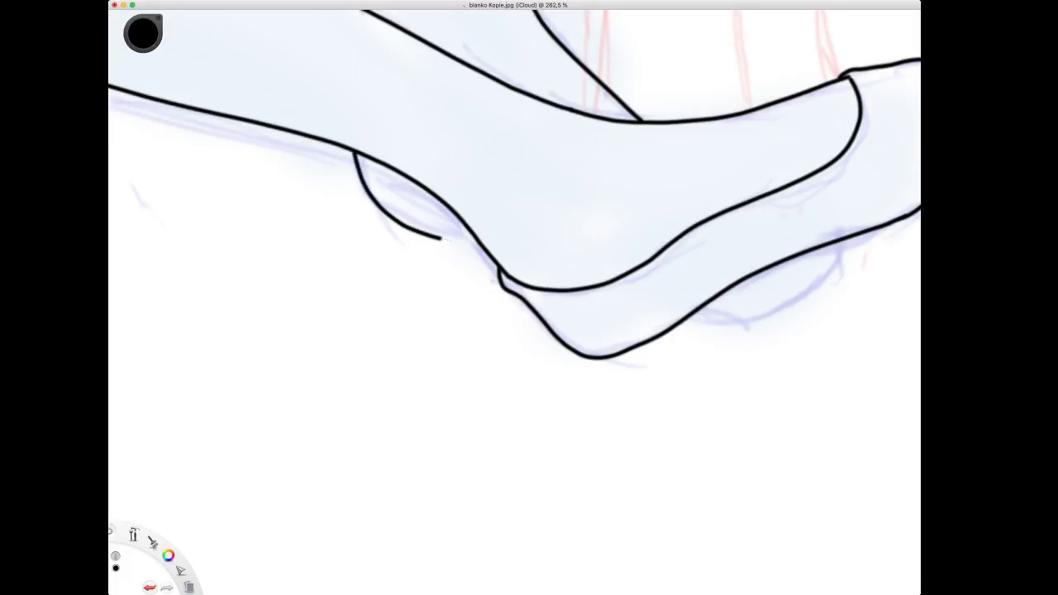
pyautogui.press('space')
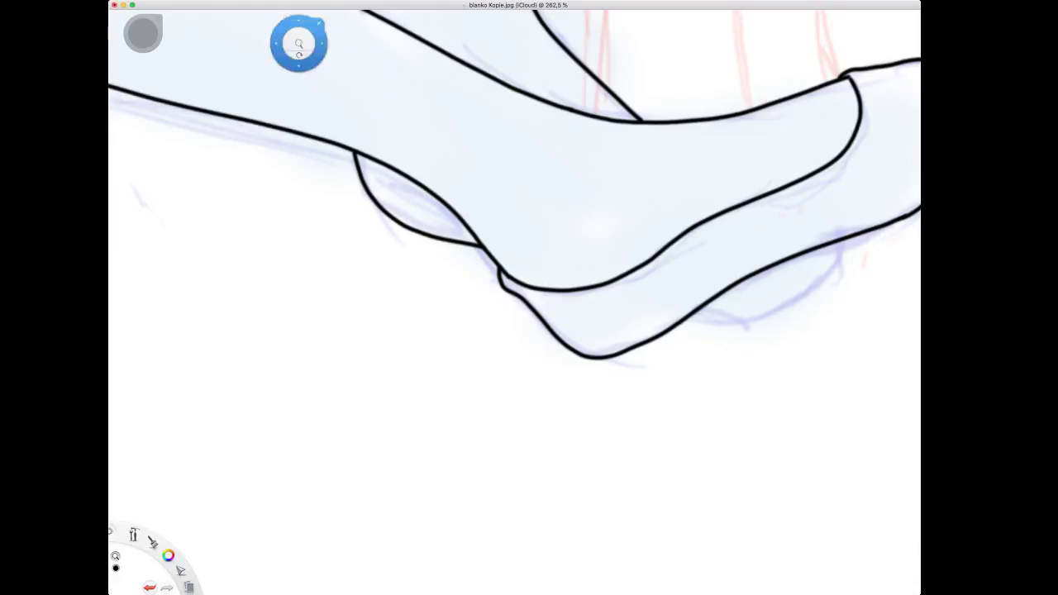
# Ink the visible front part of the rear shoe as a curve below the front shoe's sole, redoing the first stroke.
pyautogui.moveTo(770, 310); pyautogui.dragTo(552, 281)
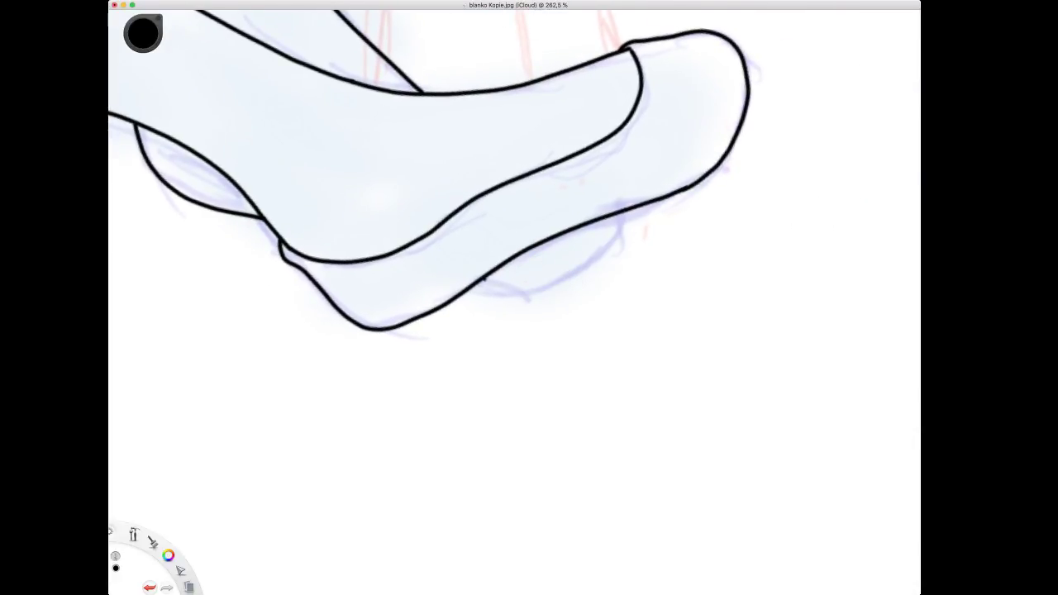
pyautogui.moveTo(483, 279)
pyautogui.mouseDown()
pyautogui.moveTo(570, 282)
pyautogui.moveTo(594, 276)
pyautogui.moveTo(633, 222)
pyautogui.mouseUp()
pyautogui.press('super+z')
pyautogui.moveTo(483, 279); pyautogui.dragTo(565, 279)
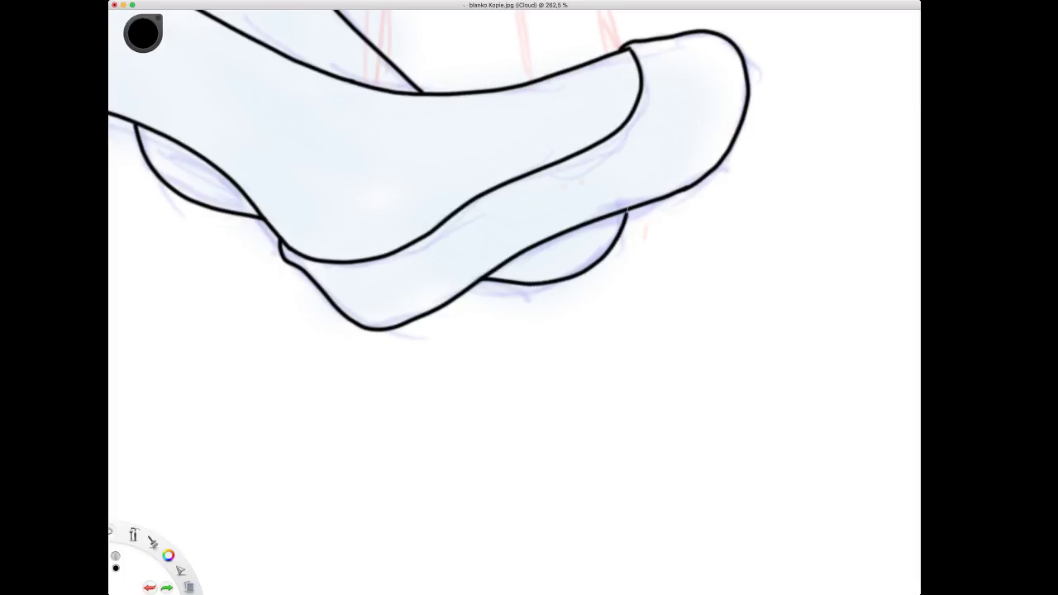
pyautogui.press('space')
# Close the gap in the contour at the top of the bent knee and erase the bump and stray dot at the join.
pyautogui.moveTo(581, 228); pyautogui.dragTo(585, 293)
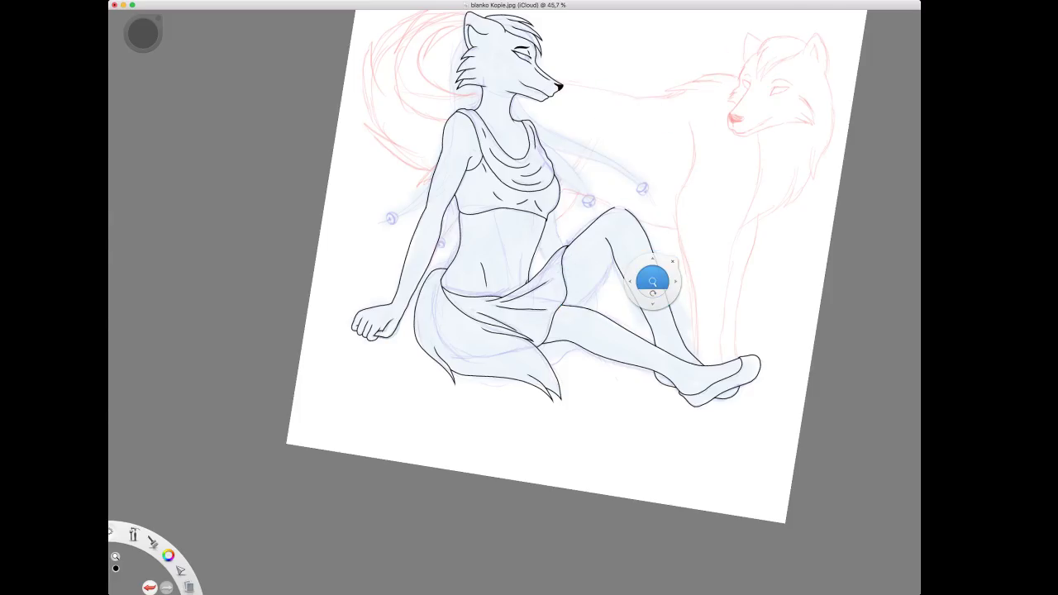
pyautogui.moveTo(653, 280); pyautogui.dragTo(569, 122)
pyautogui.moveTo(569, 122); pyautogui.dragTo(673, 355)
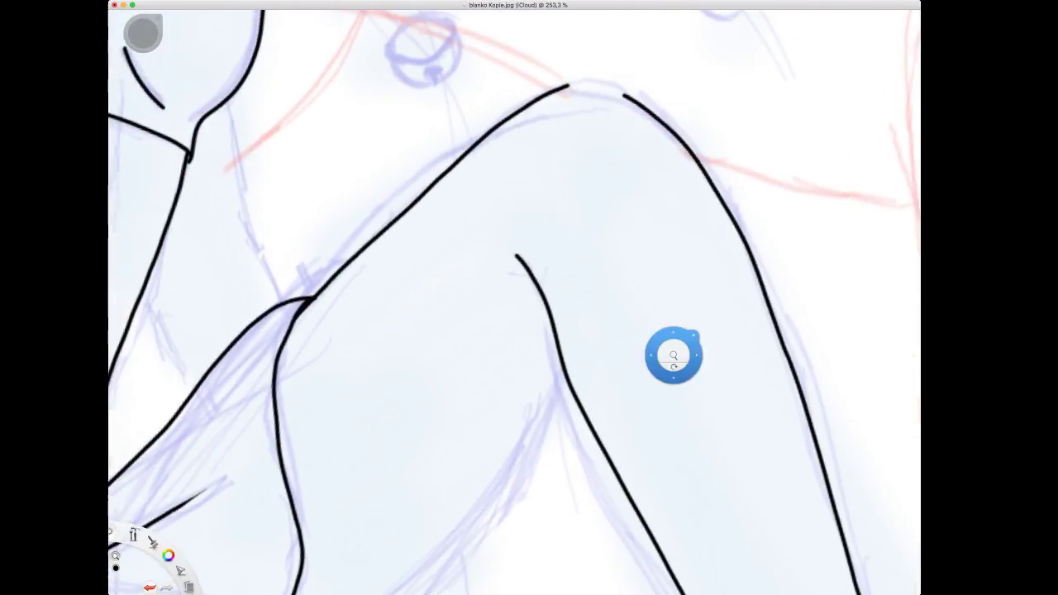
pyautogui.moveTo(617, 255)
pyautogui.mouseDown()
pyautogui.moveTo(639, 350)
pyautogui.moveTo(591, 139)
pyautogui.mouseUp()
pyautogui.moveTo(622, 144); pyautogui.dragTo(571, 249)
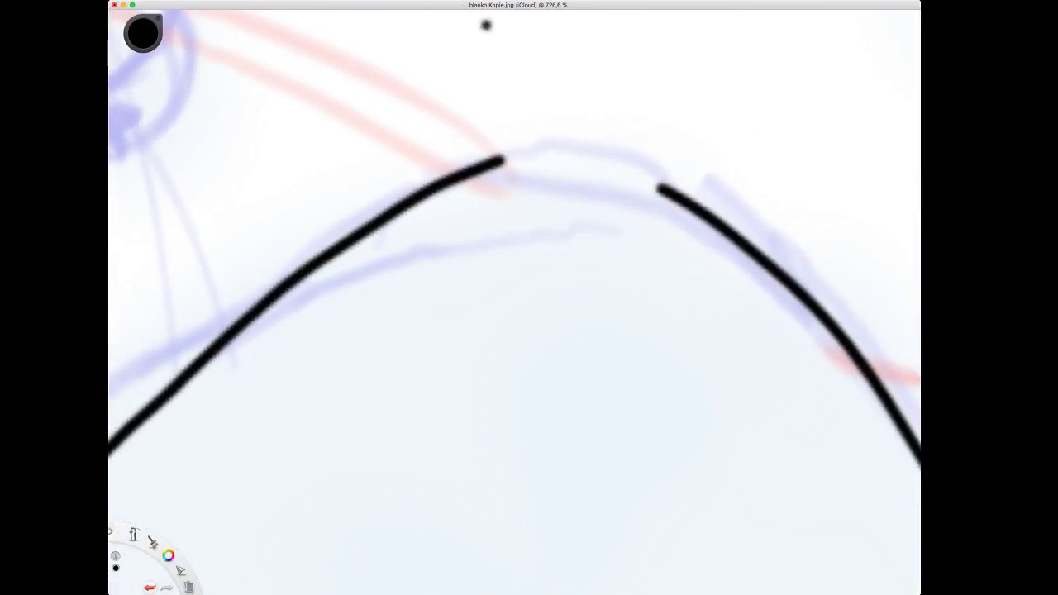
pyautogui.moveTo(476, 171)
pyautogui.mouseDown()
pyautogui.moveTo(534, 165)
pyautogui.moveTo(680, 193)
pyautogui.mouseUp()
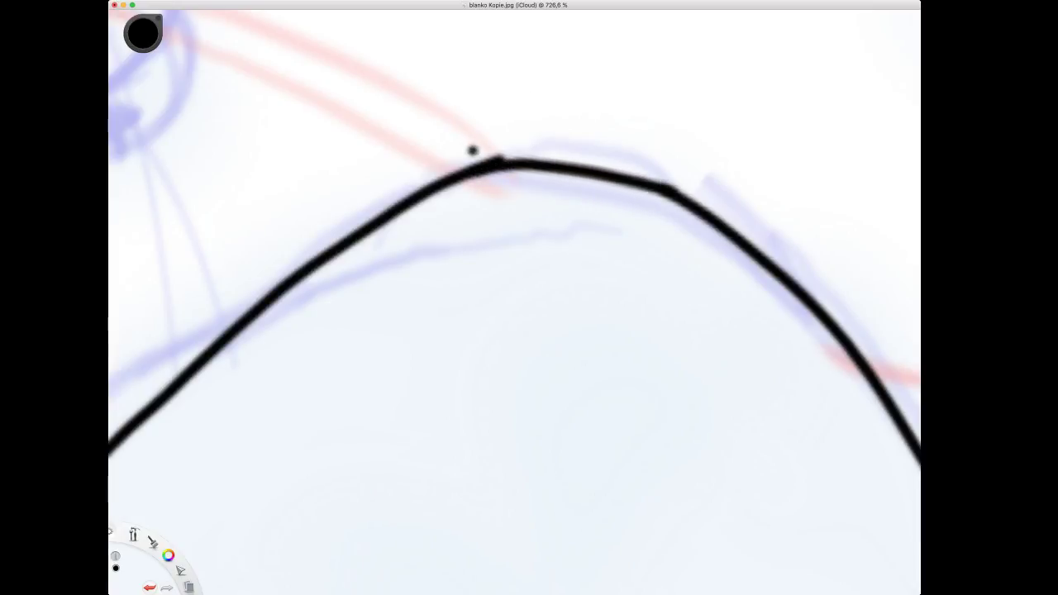
pyautogui.press('super+z')
pyautogui.press('e')
pyautogui.moveTo(505, 146); pyautogui.dragTo(457, 160)
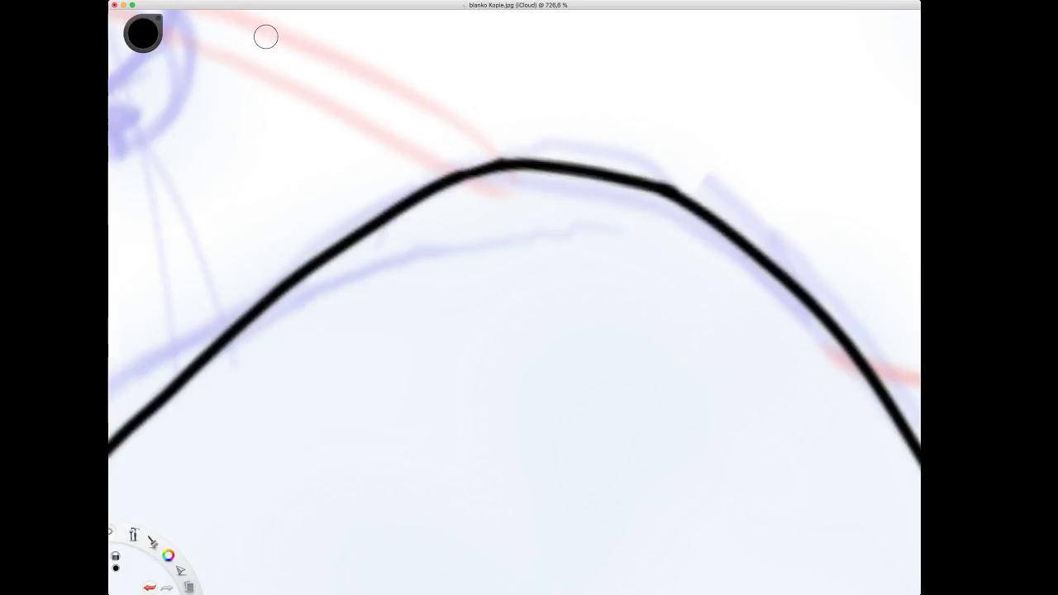
# Ink the underside of the bent leg's thigh from the hollow of the knee to the outstretched leg.
pyautogui.press('space')
pyautogui.moveTo(528, 173); pyautogui.dragTo(517, 304)
pyautogui.press('space')
pyautogui.moveTo(485, 345); pyautogui.dragTo(514, 143)
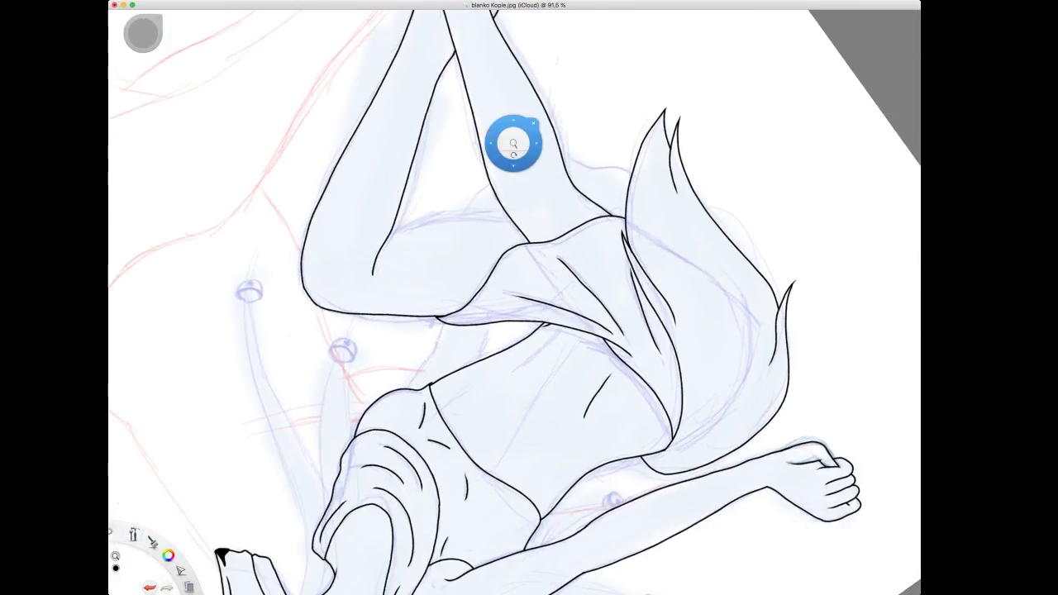
pyautogui.moveTo(590, 269); pyautogui.dragTo(647, 220)
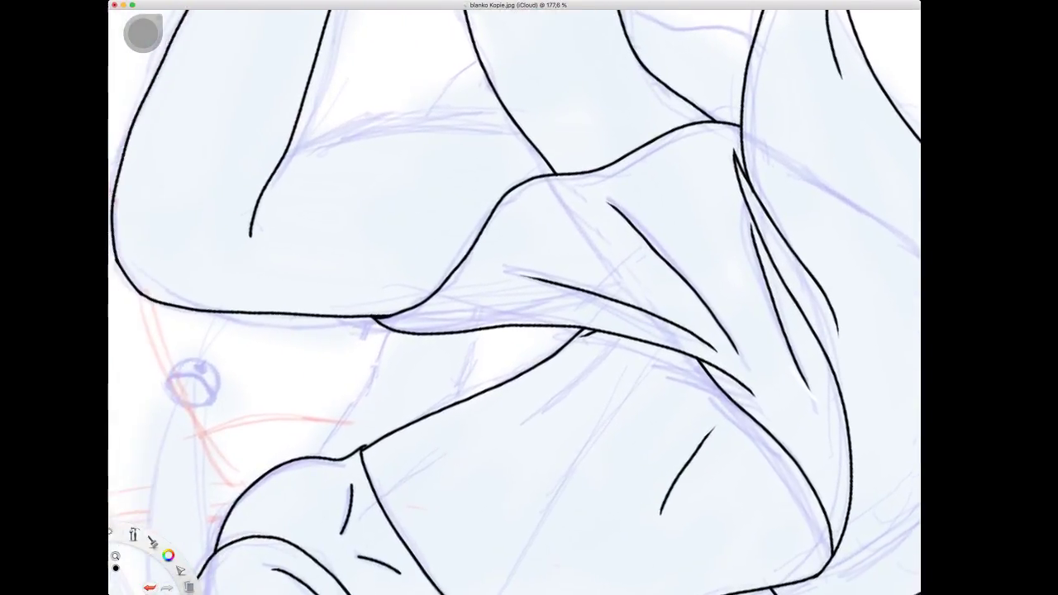
pyautogui.moveTo(564, 218); pyautogui.dragTo(582, 231)
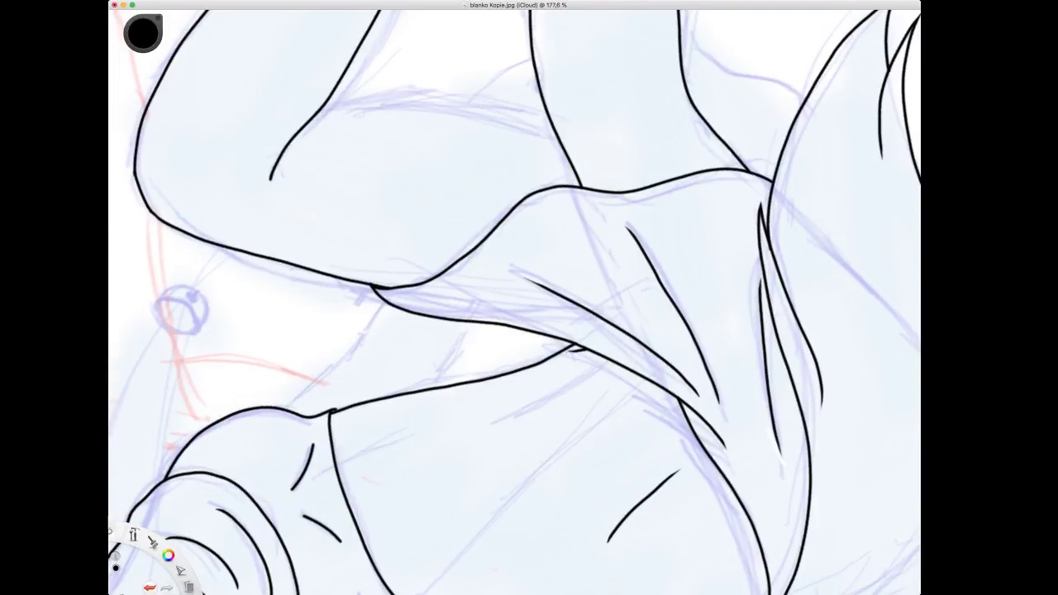
pyautogui.moveTo(319, 111); pyautogui.dragTo(488, 134)
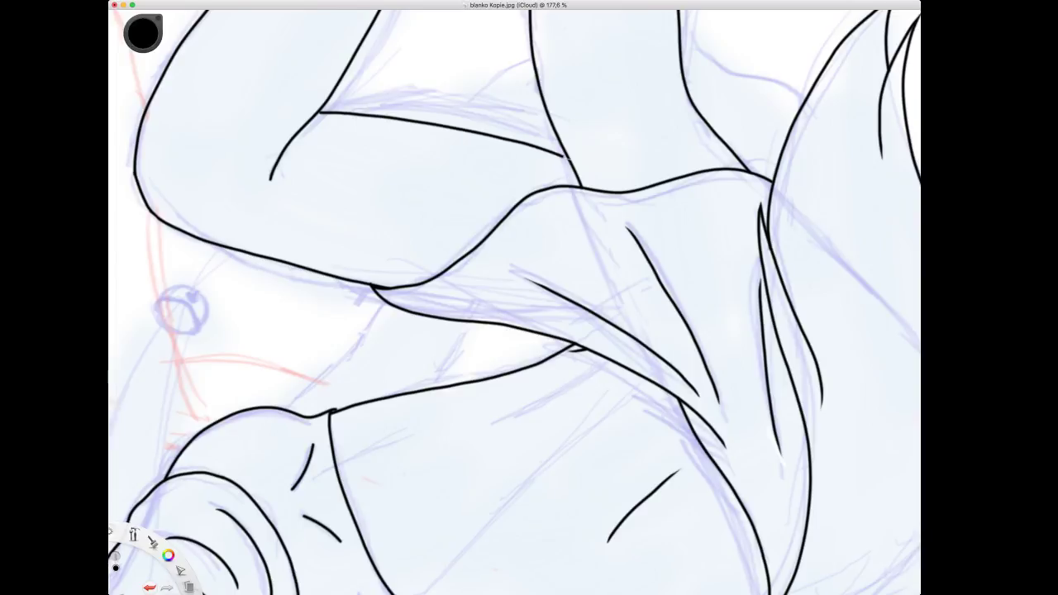
# Erase the upper end of the crease line inside the bent knee so it is shorter and tapered.
pyautogui.press('space')
pyautogui.moveTo(515, 177)
pyautogui.mouseDown()
pyautogui.moveTo(533, 320)
pyautogui.moveTo(516, 331)
pyautogui.moveTo(485, 309)
pyautogui.mouseUp()
pyautogui.moveTo(523, 346); pyautogui.dragTo(473, 310)
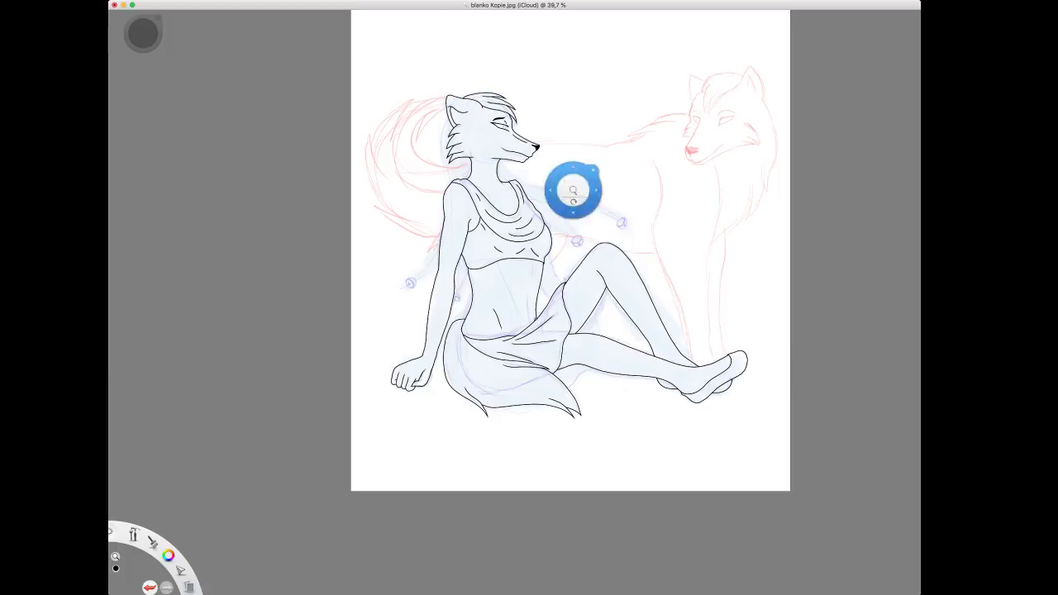
pyautogui.moveTo(636, 333); pyautogui.dragTo(629, 308)
pyautogui.moveTo(606, 261); pyautogui.dragTo(694, 186)
pyautogui.click(604, 227)
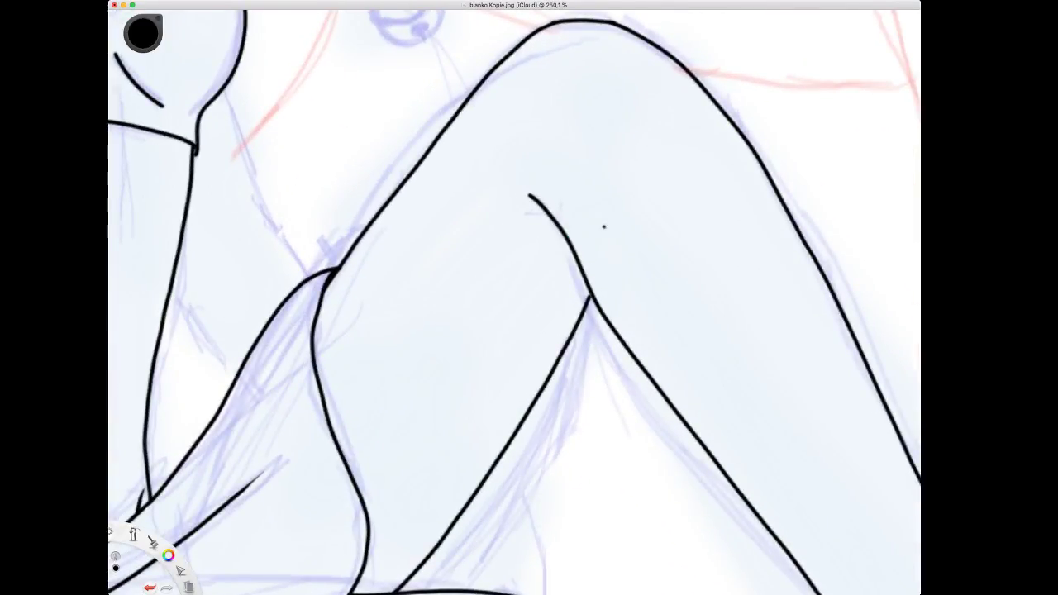
pyautogui.moveTo(558, 219)
pyautogui.mouseDown()
pyautogui.moveTo(567, 239)
pyautogui.moveTo(555, 221)
pyautogui.mouseUp()
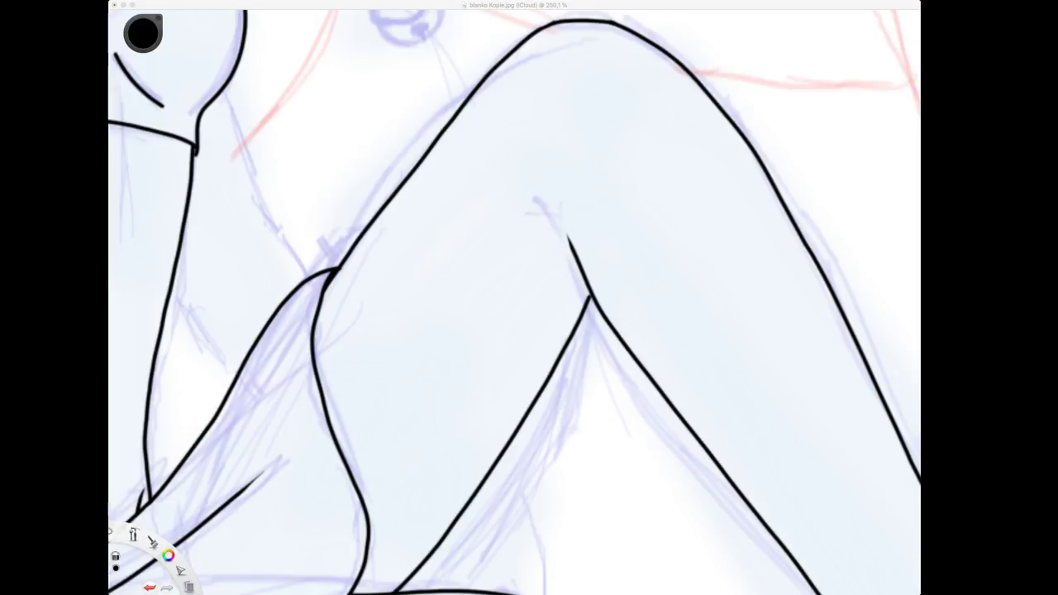
pyautogui.press('super+Tab')
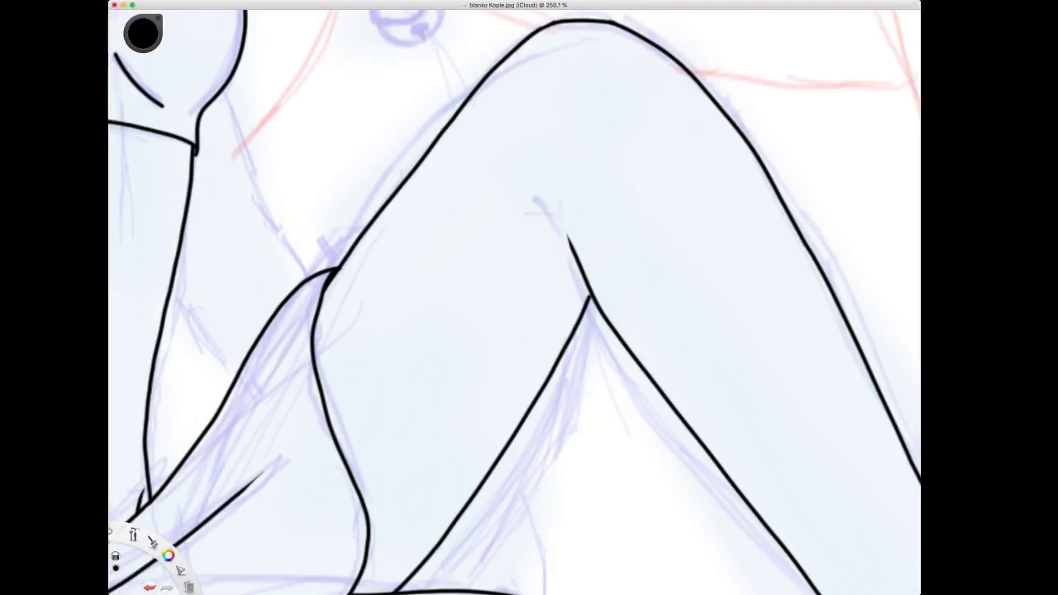
# Ink the skirt cloth hanging between the bent thigh and the outstretched leg, with its outer edge and a short fold line.
pyautogui.press('space')
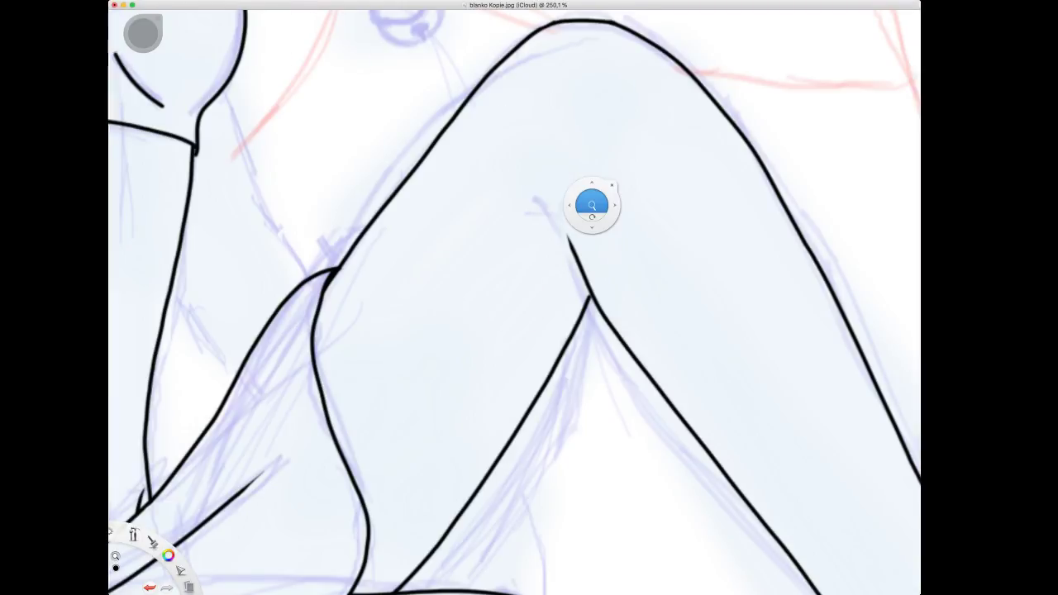
pyautogui.moveTo(590, 205)
pyautogui.mouseDown()
pyautogui.moveTo(606, 307)
pyautogui.moveTo(619, 260)
pyautogui.moveTo(604, 273)
pyautogui.moveTo(639, 236)
pyautogui.mouseUp()
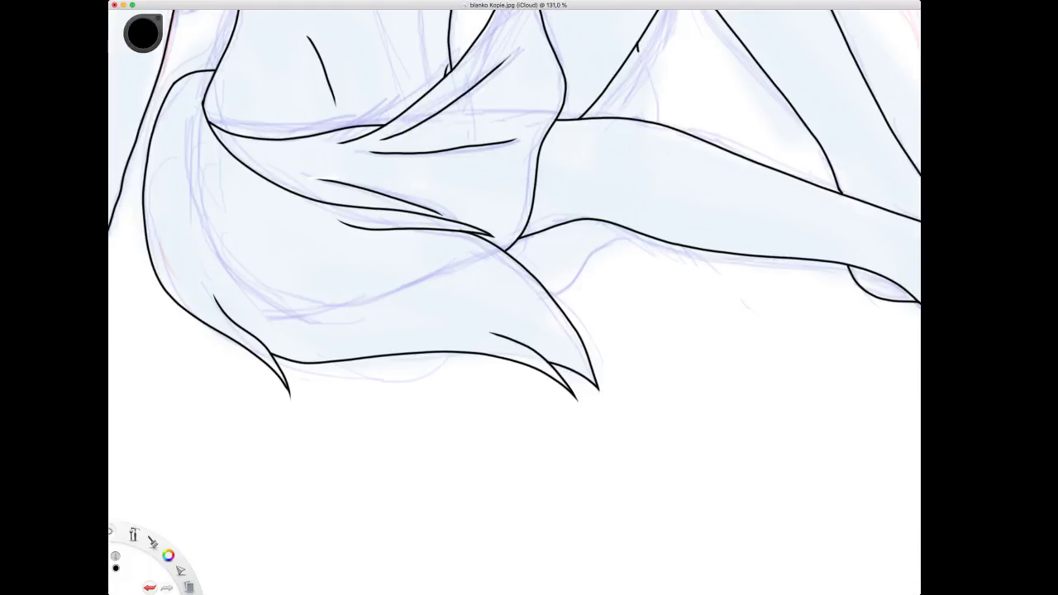
pyautogui.moveTo(651, 79); pyautogui.dragTo(658, 100)
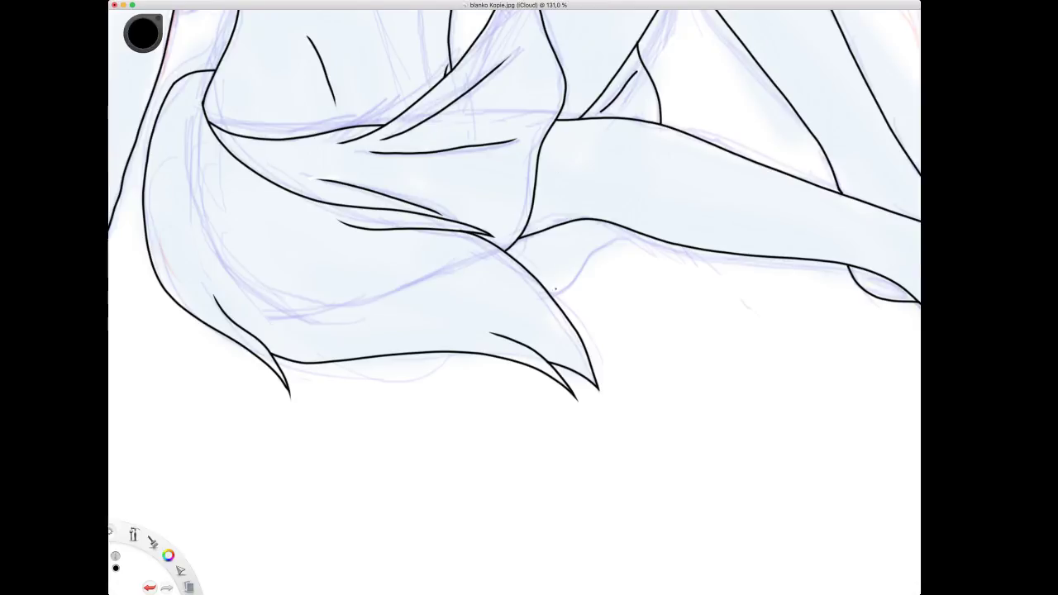
# Ink the cloth tip between the tail and the underside of the outstretched leg, with its outer edge and two fold lines.
pyautogui.moveTo(550, 293); pyautogui.dragTo(587, 259)
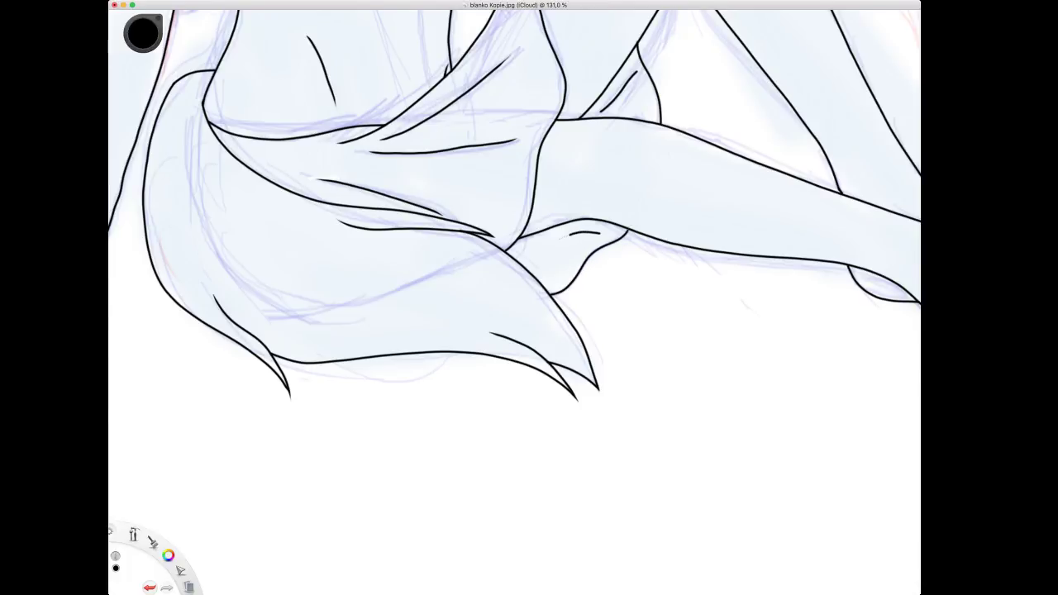
pyautogui.moveTo(571, 234); pyautogui.dragTo(529, 248)
pyautogui.press('space')
pyautogui.moveTo(577, 258); pyautogui.dragTo(638, 236)
pyautogui.scroll(2, 590, 248)
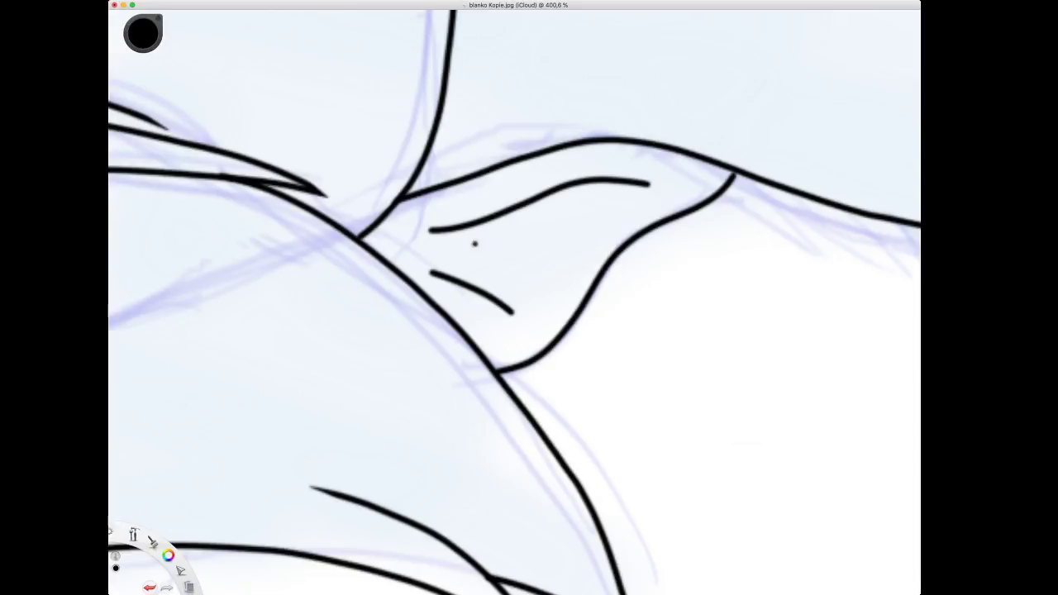
# Erase the ends of the two fold lines in the cloth tip under the outstretched leg into tapered points.
pyautogui.moveTo(426, 270)
pyautogui.mouseDown()
pyautogui.moveTo(493, 292)
pyautogui.moveTo(523, 327)
pyautogui.mouseUp()
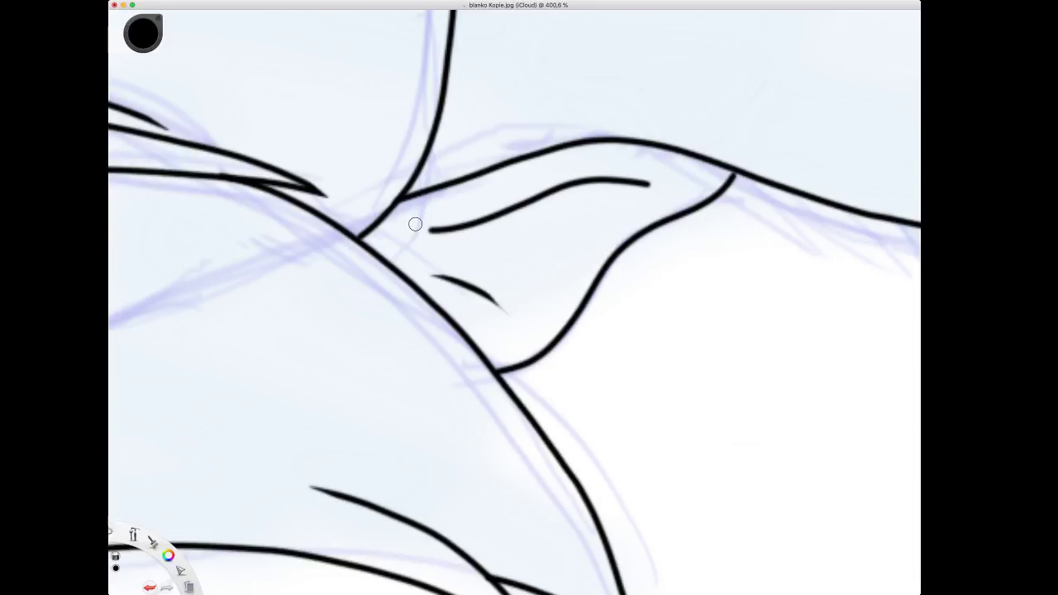
pyautogui.moveTo(418, 226); pyautogui.dragTo(450, 233)
pyautogui.moveTo(661, 187); pyautogui.dragTo(621, 180)
pyautogui.press('space')
# Taper both ends of the fold line in the cloth hanging beneath the bent thigh with the eraser.
pyautogui.moveTo(676, 57); pyautogui.dragTo(529, 375)
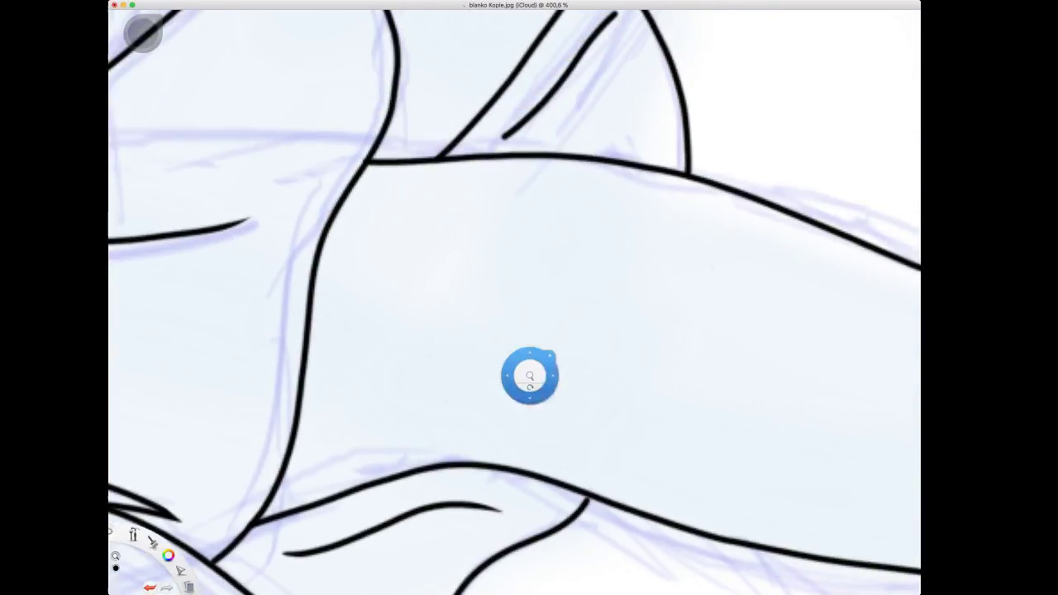
pyautogui.moveTo(553, 194); pyautogui.dragTo(553, 368)
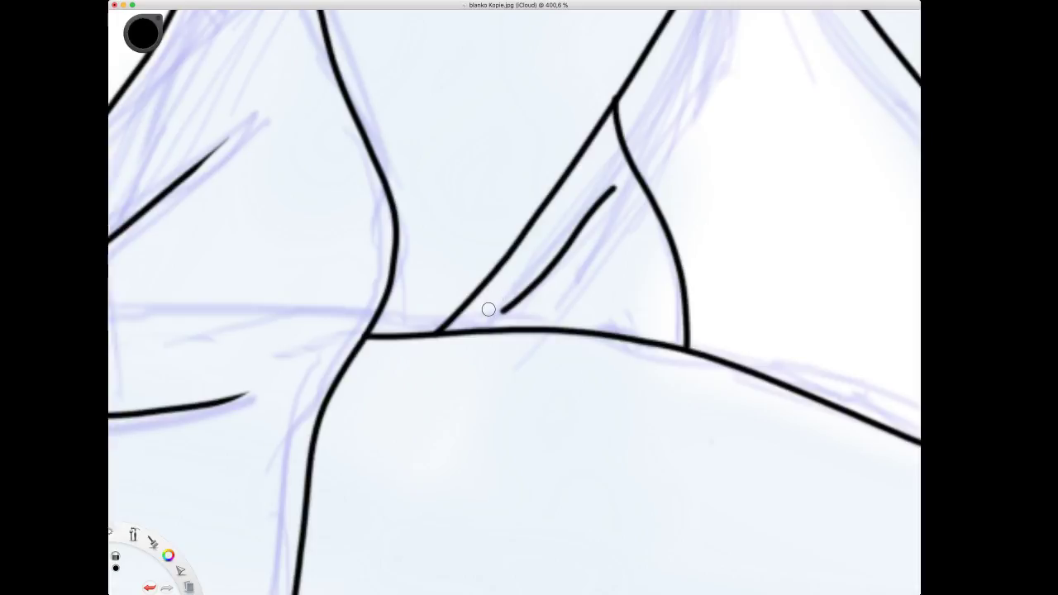
pyautogui.moveTo(491, 312)
pyautogui.mouseDown()
pyautogui.moveTo(516, 316)
pyautogui.moveTo(534, 300)
pyautogui.mouseUp()
pyautogui.press('space')
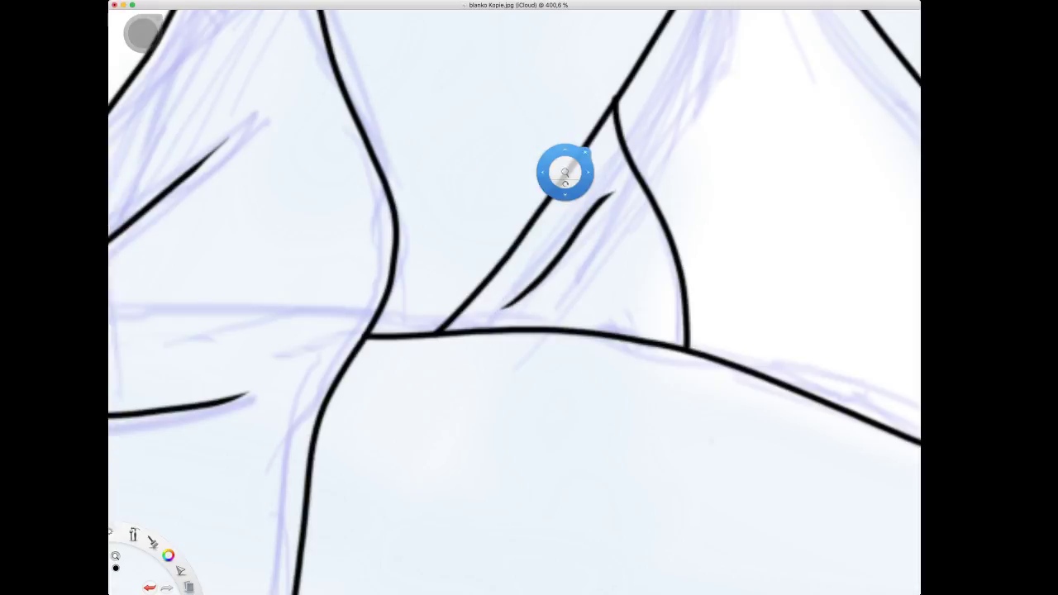
pyautogui.moveTo(565, 172); pyautogui.dragTo(586, 386)
# Ink both edges of the far arm visible between the torso and the raised thigh.
pyautogui.moveTo(567, 300); pyautogui.dragTo(625, 380)
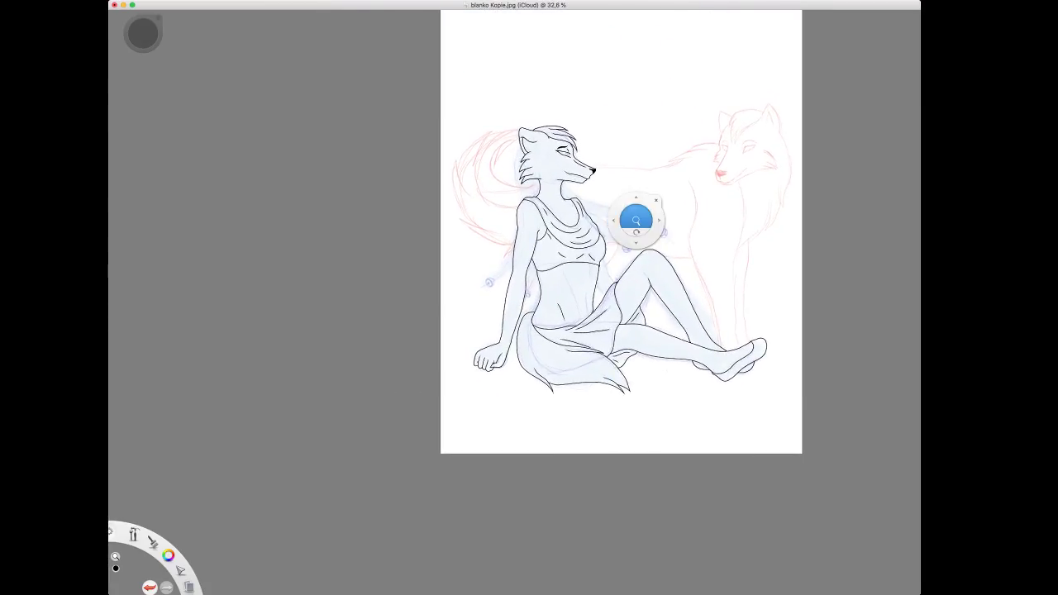
pyautogui.scroll(4, 637, 224)
pyautogui.moveTo(637, 224); pyautogui.dragTo(658, 267)
pyautogui.scroll(4, 617, 290)
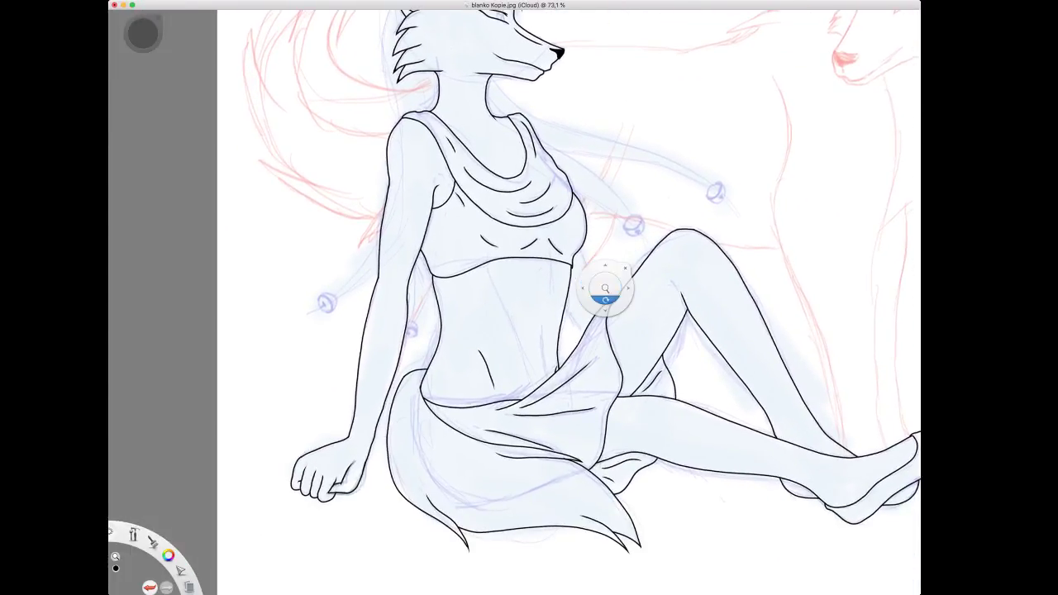
pyautogui.scroll(-2, 586, 220)
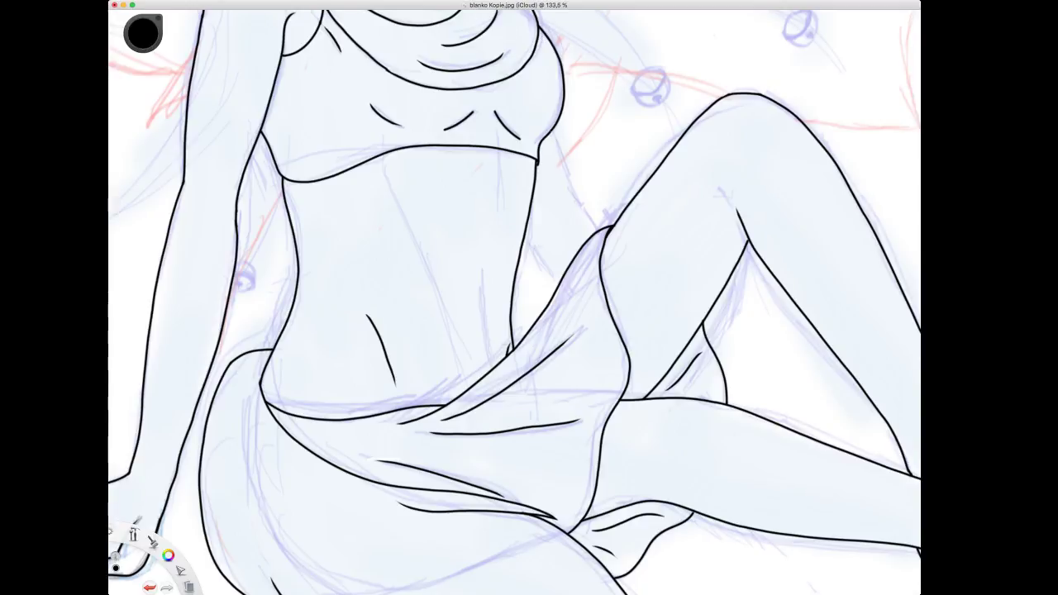
pyautogui.moveTo(569, 176); pyautogui.dragTo(581, 207)
pyautogui.moveTo(527, 241); pyautogui.dragTo(562, 281)
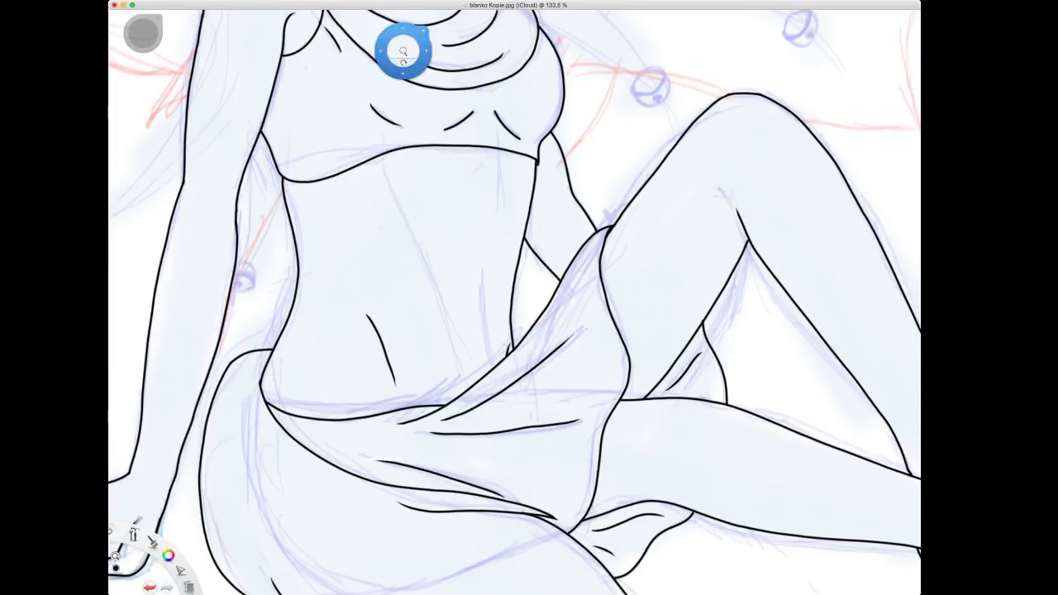
# Erase the blunt ends of the short crease lines above the hem of the top into tapered points.
pyautogui.scroll(5, 501, 125)
pyautogui.moveTo(599, 219); pyautogui.dragTo(549, 172)
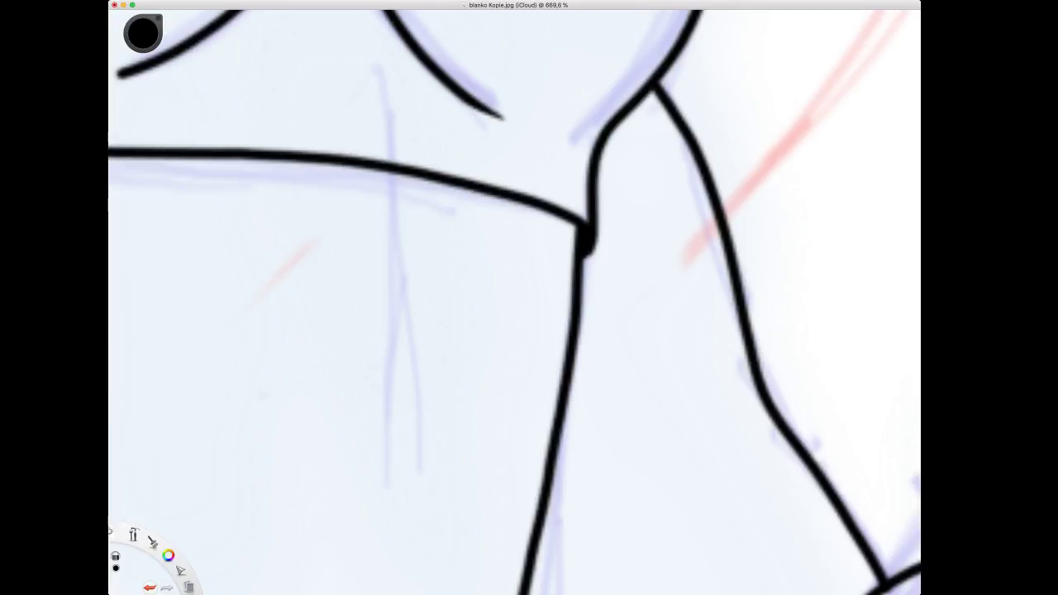
pyautogui.press('space')
pyautogui.moveTo(285, 37)
pyautogui.mouseDown()
pyautogui.moveTo(345, 109)
pyautogui.moveTo(451, 311)
pyautogui.mouseUp()
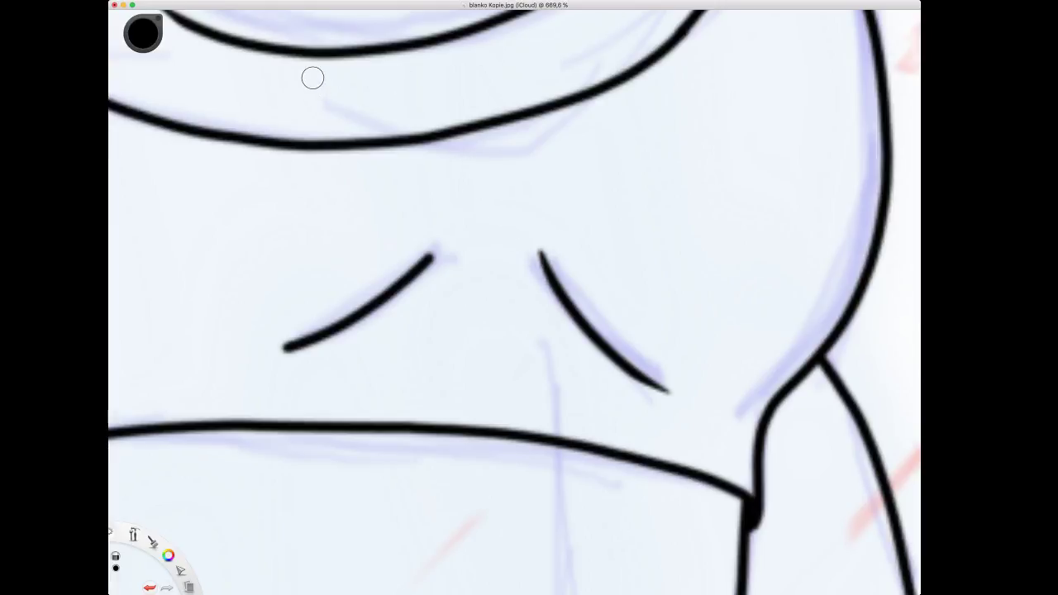
pyautogui.press('space')
pyautogui.moveTo(514, 302); pyautogui.dragTo(567, 265)
pyautogui.moveTo(366, 301)
pyautogui.mouseDown()
pyautogui.moveTo(529, 187)
pyautogui.moveTo(560, 203)
pyautogui.mouseUp()
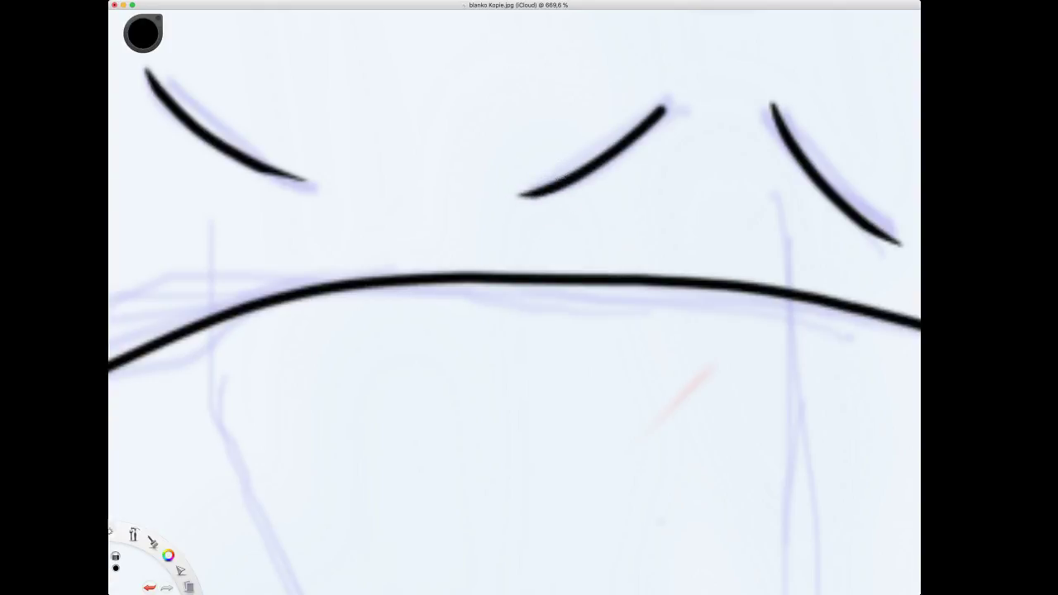
pyautogui.press('super+z')
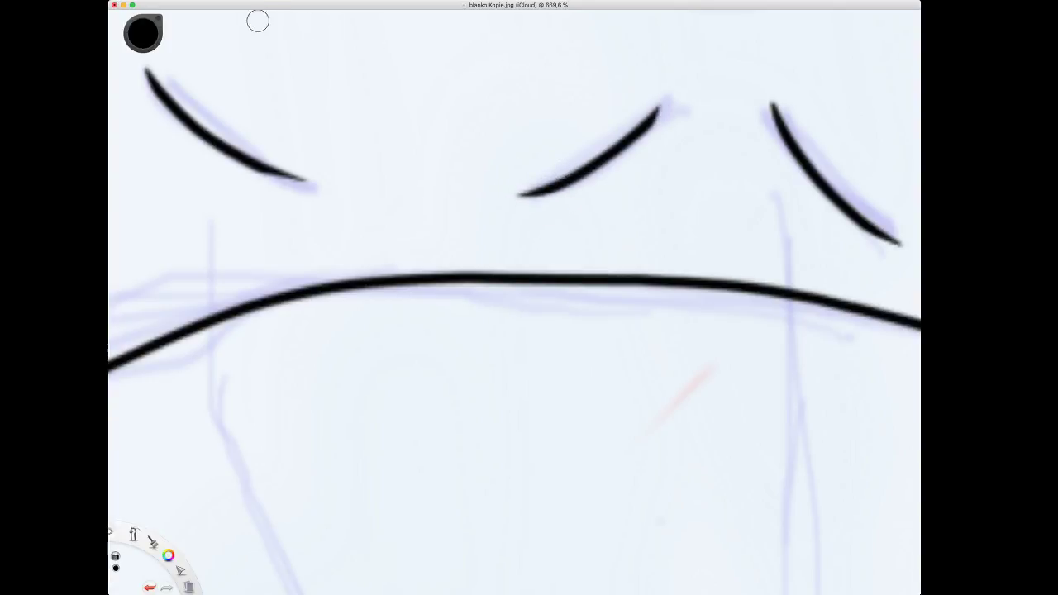
pyautogui.press('space')
pyautogui.moveTo(653, 190)
pyautogui.mouseDown()
pyautogui.moveTo(622, 251)
pyautogui.moveTo(630, 394)
pyautogui.moveTo(602, 421)
pyautogui.moveTo(650, 368)
pyautogui.moveTo(633, 351)
pyautogui.moveTo(562, 380)
pyautogui.moveTo(637, 272)
pyautogui.moveTo(595, 220)
pyautogui.moveTo(590, 260)
pyautogui.moveTo(661, 186)
pyautogui.mouseUp()
pyautogui.moveTo(609, 289); pyautogui.dragTo(607, 189)
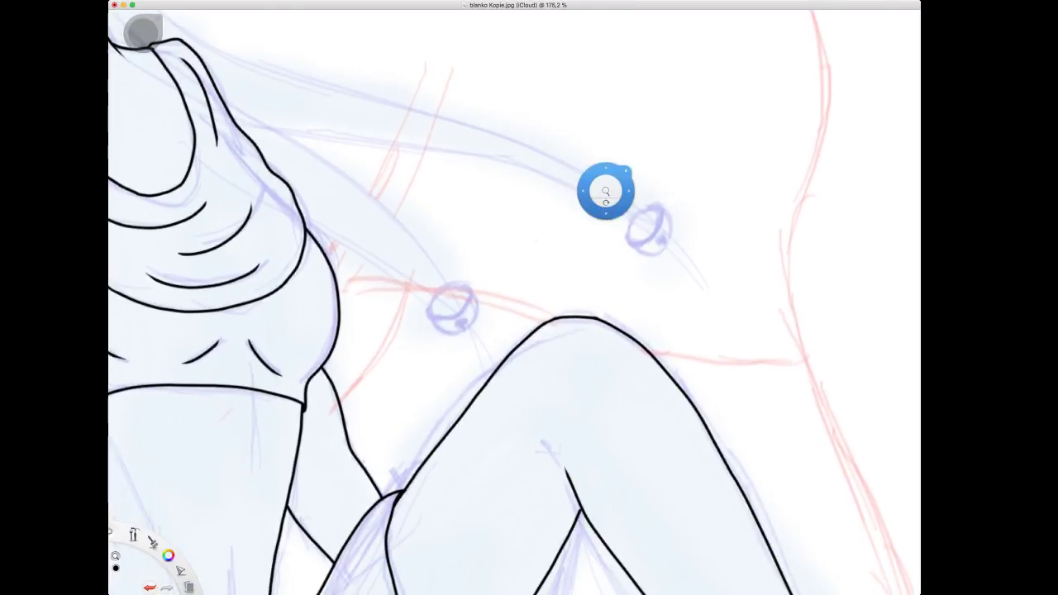
pyautogui.moveTo(616, 226); pyautogui.dragTo(633, 168)
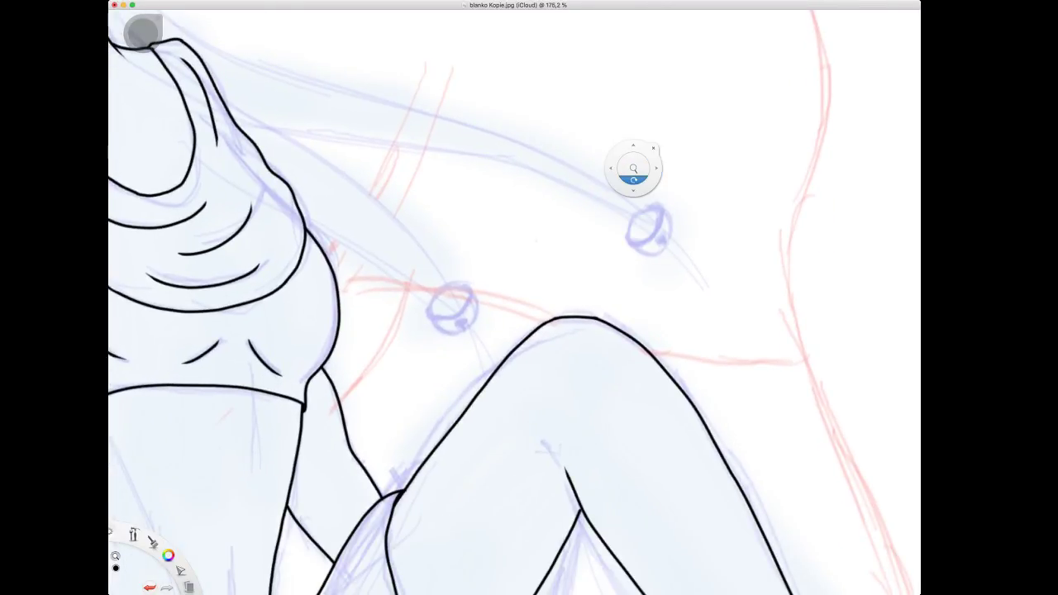
pyautogui.scroll(-5, 633, 168)
pyautogui.moveTo(616, 243)
pyautogui.mouseDown()
pyautogui.moveTo(652, 259)
pyautogui.moveTo(653, 229)
pyautogui.moveTo(631, 208)
pyautogui.moveTo(626, 259)
pyautogui.mouseUp()
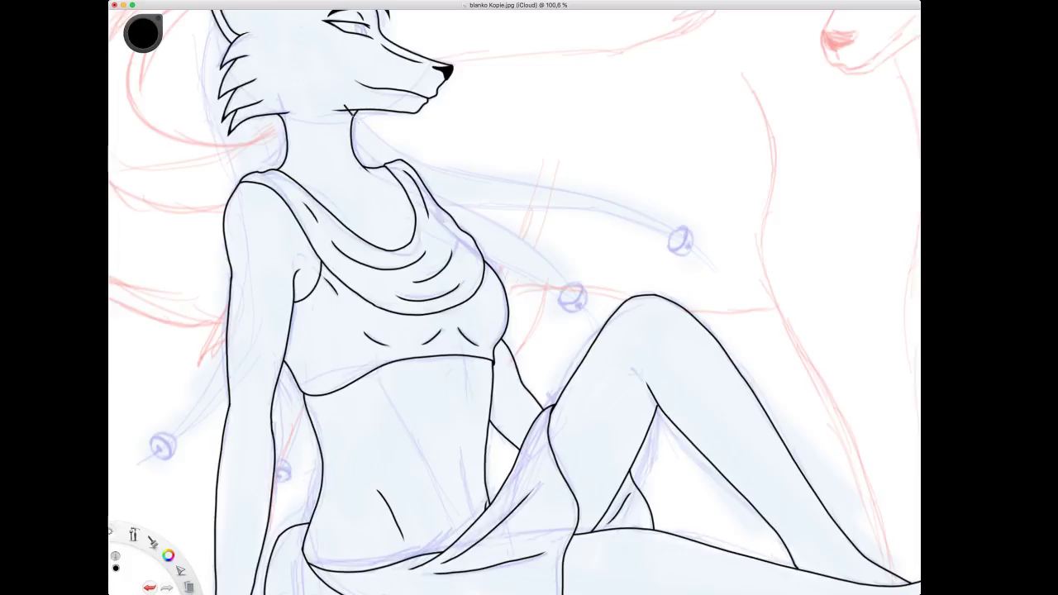
pyautogui.moveTo(392, 147)
pyautogui.mouseDown()
pyautogui.moveTo(496, 183)
pyautogui.moveTo(651, 214)
pyautogui.mouseUp()
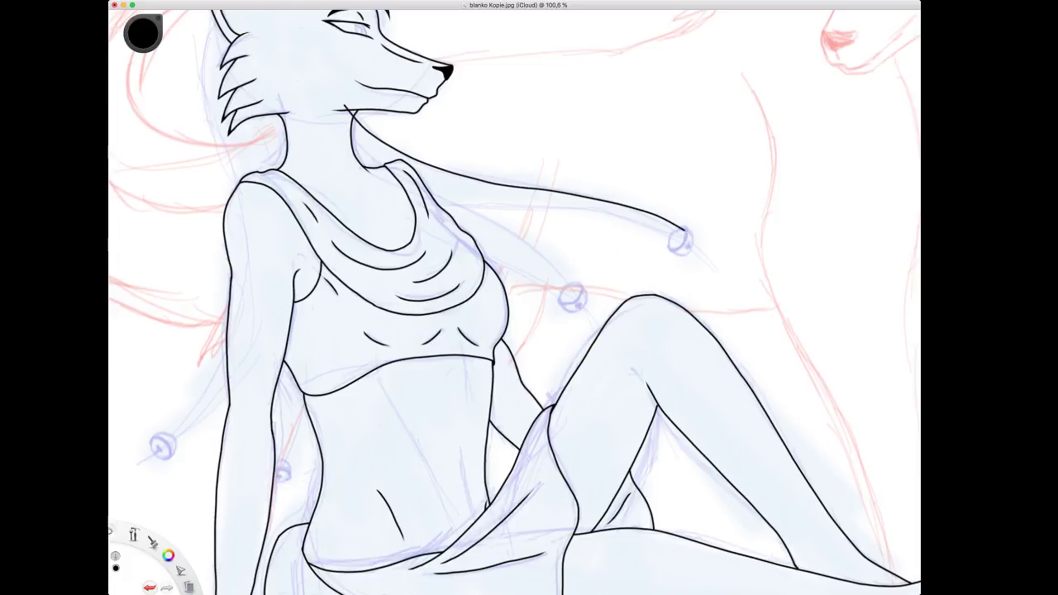
pyautogui.press('super+z')
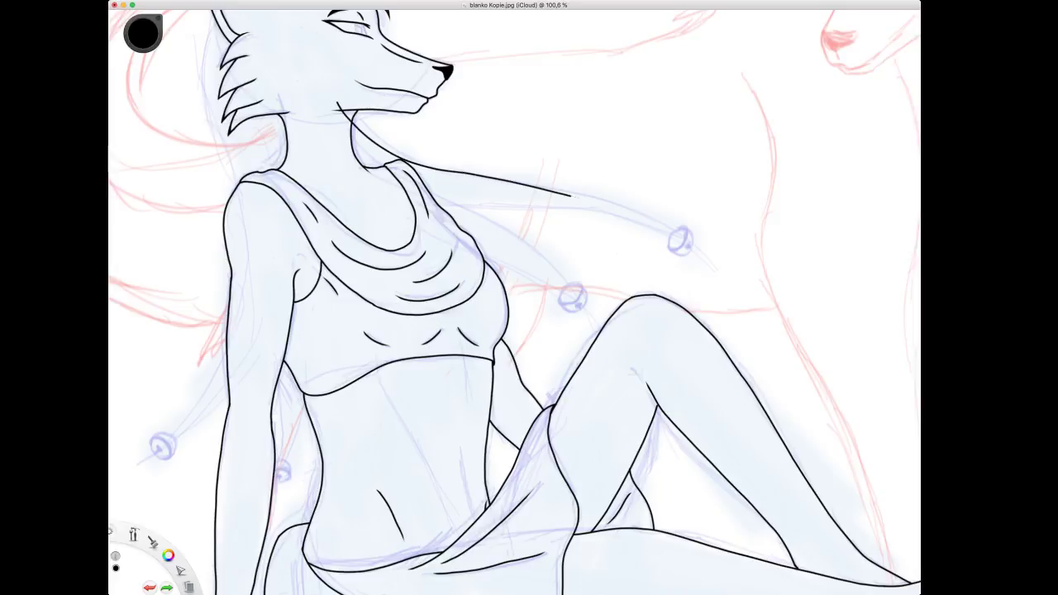
pyautogui.press('super+z')
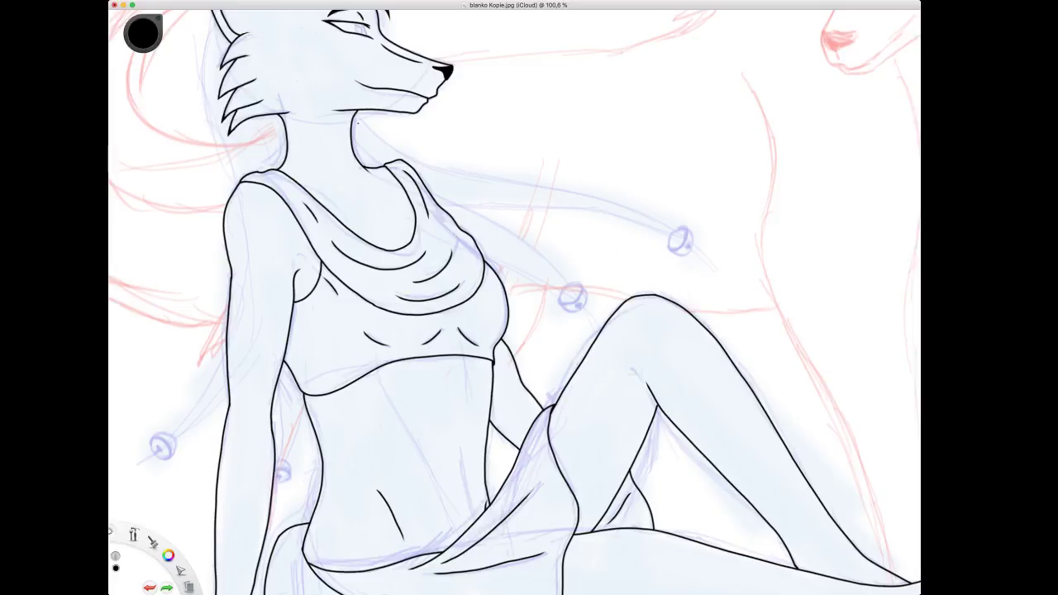
# Ink the upper and lower edges of the two bands trailing from the neck to the round bells above the knee.
pyautogui.moveTo(357, 114)
pyautogui.mouseDown()
pyautogui.moveTo(406, 155)
pyautogui.moveTo(610, 203)
pyautogui.mouseUp()
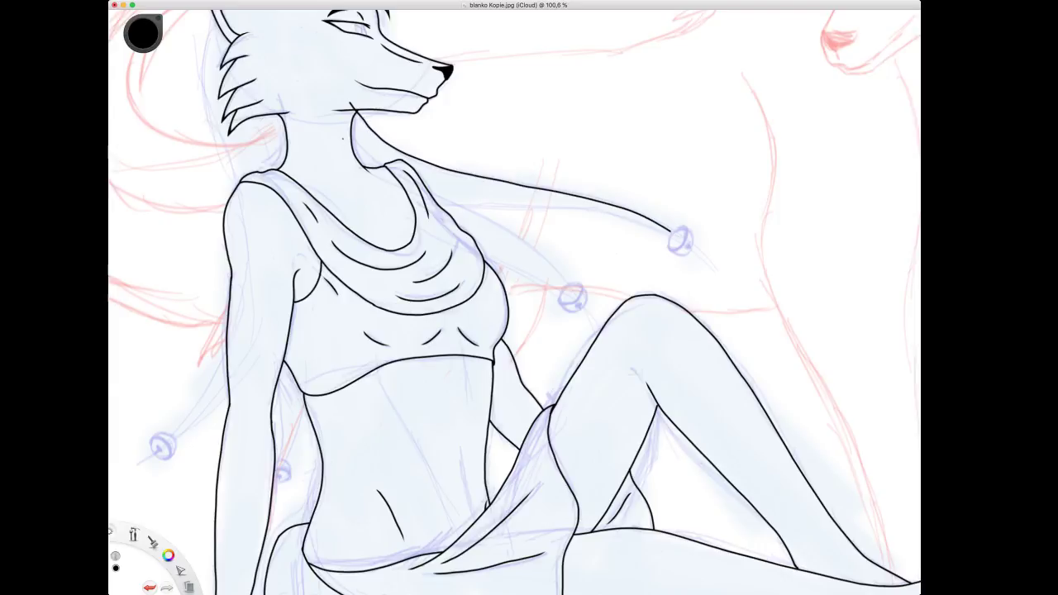
pyautogui.moveTo(403, 170); pyautogui.dragTo(517, 205)
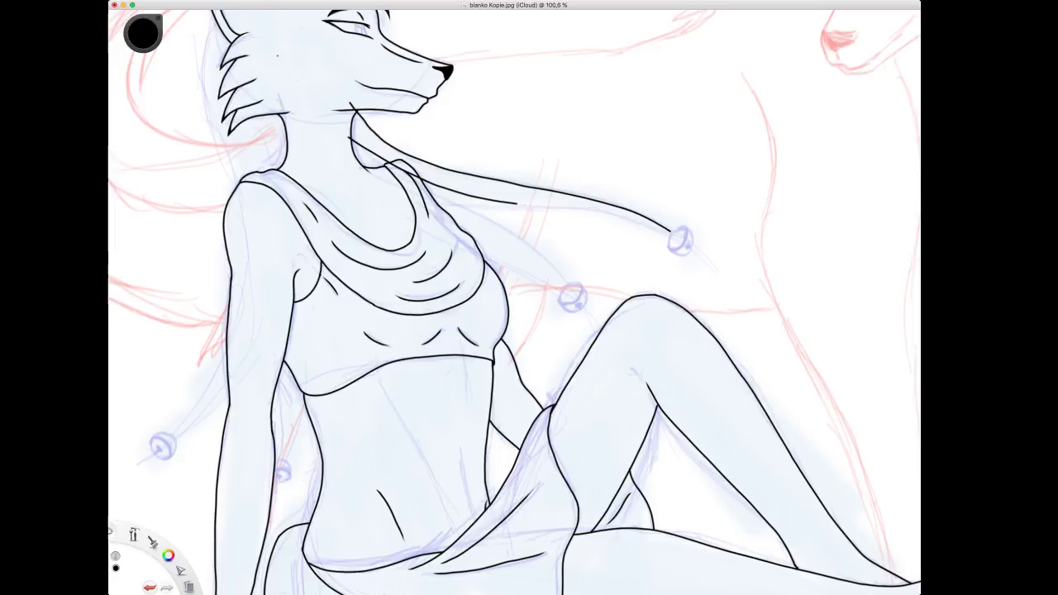
pyautogui.press('super+z')
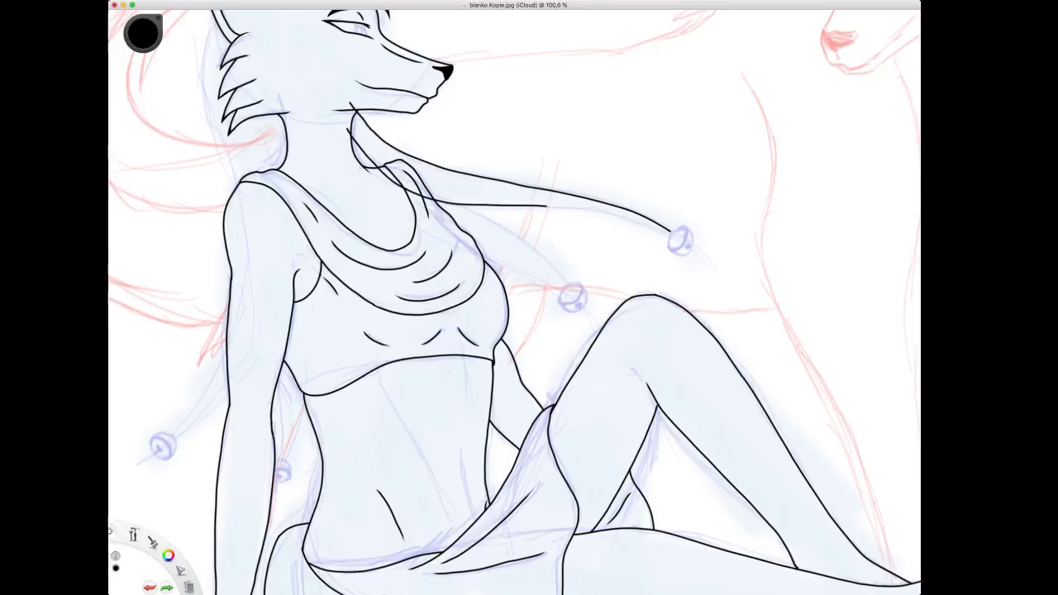
pyautogui.moveTo(546, 206); pyautogui.dragTo(653, 225)
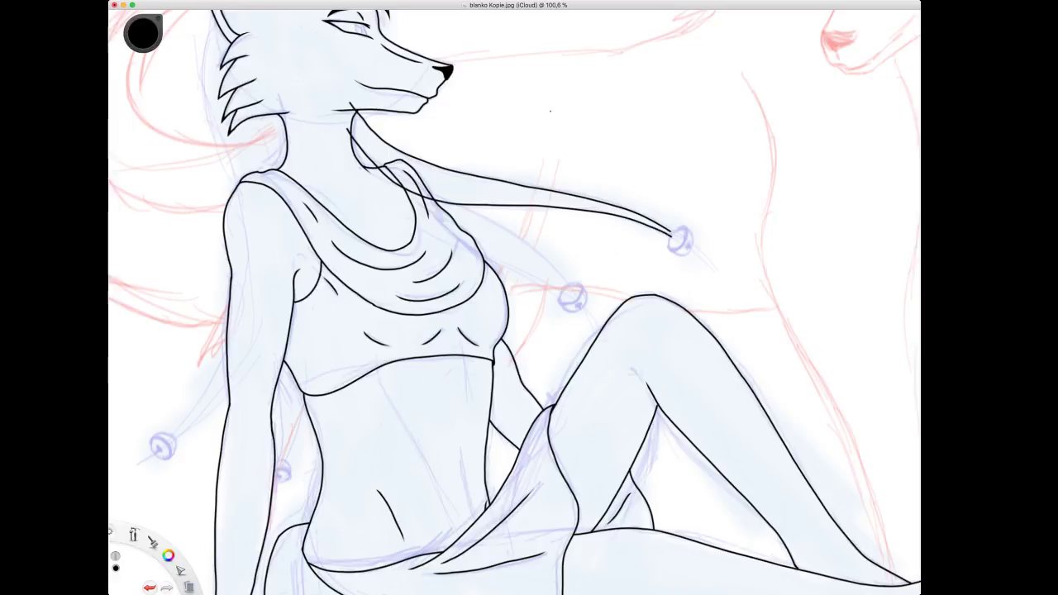
pyautogui.moveTo(476, 217); pyautogui.dragTo(514, 237)
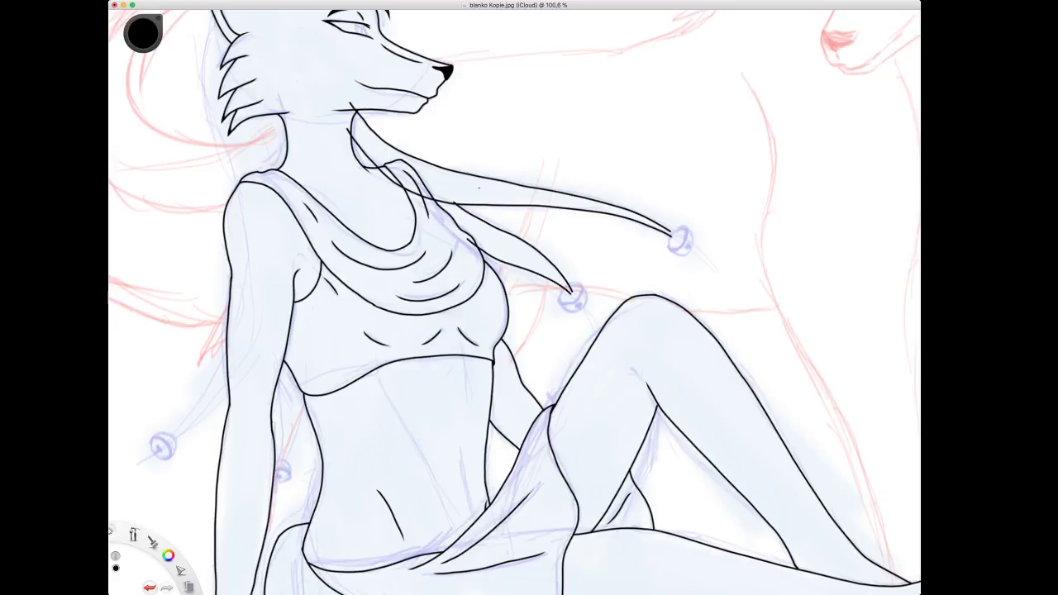
# Ink the tip of the longer band with the small loops that attach it to its bell.
pyautogui.press('space')
pyautogui.moveTo(270, 55)
pyautogui.mouseDown()
pyautogui.moveTo(286, 88)
pyautogui.moveTo(310, 97)
pyautogui.mouseUp()
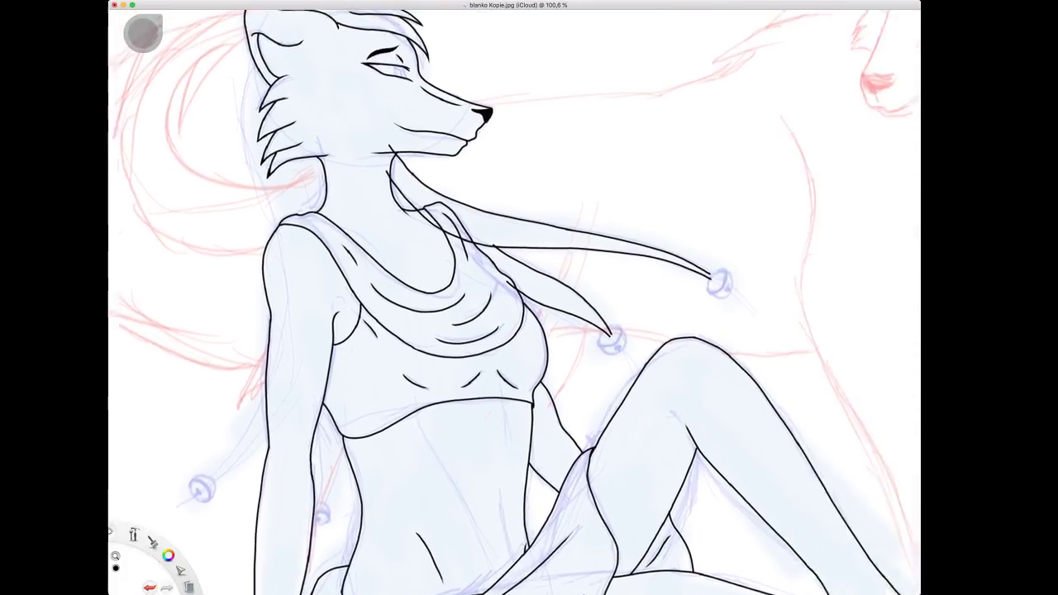
pyautogui.moveTo(472, 241); pyautogui.dragTo(414, 233)
pyautogui.moveTo(631, 313); pyautogui.dragTo(593, 258)
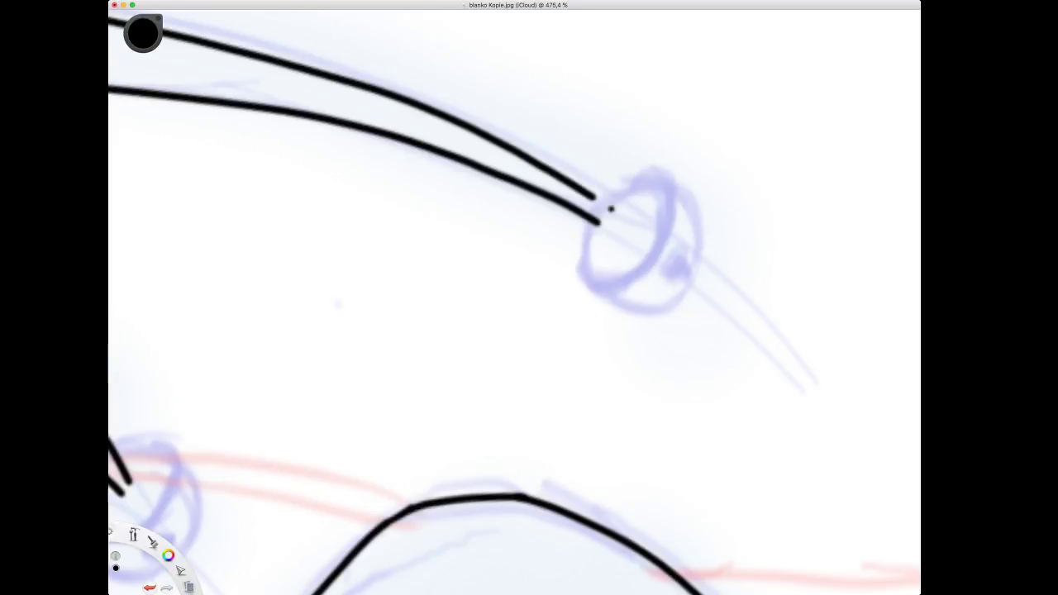
pyautogui.moveTo(599, 221); pyautogui.dragTo(609, 233)
pyautogui.moveTo(591, 190)
pyautogui.mouseDown()
pyautogui.moveTo(614, 222)
pyautogui.moveTo(610, 233)
pyautogui.moveTo(592, 227)
pyautogui.moveTo(595, 249)
pyautogui.moveTo(614, 246)
pyautogui.moveTo(615, 213)
pyautogui.moveTo(633, 219)
pyautogui.moveTo(620, 216)
pyautogui.moveTo(628, 213)
pyautogui.moveTo(612, 256)
pyautogui.mouseUp()
pyautogui.hotkey('ctrl', 'z')
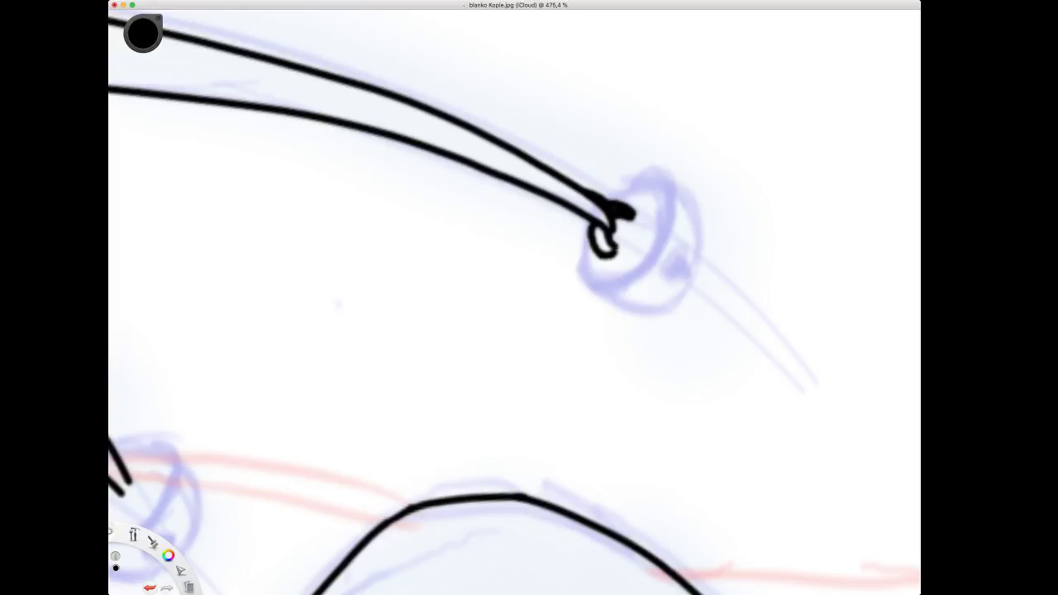
# Ink the bell on the longer band with its front circle, raised middle rim, rounded back and small dark slot.
pyautogui.hotkey('ctrl', 'z')
pyautogui.moveTo(588, 217); pyautogui.dragTo(602, 252)
pyautogui.hotkey('ctrl', 'z')
pyautogui.moveTo(588, 213)
pyautogui.mouseDown()
pyautogui.moveTo(570, 244)
pyautogui.moveTo(592, 276)
pyautogui.moveTo(608, 276)
pyautogui.mouseUp()
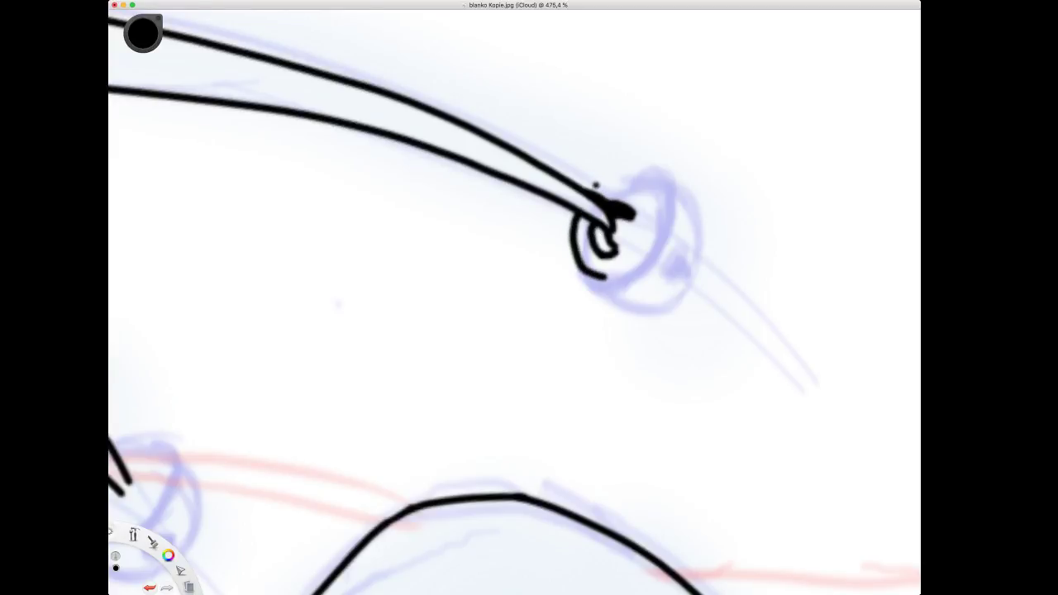
pyautogui.moveTo(589, 190)
pyautogui.mouseDown()
pyautogui.moveTo(636, 174)
pyautogui.moveTo(657, 190)
pyautogui.moveTo(654, 241)
pyautogui.moveTo(632, 272)
pyautogui.moveTo(589, 281)
pyautogui.moveTo(611, 297)
pyautogui.mouseUp()
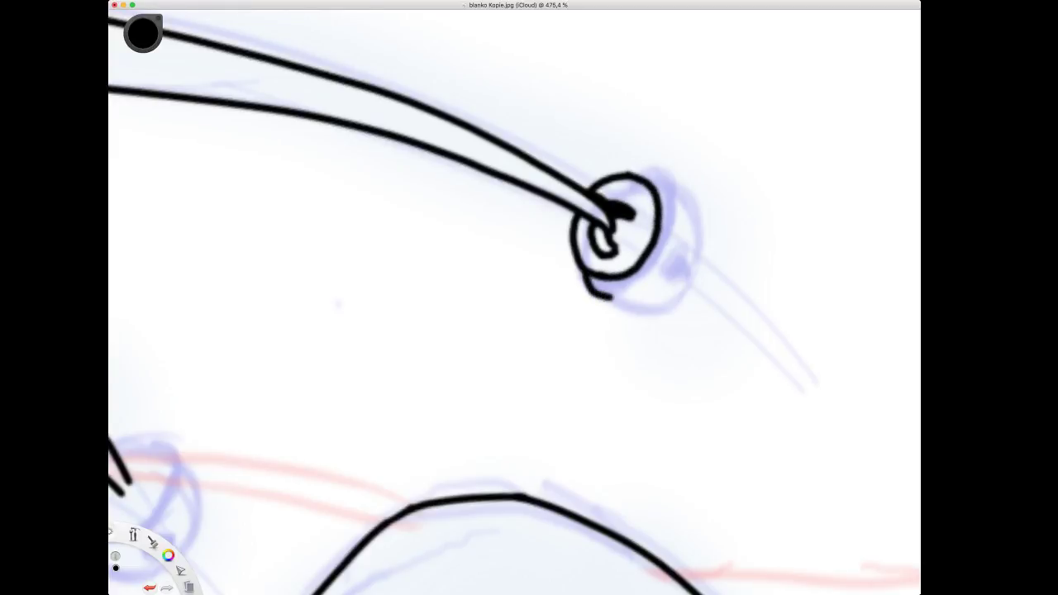
pyautogui.moveTo(625, 173)
pyautogui.mouseDown()
pyautogui.moveTo(661, 170)
pyautogui.moveTo(678, 195)
pyautogui.moveTo(678, 235)
pyautogui.moveTo(650, 290)
pyautogui.moveTo(597, 290)
pyautogui.moveTo(648, 306)
pyautogui.moveTo(676, 300)
pyautogui.mouseUp()
pyautogui.moveTo(673, 183)
pyautogui.mouseDown()
pyautogui.moveTo(695, 203)
pyautogui.moveTo(705, 240)
pyautogui.moveTo(701, 281)
pyautogui.moveTo(674, 306)
pyautogui.mouseUp()
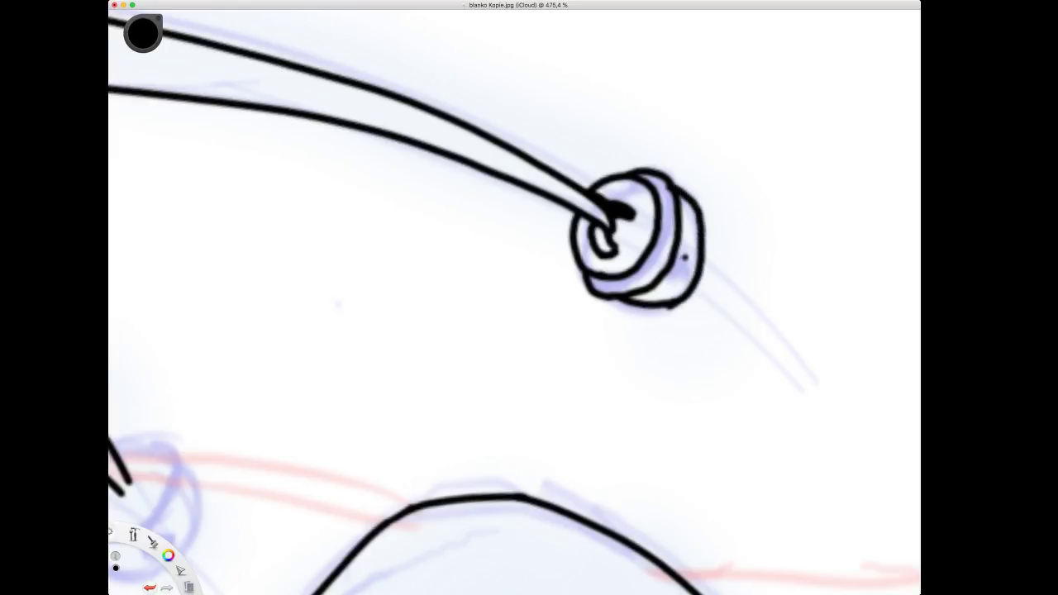
pyautogui.moveTo(685, 258)
pyautogui.mouseDown()
pyautogui.moveTo(685, 276)
pyautogui.moveTo(690, 248)
pyautogui.mouseUp()
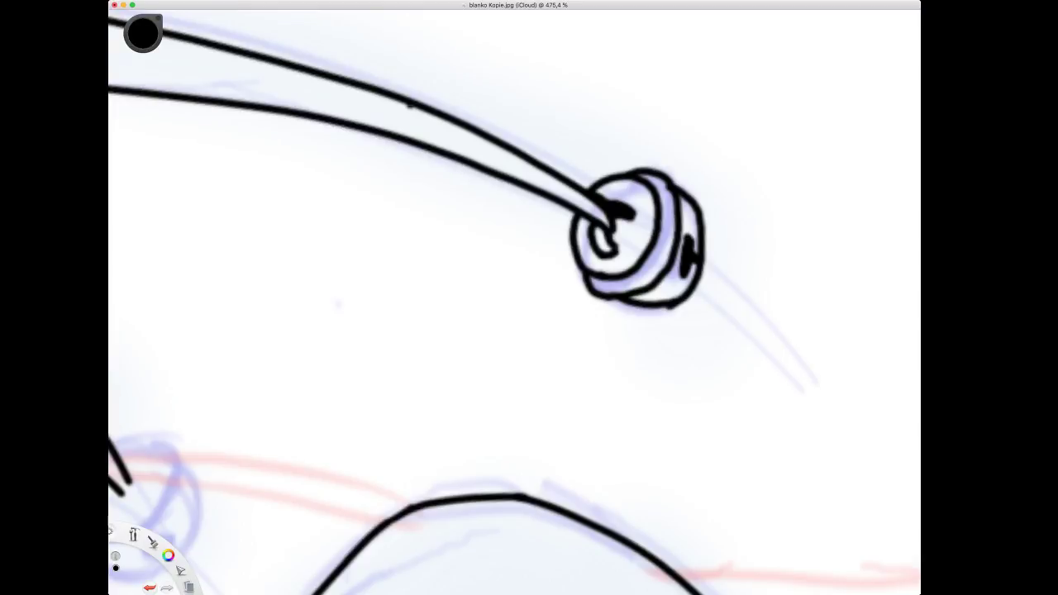
# Ink the closed front circle of the bell around the attachment loops at the tip of the shorter band.
pyautogui.press('space')
pyautogui.moveTo(655, 236); pyautogui.dragTo(679, 380)
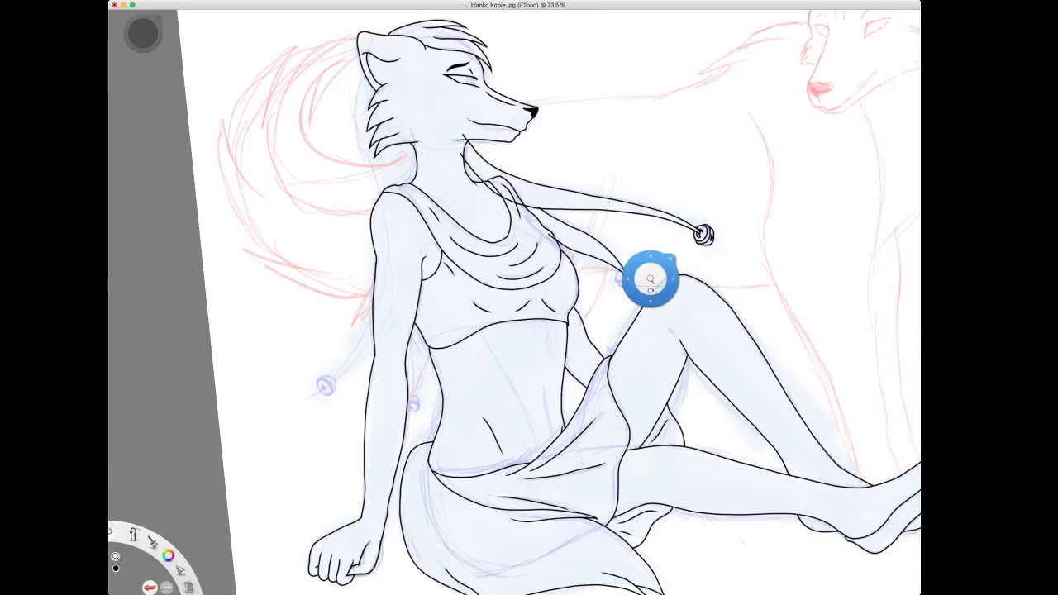
pyautogui.moveTo(638, 289)
pyautogui.mouseDown()
pyautogui.moveTo(593, 211)
pyautogui.moveTo(587, 222)
pyautogui.moveTo(573, 211)
pyautogui.moveTo(545, 219)
pyautogui.moveTo(550, 230)
pyautogui.moveTo(567, 216)
pyautogui.moveTo(565, 228)
pyautogui.moveTo(553, 232)
pyautogui.moveTo(582, 180)
pyautogui.moveTo(591, 192)
pyautogui.moveTo(576, 204)
pyautogui.moveTo(531, 188)
pyautogui.moveTo(524, 197)
pyautogui.moveTo(540, 263)
pyautogui.mouseUp()
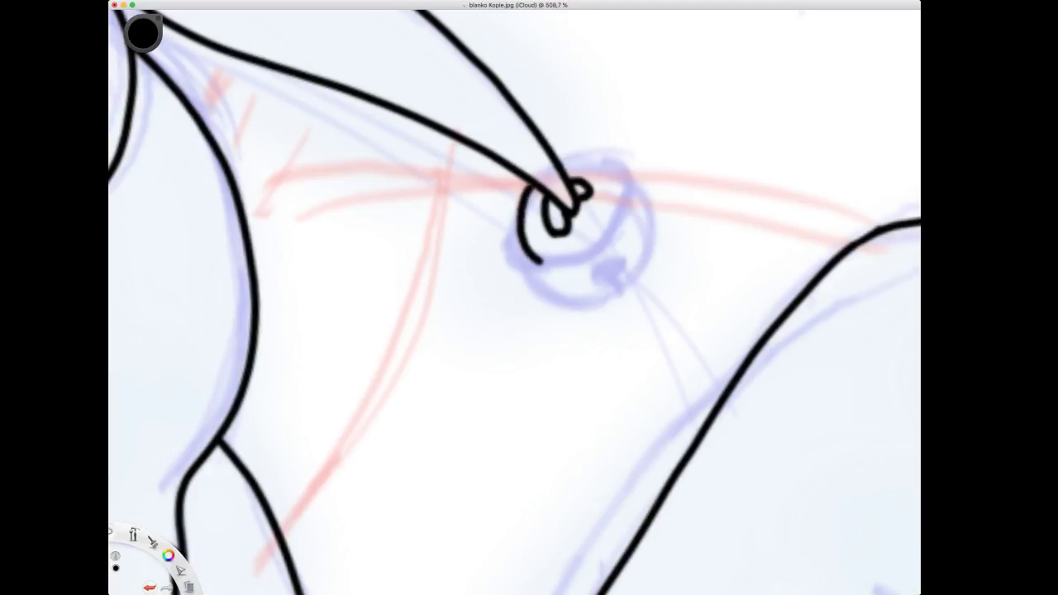
pyautogui.moveTo(564, 165)
pyautogui.mouseDown()
pyautogui.moveTo(602, 171)
pyautogui.moveTo(620, 218)
pyautogui.mouseUp()
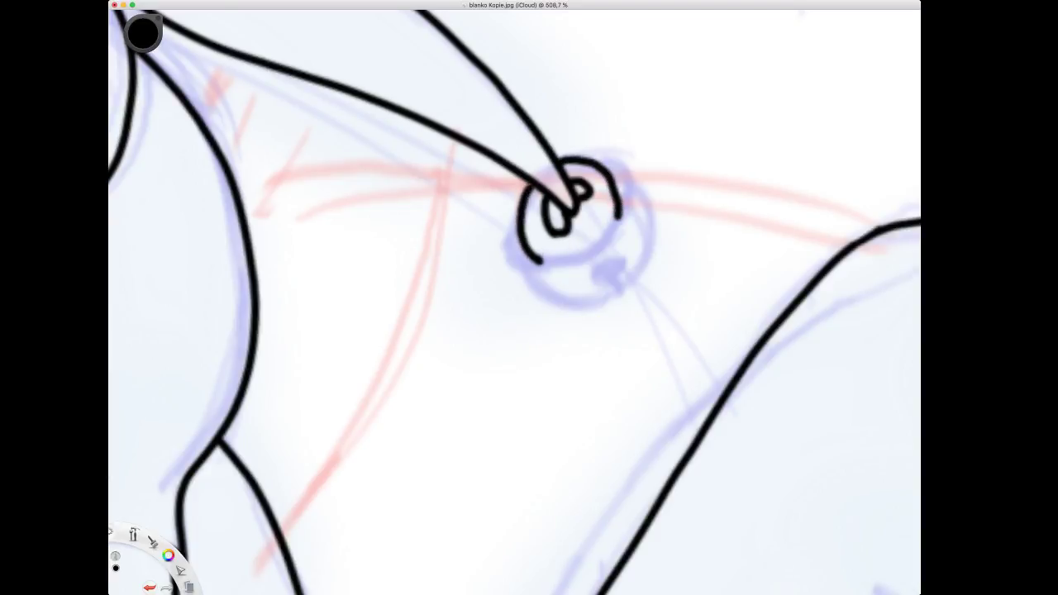
pyautogui.moveTo(541, 263)
pyautogui.mouseDown()
pyautogui.moveTo(600, 247)
pyautogui.moveTo(621, 211)
pyautogui.mouseUp()
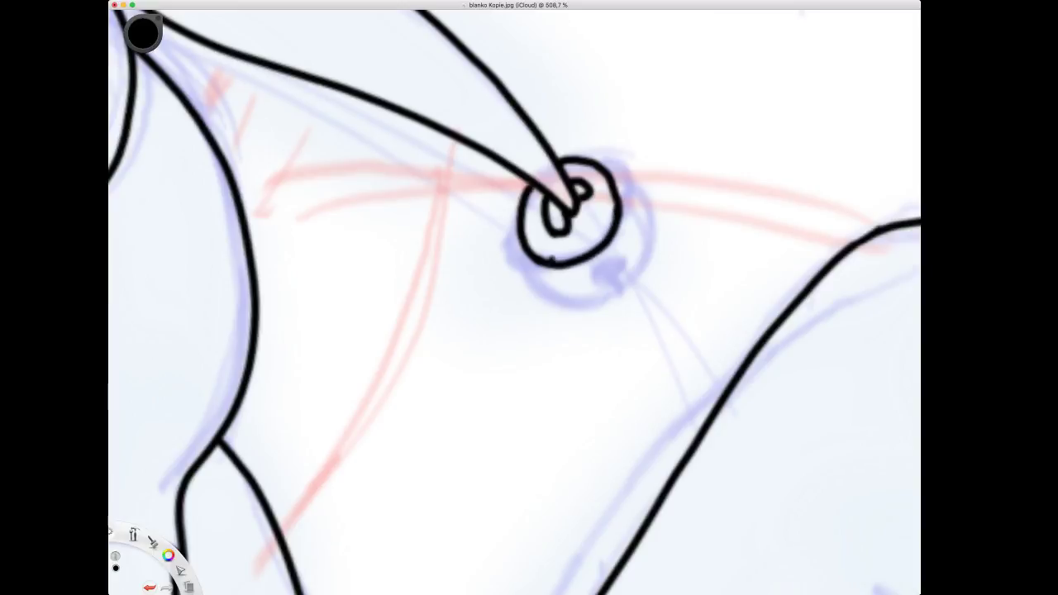
# Ink the shorter band's bell with its raised middle rim, rounded back and small dark slot.
pyautogui.moveTo(522, 253)
pyautogui.mouseDown()
pyautogui.moveTo(524, 283)
pyautogui.moveTo(544, 293)
pyautogui.mouseUp()
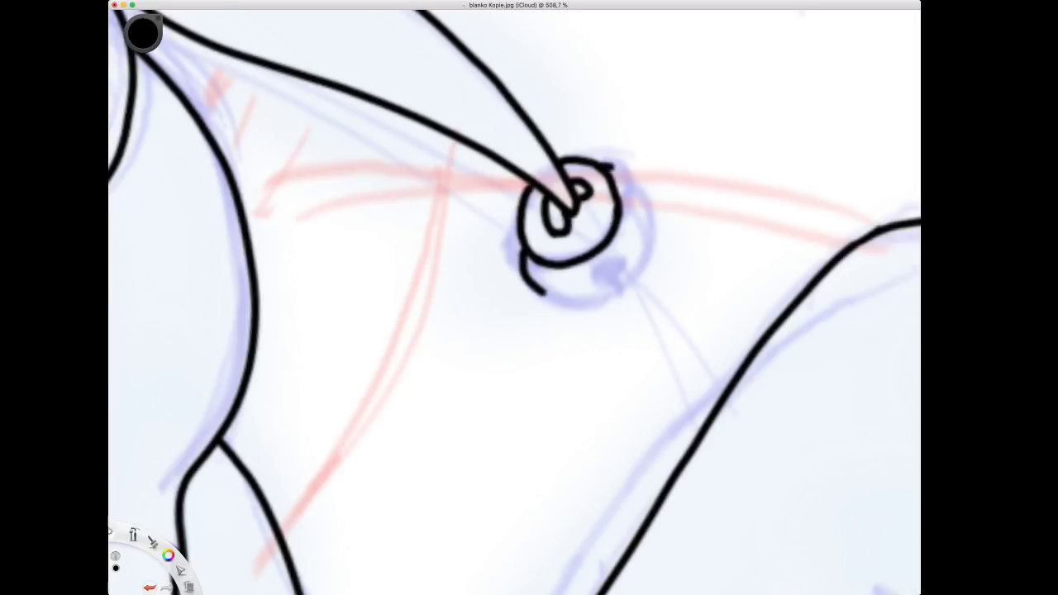
pyautogui.moveTo(610, 165); pyautogui.dragTo(636, 223)
pyautogui.moveTo(539, 291)
pyautogui.mouseDown()
pyautogui.moveTo(605, 277)
pyautogui.moveTo(641, 223)
pyautogui.mouseUp()
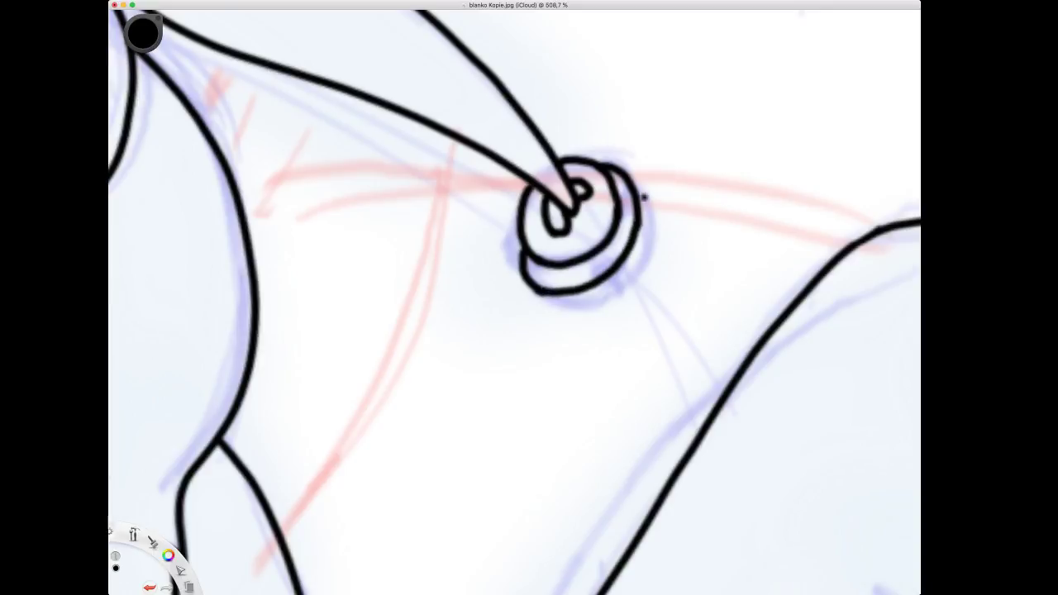
pyautogui.moveTo(545, 296); pyautogui.dragTo(592, 314)
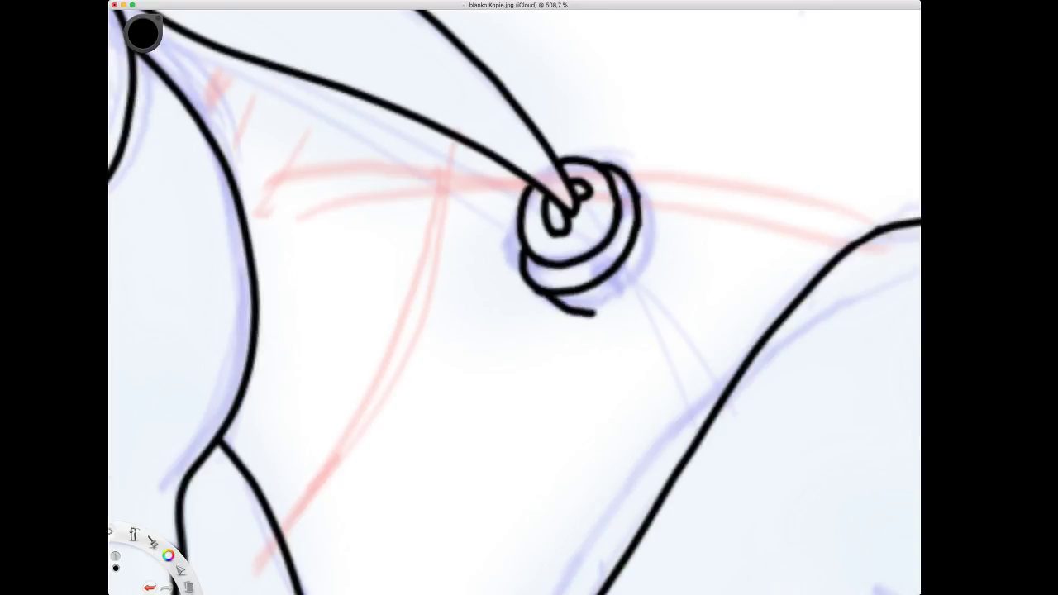
pyautogui.moveTo(638, 193)
pyautogui.mouseDown()
pyautogui.moveTo(658, 251)
pyautogui.moveTo(638, 290)
pyautogui.moveTo(608, 314)
pyautogui.moveTo(581, 303)
pyautogui.moveTo(638, 259)
pyautogui.mouseUp()
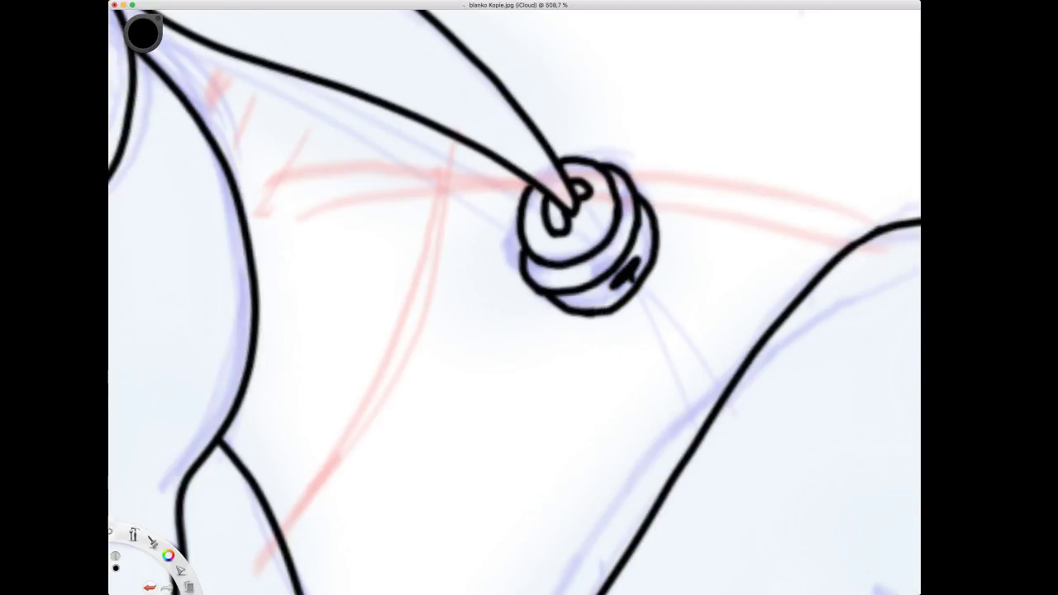
# Examine the whole inked figure and the bells still only sketched behind and beside the supporting arm.
pyautogui.press('space')
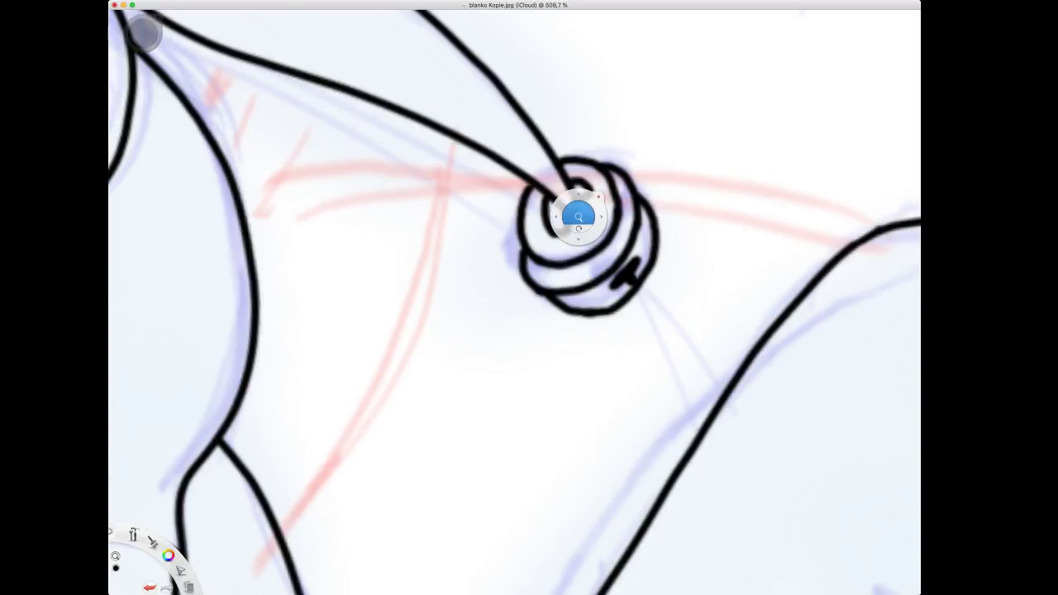
pyautogui.moveTo(579, 217); pyautogui.dragTo(589, 329)
pyautogui.scroll(-4, 595, 327)
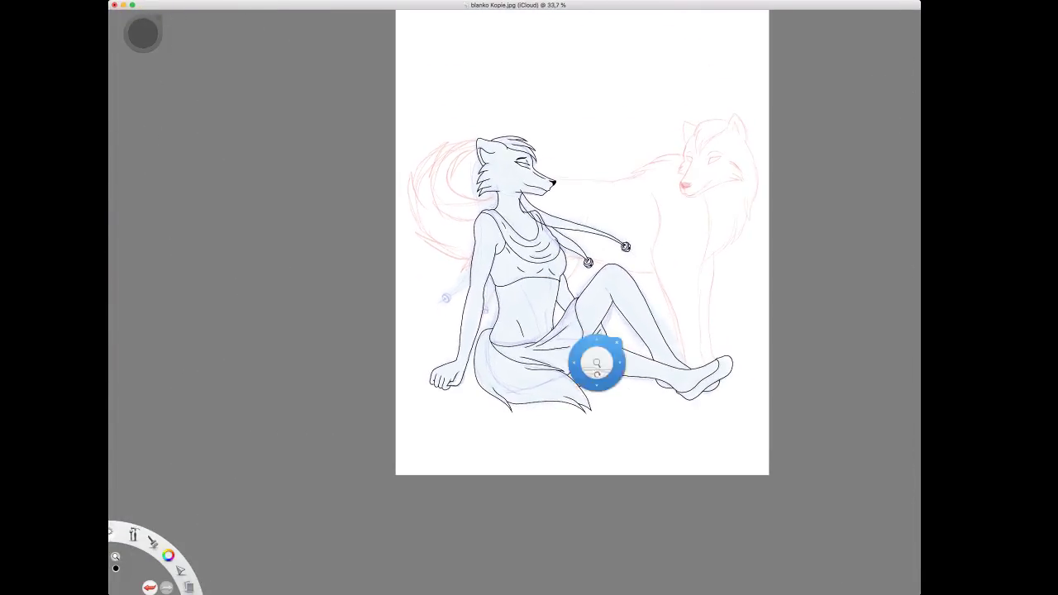
pyautogui.scroll(-3, 604, 408)
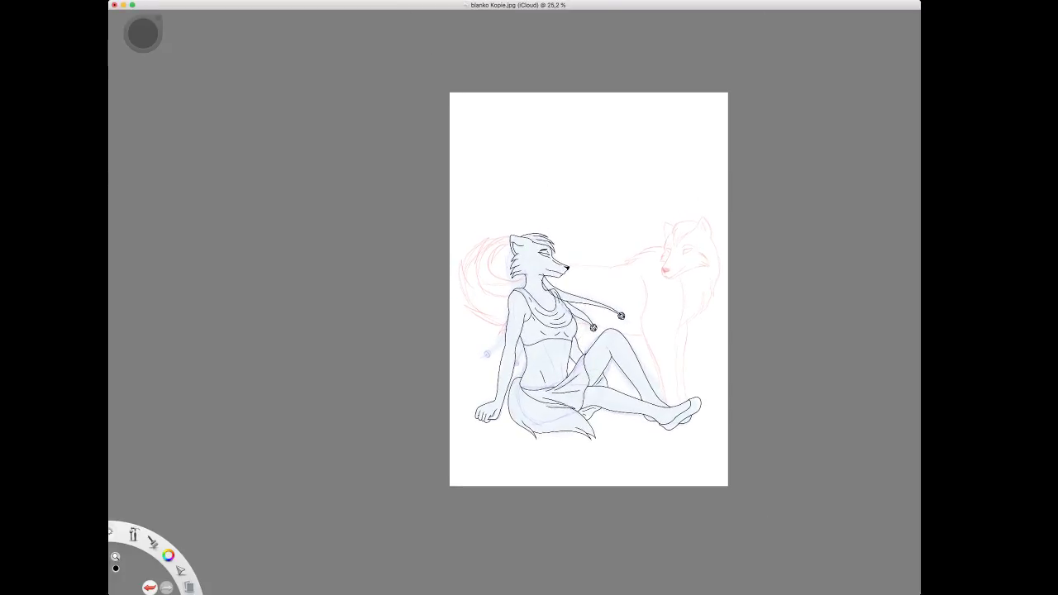
pyautogui.scroll(4, 587, 401)
pyautogui.scroll(6, 520, 343)
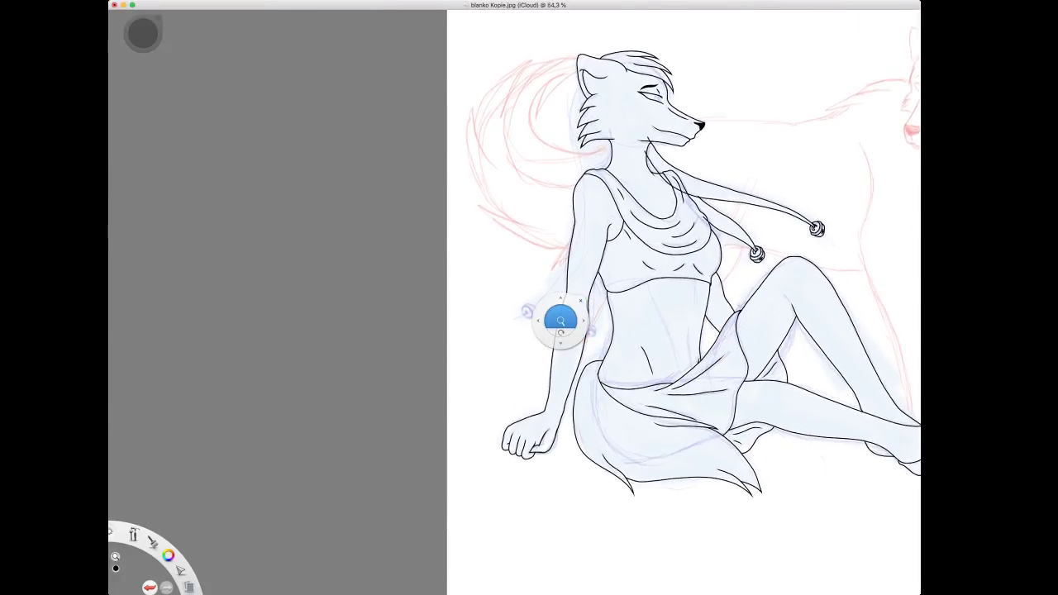
pyautogui.scroll(3, 574, 201)
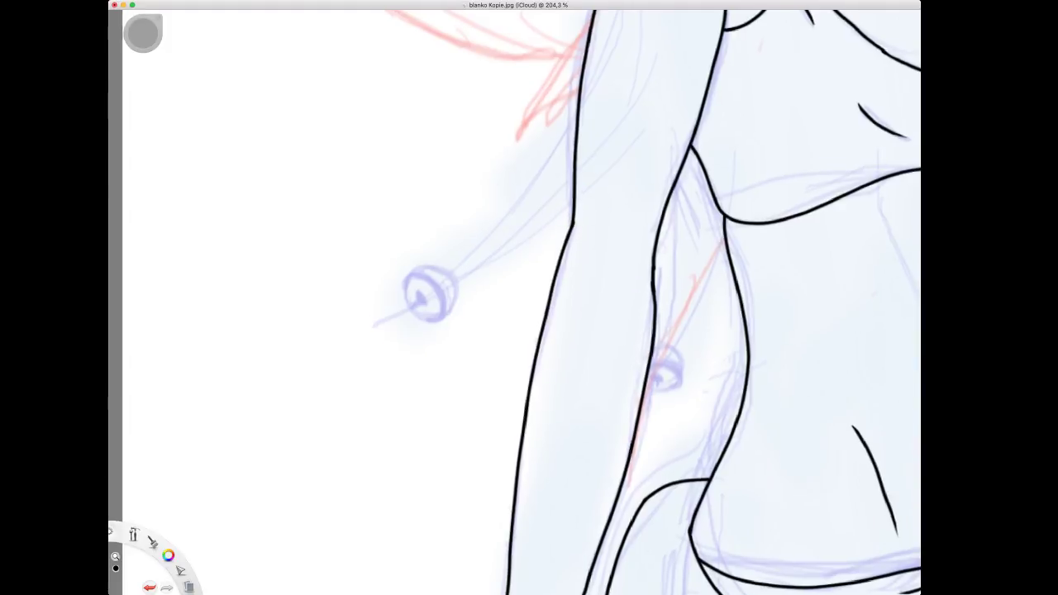
pyautogui.scroll(3, 639, 269)
# Erase the overlapping end of the shorter band's lower edge inside the outline of the top at the chest.
pyautogui.scroll(-5, 638, 269)
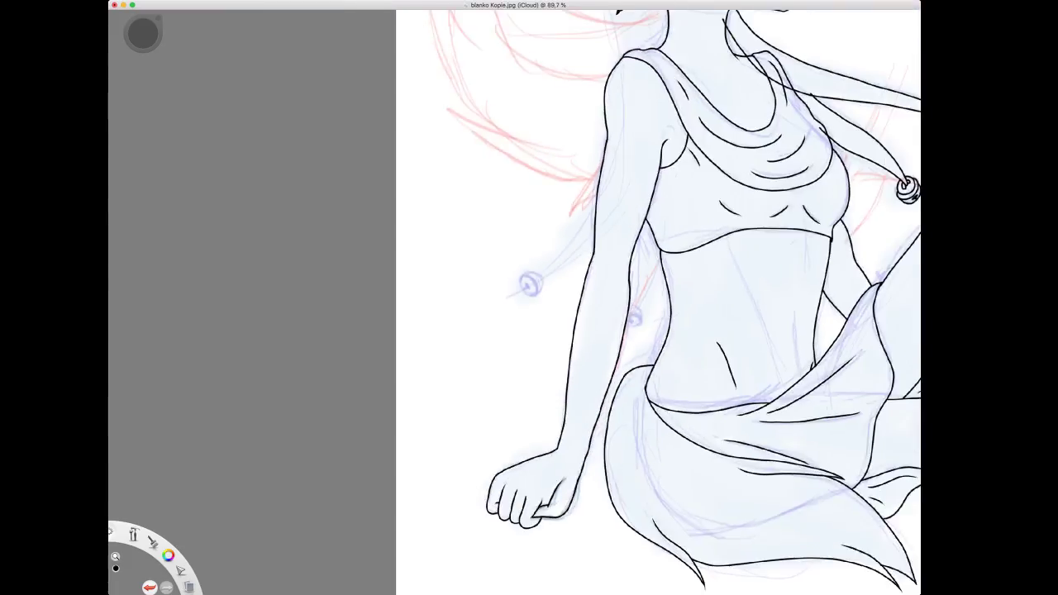
pyautogui.scroll(4, 620, 243)
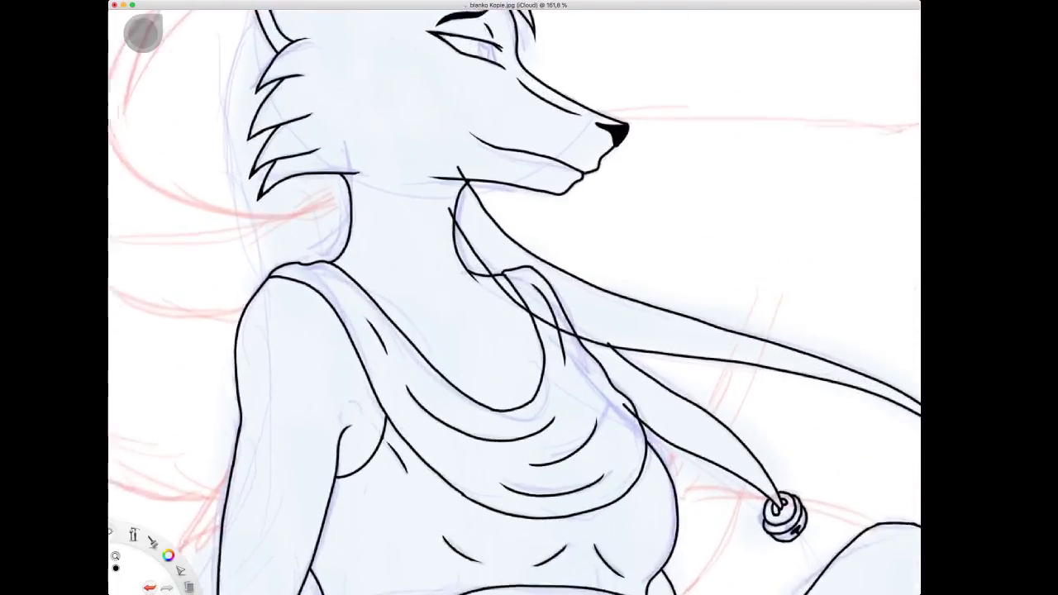
pyautogui.scroll(5, 573, 289)
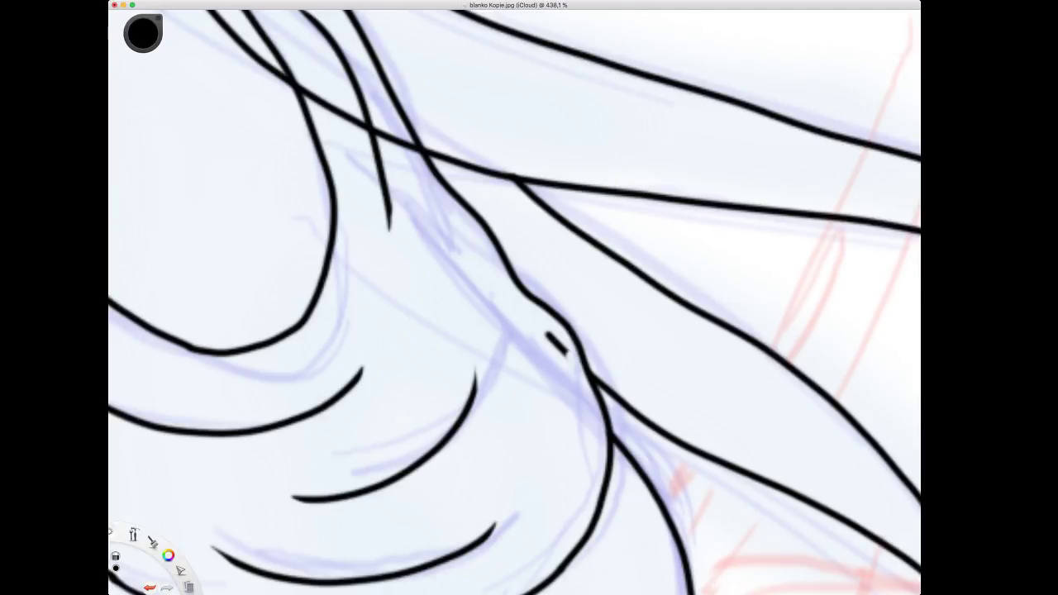
# Undo the last stray mark and erase the ribbon outlines where they cross the neck and the draped top.
pyautogui.press('super+z')
pyautogui.moveTo(404, 136); pyautogui.dragTo(415, 152)
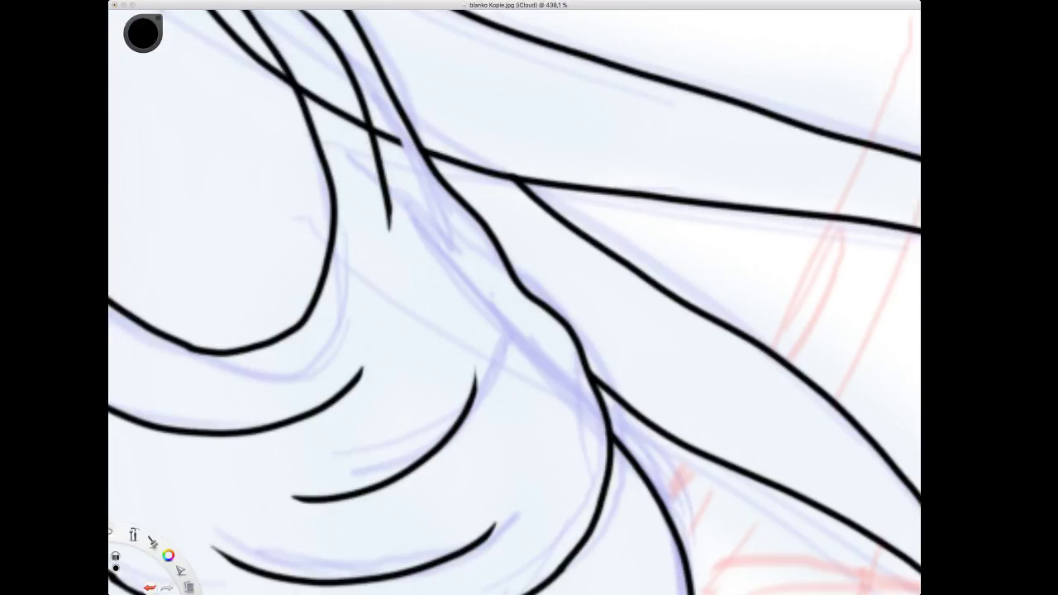
pyautogui.press('space')
pyautogui.moveTo(283, 50); pyautogui.dragTo(451, 281)
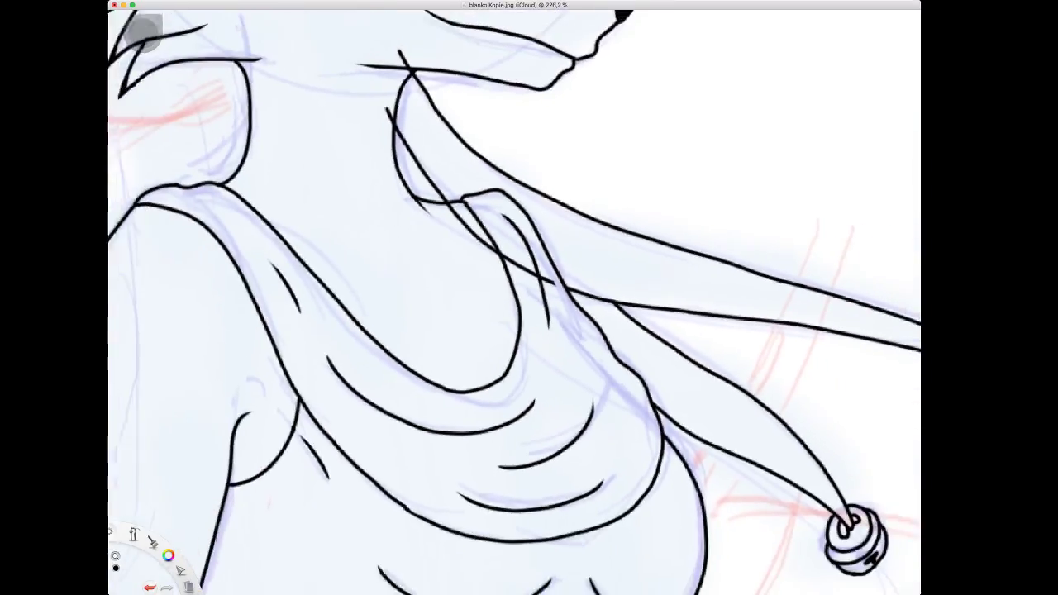
pyautogui.scroll(-3, 520, 362)
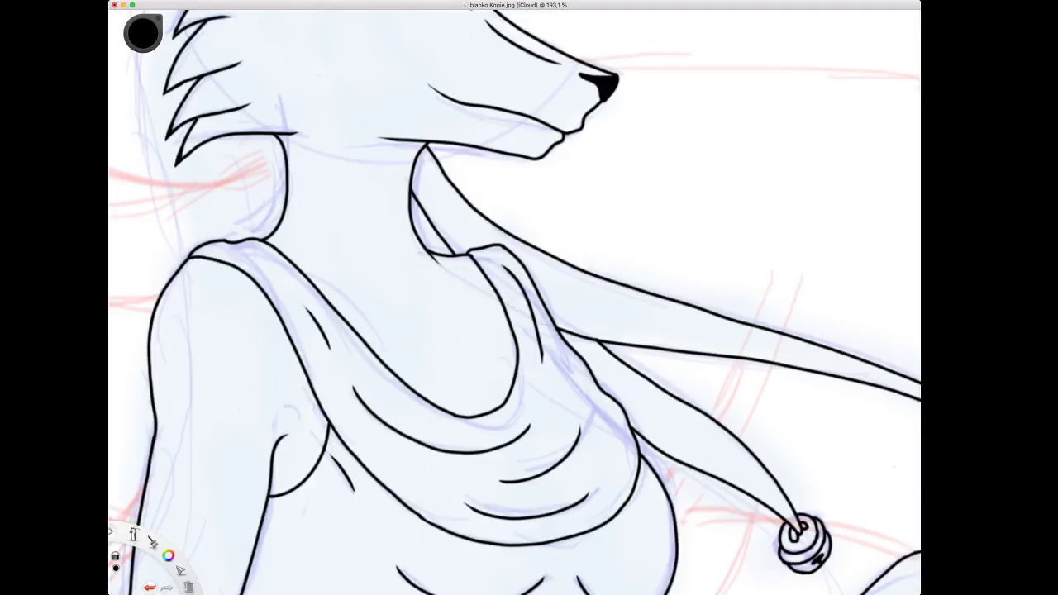
# Ink a curved black contour behind the head, running from the shoulder up to the ear along the blue sketch.
pyautogui.moveTo(142, 32); pyautogui.dragTo(620, 282)
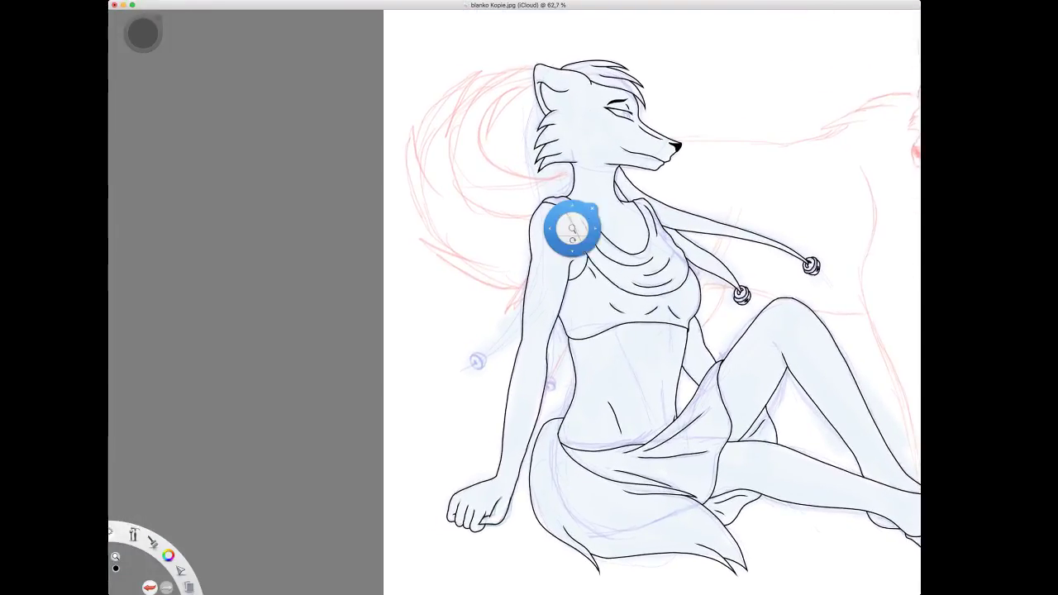
pyautogui.moveTo(572, 228)
pyautogui.mouseDown()
pyautogui.moveTo(570, 212)
pyautogui.moveTo(620, 248)
pyautogui.moveTo(653, 299)
pyautogui.moveTo(648, 251)
pyautogui.moveTo(581, 273)
pyautogui.moveTo(533, 269)
pyautogui.mouseUp()
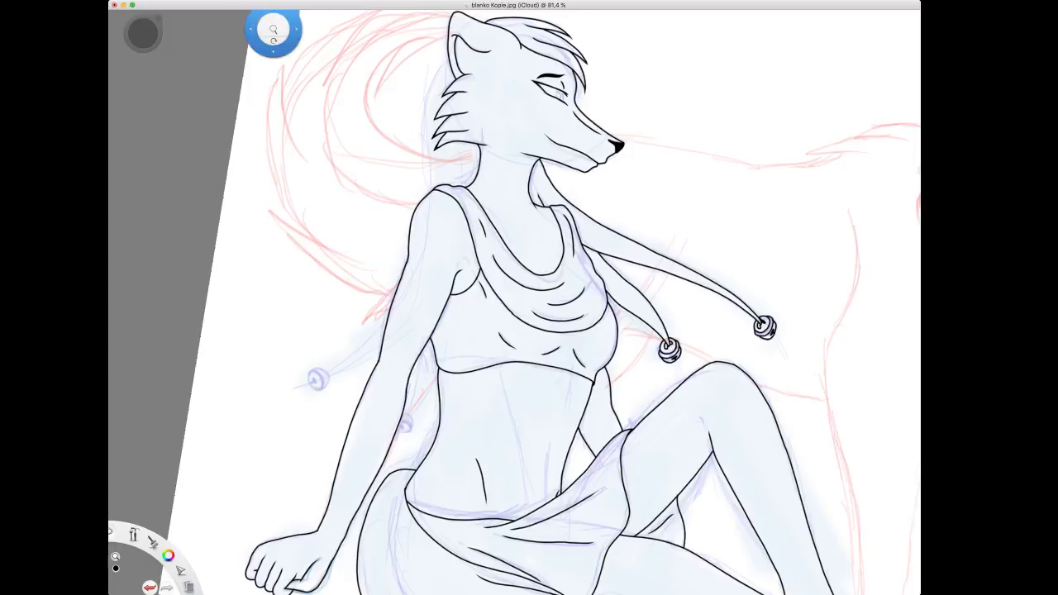
pyautogui.moveTo(453, 176); pyautogui.dragTo(640, 240)
pyautogui.moveTo(648, 294)
pyautogui.mouseDown()
pyautogui.moveTo(476, 261)
pyautogui.moveTo(468, 229)
pyautogui.mouseUp()
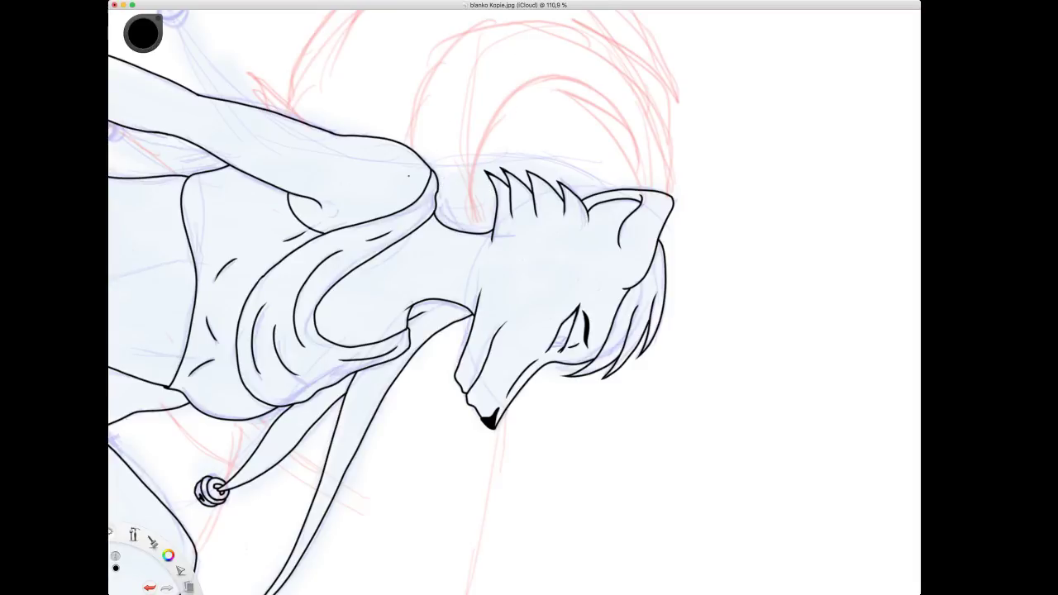
pyautogui.moveTo(461, 164); pyautogui.dragTo(497, 160)
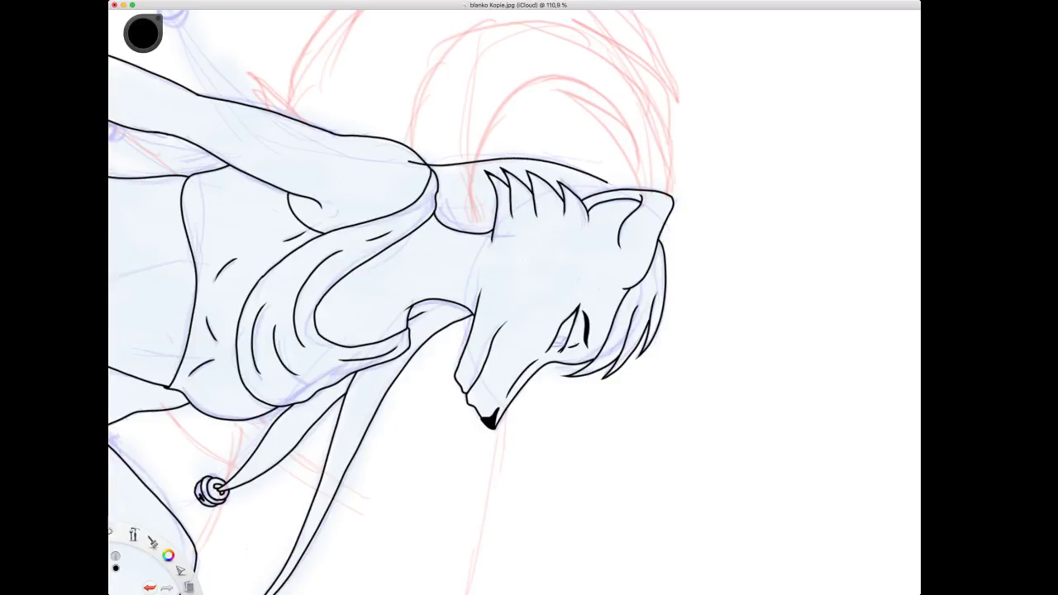
# Ink the two tapering edges of the ribbon hanging behind the upper arm, ending at the outer sketched bell.
pyautogui.press('space')
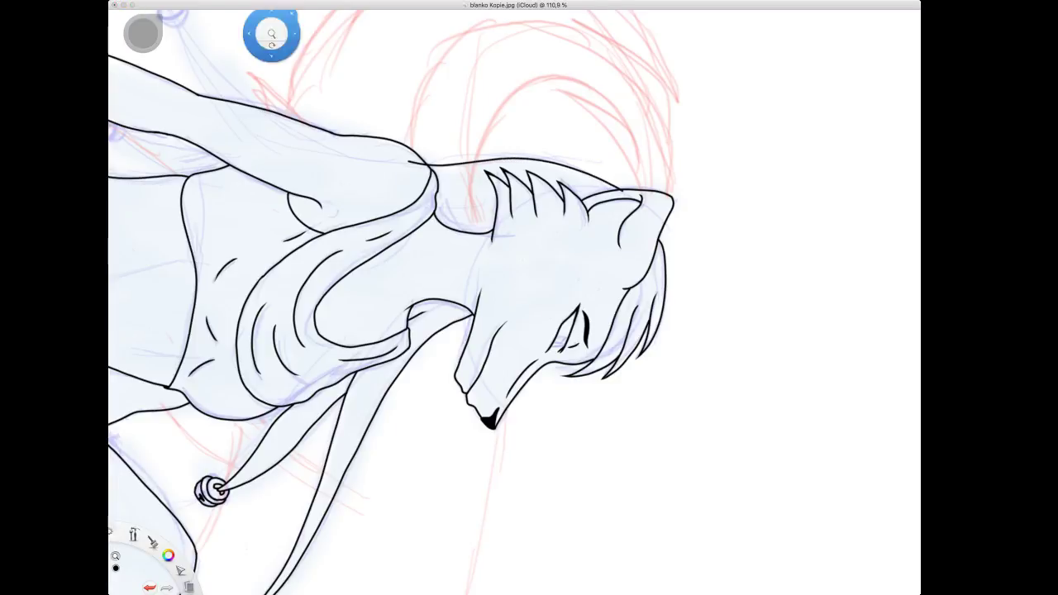
pyautogui.moveTo(271, 54)
pyautogui.mouseDown()
pyautogui.moveTo(525, 143)
pyautogui.moveTo(553, 182)
pyautogui.moveTo(574, 369)
pyautogui.moveTo(514, 359)
pyautogui.moveTo(523, 324)
pyautogui.moveTo(481, 164)
pyautogui.mouseUp()
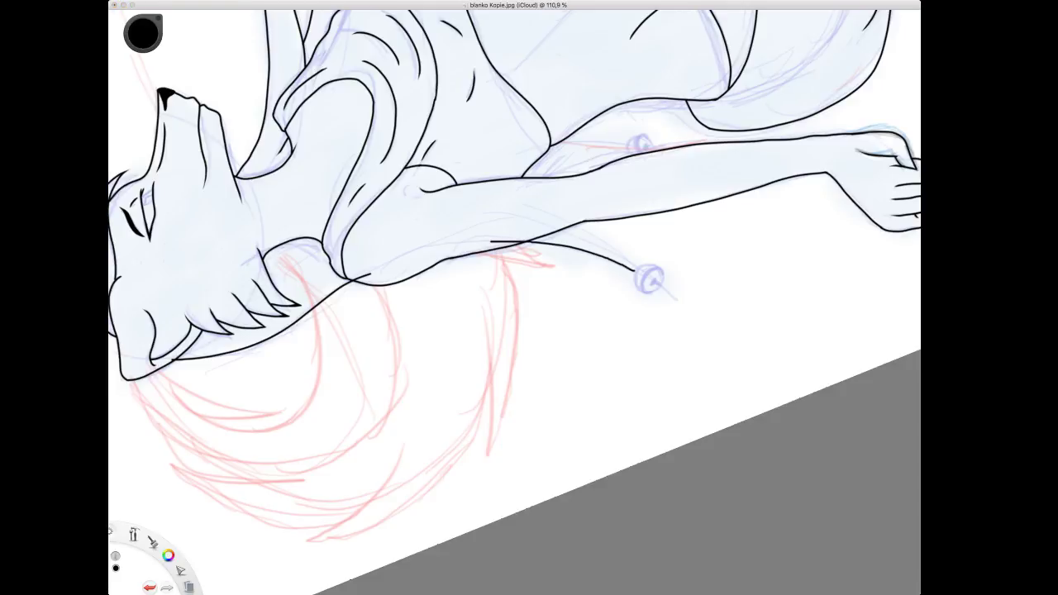
pyautogui.press('super+z')
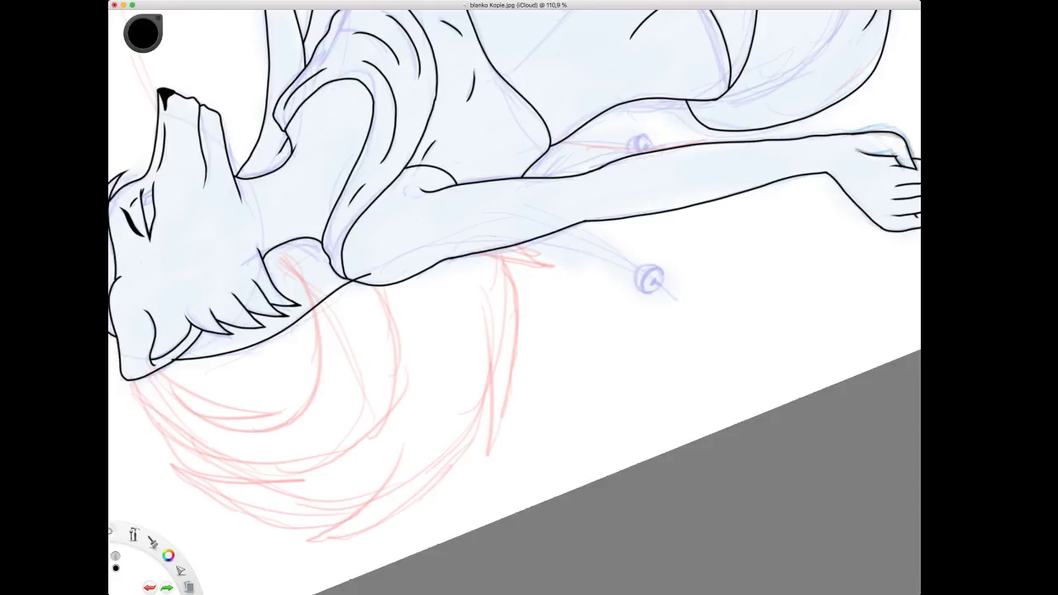
pyautogui.moveTo(487, 236); pyautogui.dragTo(605, 260)
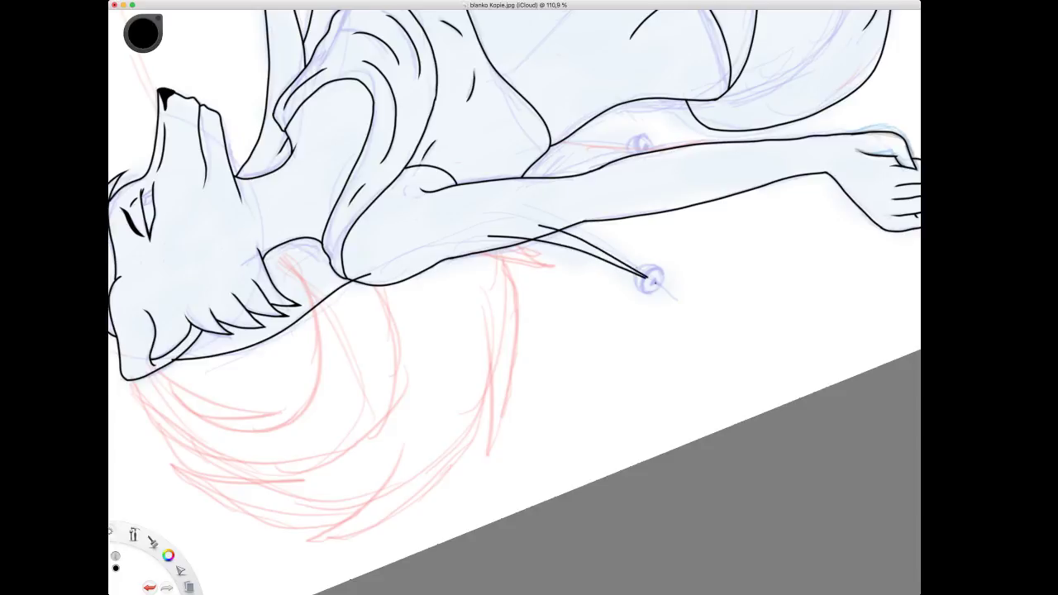
# Ink the two tapering edges of the ribbon between the arm and the waist, ending at the inner sketched bell.
pyautogui.press('space')
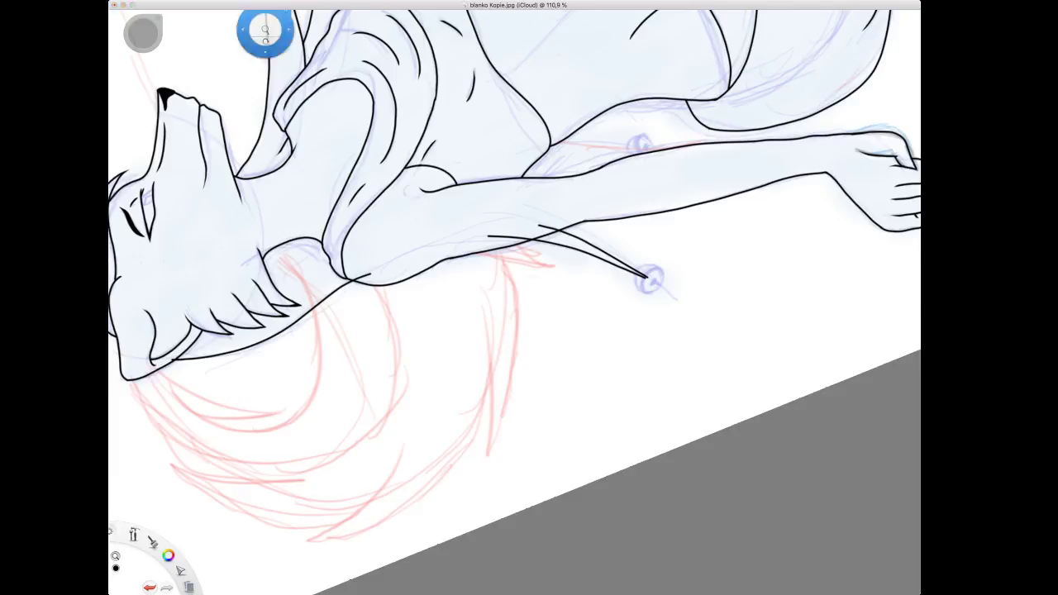
pyautogui.moveTo(505, 195); pyautogui.dragTo(567, 211)
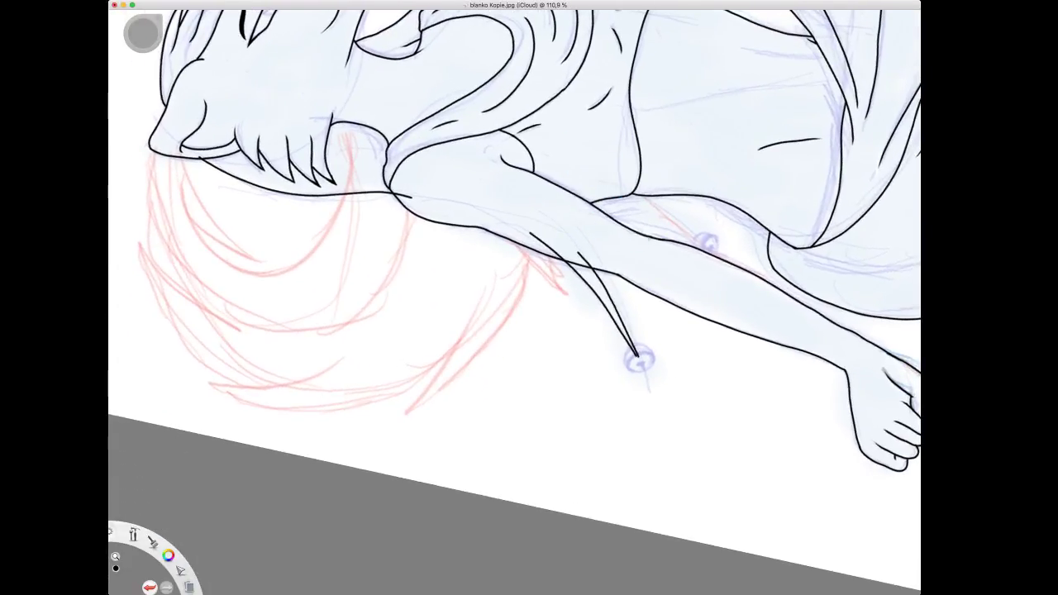
pyautogui.moveTo(639, 232)
pyautogui.mouseDown()
pyautogui.moveTo(490, 192)
pyautogui.moveTo(541, 205)
pyautogui.mouseUp()
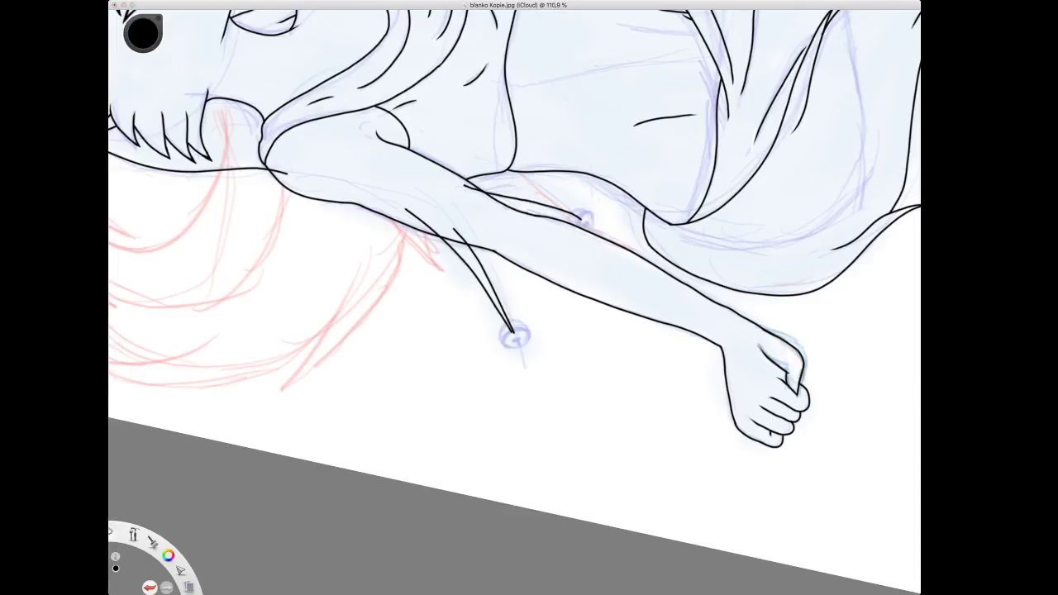
pyautogui.press('super+z')
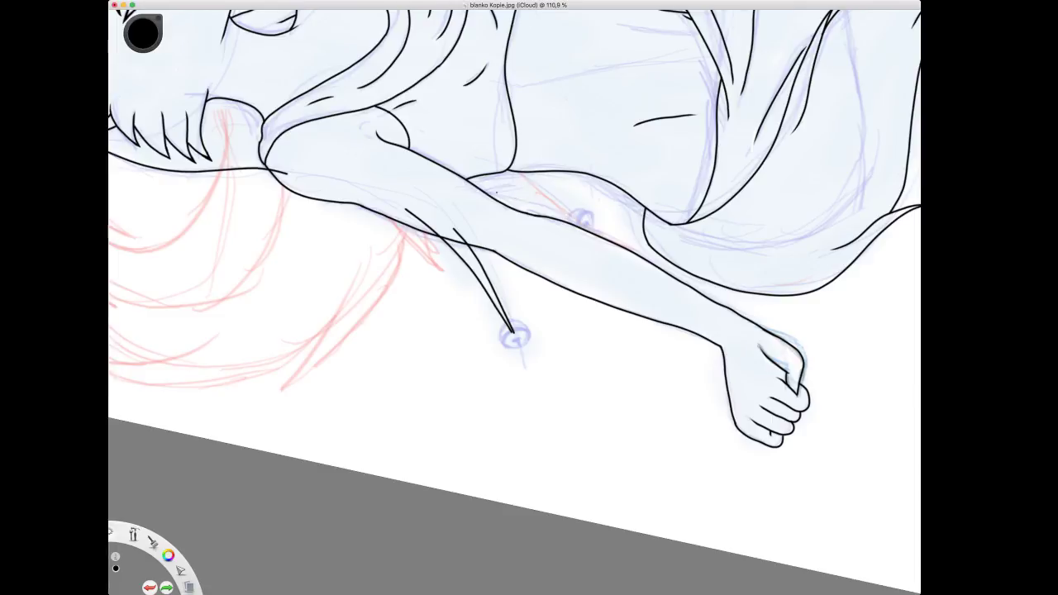
pyautogui.moveTo(496, 195); pyautogui.dragTo(568, 215)
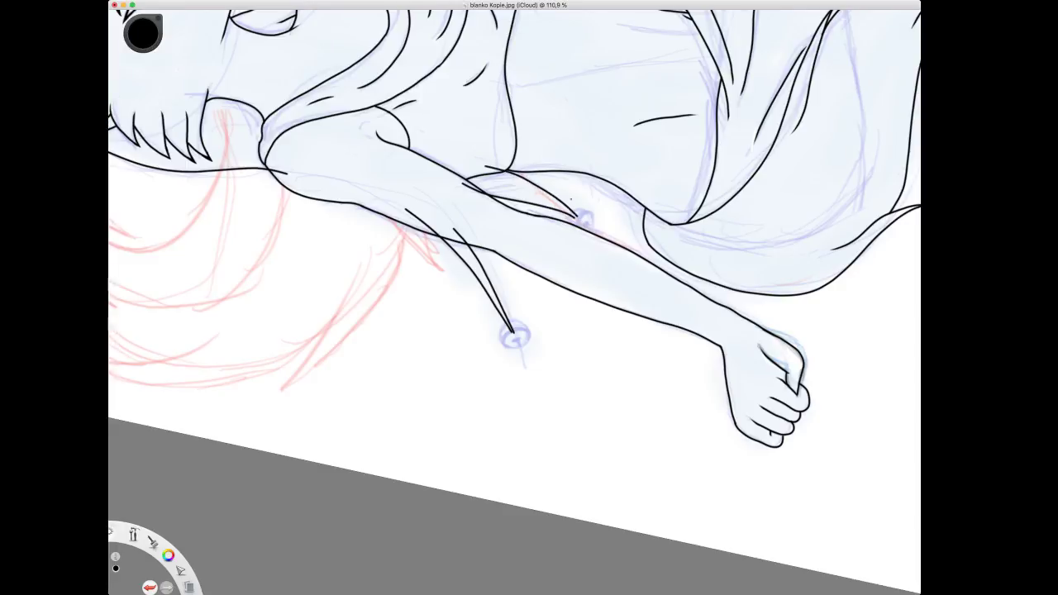
# Erase the new ribbon lines where they overlap the upper arm and the torso.
pyautogui.scroll(-3, 472, 147)
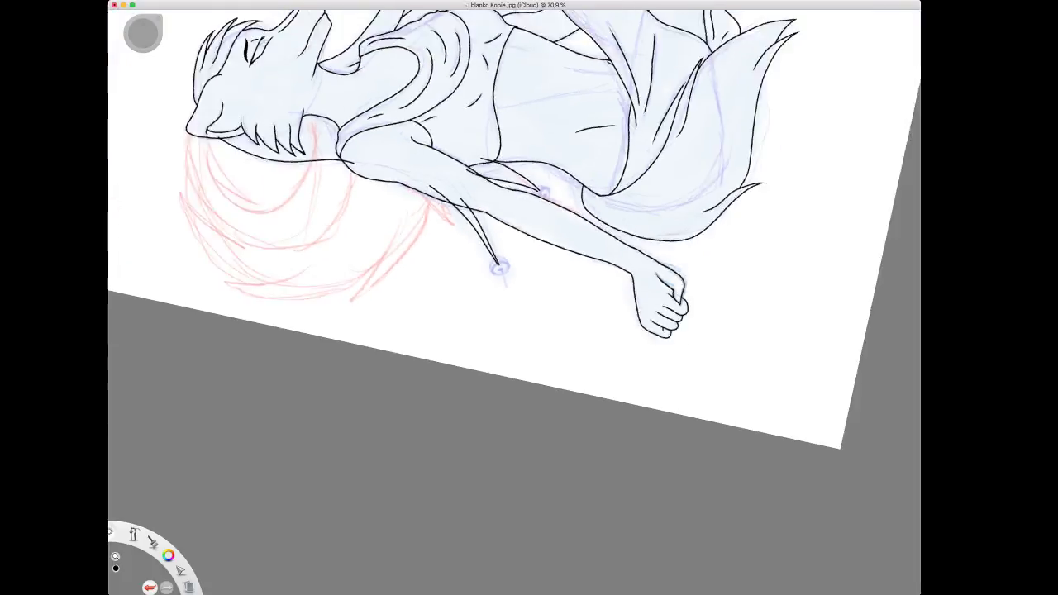
pyautogui.moveTo(486, 187); pyautogui.dragTo(532, 272)
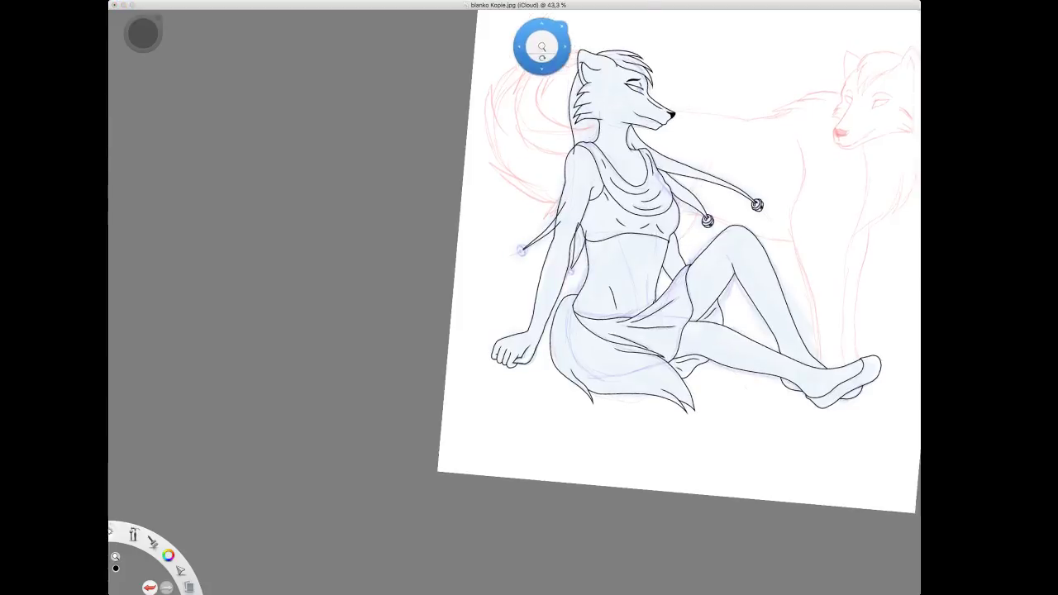
pyautogui.scroll(8, 615, 231)
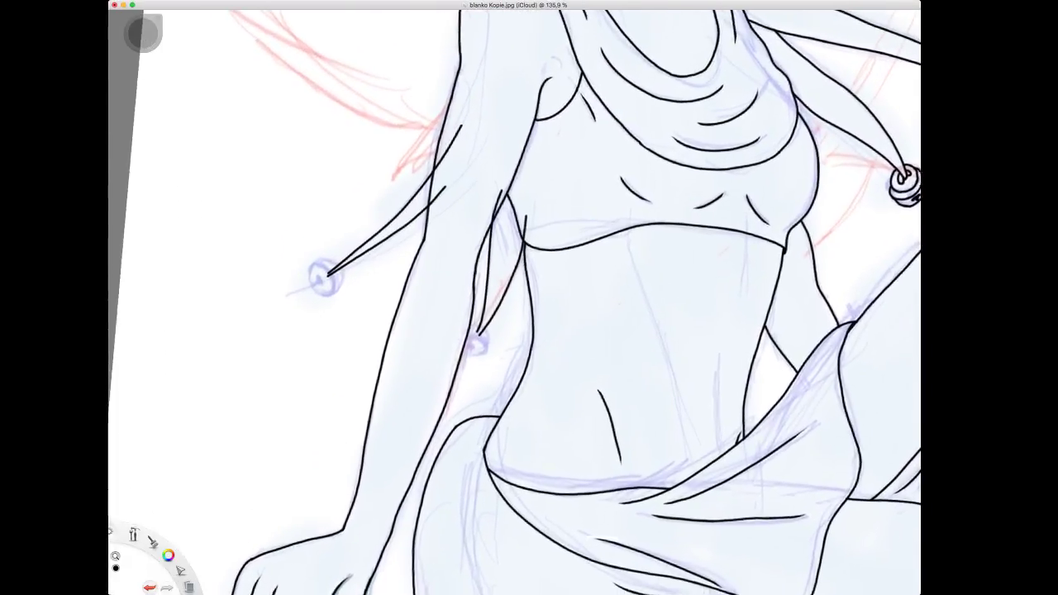
pyautogui.scroll(3, 583, 229)
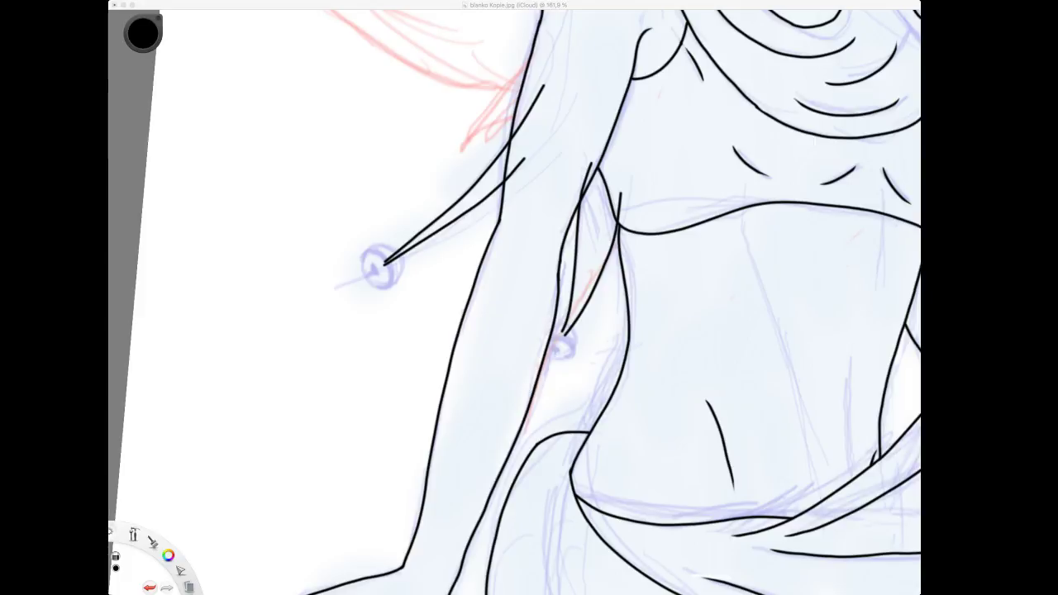
pyautogui.click(412, 46)
pyautogui.moveTo(521, 160); pyautogui.dragTo(514, 171)
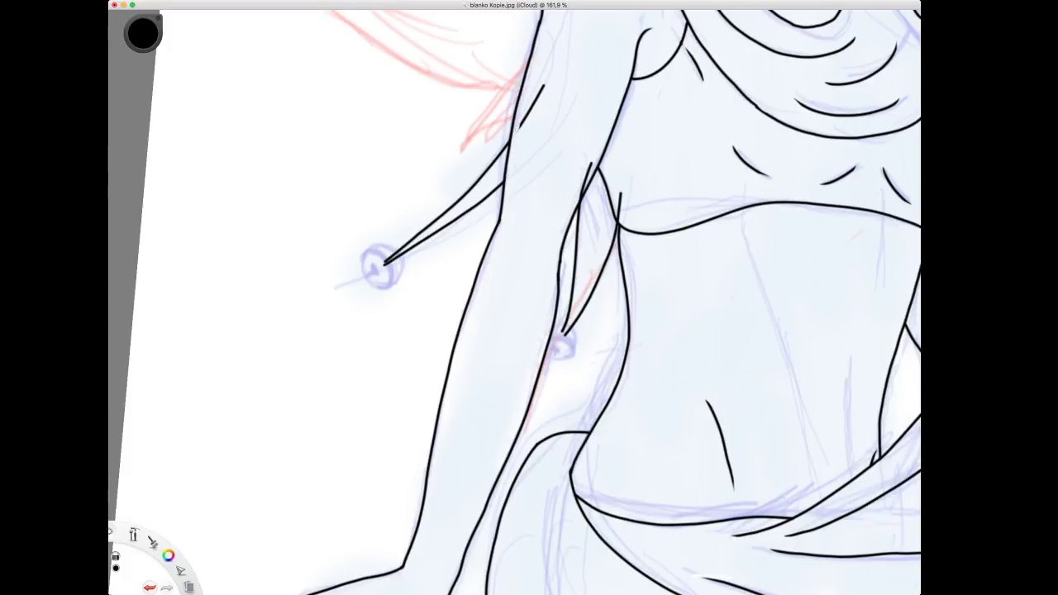
pyautogui.moveTo(519, 129); pyautogui.dragTo(533, 105)
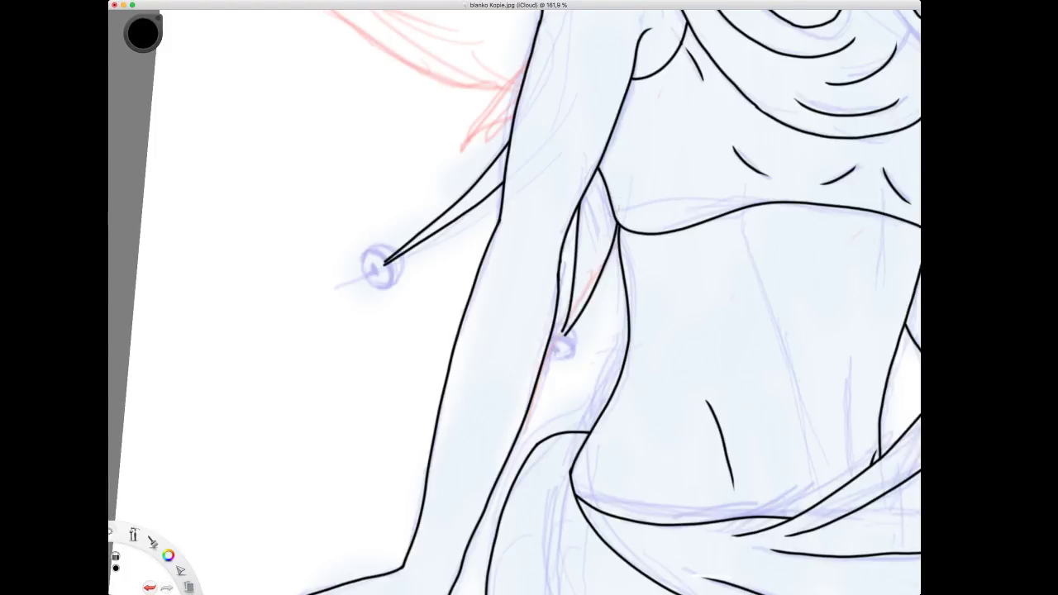
# Ink round outlines for both sketched bells at the ribbon ends using the ellipse guide.
pyautogui.press('space')
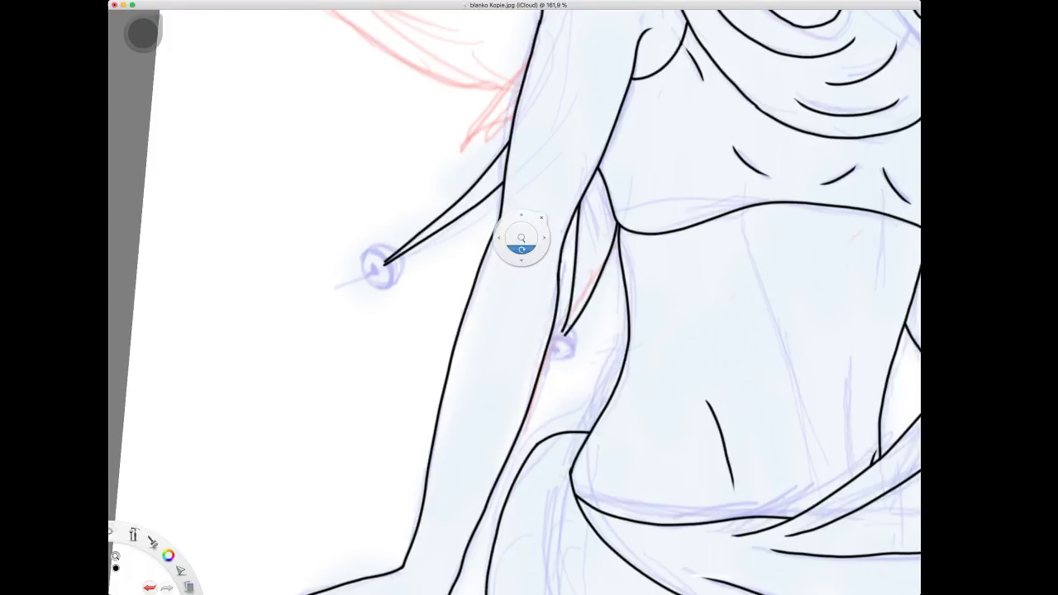
pyautogui.moveTo(521, 238); pyautogui.dragTo(438, 271)
pyautogui.moveTo(454, 255); pyautogui.dragTo(573, 169)
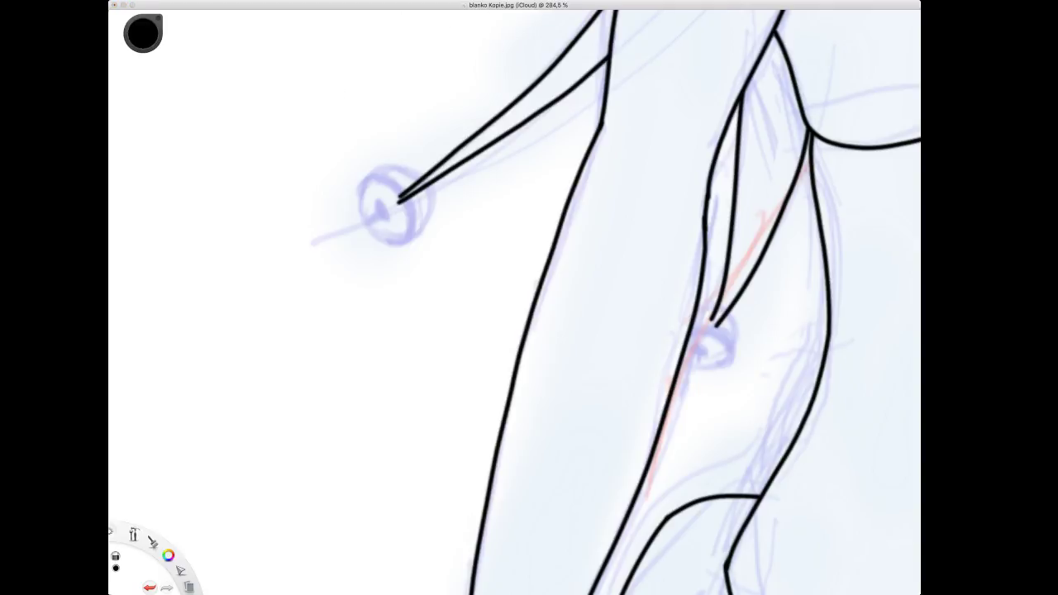
pyautogui.press('e')
pyautogui.moveTo(590, 172); pyautogui.dragTo(392, 204)
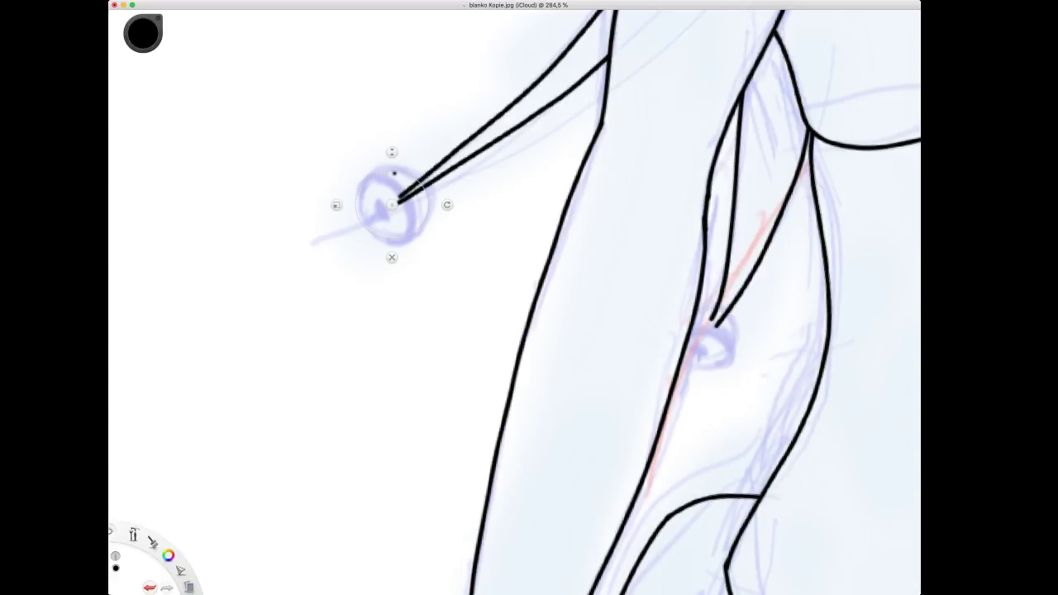
pyautogui.moveTo(392, 172)
pyautogui.mouseDown()
pyautogui.moveTo(359, 222)
pyautogui.moveTo(407, 173)
pyautogui.moveTo(392, 205)
pyautogui.moveTo(681, 349)
pyautogui.moveTo(708, 346)
pyautogui.mouseUp()
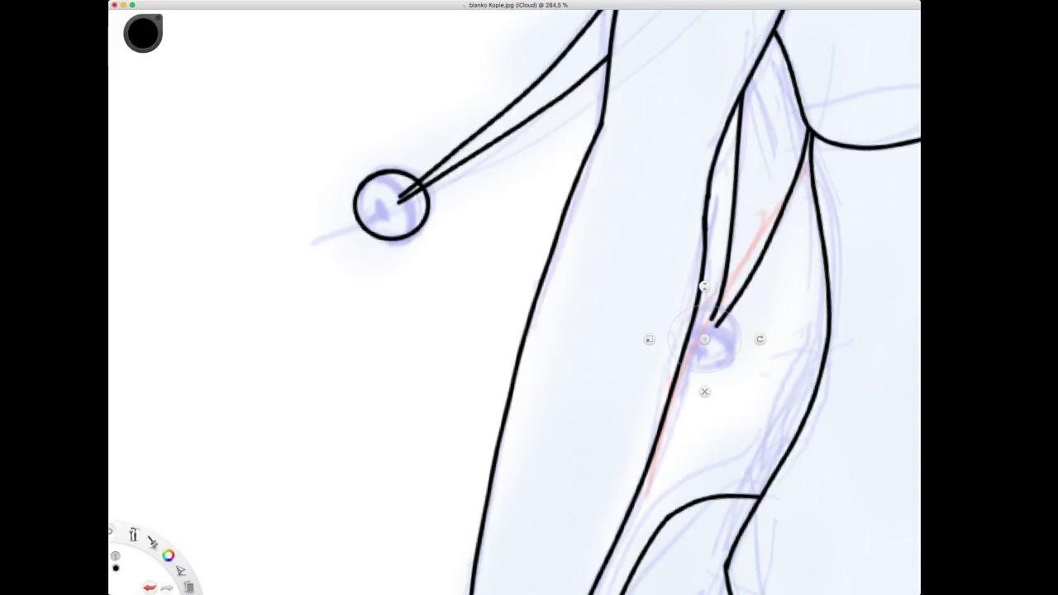
pyautogui.moveTo(704, 303)
pyautogui.mouseDown()
pyautogui.moveTo(667, 335)
pyautogui.moveTo(702, 303)
pyautogui.mouseUp()
# Ink two curved band lines across the outer bell with the repositioned and rotated ellipse guide.
pyautogui.moveTo(704, 339); pyautogui.dragTo(381, 209)
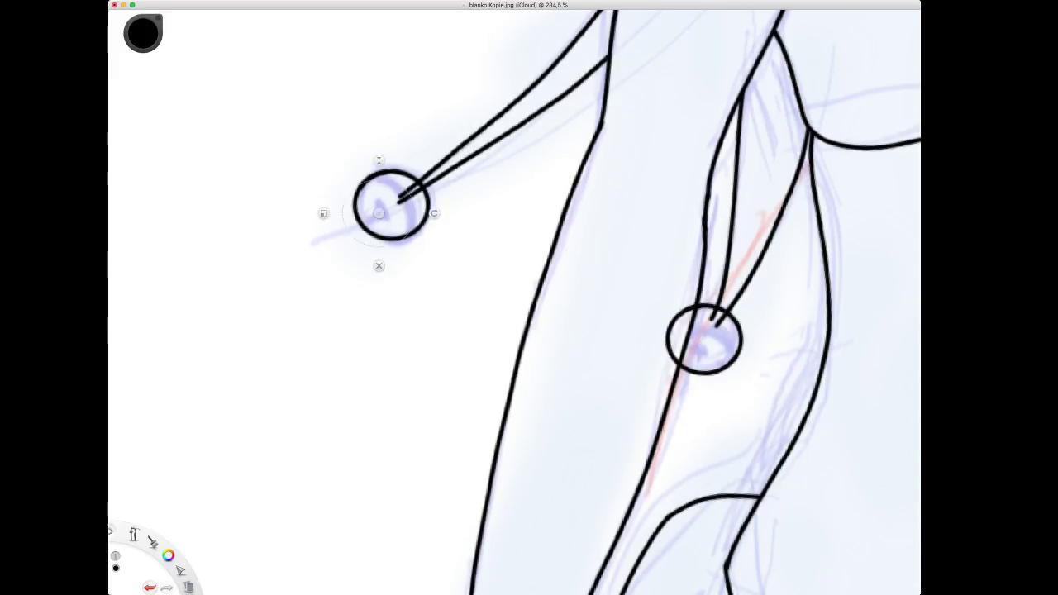
pyautogui.moveTo(373, 159); pyautogui.dragTo(381, 166)
pyautogui.moveTo(436, 209); pyautogui.dragTo(410, 255)
pyautogui.moveTo(364, 177)
pyautogui.mouseDown()
pyautogui.moveTo(405, 235)
pyautogui.moveTo(390, 202)
pyautogui.moveTo(413, 194)
pyautogui.mouseUp()
# Ink two curved band lines across the inner bell with the ellipse guide, redoing the first attempt, and close the guide.
pyautogui.press('e')
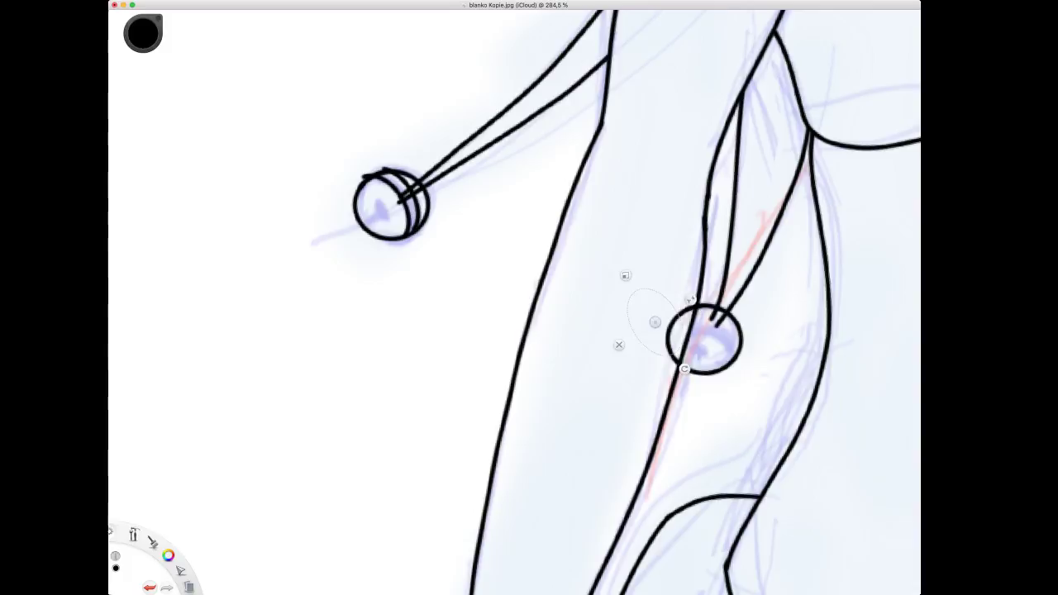
pyautogui.moveTo(654, 321); pyautogui.dragTo(694, 352)
pyautogui.moveTo(725, 398)
pyautogui.mouseDown()
pyautogui.moveTo(748, 363)
pyautogui.moveTo(702, 355)
pyautogui.moveTo(674, 331)
pyautogui.moveTo(744, 364)
pyautogui.mouseUp()
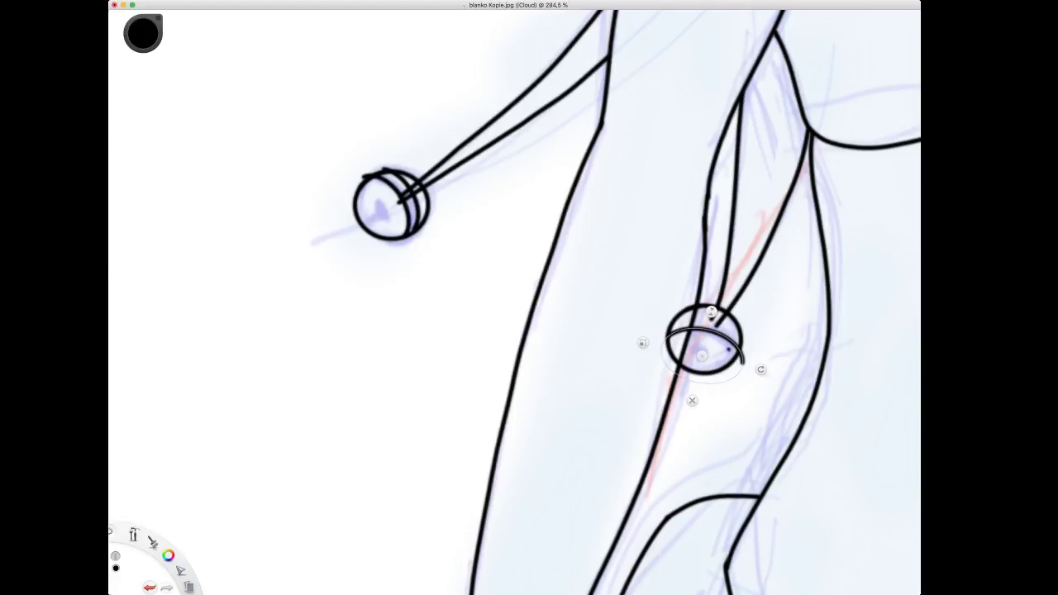
pyautogui.press('super+z')
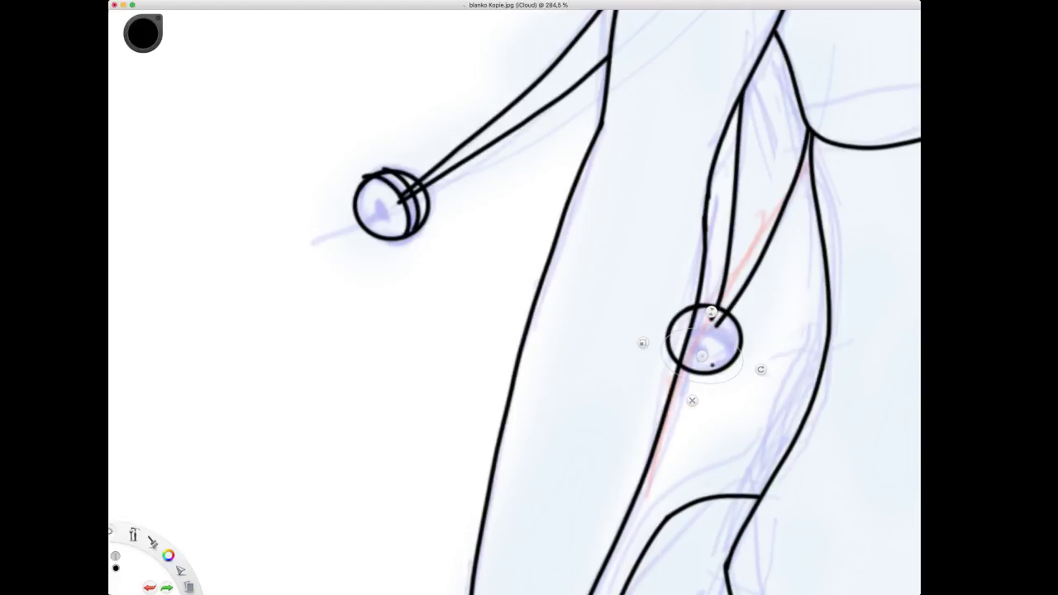
pyautogui.moveTo(709, 355); pyautogui.dragTo(755, 374)
pyautogui.moveTo(698, 353); pyautogui.dragTo(695, 355)
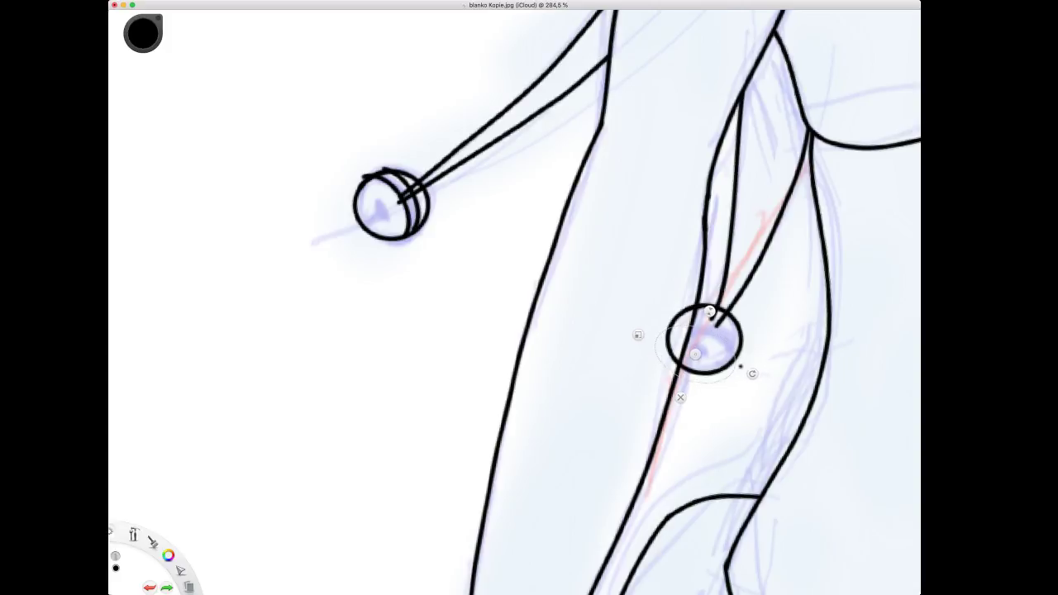
pyautogui.moveTo(753, 374); pyautogui.dragTo(750, 379)
pyautogui.moveTo(677, 327)
pyautogui.mouseDown()
pyautogui.moveTo(734, 359)
pyautogui.moveTo(697, 345)
pyautogui.moveTo(685, 312)
pyautogui.moveTo(738, 349)
pyautogui.mouseUp()
pyautogui.click(681, 384)
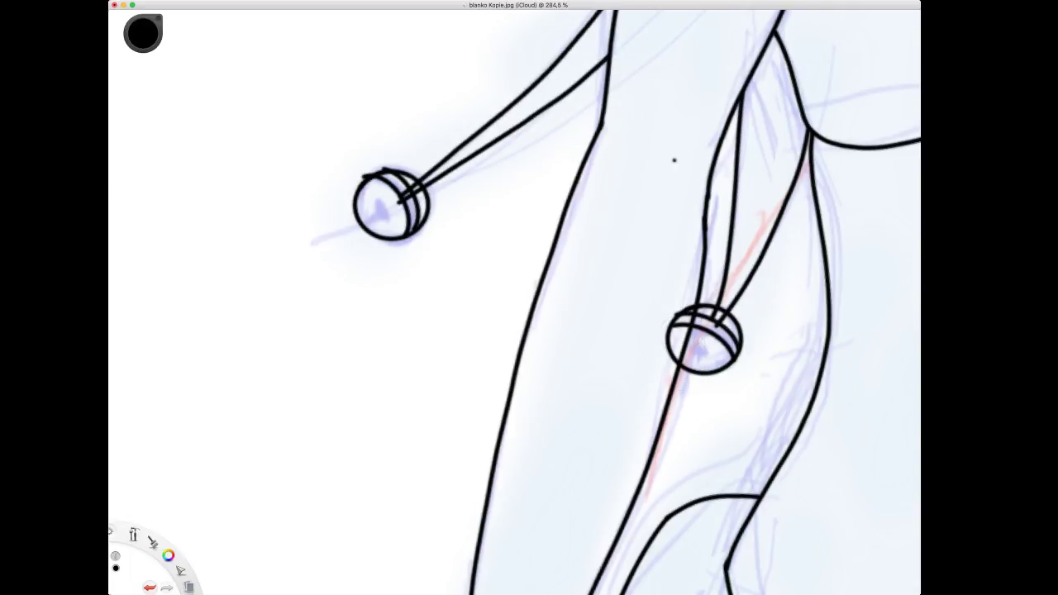
# Erase the ribbon ends inside the outer bell, the overshooting strokes, and the outline between its two band lines.
pyautogui.press('space')
pyautogui.moveTo(371, 190); pyautogui.dragTo(407, 191)
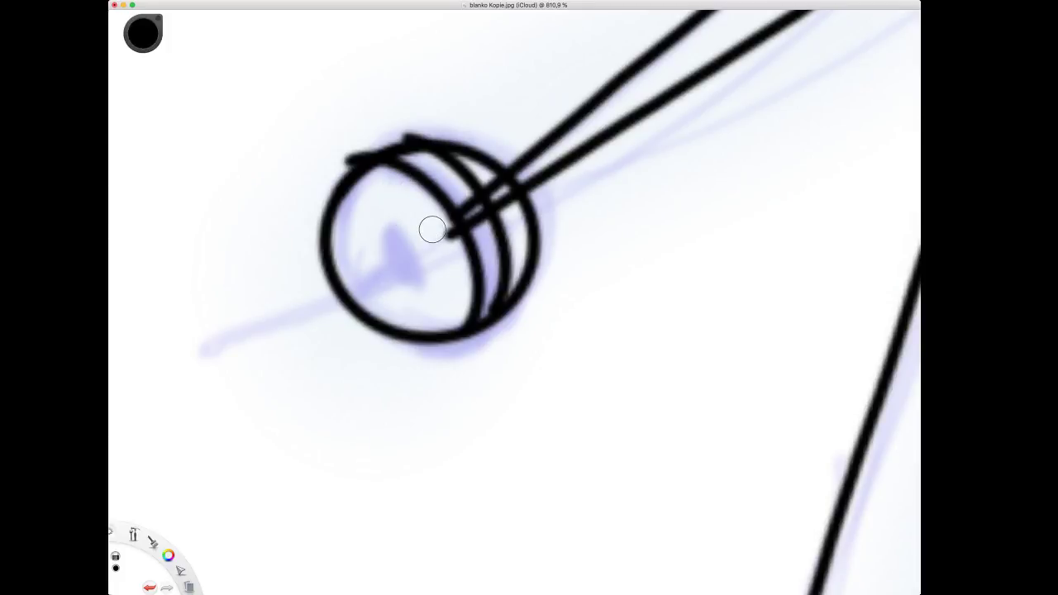
pyautogui.moveTo(469, 226)
pyautogui.mouseDown()
pyautogui.moveTo(486, 216)
pyautogui.moveTo(471, 199)
pyautogui.moveTo(485, 186)
pyautogui.moveTo(505, 200)
pyautogui.mouseUp()
pyautogui.moveTo(397, 157)
pyautogui.mouseDown()
pyautogui.moveTo(390, 146)
pyautogui.moveTo(422, 159)
pyautogui.mouseUp()
pyautogui.press('super+z')
pyautogui.moveTo(354, 142)
pyautogui.mouseDown()
pyautogui.moveTo(335, 161)
pyautogui.moveTo(360, 159)
pyautogui.moveTo(386, 137)
pyautogui.moveTo(425, 137)
pyautogui.mouseUp()
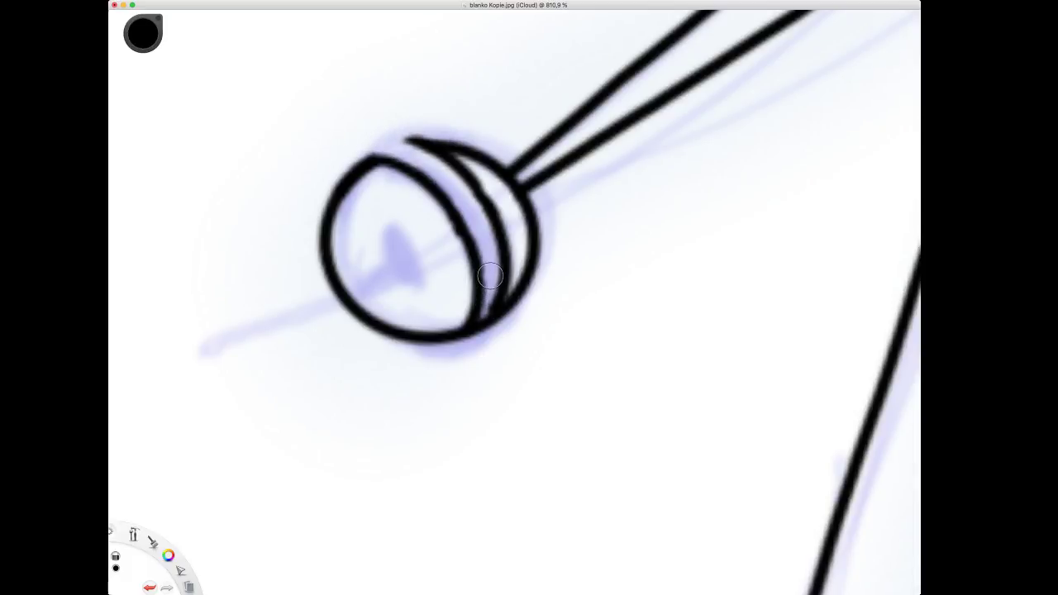
pyautogui.moveTo(490, 276); pyautogui.dragTo(478, 344)
pyautogui.click(490, 333)
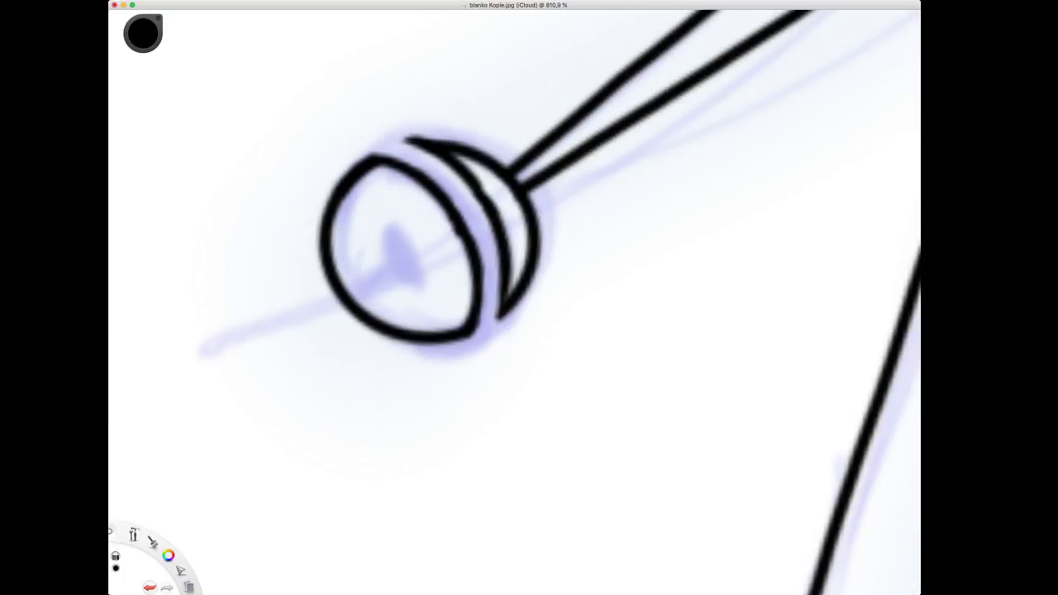
# Ink the rounded rim ends joining the outer bell's two band lines and fill in its black slot opening.
pyautogui.press('s')
pyautogui.click(489, 337)
pyautogui.moveTo(504, 291)
pyautogui.mouseDown()
pyautogui.moveTo(486, 339)
pyautogui.moveTo(503, 326)
pyautogui.moveTo(500, 298)
pyautogui.mouseUp()
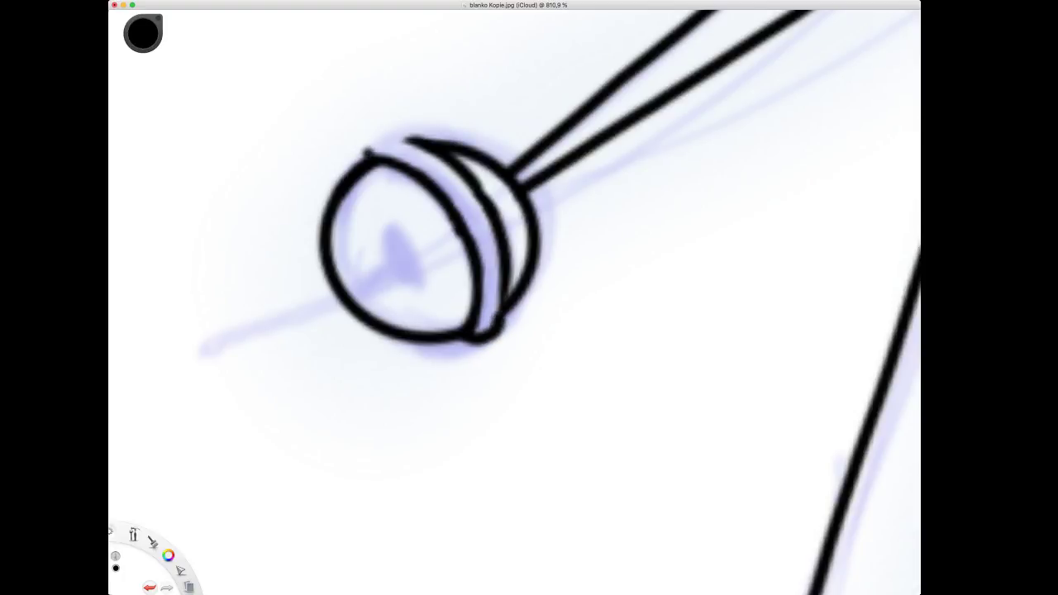
pyautogui.moveTo(368, 153)
pyautogui.mouseDown()
pyautogui.moveTo(385, 133)
pyautogui.moveTo(409, 147)
pyautogui.mouseUp()
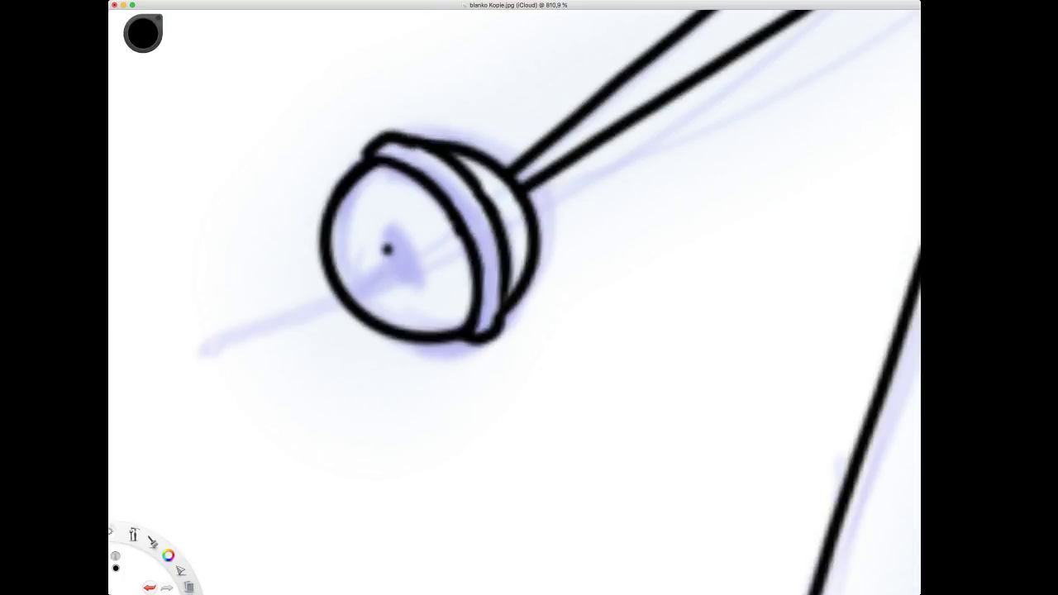
pyautogui.moveTo(387, 249)
pyautogui.mouseDown()
pyautogui.moveTo(398, 266)
pyautogui.moveTo(402, 248)
pyautogui.moveTo(353, 287)
pyautogui.mouseUp()
# Erase the ribbon ends inside the inner bell behind the arm and the part of the bell overlapping the arm.
pyautogui.press('space')
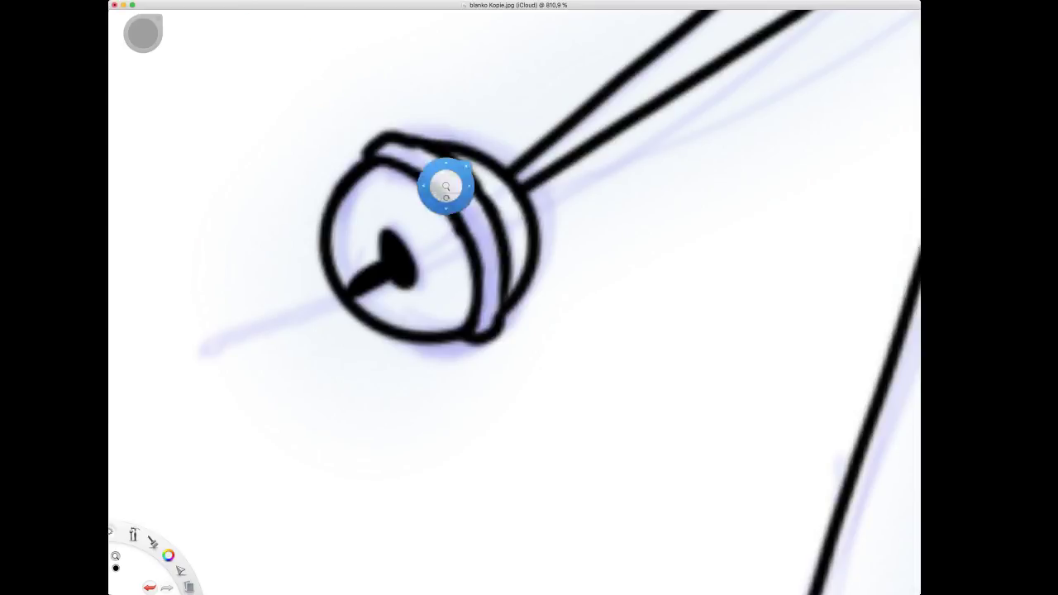
pyautogui.moveTo(572, 263); pyautogui.dragTo(644, 570)
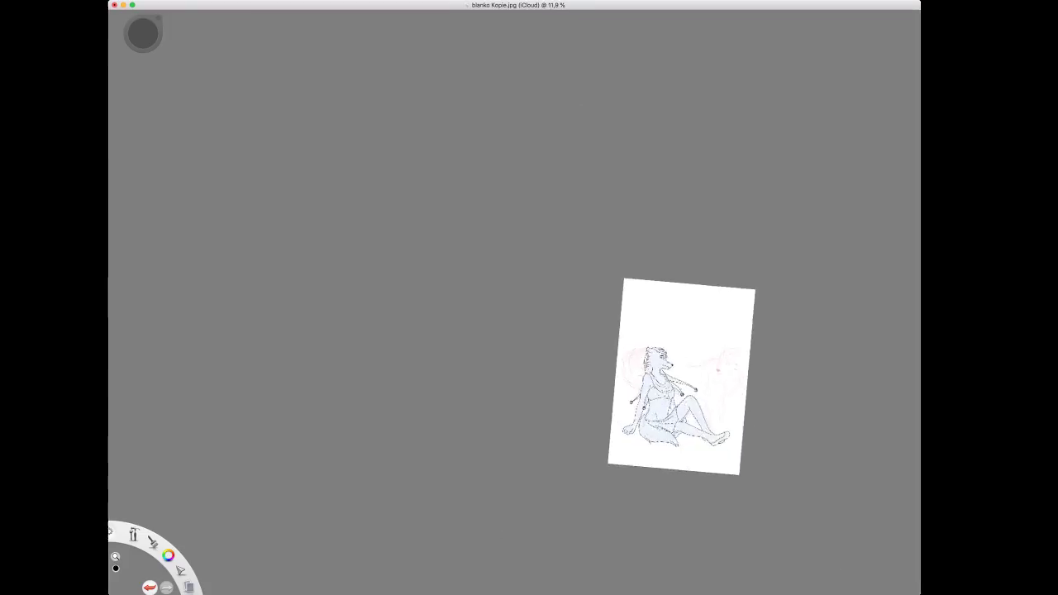
pyautogui.moveTo(645, 411); pyautogui.dragTo(641, 341)
pyautogui.moveTo(604, 386); pyautogui.dragTo(503, 361)
pyautogui.moveTo(664, 368); pyautogui.dragTo(668, 293)
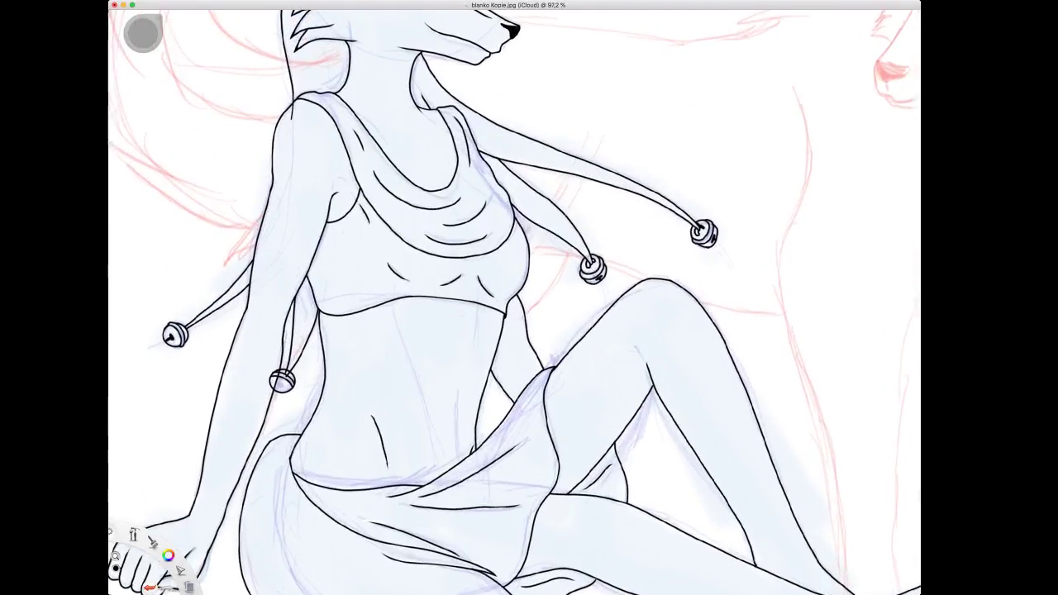
pyautogui.moveTo(276, 395)
pyautogui.mouseDown()
pyautogui.moveTo(485, 338)
pyautogui.moveTo(489, 207)
pyautogui.mouseUp()
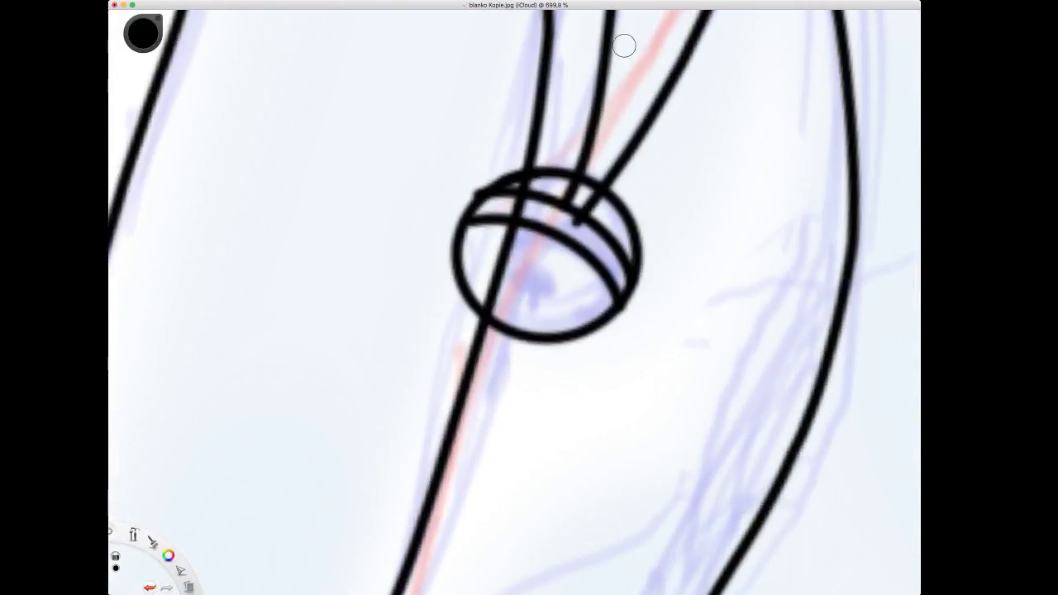
pyautogui.moveTo(562, 221)
pyautogui.mouseDown()
pyautogui.moveTo(583, 223)
pyautogui.moveTo(562, 195)
pyautogui.moveTo(588, 208)
pyautogui.moveTo(571, 187)
pyautogui.mouseUp()
pyautogui.moveTo(572, 187); pyautogui.dragTo(597, 200)
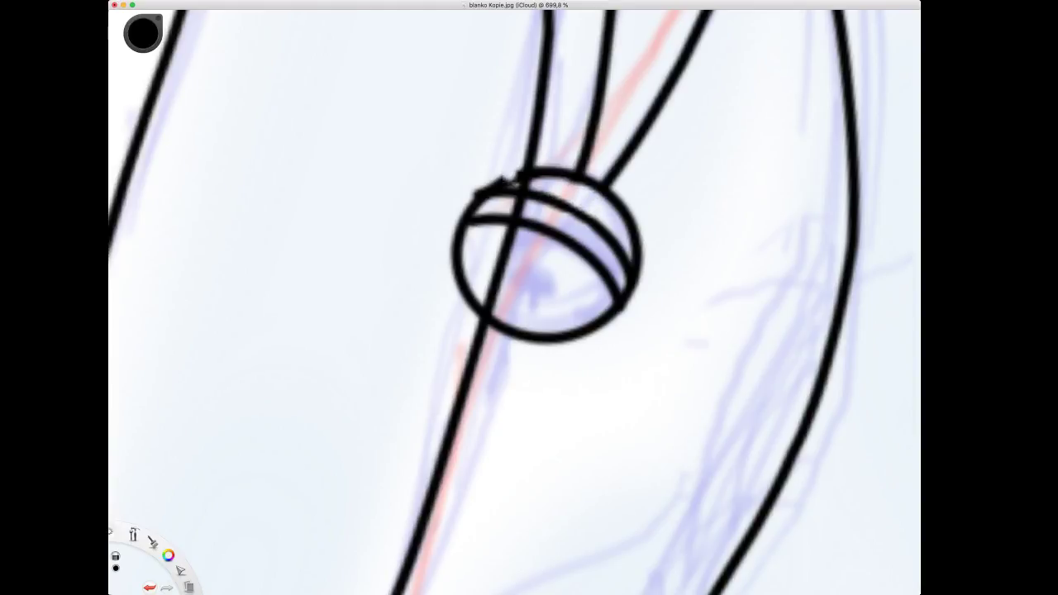
pyautogui.moveTo(509, 183); pyautogui.dragTo(481, 302)
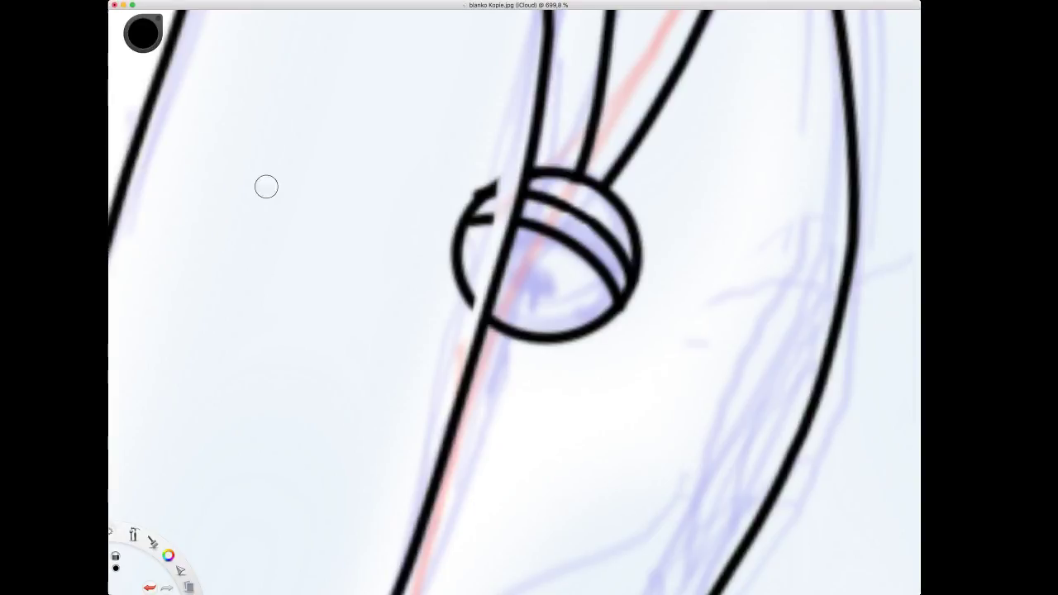
pyautogui.moveTo(465, 321)
pyautogui.mouseDown()
pyautogui.moveTo(479, 276)
pyautogui.moveTo(458, 211)
pyautogui.moveTo(496, 186)
pyautogui.mouseUp()
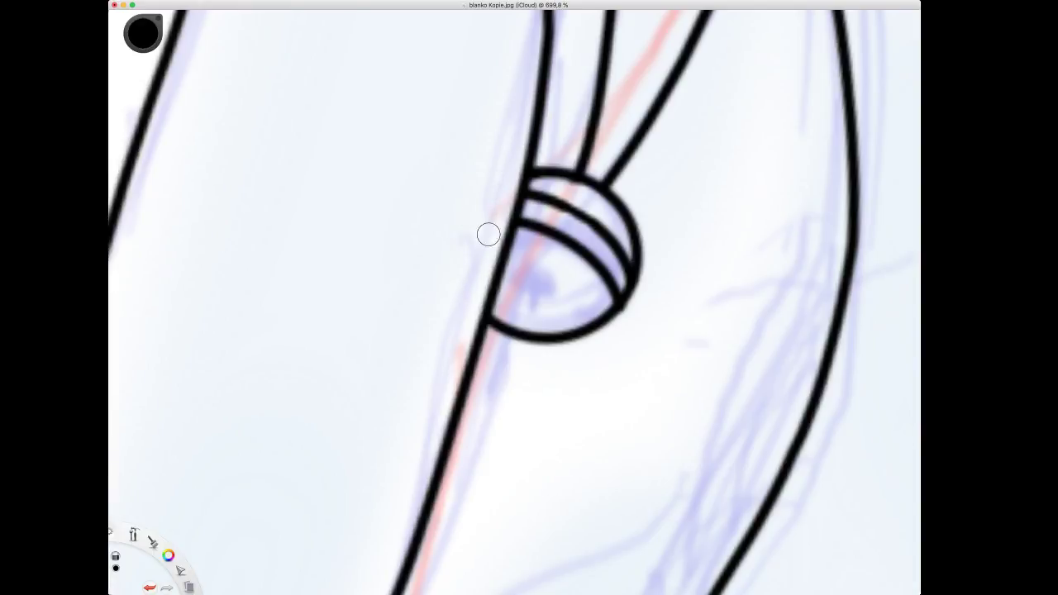
# Ink the black slot opening on the inner bell beside the arm's outline.
pyautogui.press('space')
pyautogui.moveTo(501, 292)
pyautogui.mouseDown()
pyautogui.moveTo(545, 299)
pyautogui.moveTo(504, 275)
pyautogui.mouseUp()
pyautogui.scroll(-10, 586, 295)
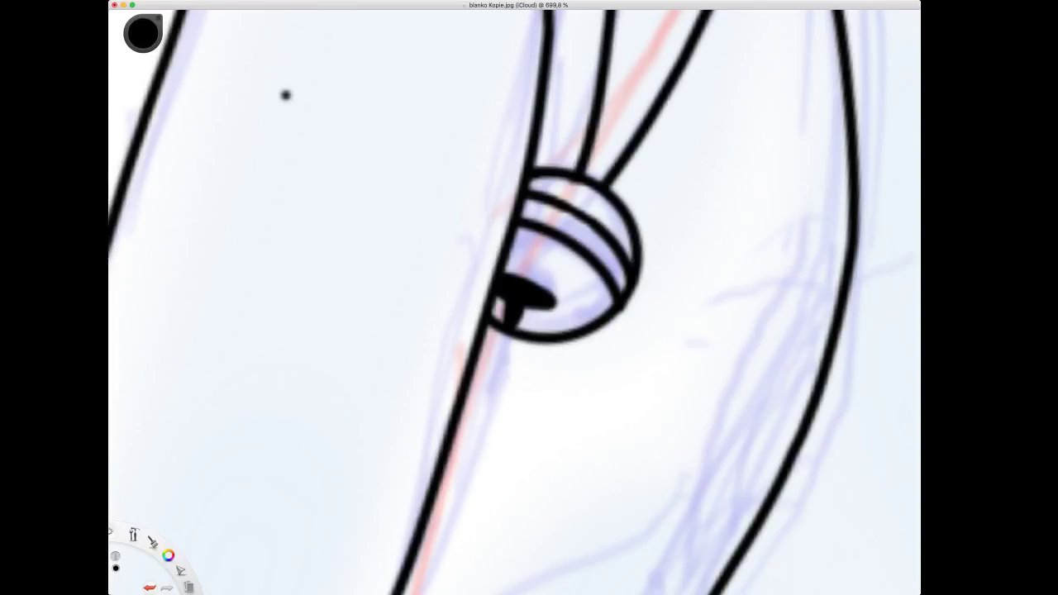
# Erase the old freehand-inked bell at the end of the shorter front ribbon above the knee, keeping the ribbon tip.
pyautogui.scroll(-3, 593, 295)
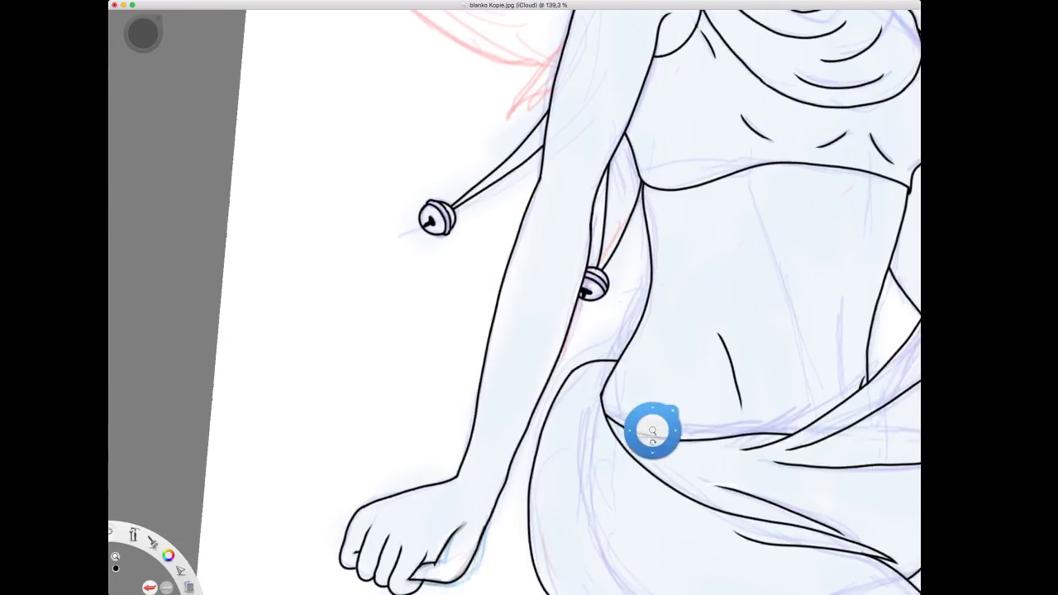
pyautogui.moveTo(654, 430); pyautogui.dragTo(413, 453)
pyautogui.moveTo(658, 411); pyautogui.dragTo(473, 561)
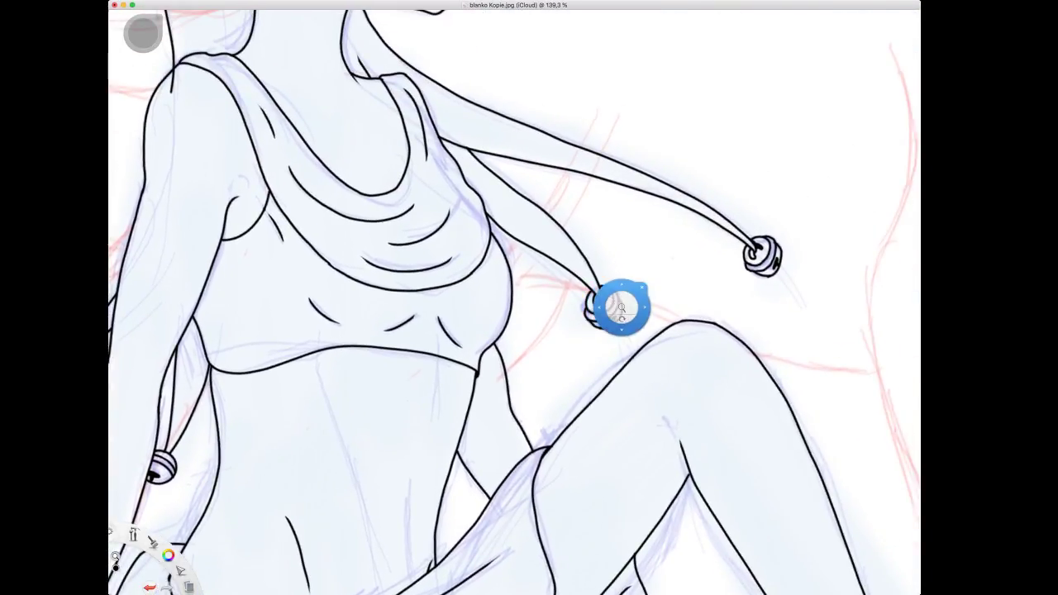
pyautogui.scroll(8, 612, 302)
pyautogui.moveTo(513, 276); pyautogui.dragTo(527, 276)
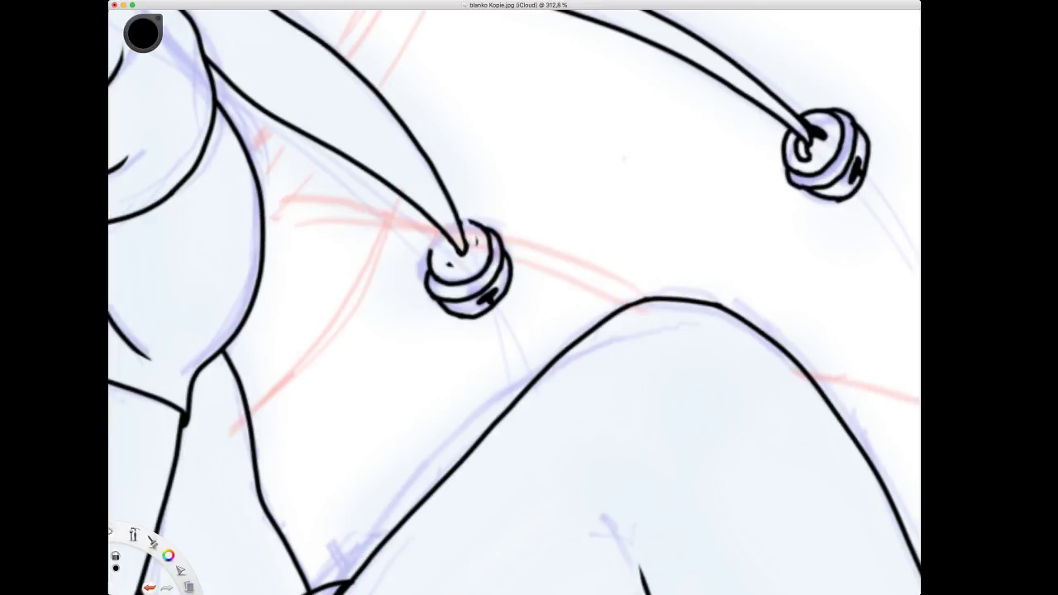
pyautogui.moveTo(468, 222)
pyautogui.mouseDown()
pyautogui.moveTo(489, 285)
pyautogui.moveTo(489, 228)
pyautogui.moveTo(505, 285)
pyautogui.mouseUp()
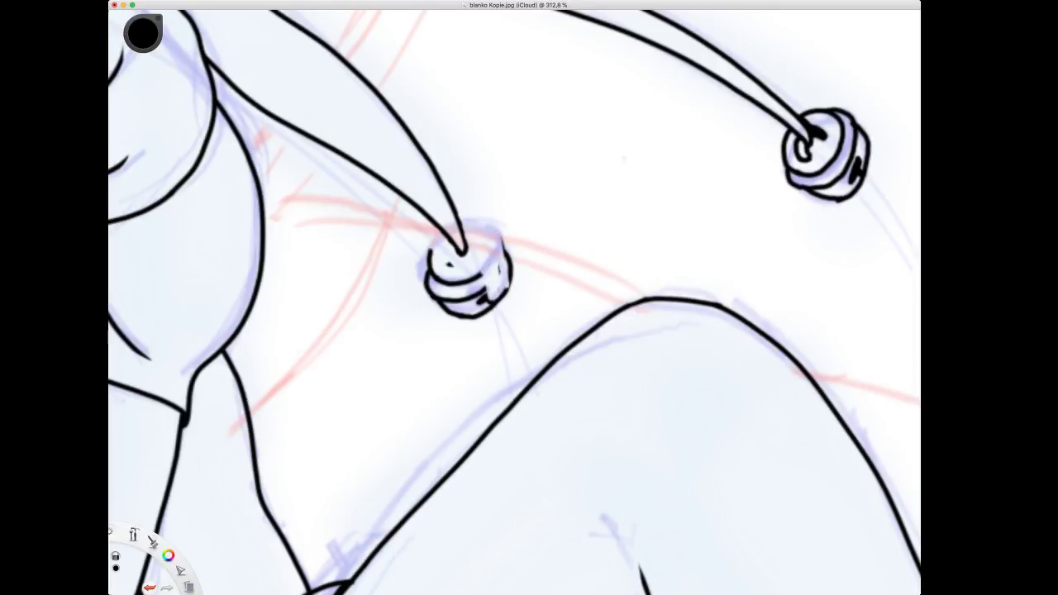
pyautogui.moveTo(508, 244); pyautogui.dragTo(507, 296)
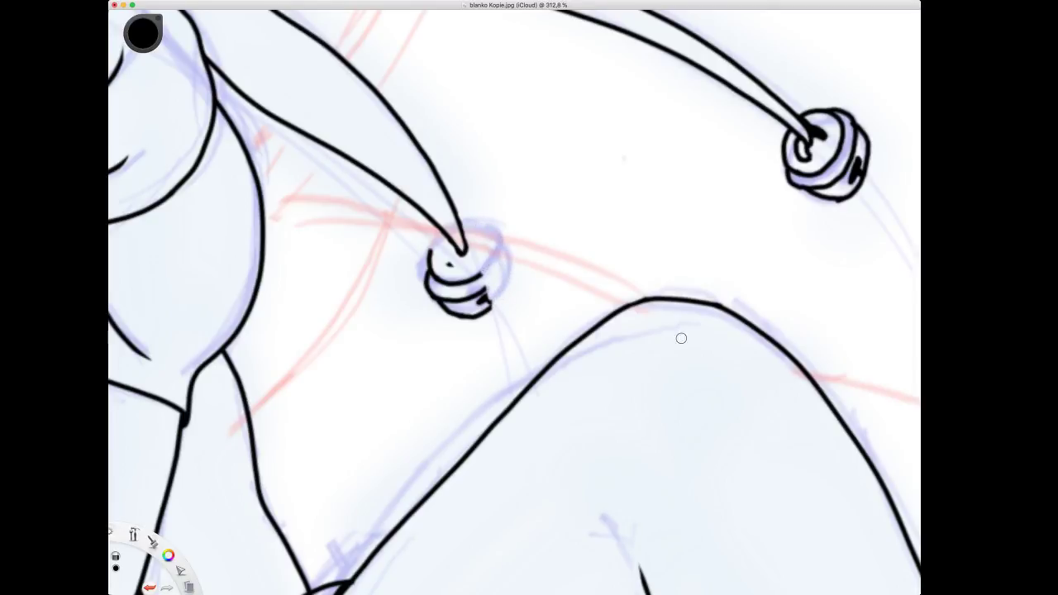
pyautogui.moveTo(425, 243)
pyautogui.mouseDown()
pyautogui.moveTo(449, 264)
pyautogui.moveTo(435, 276)
pyautogui.moveTo(435, 299)
pyautogui.moveTo(430, 289)
pyautogui.moveTo(447, 312)
pyautogui.moveTo(490, 309)
pyautogui.mouseUp()
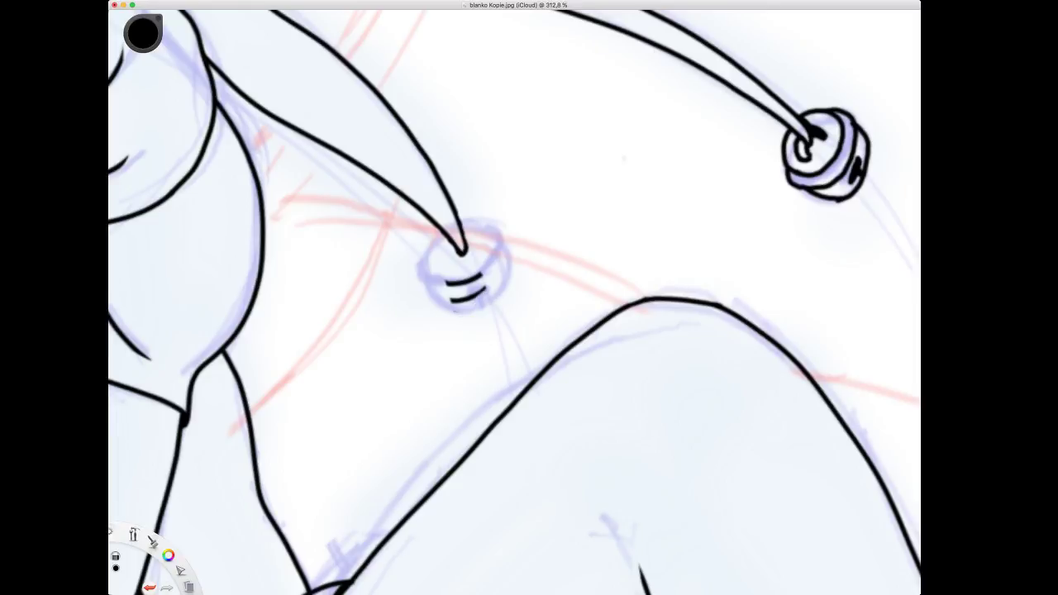
pyautogui.moveTo(461, 301)
pyautogui.mouseDown()
pyautogui.moveTo(484, 289)
pyautogui.moveTo(446, 288)
pyautogui.mouseUp()
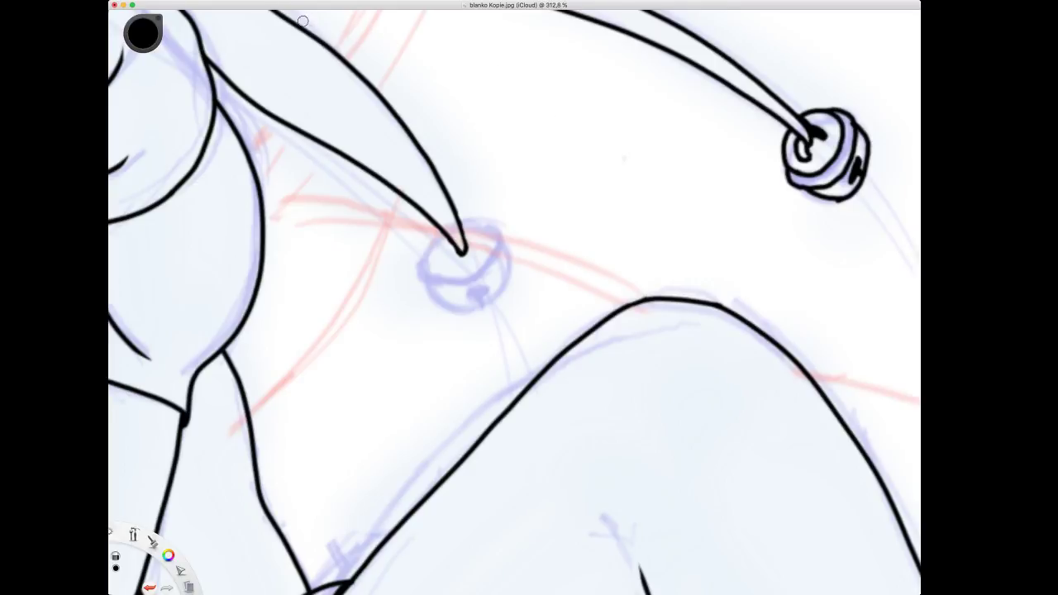
# Erase the old freehand-inked bell at the end of the longer front ribbon, keeping the ribbon tip.
pyautogui.press('space')
pyautogui.moveTo(500, 146)
pyautogui.mouseDown()
pyautogui.moveTo(443, 145)
pyautogui.moveTo(264, 221)
pyautogui.mouseUp()
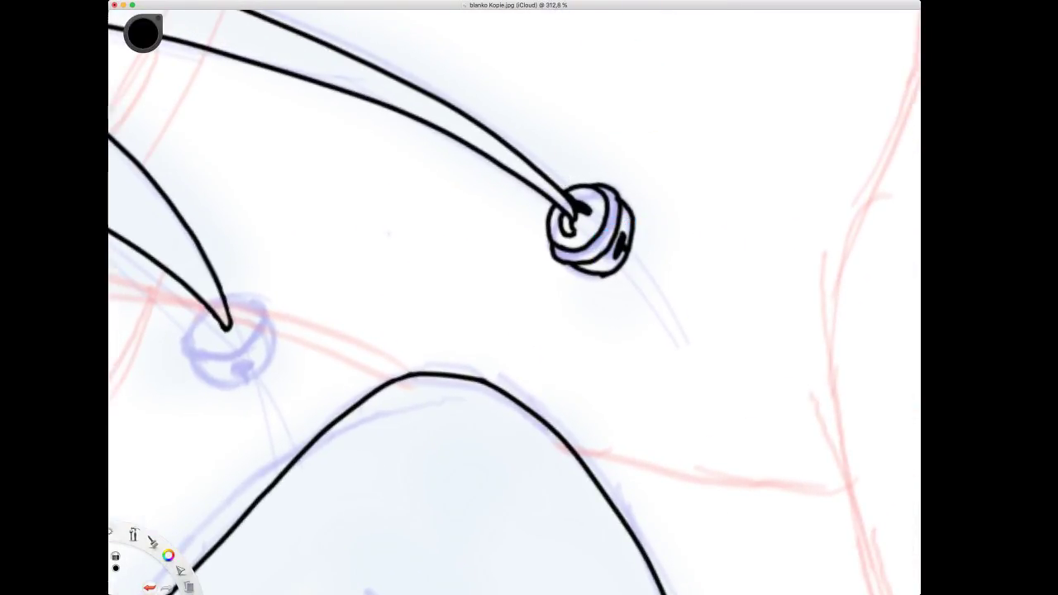
pyautogui.moveTo(574, 197); pyautogui.dragTo(561, 184)
pyautogui.press('super+z')
pyautogui.moveTo(592, 185)
pyautogui.mouseDown()
pyautogui.moveTo(606, 205)
pyautogui.moveTo(612, 194)
pyautogui.moveTo(626, 207)
pyautogui.moveTo(632, 228)
pyautogui.moveTo(612, 273)
pyautogui.mouseUp()
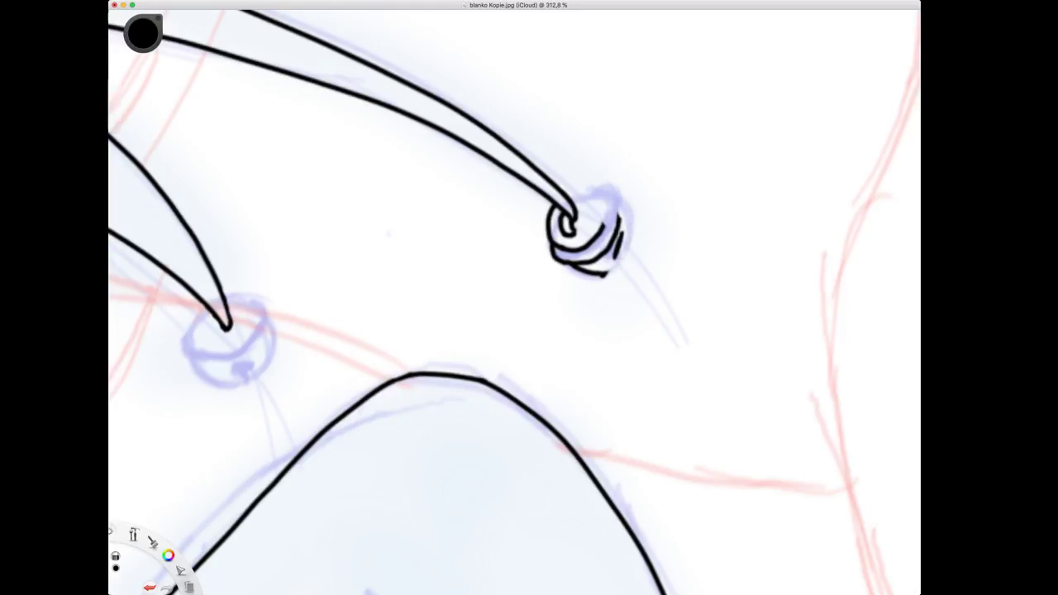
pyautogui.moveTo(619, 225)
pyautogui.mouseDown()
pyautogui.moveTo(617, 252)
pyautogui.moveTo(595, 278)
pyautogui.mouseUp()
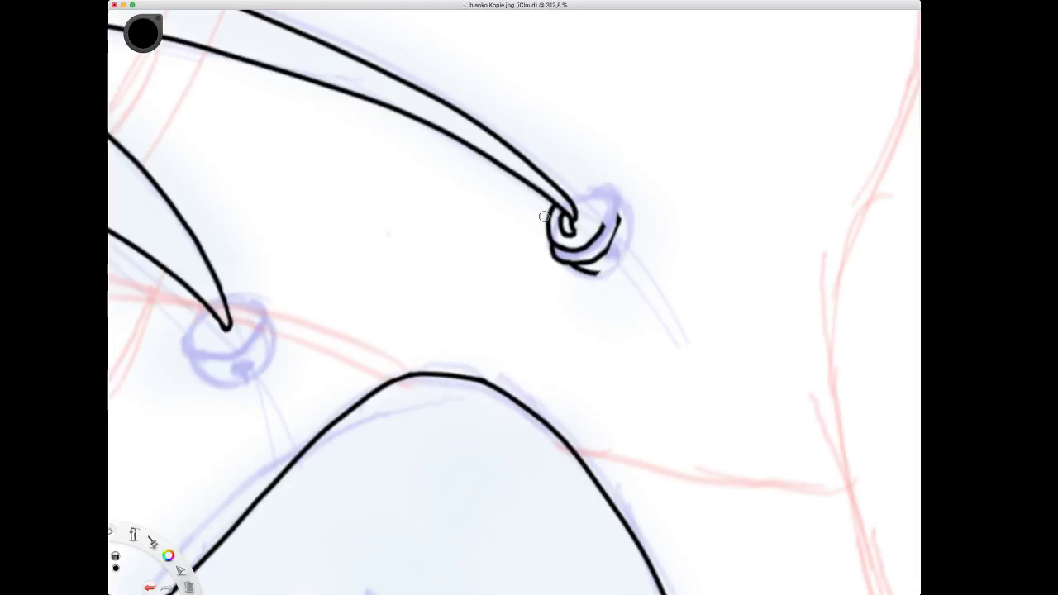
pyautogui.moveTo(547, 206)
pyautogui.mouseDown()
pyautogui.moveTo(577, 249)
pyautogui.moveTo(552, 242)
pyautogui.moveTo(560, 258)
pyautogui.moveTo(595, 277)
pyautogui.moveTo(620, 217)
pyautogui.mouseUp()
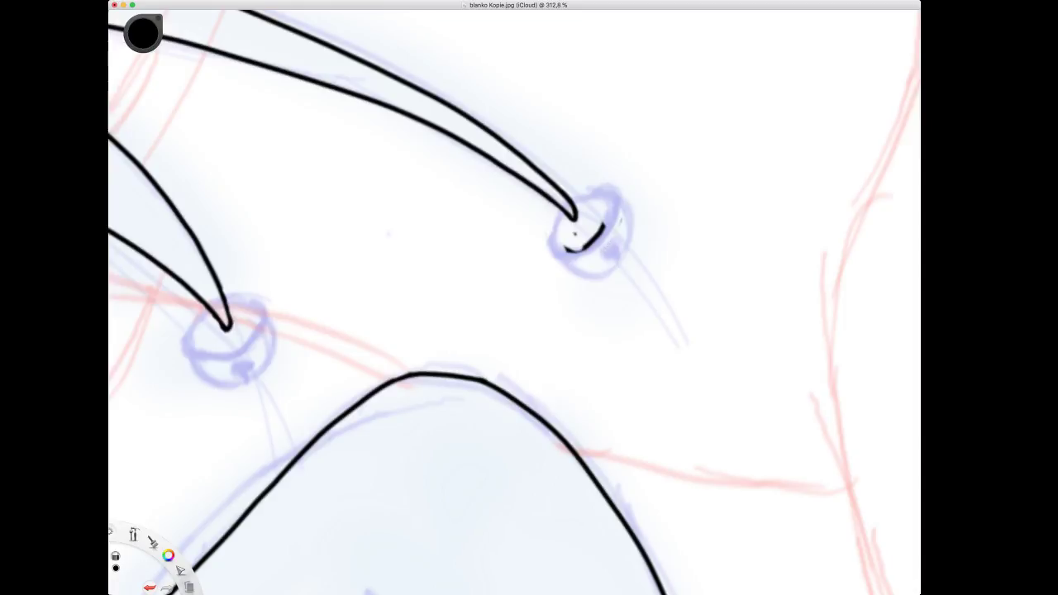
pyautogui.moveTo(585, 253); pyautogui.dragTo(563, 247)
# Ink round outlines over both sketched front bells at the ribbon tips using the ellipse guide.
pyautogui.press('e')
pyautogui.moveTo(704, 344); pyautogui.dragTo(616, 274)
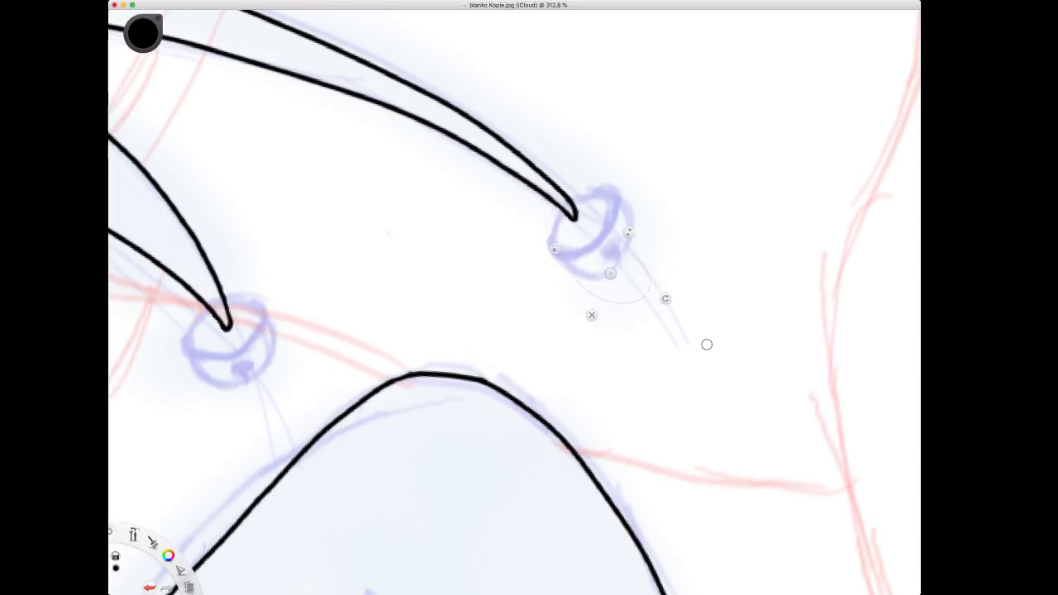
pyautogui.moveTo(629, 238); pyautogui.dragTo(628, 236)
pyautogui.moveTo(609, 277); pyautogui.dragTo(590, 233)
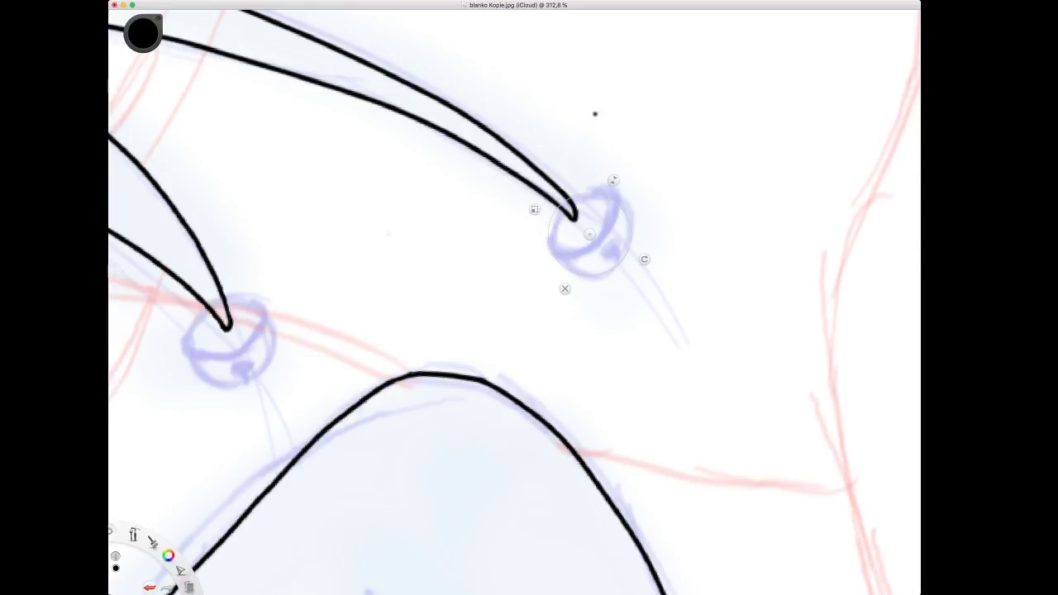
pyautogui.moveTo(555, 208)
pyautogui.mouseDown()
pyautogui.moveTo(602, 276)
pyautogui.moveTo(625, 205)
pyautogui.moveTo(584, 192)
pyautogui.mouseUp()
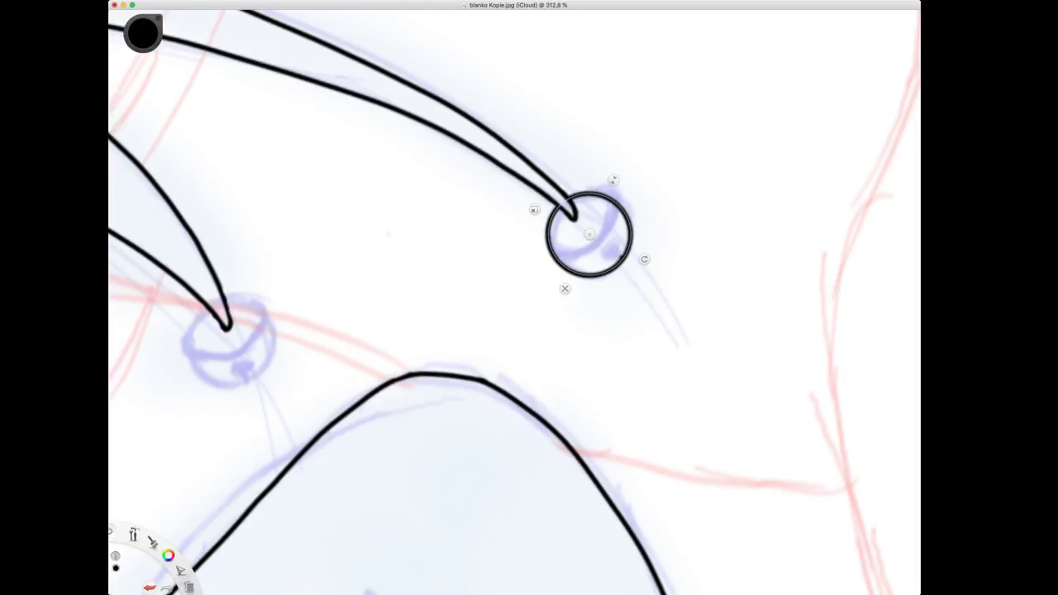
pyautogui.moveTo(589, 234); pyautogui.dragTo(357, 318)
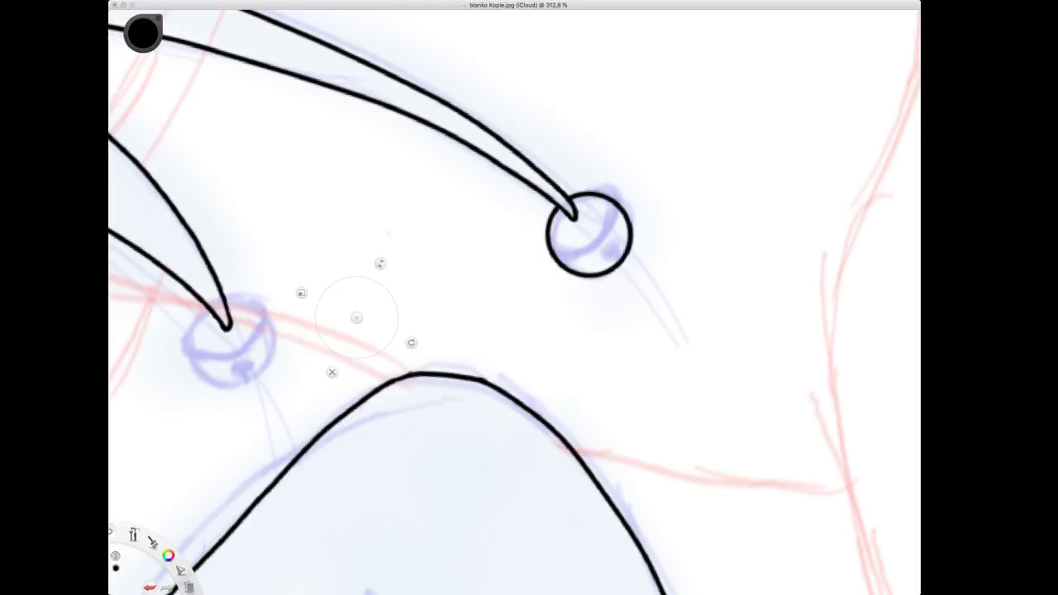
pyautogui.press('space')
pyautogui.moveTo(280, 44); pyautogui.dragTo(472, 2)
pyautogui.moveTo(502, 143); pyautogui.dragTo(469, 163)
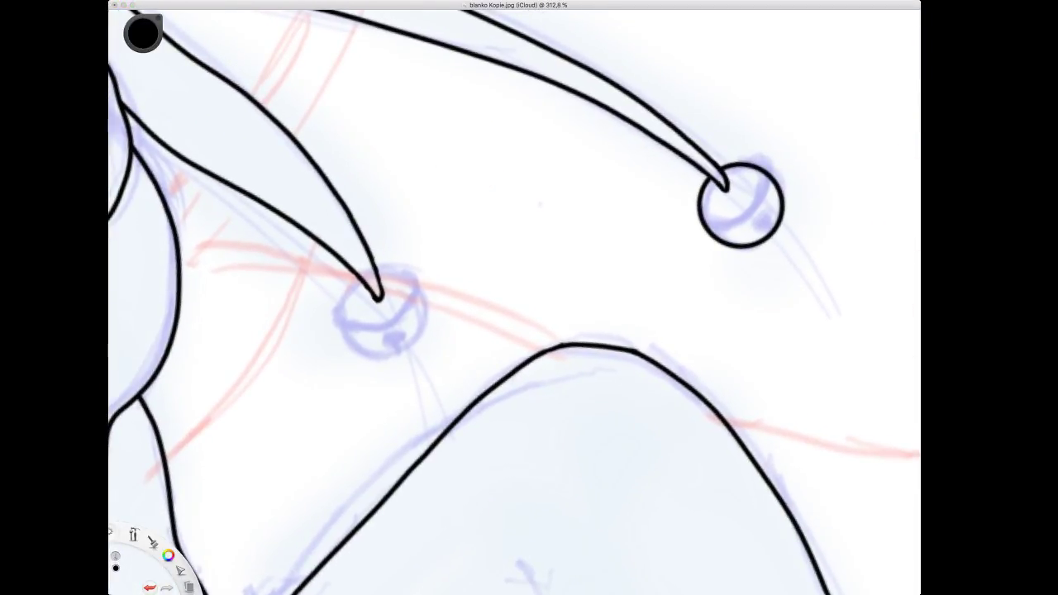
pyautogui.moveTo(357, 317)
pyautogui.mouseDown()
pyautogui.moveTo(381, 311)
pyautogui.moveTo(337, 306)
pyautogui.moveTo(422, 289)
pyautogui.moveTo(381, 269)
pyautogui.moveTo(417, 229)
pyautogui.mouseUp()
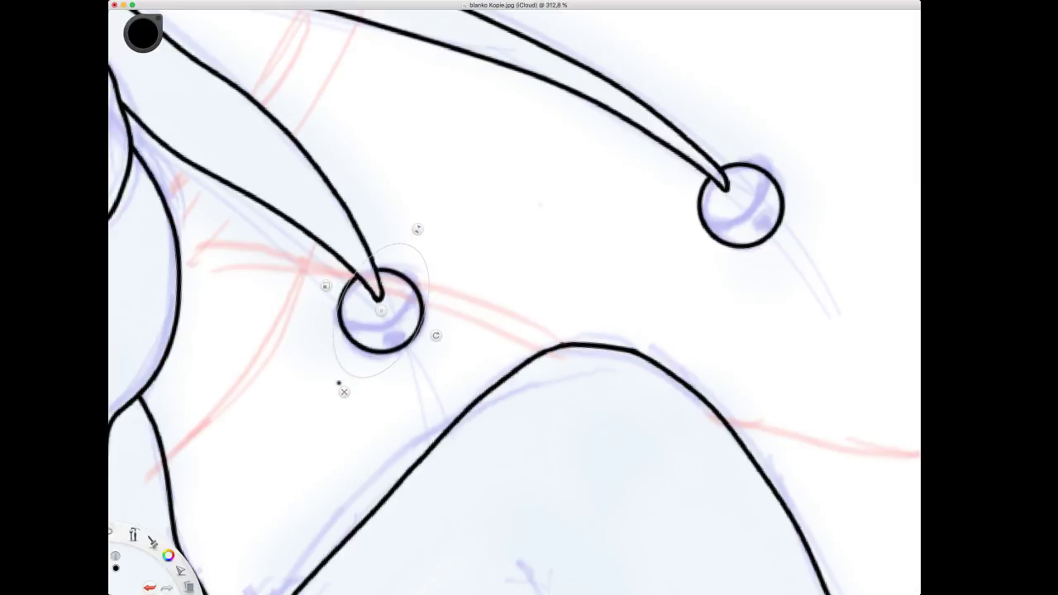
# Ink two curved band lines across the shorter front ribbon's bell with the resized and rotated ellipse guide.
pyautogui.moveTo(327, 288); pyautogui.dragTo(341, 293)
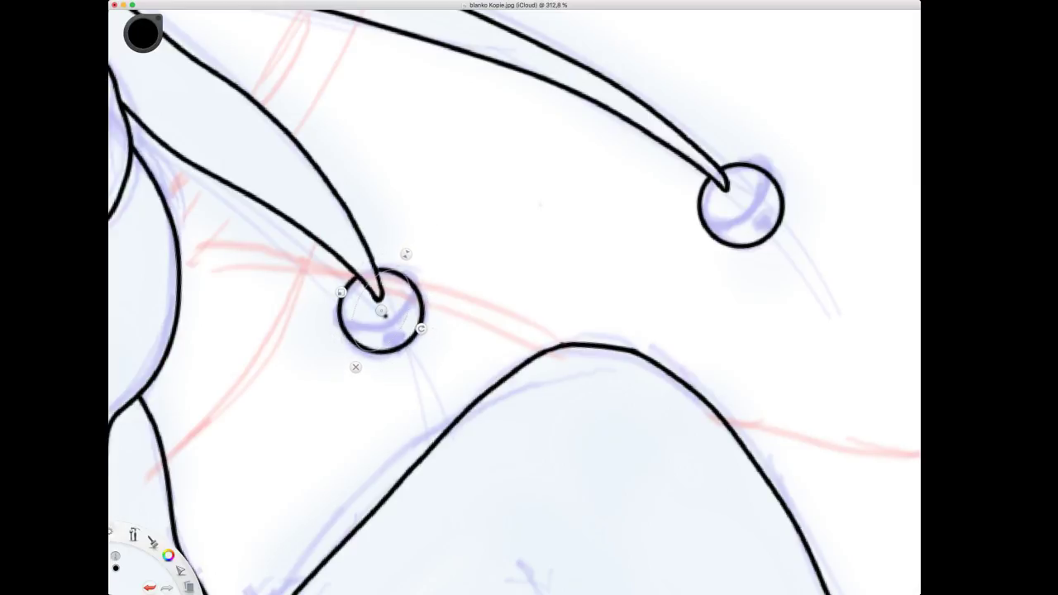
pyautogui.moveTo(405, 253); pyautogui.dragTo(406, 255)
pyautogui.moveTo(421, 328); pyautogui.dragTo(397, 351)
# Ink two curved band lines across the longer front ribbon's bell with the repositioned ellipse guide, and close the guide.
pyautogui.moveTo(381, 311)
pyautogui.mouseDown()
pyautogui.moveTo(375, 301)
pyautogui.moveTo(401, 313)
pyautogui.moveTo(414, 286)
pyautogui.moveTo(357, 341)
pyautogui.moveTo(532, 289)
pyautogui.moveTo(724, 199)
pyautogui.mouseUp()
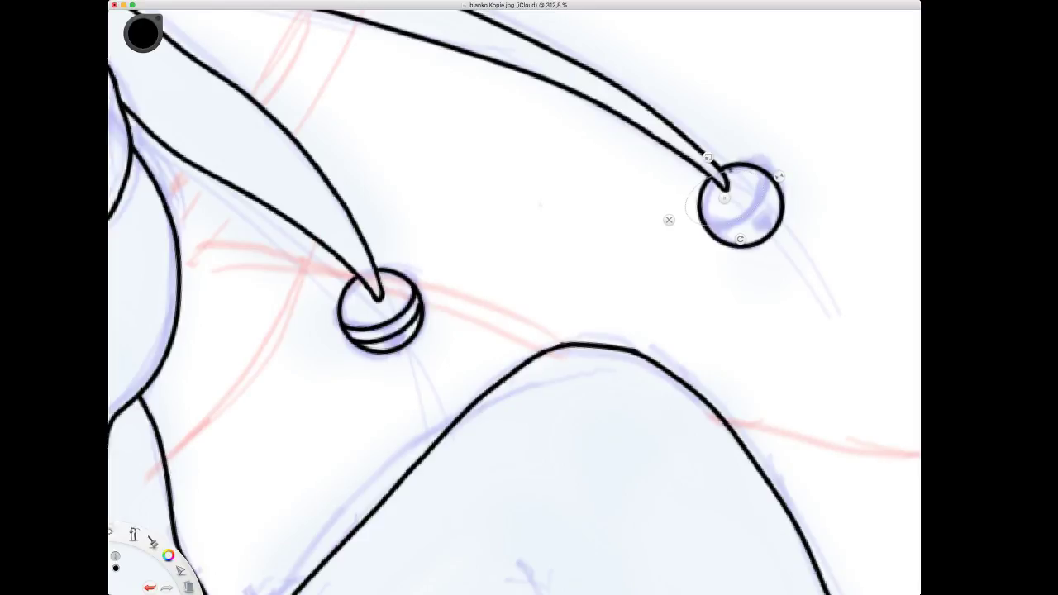
pyautogui.moveTo(779, 176); pyautogui.dragTo(784, 175)
pyautogui.moveTo(741, 238); pyautogui.dragTo(754, 231)
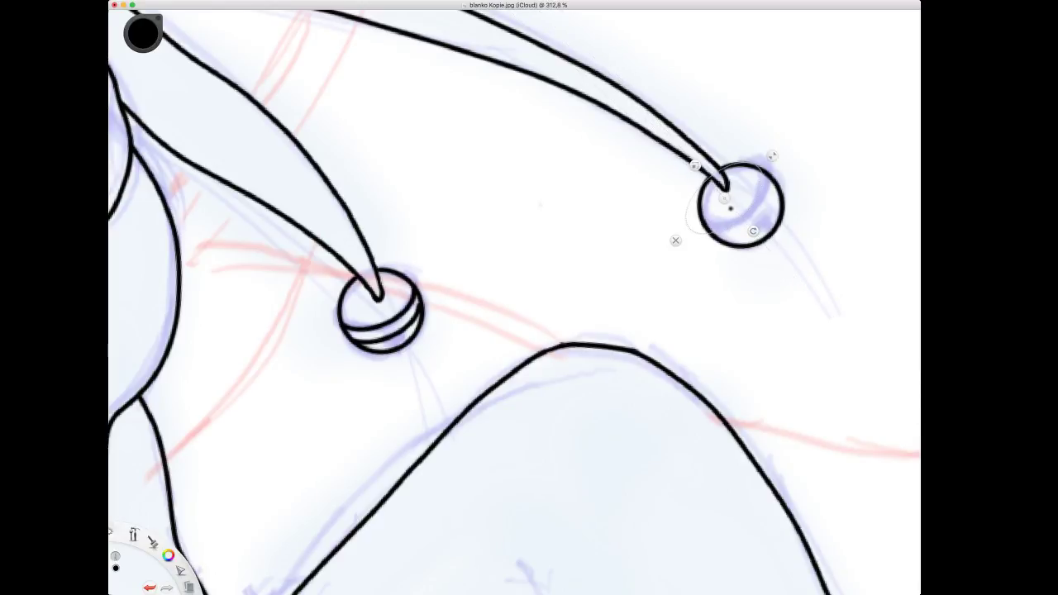
pyautogui.moveTo(724, 198); pyautogui.dragTo(729, 197)
pyautogui.moveTo(777, 155); pyautogui.dragTo(777, 155)
pyautogui.moveTo(730, 197); pyautogui.dragTo(729, 195)
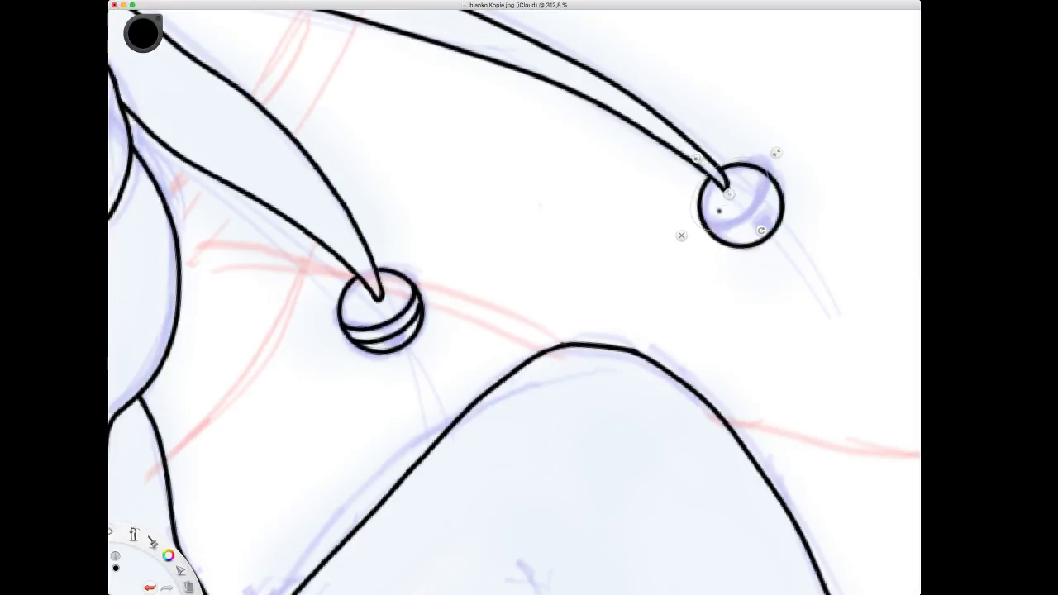
pyautogui.moveTo(710, 230)
pyautogui.mouseDown()
pyautogui.moveTo(768, 174)
pyautogui.moveTo(737, 203)
pyautogui.mouseUp()
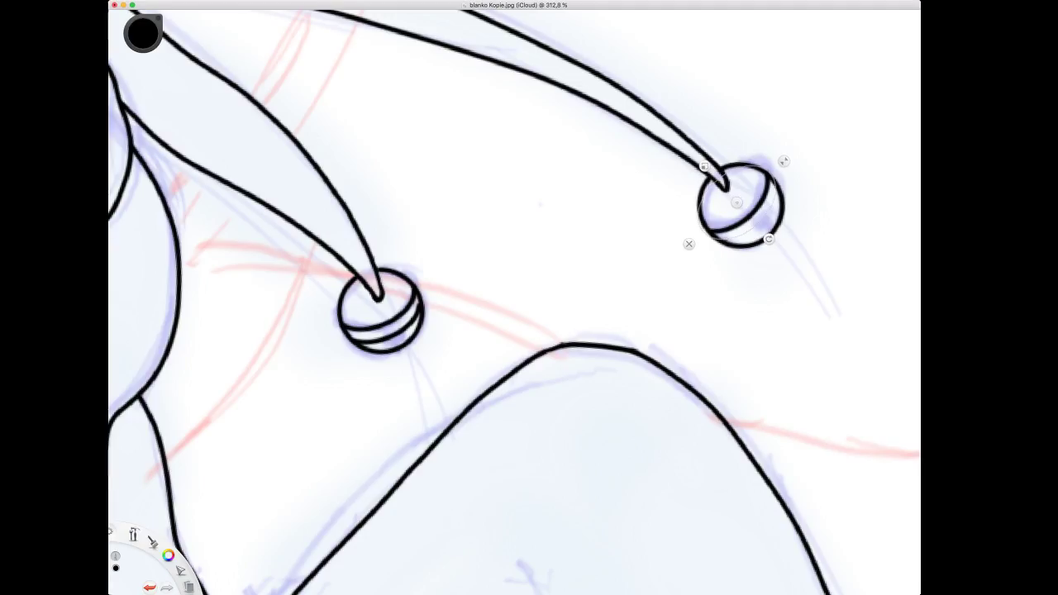
pyautogui.moveTo(718, 238)
pyautogui.mouseDown()
pyautogui.moveTo(755, 226)
pyautogui.moveTo(773, 181)
pyautogui.mouseUp()
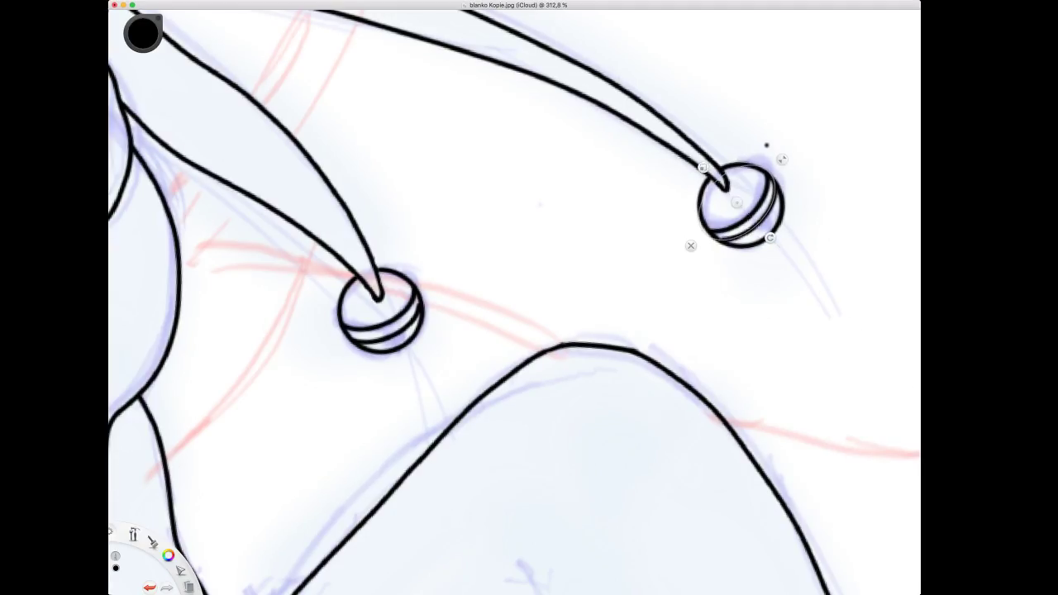
pyautogui.click(397, 265)
pyautogui.click(691, 246)
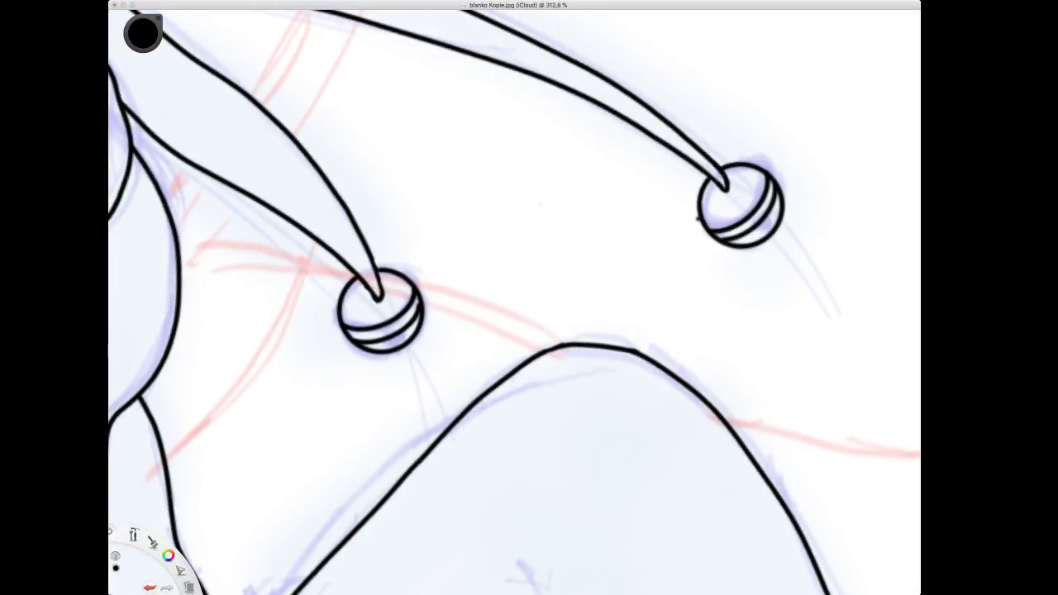
# Ink a small black sound slot below the bands on each of the two front bells.
pyautogui.moveTo(755, 236); pyautogui.dragTo(772, 220)
pyautogui.press('super+Tab')
pyautogui.press('space')
pyautogui.moveTo(345, 138)
pyautogui.mouseDown()
pyautogui.moveTo(391, 70)
pyautogui.moveTo(434, 47)
pyautogui.mouseUp()
pyautogui.scroll(5, 467, 221)
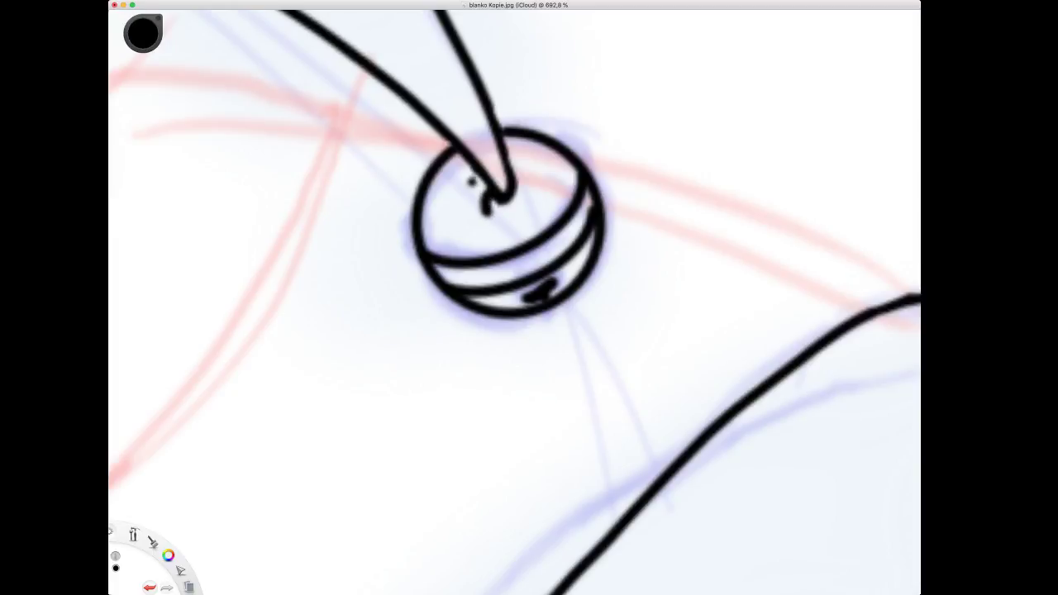
pyautogui.moveTo(463, 179)
pyautogui.mouseDown()
pyautogui.moveTo(476, 172)
pyautogui.moveTo(467, 201)
pyautogui.moveTo(486, 215)
pyautogui.mouseUp()
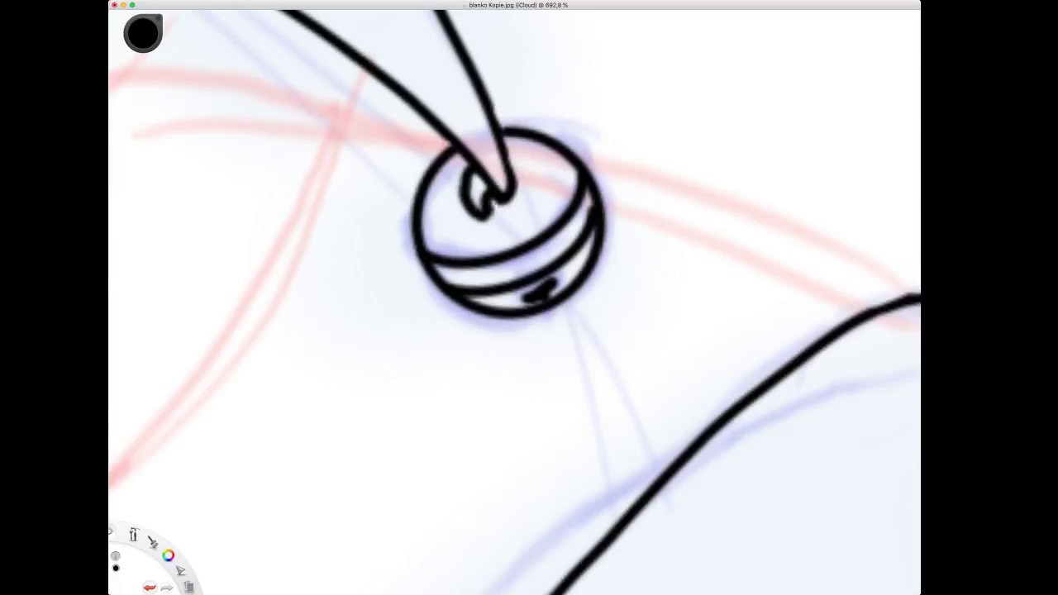
pyautogui.moveTo(507, 157); pyautogui.dragTo(528, 162)
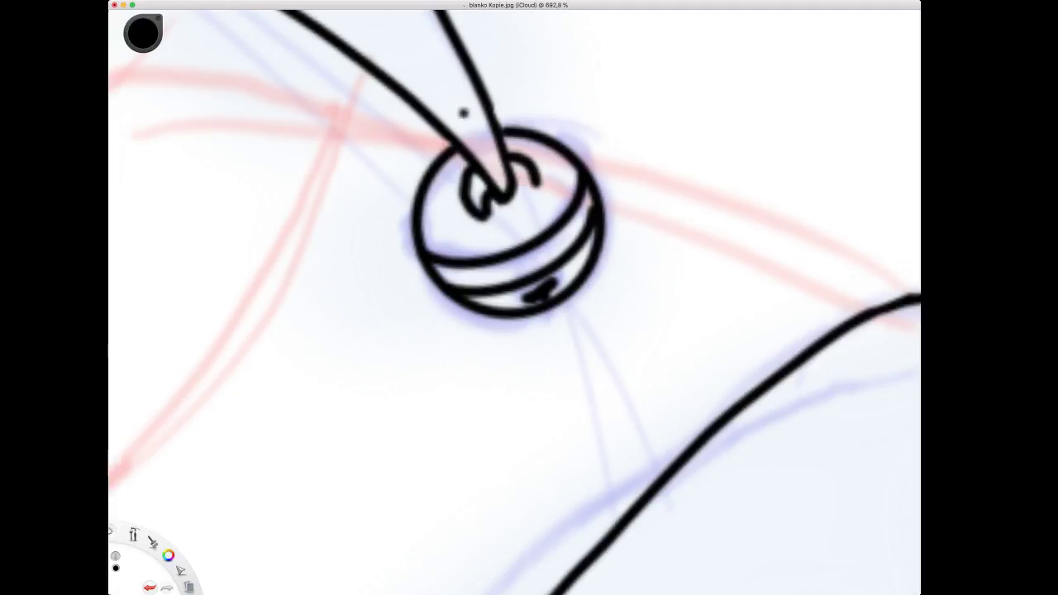
pyautogui.press('super+z')
pyautogui.press('super+z')
pyautogui.press('super+z')
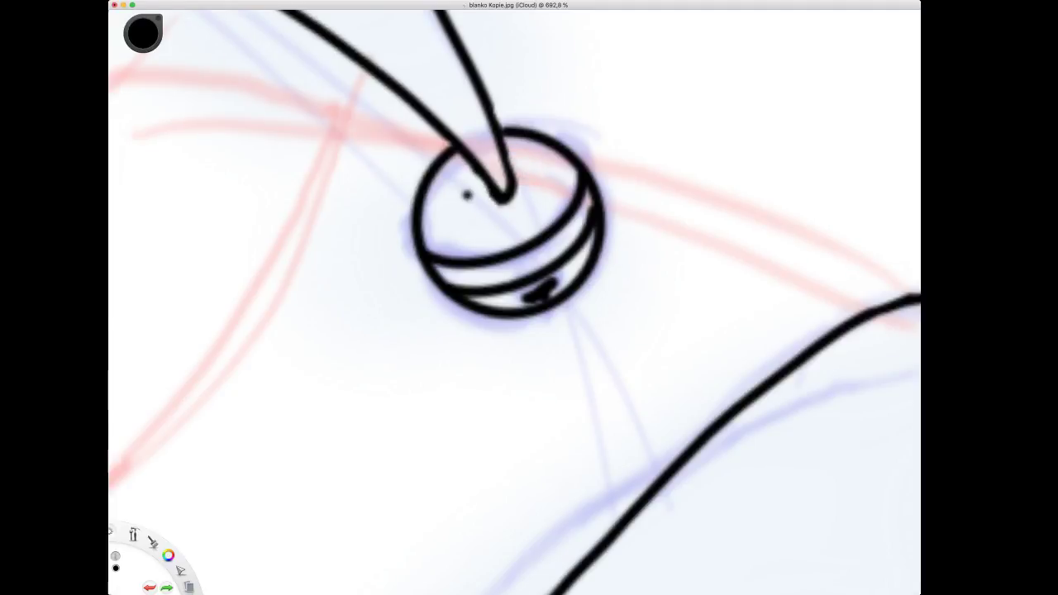
# Ink the small opening around the ribbon tip on the shorter ribbon's bell, and replace the outline at both band ends with bulging edges.
pyautogui.moveTo(494, 196); pyautogui.dragTo(495, 218)
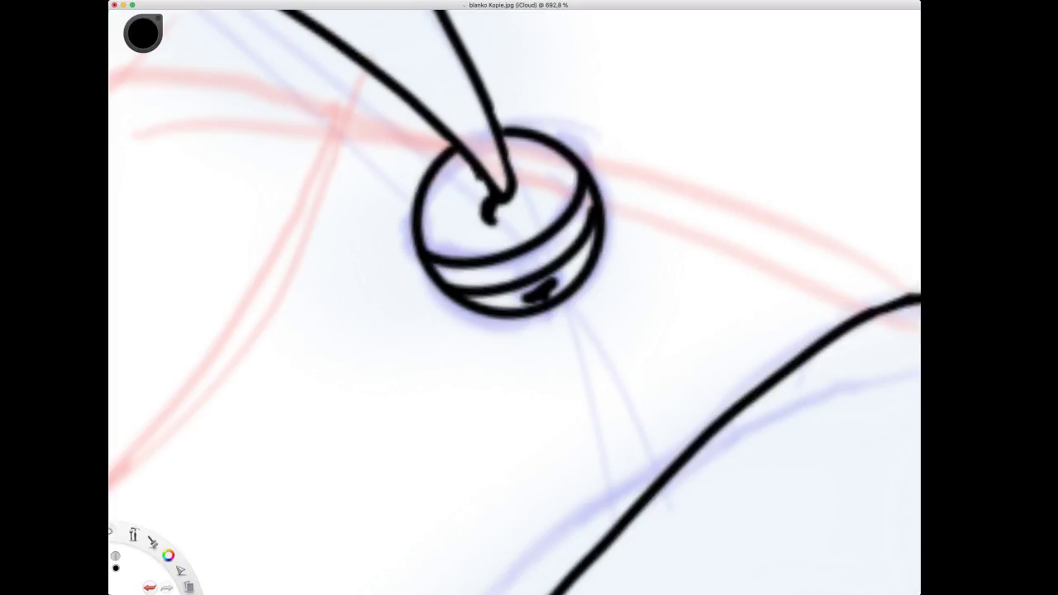
pyautogui.moveTo(477, 173)
pyautogui.mouseDown()
pyautogui.moveTo(467, 185)
pyautogui.moveTo(474, 220)
pyautogui.moveTo(513, 164)
pyautogui.moveTo(532, 170)
pyautogui.moveTo(531, 193)
pyautogui.moveTo(516, 188)
pyautogui.mouseUp()
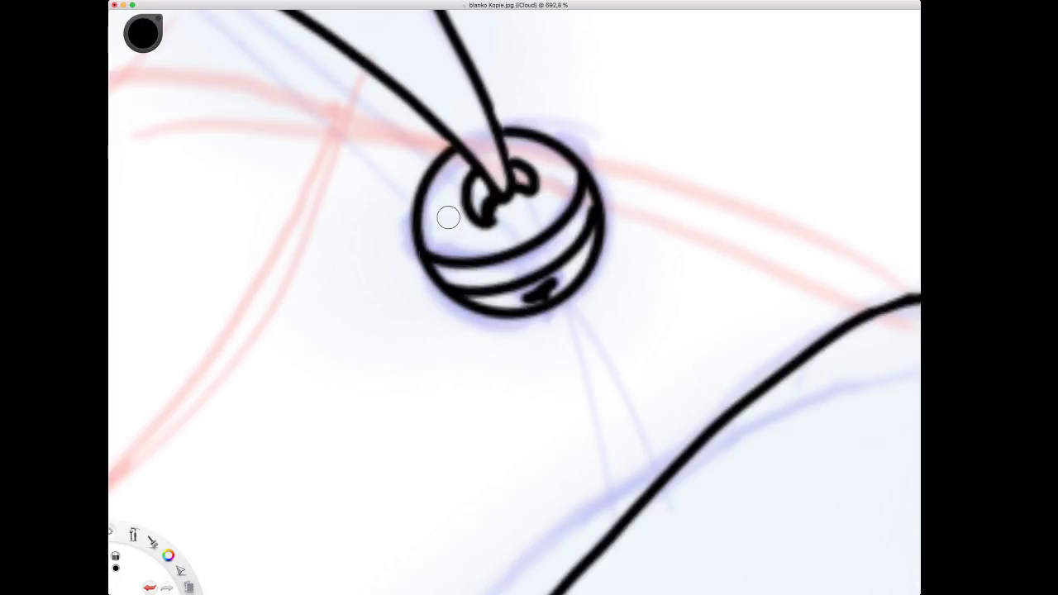
pyautogui.moveTo(430, 276)
pyautogui.mouseDown()
pyautogui.moveTo(453, 289)
pyautogui.moveTo(415, 265)
pyautogui.mouseUp()
pyautogui.moveTo(582, 215); pyautogui.dragTo(592, 179)
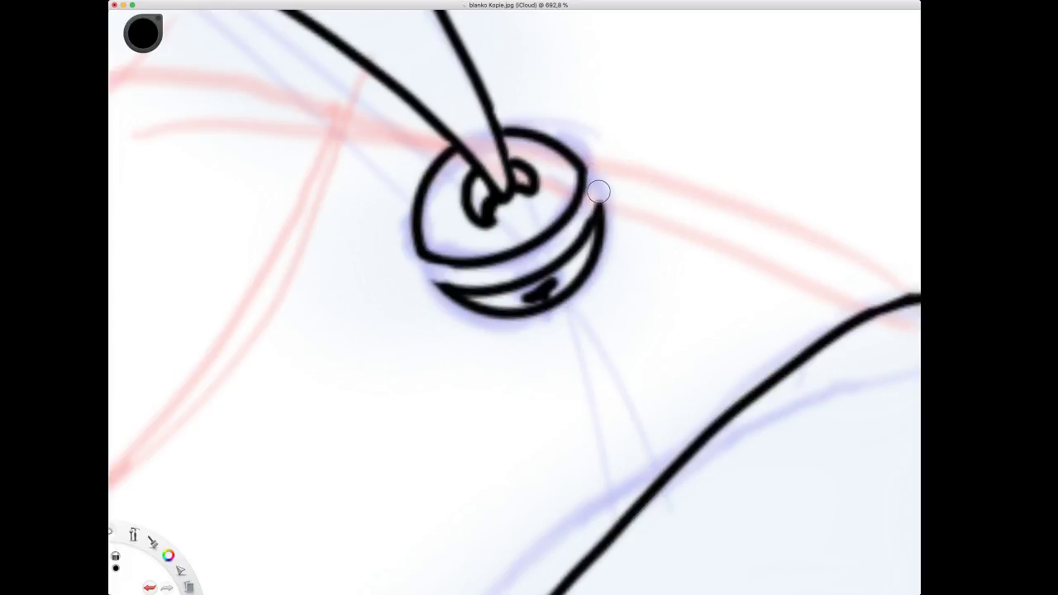
pyautogui.moveTo(579, 155)
pyautogui.mouseDown()
pyautogui.moveTo(606, 177)
pyautogui.moveTo(607, 202)
pyautogui.mouseUp()
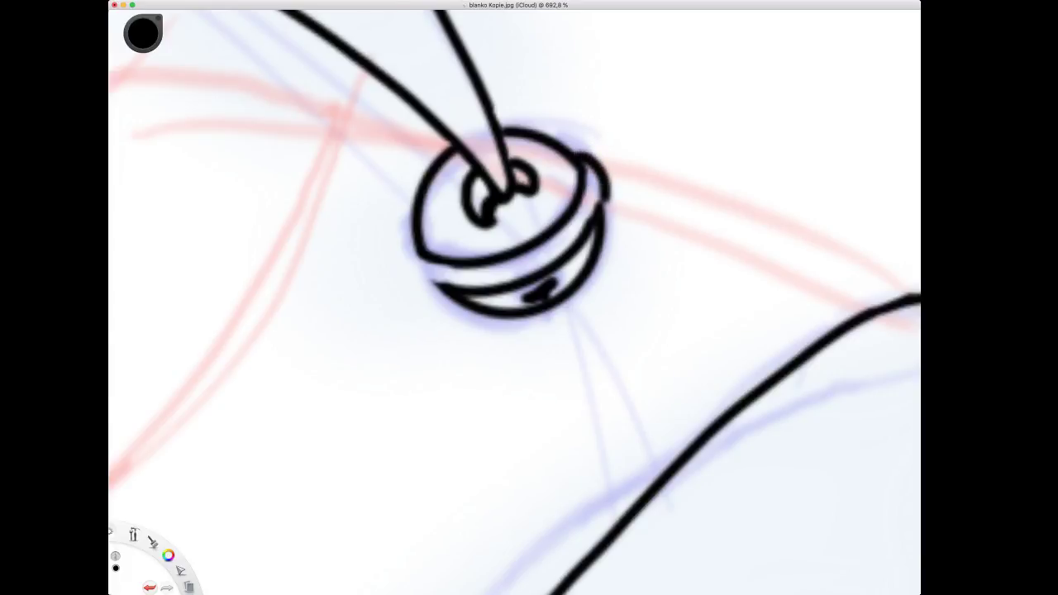
pyautogui.moveTo(410, 238)
pyautogui.mouseDown()
pyautogui.moveTo(413, 275)
pyautogui.moveTo(450, 291)
pyautogui.mouseUp()
# Ink the small opening on both sides of the ribbon tip on the longer ribbon's bell.
pyautogui.press('space')
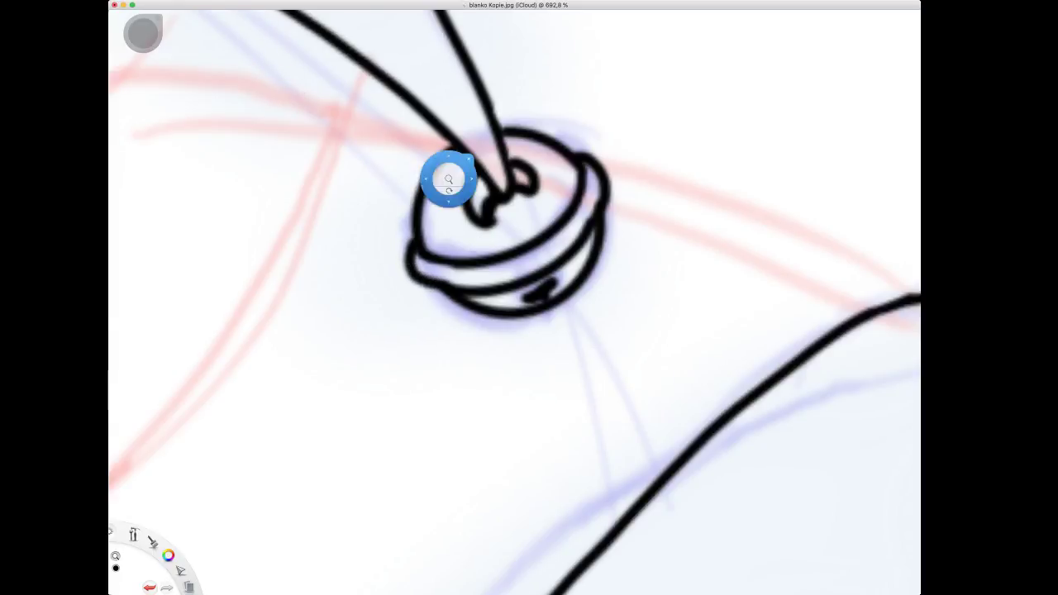
pyautogui.moveTo(448, 177); pyautogui.dragTo(393, 202)
pyautogui.moveTo(597, 185); pyautogui.dragTo(414, 322)
pyautogui.moveTo(669, 235)
pyautogui.mouseDown()
pyautogui.moveTo(696, 223)
pyautogui.moveTo(682, 135)
pyautogui.mouseUp()
pyautogui.moveTo(610, 276); pyautogui.dragTo(655, 219)
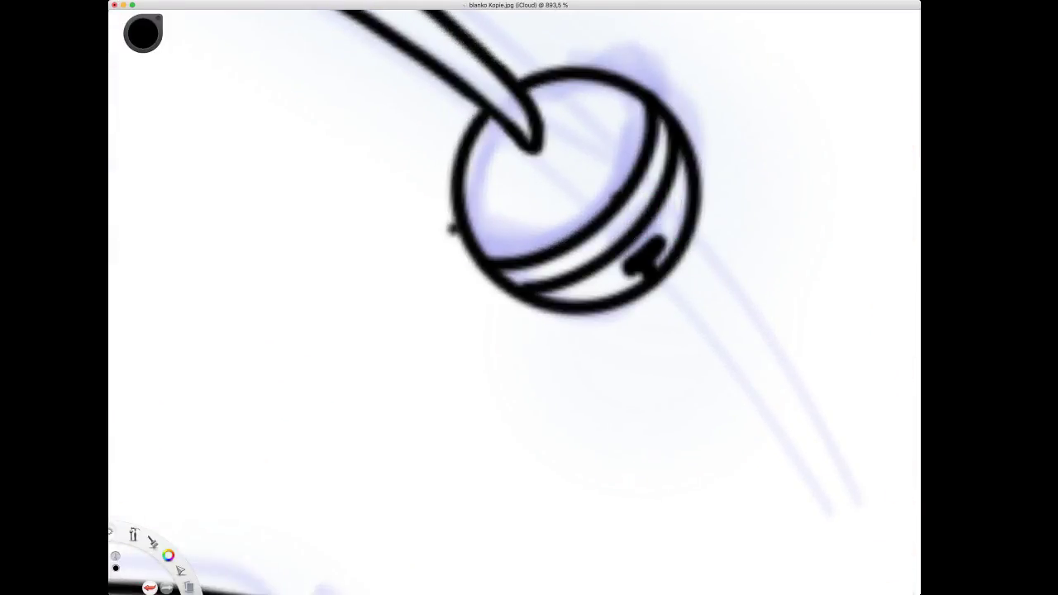
pyautogui.moveTo(517, 148); pyautogui.dragTo(536, 182)
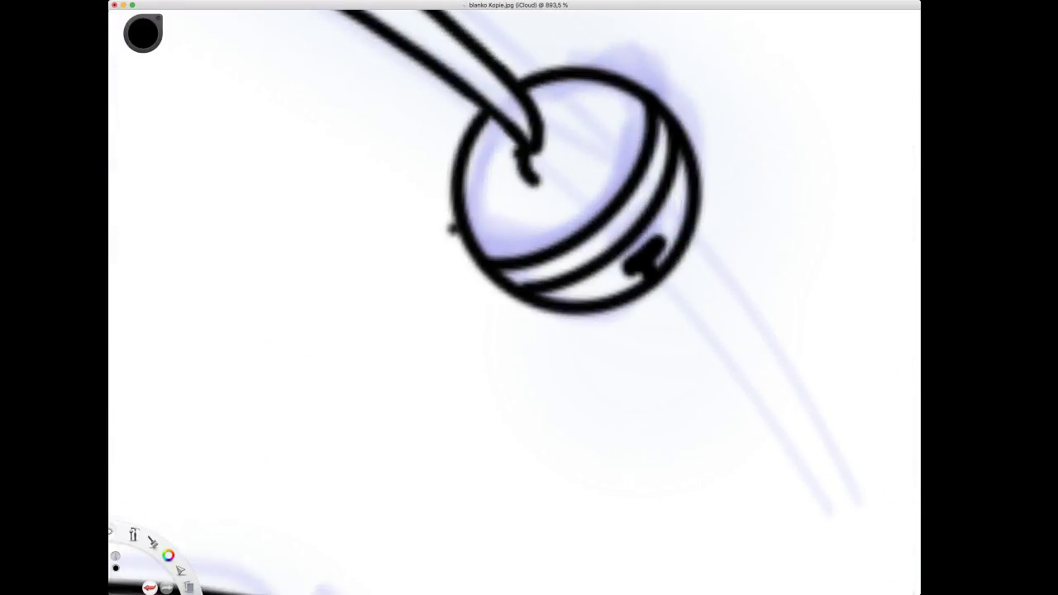
pyautogui.moveTo(499, 124)
pyautogui.mouseDown()
pyautogui.moveTo(503, 162)
pyautogui.moveTo(538, 178)
pyautogui.mouseUp()
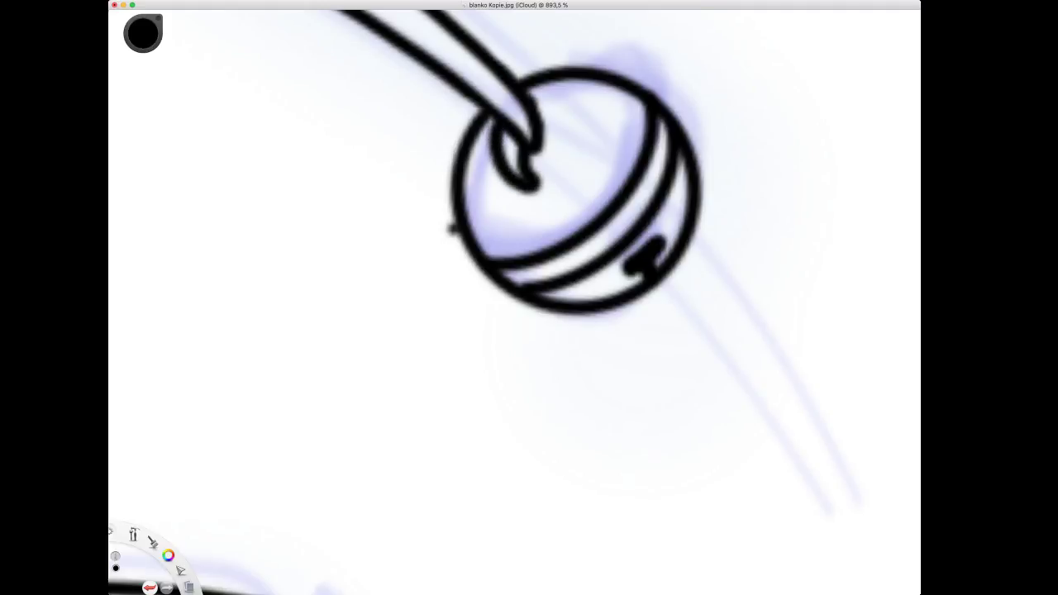
pyautogui.moveTo(529, 106)
pyautogui.mouseDown()
pyautogui.moveTo(560, 106)
pyautogui.moveTo(542, 134)
pyautogui.mouseUp()
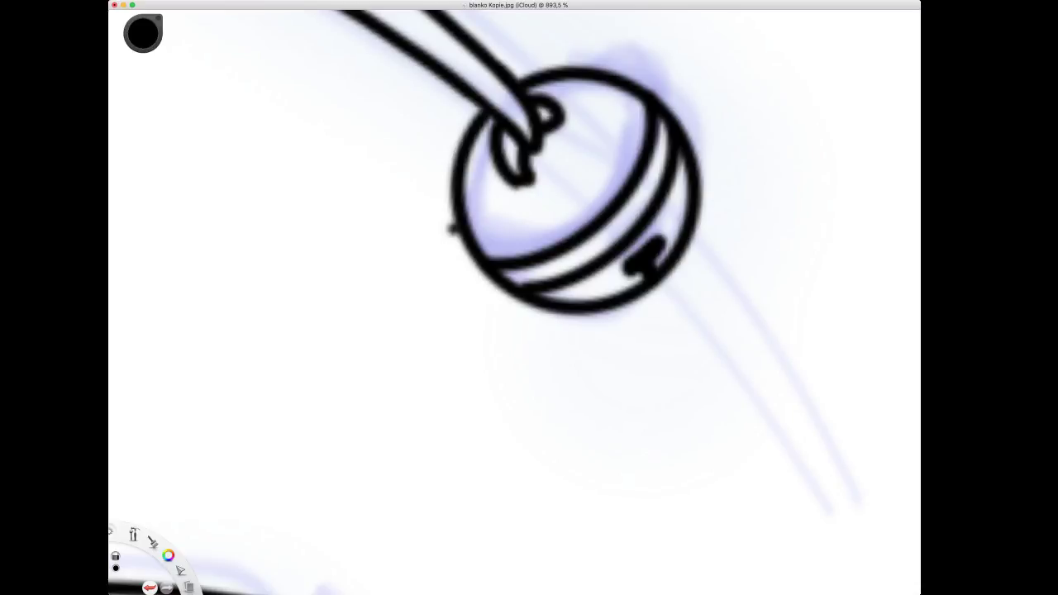
# Erase the stray dot and the outline at the band ends of the longer ribbon's bell, and ink bulging edges there.
pyautogui.moveTo(433, 234); pyautogui.dragTo(443, 231)
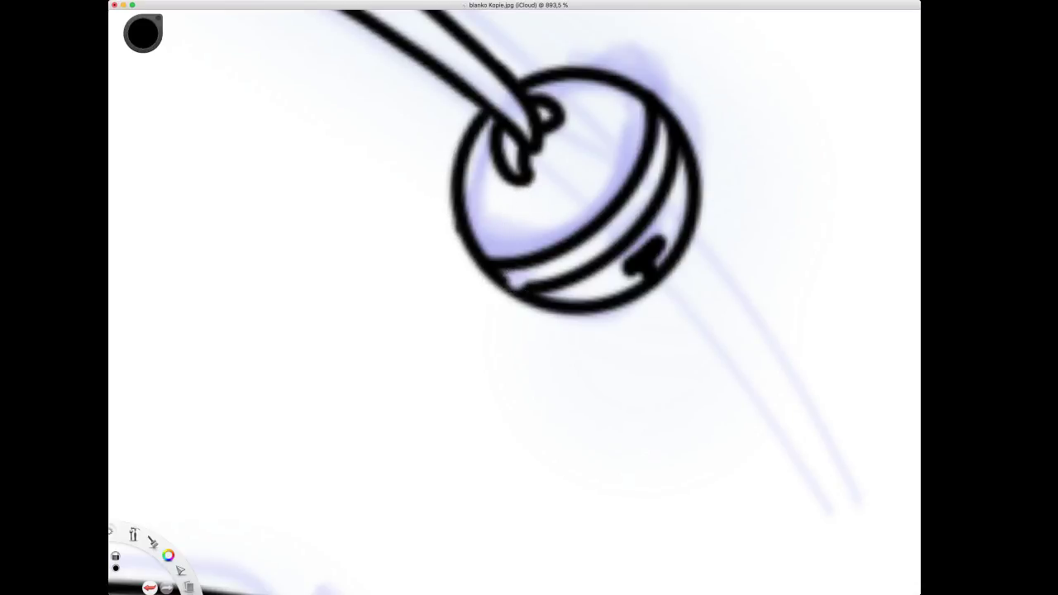
pyautogui.moveTo(514, 282)
pyautogui.mouseDown()
pyautogui.moveTo(486, 278)
pyautogui.moveTo(517, 294)
pyautogui.mouseUp()
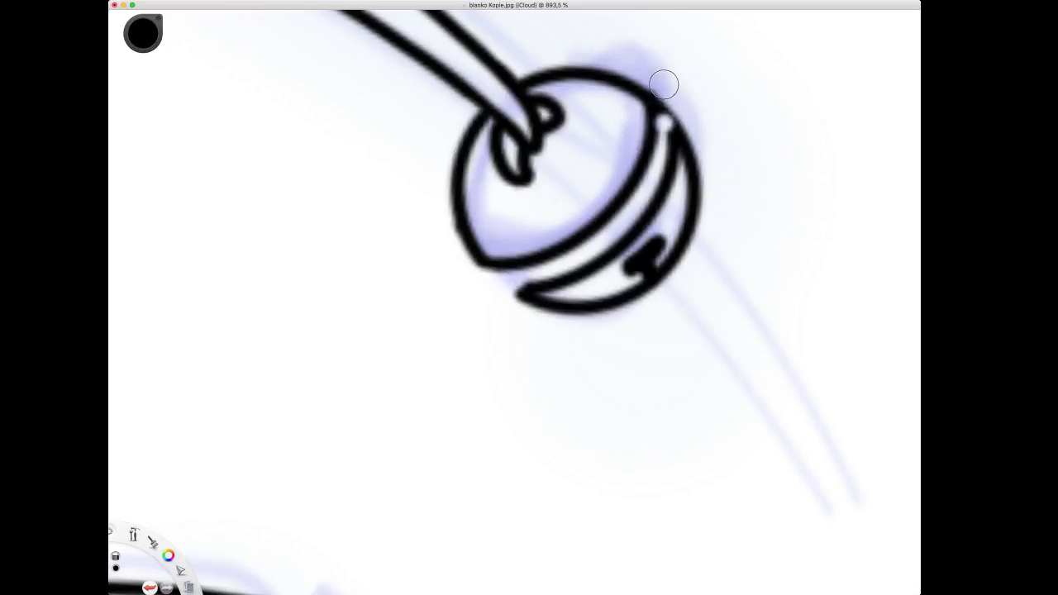
pyautogui.moveTo(664, 126)
pyautogui.mouseDown()
pyautogui.moveTo(671, 106)
pyautogui.moveTo(672, 132)
pyautogui.mouseUp()
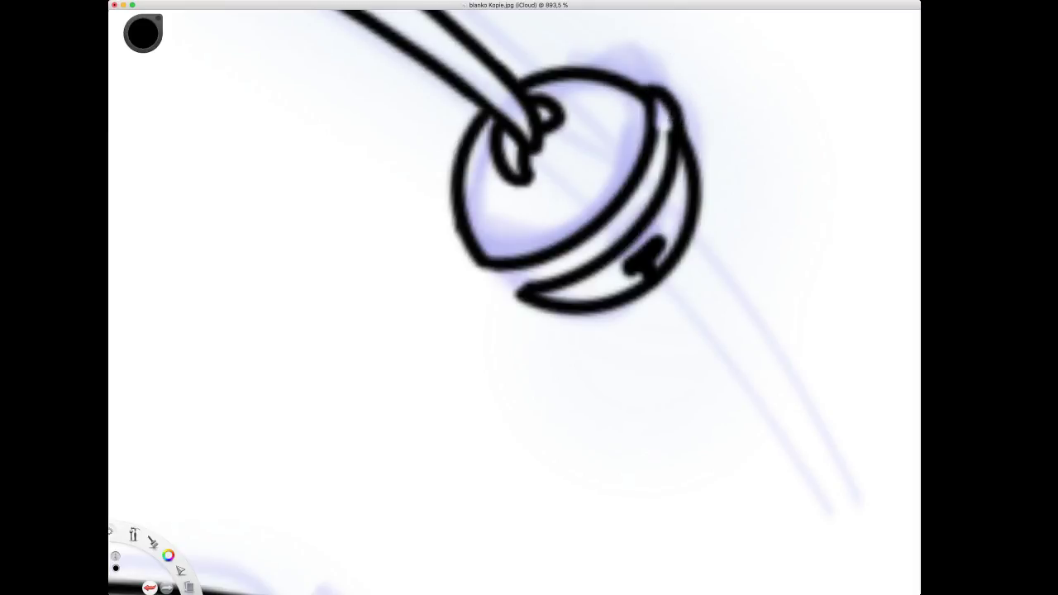
pyautogui.moveTo(469, 263)
pyautogui.mouseDown()
pyautogui.moveTo(483, 286)
pyautogui.moveTo(522, 291)
pyautogui.mouseUp()
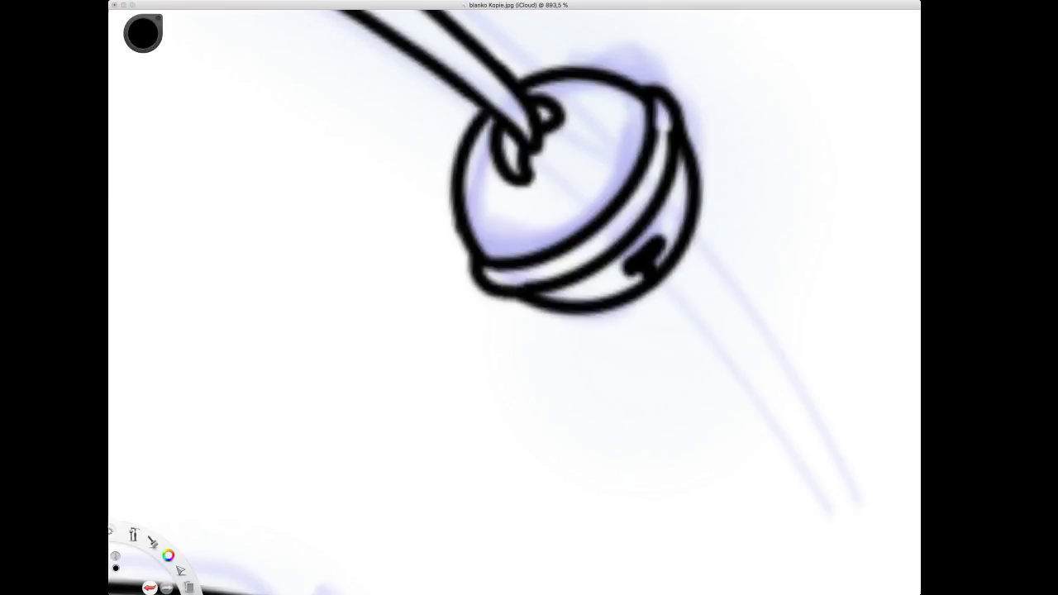
# Examine the line art of the whole seated figure, including the ribbons and bells.
pyautogui.press('space')
pyautogui.moveTo(558, 209); pyautogui.dragTo(505, 301)
pyautogui.moveTo(488, 340); pyautogui.dragTo(602, 351)
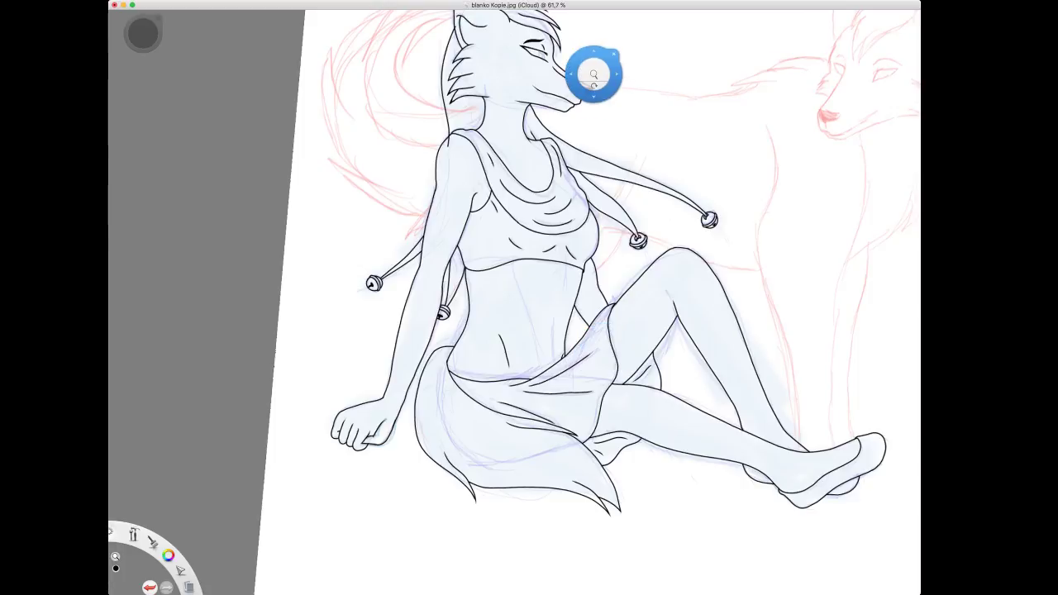
pyautogui.moveTo(567, 247); pyautogui.dragTo(577, 285)
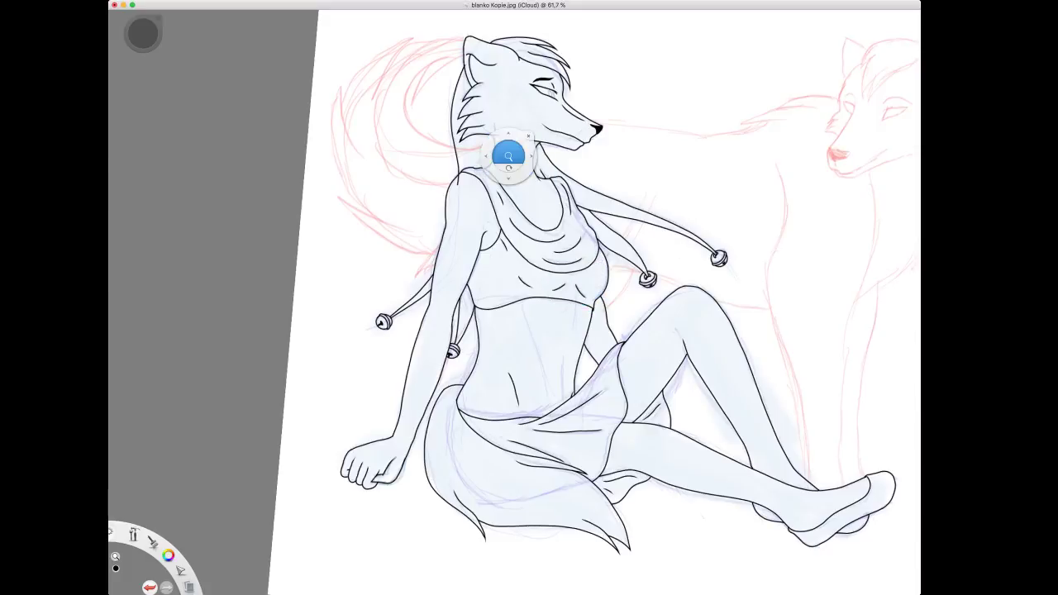
pyautogui.moveTo(508, 153); pyautogui.dragTo(526, 139)
pyautogui.moveTo(504, 162); pyautogui.dragTo(509, 201)
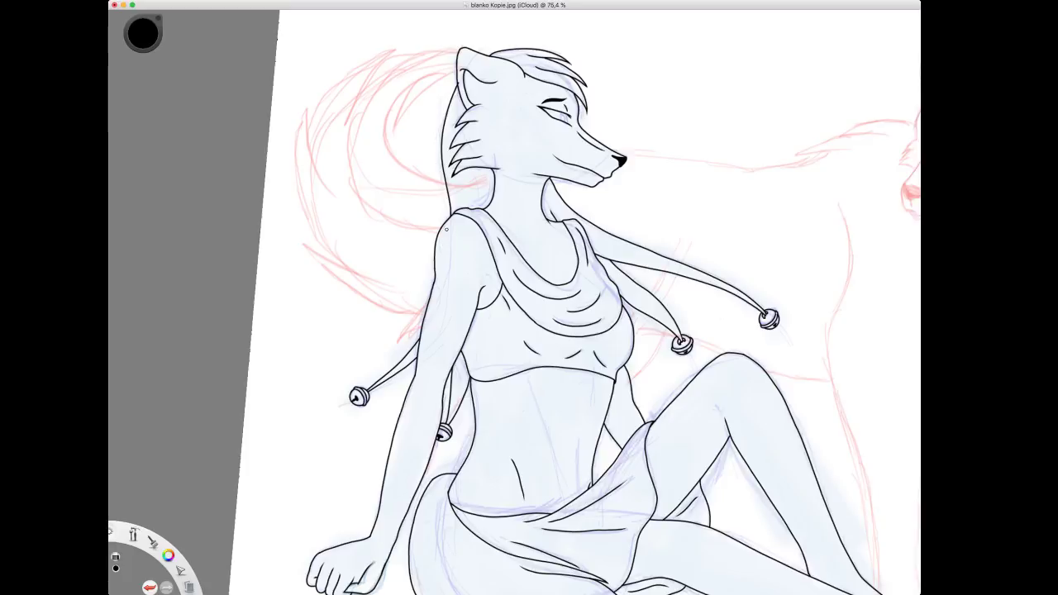
pyautogui.click(465, 82)
pyautogui.press('space')
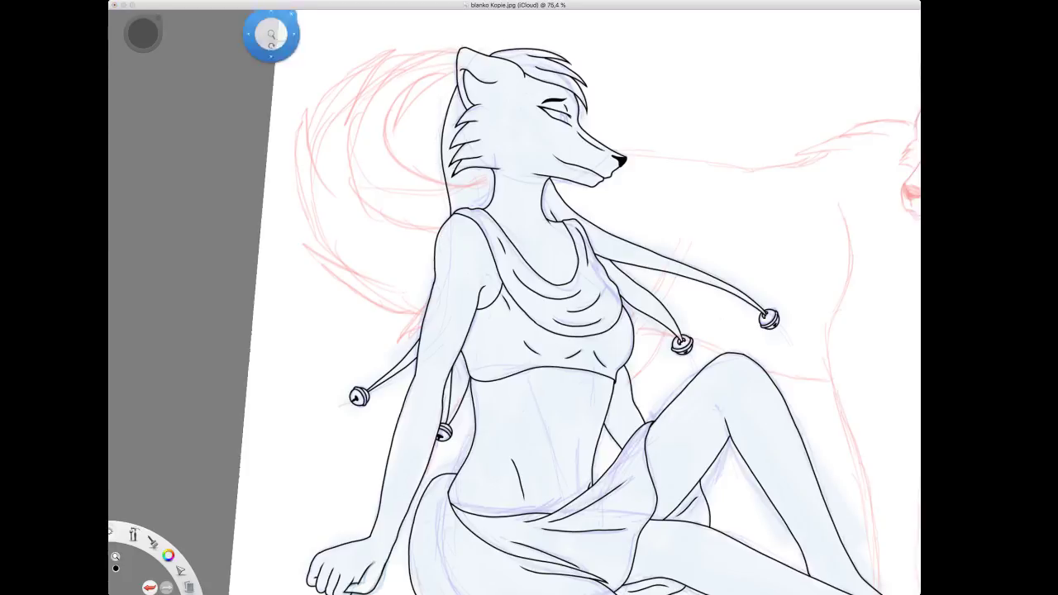
pyautogui.moveTo(285, 46); pyautogui.dragTo(316, 180)
pyautogui.press('space')
pyautogui.moveTo(368, 224); pyautogui.dragTo(367, 270)
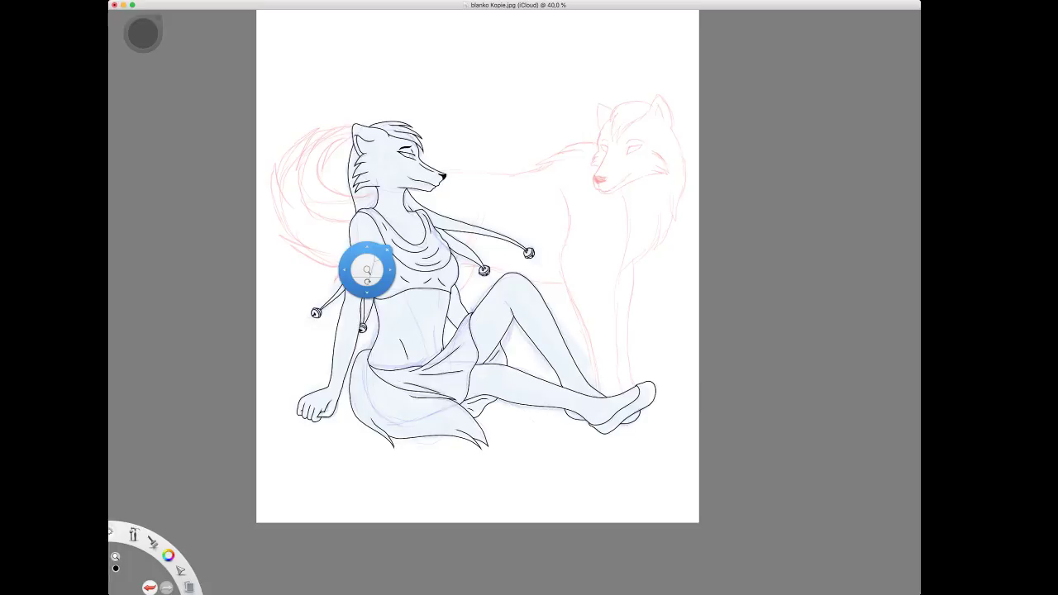
# Ink the bridge of the standing wolf's muzzle in one curved line from the far eye down to the nose.
pyautogui.moveTo(624, 158); pyautogui.dragTo(703, 191)
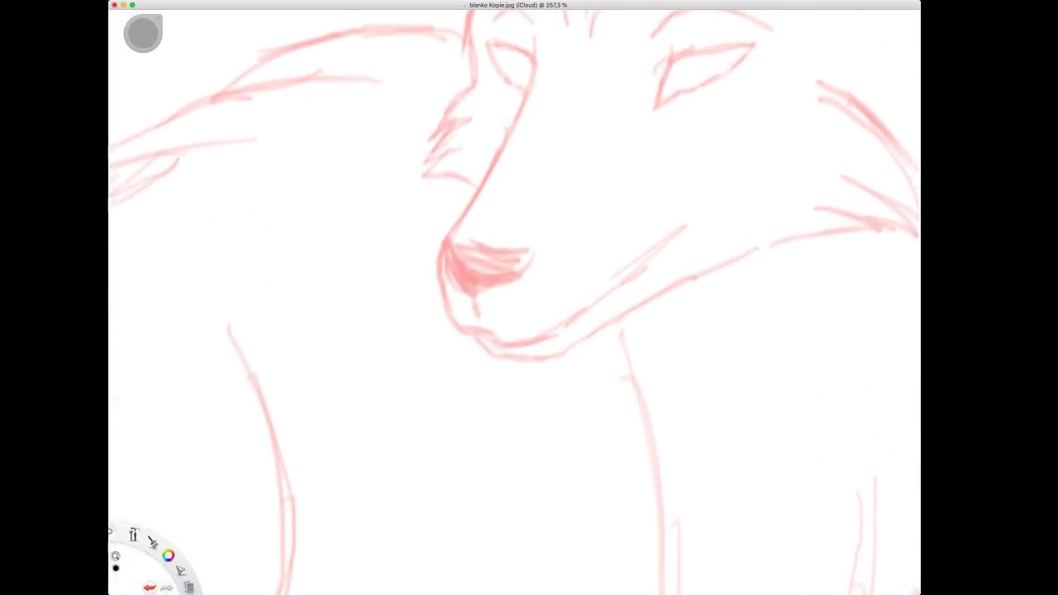
pyautogui.scroll(-2, 590, 279)
pyautogui.scroll(-3, 591, 293)
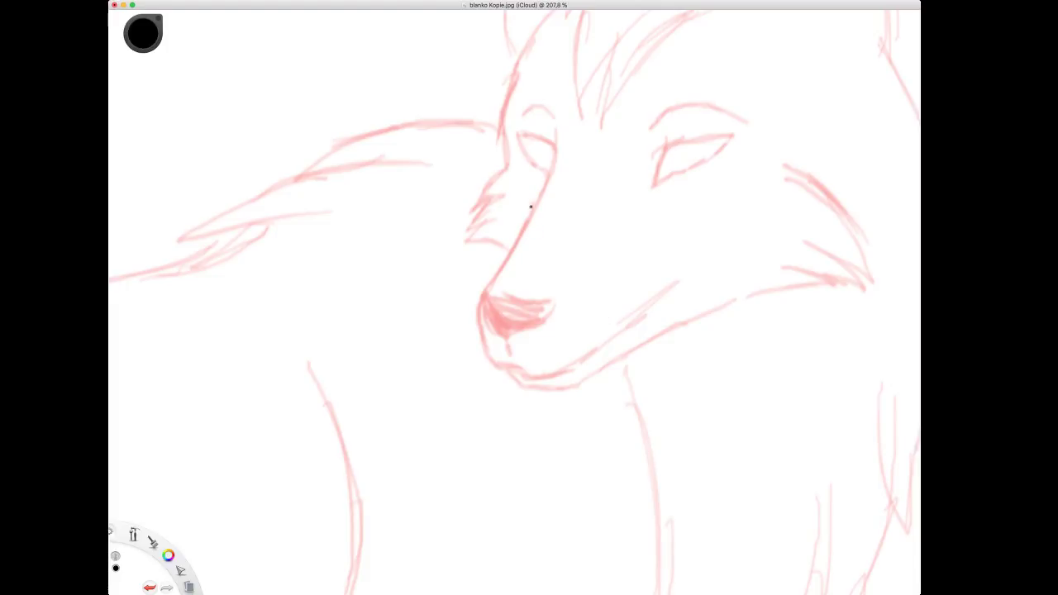
pyautogui.moveTo(556, 129)
pyautogui.mouseDown()
pyautogui.moveTo(547, 191)
pyautogui.moveTo(506, 266)
pyautogui.mouseUp()
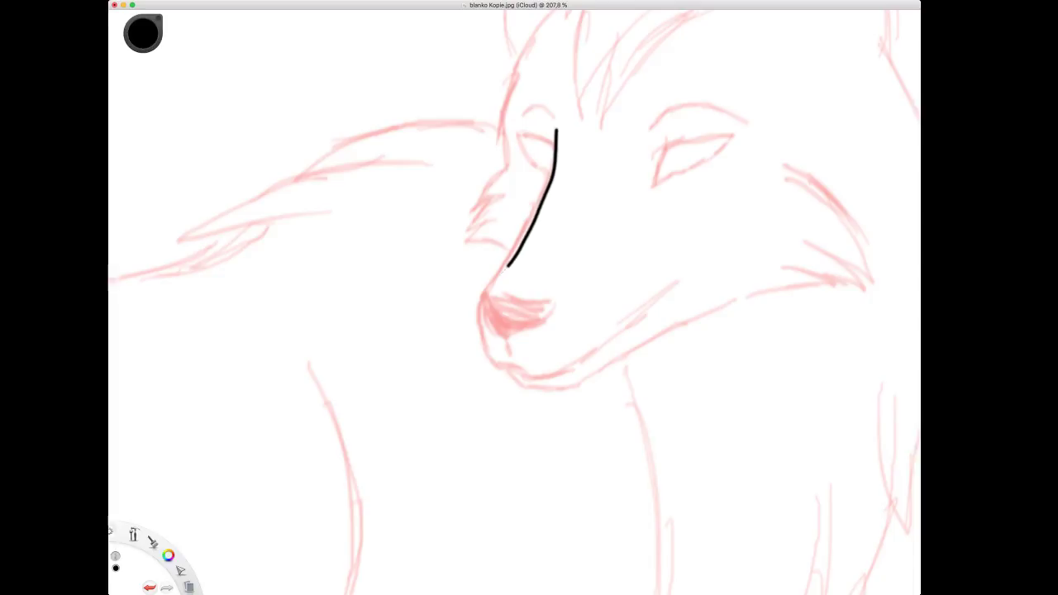
pyautogui.press('super+z')
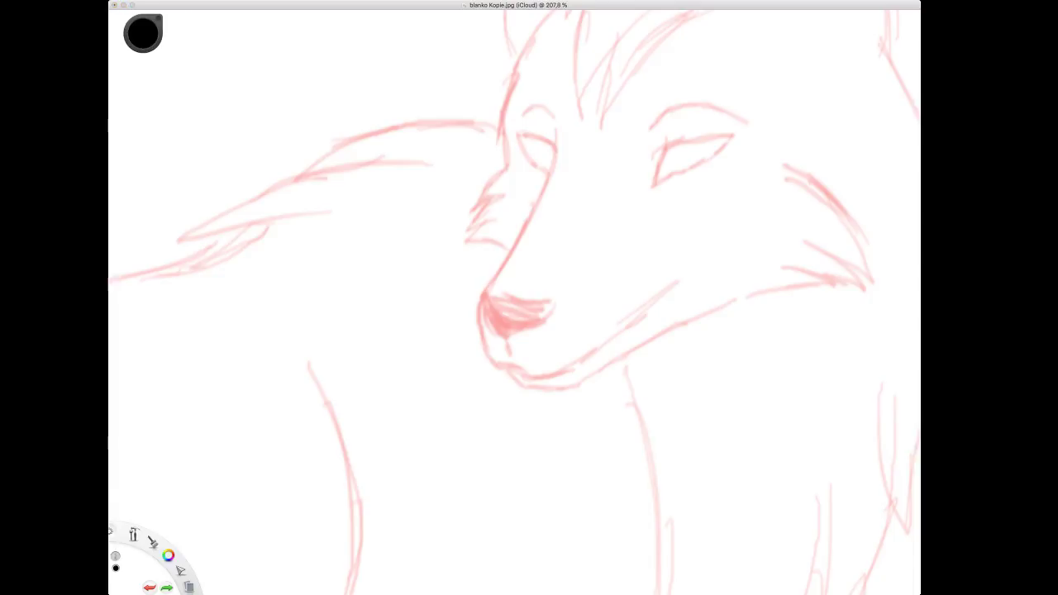
pyautogui.moveTo(555, 132); pyautogui.dragTo(547, 175)
pyautogui.press('super+z')
pyautogui.moveTo(553, 128)
pyautogui.mouseDown()
pyautogui.moveTo(545, 185)
pyautogui.moveTo(494, 277)
pyautogui.mouseUp()
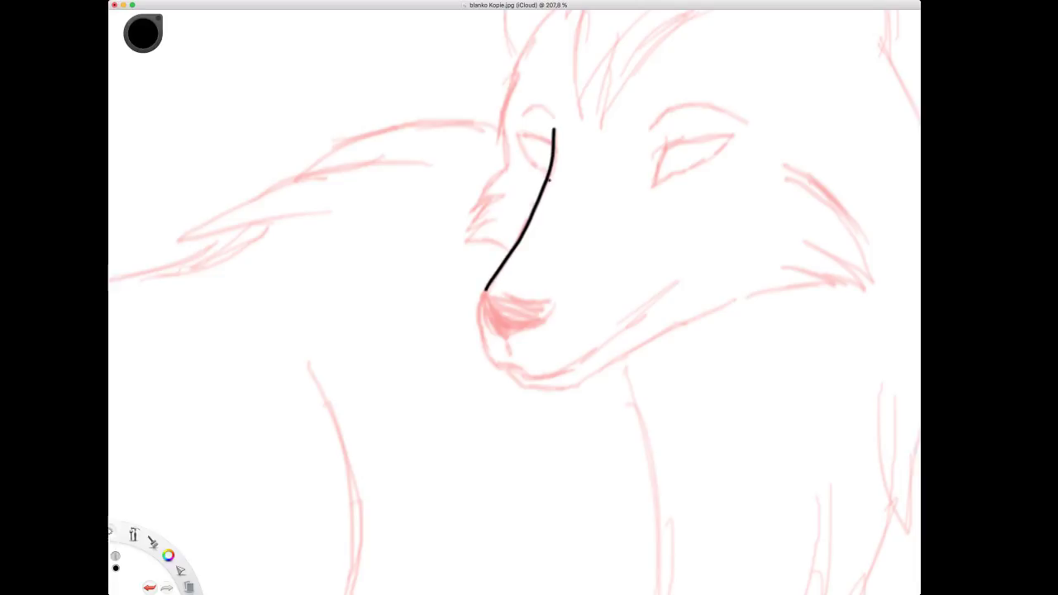
# Ink the closed outline of the standing wolf's nose over the red sketch.
pyautogui.moveTo(486, 292); pyautogui.dragTo(559, 304)
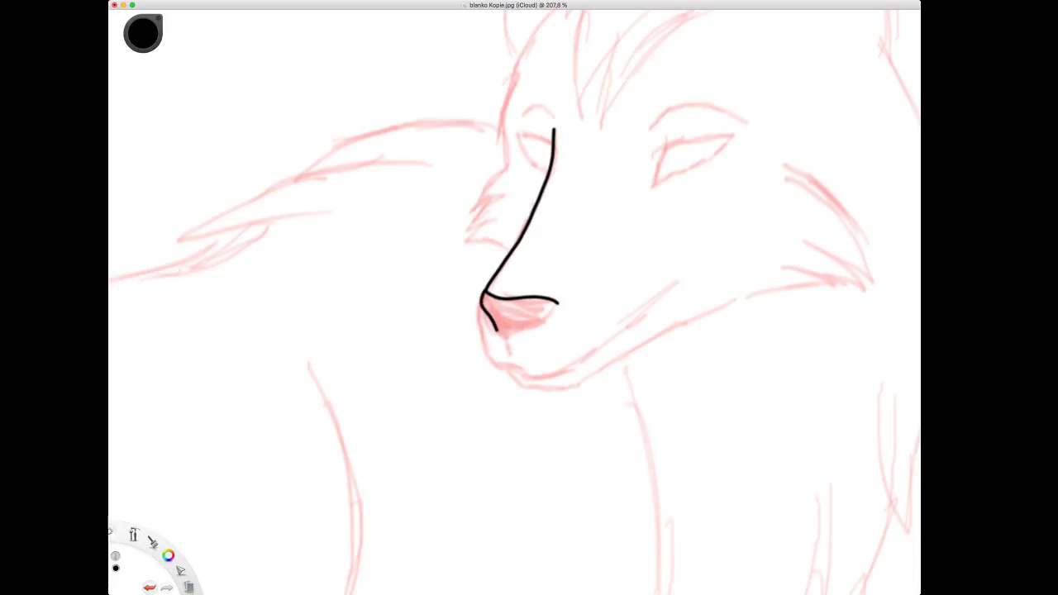
pyautogui.moveTo(502, 335); pyautogui.dragTo(514, 333)
pyautogui.moveTo(559, 303); pyautogui.dragTo(555, 312)
# Fill the standing wolf's nose outline with solid black brush strokes.
pyautogui.press('space')
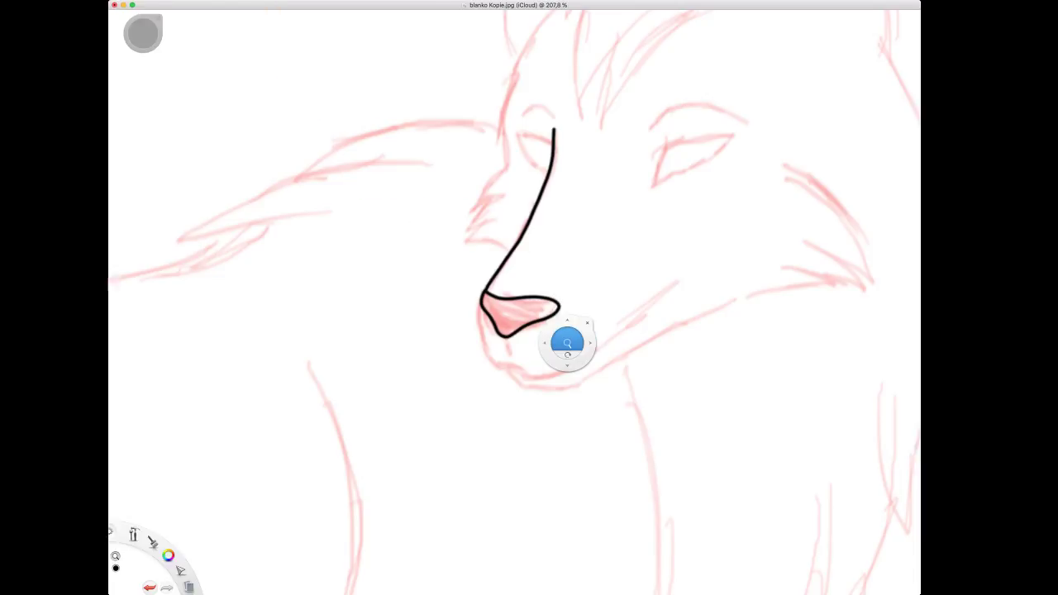
pyautogui.moveTo(563, 337)
pyautogui.mouseDown()
pyautogui.moveTo(488, 303)
pyautogui.moveTo(519, 243)
pyautogui.mouseUp()
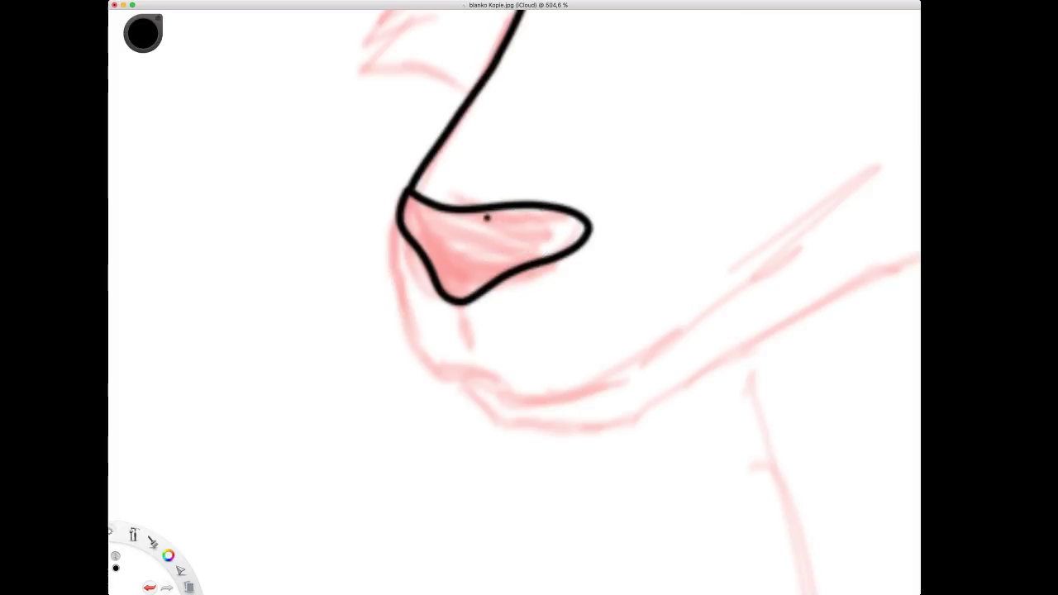
pyautogui.moveTo(409, 199)
pyautogui.mouseDown()
pyautogui.moveTo(416, 235)
pyautogui.moveTo(438, 273)
pyautogui.moveTo(419, 223)
pyautogui.moveTo(447, 281)
pyautogui.moveTo(506, 268)
pyautogui.moveTo(455, 298)
pyautogui.moveTo(438, 276)
pyautogui.moveTo(453, 287)
pyautogui.moveTo(486, 274)
pyautogui.moveTo(553, 217)
pyautogui.moveTo(582, 222)
pyautogui.moveTo(572, 240)
pyautogui.moveTo(500, 261)
pyautogui.moveTo(577, 231)
pyautogui.mouseUp()
pyautogui.moveTo(487, 265)
pyautogui.mouseDown()
pyautogui.moveTo(554, 223)
pyautogui.moveTo(562, 236)
pyautogui.moveTo(549, 230)
pyautogui.mouseUp()
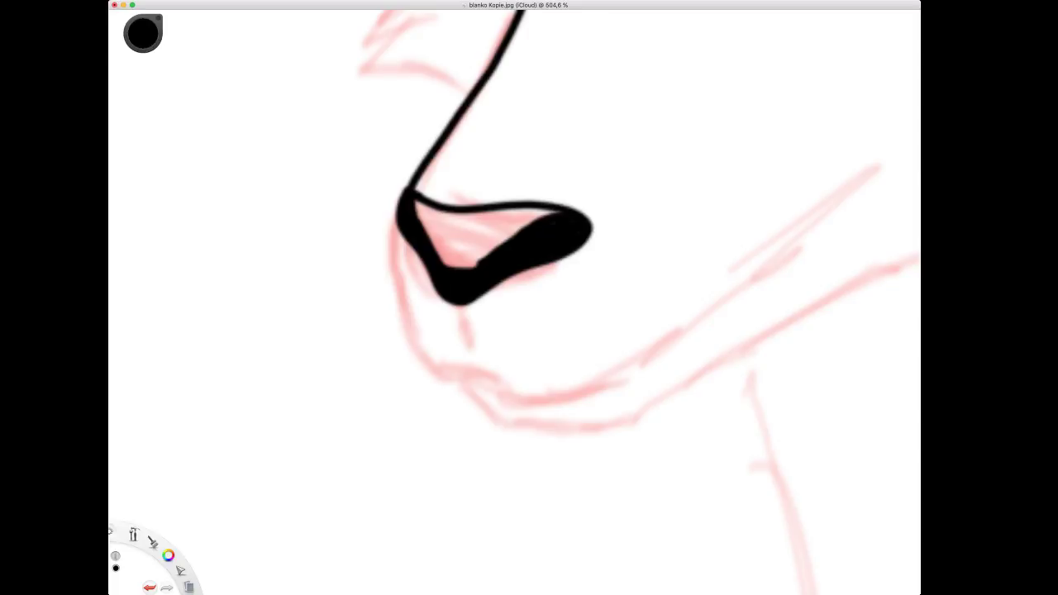
pyautogui.moveTo(428, 235)
pyautogui.mouseDown()
pyautogui.moveTo(505, 247)
pyautogui.moveTo(440, 266)
pyautogui.moveTo(512, 235)
pyautogui.moveTo(429, 228)
pyautogui.moveTo(461, 215)
pyautogui.moveTo(555, 212)
pyautogui.moveTo(439, 230)
pyautogui.moveTo(533, 219)
pyautogui.moveTo(424, 211)
pyautogui.mouseUp()
pyautogui.moveTo(424, 209); pyautogui.dragTo(453, 225)
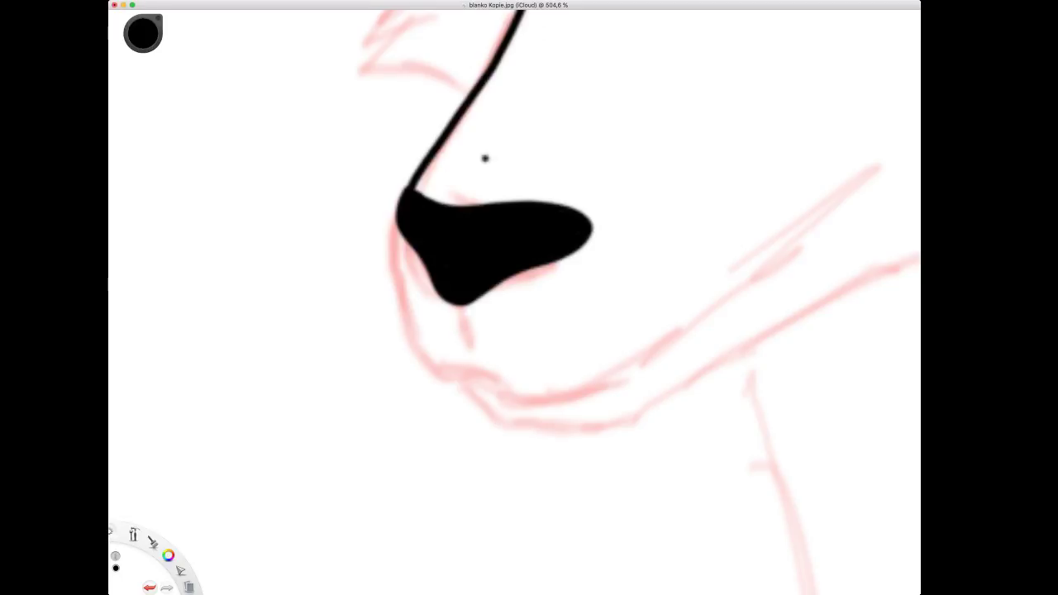
# Ink the standing wolf's muzzle front and the short line under the nose, with the mouth and lower jaw lines running back toward the cheek.
pyautogui.moveTo(401, 215)
pyautogui.mouseDown()
pyautogui.moveTo(377, 268)
pyautogui.moveTo(380, 316)
pyautogui.moveTo(429, 372)
pyautogui.moveTo(526, 384)
pyautogui.moveTo(610, 374)
pyautogui.mouseUp()
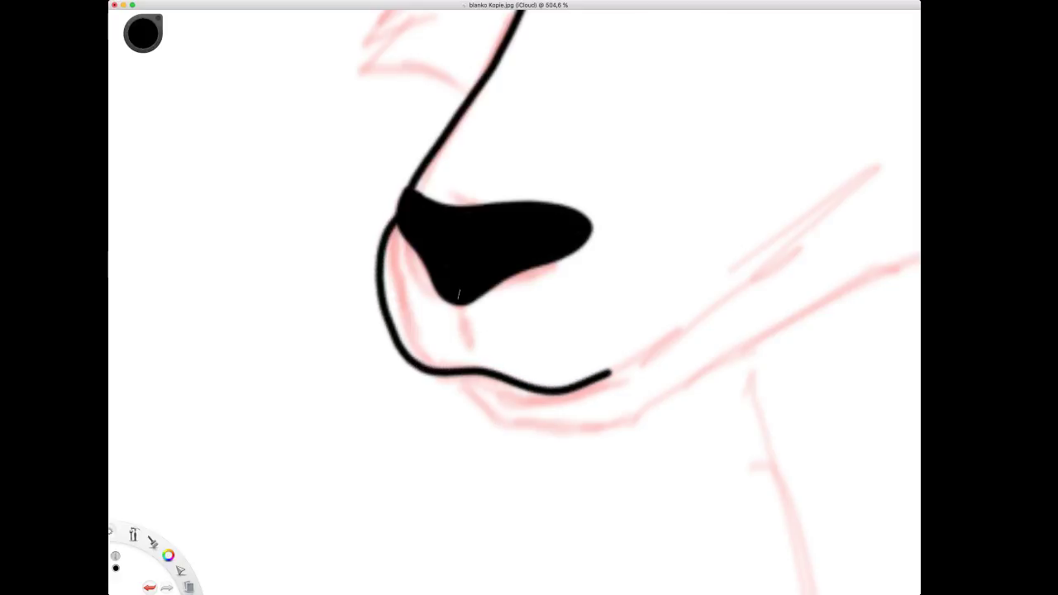
pyautogui.moveTo(458, 296)
pyautogui.mouseDown()
pyautogui.moveTo(478, 405)
pyautogui.moveTo(517, 424)
pyautogui.moveTo(587, 426)
pyautogui.mouseUp()
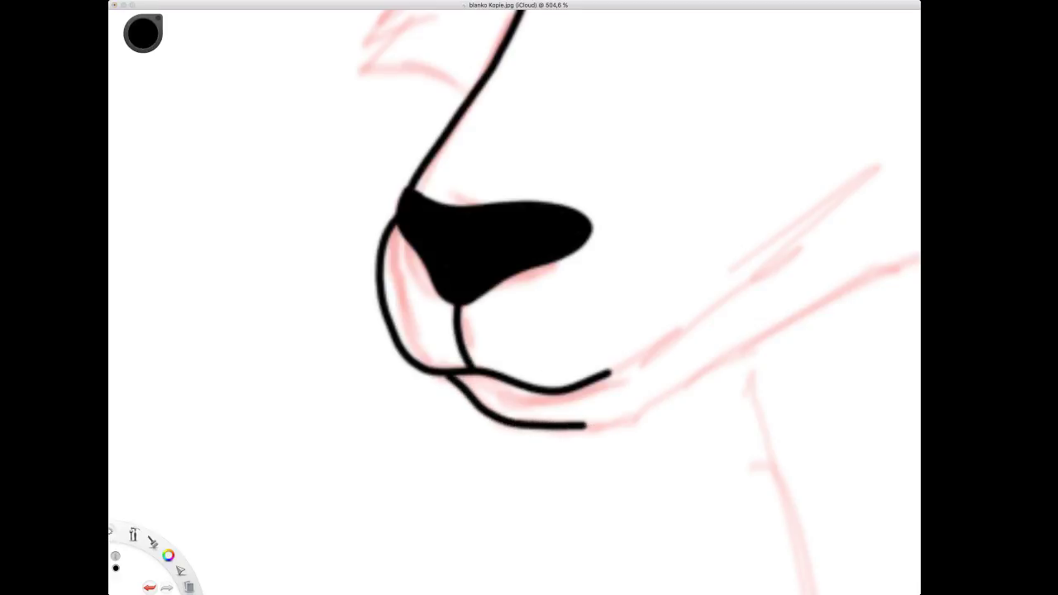
pyautogui.press('space')
pyautogui.moveTo(536, 312); pyautogui.dragTo(399, 246)
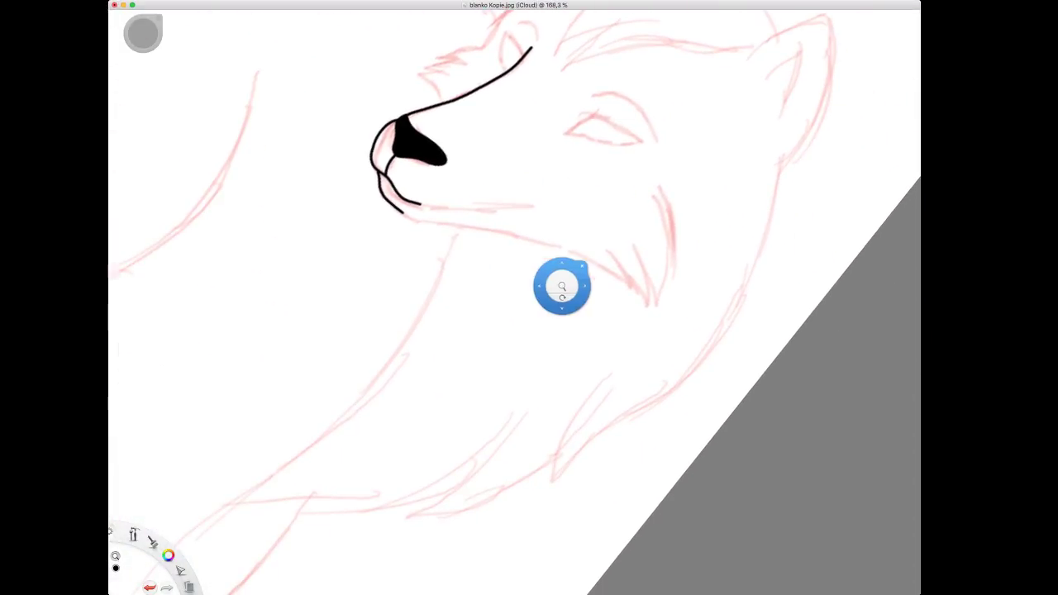
pyautogui.moveTo(562, 286); pyautogui.dragTo(520, 235)
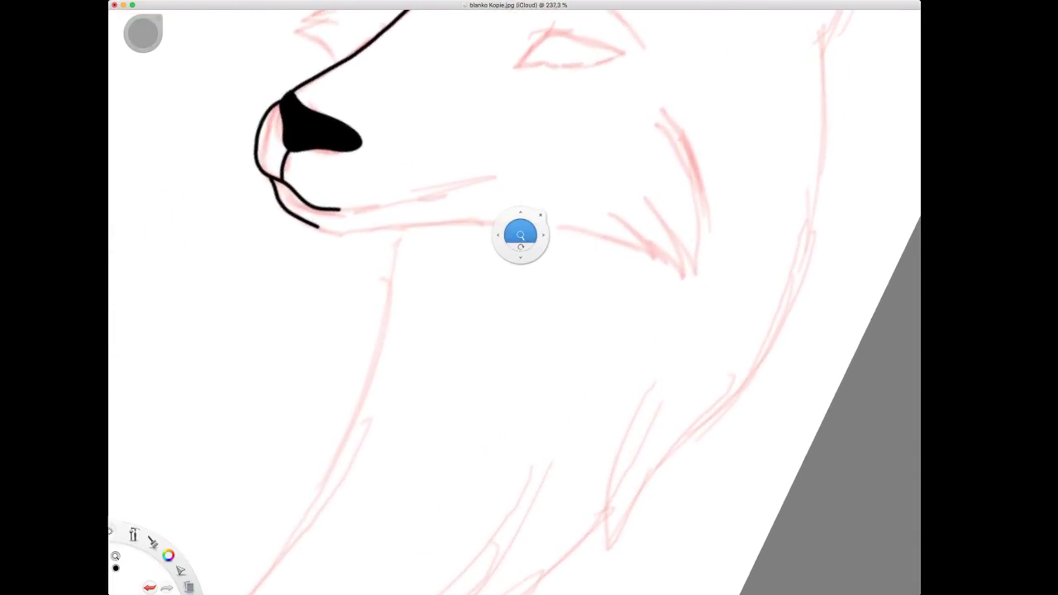
pyautogui.click(540, 215)
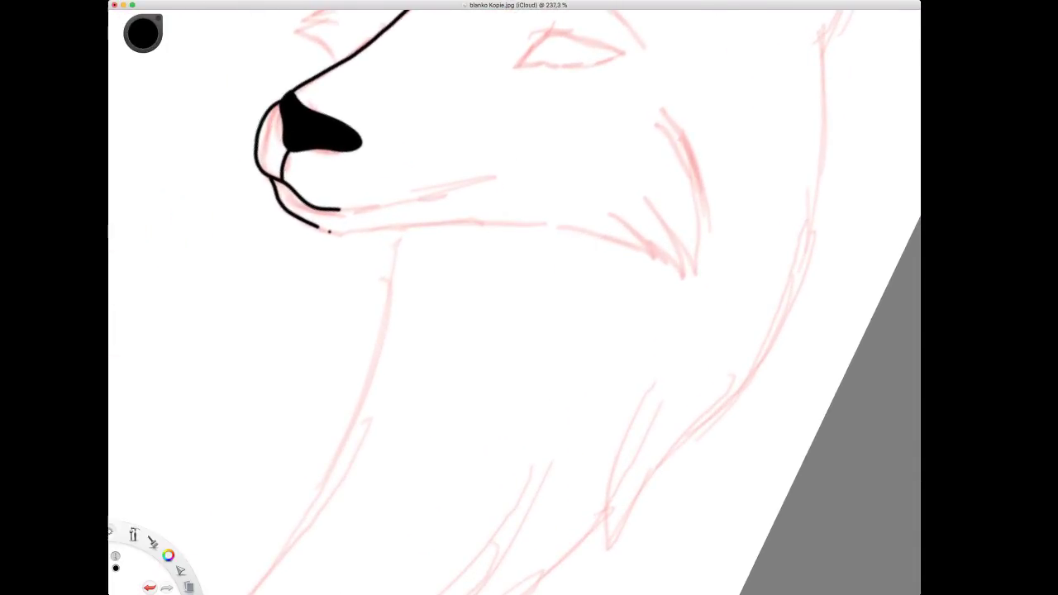
pyautogui.moveTo(323, 230); pyautogui.dragTo(502, 216)
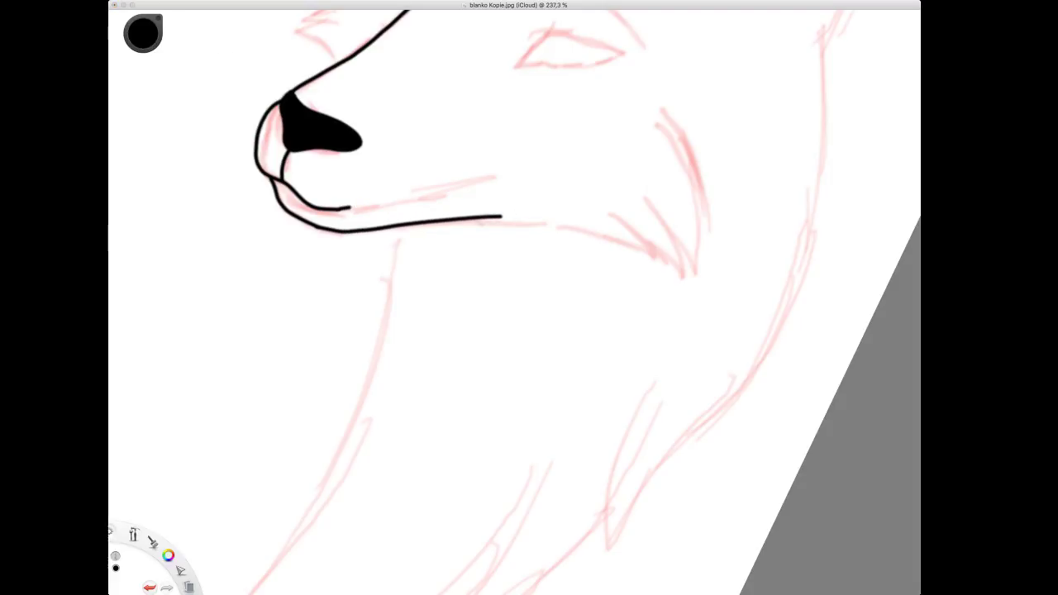
pyautogui.press('super+z')
pyautogui.moveTo(362, 206); pyautogui.dragTo(490, 178)
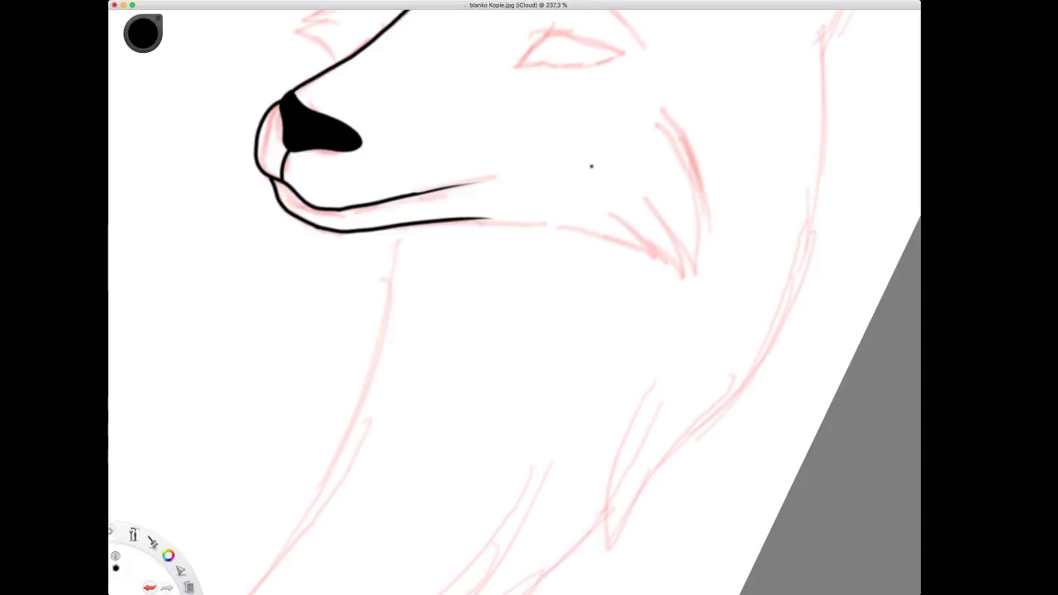
pyautogui.moveTo(554, 222); pyautogui.dragTo(653, 254)
pyautogui.moveTo(608, 213); pyautogui.dragTo(675, 270)
pyautogui.press('super+z')
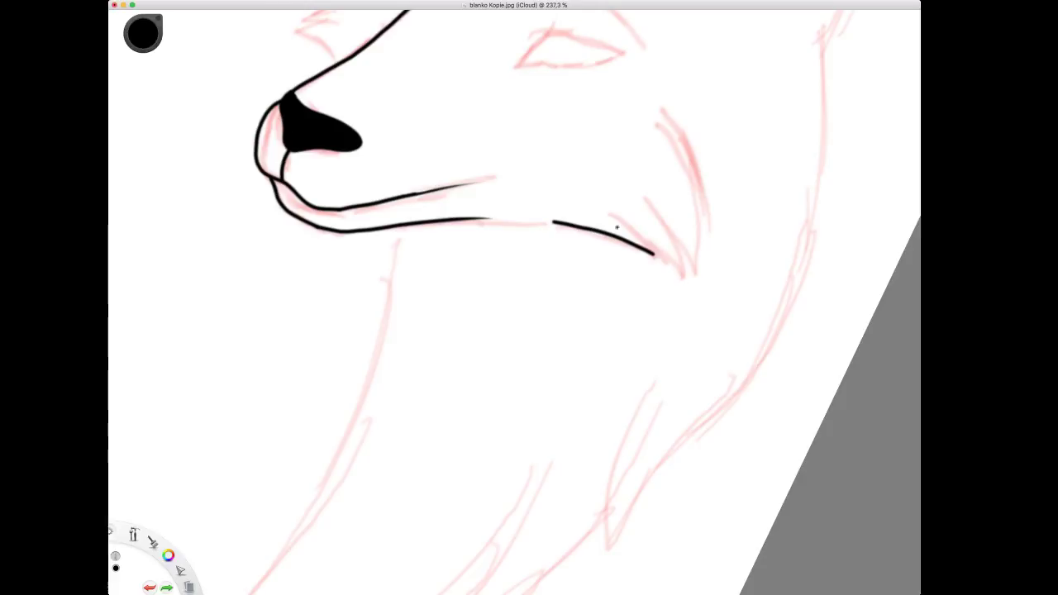
pyautogui.moveTo(615, 217); pyautogui.dragTo(679, 268)
pyautogui.press('super+z')
pyautogui.press('super+z')
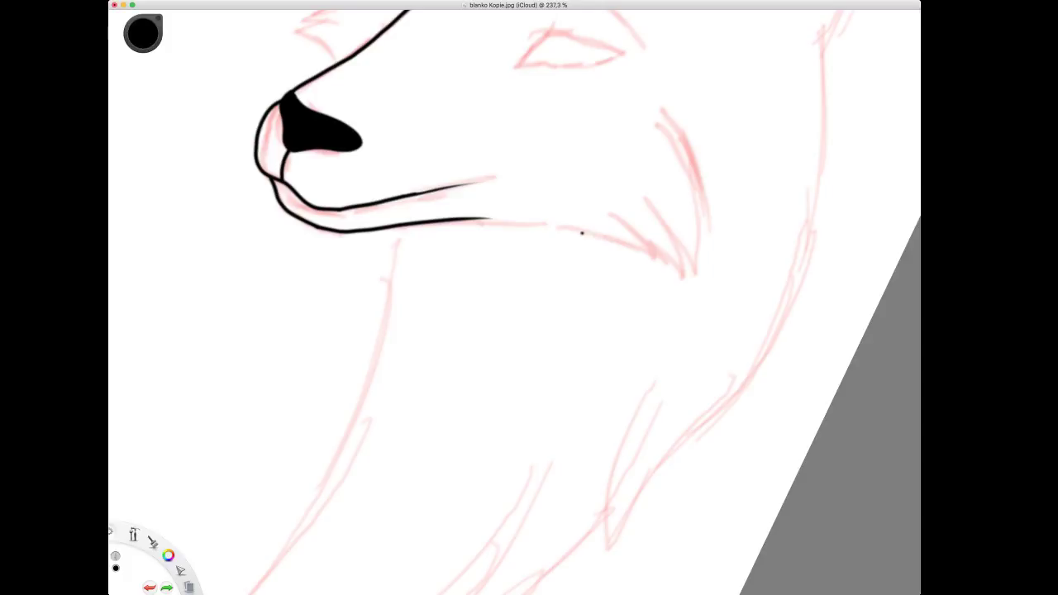
# Ink the rear jaw line and the pointed cheek fur tufts of the standing wolf, thinning the stroke ends.
pyautogui.moveTo(549, 223); pyautogui.dragTo(649, 248)
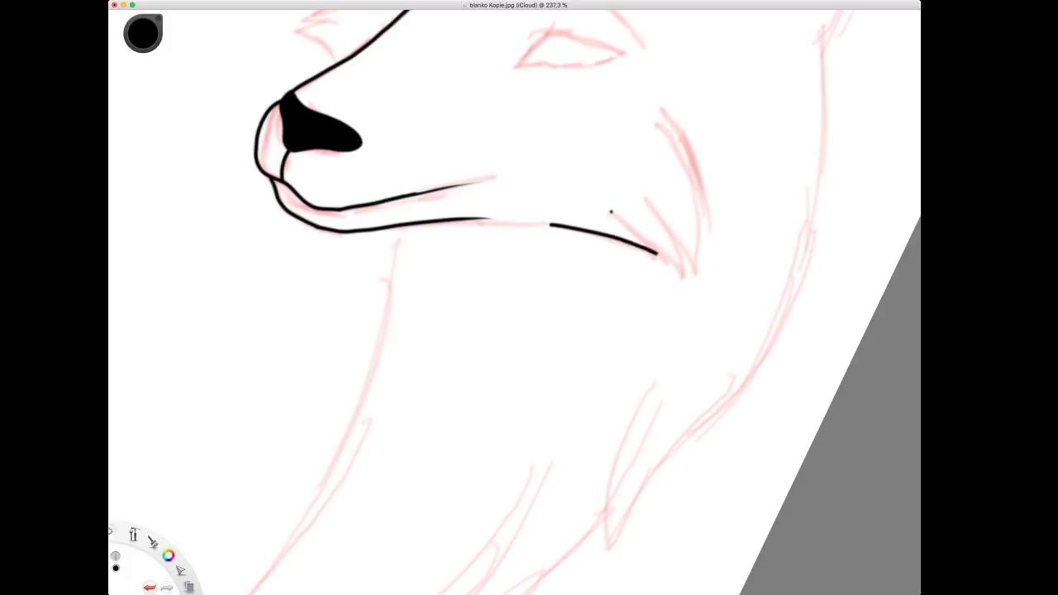
pyautogui.moveTo(609, 214); pyautogui.dragTo(684, 273)
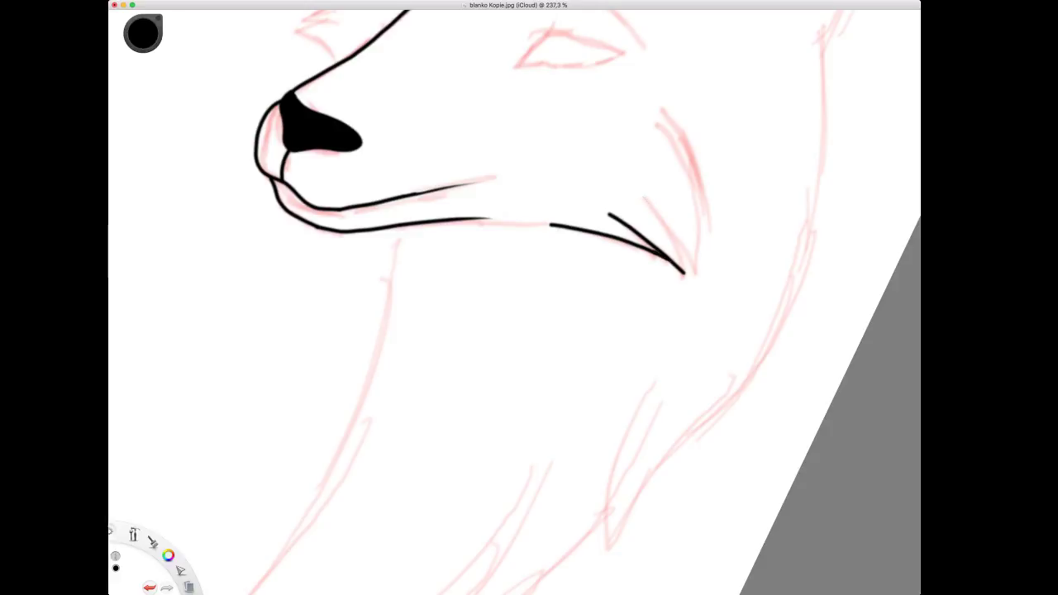
pyautogui.moveTo(642, 196); pyautogui.dragTo(667, 232)
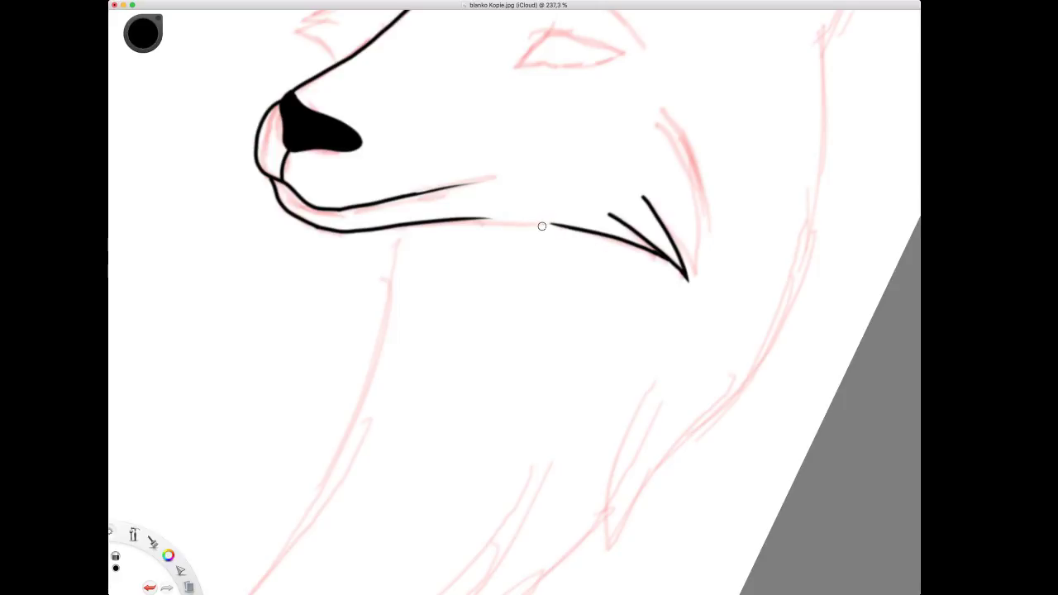
pyautogui.moveTo(598, 210); pyautogui.dragTo(633, 229)
pyautogui.moveTo(676, 243); pyautogui.dragTo(699, 271)
pyautogui.moveTo(660, 107)
pyautogui.mouseDown()
pyautogui.moveTo(689, 182)
pyautogui.moveTo(699, 273)
pyautogui.mouseUp()
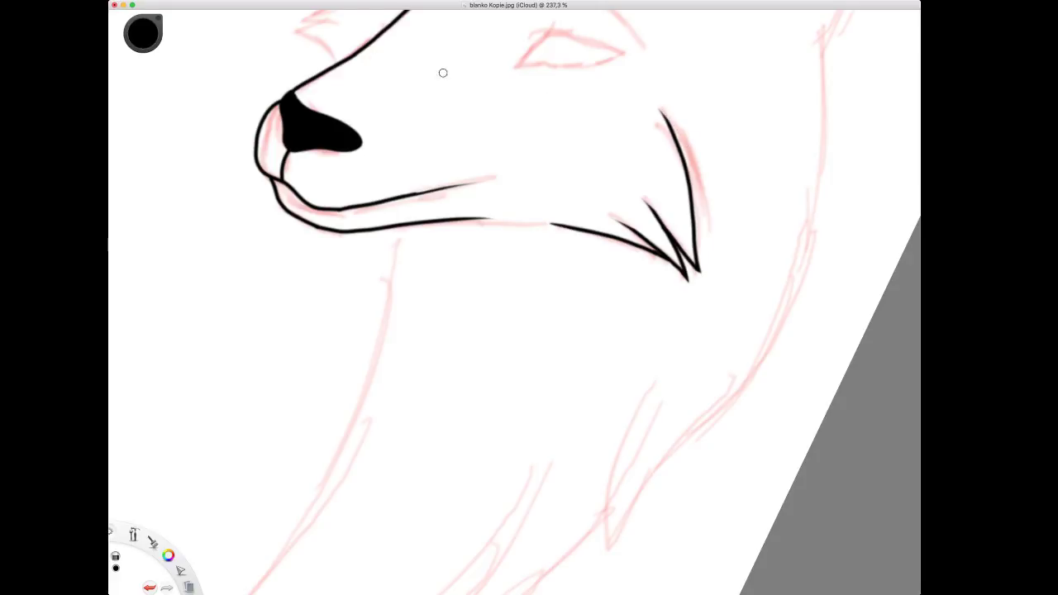
# Ink the crease along the side of the standing wolf's muzzle from below the near eye down toward the nose.
pyautogui.press('space')
pyautogui.moveTo(389, 113); pyautogui.dragTo(400, 231)
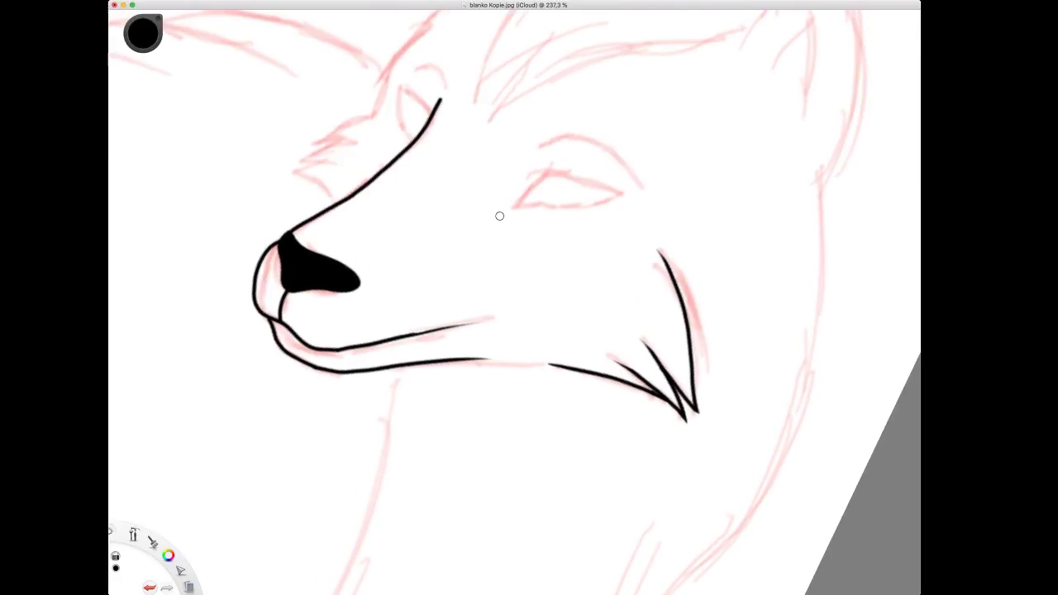
pyautogui.moveTo(504, 216); pyautogui.dragTo(413, 274)
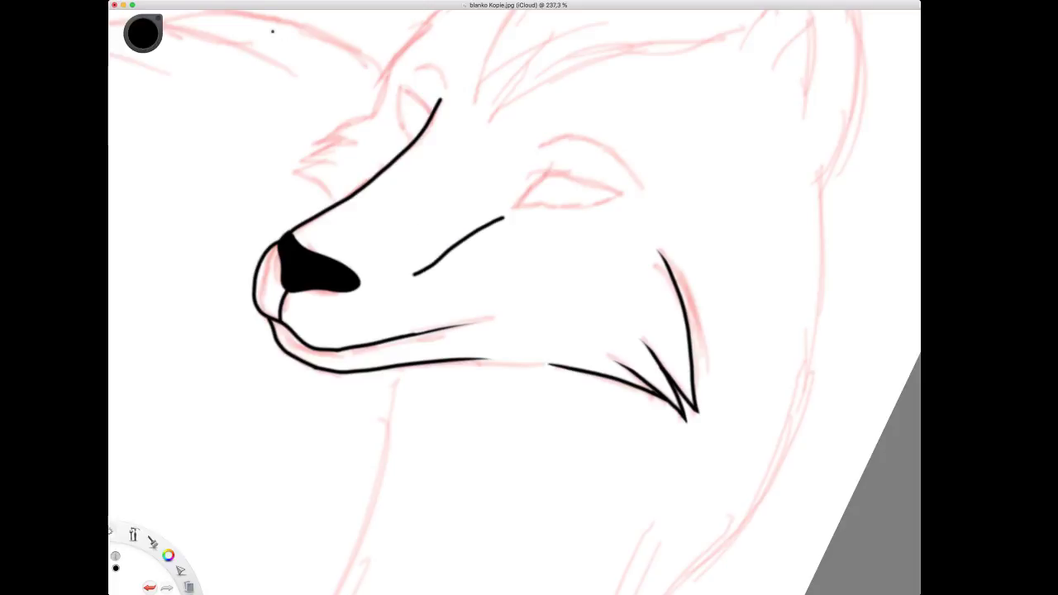
pyautogui.press('space')
pyautogui.moveTo(472, 239); pyautogui.dragTo(444, 278)
pyautogui.moveTo(338, 355); pyautogui.dragTo(568, 271)
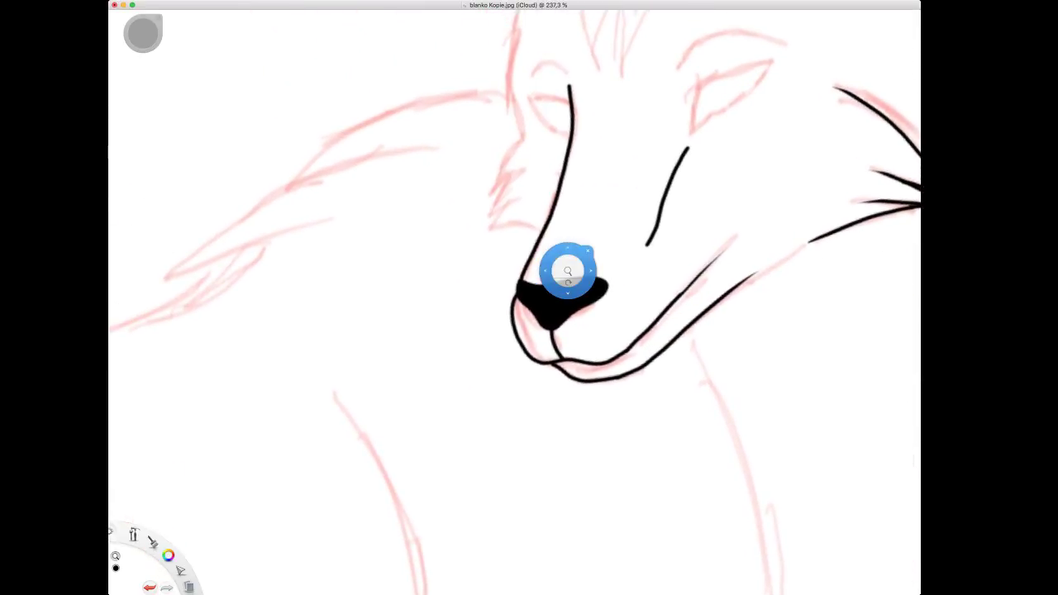
pyautogui.press('super+z')
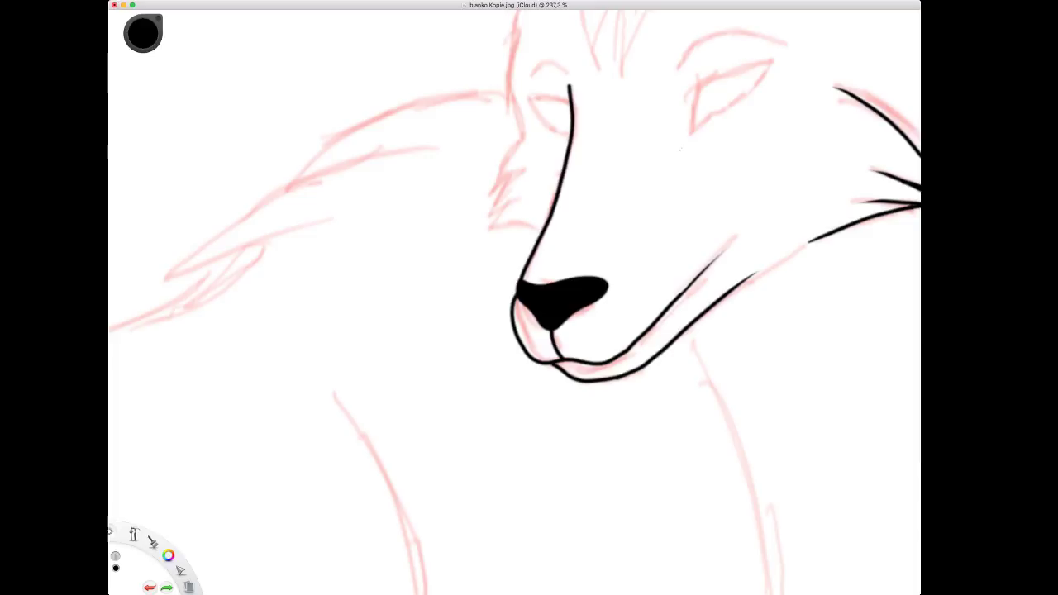
pyautogui.moveTo(683, 147); pyautogui.dragTo(630, 261)
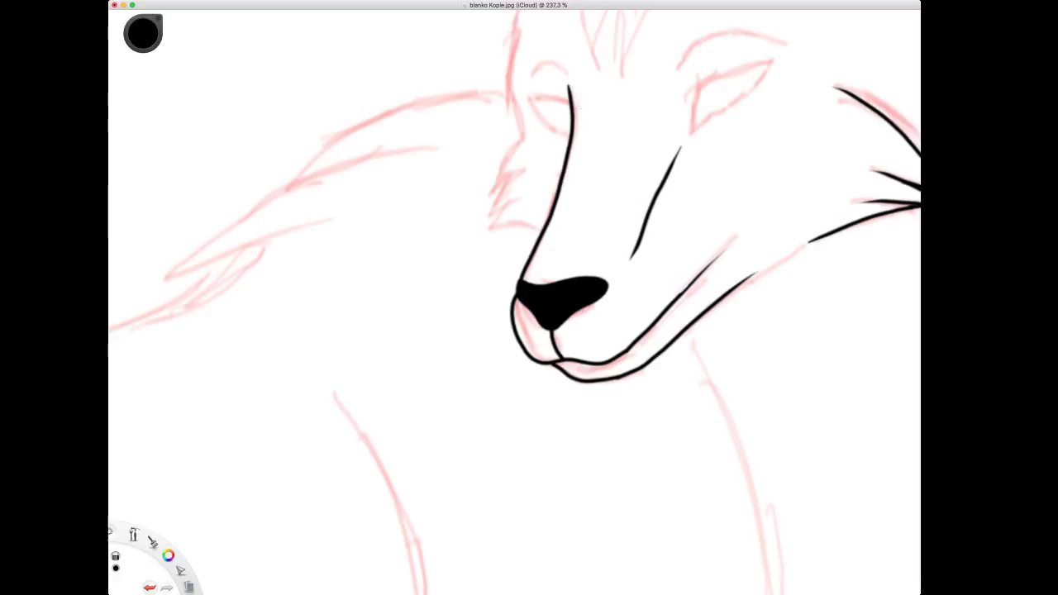
# Ink the outline of the standing wolf's near eye, with the upper lid extending past the inner edge of the eye.
pyautogui.press('space')
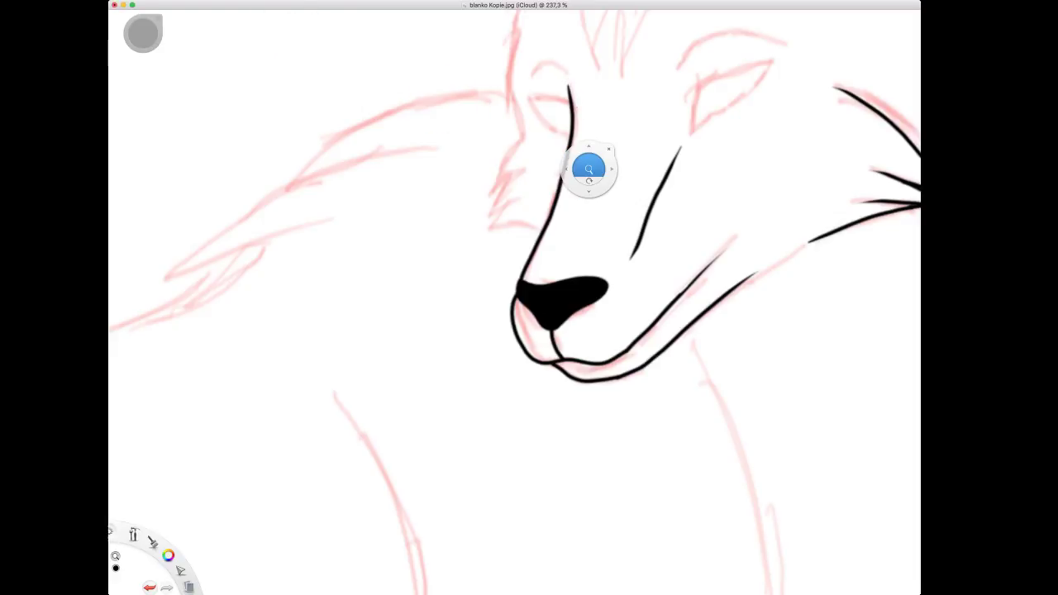
pyautogui.moveTo(590, 167); pyautogui.dragTo(521, 248)
pyautogui.press('space')
pyautogui.moveTo(603, 254); pyautogui.dragTo(552, 308)
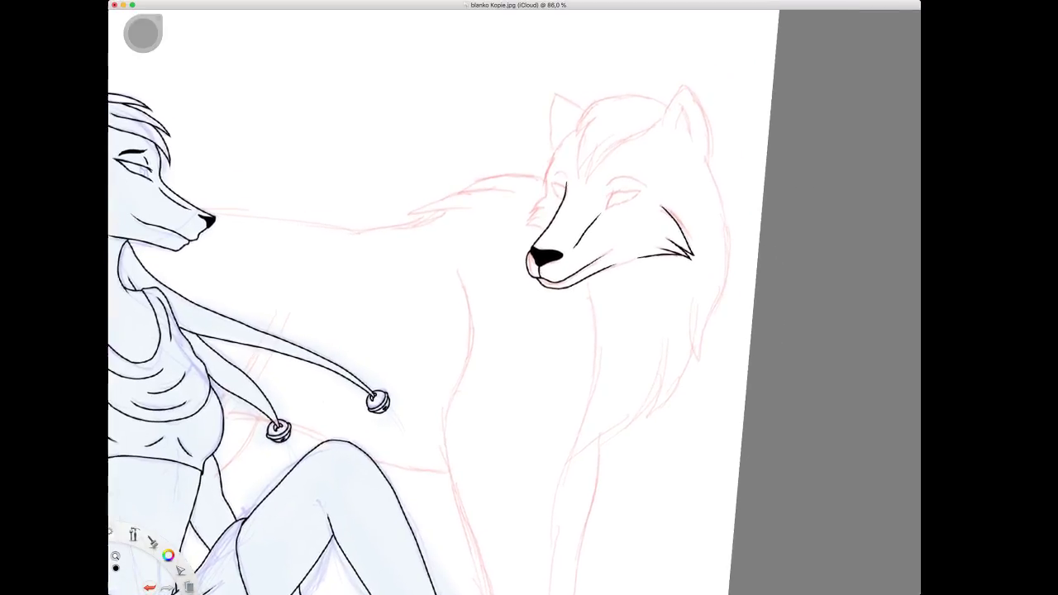
pyautogui.moveTo(640, 132); pyautogui.dragTo(680, 87)
pyautogui.moveTo(600, 279); pyautogui.dragTo(661, 117)
pyautogui.moveTo(592, 217); pyautogui.dragTo(560, 152)
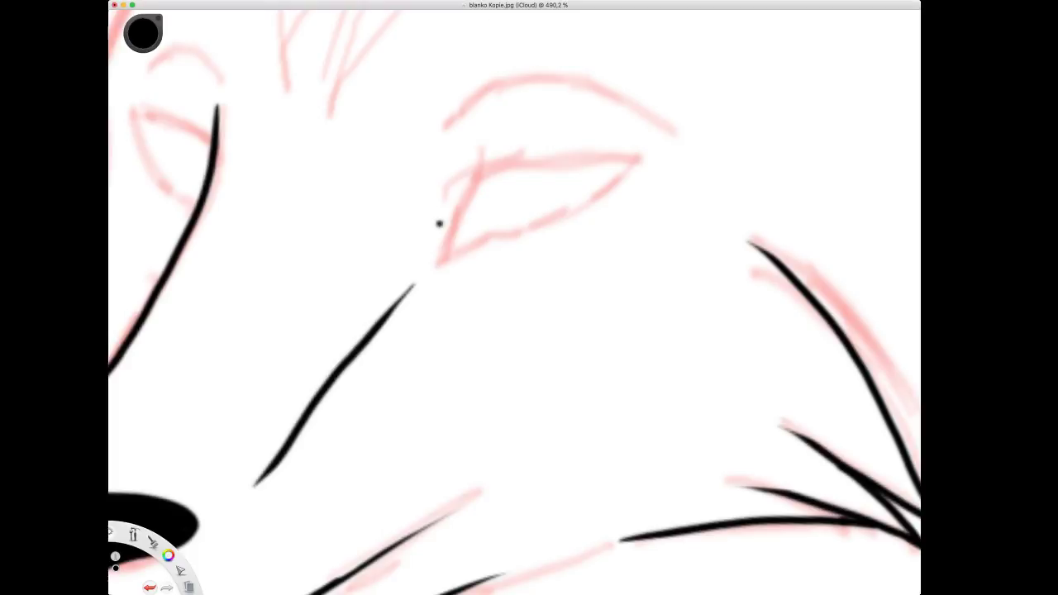
pyautogui.moveTo(479, 174)
pyautogui.mouseDown()
pyautogui.moveTo(439, 266)
pyautogui.moveTo(483, 239)
pyautogui.moveTo(562, 219)
pyautogui.moveTo(631, 160)
pyautogui.mouseUp()
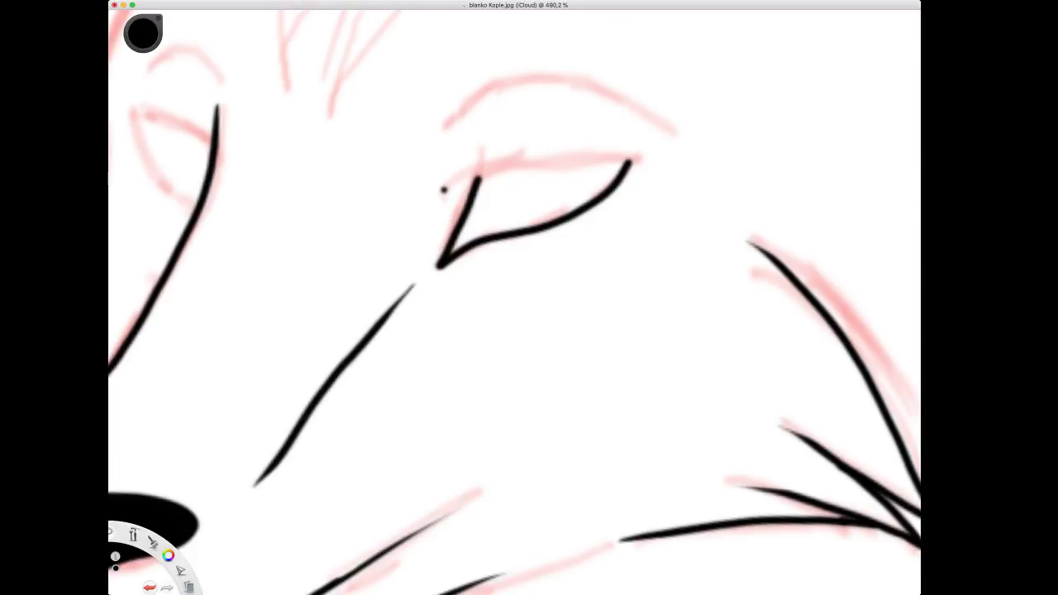
pyautogui.moveTo(444, 191); pyautogui.dragTo(647, 155)
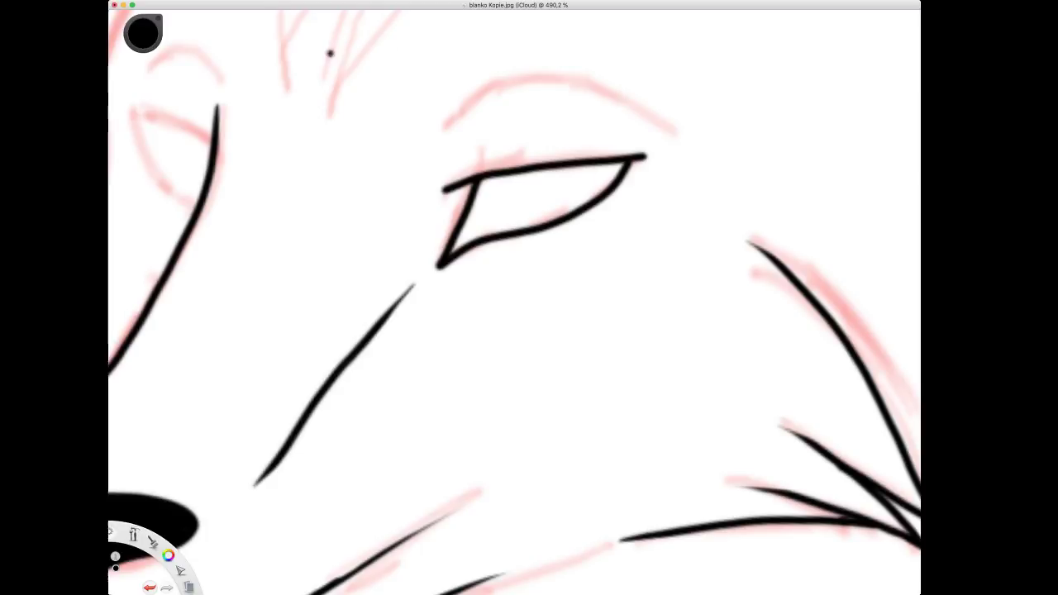
pyautogui.press('super+z')
pyautogui.moveTo(443, 190)
pyautogui.mouseDown()
pyautogui.moveTo(530, 157)
pyautogui.moveTo(647, 150)
pyautogui.mouseUp()
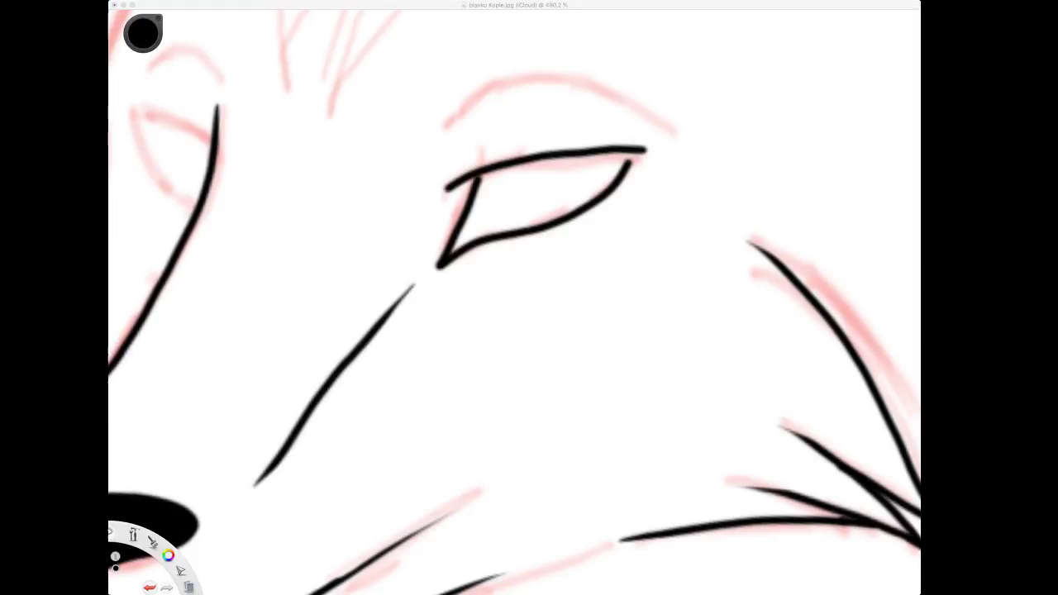
pyautogui.click(357, 38)
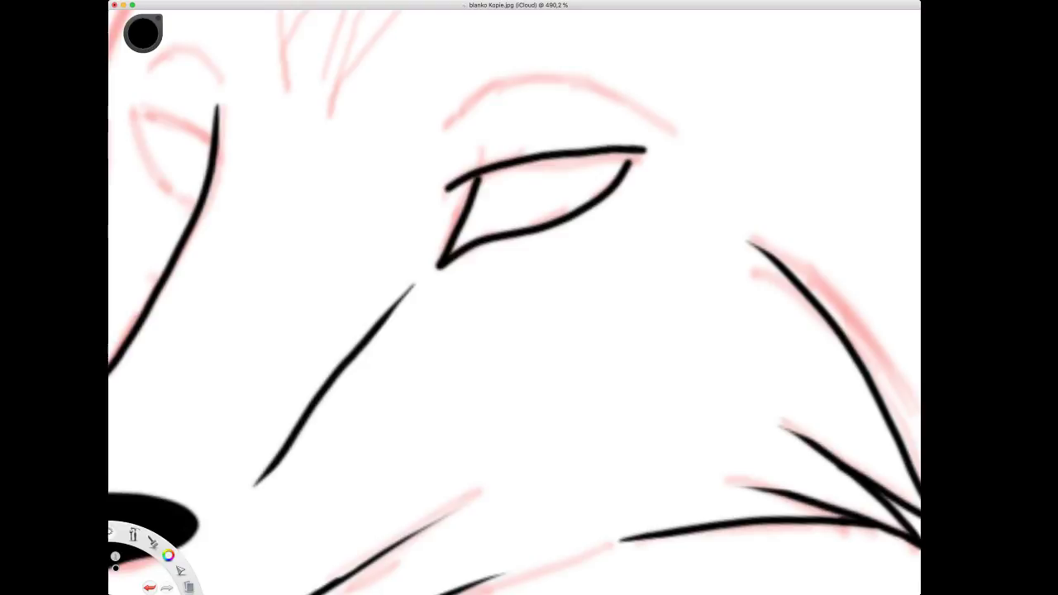
# Fill in the near eye's inner and outer corners with black and erase the line ends to sharp points.
pyautogui.moveTo(635, 152); pyautogui.dragTo(623, 174)
pyautogui.moveTo(468, 238); pyautogui.dragTo(451, 250)
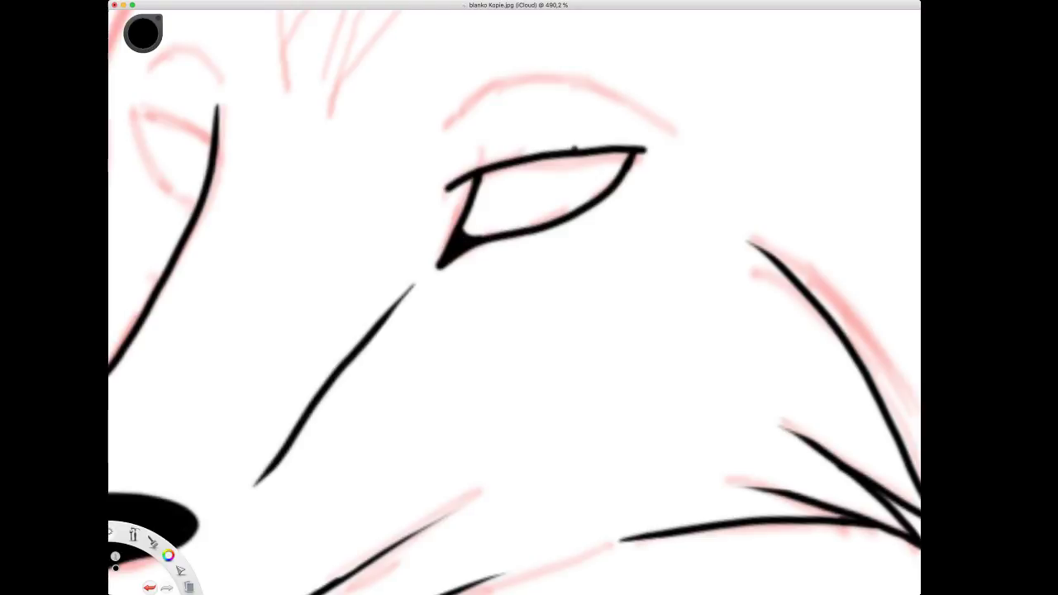
pyautogui.moveTo(554, 151)
pyautogui.mouseDown()
pyautogui.moveTo(662, 147)
pyautogui.moveTo(635, 163)
pyautogui.mouseUp()
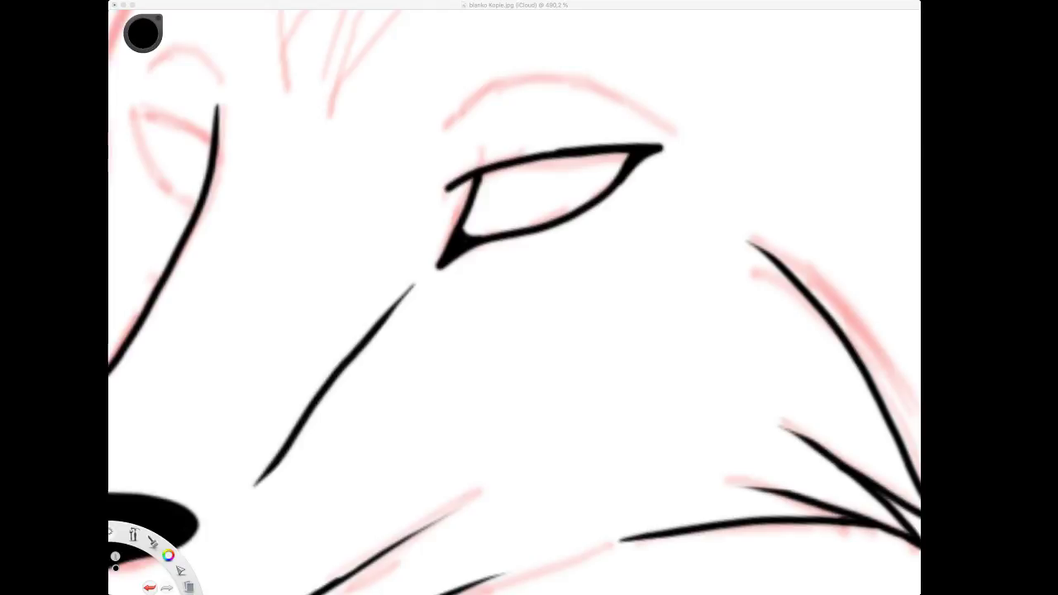
pyautogui.click(507, 197)
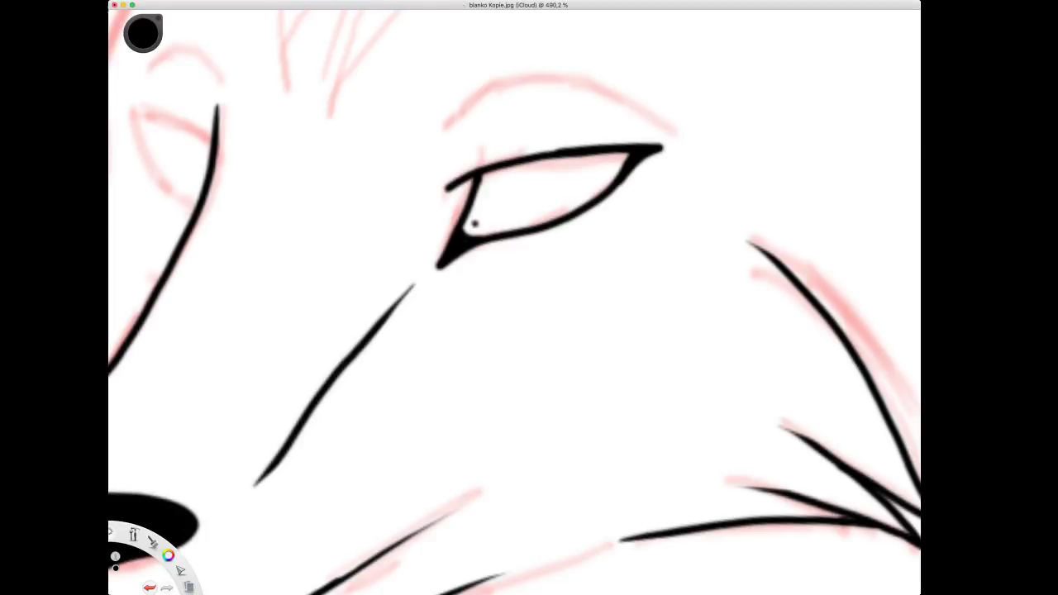
pyautogui.press('s')
pyautogui.moveTo(441, 275); pyautogui.dragTo(484, 254)
pyautogui.moveTo(439, 196); pyautogui.dragTo(443, 182)
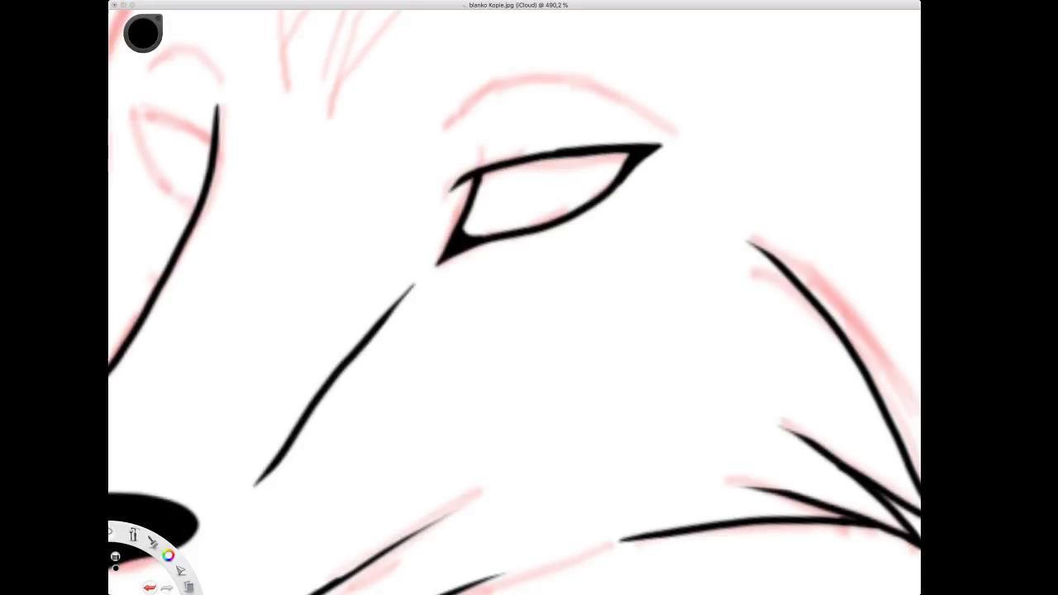
# Ink a thick black arched brow above the standing wolf's near eye and erase both ends to tapered points.
pyautogui.press('space')
pyautogui.moveTo(452, 126)
pyautogui.mouseDown()
pyautogui.moveTo(529, 80)
pyautogui.moveTo(572, 83)
pyautogui.moveTo(663, 131)
pyautogui.mouseUp()
pyautogui.press('super+z')
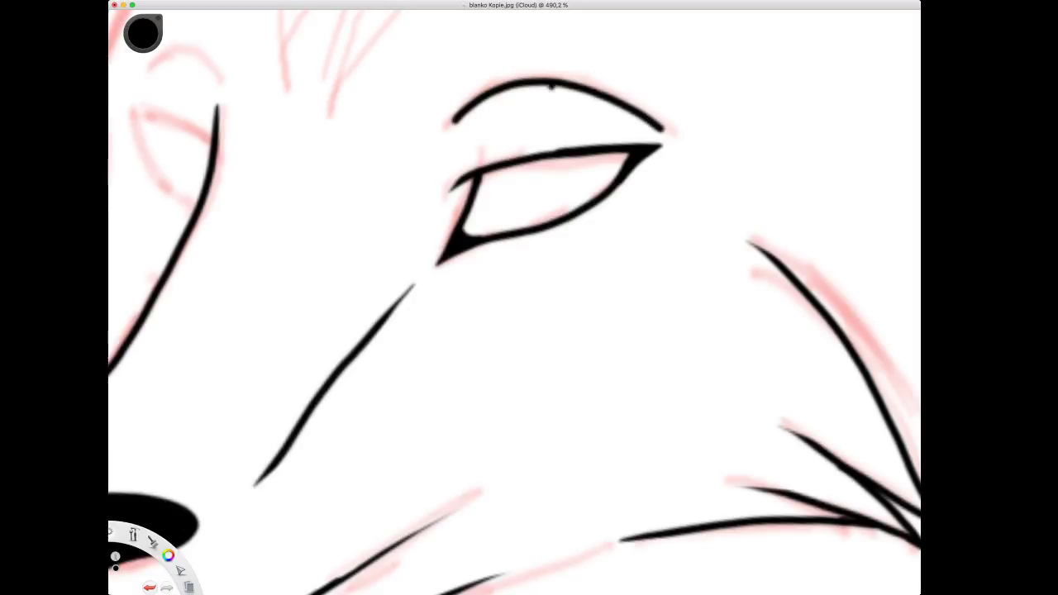
pyautogui.moveTo(451, 121)
pyautogui.mouseDown()
pyautogui.moveTo(515, 92)
pyautogui.moveTo(556, 93)
pyautogui.moveTo(663, 132)
pyautogui.mouseUp()
pyautogui.moveTo(487, 96)
pyautogui.mouseDown()
pyautogui.moveTo(584, 87)
pyautogui.moveTo(542, 89)
pyautogui.moveTo(617, 107)
pyautogui.mouseUp()
pyautogui.press('e')
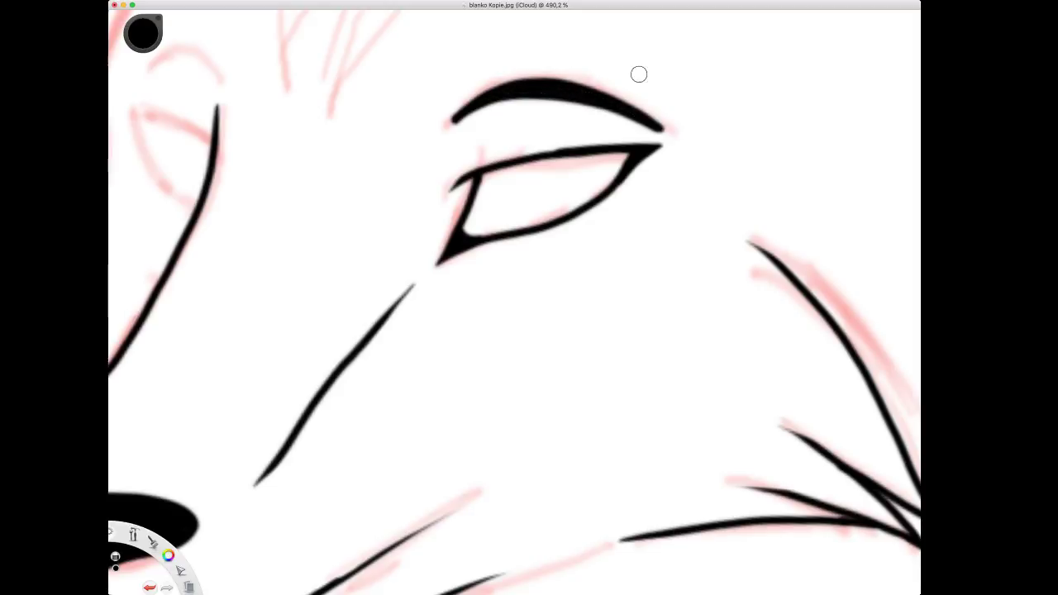
pyautogui.moveTo(666, 131); pyautogui.dragTo(646, 103)
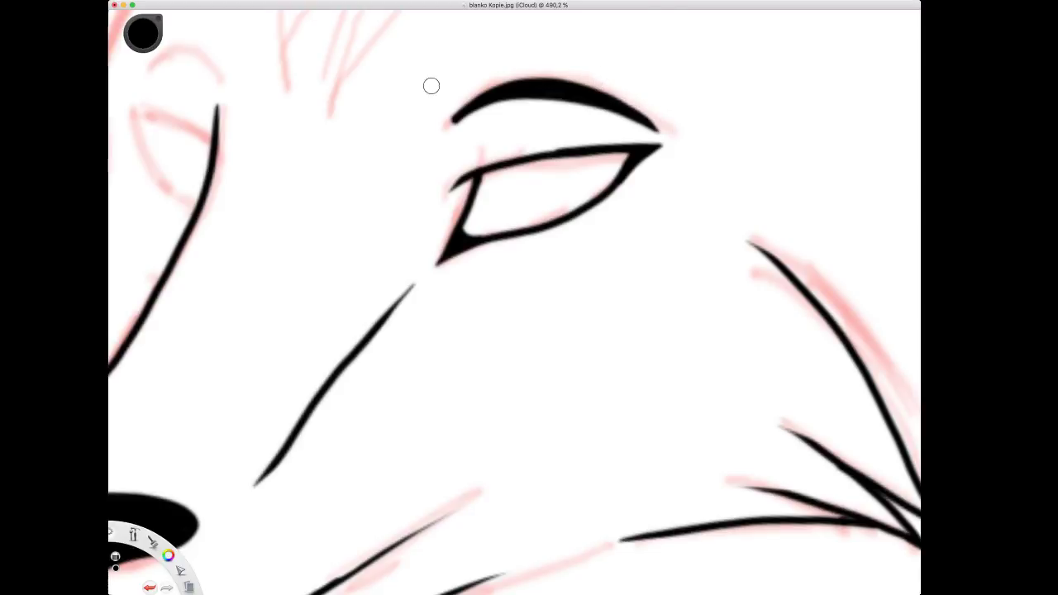
pyautogui.moveTo(446, 123); pyautogui.dragTo(475, 94)
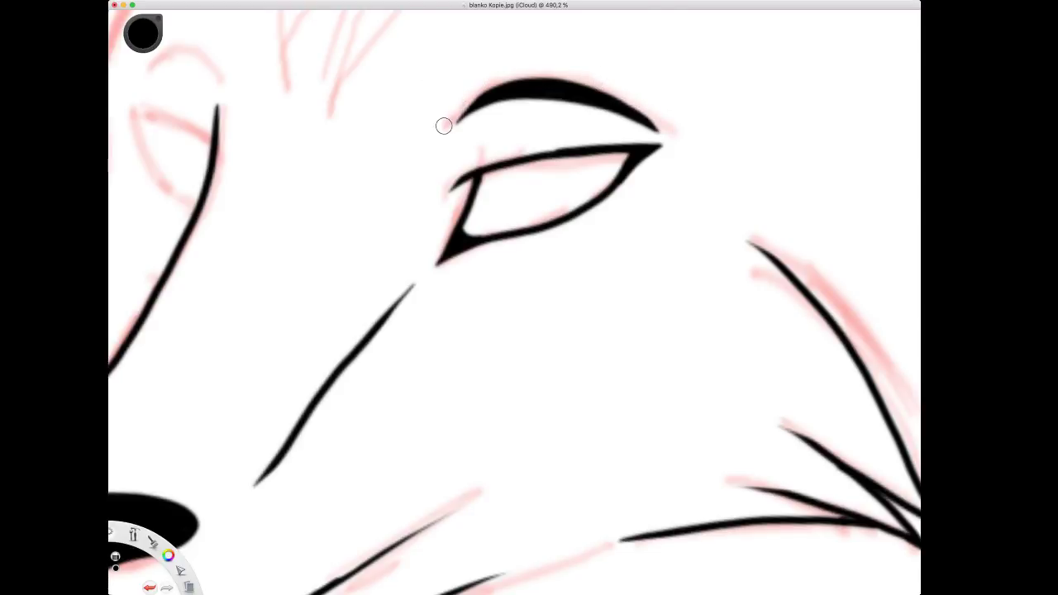
pyautogui.press('space')
pyautogui.moveTo(281, 71); pyautogui.dragTo(462, 59)
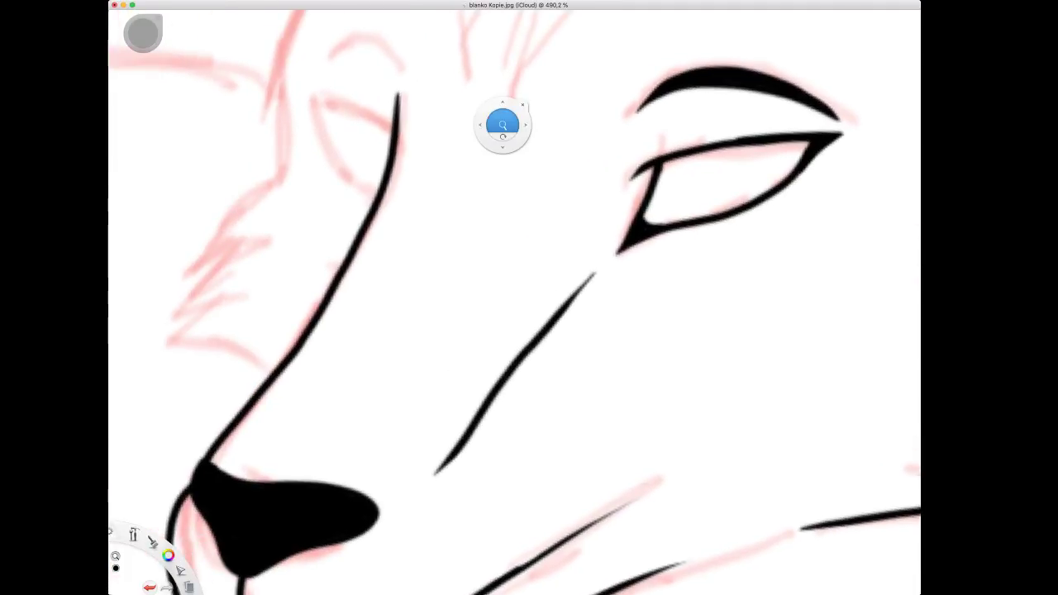
pyautogui.moveTo(503, 123); pyautogui.dragTo(640, 108)
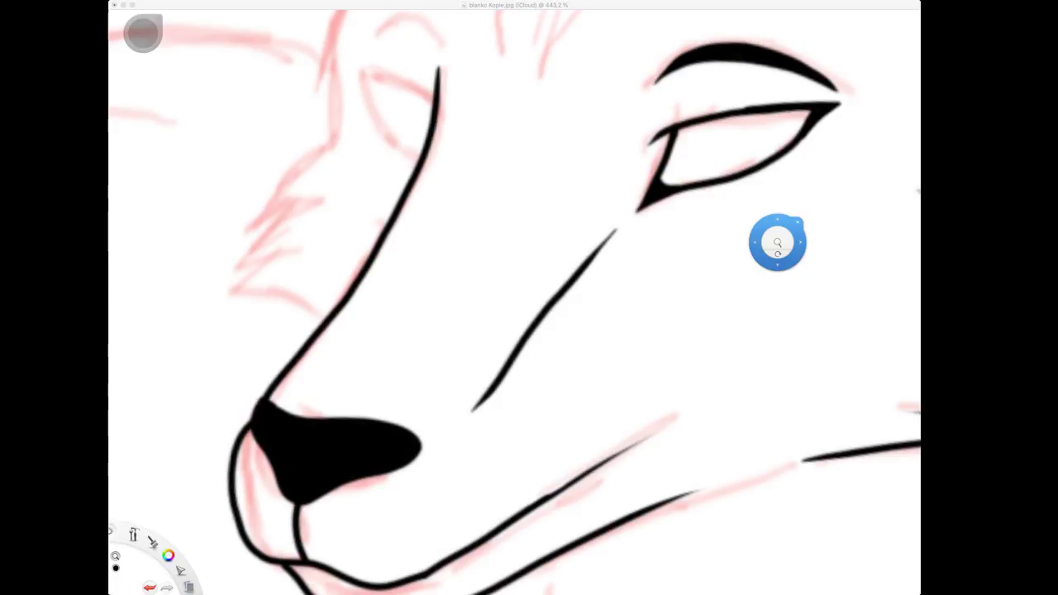
# Ink the outline of the standing wolf's far eye, joining its upper and lower lids to the bridge of the muzzle.
pyautogui.moveTo(450, 213); pyautogui.dragTo(503, 261)
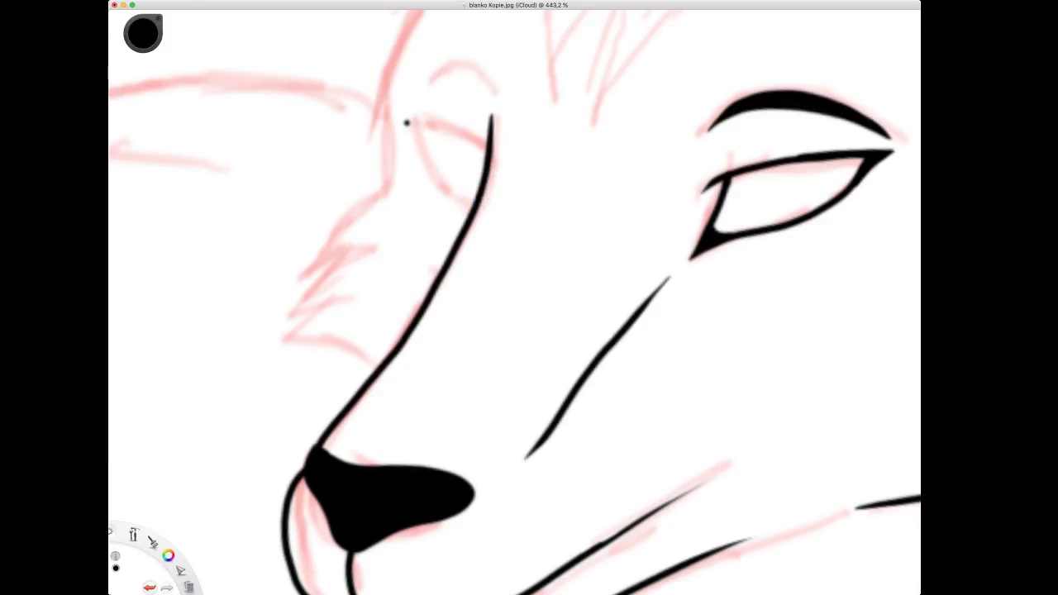
pyautogui.moveTo(402, 125); pyautogui.dragTo(483, 154)
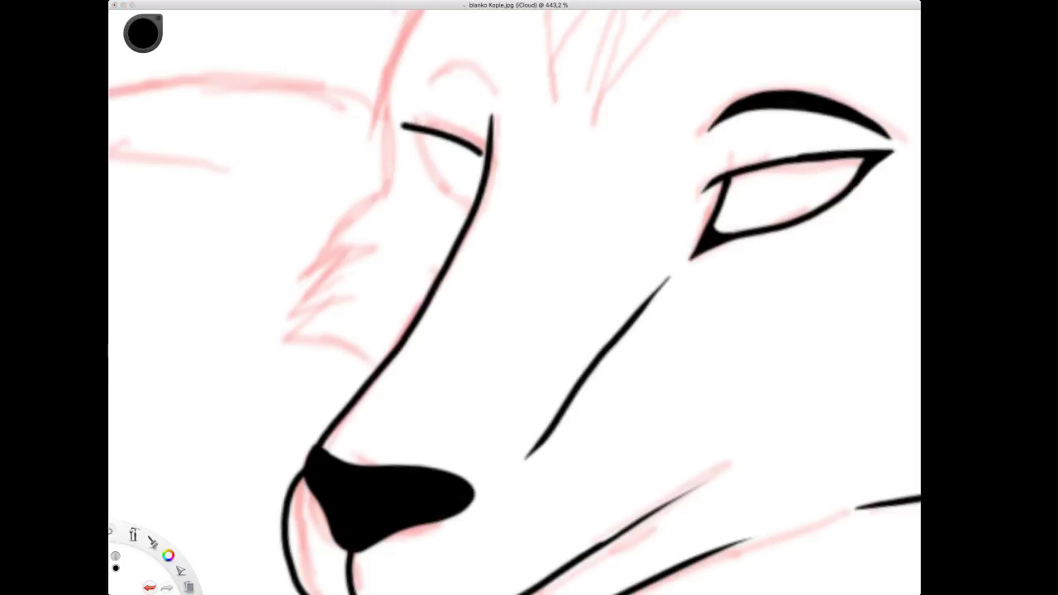
pyautogui.press('super+z')
pyautogui.moveTo(412, 116); pyautogui.dragTo(491, 160)
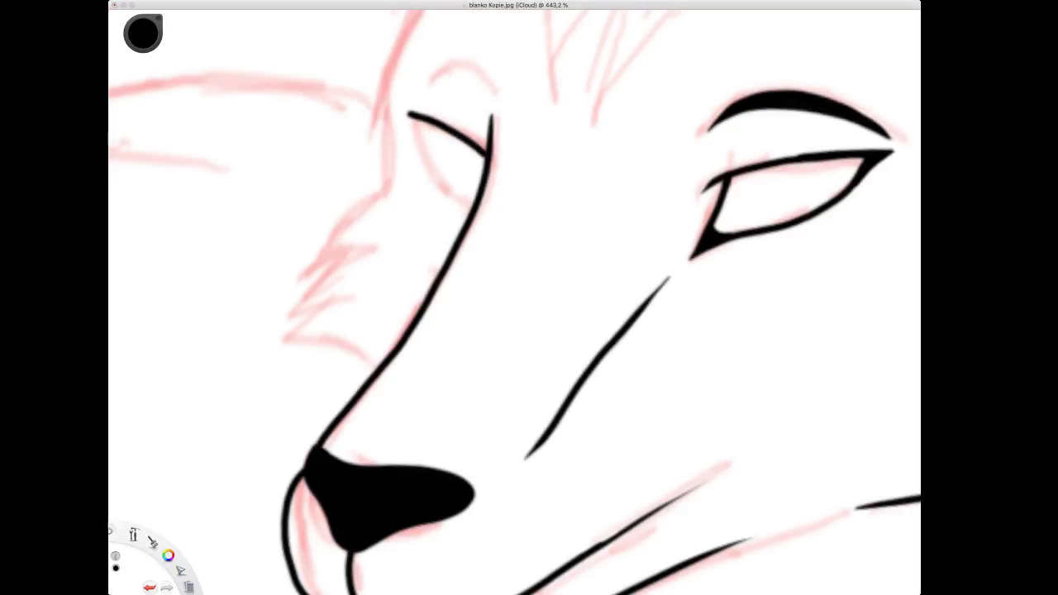
pyautogui.moveTo(408, 114)
pyautogui.mouseDown()
pyautogui.moveTo(440, 183)
pyautogui.moveTo(471, 208)
pyautogui.mouseUp()
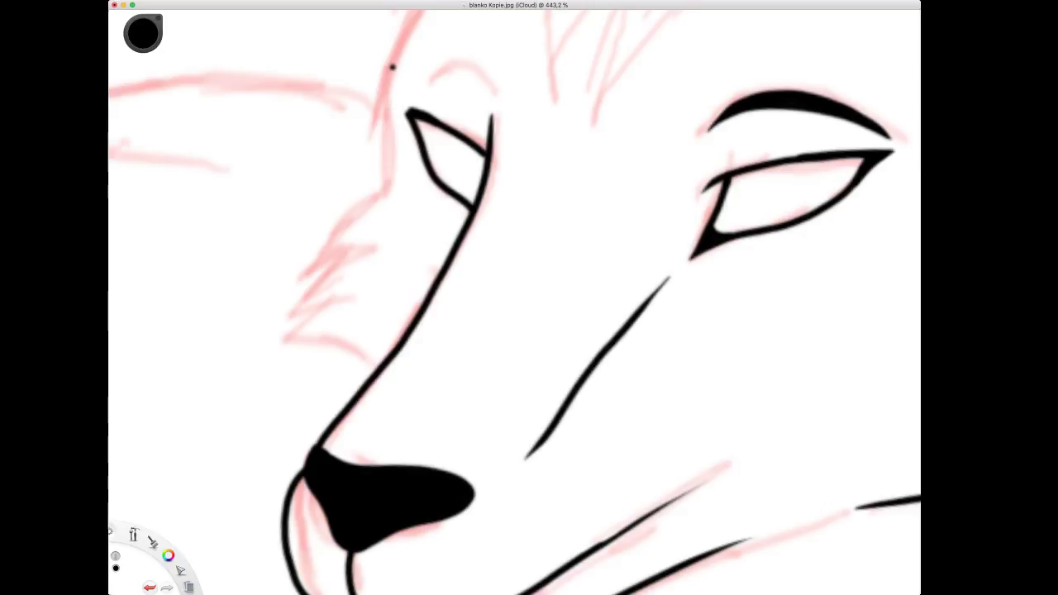
# Fill the far eye's outer corner black to a sharp point and ink a thick arched brow with tapered ends above it.
pyautogui.press('super+z')
pyautogui.moveTo(446, 124)
pyautogui.mouseDown()
pyautogui.moveTo(389, 105)
pyautogui.moveTo(415, 129)
pyautogui.mouseUp()
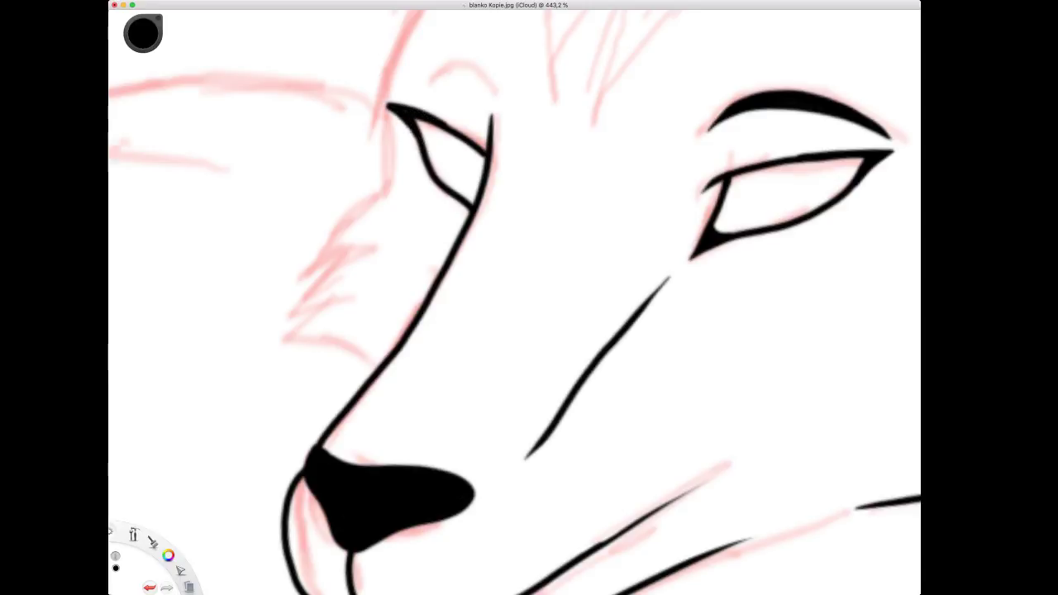
pyautogui.press('e')
pyautogui.moveTo(383, 105); pyautogui.dragTo(397, 144)
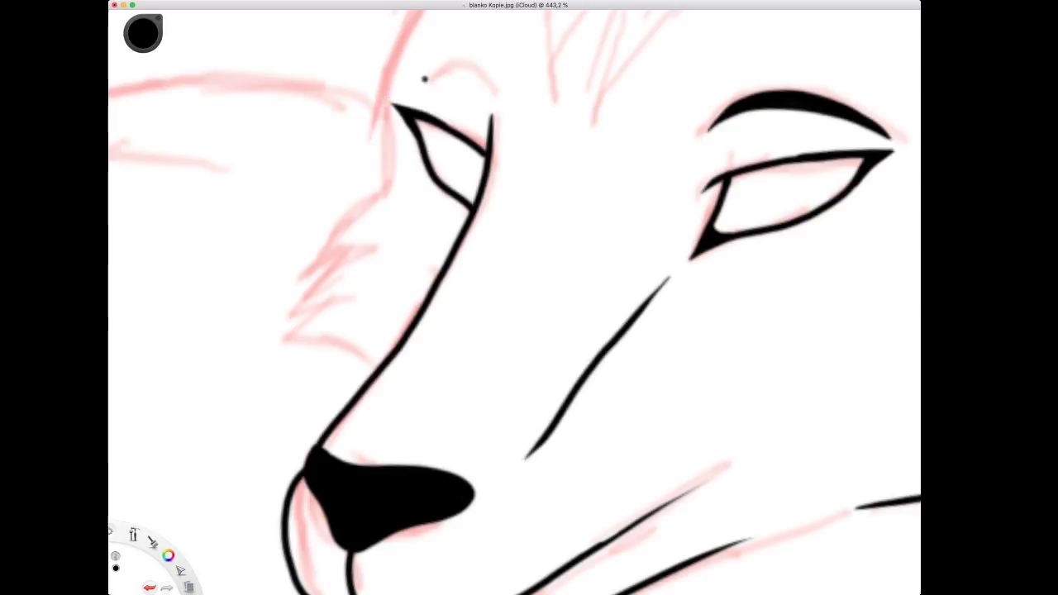
pyautogui.moveTo(491, 99)
pyautogui.mouseDown()
pyautogui.moveTo(461, 72)
pyautogui.moveTo(409, 88)
pyautogui.moveTo(458, 76)
pyautogui.moveTo(488, 96)
pyautogui.moveTo(490, 80)
pyautogui.mouseUp()
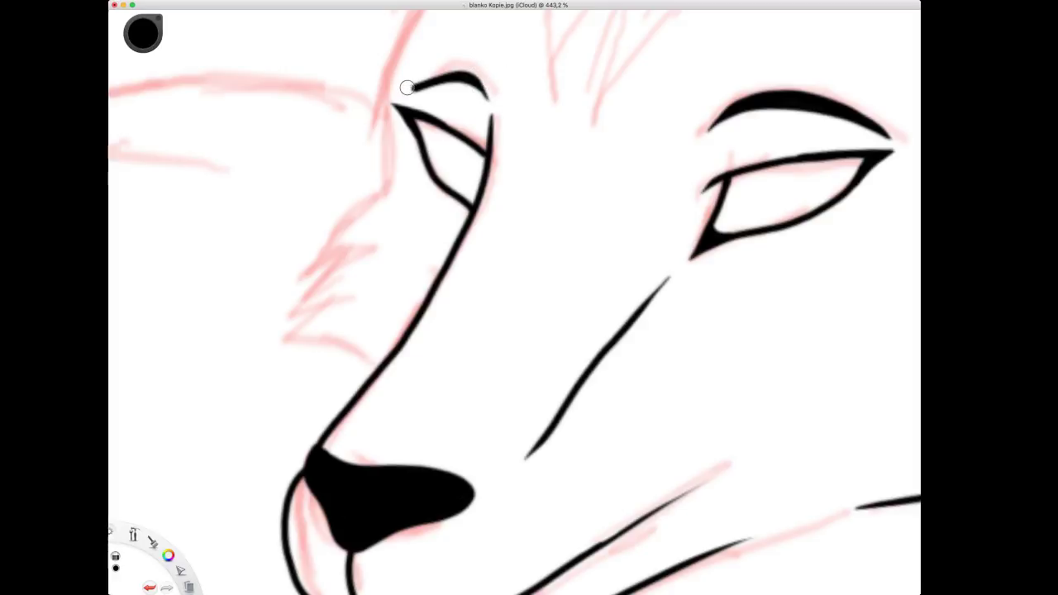
pyautogui.moveTo(408, 87); pyautogui.dragTo(412, 86)
# Ink the far edge of the standing wolf's face from beside the brow down to the first pointed cheek fur tuft.
pyautogui.press('space')
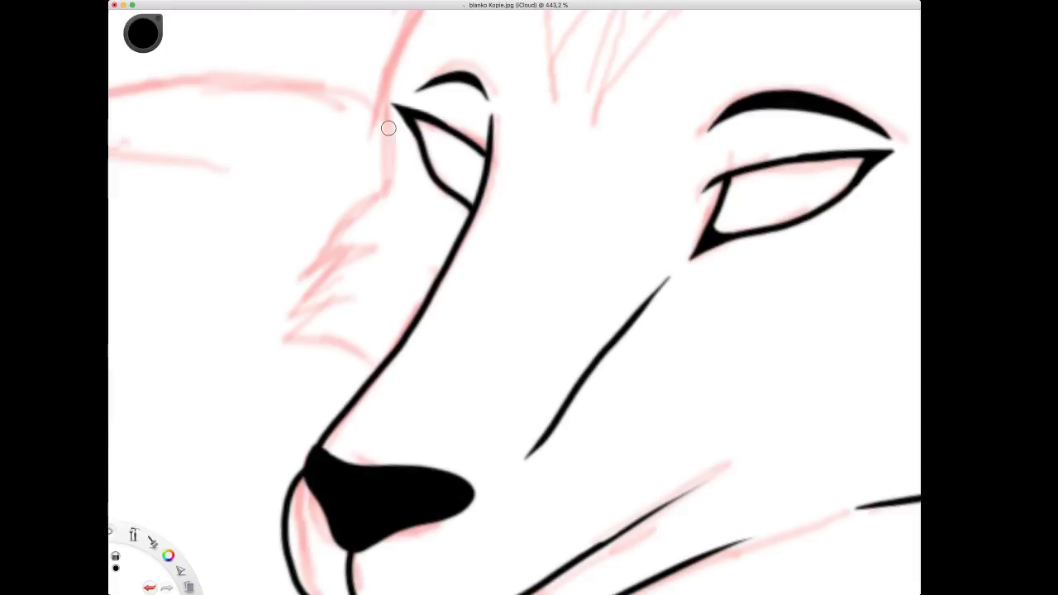
pyautogui.moveTo(395, 53)
pyautogui.mouseDown()
pyautogui.moveTo(384, 191)
pyautogui.moveTo(336, 234)
pyautogui.moveTo(310, 279)
pyautogui.moveTo(378, 247)
pyautogui.mouseUp()
pyautogui.press('space')
pyautogui.moveTo(306, 301); pyautogui.dragTo(478, 175)
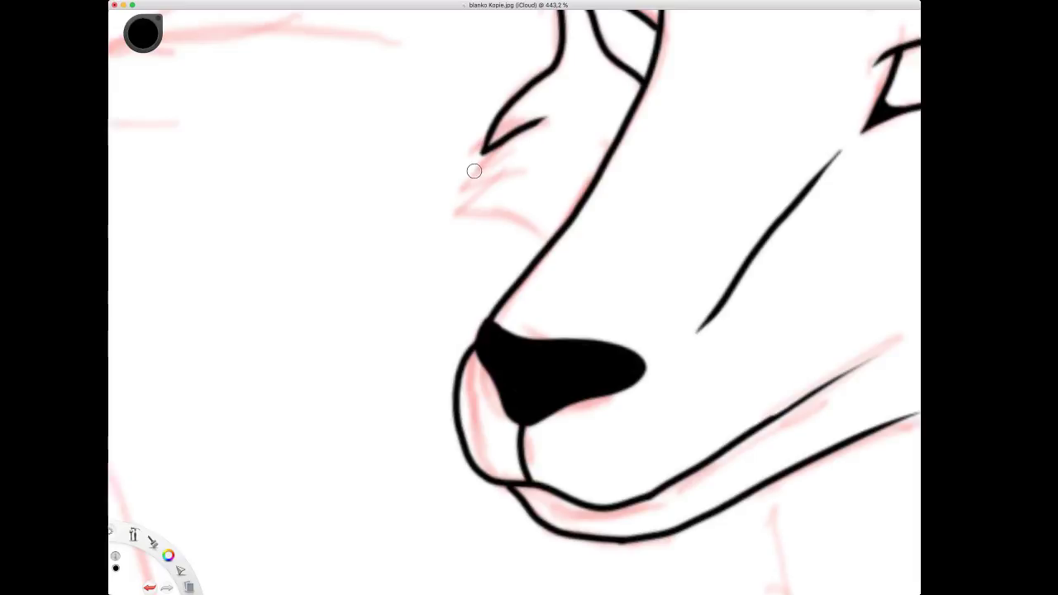
# Ink two more pointed fur tufts on the far cheek, sharpening the stroke ends and joining the last tuft to the muzzle.
pyautogui.moveTo(521, 136)
pyautogui.mouseDown()
pyautogui.moveTo(460, 200)
pyautogui.moveTo(537, 171)
pyautogui.mouseUp()
pyautogui.press('e')
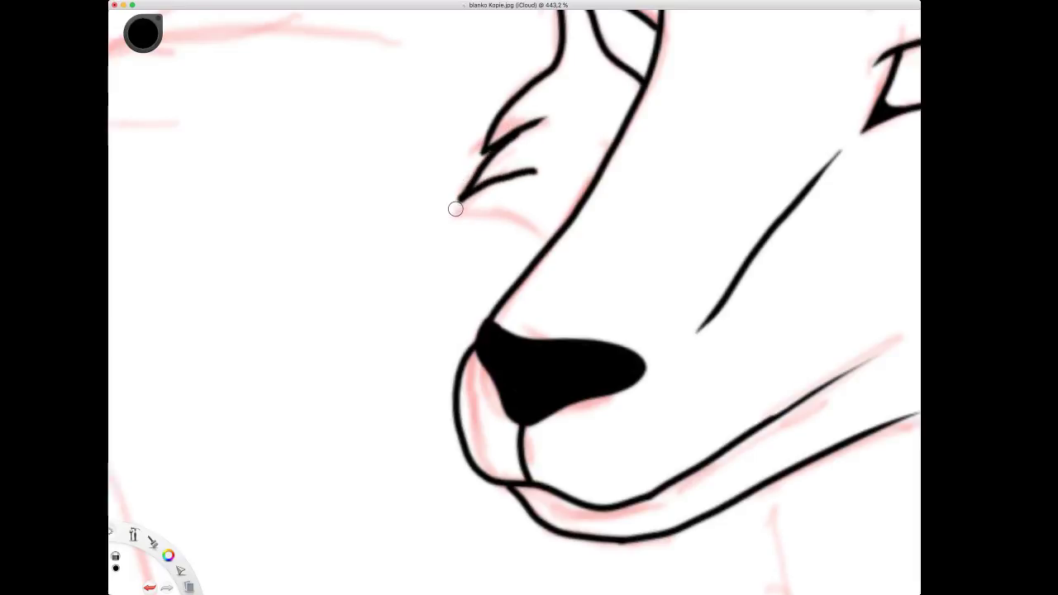
pyautogui.moveTo(456, 208); pyautogui.dragTo(465, 181)
pyautogui.moveTo(544, 171); pyautogui.dragTo(520, 183)
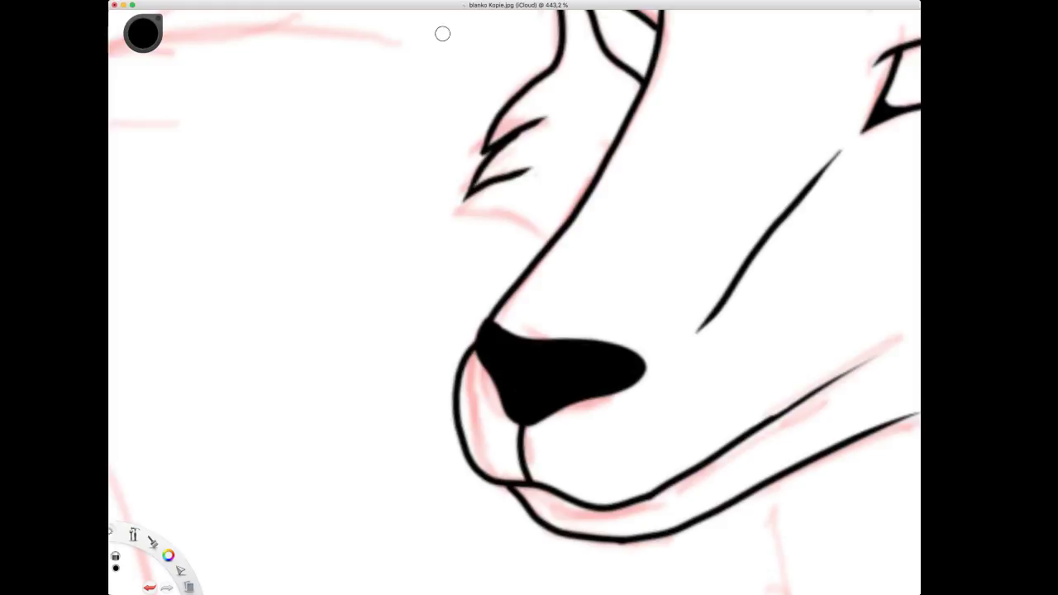
pyautogui.press('b')
pyautogui.moveTo(489, 185)
pyautogui.mouseDown()
pyautogui.moveTo(460, 231)
pyautogui.moveTo(497, 216)
pyautogui.moveTo(555, 239)
pyautogui.mouseUp()
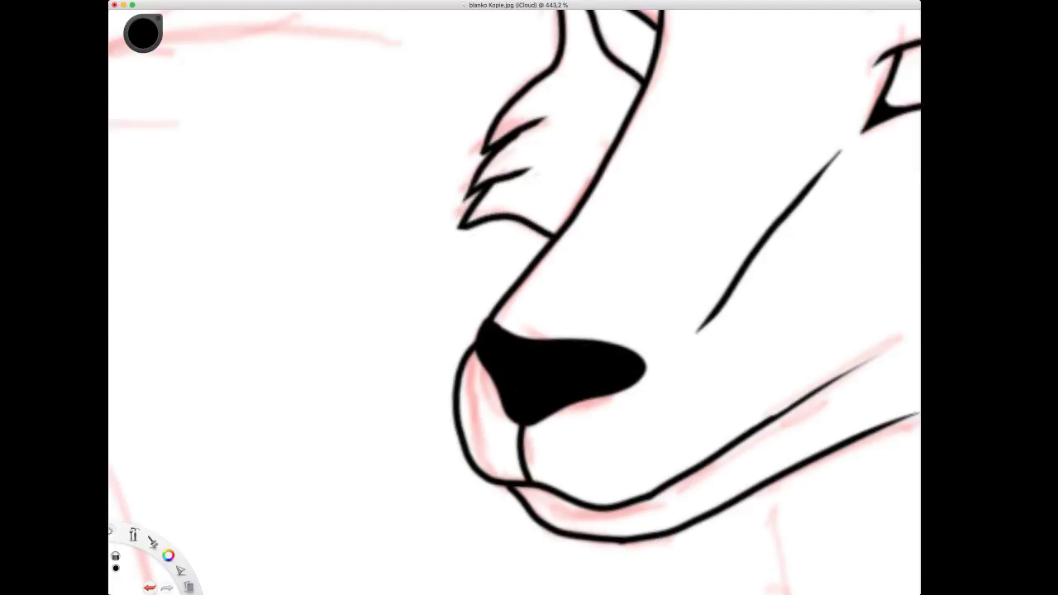
# Ink the front edge of the standing wolf's near ear and the two forked fold lines inside it.
pyautogui.press('space')
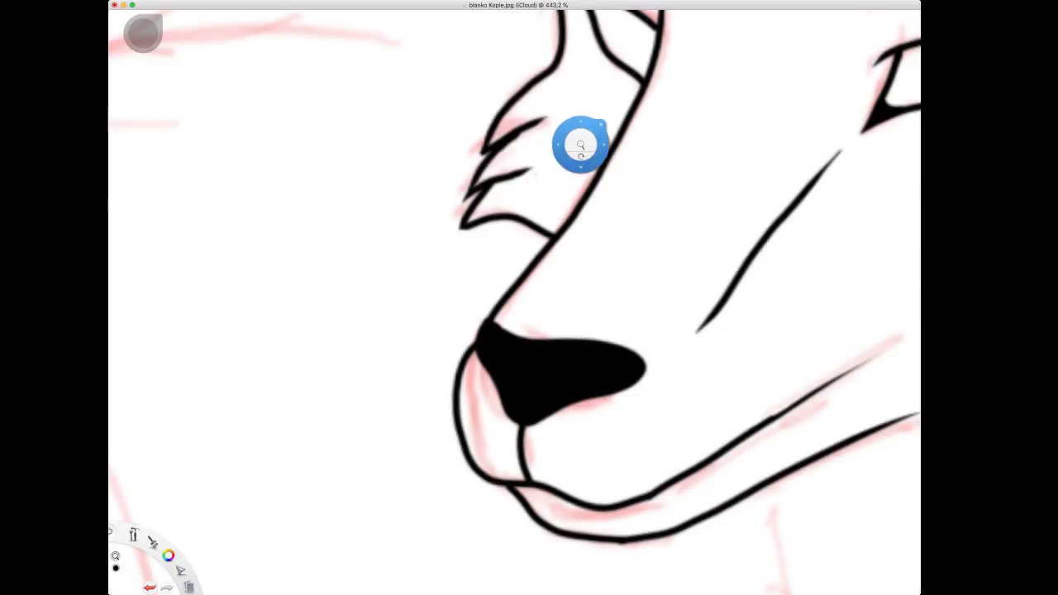
pyautogui.moveTo(580, 144); pyautogui.dragTo(525, 169)
pyautogui.moveTo(581, 156)
pyautogui.mouseDown()
pyautogui.moveTo(631, 192)
pyautogui.moveTo(581, 156)
pyautogui.mouseUp()
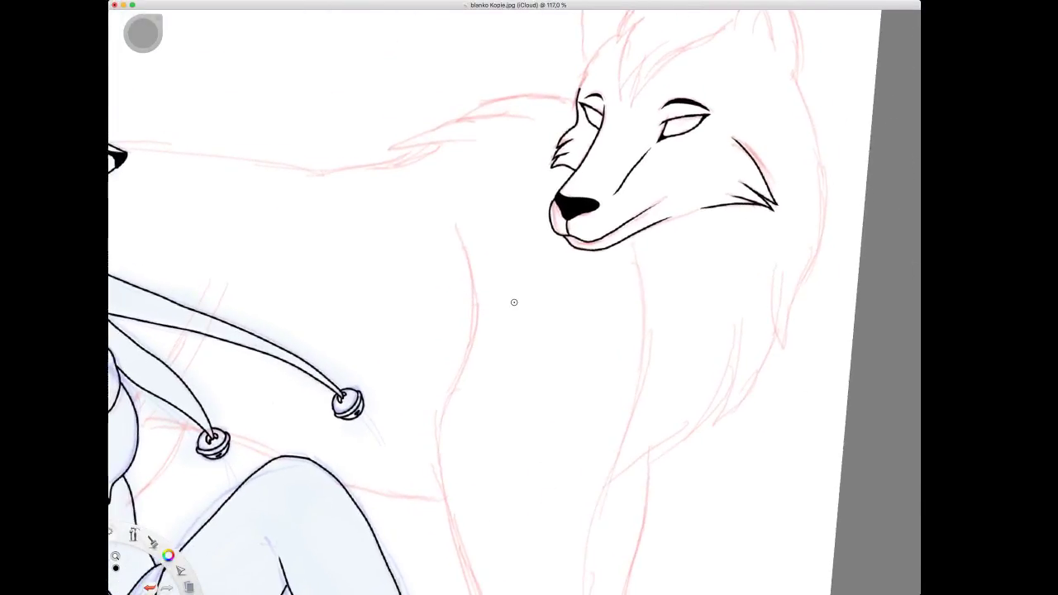
pyautogui.moveTo(606, 256); pyautogui.dragTo(602, 247)
pyautogui.moveTo(614, 190); pyautogui.dragTo(545, 323)
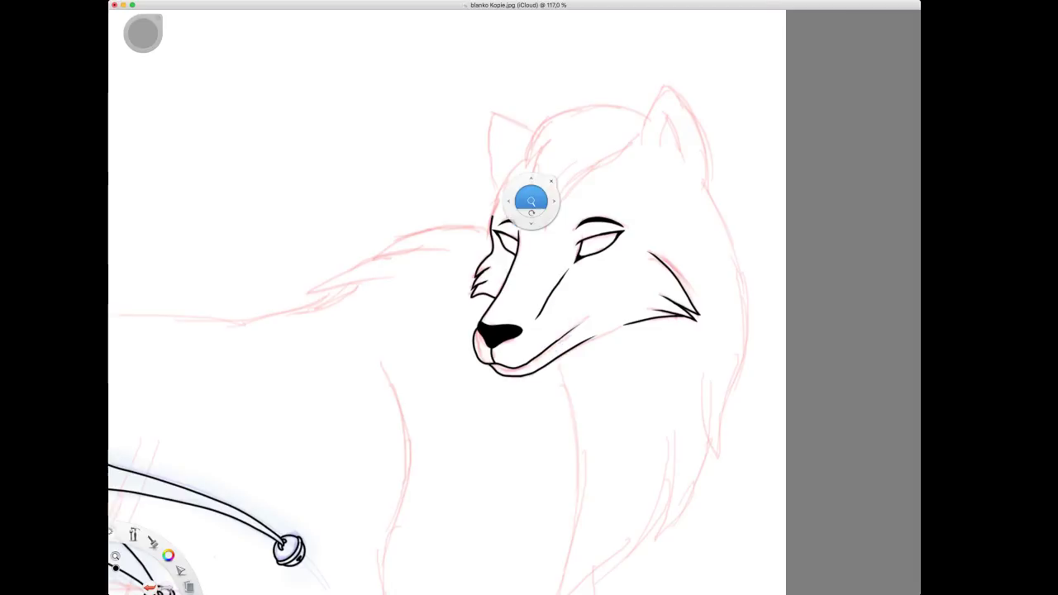
pyautogui.scroll(5, 531, 200)
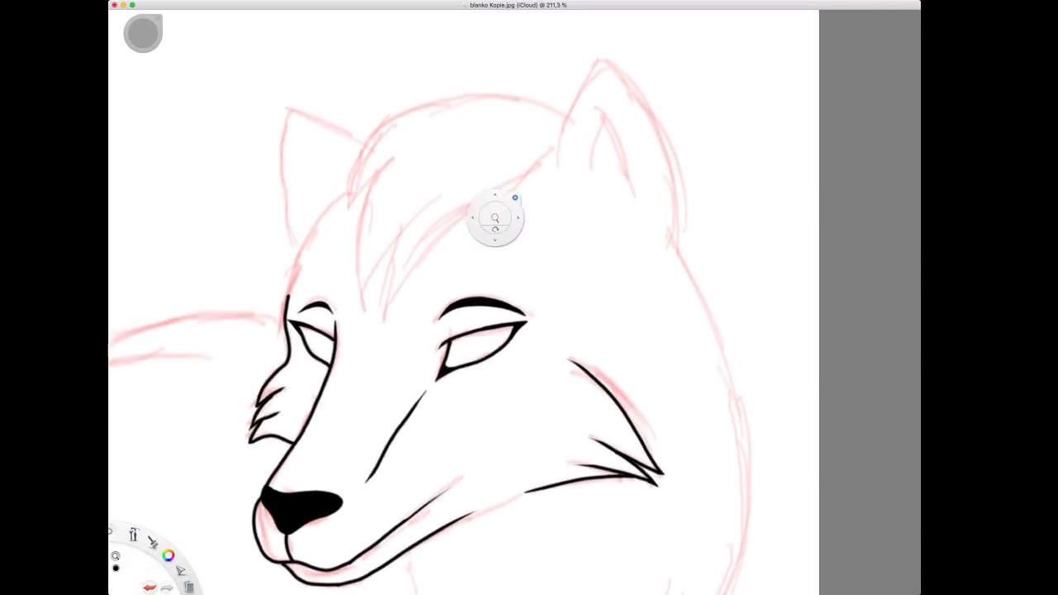
pyautogui.moveTo(501, 196); pyautogui.dragTo(503, 197)
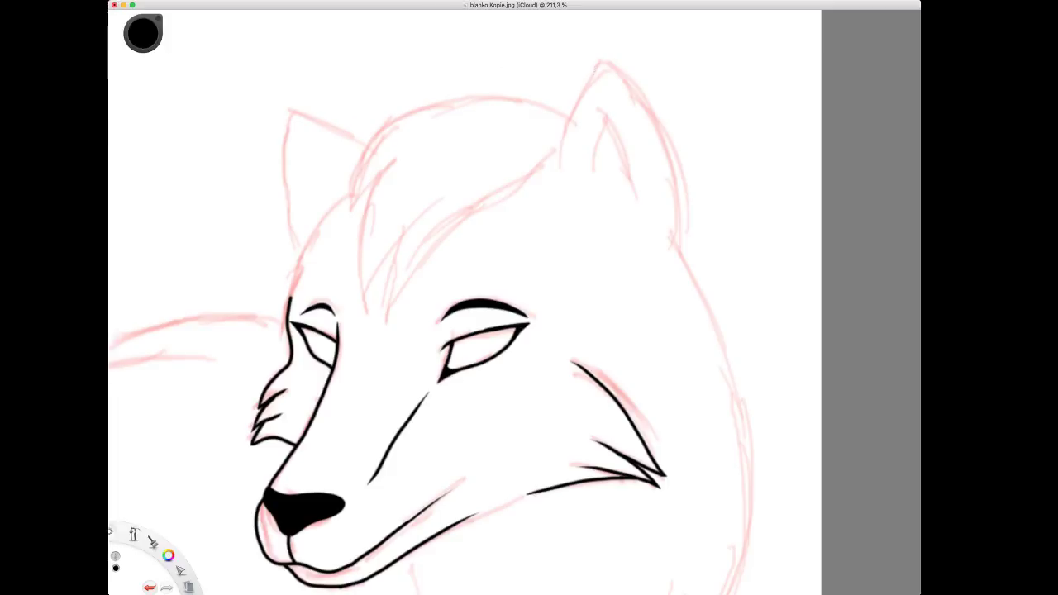
pyautogui.moveTo(579, 101); pyautogui.dragTo(562, 166)
pyautogui.moveTo(601, 114); pyautogui.dragTo(629, 183)
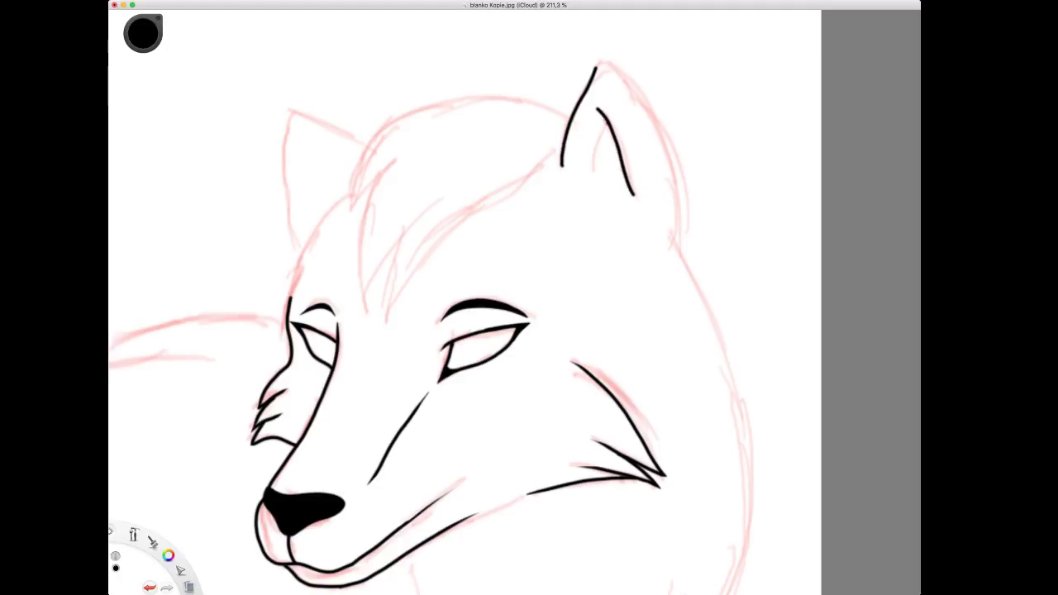
pyautogui.moveTo(605, 122); pyautogui.dragTo(593, 174)
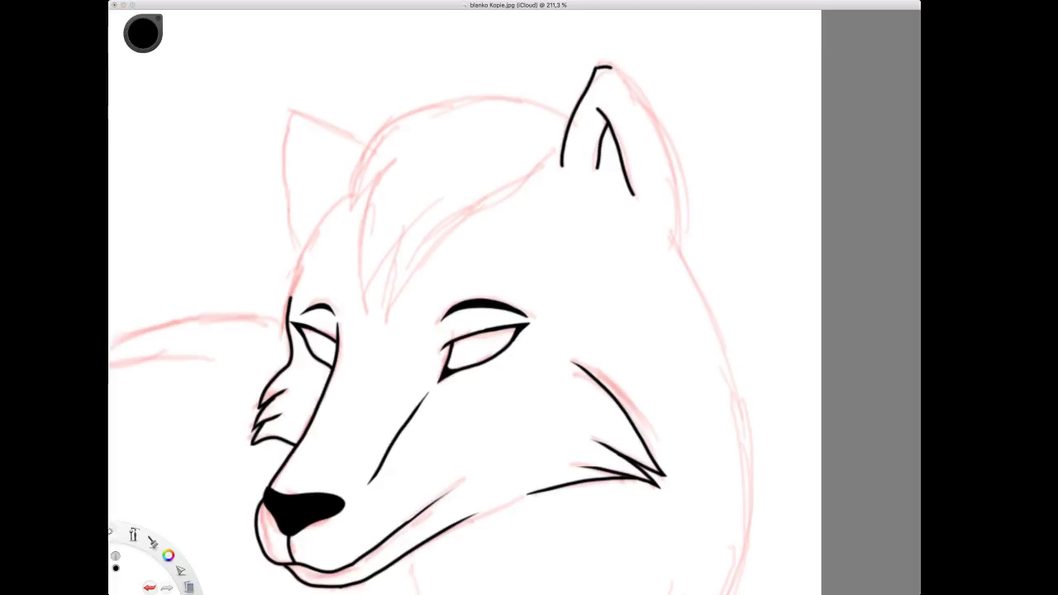
# Ink the near ear's rounded tip and back edge down to its base, and taper the lower end of the front edge.
pyautogui.press('super+z')
pyautogui.moveTo(599, 65)
pyautogui.mouseDown()
pyautogui.moveTo(626, 78)
pyautogui.moveTo(659, 129)
pyautogui.moveTo(678, 245)
pyautogui.mouseUp()
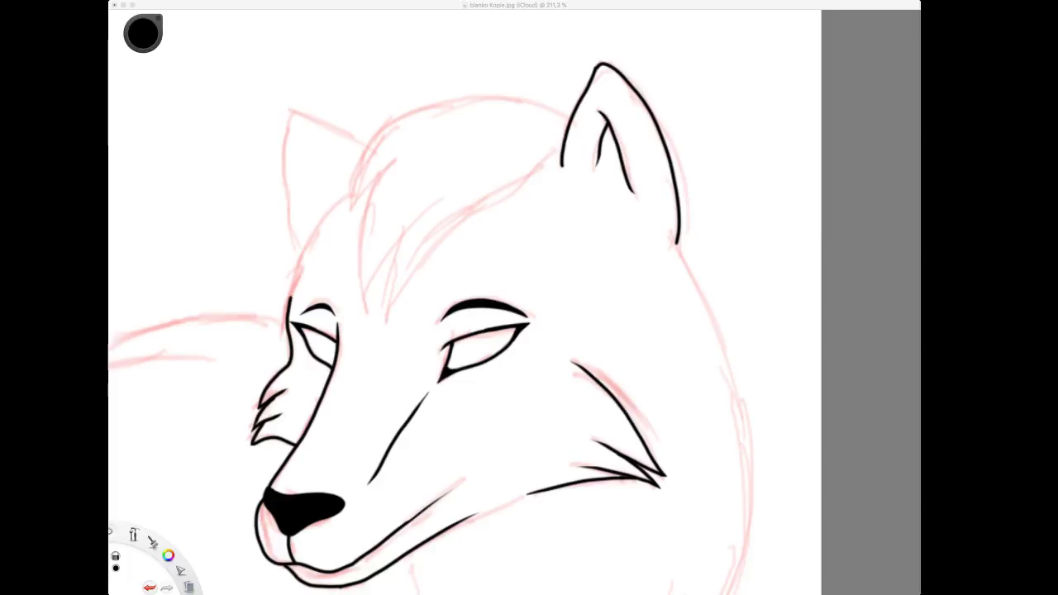
pyautogui.click(379, 130)
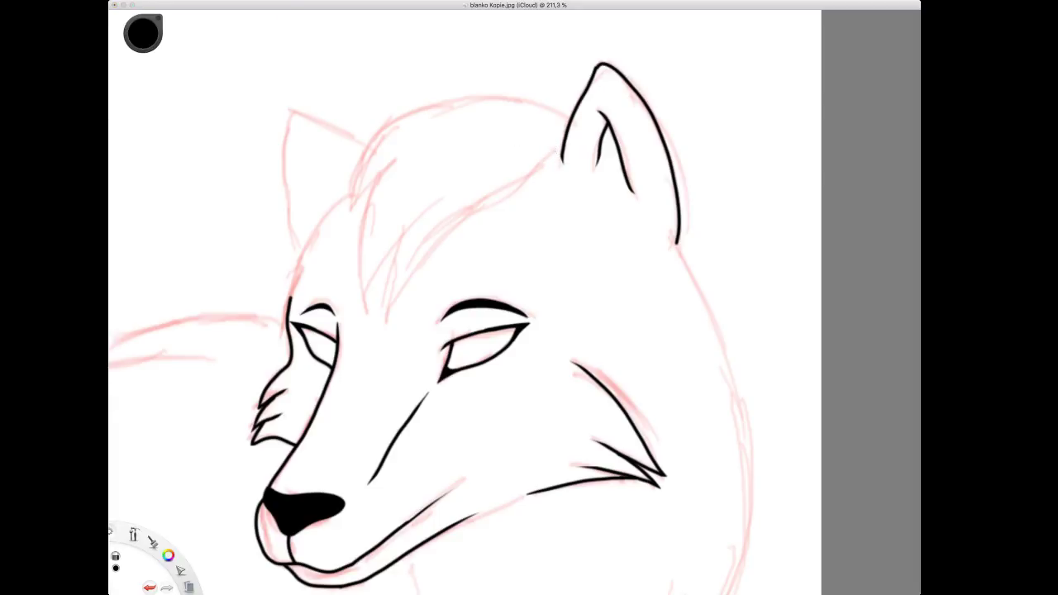
# Ink the curved top of the standing wolf's head from the front of the hair back to the near ear.
pyautogui.press('space')
pyautogui.moveTo(398, 191)
pyautogui.mouseDown()
pyautogui.moveTo(513, 175)
pyautogui.moveTo(472, 206)
pyautogui.mouseUp()
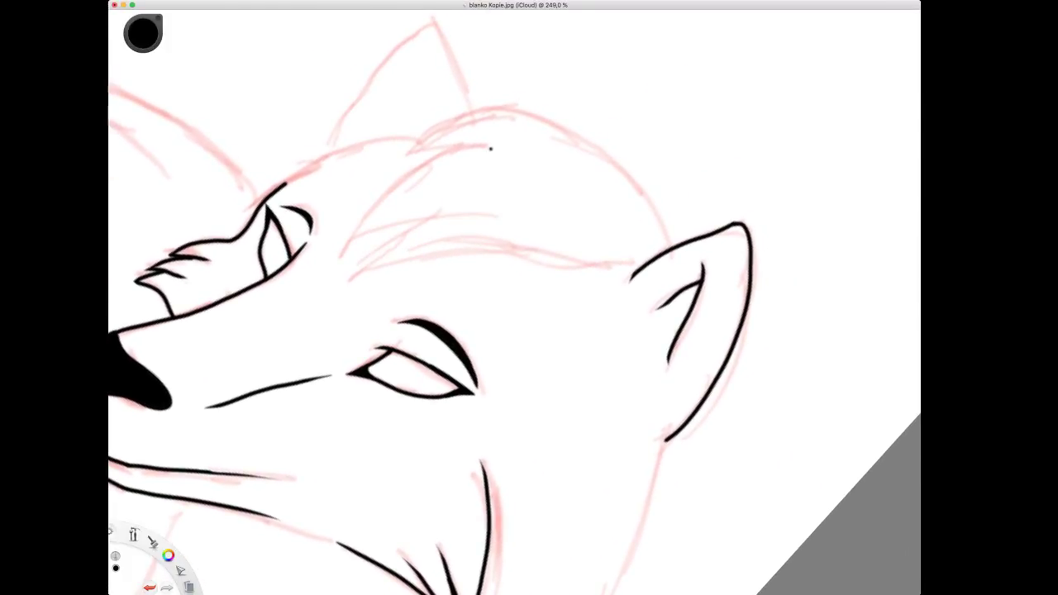
pyautogui.moveTo(409, 151)
pyautogui.mouseDown()
pyautogui.moveTo(459, 121)
pyautogui.moveTo(514, 117)
pyautogui.moveTo(587, 146)
pyautogui.moveTo(661, 210)
pyautogui.mouseUp()
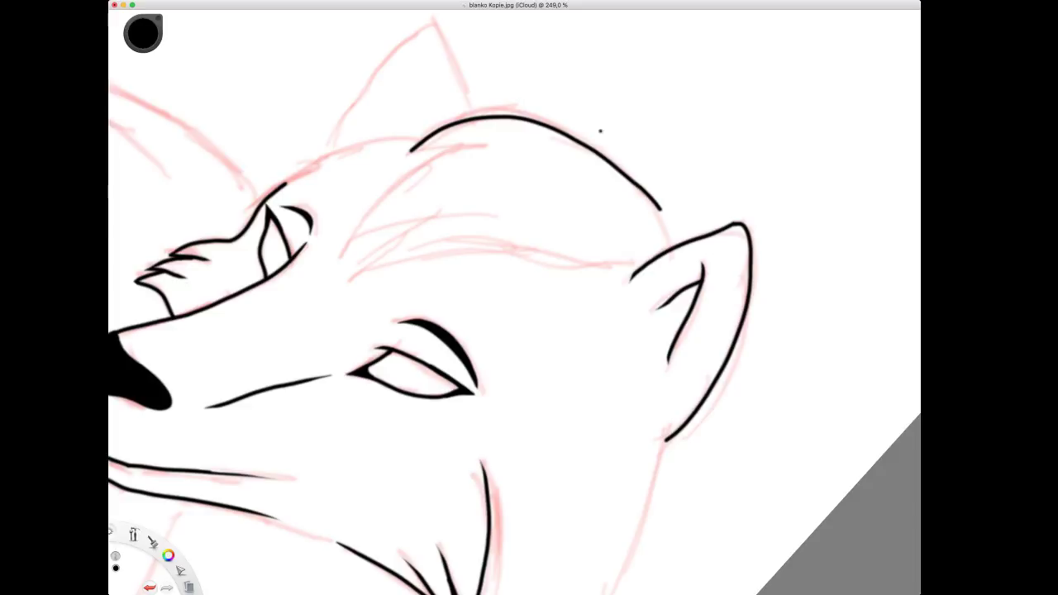
pyautogui.press('super+z')
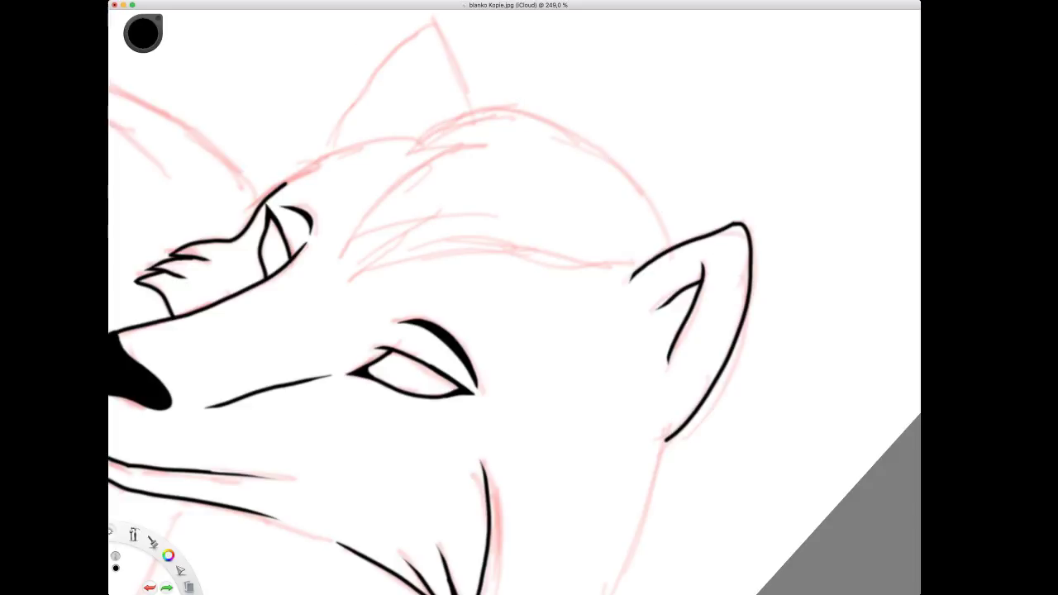
pyautogui.moveTo(404, 153)
pyautogui.mouseDown()
pyautogui.moveTo(467, 121)
pyautogui.moveTo(529, 126)
pyautogui.moveTo(595, 161)
pyautogui.moveTo(671, 238)
pyautogui.mouseUp()
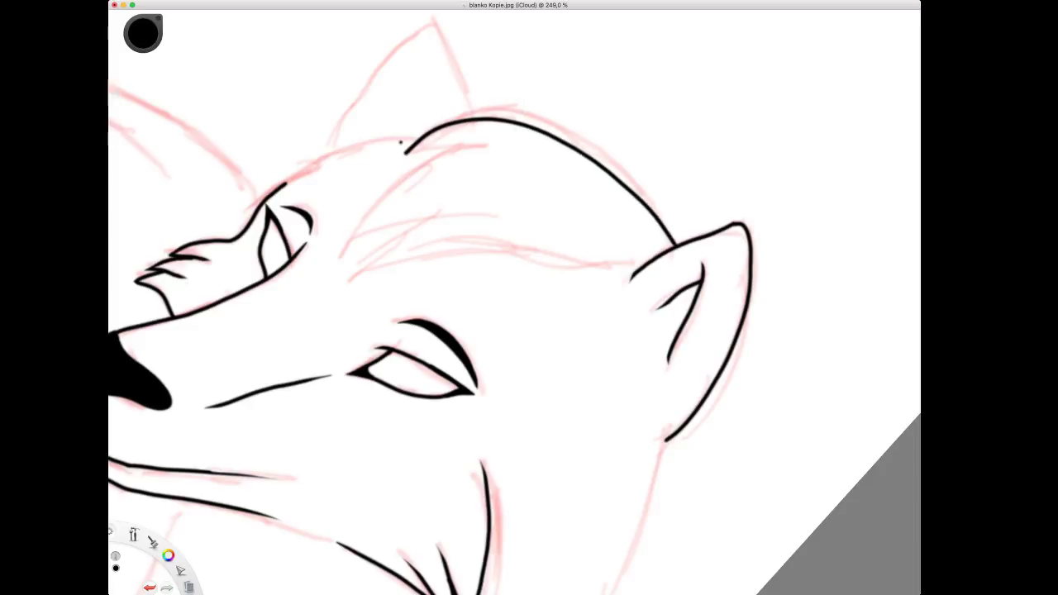
# Ink a short stroke at the front end of the head curve to form a pointed hair tuft and clean its tip.
pyautogui.moveTo(419, 147)
pyautogui.mouseDown()
pyautogui.moveTo(453, 141)
pyautogui.moveTo(414, 149)
pyautogui.moveTo(501, 152)
pyautogui.mouseUp()
pyautogui.press('super+z')
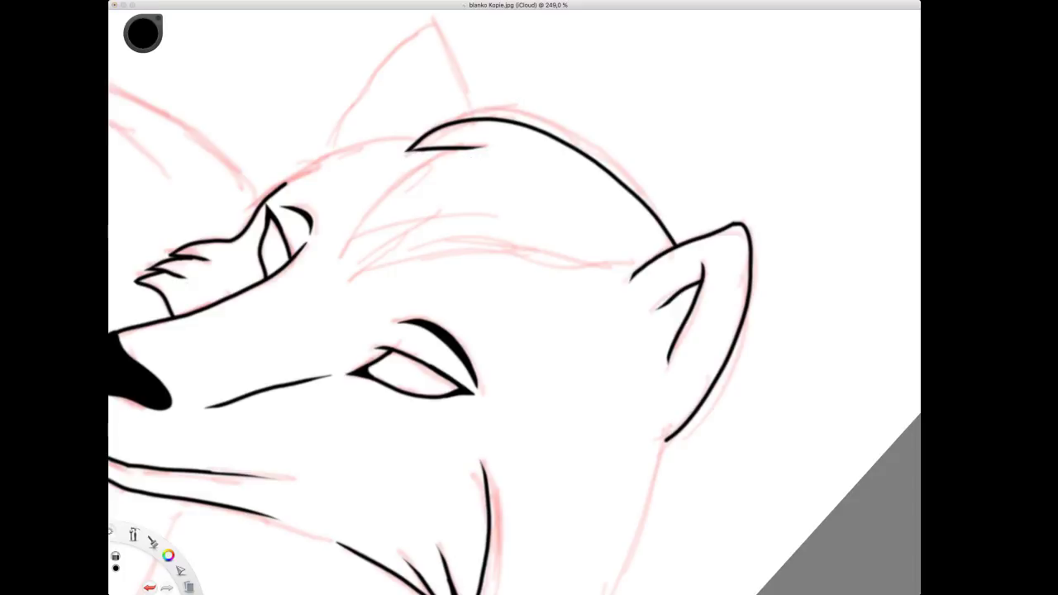
pyautogui.press('super+z')
pyautogui.moveTo(408, 155); pyautogui.dragTo(404, 160)
# Ink the pointed forelock strand over the standing wolf's forehead and the upper edge of the strand beside it.
pyautogui.press('space')
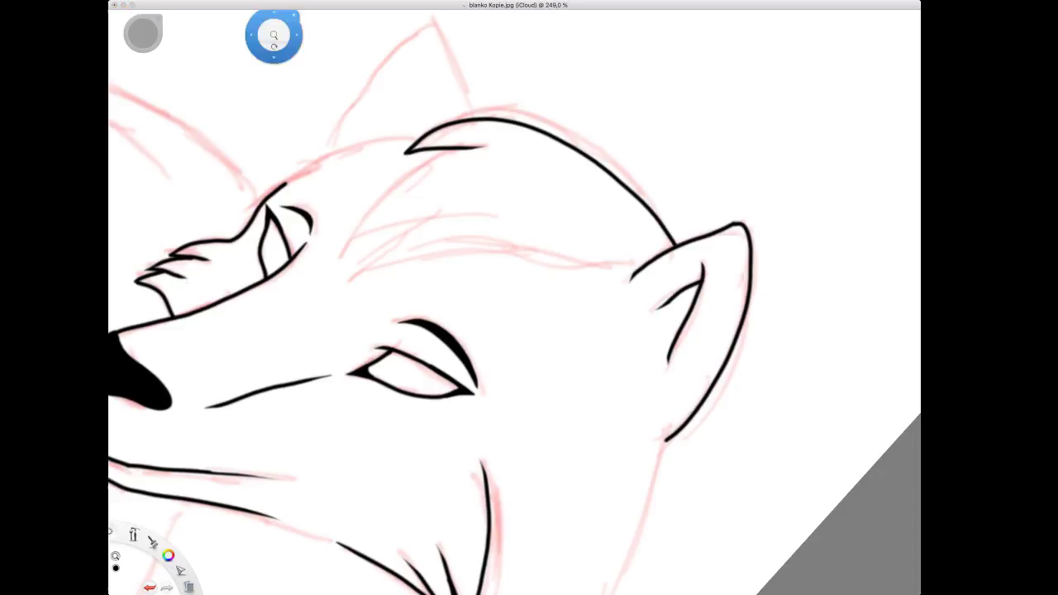
pyautogui.moveTo(276, 35); pyautogui.dragTo(468, 23)
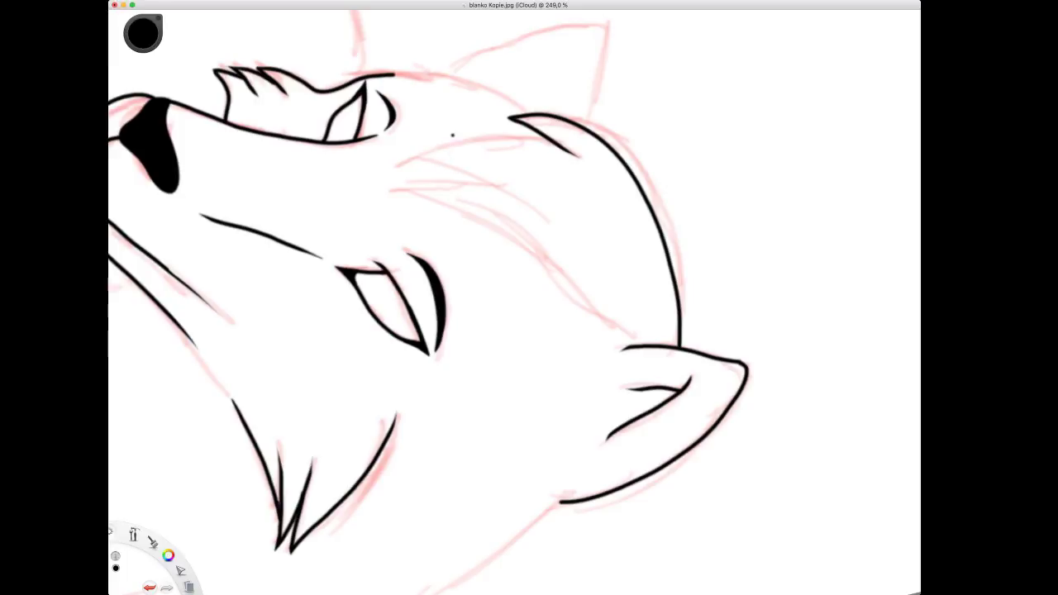
pyautogui.moveTo(400, 161)
pyautogui.mouseDown()
pyautogui.moveTo(500, 133)
pyautogui.moveTo(557, 139)
pyautogui.mouseUp()
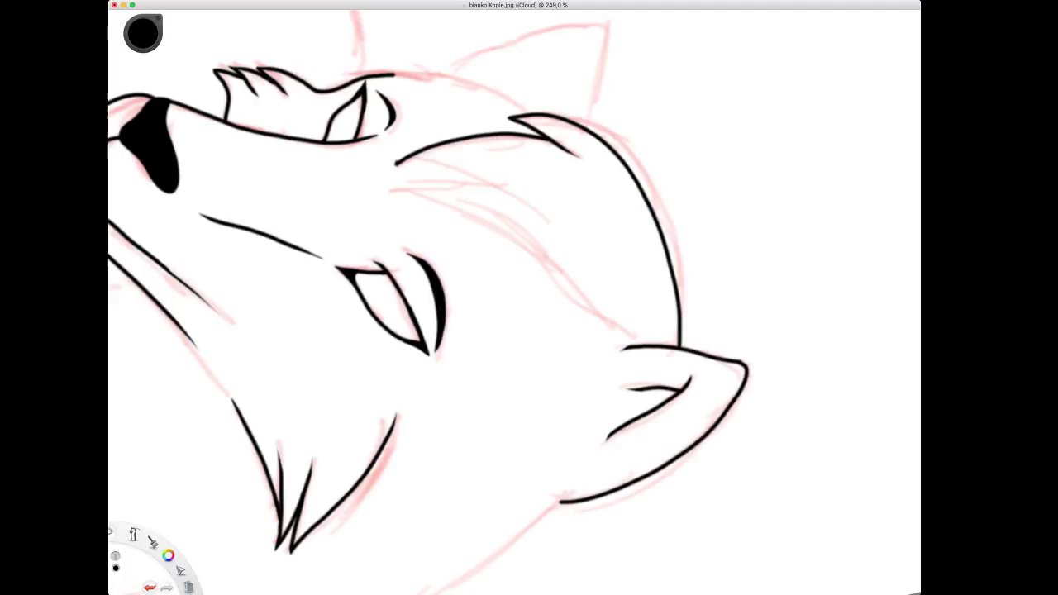
pyautogui.moveTo(395, 163)
pyautogui.mouseDown()
pyautogui.moveTo(475, 177)
pyautogui.moveTo(557, 218)
pyautogui.mouseUp()
pyautogui.moveTo(384, 190)
pyautogui.mouseDown()
pyautogui.moveTo(457, 180)
pyautogui.moveTo(508, 195)
pyautogui.mouseUp()
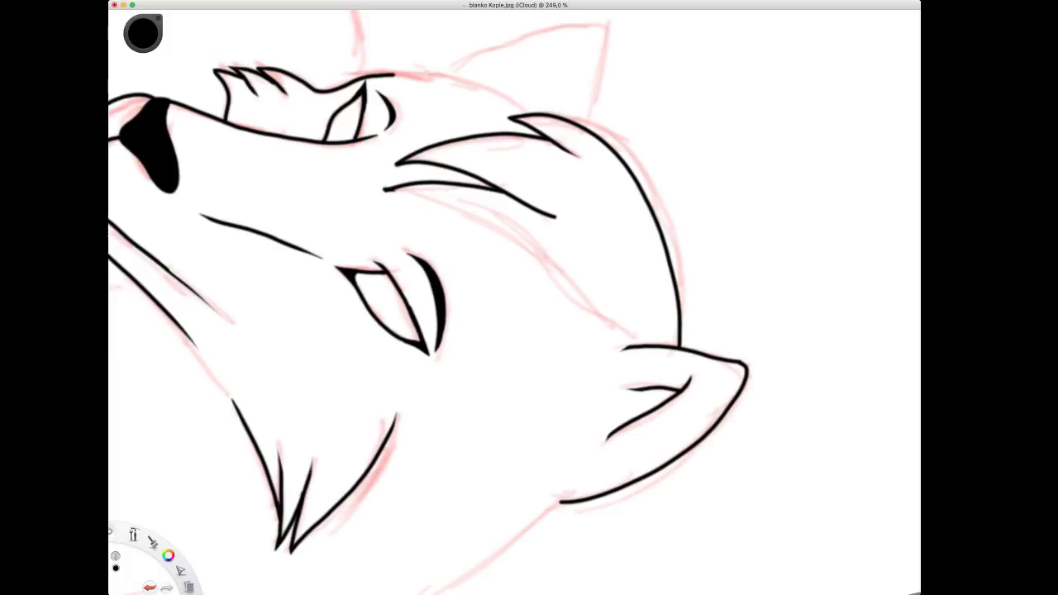
# Ink the lower edge of the forelock from its tip back to the near ear and taper the strand ends.
pyautogui.moveTo(391, 190)
pyautogui.mouseDown()
pyautogui.moveTo(515, 232)
pyautogui.moveTo(632, 336)
pyautogui.mouseUp()
pyautogui.press('super+z')
pyautogui.moveTo(384, 190)
pyautogui.mouseDown()
pyautogui.moveTo(499, 234)
pyautogui.moveTo(576, 308)
pyautogui.moveTo(643, 349)
pyautogui.mouseUp()
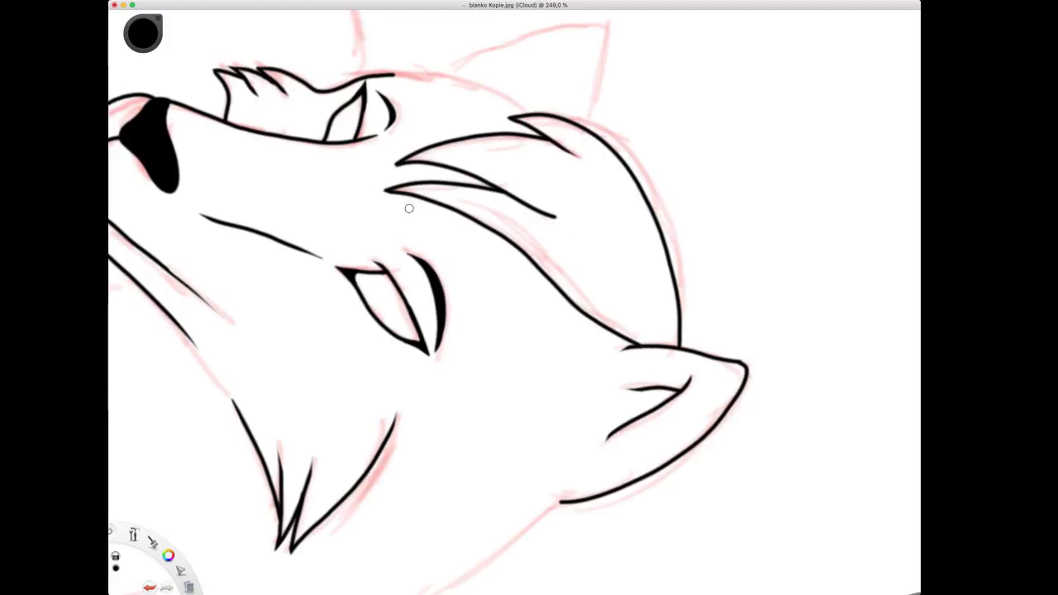
pyautogui.moveTo(527, 212); pyautogui.dragTo(558, 220)
# Ink the forehead outline from beside the far brow up to the hair tuft on top of the head.
pyautogui.moveTo(393, 75); pyautogui.dragTo(420, 76)
pyautogui.press('super+z')
pyautogui.moveTo(413, 75); pyautogui.dragTo(519, 105)
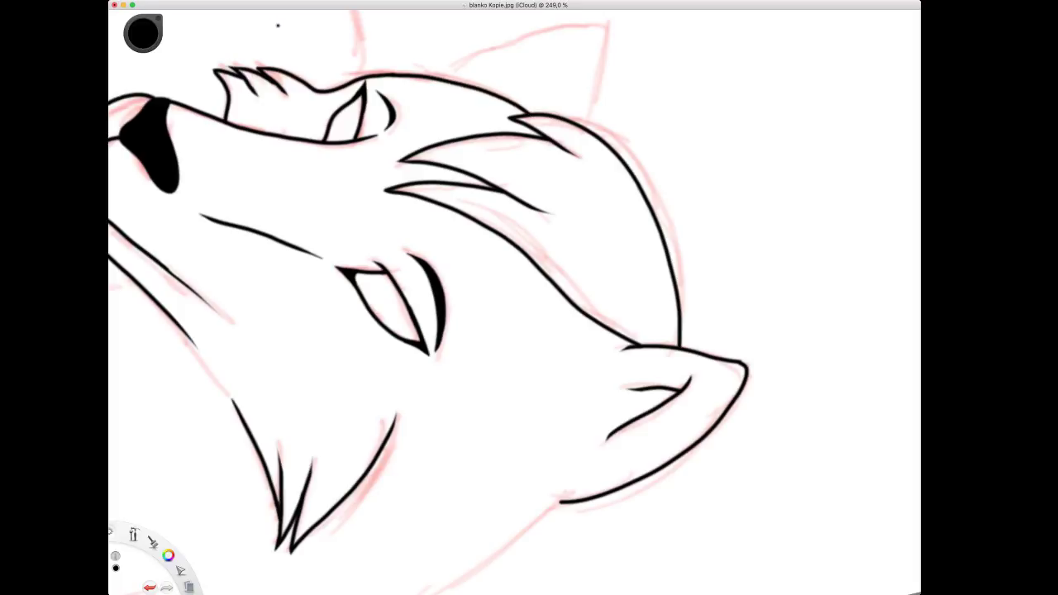
# Ink the standing wolf's far ear, drawing both edges from the head up to a rounded tip.
pyautogui.press('space')
pyautogui.moveTo(276, 33); pyautogui.dragTo(231, 91)
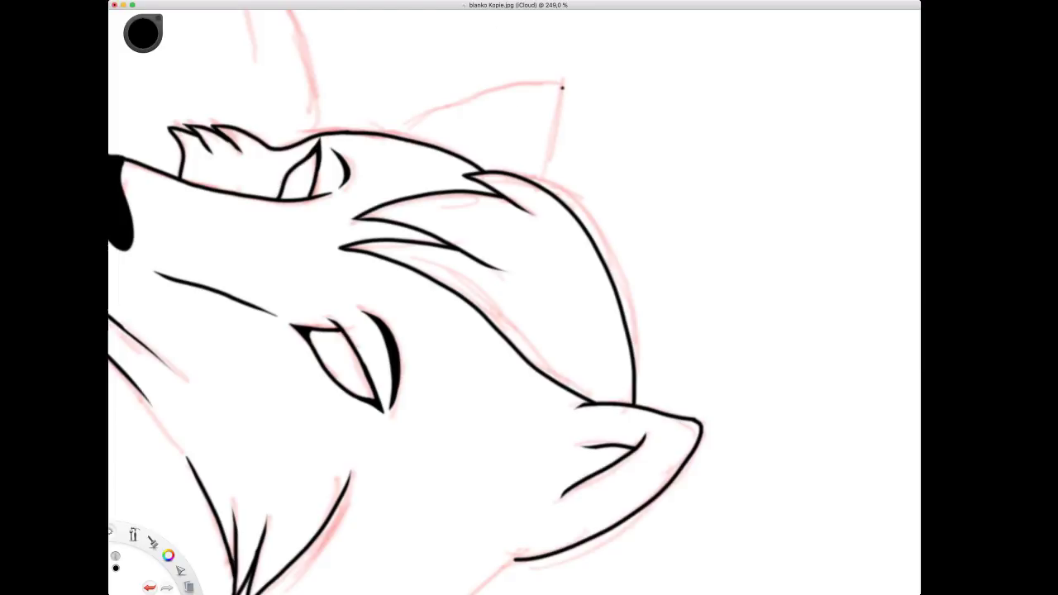
pyautogui.moveTo(546, 124); pyautogui.dragTo(544, 146)
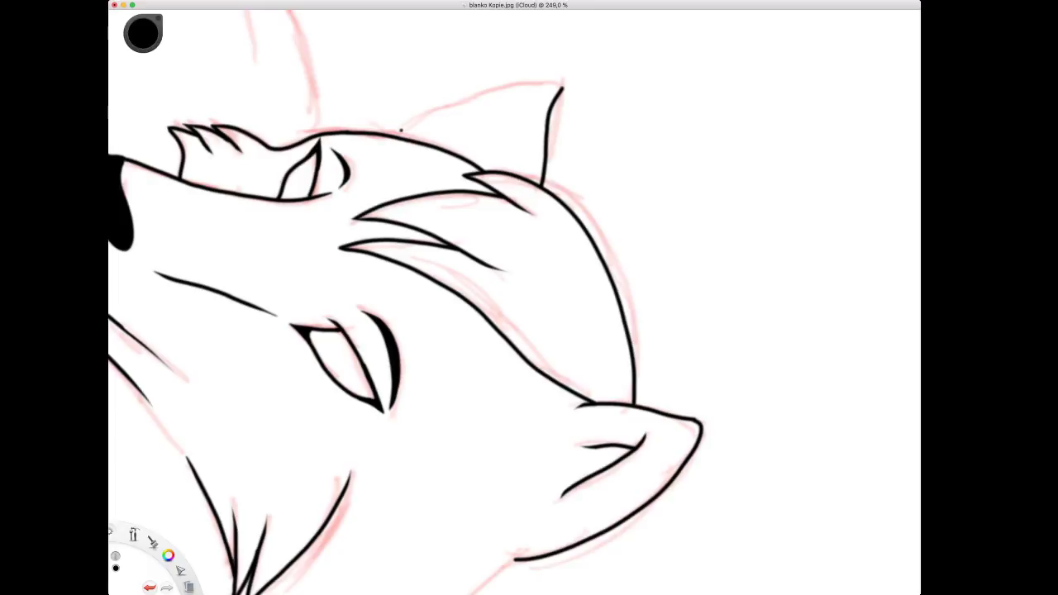
pyautogui.moveTo(399, 135)
pyautogui.mouseDown()
pyautogui.moveTo(482, 77)
pyautogui.moveTo(532, 71)
pyautogui.mouseUp()
pyautogui.press('super+z')
pyautogui.moveTo(399, 135); pyautogui.dragTo(460, 97)
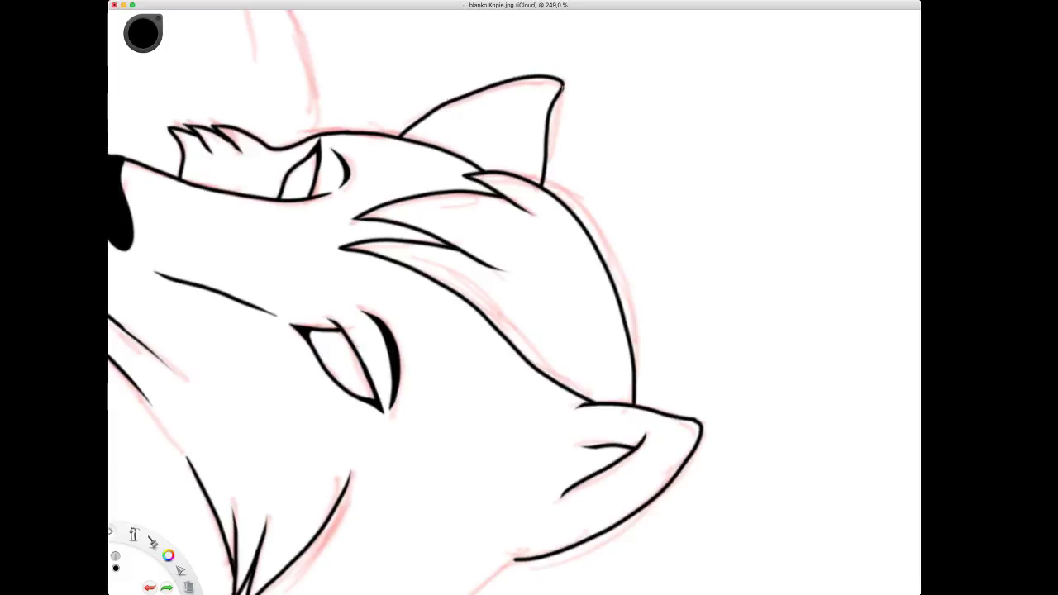
# Ink the standing wolf's foreleg edge that runs from below the muzzle down to the seated figure's foot, redoing the stroke once.
pyautogui.press('space')
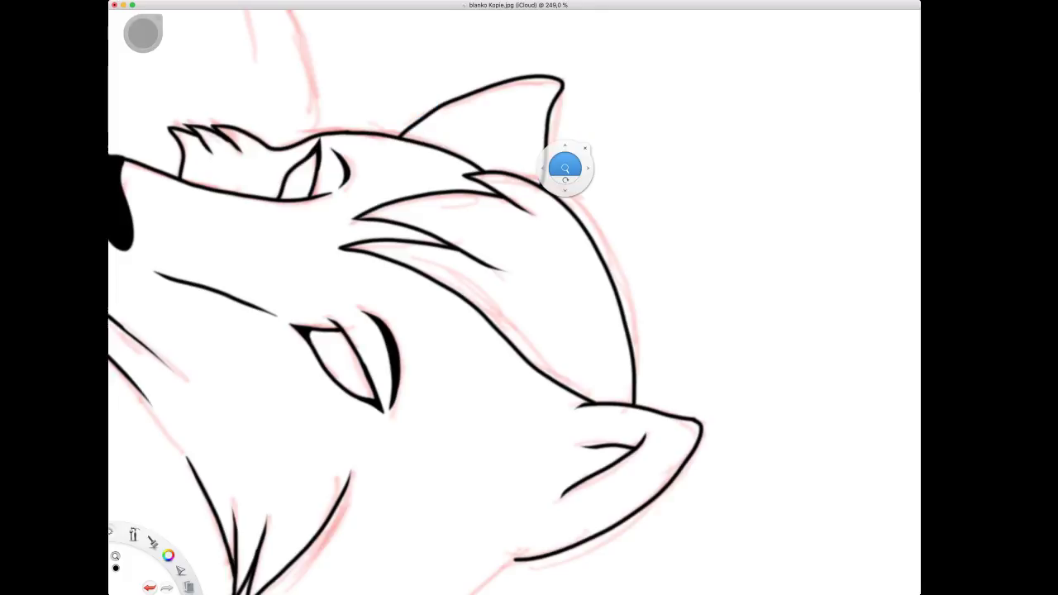
pyautogui.moveTo(565, 171)
pyautogui.mouseDown()
pyautogui.moveTo(579, 265)
pyautogui.moveTo(527, 228)
pyautogui.moveTo(490, 231)
pyautogui.mouseUp()
pyautogui.moveTo(456, 410)
pyautogui.mouseDown()
pyautogui.moveTo(560, 220)
pyautogui.moveTo(568, 302)
pyautogui.moveTo(558, 338)
pyautogui.mouseUp()
pyautogui.press('space')
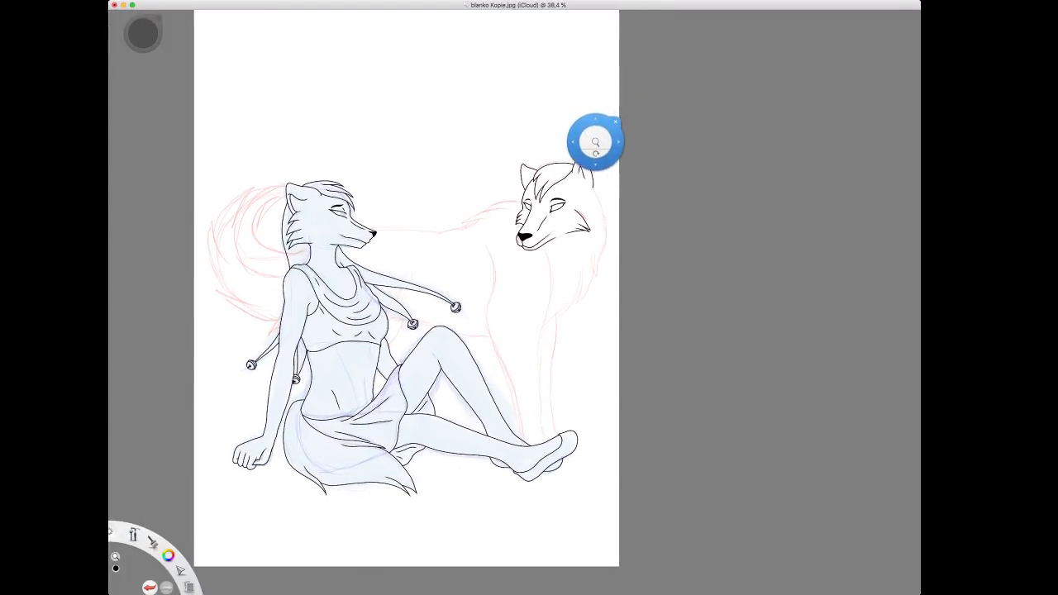
pyautogui.moveTo(577, 266); pyautogui.dragTo(588, 169)
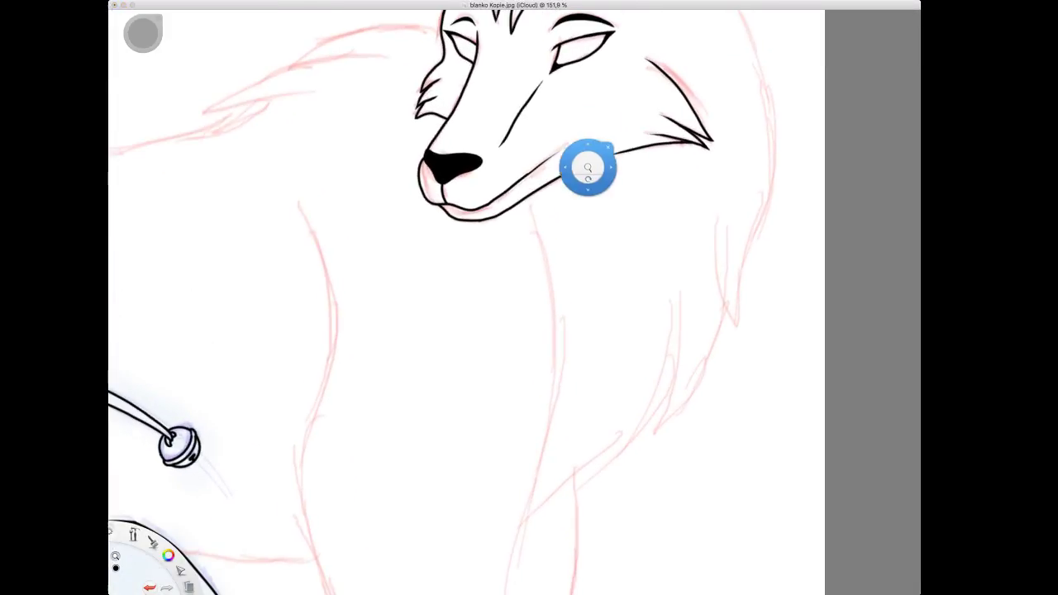
pyautogui.moveTo(582, 267)
pyautogui.mouseDown()
pyautogui.moveTo(556, 207)
pyautogui.moveTo(504, 174)
pyautogui.mouseUp()
pyautogui.moveTo(695, 356); pyautogui.dragTo(500, 200)
pyautogui.scroll(-5, 514, 302)
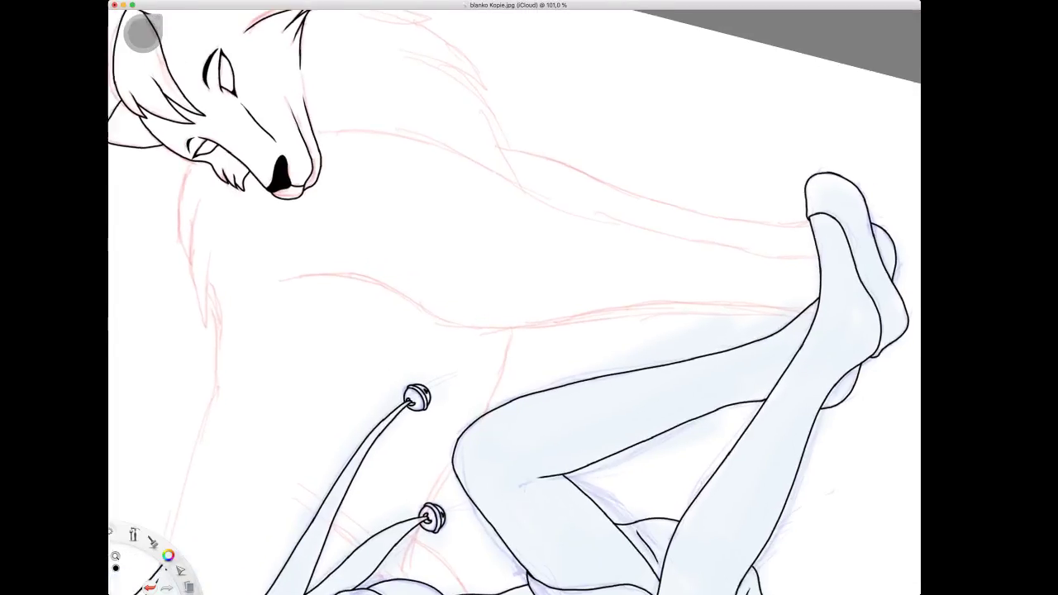
pyautogui.moveTo(506, 238); pyautogui.dragTo(465, 229)
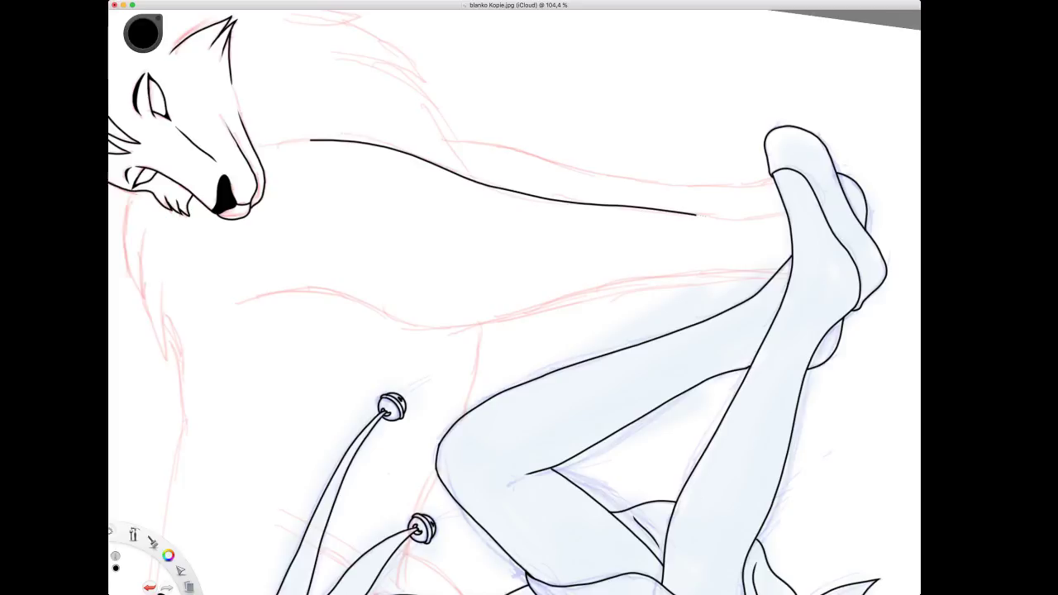
pyautogui.press('super+z')
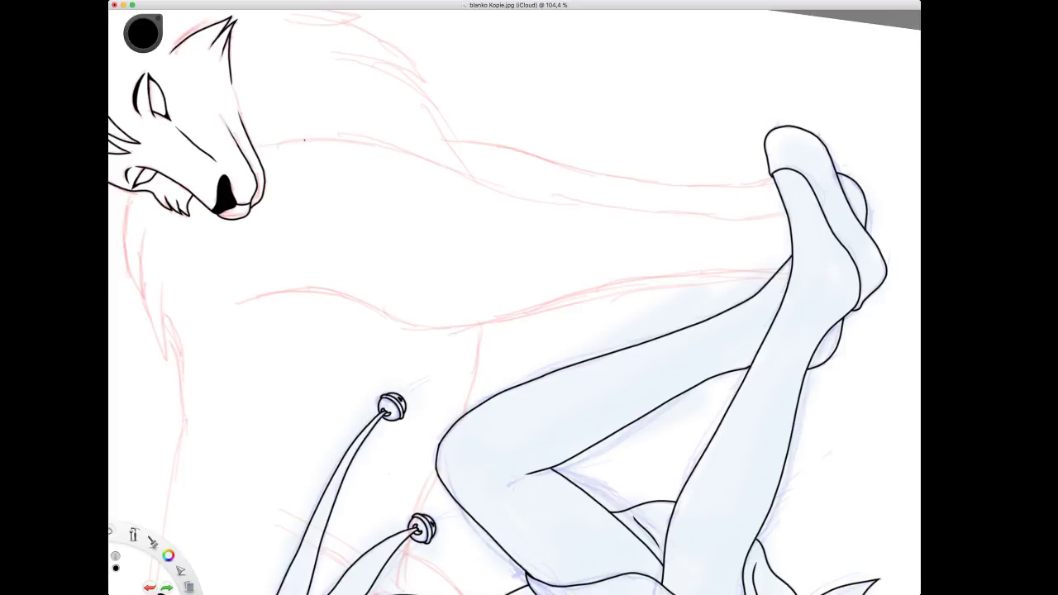
pyautogui.moveTo(404, 153)
pyautogui.mouseDown()
pyautogui.moveTo(522, 193)
pyautogui.moveTo(707, 219)
pyautogui.mouseUp()
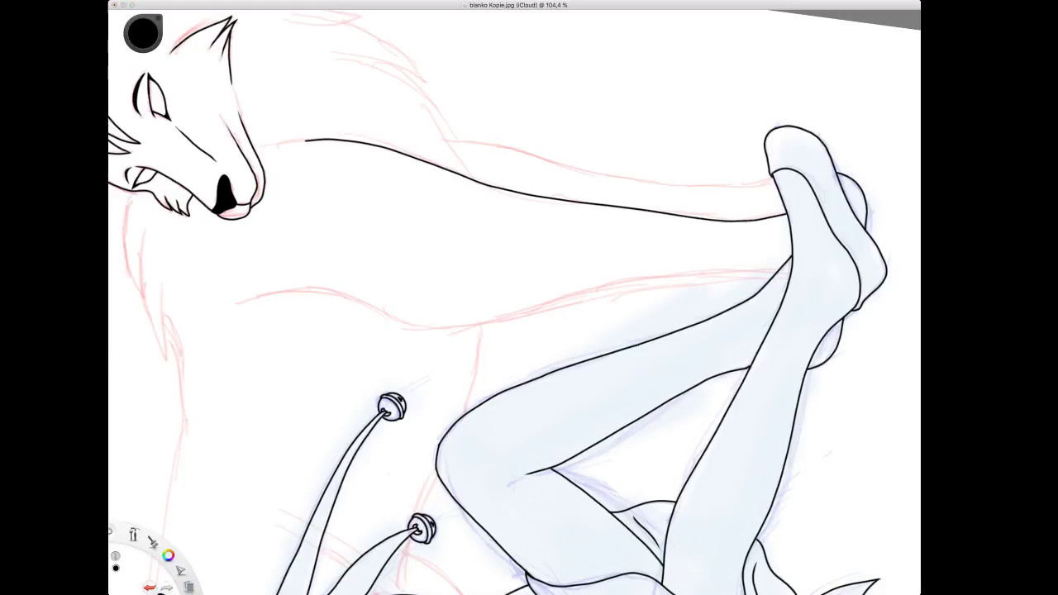
# Ink the opposite edge of the same foreleg, from the seated figure's shin up to the standing wolf's chest.
pyautogui.press('space')
pyautogui.moveTo(419, 216); pyautogui.dragTo(538, 419)
pyautogui.moveTo(538, 419); pyautogui.dragTo(486, 198)
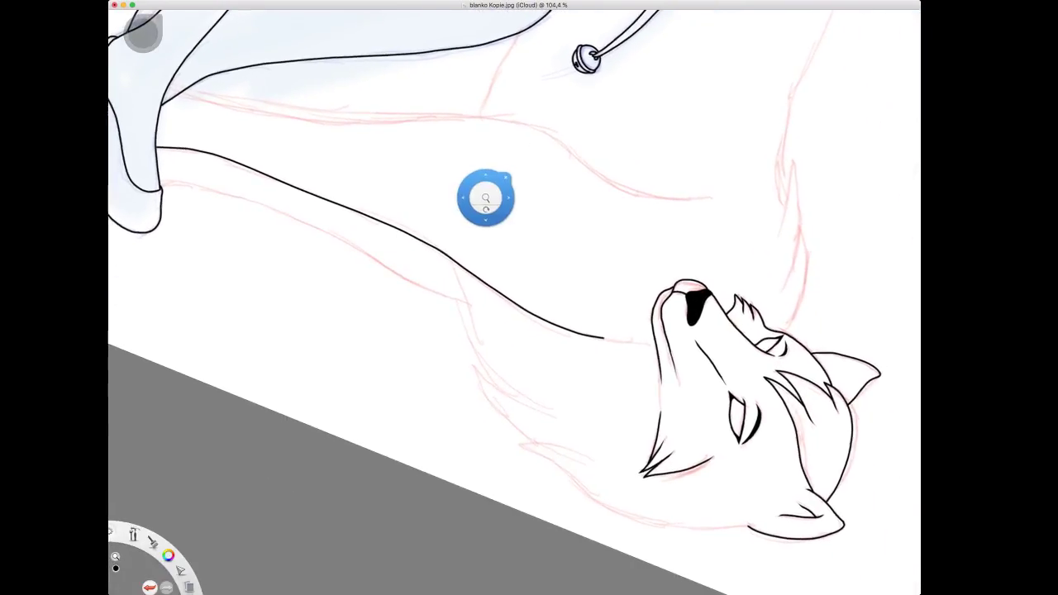
pyautogui.click(506, 176)
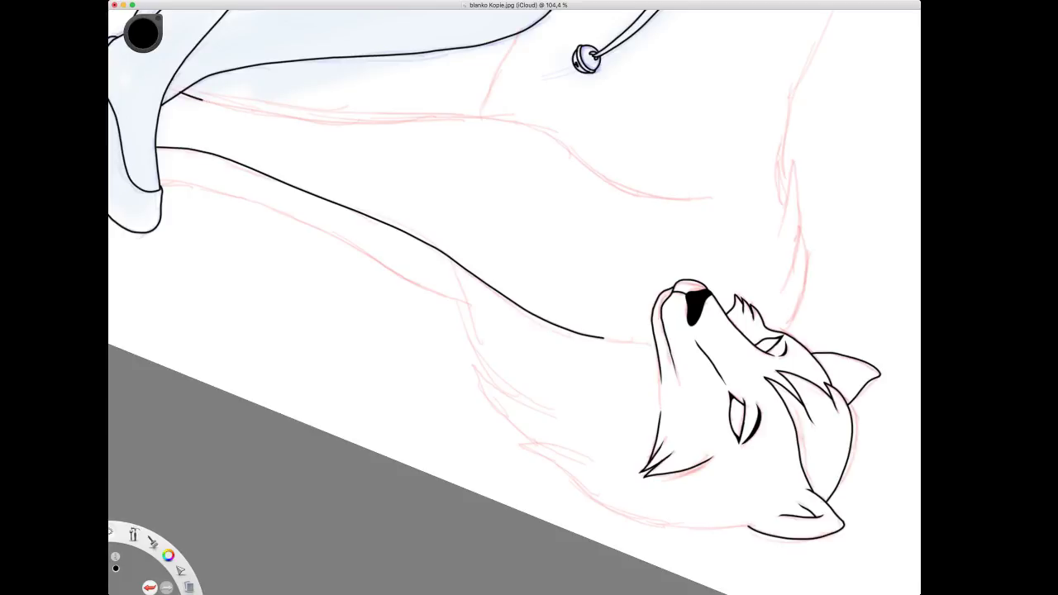
pyautogui.hotkey('ctrl', 'z')
pyautogui.moveTo(208, 100); pyautogui.dragTo(327, 117)
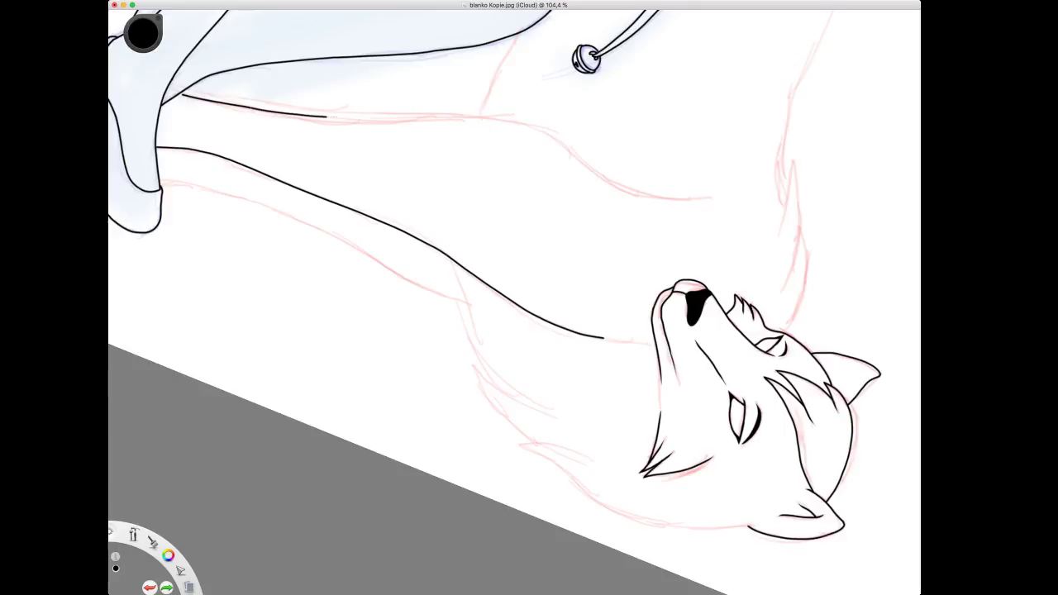
pyautogui.moveTo(404, 119); pyautogui.dragTo(486, 120)
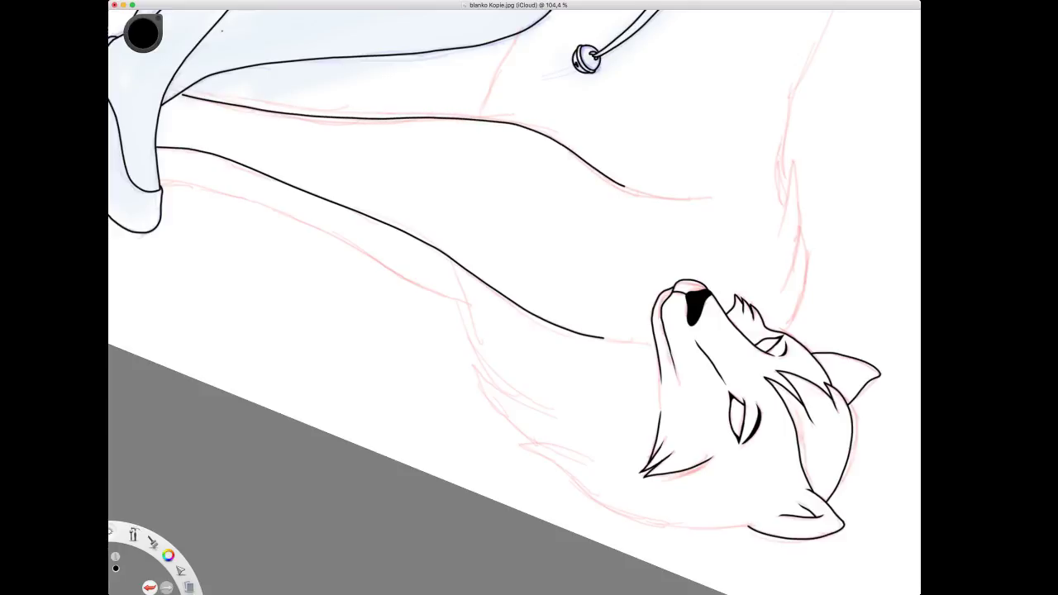
# Close the small gap where the newly inked foreleg edge meets the seated figure's shin outline.
pyautogui.press('space')
pyautogui.moveTo(277, 38); pyautogui.dragTo(592, 131)
pyautogui.moveTo(472, 174)
pyautogui.mouseDown()
pyautogui.moveTo(570, 157)
pyautogui.moveTo(597, 233)
pyautogui.moveTo(557, 140)
pyautogui.mouseUp()
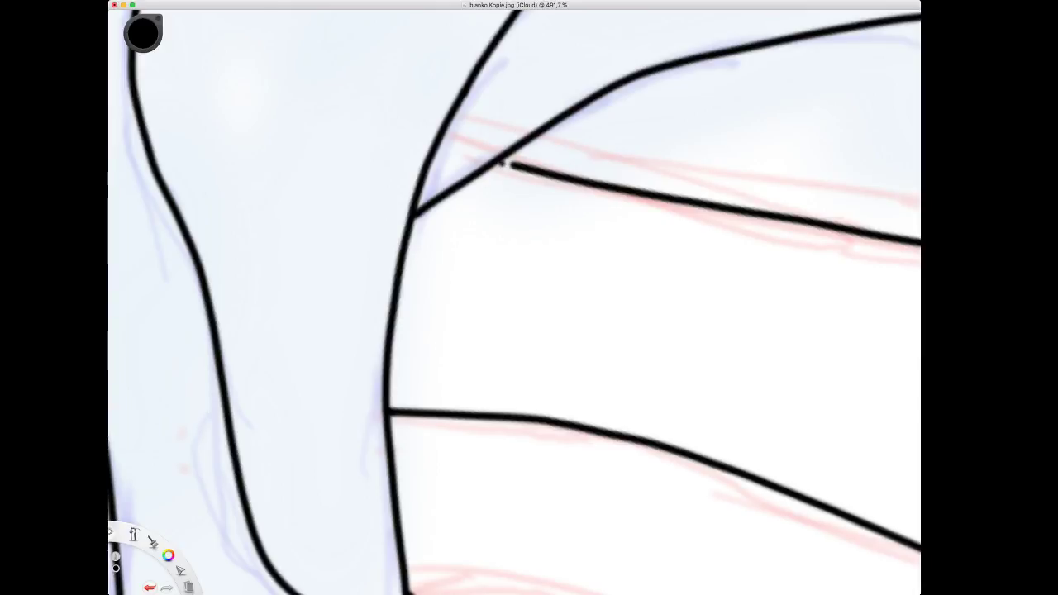
pyautogui.moveTo(515, 166); pyautogui.dragTo(500, 160)
# Thin the upper end of the foreleg's front edge line to a fine taper with the eraser.
pyautogui.press('space')
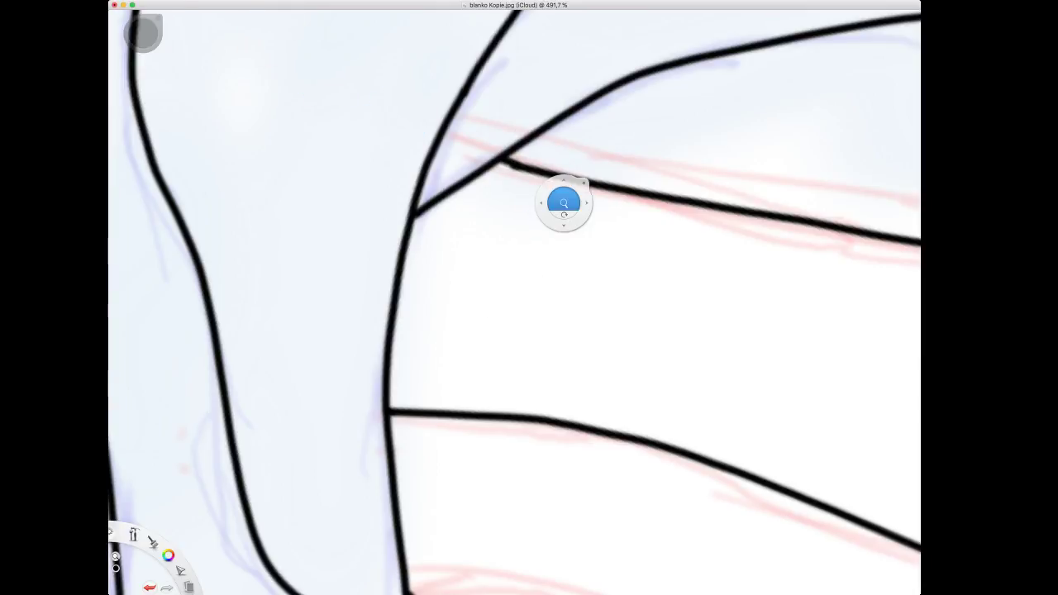
pyautogui.moveTo(564, 198); pyautogui.dragTo(329, 225)
pyautogui.moveTo(667, 344)
pyautogui.mouseDown()
pyautogui.moveTo(548, 309)
pyautogui.moveTo(564, 298)
pyautogui.moveTo(579, 251)
pyautogui.moveTo(576, 260)
pyautogui.moveTo(528, 229)
pyautogui.moveTo(462, 248)
pyautogui.mouseUp()
pyautogui.moveTo(410, 169); pyautogui.dragTo(571, 248)
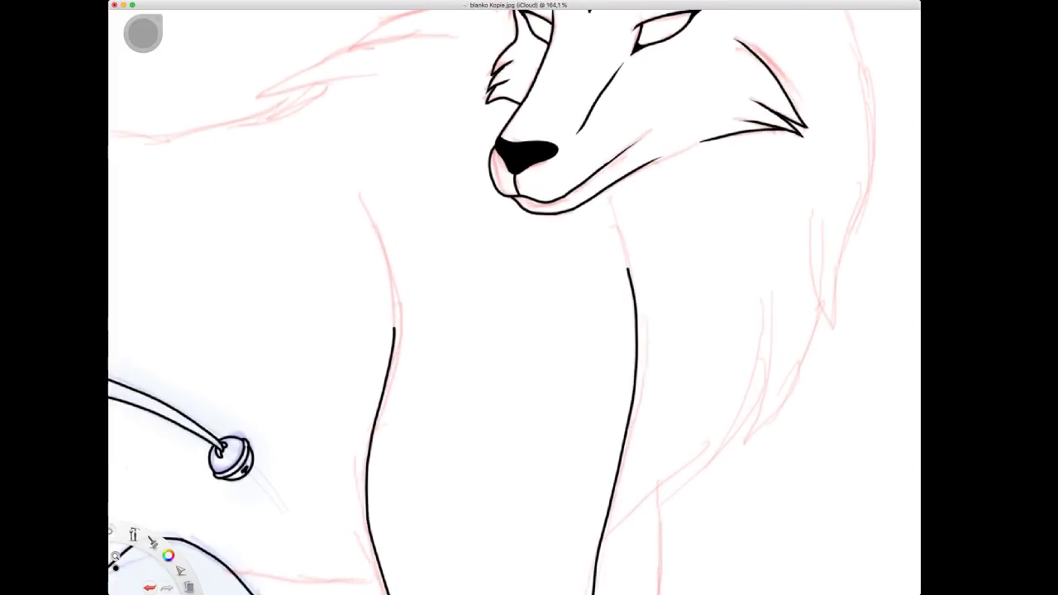
pyautogui.moveTo(514, 286); pyautogui.dragTo(562, 139)
pyautogui.scroll(-10, 486, 229)
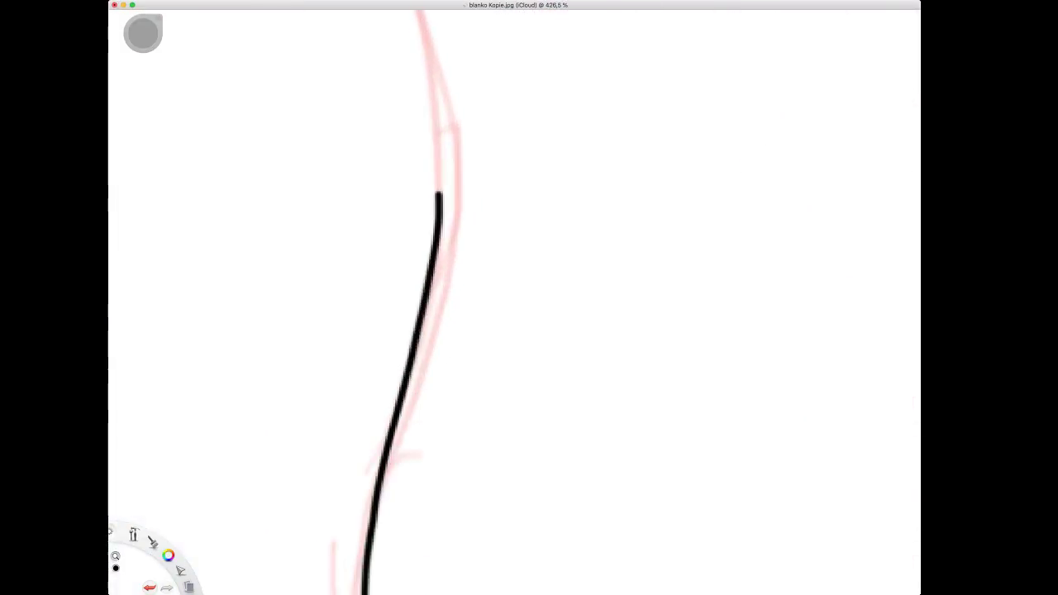
pyautogui.press('space')
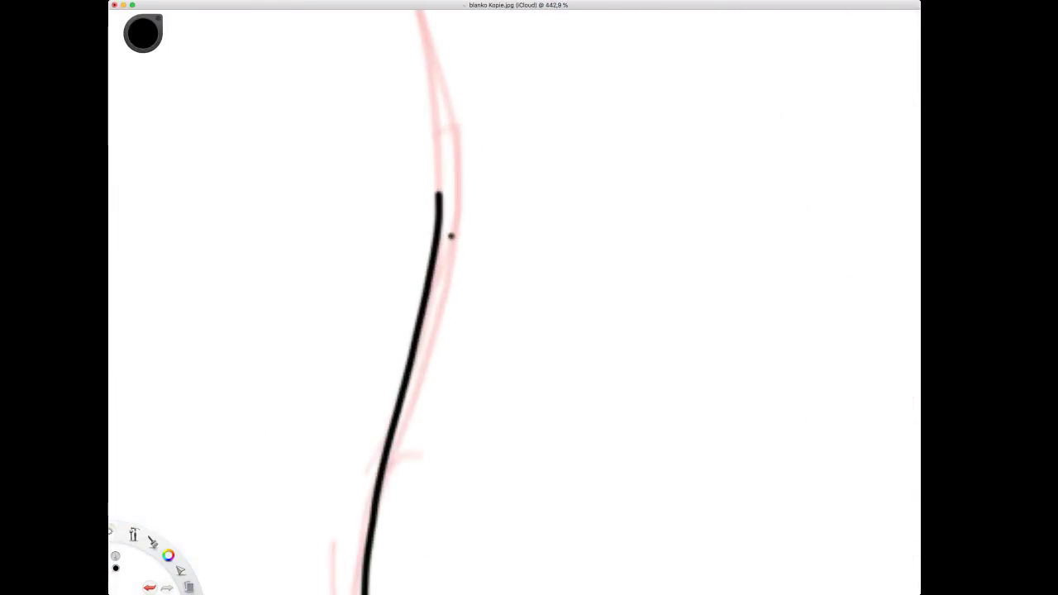
pyautogui.press('e')
pyautogui.moveTo(444, 179); pyautogui.dragTo(438, 283)
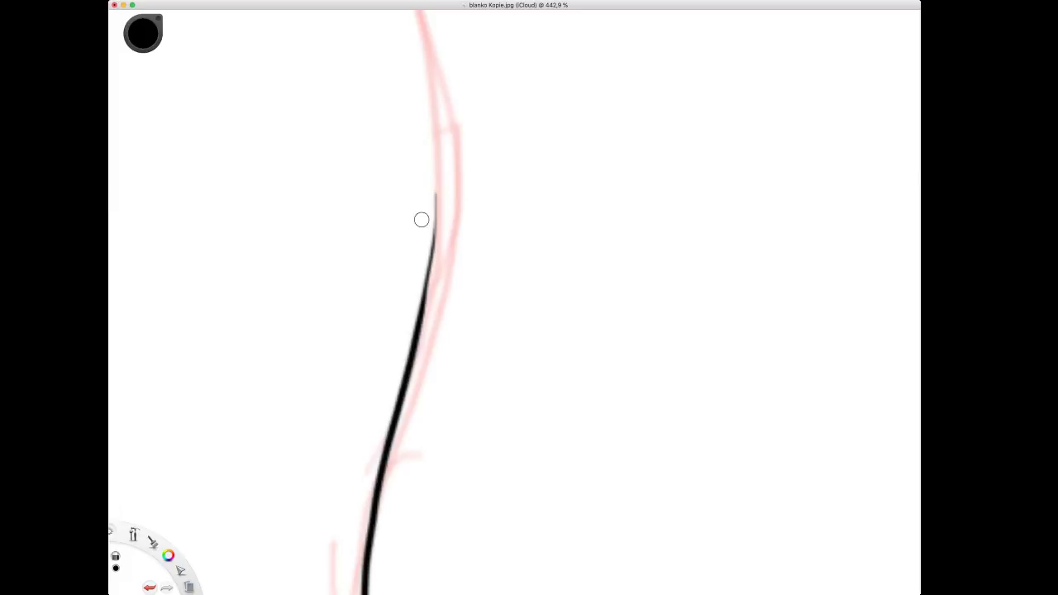
# Erase along the upper end of the foreleg edge below the muzzle so it tapers to a point.
pyautogui.press('space')
pyautogui.moveTo(272, 36)
pyautogui.mouseDown()
pyautogui.moveTo(262, 234)
pyautogui.moveTo(188, 348)
pyautogui.mouseUp()
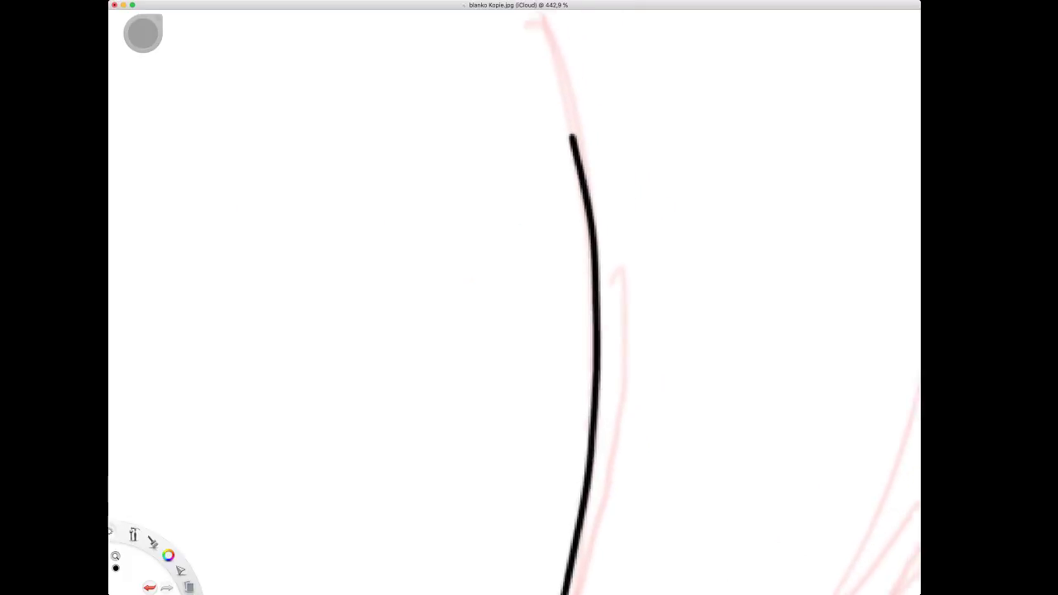
pyautogui.moveTo(538, 228); pyautogui.dragTo(535, 233)
pyautogui.moveTo(563, 119); pyautogui.dragTo(571, 169)
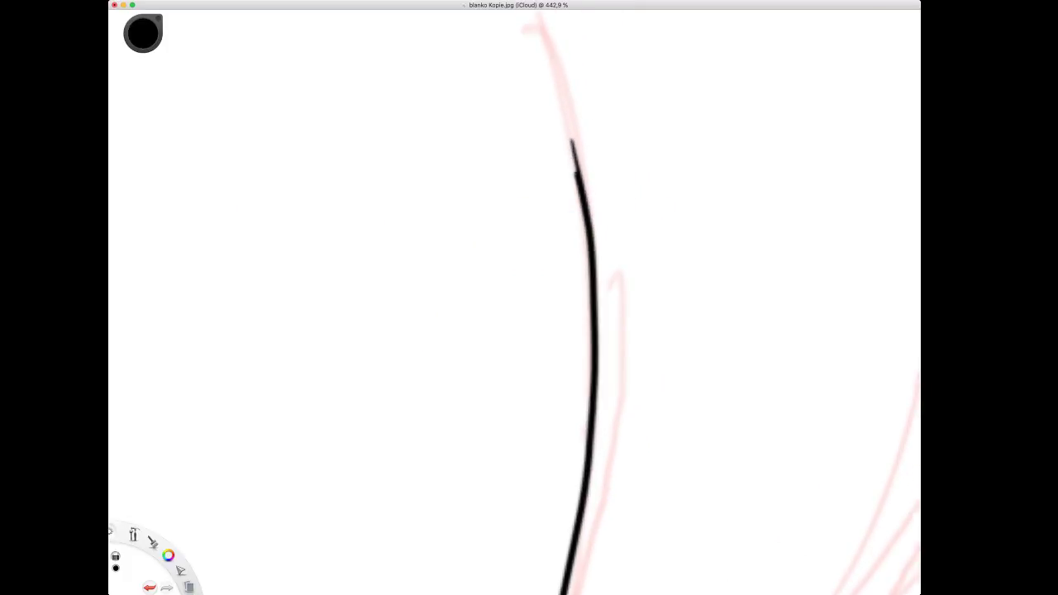
pyautogui.moveTo(564, 124); pyautogui.dragTo(580, 246)
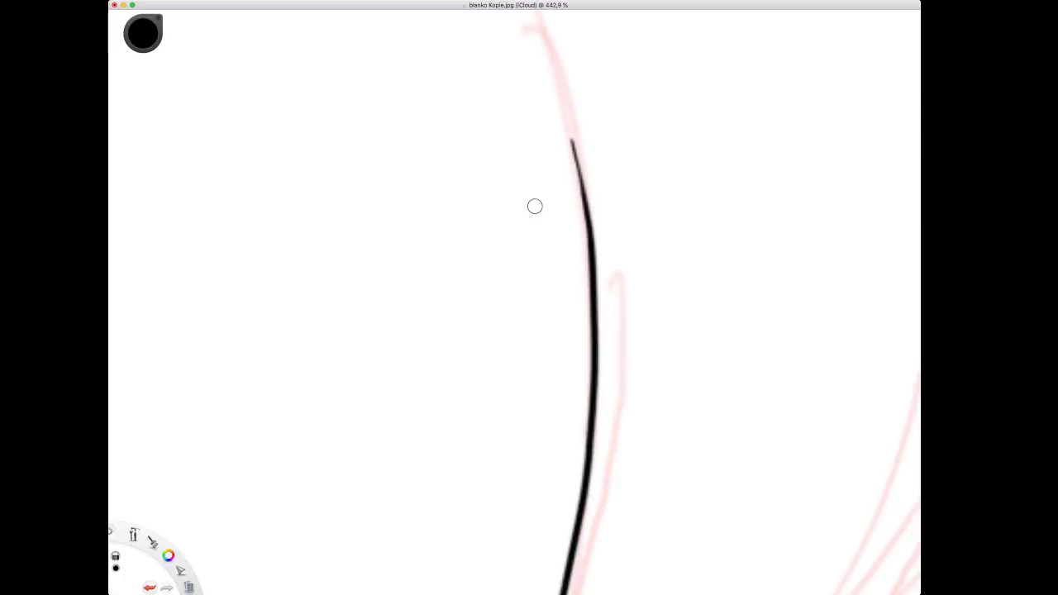
# Ink the neck fur outline from the near ear's base to the first pointed tuft, including the tuft's underside.
pyautogui.press('space')
pyautogui.moveTo(570, 225); pyautogui.dragTo(585, 395)
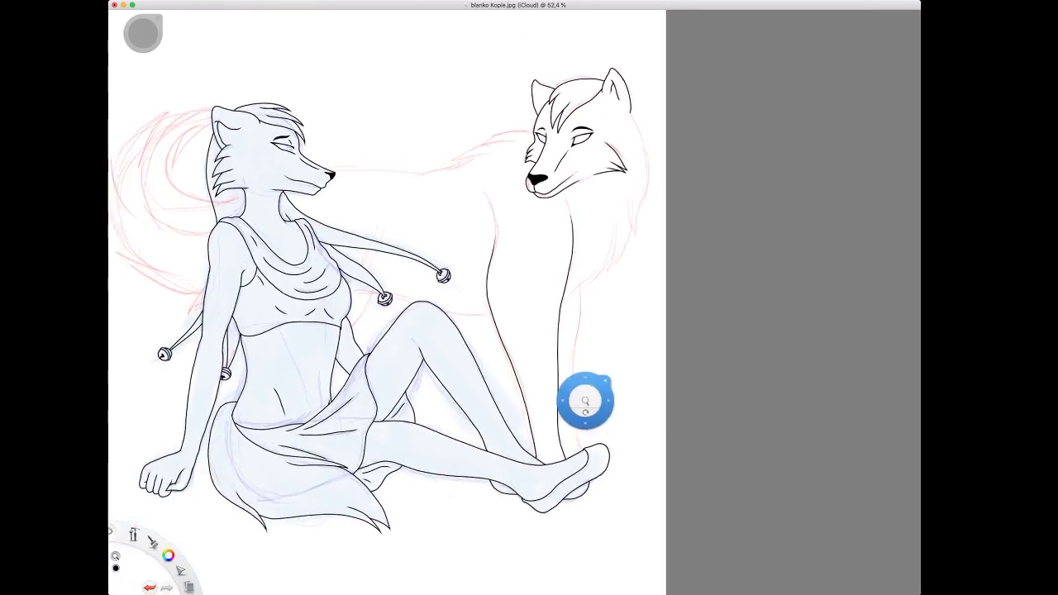
pyautogui.moveTo(628, 334); pyautogui.dragTo(568, 362)
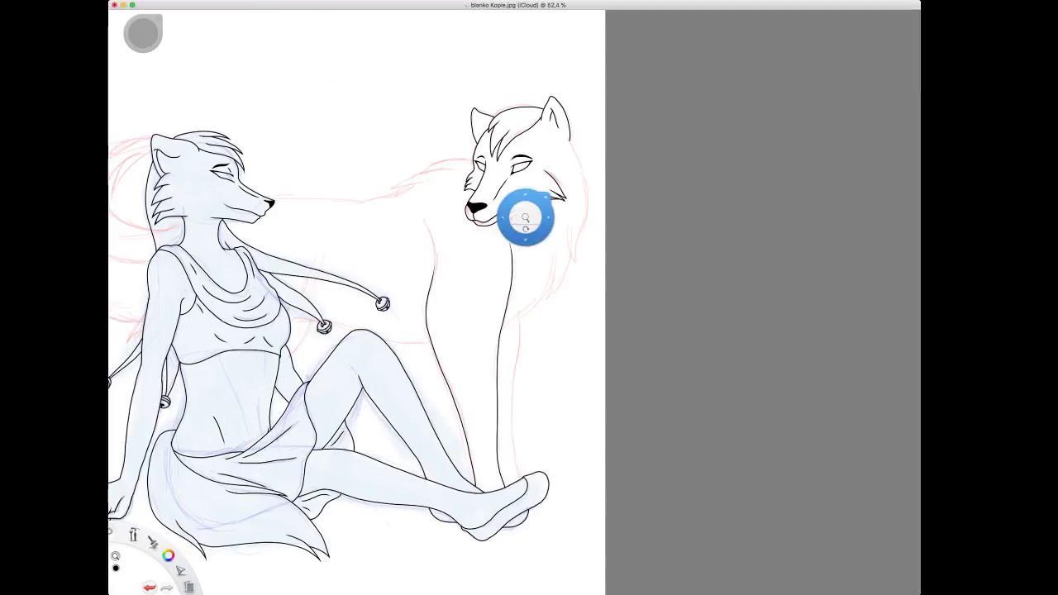
pyautogui.moveTo(526, 216)
pyautogui.mouseDown()
pyautogui.moveTo(526, 174)
pyautogui.moveTo(450, 205)
pyautogui.moveTo(411, 248)
pyautogui.moveTo(347, 236)
pyautogui.moveTo(342, 170)
pyautogui.moveTo(240, 210)
pyautogui.moveTo(290, 192)
pyautogui.mouseUp()
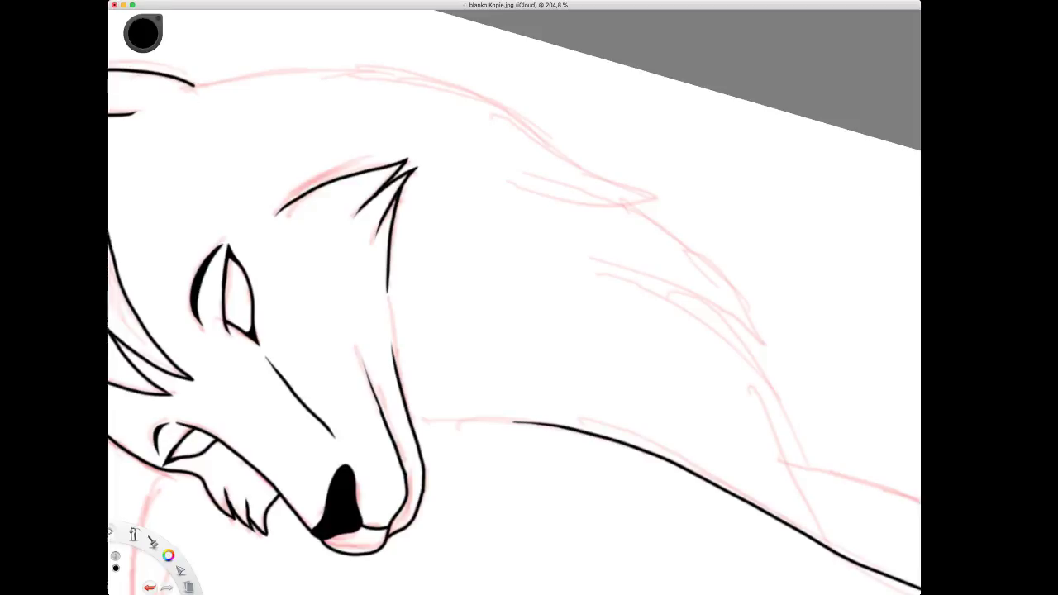
pyautogui.moveTo(222, 81)
pyautogui.mouseDown()
pyautogui.moveTo(337, 68)
pyautogui.moveTo(428, 86)
pyautogui.moveTo(659, 191)
pyautogui.mouseUp()
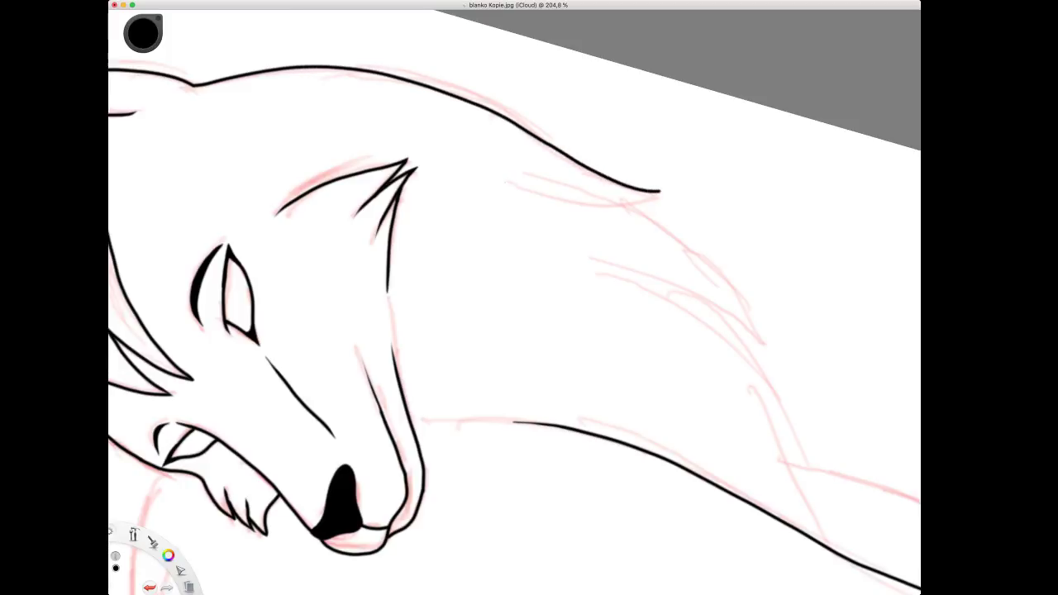
pyautogui.moveTo(504, 182)
pyautogui.mouseDown()
pyautogui.moveTo(572, 202)
pyautogui.moveTo(657, 190)
pyautogui.mouseUp()
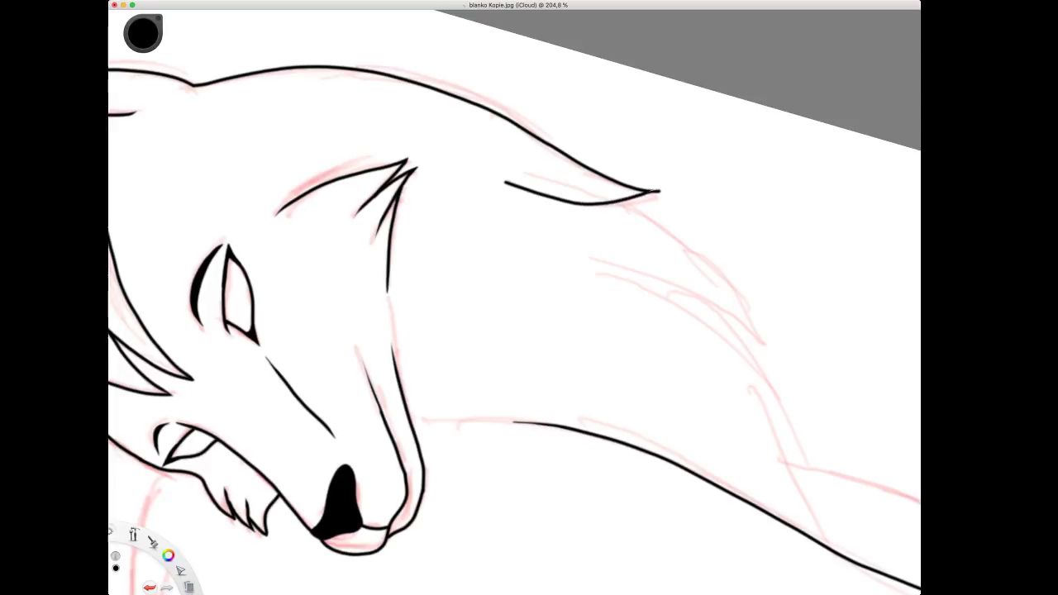
# Ink both edges of the second pointed neck fur tuft and taper the inner ends of both tufts' undersides.
pyautogui.moveTo(579, 255)
pyautogui.mouseDown()
pyautogui.moveTo(679, 289)
pyautogui.moveTo(765, 347)
pyautogui.mouseUp()
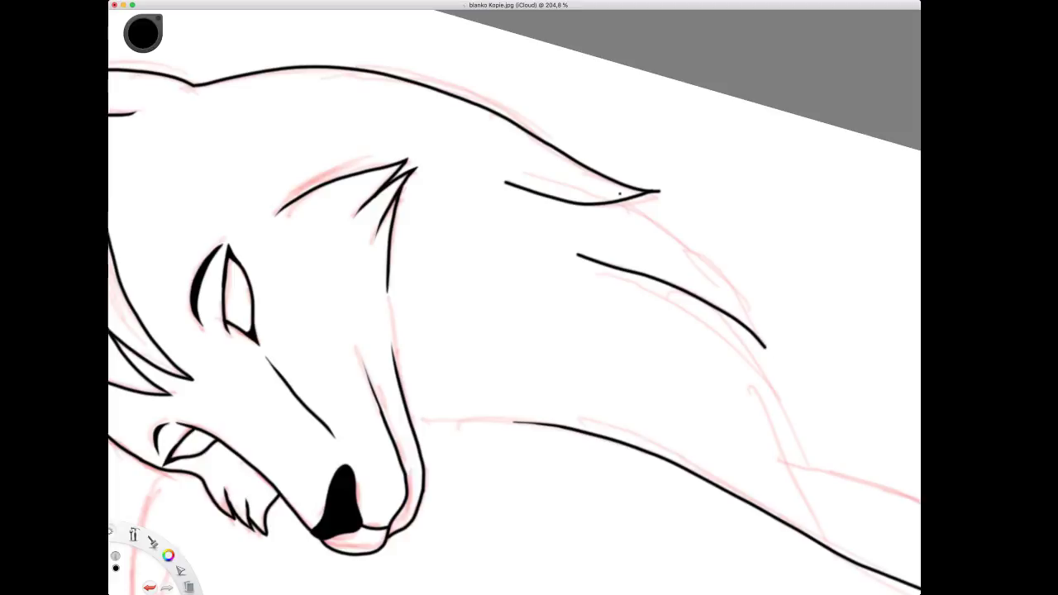
pyautogui.moveTo(627, 203)
pyautogui.mouseDown()
pyautogui.moveTo(698, 247)
pyautogui.moveTo(764, 344)
pyautogui.mouseUp()
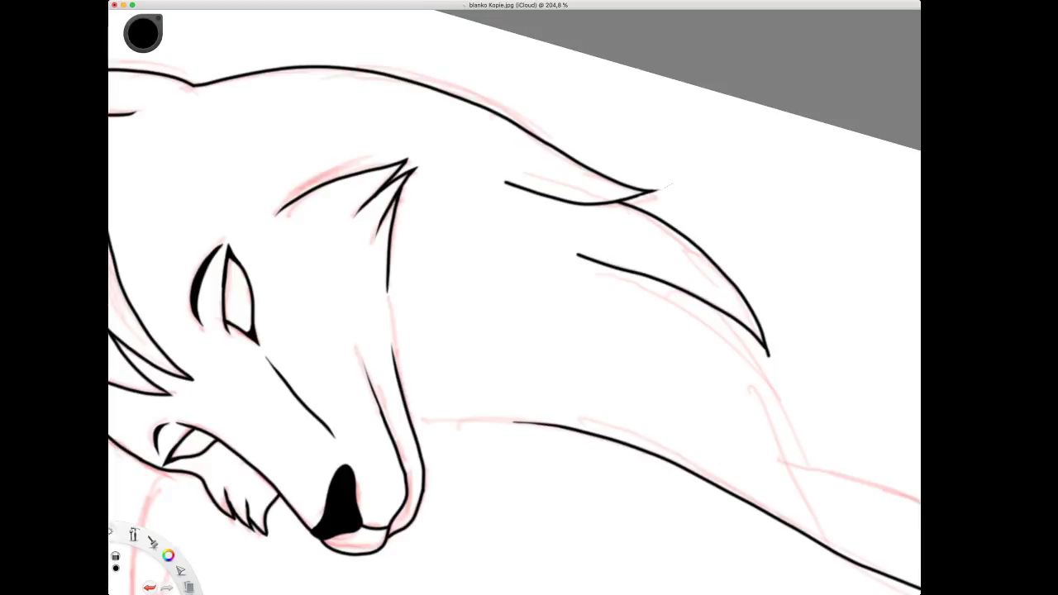
pyautogui.moveTo(495, 175); pyautogui.dragTo(533, 201)
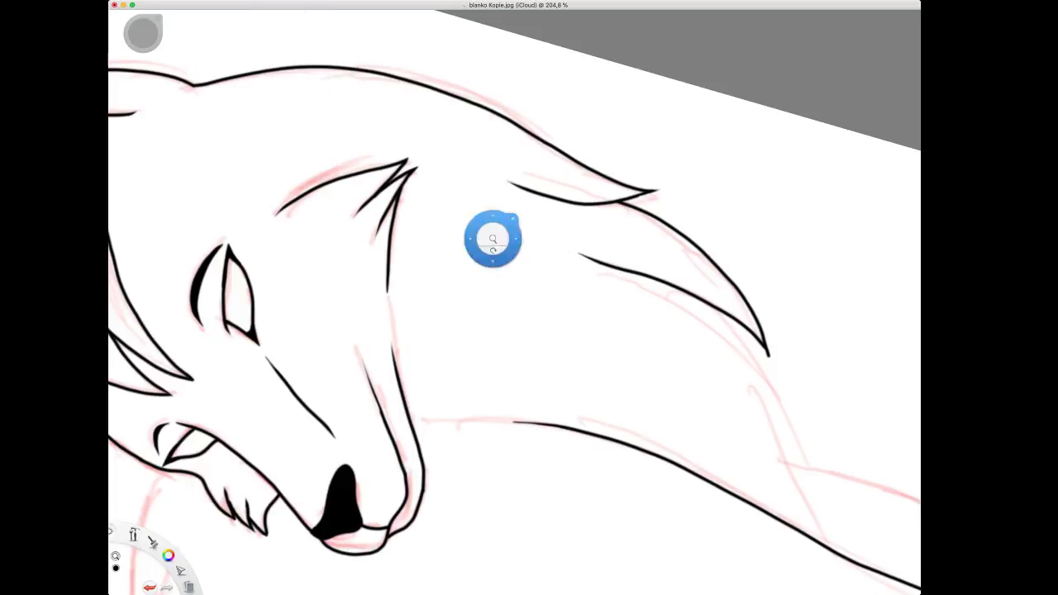
# Ink the chest outline from the second fur tuft's underside down to the foreleg line and smooth its join with the tuft.
pyautogui.scroll(-6, 485, 236)
pyautogui.moveTo(515, 194)
pyautogui.mouseDown()
pyautogui.moveTo(510, 206)
pyautogui.moveTo(506, 182)
pyautogui.moveTo(481, 177)
pyautogui.mouseUp()
pyautogui.scroll(5, 514, 301)
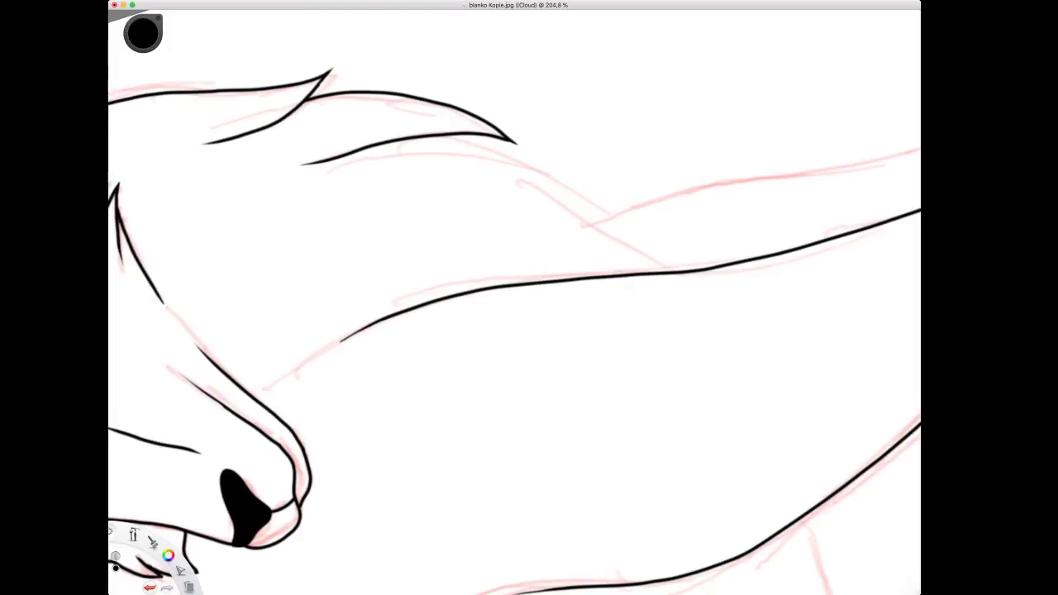
pyautogui.moveTo(446, 139); pyautogui.dragTo(685, 272)
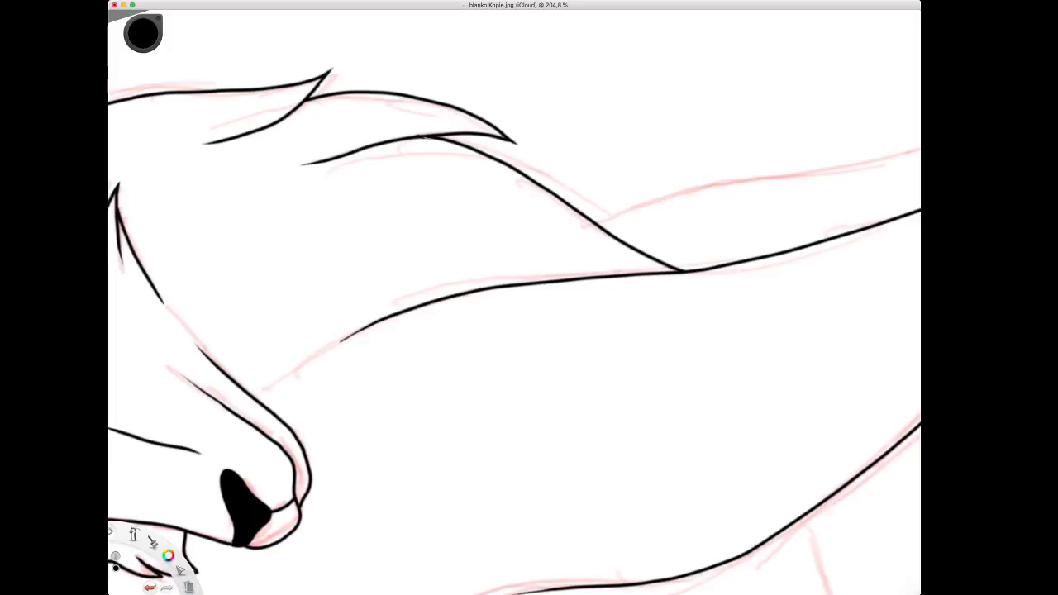
pyautogui.press('super+z')
pyautogui.press('space')
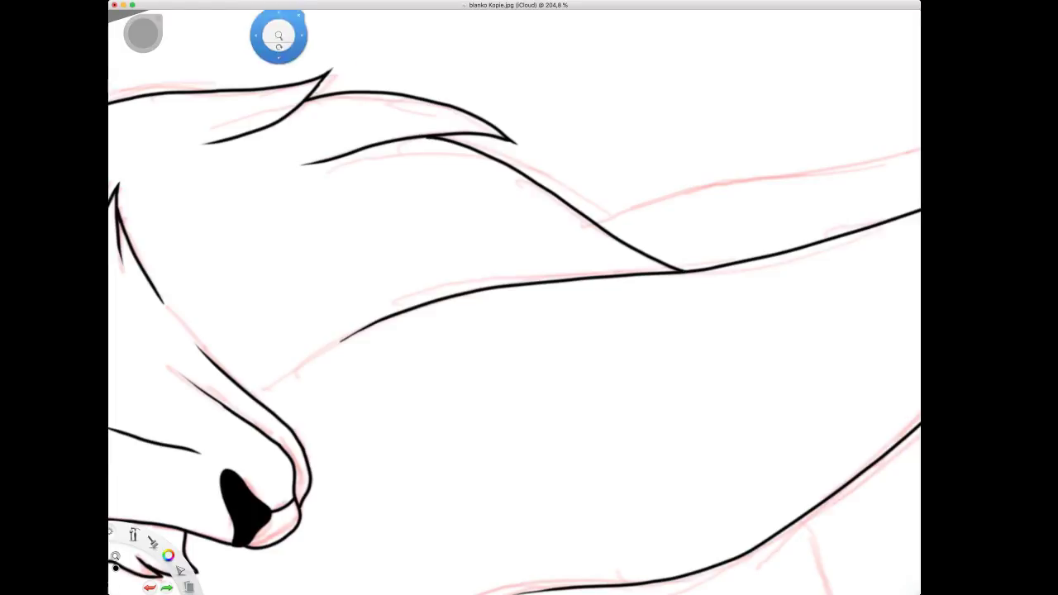
pyautogui.moveTo(459, 159)
pyautogui.mouseDown()
pyautogui.moveTo(391, 107)
pyautogui.moveTo(484, 124)
pyautogui.mouseUp()
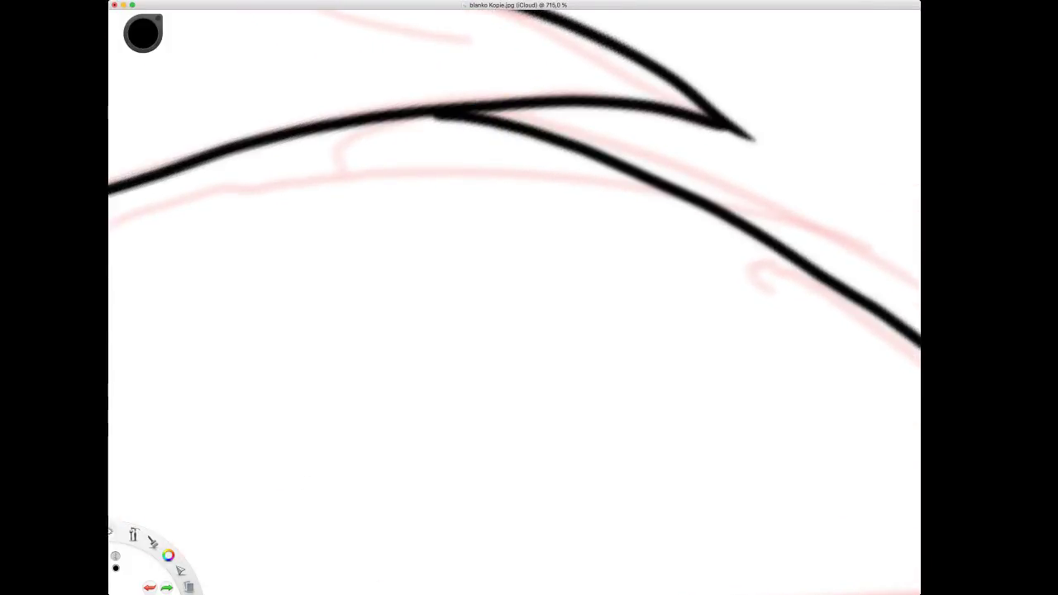
pyautogui.moveTo(422, 111); pyautogui.dragTo(452, 119)
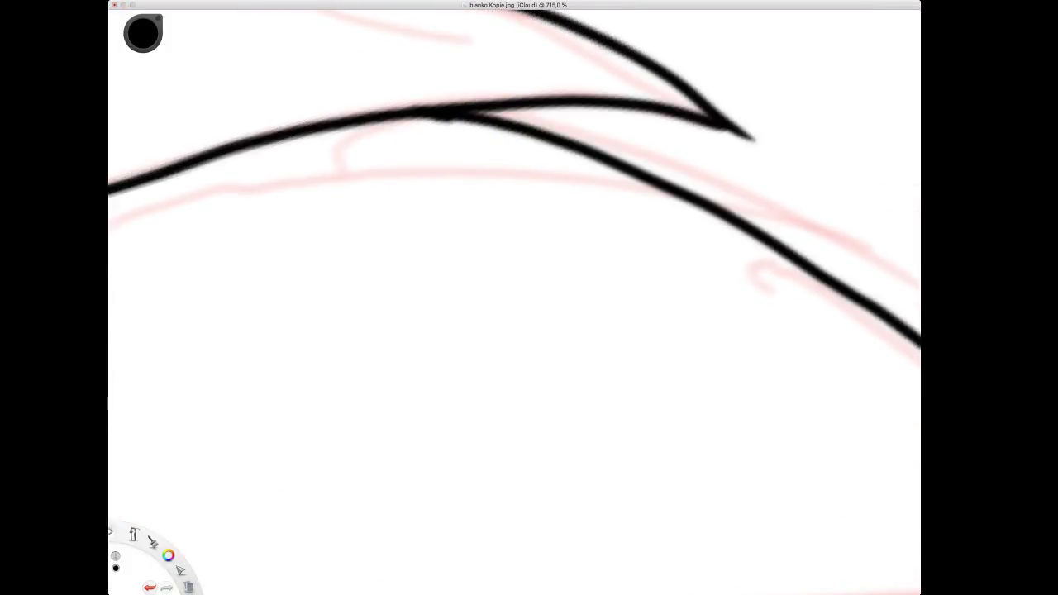
# Ink the outer edge of the standing wolf's far foreleg from the chest line to the seated character's foot, closing the gap at the foot.
pyautogui.press('space')
pyautogui.moveTo(499, 144)
pyautogui.mouseDown()
pyautogui.moveTo(488, 194)
pyautogui.moveTo(562, 311)
pyautogui.moveTo(536, 345)
pyautogui.mouseUp()
pyautogui.moveTo(671, 433); pyautogui.dragTo(472, 252)
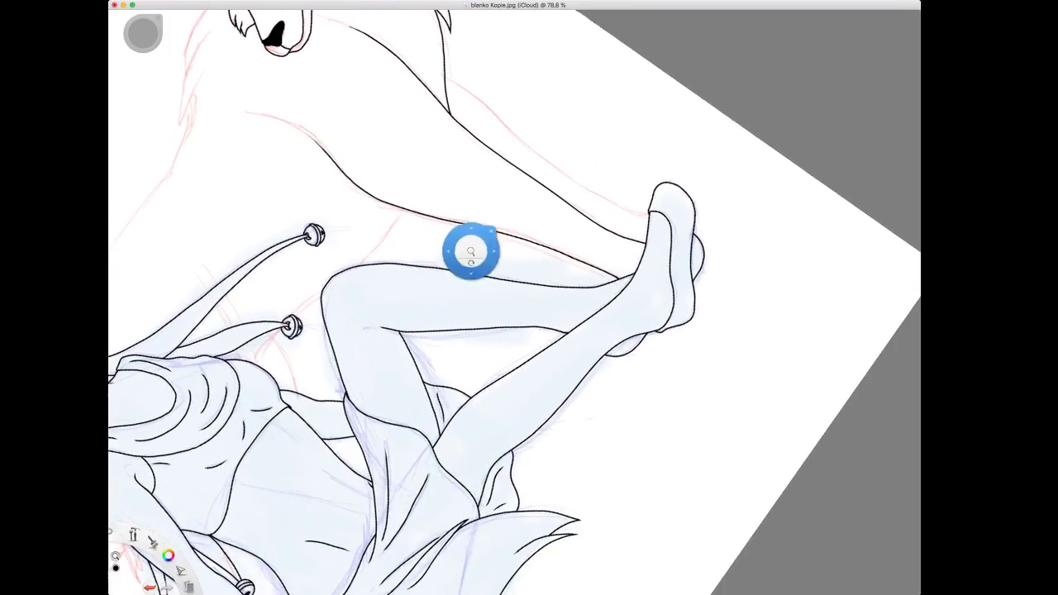
pyautogui.moveTo(562, 275); pyautogui.dragTo(553, 262)
pyautogui.moveTo(554, 198); pyautogui.dragTo(531, 264)
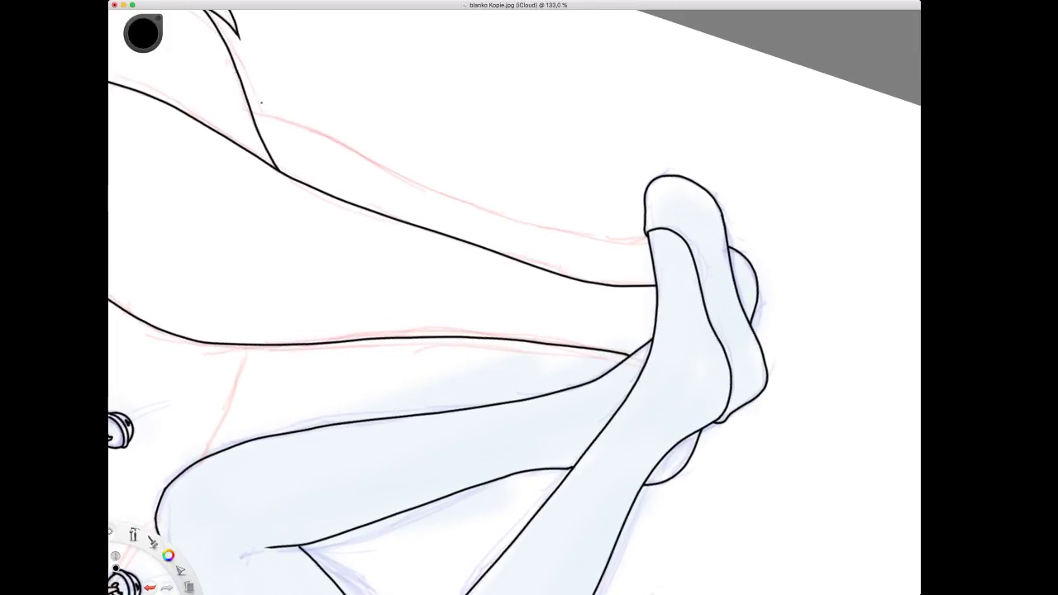
pyautogui.moveTo(251, 114); pyautogui.dragTo(357, 154)
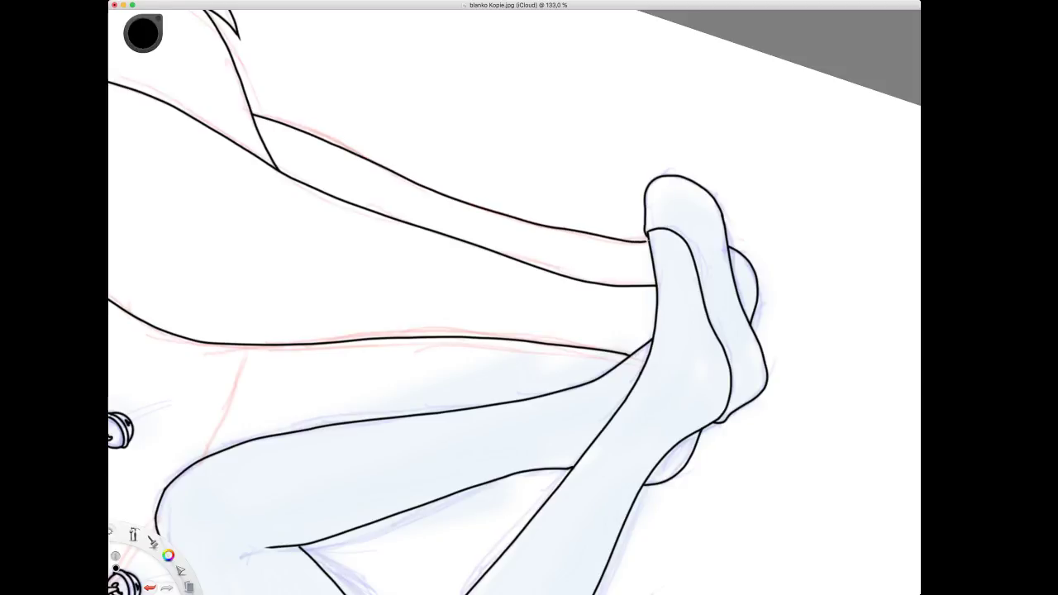
pyautogui.press('space')
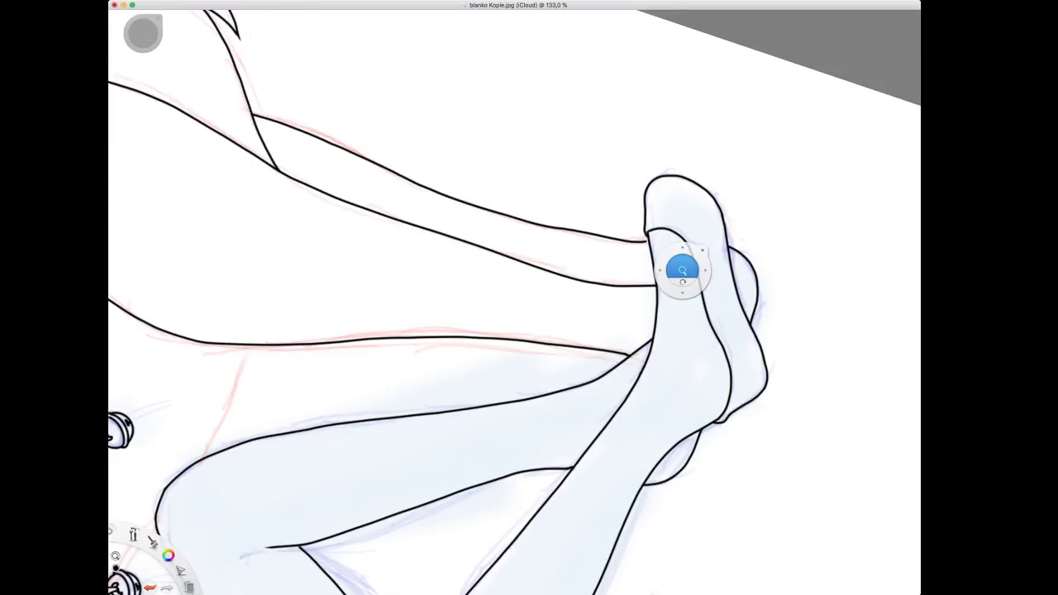
pyautogui.moveTo(692, 269); pyautogui.dragTo(664, 170)
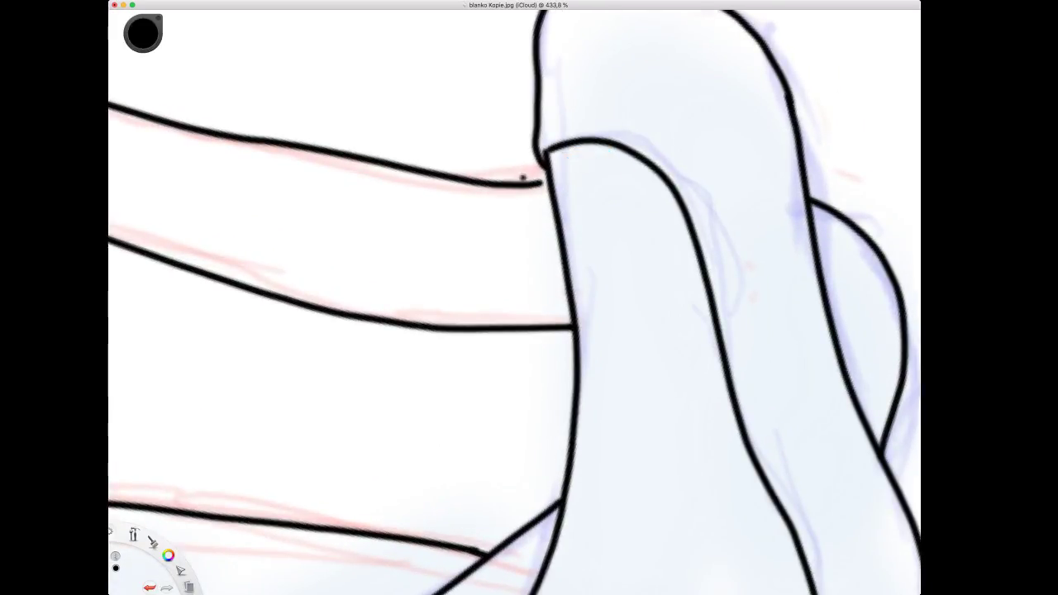
pyautogui.press('super+Tab')
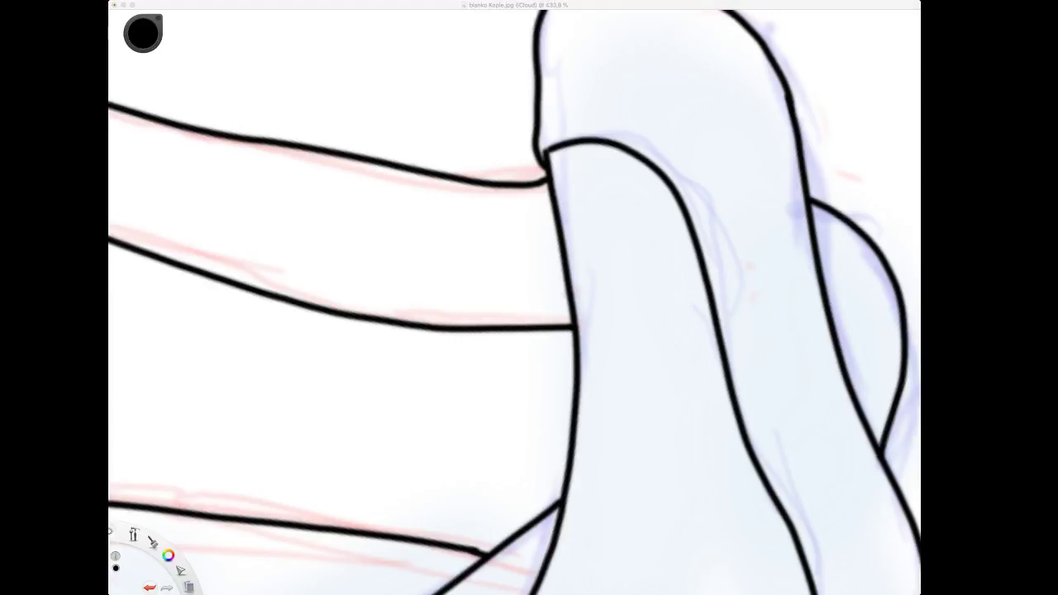
pyautogui.click(415, 144)
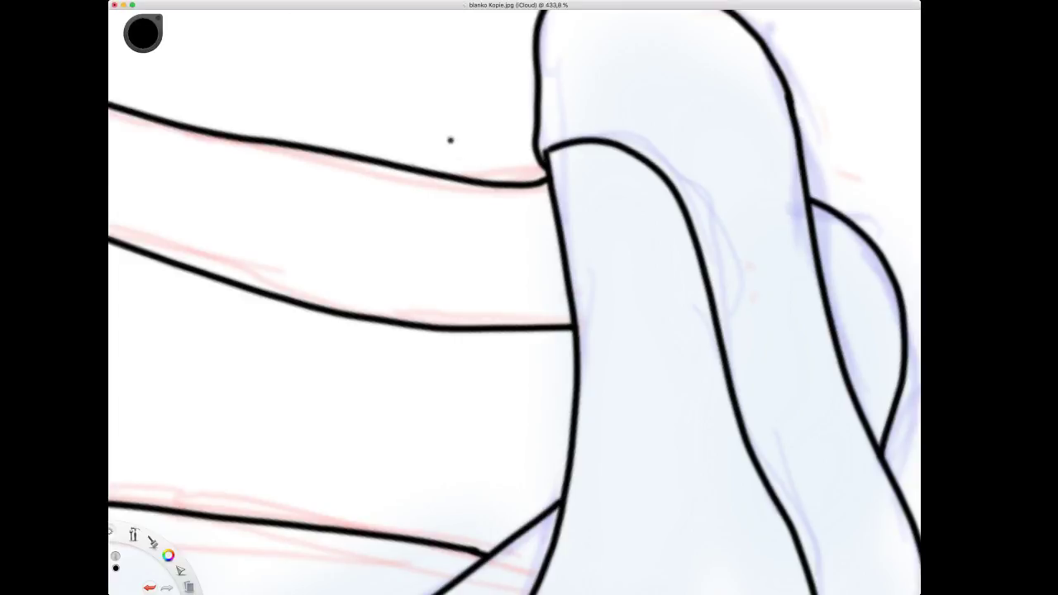
# Ink the standing wolf's belly line from the seated character's torso, behind the bell and raised knee, to the near foreleg, and trim its overhang at the knee.
pyautogui.press('space')
pyautogui.moveTo(434, 150); pyautogui.dragTo(333, 223)
pyautogui.moveTo(504, 160); pyautogui.dragTo(674, 417)
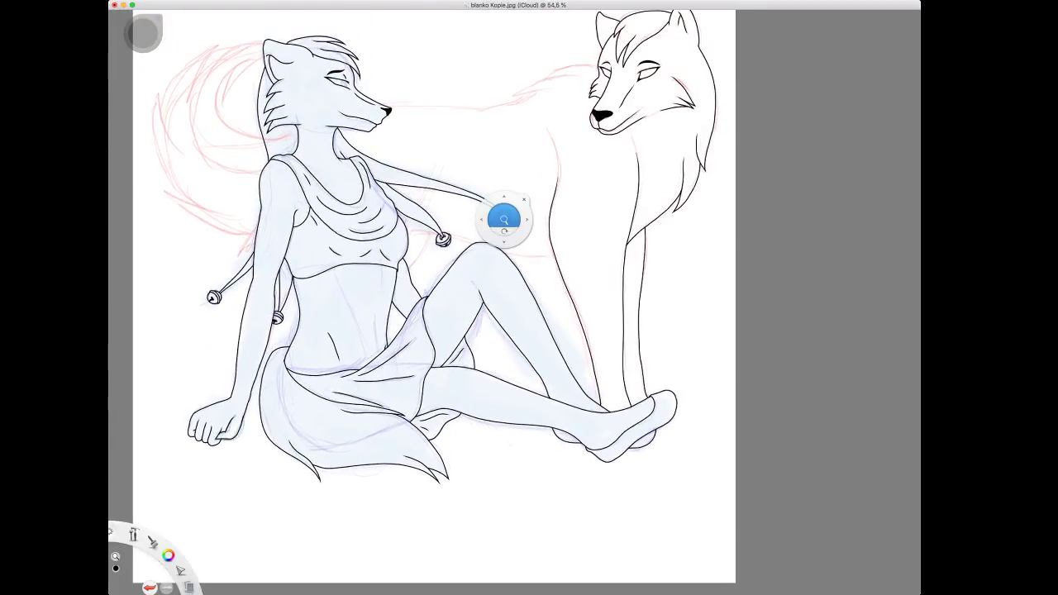
pyautogui.scroll(3, 498, 221)
pyautogui.scroll(-3, 495, 176)
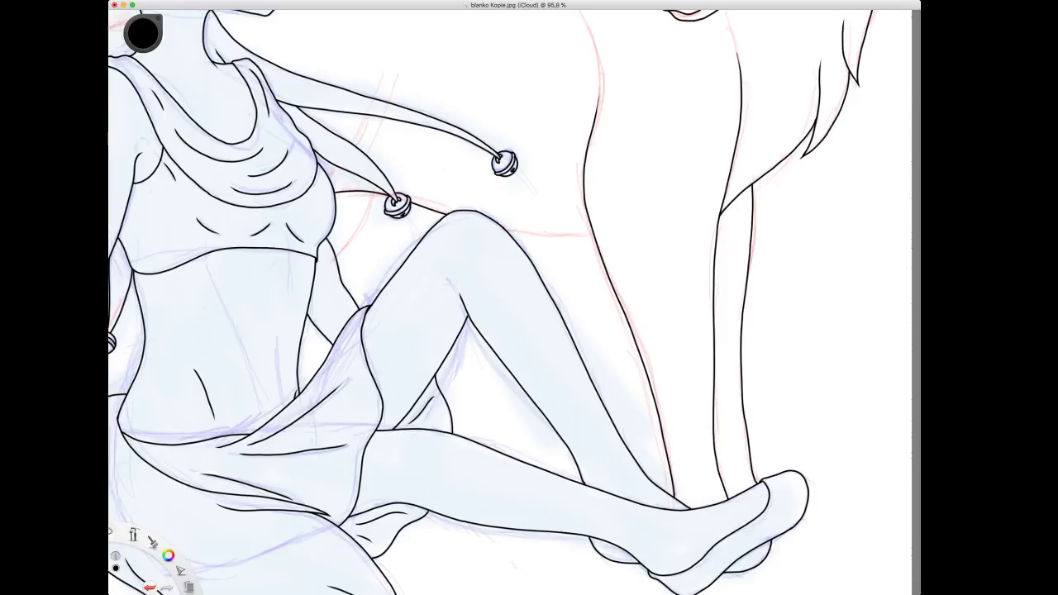
pyautogui.moveTo(503, 228); pyautogui.dragTo(521, 229)
pyautogui.press('space')
pyautogui.moveTo(548, 166)
pyautogui.mouseDown()
pyautogui.moveTo(551, 255)
pyautogui.moveTo(556, 159)
pyautogui.mouseUp()
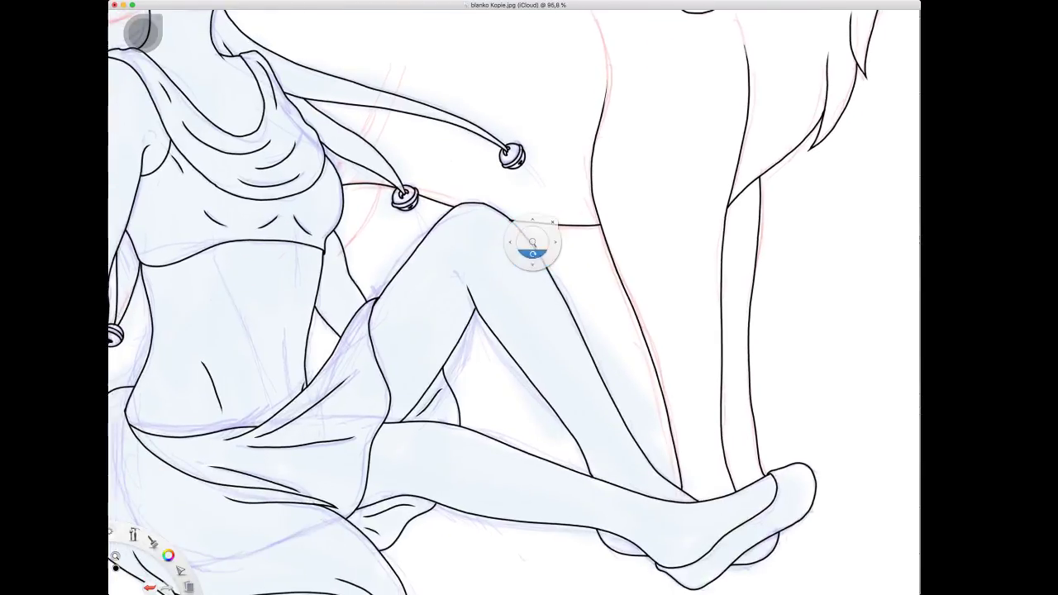
pyautogui.moveTo(534, 246); pyautogui.dragTo(595, 199)
pyautogui.scroll(3, 491, 164)
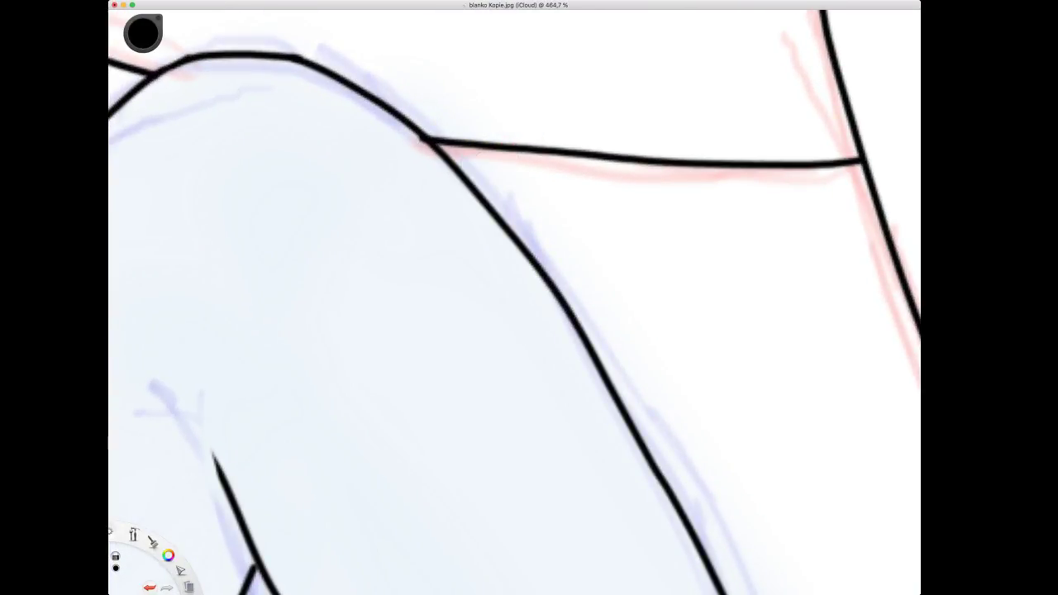
pyautogui.moveTo(419, 135); pyautogui.dragTo(423, 146)
# Ink the curved hind leg edge from the belly line beside the lower bell down to the seated character's far arm.
pyautogui.press('space')
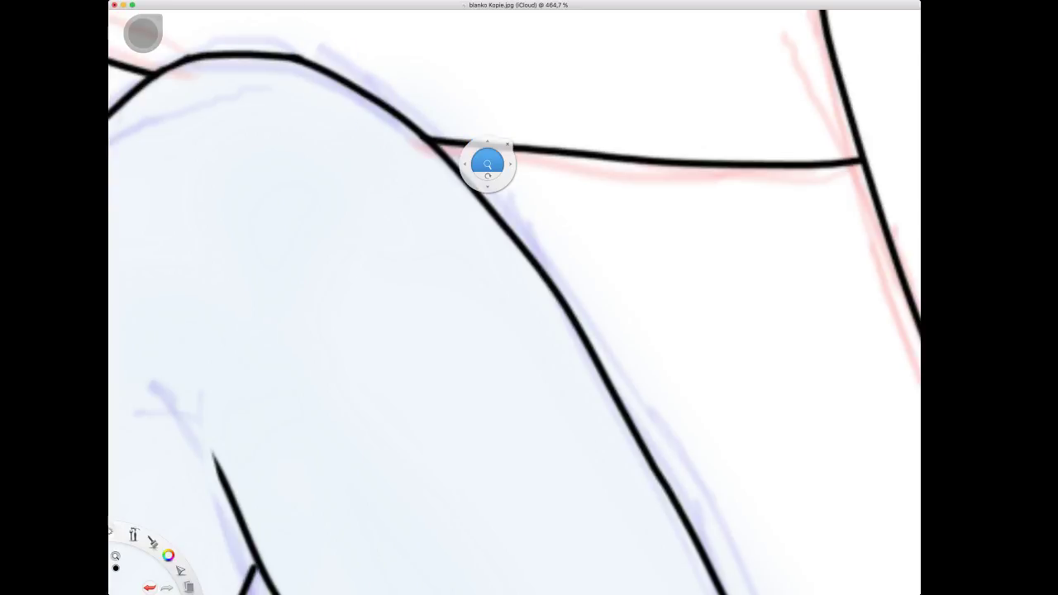
pyautogui.moveTo(487, 164); pyautogui.dragTo(553, 394)
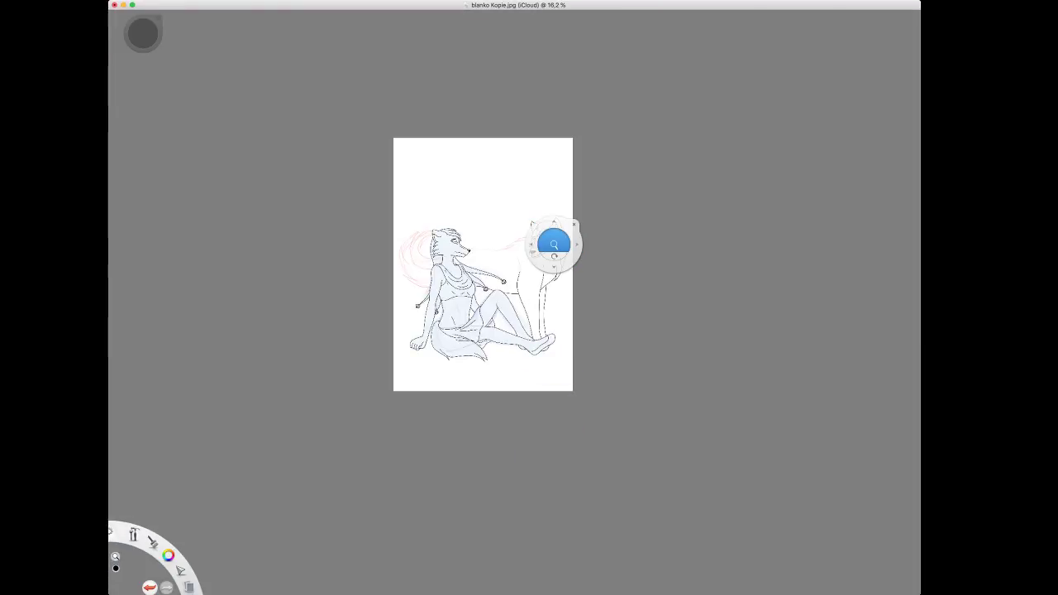
pyautogui.moveTo(554, 243); pyautogui.dragTo(513, 140)
pyautogui.moveTo(430, 192); pyautogui.dragTo(616, 148)
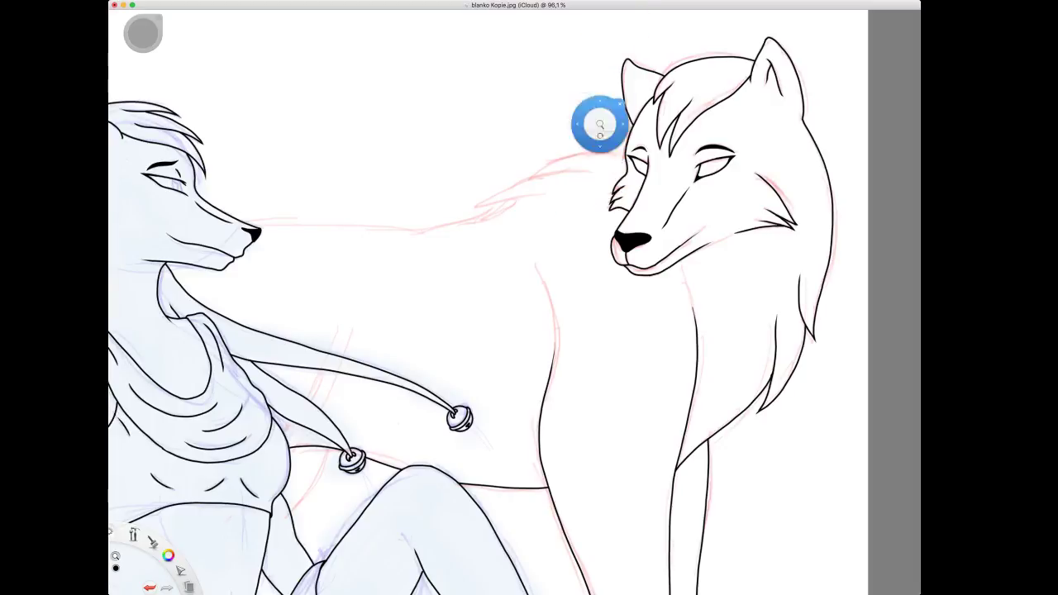
pyautogui.scroll(-4, 600, 124)
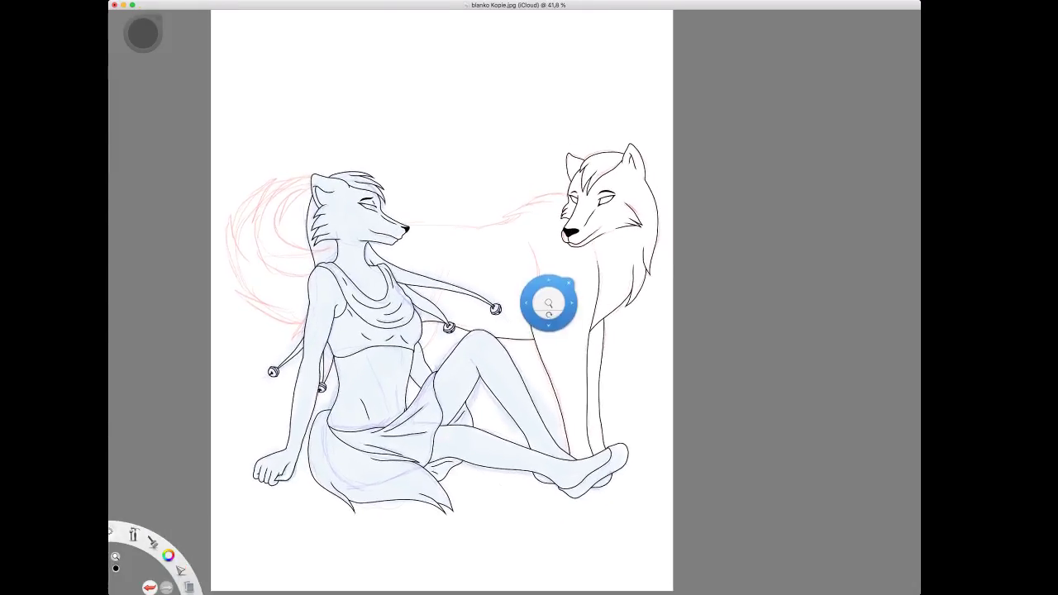
pyautogui.moveTo(548, 304); pyautogui.dragTo(637, 194)
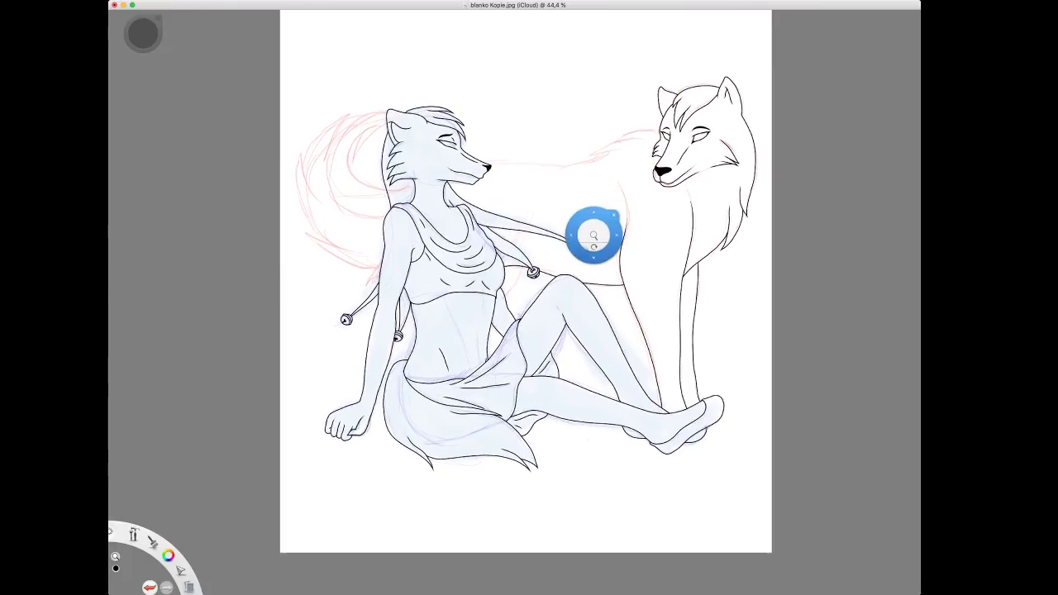
pyautogui.moveTo(555, 268); pyautogui.dragTo(575, 158)
pyautogui.moveTo(542, 210); pyautogui.dragTo(546, 148)
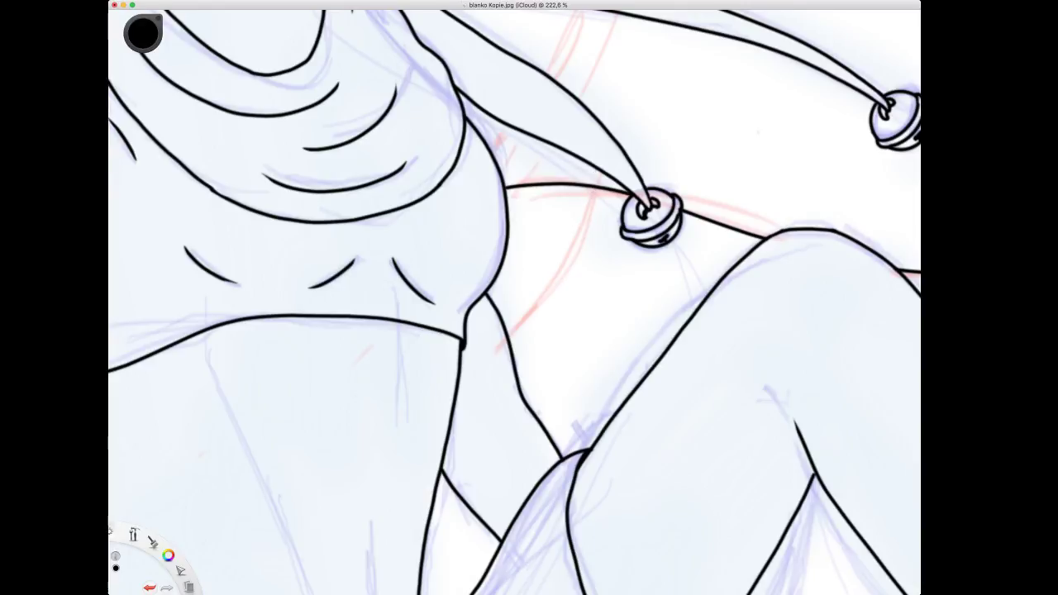
pyautogui.moveTo(596, 189)
pyautogui.mouseDown()
pyautogui.moveTo(574, 258)
pyautogui.moveTo(535, 311)
pyautogui.mouseUp()
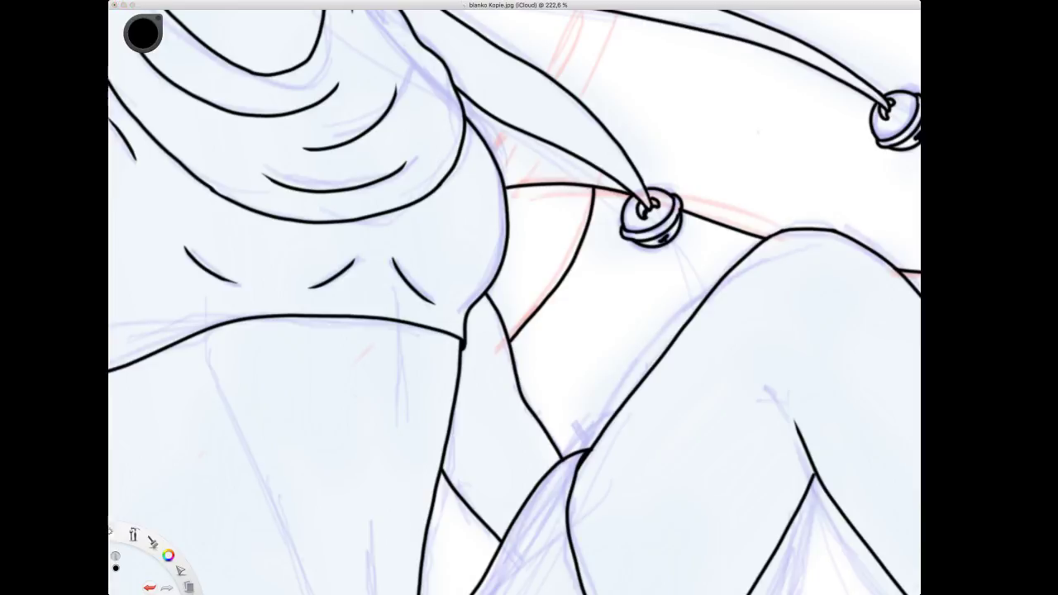
# Ink the upper edge of the first fur tuft on the standing wolf's back, ending at the far side of the face.
pyautogui.press('space')
pyautogui.moveTo(457, 142); pyautogui.dragTo(372, 256)
pyautogui.moveTo(629, 93); pyautogui.dragTo(618, 222)
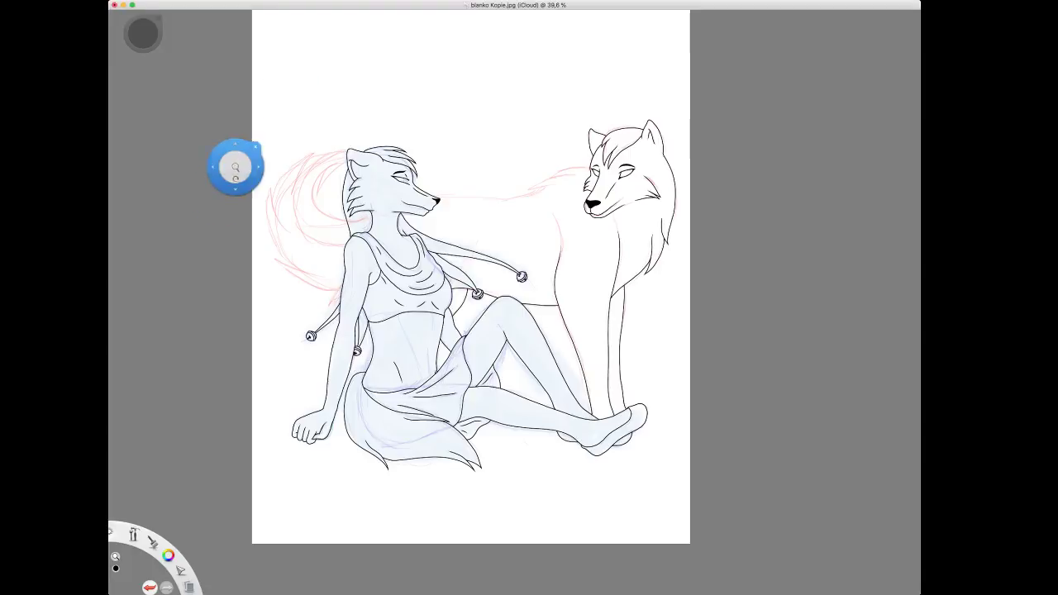
pyautogui.scroll(3, 344, 162)
pyautogui.scroll(1, 344, 162)
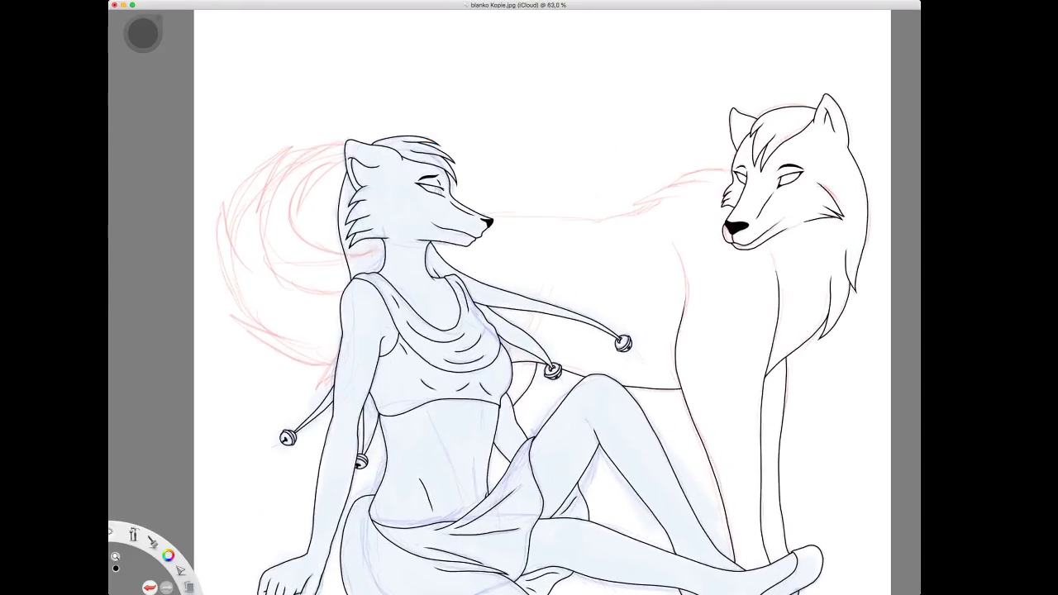
pyautogui.moveTo(592, 233); pyautogui.dragTo(415, 195)
pyautogui.press('space')
pyautogui.scroll(3, 416, 196)
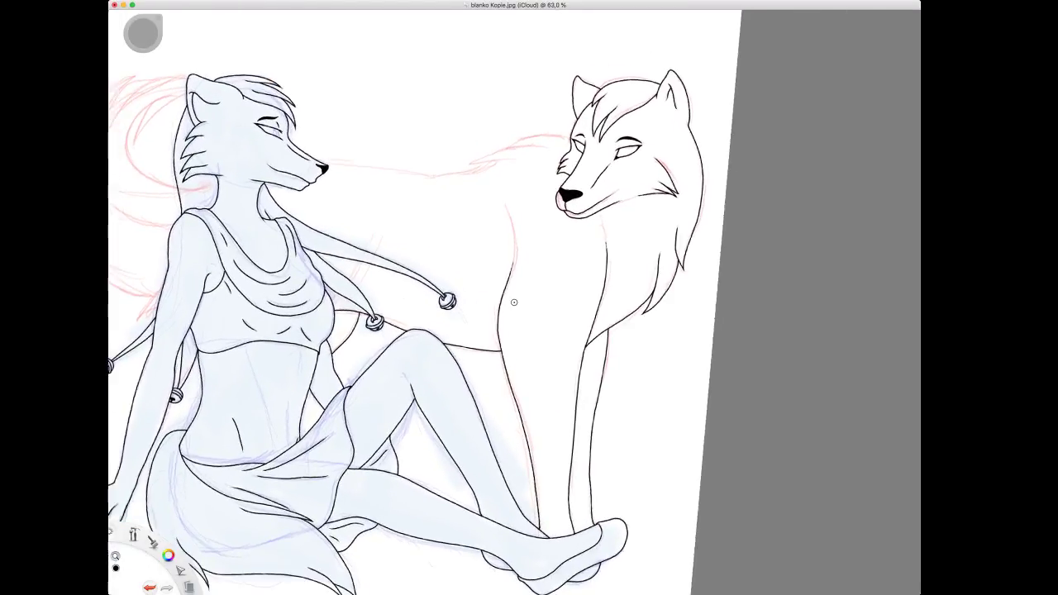
pyautogui.moveTo(424, 179)
pyautogui.mouseDown()
pyautogui.moveTo(465, 89)
pyautogui.moveTo(521, 145)
pyautogui.moveTo(477, 191)
pyautogui.moveTo(480, 181)
pyautogui.mouseUp()
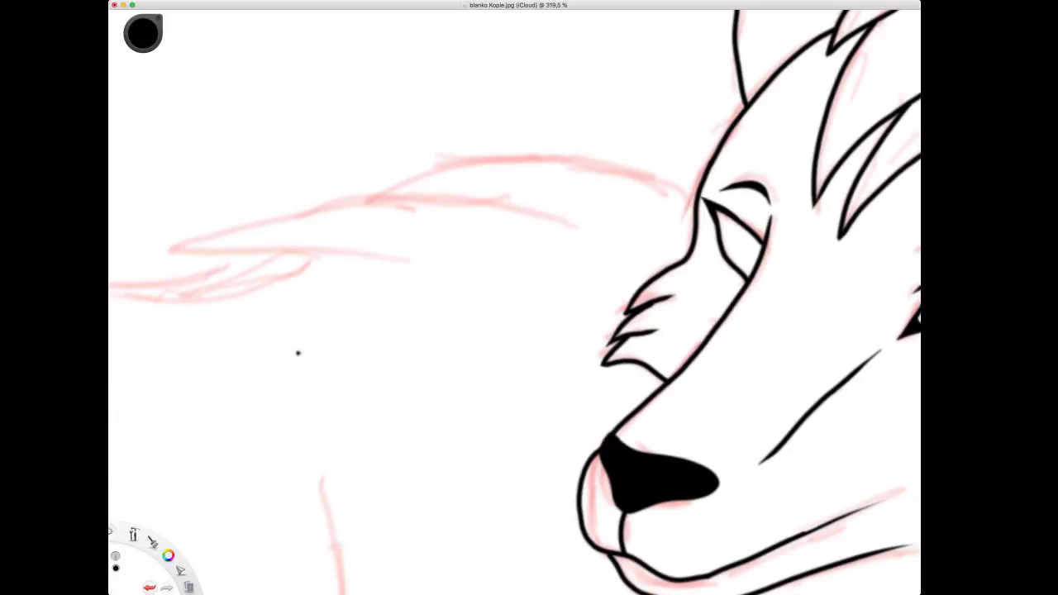
pyautogui.click(347, 108)
pyautogui.moveTo(358, 185)
pyautogui.mouseDown()
pyautogui.moveTo(376, 170)
pyautogui.moveTo(459, 152)
pyautogui.moveTo(550, 154)
pyautogui.moveTo(699, 199)
pyautogui.mouseUp()
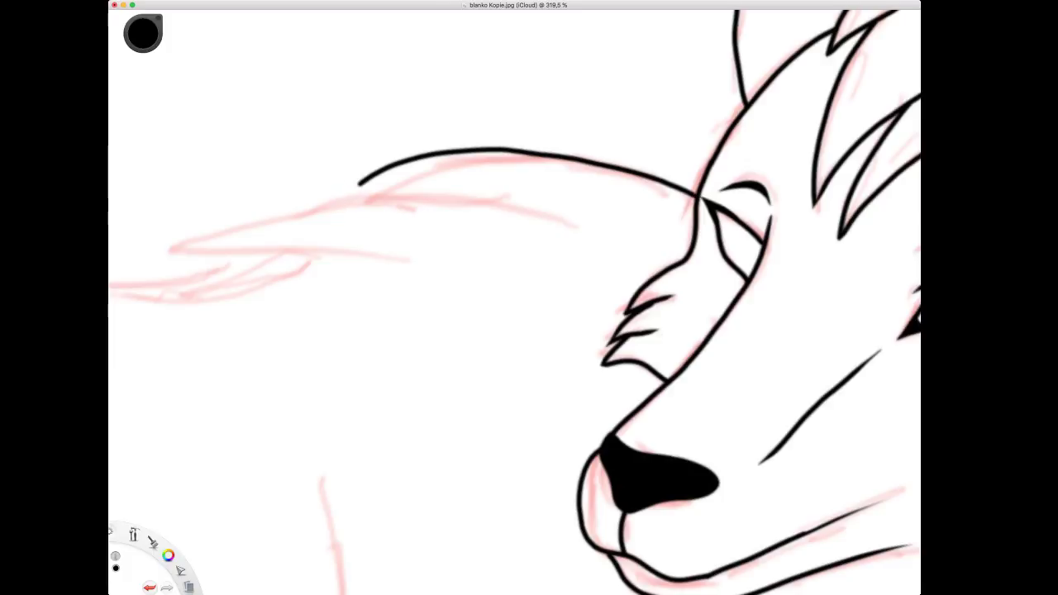
# Ink the underside of the first back fur tuft, taper its inner end and sharpen the tuft's tip.
pyautogui.moveTo(358, 186); pyautogui.dragTo(573, 229)
pyautogui.press('e')
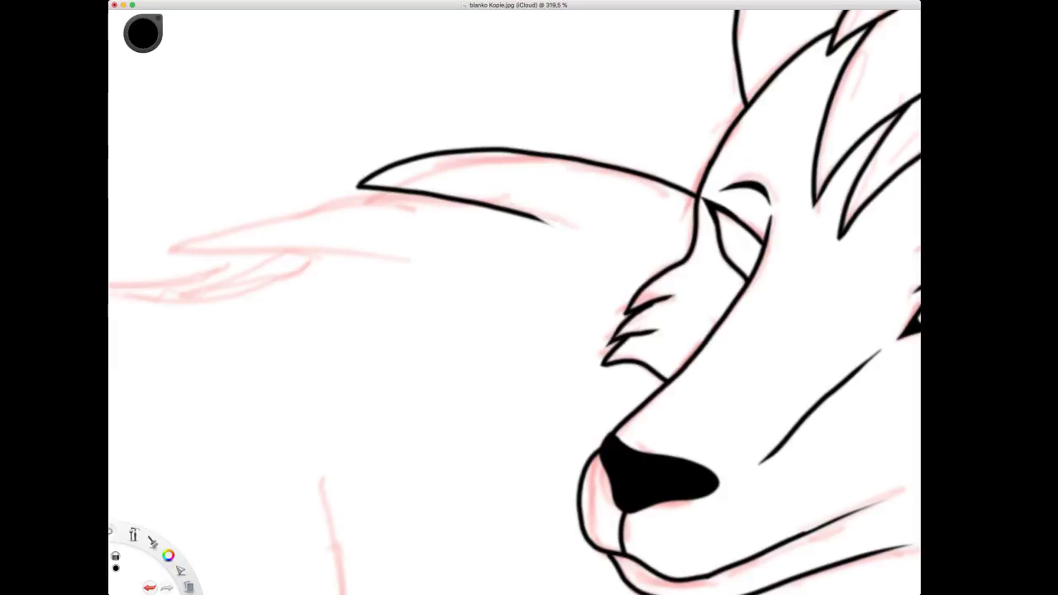
pyautogui.moveTo(373, 175)
pyautogui.mouseDown()
pyautogui.moveTo(346, 192)
pyautogui.moveTo(399, 191)
pyautogui.mouseUp()
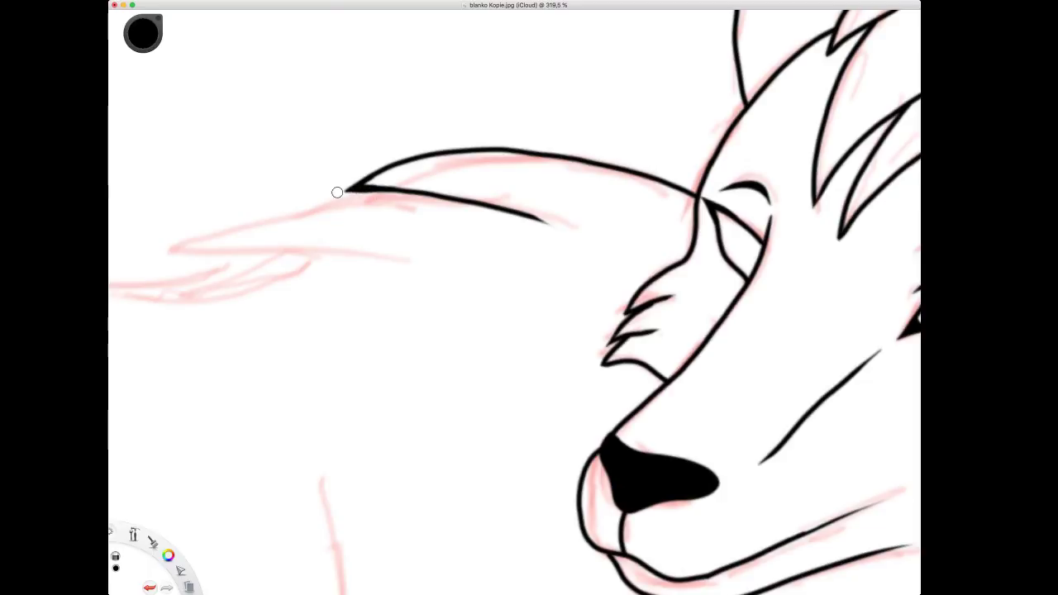
# Ink both edges of the second pointed back fur tuft, joining its upper edge to the first tuft's underside.
pyautogui.press('space')
pyautogui.moveTo(320, 225); pyautogui.dragTo(496, 206)
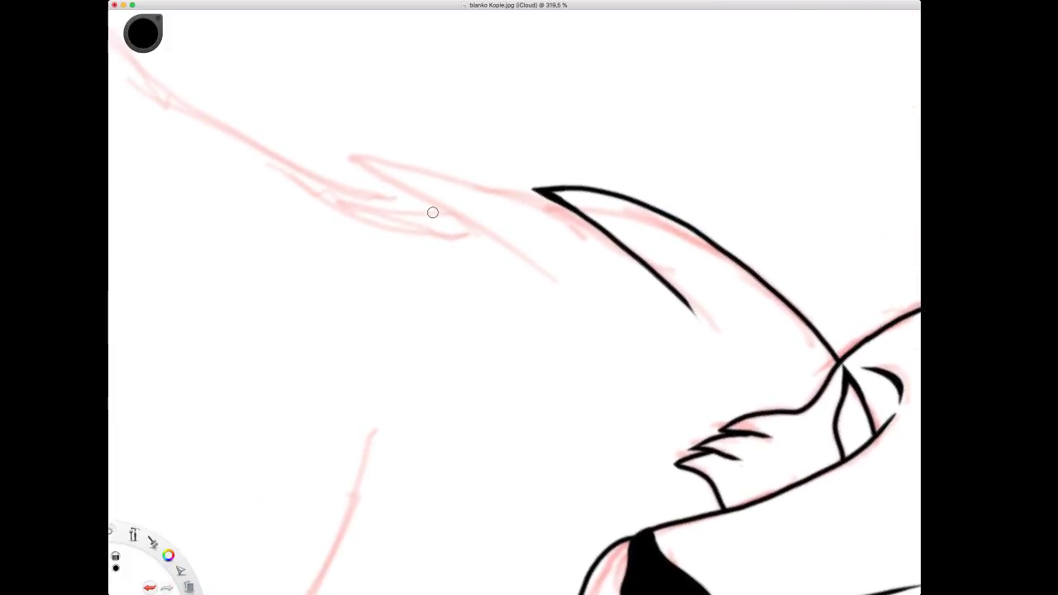
pyautogui.moveTo(359, 164)
pyautogui.mouseDown()
pyautogui.moveTo(448, 172)
pyautogui.moveTo(531, 198)
pyautogui.moveTo(635, 262)
pyautogui.mouseUp()
pyautogui.moveTo(356, 167); pyautogui.dragTo(552, 276)
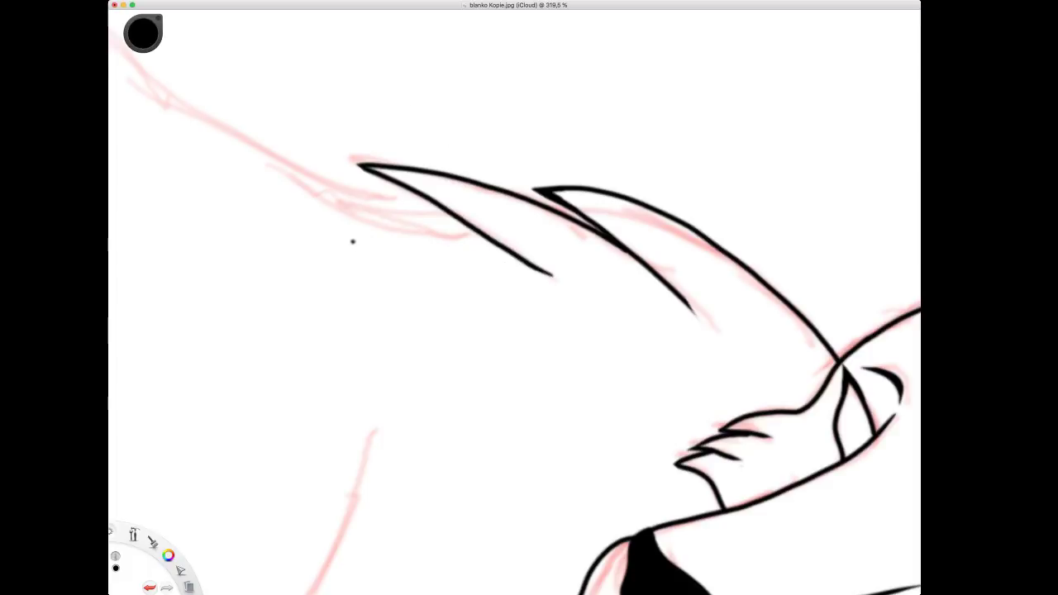
# Ink a small third fur tuft below the second one, redrawing its upper edge with a stronger curve and tapering its underside.
pyautogui.moveTo(354, 240); pyautogui.dragTo(460, 232)
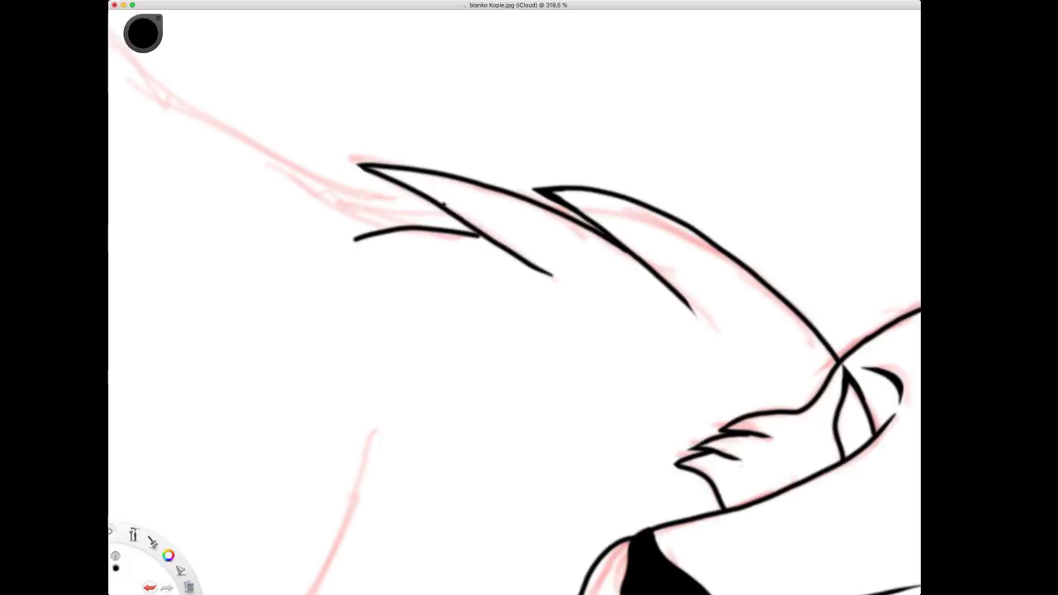
pyautogui.press('super+z')
pyautogui.moveTo(356, 246)
pyautogui.mouseDown()
pyautogui.moveTo(395, 225)
pyautogui.moveTo(468, 219)
pyautogui.mouseUp()
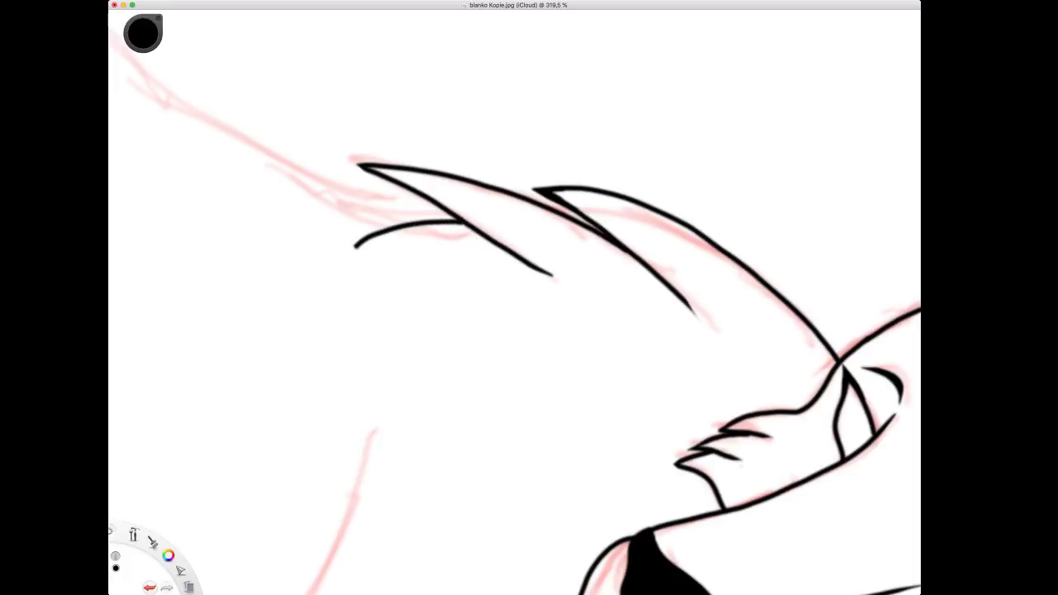
pyautogui.moveTo(356, 247); pyautogui.dragTo(460, 257)
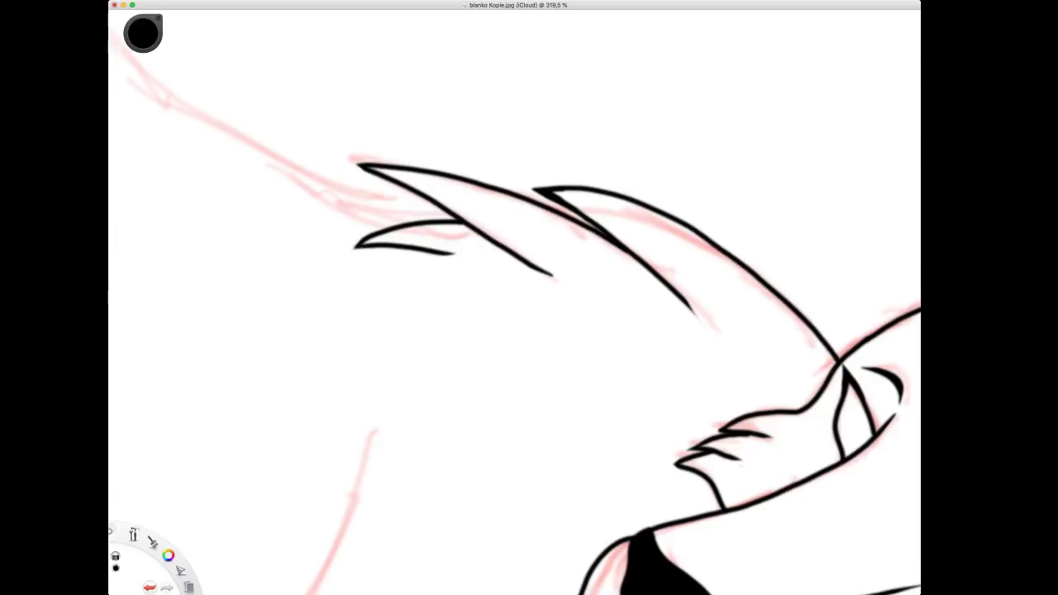
# Ink the standing wolf's back line from the seated character's nose to the small third fur tuft.
pyautogui.press('space')
pyautogui.moveTo(446, 219); pyautogui.dragTo(486, 58)
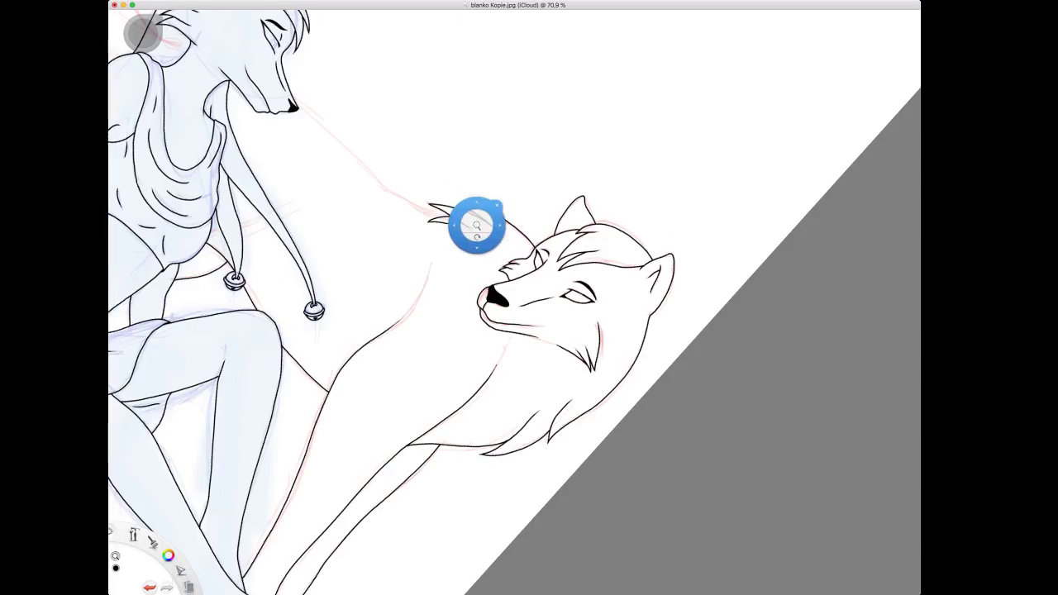
pyautogui.moveTo(477, 237); pyautogui.dragTo(442, 269)
pyautogui.moveTo(377, 256); pyautogui.dragTo(487, 187)
pyautogui.moveTo(432, 267); pyautogui.dragTo(456, 225)
pyautogui.scroll(4, 472, 116)
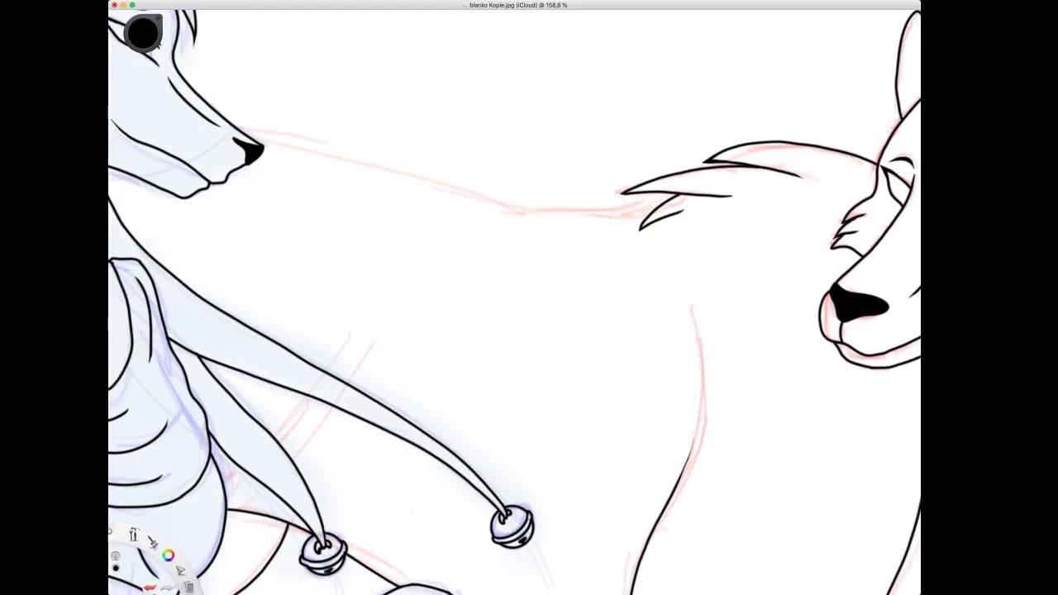
pyautogui.moveTo(253, 139)
pyautogui.mouseDown()
pyautogui.moveTo(497, 203)
pyautogui.moveTo(638, 211)
pyautogui.mouseUp()
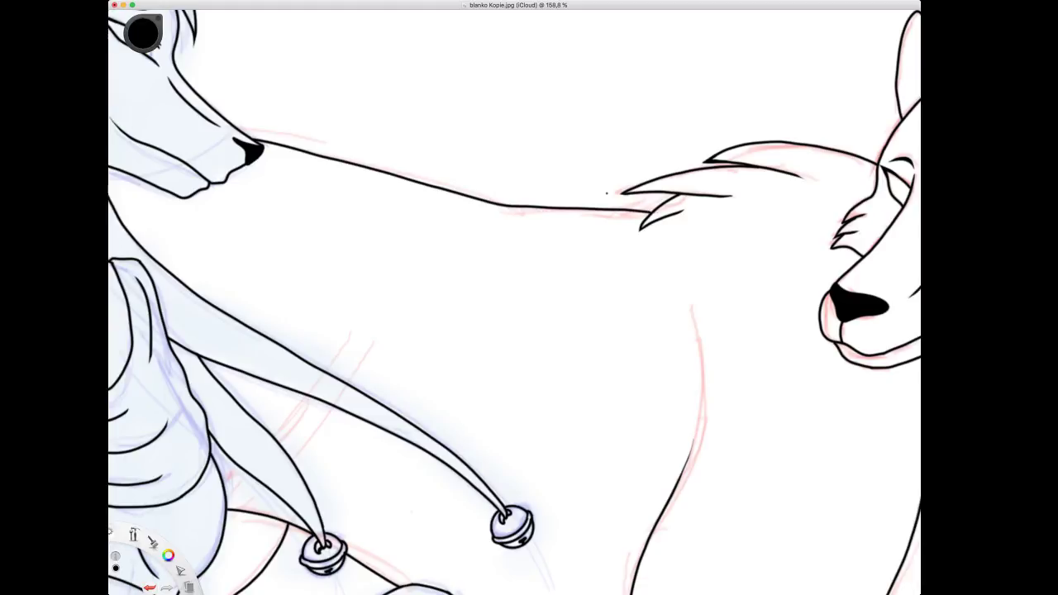
pyautogui.press('space')
pyautogui.moveTo(390, 147)
pyautogui.mouseDown()
pyautogui.moveTo(413, 263)
pyautogui.moveTo(539, 311)
pyautogui.mouseUp()
pyautogui.scroll(8, 539, 302)
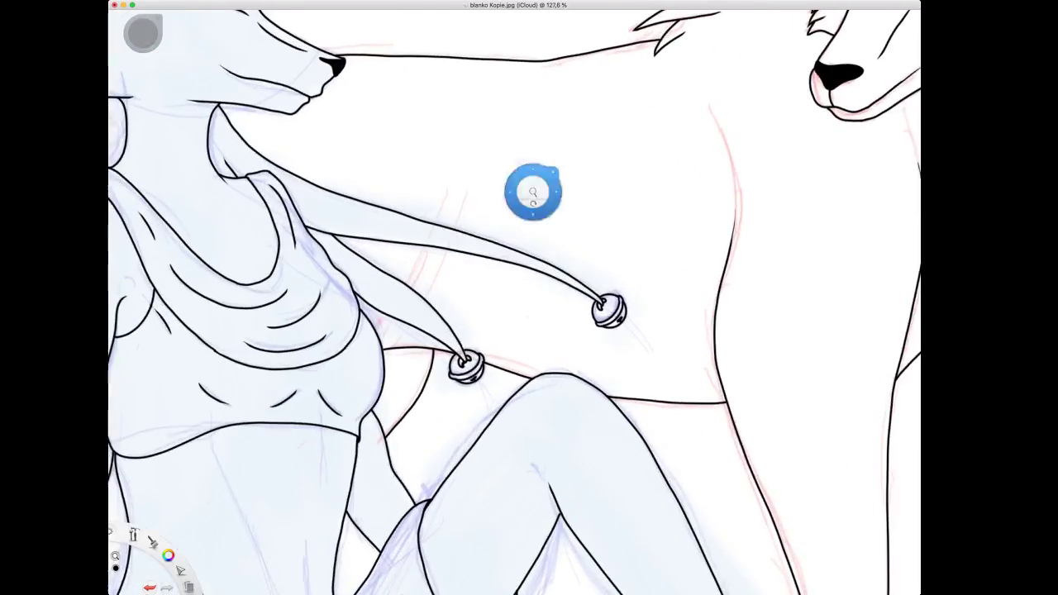
pyautogui.moveTo(535, 206); pyautogui.dragTo(658, 158)
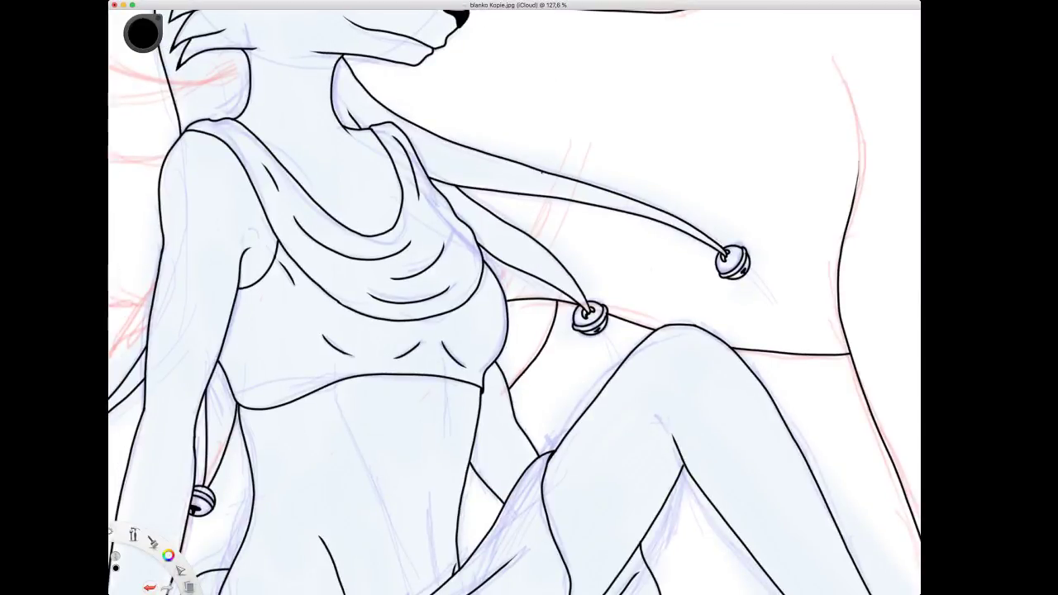
# Ink the standing wolf's hind thigh line where it shows behind and between the seated character's two belled ribbons.
pyautogui.moveTo(566, 126)
pyautogui.mouseDown()
pyautogui.moveTo(552, 201)
pyautogui.moveTo(501, 282)
pyautogui.mouseUp()
pyautogui.press('space')
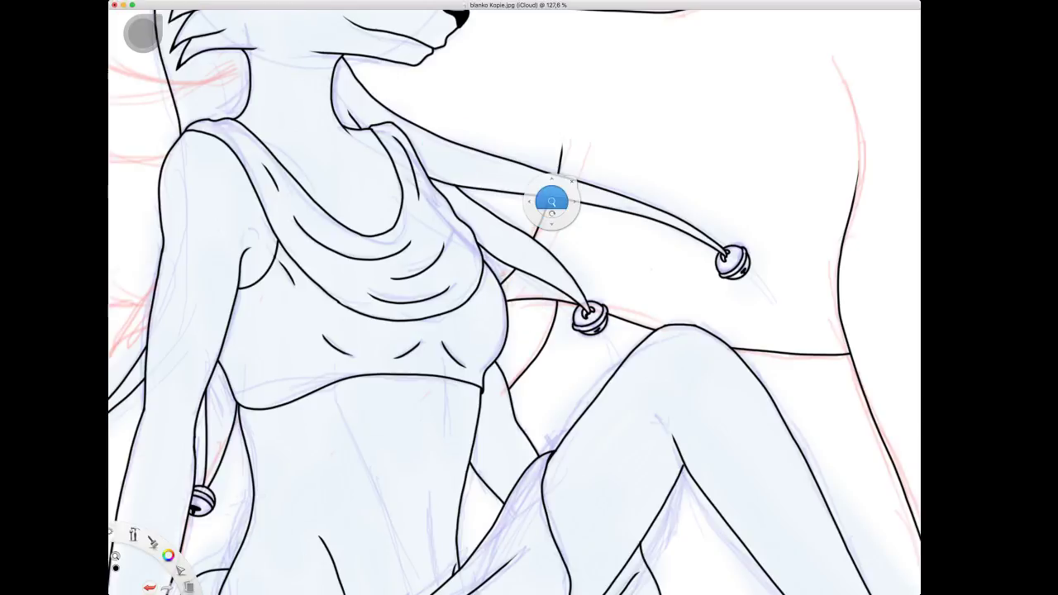
pyautogui.moveTo(554, 202); pyautogui.dragTo(599, 341)
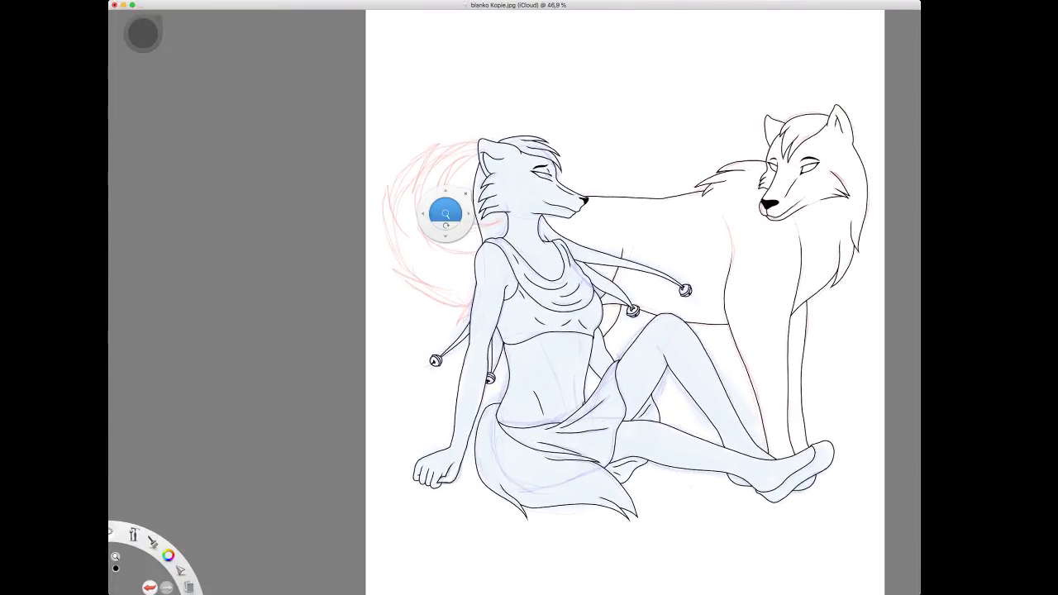
# Ink the inner curve of the standing wolf's curled tail, from the seated character's ear around to the back of her neck.
pyautogui.moveTo(447, 214); pyautogui.dragTo(458, 201)
pyautogui.scroll(5, 452, 233)
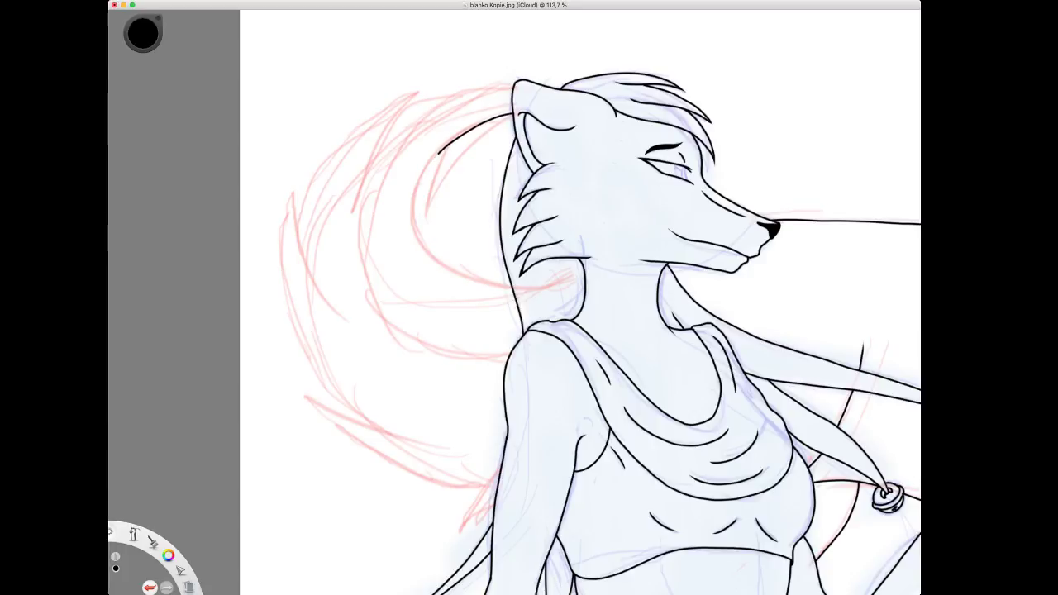
pyautogui.moveTo(438, 154); pyautogui.dragTo(419, 198)
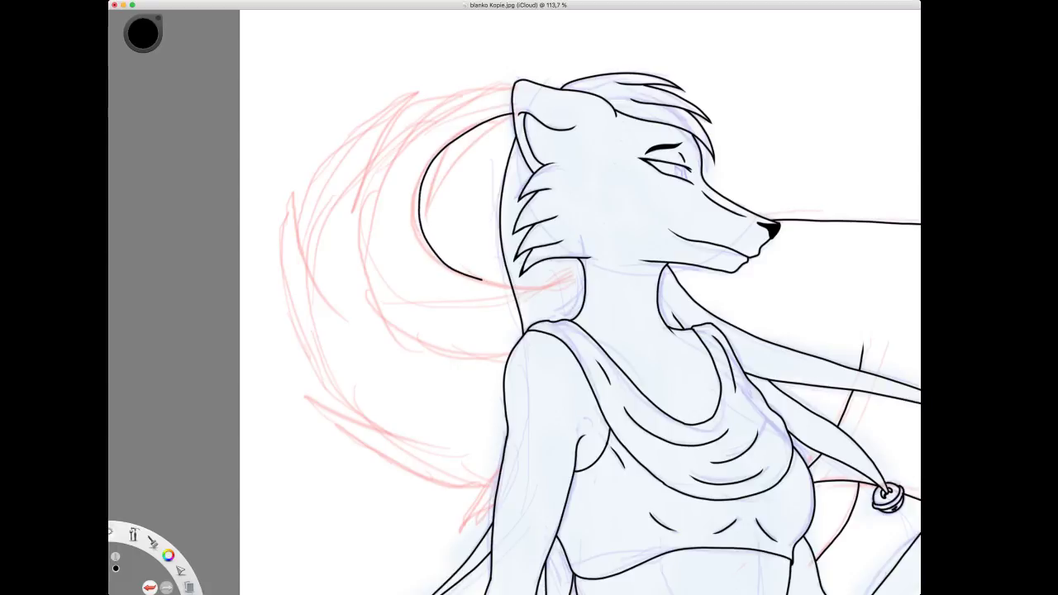
pyautogui.press('super+z')
pyautogui.moveTo(512, 117); pyautogui.dragTo(493, 119)
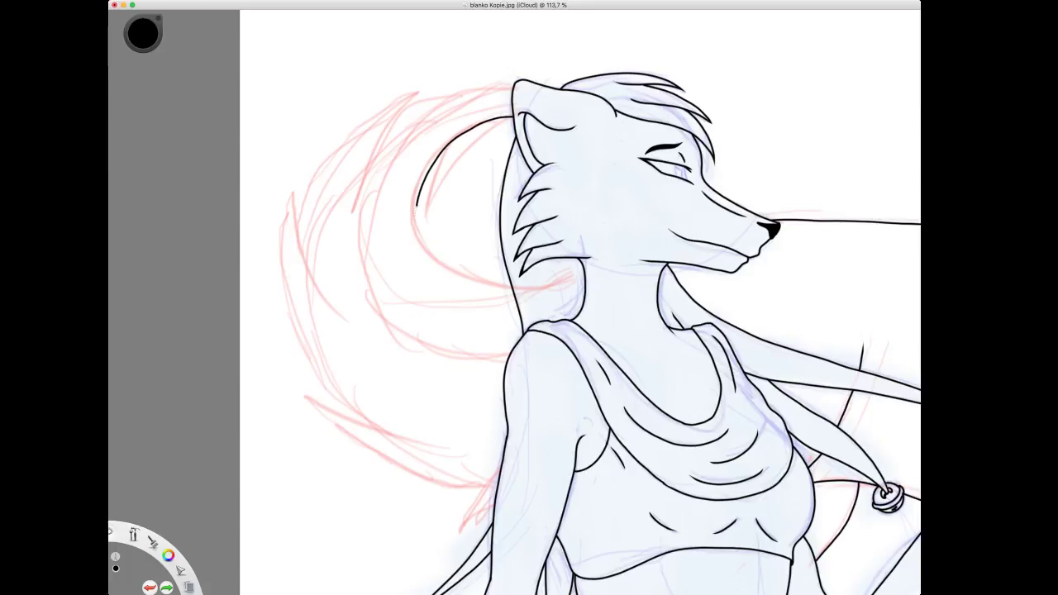
pyautogui.moveTo(421, 238); pyautogui.dragTo(443, 266)
pyautogui.moveTo(497, 285); pyautogui.dragTo(514, 287)
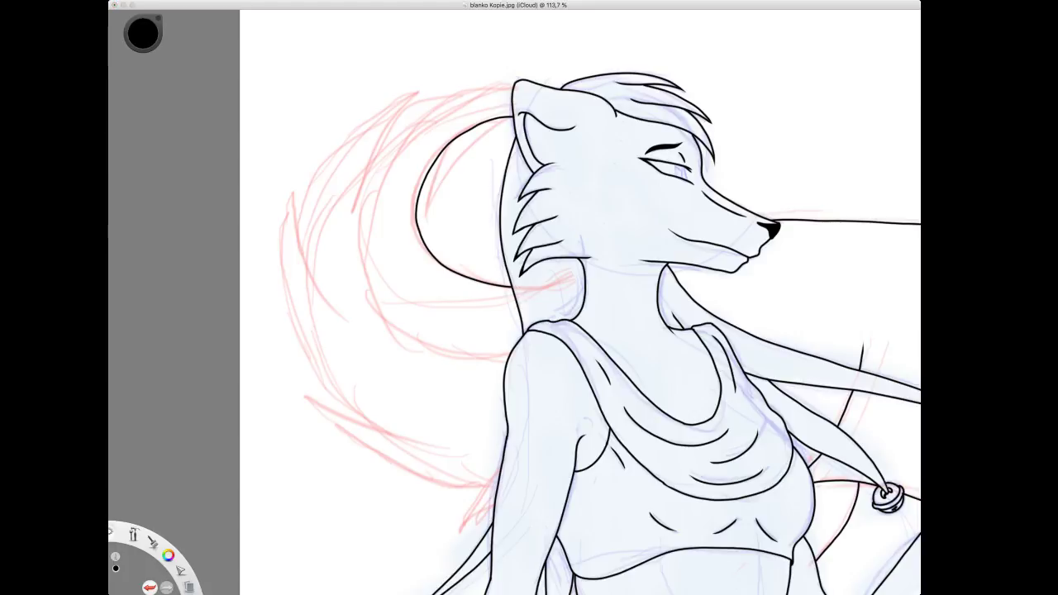
# Ink the outer edge of the tail's lowest fur tuft, from the seated character's arm out to the tuft's pointed tip.
pyautogui.press('space')
pyautogui.moveTo(426, 379)
pyautogui.mouseDown()
pyautogui.moveTo(463, 239)
pyautogui.moveTo(486, 223)
pyautogui.moveTo(595, 276)
pyautogui.moveTo(598, 316)
pyautogui.moveTo(575, 362)
pyautogui.mouseUp()
pyautogui.moveTo(595, 310); pyautogui.dragTo(598, 189)
pyautogui.moveTo(599, 190); pyautogui.dragTo(493, 165)
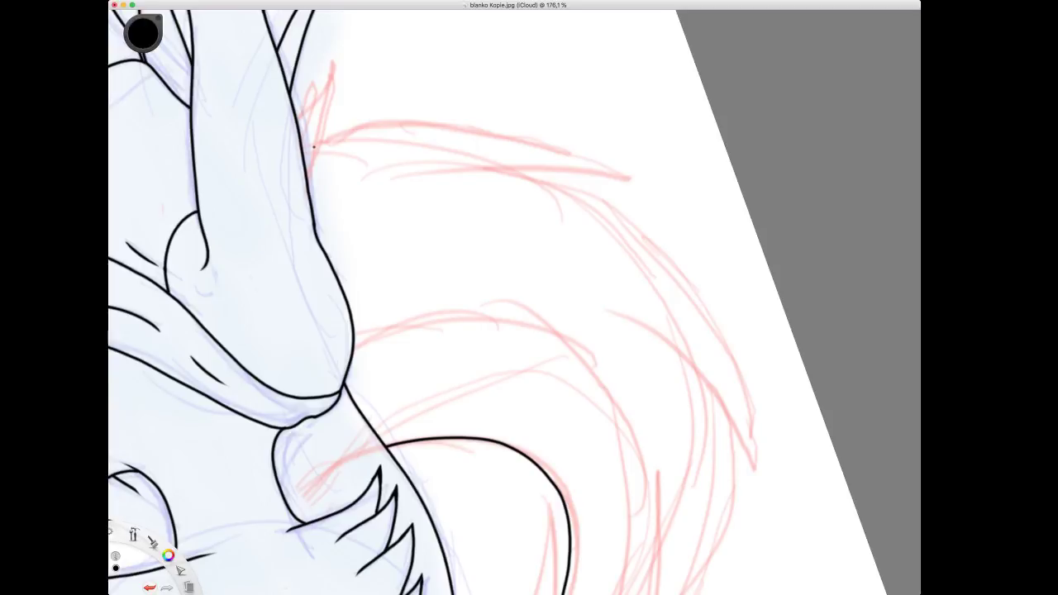
pyautogui.moveTo(304, 147)
pyautogui.mouseDown()
pyautogui.moveTo(422, 132)
pyautogui.moveTo(544, 153)
pyautogui.mouseUp()
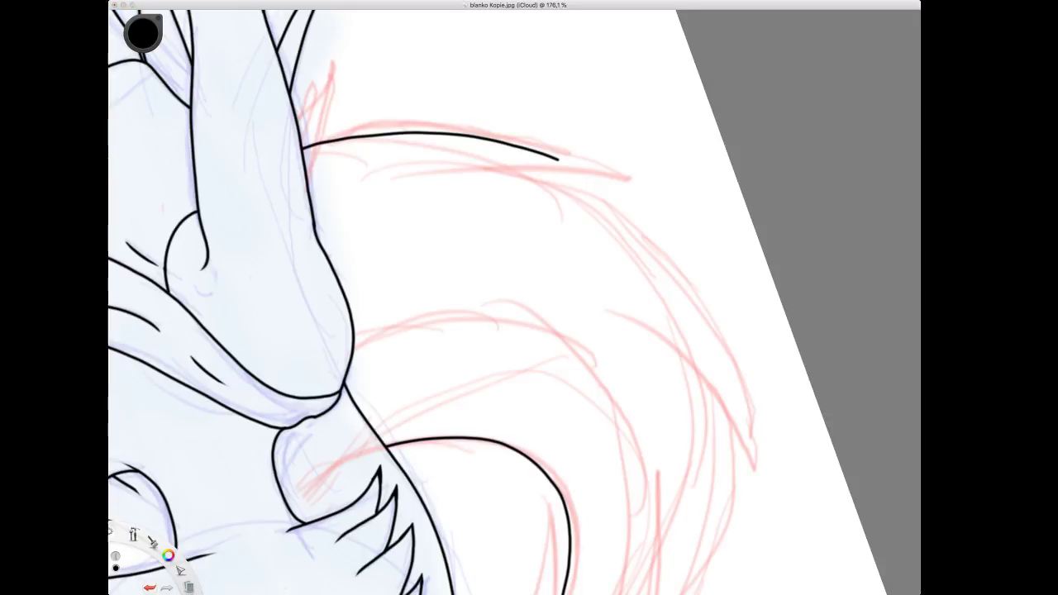
pyautogui.hotkey('ctrl', 'z')
pyautogui.moveTo(302, 145)
pyautogui.mouseDown()
pyautogui.moveTo(420, 128)
pyautogui.moveTo(630, 177)
pyautogui.mouseUp()
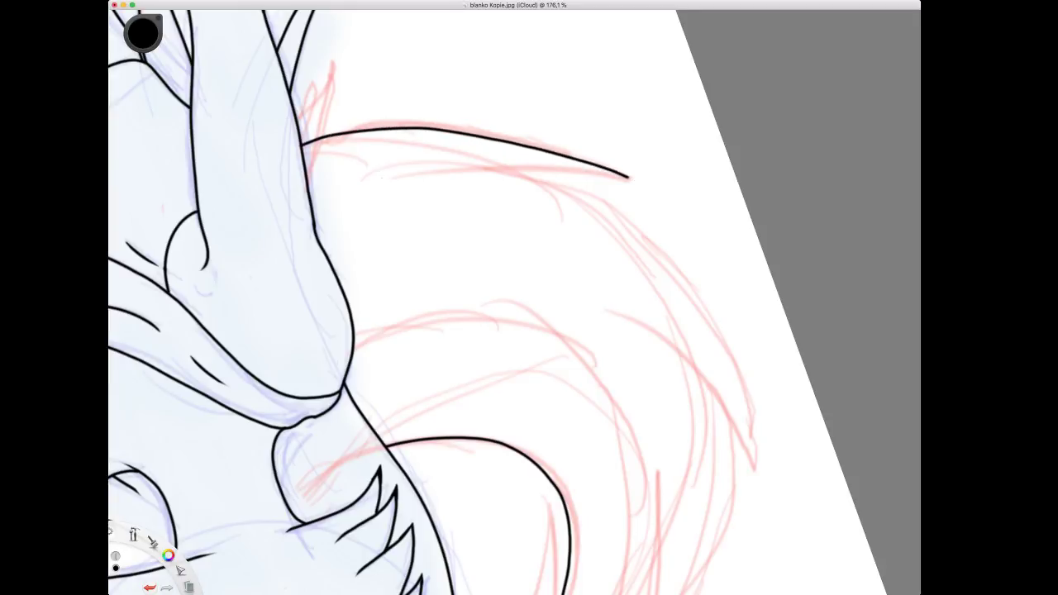
# Ink the inner edge of the tail's lowest fur tuft to meet its tip, and taper the line's inner end with the eraser.
pyautogui.moveTo(382, 176); pyautogui.dragTo(571, 163)
pyautogui.hotkey('ctrl', 'z')
pyautogui.moveTo(380, 175)
pyautogui.mouseDown()
pyautogui.moveTo(471, 163)
pyautogui.moveTo(595, 175)
pyautogui.mouseUp()
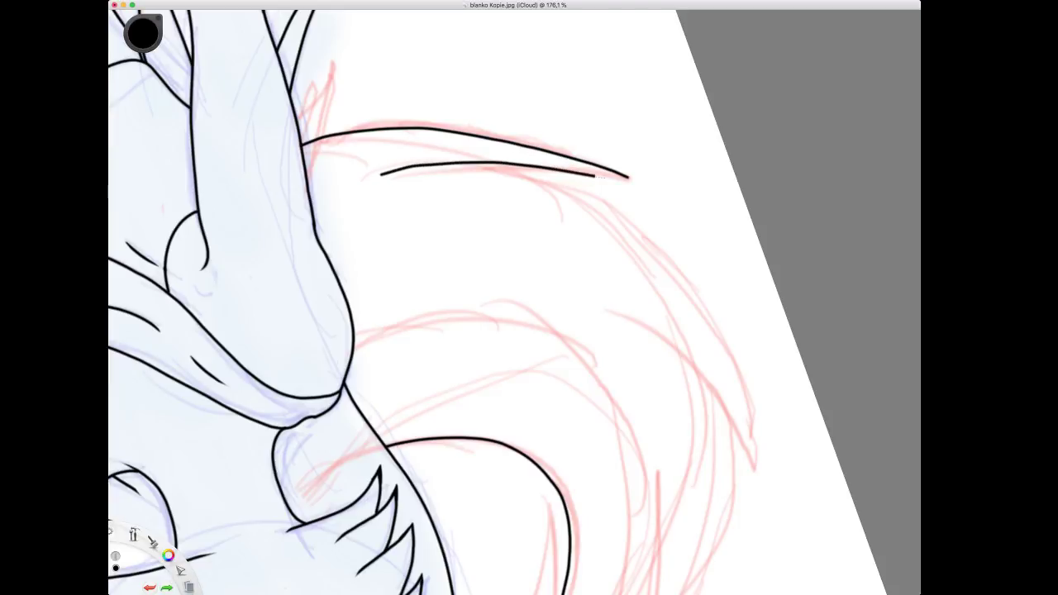
pyautogui.hotkey('ctrl', 'z')
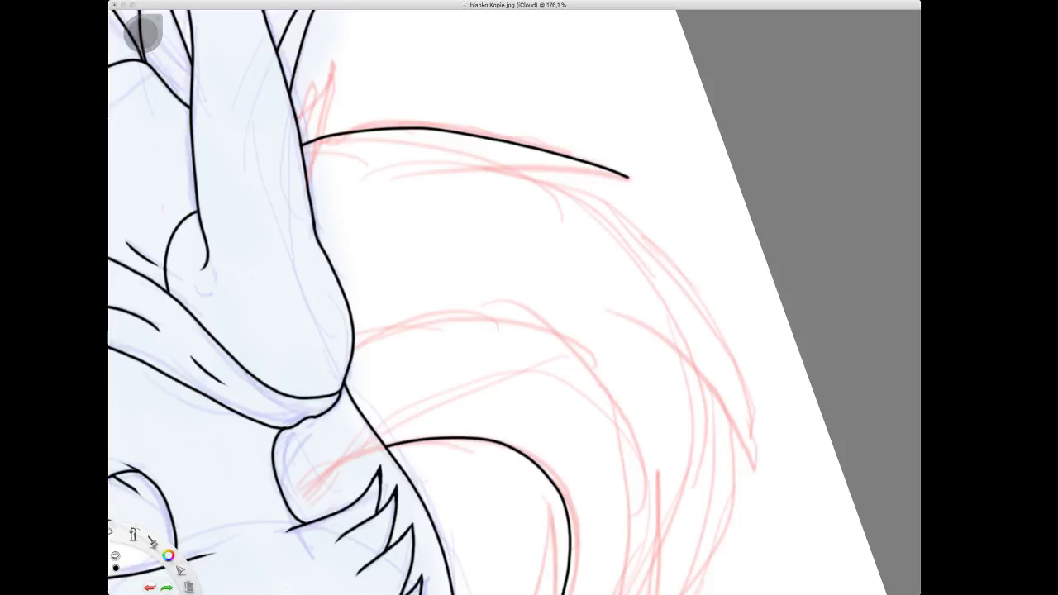
pyautogui.press('space')
pyautogui.moveTo(277, 45); pyautogui.dragTo(359, 98)
pyautogui.moveTo(417, 184); pyautogui.dragTo(387, 186)
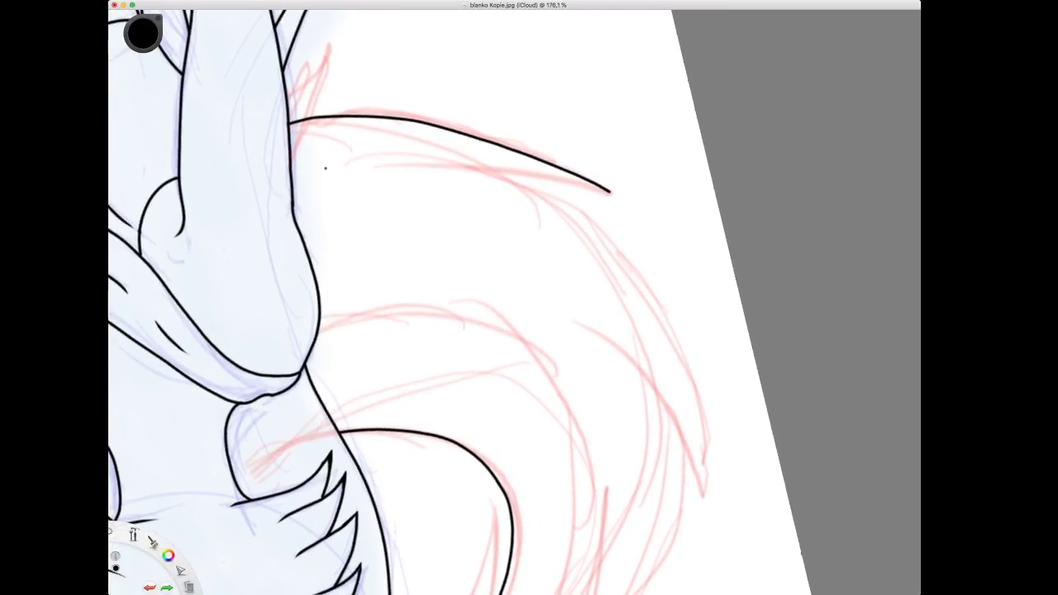
pyautogui.moveTo(335, 167)
pyautogui.mouseDown()
pyautogui.moveTo(438, 159)
pyautogui.moveTo(609, 191)
pyautogui.mouseUp()
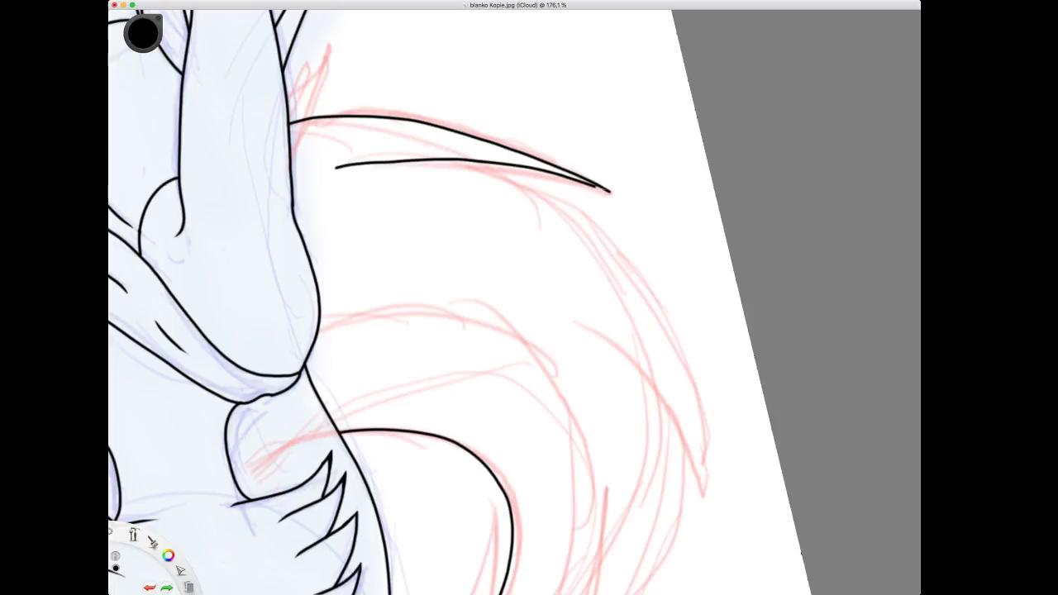
pyautogui.press('e')
pyautogui.moveTo(344, 166); pyautogui.dragTo(380, 164)
# Ink both edges of the tail's second pointed fur tuft, starting from the lowest tuft, and taper its inner line end.
pyautogui.press('space')
pyautogui.moveTo(518, 163); pyautogui.dragTo(480, 213)
pyautogui.moveTo(511, 247); pyautogui.dragTo(420, 186)
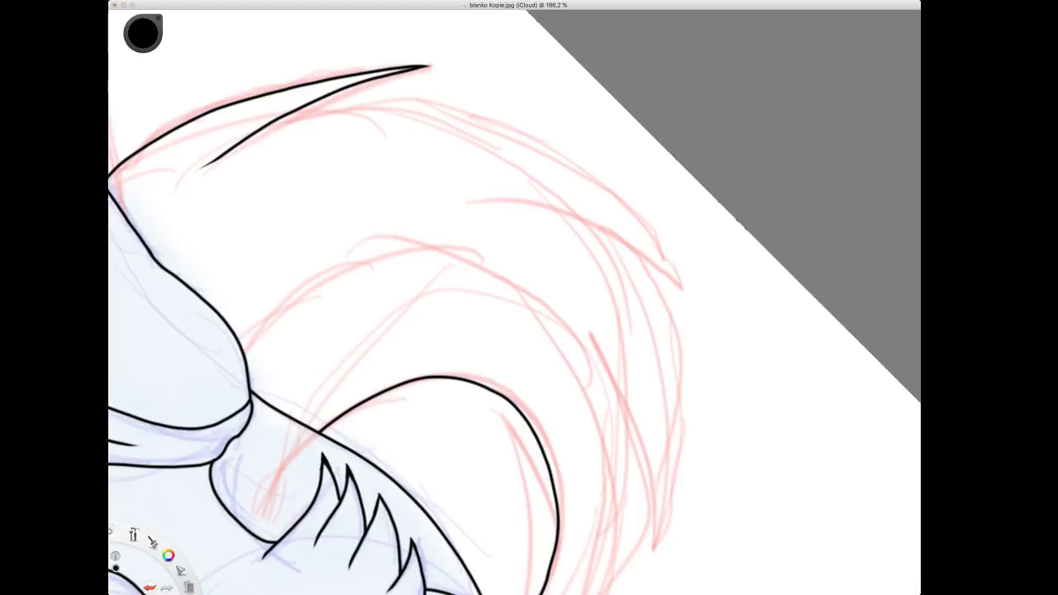
pyautogui.moveTo(299, 107)
pyautogui.mouseDown()
pyautogui.moveTo(414, 103)
pyautogui.moveTo(510, 133)
pyautogui.moveTo(613, 197)
pyautogui.moveTo(688, 291)
pyautogui.mouseUp()
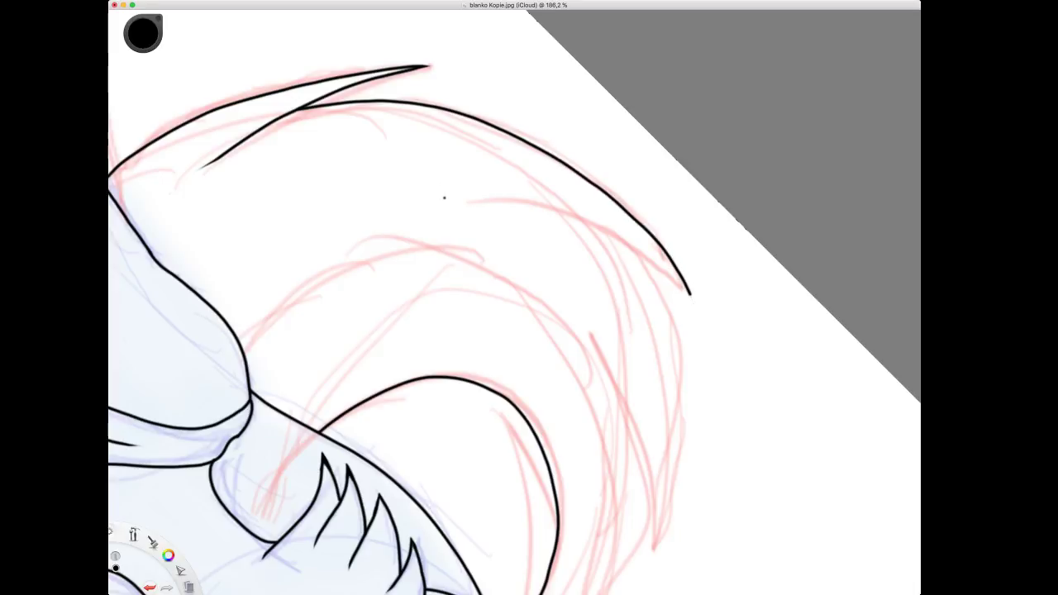
pyautogui.moveTo(445, 197)
pyautogui.mouseDown()
pyautogui.moveTo(558, 202)
pyautogui.moveTo(619, 232)
pyautogui.moveTo(686, 287)
pyautogui.mouseUp()
pyautogui.press('super+z')
pyautogui.moveTo(462, 203)
pyautogui.mouseDown()
pyautogui.moveTo(565, 217)
pyautogui.moveTo(621, 238)
pyautogui.moveTo(689, 293)
pyautogui.mouseUp()
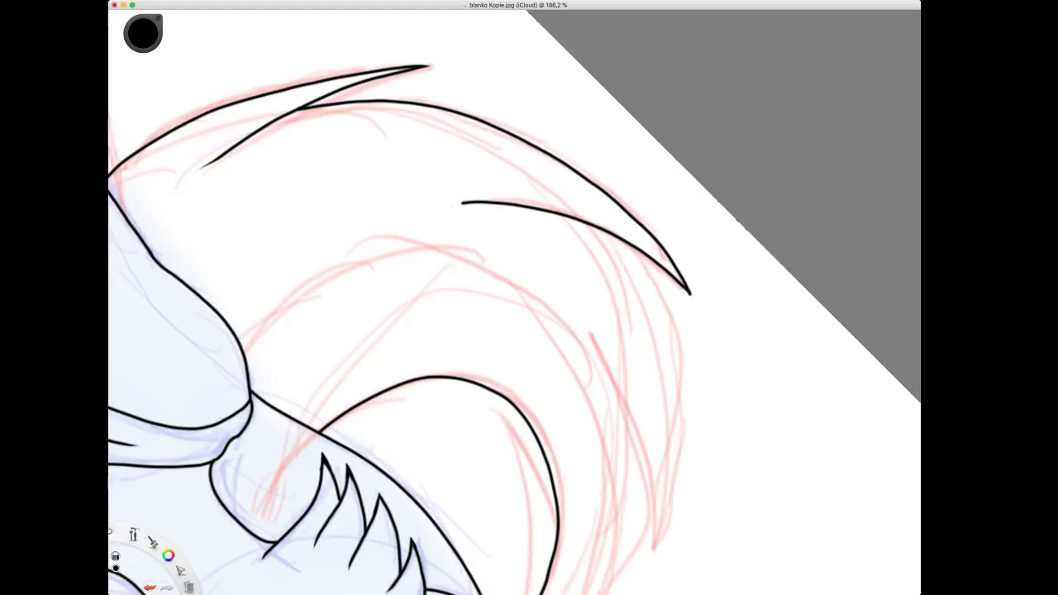
pyautogui.moveTo(456, 205); pyautogui.dragTo(486, 199)
# Ink both edges of the tail's third pointed fur tuft, joining it to the second tuft, and taper its inner line end.
pyautogui.press('space')
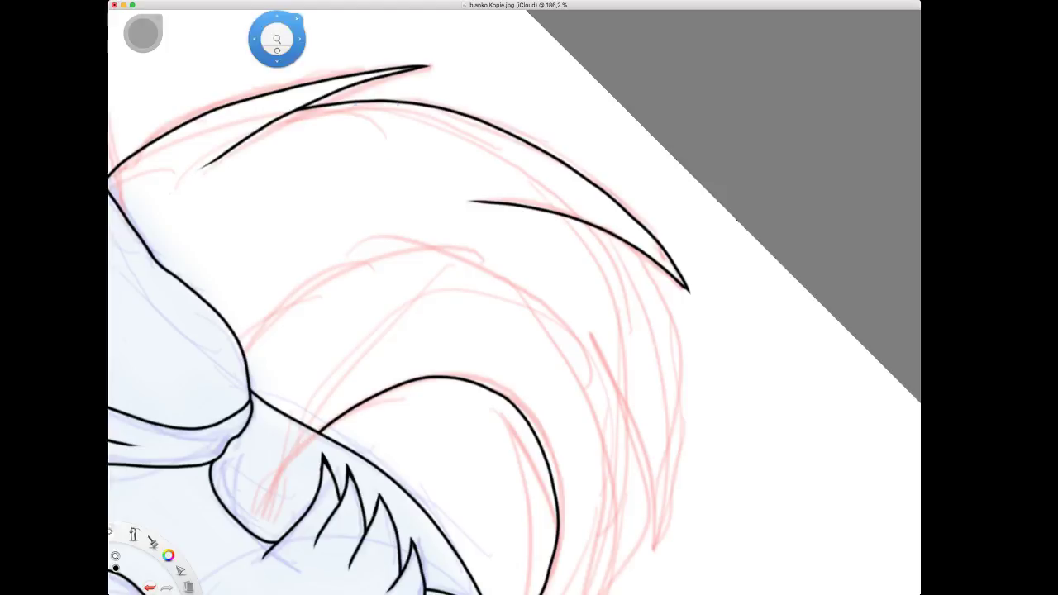
pyautogui.moveTo(570, 256); pyautogui.dragTo(406, 193)
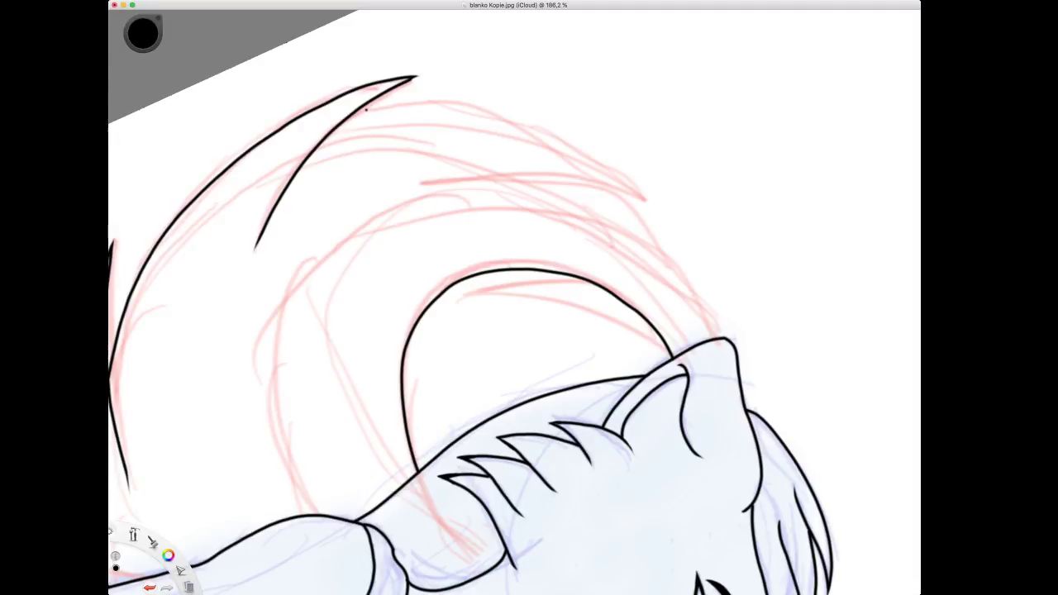
pyautogui.moveTo(356, 113)
pyautogui.mouseDown()
pyautogui.moveTo(428, 103)
pyautogui.moveTo(493, 113)
pyautogui.moveTo(541, 130)
pyautogui.moveTo(653, 208)
pyautogui.mouseUp()
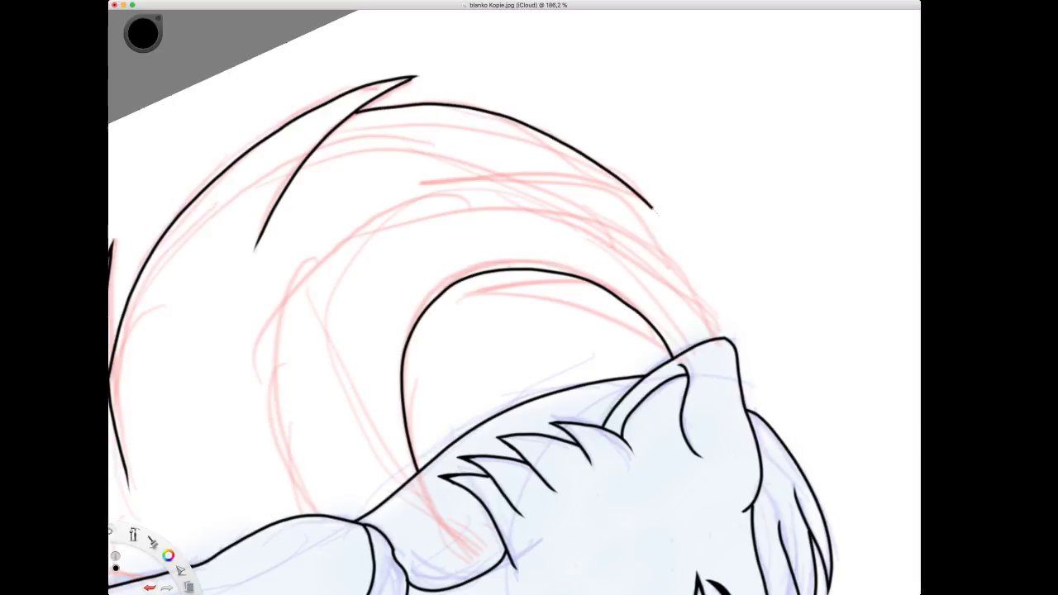
pyautogui.moveTo(415, 180)
pyautogui.mouseDown()
pyautogui.moveTo(546, 172)
pyautogui.moveTo(651, 205)
pyautogui.mouseUp()
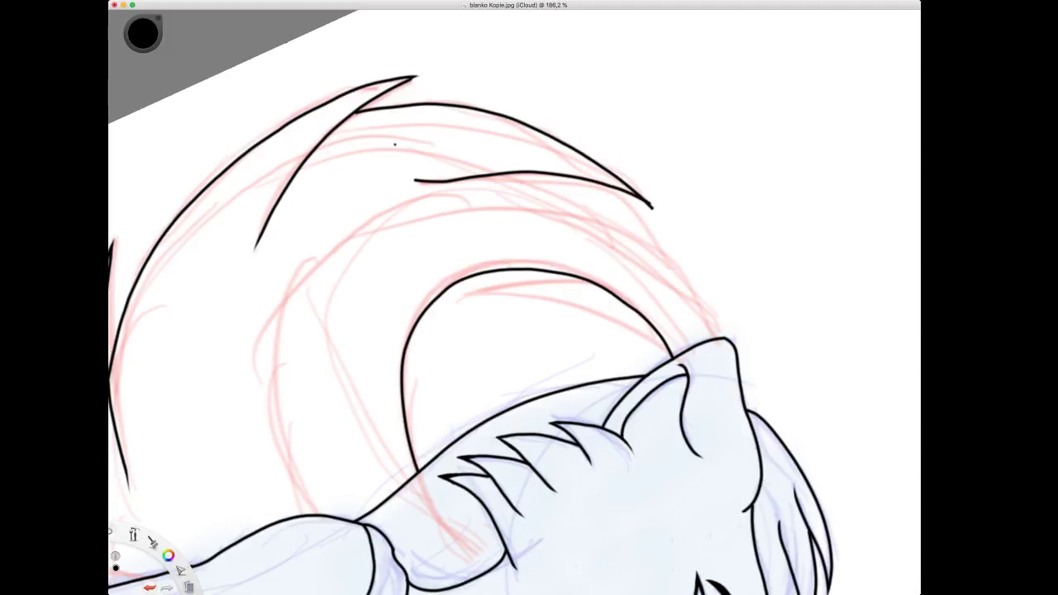
pyautogui.press('e')
pyautogui.moveTo(408, 176); pyautogui.dragTo(432, 185)
# Ink the final stretch of the tail's outer outline, from the third fur tuft to the seated character's ear.
pyautogui.press('space')
pyautogui.moveTo(576, 196); pyautogui.dragTo(514, 303)
pyautogui.hscroll(5, 513, 301)
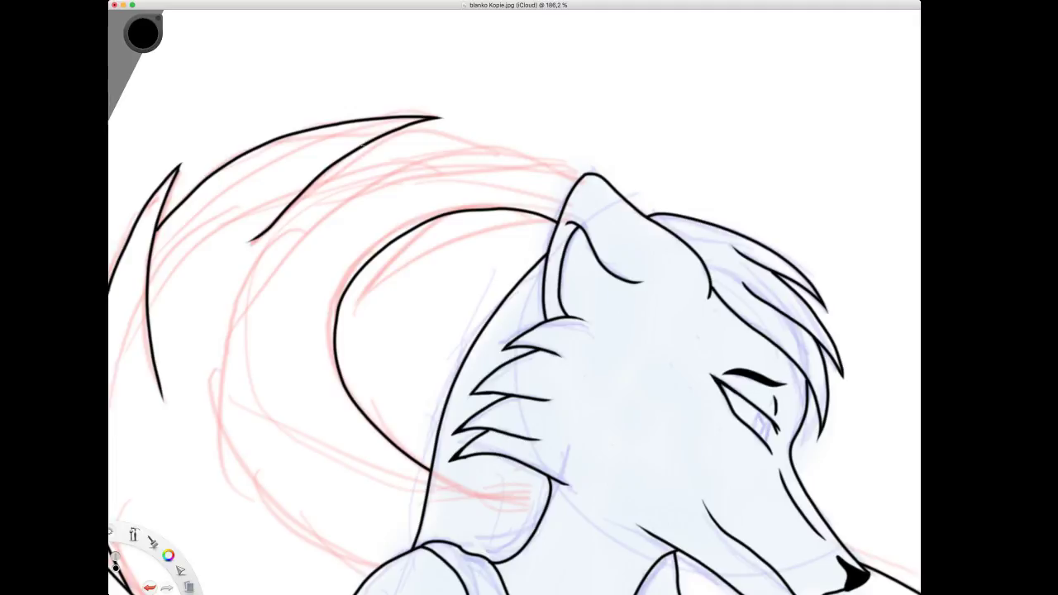
pyautogui.moveTo(364, 144)
pyautogui.mouseDown()
pyautogui.moveTo(477, 149)
pyautogui.moveTo(569, 196)
pyautogui.mouseUp()
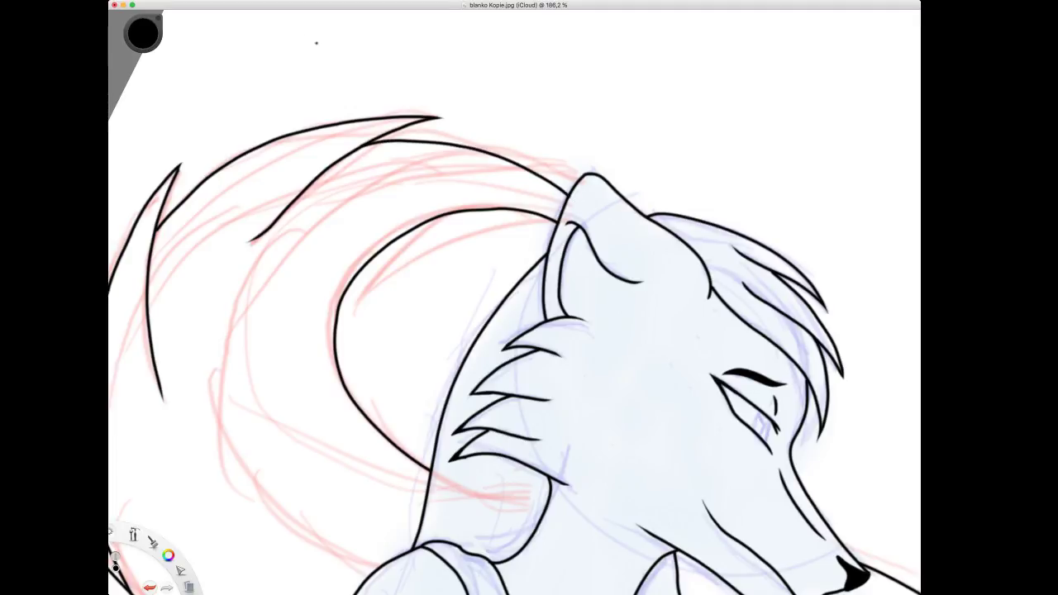
# Straighten the canvas with the whole drawing in view and hide the coloured sketch, leaving only the black line art.
pyautogui.press('space')
pyautogui.moveTo(443, 155); pyautogui.dragTo(347, 239)
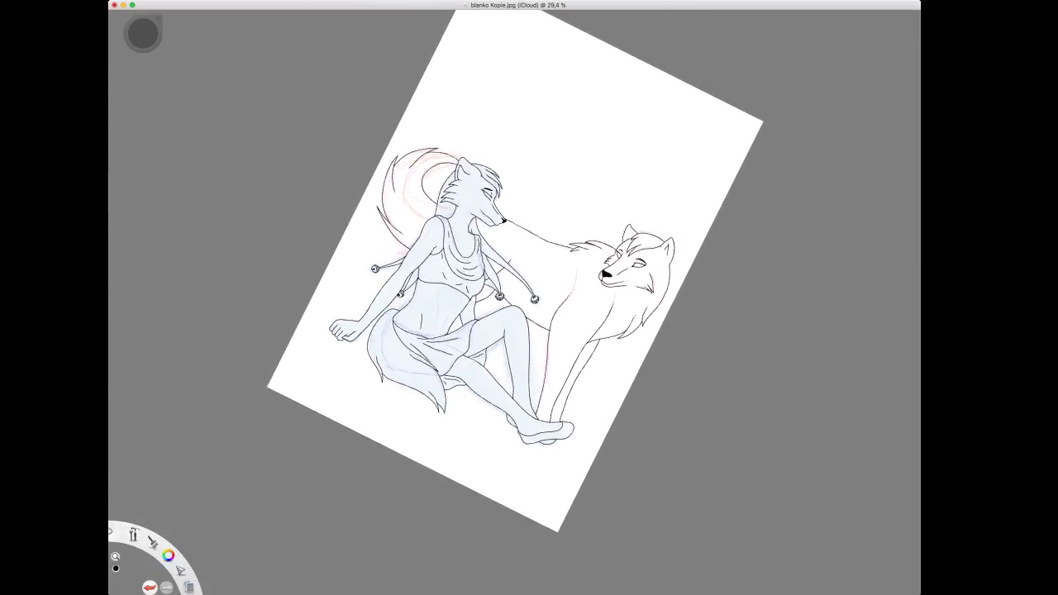
pyautogui.press('space')
pyautogui.moveTo(473, 344); pyautogui.dragTo(494, 358)
pyautogui.press('space')
pyautogui.moveTo(493, 231); pyautogui.dragTo(515, 209)
pyautogui.moveTo(491, 276); pyautogui.dragTo(474, 212)
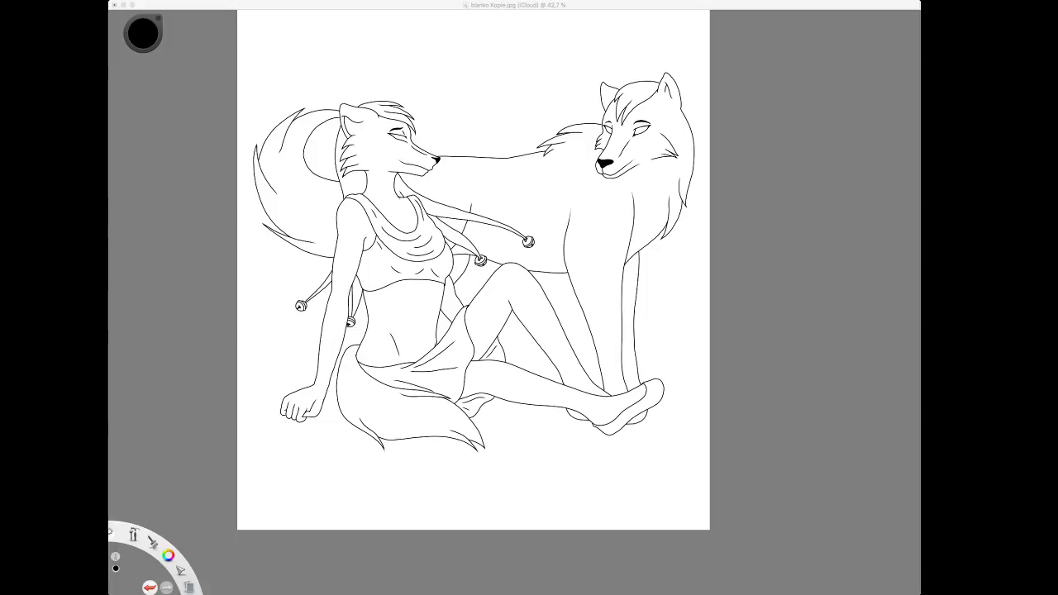
pyautogui.click(321, 52)
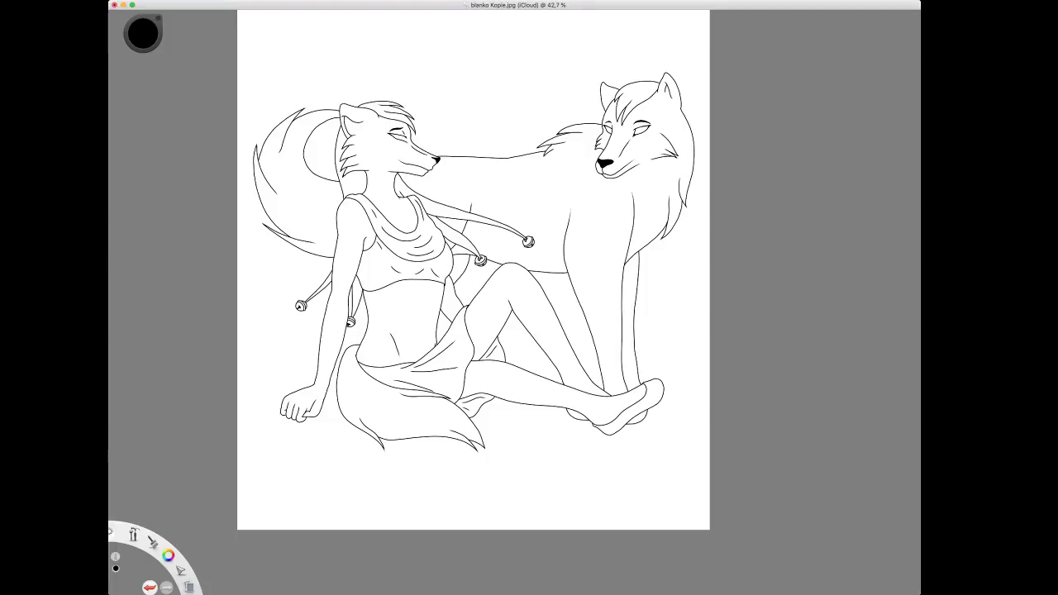
pyautogui.press('super+Tab')
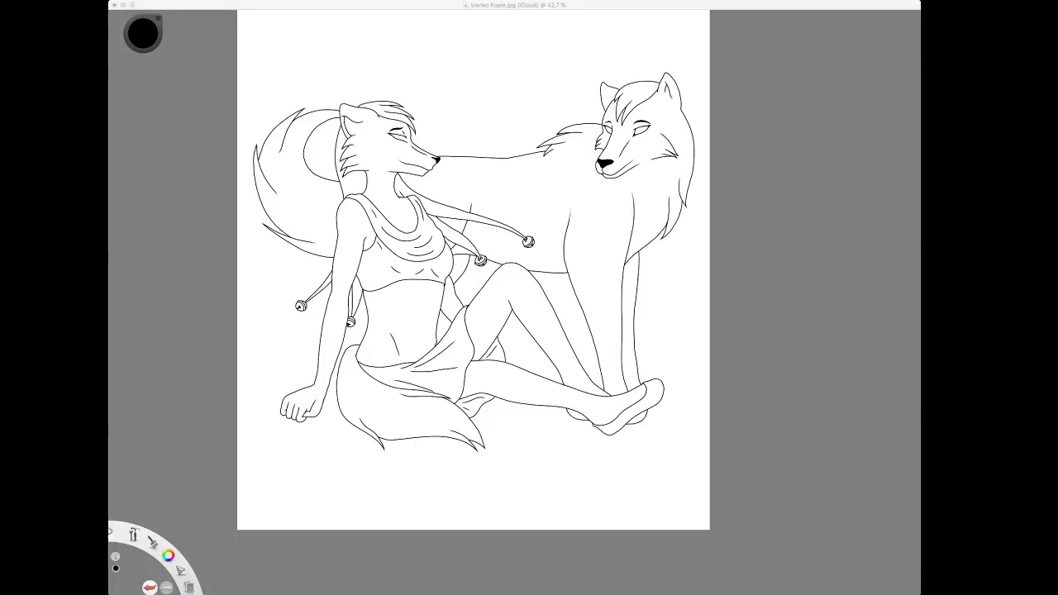
pyautogui.press('super+Tab')
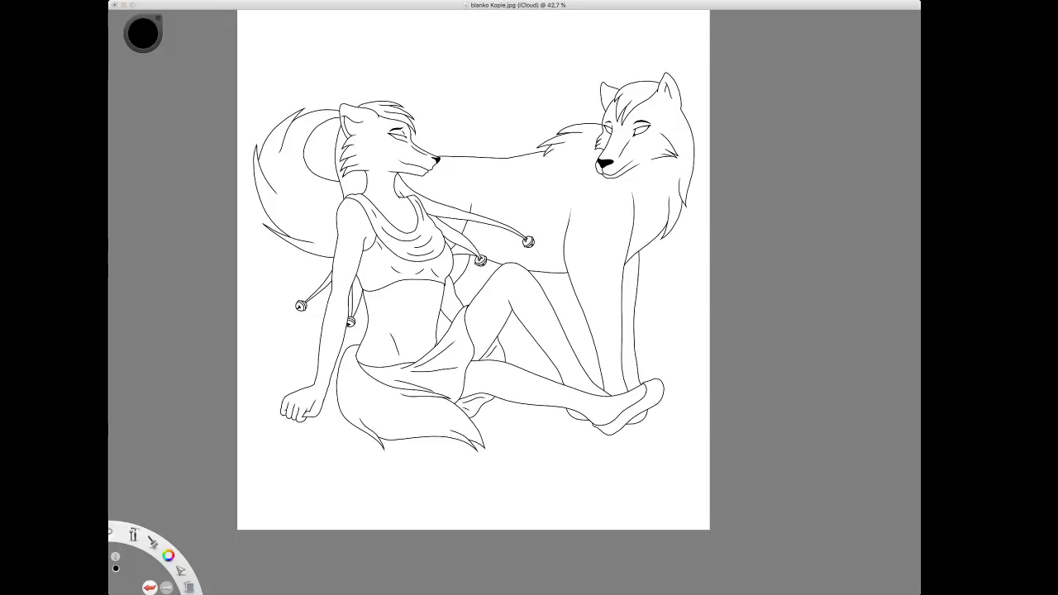
# Block in the whole seated character with a flat light grey base beneath the line art, painting loosely past her outlines.
pyautogui.press('i')
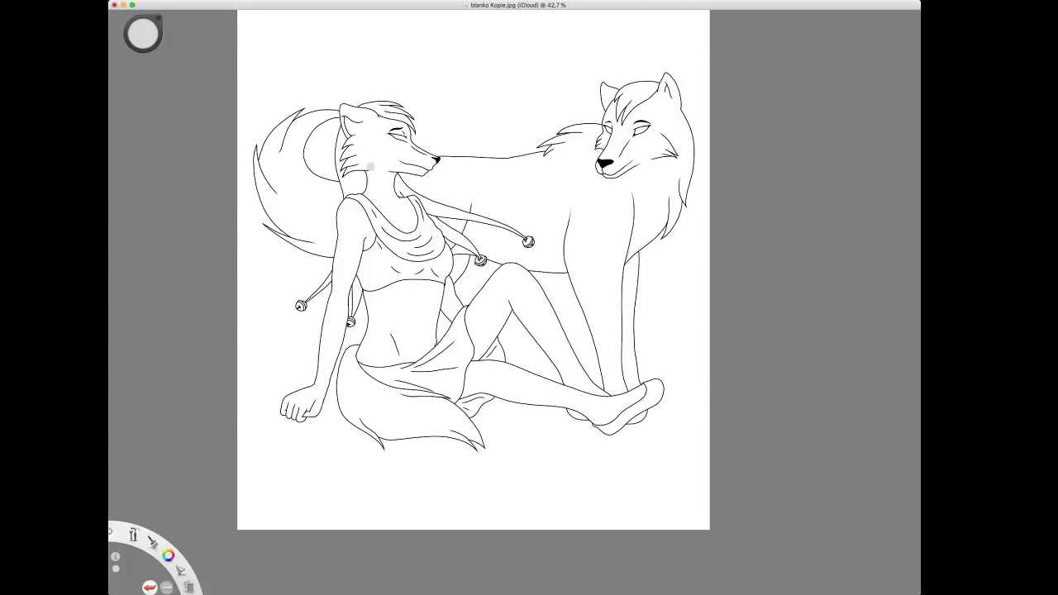
pyautogui.moveTo(353, 121)
pyautogui.mouseDown()
pyautogui.moveTo(356, 206)
pyautogui.moveTo(335, 165)
pyautogui.mouseUp()
pyautogui.moveTo(375, 193)
pyautogui.mouseDown()
pyautogui.moveTo(388, 111)
pyautogui.moveTo(405, 111)
pyautogui.moveTo(415, 147)
pyautogui.moveTo(405, 203)
pyautogui.moveTo(386, 226)
pyautogui.moveTo(444, 224)
pyautogui.moveTo(465, 276)
pyautogui.moveTo(384, 283)
pyautogui.moveTo(305, 364)
pyautogui.moveTo(330, 400)
pyautogui.moveTo(308, 420)
pyautogui.moveTo(278, 407)
pyautogui.moveTo(492, 461)
pyautogui.moveTo(501, 436)
pyautogui.moveTo(360, 372)
pyautogui.moveTo(384, 341)
pyautogui.moveTo(448, 357)
pyautogui.moveTo(447, 290)
pyautogui.moveTo(470, 365)
pyautogui.mouseUp()
pyautogui.moveTo(494, 240)
pyautogui.mouseDown()
pyautogui.moveTo(496, 356)
pyautogui.moveTo(516, 298)
pyautogui.moveTo(471, 290)
pyautogui.mouseUp()
pyautogui.moveTo(454, 385)
pyautogui.mouseDown()
pyautogui.moveTo(505, 395)
pyautogui.moveTo(571, 389)
pyautogui.moveTo(604, 413)
pyautogui.moveTo(652, 389)
pyautogui.moveTo(616, 360)
pyautogui.moveTo(545, 343)
pyautogui.moveTo(578, 322)
pyautogui.moveTo(514, 252)
pyautogui.mouseUp()
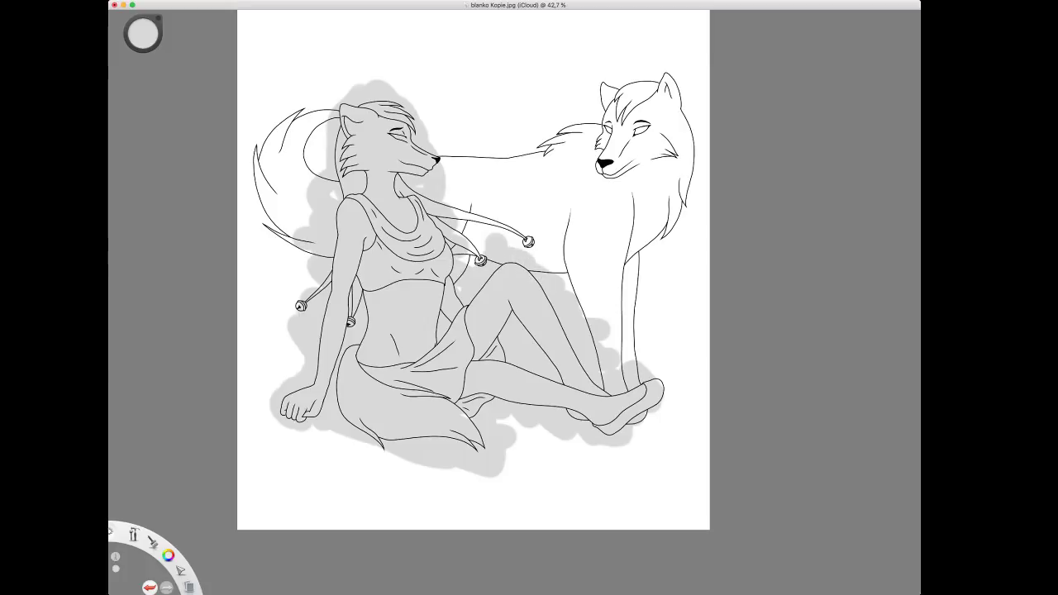
# Paint lighter grey highlights on the seated character's forehead, ear area, throat and upper chest over the grey base.
pyautogui.press('super+Tab')
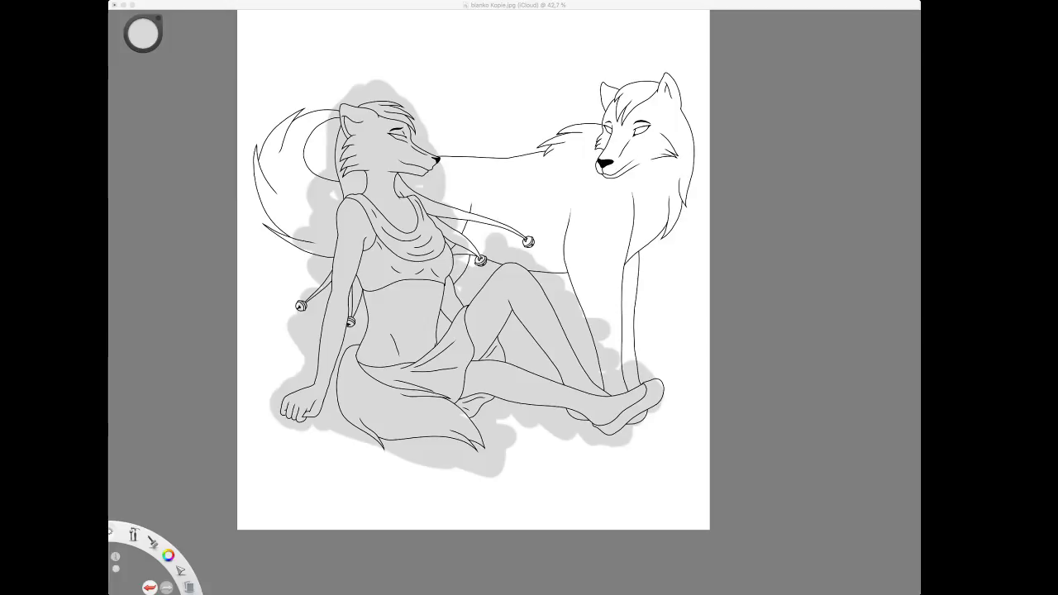
pyautogui.press('super+Tab')
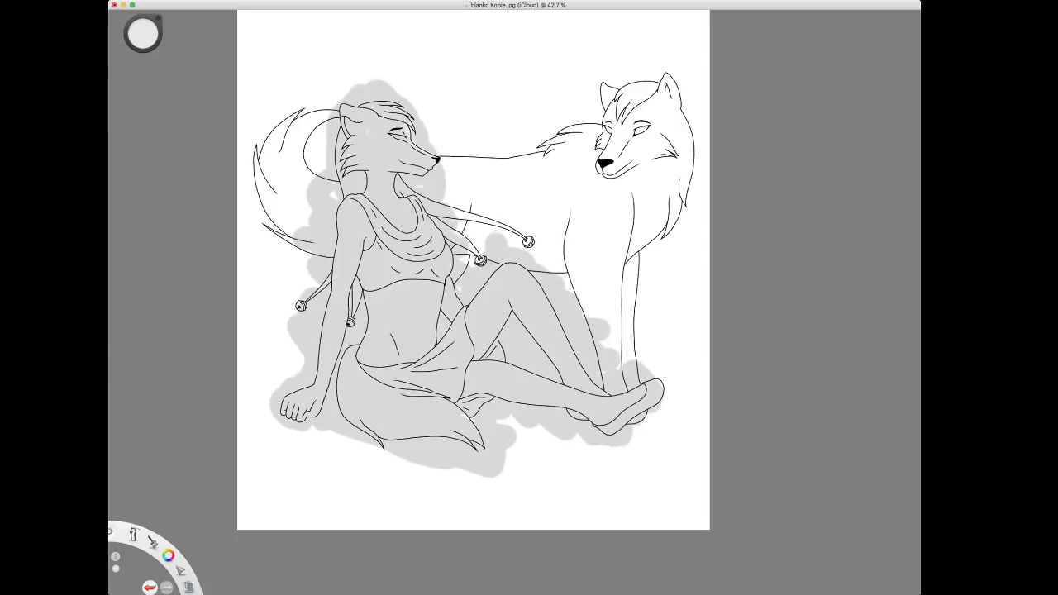
pyautogui.moveTo(372, 131)
pyautogui.mouseDown()
pyautogui.moveTo(394, 131)
pyautogui.moveTo(364, 130)
pyautogui.moveTo(367, 118)
pyautogui.mouseUp()
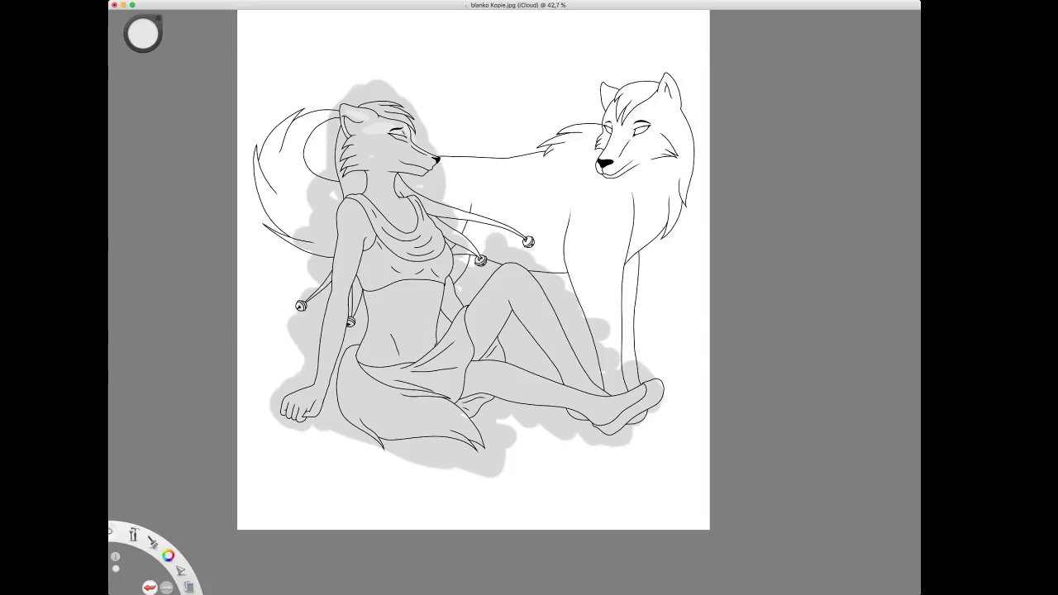
pyautogui.moveTo(380, 175); pyautogui.dragTo(400, 228)
pyautogui.moveTo(390, 179); pyautogui.dragTo(399, 222)
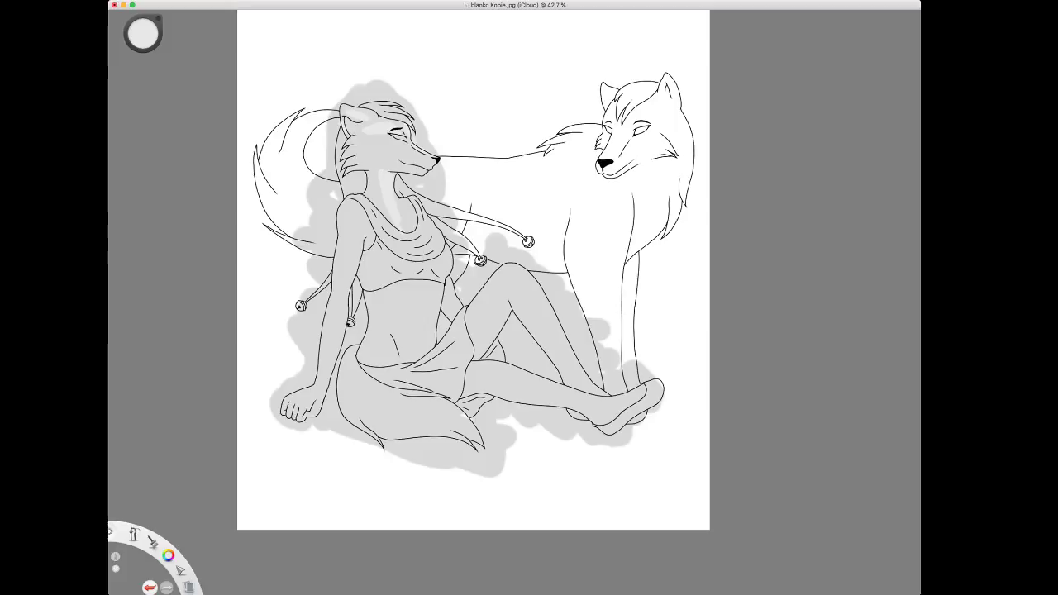
pyautogui.moveTo(413, 225); pyautogui.dragTo(405, 225)
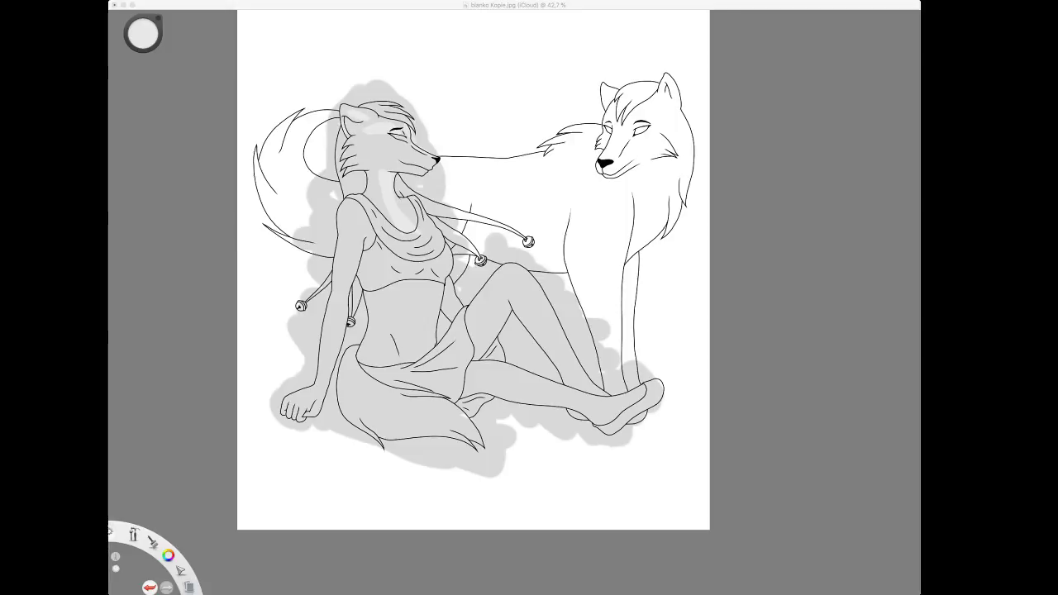
# Add lighter grey highlight strokes along the seated character's supporting arm, hip tail and both legs.
pyautogui.press('super+Tab')
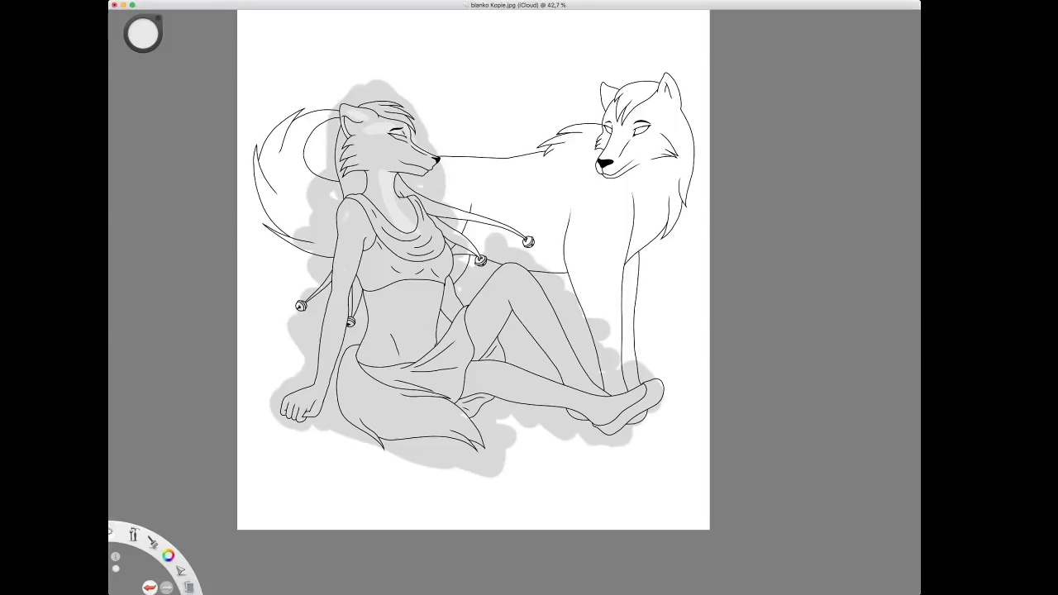
pyautogui.moveTo(343, 248)
pyautogui.mouseDown()
pyautogui.moveTo(325, 362)
pyautogui.moveTo(299, 400)
pyautogui.mouseUp()
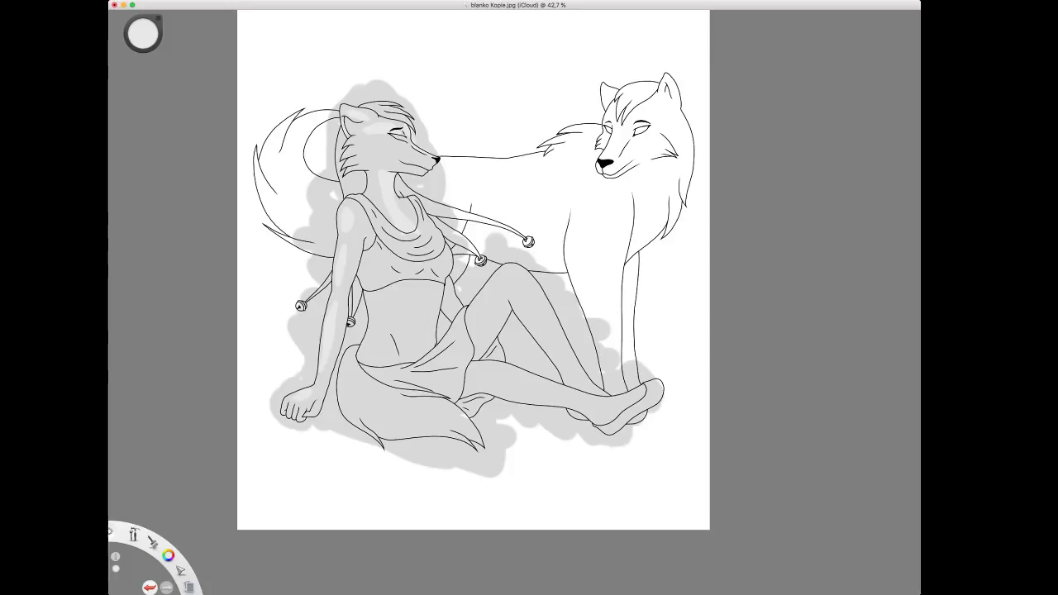
pyautogui.moveTo(351, 365)
pyautogui.mouseDown()
pyautogui.moveTo(381, 403)
pyautogui.moveTo(453, 426)
pyautogui.mouseUp()
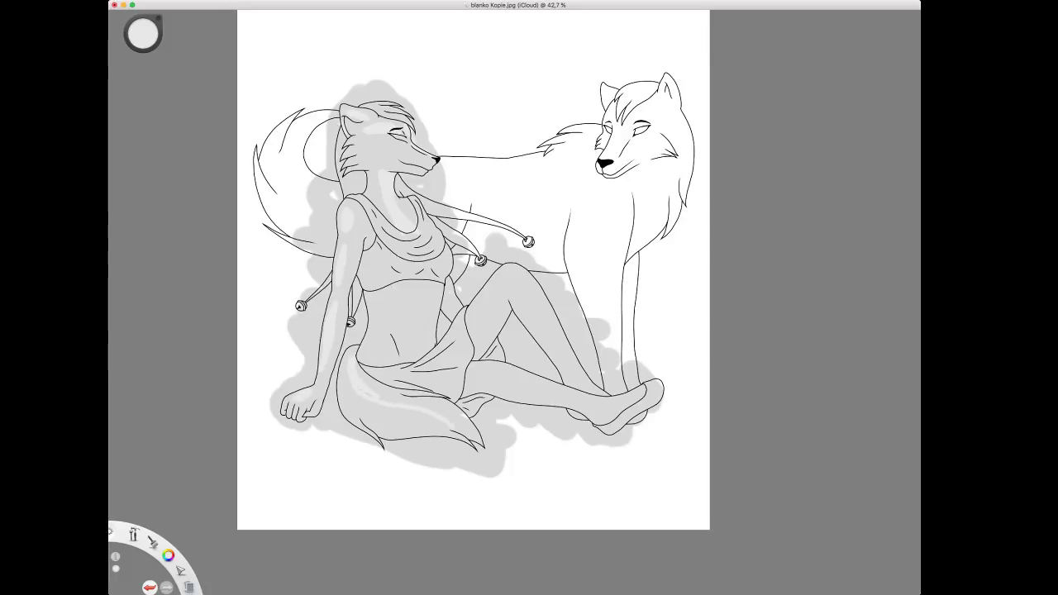
pyautogui.moveTo(394, 398); pyautogui.dragTo(411, 404)
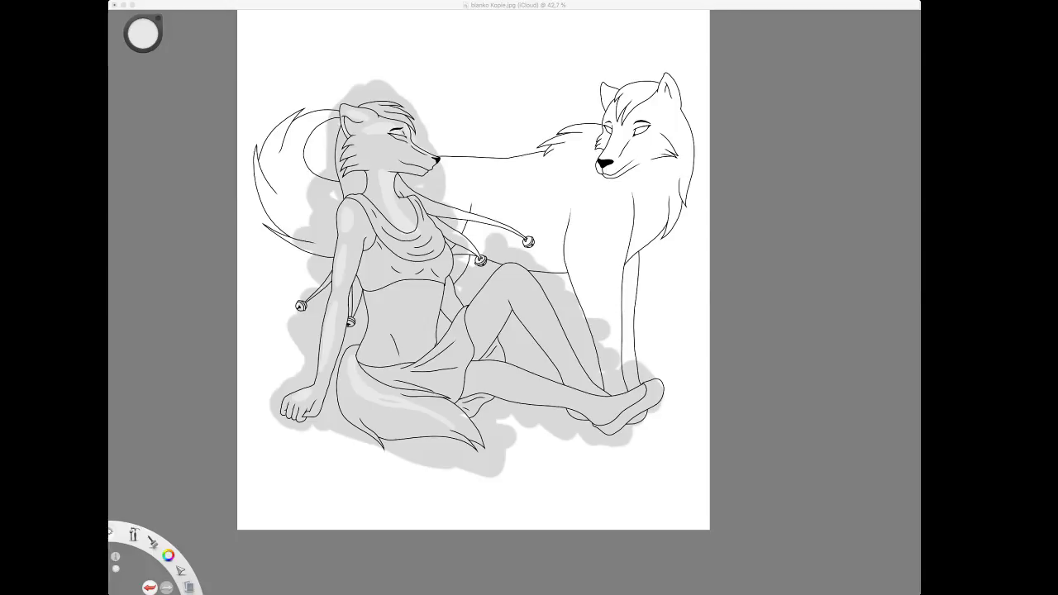
pyautogui.press('super+Tab')
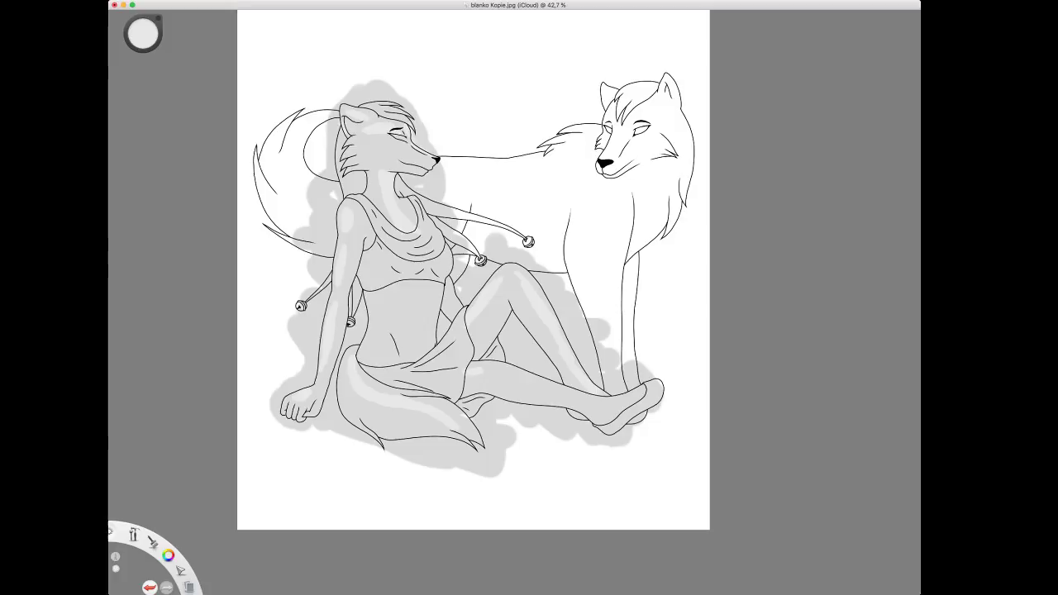
pyautogui.moveTo(504, 373)
pyautogui.mouseDown()
pyautogui.moveTo(593, 403)
pyautogui.moveTo(637, 394)
pyautogui.mouseUp()
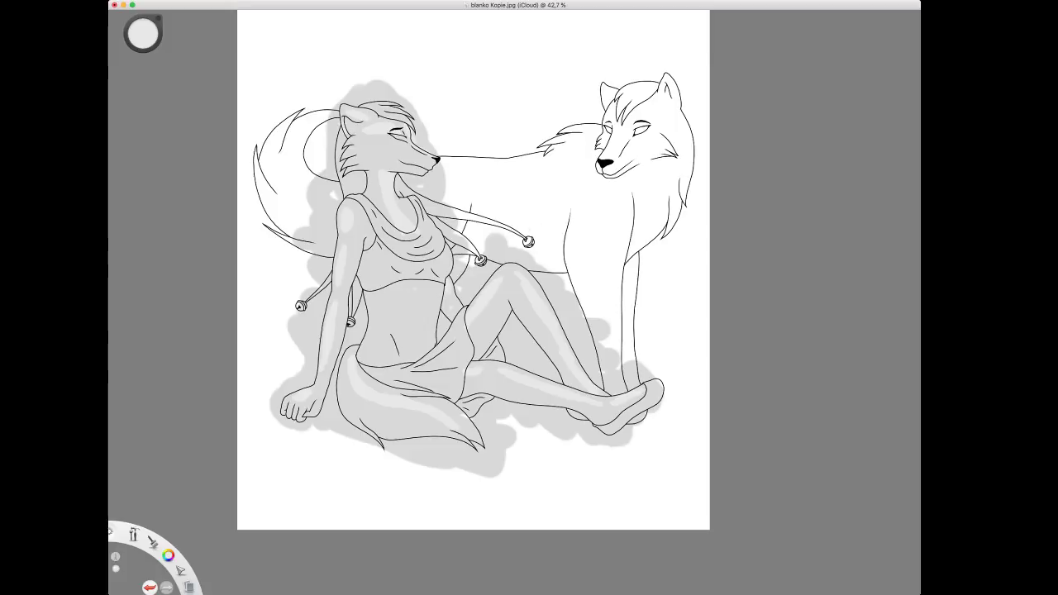
# Paint light highlights on both sides of the bare belly and blend the body's highlights softly into the grey base.
pyautogui.moveTo(367, 363); pyautogui.dragTo(376, 342)
pyautogui.moveTo(379, 340)
pyautogui.mouseDown()
pyautogui.moveTo(381, 362)
pyautogui.moveTo(377, 348)
pyautogui.mouseUp()
pyautogui.moveTo(423, 295); pyautogui.dragTo(420, 348)
pyautogui.moveTo(420, 348)
pyautogui.mouseDown()
pyautogui.moveTo(424, 291)
pyautogui.moveTo(425, 342)
pyautogui.mouseUp()
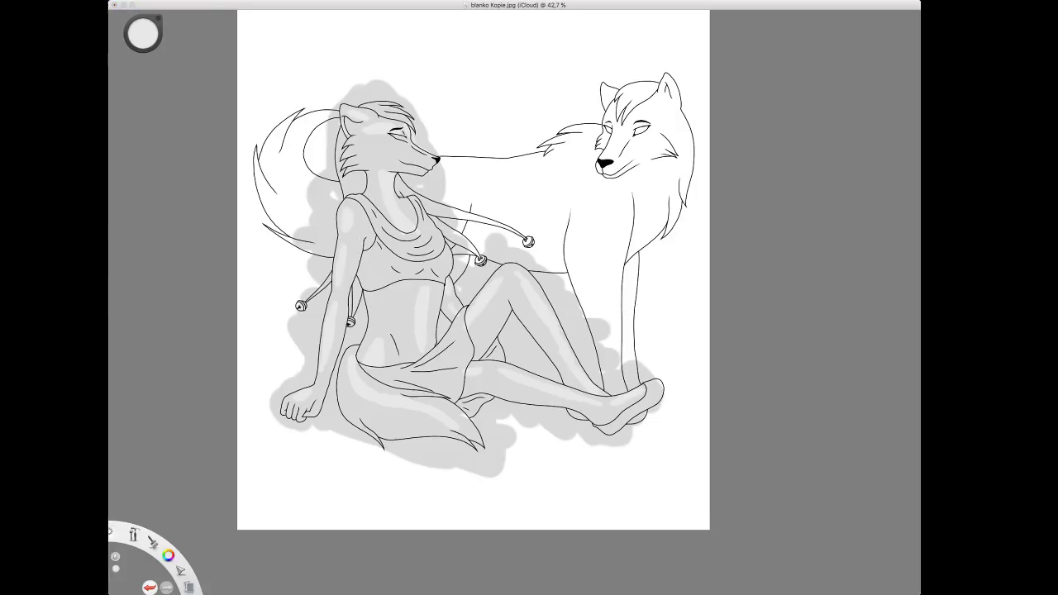
pyautogui.click(369, 216)
pyautogui.moveTo(362, 226)
pyautogui.mouseDown()
pyautogui.moveTo(337, 430)
pyautogui.moveTo(425, 368)
pyautogui.mouseUp()
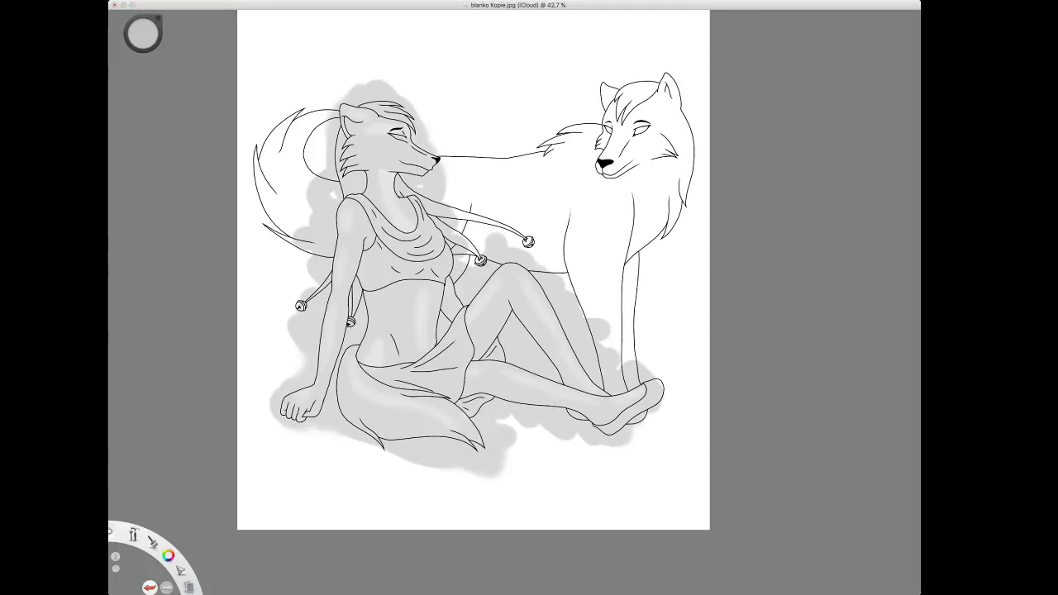
# Shade the midriff with a slightly darker grey along the waist, below the top, beside the belly line and behind the hip.
pyautogui.moveTo(368, 281)
pyautogui.mouseDown()
pyautogui.moveTo(365, 309)
pyautogui.moveTo(365, 283)
pyautogui.mouseUp()
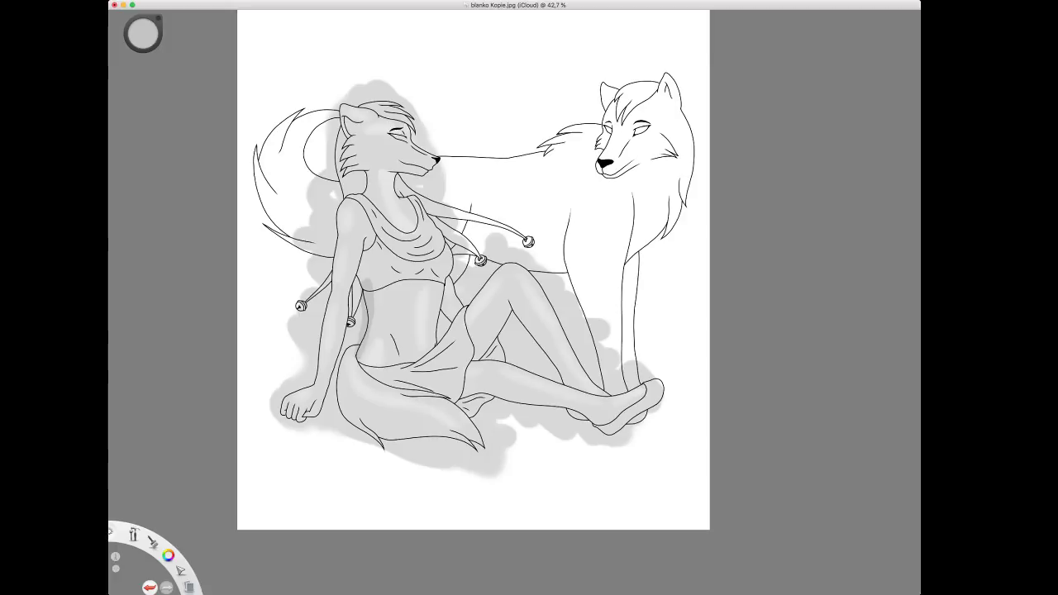
pyautogui.moveTo(371, 327)
pyautogui.mouseDown()
pyautogui.moveTo(388, 336)
pyautogui.moveTo(400, 355)
pyautogui.moveTo(374, 324)
pyautogui.moveTo(395, 359)
pyautogui.mouseUp()
pyautogui.moveTo(373, 296)
pyautogui.mouseDown()
pyautogui.moveTo(423, 283)
pyautogui.moveTo(410, 280)
pyautogui.moveTo(437, 350)
pyautogui.mouseUp()
pyautogui.moveTo(443, 310); pyautogui.dragTo(446, 319)
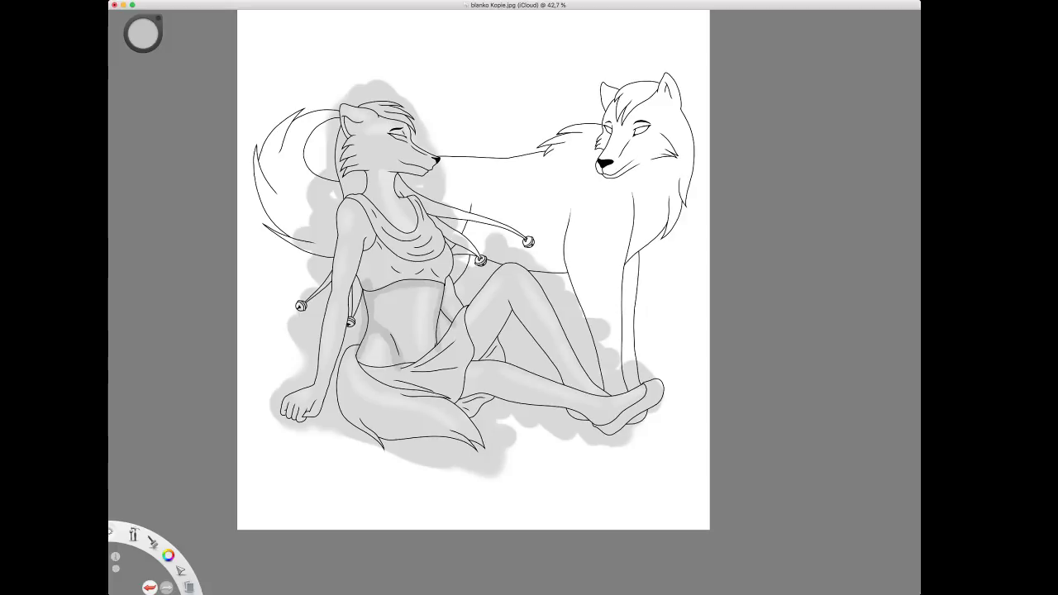
pyautogui.moveTo(451, 283); pyautogui.dragTo(459, 321)
# Shade the seated character's neck, neckline, ear, forehead and muzzle with the darker grey.
pyautogui.moveTo(369, 171)
pyautogui.mouseDown()
pyautogui.moveTo(364, 197)
pyautogui.moveTo(395, 187)
pyautogui.moveTo(425, 220)
pyautogui.mouseUp()
pyautogui.moveTo(370, 171); pyautogui.dragTo(393, 172)
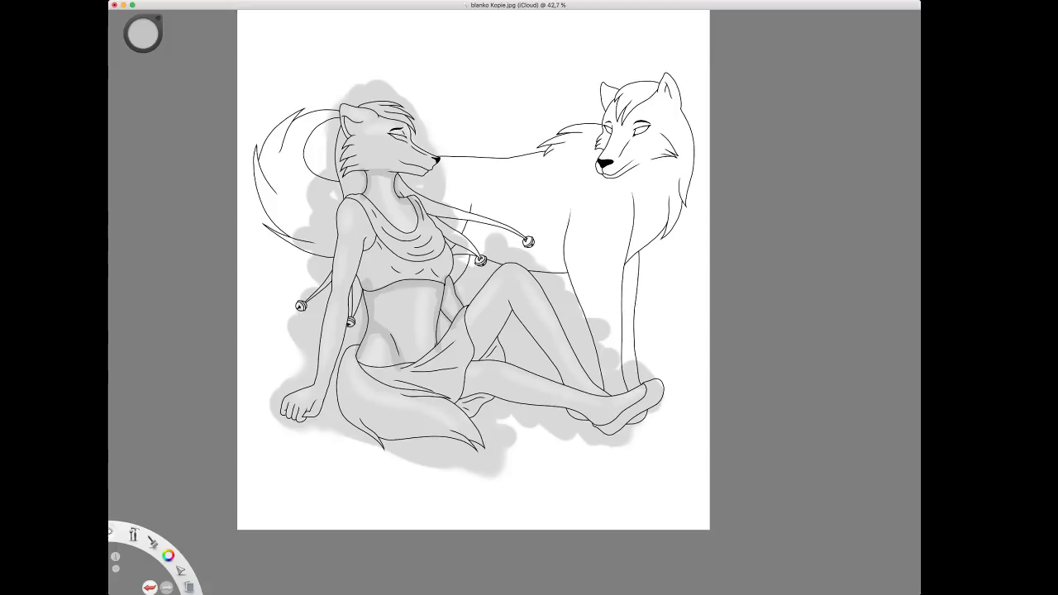
pyautogui.moveTo(340, 114)
pyautogui.mouseDown()
pyautogui.moveTo(345, 142)
pyautogui.moveTo(367, 122)
pyautogui.moveTo(349, 105)
pyautogui.moveTo(403, 127)
pyautogui.moveTo(432, 155)
pyautogui.mouseUp()
pyautogui.moveTo(382, 130); pyautogui.dragTo(385, 127)
# Shade the seated character's supporting arm from shoulder and elbow crease down both edges to the hand.
pyautogui.click(340, 249)
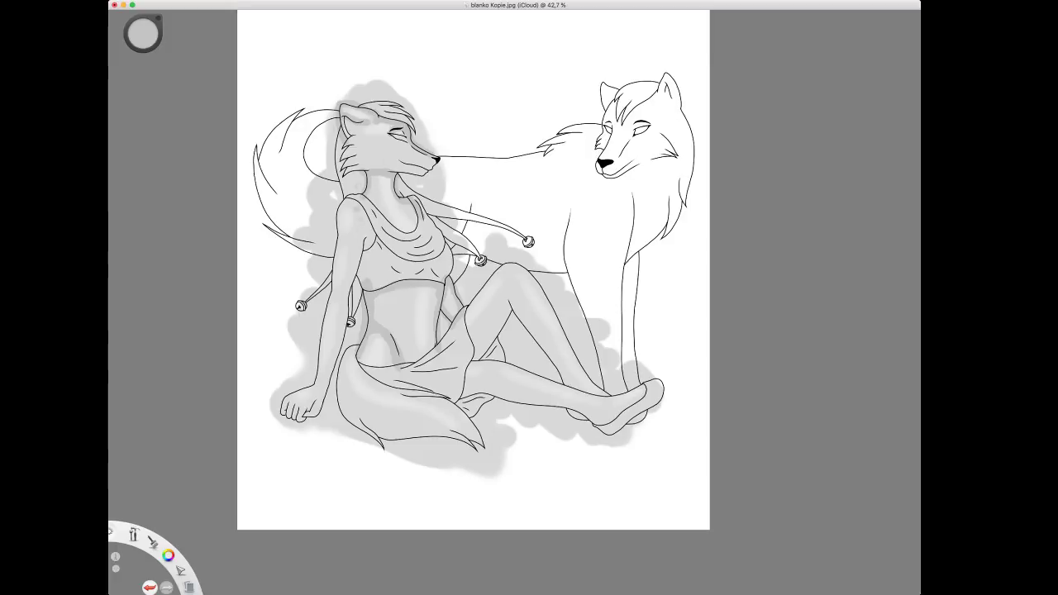
pyautogui.moveTo(335, 229)
pyautogui.mouseDown()
pyautogui.moveTo(342, 201)
pyautogui.moveTo(355, 205)
pyautogui.moveTo(358, 266)
pyautogui.moveTo(363, 242)
pyautogui.mouseUp()
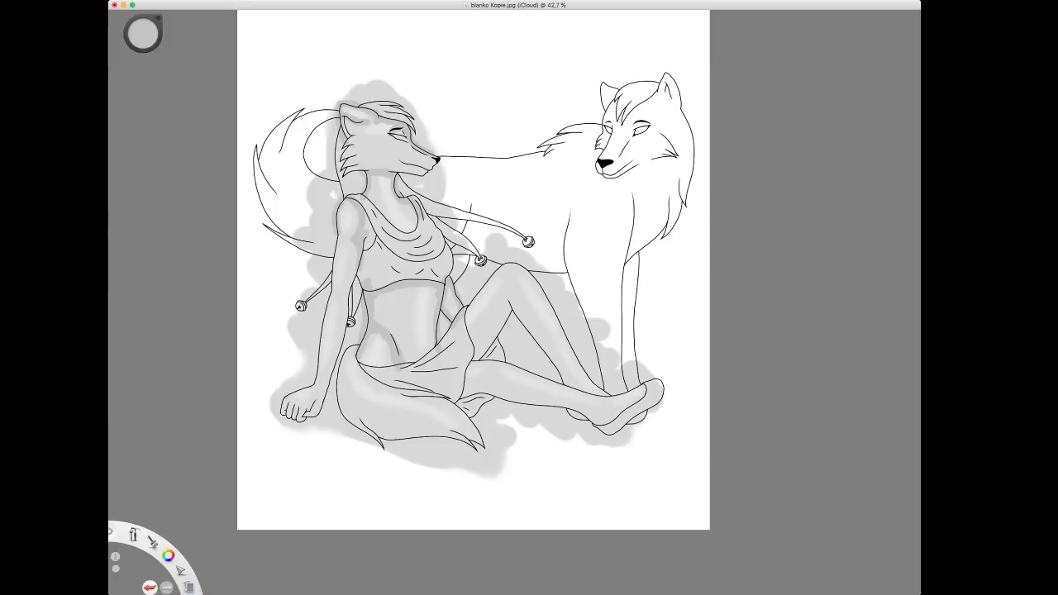
pyautogui.moveTo(369, 203)
pyautogui.mouseDown()
pyautogui.moveTo(356, 279)
pyautogui.moveTo(344, 295)
pyautogui.moveTo(332, 286)
pyautogui.mouseUp()
pyautogui.moveTo(335, 243)
pyautogui.mouseDown()
pyautogui.moveTo(316, 380)
pyautogui.moveTo(324, 390)
pyautogui.mouseUp()
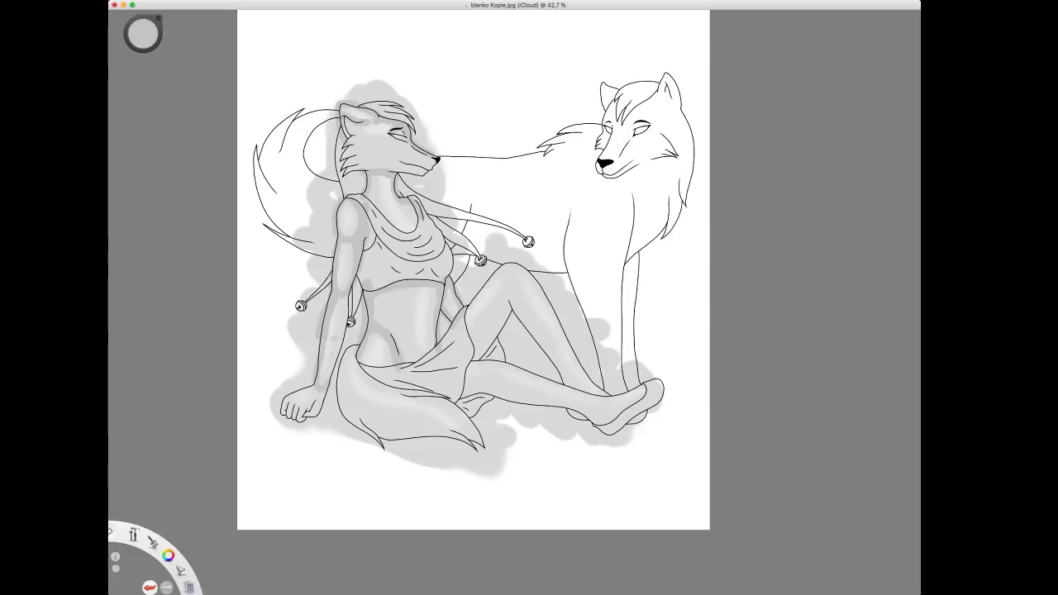
pyautogui.moveTo(346, 309)
pyautogui.mouseDown()
pyautogui.moveTo(321, 408)
pyautogui.moveTo(296, 420)
pyautogui.mouseUp()
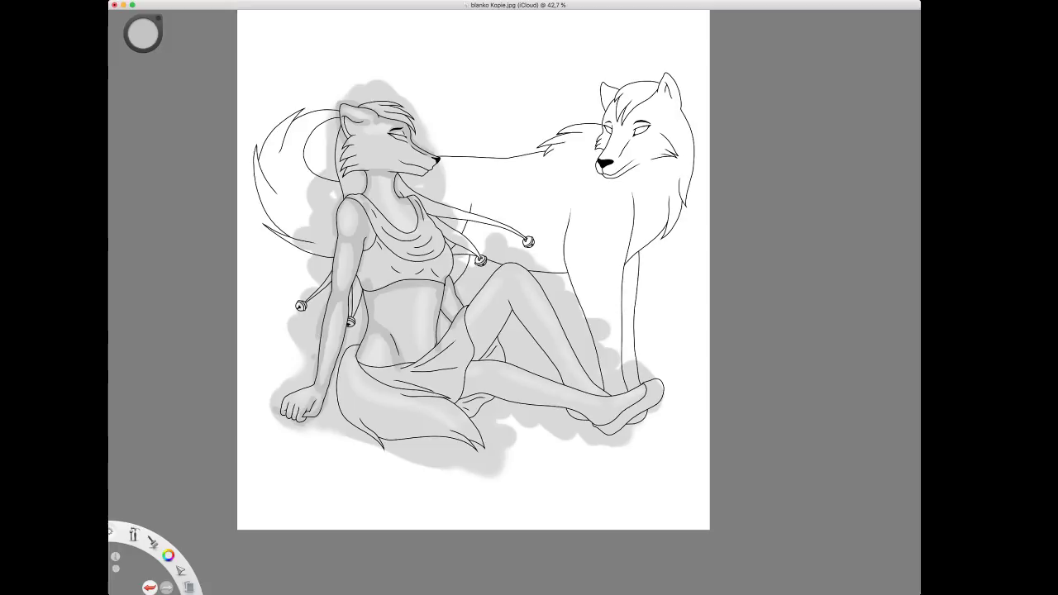
# Shade the upper and lower edges of the fluffy tail by the hip with darker grey, out to its pointed tips.
pyautogui.moveTo(355, 346)
pyautogui.mouseDown()
pyautogui.moveTo(339, 388)
pyautogui.moveTo(344, 419)
pyautogui.mouseUp()
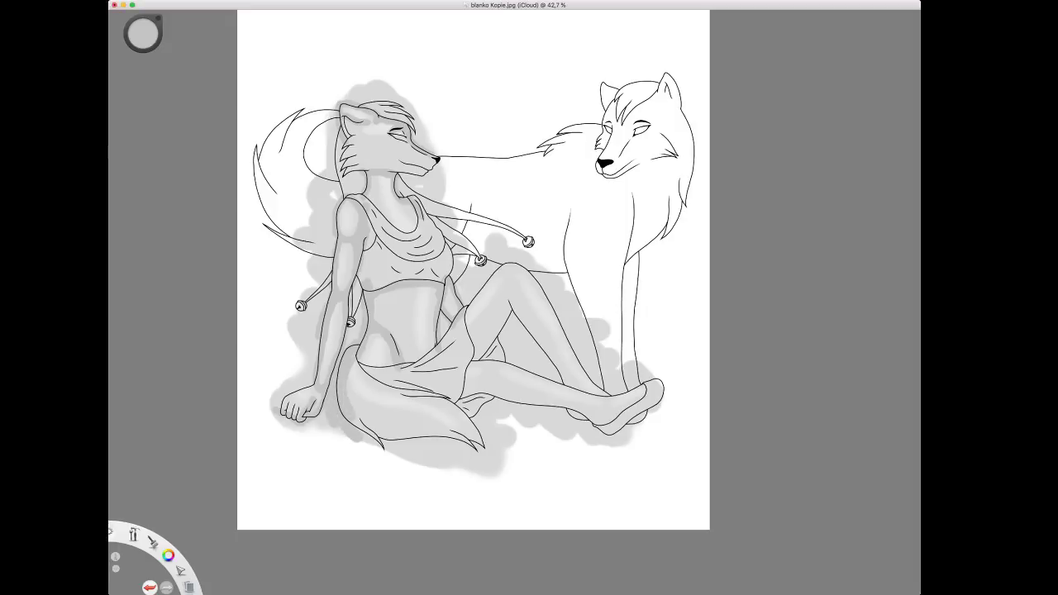
pyautogui.moveTo(360, 422)
pyautogui.mouseDown()
pyautogui.moveTo(388, 460)
pyautogui.moveTo(413, 432)
pyautogui.moveTo(481, 449)
pyautogui.moveTo(407, 439)
pyautogui.moveTo(438, 445)
pyautogui.mouseUp()
pyautogui.moveTo(385, 371)
pyautogui.mouseDown()
pyautogui.moveTo(372, 375)
pyautogui.moveTo(439, 398)
pyautogui.moveTo(486, 446)
pyautogui.mouseUp()
pyautogui.press('super+z')
pyautogui.click(363, 362)
pyautogui.press('super+z')
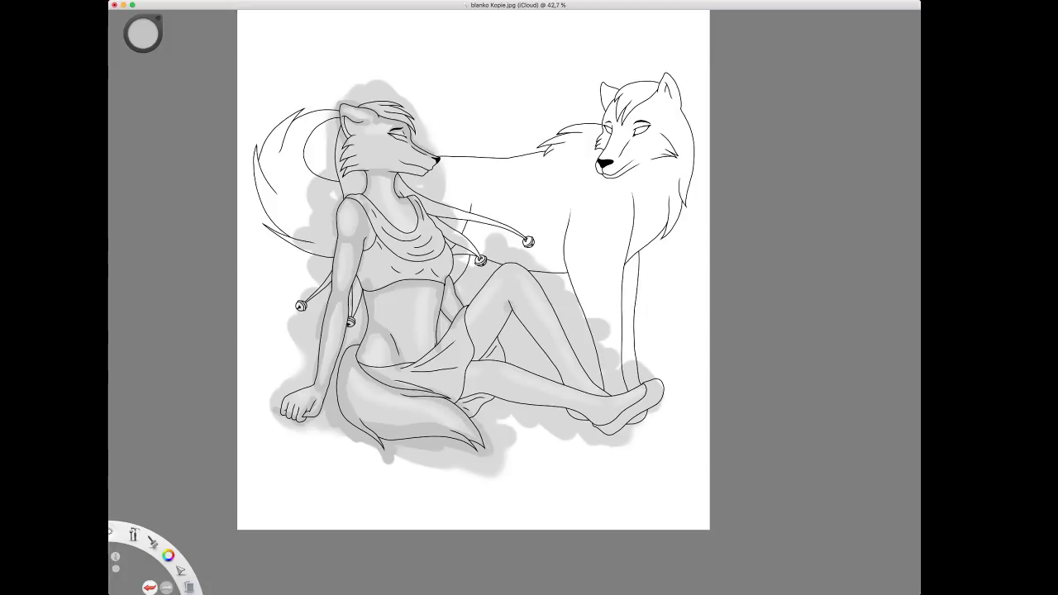
# Shade the edges of both legs and feet with darker grey, plus the gap between the arm and waist.
pyautogui.moveTo(506, 302); pyautogui.dragTo(476, 361)
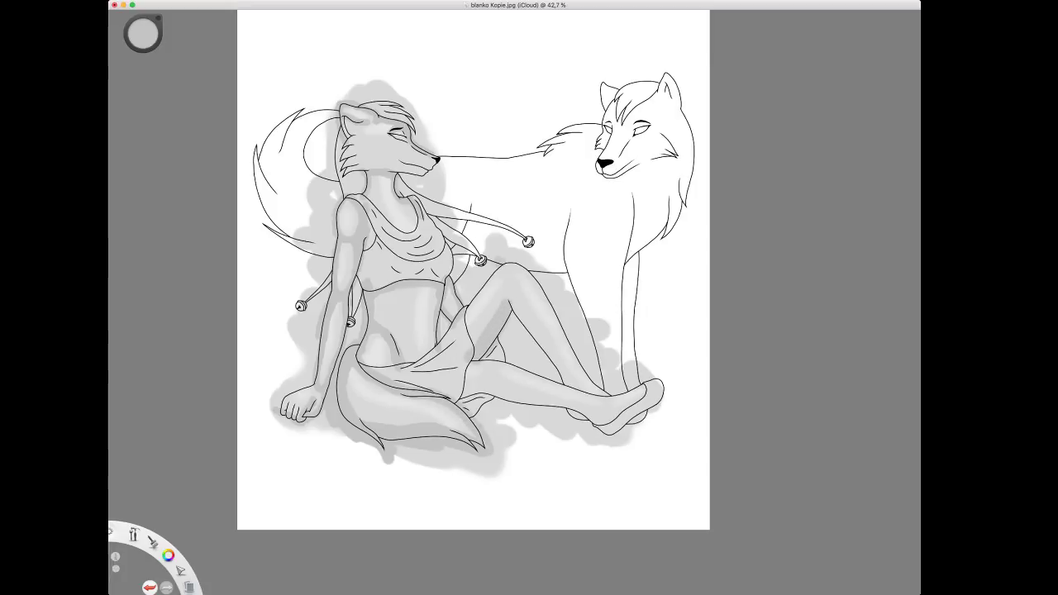
pyautogui.moveTo(511, 264)
pyautogui.mouseDown()
pyautogui.moveTo(464, 314)
pyautogui.moveTo(516, 314)
pyautogui.moveTo(564, 381)
pyautogui.mouseUp()
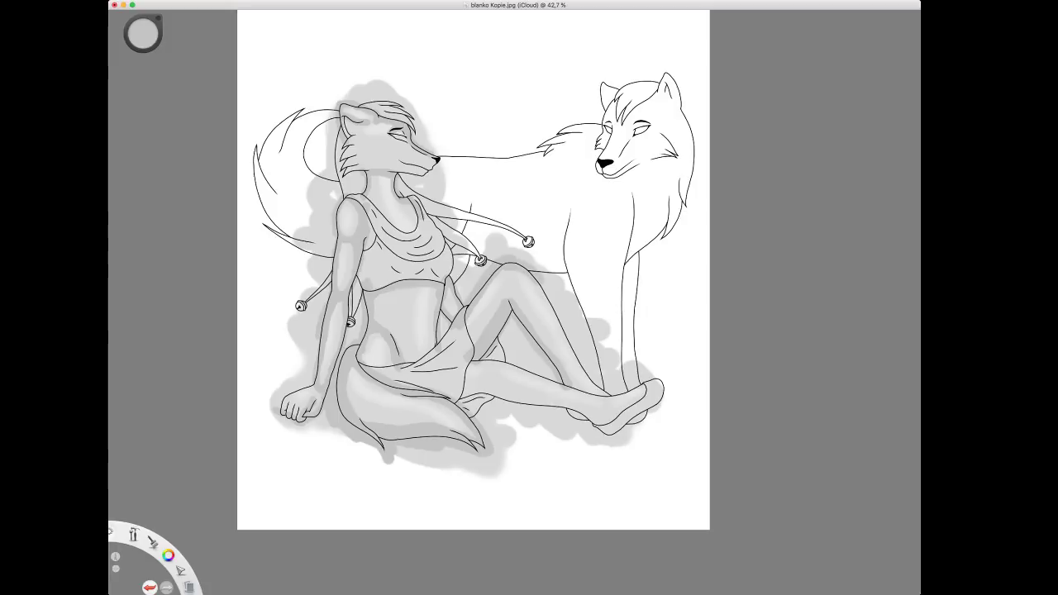
pyautogui.moveTo(535, 275); pyautogui.dragTo(610, 394)
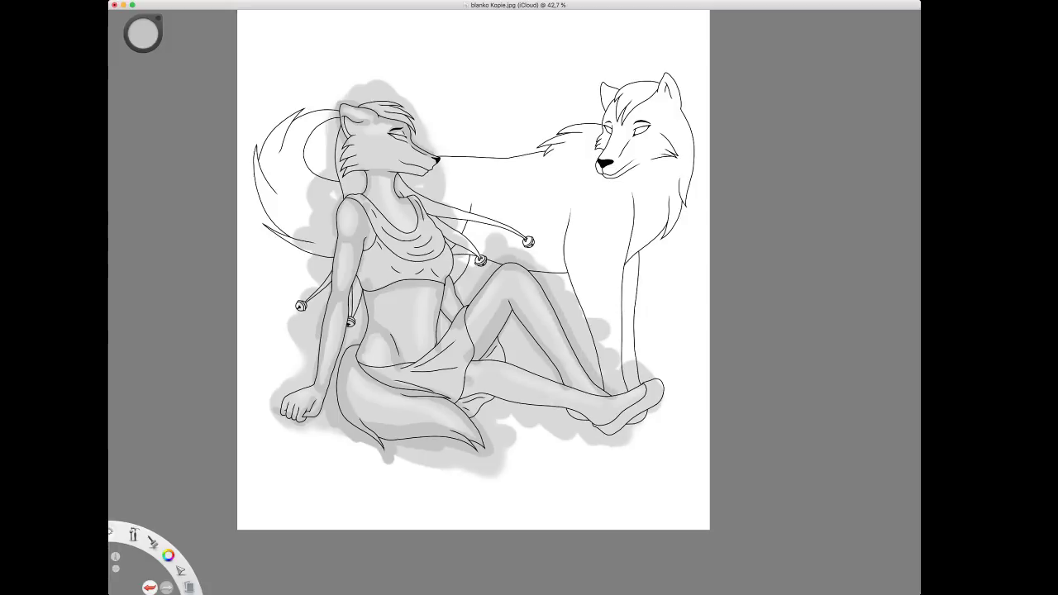
pyautogui.moveTo(460, 364)
pyautogui.mouseDown()
pyautogui.moveTo(512, 367)
pyautogui.moveTo(590, 396)
pyautogui.moveTo(649, 381)
pyautogui.mouseUp()
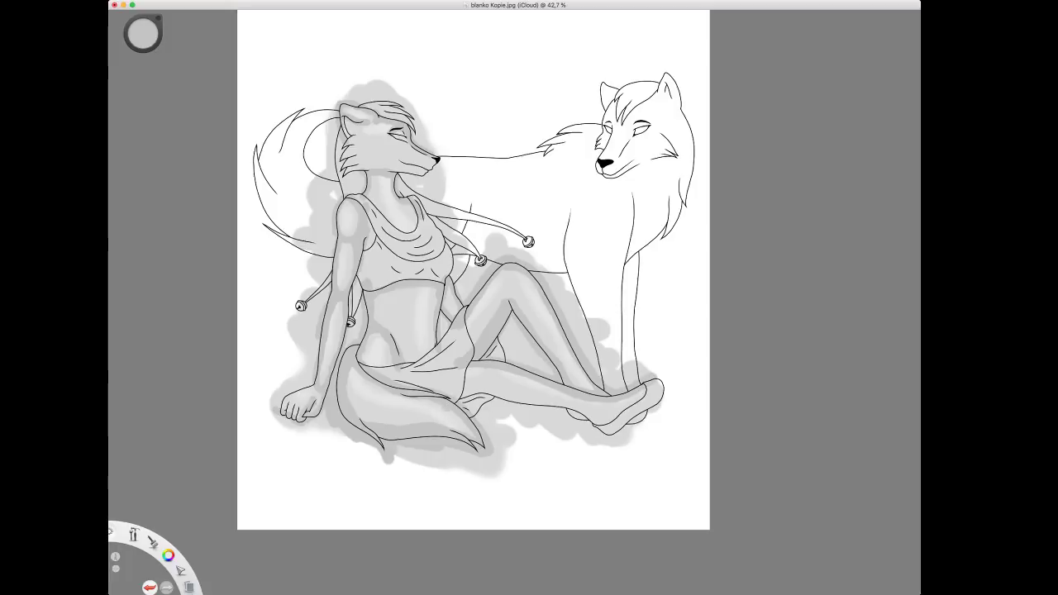
pyautogui.moveTo(455, 397)
pyautogui.mouseDown()
pyautogui.moveTo(552, 405)
pyautogui.moveTo(600, 426)
pyautogui.moveTo(651, 388)
pyautogui.moveTo(653, 405)
pyautogui.moveTo(598, 439)
pyautogui.mouseUp()
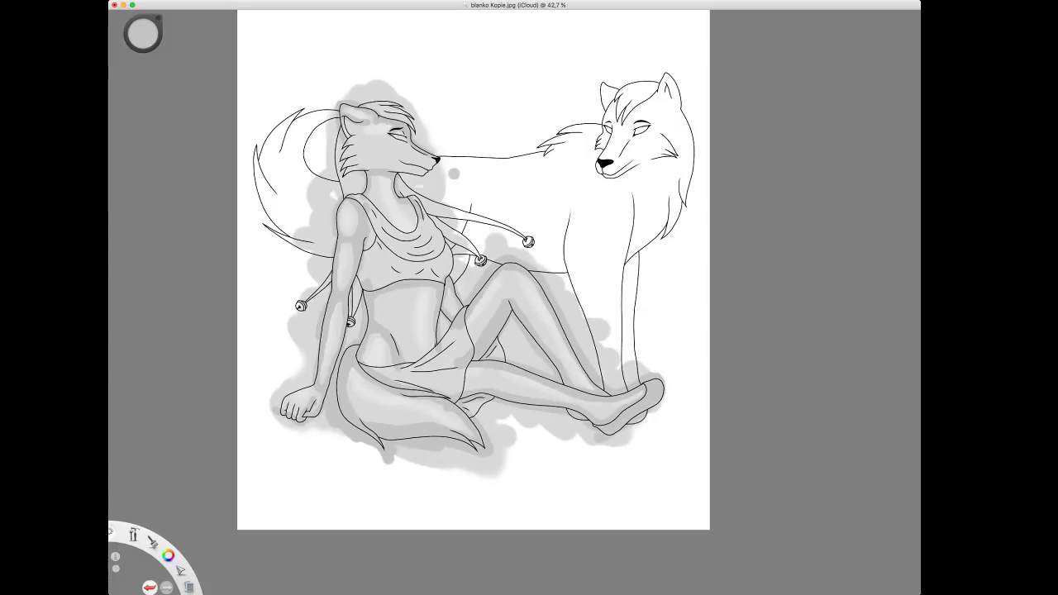
pyautogui.moveTo(357, 286); pyautogui.dragTo(355, 344)
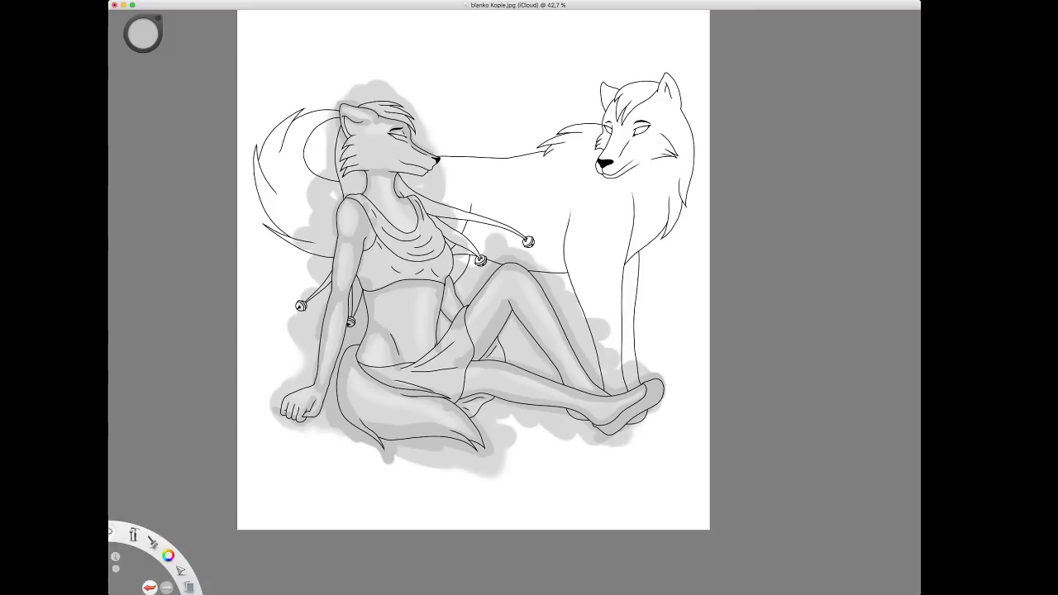
# Blend the darker shading smoothly into the grey base on the arm, legs, head, tail and belly.
pyautogui.moveTo(372, 224); pyautogui.dragTo(370, 254)
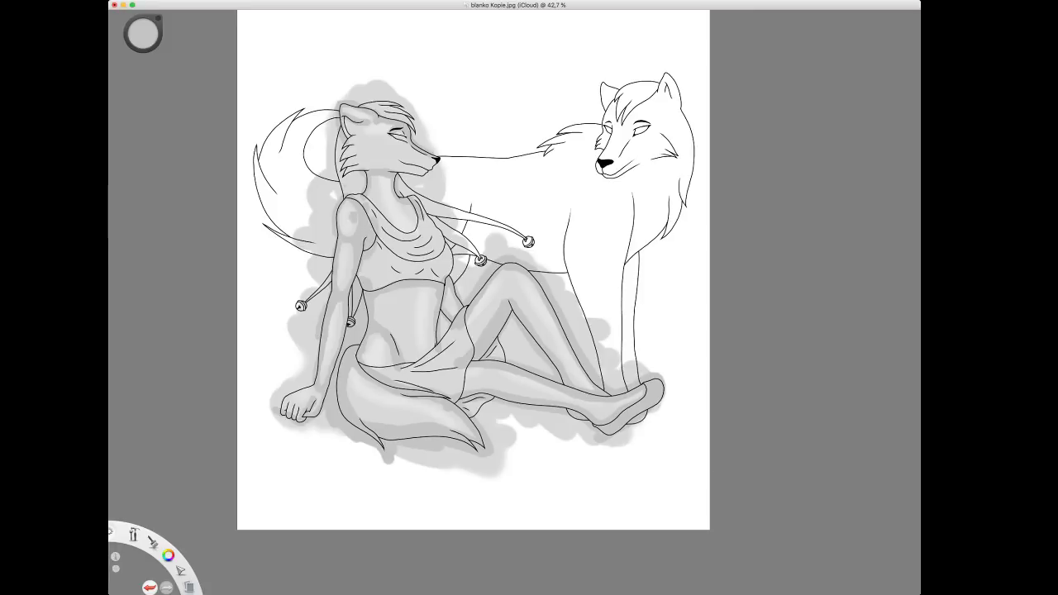
pyautogui.click(281, 195)
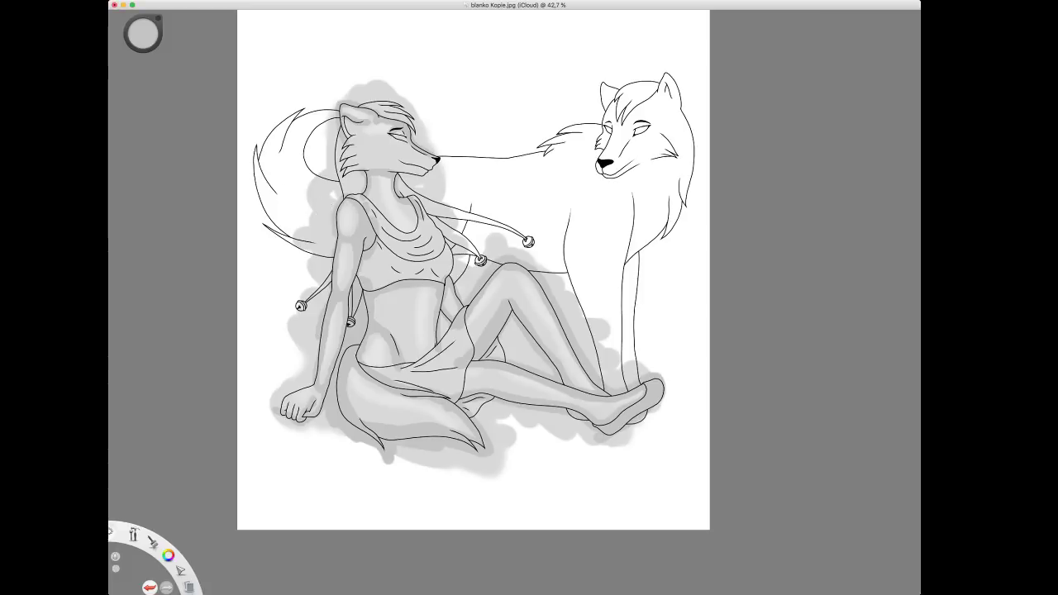
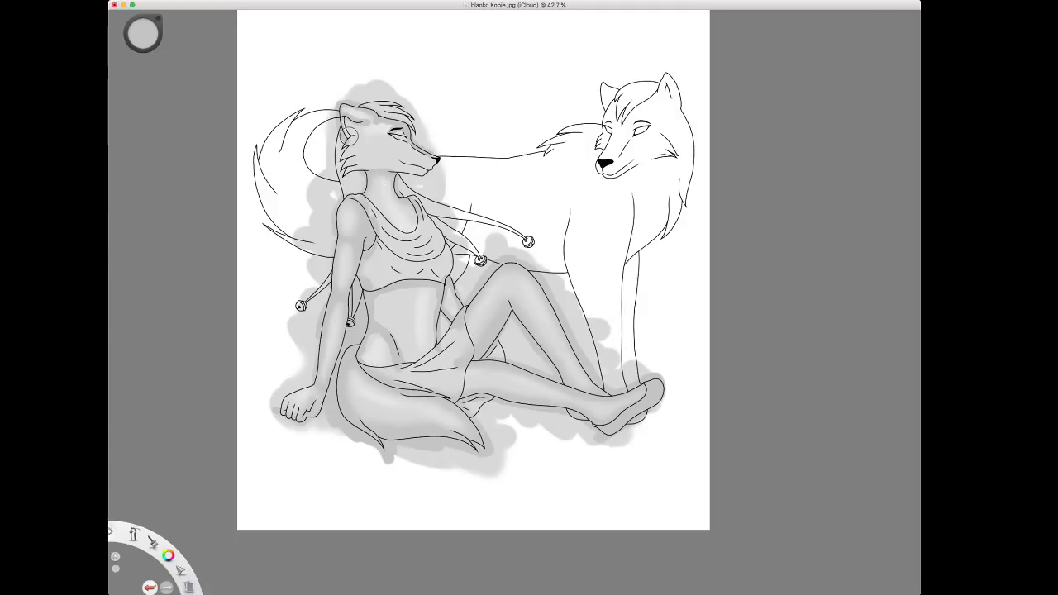
pyautogui.click(342, 118)
pyautogui.click(364, 355)
pyautogui.click(378, 300)
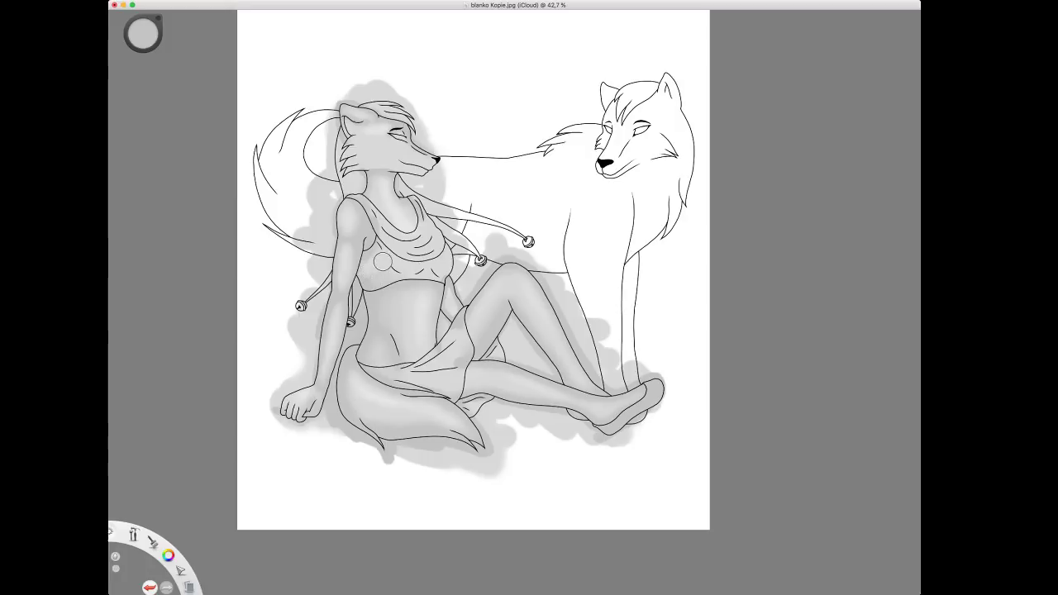
pyautogui.press('super+Tab')
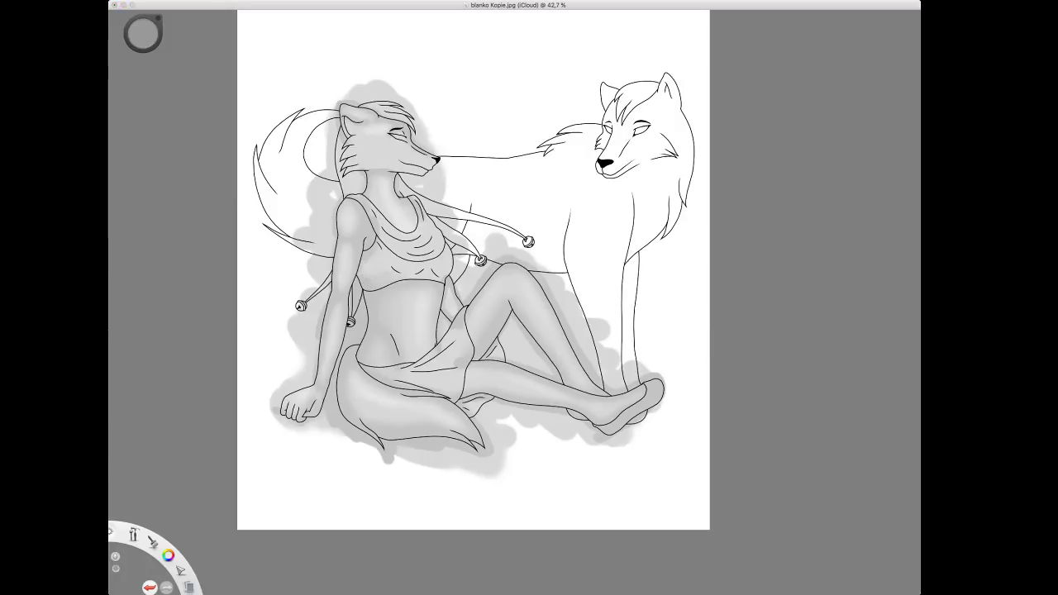
pyautogui.press('super+Tab')
pyautogui.press('super+Tab')
pyautogui.press('super+Tab')
pyautogui.press('super+Tab')
pyautogui.press('super+Tab')
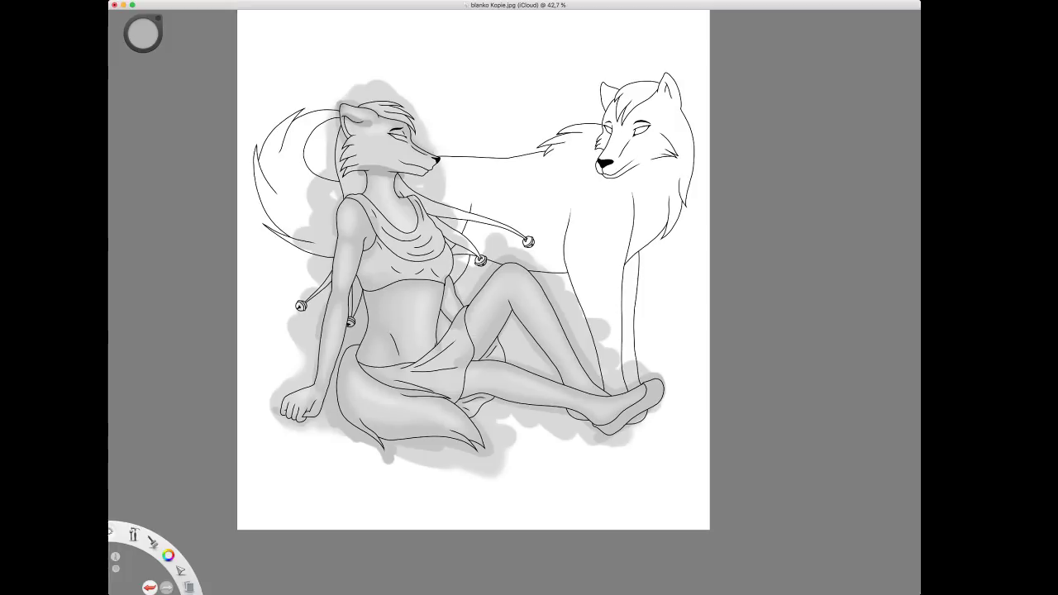
# Shade the seated character's forehead beneath the hair and the bridge of the muzzle with a darker grey.
pyautogui.moveTo(382, 117); pyautogui.dragTo(420, 142)
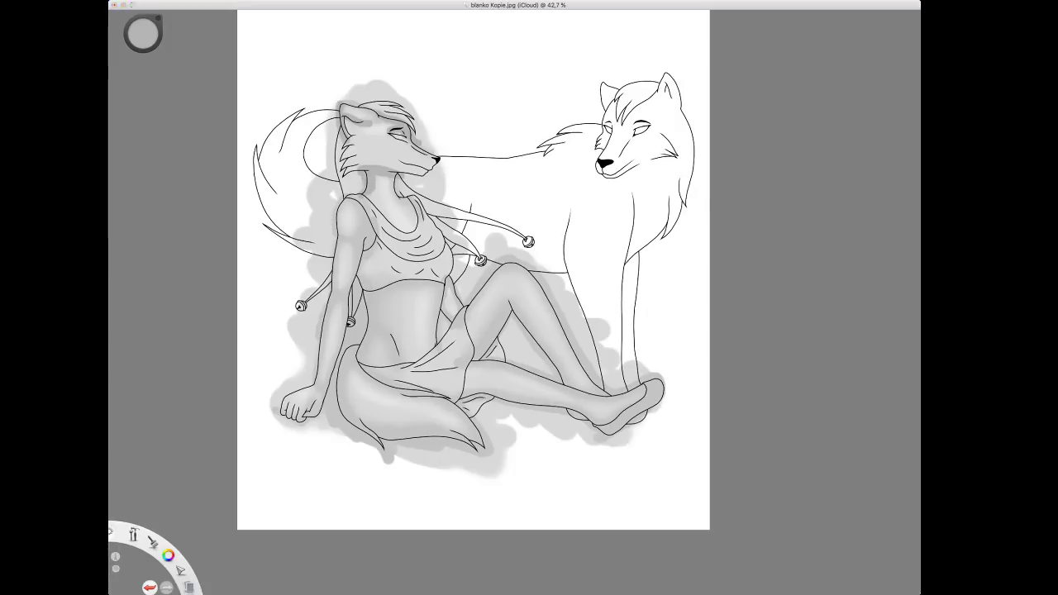
pyautogui.press('super+Tab')
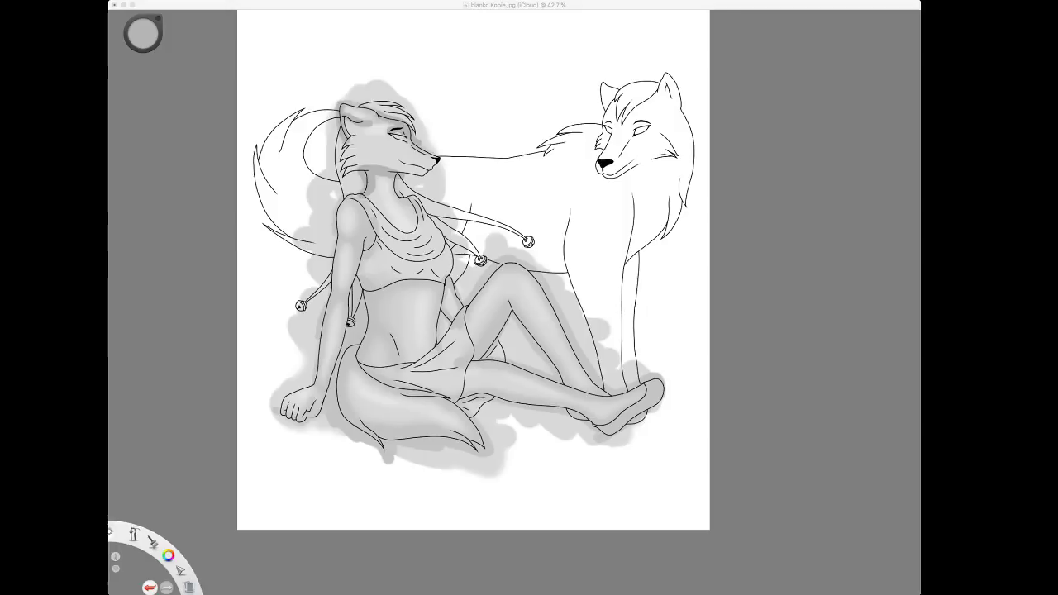
pyautogui.click(240, 176)
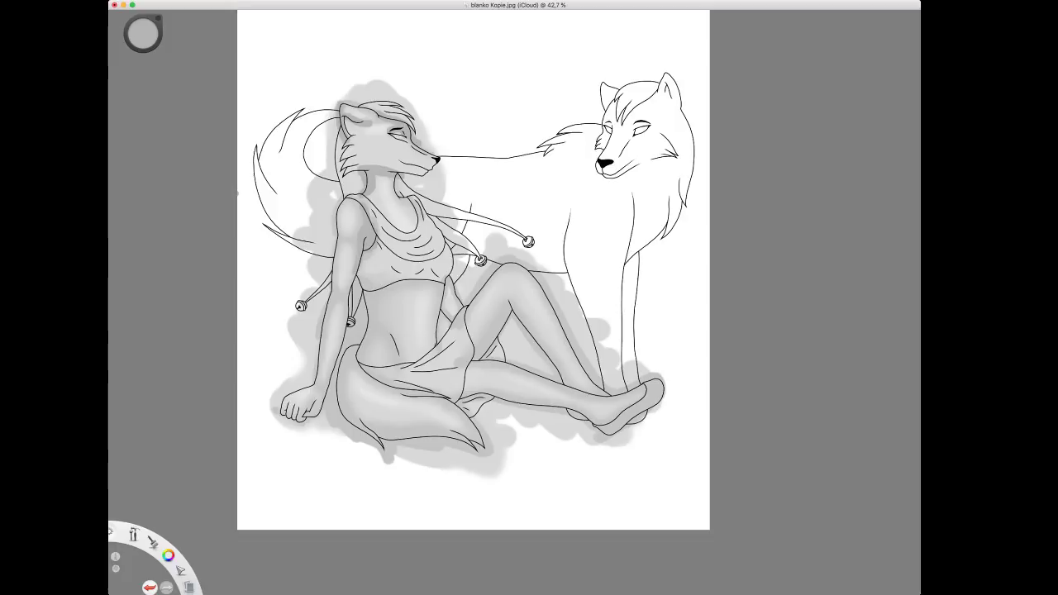
pyautogui.press('super+z')
pyautogui.press('super+z')
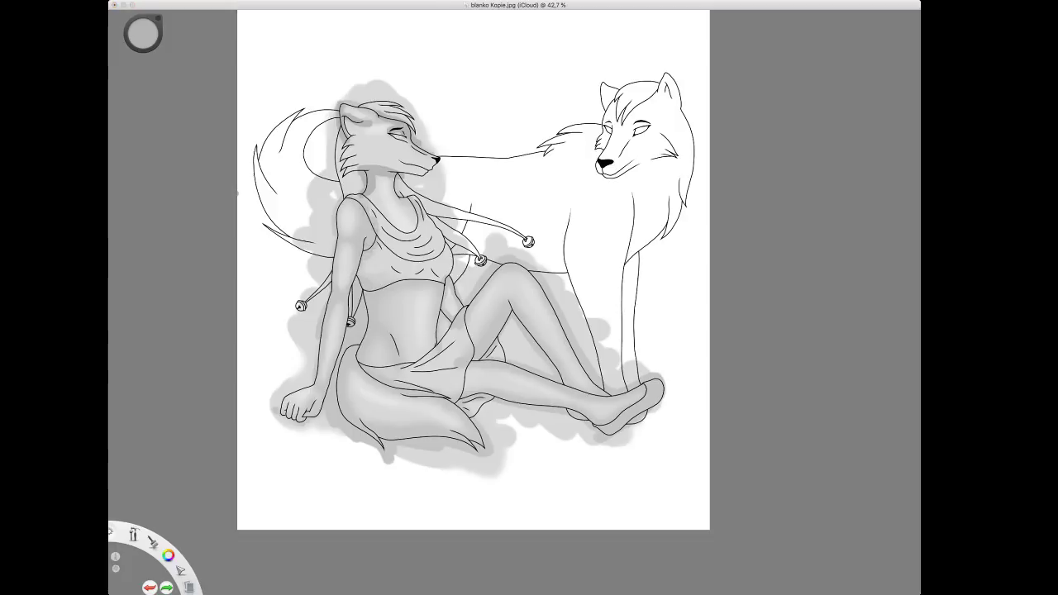
# Deepen the grey along the supporting arm's edges, around the belly and along the outer edges of the fluffy tail.
pyautogui.moveTo(344, 200); pyautogui.dragTo(331, 273)
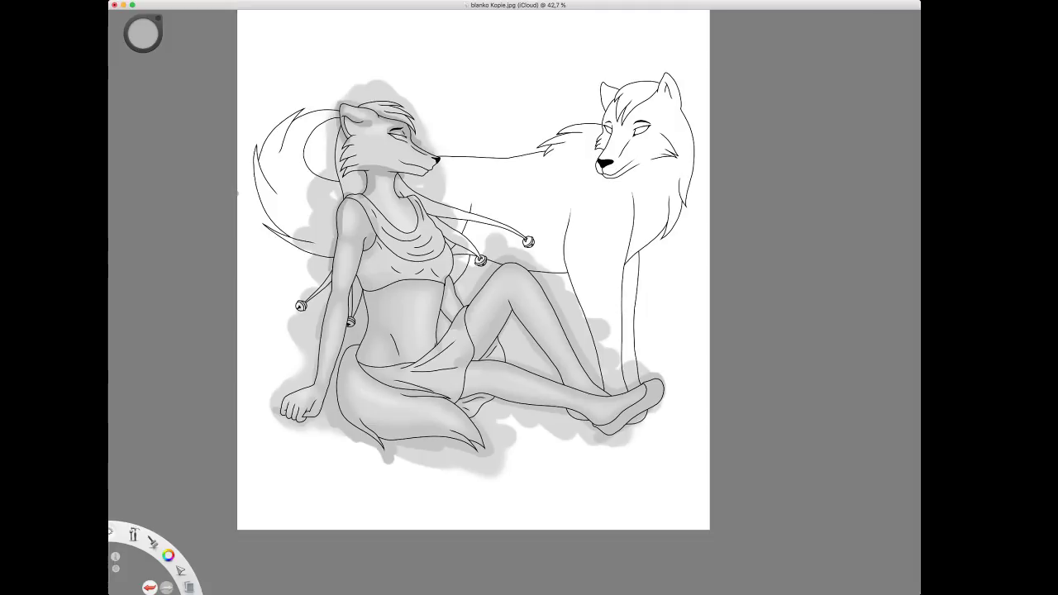
pyautogui.moveTo(341, 240)
pyautogui.mouseDown()
pyautogui.moveTo(316, 372)
pyautogui.moveTo(286, 409)
pyautogui.moveTo(321, 414)
pyautogui.moveTo(329, 391)
pyautogui.mouseUp()
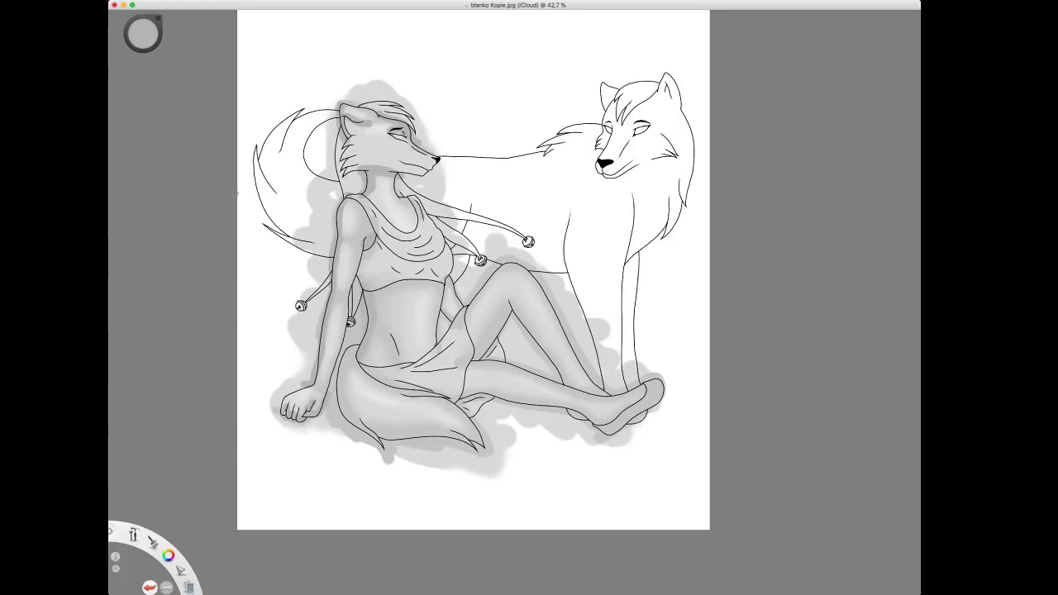
pyautogui.moveTo(390, 334)
pyautogui.mouseDown()
pyautogui.moveTo(397, 361)
pyautogui.moveTo(437, 331)
pyautogui.moveTo(445, 278)
pyautogui.mouseUp()
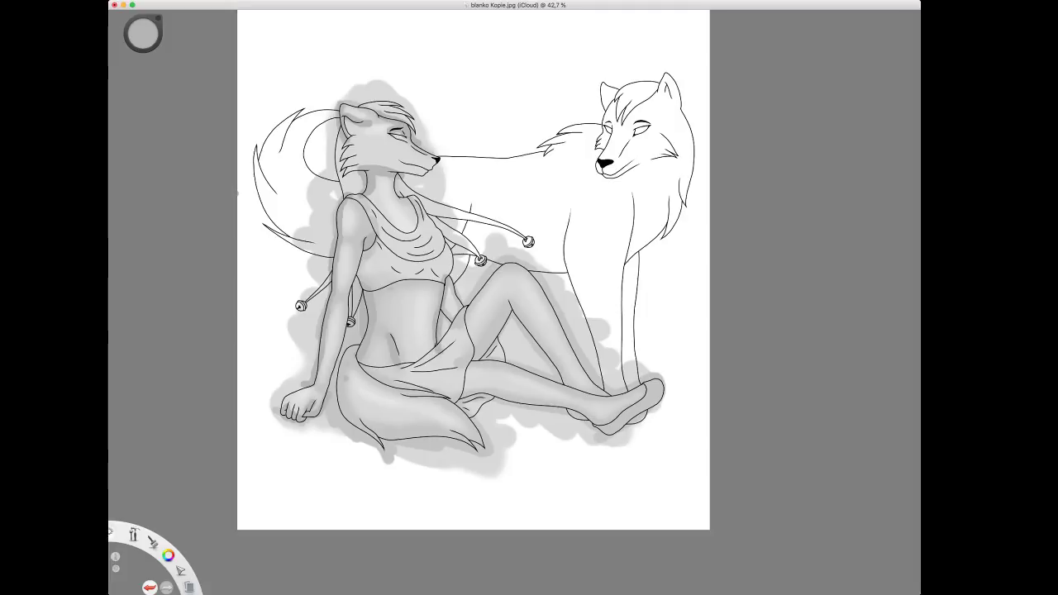
pyautogui.moveTo(338, 377)
pyautogui.mouseDown()
pyautogui.moveTo(338, 411)
pyautogui.moveTo(355, 427)
pyautogui.mouseUp()
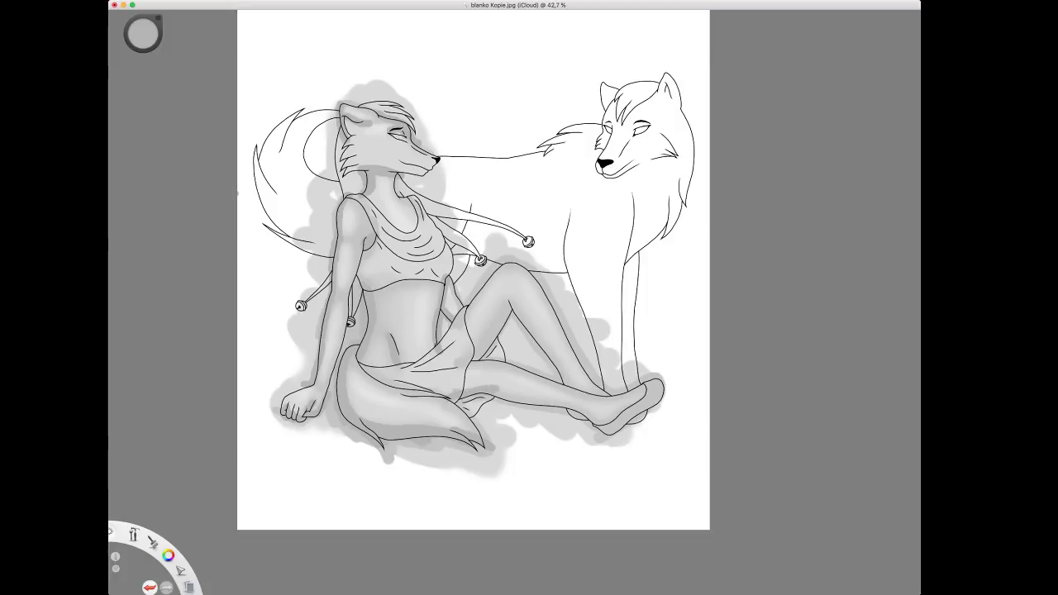
# Shade the undersides of both legs and the foot with the darker grey, including the bend behind the raised knee.
pyautogui.moveTo(498, 389)
pyautogui.mouseDown()
pyautogui.moveTo(610, 429)
pyautogui.moveTo(593, 426)
pyautogui.mouseUp()
pyautogui.moveTo(610, 426); pyautogui.dragTo(641, 400)
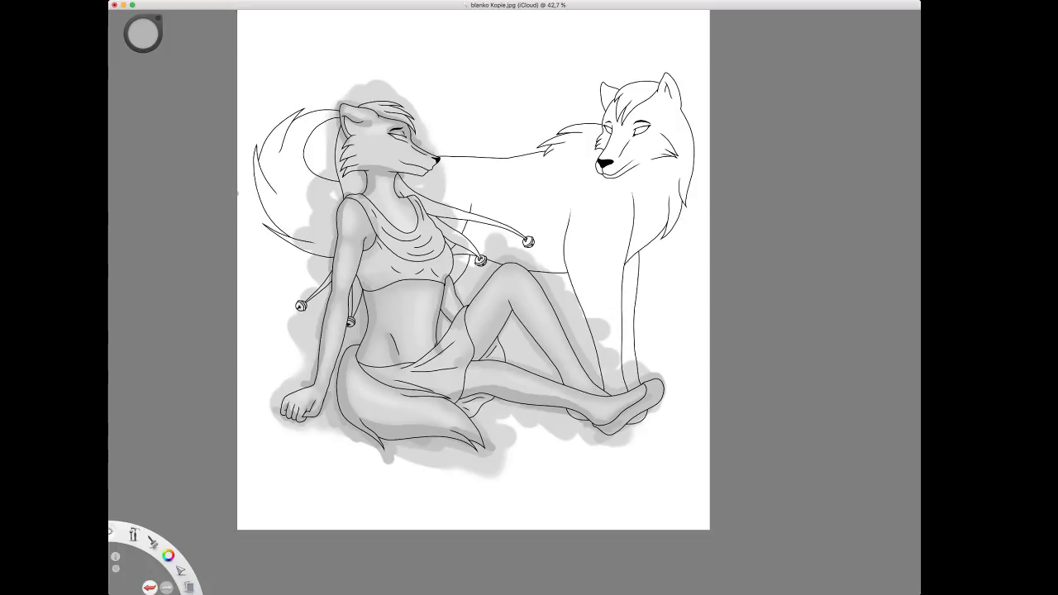
pyautogui.moveTo(510, 309)
pyautogui.mouseDown()
pyautogui.moveTo(476, 356)
pyautogui.moveTo(521, 314)
pyautogui.moveTo(568, 392)
pyautogui.moveTo(544, 363)
pyautogui.mouseUp()
pyautogui.moveTo(511, 329); pyautogui.dragTo(494, 352)
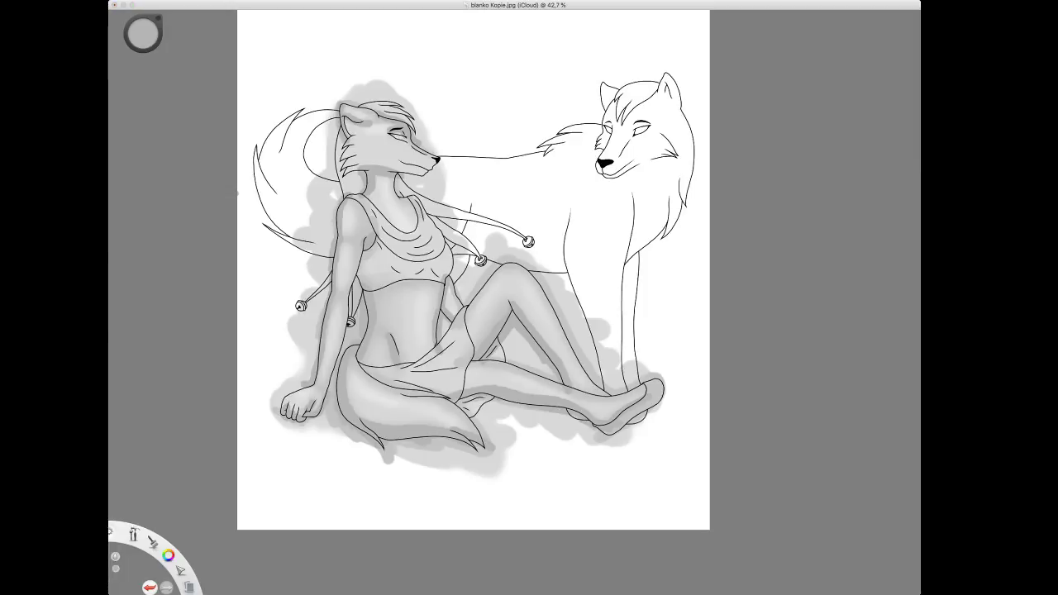
# Blend the new darker shading smoothly into the fur on the arm, belly, tail and legs.
pyautogui.click(351, 205)
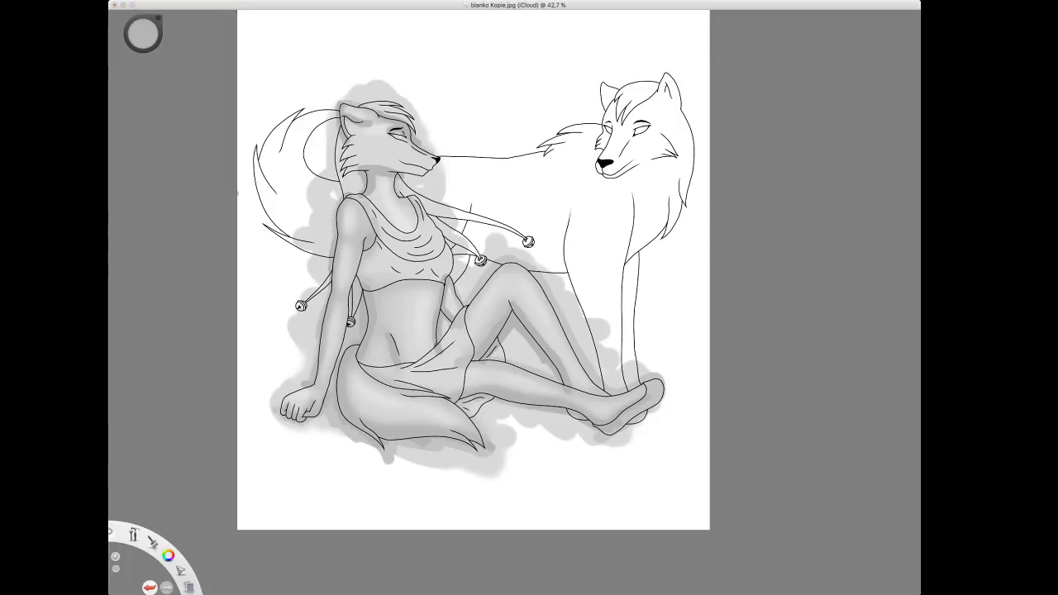
pyautogui.click(456, 393)
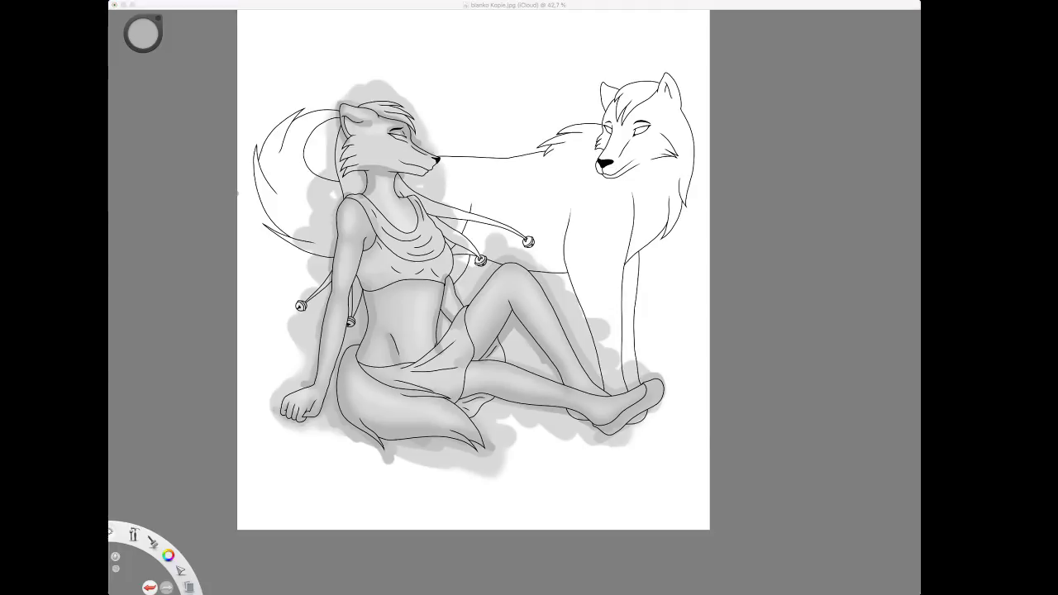
pyautogui.click(337, 129)
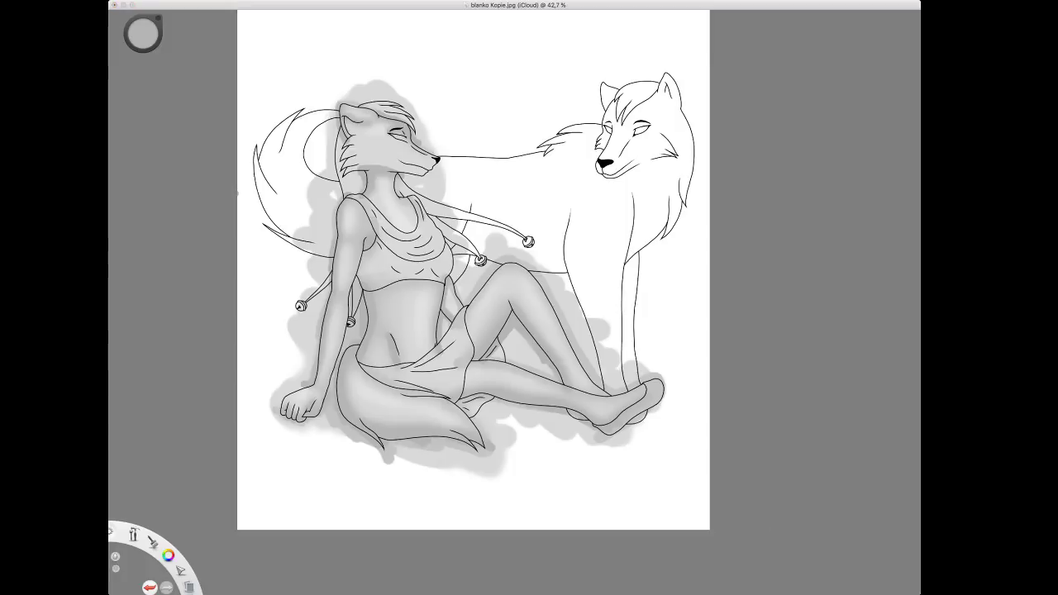
pyautogui.click(373, 293)
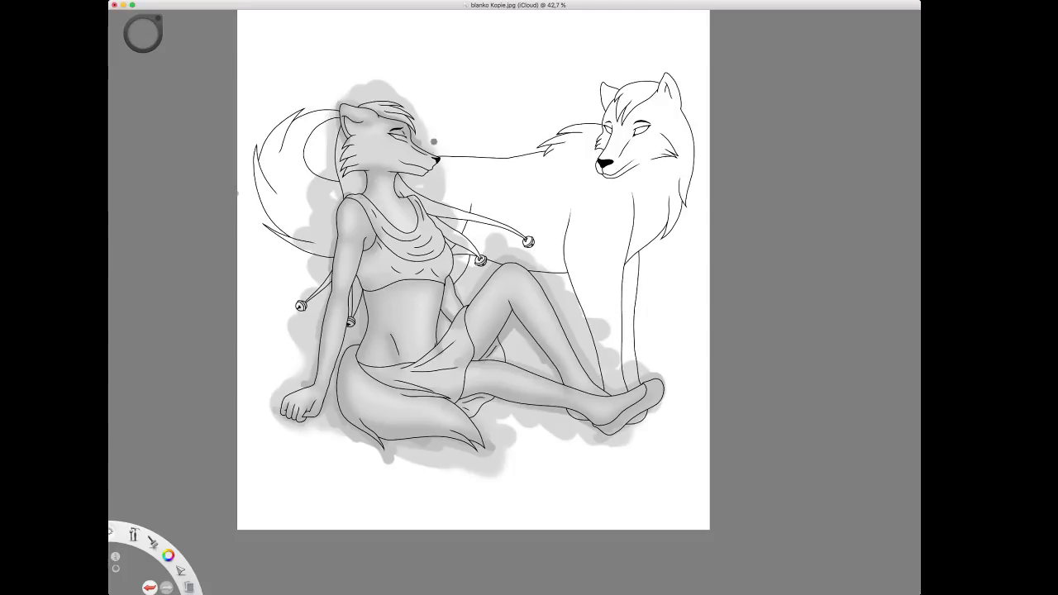
# Paint deep grey shadows under the hair and chin, along the neck and top's armhole, beneath the top's hem and at the waist.
pyautogui.moveTo(356, 171)
pyautogui.mouseDown()
pyautogui.moveTo(402, 170)
pyautogui.moveTo(353, 173)
pyautogui.mouseUp()
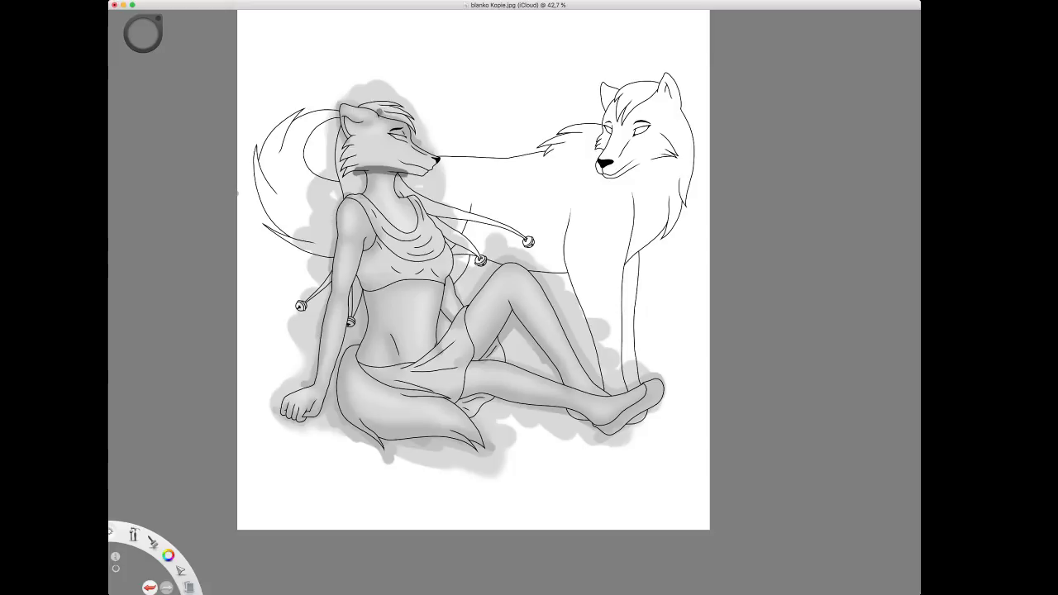
pyautogui.moveTo(380, 114); pyautogui.dragTo(418, 129)
pyautogui.moveTo(365, 174)
pyautogui.mouseDown()
pyautogui.moveTo(367, 188)
pyautogui.moveTo(349, 198)
pyautogui.moveTo(387, 247)
pyautogui.mouseUp()
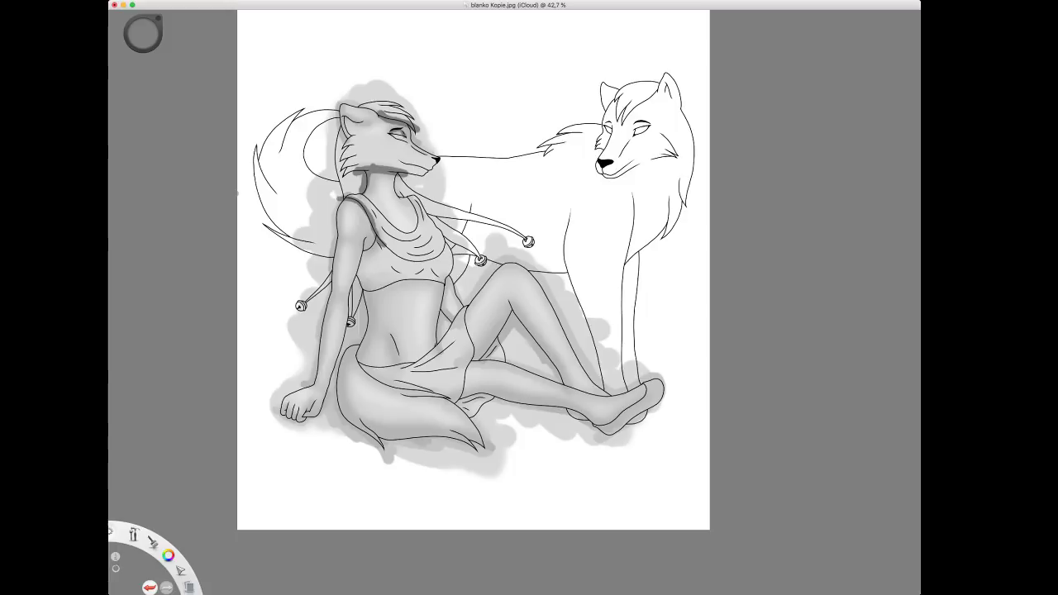
pyautogui.moveTo(347, 201); pyautogui.dragTo(373, 241)
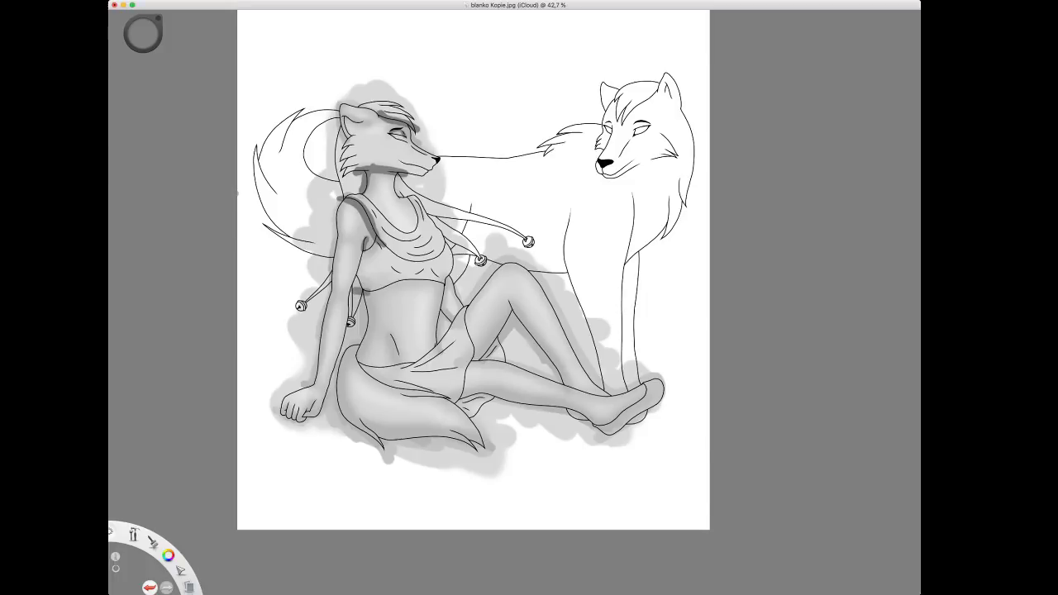
pyautogui.moveTo(364, 293); pyautogui.dragTo(446, 284)
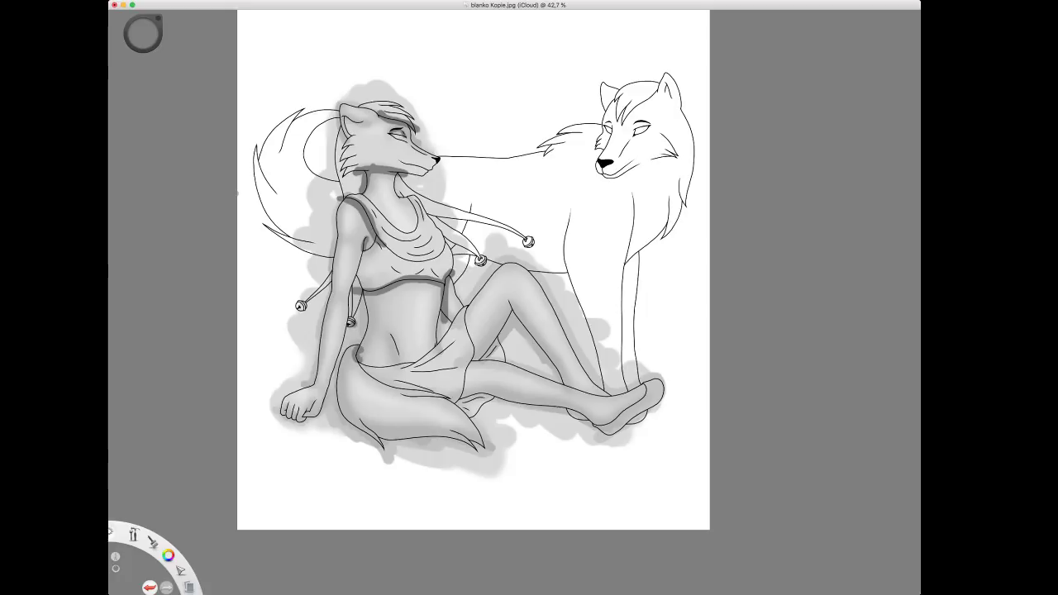
pyautogui.press('super+z')
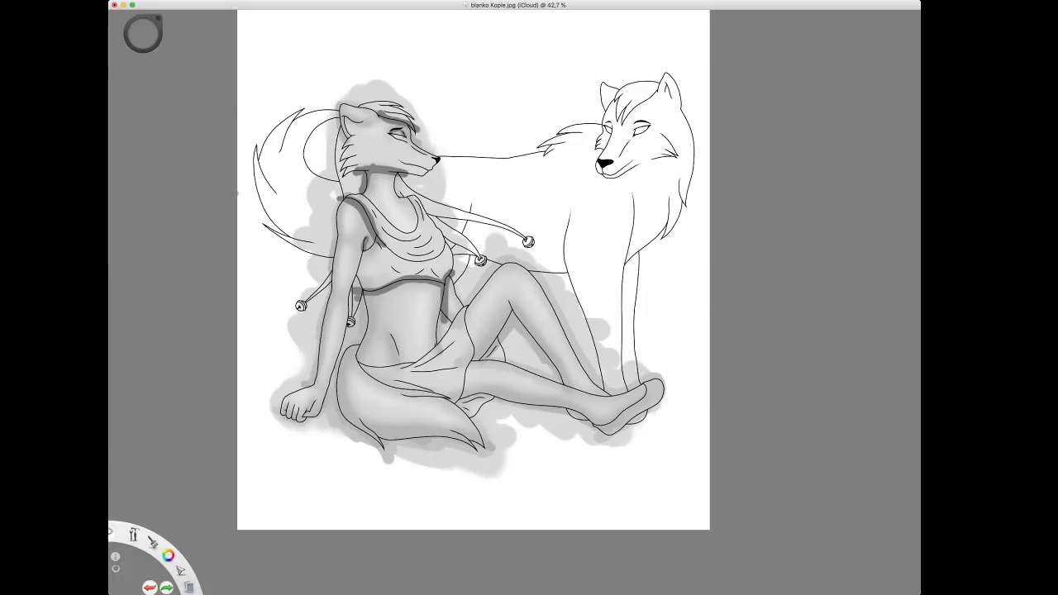
pyautogui.moveTo(355, 358); pyautogui.dragTo(362, 334)
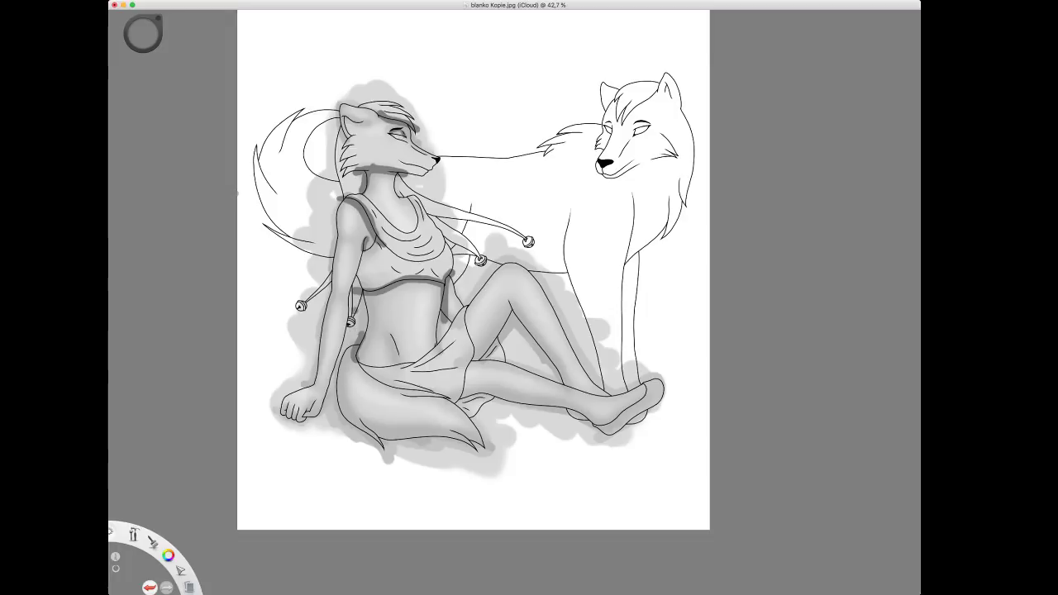
# Paint deep grey shadows where the skirt meets the legs, where the lower legs cross, and along the tail's lower edge.
pyautogui.moveTo(472, 288); pyautogui.dragTo(463, 395)
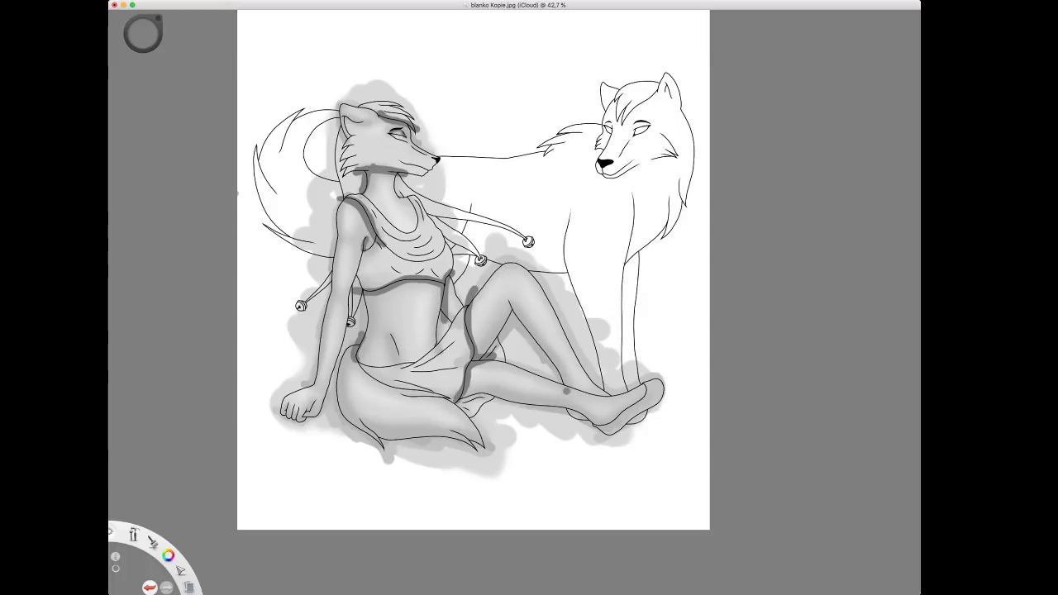
pyautogui.moveTo(552, 373); pyautogui.dragTo(622, 393)
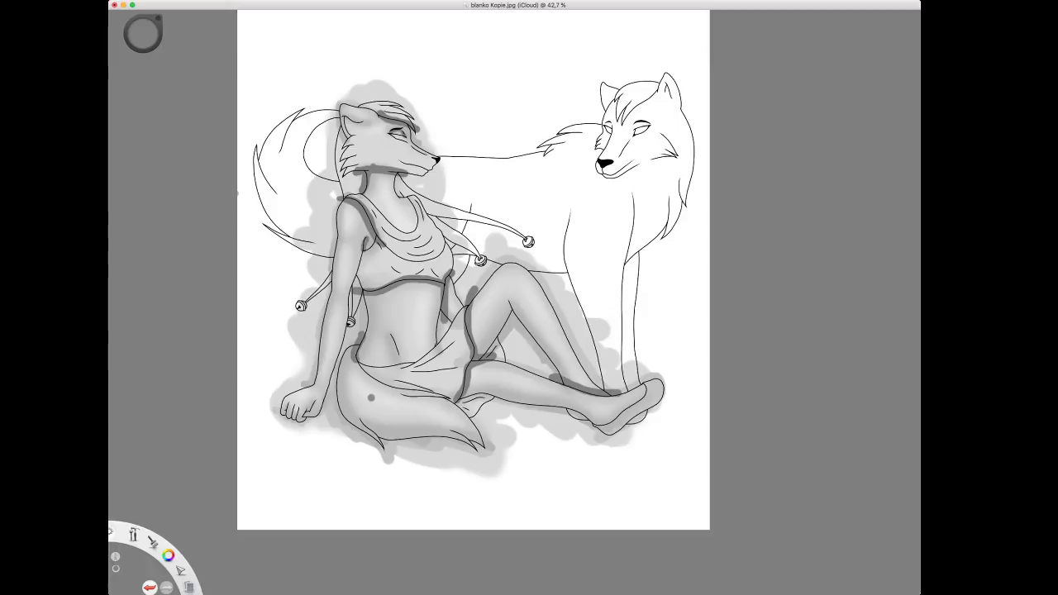
pyautogui.moveTo(333, 404)
pyautogui.mouseDown()
pyautogui.moveTo(384, 446)
pyautogui.moveTo(385, 435)
pyautogui.moveTo(446, 434)
pyautogui.moveTo(489, 452)
pyautogui.mouseUp()
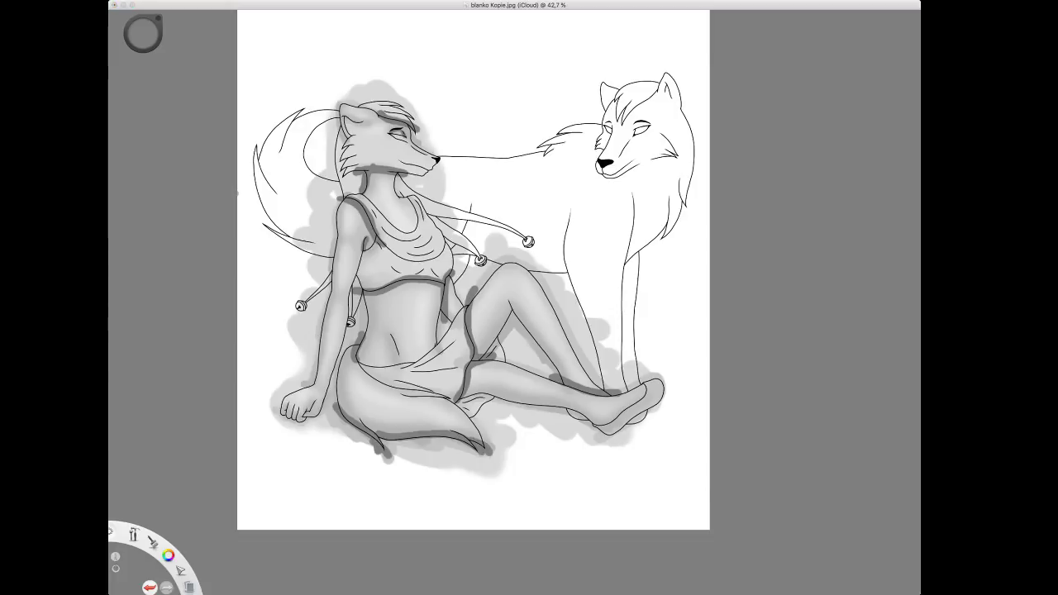
# Blend the deep grey shadows into the fur at the neck, skirt edge, crossed legs, tail, waist and hand.
pyautogui.press('super+Tab')
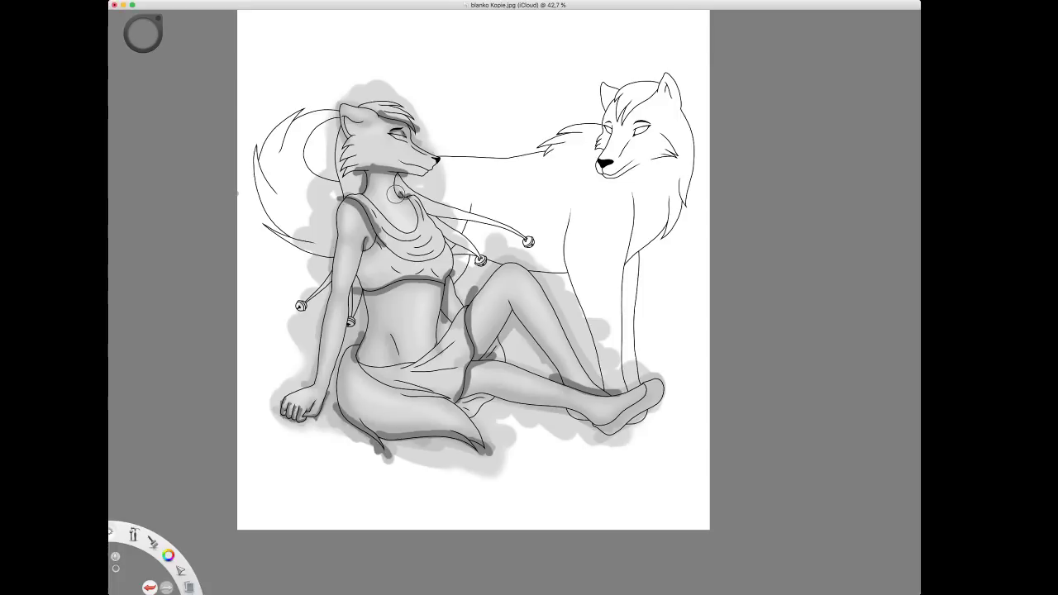
pyautogui.moveTo(395, 194); pyautogui.dragTo(392, 198)
pyautogui.moveTo(372, 177); pyautogui.dragTo(389, 175)
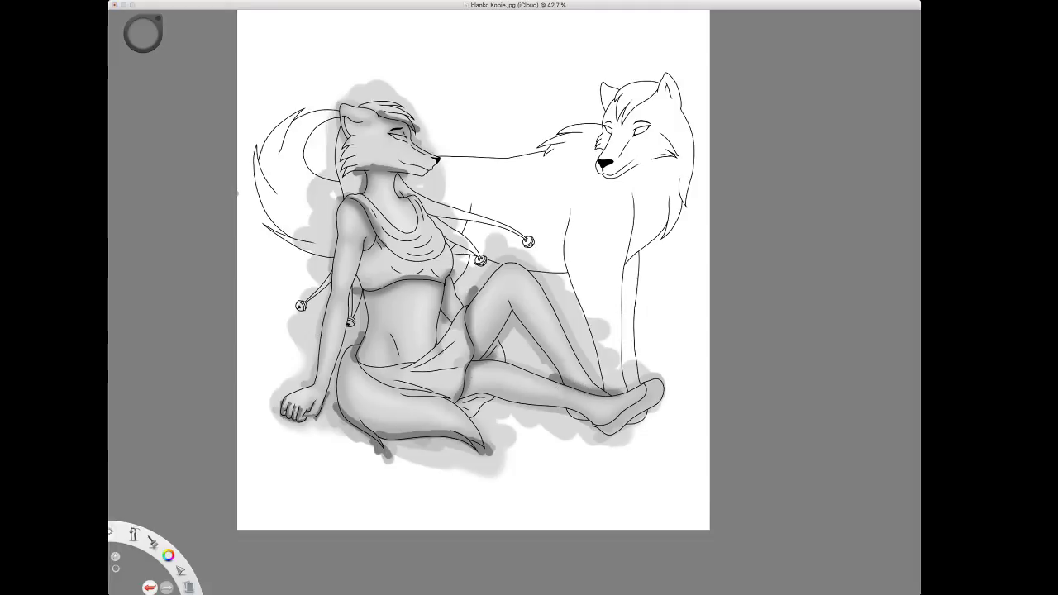
pyautogui.moveTo(472, 294); pyautogui.dragTo(468, 364)
pyautogui.moveTo(526, 381); pyautogui.dragTo(555, 377)
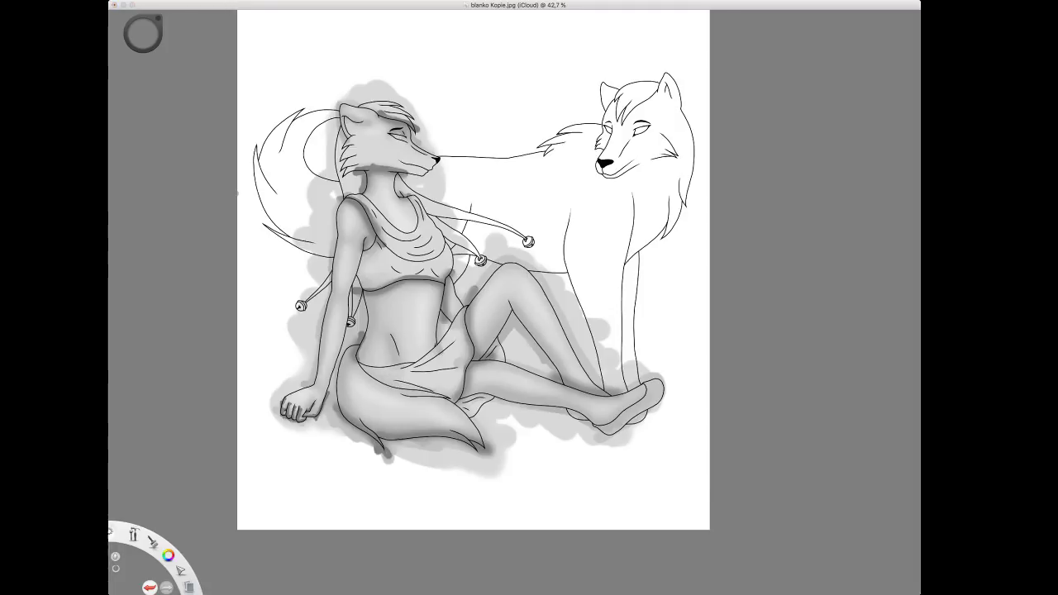
pyautogui.click(363, 352)
pyautogui.moveTo(363, 329); pyautogui.dragTo(364, 337)
pyautogui.moveTo(289, 404); pyautogui.dragTo(304, 411)
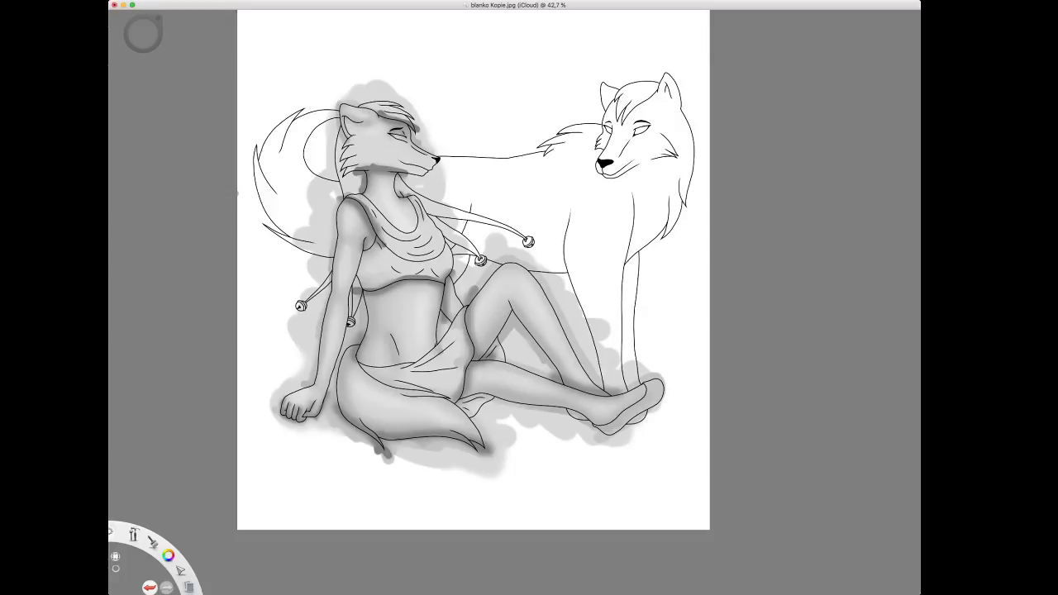
# Select the area outside the seated character's fur and erase the grey beneath the tail and around the skirt's loose end.
pyautogui.moveTo(244, 61)
pyautogui.mouseDown()
pyautogui.moveTo(404, 91)
pyautogui.moveTo(744, 504)
pyautogui.moveTo(691, 511)
pyautogui.mouseUp()
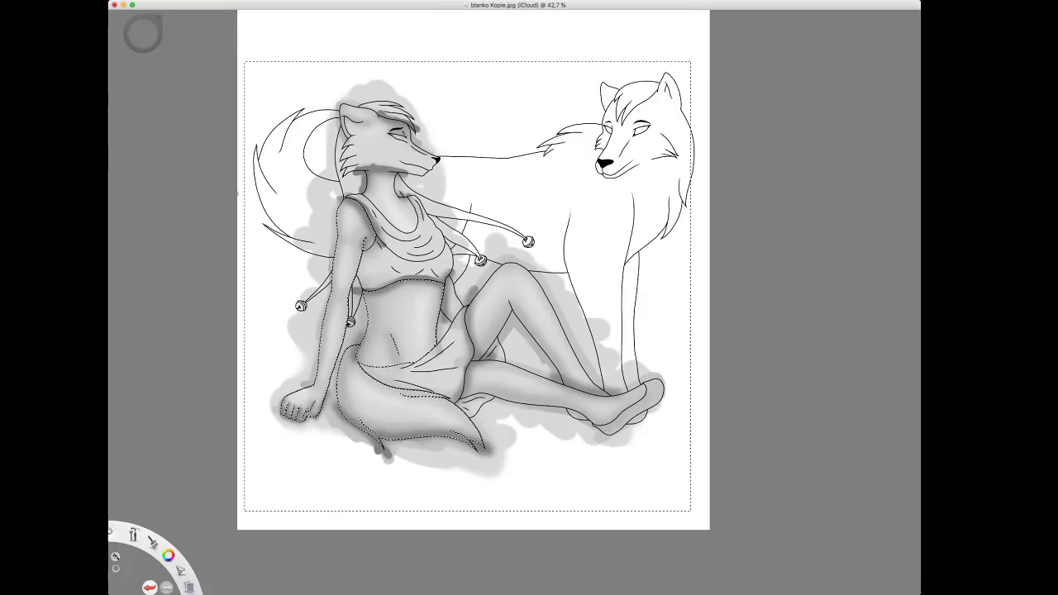
pyautogui.click(505, 291)
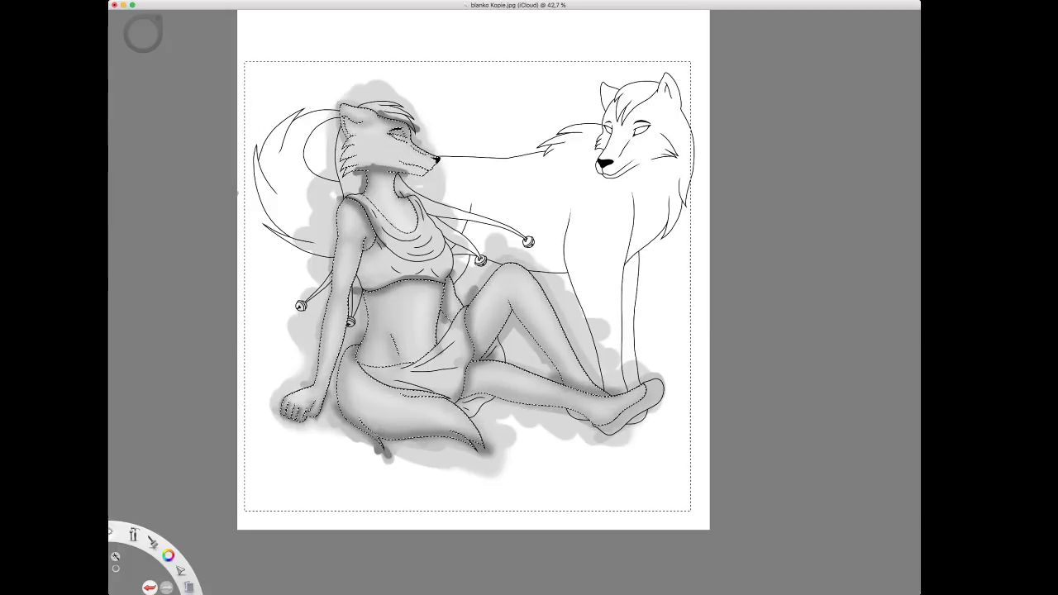
pyautogui.press('b')
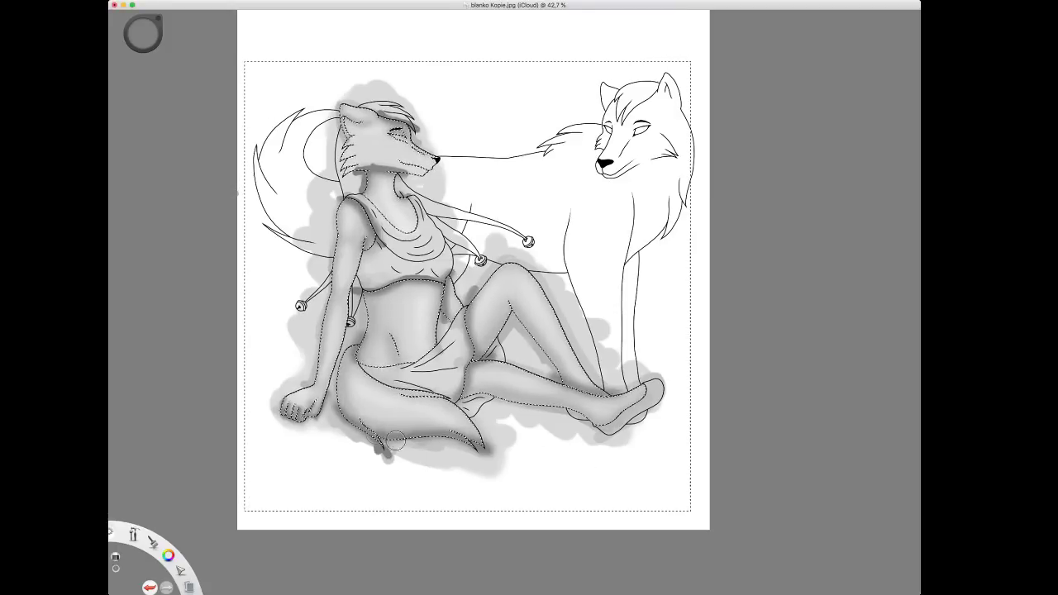
pyautogui.click(284, 410)
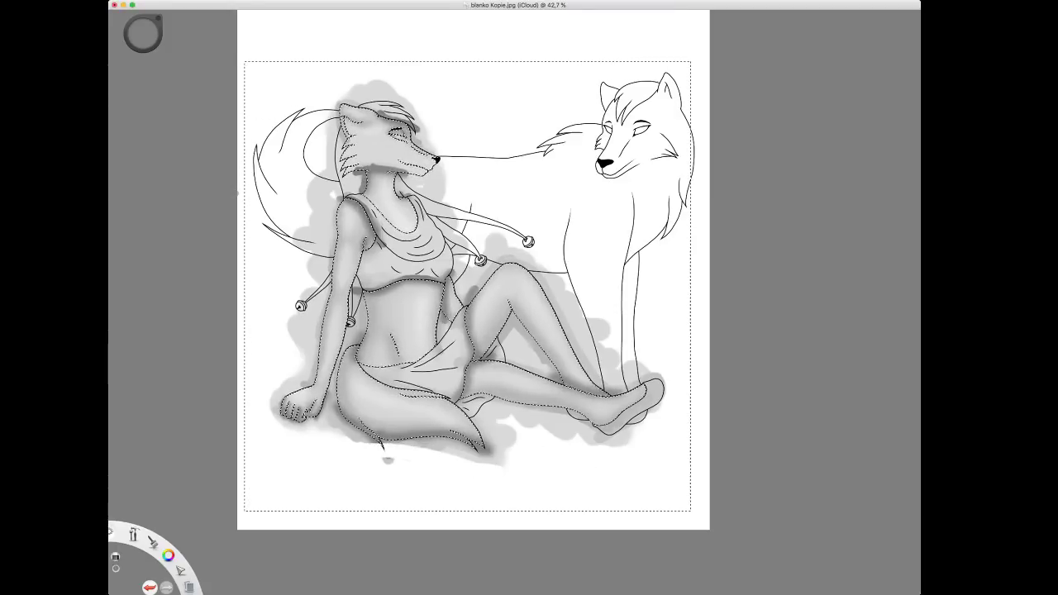
pyautogui.moveTo(388, 459); pyautogui.dragTo(506, 457)
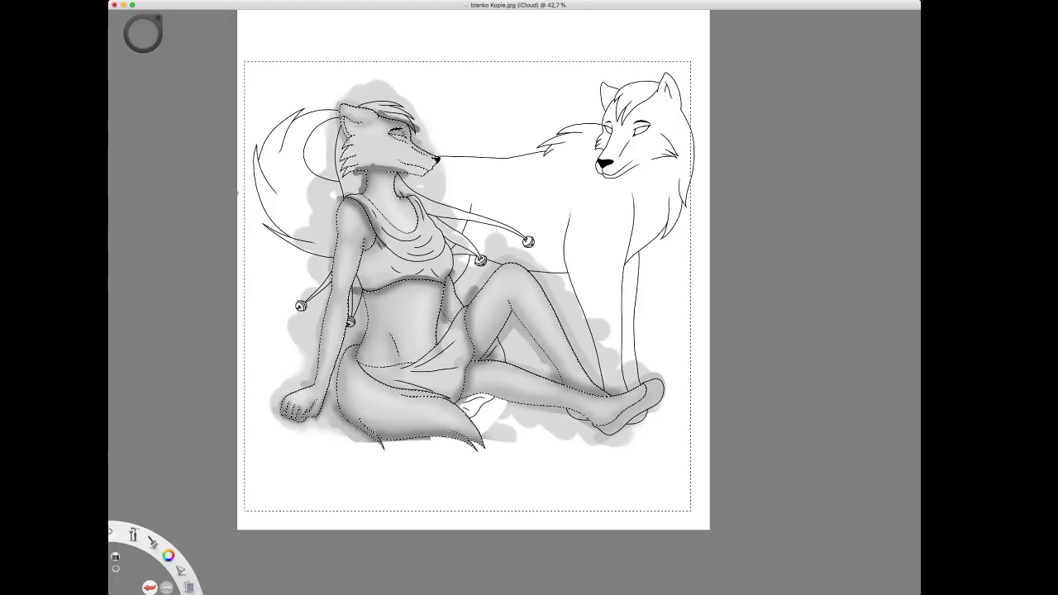
# Erase the grey from the skirt, around the supporting hand and arm, and between the arm and waist.
pyautogui.press('super+z')
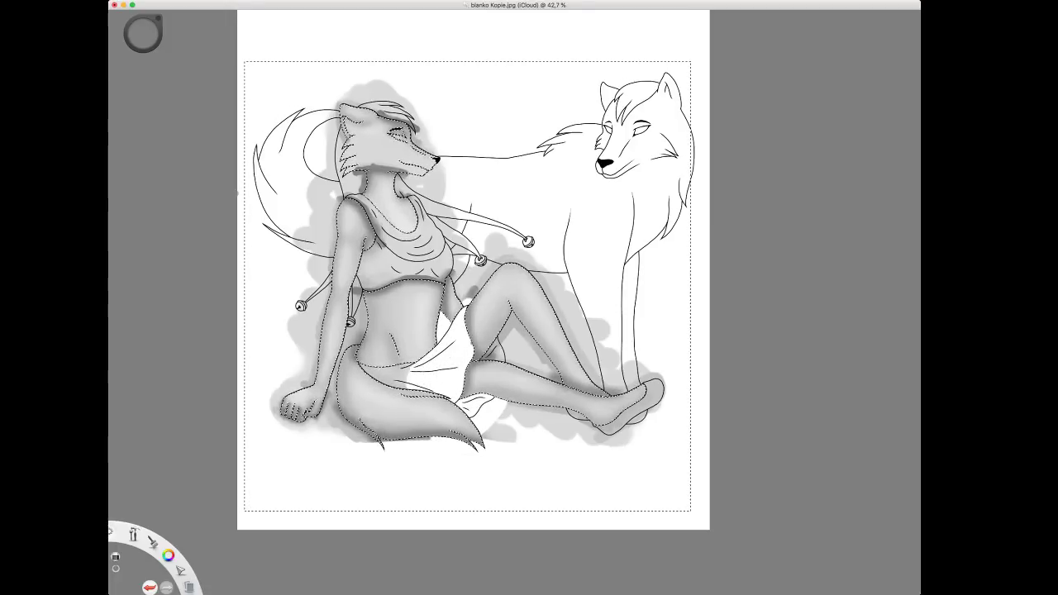
pyautogui.moveTo(360, 441); pyautogui.dragTo(421, 442)
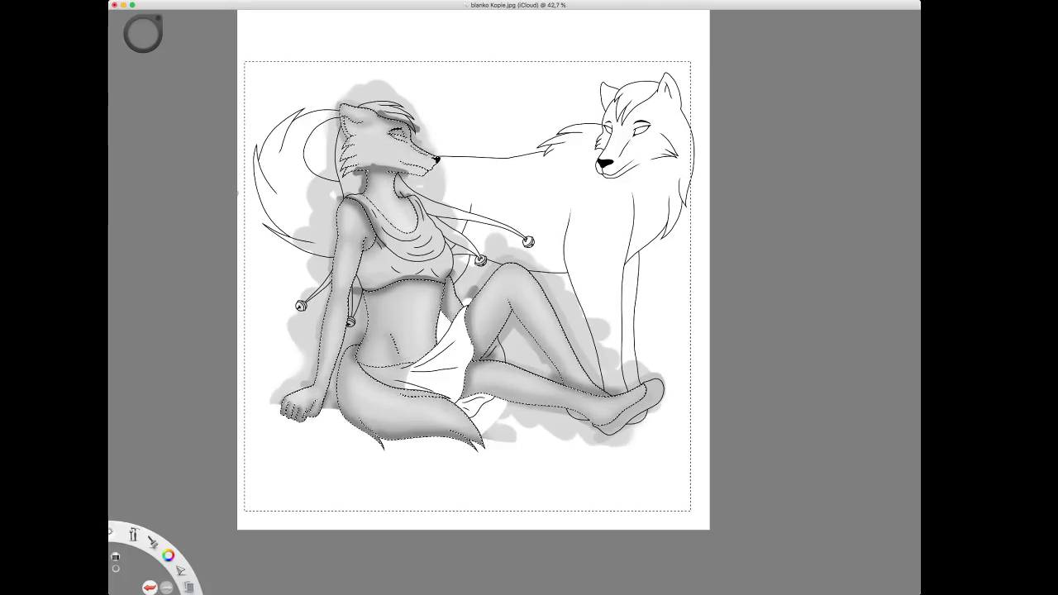
pyautogui.press('super+z')
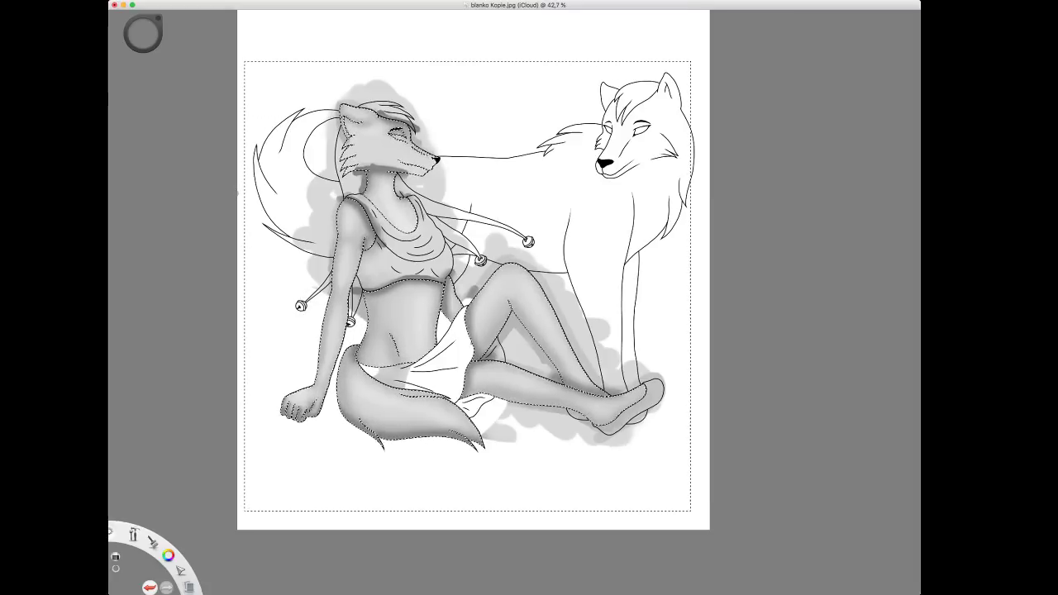
pyautogui.press('super+z')
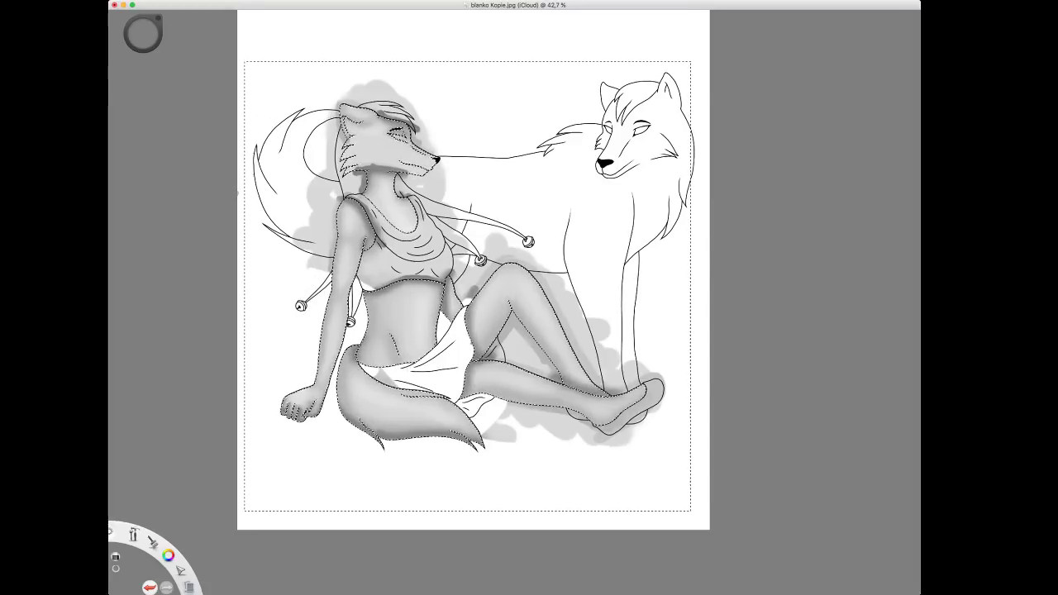
pyautogui.moveTo(327, 296); pyautogui.dragTo(312, 263)
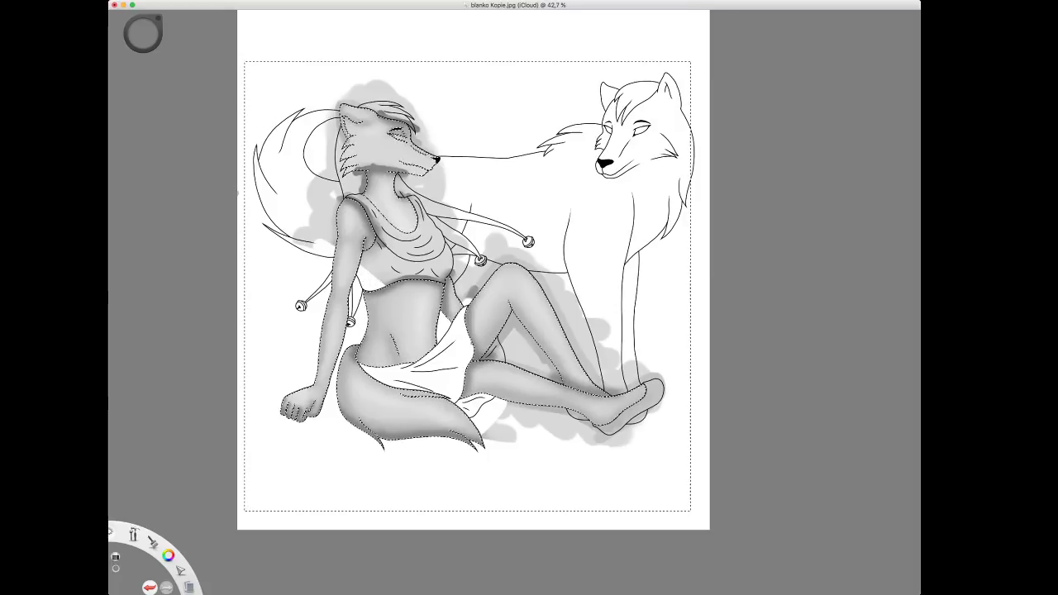
# Erase the grey from the top, behind the back, and around the neck, hair and head.
pyautogui.press('super+z')
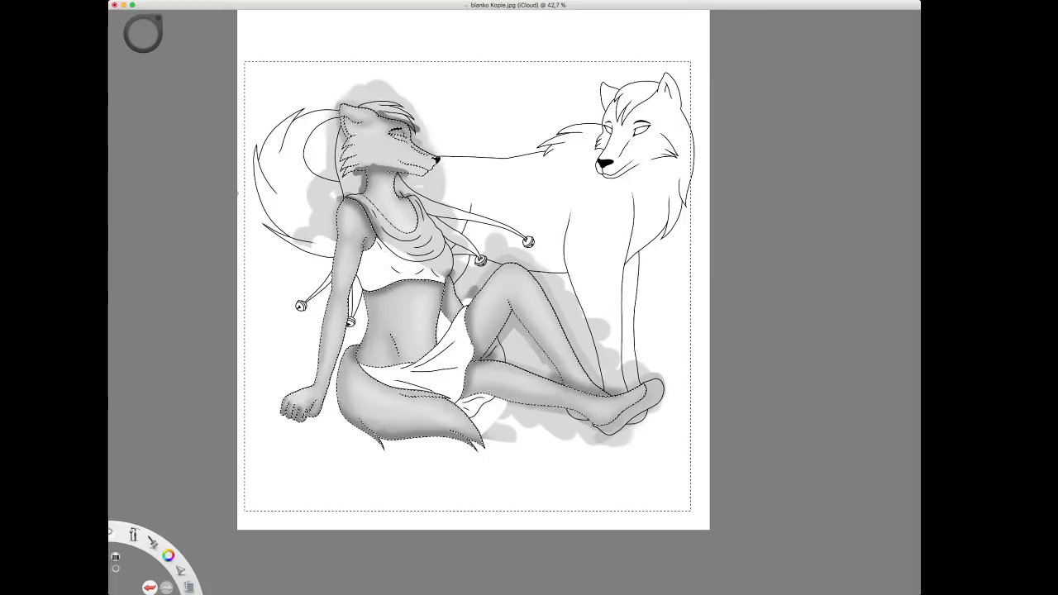
pyautogui.moveTo(459, 263); pyautogui.dragTo(476, 287)
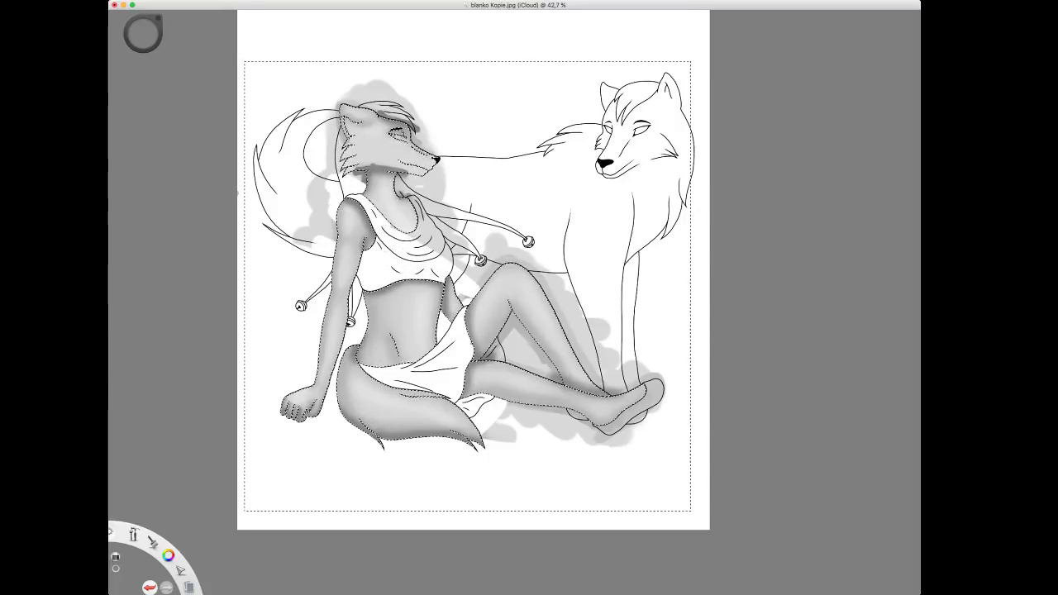
pyautogui.press('super+z')
pyautogui.moveTo(329, 234)
pyautogui.mouseDown()
pyautogui.moveTo(311, 223)
pyautogui.moveTo(299, 241)
pyautogui.mouseUp()
pyautogui.press('super+z')
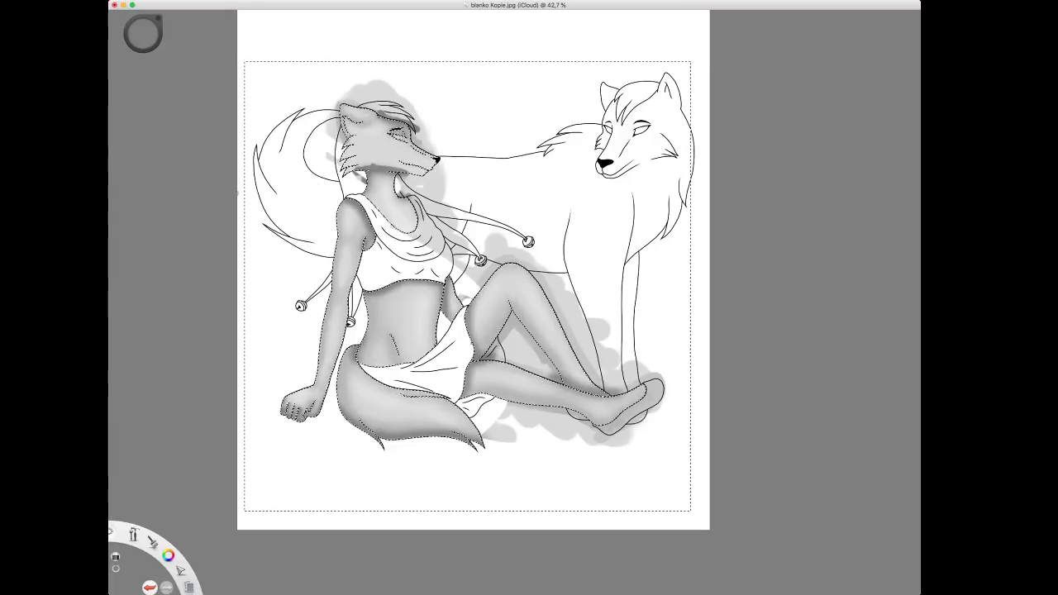
pyautogui.press('super+z')
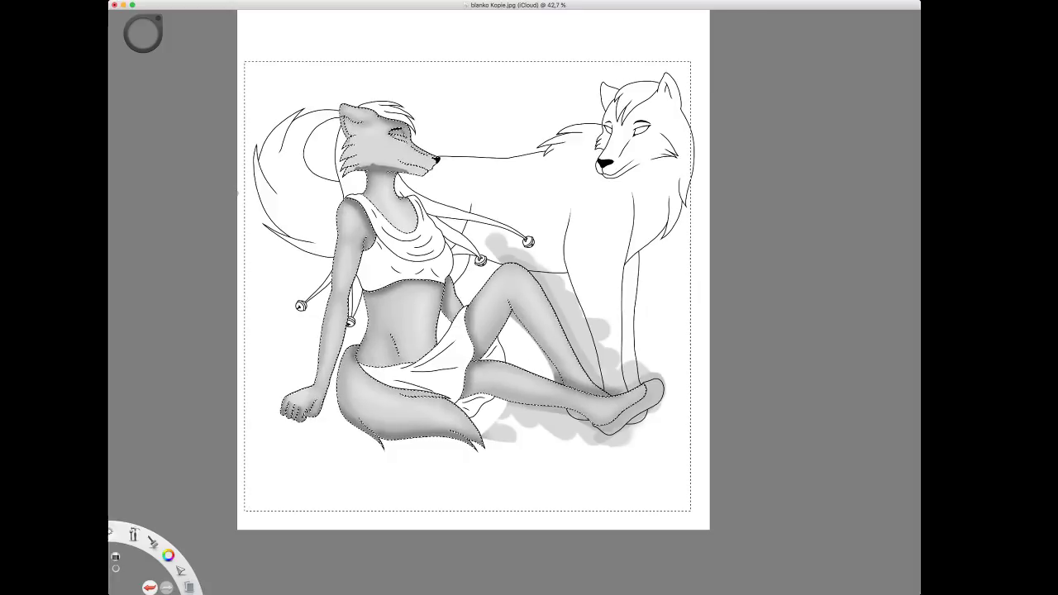
# Erase the grey around the legs, from the sandals and above the raised knee, and remove the selection.
pyautogui.moveTo(572, 414); pyautogui.dragTo(587, 417)
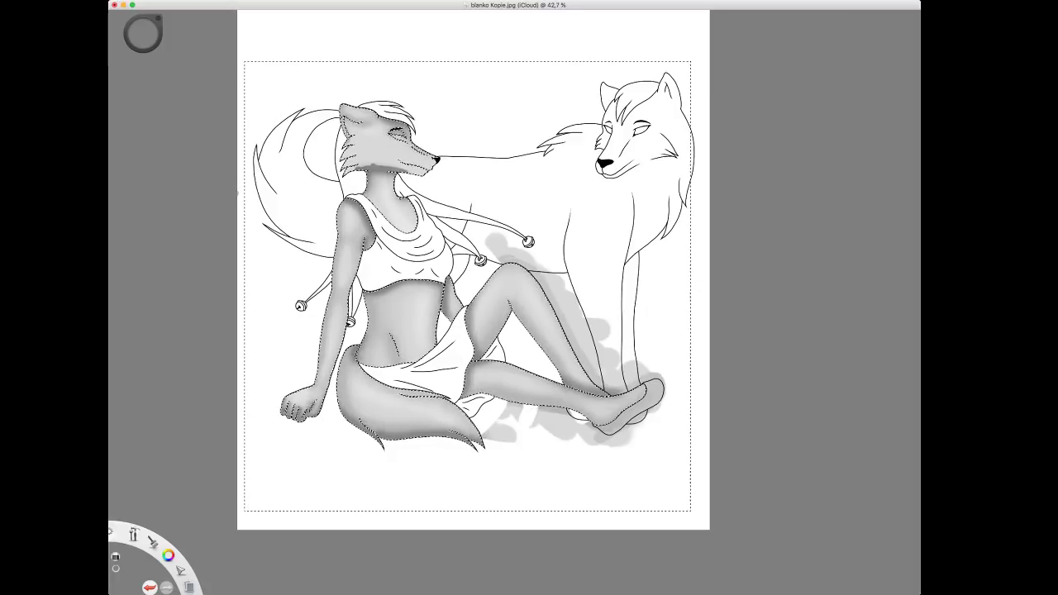
pyautogui.moveTo(506, 406); pyautogui.dragTo(489, 435)
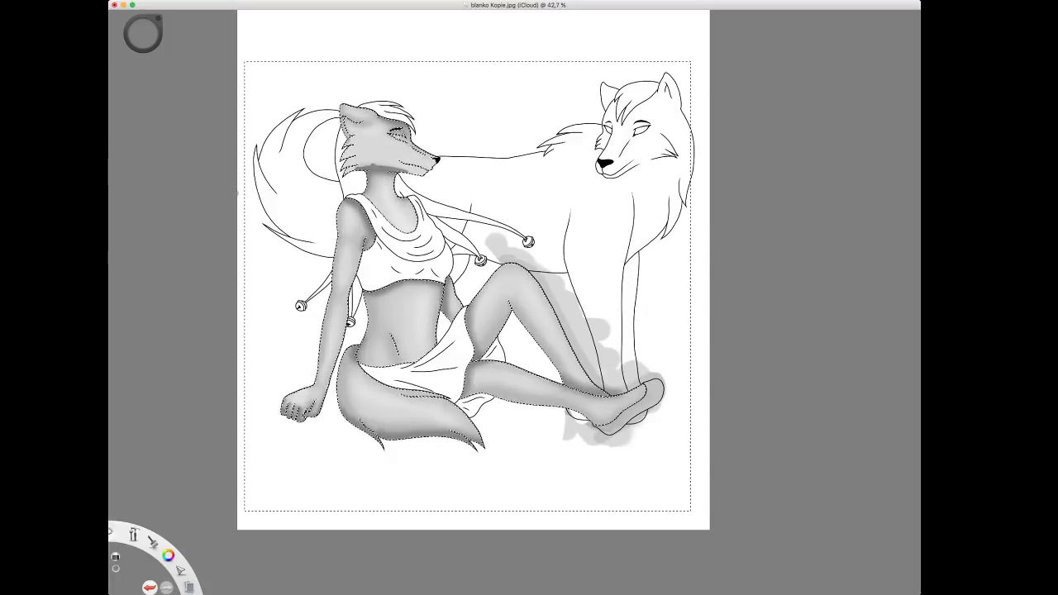
pyautogui.moveTo(563, 416); pyautogui.dragTo(563, 440)
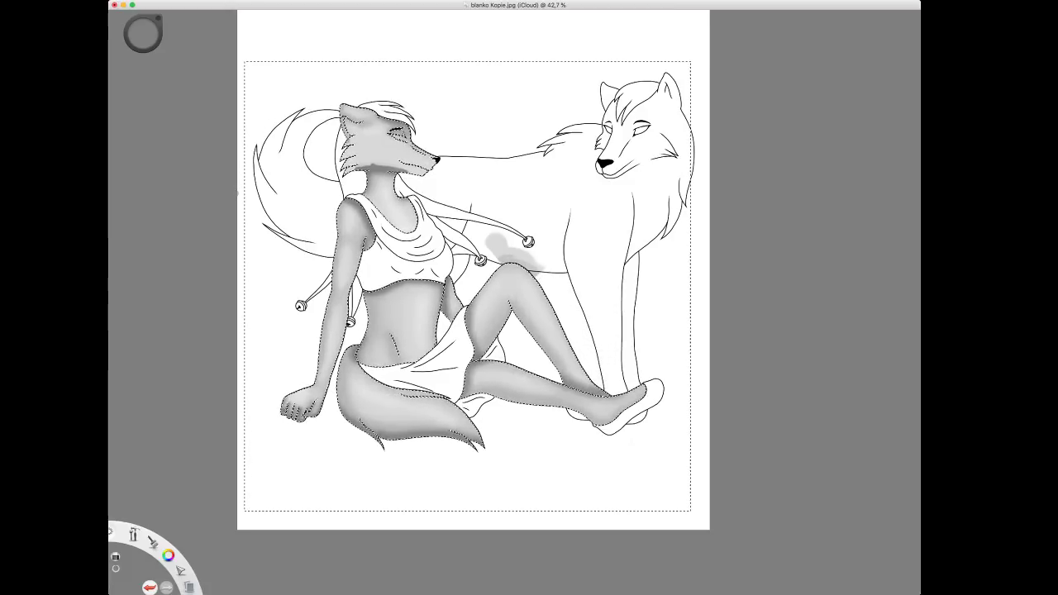
pyautogui.moveTo(539, 271); pyautogui.dragTo(522, 260)
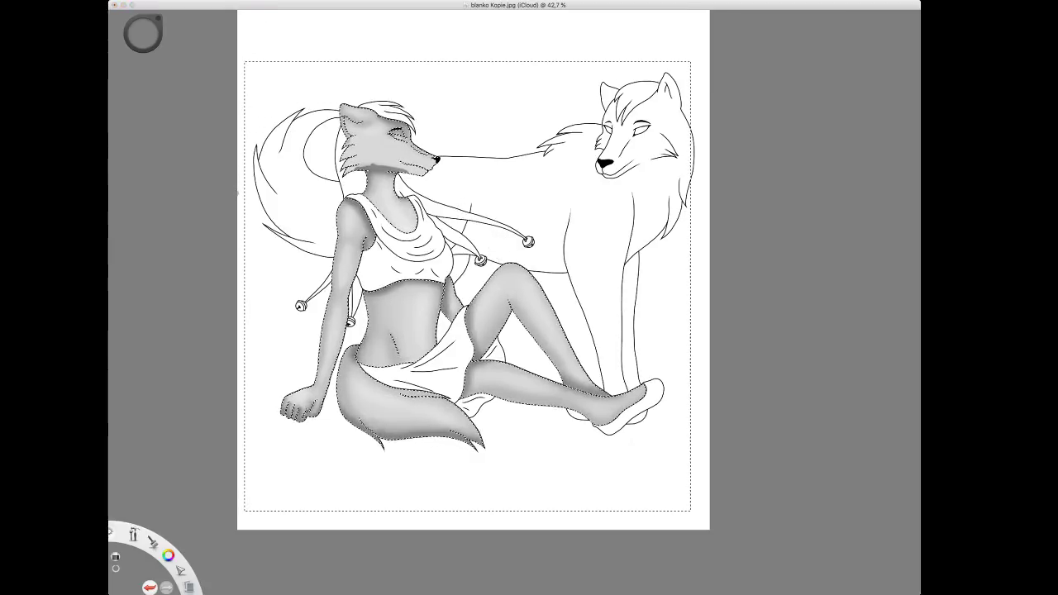
pyautogui.press('super+d')
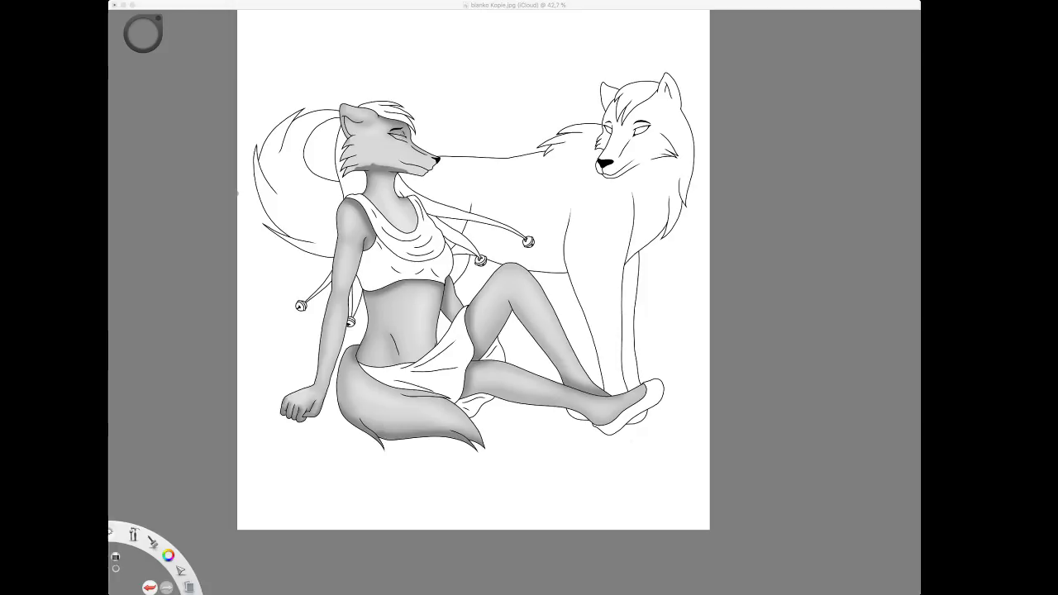
# Choose a light grey and paint a base coat over the standing wolf's head, ears and outer mane.
pyautogui.click(219, 167)
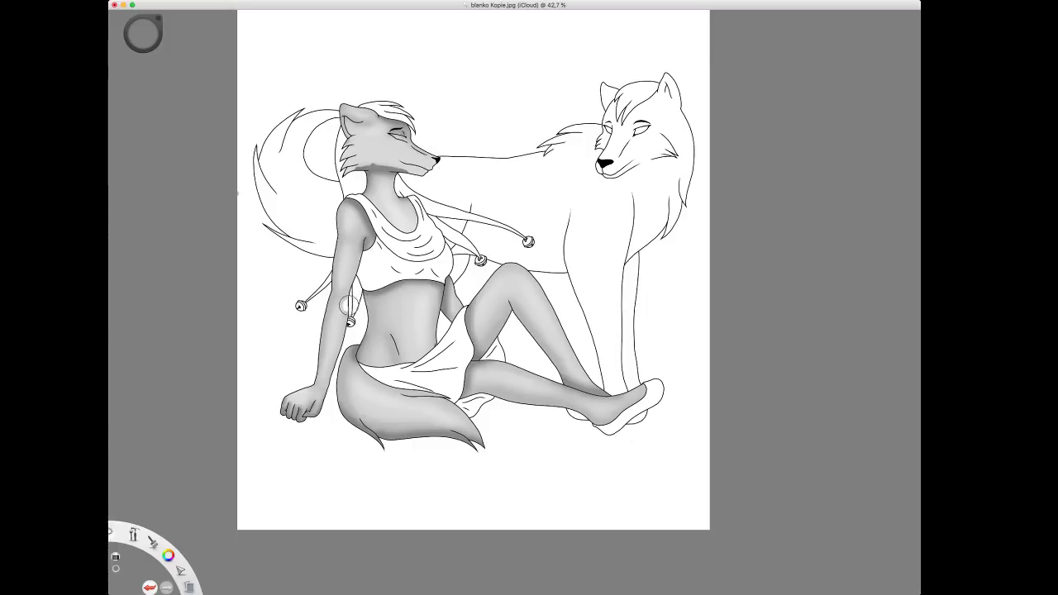
pyautogui.press('super+Tab')
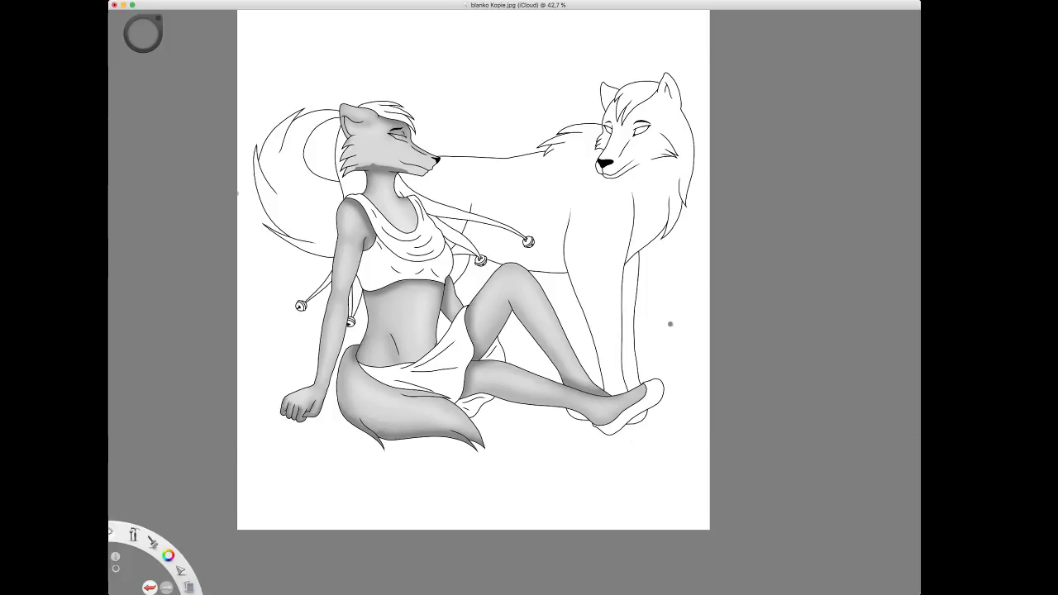
pyautogui.press('i')
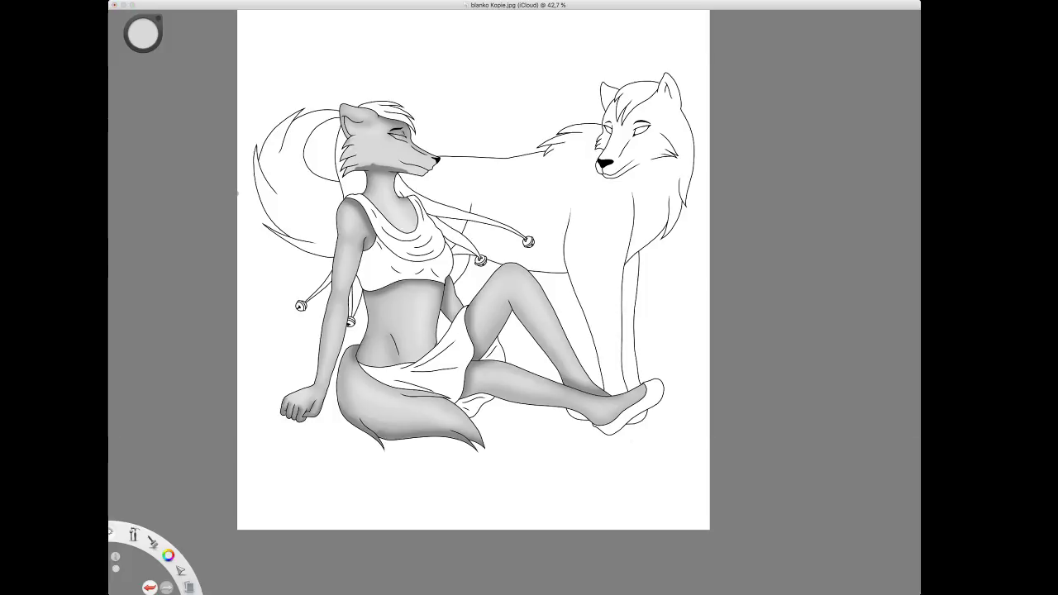
pyautogui.moveTo(591, 109)
pyautogui.mouseDown()
pyautogui.moveTo(600, 281)
pyautogui.moveTo(591, 101)
pyautogui.moveTo(610, 109)
pyautogui.moveTo(615, 97)
pyautogui.moveTo(660, 153)
pyautogui.moveTo(681, 134)
pyautogui.moveTo(689, 157)
pyautogui.moveTo(657, 80)
pyautogui.mouseUp()
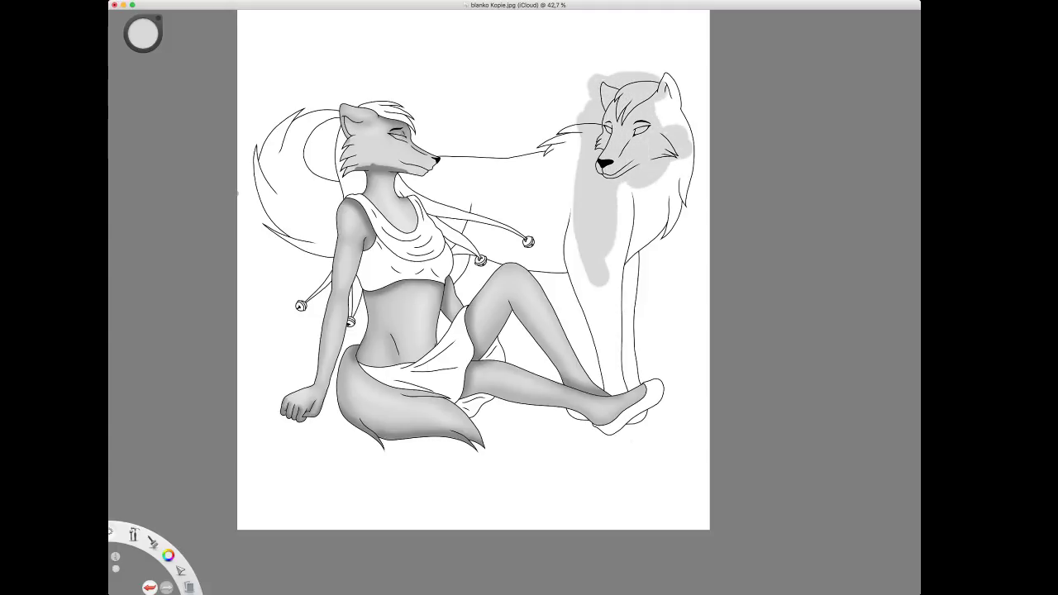
pyautogui.moveTo(587, 87)
pyautogui.mouseDown()
pyautogui.moveTo(653, 72)
pyautogui.moveTo(679, 124)
pyautogui.moveTo(695, 211)
pyautogui.mouseUp()
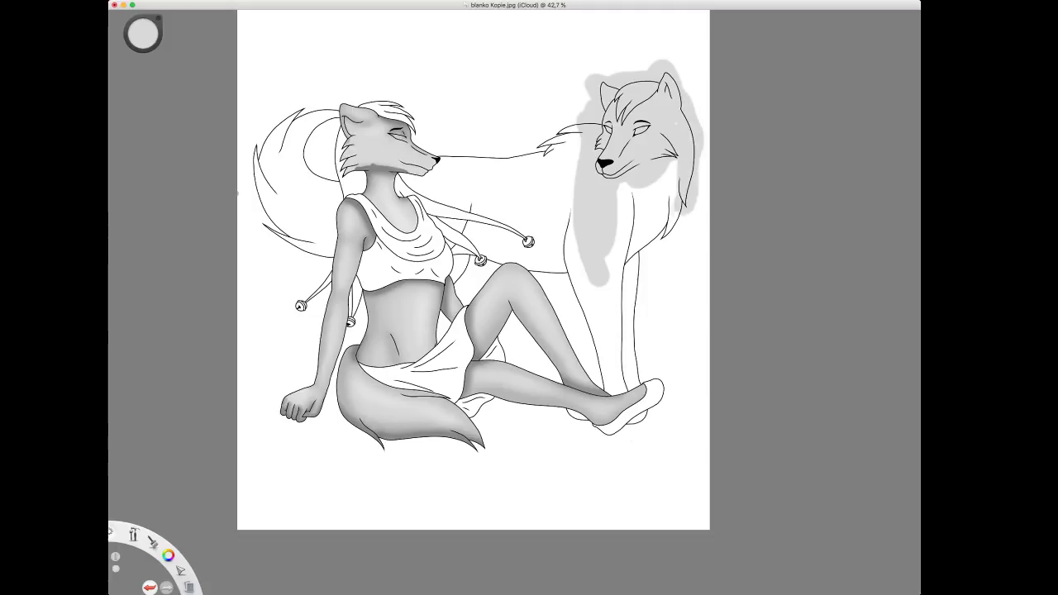
pyautogui.moveTo(690, 164); pyautogui.dragTo(653, 257)
# Extend the light grey base coat over the standing wolf's chest, shoulder and the tops of its front legs.
pyautogui.moveTo(649, 183)
pyautogui.mouseDown()
pyautogui.moveTo(603, 294)
pyautogui.moveTo(608, 263)
pyautogui.moveTo(611, 322)
pyautogui.mouseUp()
pyautogui.moveTo(595, 246); pyautogui.dragTo(578, 335)
pyautogui.moveTo(572, 210); pyautogui.dragTo(562, 318)
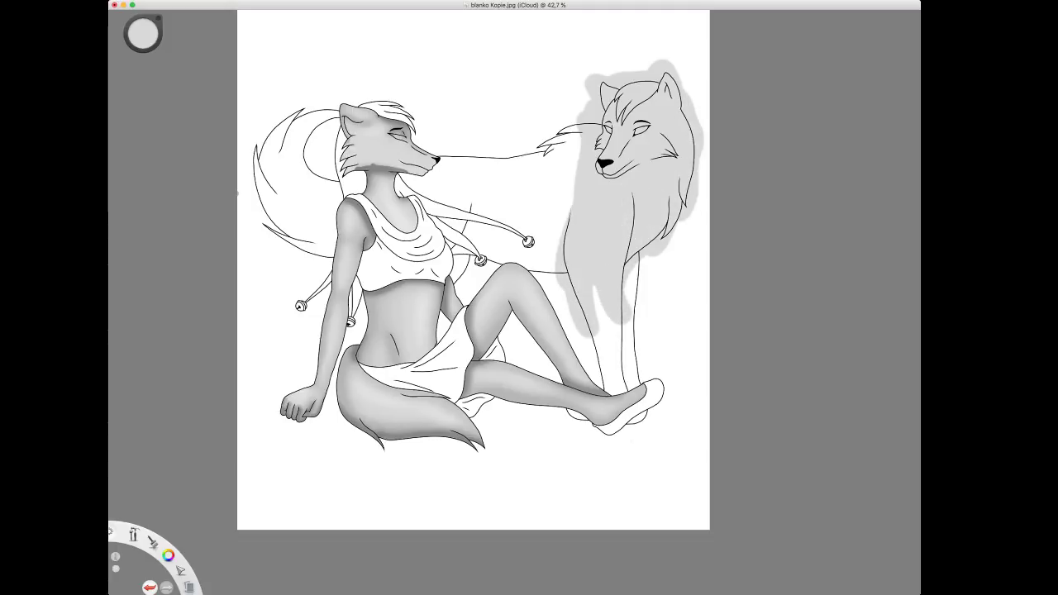
pyautogui.moveTo(572, 148); pyautogui.dragTo(564, 248)
# Paint the light grey base down the standing wolf's nearer front leg and along the inner side of the other leg.
pyautogui.moveTo(575, 289)
pyautogui.mouseDown()
pyautogui.moveTo(569, 334)
pyautogui.moveTo(595, 395)
pyautogui.mouseUp()
pyautogui.moveTo(607, 286); pyautogui.dragTo(604, 395)
pyautogui.moveTo(612, 307); pyautogui.dragTo(618, 395)
pyautogui.moveTo(616, 413); pyautogui.dragTo(624, 421)
pyautogui.moveTo(626, 287); pyautogui.dragTo(629, 392)
pyautogui.moveTo(628, 405); pyautogui.dragTo(636, 421)
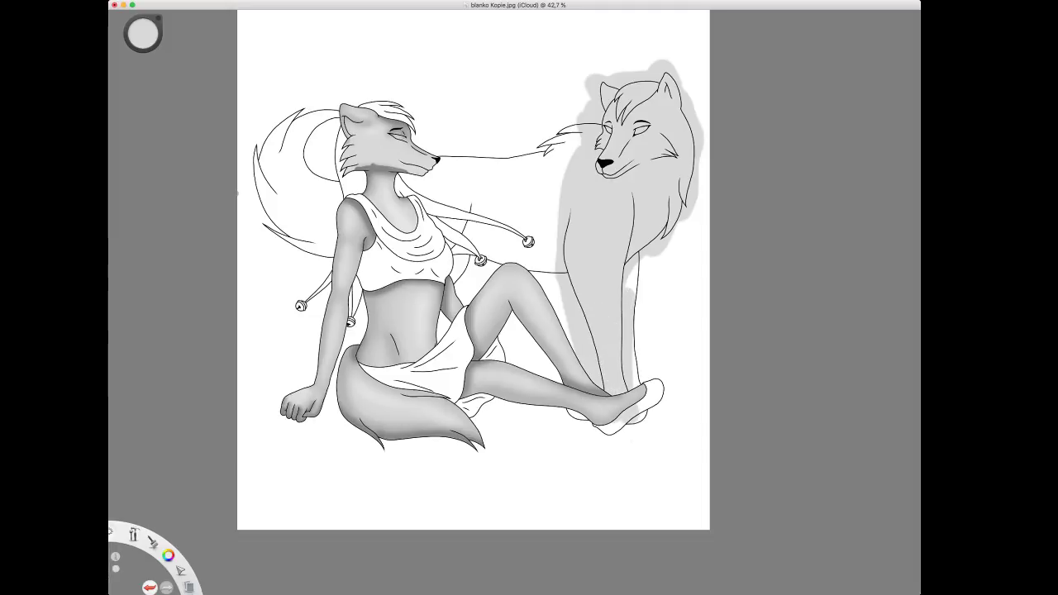
# Fill the rest of the standing wolf's farther front leg and its paw behind the sandal with light grey.
pyautogui.moveTo(636, 301); pyautogui.dragTo(638, 389)
pyautogui.moveTo(641, 388); pyautogui.dragTo(657, 426)
pyautogui.moveTo(645, 367); pyautogui.dragTo(646, 389)
pyautogui.moveTo(631, 265); pyautogui.dragTo(633, 298)
pyautogui.moveTo(640, 351); pyautogui.dragTo(640, 364)
pyautogui.moveTo(640, 258); pyautogui.dragTo(643, 357)
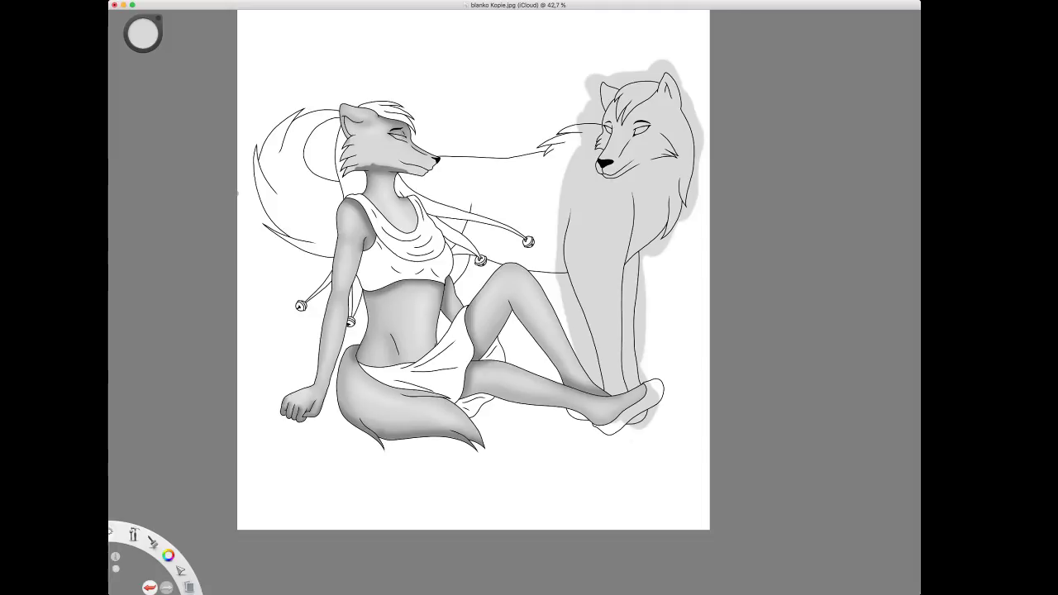
# Paint the flat light gray base over the standing wolf's hindquarters, lower flank and curled tail.
pyautogui.moveTo(479, 195)
pyautogui.mouseDown()
pyautogui.moveTo(431, 256)
pyautogui.moveTo(460, 174)
pyautogui.moveTo(443, 138)
pyautogui.moveTo(407, 184)
pyautogui.mouseUp()
pyautogui.moveTo(413, 253)
pyautogui.mouseDown()
pyautogui.moveTo(547, 238)
pyautogui.moveTo(544, 261)
pyautogui.moveTo(457, 276)
pyautogui.moveTo(468, 293)
pyautogui.mouseUp()
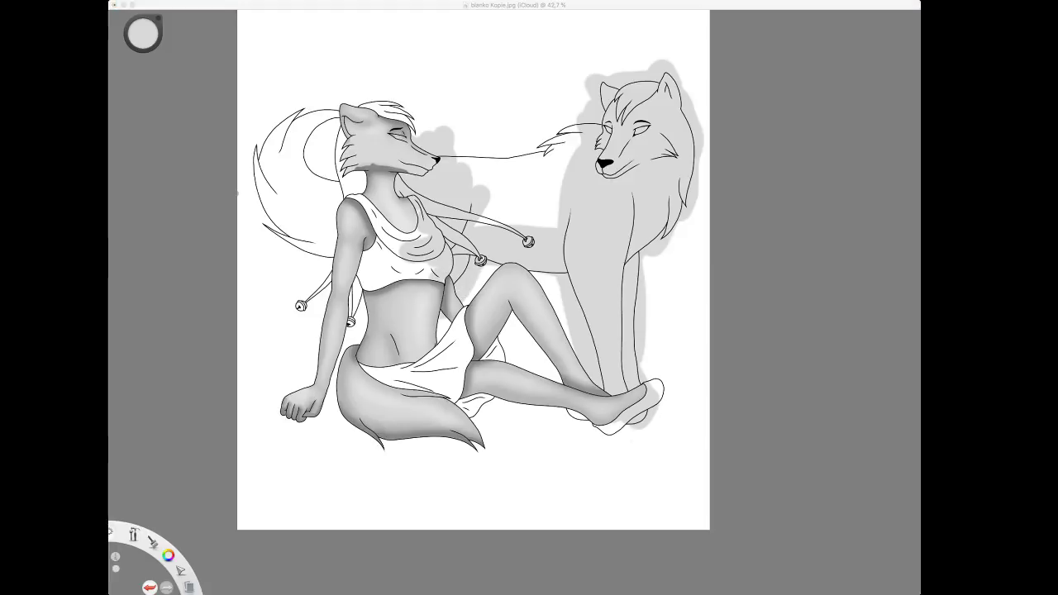
pyautogui.click(333, 207)
pyautogui.click(404, 38)
pyautogui.press('super+z')
pyautogui.moveTo(336, 196)
pyautogui.mouseDown()
pyautogui.moveTo(335, 102)
pyautogui.moveTo(310, 183)
pyautogui.mouseUp()
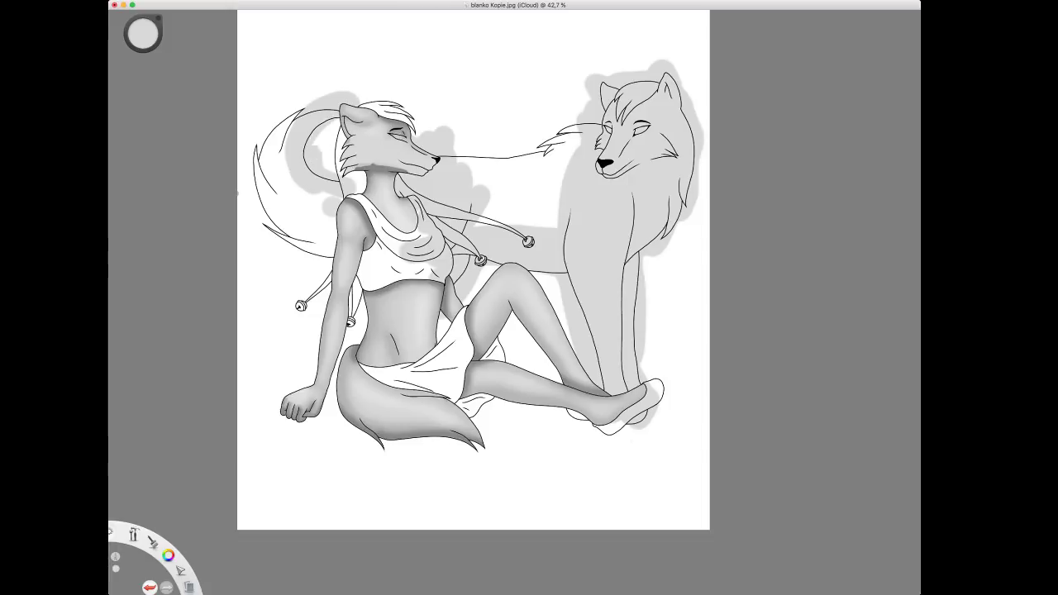
pyautogui.moveTo(314, 124)
pyautogui.mouseDown()
pyautogui.moveTo(335, 197)
pyautogui.moveTo(331, 149)
pyautogui.moveTo(248, 165)
pyautogui.moveTo(297, 258)
pyautogui.moveTo(275, 176)
pyautogui.moveTo(284, 148)
pyautogui.moveTo(321, 234)
pyautogui.moveTo(326, 217)
pyautogui.mouseUp()
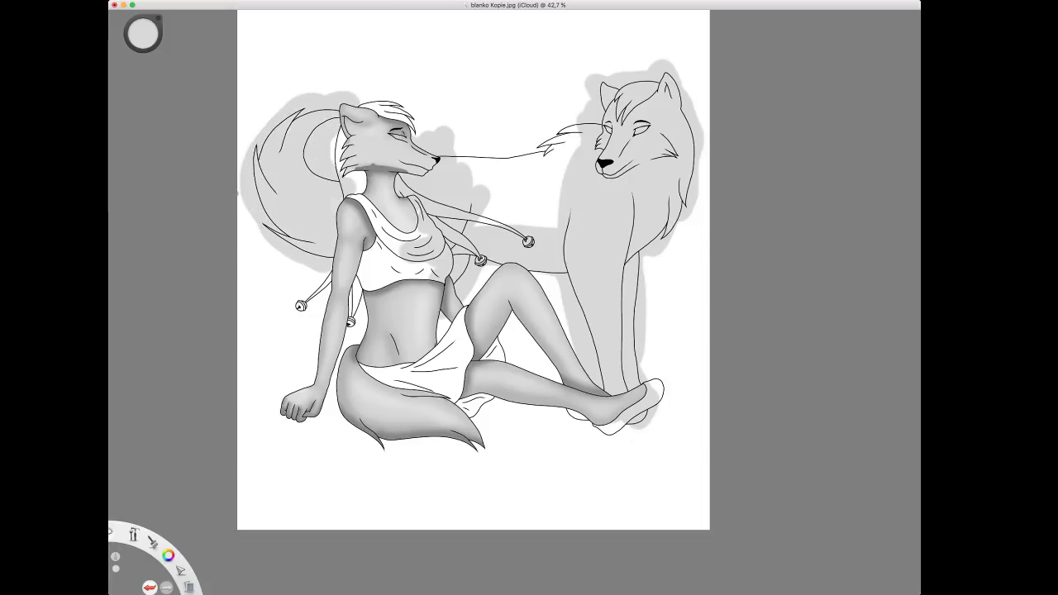
pyautogui.moveTo(235, 195); pyautogui.dragTo(246, 187)
# Fill the remaining white areas of the standing wolf's back and underside with the light gray base, undoing the stray marks.
pyautogui.moveTo(454, 145)
pyautogui.mouseDown()
pyautogui.moveTo(552, 147)
pyautogui.moveTo(499, 157)
pyautogui.moveTo(569, 152)
pyautogui.moveTo(562, 172)
pyautogui.moveTo(482, 183)
pyautogui.moveTo(491, 217)
pyautogui.moveTo(551, 210)
pyautogui.moveTo(482, 270)
pyautogui.mouseUp()
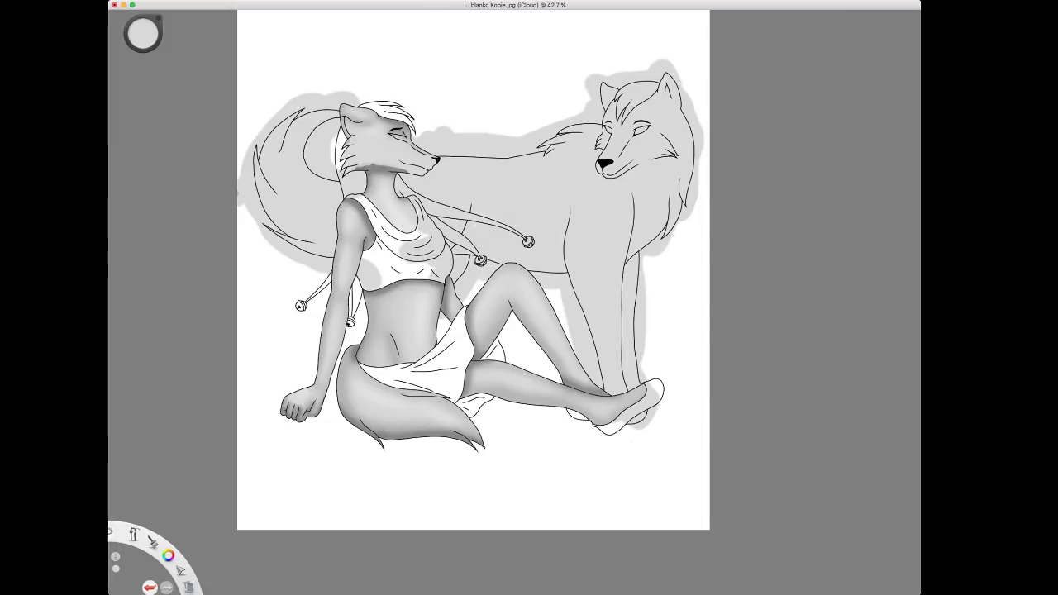
pyautogui.moveTo(559, 296)
pyautogui.mouseDown()
pyautogui.moveTo(571, 346)
pyautogui.moveTo(552, 292)
pyautogui.mouseUp()
pyautogui.moveTo(481, 286); pyautogui.dragTo(463, 308)
pyautogui.moveTo(409, 275); pyautogui.dragTo(420, 274)
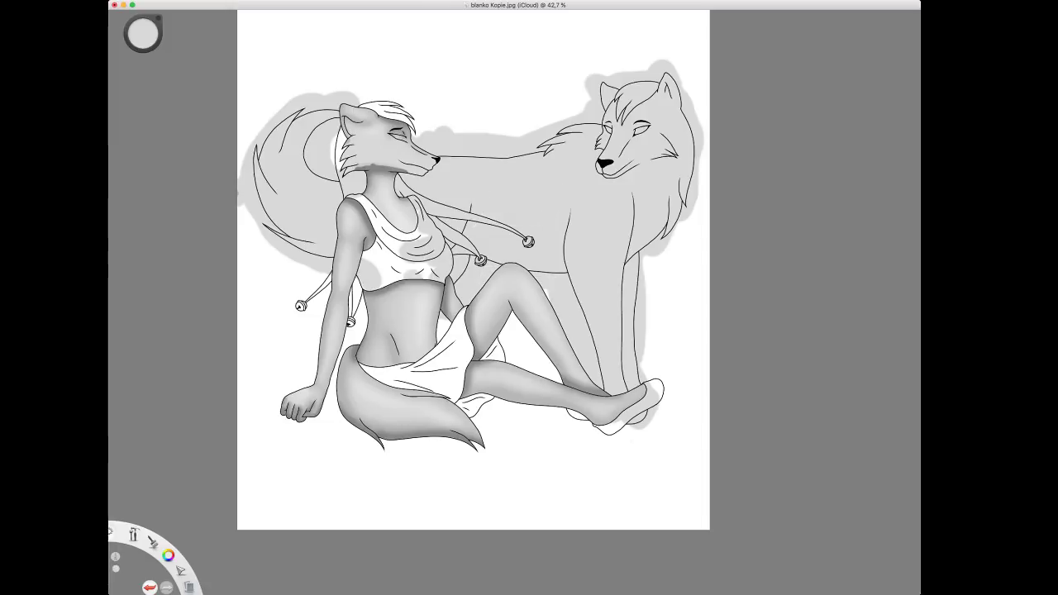
pyautogui.press('super+z')
pyautogui.click(409, 107)
pyautogui.press('super+z')
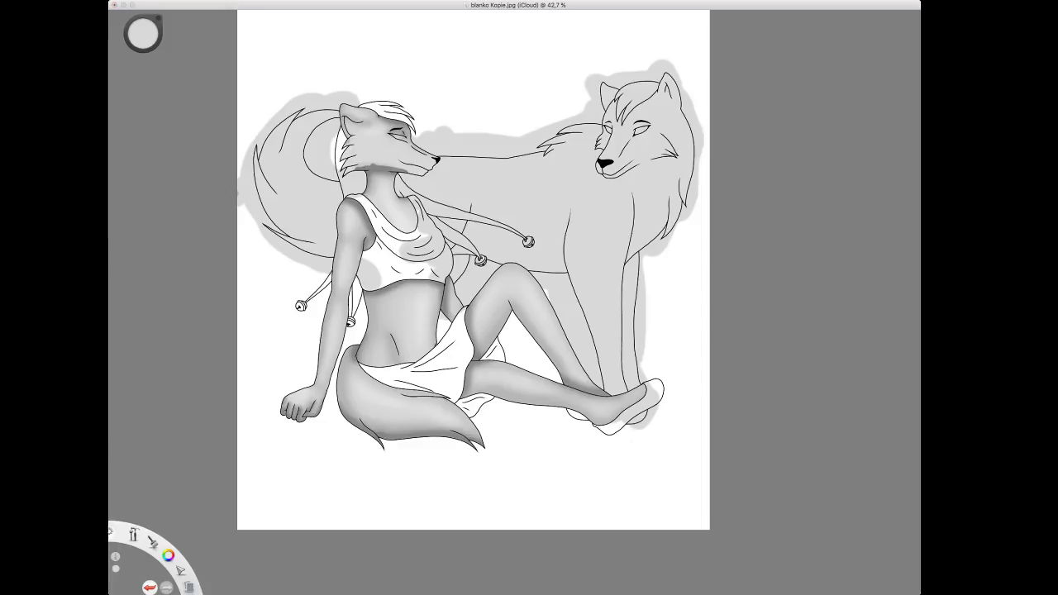
# Switch the brush to a lighter gray and paint highlights on the standing wolf's forehead, muzzle and cheek.
pyautogui.moveTo(143, 34); pyautogui.dragTo(143, 23)
pyautogui.click(645, 107)
pyautogui.press('super+Tab')
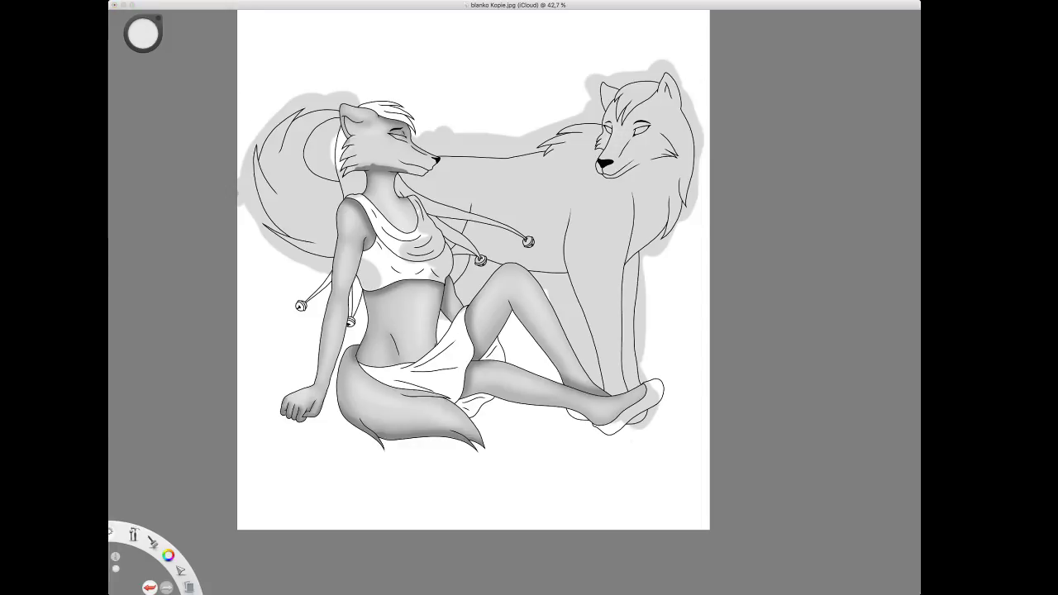
pyautogui.press('super+Tab')
pyautogui.moveTo(610, 156)
pyautogui.mouseDown()
pyautogui.moveTo(624, 115)
pyautogui.moveTo(647, 111)
pyautogui.mouseUp()
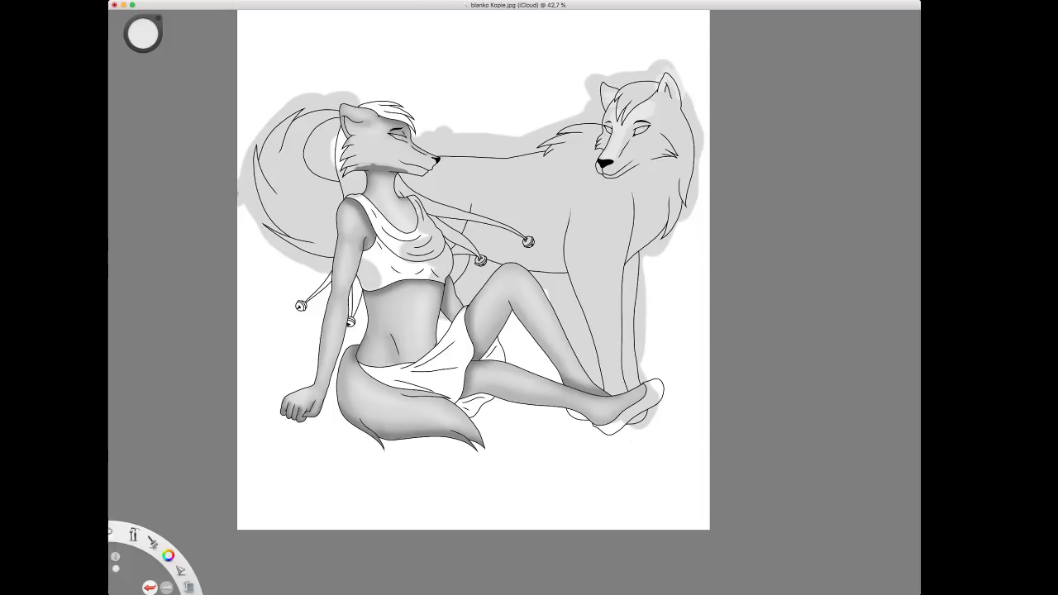
pyautogui.moveTo(634, 147); pyautogui.dragTo(675, 147)
pyautogui.moveTo(663, 108)
pyautogui.mouseDown()
pyautogui.moveTo(679, 146)
pyautogui.moveTo(640, 170)
pyautogui.moveTo(666, 168)
pyautogui.mouseUp()
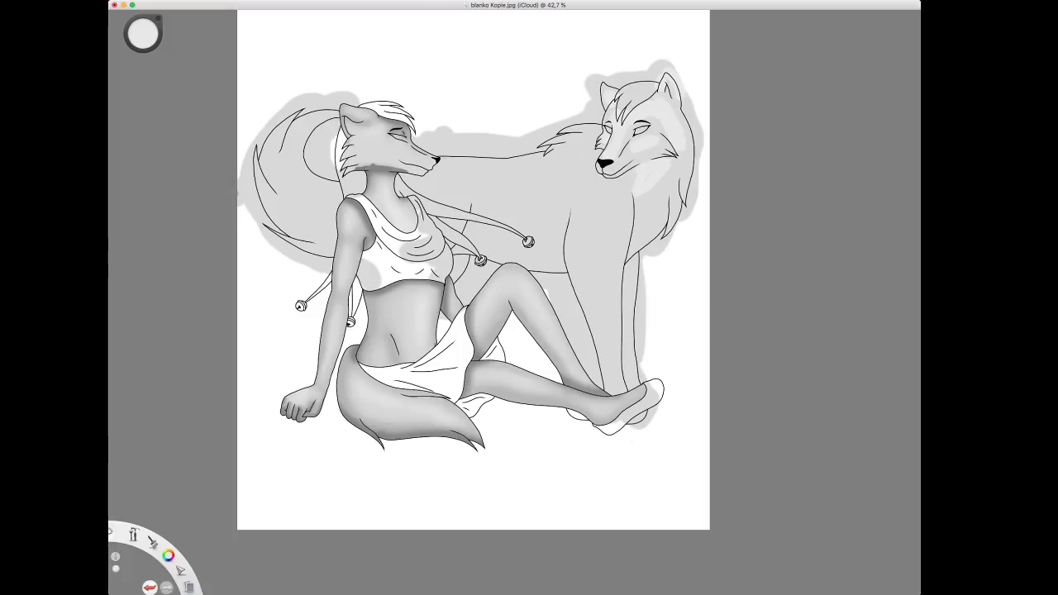
# Paint lighter gray highlights along the standing wolf's back, chest and front legs, undoing the stray flank stroke.
pyautogui.moveTo(597, 130); pyautogui.dragTo(549, 145)
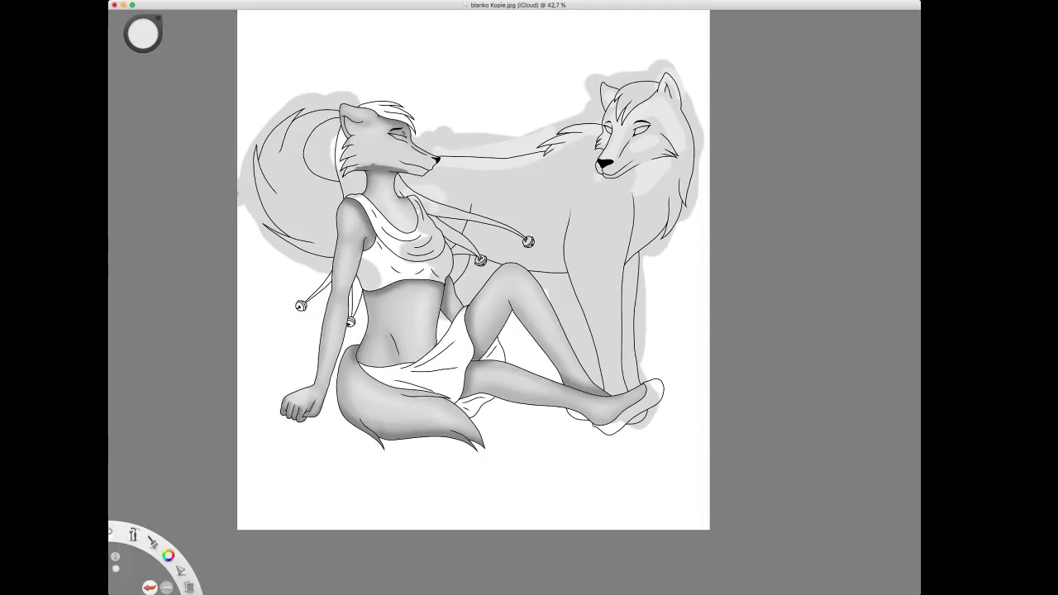
pyautogui.moveTo(598, 180); pyautogui.dragTo(604, 178)
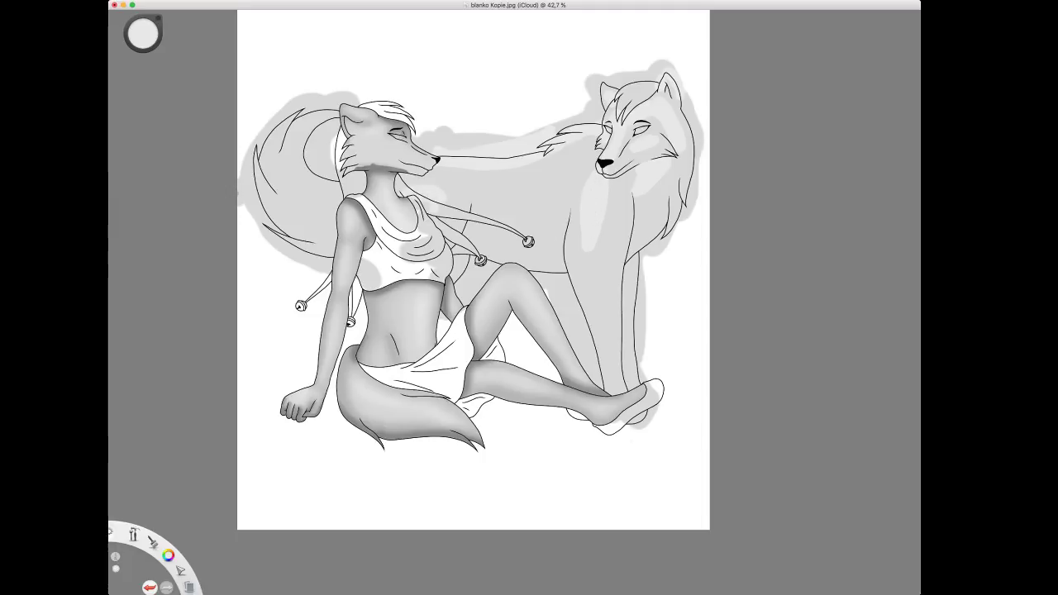
pyautogui.moveTo(592, 252)
pyautogui.mouseDown()
pyautogui.moveTo(612, 382)
pyautogui.moveTo(596, 246)
pyautogui.moveTo(621, 382)
pyautogui.mouseUp()
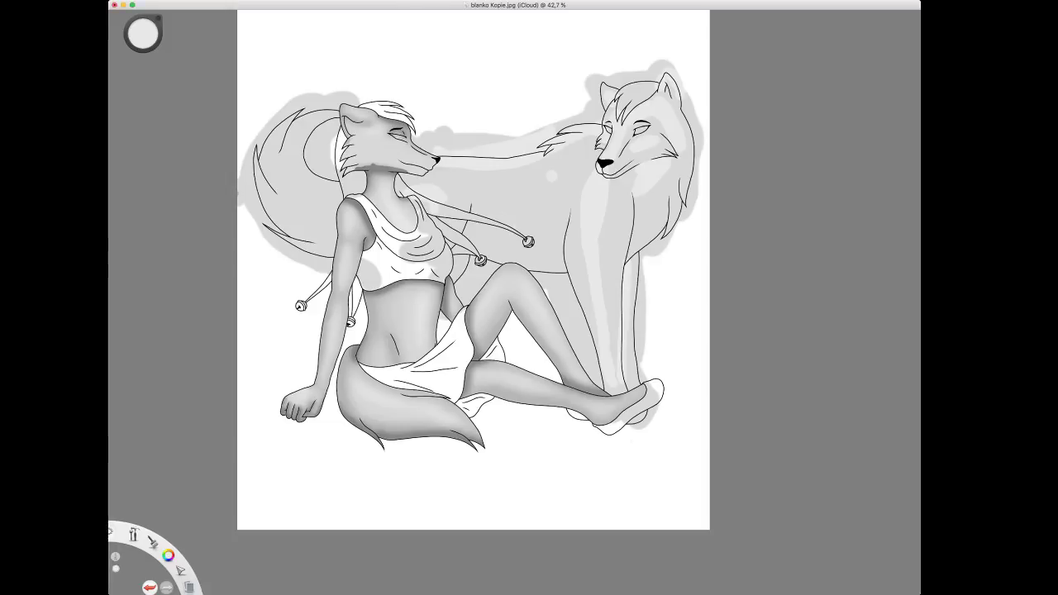
pyautogui.moveTo(552, 178); pyautogui.dragTo(476, 179)
pyautogui.press('super+z')
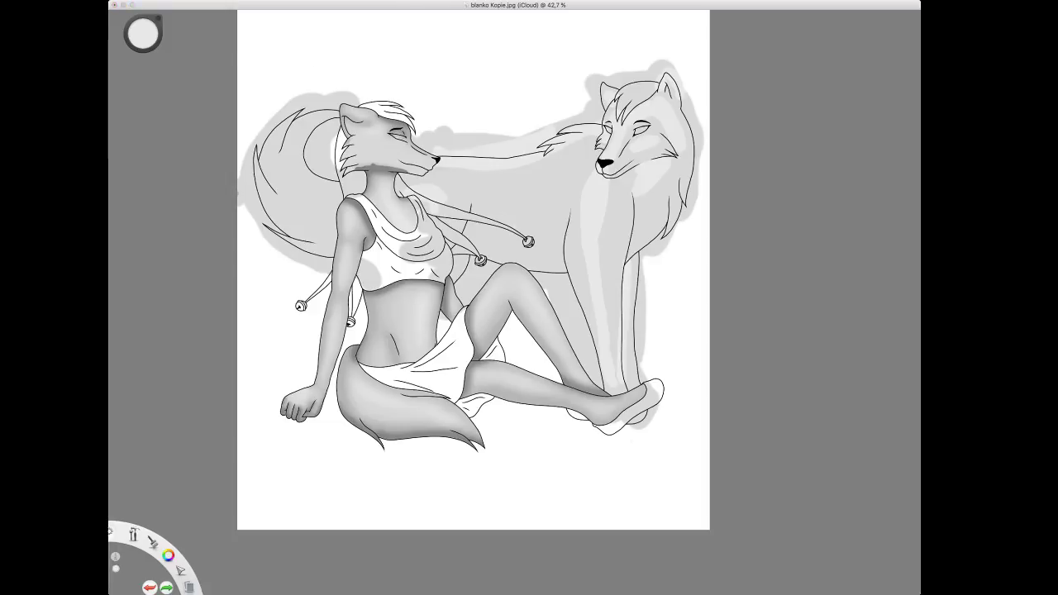
# Add lighter gray highlights to the standing wolf's curled tail and flank, and blend them smoothly into the base.
pyautogui.moveTo(339, 113)
pyautogui.mouseDown()
pyautogui.moveTo(301, 147)
pyautogui.moveTo(353, 194)
pyautogui.mouseUp()
pyautogui.moveTo(304, 127)
pyautogui.mouseDown()
pyautogui.moveTo(296, 166)
pyautogui.moveTo(337, 198)
pyautogui.mouseUp()
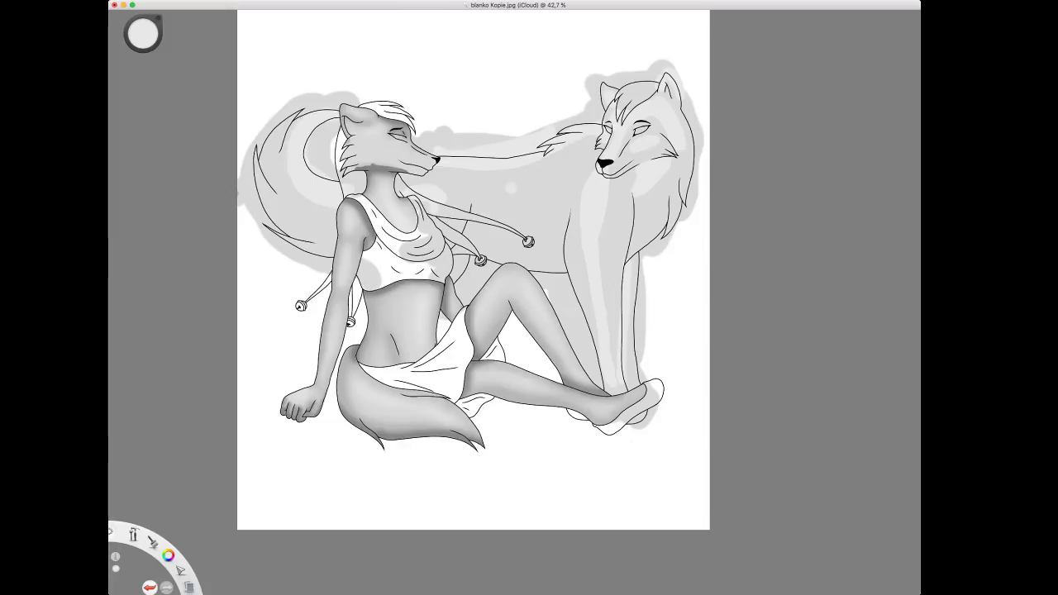
pyautogui.moveTo(453, 263); pyautogui.dragTo(459, 267)
pyautogui.press('super+z')
pyautogui.press('super+z')
pyautogui.moveTo(452, 260); pyautogui.dragTo(447, 267)
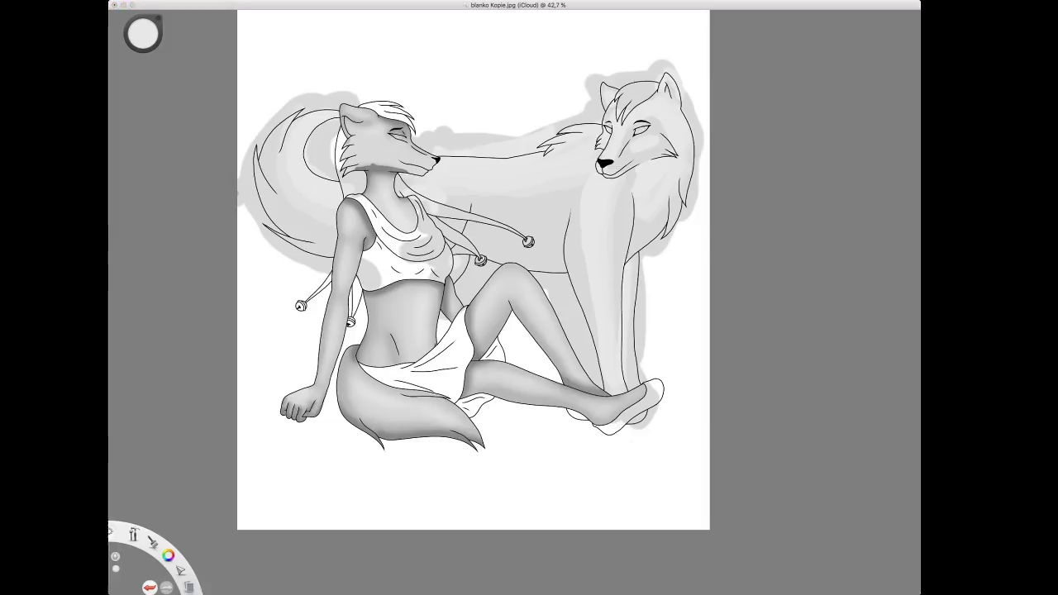
pyautogui.click(322, 191)
pyautogui.click(897, 316)
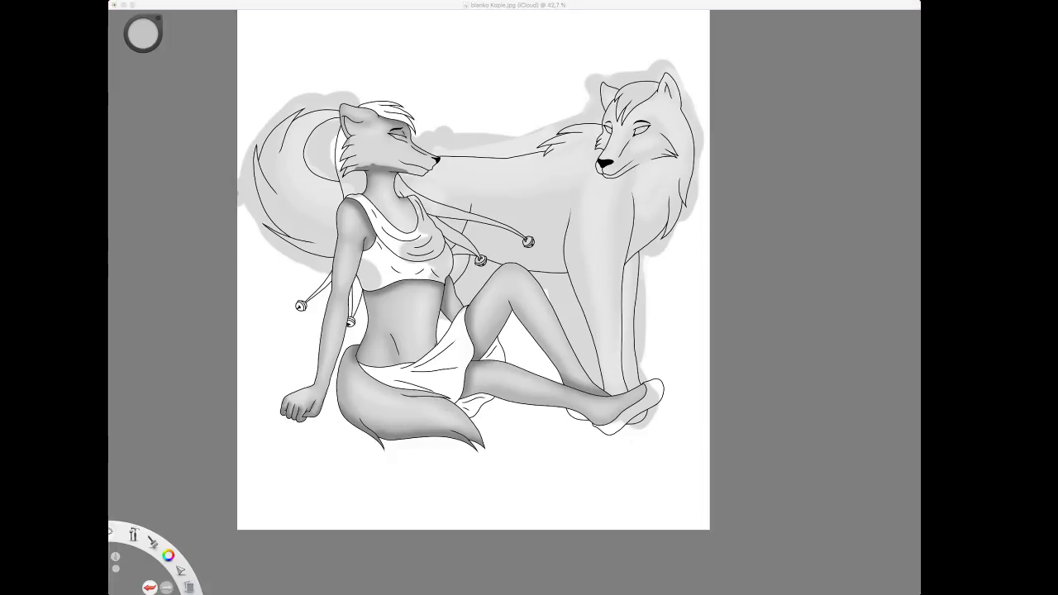
# Shade the standing wolf's face, ears and mane edges with a darker gray brush.
pyautogui.click(344, 57)
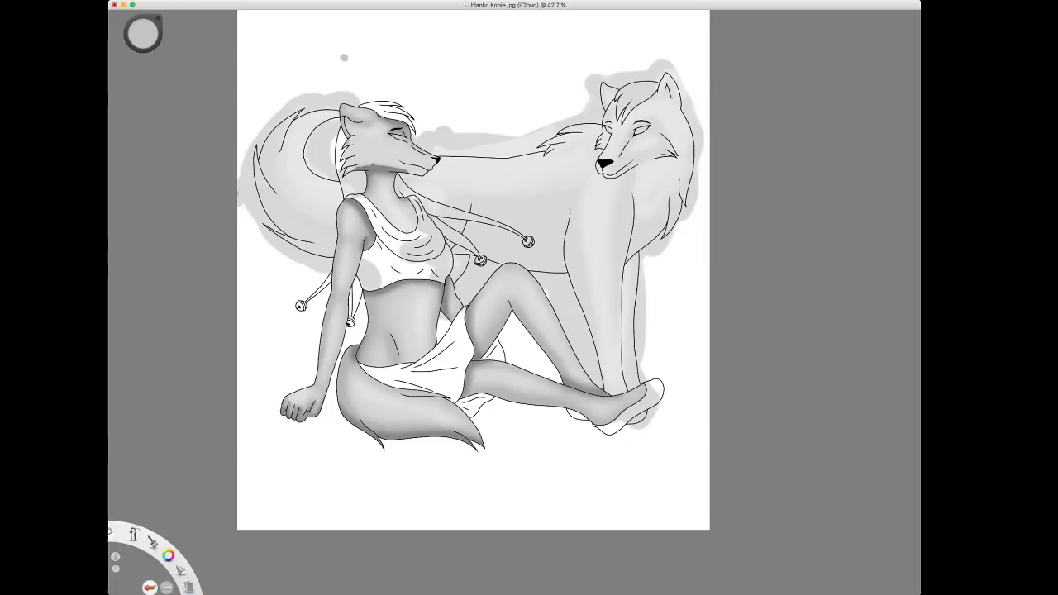
pyautogui.moveTo(629, 139); pyautogui.dragTo(617, 159)
pyautogui.click(612, 150)
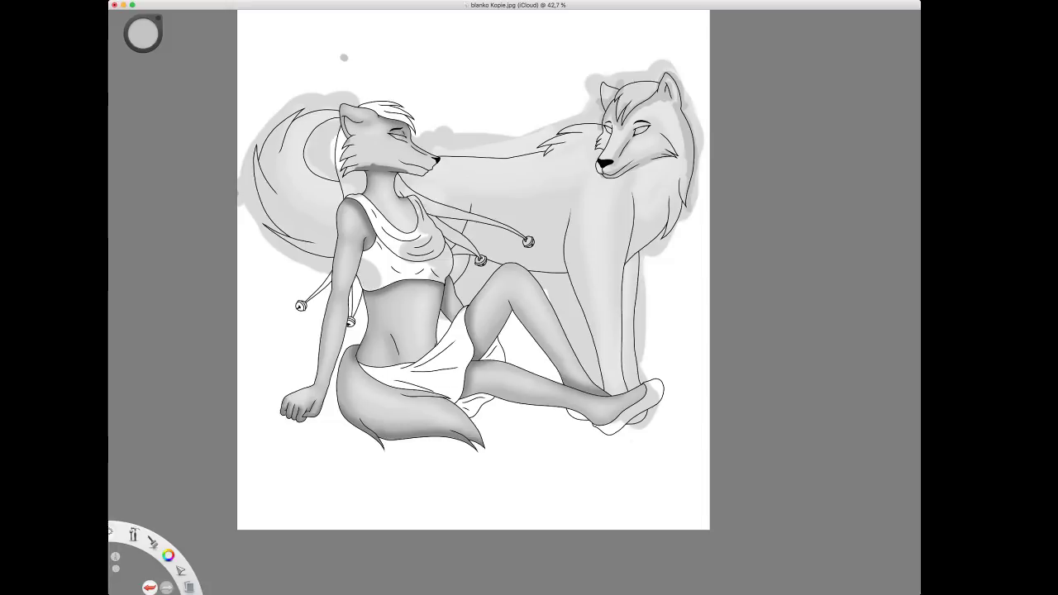
pyautogui.moveTo(666, 196)
pyautogui.mouseDown()
pyautogui.moveTo(665, 239)
pyautogui.moveTo(674, 229)
pyautogui.mouseUp()
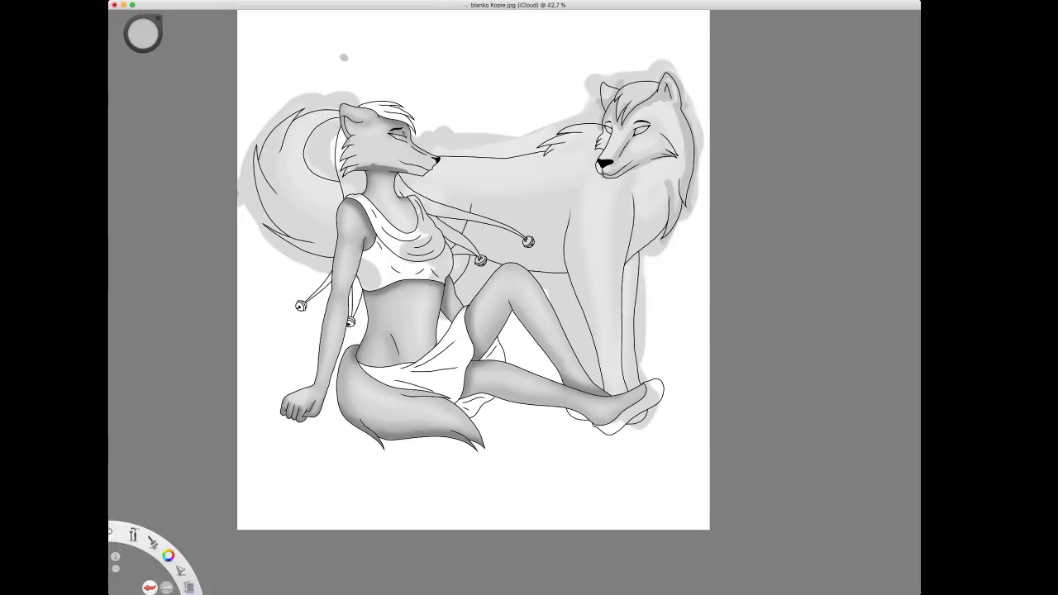
pyautogui.moveTo(666, 192)
pyautogui.mouseDown()
pyautogui.moveTo(630, 259)
pyautogui.moveTo(636, 251)
pyautogui.mouseUp()
pyautogui.press('super+z')
pyautogui.moveTo(665, 189); pyautogui.dragTo(644, 241)
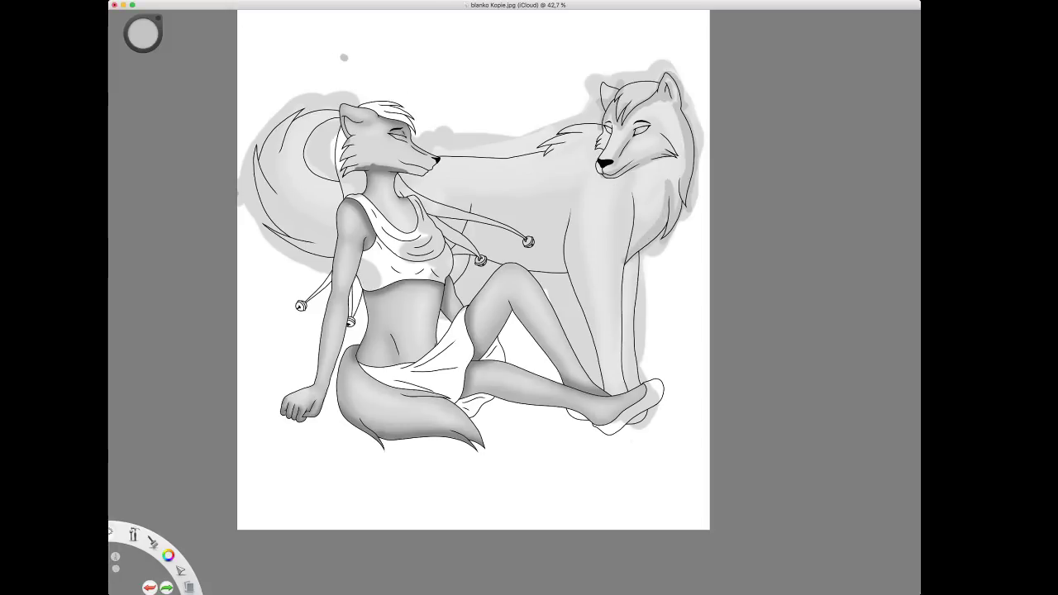
# Paint darker gray shadows along the contours of the standing wolf's front legs.
pyautogui.moveTo(635, 193); pyautogui.dragTo(621, 388)
pyautogui.press('super+Tab')
pyautogui.click(628, 200)
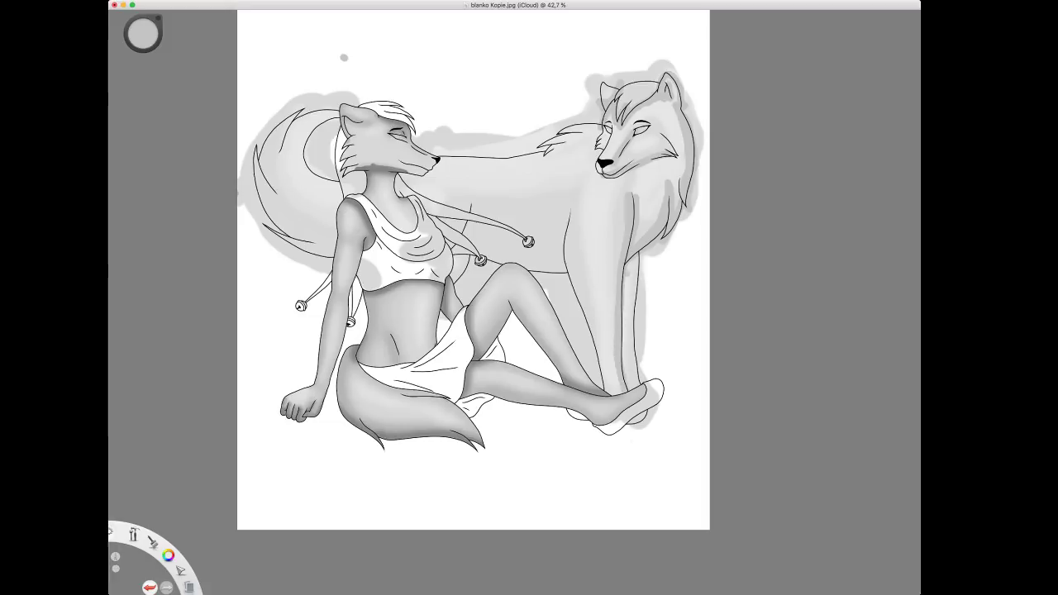
pyautogui.moveTo(637, 258); pyautogui.dragTo(642, 380)
pyautogui.moveTo(572, 205)
pyautogui.mouseDown()
pyautogui.moveTo(568, 275)
pyautogui.moveTo(603, 390)
pyautogui.mouseUp()
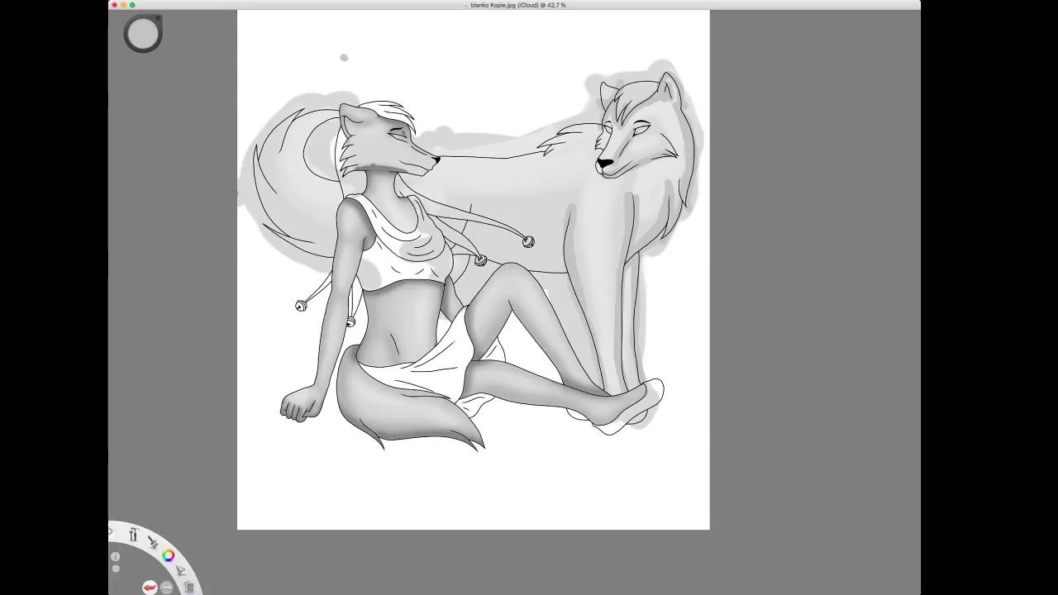
pyautogui.moveTo(586, 298); pyautogui.dragTo(610, 392)
pyautogui.moveTo(564, 271); pyautogui.dragTo(597, 385)
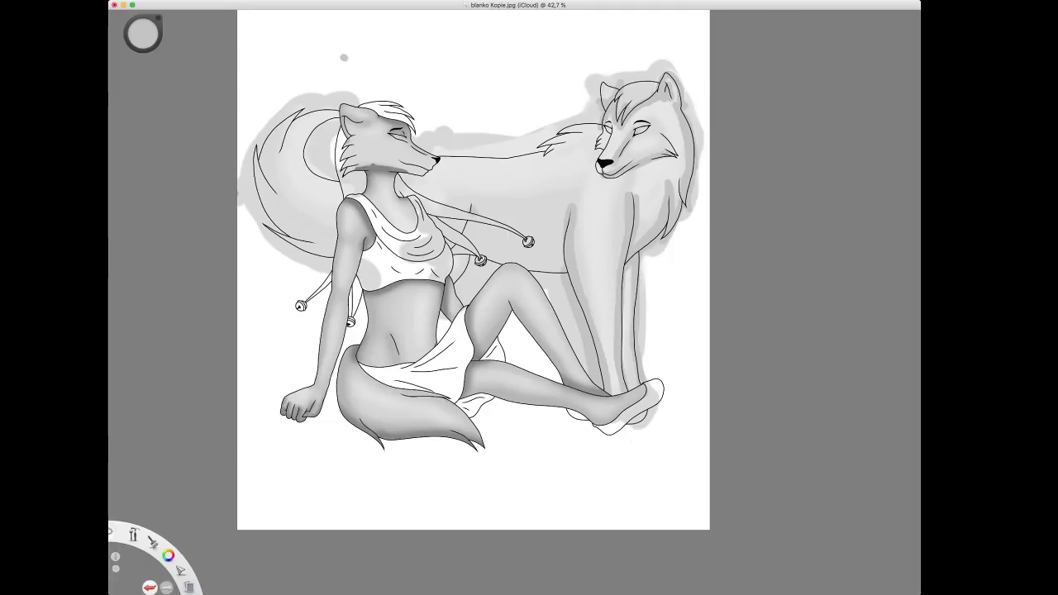
# Shade the standing wolf's thigh crease and belly line in the darker gray.
pyautogui.moveTo(473, 208)
pyautogui.mouseDown()
pyautogui.moveTo(479, 232)
pyautogui.moveTo(547, 244)
pyautogui.moveTo(562, 211)
pyautogui.moveTo(560, 270)
pyautogui.moveTo(468, 208)
pyautogui.moveTo(448, 246)
pyautogui.moveTo(466, 227)
pyautogui.moveTo(473, 260)
pyautogui.moveTo(458, 284)
pyautogui.mouseUp()
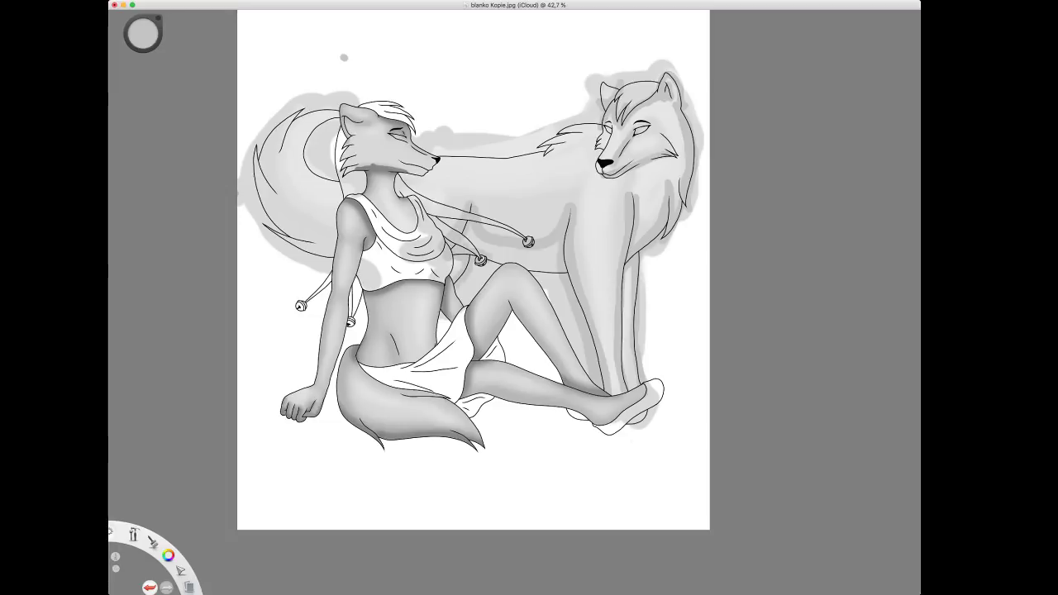
pyautogui.moveTo(468, 243)
pyautogui.mouseDown()
pyautogui.moveTo(468, 232)
pyautogui.moveTo(542, 264)
pyautogui.moveTo(555, 246)
pyautogui.moveTo(541, 279)
pyautogui.moveTo(483, 266)
pyautogui.mouseUp()
pyautogui.moveTo(552, 281); pyautogui.dragTo(561, 286)
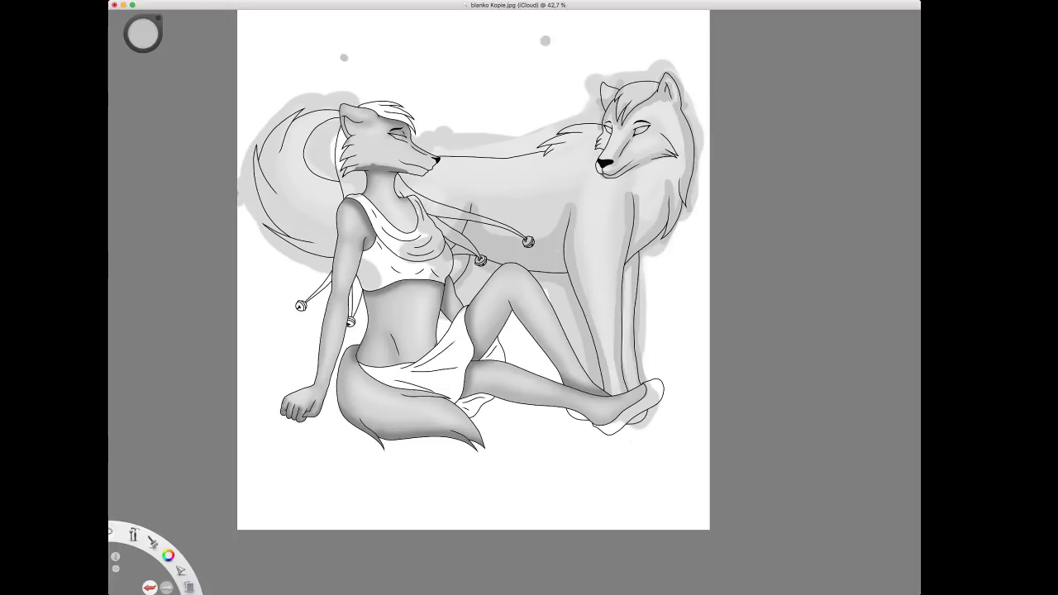
# Add darker gray shadows to the fur tufts on the standing wolf's back and beneath its chin.
pyautogui.click(546, 128)
pyautogui.moveTo(565, 132)
pyautogui.mouseDown()
pyautogui.moveTo(590, 134)
pyautogui.moveTo(540, 156)
pyautogui.mouseUp()
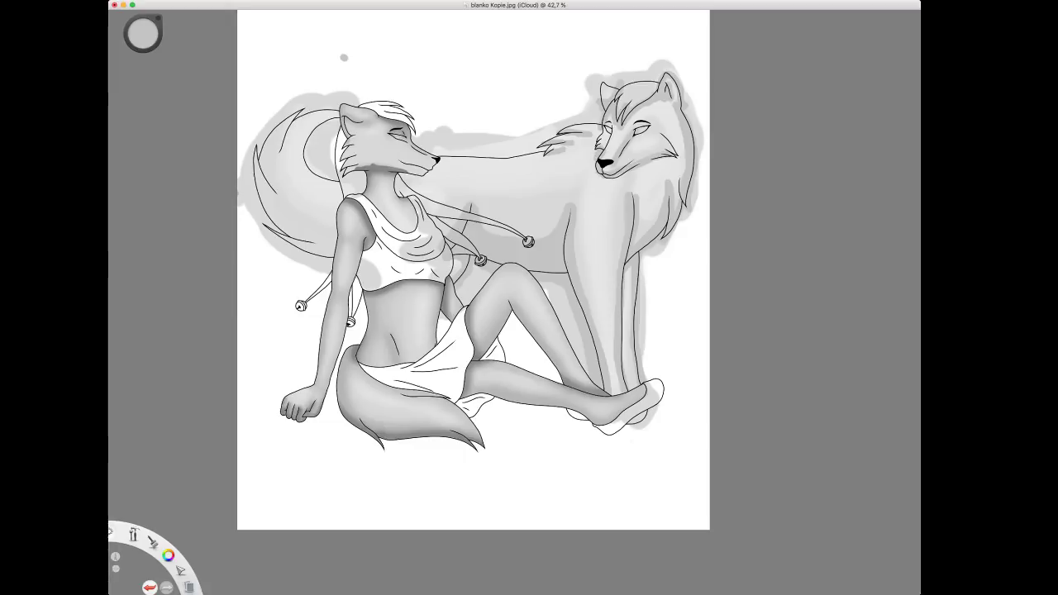
pyautogui.moveTo(600, 179); pyautogui.dragTo(666, 159)
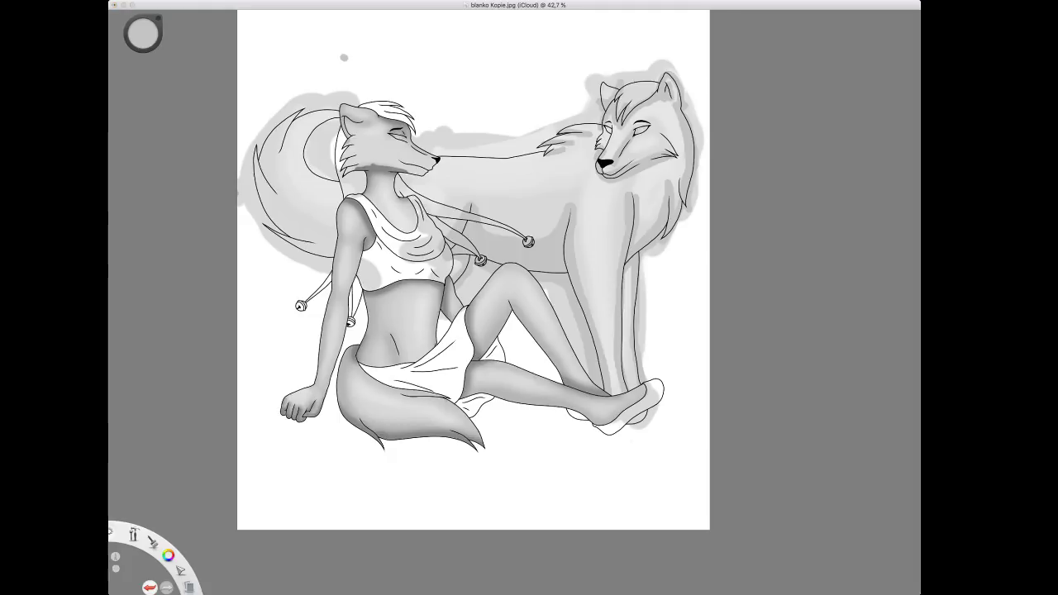
# Shade the outer edge and fur tips of the standing wolf's curled tail in darker gray and blend the shadows.
pyautogui.moveTo(336, 111)
pyautogui.mouseDown()
pyautogui.moveTo(275, 135)
pyautogui.moveTo(276, 220)
pyautogui.moveTo(289, 110)
pyautogui.mouseUp()
pyautogui.moveTo(273, 173)
pyautogui.mouseDown()
pyautogui.moveTo(304, 248)
pyautogui.moveTo(260, 138)
pyautogui.mouseUp()
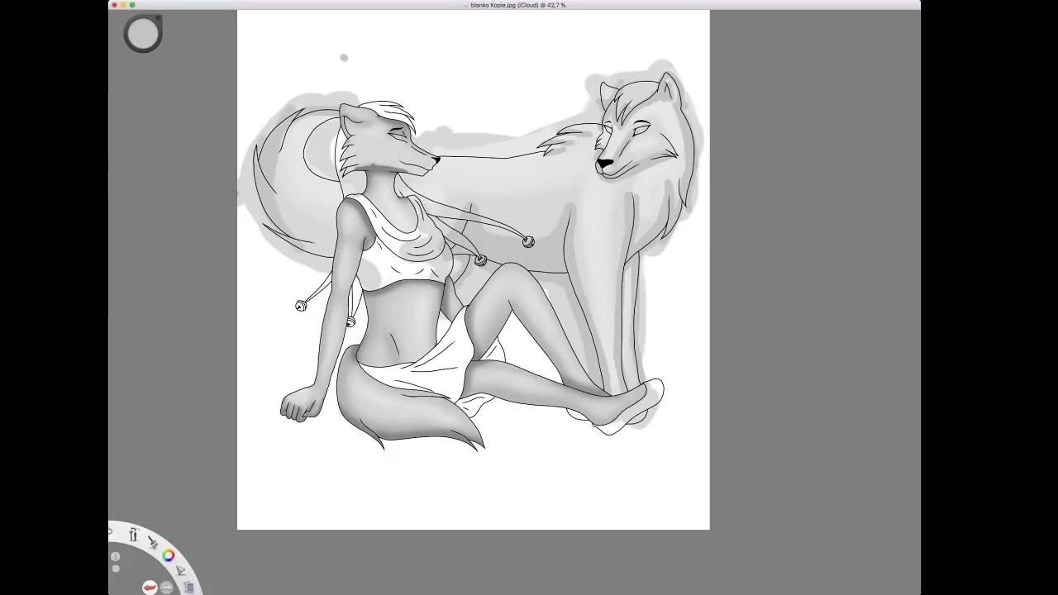
pyautogui.moveTo(303, 246); pyautogui.dragTo(332, 257)
pyautogui.moveTo(283, 214); pyautogui.dragTo(307, 238)
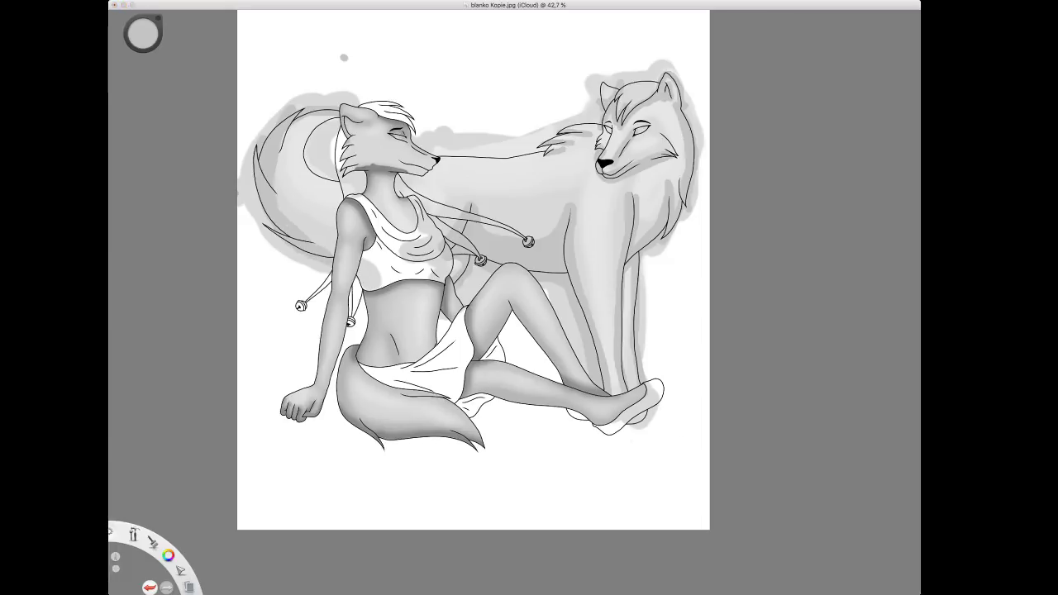
pyautogui.click(308, 150)
pyautogui.moveTo(310, 119)
pyautogui.mouseDown()
pyautogui.moveTo(302, 124)
pyautogui.moveTo(326, 119)
pyautogui.moveTo(280, 212)
pyautogui.moveTo(333, 248)
pyautogui.moveTo(328, 239)
pyautogui.mouseUp()
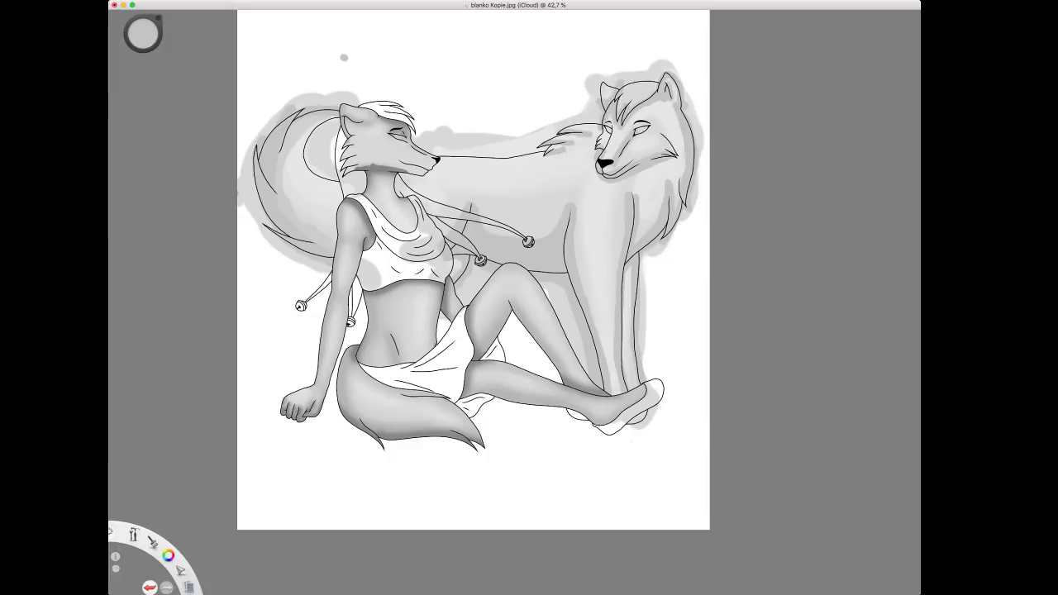
pyautogui.moveTo(289, 159); pyautogui.dragTo(304, 219)
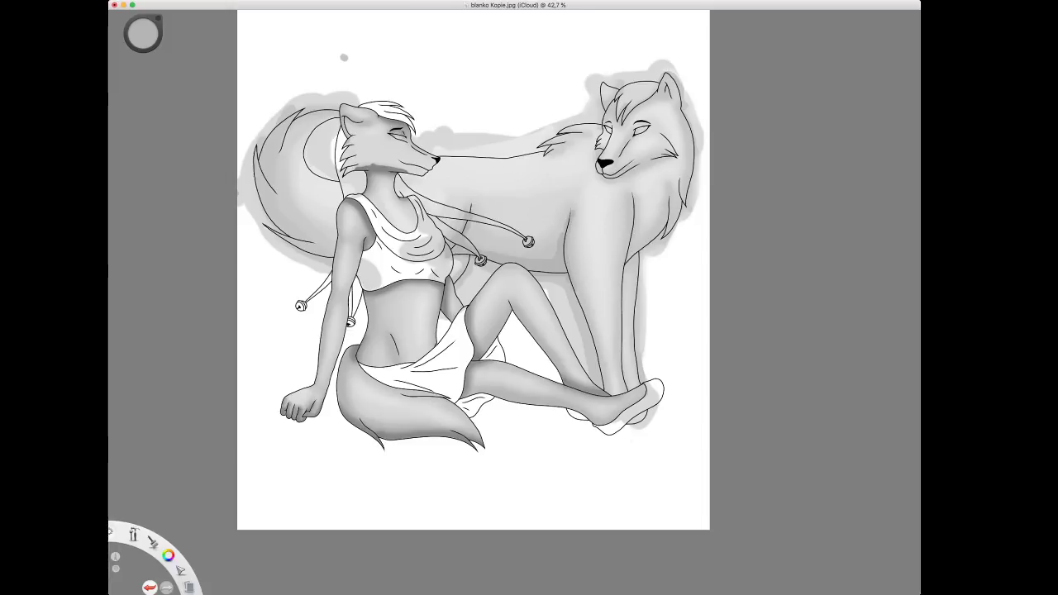
# Deepen the shadows on the standing wolf's front legs and lower chest with an even darker gray.
pyautogui.moveTo(577, 278); pyautogui.dragTo(606, 389)
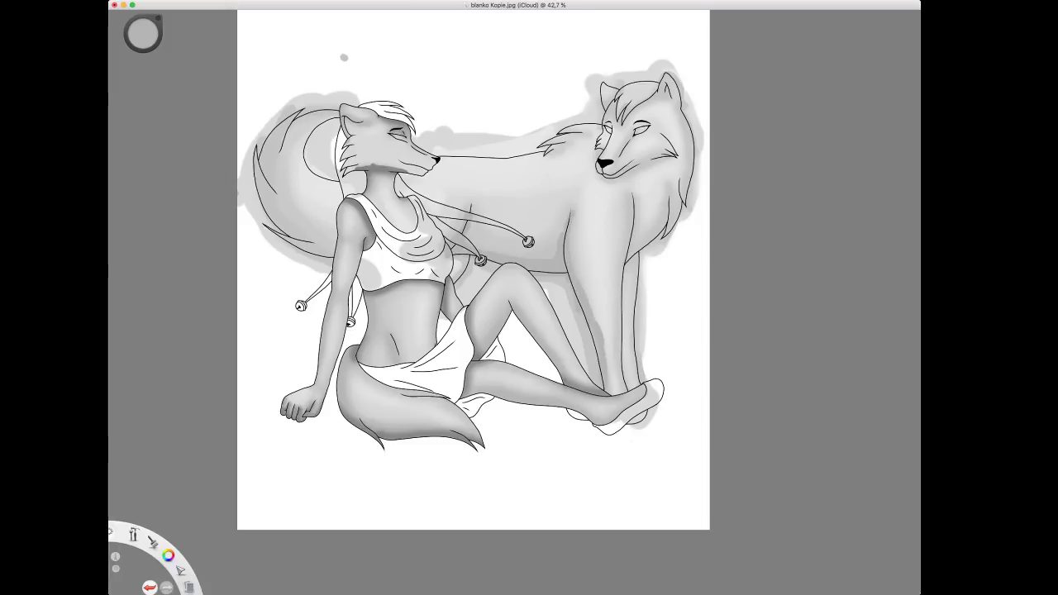
pyautogui.moveTo(592, 328); pyautogui.dragTo(599, 367)
pyautogui.moveTo(638, 257)
pyautogui.mouseDown()
pyautogui.moveTo(626, 287)
pyautogui.moveTo(626, 393)
pyautogui.mouseUp()
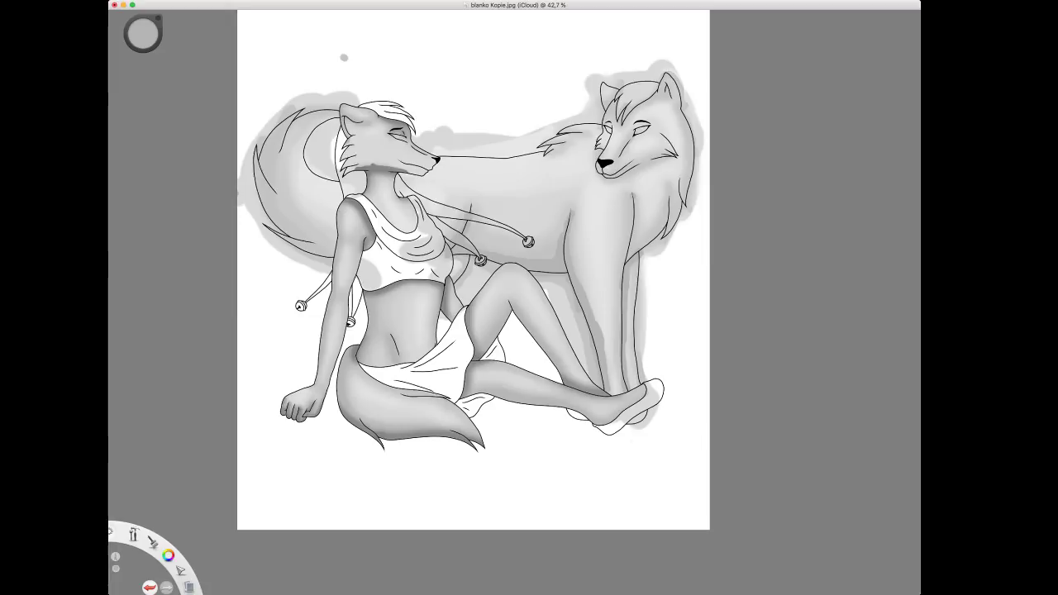
pyautogui.moveTo(635, 199)
pyautogui.mouseDown()
pyautogui.moveTo(630, 257)
pyautogui.moveTo(664, 221)
pyautogui.moveTo(647, 252)
pyautogui.mouseUp()
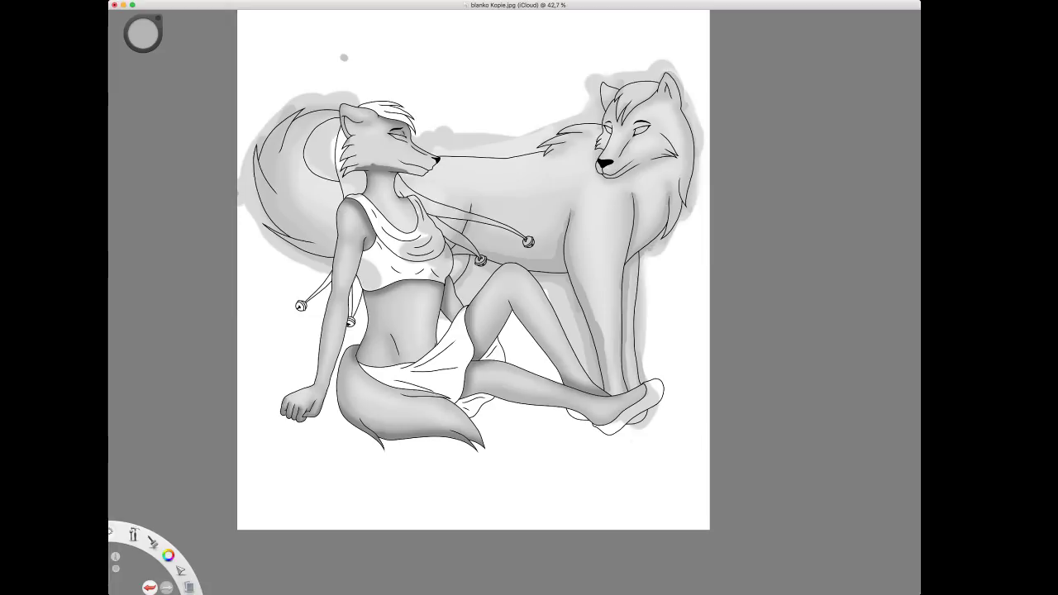
# Deepen the shadows on the standing wolf's mane, ears and face, and along the lower edge of its tail.
pyautogui.moveTo(672, 194)
pyautogui.mouseDown()
pyautogui.moveTo(663, 242)
pyautogui.moveTo(681, 213)
pyautogui.mouseUp()
pyautogui.moveTo(670, 81); pyautogui.dragTo(675, 100)
pyautogui.moveTo(601, 86)
pyautogui.mouseDown()
pyautogui.moveTo(616, 127)
pyautogui.moveTo(657, 95)
pyautogui.mouseUp()
pyautogui.moveTo(622, 134)
pyautogui.mouseDown()
pyautogui.moveTo(616, 164)
pyautogui.moveTo(605, 154)
pyautogui.moveTo(617, 129)
pyautogui.moveTo(687, 124)
pyautogui.moveTo(692, 197)
pyautogui.mouseUp()
pyautogui.click(351, 185)
pyautogui.moveTo(268, 235); pyautogui.dragTo(334, 256)
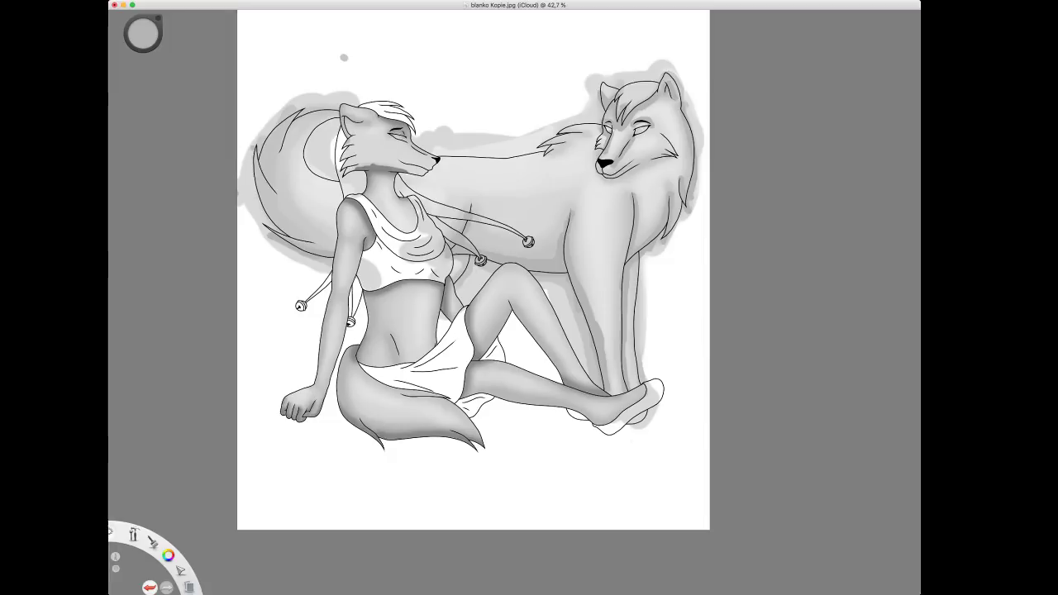
# Blend the darker gray shadows on the standing wolf's tail, mane and front legs into the base shading.
pyautogui.moveTo(256, 150)
pyautogui.mouseDown()
pyautogui.moveTo(264, 210)
pyautogui.moveTo(296, 235)
pyautogui.mouseUp()
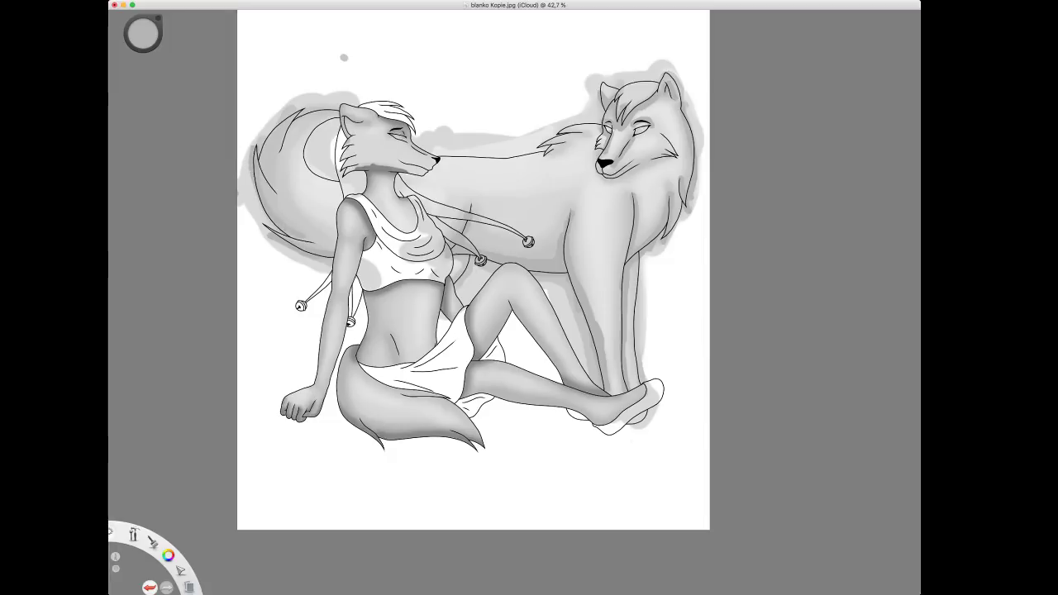
pyautogui.moveTo(303, 108)
pyautogui.mouseDown()
pyautogui.moveTo(260, 159)
pyautogui.moveTo(267, 134)
pyautogui.moveTo(338, 113)
pyautogui.mouseUp()
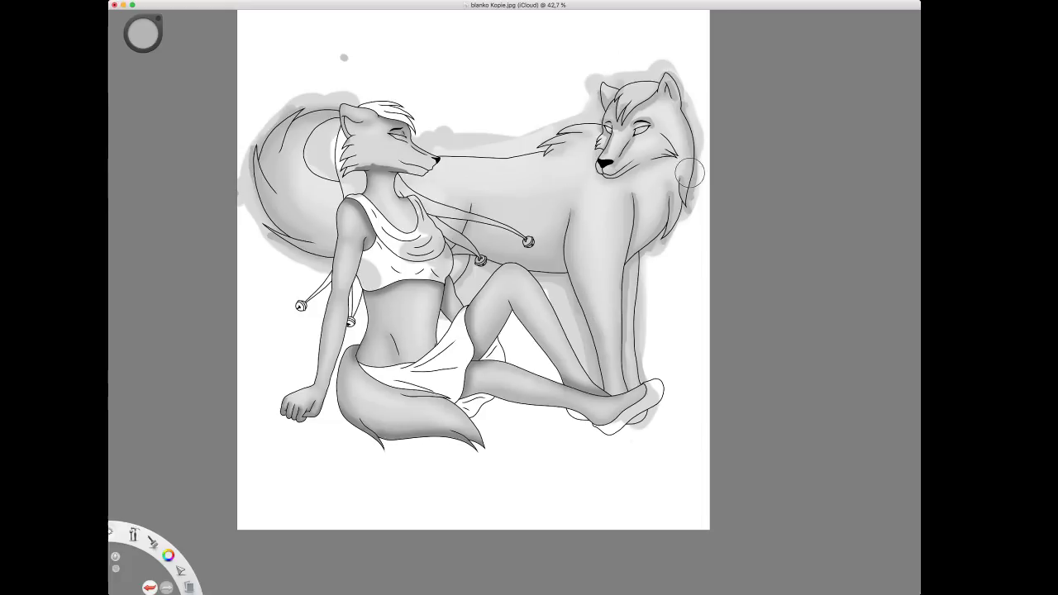
pyautogui.press('super+Tab')
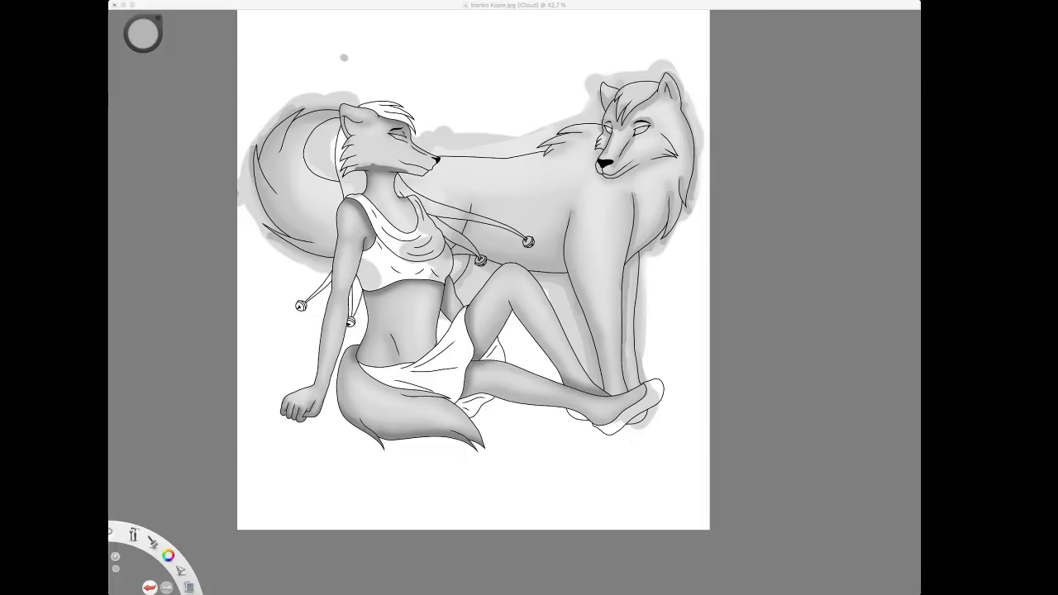
pyautogui.click(276, 212)
pyautogui.click(264, 179)
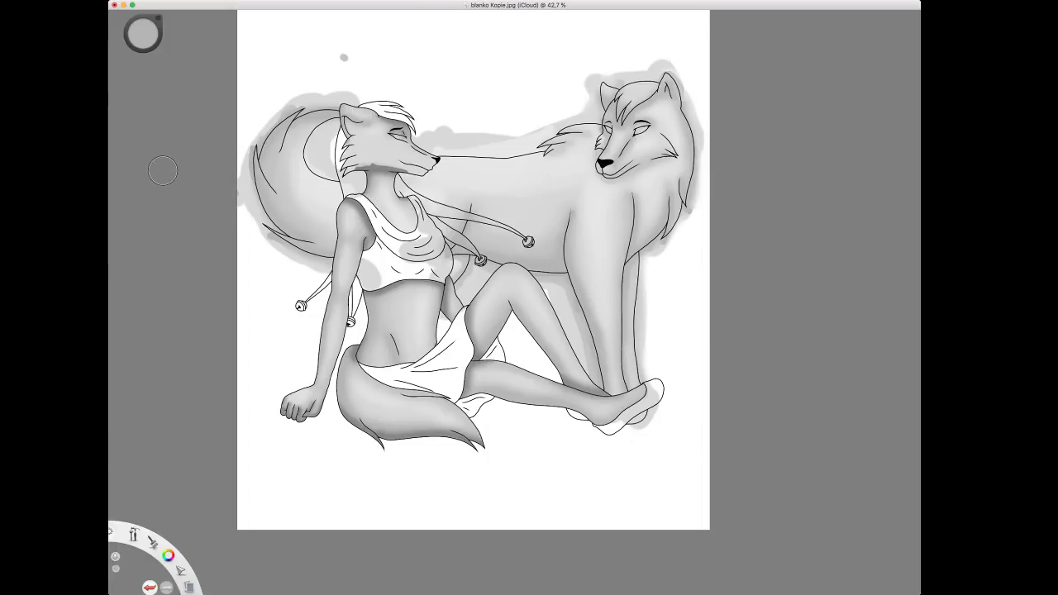
pyautogui.click(651, 192)
# Paint still darker gray shadows along the standing wolf's mouth, forelock, inner ear, lower chest and mane tips.
pyautogui.press('e')
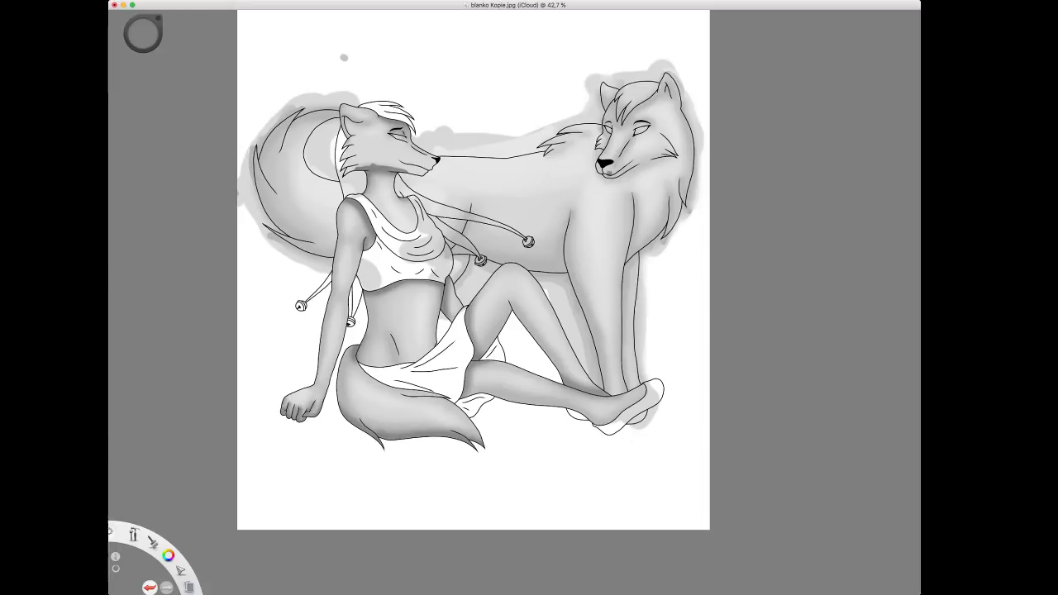
pyautogui.moveTo(622, 175)
pyautogui.mouseDown()
pyautogui.moveTo(659, 157)
pyautogui.moveTo(607, 174)
pyautogui.mouseUp()
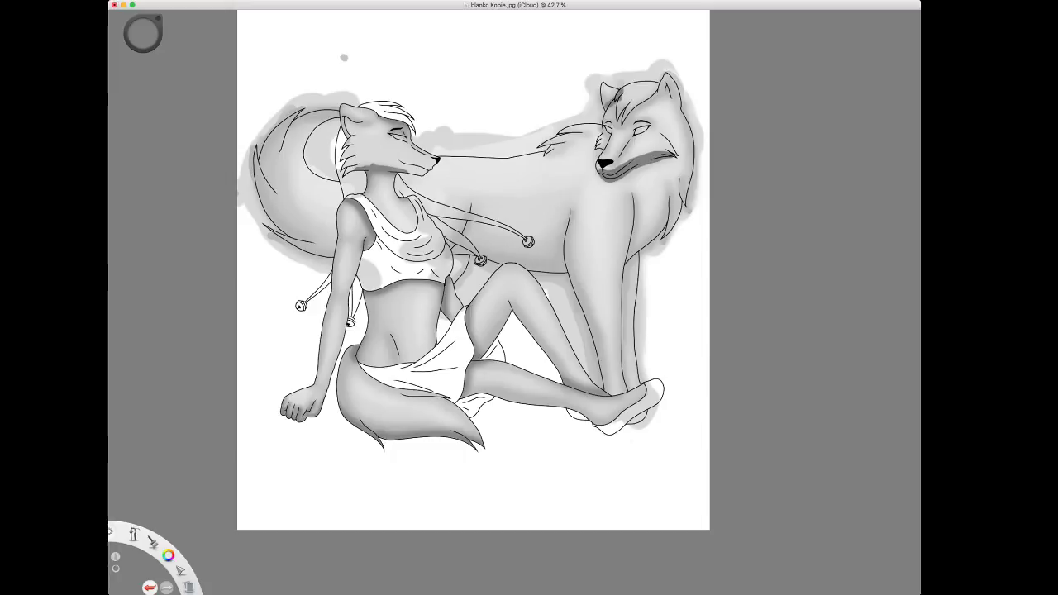
pyautogui.moveTo(617, 101)
pyautogui.mouseDown()
pyautogui.moveTo(622, 124)
pyautogui.moveTo(653, 83)
pyautogui.mouseUp()
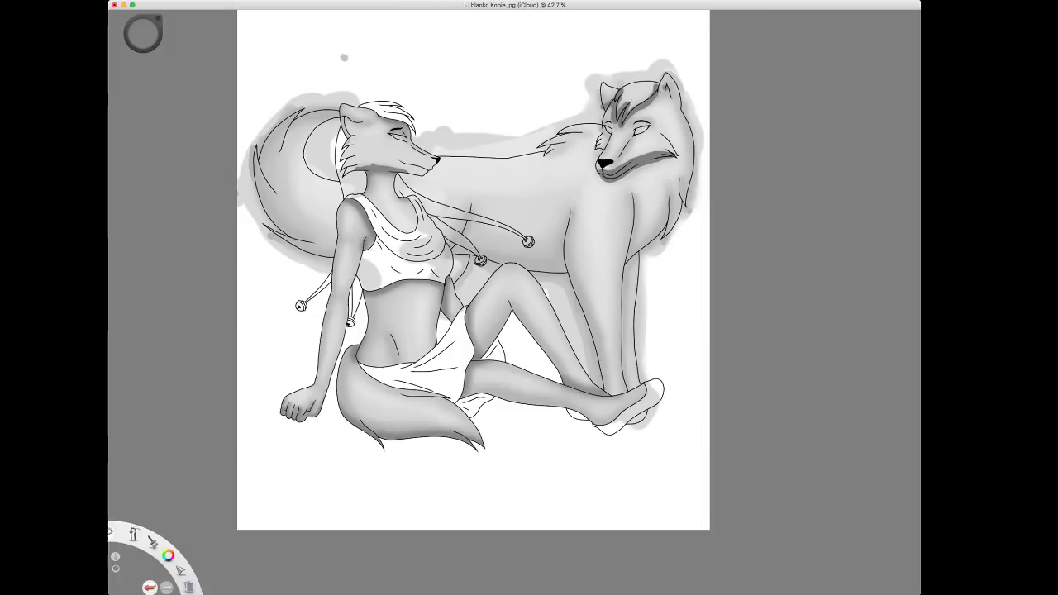
pyautogui.click(639, 246)
pyautogui.moveTo(632, 235)
pyautogui.mouseDown()
pyautogui.moveTo(635, 223)
pyautogui.moveTo(630, 254)
pyautogui.moveTo(665, 216)
pyautogui.moveTo(662, 237)
pyautogui.mouseUp()
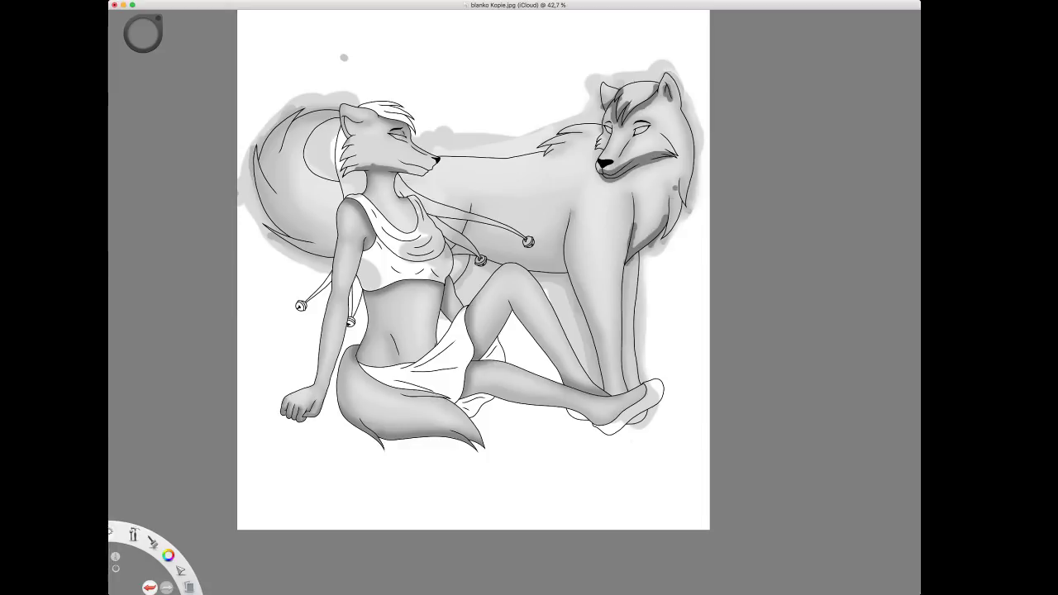
pyautogui.moveTo(676, 180)
pyautogui.mouseDown()
pyautogui.moveTo(684, 205)
pyautogui.moveTo(672, 215)
pyautogui.moveTo(682, 217)
pyautogui.mouseUp()
# Add dark gray shadows along the inner edges of the standing wolf's front legs, its rear belly line and hind leg.
pyautogui.moveTo(568, 213); pyautogui.dragTo(554, 278)
pyautogui.moveTo(473, 210)
pyautogui.mouseDown()
pyautogui.moveTo(448, 254)
pyautogui.moveTo(474, 260)
pyautogui.moveTo(453, 284)
pyautogui.mouseUp()
pyautogui.moveTo(647, 253)
pyautogui.mouseDown()
pyautogui.moveTo(632, 262)
pyautogui.moveTo(625, 289)
pyautogui.moveTo(630, 392)
pyautogui.mouseUp()
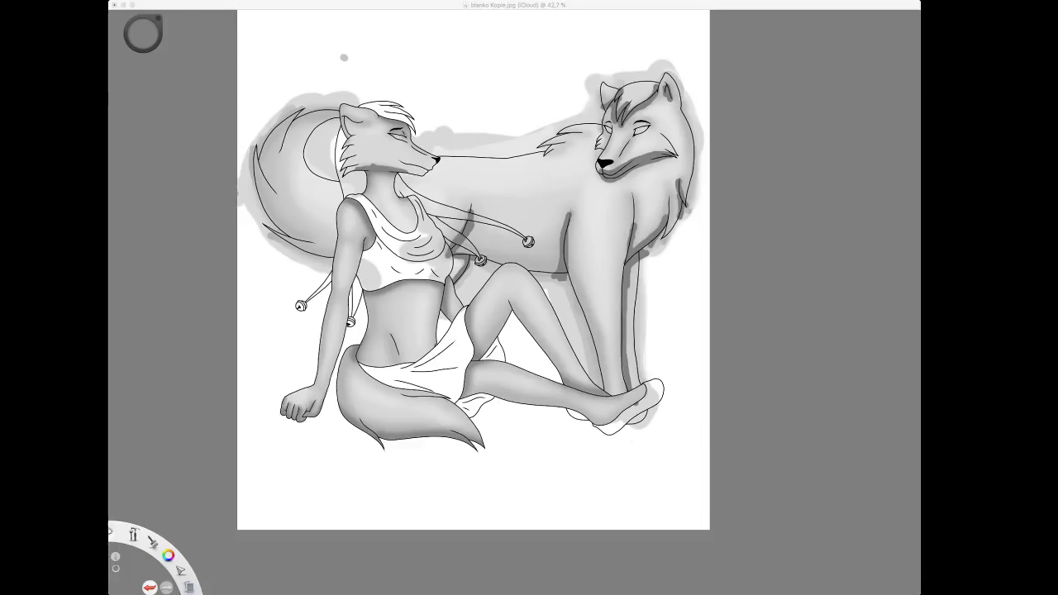
# Darken the outer edge and fur tips of the standing wolf's tail and its back tufts, and blend the dark shadows smoothly.
pyautogui.click(334, 33)
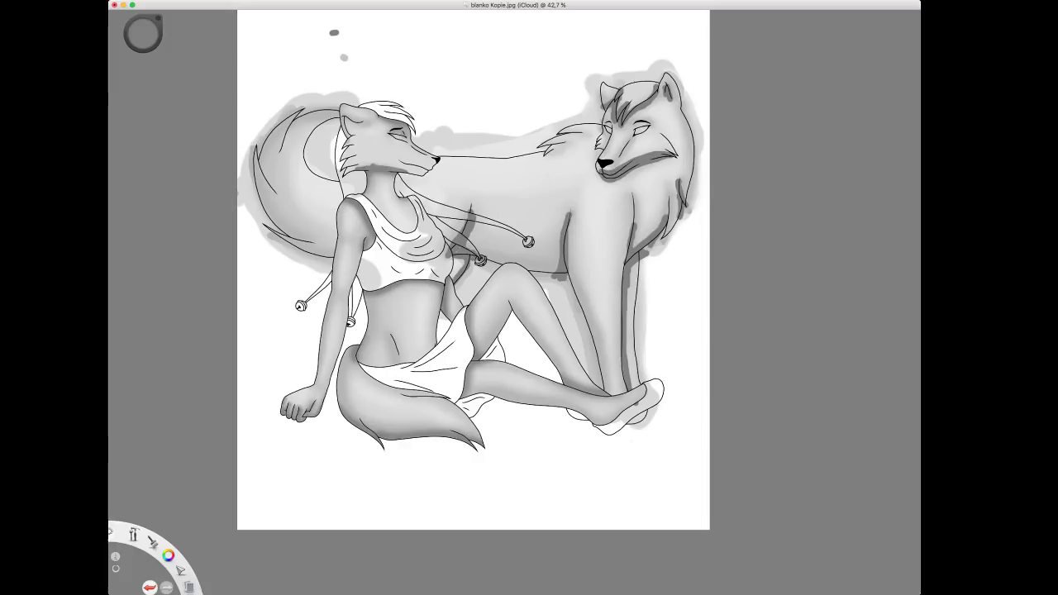
pyautogui.moveTo(263, 225); pyautogui.dragTo(334, 257)
pyautogui.moveTo(251, 142)
pyautogui.mouseDown()
pyautogui.moveTo(264, 206)
pyautogui.moveTo(303, 240)
pyautogui.mouseUp()
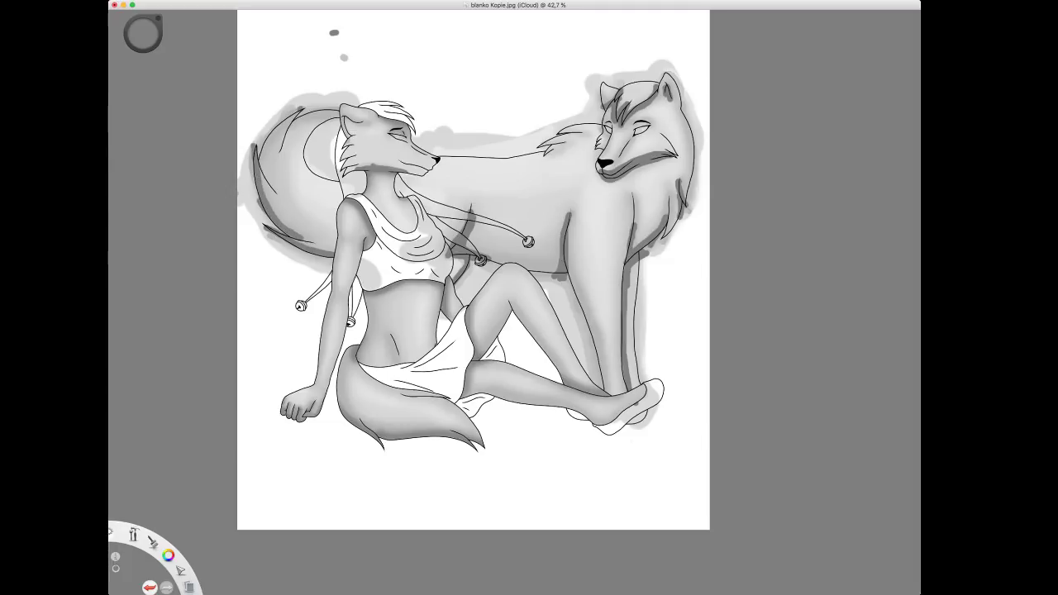
pyautogui.moveTo(294, 111)
pyautogui.mouseDown()
pyautogui.moveTo(263, 164)
pyautogui.moveTo(281, 116)
pyautogui.mouseUp()
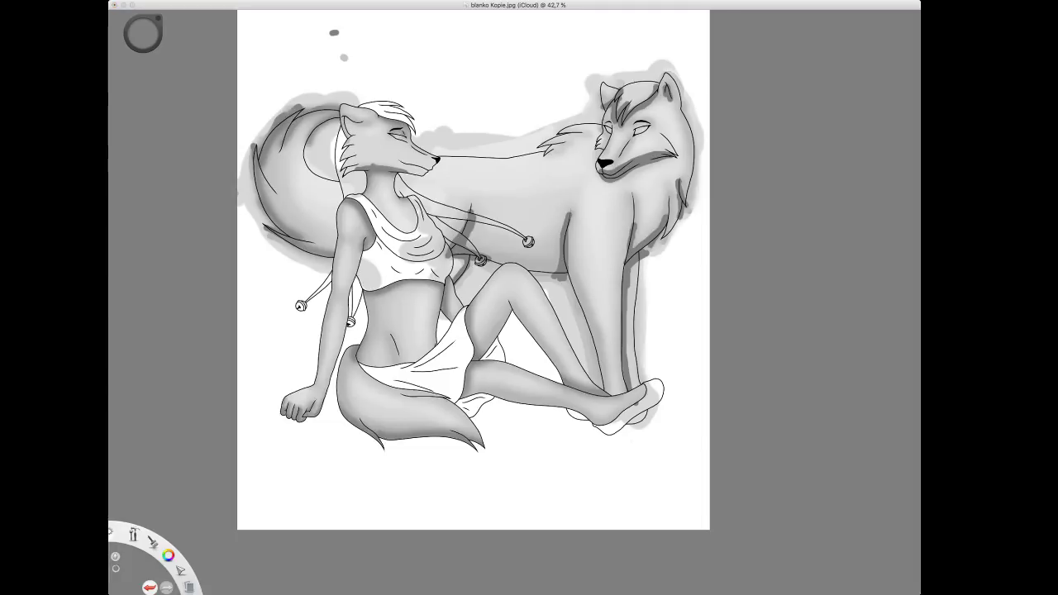
pyautogui.moveTo(263, 226); pyautogui.dragTo(287, 243)
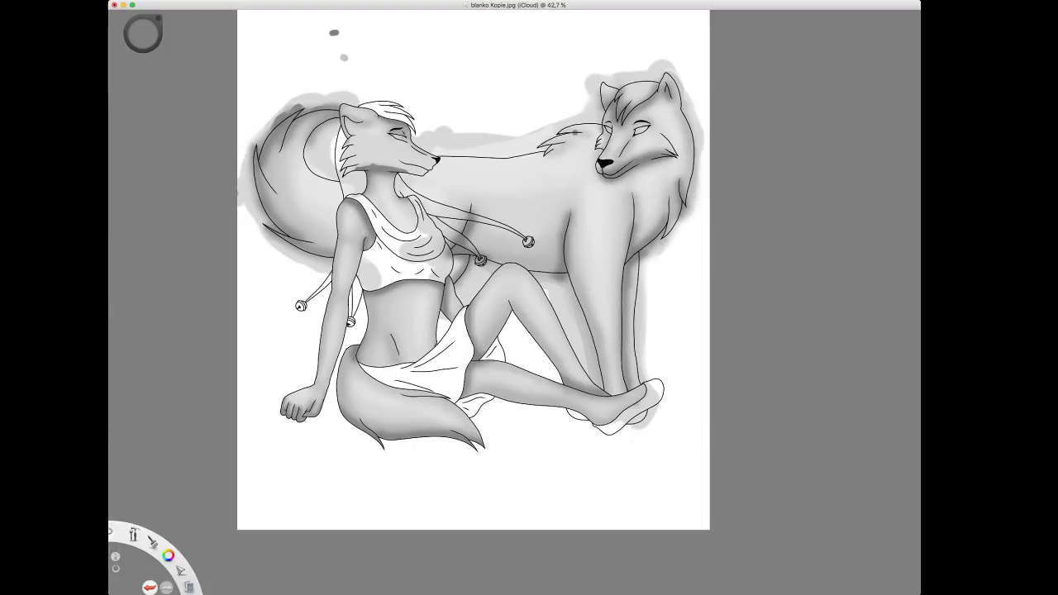
pyautogui.moveTo(581, 133)
pyautogui.mouseDown()
pyautogui.moveTo(537, 150)
pyautogui.moveTo(589, 128)
pyautogui.moveTo(545, 147)
pyautogui.mouseUp()
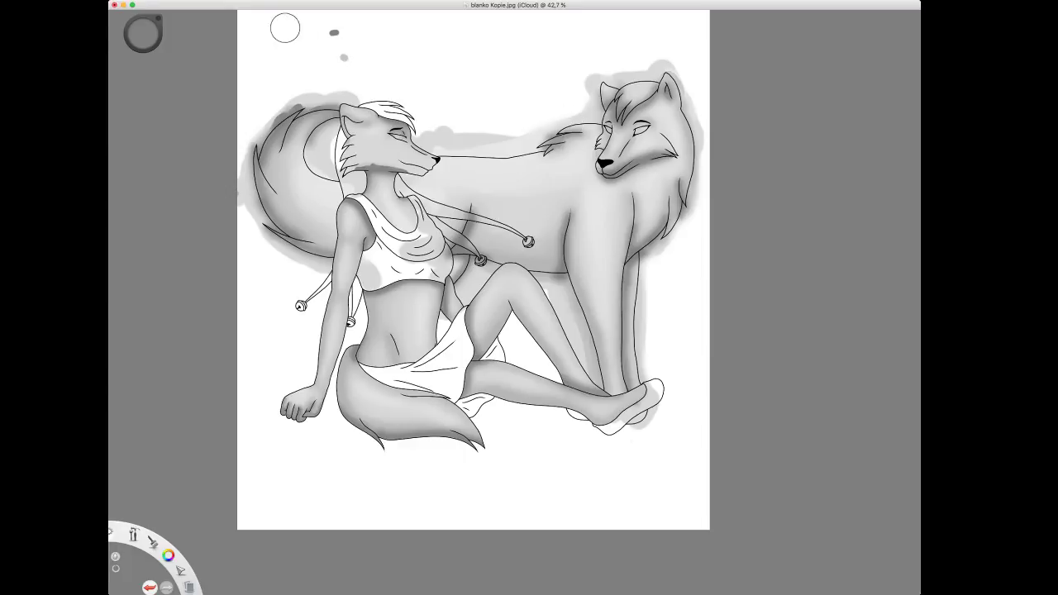
# Select a rectangle around both figures and exclude the standing wolf's body from it with the magic wand.
pyautogui.press('space')
pyautogui.moveTo(474, 191); pyautogui.dragTo(483, 257)
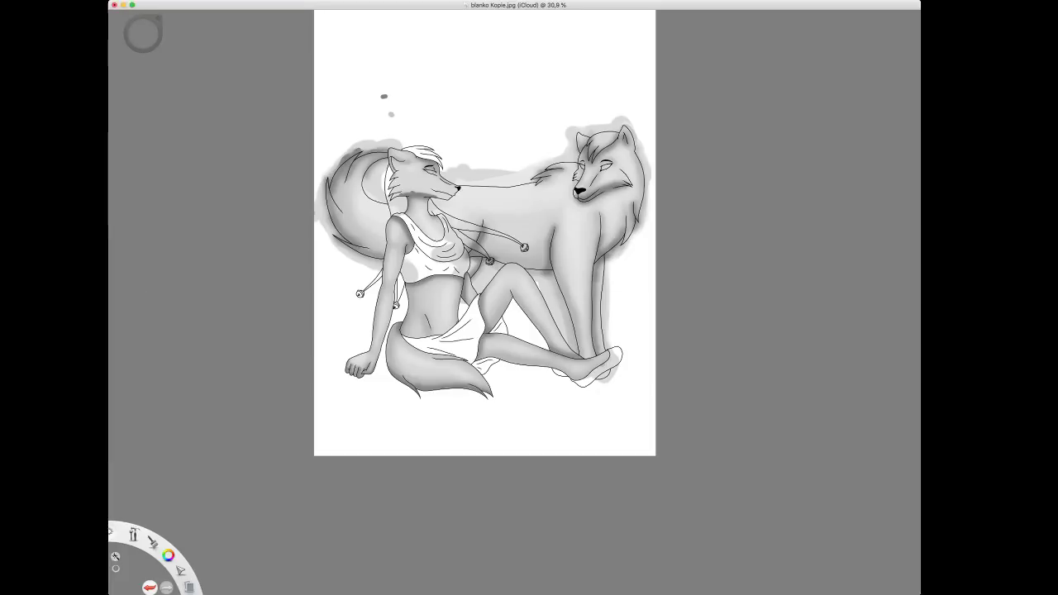
pyautogui.moveTo(311, 59)
pyautogui.mouseDown()
pyautogui.moveTo(395, 89)
pyautogui.moveTo(659, 307)
pyautogui.moveTo(659, 451)
pyautogui.mouseUp()
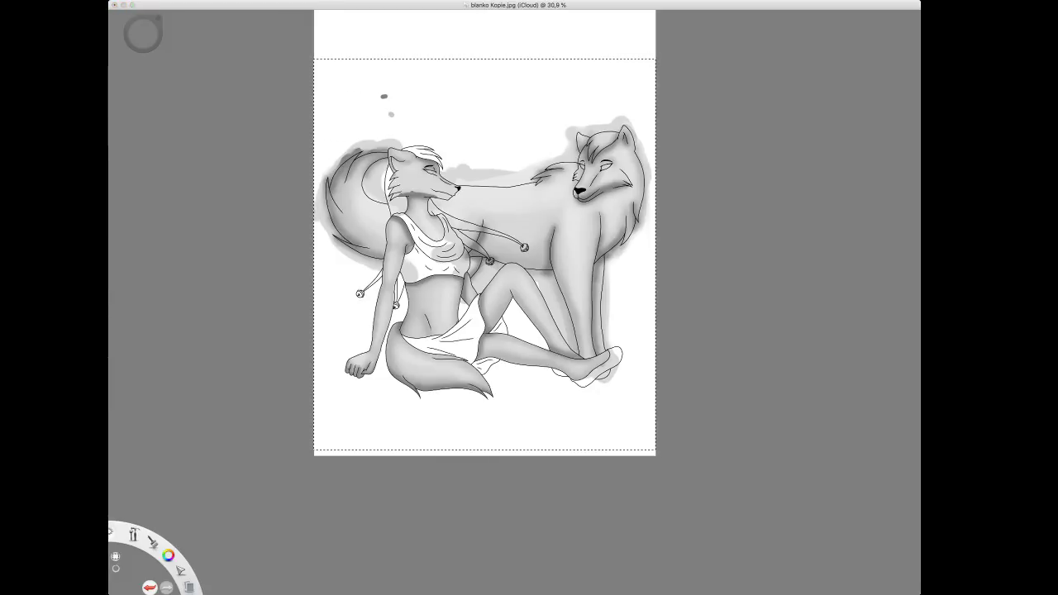
pyautogui.press('w')
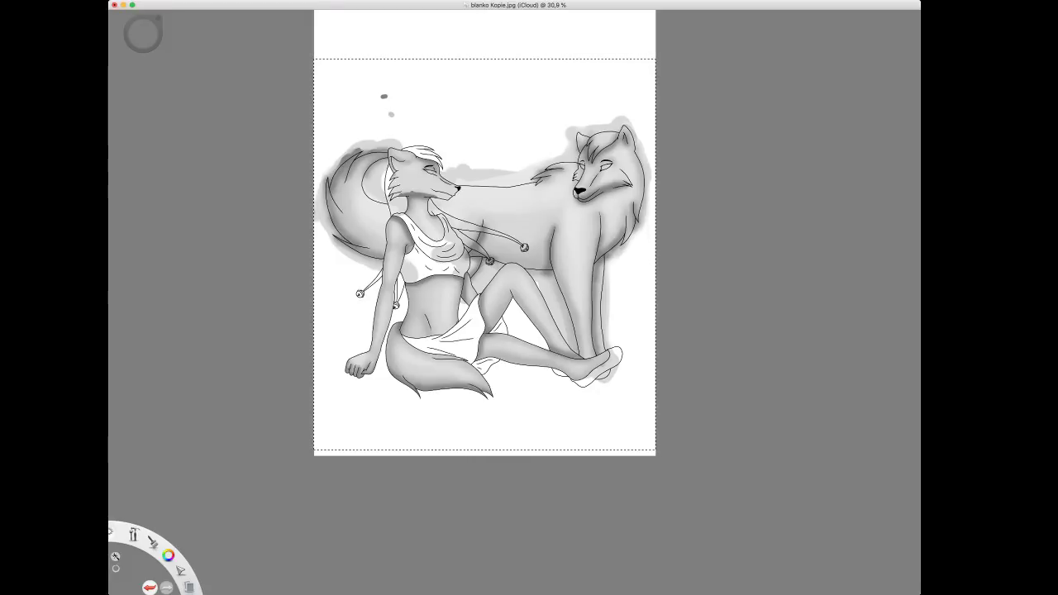
pyautogui.click(533, 213)
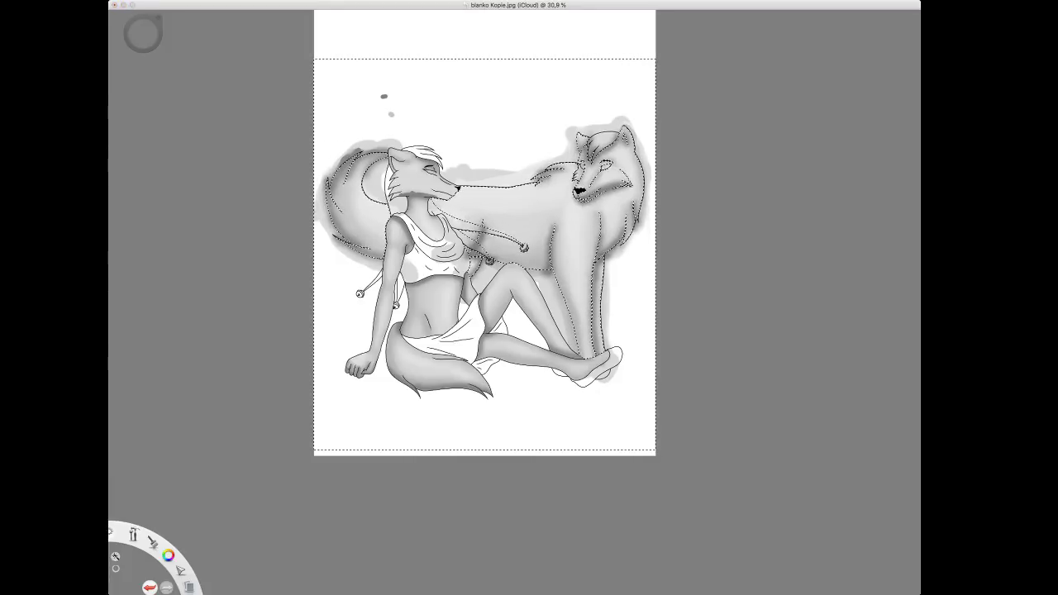
# Erase the gray overspill outside the outlines around the standing wolf's tail, along its back and over the seated figure's top.
pyautogui.press('Escape')
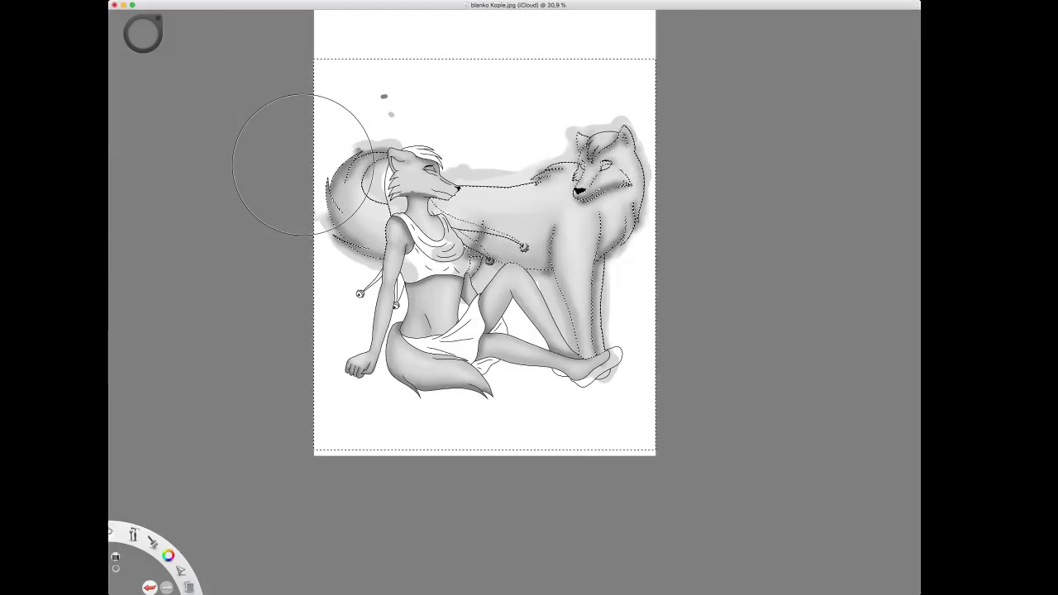
pyautogui.moveTo(303, 165); pyautogui.dragTo(373, 125)
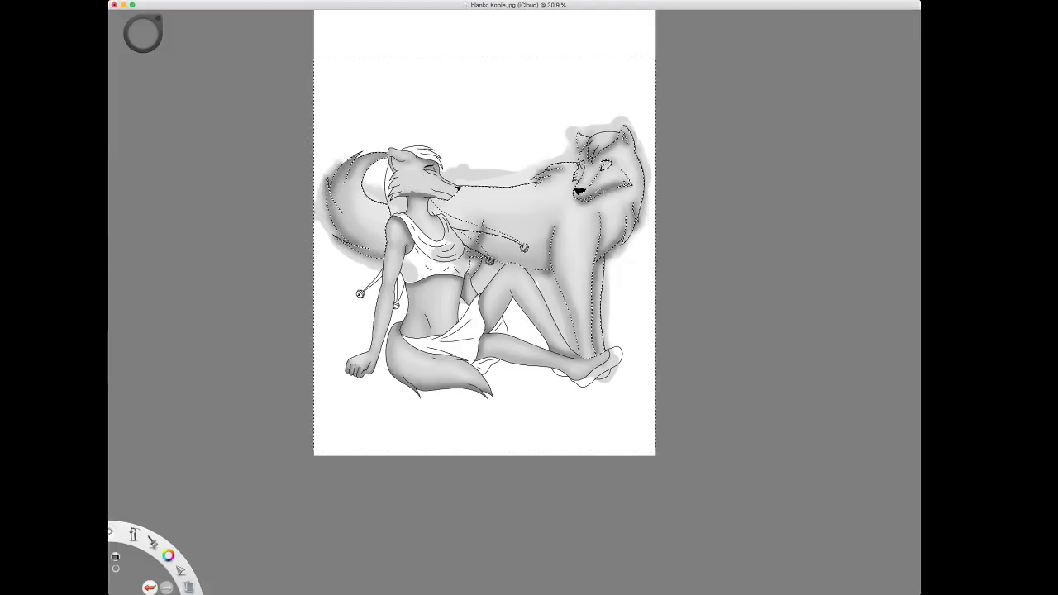
pyautogui.moveTo(320, 172); pyautogui.dragTo(400, 268)
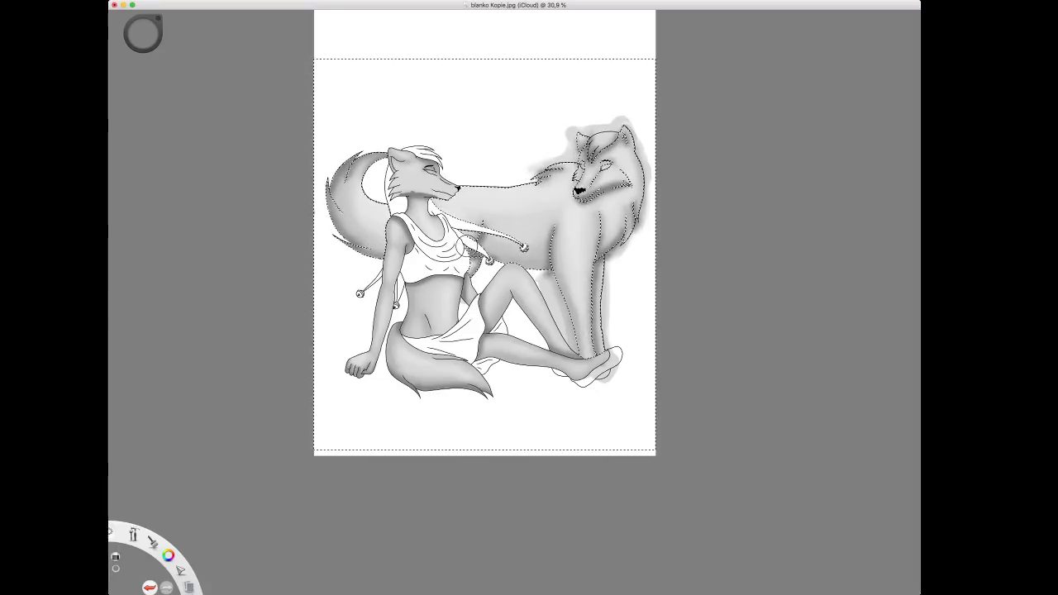
pyautogui.moveTo(528, 267)
pyautogui.mouseDown()
pyautogui.moveTo(557, 270)
pyautogui.moveTo(610, 334)
pyautogui.moveTo(613, 377)
pyautogui.mouseUp()
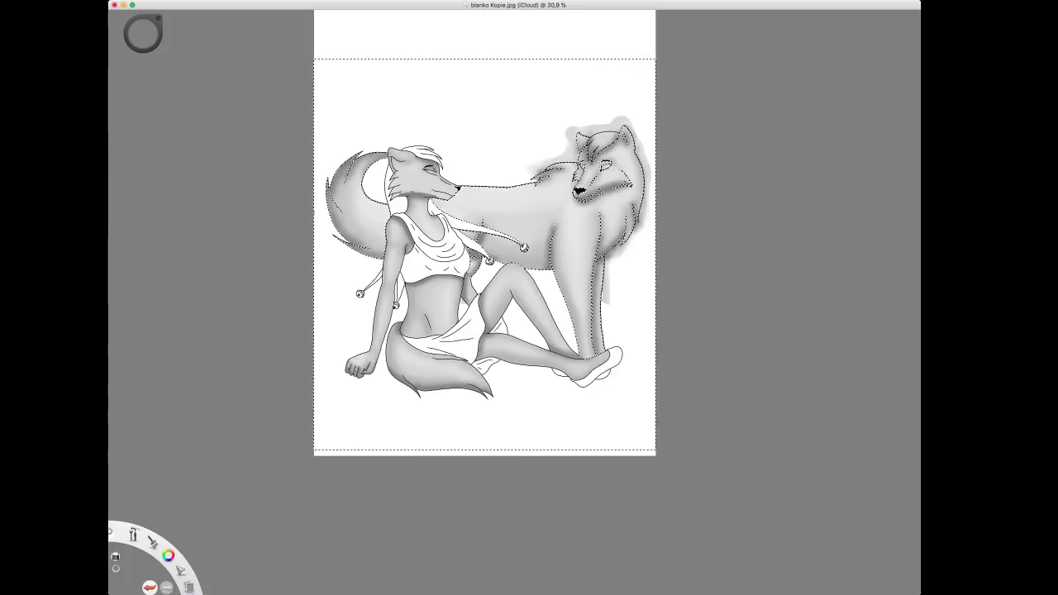
pyautogui.moveTo(609, 306); pyautogui.dragTo(610, 263)
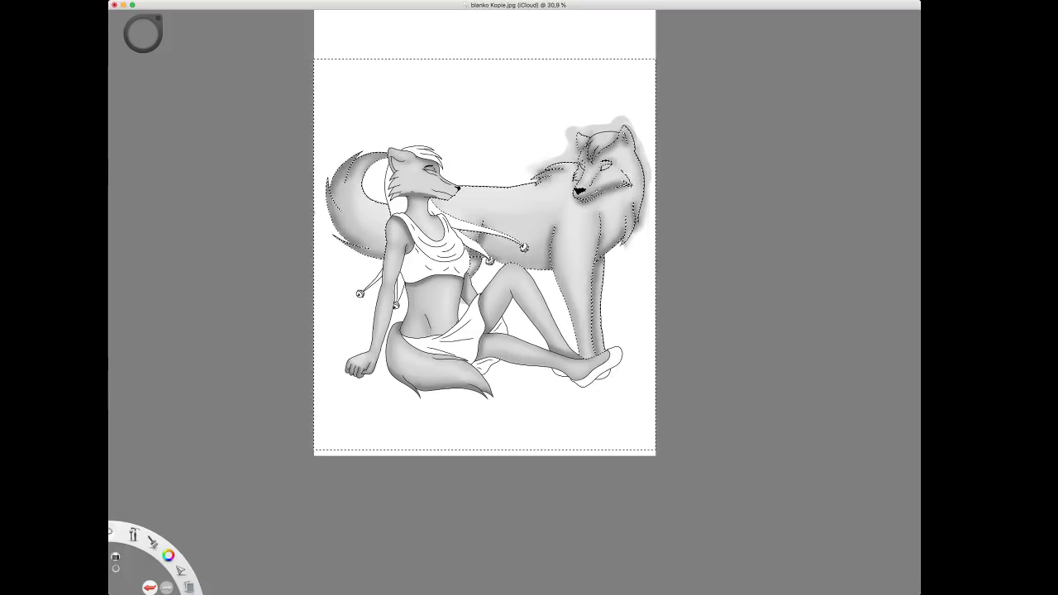
pyautogui.moveTo(632, 241)
pyautogui.mouseDown()
pyautogui.moveTo(619, 119)
pyautogui.moveTo(577, 176)
pyautogui.moveTo(587, 131)
pyautogui.mouseUp()
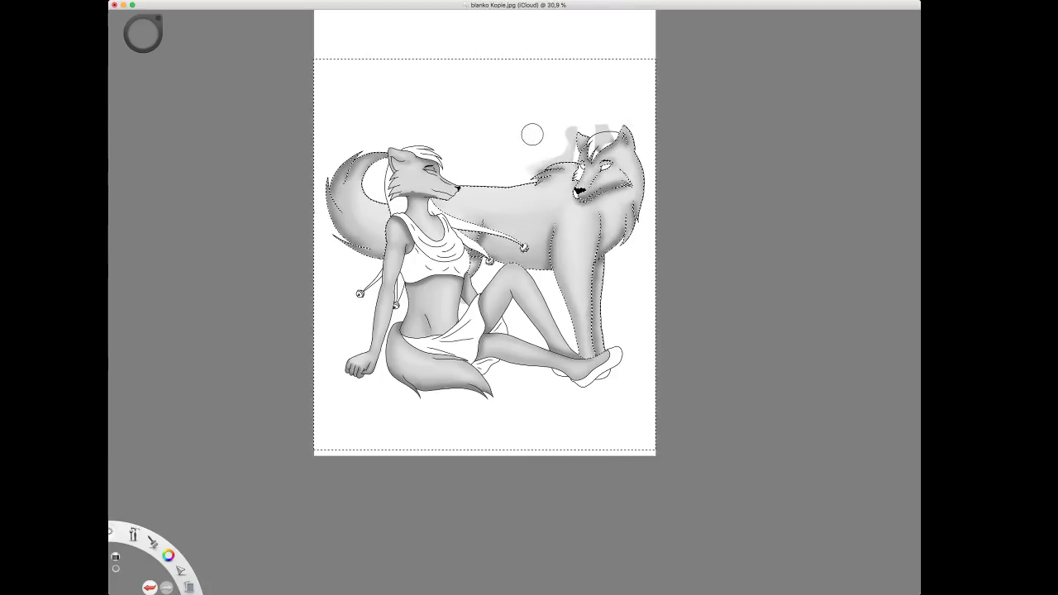
pyautogui.press('super+z')
pyautogui.press('super+z')
pyautogui.press('super+z')
pyautogui.press('super+z')
pyautogui.press('super+z')
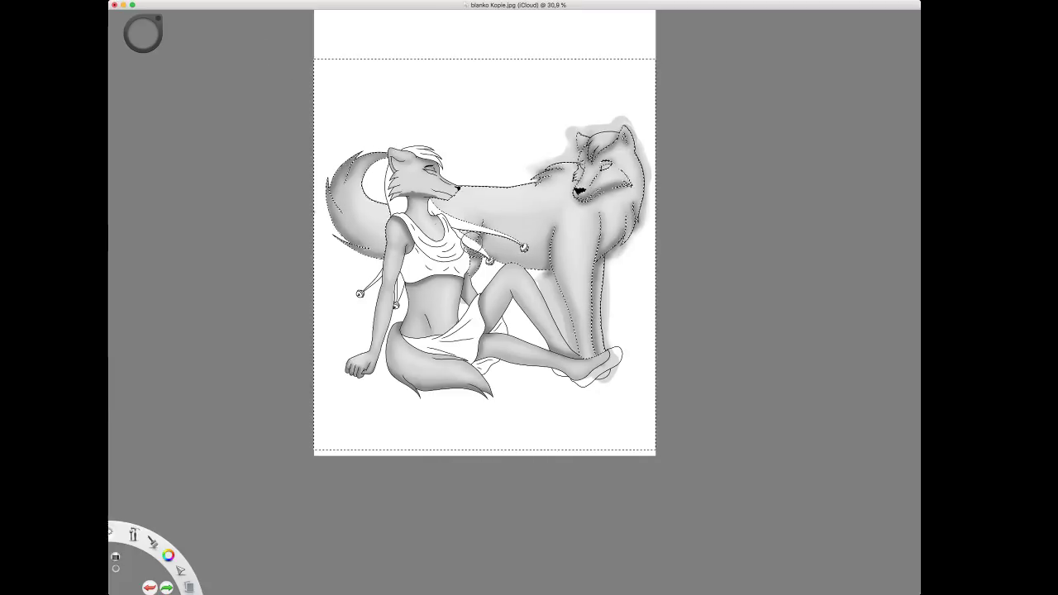
# Erase the gray from the standing wolf's forelock and from outside its head, mane and legs, and clear the selection.
pyautogui.click(167, 588)
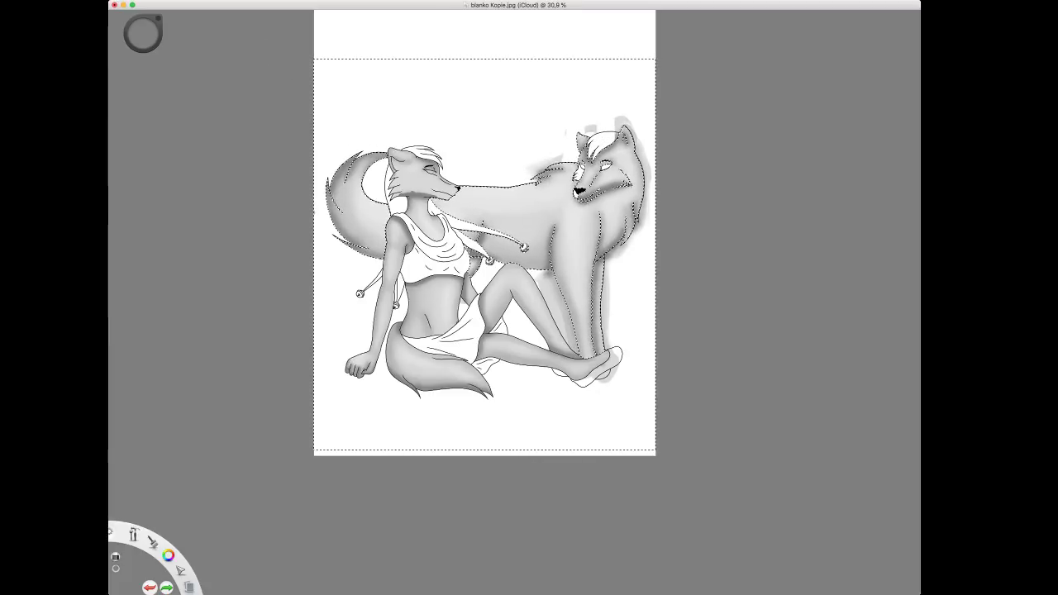
pyautogui.click(167, 588)
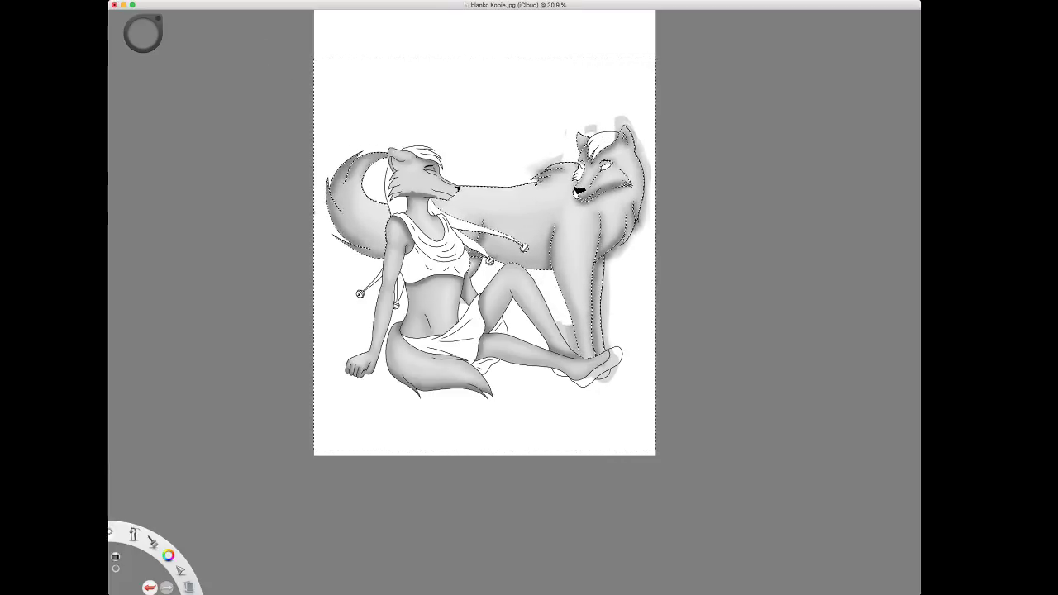
pyautogui.moveTo(563, 324)
pyautogui.mouseDown()
pyautogui.moveTo(606, 378)
pyautogui.moveTo(613, 265)
pyautogui.moveTo(639, 236)
pyautogui.moveTo(648, 162)
pyautogui.moveTo(622, 119)
pyautogui.moveTo(566, 137)
pyautogui.moveTo(542, 162)
pyautogui.mouseUp()
pyautogui.press('super+z')
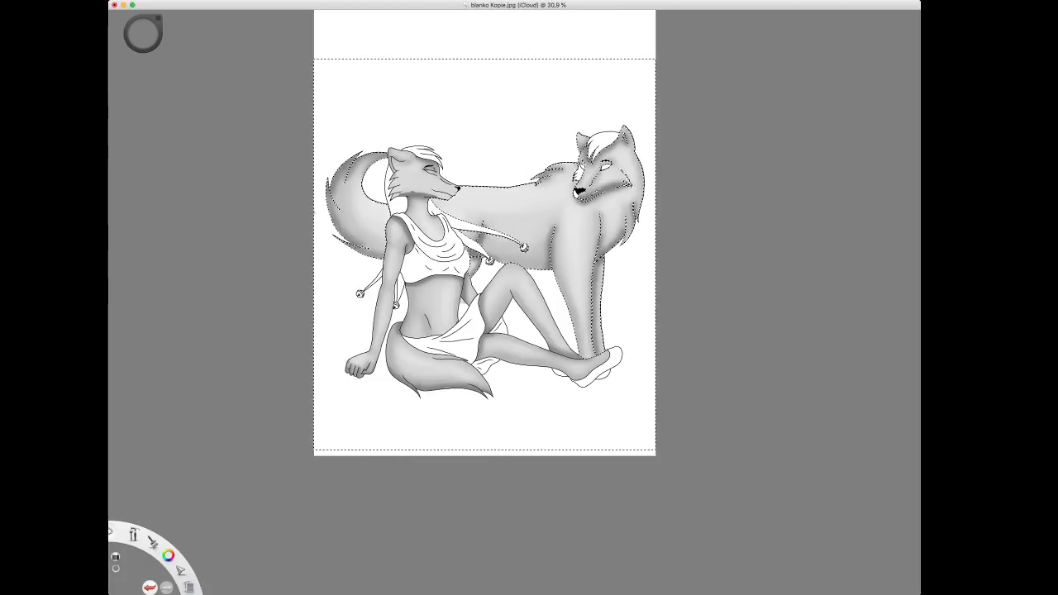
pyautogui.press('super+z')
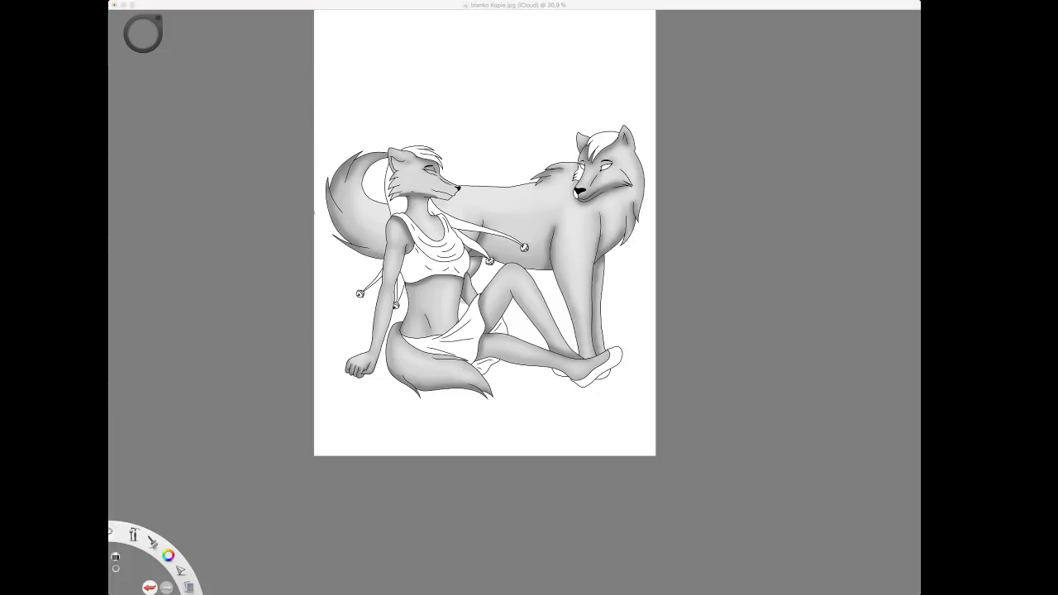
# Choose a light orange brush color and start filling the middle of the seated figure's top.
pyautogui.click(215, 217)
pyautogui.press('space')
pyautogui.moveTo(354, 257); pyautogui.dragTo(463, 250)
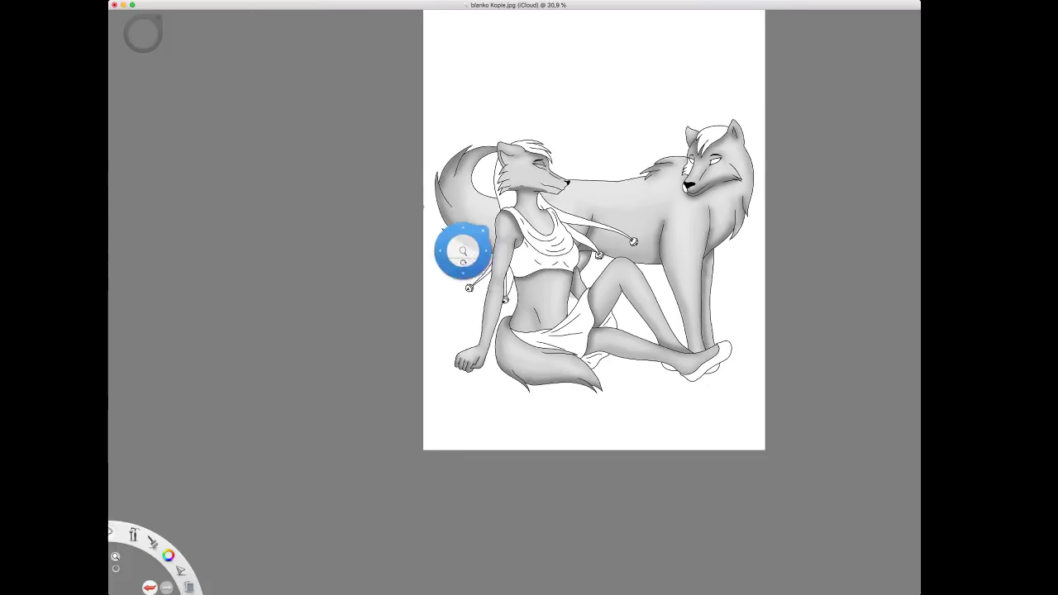
pyautogui.moveTo(511, 282); pyautogui.dragTo(547, 283)
pyautogui.moveTo(547, 284)
pyautogui.mouseDown()
pyautogui.moveTo(475, 248)
pyautogui.moveTo(442, 253)
pyautogui.mouseUp()
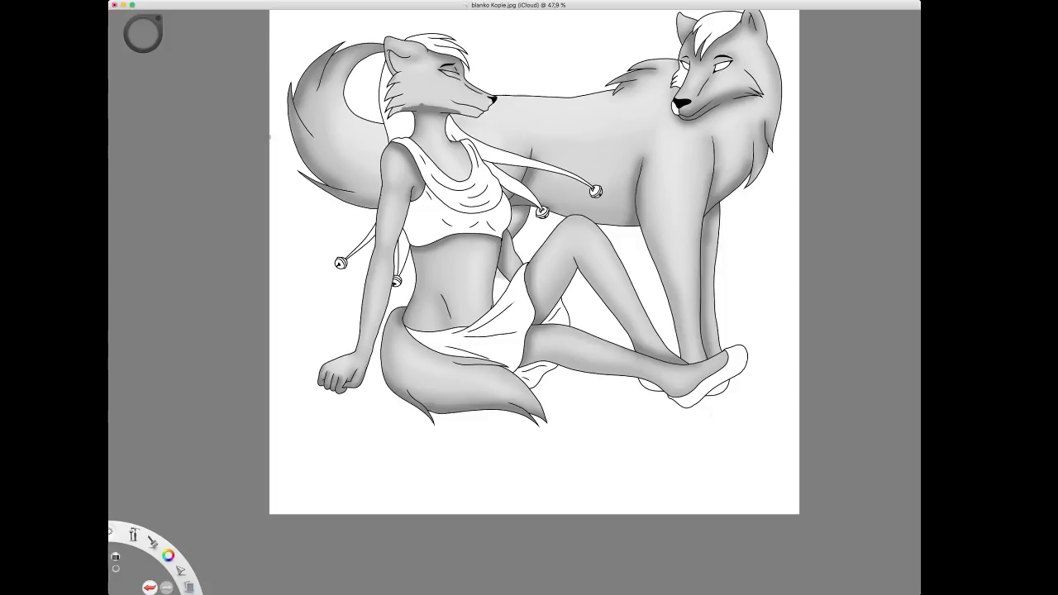
pyautogui.click(266, 94)
pyautogui.press('super+Tab')
pyautogui.press('s')
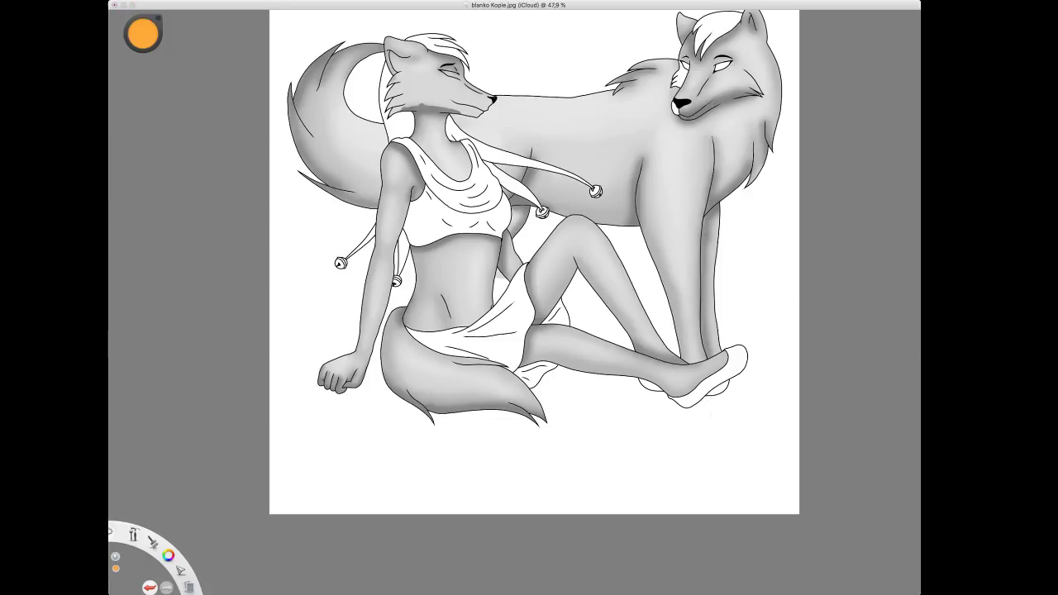
pyautogui.click(550, 192)
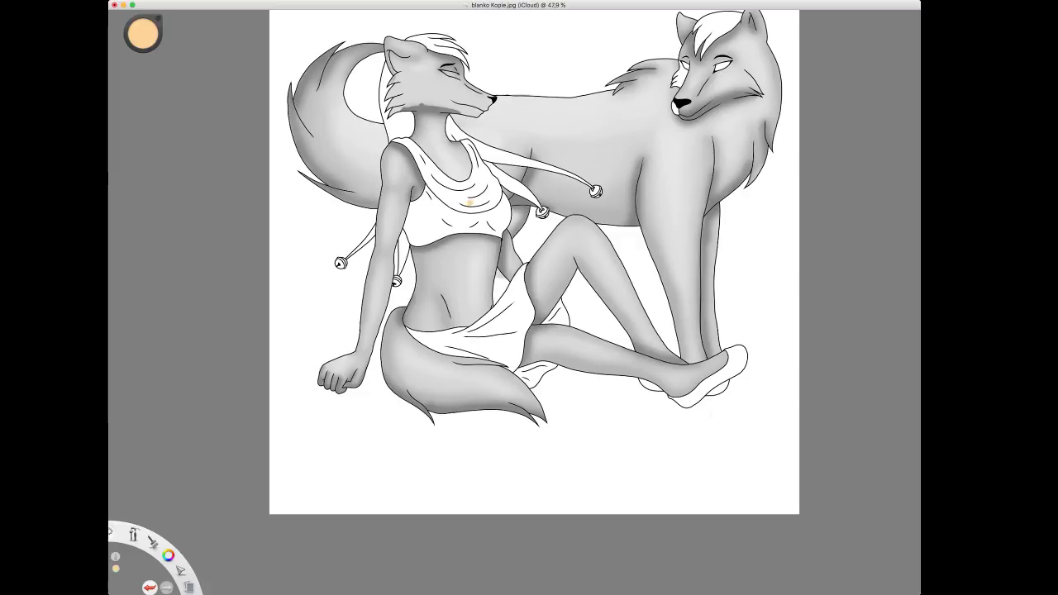
pyautogui.moveTo(459, 212); pyautogui.dragTo(464, 233)
pyautogui.moveTo(457, 186)
pyautogui.mouseDown()
pyautogui.moveTo(455, 234)
pyautogui.moveTo(426, 243)
pyautogui.mouseUp()
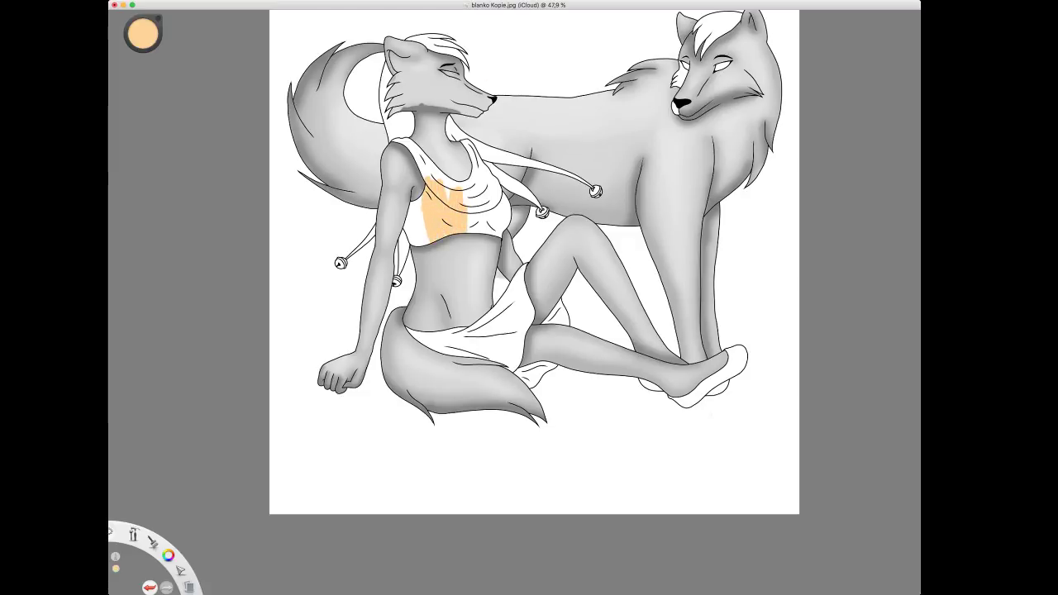
# Fill the rest of the seated figure's top with light orange, out to both sides and up to the draped collar.
pyautogui.moveTo(424, 197)
pyautogui.mouseDown()
pyautogui.moveTo(423, 245)
pyautogui.moveTo(404, 240)
pyautogui.mouseUp()
pyautogui.moveTo(410, 237); pyautogui.dragTo(408, 248)
pyautogui.moveTo(468, 201)
pyautogui.mouseDown()
pyautogui.moveTo(469, 233)
pyautogui.moveTo(484, 235)
pyautogui.mouseUp()
pyautogui.moveTo(489, 182)
pyautogui.mouseDown()
pyautogui.moveTo(496, 234)
pyautogui.moveTo(511, 225)
pyautogui.mouseUp()
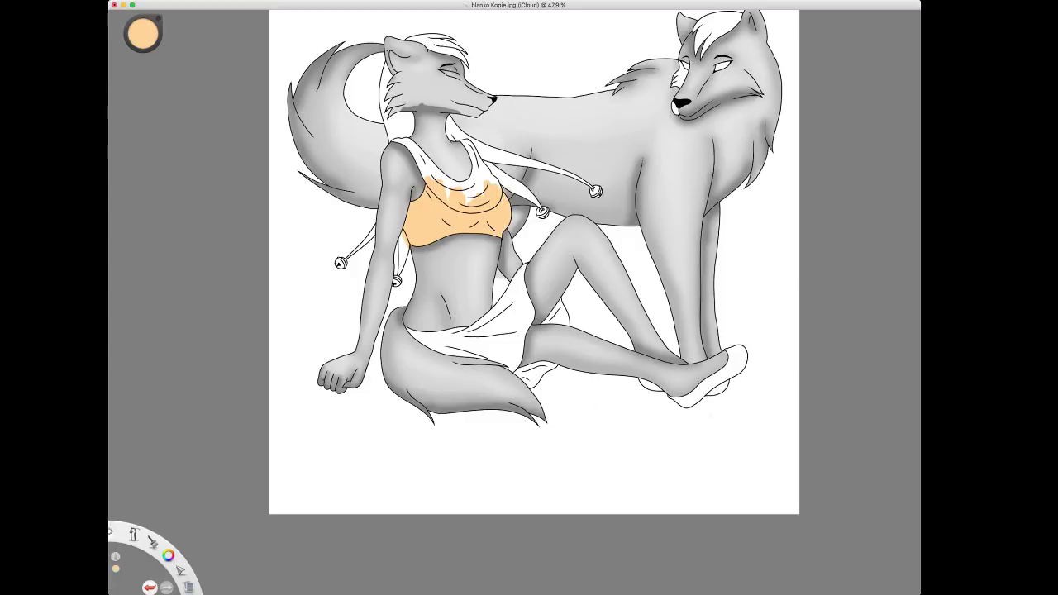
# Fill the seated figure's skirt with the same light orange.
pyautogui.moveTo(408, 331); pyautogui.dragTo(531, 377)
pyautogui.moveTo(462, 339)
pyautogui.mouseDown()
pyautogui.moveTo(521, 360)
pyautogui.moveTo(523, 340)
pyautogui.moveTo(535, 372)
pyautogui.moveTo(534, 312)
pyautogui.moveTo(552, 322)
pyautogui.moveTo(490, 316)
pyautogui.moveTo(529, 251)
pyautogui.moveTo(497, 294)
pyautogui.mouseUp()
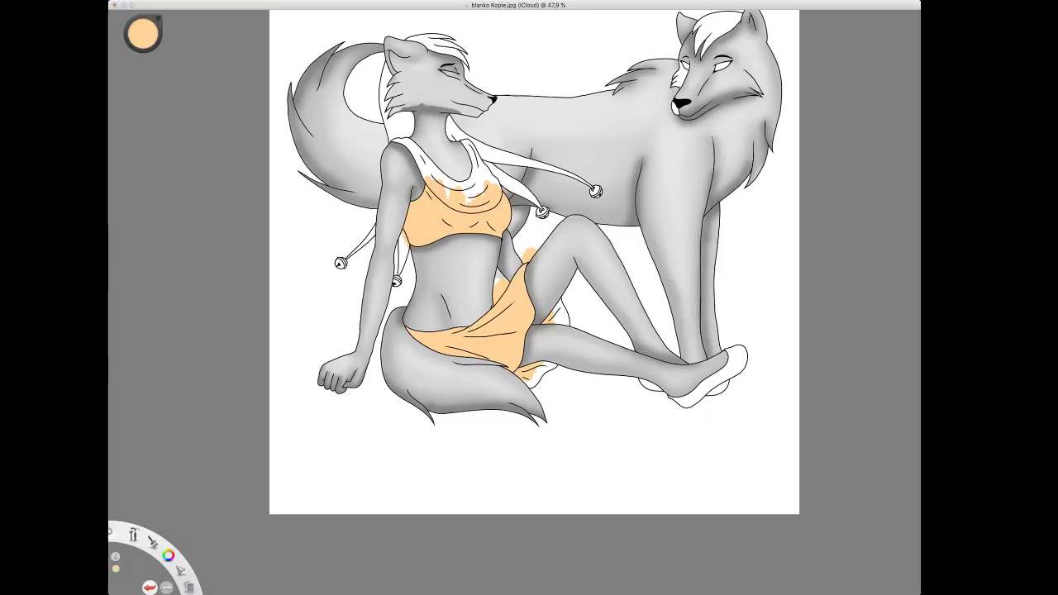
pyautogui.press('space')
pyautogui.moveTo(522, 266); pyautogui.dragTo(529, 210)
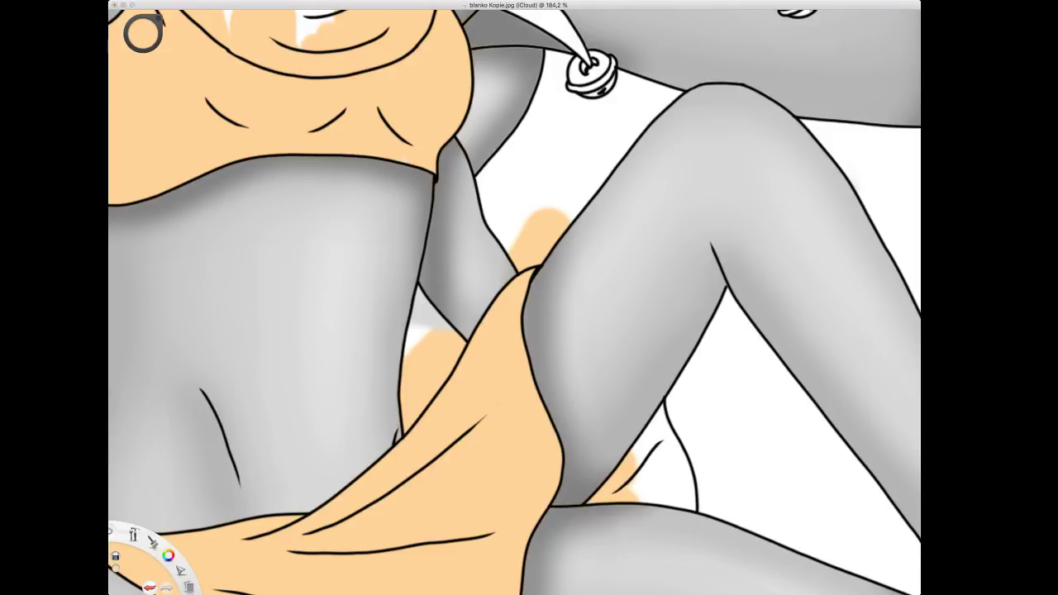
pyautogui.press('space')
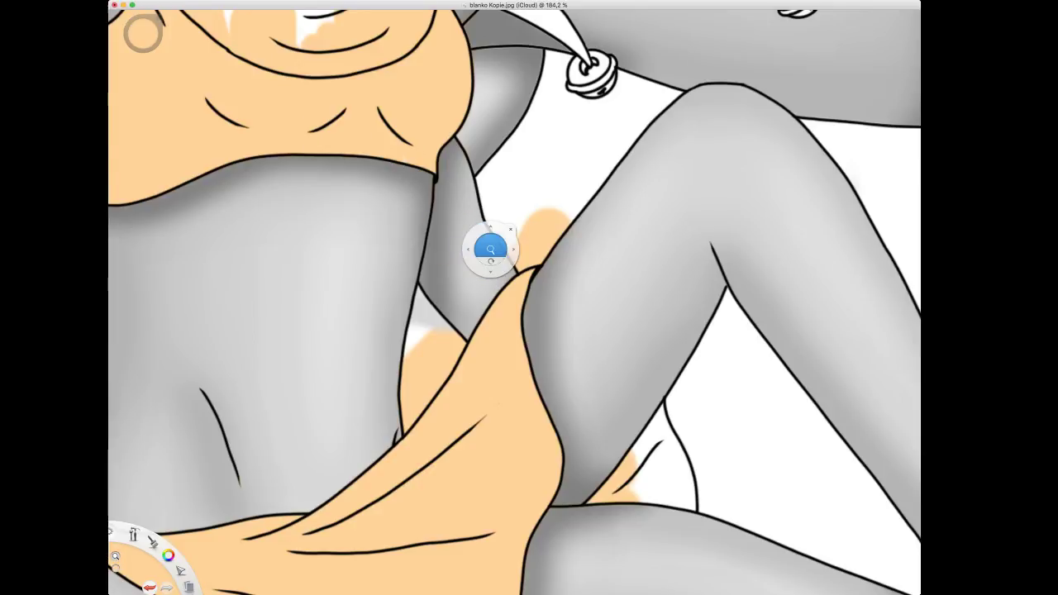
pyautogui.moveTo(491, 249); pyautogui.dragTo(528, 368)
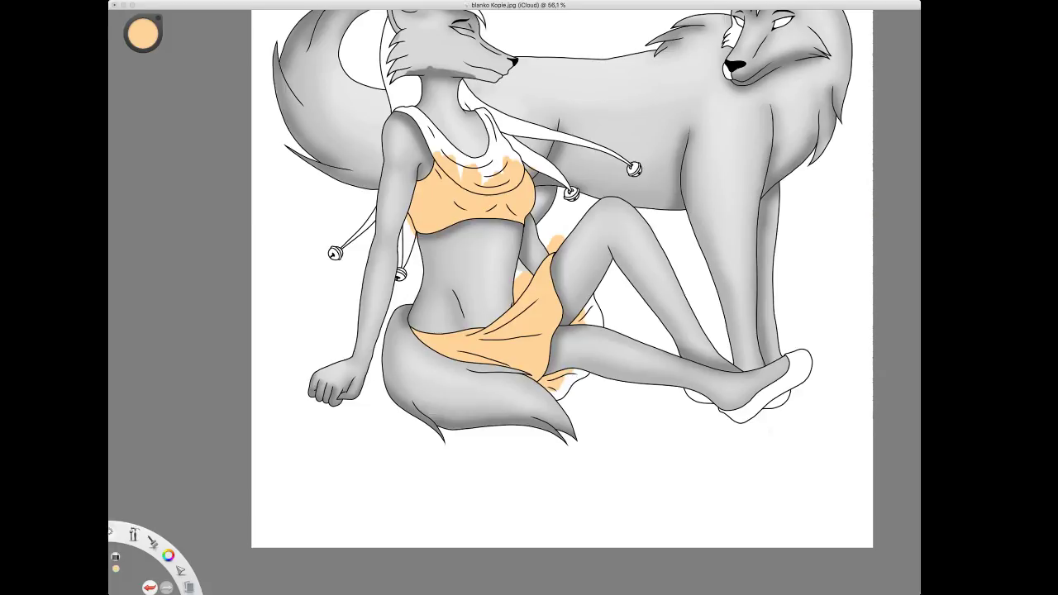
# Pick a pale yellow brush color and paint highlights on the skirt and on both sides of the seated figure's top.
pyautogui.click(792, 351)
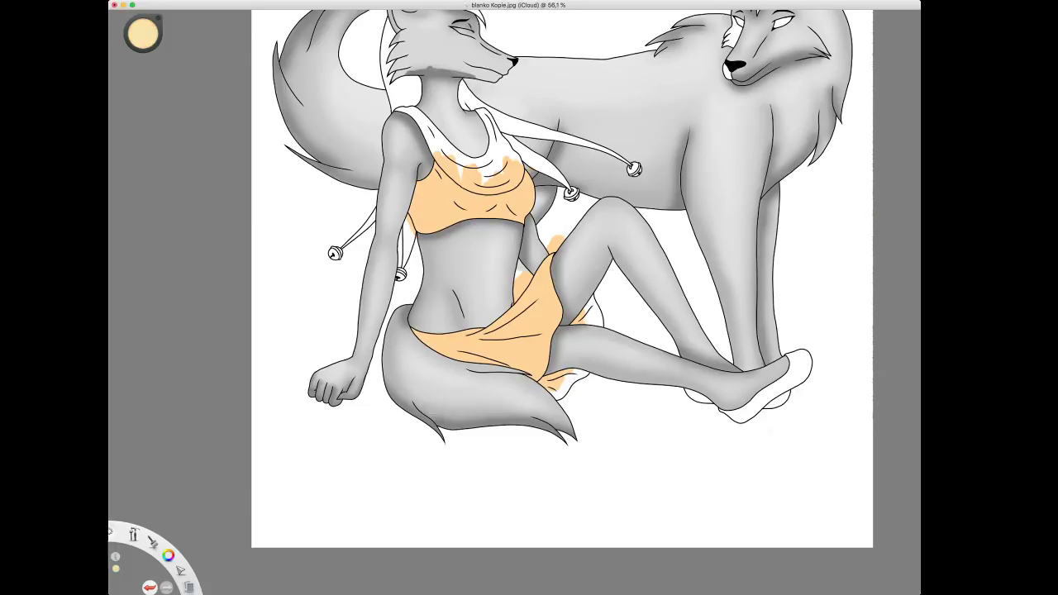
pyautogui.click(775, 438)
pyautogui.press('super+z')
pyautogui.moveTo(479, 348); pyautogui.dragTo(536, 345)
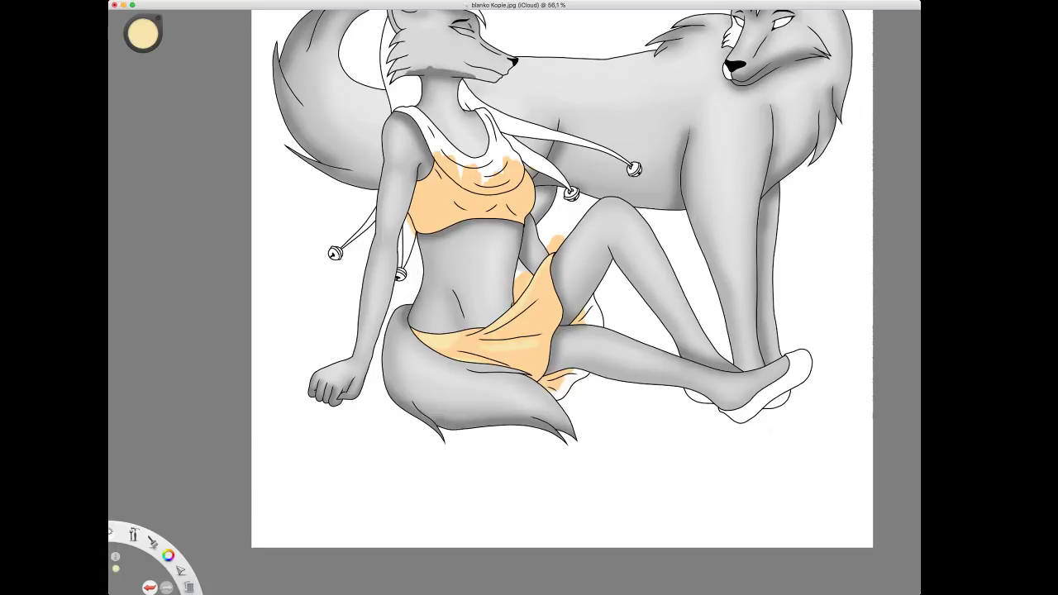
pyautogui.press('super+z')
pyautogui.moveTo(516, 337); pyautogui.dragTo(549, 332)
pyautogui.moveTo(524, 189); pyautogui.dragTo(519, 201)
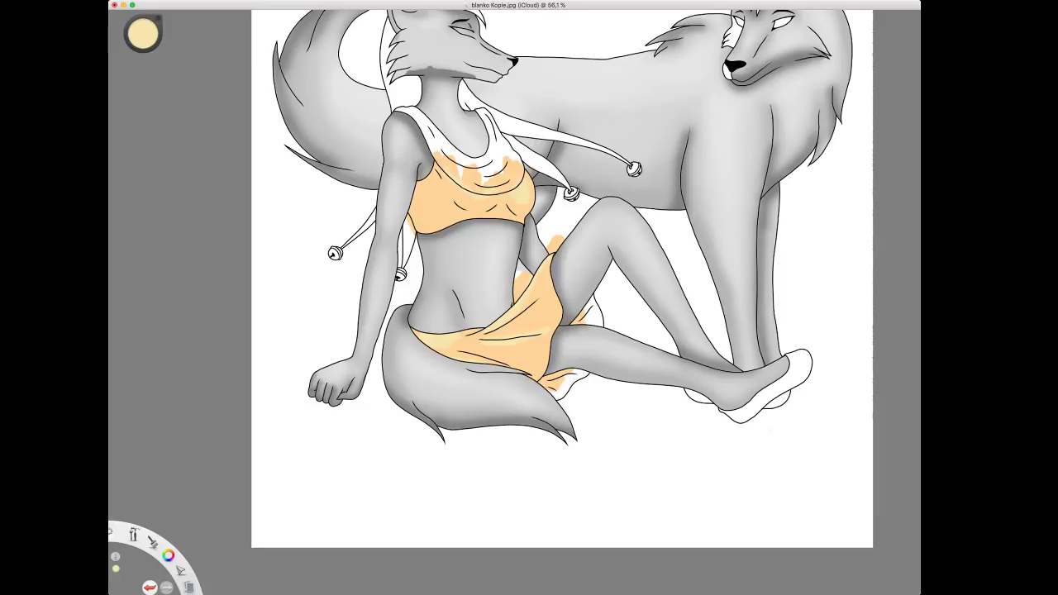
pyautogui.moveTo(424, 195)
pyautogui.mouseDown()
pyautogui.moveTo(431, 230)
pyautogui.moveTo(441, 227)
pyautogui.mouseUp()
pyautogui.click(279, 176)
pyautogui.press('super+z')
# Pick a slightly darker orange and shade the skirt's lower edge and folds and the creases of the top.
pyautogui.click(143, 34)
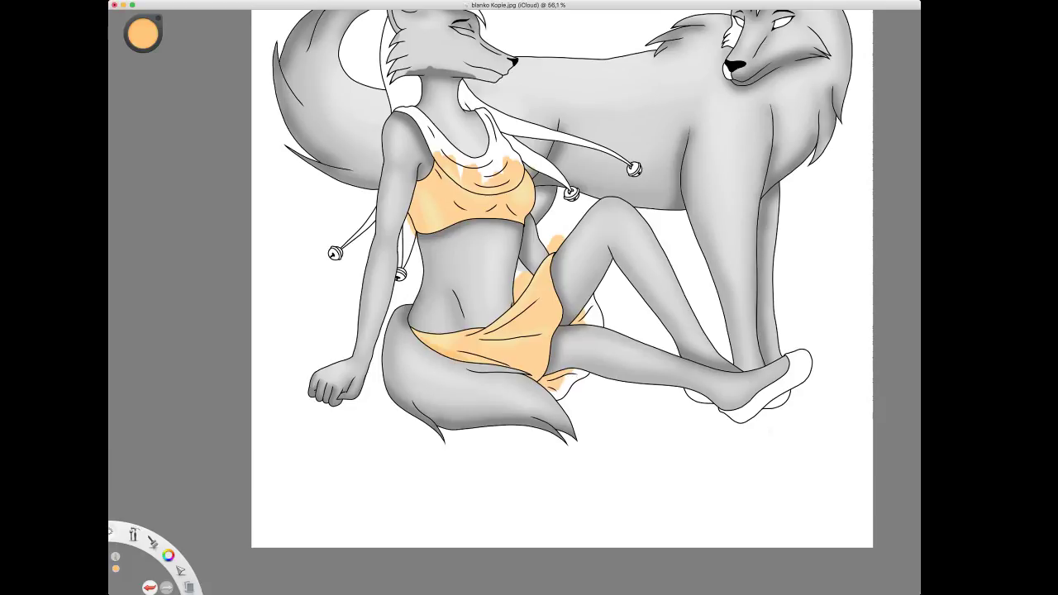
pyautogui.moveTo(469, 357)
pyautogui.mouseDown()
pyautogui.moveTo(522, 360)
pyautogui.moveTo(535, 376)
pyautogui.mouseUp()
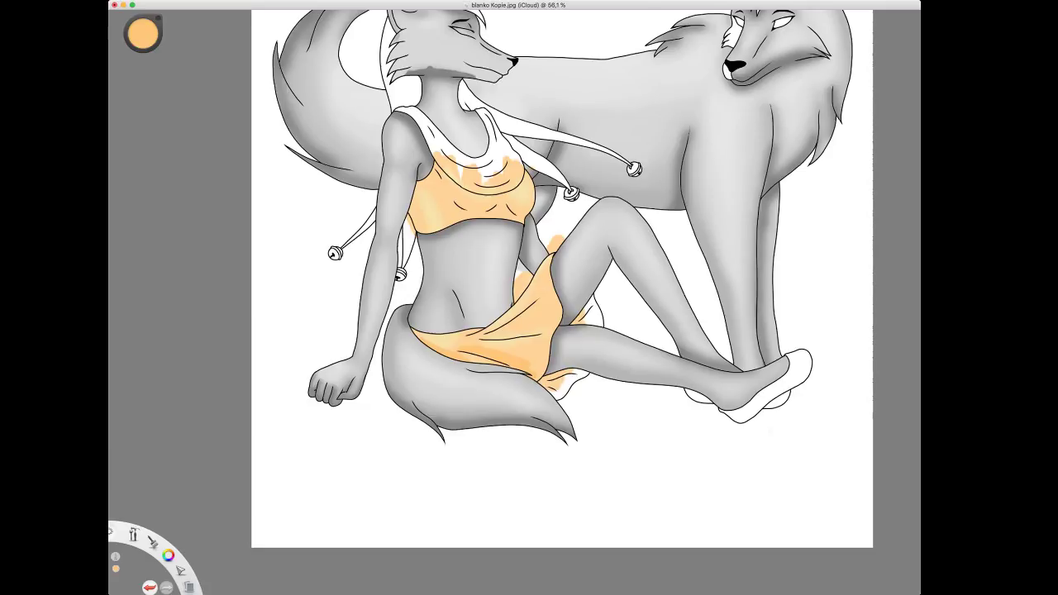
pyautogui.moveTo(487, 348); pyautogui.dragTo(521, 345)
pyautogui.press('super+z')
pyautogui.moveTo(519, 362)
pyautogui.mouseDown()
pyautogui.moveTo(543, 355)
pyautogui.moveTo(550, 371)
pyautogui.mouseUp()
pyautogui.moveTo(490, 340)
pyautogui.mouseDown()
pyautogui.moveTo(555, 323)
pyautogui.moveTo(543, 318)
pyautogui.moveTo(557, 306)
pyautogui.mouseUp()
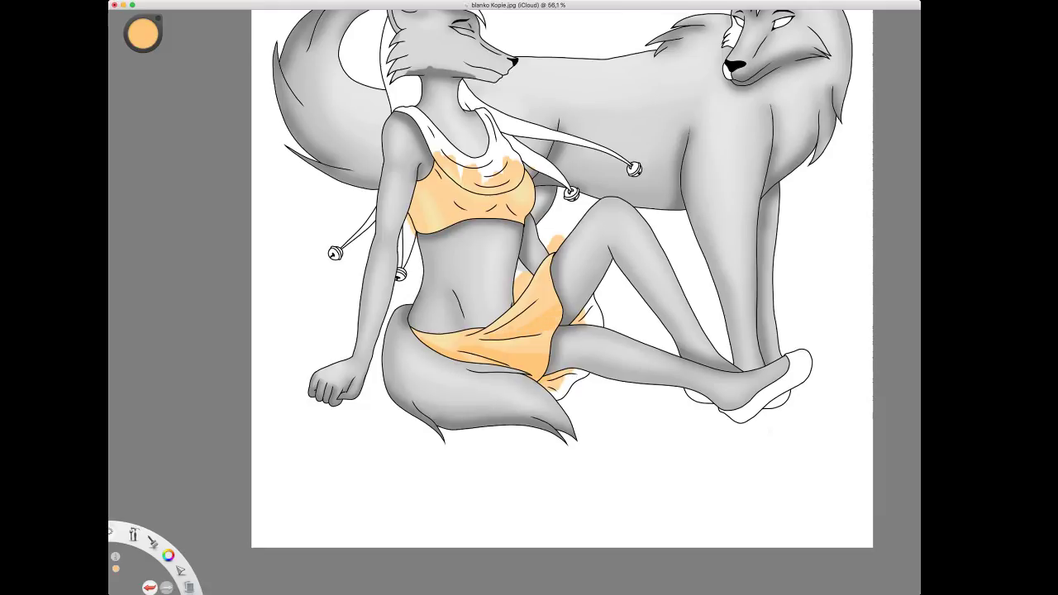
pyautogui.moveTo(496, 327); pyautogui.dragTo(539, 291)
pyautogui.moveTo(449, 185)
pyautogui.mouseDown()
pyautogui.moveTo(436, 215)
pyautogui.moveTo(524, 214)
pyautogui.mouseUp()
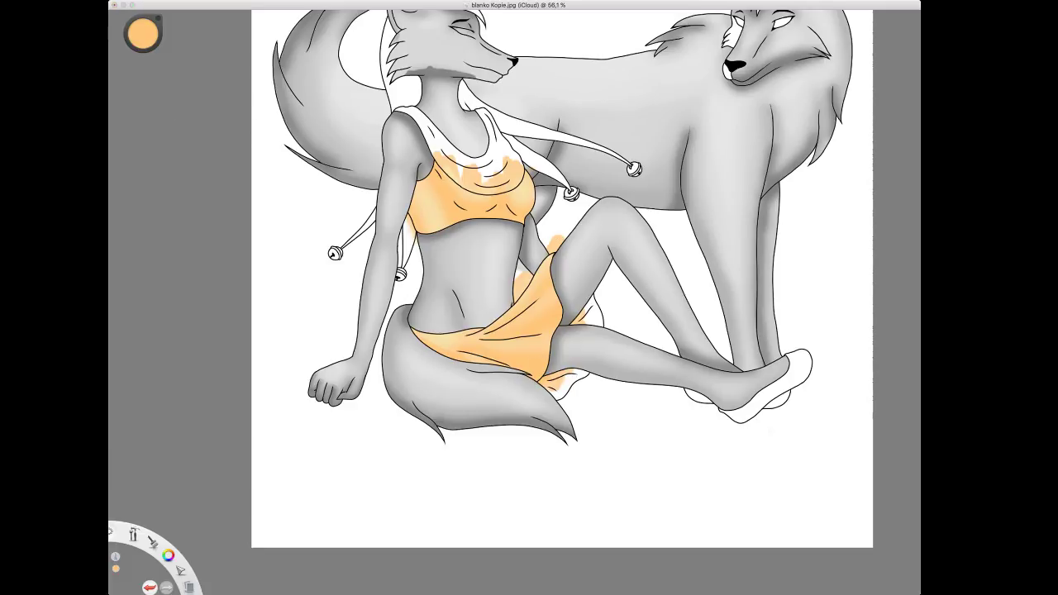
# Shade the side edge, collar line and bust creases of the top with a stronger orange.
pyautogui.moveTo(412, 203); pyautogui.dragTo(420, 231)
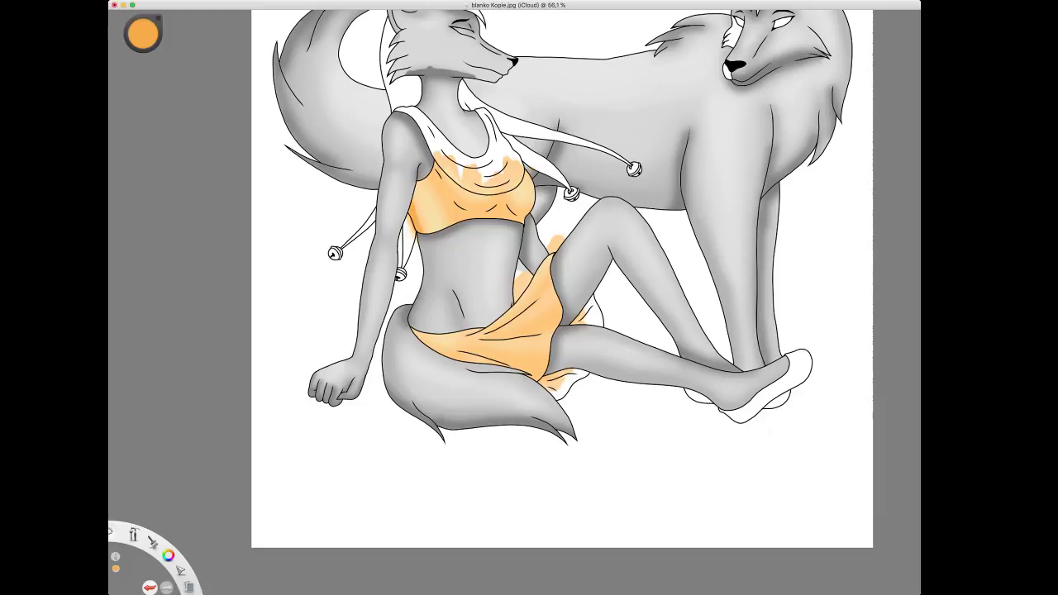
pyautogui.moveTo(436, 170)
pyautogui.mouseDown()
pyautogui.moveTo(468, 210)
pyautogui.moveTo(501, 195)
pyautogui.moveTo(525, 213)
pyautogui.moveTo(509, 204)
pyautogui.mouseUp()
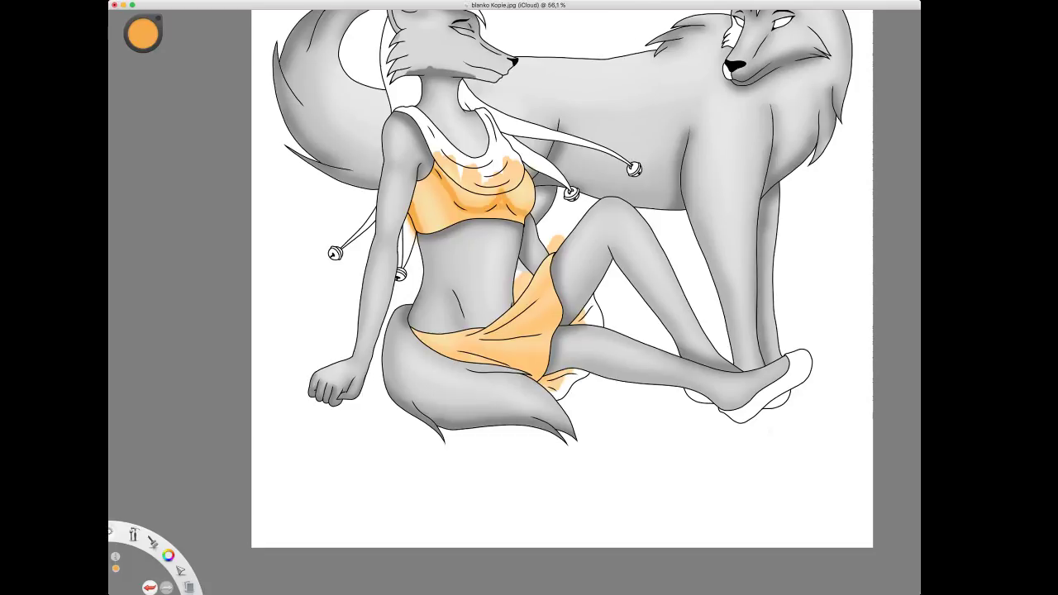
pyautogui.moveTo(432, 183)
pyautogui.mouseDown()
pyautogui.moveTo(440, 174)
pyautogui.moveTo(458, 221)
pyautogui.mouseUp()
pyautogui.moveTo(497, 213); pyautogui.dragTo(507, 210)
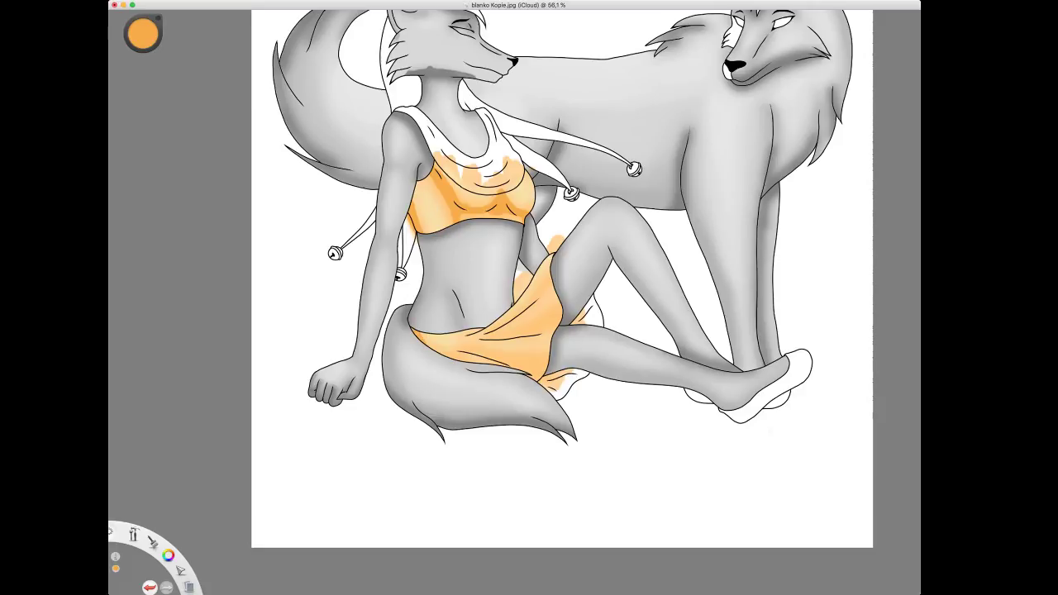
# Shade the skirt's lower edge, hem and fold lines with the stronger orange.
pyautogui.moveTo(467, 354); pyautogui.dragTo(532, 376)
pyautogui.moveTo(480, 351)
pyautogui.mouseDown()
pyautogui.moveTo(562, 374)
pyautogui.moveTo(546, 383)
pyautogui.mouseUp()
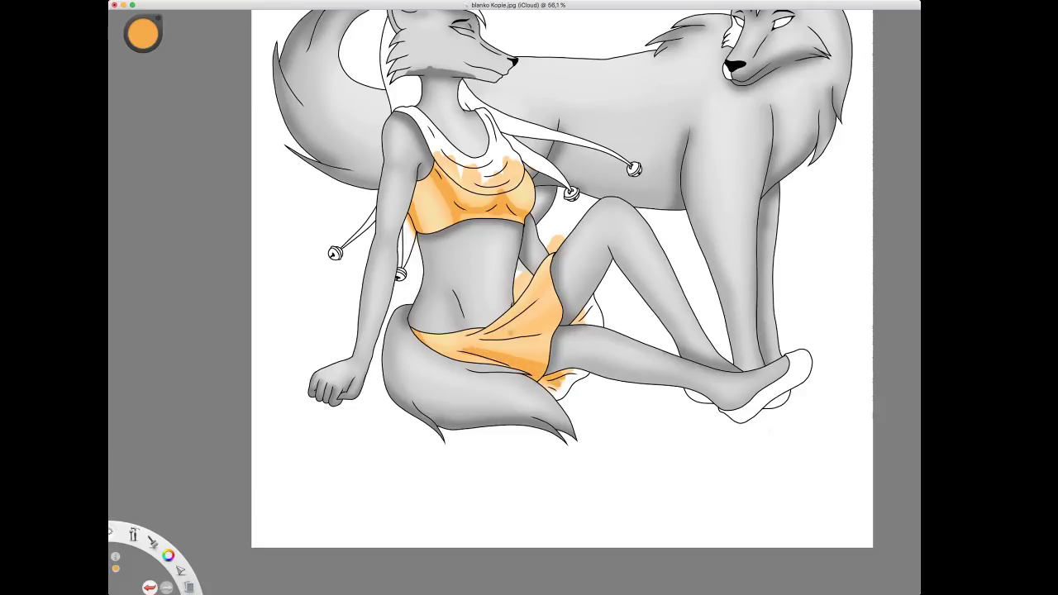
pyautogui.moveTo(476, 340)
pyautogui.mouseDown()
pyautogui.moveTo(559, 325)
pyautogui.moveTo(561, 310)
pyautogui.mouseUp()
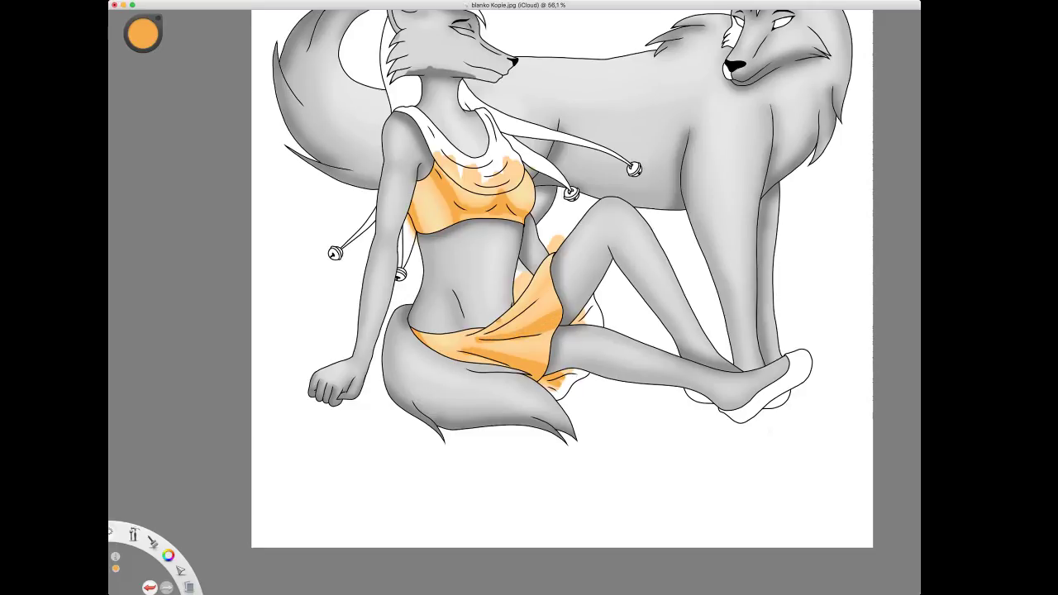
pyautogui.moveTo(479, 332); pyautogui.dragTo(525, 308)
pyautogui.moveTo(539, 291); pyautogui.dragTo(510, 320)
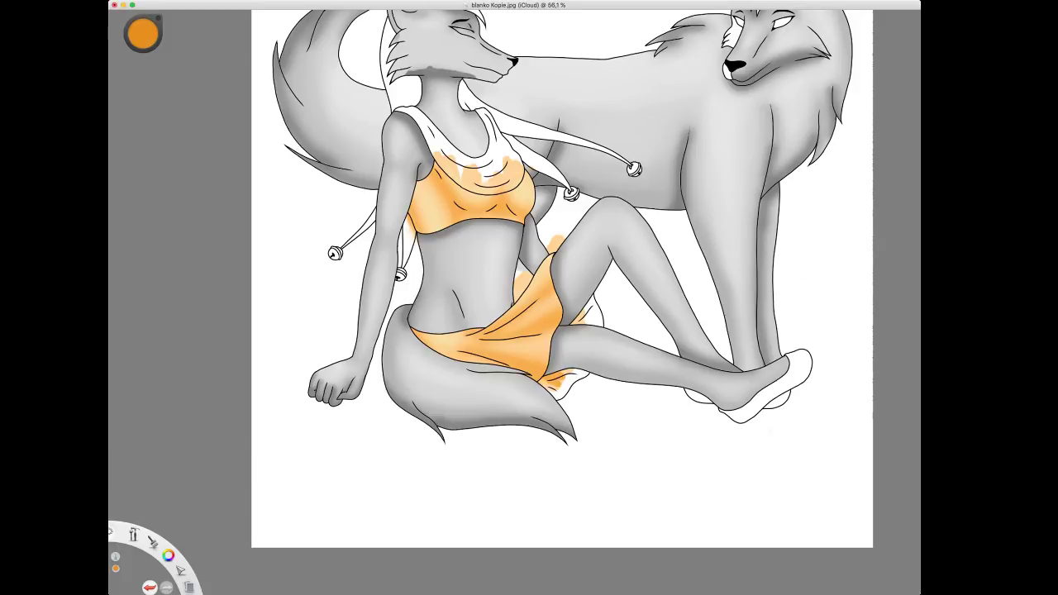
# Deepen the shadows along the creases of the top and the folds of the skirt with a deep orange.
pyautogui.moveTo(434, 166)
pyautogui.mouseDown()
pyautogui.moveTo(457, 205)
pyautogui.moveTo(489, 211)
pyautogui.moveTo(502, 195)
pyautogui.moveTo(522, 214)
pyautogui.mouseUp()
pyautogui.moveTo(410, 209); pyautogui.dragTo(417, 240)
pyautogui.moveTo(468, 336)
pyautogui.mouseDown()
pyautogui.moveTo(507, 338)
pyautogui.moveTo(561, 320)
pyautogui.mouseUp()
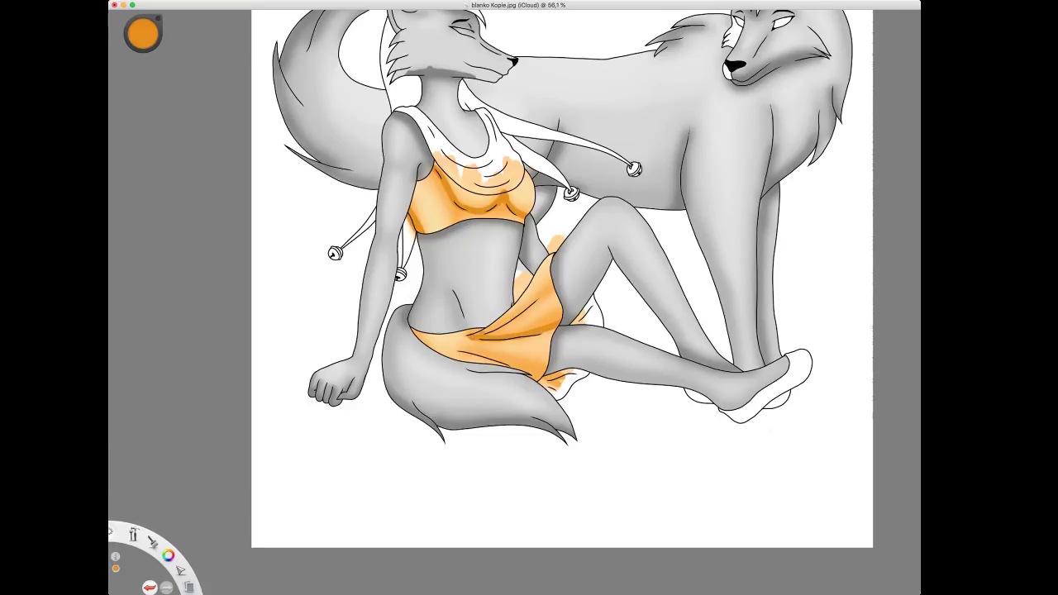
pyautogui.moveTo(483, 332); pyautogui.dragTo(554, 283)
pyautogui.moveTo(448, 355)
pyautogui.mouseDown()
pyautogui.moveTo(487, 352)
pyautogui.moveTo(523, 369)
pyautogui.mouseUp()
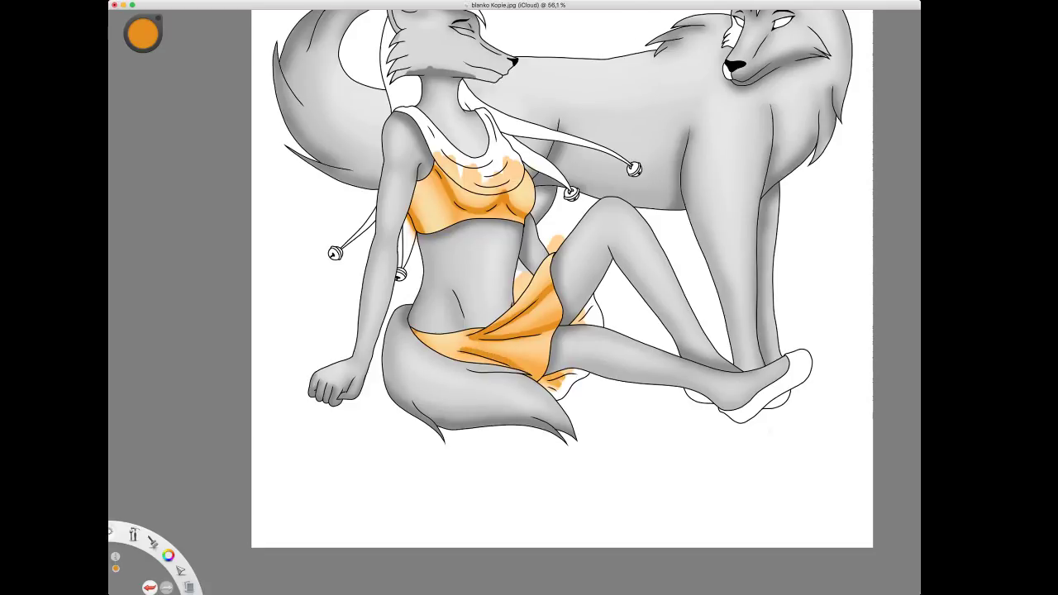
# Blend the deep orange shadows smoothly into the skirt and the top.
pyautogui.moveTo(414, 332)
pyautogui.mouseDown()
pyautogui.moveTo(479, 331)
pyautogui.moveTo(541, 296)
pyautogui.mouseUp()
pyautogui.moveTo(527, 333); pyautogui.dragTo(557, 326)
pyautogui.moveTo(513, 337)
pyautogui.mouseDown()
pyautogui.moveTo(477, 337)
pyautogui.moveTo(520, 365)
pyautogui.mouseUp()
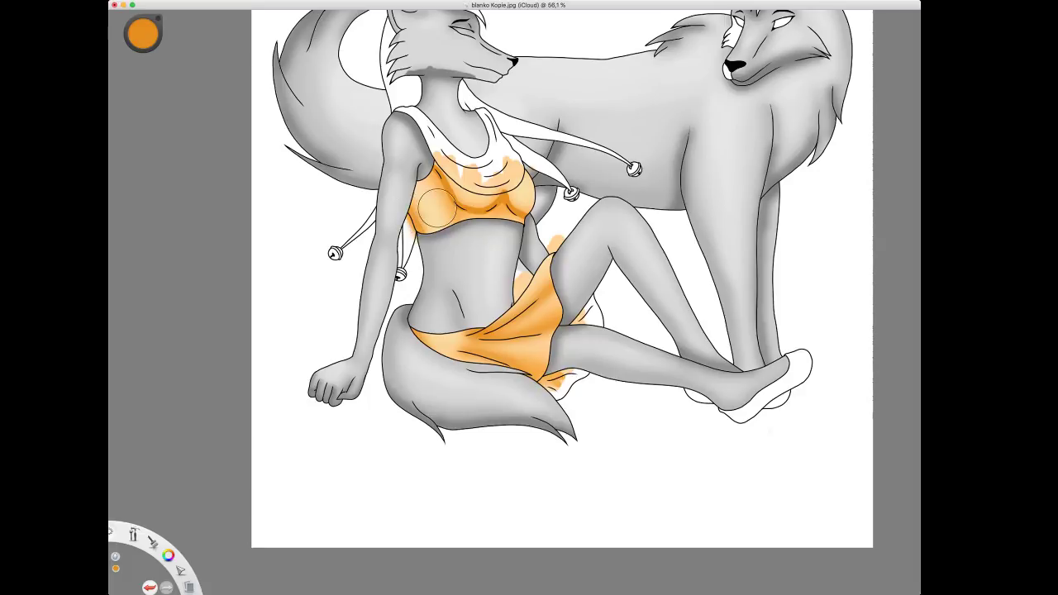
pyautogui.moveTo(440, 170)
pyautogui.mouseDown()
pyautogui.moveTo(458, 200)
pyautogui.moveTo(522, 217)
pyautogui.mouseUp()
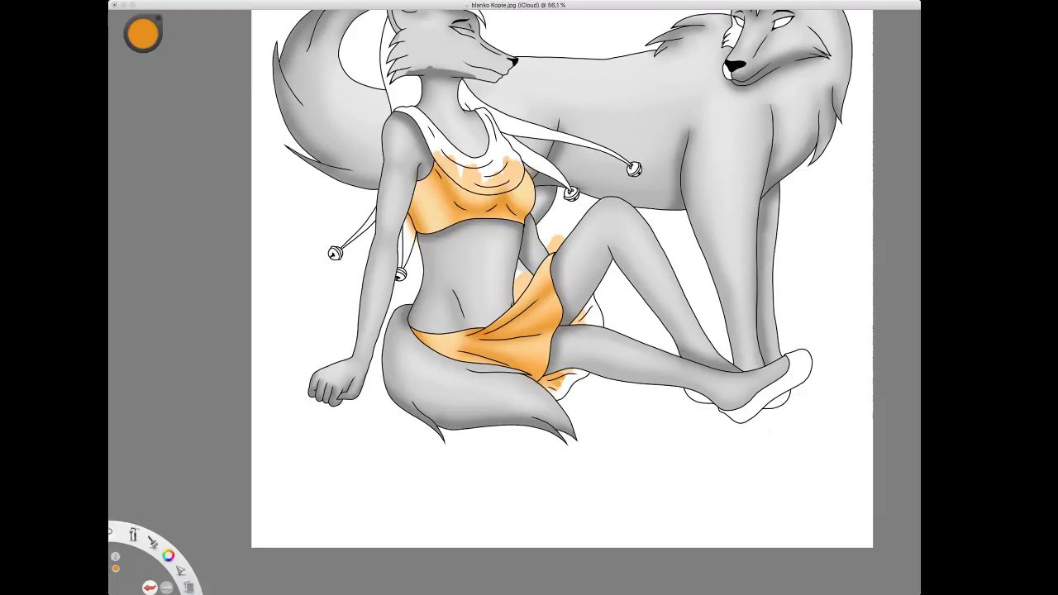
# Choose a dark brownish orange and shade the skirt's corners and lower edge and the top just beneath the draped collar.
pyautogui.moveTo(143, 34); pyautogui.dragTo(143, 44)
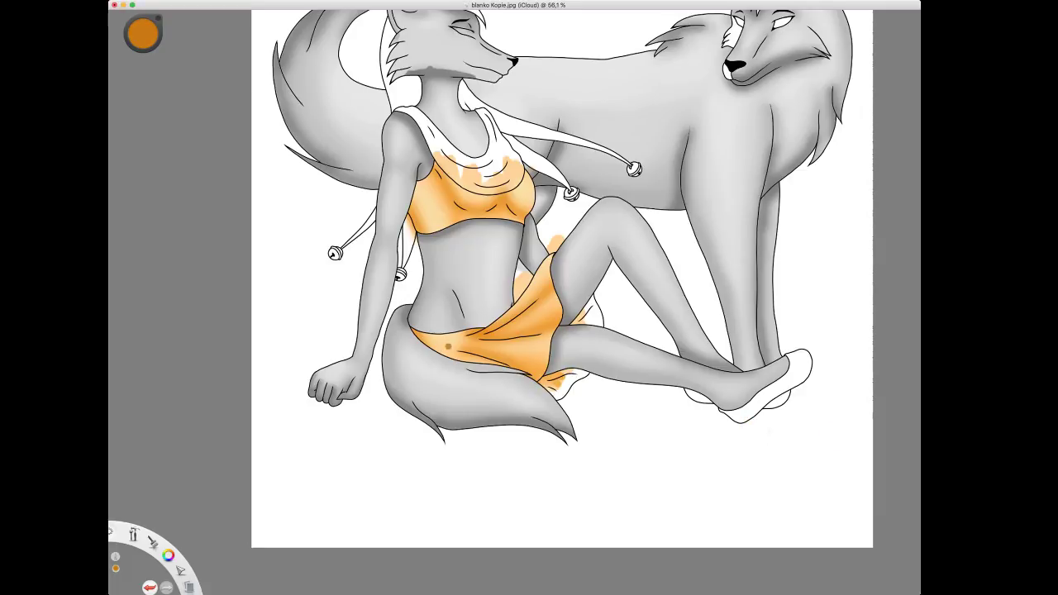
pyautogui.moveTo(415, 331); pyautogui.dragTo(418, 337)
pyautogui.moveTo(493, 364); pyautogui.dragTo(541, 382)
pyautogui.moveTo(437, 159)
pyautogui.mouseDown()
pyautogui.moveTo(478, 198)
pyautogui.moveTo(504, 197)
pyautogui.moveTo(529, 170)
pyautogui.moveTo(516, 186)
pyautogui.moveTo(472, 192)
pyautogui.moveTo(442, 164)
pyautogui.moveTo(481, 186)
pyautogui.moveTo(506, 184)
pyautogui.mouseUp()
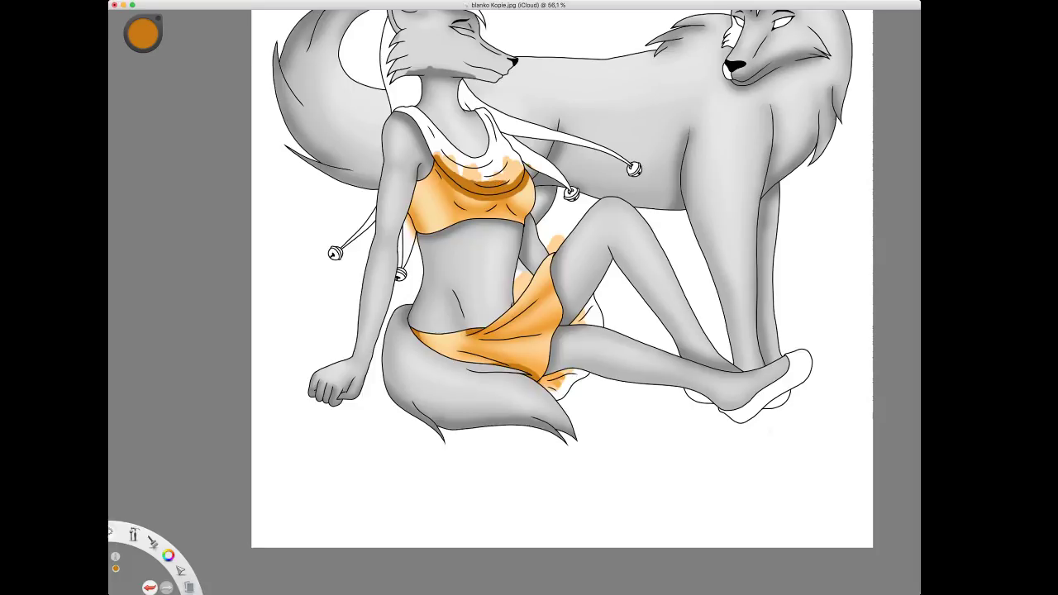
pyautogui.moveTo(439, 177)
pyautogui.mouseDown()
pyautogui.moveTo(484, 199)
pyautogui.moveTo(521, 189)
pyautogui.moveTo(525, 174)
pyautogui.mouseUp()
pyautogui.press('super+z')
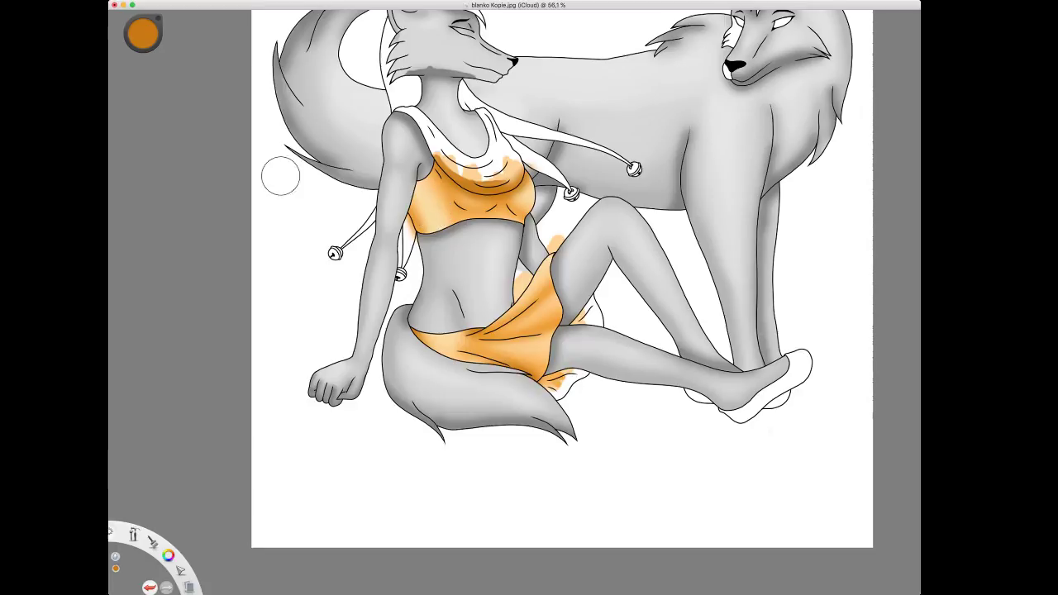
# Select a rectangle around the seated figure's clothing and exclude the top and the skirt from it with the magic wand.
pyautogui.press('w')
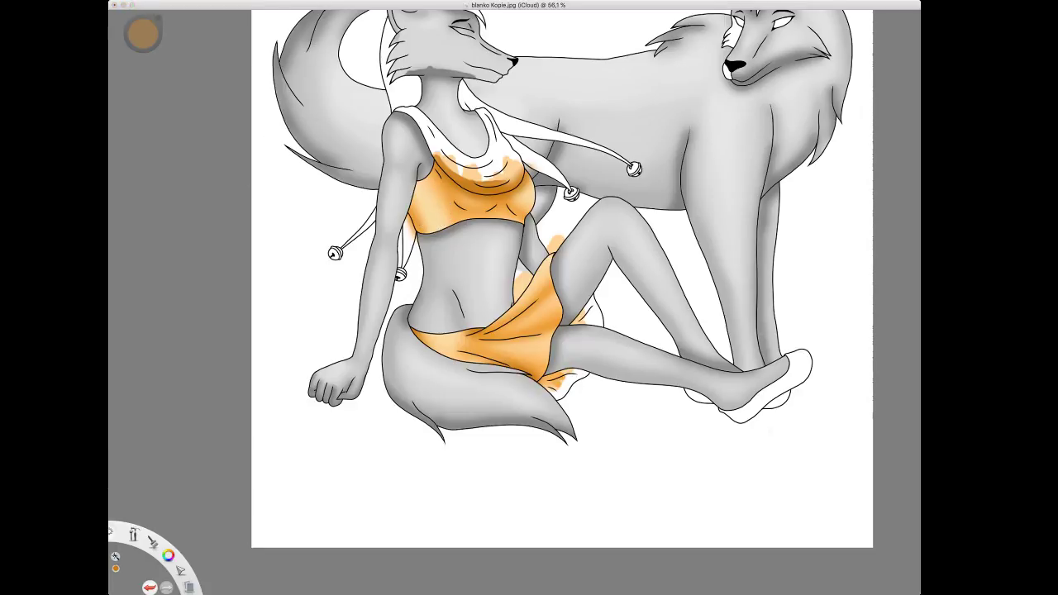
pyautogui.press('m')
pyautogui.moveTo(336, 91); pyautogui.dragTo(638, 429)
pyautogui.click(471, 208)
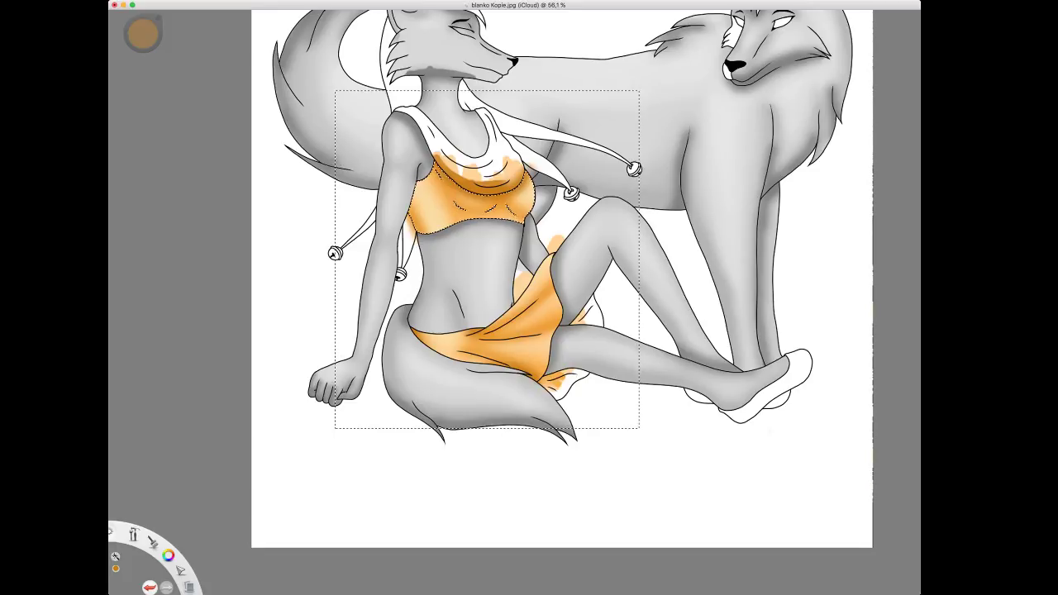
pyautogui.click(517, 337)
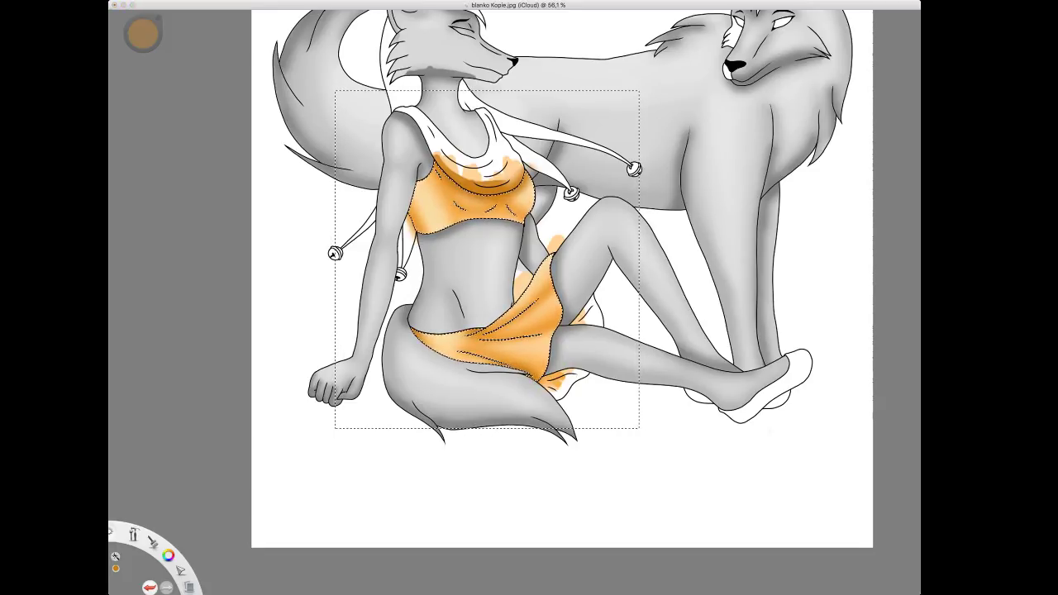
# Erase the orange overspill from the draped collar and around the top and skirt, and clear the selection.
pyautogui.click(165, 138)
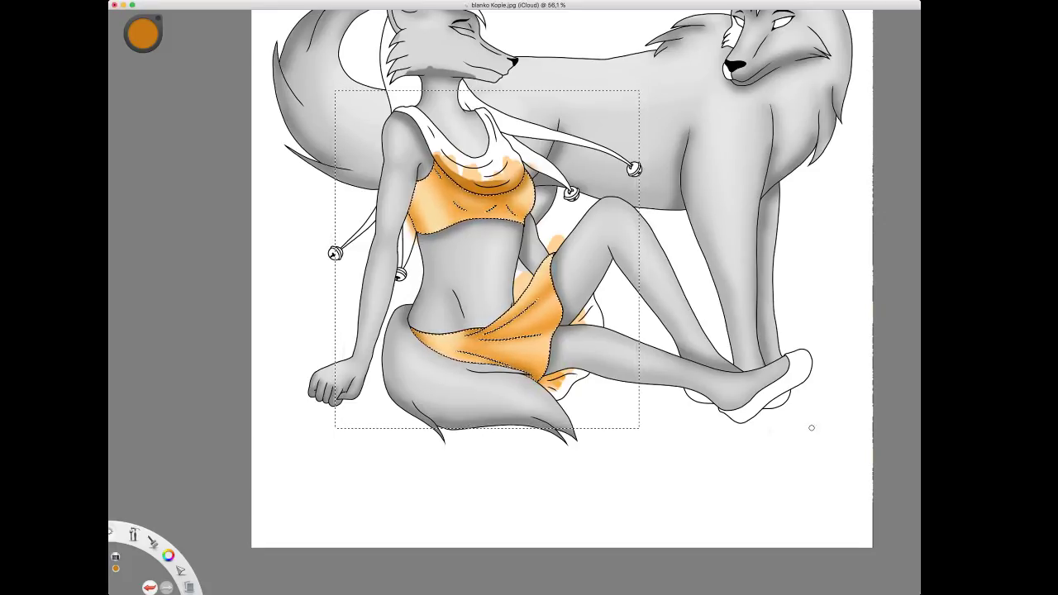
pyautogui.click(717, 276)
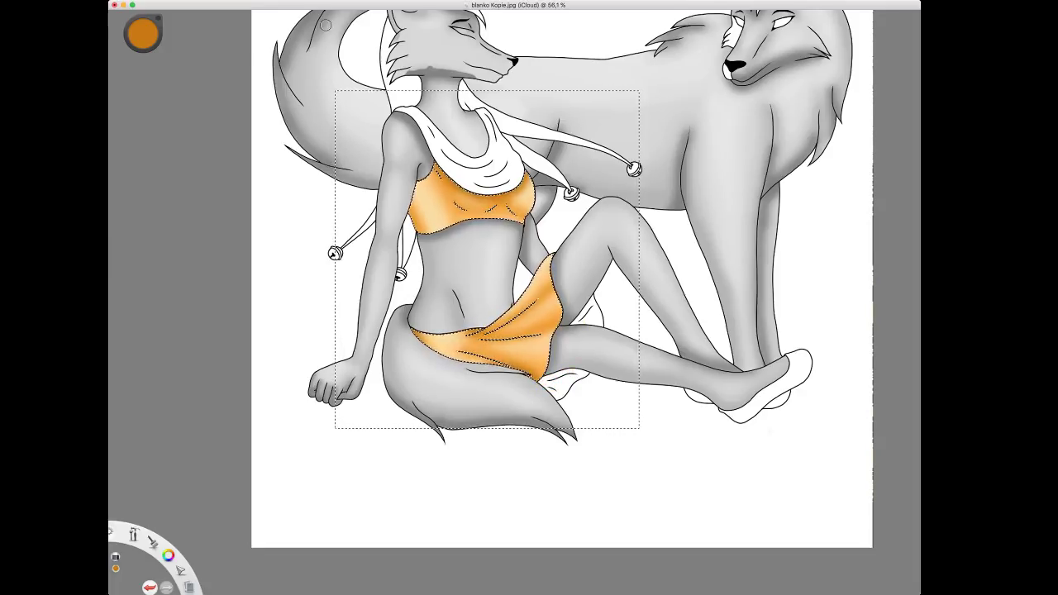
pyautogui.press('super+d')
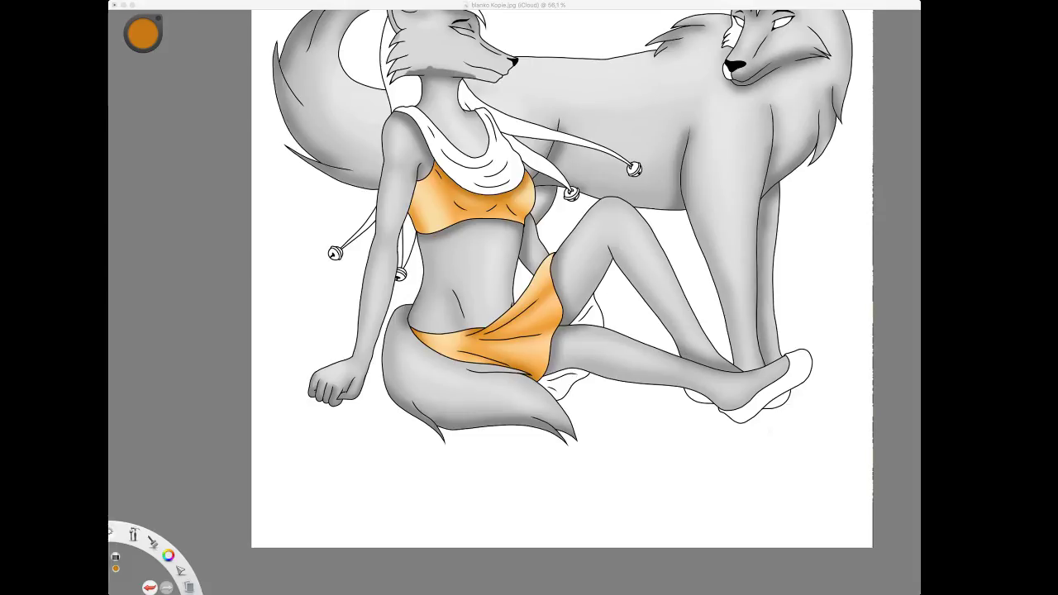
# Fill the parts of the skirt visible behind and below the seated figure's legs with dark brownish orange.
pyautogui.press('super+Tab')
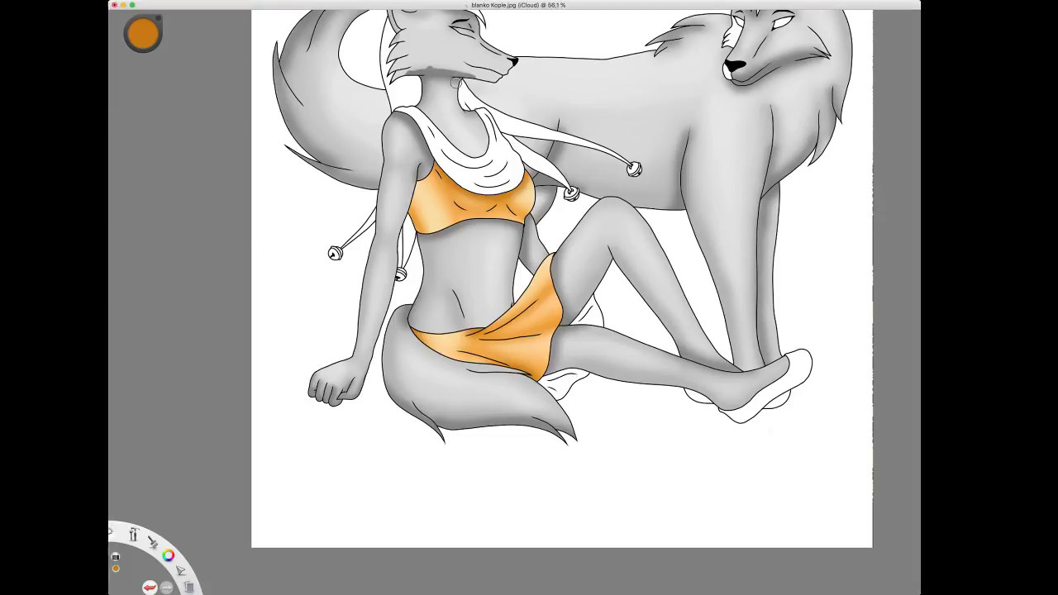
pyautogui.press('space')
pyautogui.moveTo(325, 65); pyautogui.dragTo(280, 57)
pyautogui.moveTo(477, 216); pyautogui.dragTo(489, 265)
pyautogui.moveTo(489, 265); pyautogui.dragTo(505, 288)
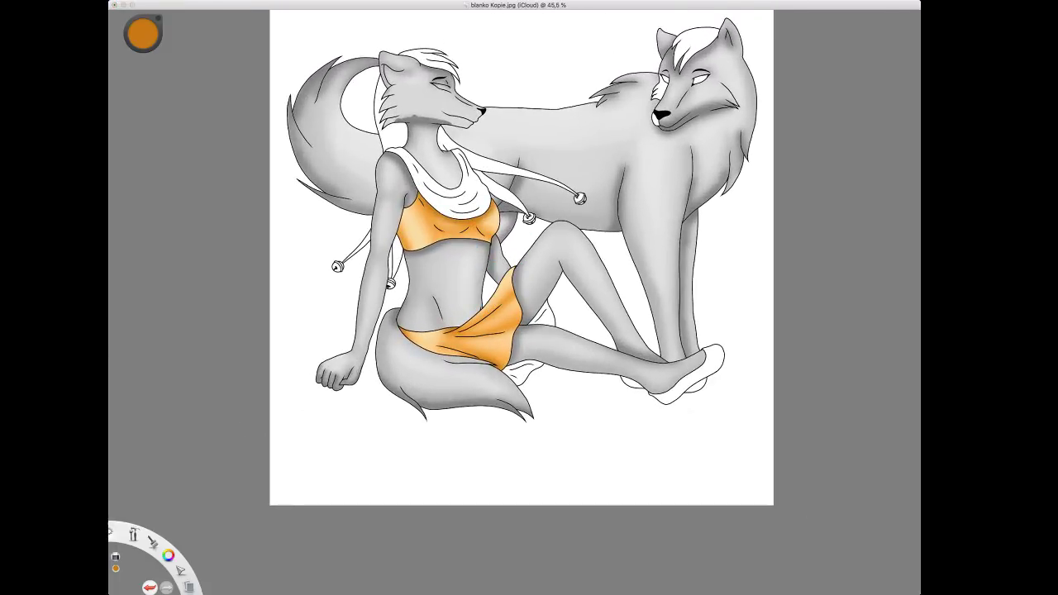
pyautogui.press('s')
pyautogui.moveTo(505, 373)
pyautogui.mouseDown()
pyautogui.moveTo(533, 385)
pyautogui.moveTo(523, 391)
pyautogui.moveTo(537, 363)
pyautogui.moveTo(534, 387)
pyautogui.moveTo(560, 367)
pyautogui.mouseUp()
pyautogui.moveTo(529, 324)
pyautogui.mouseDown()
pyautogui.moveTo(564, 320)
pyautogui.moveTo(556, 291)
pyautogui.mouseUp()
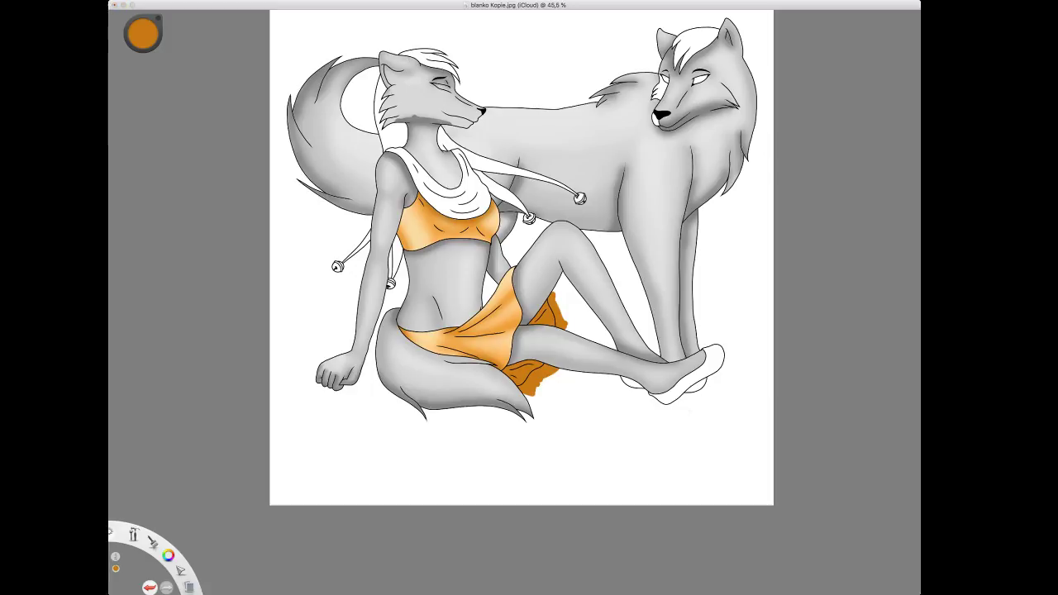
# Choose a lighter orange and brighten the middle of the skirt's upper and lower back folds.
pyautogui.moveTo(143, 33); pyautogui.dragTo(143, 23)
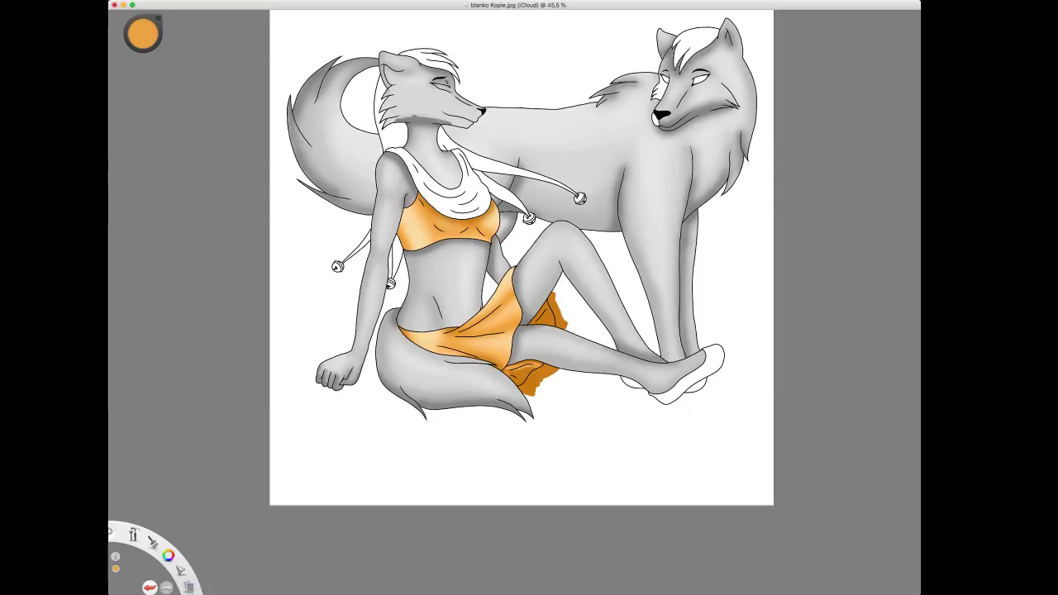
pyautogui.moveTo(507, 372); pyautogui.dragTo(526, 382)
pyautogui.moveTo(553, 308); pyautogui.dragTo(537, 321)
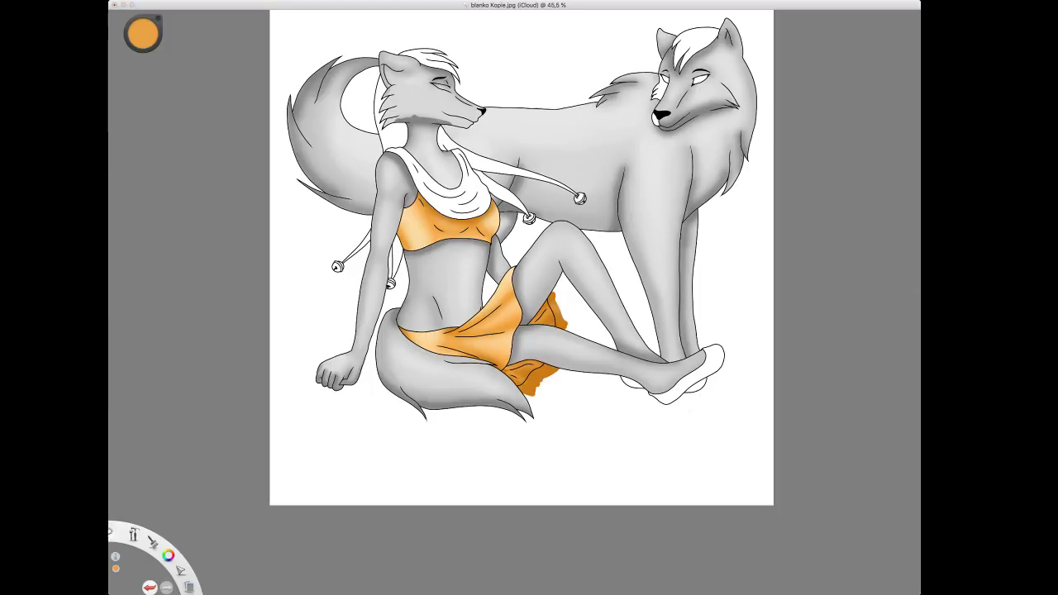
# Choose a darker brownish orange and shade the inner parts and outer edges of both back folds of the skirt.
pyautogui.moveTo(143, 34); pyautogui.dragTo(143, 50)
pyautogui.moveTo(505, 370); pyautogui.dragTo(524, 382)
pyautogui.moveTo(544, 322)
pyautogui.mouseDown()
pyautogui.moveTo(558, 323)
pyautogui.moveTo(549, 320)
pyautogui.mouseUp()
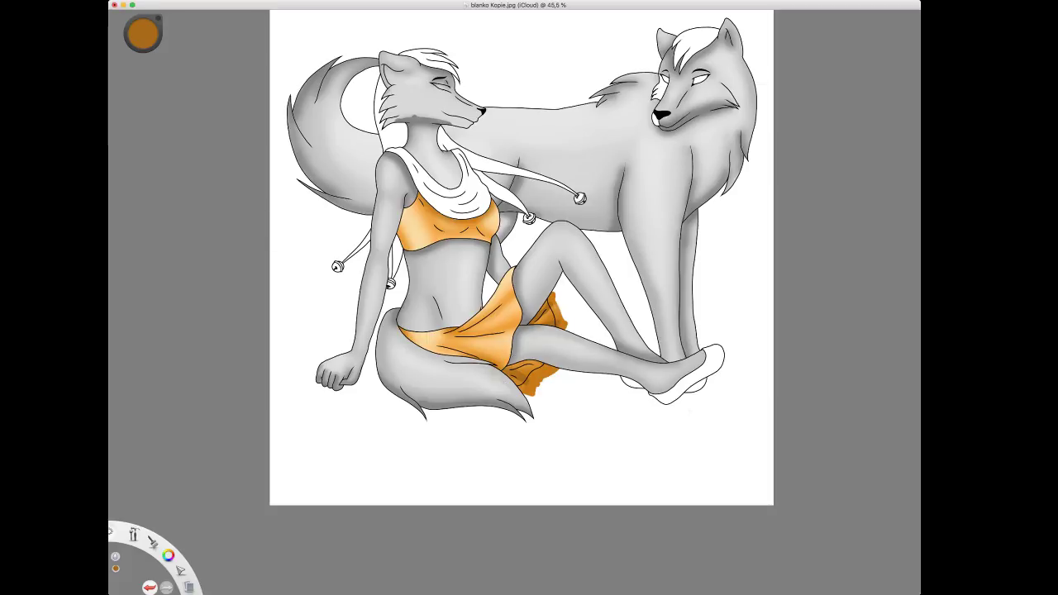
pyautogui.moveTo(527, 392); pyautogui.dragTo(554, 372)
pyautogui.moveTo(565, 324); pyautogui.dragTo(554, 299)
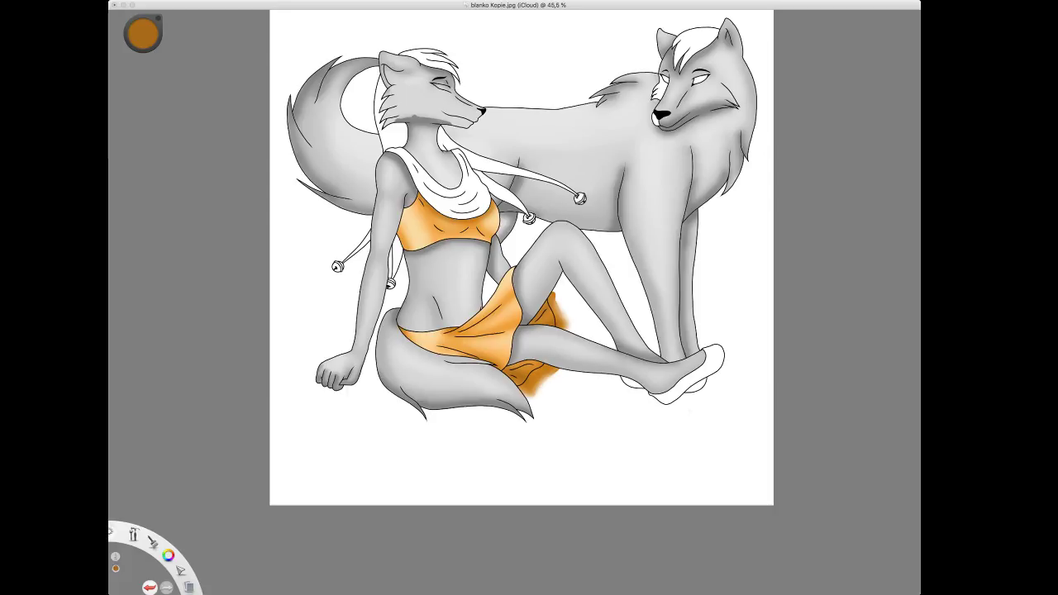
# Choose progressively darker browns and deepen the shadows on the skirt's back folds along the legs, the tail and the crease lines.
pyautogui.click(744, 229)
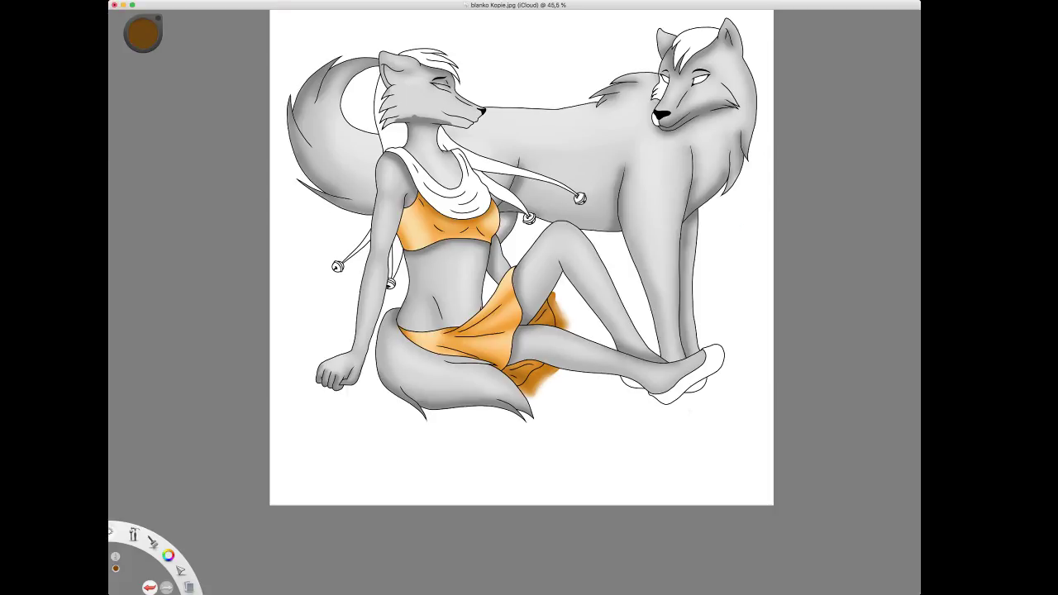
pyautogui.moveTo(561, 324); pyautogui.dragTo(548, 310)
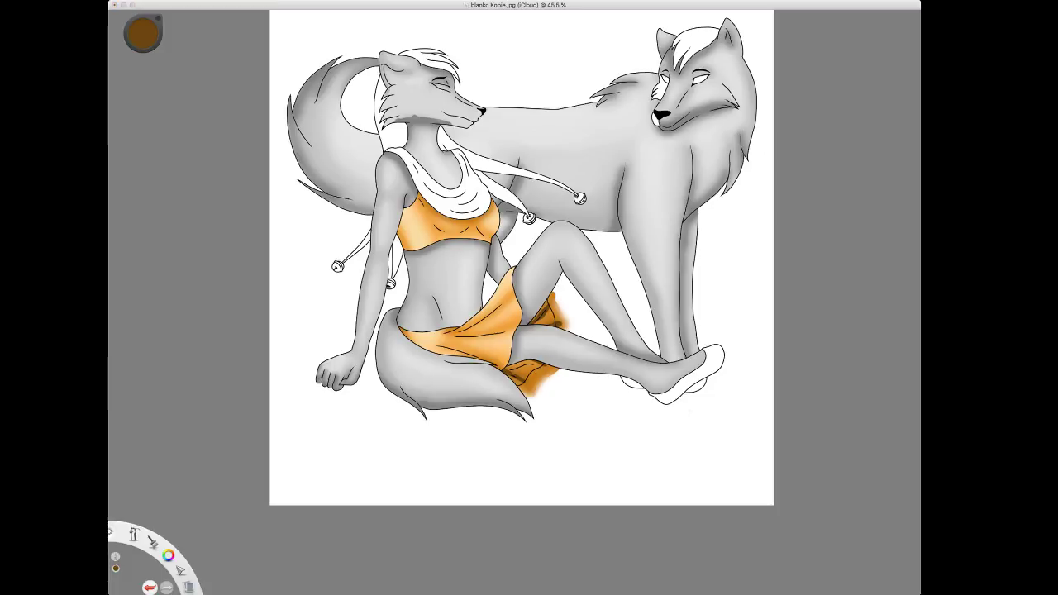
pyautogui.click(488, 376)
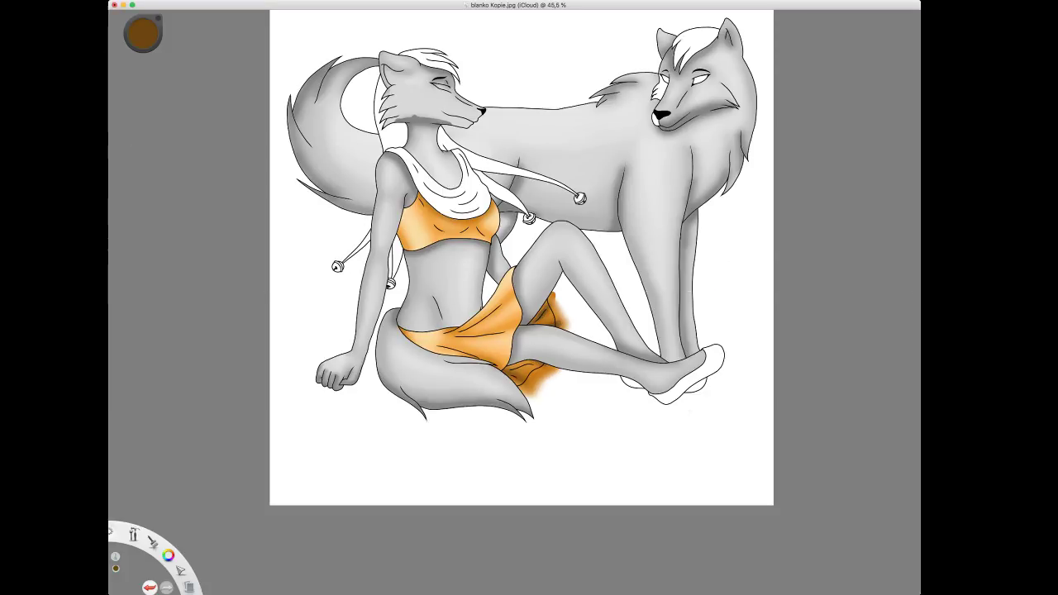
pyautogui.moveTo(143, 33); pyautogui.dragTo(143, 48)
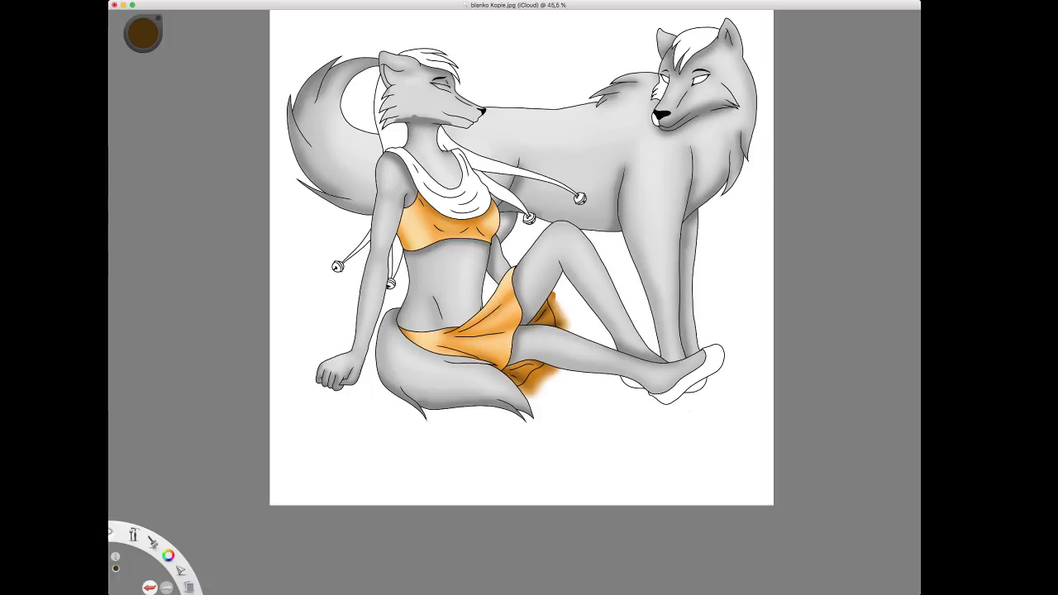
pyautogui.moveTo(550, 294); pyautogui.dragTo(533, 317)
pyautogui.moveTo(506, 366)
pyautogui.mouseDown()
pyautogui.moveTo(547, 365)
pyautogui.moveTo(525, 364)
pyautogui.moveTo(522, 380)
pyautogui.mouseUp()
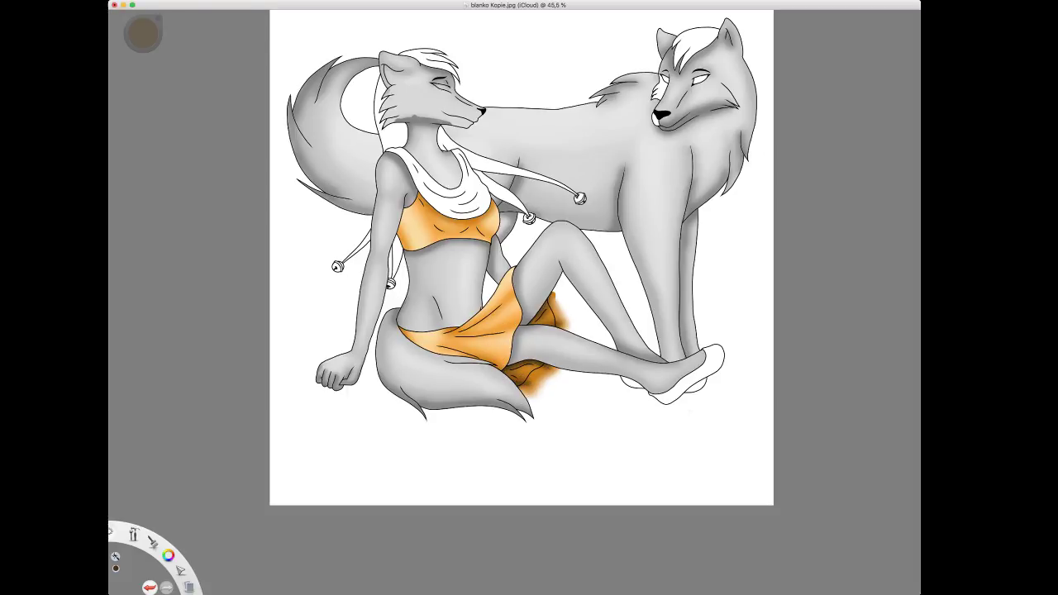
# Exclude both back folds from a rectangular selection with the magic wand, erase the overspill around them, and clear the selection.
pyautogui.press('w')
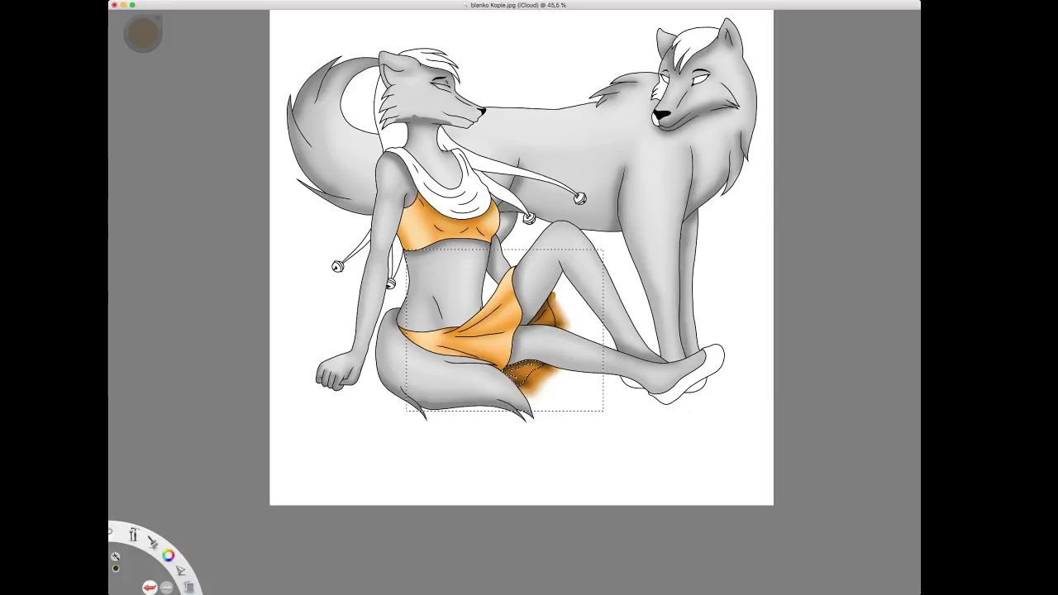
pyautogui.click(522, 371)
pyautogui.click(543, 315)
pyautogui.press('s')
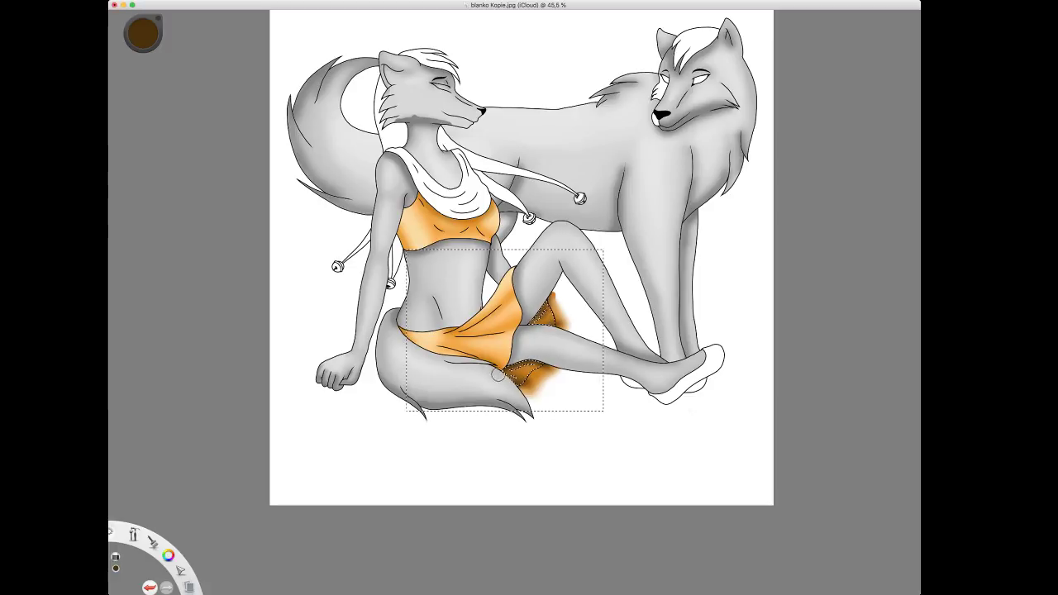
pyautogui.press('super+z')
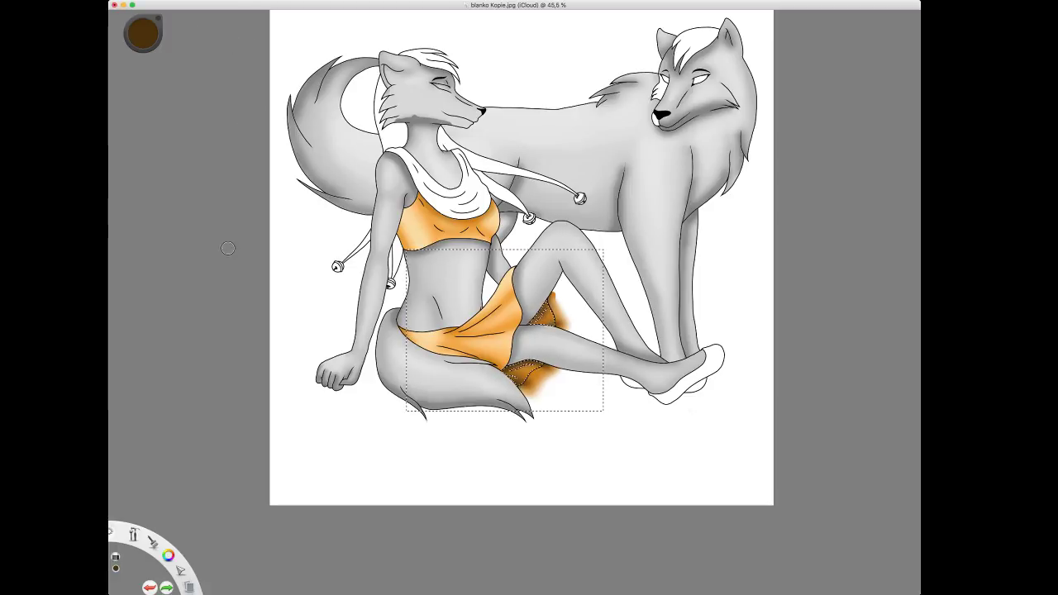
pyautogui.press('super+shift+z')
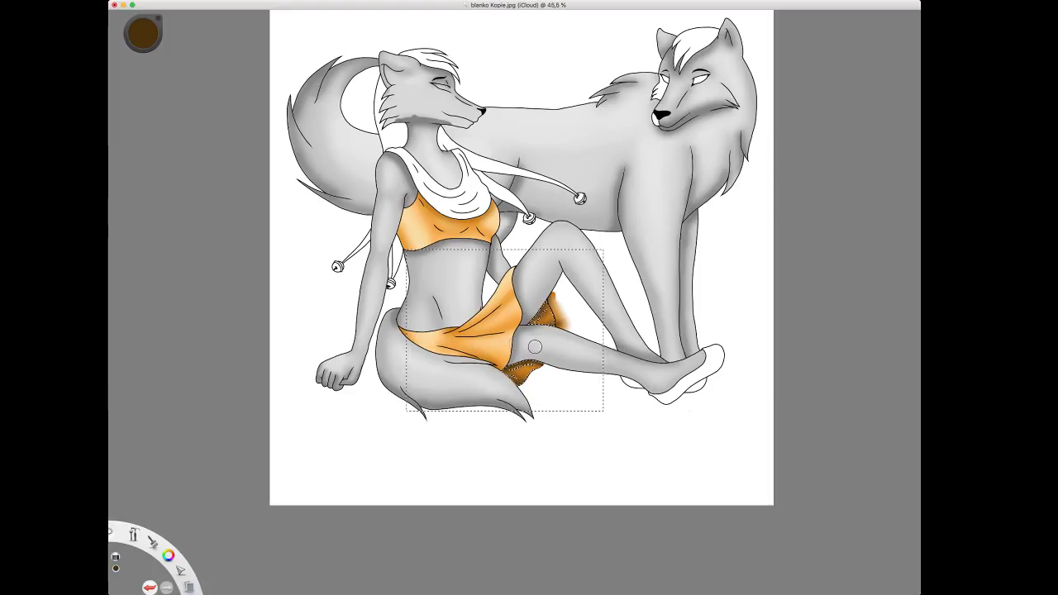
pyautogui.moveTo(534, 345); pyautogui.dragTo(547, 378)
pyautogui.moveTo(566, 324)
pyautogui.mouseDown()
pyautogui.moveTo(569, 309)
pyautogui.moveTo(551, 294)
pyautogui.mouseUp()
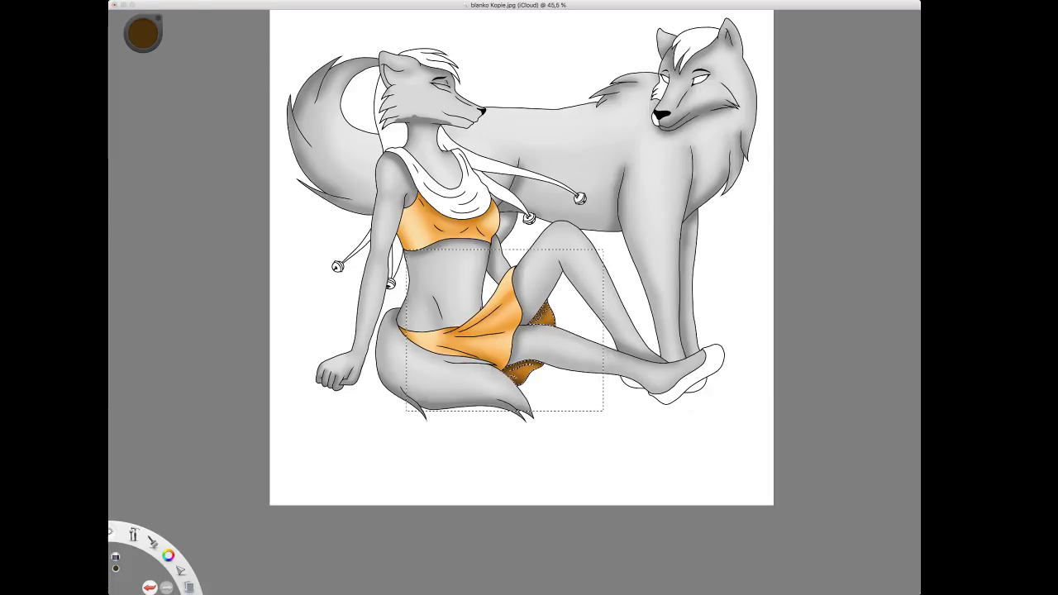
pyautogui.press('super+d')
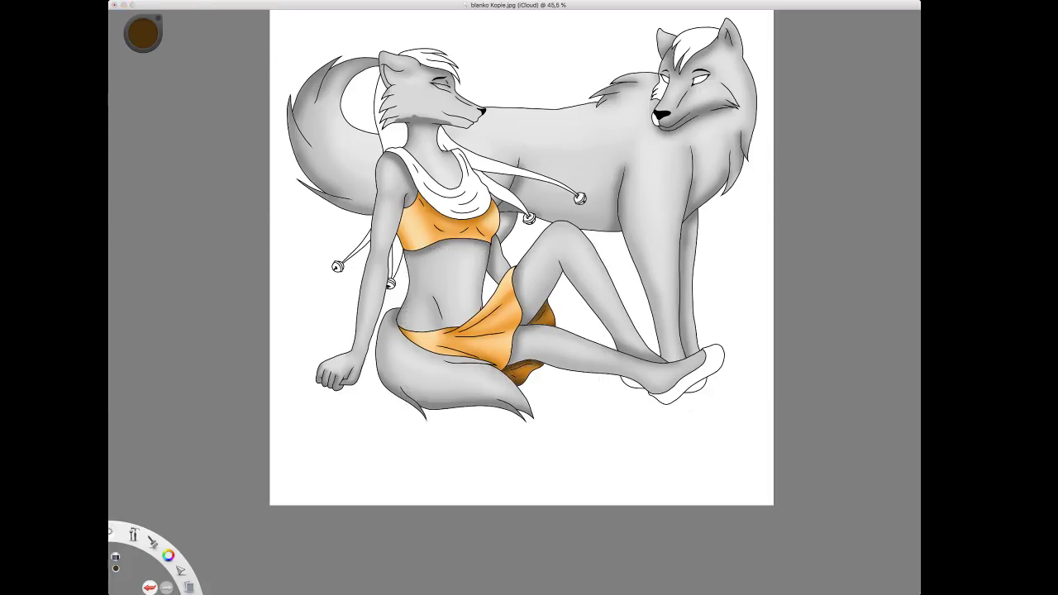
# Inspect the upper back fold's edge up close and undo the overspill erasing and the magic wand exclusions of the folds.
pyautogui.press('space')
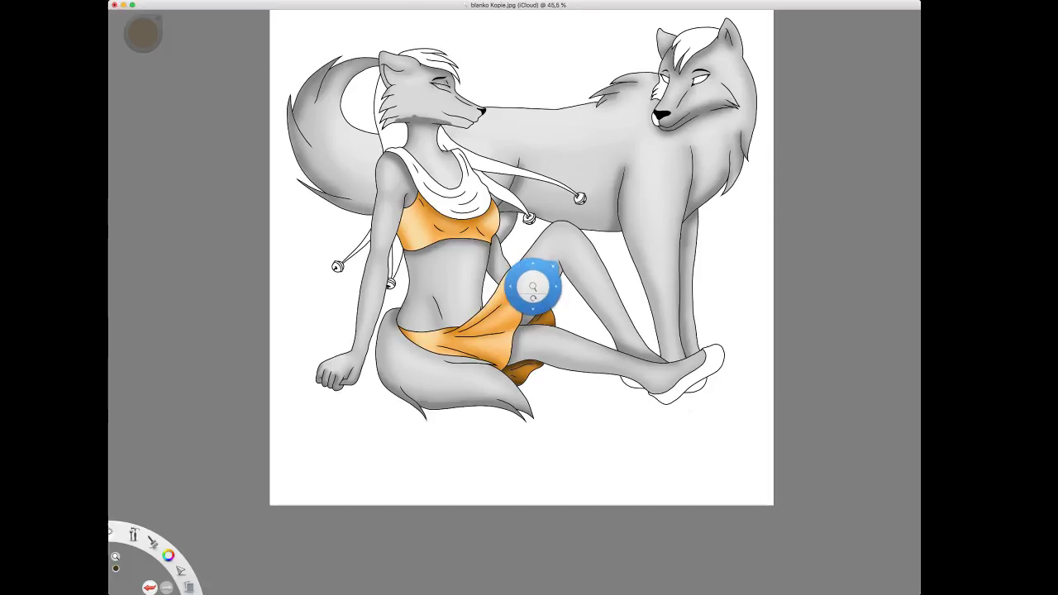
pyautogui.moveTo(534, 286); pyautogui.dragTo(616, 243)
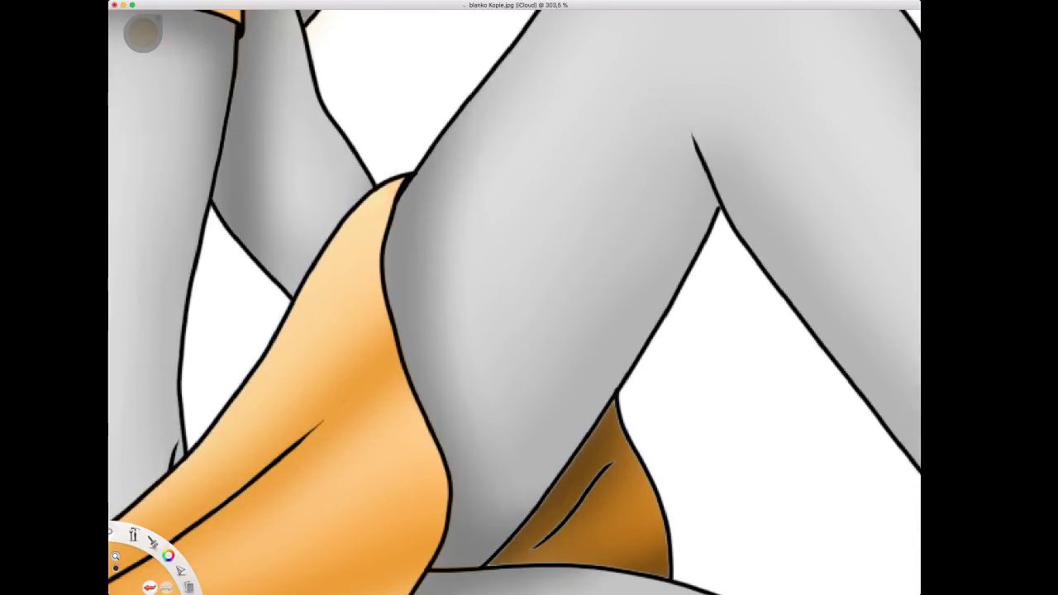
pyautogui.scroll(-8, 559, 201)
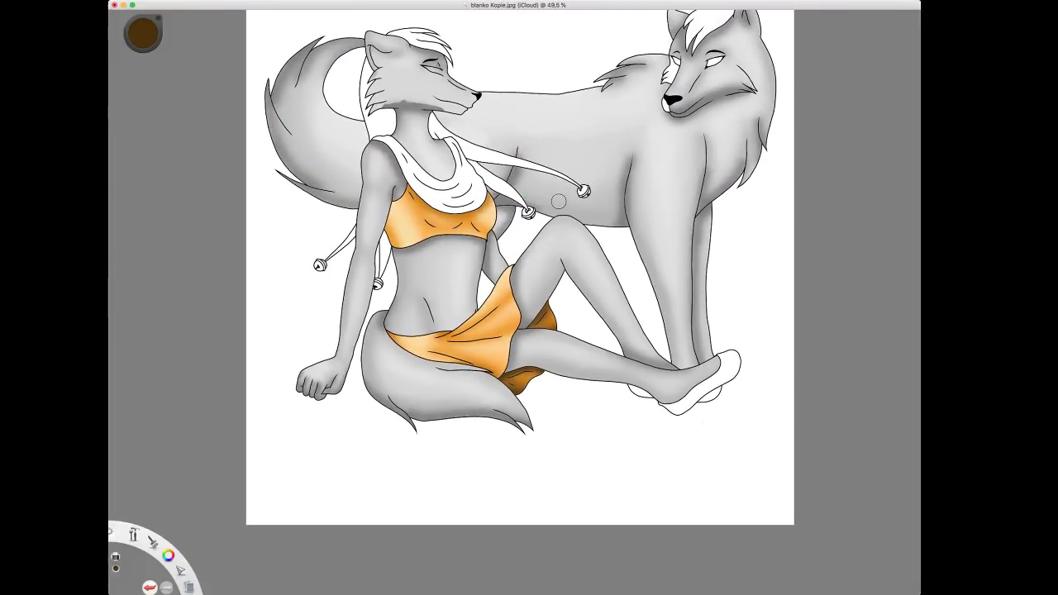
pyautogui.press('super+z')
pyautogui.press('super+z')
pyautogui.press('super+z')
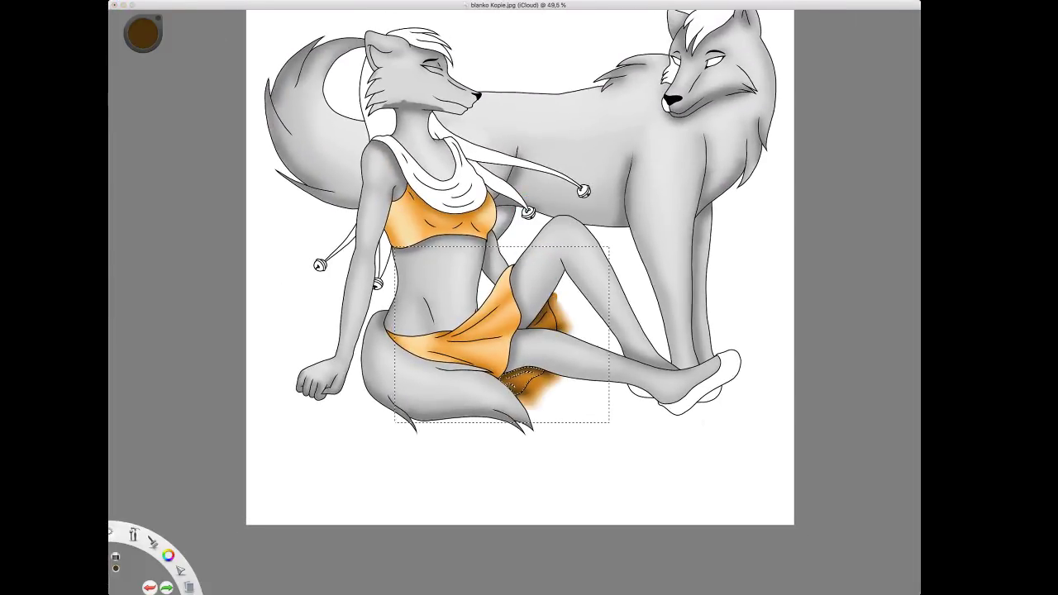
pyautogui.press('super+z')
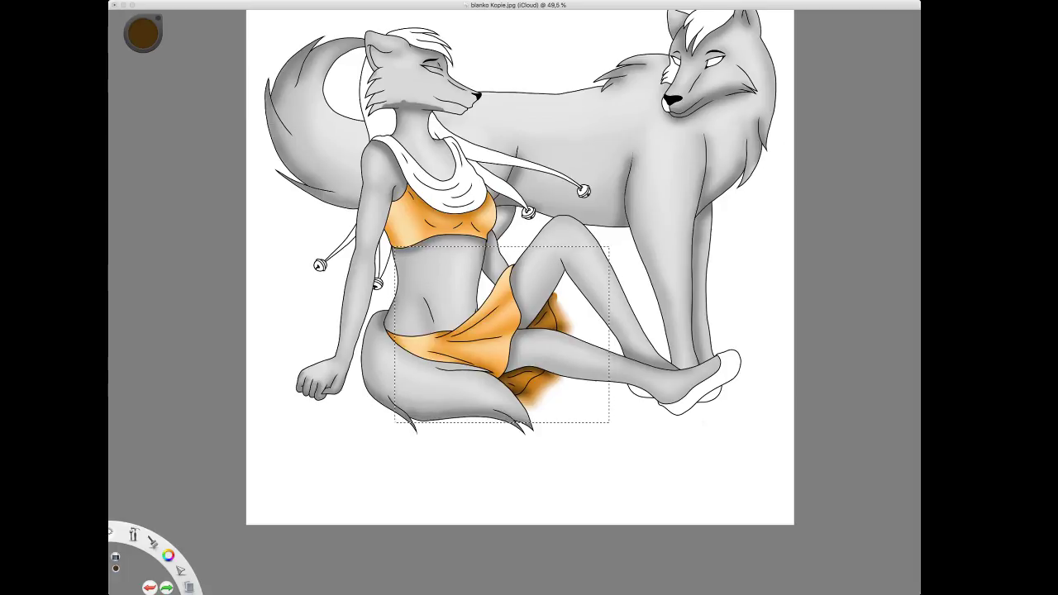
# Try to select a rectangle around the skirt's back folds with the folds excluded by the magic wand.
pyautogui.press('super+d')
pyautogui.press('w')
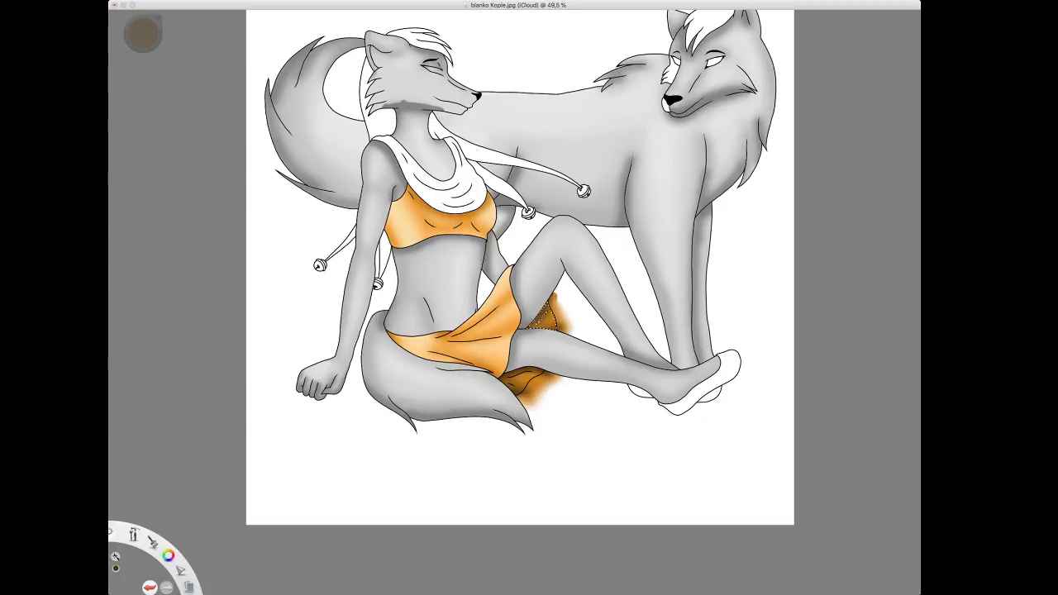
pyautogui.moveTo(438, 196); pyautogui.dragTo(615, 426)
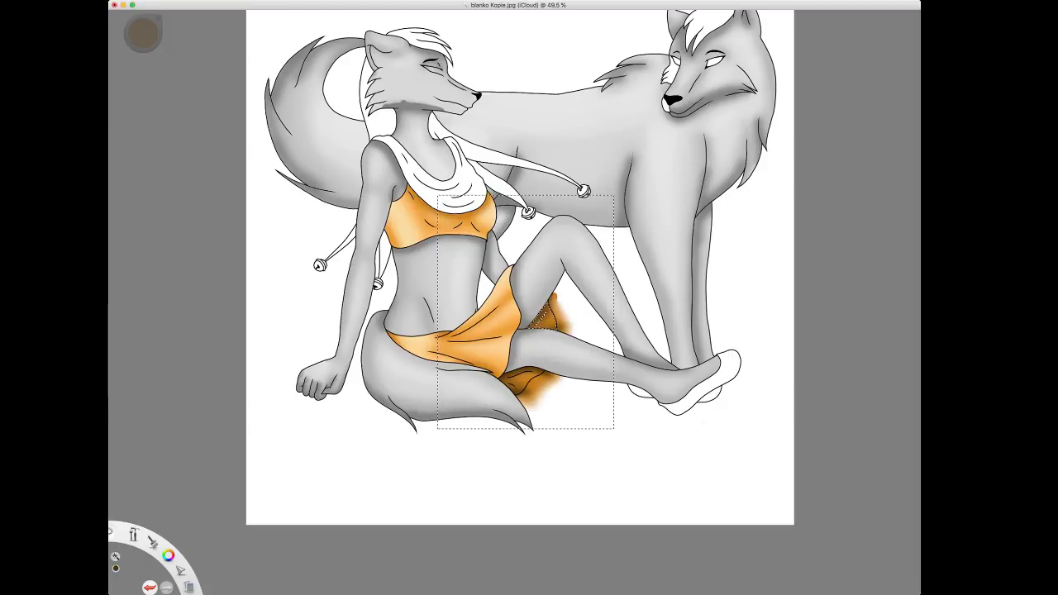
pyautogui.click(531, 382)
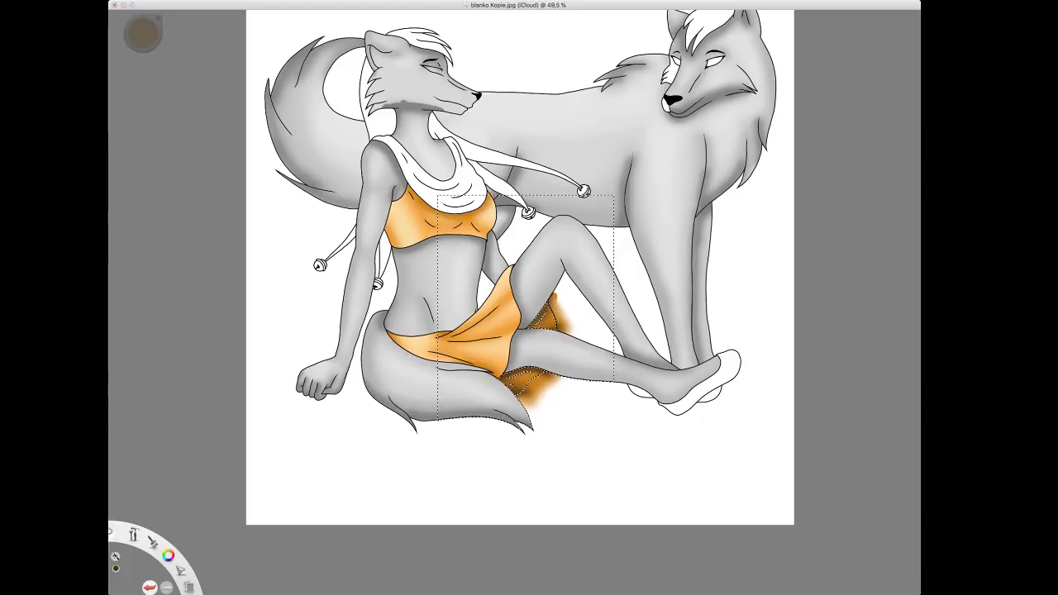
pyautogui.press('b')
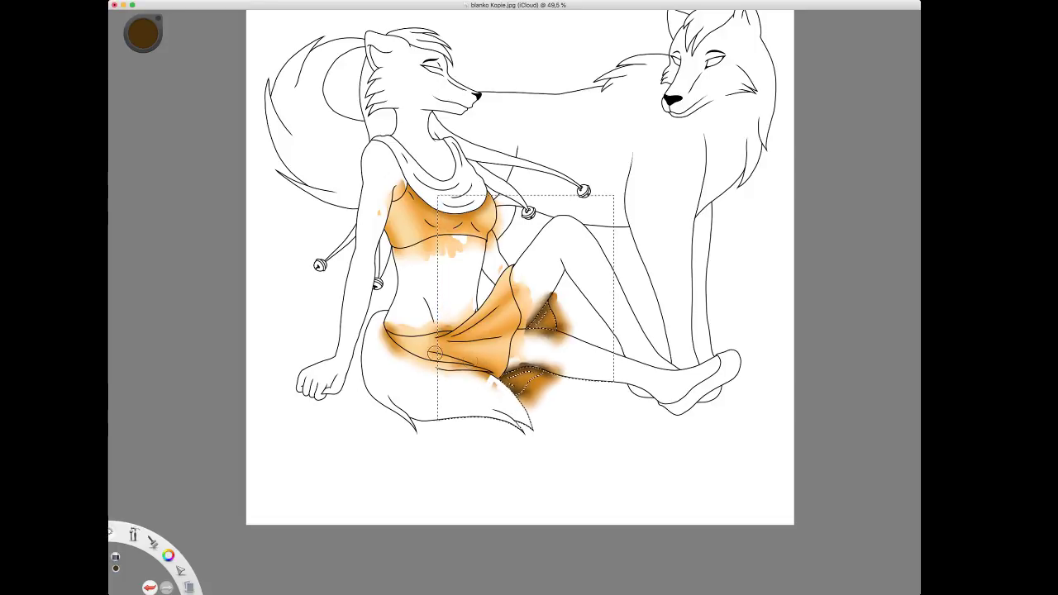
pyautogui.press('super+Tab')
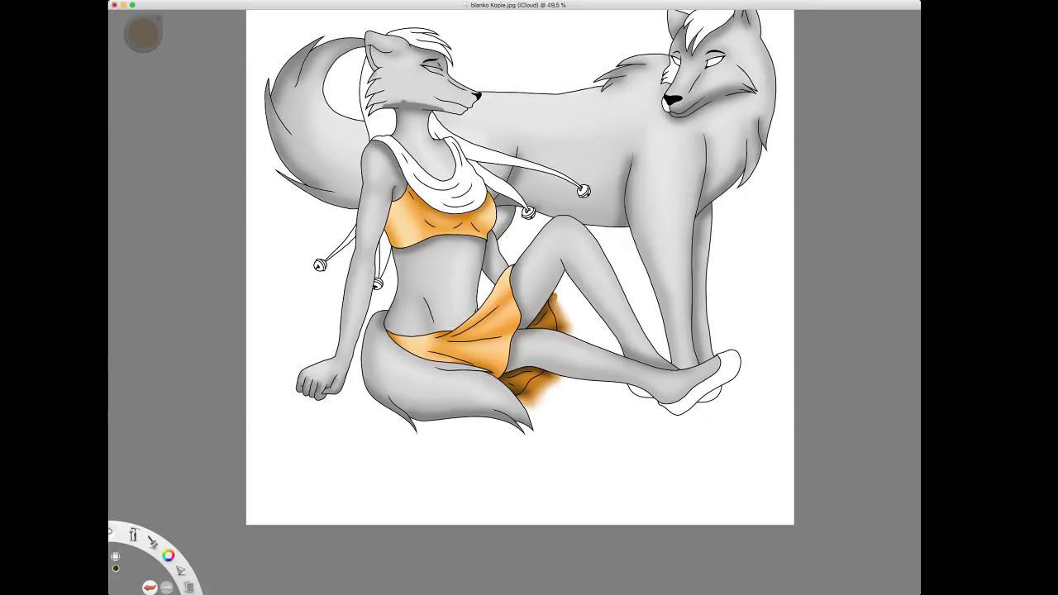
# Erase the orange overspill beside the upper back fold within a rectangular selection that excludes both folds, and clear the selection.
pyautogui.moveTo(408, 272); pyautogui.dragTo(432, 285)
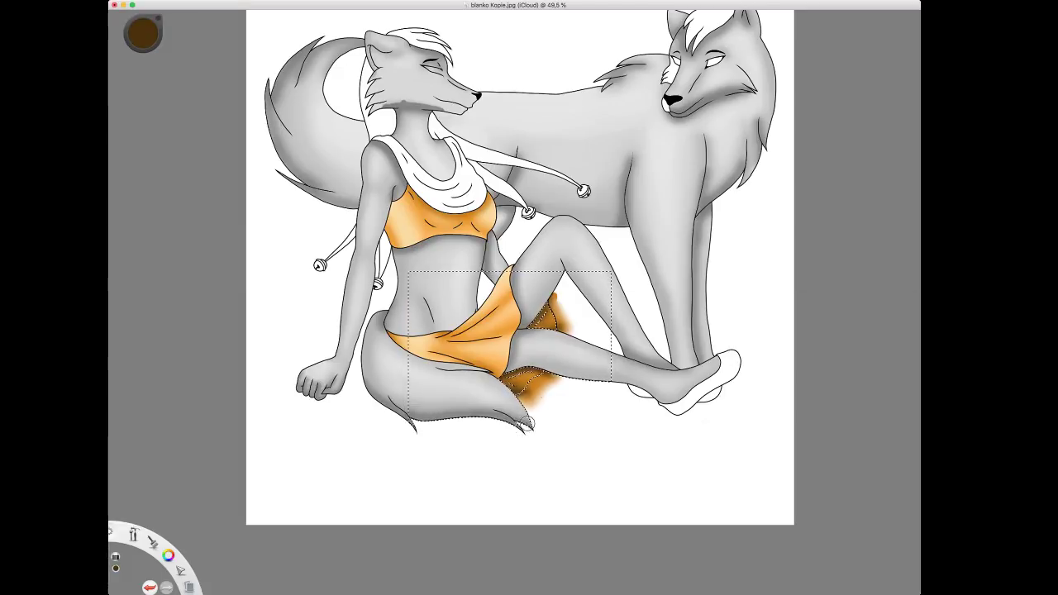
pyautogui.moveTo(564, 316); pyautogui.dragTo(564, 332)
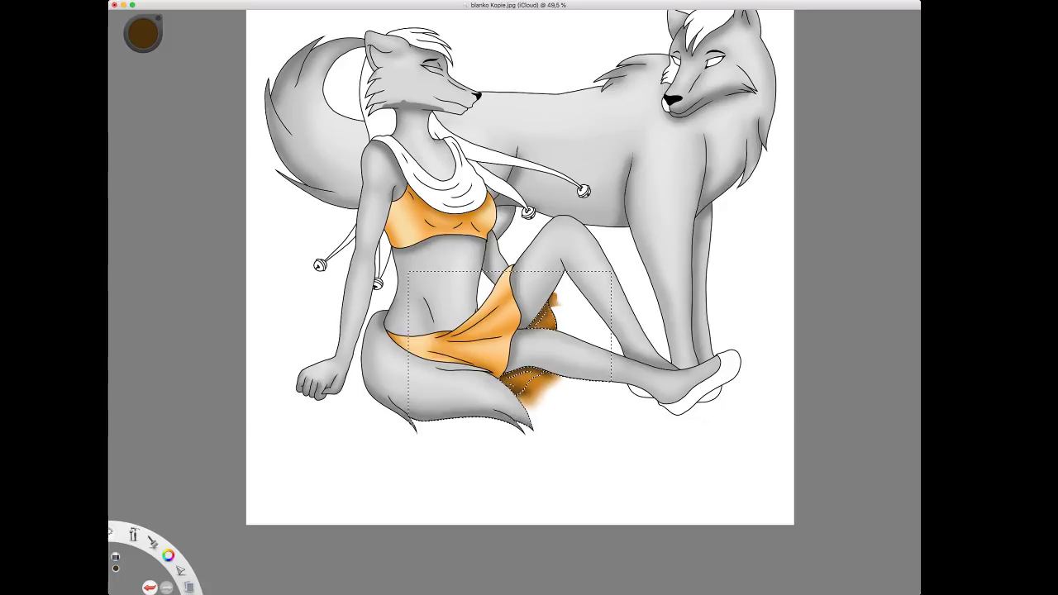
pyautogui.moveTo(557, 295); pyautogui.dragTo(561, 309)
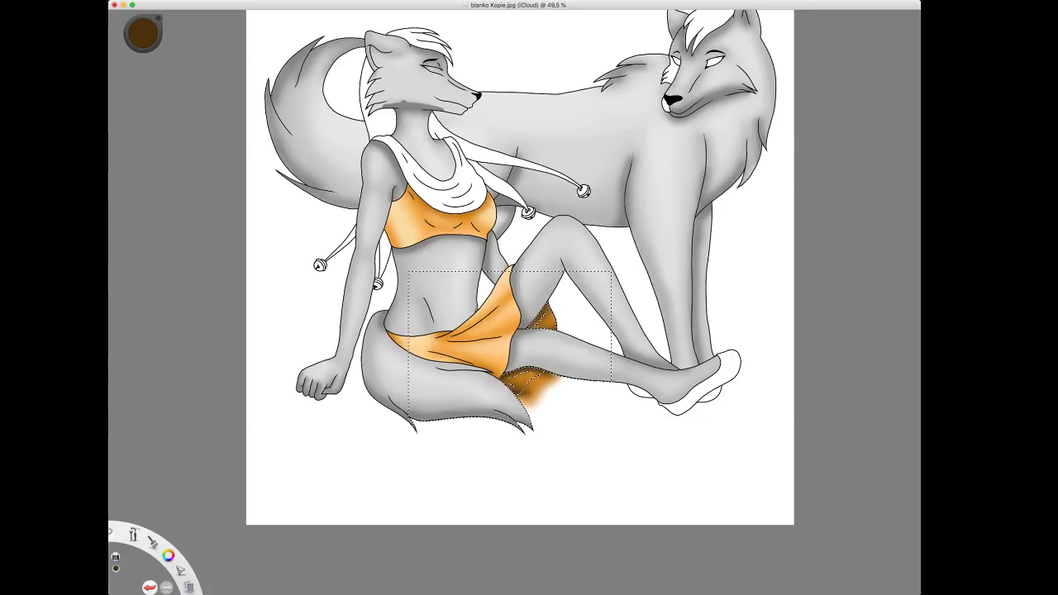
pyautogui.press('super+d')
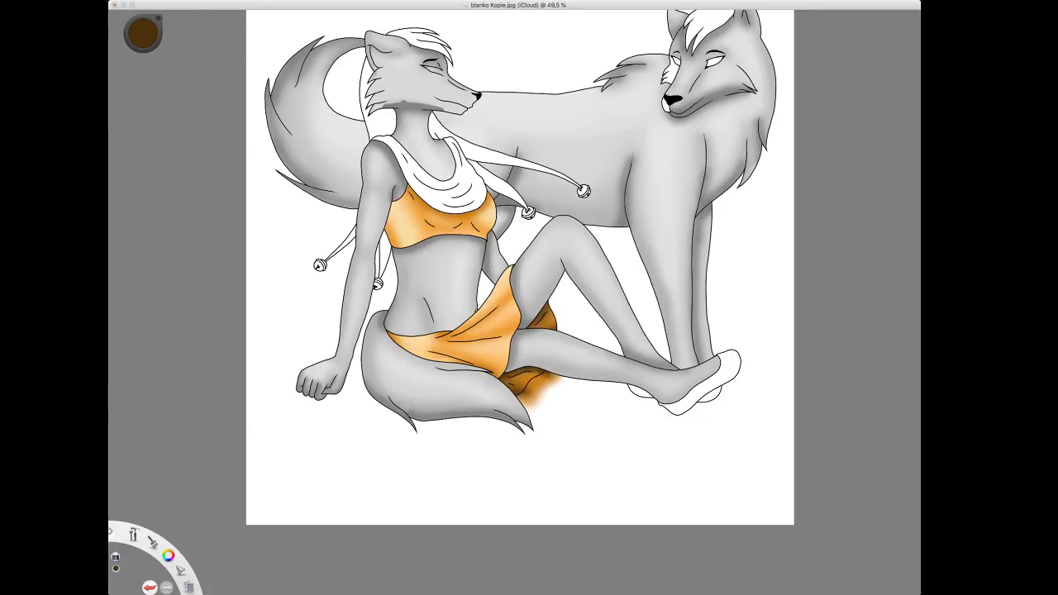
# Erase the orange overspill directly beside the lower back fold's outer edge and along the tail outline.
pyautogui.press('space')
pyautogui.moveTo(514, 393); pyautogui.dragTo(537, 290)
pyautogui.moveTo(545, 398); pyautogui.dragTo(496, 317)
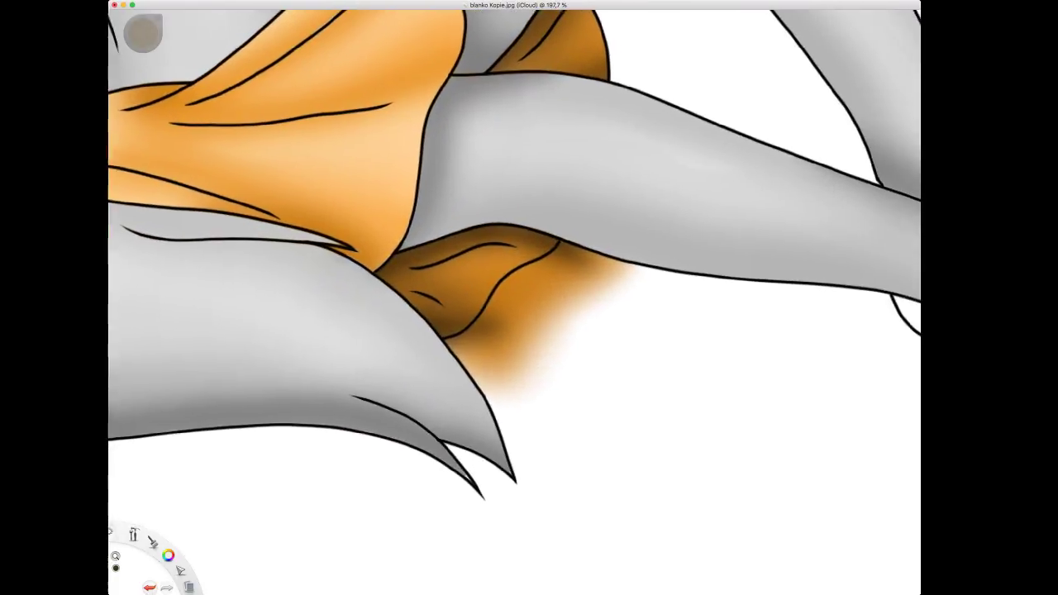
pyautogui.keyDown('alt'); pyautogui.click(491, 310); pyautogui.keyUp('alt')
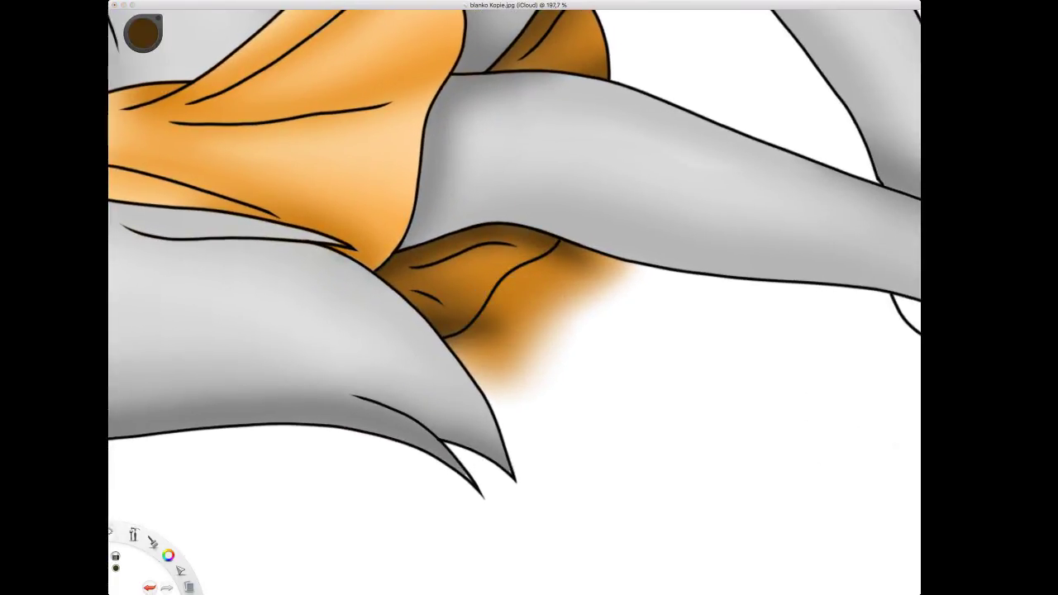
pyautogui.moveTo(497, 306)
pyautogui.mouseDown()
pyautogui.moveTo(512, 286)
pyautogui.moveTo(487, 322)
pyautogui.moveTo(451, 347)
pyautogui.mouseUp()
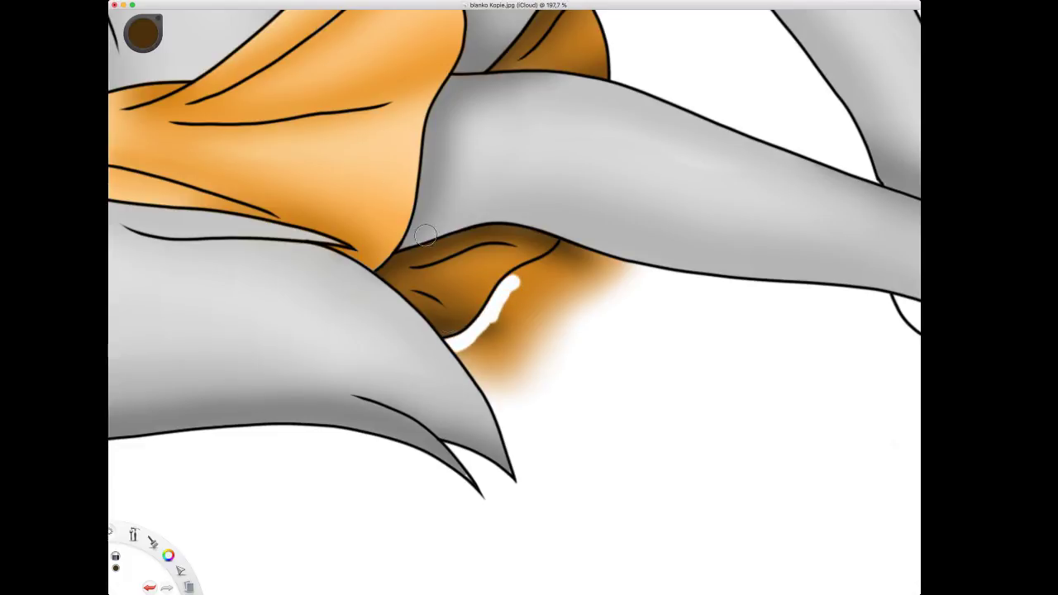
pyautogui.press('super+z')
pyautogui.moveTo(456, 342); pyautogui.dragTo(512, 398)
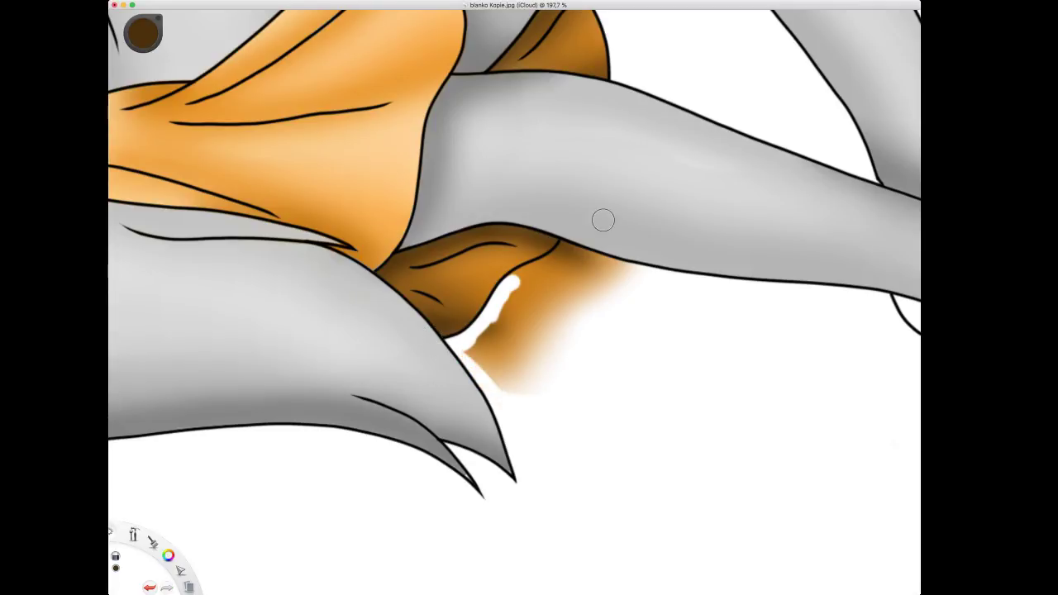
# Erase the remaining orange overspill between the lower back fold and the outstretched leg.
pyautogui.moveTo(602, 297); pyautogui.dragTo(636, 269)
pyautogui.moveTo(545, 370); pyautogui.dragTo(492, 393)
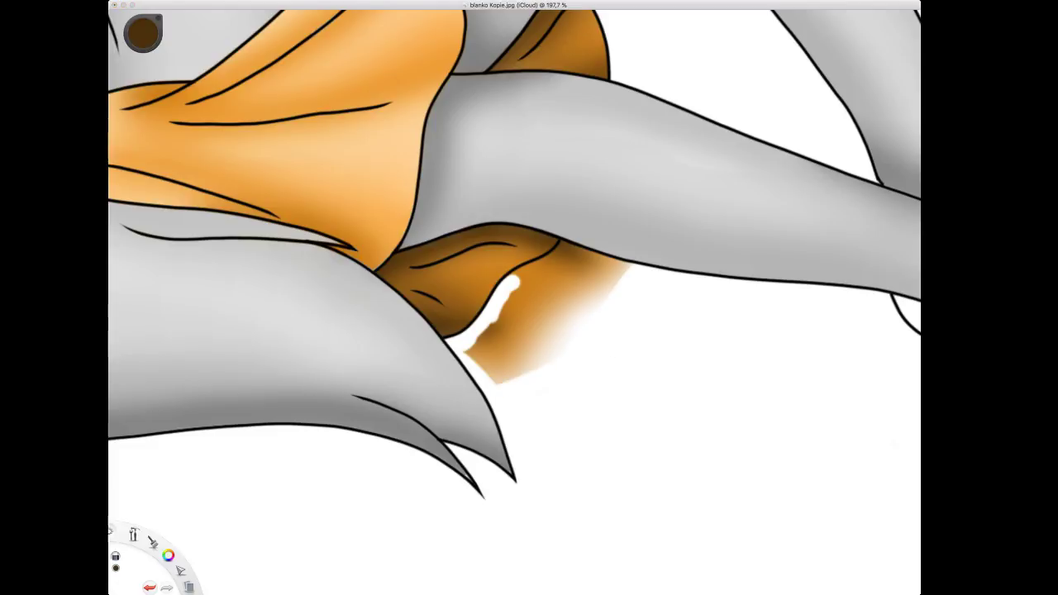
pyautogui.moveTo(514, 282)
pyautogui.mouseDown()
pyautogui.moveTo(569, 244)
pyautogui.moveTo(615, 244)
pyautogui.moveTo(531, 394)
pyautogui.mouseUp()
pyautogui.click(499, 377)
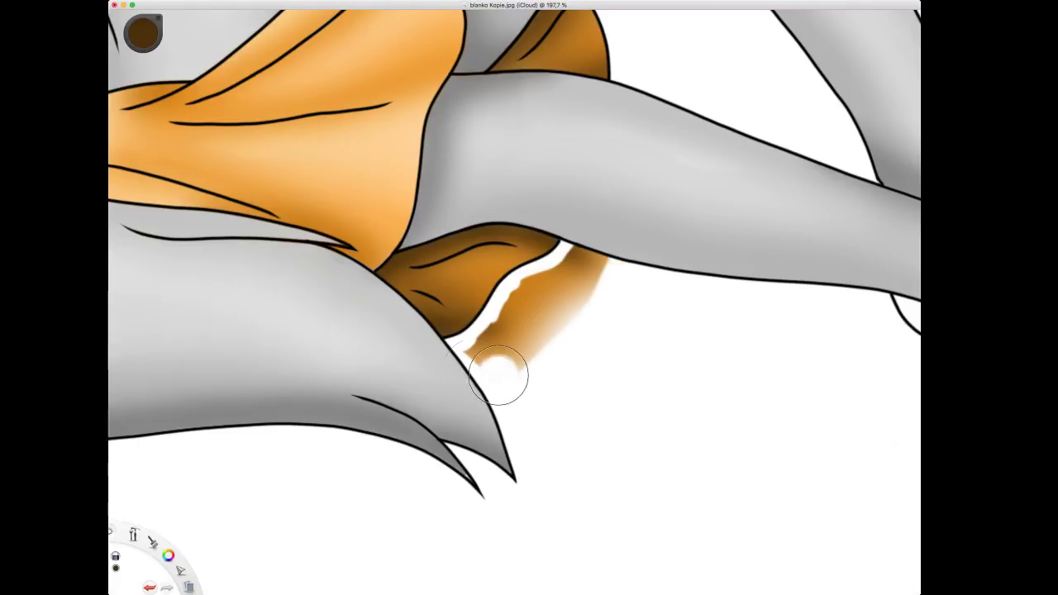
pyautogui.press('super+z')
pyautogui.moveTo(467, 362)
pyautogui.mouseDown()
pyautogui.moveTo(512, 329)
pyautogui.moveTo(506, 313)
pyautogui.moveTo(596, 257)
pyautogui.moveTo(535, 345)
pyautogui.moveTo(496, 381)
pyautogui.mouseUp()
pyautogui.moveTo(541, 325); pyautogui.dragTo(557, 307)
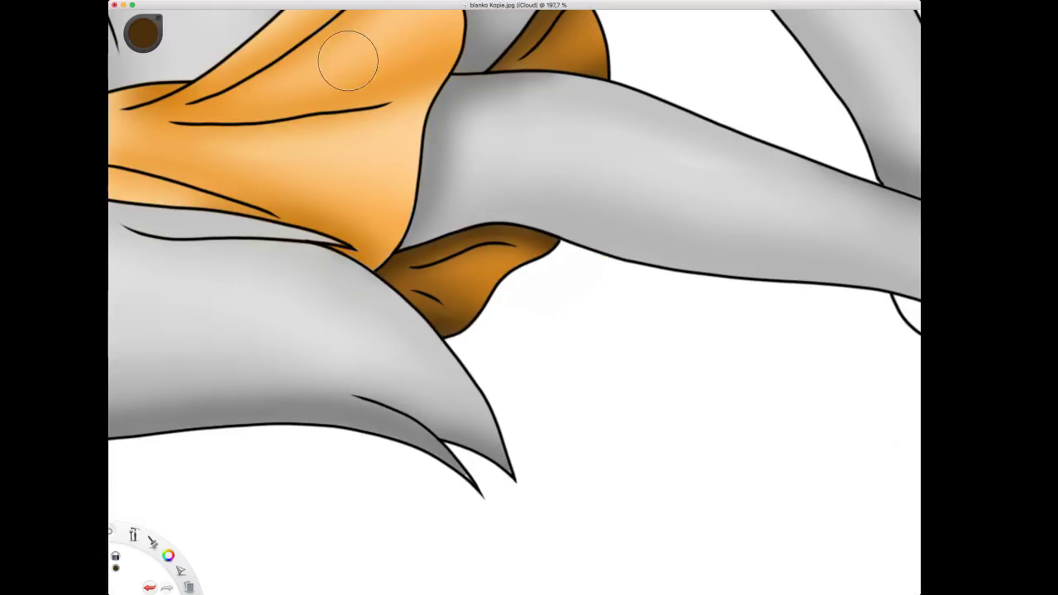
# Paint the seated figure's draped collar and both shoes in flat red-orange.
pyautogui.press('space')
pyautogui.moveTo(518, 214)
pyautogui.mouseDown()
pyautogui.moveTo(531, 361)
pyautogui.moveTo(577, 354)
pyautogui.moveTo(572, 364)
pyautogui.mouseUp()
pyautogui.moveTo(540, 298); pyautogui.dragTo(560, 333)
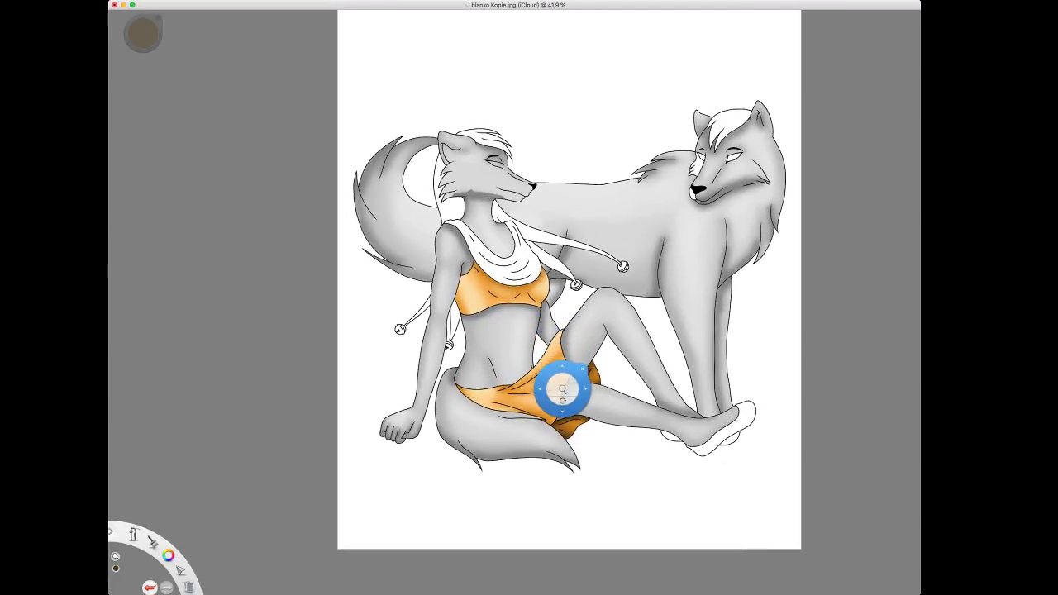
pyautogui.moveTo(586, 310); pyautogui.dragTo(589, 294)
pyautogui.moveTo(586, 306); pyautogui.dragTo(551, 302)
pyautogui.scroll(-2, 550, 301)
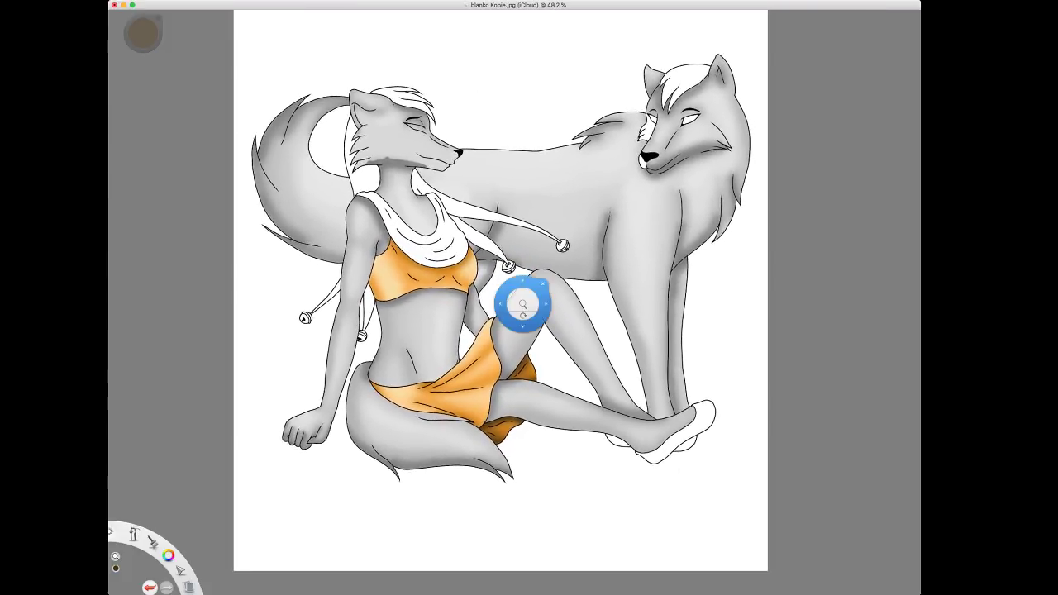
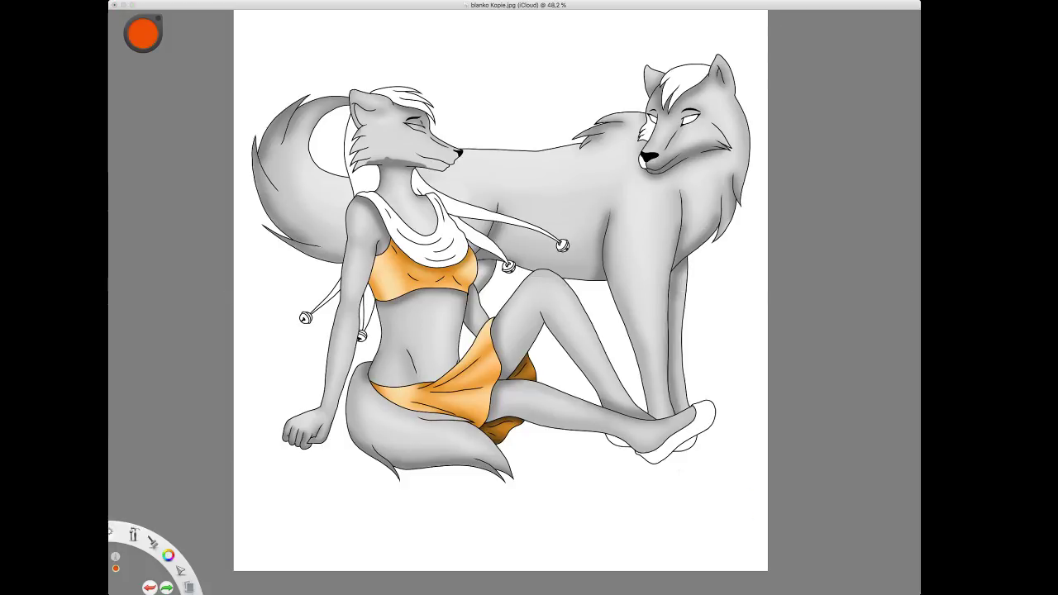
pyautogui.moveTo(400, 221)
pyautogui.mouseDown()
pyautogui.moveTo(425, 264)
pyautogui.moveTo(450, 265)
pyautogui.moveTo(465, 232)
pyautogui.moveTo(473, 241)
pyautogui.moveTo(420, 191)
pyautogui.moveTo(387, 230)
pyautogui.moveTo(379, 202)
pyautogui.moveTo(353, 184)
pyautogui.mouseUp()
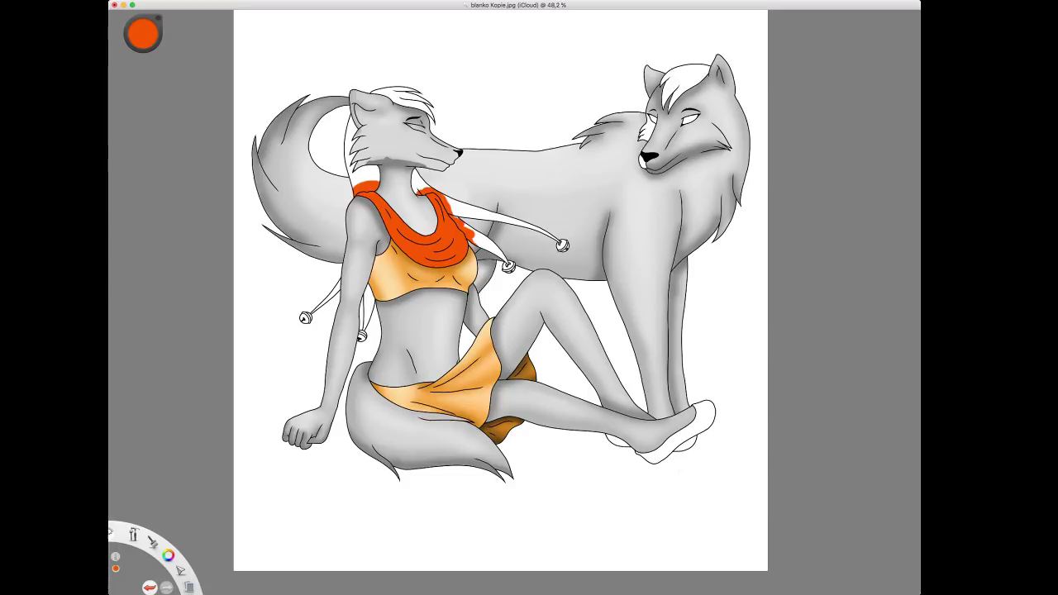
pyautogui.moveTo(602, 435)
pyautogui.mouseDown()
pyautogui.moveTo(589, 447)
pyautogui.moveTo(618, 441)
pyautogui.moveTo(597, 453)
pyautogui.moveTo(669, 462)
pyautogui.moveTo(704, 418)
pyautogui.moveTo(716, 430)
pyautogui.moveTo(679, 453)
pyautogui.mouseUp()
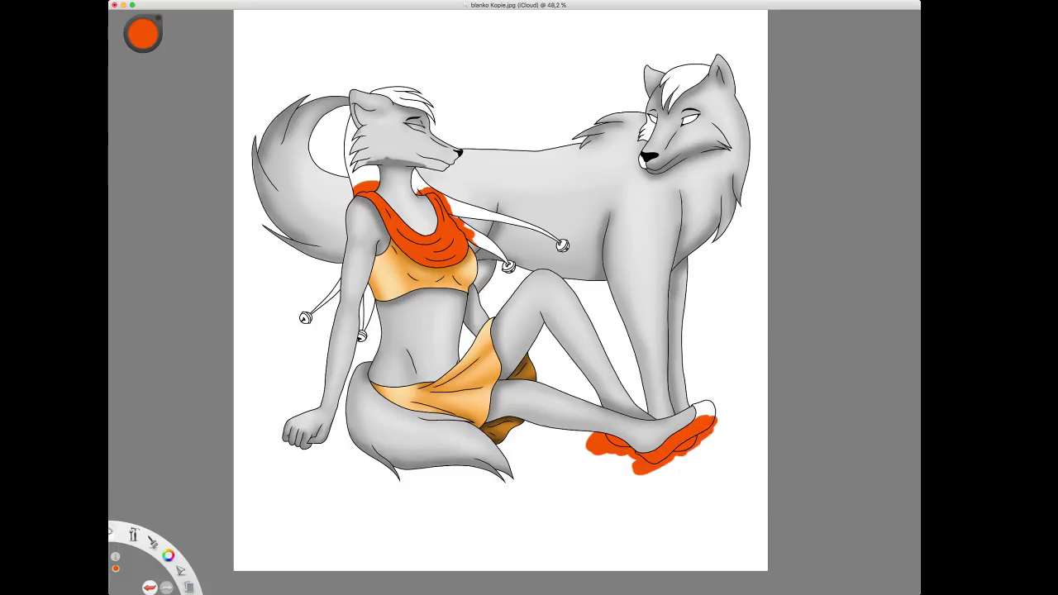
pyautogui.moveTo(719, 415)
pyautogui.mouseDown()
pyautogui.moveTo(701, 403)
pyautogui.moveTo(714, 400)
pyautogui.mouseUp()
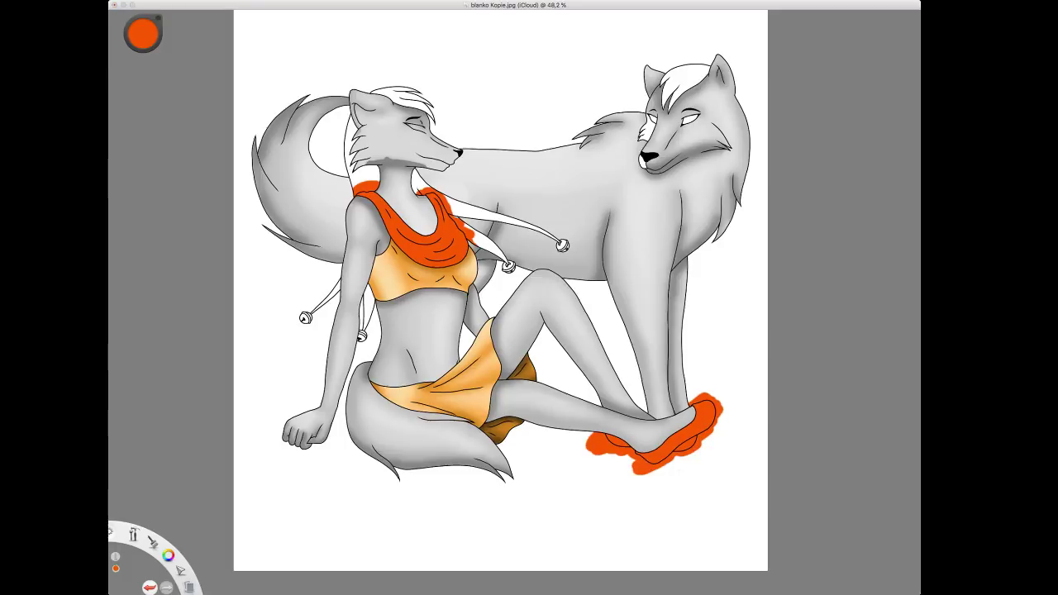
# Add lighter orange highlights to the collar folds and the front shoe, and blend them softly.
pyautogui.click(143, 34)
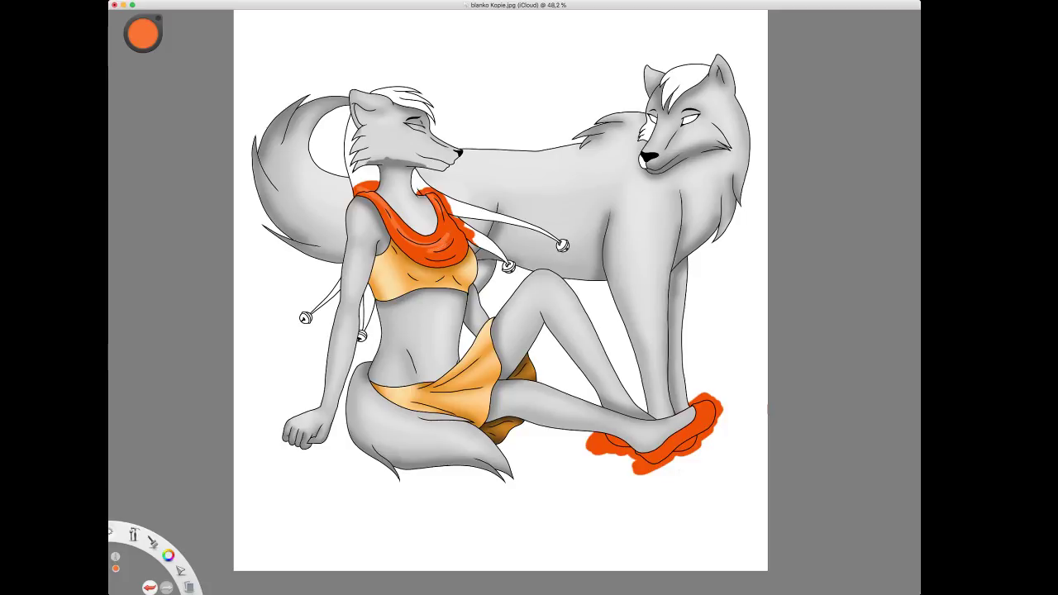
pyautogui.press('super+z')
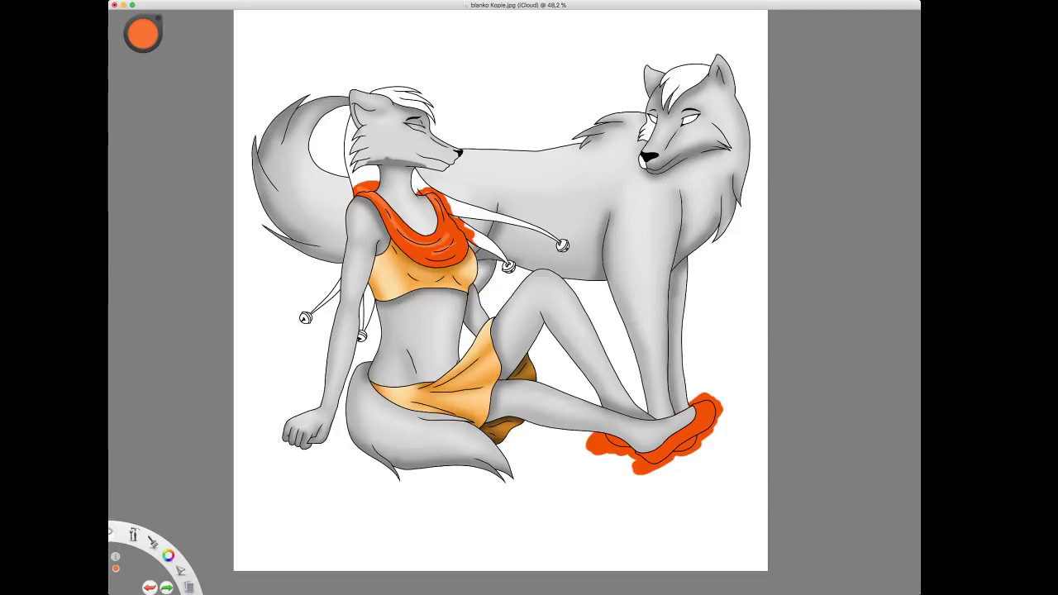
pyautogui.press('super+shift+z')
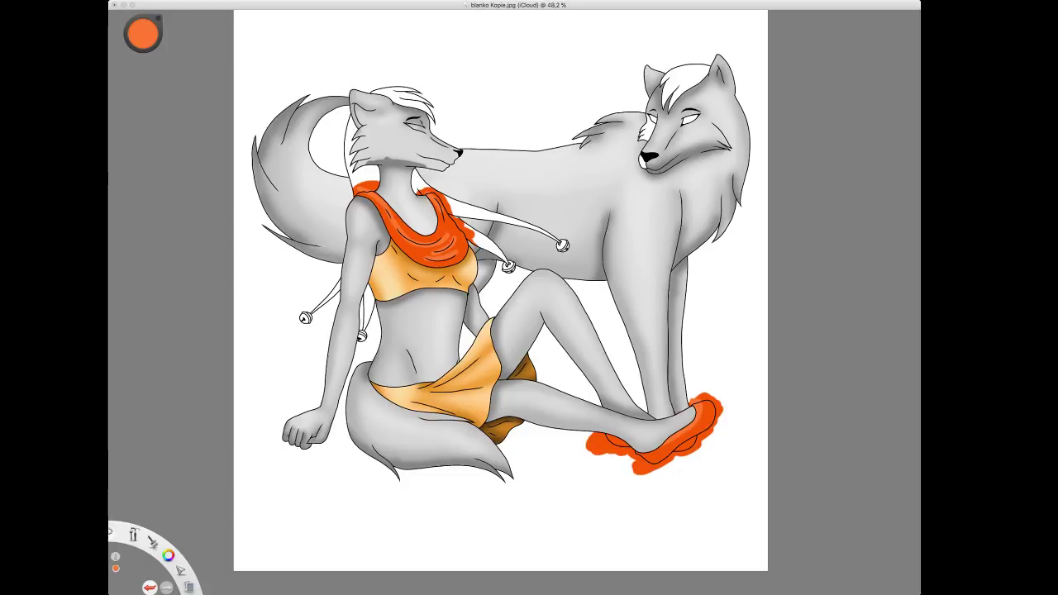
pyautogui.click(485, 26)
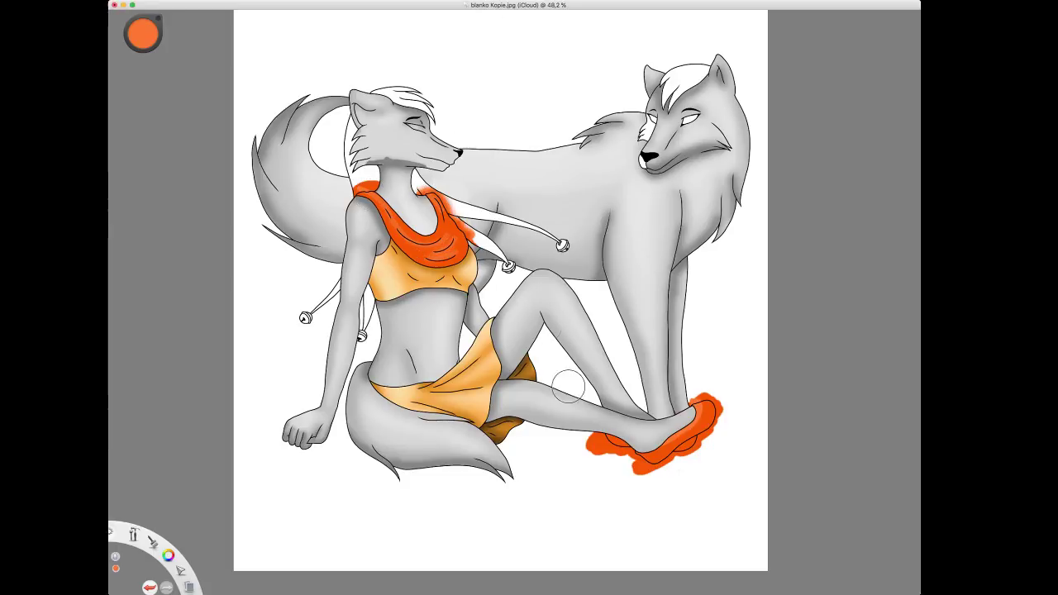
pyautogui.moveTo(703, 407); pyautogui.dragTo(658, 445)
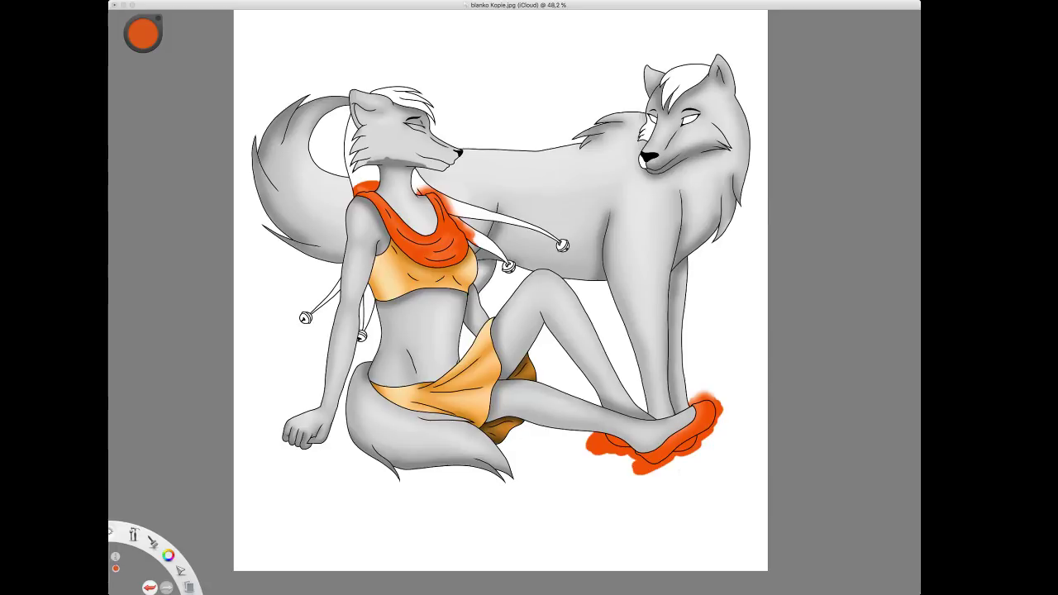
# Shade the edges of the collar and the shoes with a darker red-orange and blend the shading.
pyautogui.moveTo(143, 34); pyautogui.dragTo(142, 47)
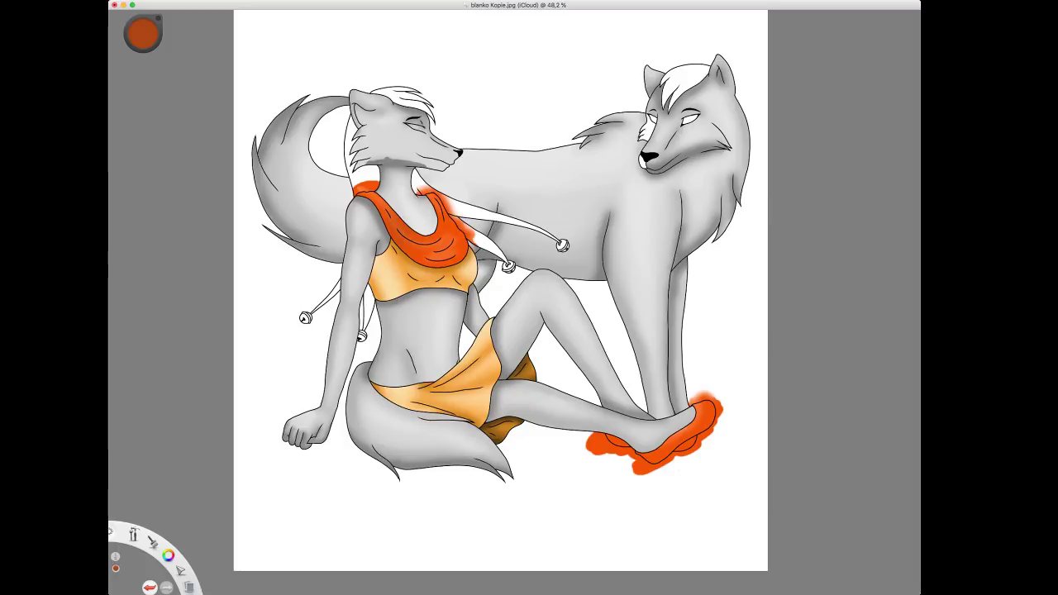
pyautogui.moveTo(455, 211); pyautogui.dragTo(470, 217)
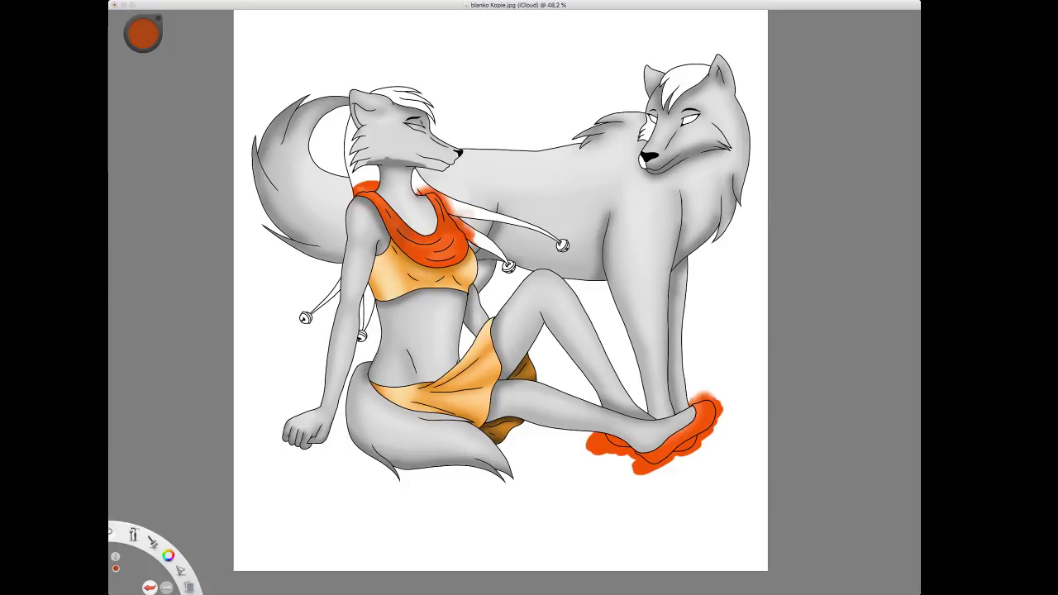
pyautogui.moveTo(372, 201); pyautogui.dragTo(385, 218)
pyautogui.click(492, 132)
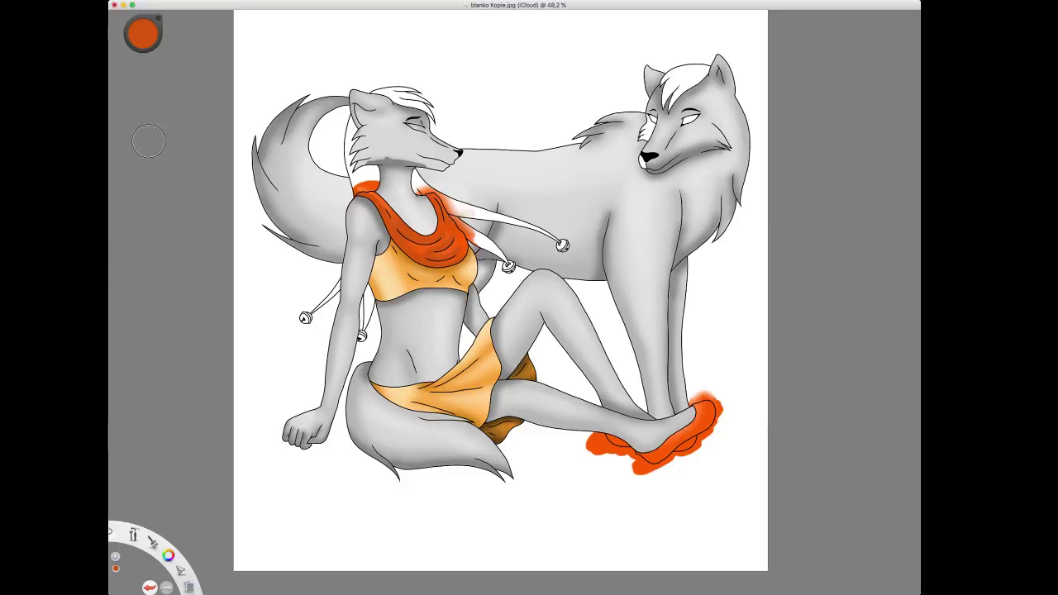
pyautogui.click(330, 172)
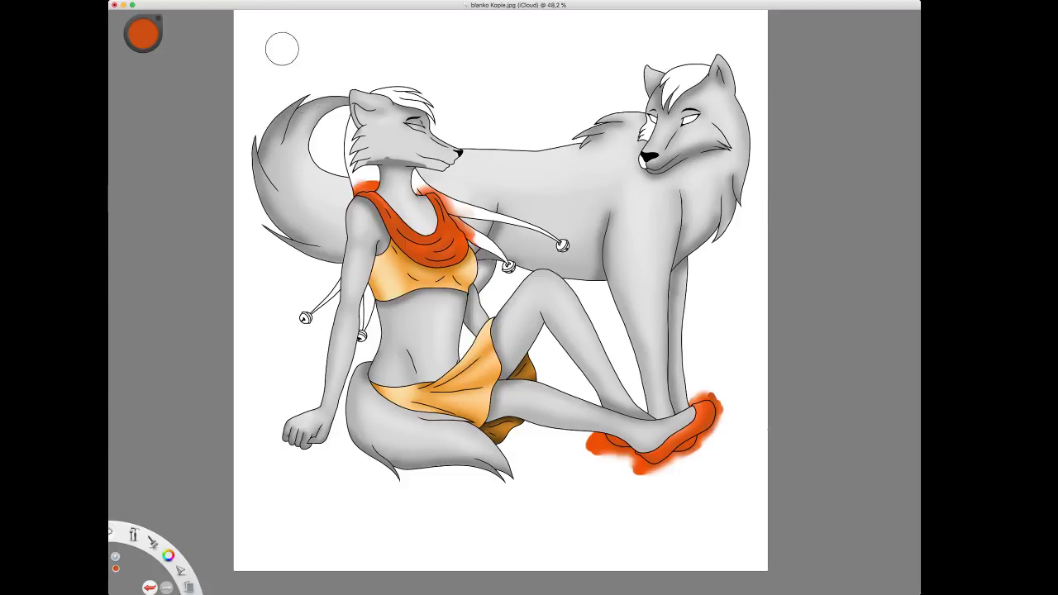
# Paint dark red-brown shadows along the collar's lower edge and its lowest fold.
pyautogui.press('space')
pyautogui.moveTo(408, 239); pyautogui.dragTo(449, 317)
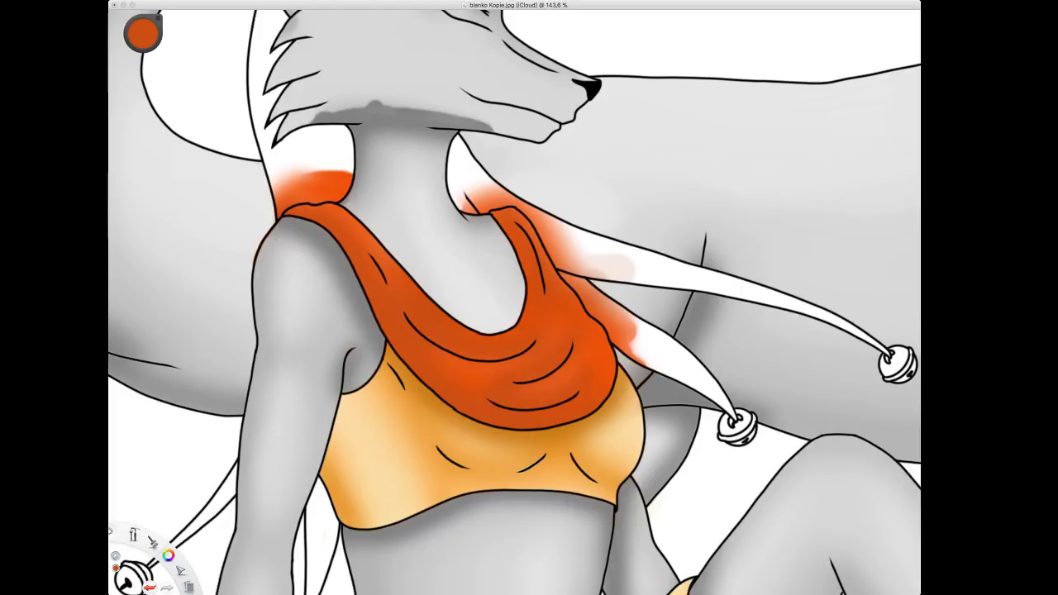
pyautogui.click(395, 318)
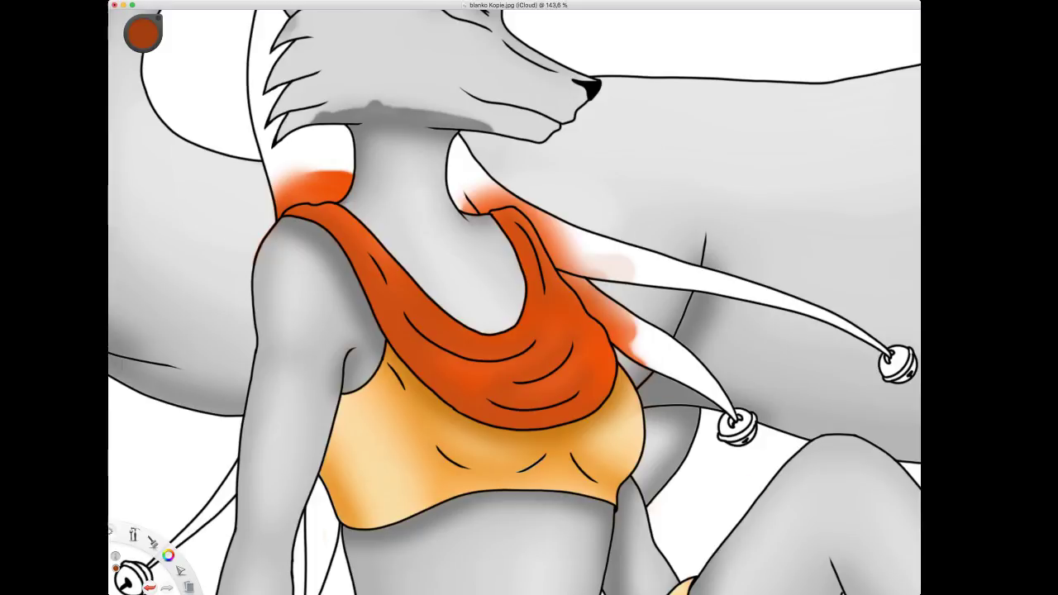
pyautogui.moveTo(281, 212)
pyautogui.mouseDown()
pyautogui.moveTo(328, 227)
pyautogui.moveTo(418, 373)
pyautogui.moveTo(527, 425)
pyautogui.mouseUp()
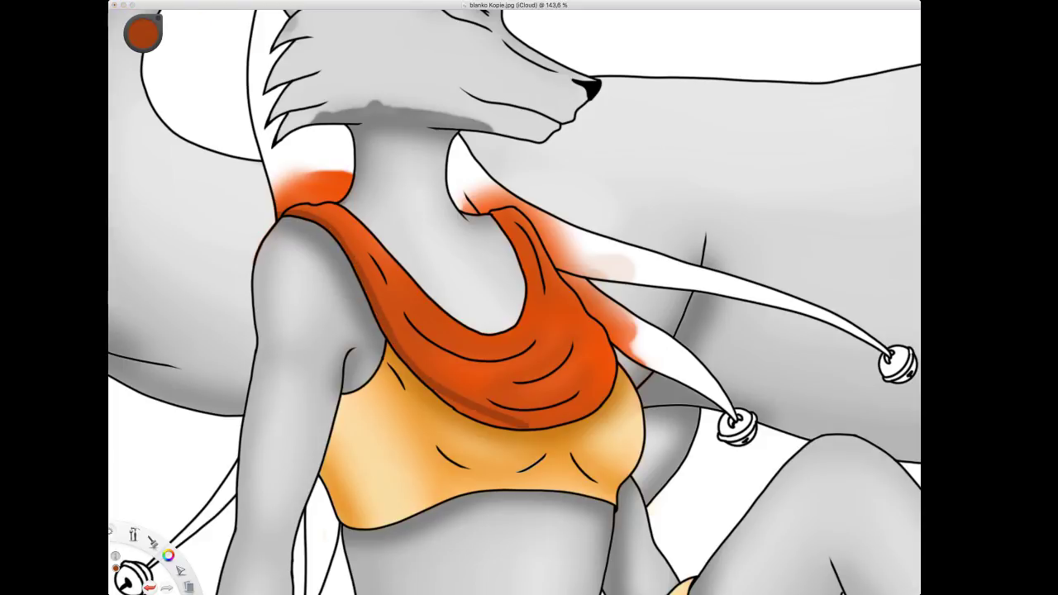
pyautogui.press('super+z')
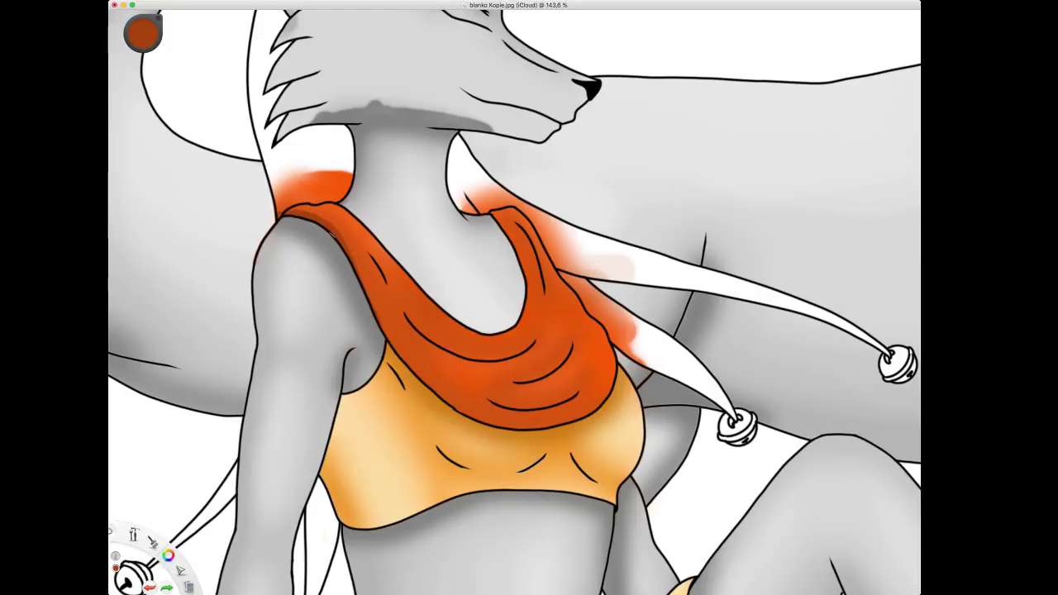
pyautogui.moveTo(333, 237)
pyautogui.mouseDown()
pyautogui.moveTo(413, 364)
pyautogui.moveTo(475, 417)
pyautogui.moveTo(554, 426)
pyautogui.moveTo(592, 411)
pyautogui.mouseUp()
pyautogui.moveTo(512, 420)
pyautogui.mouseDown()
pyautogui.moveTo(590, 408)
pyautogui.moveTo(615, 361)
pyautogui.moveTo(595, 408)
pyautogui.mouseUp()
pyautogui.moveTo(494, 397)
pyautogui.mouseDown()
pyautogui.moveTo(574, 383)
pyautogui.moveTo(608, 316)
pyautogui.moveTo(600, 346)
pyautogui.moveTo(564, 396)
pyautogui.mouseUp()
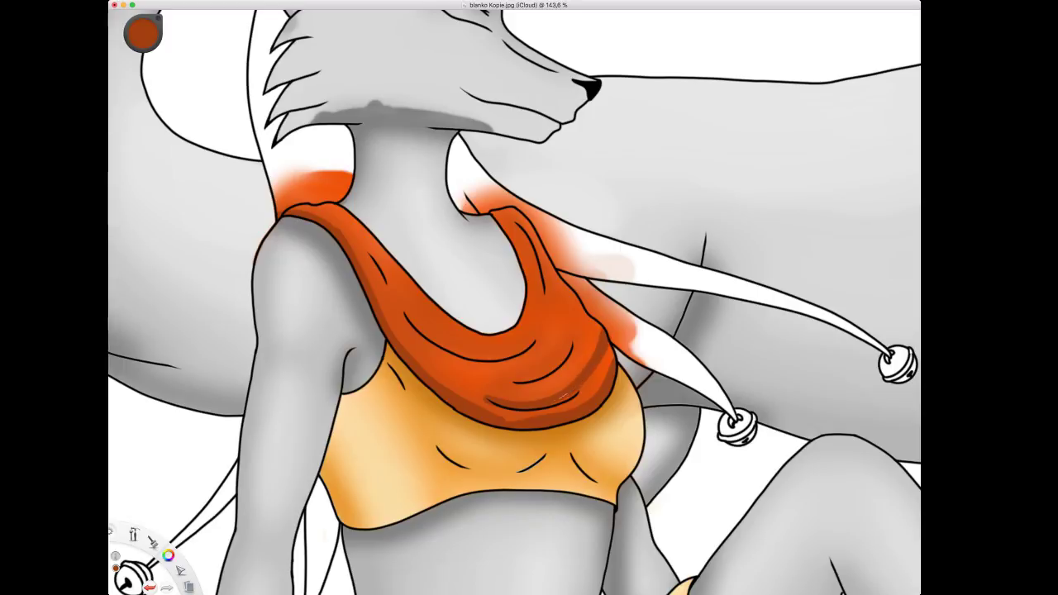
# Paint dark red-brown shadows along the collar's middle and upper folds and both shoulder folds.
pyautogui.moveTo(479, 377)
pyautogui.mouseDown()
pyautogui.moveTo(558, 357)
pyautogui.moveTo(575, 293)
pyautogui.moveTo(576, 325)
pyautogui.mouseUp()
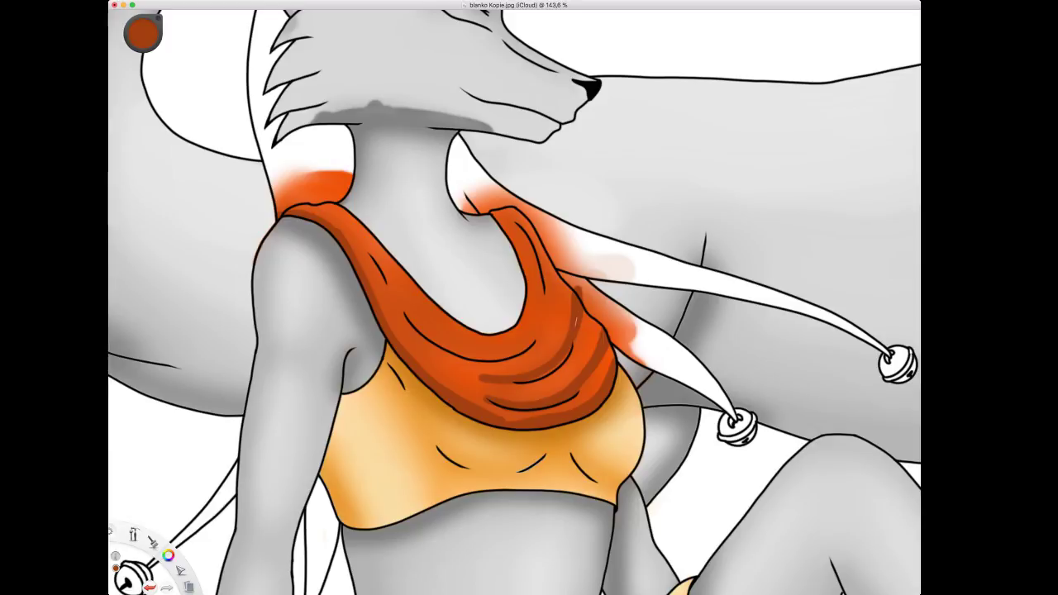
pyautogui.moveTo(371, 258)
pyautogui.mouseDown()
pyautogui.moveTo(415, 320)
pyautogui.moveTo(464, 352)
pyautogui.moveTo(512, 352)
pyautogui.moveTo(530, 336)
pyautogui.moveTo(507, 358)
pyautogui.moveTo(453, 360)
pyautogui.mouseUp()
pyautogui.moveTo(506, 216); pyautogui.dragTo(540, 327)
pyautogui.moveTo(535, 264); pyautogui.dragTo(541, 307)
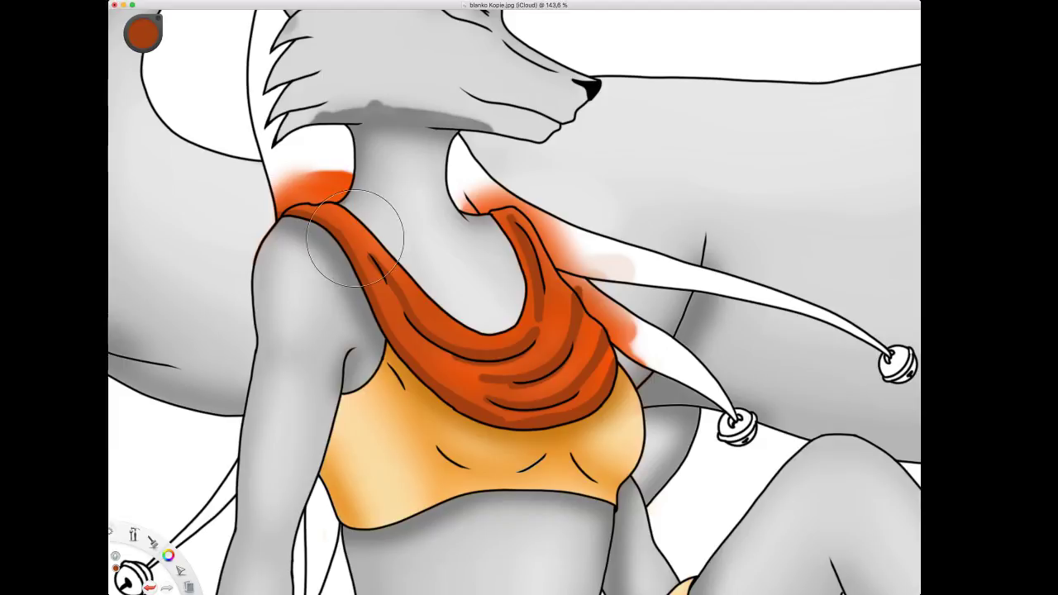
# Blend the dark fold shadows smoothly into the collar's red-orange base.
pyautogui.moveTo(331, 228); pyautogui.dragTo(423, 351)
pyautogui.press('super+z')
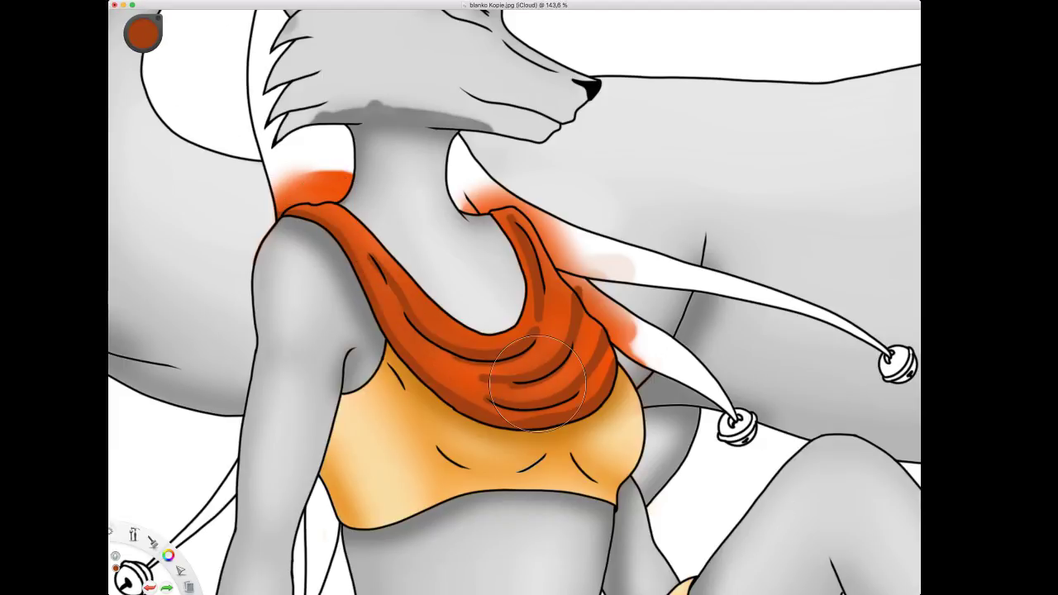
pyautogui.press('super+shift+z')
pyautogui.moveTo(572, 318); pyautogui.dragTo(594, 372)
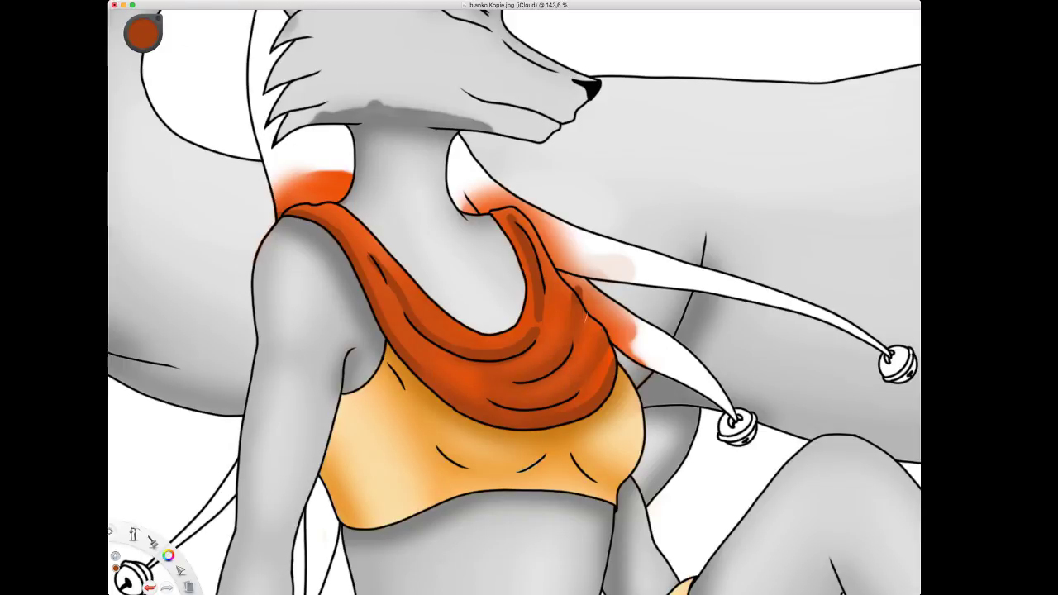
pyautogui.moveTo(578, 289); pyautogui.dragTo(612, 368)
pyautogui.moveTo(539, 319); pyautogui.dragTo(520, 224)
pyautogui.moveTo(370, 248); pyautogui.dragTo(423, 329)
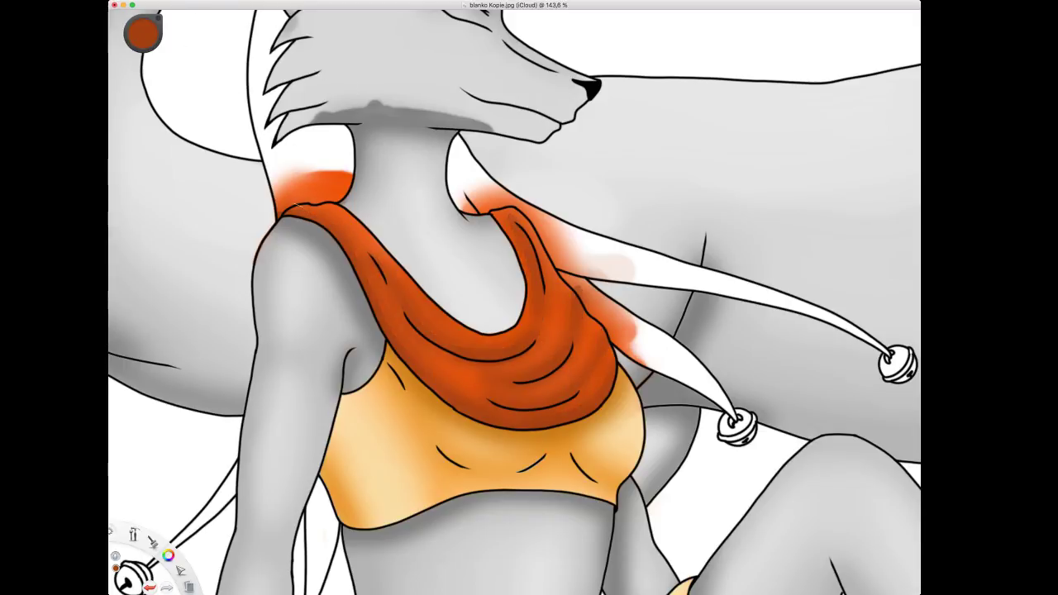
# Paint dark red-brown shadows along the lower edges and sole of the front shoe and on the visible parts of the rear shoe.
pyautogui.press('space')
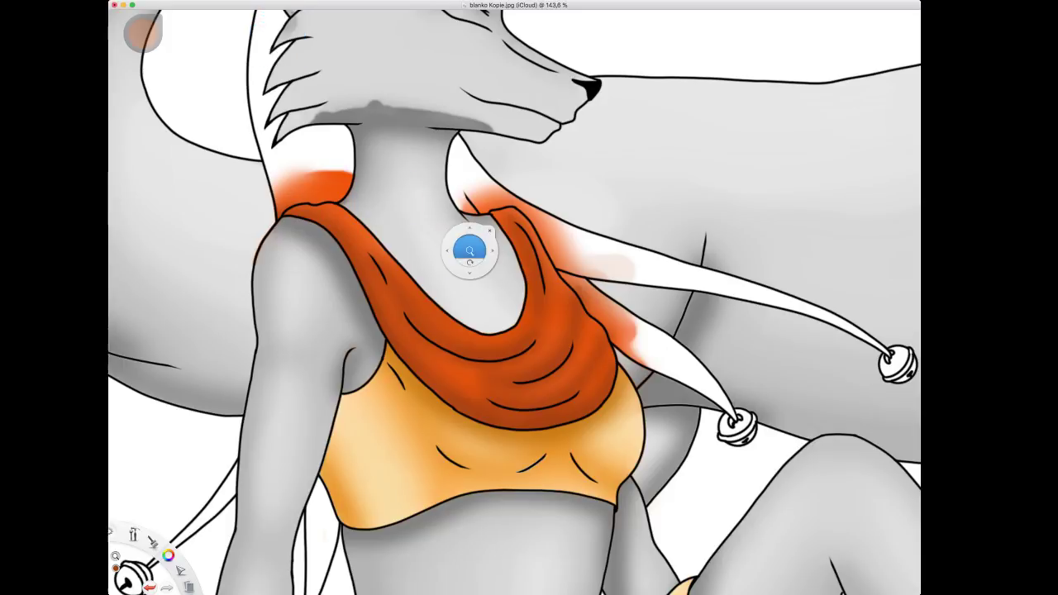
pyautogui.moveTo(471, 246); pyautogui.dragTo(429, 315)
pyautogui.moveTo(430, 314); pyautogui.dragTo(264, 218)
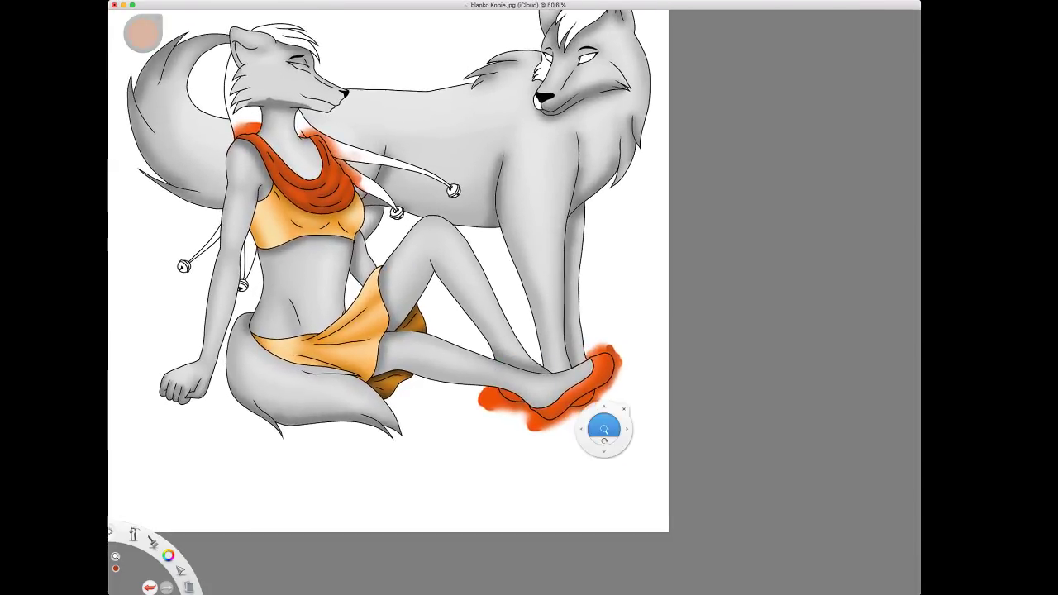
pyautogui.moveTo(606, 427); pyautogui.dragTo(606, 340)
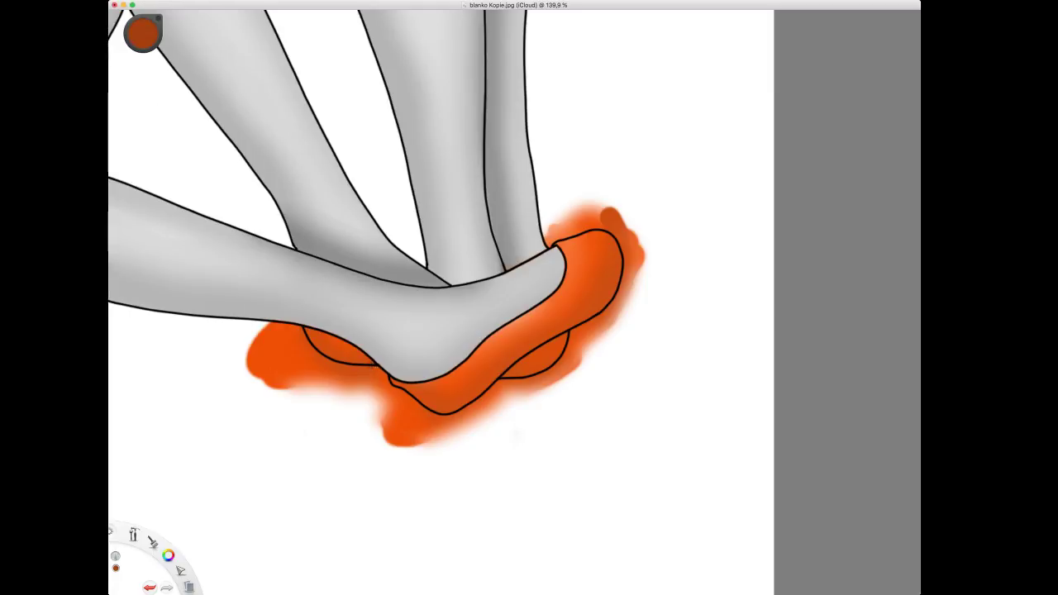
pyautogui.moveTo(364, 355)
pyautogui.mouseDown()
pyautogui.moveTo(295, 329)
pyautogui.moveTo(322, 357)
pyautogui.moveTo(359, 361)
pyautogui.moveTo(447, 412)
pyautogui.mouseUp()
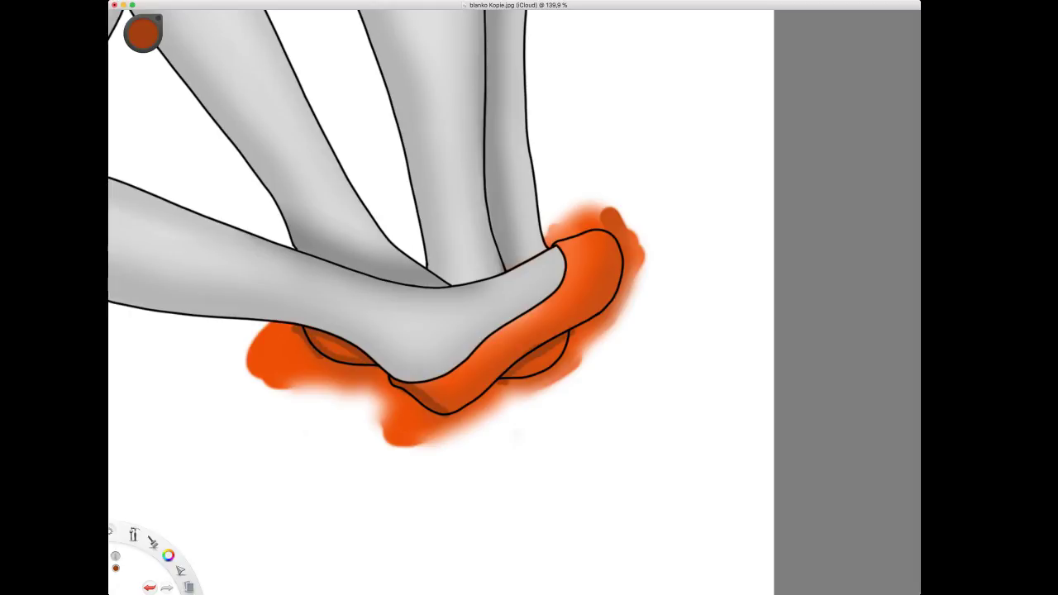
pyautogui.moveTo(508, 382)
pyautogui.mouseDown()
pyautogui.moveTo(559, 369)
pyautogui.moveTo(547, 363)
pyautogui.mouseUp()
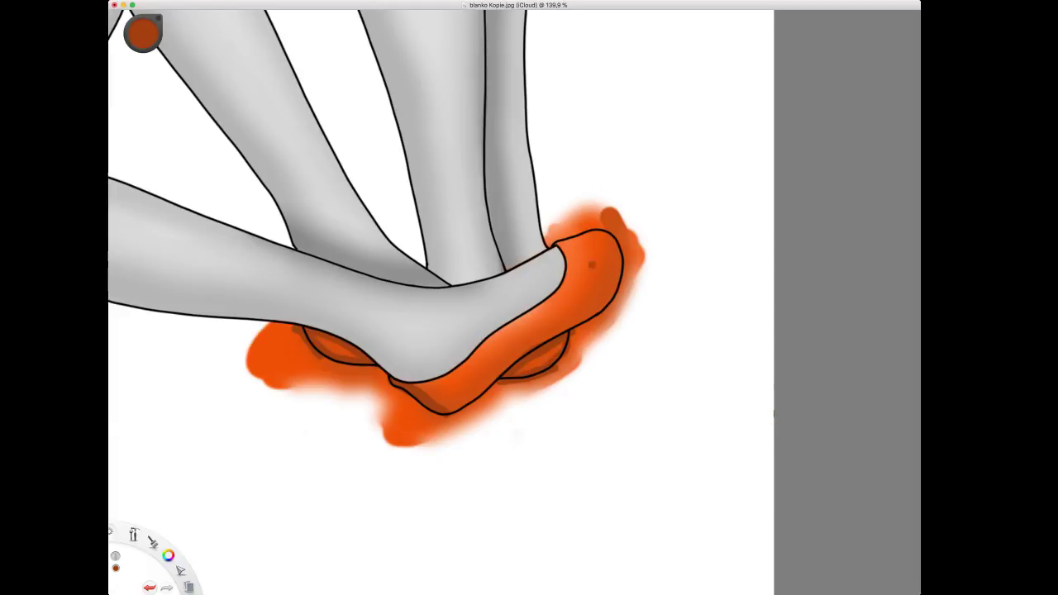
pyautogui.moveTo(592, 228)
pyautogui.mouseDown()
pyautogui.moveTo(617, 264)
pyautogui.moveTo(589, 309)
pyautogui.moveTo(608, 296)
pyautogui.moveTo(502, 367)
pyautogui.mouseUp()
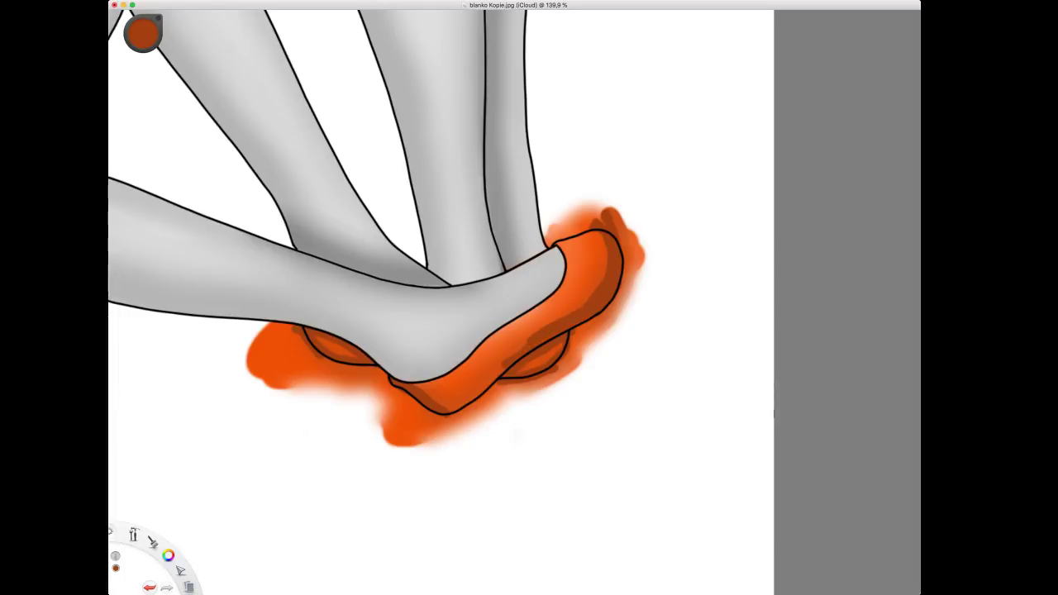
pyautogui.moveTo(539, 329)
pyautogui.mouseDown()
pyautogui.moveTo(491, 380)
pyautogui.moveTo(523, 342)
pyautogui.mouseUp()
pyautogui.moveTo(487, 375)
pyautogui.mouseDown()
pyautogui.moveTo(464, 403)
pyautogui.moveTo(476, 384)
pyautogui.mouseUp()
pyautogui.moveTo(464, 395); pyautogui.dragTo(451, 412)
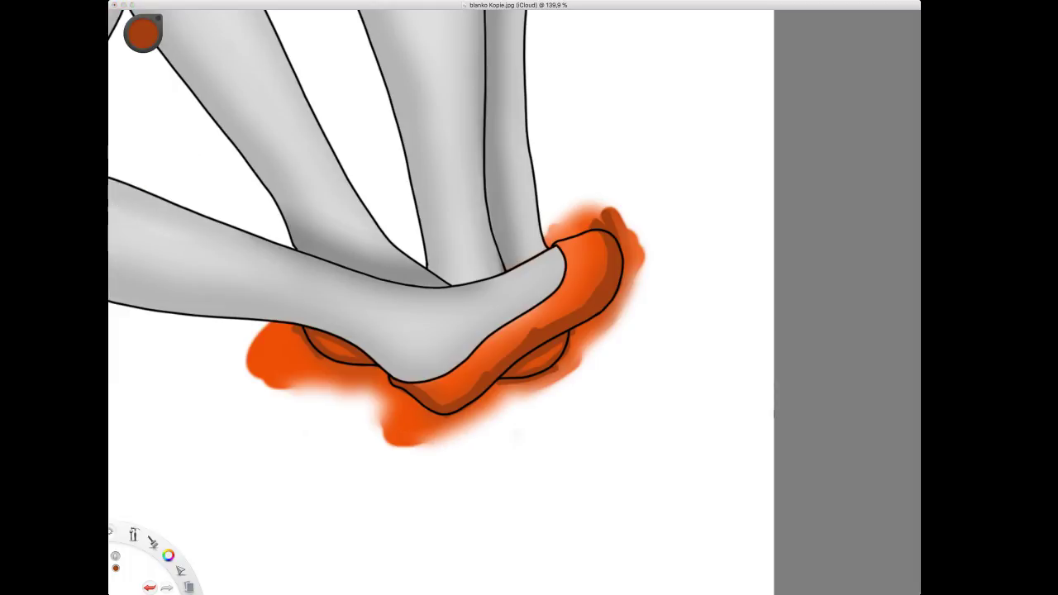
# Blend the dark shadows on both shoes smoothly into their red-orange base.
pyautogui.moveTo(307, 334); pyautogui.dragTo(363, 357)
pyautogui.moveTo(413, 392); pyautogui.dragTo(485, 378)
pyautogui.moveTo(531, 336); pyautogui.dragTo(565, 320)
pyautogui.moveTo(527, 365); pyautogui.dragTo(558, 349)
pyautogui.moveTo(506, 379); pyautogui.dragTo(565, 351)
pyautogui.moveTo(611, 213); pyautogui.dragTo(552, 224)
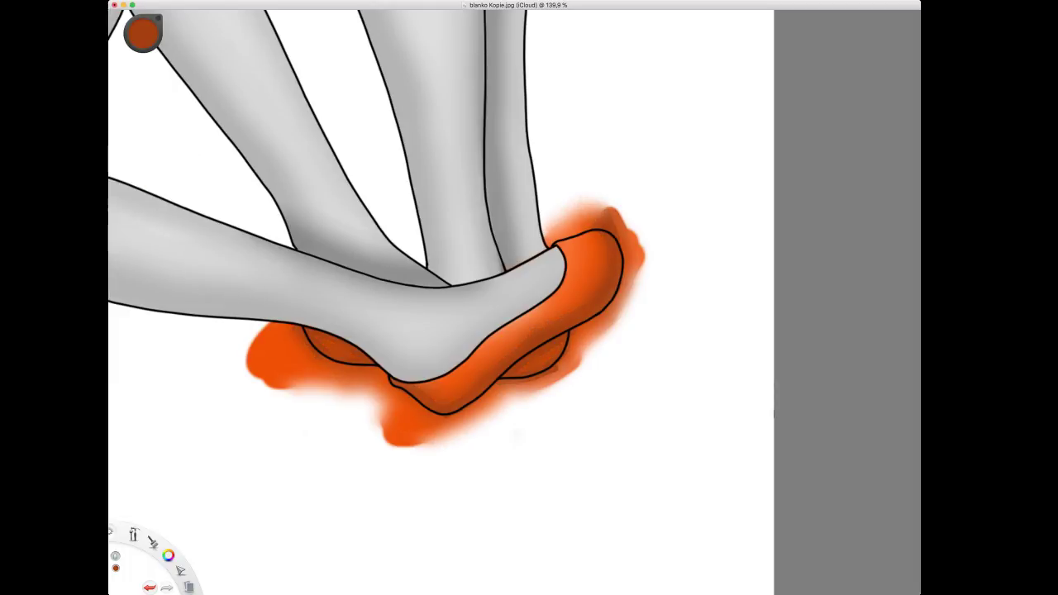
# Paint deeper brown shadows along the collar's lower edge and under its lower and middle fold lines.
pyautogui.press('space')
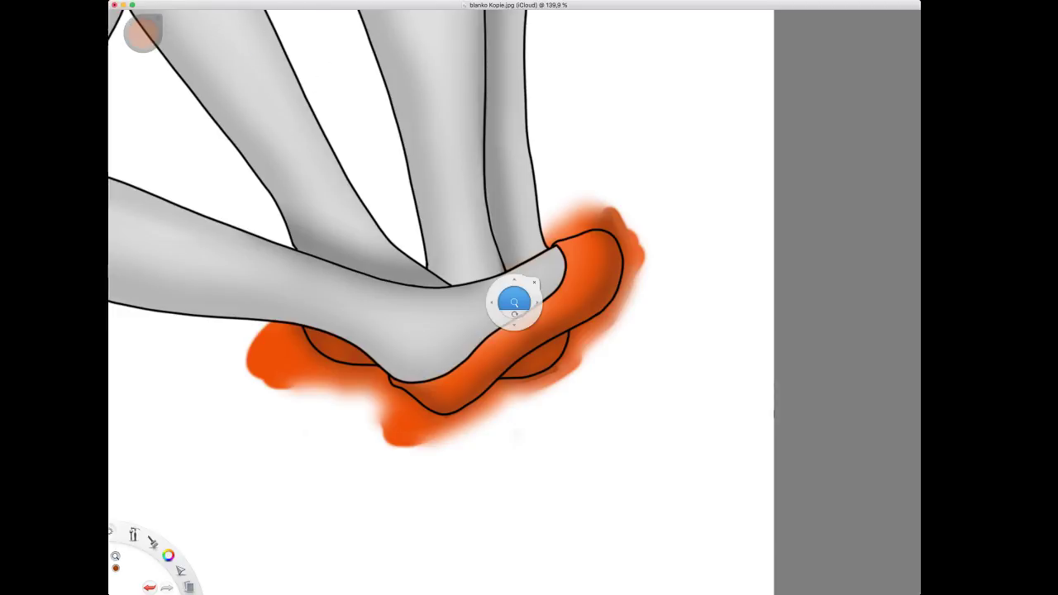
pyautogui.moveTo(401, 225); pyautogui.dragTo(699, 456)
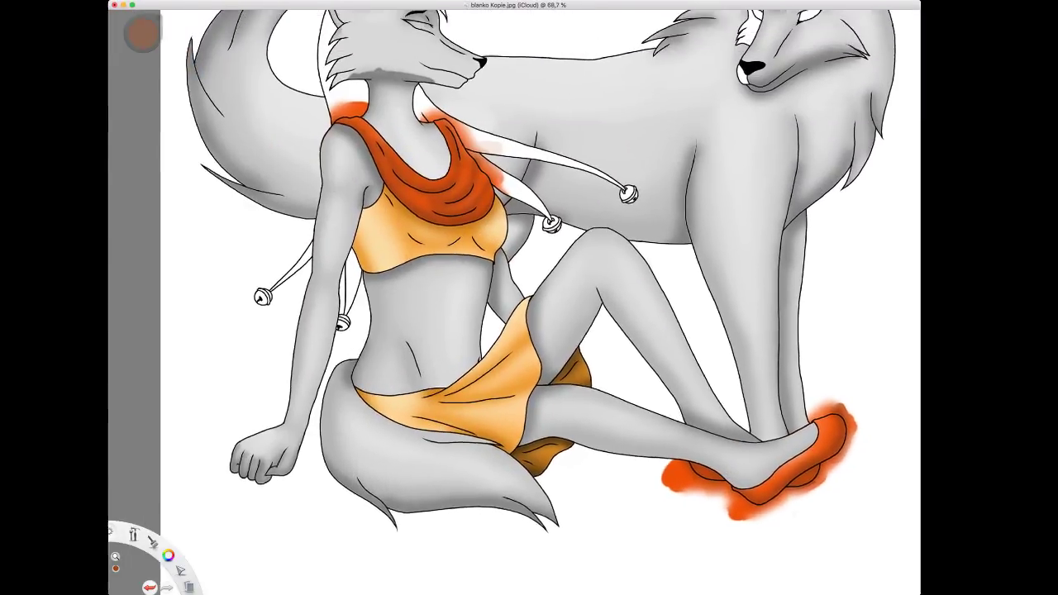
pyautogui.press('space')
pyautogui.scroll(5, 426, 276)
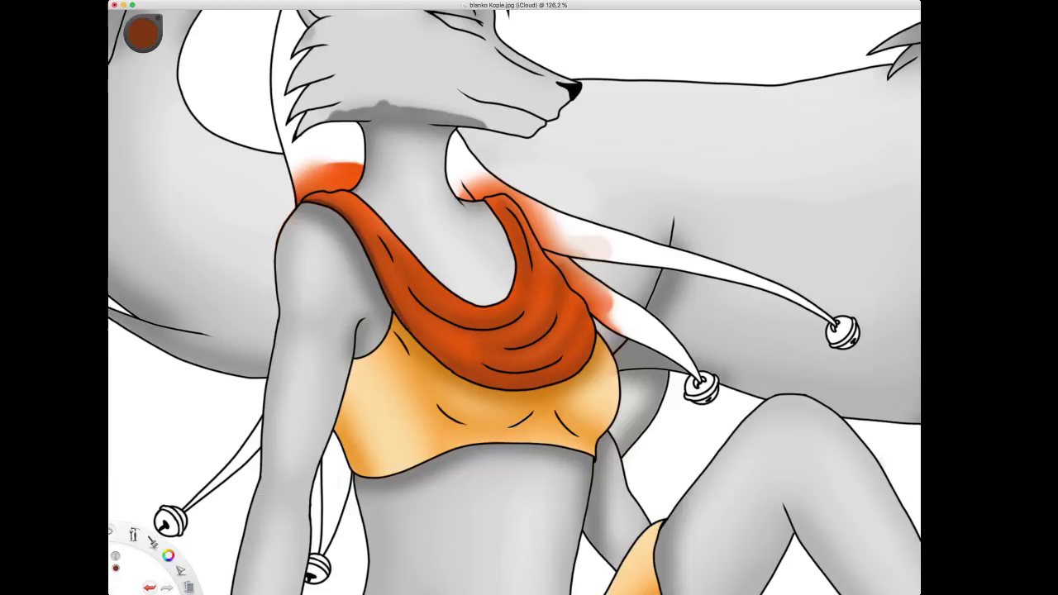
pyautogui.moveTo(405, 325)
pyautogui.mouseDown()
pyautogui.moveTo(446, 367)
pyautogui.moveTo(511, 388)
pyautogui.moveTo(583, 355)
pyautogui.mouseUp()
pyautogui.press('super+z')
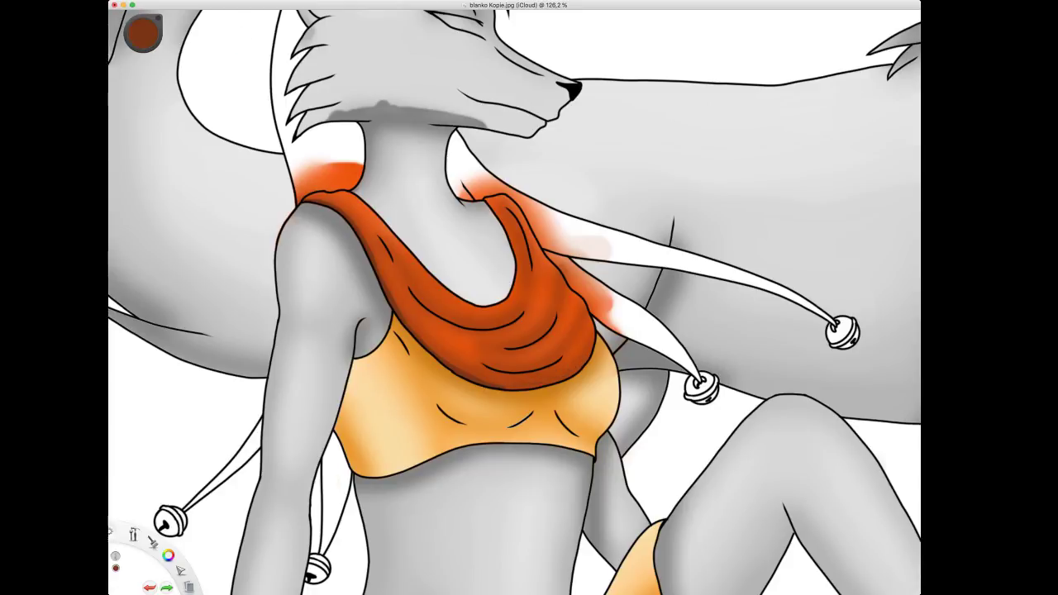
pyautogui.moveTo(506, 388)
pyautogui.mouseDown()
pyautogui.moveTo(558, 375)
pyautogui.moveTo(590, 352)
pyautogui.mouseUp()
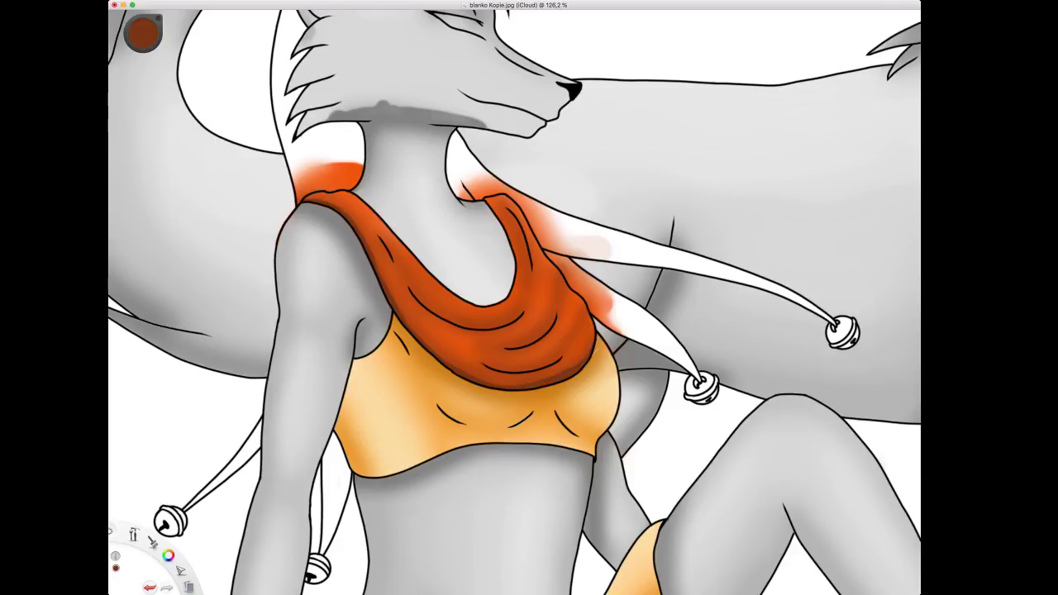
pyautogui.moveTo(472, 357)
pyautogui.mouseDown()
pyautogui.moveTo(521, 368)
pyautogui.moveTo(573, 334)
pyautogui.mouseUp()
pyautogui.moveTo(544, 366); pyautogui.dragTo(571, 342)
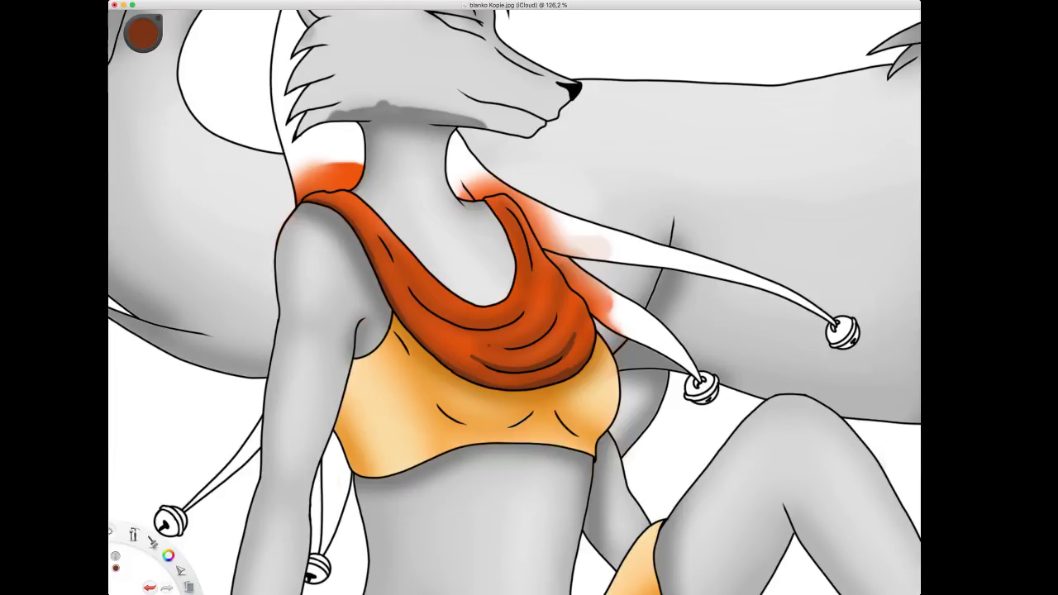
pyautogui.moveTo(491, 345)
pyautogui.mouseDown()
pyautogui.moveTo(533, 340)
pyautogui.moveTo(559, 306)
pyautogui.mouseUp()
pyautogui.moveTo(509, 346); pyautogui.dragTo(545, 334)
pyautogui.moveTo(405, 285)
pyautogui.mouseDown()
pyautogui.moveTo(484, 329)
pyautogui.moveTo(517, 323)
pyautogui.moveTo(524, 311)
pyautogui.mouseUp()
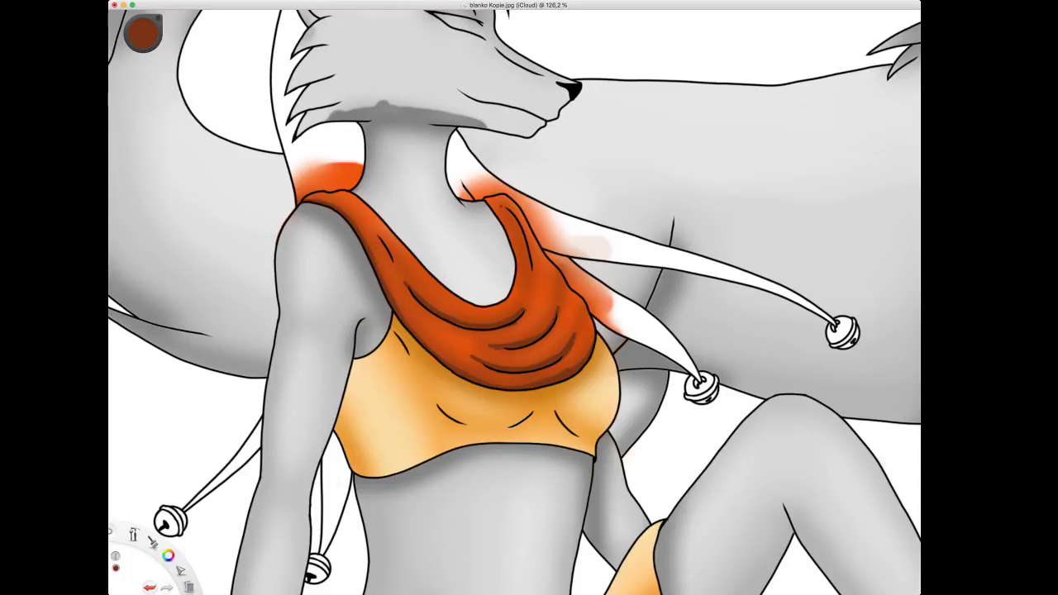
# Paint deeper brown shadows along the folds and outer edges of both shoulder sides of the collar.
pyautogui.moveTo(503, 206); pyautogui.dragTo(529, 269)
pyautogui.moveTo(478, 195)
pyautogui.mouseDown()
pyautogui.moveTo(517, 210)
pyautogui.moveTo(563, 290)
pyautogui.moveTo(584, 304)
pyautogui.moveTo(594, 340)
pyautogui.mouseUp()
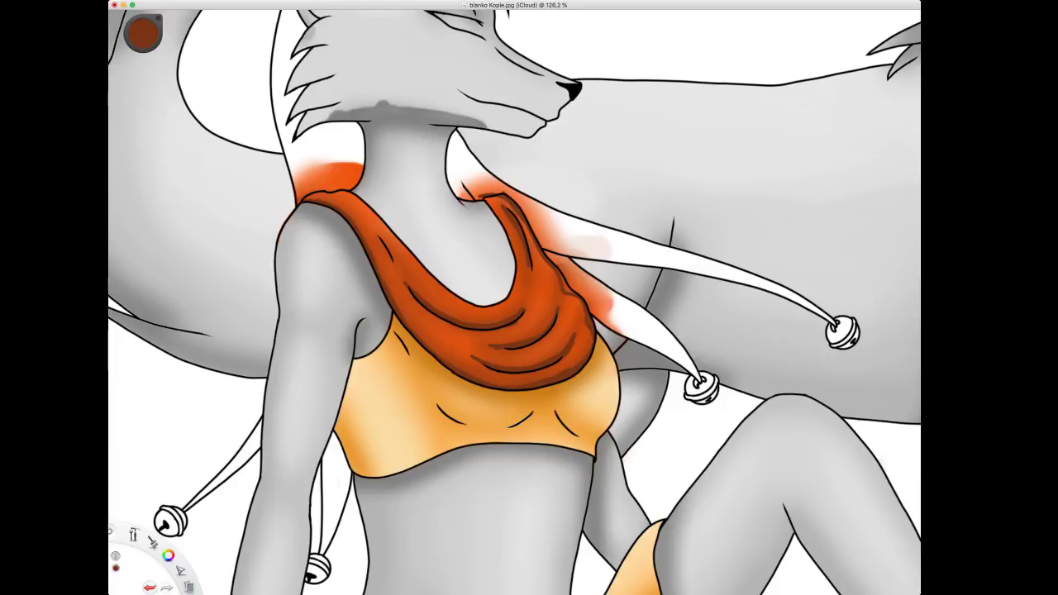
pyautogui.moveTo(565, 284); pyautogui.dragTo(585, 299)
pyautogui.moveTo(511, 196); pyautogui.dragTo(551, 260)
pyautogui.moveTo(532, 223)
pyautogui.mouseDown()
pyautogui.moveTo(505, 195)
pyautogui.moveTo(513, 209)
pyautogui.mouseUp()
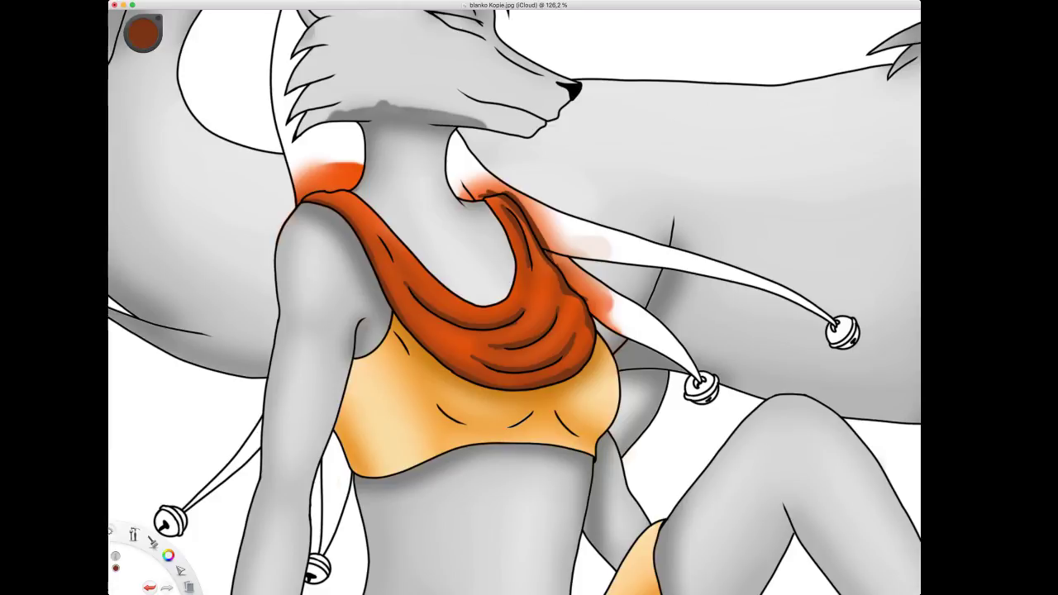
pyautogui.moveTo(561, 268); pyautogui.dragTo(599, 319)
pyautogui.moveTo(352, 205); pyautogui.dragTo(406, 287)
pyautogui.moveTo(354, 210)
pyautogui.mouseDown()
pyautogui.moveTo(380, 224)
pyautogui.moveTo(408, 288)
pyautogui.moveTo(512, 324)
pyautogui.mouseUp()
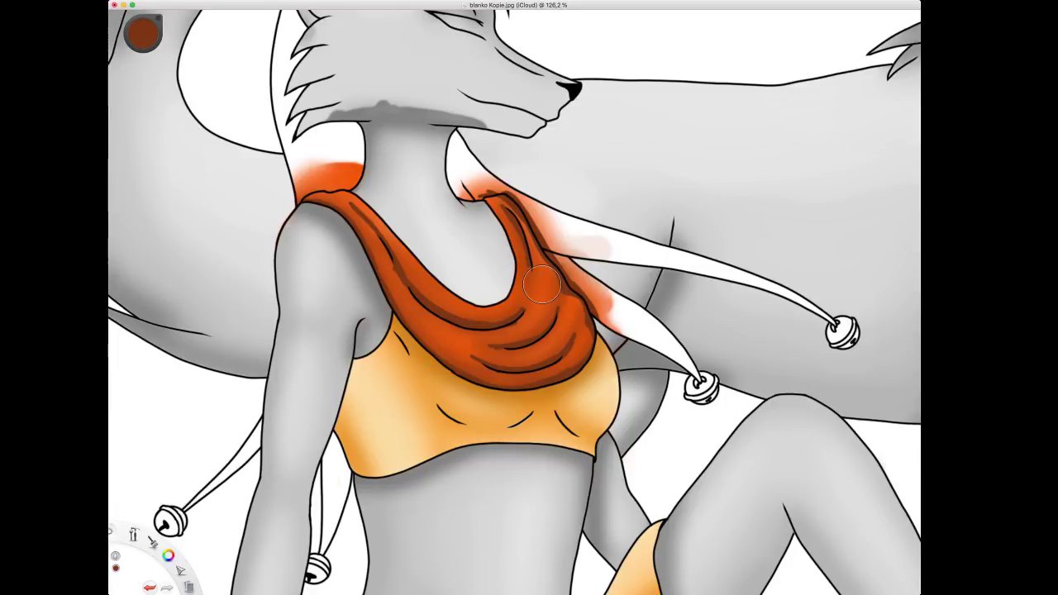
# Undo the last few strokes and blend the deep brown shadows smoothly into the collar's folds and shoulder sides.
pyautogui.press('super+z')
pyautogui.press('super+z')
pyautogui.press('super+z')
pyautogui.press('super+z')
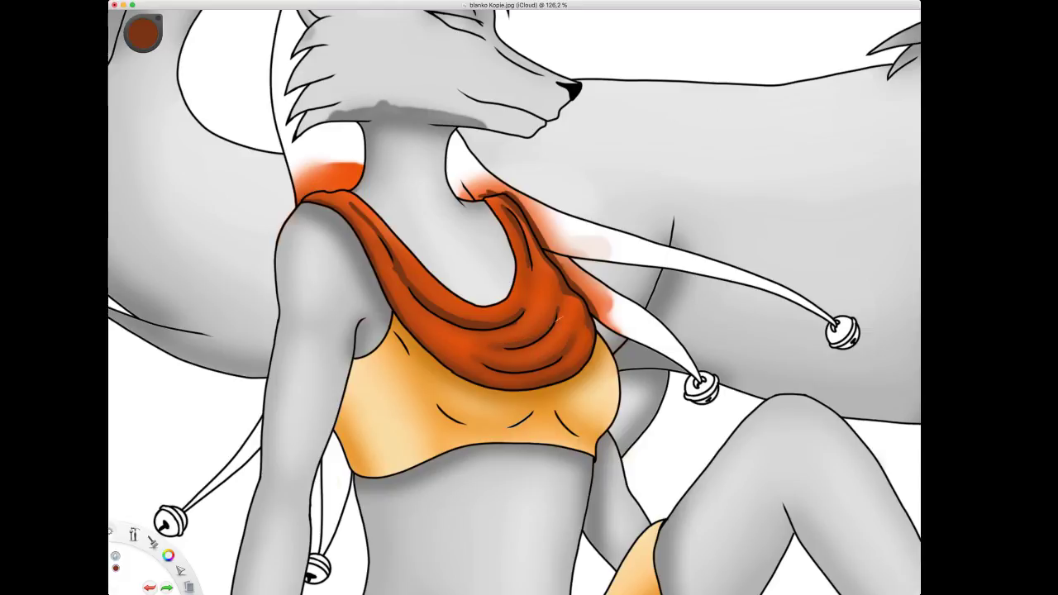
pyautogui.moveTo(455, 316)
pyautogui.mouseDown()
pyautogui.moveTo(359, 219)
pyautogui.moveTo(317, 199)
pyautogui.mouseUp()
pyautogui.moveTo(530, 214); pyautogui.dragTo(559, 279)
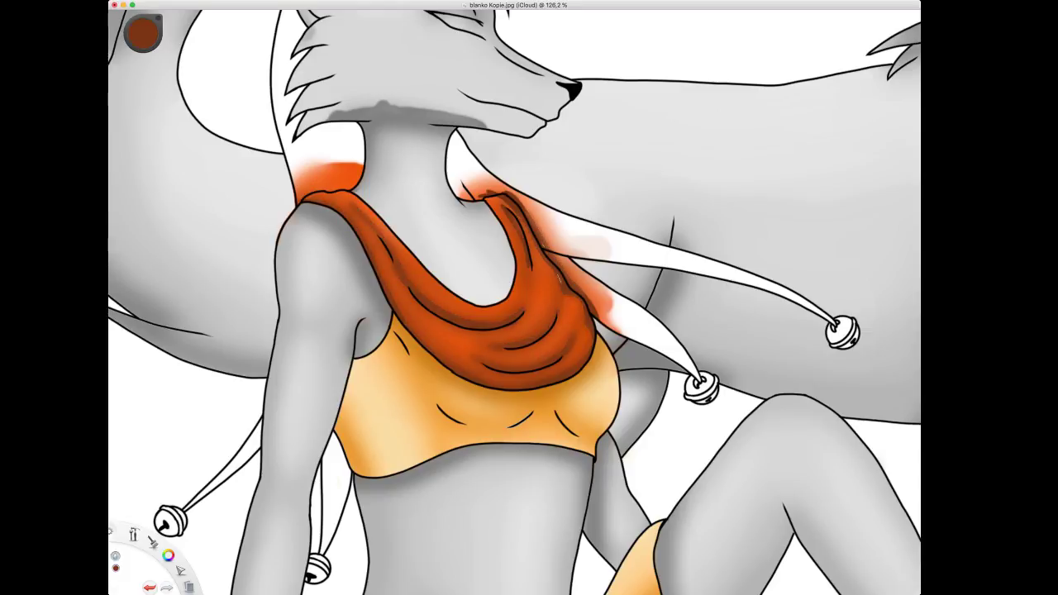
pyautogui.moveTo(499, 205)
pyautogui.mouseDown()
pyautogui.moveTo(522, 291)
pyautogui.moveTo(522, 254)
pyautogui.mouseUp()
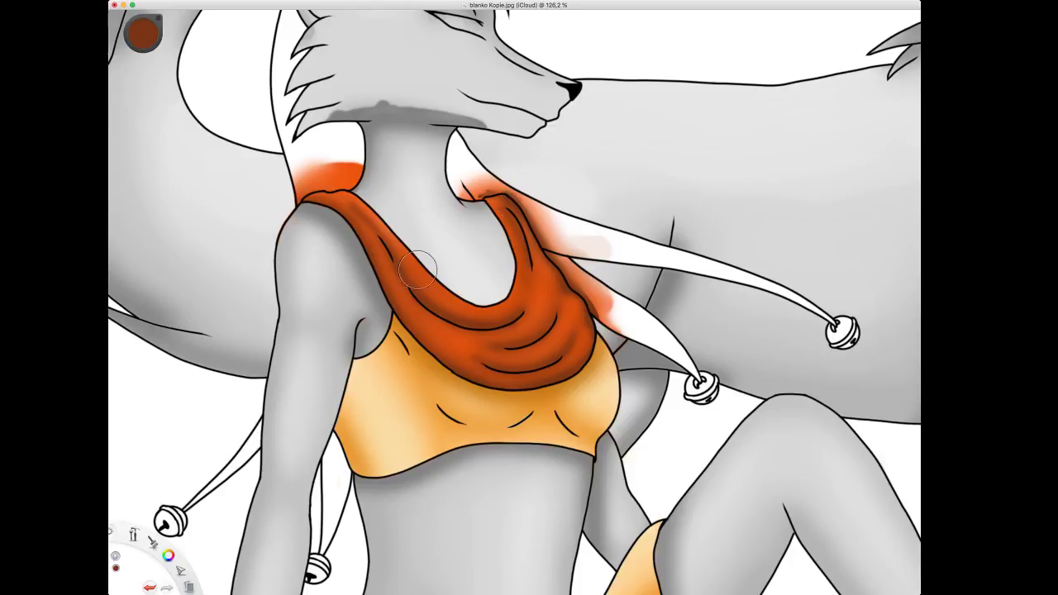
# Paint deeper brown shadows along the front shoe's lower edge and on the rear shoe, and blend them into the red-orange.
pyautogui.press('space')
pyautogui.moveTo(487, 317); pyautogui.dragTo(514, 329)
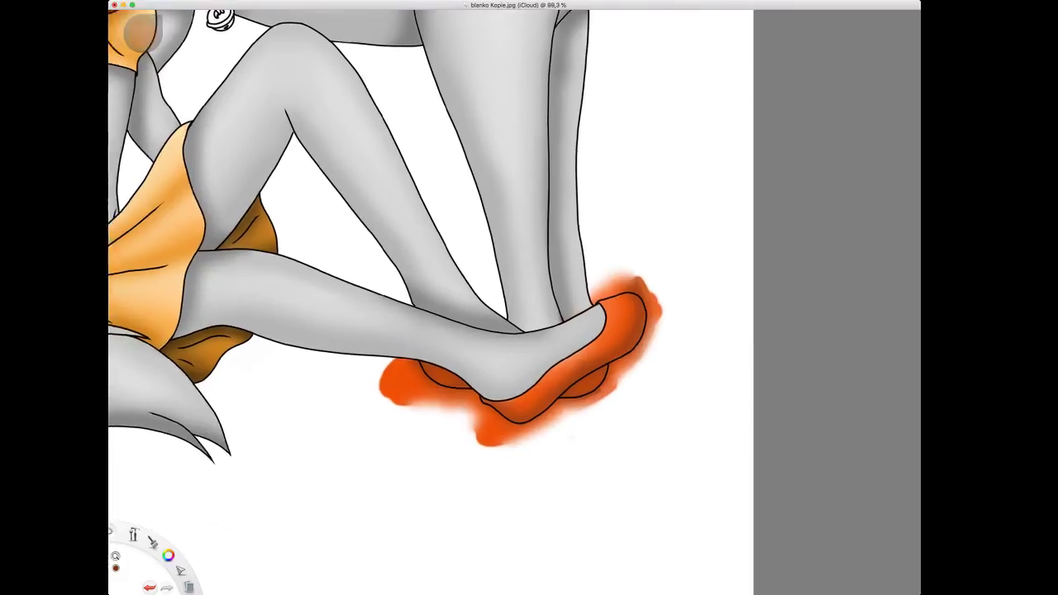
pyautogui.press('space')
pyautogui.moveTo(512, 375); pyautogui.dragTo(454, 342)
pyautogui.keyDown('alt'); pyautogui.click(456, 345); pyautogui.keyUp('alt')
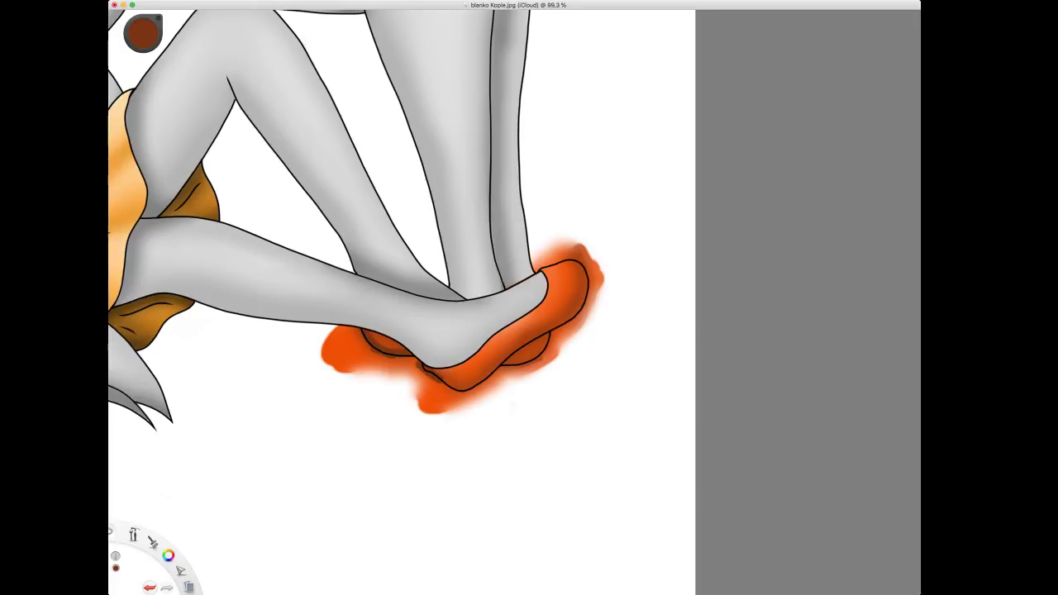
pyautogui.moveTo(440, 379); pyautogui.dragTo(476, 380)
pyautogui.moveTo(582, 260)
pyautogui.mouseDown()
pyautogui.moveTo(586, 302)
pyautogui.moveTo(467, 393)
pyautogui.mouseUp()
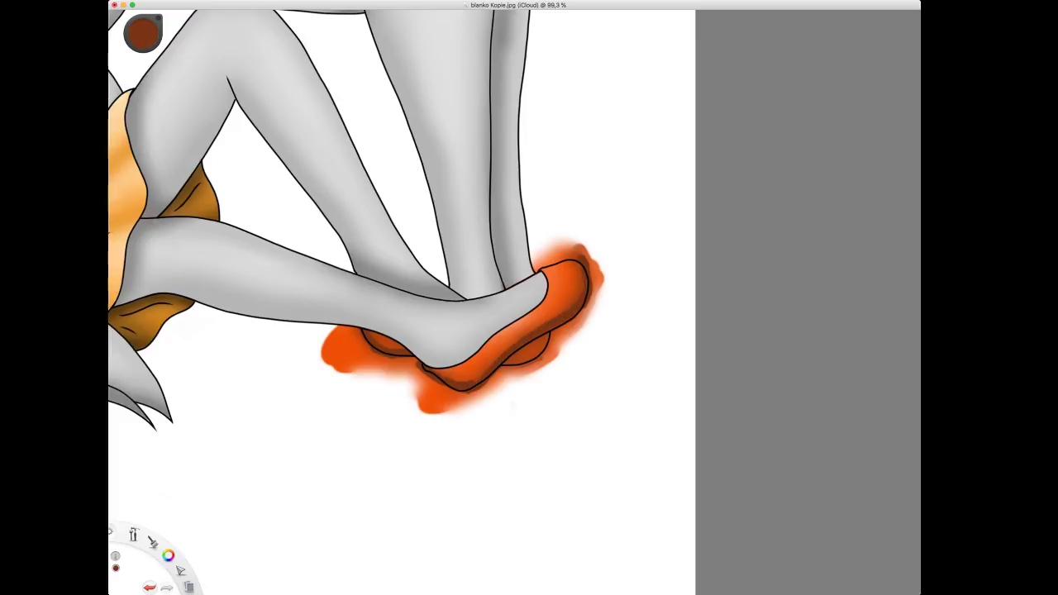
pyautogui.moveTo(549, 335)
pyautogui.mouseDown()
pyautogui.moveTo(544, 351)
pyautogui.moveTo(503, 364)
pyautogui.mouseUp()
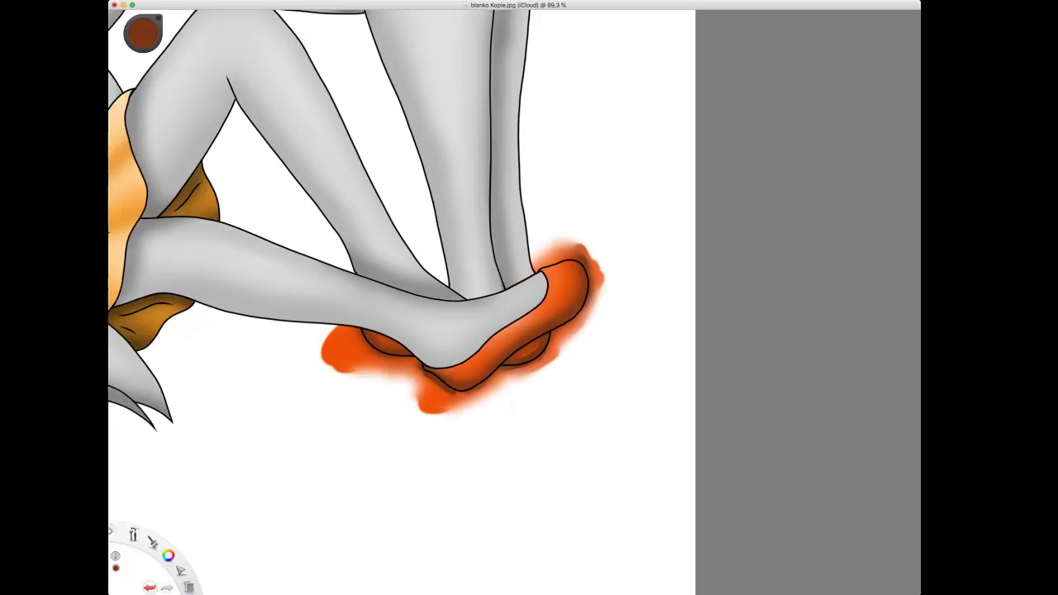
# Extend the deep brown shading around the outer lower edges of both shoes and blend it.
pyautogui.moveTo(454, 391); pyautogui.dragTo(497, 375)
pyautogui.moveTo(554, 334)
pyautogui.mouseDown()
pyautogui.moveTo(580, 318)
pyautogui.moveTo(592, 264)
pyautogui.moveTo(580, 324)
pyautogui.moveTo(564, 334)
pyautogui.mouseUp()
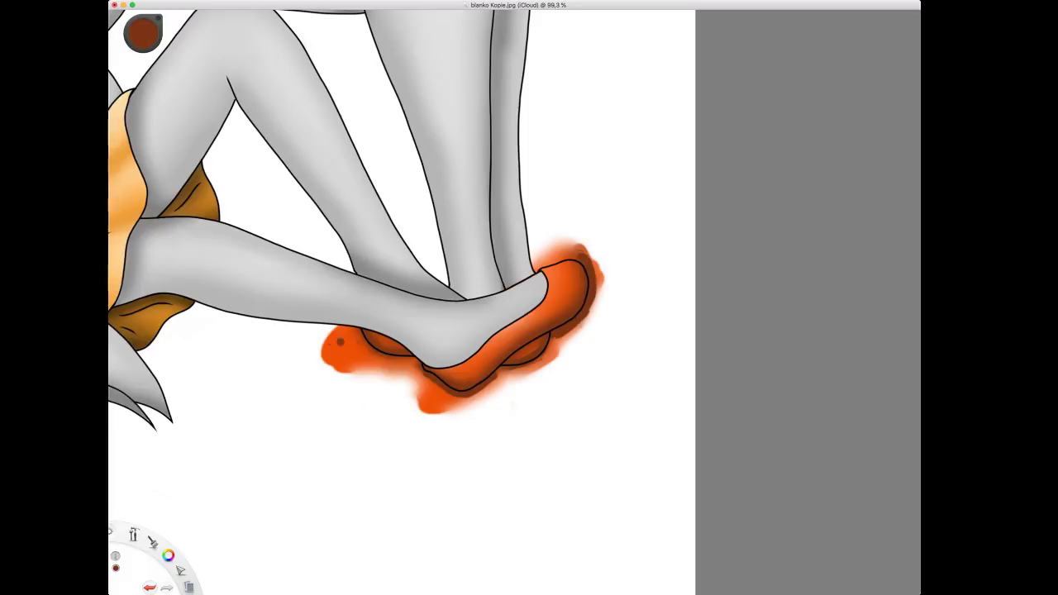
pyautogui.moveTo(340, 341)
pyautogui.mouseDown()
pyautogui.moveTo(356, 331)
pyautogui.moveTo(392, 360)
pyautogui.moveTo(415, 361)
pyautogui.mouseUp()
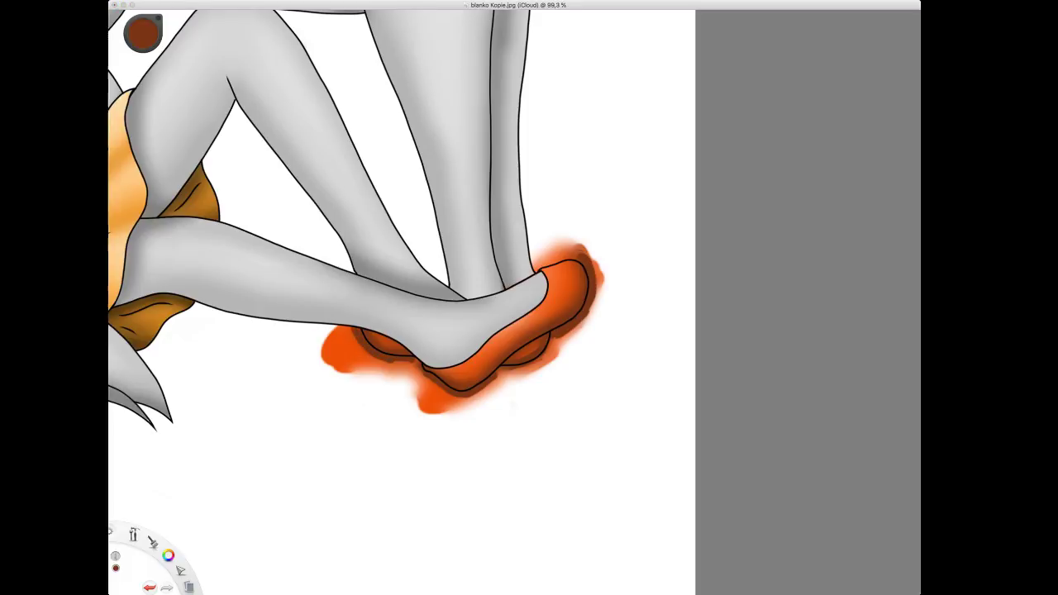
pyautogui.moveTo(357, 332); pyautogui.dragTo(416, 367)
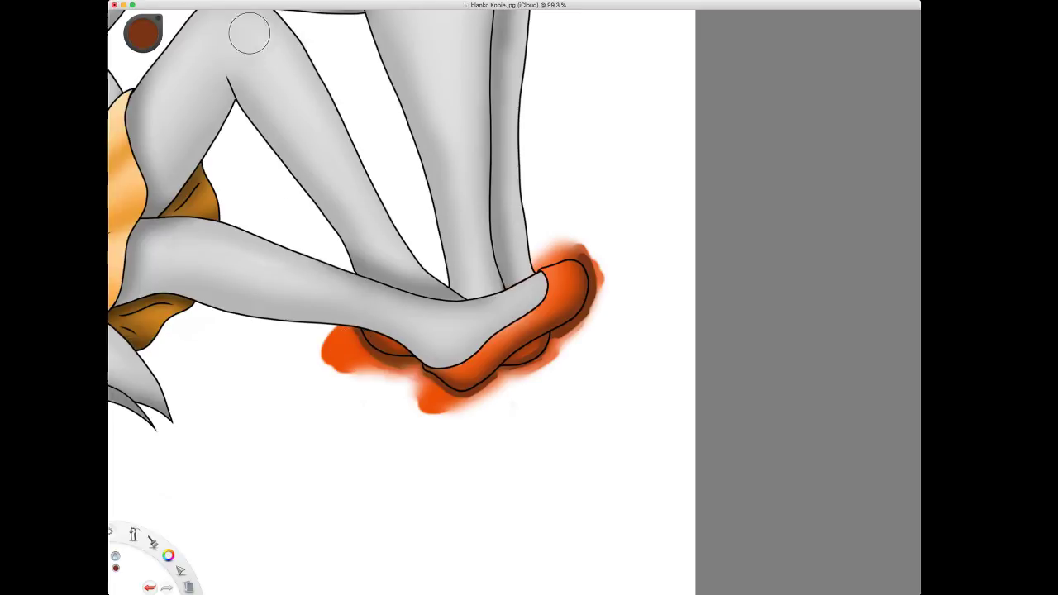
pyautogui.press('super+z')
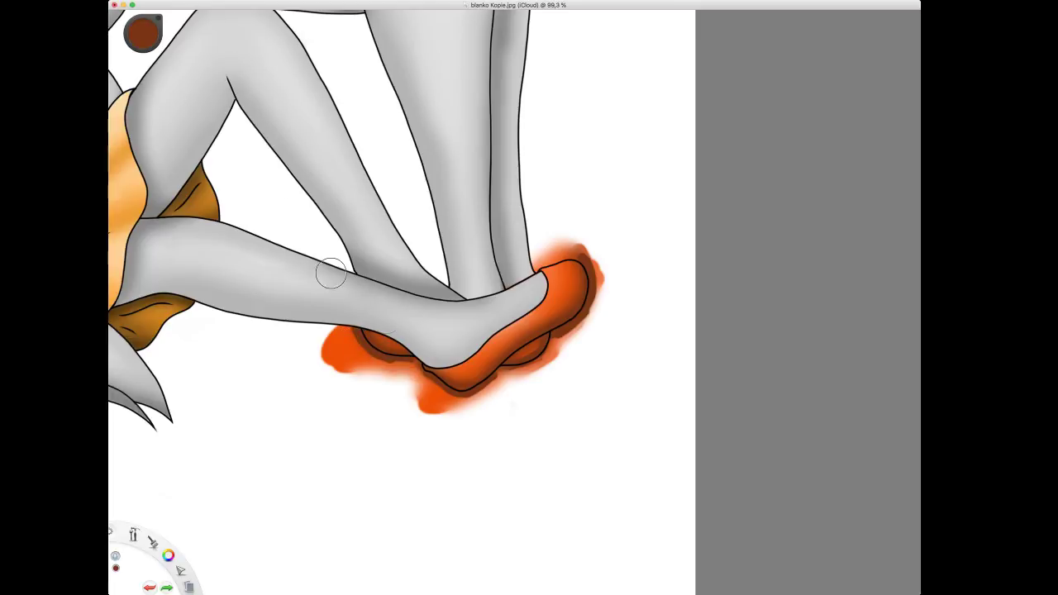
pyautogui.moveTo(409, 351); pyautogui.dragTo(376, 347)
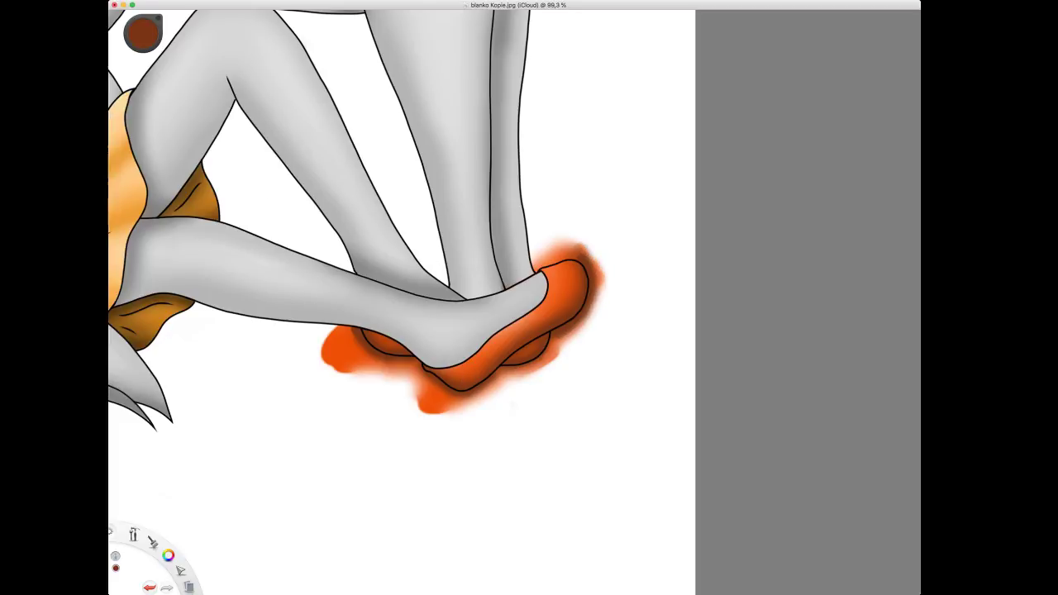
# Darken the brush colour to a very dark brown and shade the rear shoe on both sides of the front foot.
pyautogui.moveTo(143, 33); pyautogui.dragTo(143, 48)
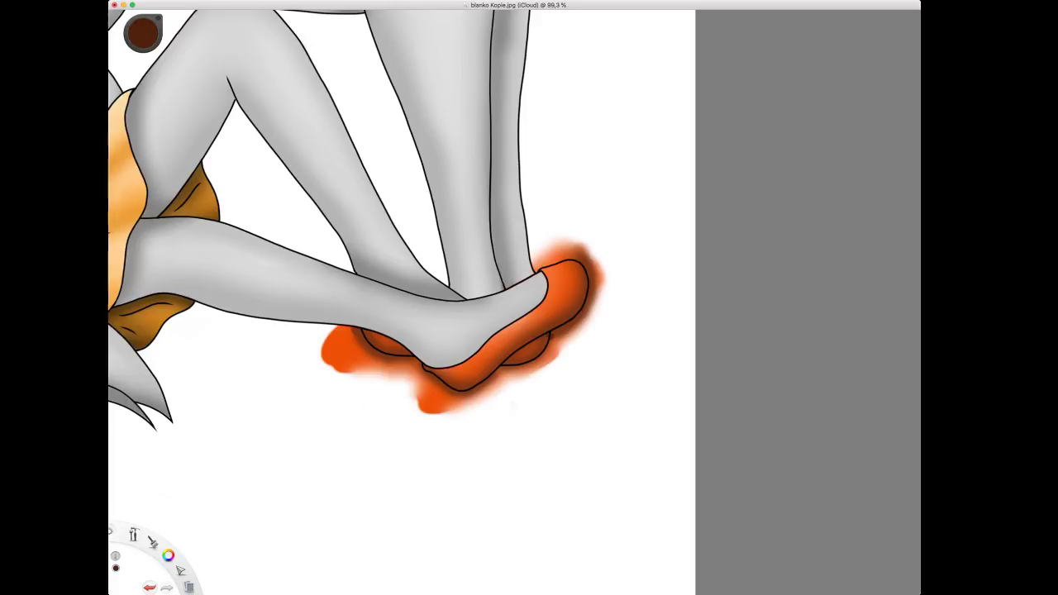
pyautogui.moveTo(548, 337); pyautogui.dragTo(501, 371)
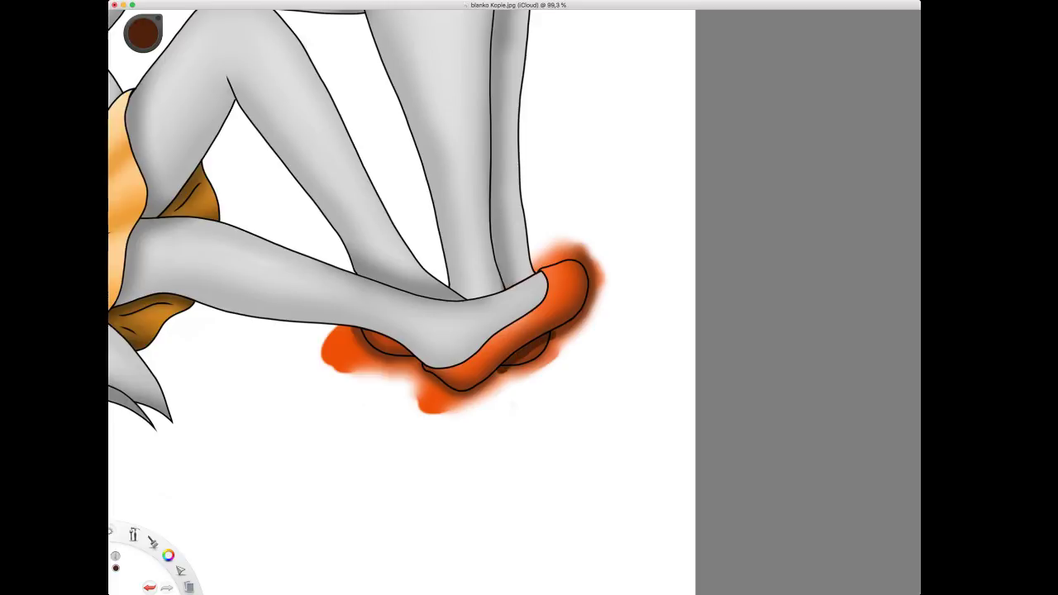
pyautogui.moveTo(351, 329); pyautogui.dragTo(417, 365)
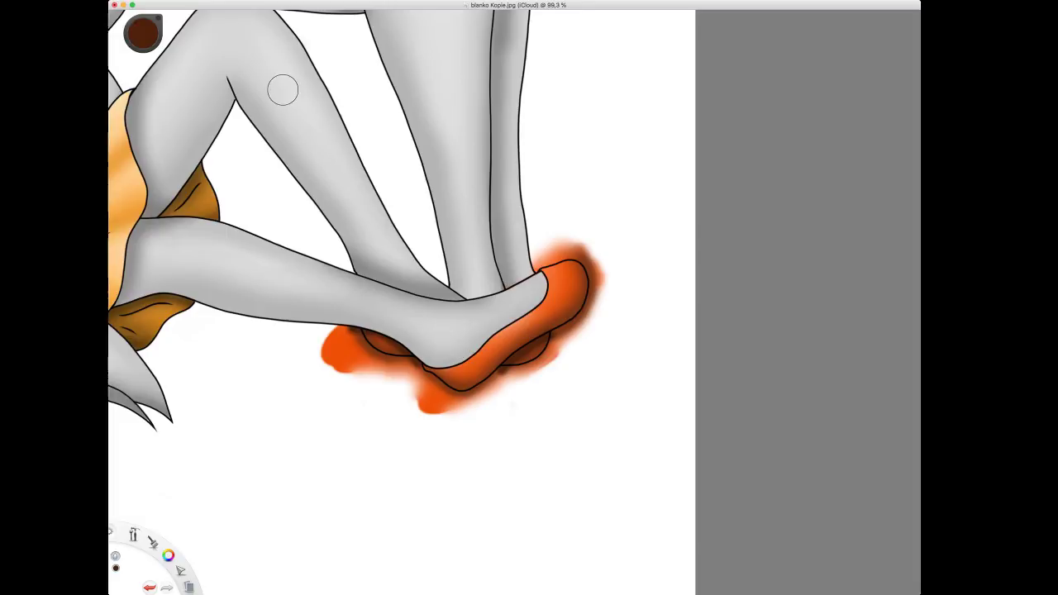
pyautogui.press('space')
pyautogui.moveTo(516, 288)
pyautogui.mouseDown()
pyautogui.moveTo(534, 401)
pyautogui.moveTo(631, 491)
pyautogui.moveTo(576, 417)
pyautogui.mouseUp()
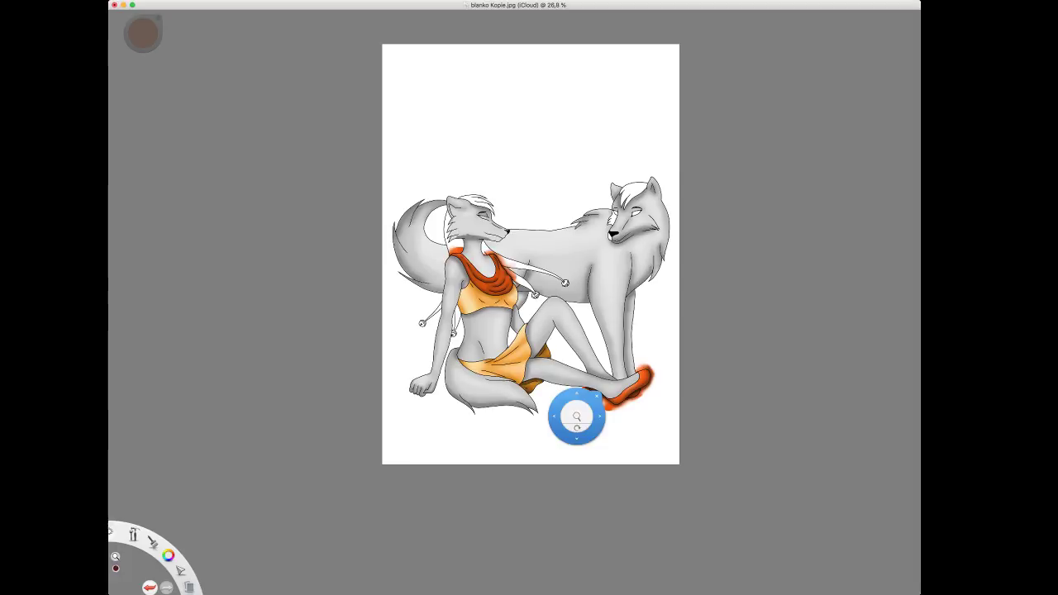
pyautogui.press('super+Tab')
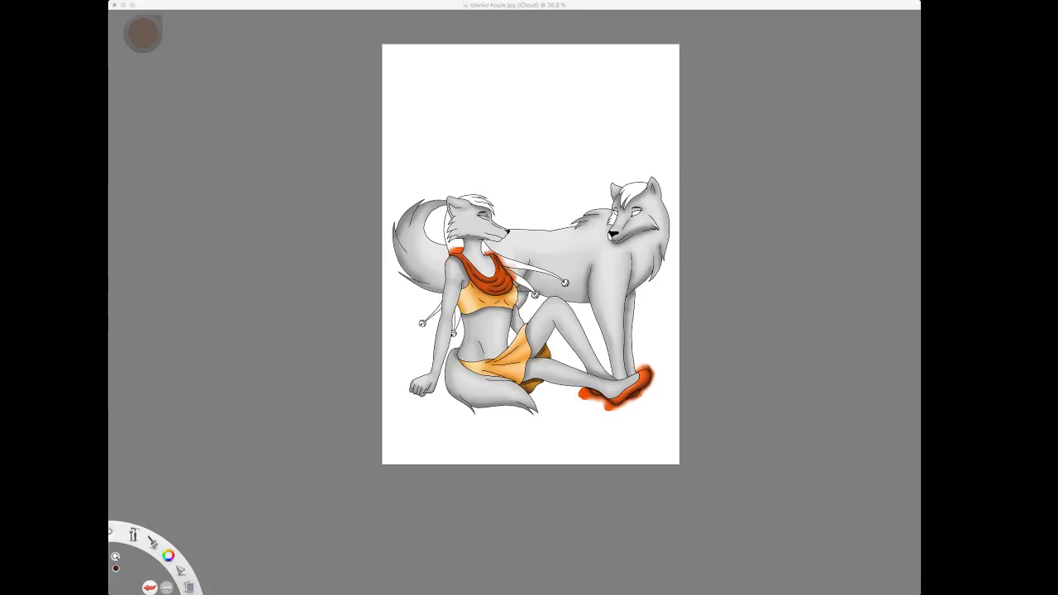
# Select the area surrounding the figure's collar and shoes, leaving the red-orange pieces themselves outside the selection.
pyautogui.press('space')
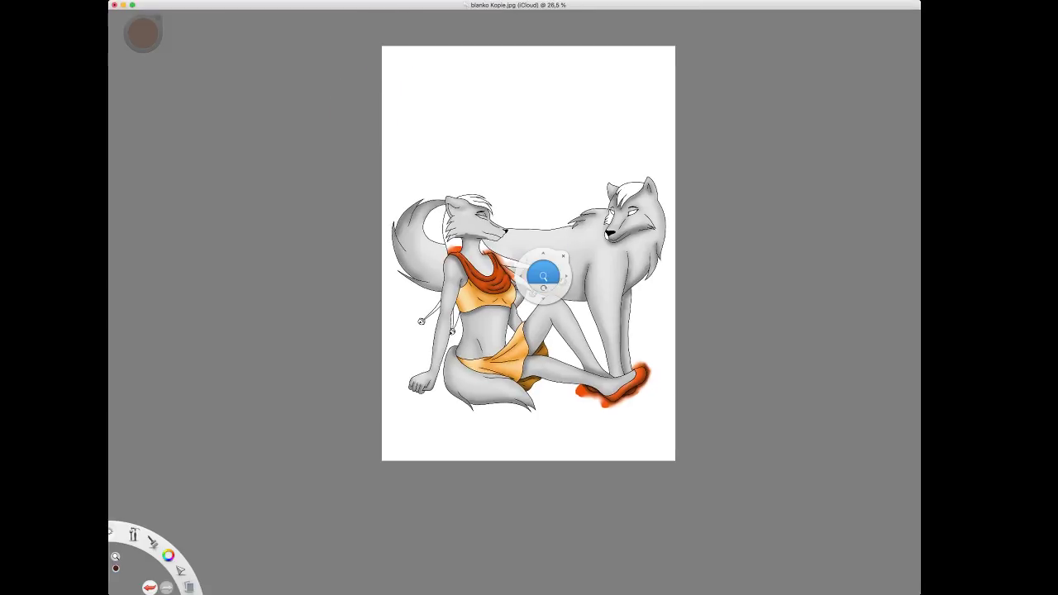
pyautogui.moveTo(543, 277); pyautogui.dragTo(536, 190)
pyautogui.moveTo(534, 237); pyautogui.dragTo(532, 206)
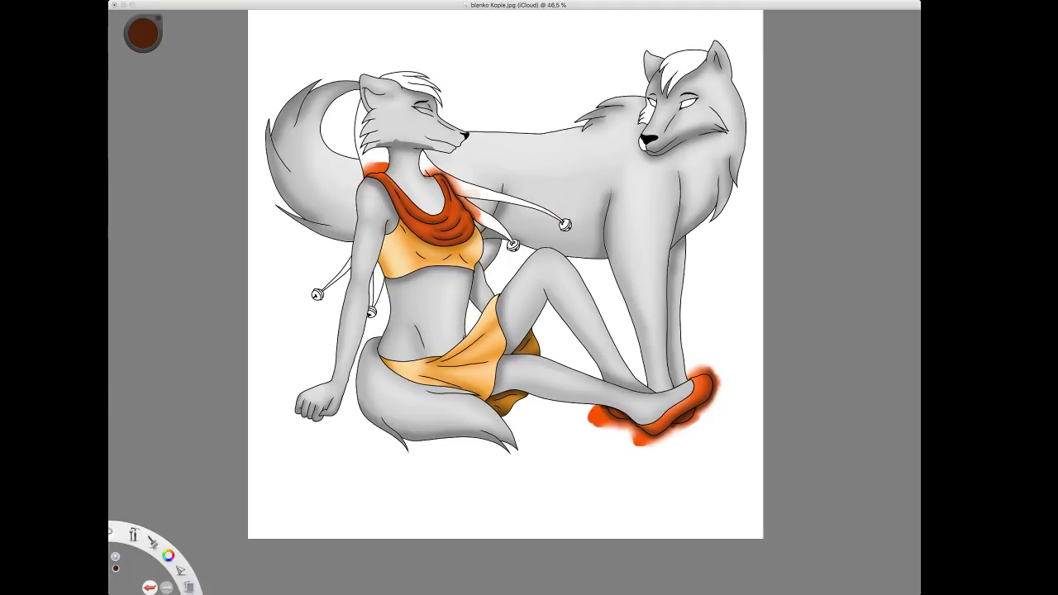
pyautogui.press('space')
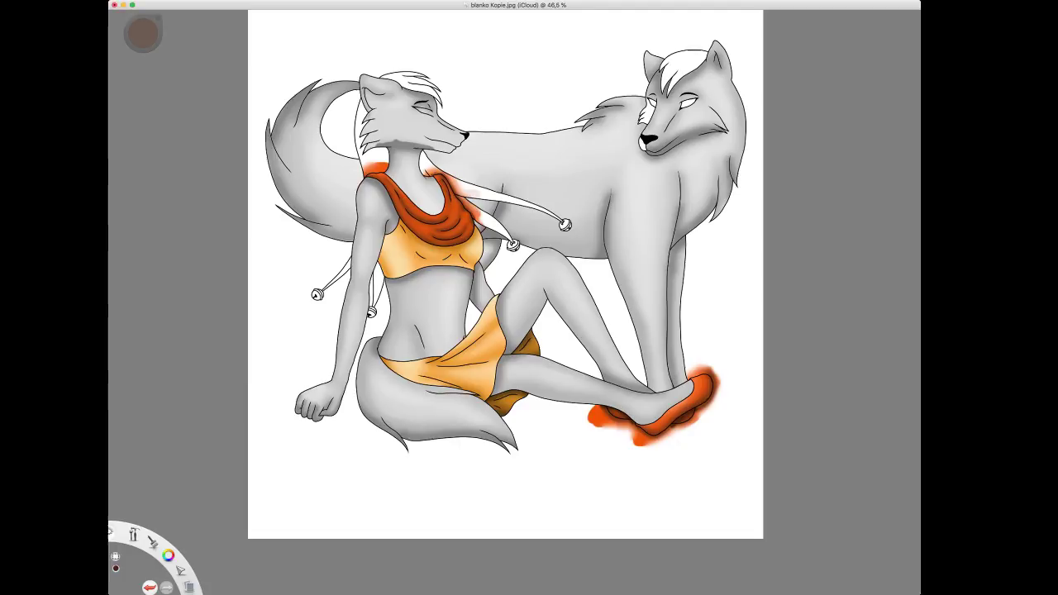
pyautogui.moveTo(408, 169)
pyautogui.mouseDown()
pyautogui.moveTo(677, 389)
pyautogui.moveTo(742, 491)
pyautogui.mouseUp()
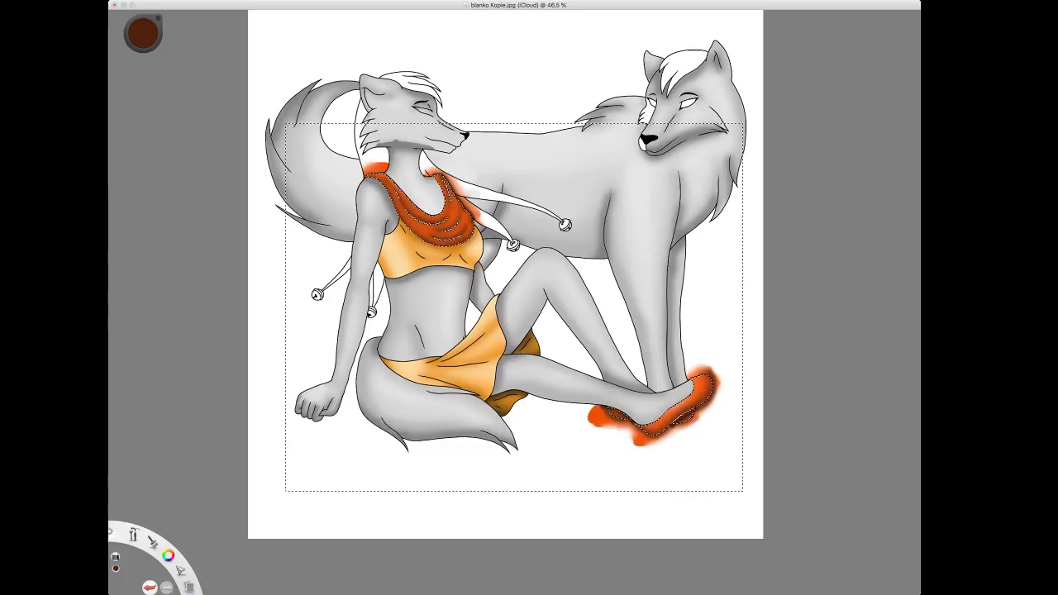
# Erase the red-orange overspill around the collar and both shoes, and clear the selection.
pyautogui.moveTo(364, 172)
pyautogui.mouseDown()
pyautogui.moveTo(382, 169)
pyautogui.moveTo(473, 205)
pyautogui.moveTo(477, 224)
pyautogui.mouseUp()
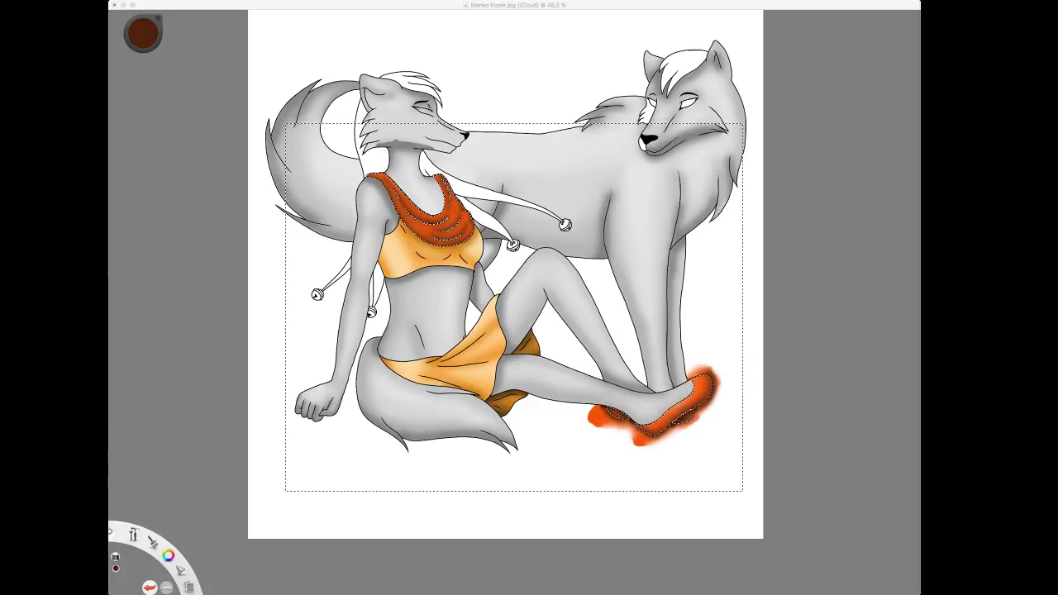
pyautogui.press('super+Tab')
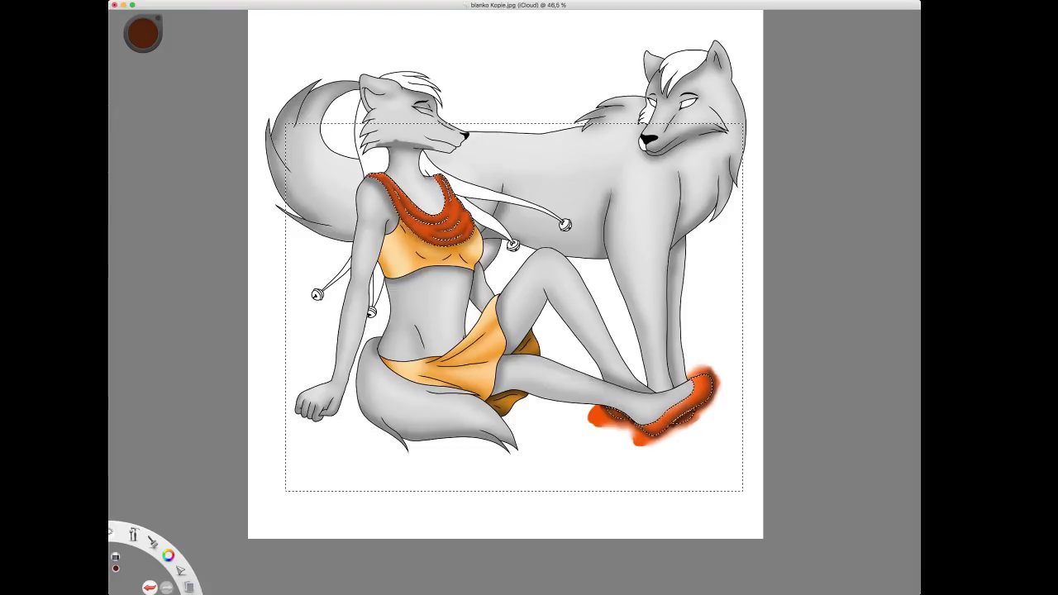
pyautogui.moveTo(594, 406); pyautogui.dragTo(592, 425)
pyautogui.moveTo(617, 424)
pyautogui.mouseDown()
pyautogui.moveTo(648, 444)
pyautogui.moveTo(686, 430)
pyautogui.moveTo(712, 403)
pyautogui.moveTo(700, 368)
pyautogui.mouseUp()
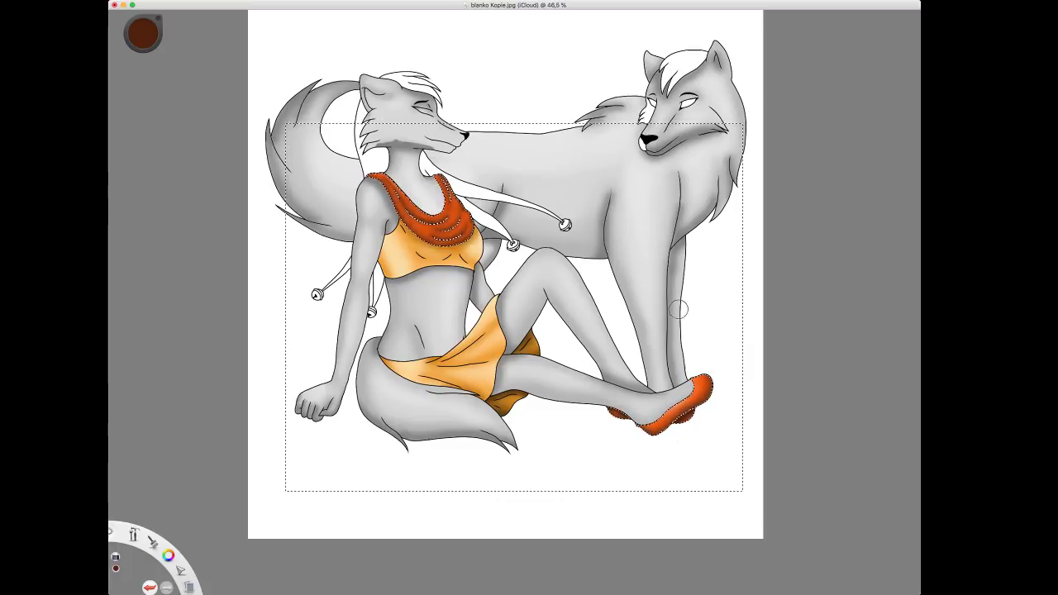
pyautogui.press('super+d')
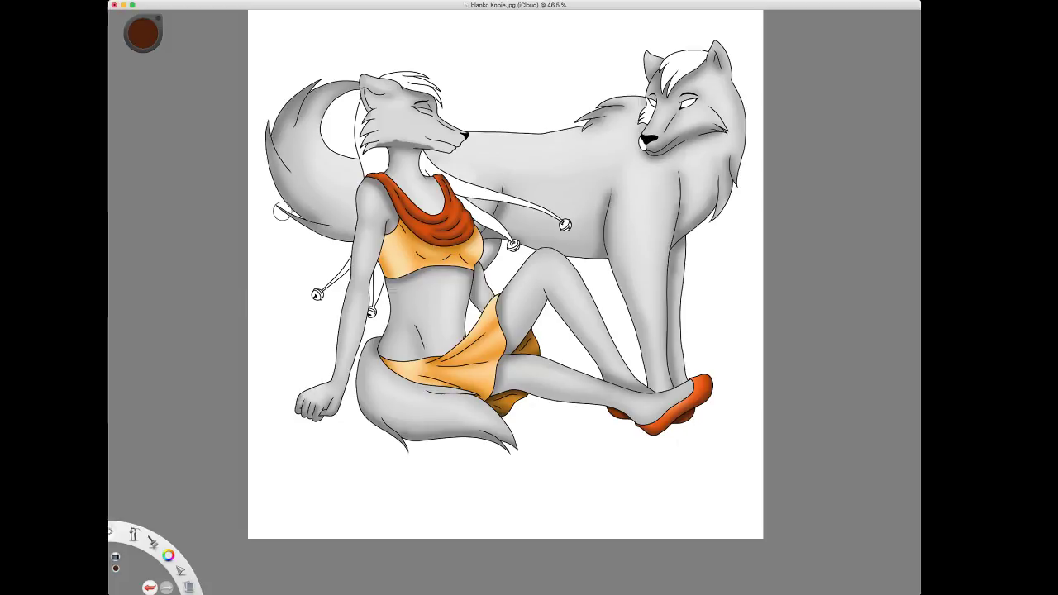
pyautogui.press('space')
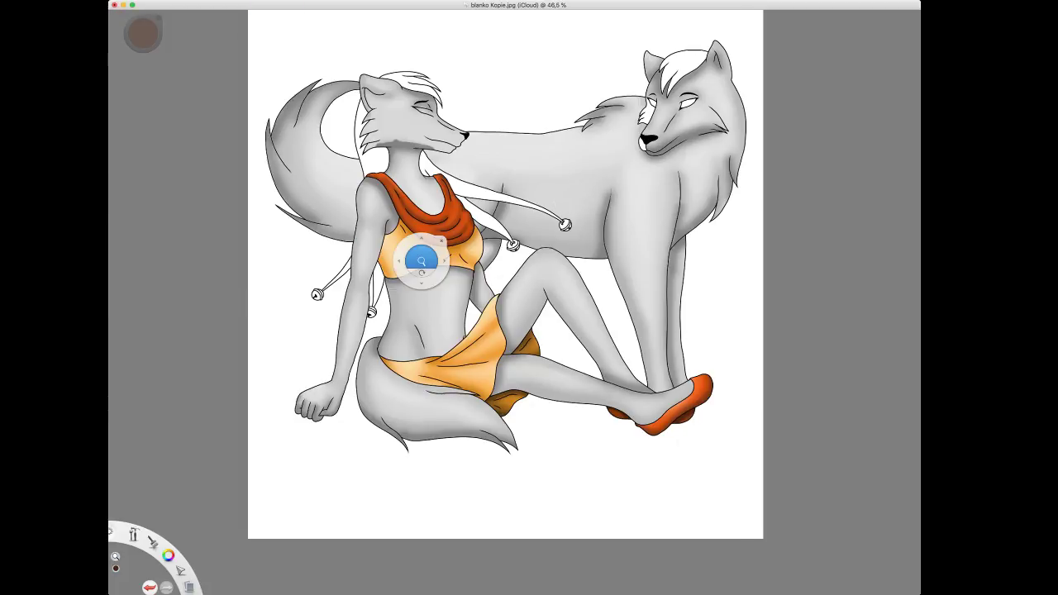
pyautogui.moveTo(419, 247); pyautogui.dragTo(488, 215)
pyautogui.scroll(4, 414, 251)
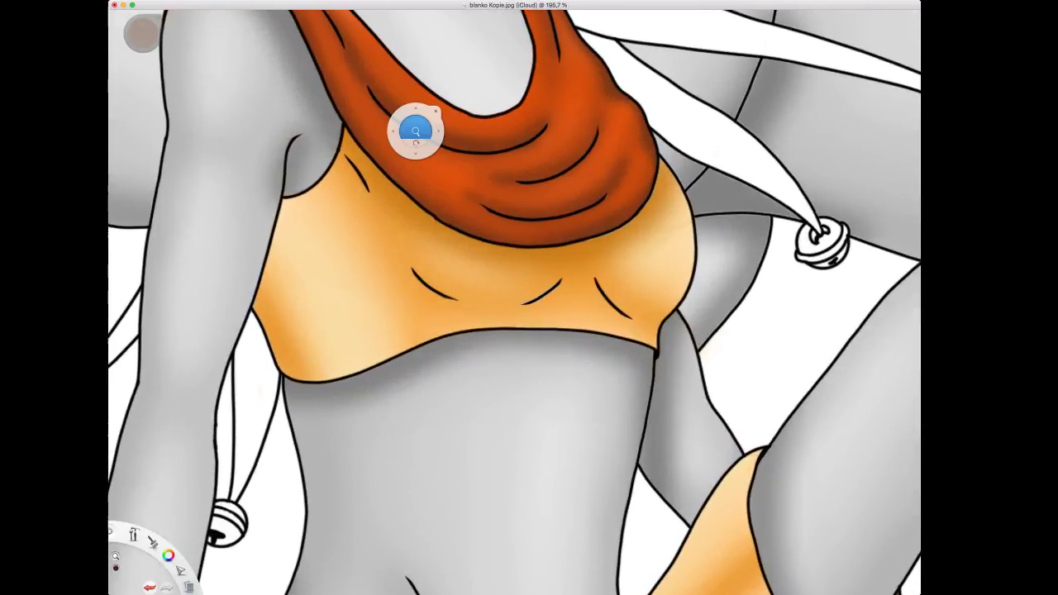
pyautogui.hscroll(5, 415, 131)
pyautogui.scroll(2, 415, 131)
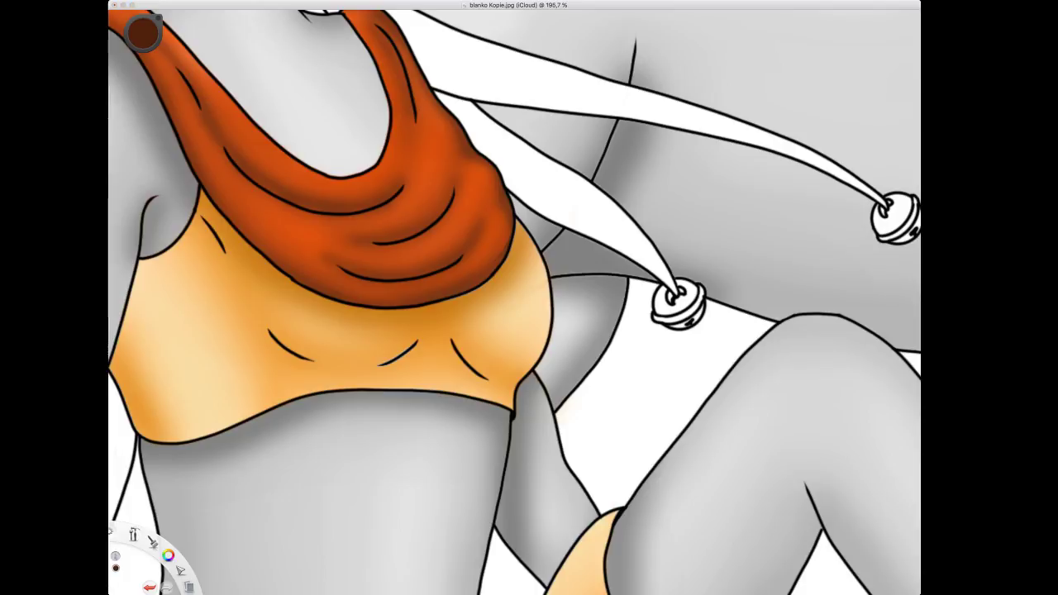
pyautogui.press('i')
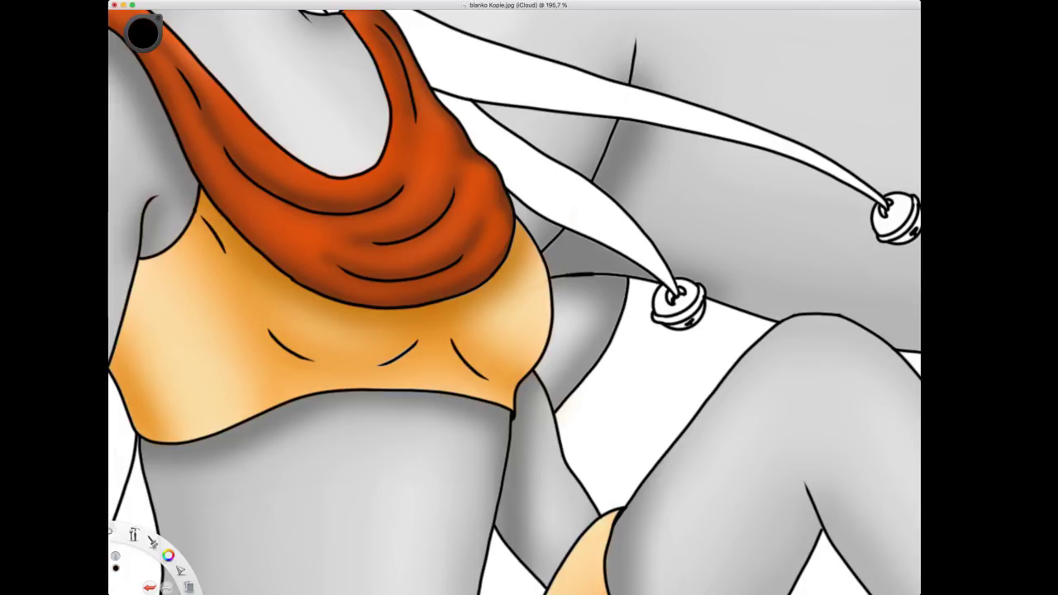
pyautogui.moveTo(547, 273)
pyautogui.mouseDown()
pyautogui.moveTo(549, 306)
pyautogui.moveTo(519, 221)
pyautogui.mouseUp()
pyautogui.moveTo(546, 294); pyautogui.dragTo(543, 341)
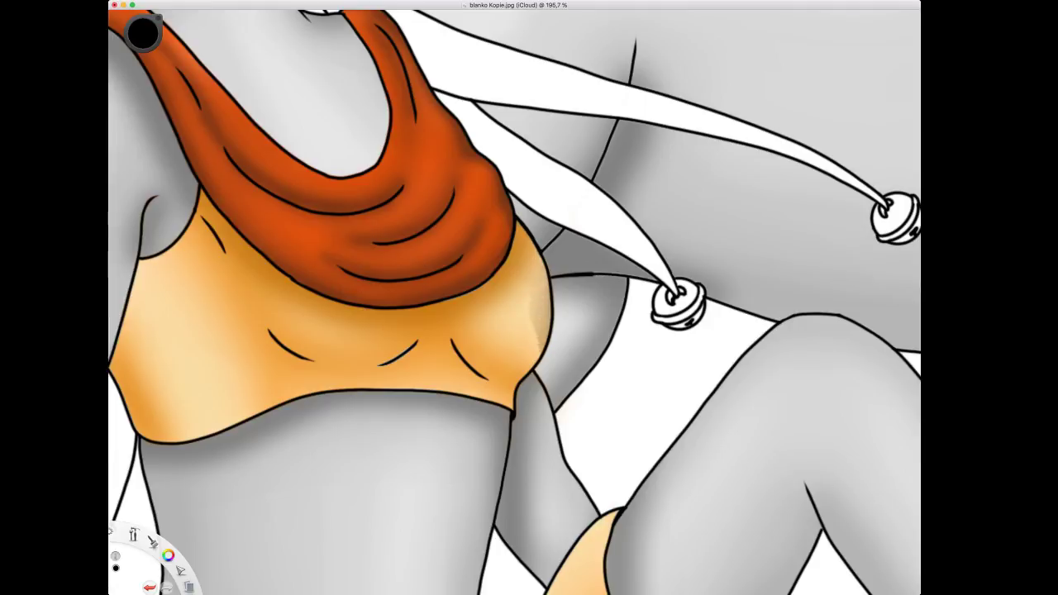
pyautogui.moveTo(533, 299); pyautogui.dragTo(532, 360)
pyautogui.press('super+z')
pyautogui.press('super+z')
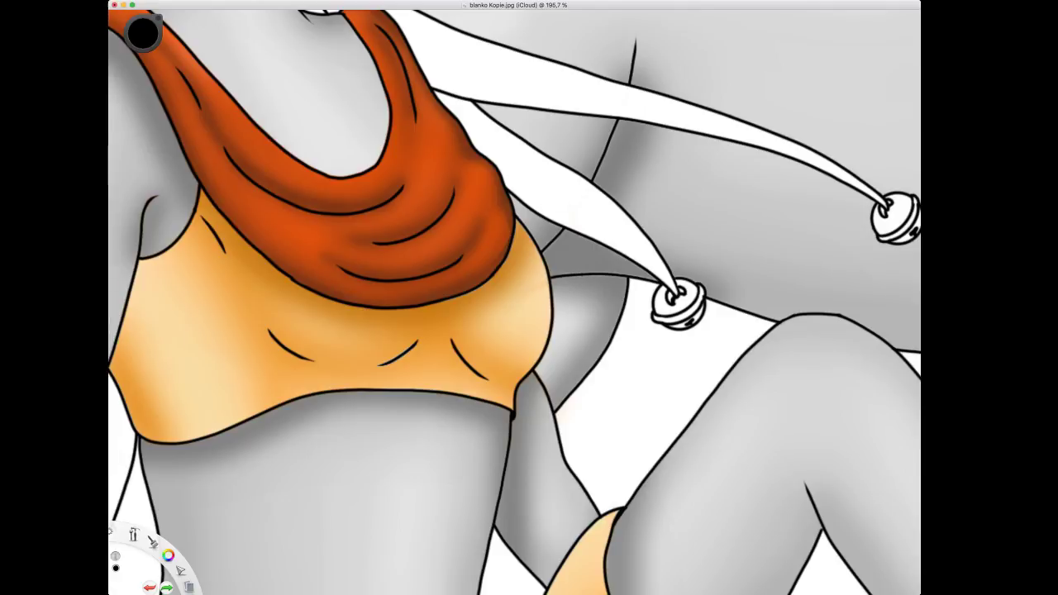
# Pick a pale yellow and paint the base colour over all four bells on the hanging tassels.
pyautogui.press('x')
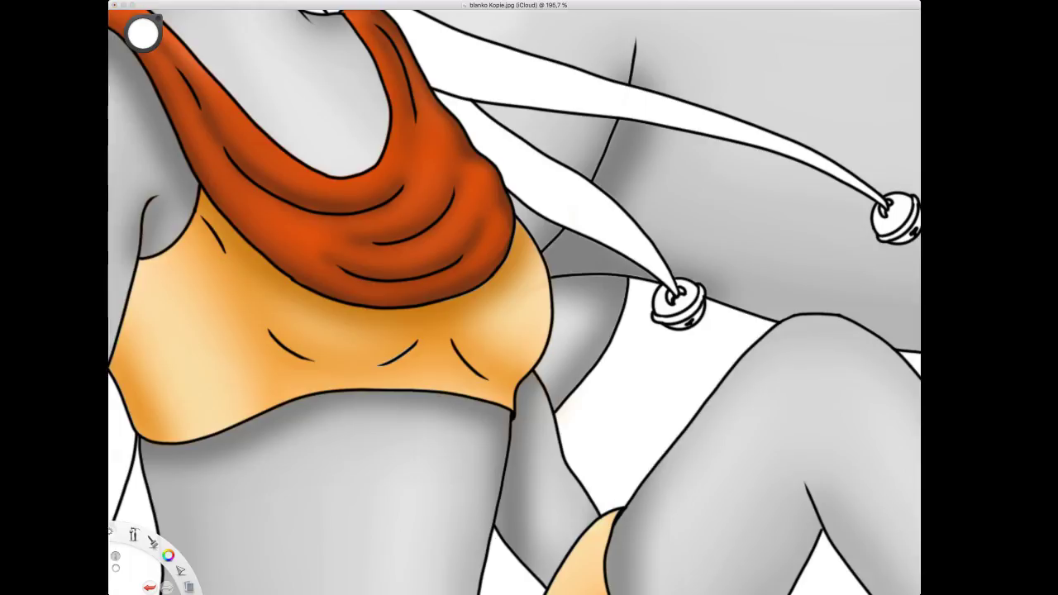
pyautogui.press('space')
pyautogui.moveTo(572, 221)
pyautogui.mouseDown()
pyautogui.moveTo(594, 381)
pyautogui.moveTo(562, 230)
pyautogui.mouseUp()
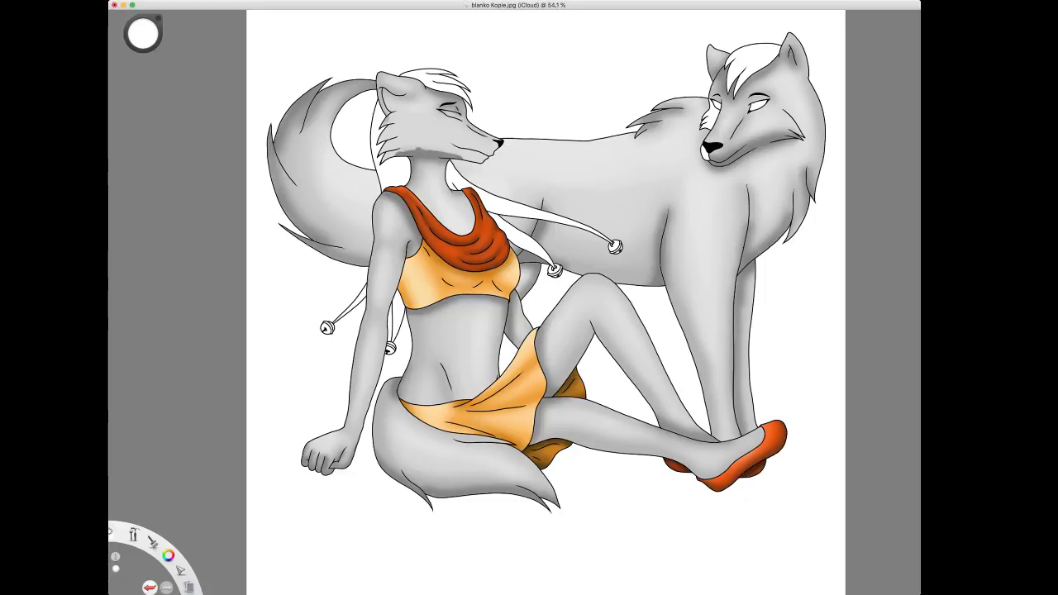
pyautogui.scroll(5, 438, 362)
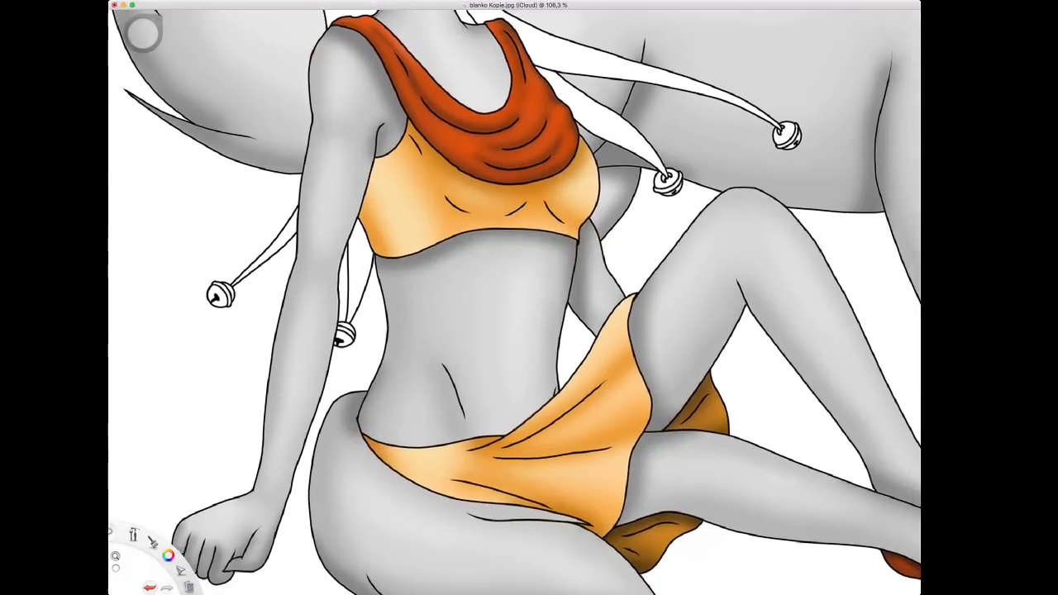
pyautogui.moveTo(394, 272); pyautogui.dragTo(403, 248)
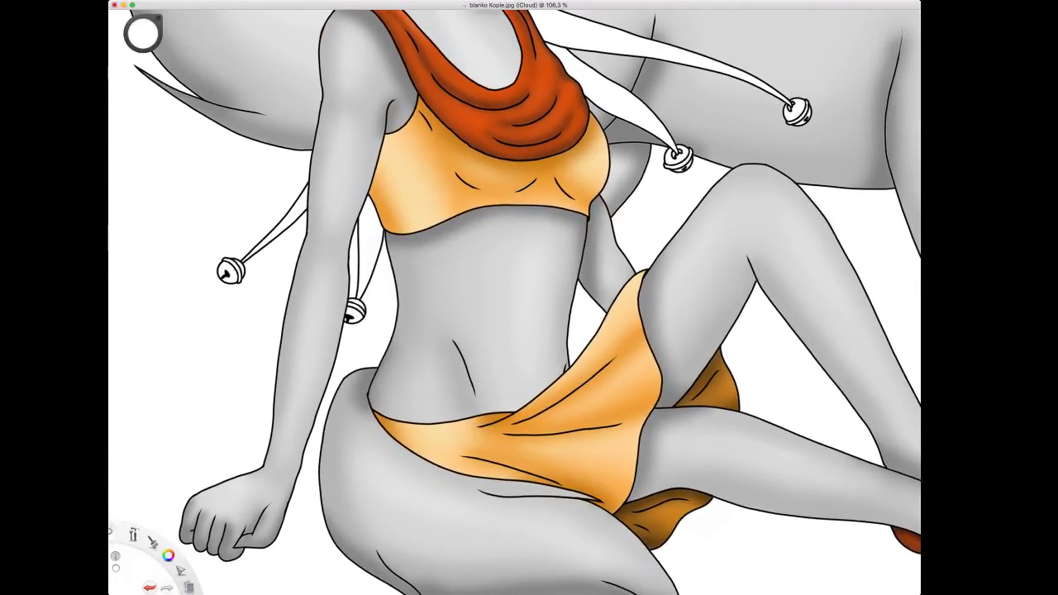
pyautogui.press('i')
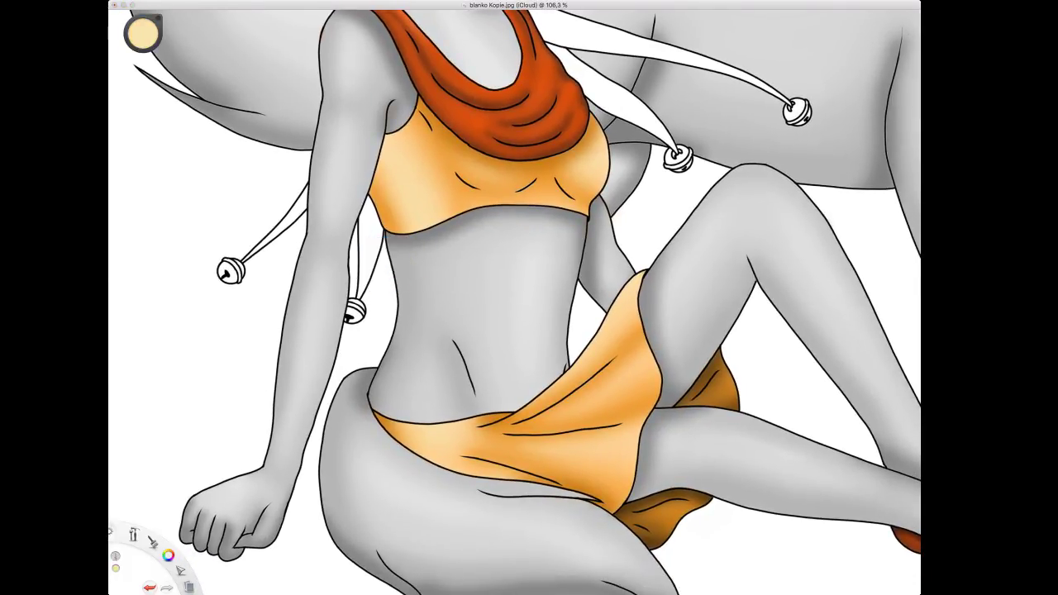
pyautogui.moveTo(236, 267); pyautogui.dragTo(238, 279)
pyautogui.moveTo(350, 312); pyautogui.dragTo(359, 309)
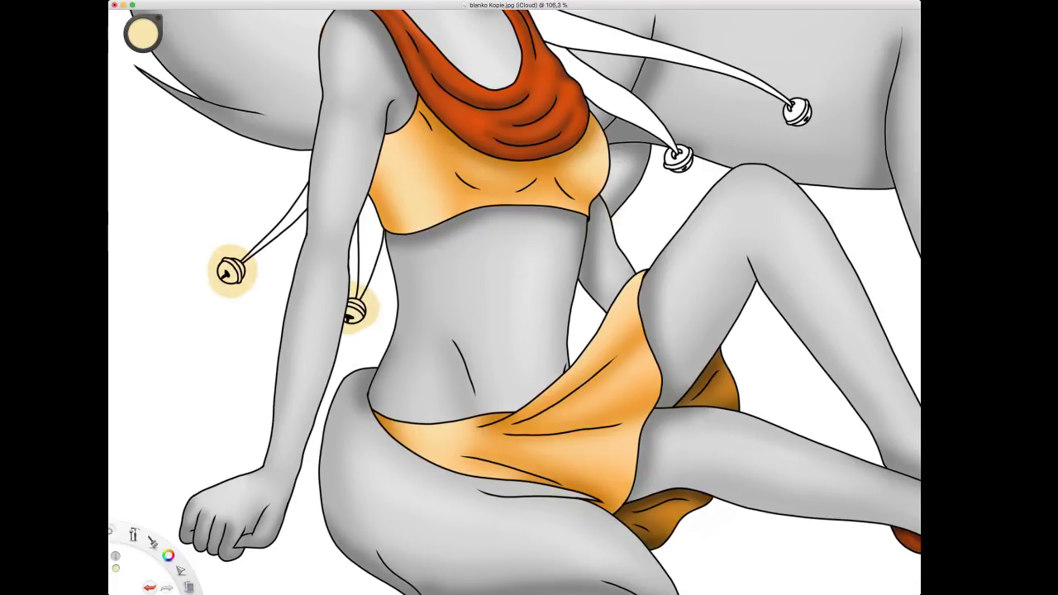
pyautogui.moveTo(666, 147); pyautogui.dragTo(695, 175)
pyautogui.moveTo(785, 99); pyautogui.dragTo(807, 120)
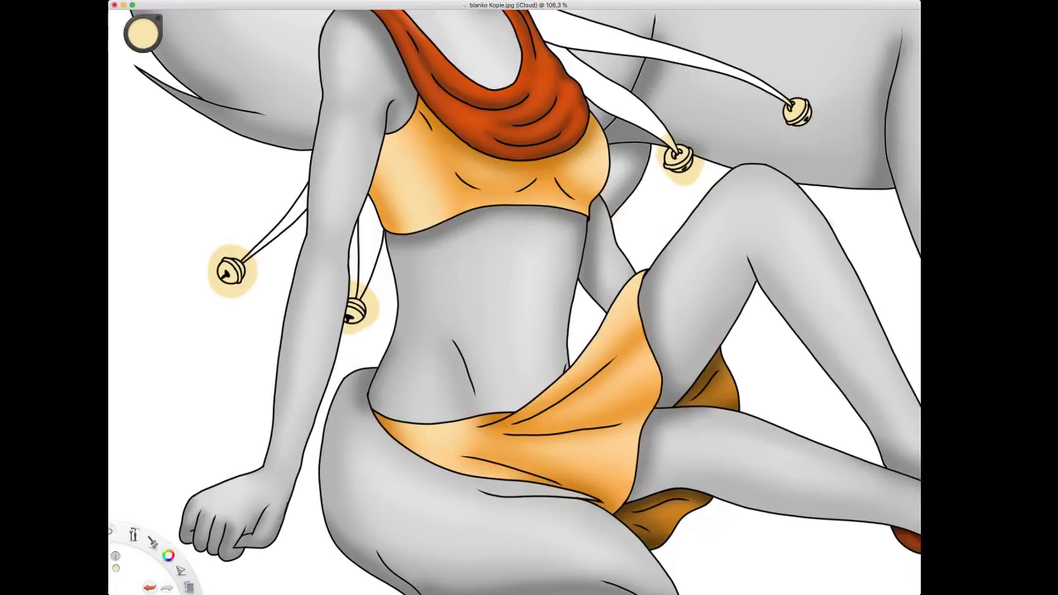
# Shade the lower parts of the four bells with golden yellow and orange, and blend in pale highlights.
pyautogui.moveTo(143, 34); pyautogui.dragTo(152, 49)
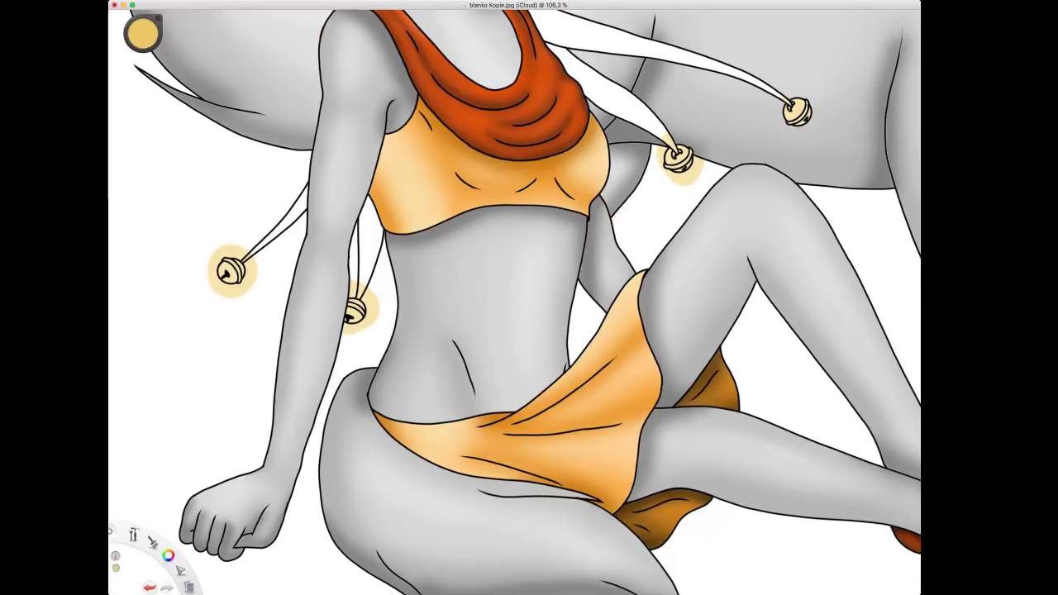
pyautogui.moveTo(215, 279); pyautogui.dragTo(207, 287)
pyautogui.press('super+z')
pyautogui.click(194, 283)
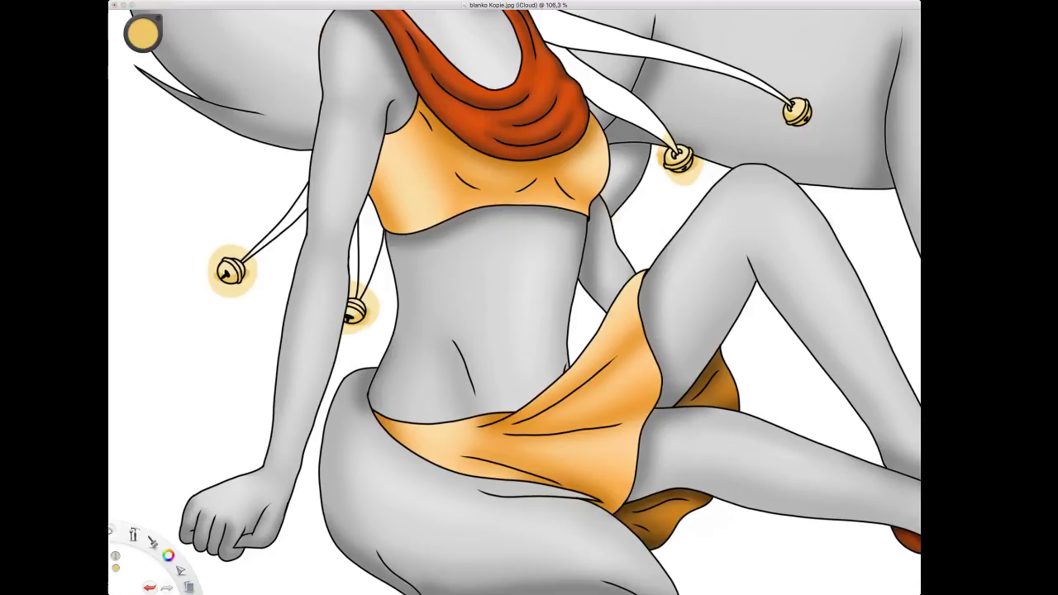
pyautogui.press('alt')
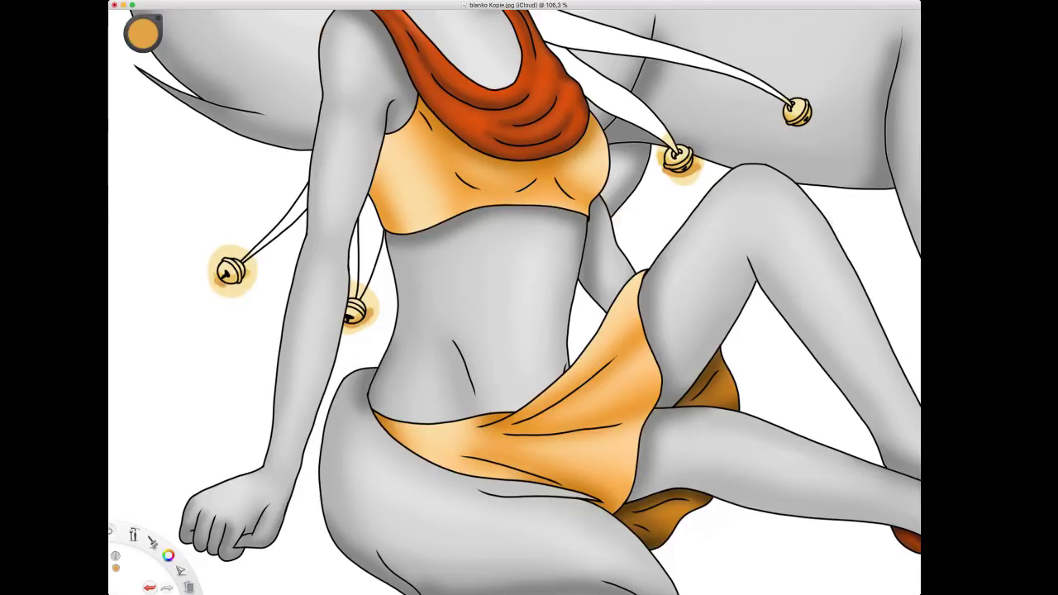
pyautogui.press('i')
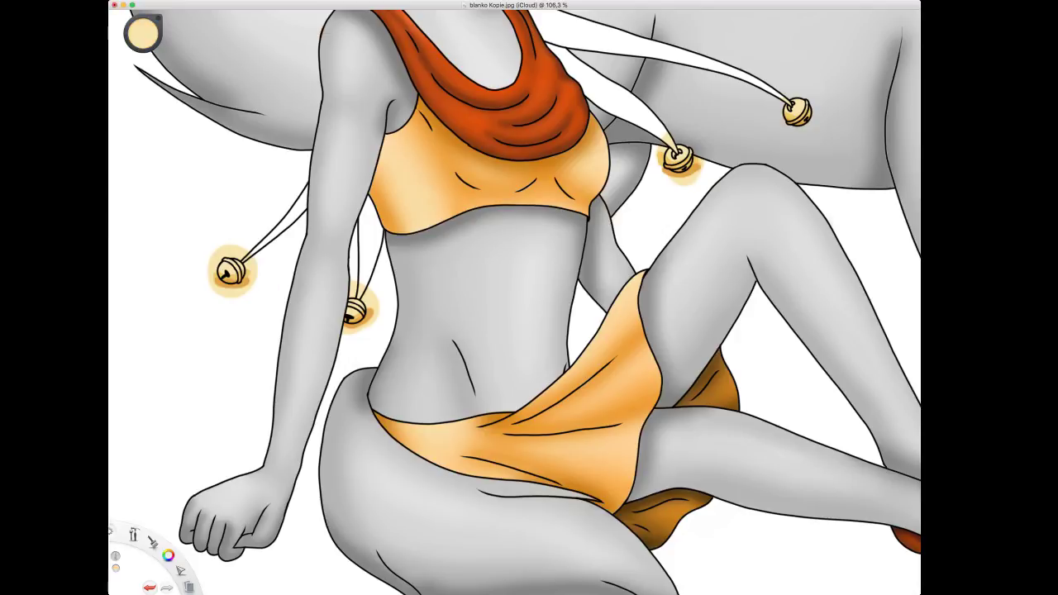
pyautogui.press('i')
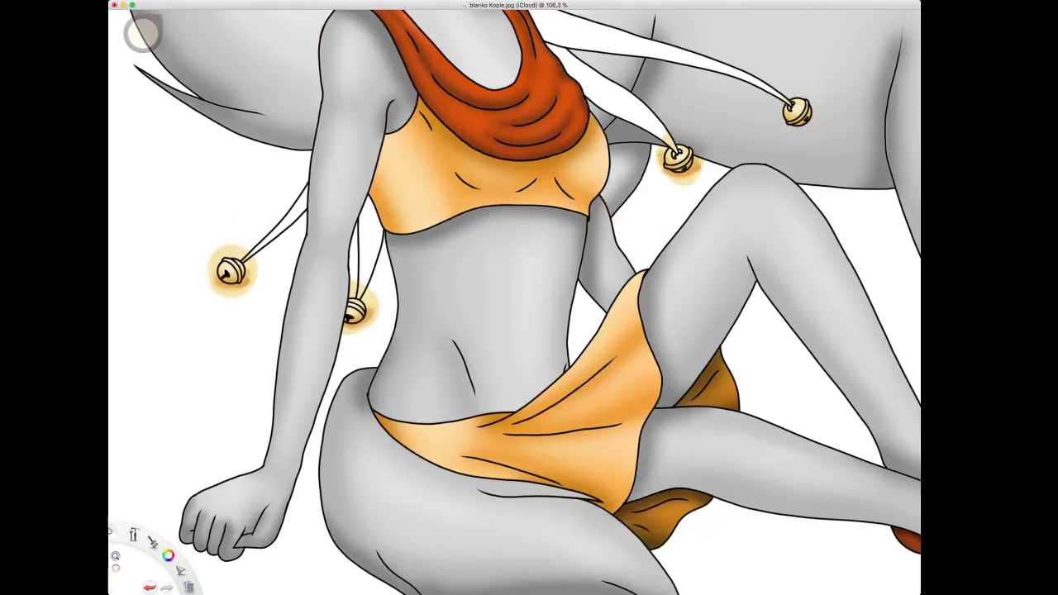
# Deepen the golden shading on the leftmost bell and add dark brown shadows along its band, rear side and lower edge.
pyautogui.moveTo(219, 307); pyautogui.dragTo(422, 241)
pyautogui.scroll(3, 515, 224)
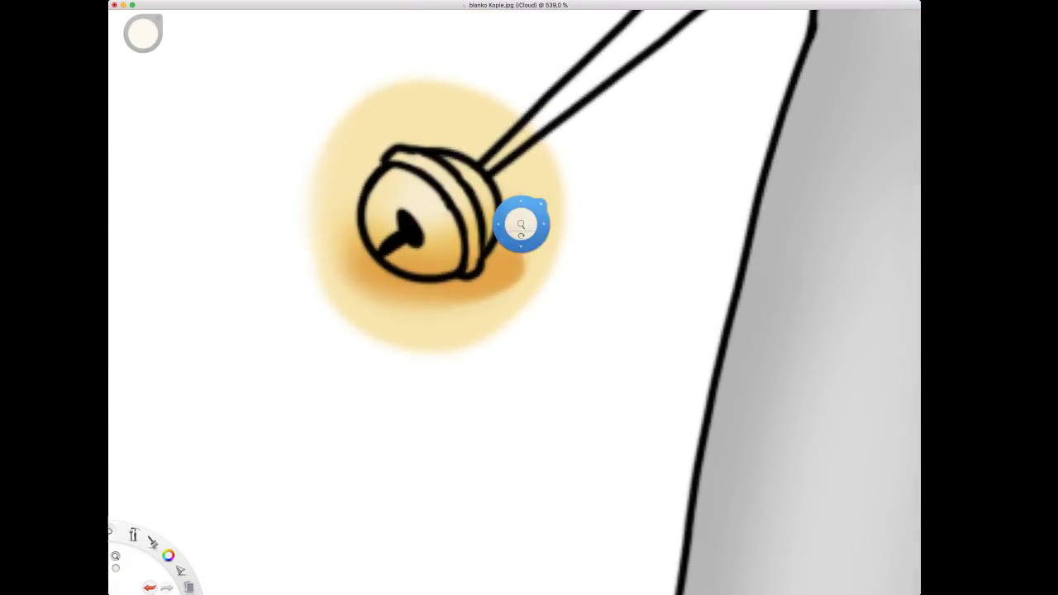
pyautogui.keyDown('alt'); pyautogui.click(520, 236); pyautogui.keyUp('alt')
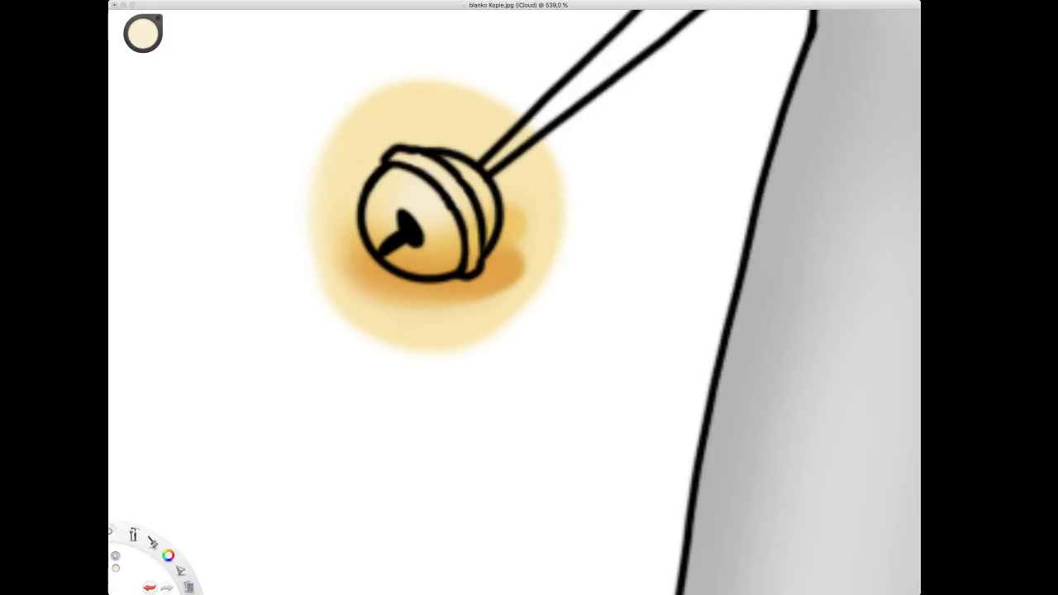
pyautogui.keyDown('alt'); pyautogui.click(518, 225); pyautogui.keyUp('alt')
pyautogui.moveTo(143, 34)
pyautogui.mouseDown()
pyautogui.moveTo(143, 51)
pyautogui.moveTo(157, 36)
pyautogui.mouseUp()
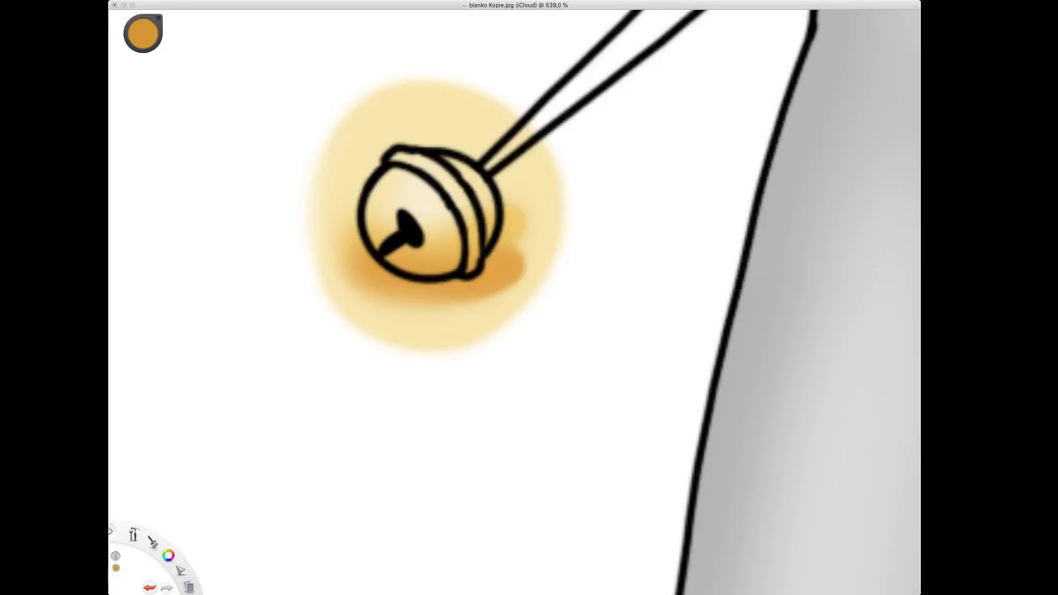
pyautogui.moveTo(470, 234); pyautogui.dragTo(473, 254)
pyautogui.moveTo(143, 34); pyautogui.dragTo(142, 49)
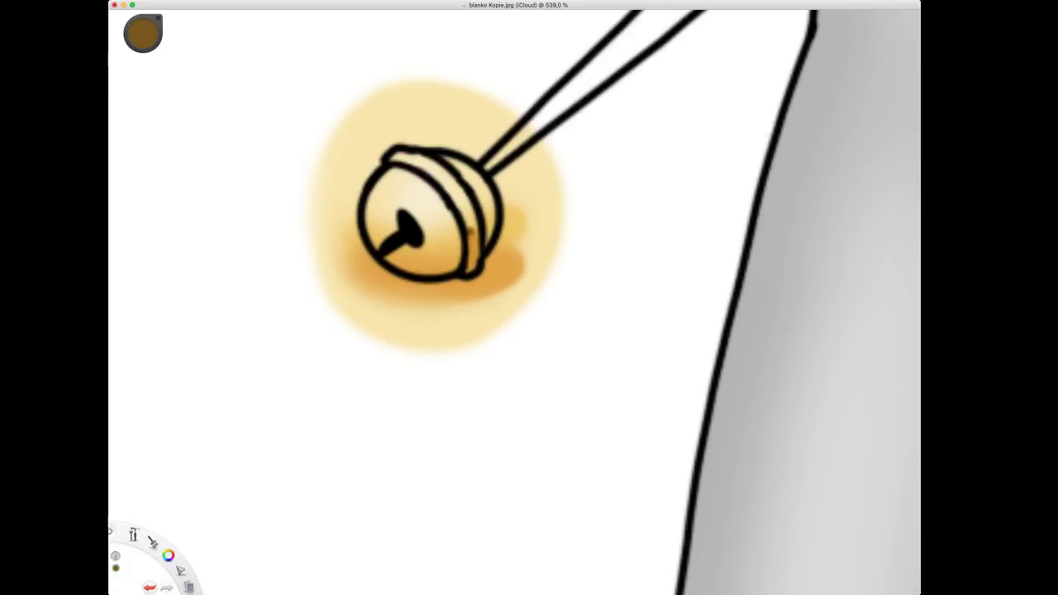
pyautogui.moveTo(471, 232); pyautogui.dragTo(475, 265)
pyautogui.moveTo(388, 154)
pyautogui.mouseDown()
pyautogui.moveTo(471, 183)
pyautogui.moveTo(489, 243)
pyautogui.moveTo(505, 230)
pyautogui.moveTo(396, 266)
pyautogui.moveTo(364, 249)
pyautogui.mouseUp()
pyautogui.moveTo(364, 250)
pyautogui.mouseDown()
pyautogui.moveTo(405, 267)
pyautogui.moveTo(455, 269)
pyautogui.mouseUp()
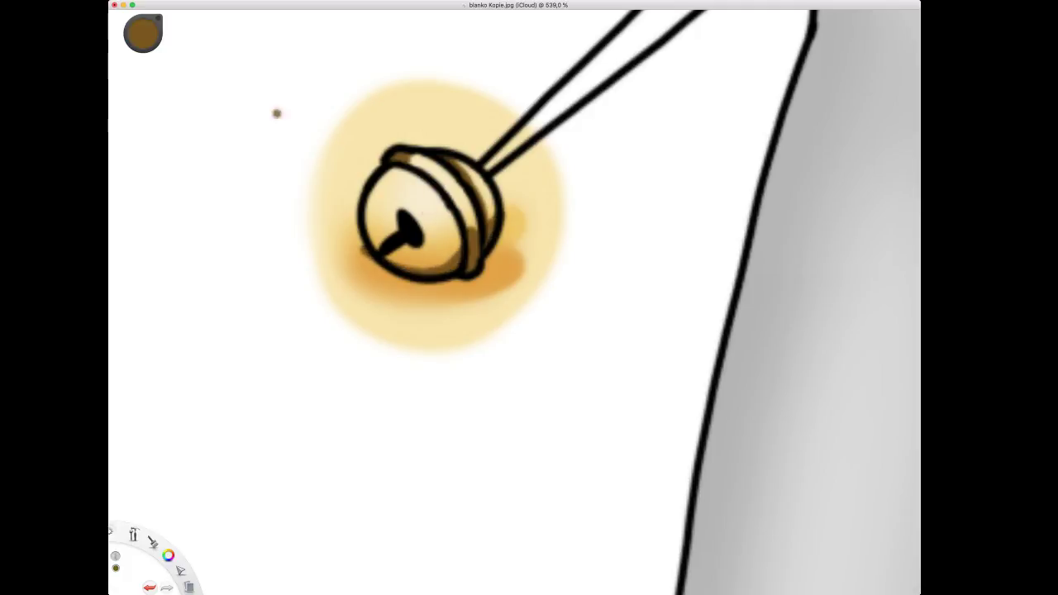
# Paint dark brown shadows along the bands and lower edge of the bell beside the figure's arm.
pyautogui.press('space')
pyautogui.moveTo(505, 224); pyautogui.dragTo(504, 195)
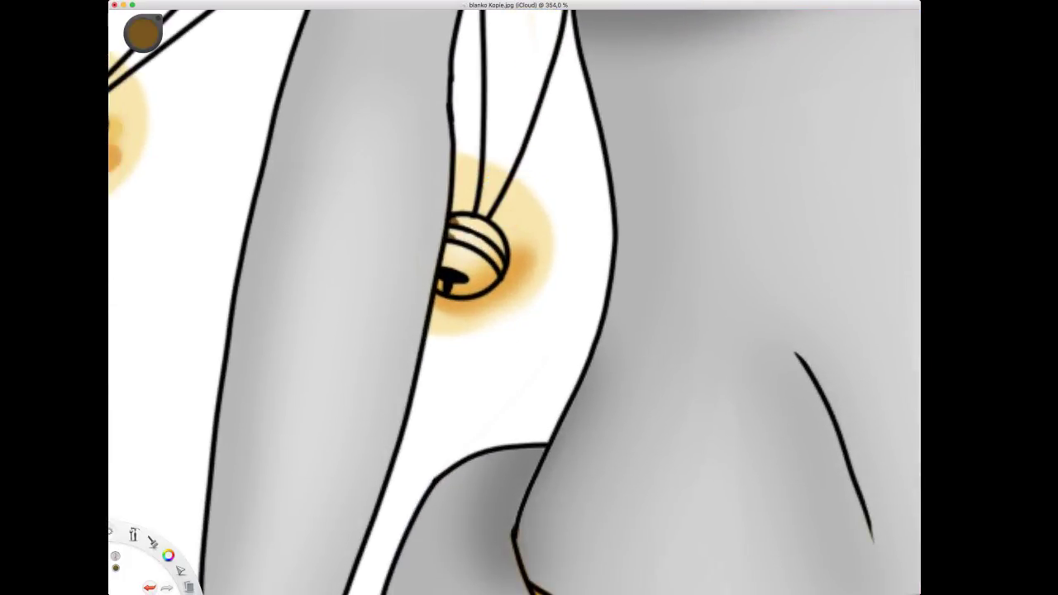
pyautogui.moveTo(453, 234); pyautogui.dragTo(500, 269)
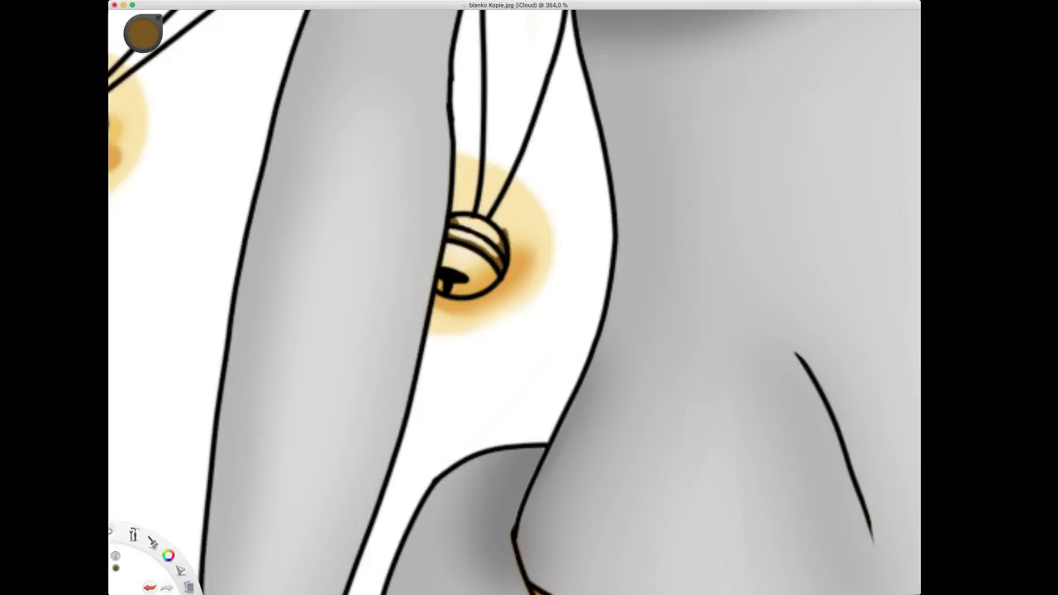
pyautogui.moveTo(496, 268); pyautogui.dragTo(471, 289)
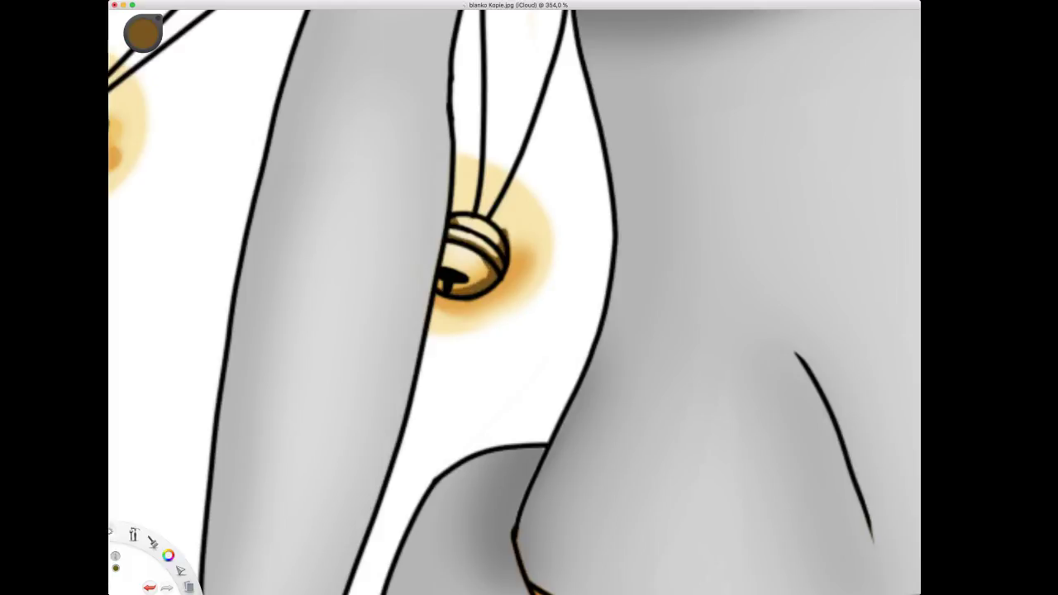
pyautogui.press('space')
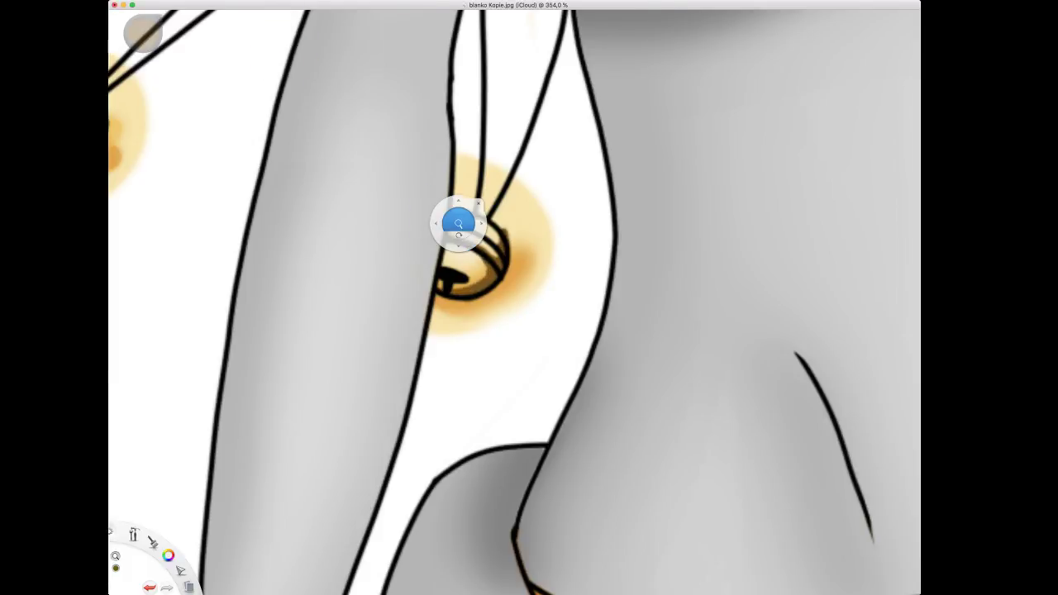
# Paint dark brown shadows around the loop, along the dome's lower edge and on the band of the bell beside the raised knee.
pyautogui.moveTo(459, 223); pyautogui.dragTo(302, 428)
pyautogui.moveTo(624, 99); pyautogui.dragTo(597, 170)
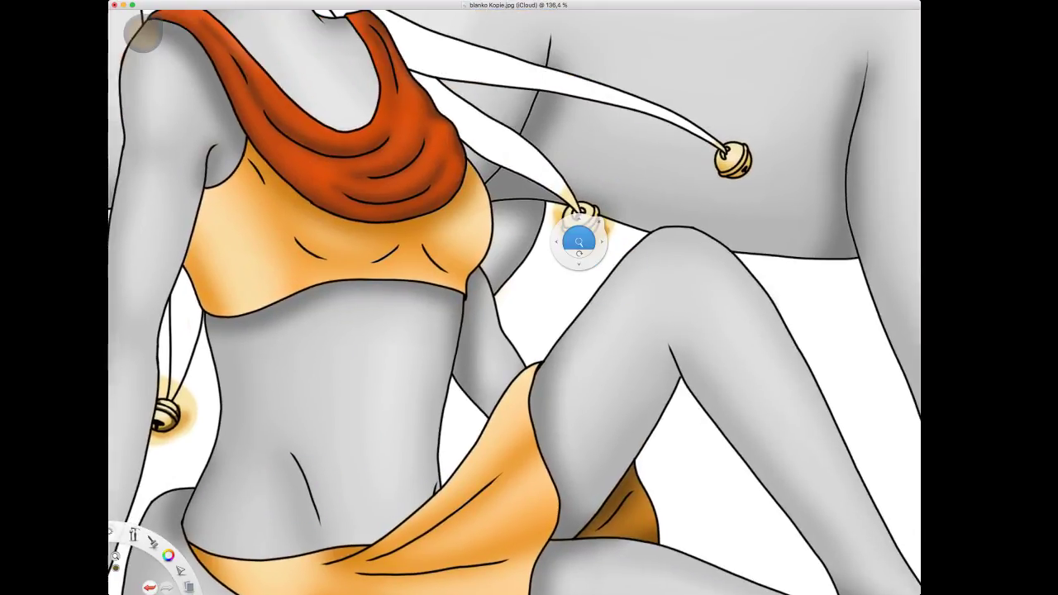
pyautogui.moveTo(582, 238); pyautogui.dragTo(641, 190)
pyautogui.moveTo(632, 195); pyautogui.dragTo(539, 210)
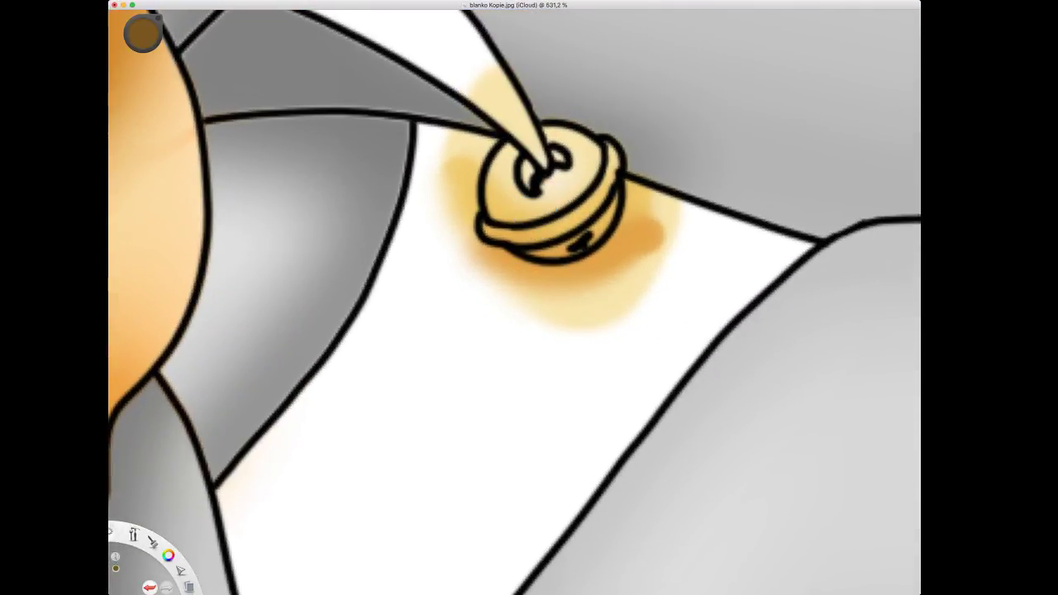
pyautogui.moveTo(547, 161)
pyautogui.mouseDown()
pyautogui.moveTo(563, 170)
pyautogui.moveTo(543, 183)
pyautogui.mouseUp()
pyautogui.moveTo(487, 190)
pyautogui.mouseDown()
pyautogui.moveTo(548, 209)
pyautogui.moveTo(493, 207)
pyautogui.mouseUp()
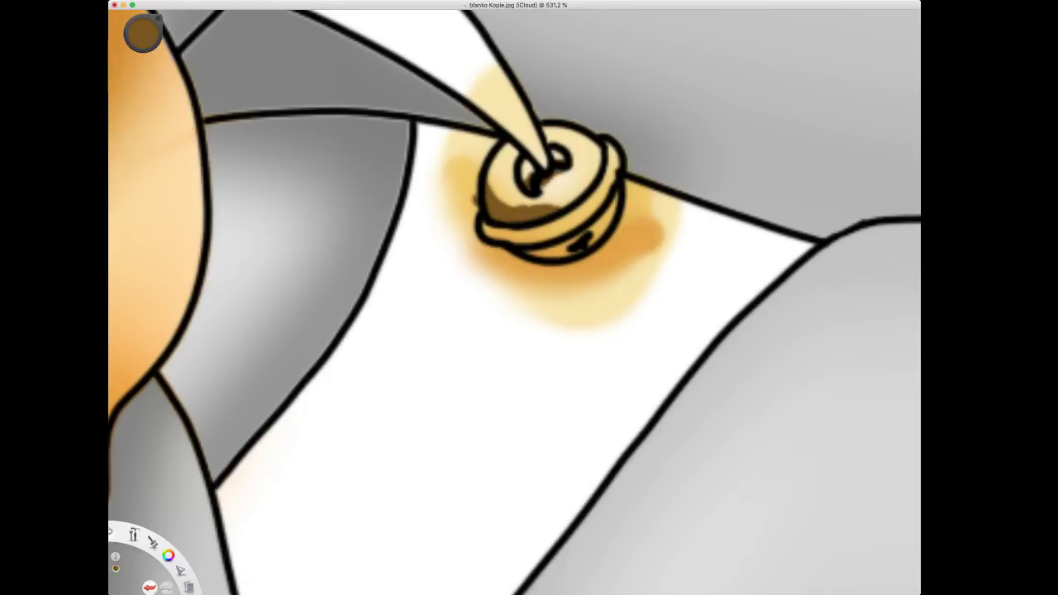
pyautogui.click(474, 197)
pyautogui.moveTo(574, 134)
pyautogui.mouseDown()
pyautogui.moveTo(592, 173)
pyautogui.moveTo(557, 205)
pyautogui.mouseUp()
pyautogui.moveTo(483, 225)
pyautogui.mouseDown()
pyautogui.moveTo(522, 240)
pyautogui.moveTo(563, 233)
pyautogui.moveTo(614, 174)
pyautogui.moveTo(620, 226)
pyautogui.mouseUp()
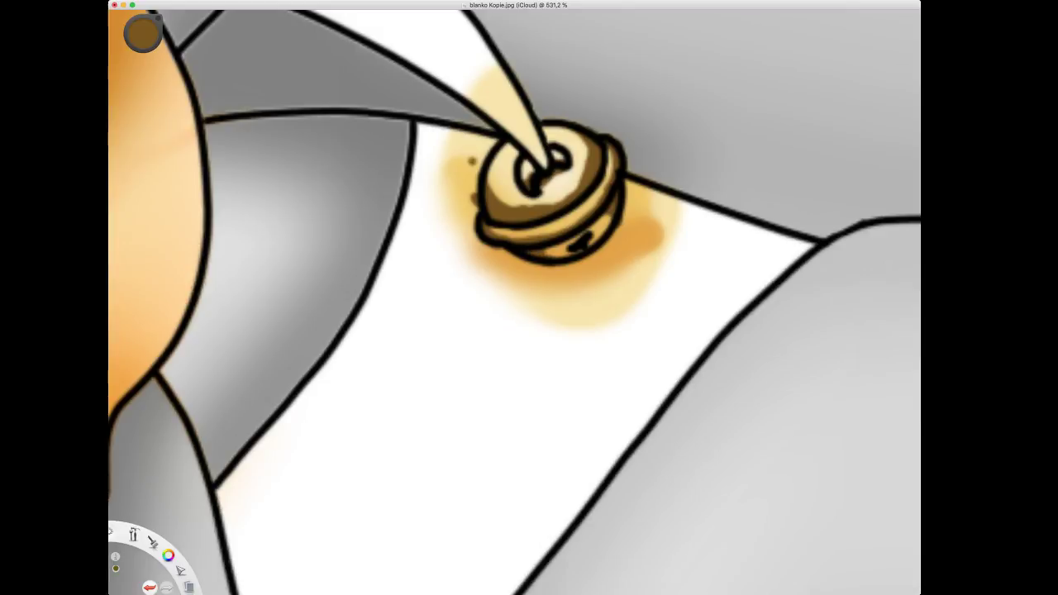
# Paint small dark brown shadows around the loop of the bell hanging in front of the standing wolf's body.
pyautogui.press('space')
pyautogui.moveTo(549, 256); pyautogui.dragTo(484, 351)
pyautogui.moveTo(673, 312)
pyautogui.mouseDown()
pyautogui.moveTo(632, 328)
pyautogui.moveTo(574, 405)
pyautogui.mouseUp()
pyautogui.scroll(10, 446, 328)
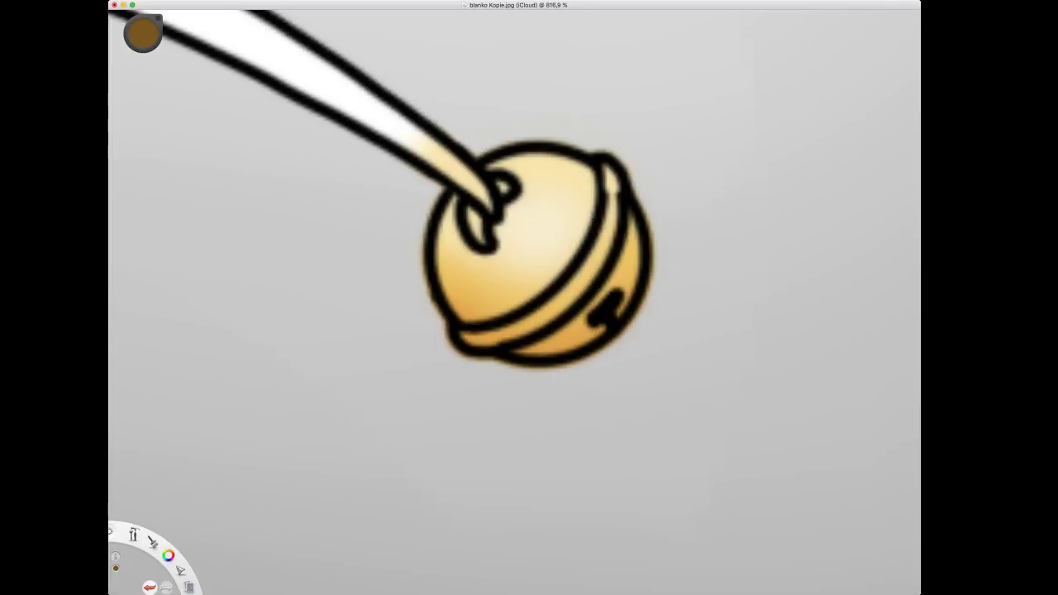
pyautogui.moveTo(498, 233)
pyautogui.mouseDown()
pyautogui.moveTo(509, 206)
pyautogui.moveTo(503, 232)
pyautogui.moveTo(484, 240)
pyautogui.mouseUp()
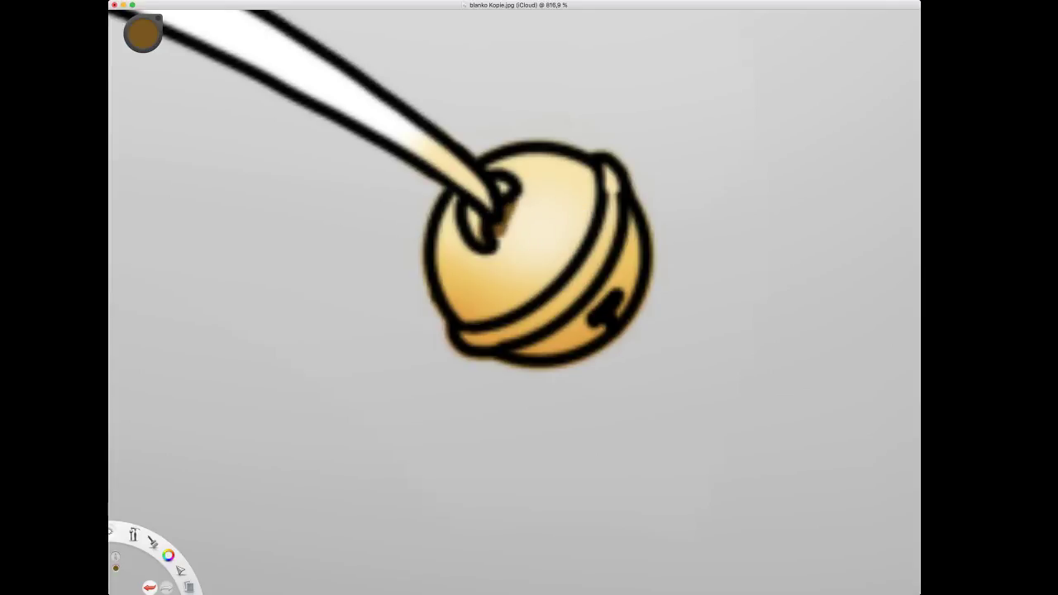
pyautogui.moveTo(503, 195); pyautogui.dragTo(507, 189)
pyautogui.moveTo(474, 225); pyautogui.dragTo(478, 239)
pyautogui.press('super+z')
pyautogui.moveTo(454, 204)
pyautogui.mouseDown()
pyautogui.moveTo(447, 221)
pyautogui.moveTo(462, 187)
pyautogui.mouseUp()
pyautogui.press('super+z')
# Paint dark brown shadows along the dome edge, band and underside of the bell in front of the wolf's body.
pyautogui.moveTo(443, 284)
pyautogui.mouseDown()
pyautogui.moveTo(496, 317)
pyautogui.moveTo(456, 301)
pyautogui.moveTo(524, 303)
pyautogui.mouseUp()
pyautogui.moveTo(567, 158)
pyautogui.mouseDown()
pyautogui.moveTo(582, 221)
pyautogui.moveTo(564, 269)
pyautogui.mouseUp()
pyautogui.moveTo(571, 195)
pyautogui.mouseDown()
pyautogui.moveTo(532, 293)
pyautogui.moveTo(581, 150)
pyautogui.mouseUp()
pyautogui.moveTo(585, 157)
pyautogui.mouseDown()
pyautogui.moveTo(592, 223)
pyautogui.moveTo(595, 203)
pyautogui.mouseUp()
pyautogui.moveTo(491, 340)
pyautogui.mouseDown()
pyautogui.moveTo(463, 336)
pyautogui.moveTo(517, 333)
pyautogui.mouseUp()
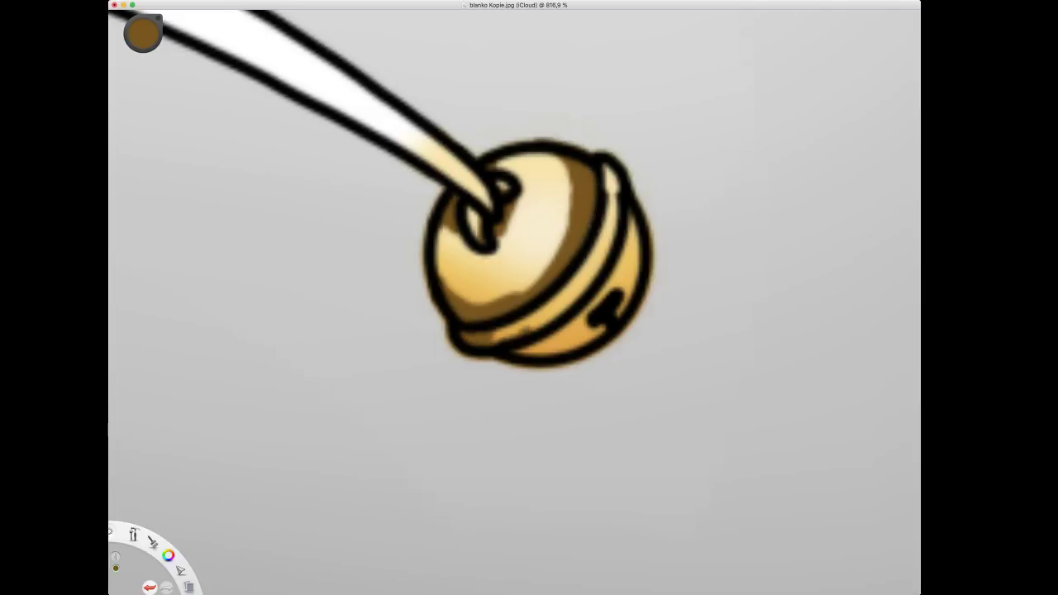
pyautogui.moveTo(610, 150)
pyautogui.mouseDown()
pyautogui.moveTo(600, 266)
pyautogui.moveTo(554, 318)
pyautogui.moveTo(494, 342)
pyautogui.mouseUp()
pyautogui.moveTo(567, 323)
pyautogui.mouseDown()
pyautogui.moveTo(543, 351)
pyautogui.moveTo(516, 354)
pyautogui.mouseUp()
pyautogui.moveTo(563, 351); pyautogui.dragTo(599, 334)
pyautogui.moveTo(631, 215)
pyautogui.mouseDown()
pyautogui.moveTo(639, 263)
pyautogui.moveTo(599, 331)
pyautogui.mouseUp()
# Soften the dark brown shadows on the leftmost bell and the bell beside the figure's arm with a large blending brush.
pyautogui.press('space')
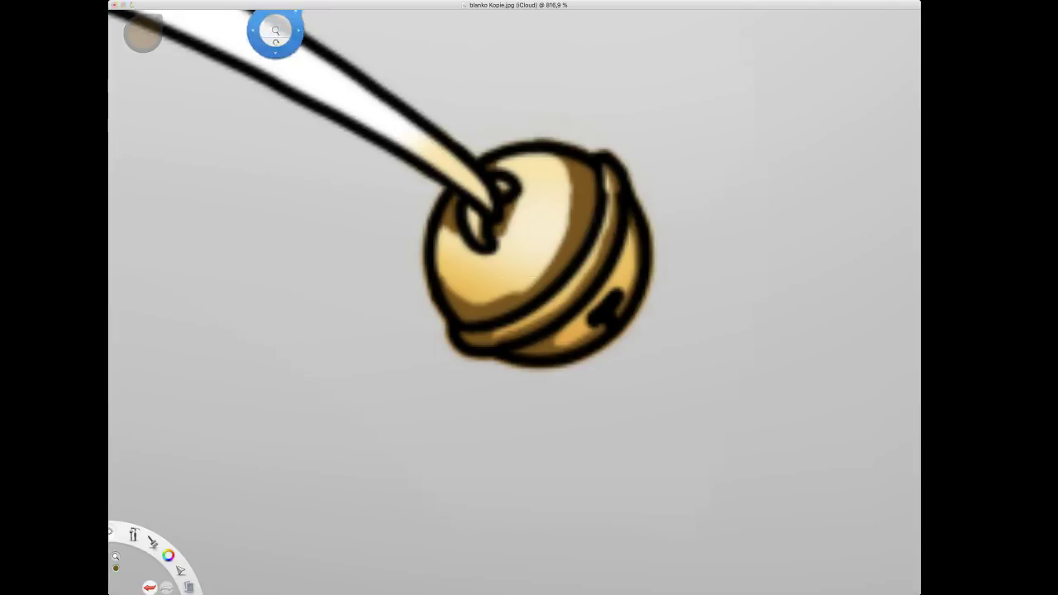
pyautogui.moveTo(513, 230); pyautogui.dragTo(575, 256)
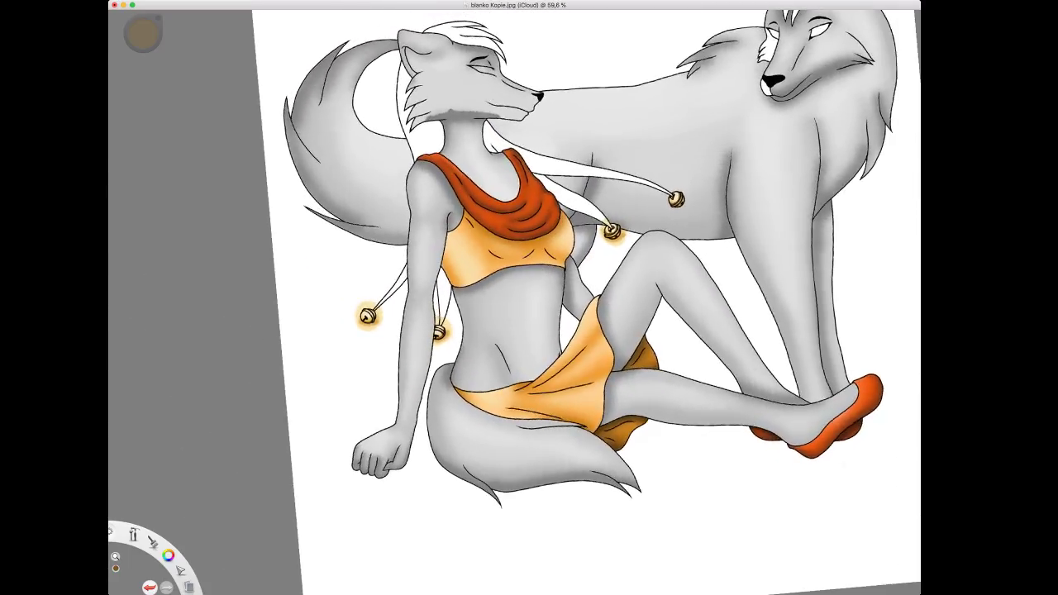
pyautogui.moveTo(409, 324); pyautogui.dragTo(430, 279)
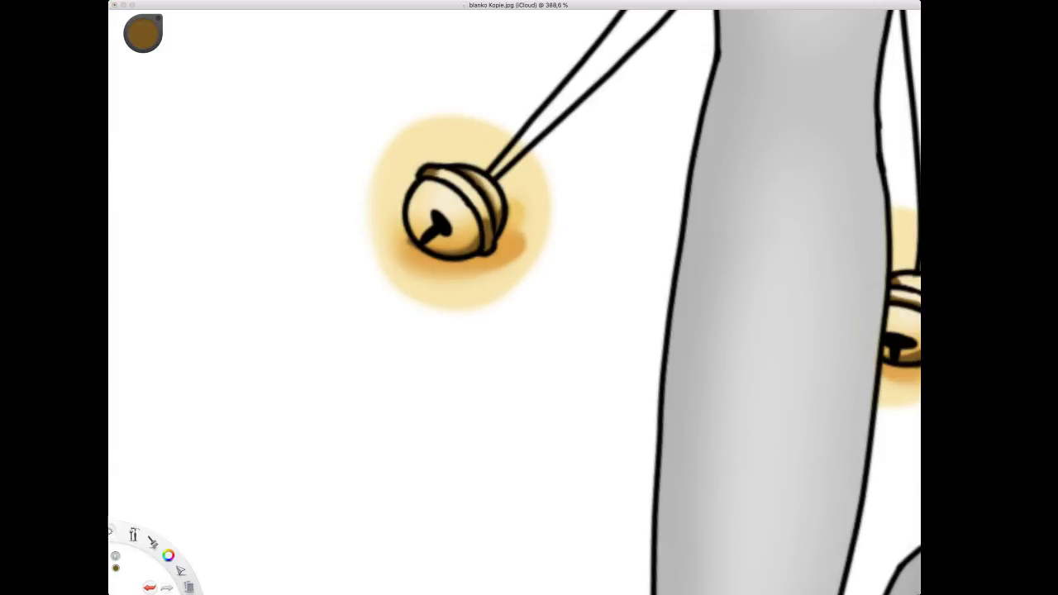
pyautogui.moveTo(476, 214); pyautogui.dragTo(464, 212)
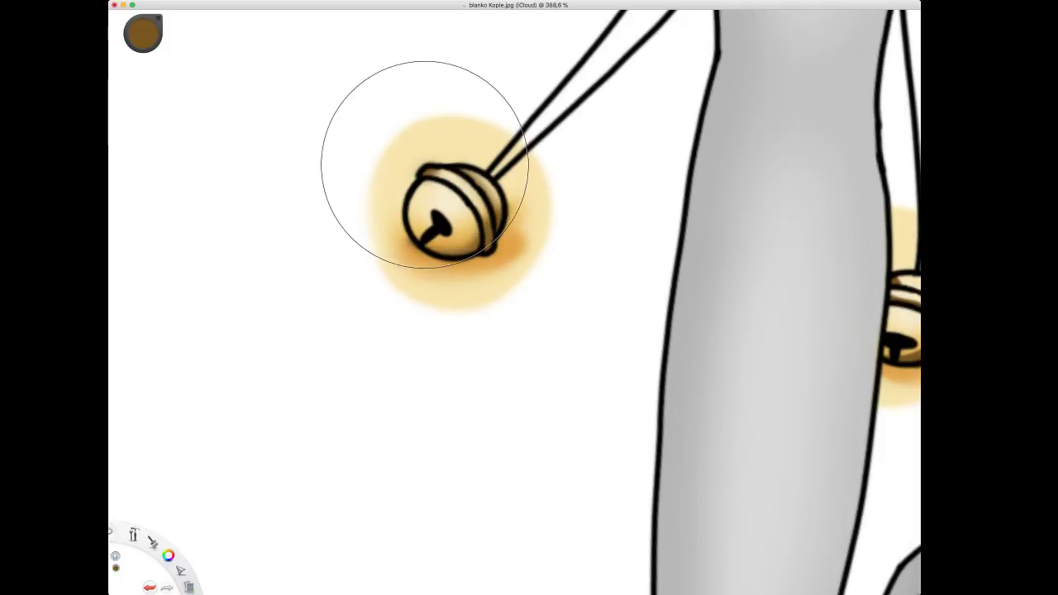
pyautogui.press('space')
pyautogui.moveTo(595, 165); pyautogui.dragTo(200, 191)
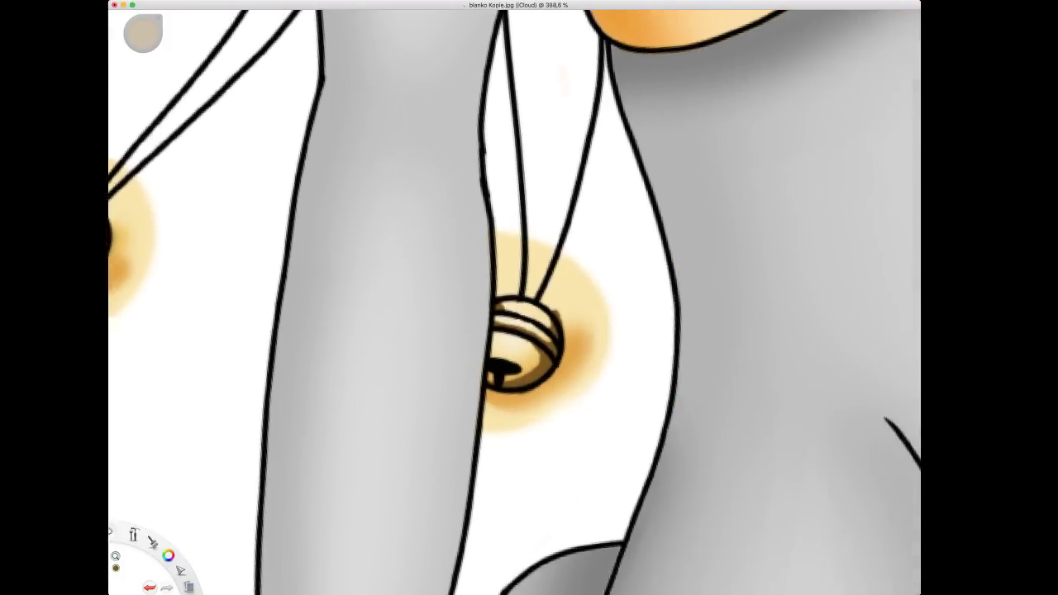
pyautogui.moveTo(540, 333)
pyautogui.mouseDown()
pyautogui.moveTo(524, 265)
pyautogui.moveTo(521, 285)
pyautogui.mouseUp()
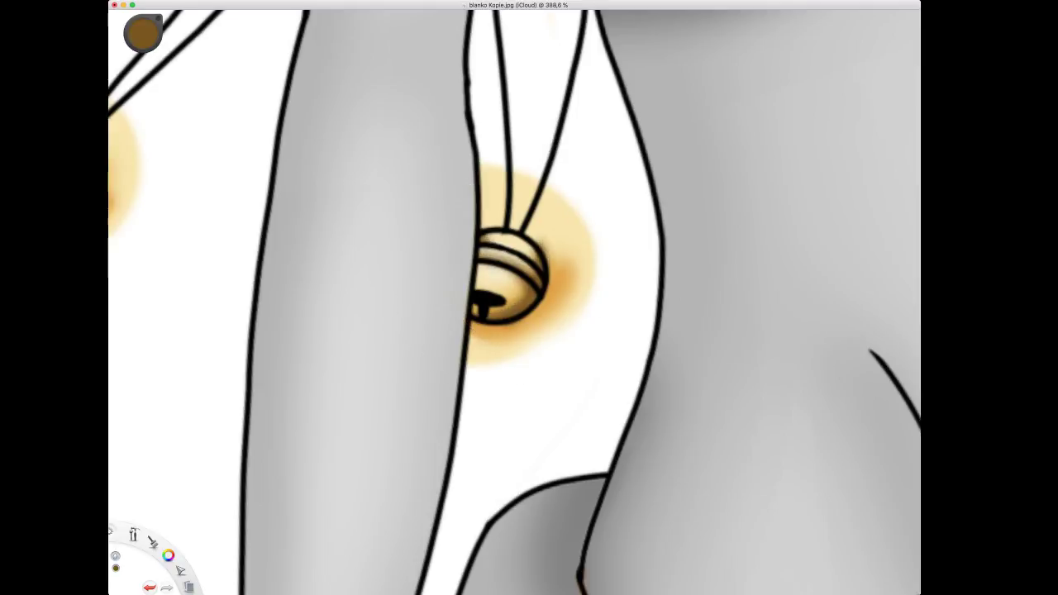
# Blend the hard brown shadows on the bell beside the raised knee and the bell in front of the wolf.
pyautogui.press('space')
pyautogui.moveTo(595, 263)
pyautogui.mouseDown()
pyautogui.moveTo(673, 331)
pyautogui.moveTo(333, 468)
pyautogui.mouseUp()
pyautogui.moveTo(628, 323); pyautogui.dragTo(436, 563)
pyautogui.moveTo(591, 366); pyautogui.dragTo(511, 323)
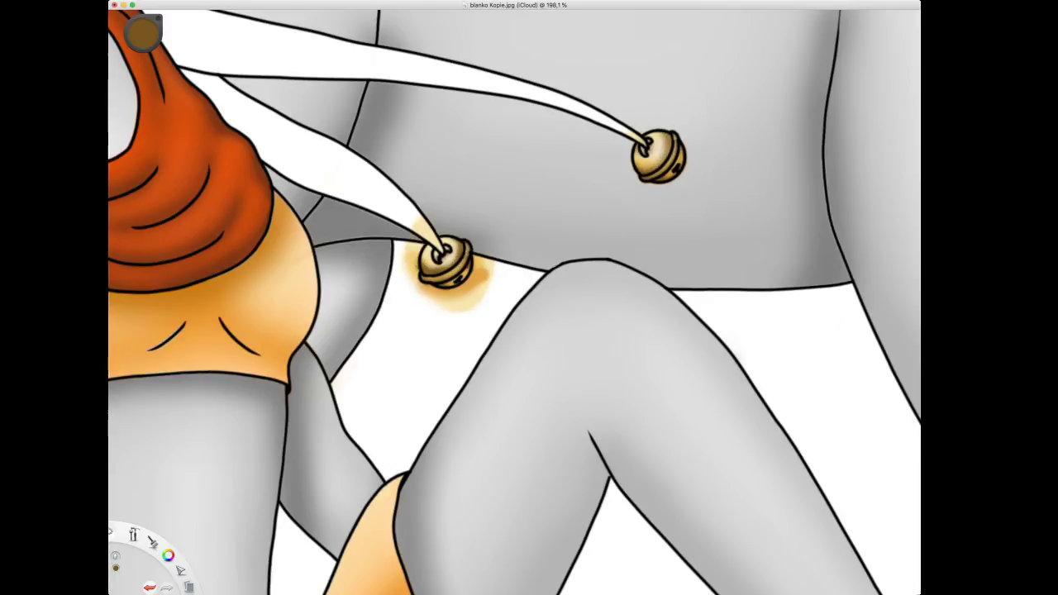
pyautogui.press('space')
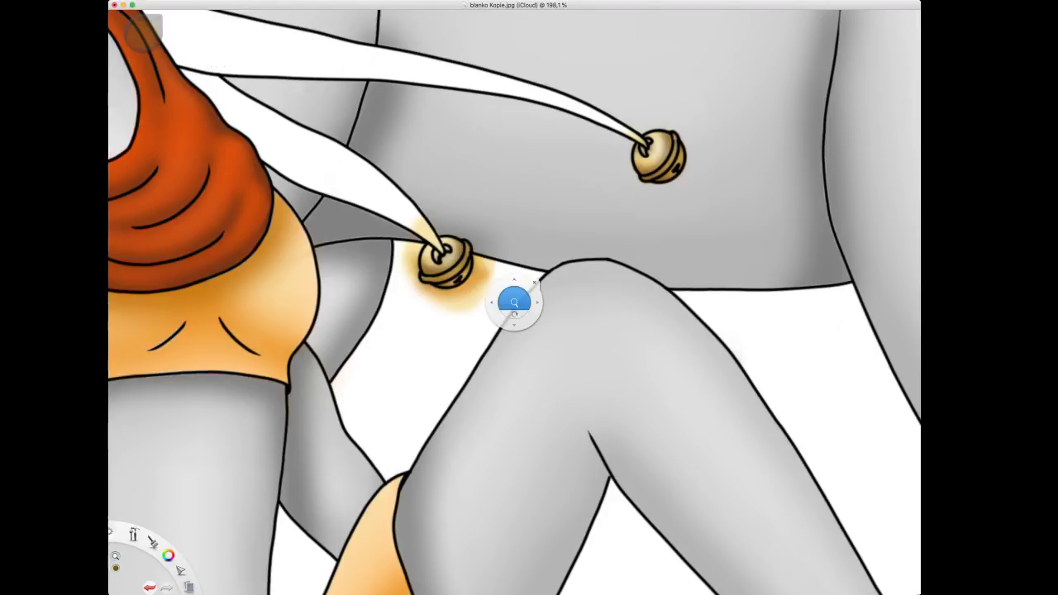
pyautogui.moveTo(491, 240)
pyautogui.mouseDown()
pyautogui.moveTo(479, 389)
pyautogui.moveTo(512, 373)
pyautogui.mouseUp()
# Deepen the shadows around the loop, band and underside of the bell beside the raised knee with a darker brown.
pyautogui.press('space')
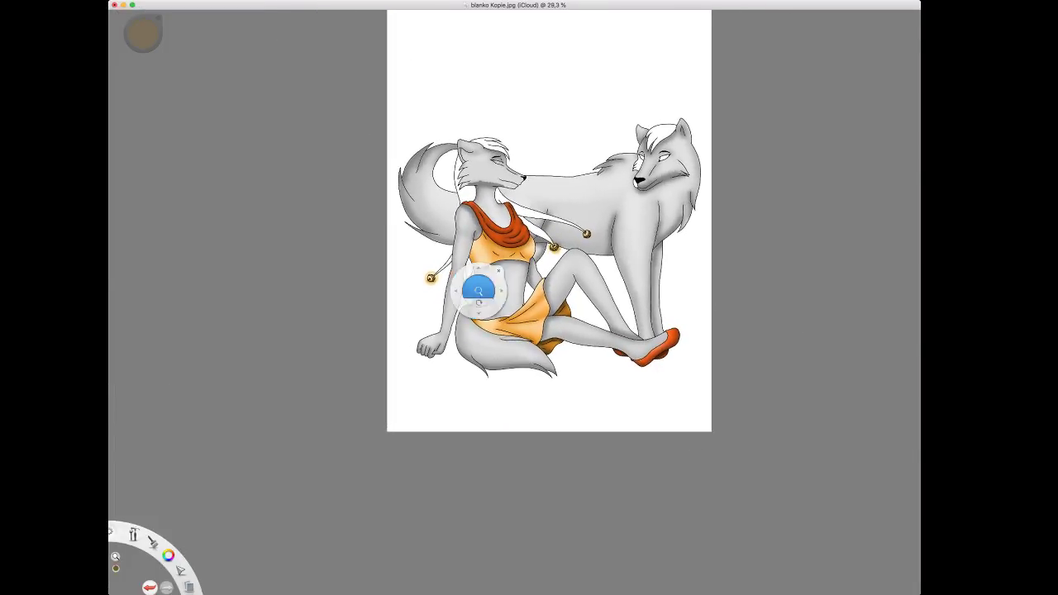
pyautogui.moveTo(481, 286); pyautogui.dragTo(476, 175)
pyautogui.press('space')
pyautogui.moveTo(462, 264); pyautogui.dragTo(373, 382)
pyautogui.press('space')
pyautogui.press('space')
pyautogui.moveTo(623, 264); pyautogui.dragTo(609, 203)
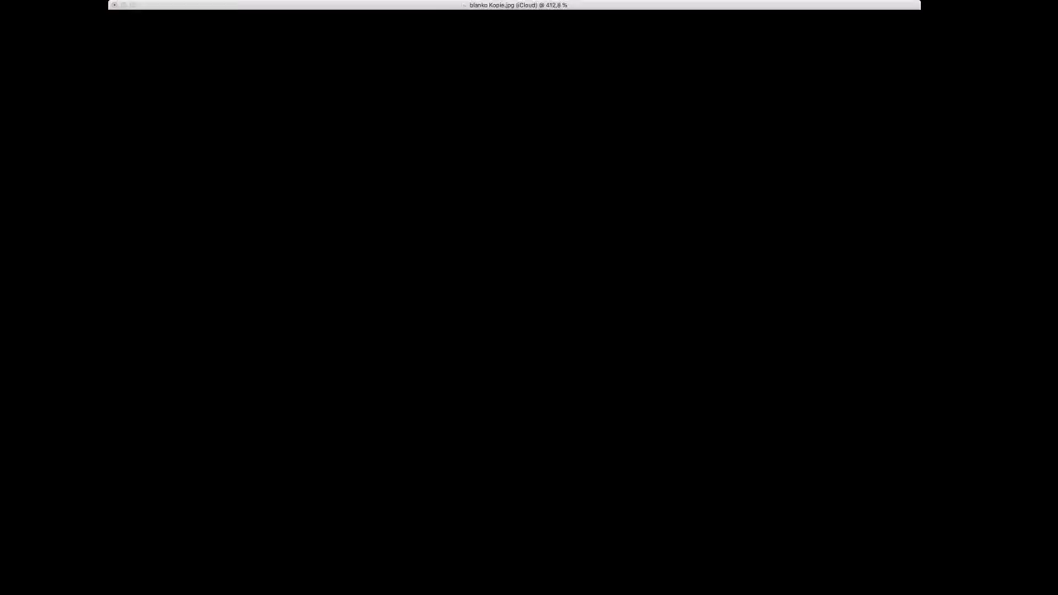
pyautogui.press('space')
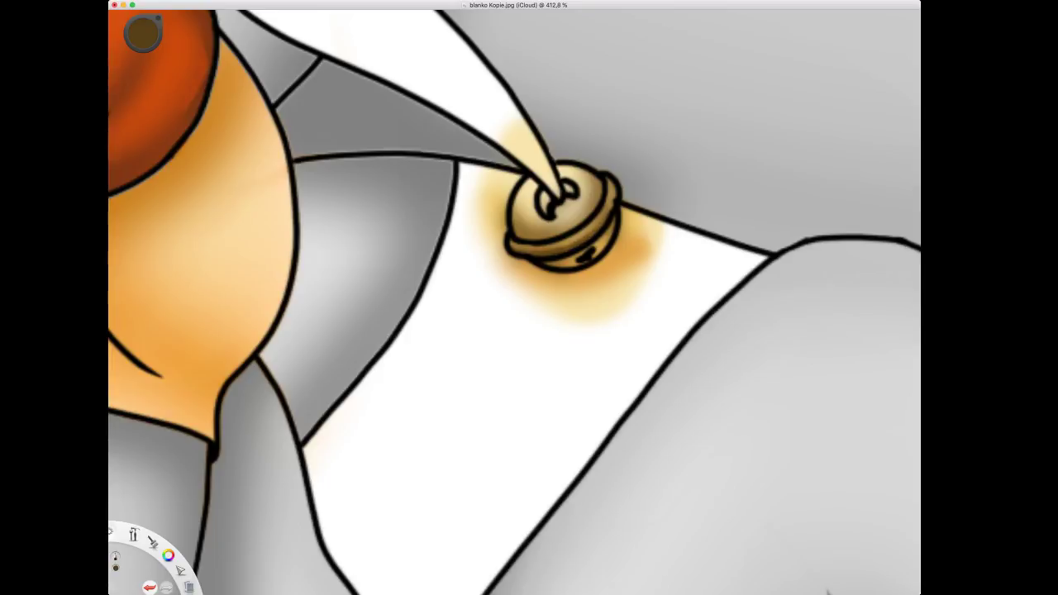
pyautogui.moveTo(607, 215); pyautogui.dragTo(612, 188)
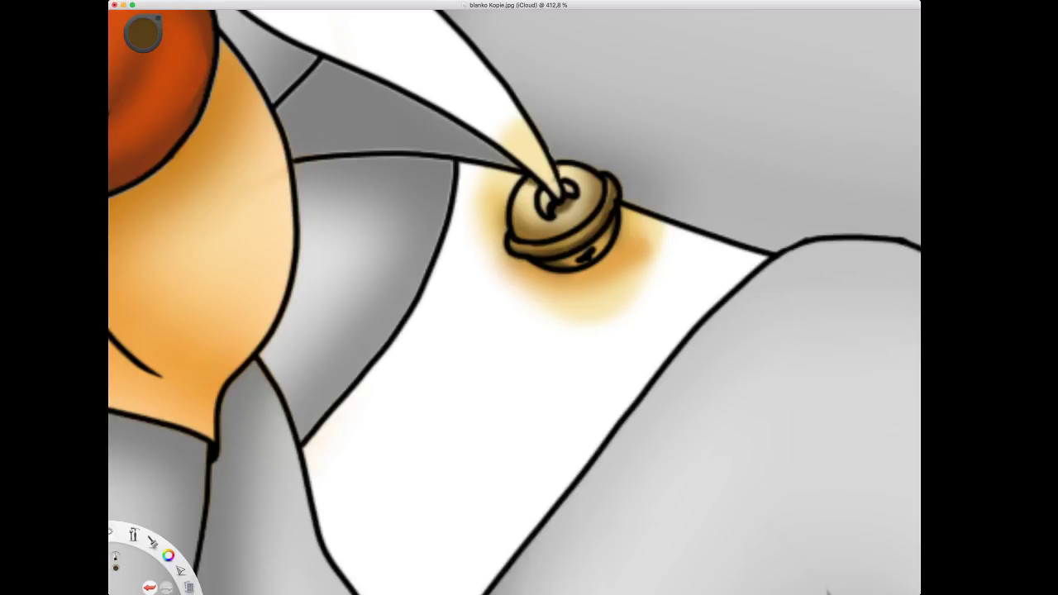
pyautogui.press('space')
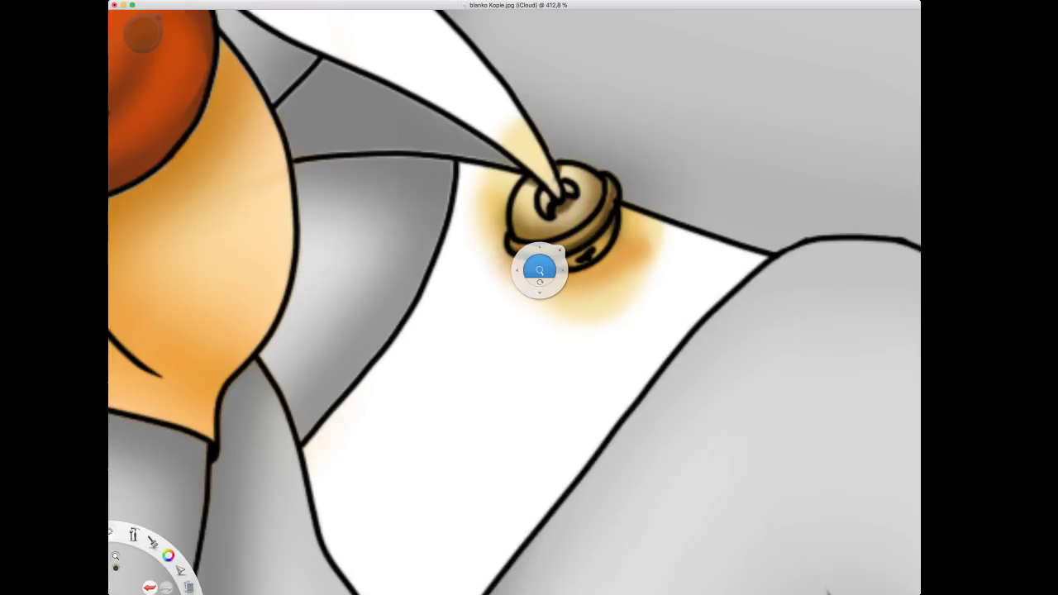
# Deepen the shadows on the bell in front of the wolf with darker brown, and add pale yellow highlights to both tassel bells there.
pyautogui.moveTo(541, 271); pyautogui.dragTo(586, 405)
pyautogui.scroll(10, 653, 248)
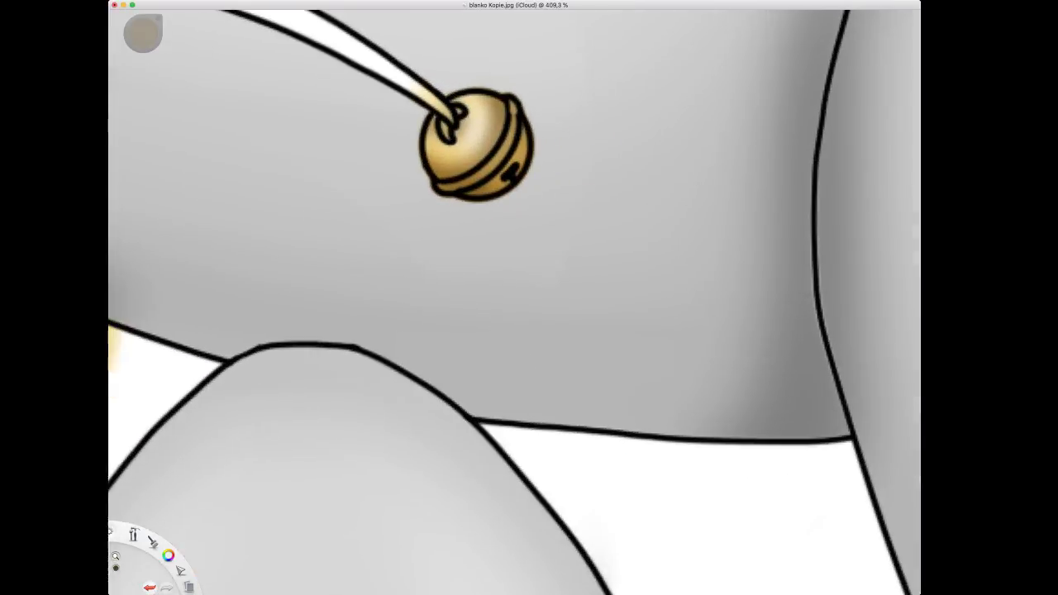
pyautogui.moveTo(571, 229); pyautogui.dragTo(621, 310)
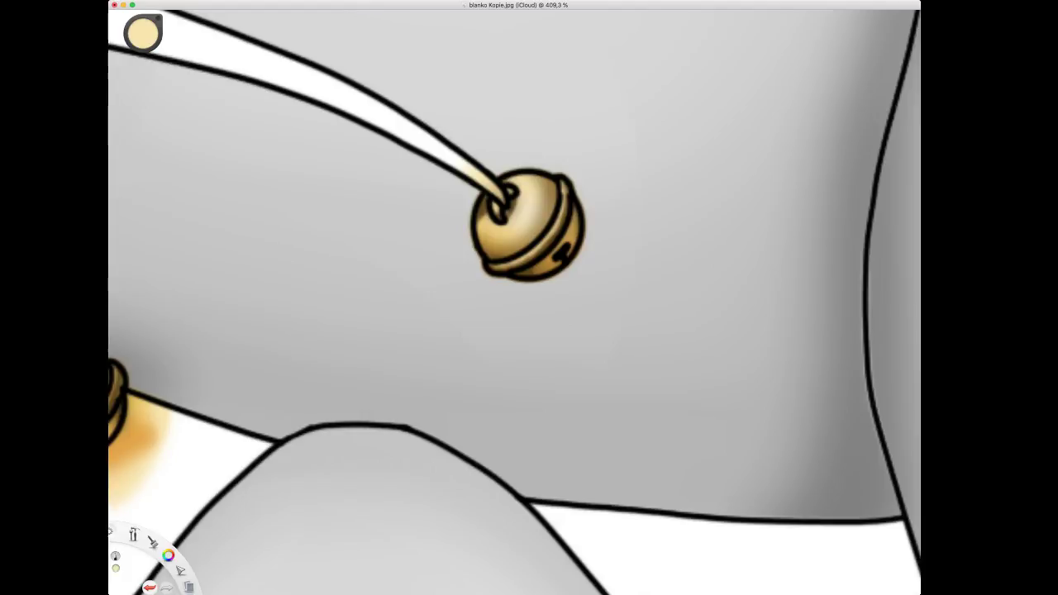
pyautogui.press('space')
pyautogui.moveTo(497, 239); pyautogui.dragTo(456, 274)
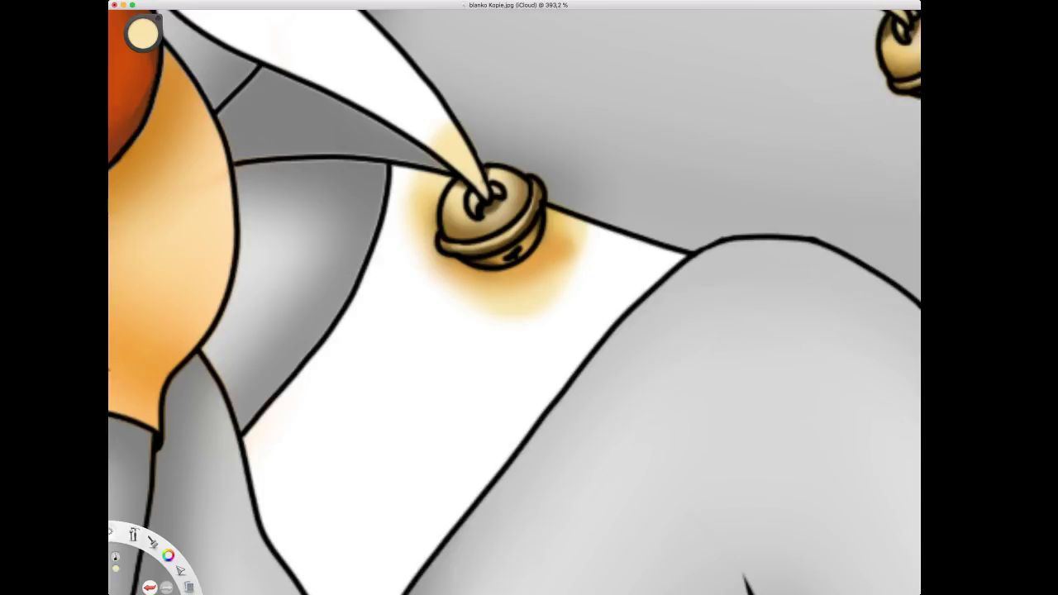
pyautogui.press('space')
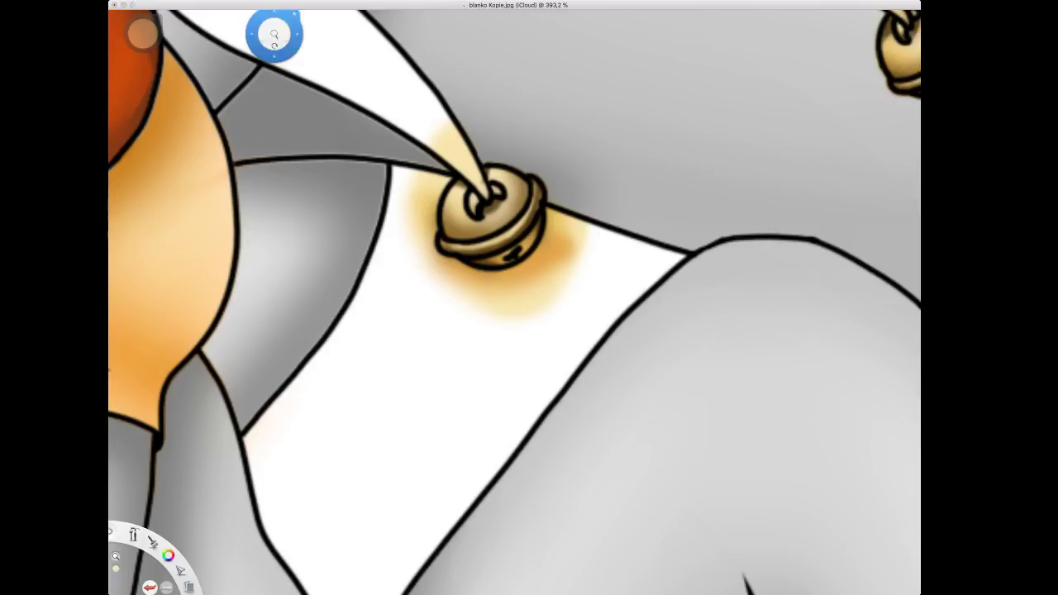
# Blend the shading of the bell beside the raised knee with a large soft brush, redoing the first stroke.
pyautogui.moveTo(422, 216); pyautogui.dragTo(385, 312)
pyautogui.moveTo(250, 315); pyautogui.dragTo(568, 283)
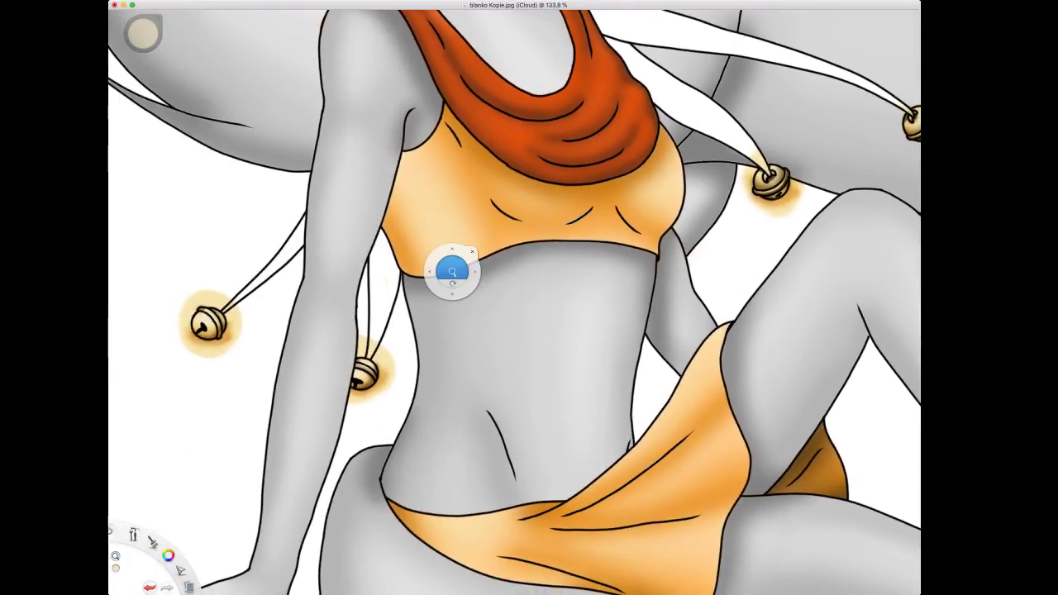
pyautogui.scroll(-3, 448, 272)
pyautogui.scroll(5, 398, 312)
pyautogui.moveTo(398, 313); pyautogui.dragTo(405, 368)
pyautogui.press('space')
pyautogui.scroll(-2, 560, 267)
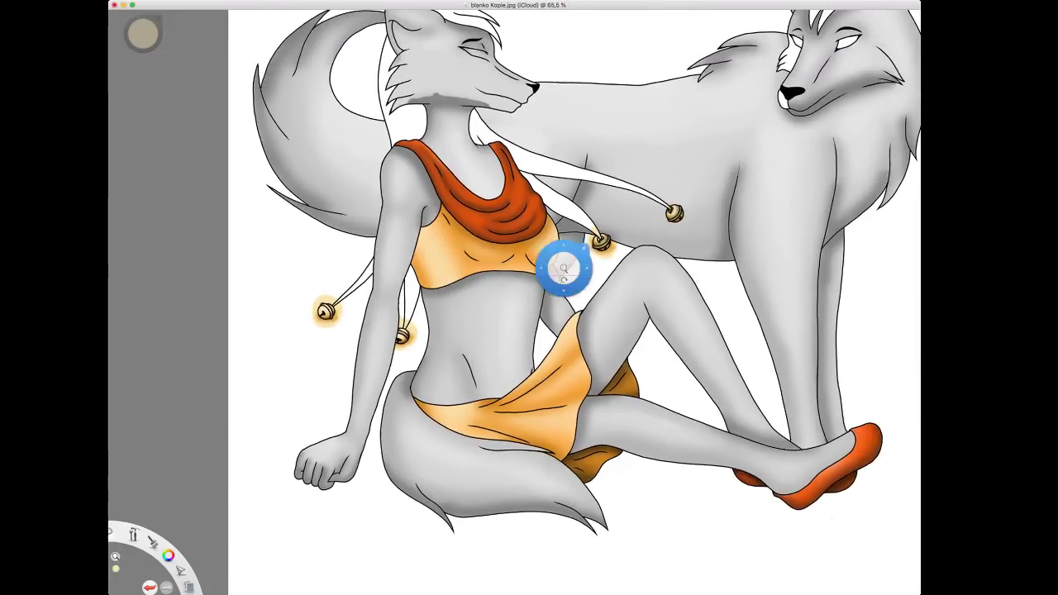
pyautogui.scroll(6, 537, 256)
pyautogui.click(546, 230)
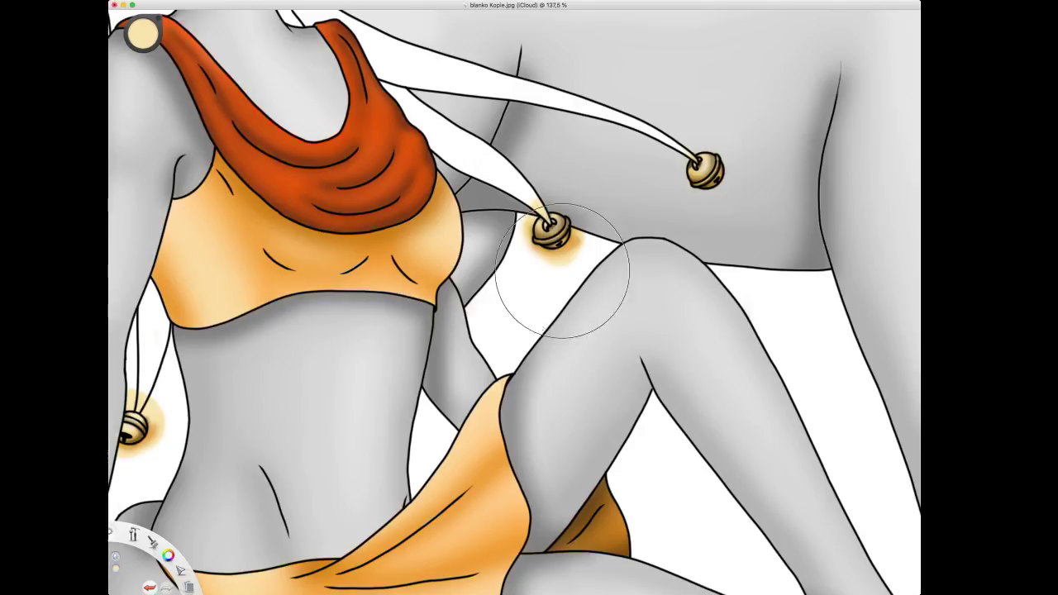
pyautogui.press('super+z')
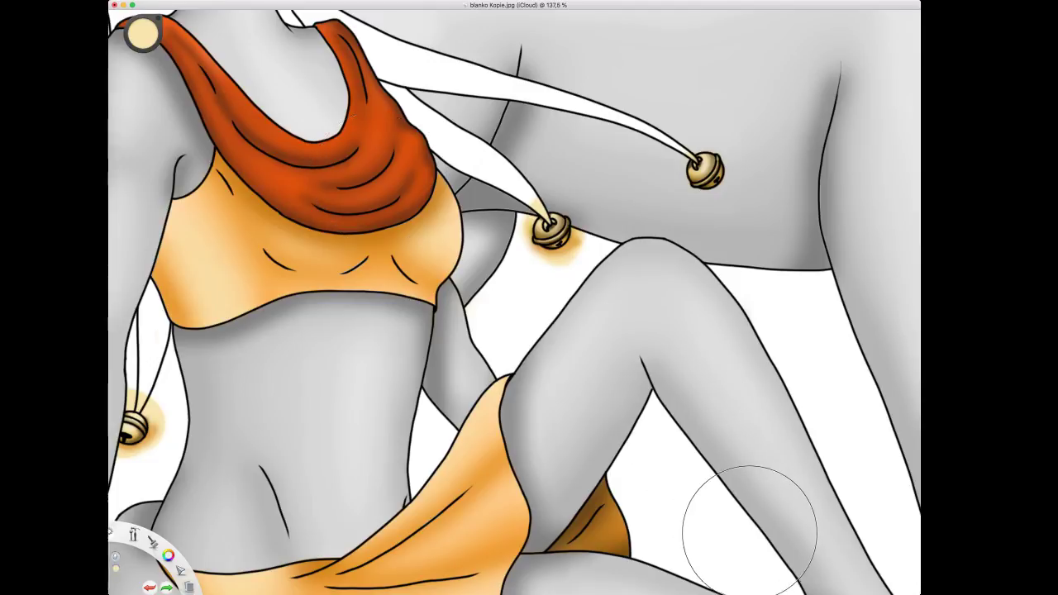
pyautogui.moveTo(534, 210); pyautogui.dragTo(531, 235)
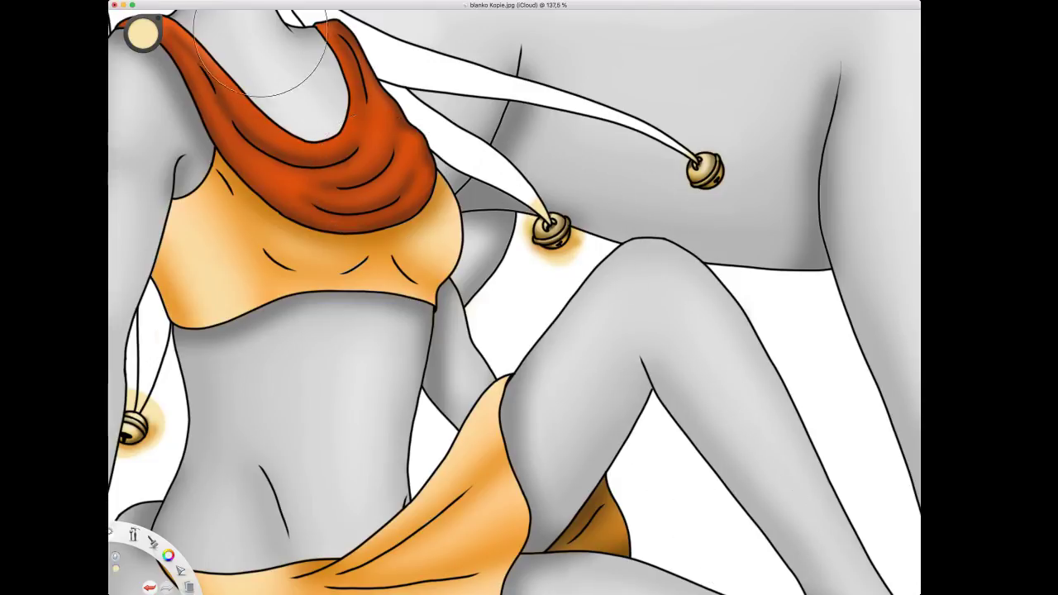
# Erase the golden overspill around the bell hanging on the outer side of the seated figure's supporting arm.
pyautogui.press('space')
pyautogui.moveTo(435, 264); pyautogui.dragTo(562, 308)
pyautogui.moveTo(445, 284); pyautogui.dragTo(545, 206)
pyautogui.moveTo(443, 228); pyautogui.dragTo(441, 199)
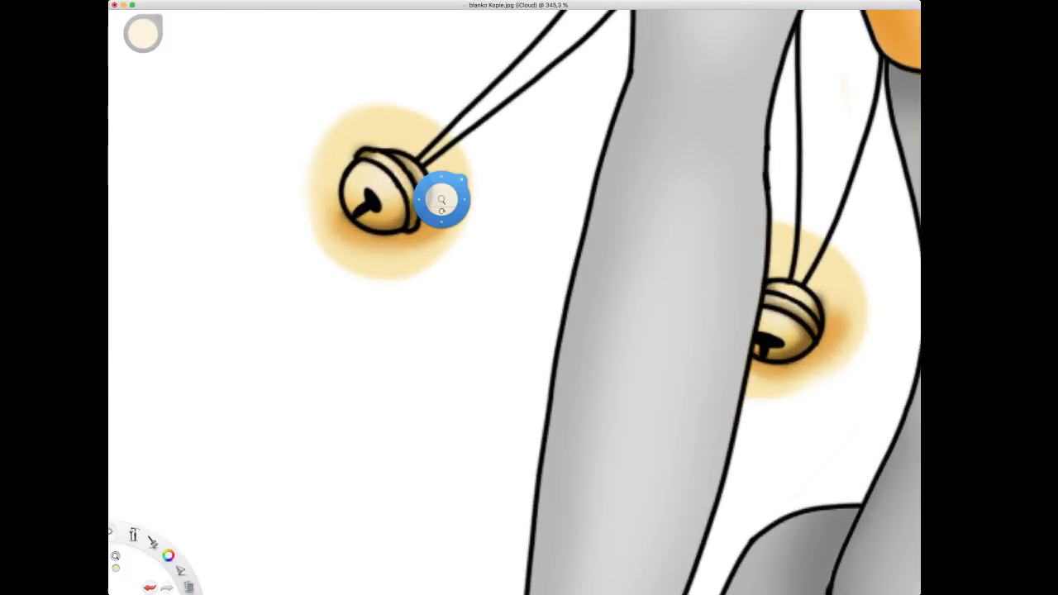
pyautogui.click(282, 168)
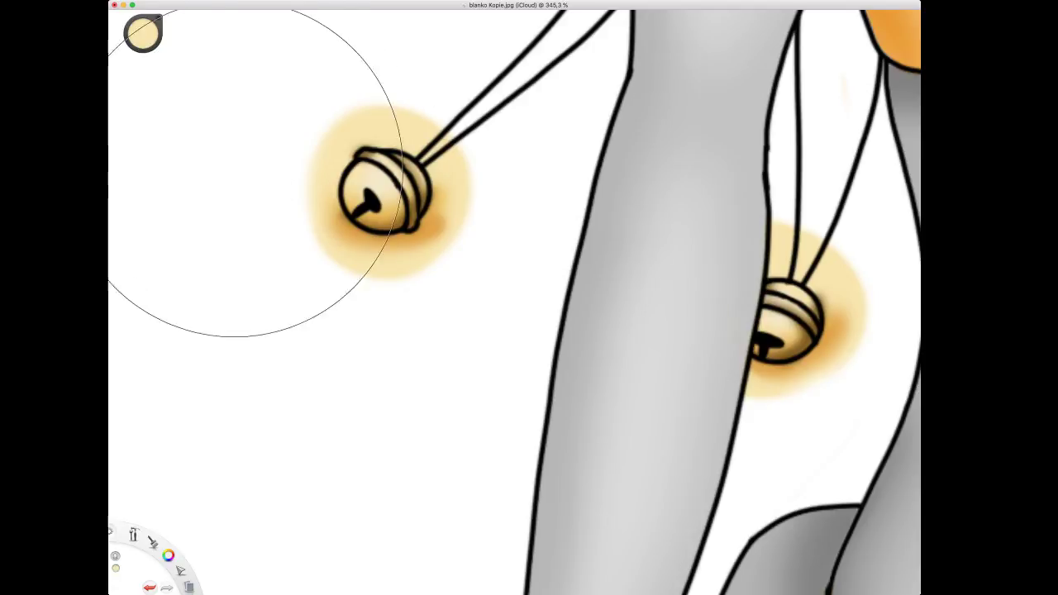
pyautogui.click(109, 118)
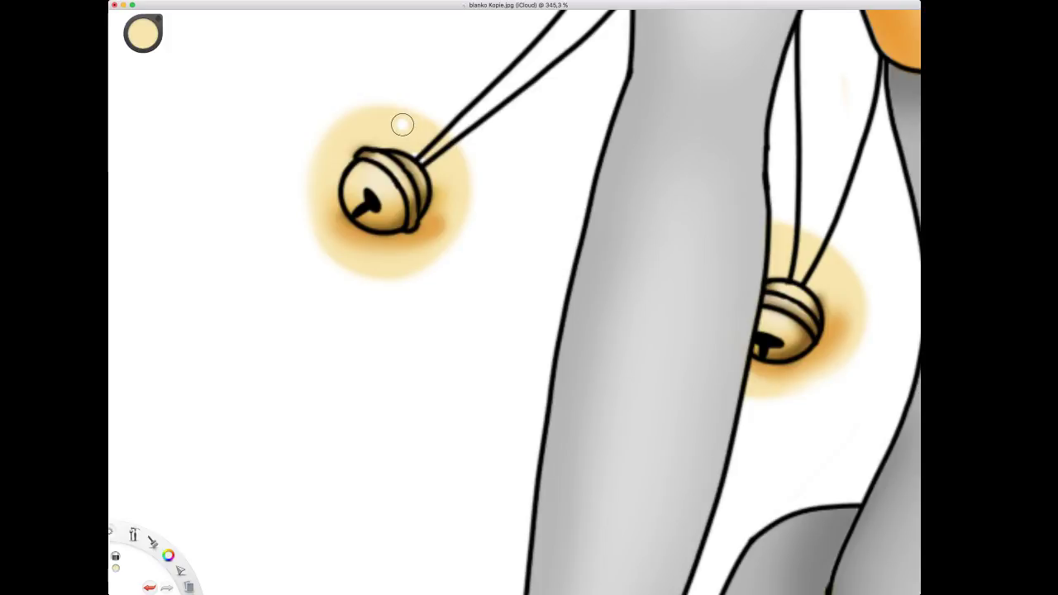
pyautogui.moveTo(401, 123); pyautogui.dragTo(464, 180)
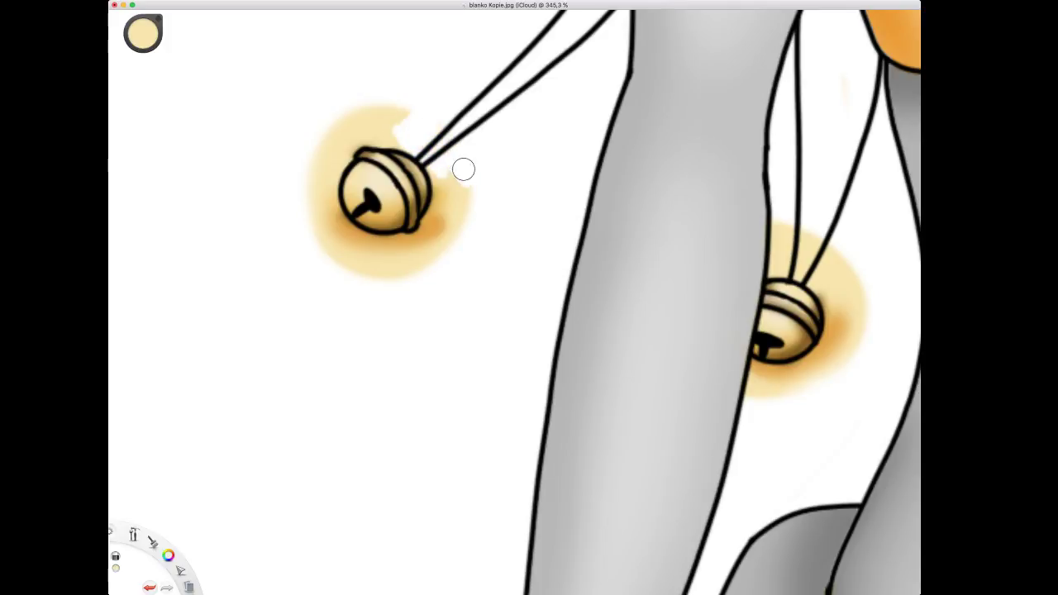
pyautogui.moveTo(431, 147)
pyautogui.mouseDown()
pyautogui.moveTo(435, 217)
pyautogui.moveTo(423, 236)
pyautogui.mouseUp()
pyautogui.moveTo(359, 235); pyautogui.dragTo(389, 243)
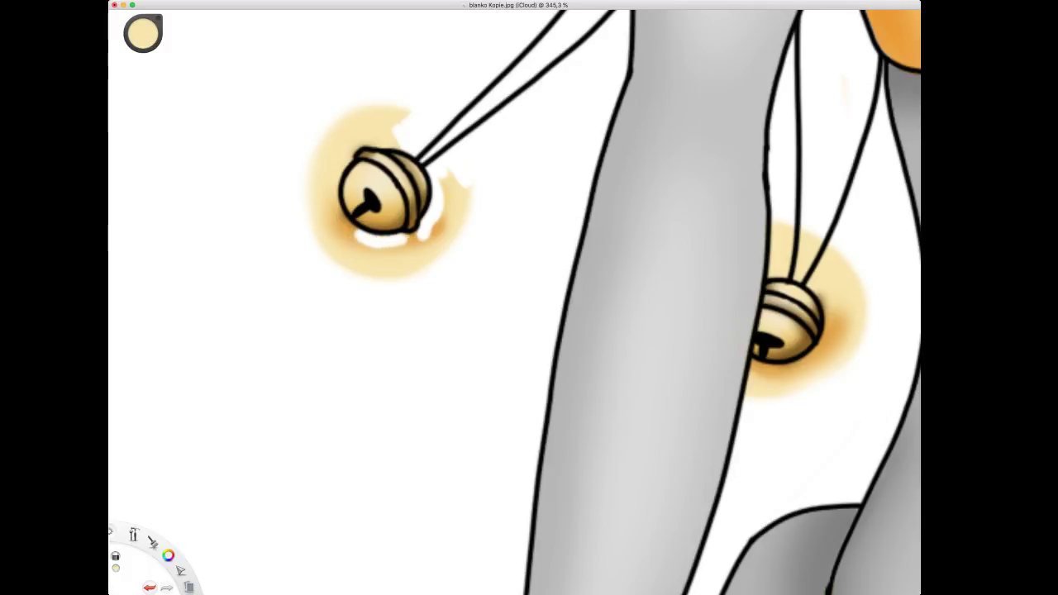
pyautogui.moveTo(408, 130)
pyautogui.mouseDown()
pyautogui.moveTo(346, 153)
pyautogui.moveTo(349, 234)
pyautogui.mouseUp()
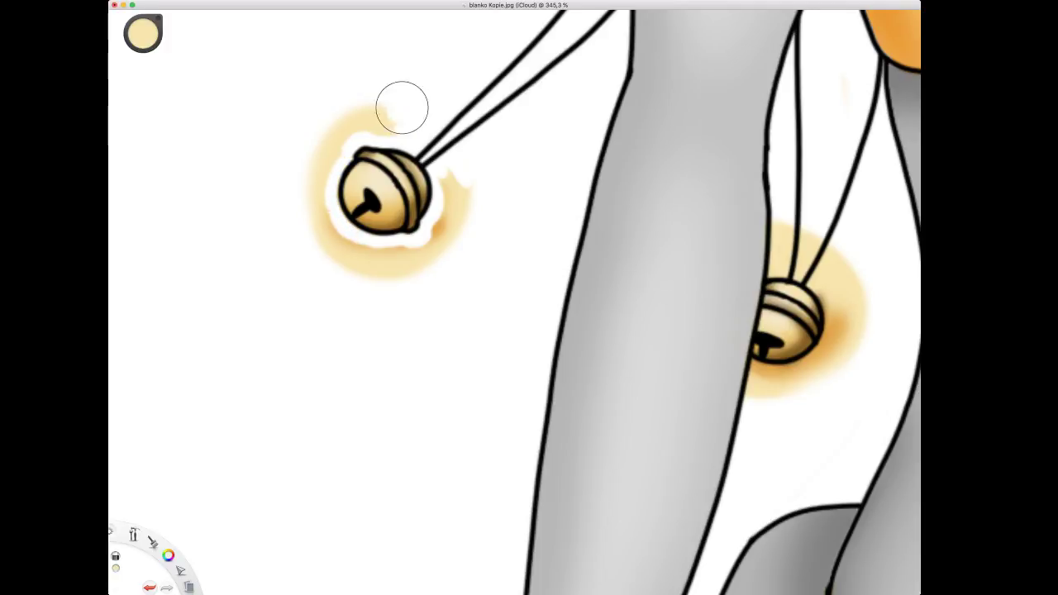
pyautogui.moveTo(402, 104)
pyautogui.mouseDown()
pyautogui.moveTo(350, 124)
pyautogui.moveTo(317, 160)
pyautogui.moveTo(311, 192)
pyautogui.moveTo(353, 273)
pyautogui.moveTo(405, 271)
pyautogui.moveTo(407, 252)
pyautogui.moveTo(441, 255)
pyautogui.moveTo(463, 211)
pyautogui.moveTo(456, 174)
pyautogui.moveTo(368, 120)
pyautogui.mouseUp()
# Erase the golden overspill around the bell partly hidden between the supporting arm and the torso.
pyautogui.press('space')
pyautogui.moveTo(568, 277); pyautogui.dragTo(349, 199)
pyautogui.moveTo(476, 280); pyautogui.dragTo(476, 301)
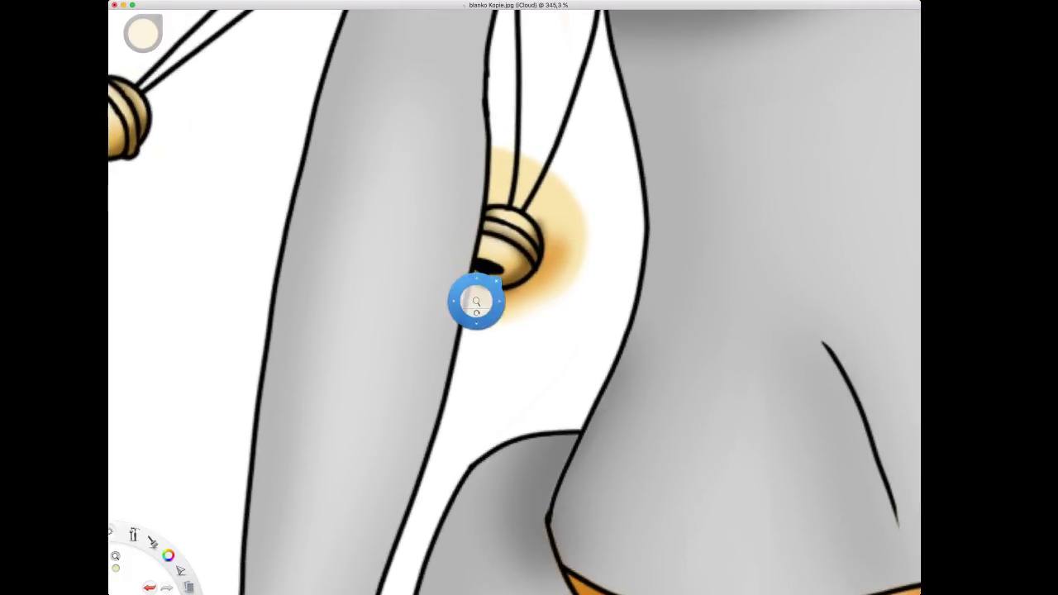
pyautogui.moveTo(499, 245); pyautogui.dragTo(496, 249)
pyautogui.press('super+z')
pyautogui.moveTo(482, 189)
pyautogui.mouseDown()
pyautogui.moveTo(549, 204)
pyautogui.moveTo(557, 191)
pyautogui.moveTo(595, 240)
pyautogui.mouseUp()
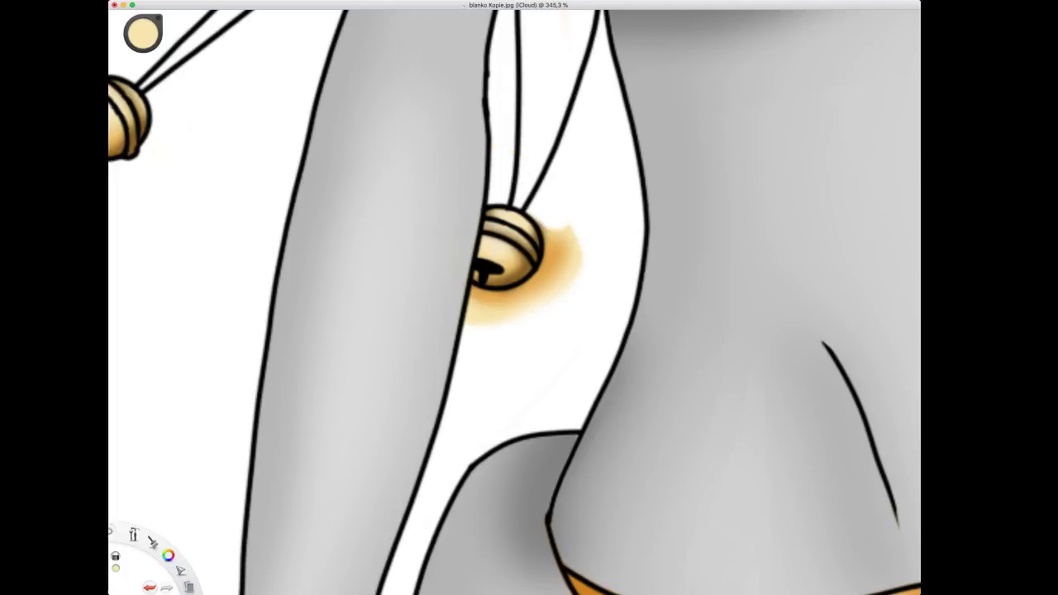
pyautogui.moveTo(552, 205)
pyautogui.mouseDown()
pyautogui.moveTo(563, 218)
pyautogui.moveTo(564, 259)
pyautogui.moveTo(548, 285)
pyautogui.moveTo(472, 303)
pyautogui.moveTo(488, 314)
pyautogui.moveTo(513, 293)
pyautogui.mouseUp()
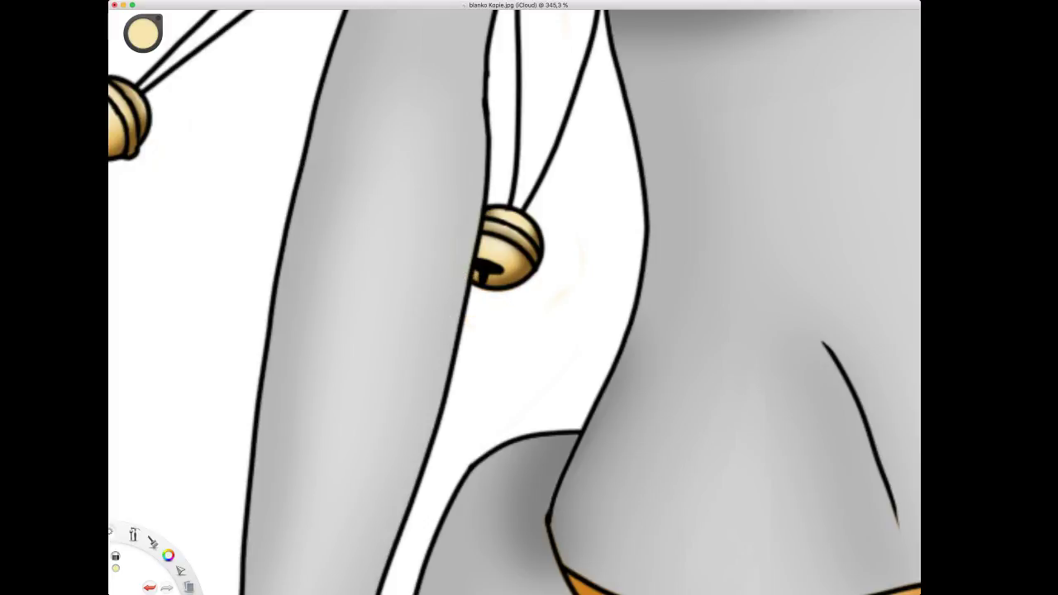
# Erase the yellow overspill from the tassel end and the upper outer side of the bell beside the raised knee.
pyautogui.press('space')
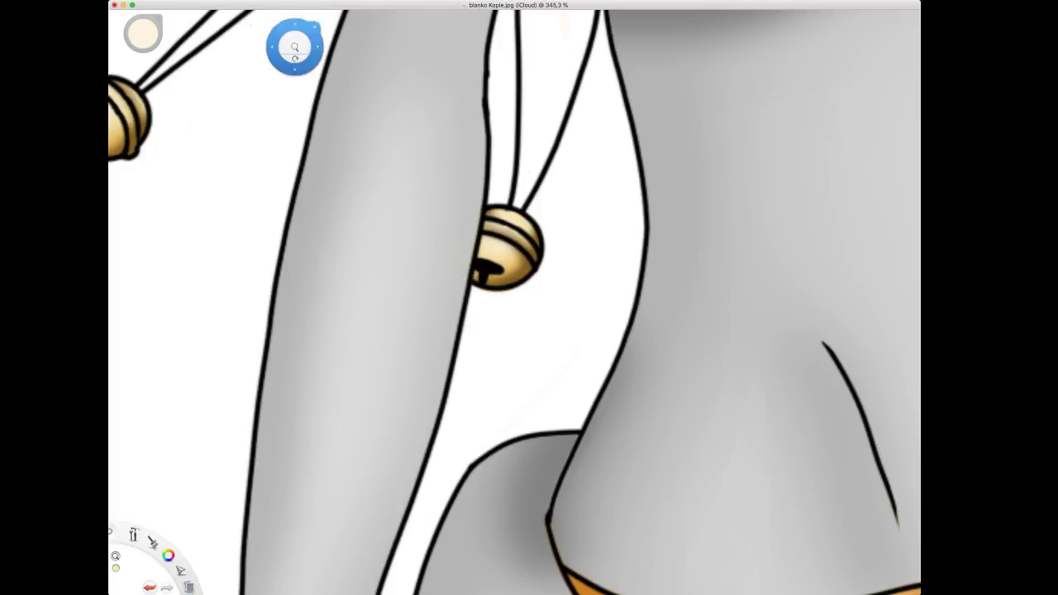
pyautogui.moveTo(295, 48); pyautogui.dragTo(128, 26)
pyautogui.scroll(-15, 543, 295)
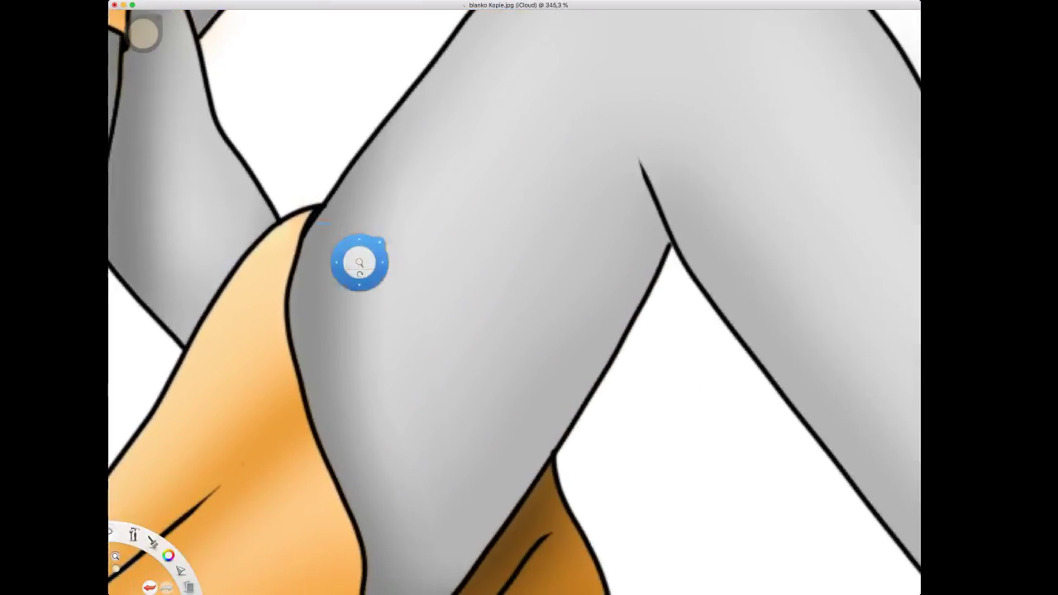
pyautogui.scroll(-5, 515, 302)
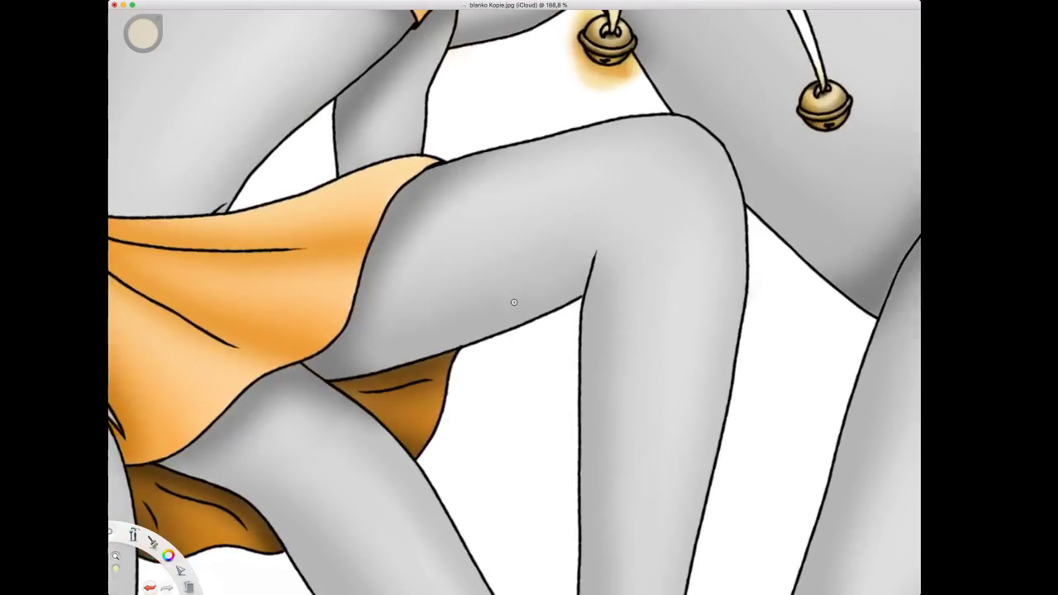
pyautogui.scroll(5, 515, 303)
pyautogui.hscroll(5, 445, 262)
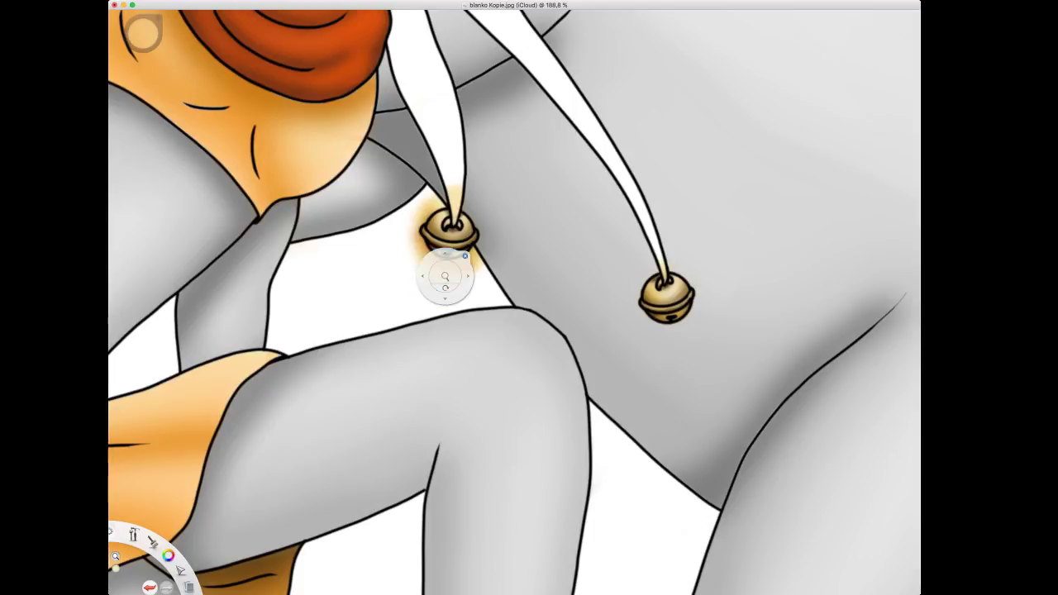
pyautogui.scroll(3, 524, 243)
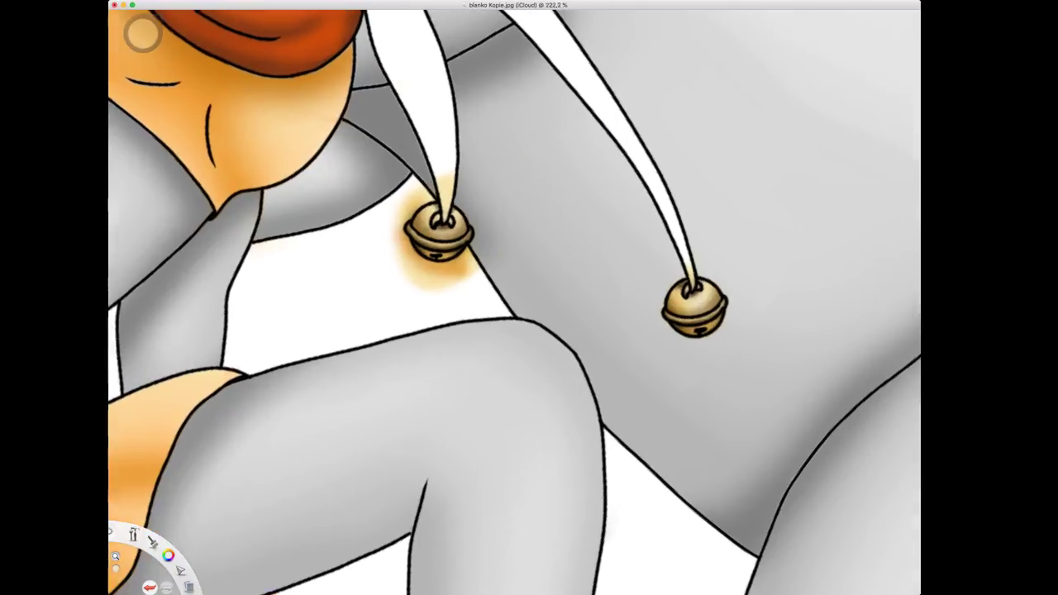
pyautogui.click(543, 202)
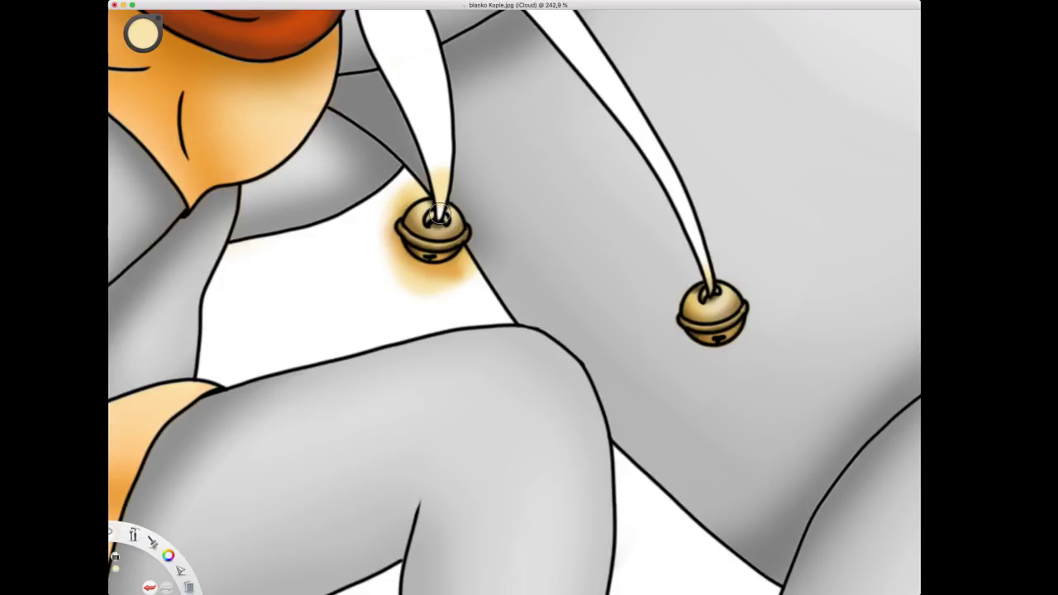
pyautogui.moveTo(441, 203); pyautogui.dragTo(438, 176)
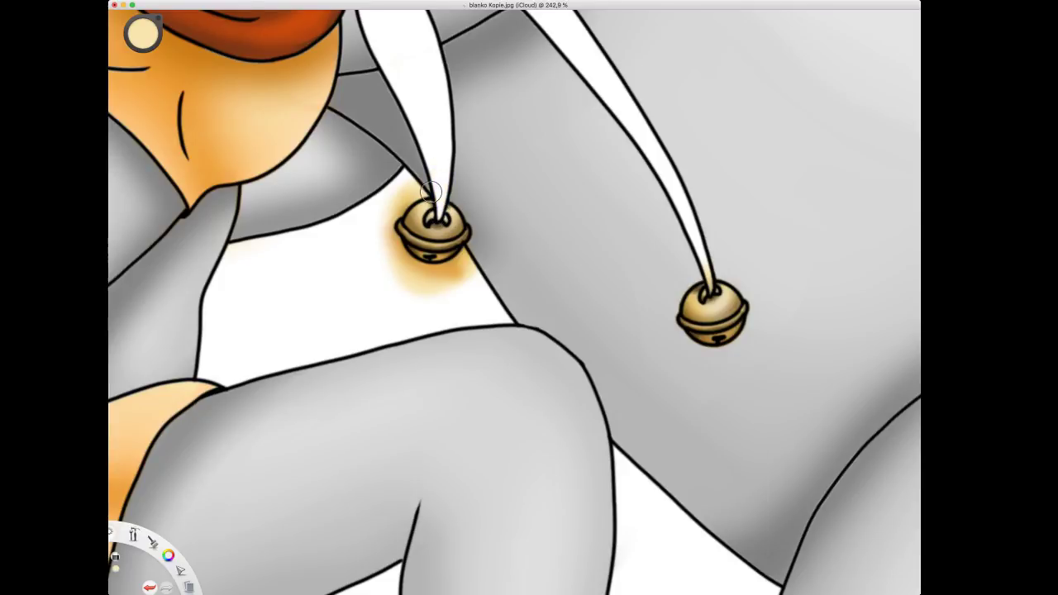
pyautogui.moveTo(400, 207); pyautogui.dragTo(386, 231)
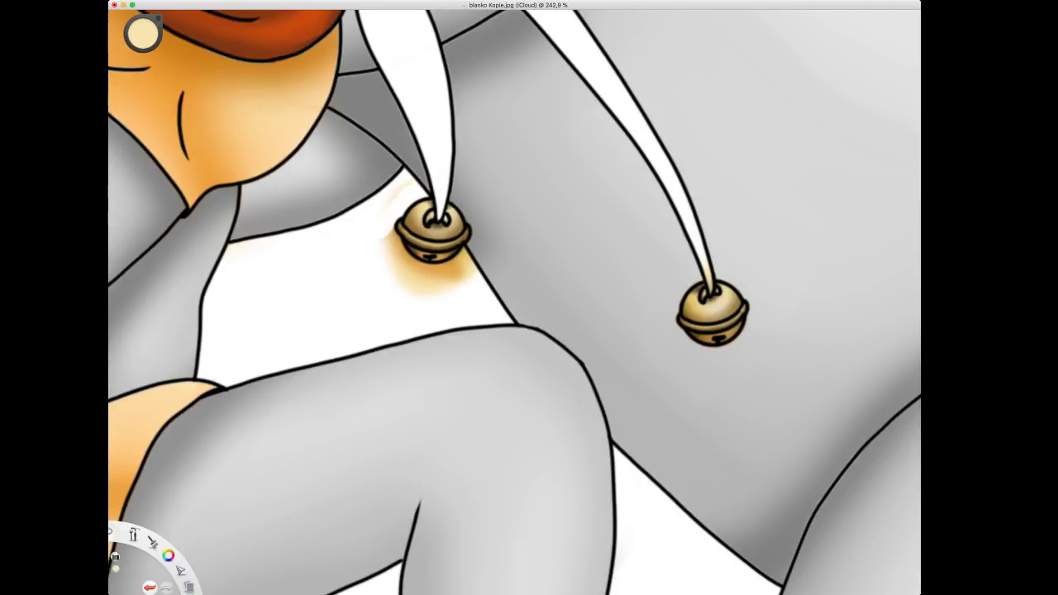
pyautogui.click(915, 53)
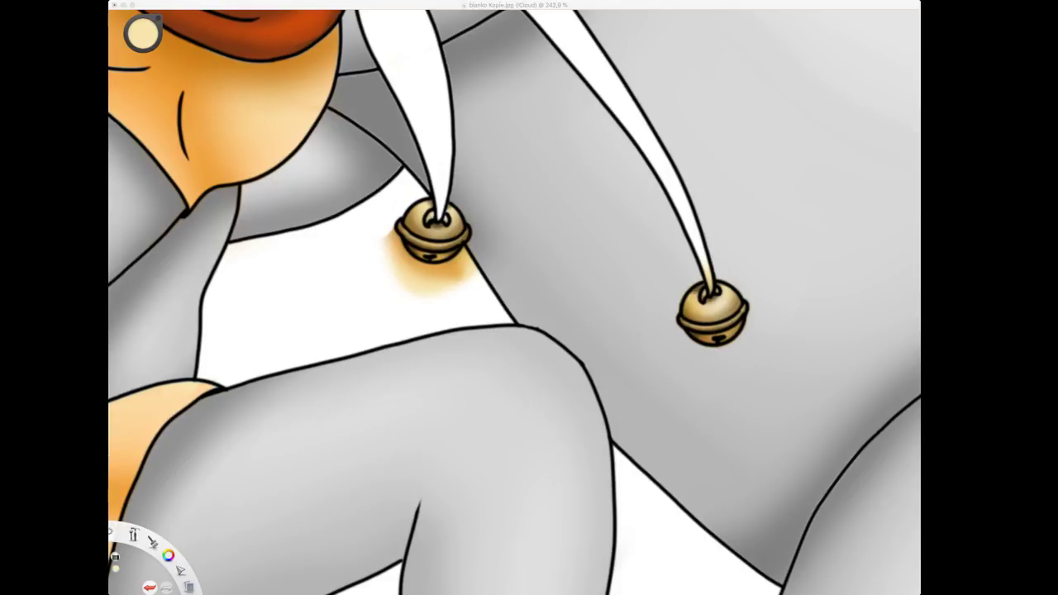
pyautogui.click(375, 192)
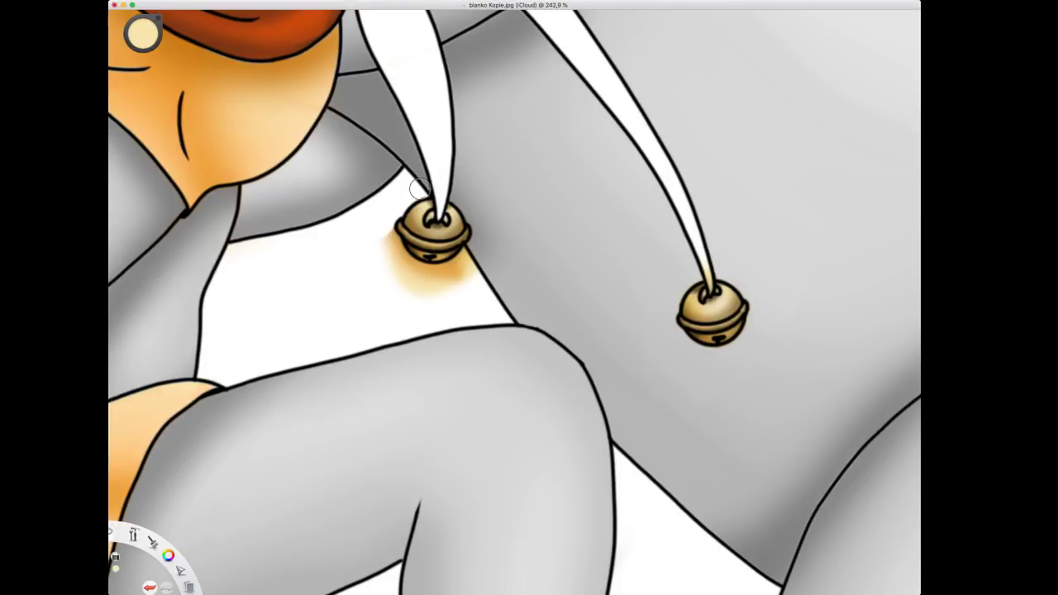
# Erase the golden overspill beneath the bell beside the raised knee, undoing the last stroke.
pyautogui.moveTo(394, 242)
pyautogui.mouseDown()
pyautogui.moveTo(422, 272)
pyautogui.moveTo(400, 273)
pyautogui.moveTo(431, 291)
pyautogui.moveTo(466, 283)
pyautogui.mouseUp()
pyautogui.moveTo(411, 275); pyautogui.dragTo(471, 271)
pyautogui.moveTo(401, 255)
pyautogui.mouseDown()
pyautogui.moveTo(372, 226)
pyautogui.moveTo(404, 272)
pyautogui.moveTo(461, 262)
pyautogui.mouseUp()
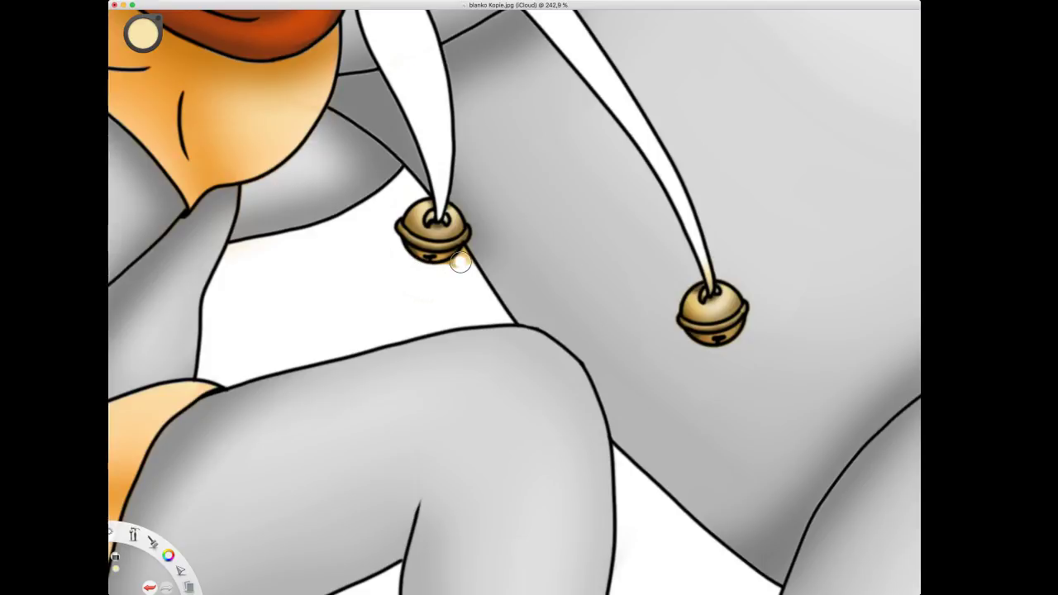
pyautogui.press('super+z')
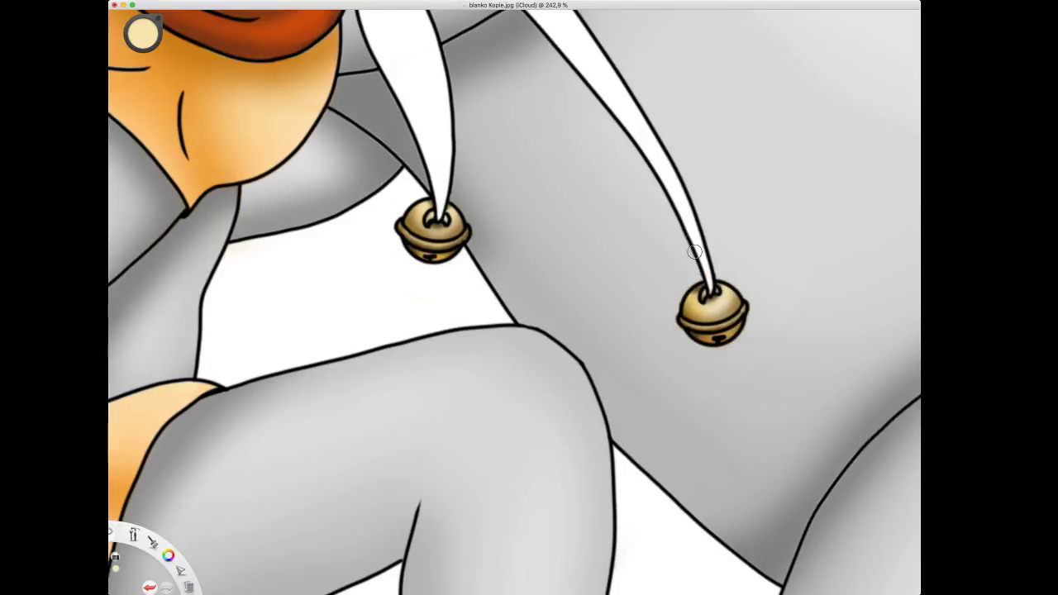
# Erase the grey shading from the seated figure's ear, inside and out, down to where it meets the head.
pyautogui.press('space')
pyautogui.moveTo(506, 214)
pyautogui.mouseDown()
pyautogui.moveTo(530, 289)
pyautogui.moveTo(541, 291)
pyautogui.moveTo(546, 263)
pyautogui.moveTo(537, 251)
pyautogui.moveTo(589, 289)
pyautogui.mouseUp()
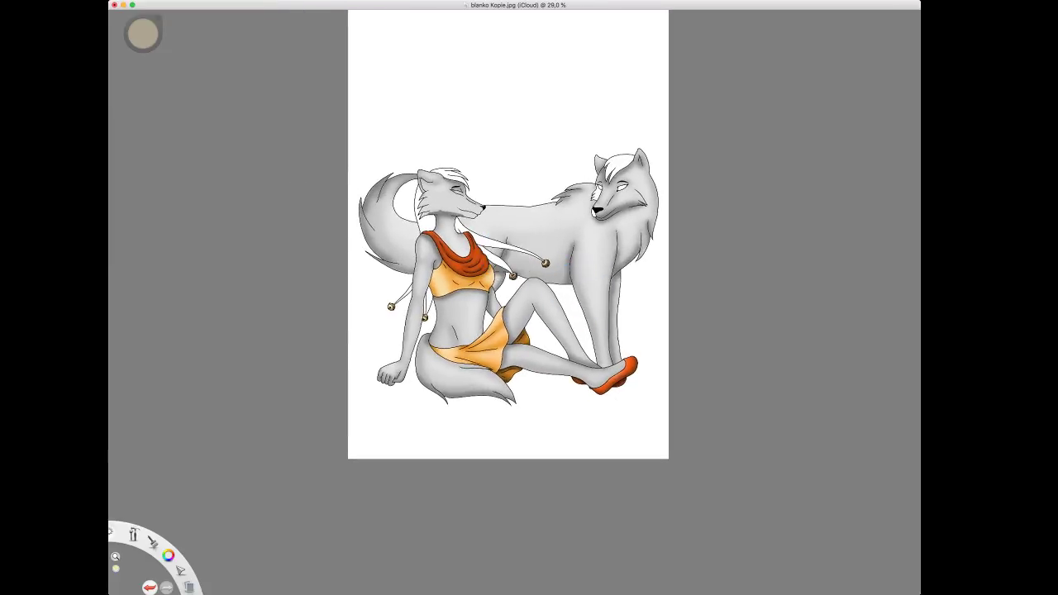
pyautogui.scroll(8, 508, 248)
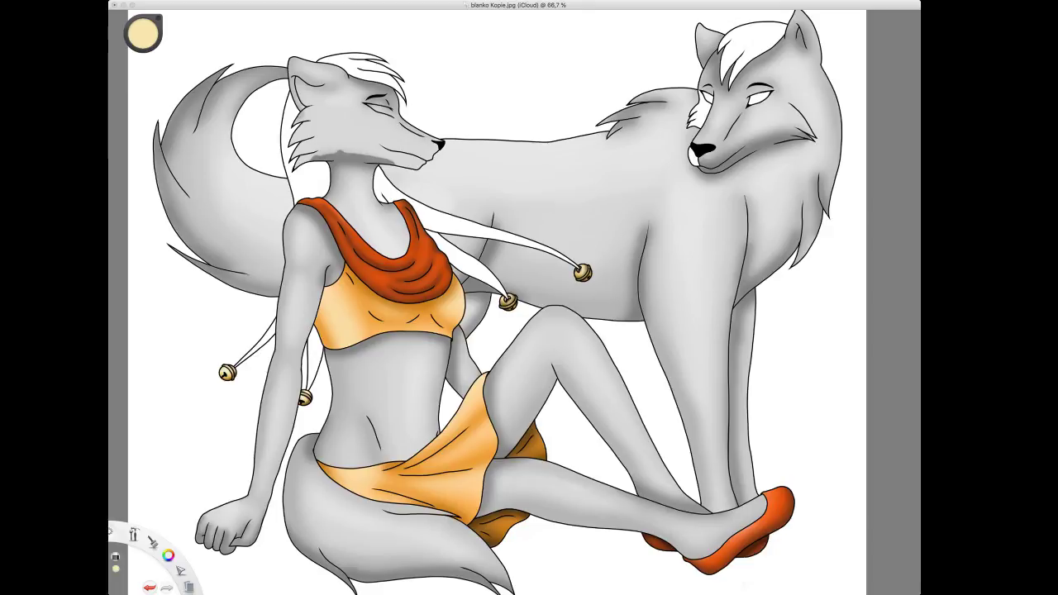
pyautogui.scroll(5, 344, 166)
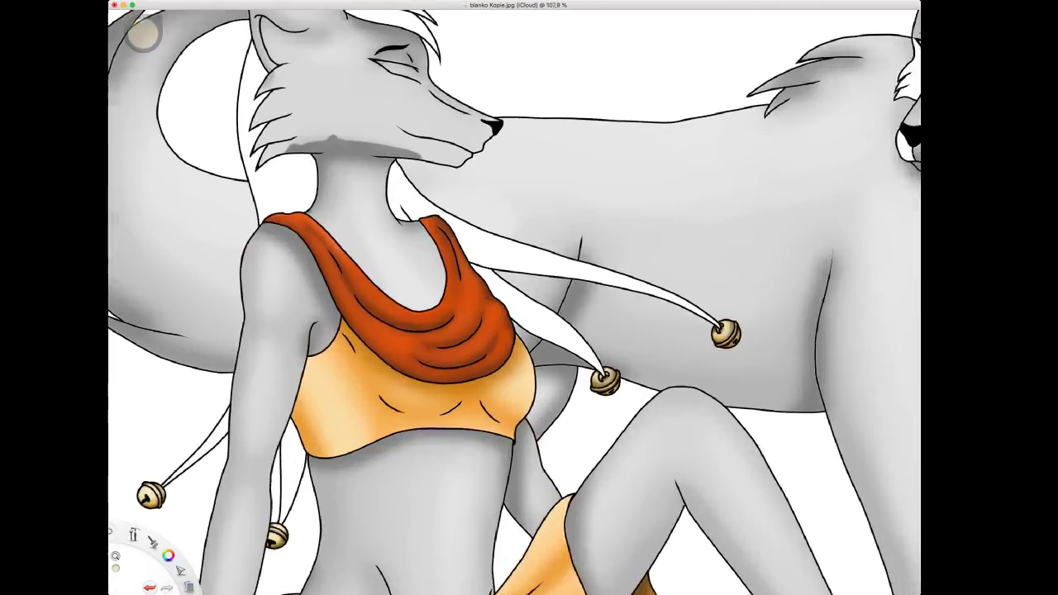
pyautogui.moveTo(335, 105); pyautogui.dragTo(395, 312)
pyautogui.moveTo(393, 218); pyautogui.dragTo(395, 212)
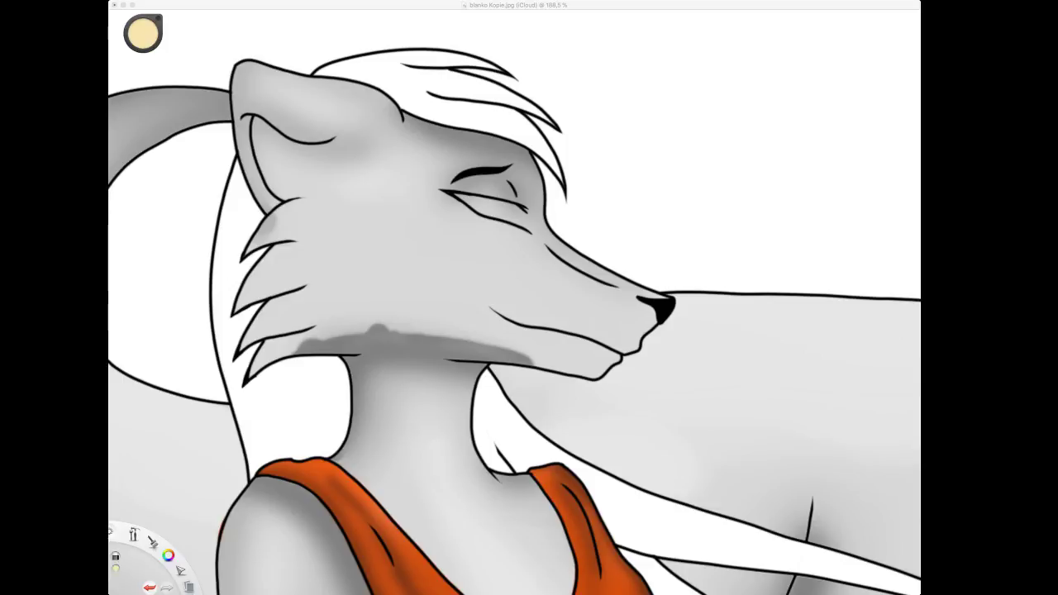
pyautogui.click(310, 147)
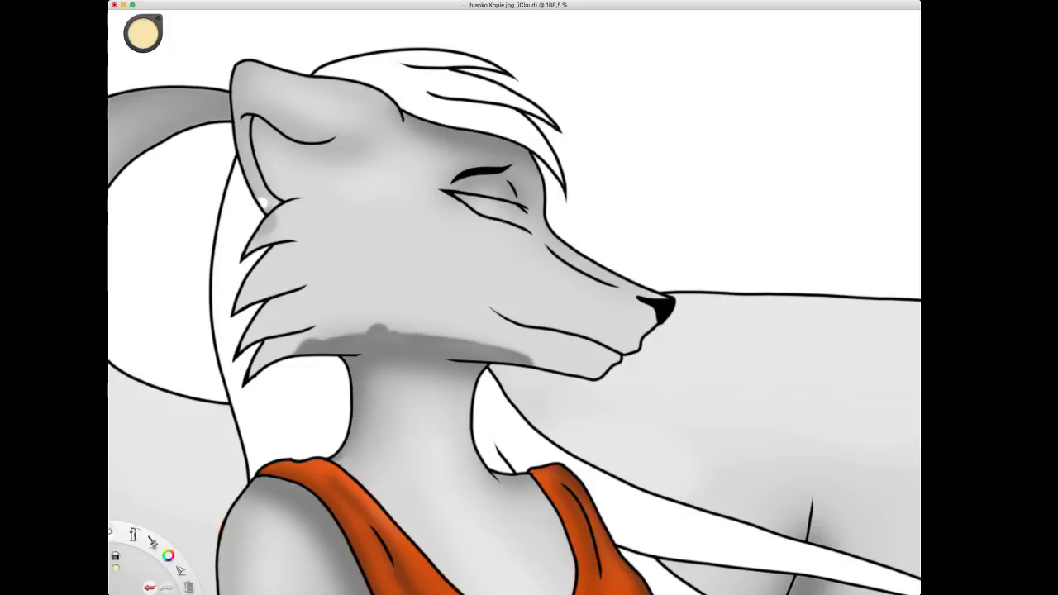
pyautogui.moveTo(281, 197)
pyautogui.mouseDown()
pyautogui.moveTo(302, 157)
pyautogui.moveTo(403, 113)
pyautogui.moveTo(346, 126)
pyautogui.moveTo(272, 168)
pyautogui.moveTo(258, 195)
pyautogui.mouseUp()
pyautogui.moveTo(279, 155); pyautogui.dragTo(254, 179)
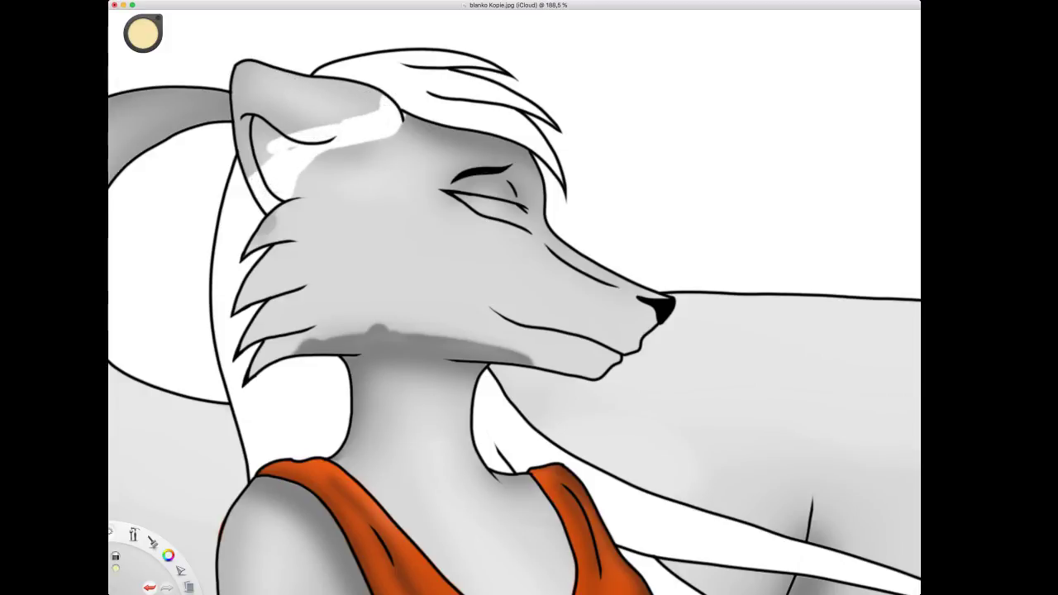
pyautogui.moveTo(341, 141); pyautogui.dragTo(351, 137)
pyautogui.moveTo(272, 80)
pyautogui.mouseDown()
pyautogui.moveTo(252, 81)
pyautogui.moveTo(246, 132)
pyautogui.moveTo(276, 146)
pyautogui.moveTo(364, 115)
pyautogui.moveTo(297, 120)
pyautogui.moveTo(362, 93)
pyautogui.moveTo(275, 93)
pyautogui.mouseUp()
# Undo the stray eraser dab beside the eye and erase the grey along the forehead below the hairline.
pyautogui.click(545, 199)
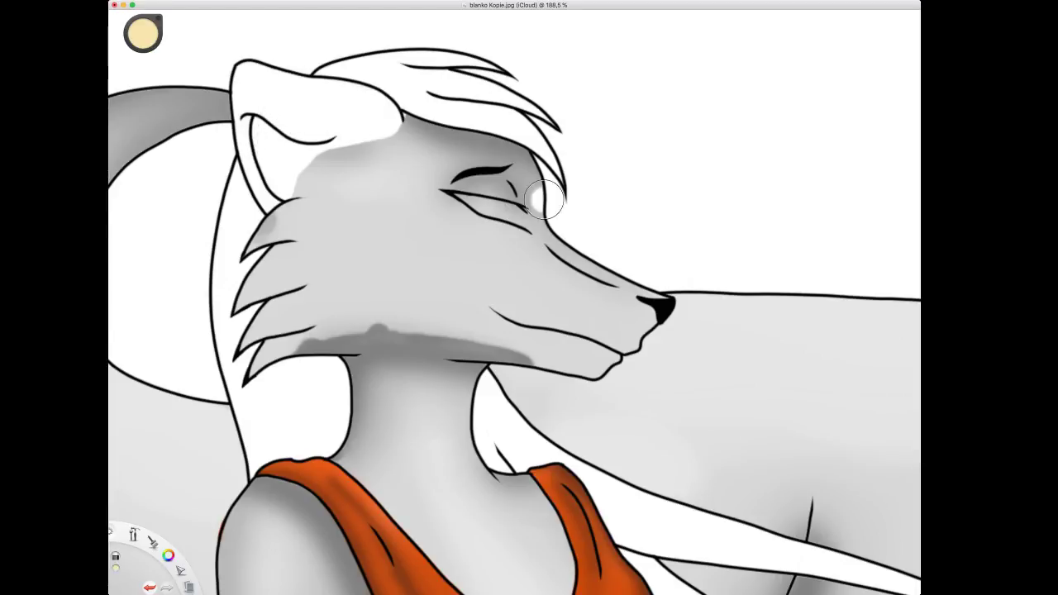
pyautogui.press('super+z')
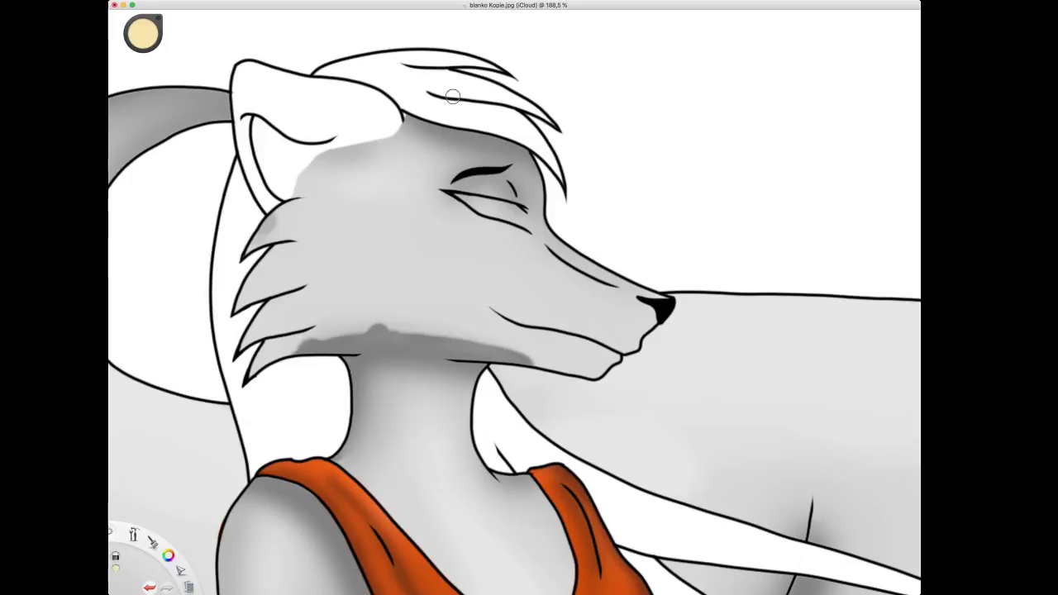
pyautogui.moveTo(419, 137)
pyautogui.mouseDown()
pyautogui.moveTo(407, 133)
pyautogui.moveTo(458, 154)
pyautogui.moveTo(526, 152)
pyautogui.moveTo(405, 130)
pyautogui.moveTo(521, 148)
pyautogui.moveTo(471, 134)
pyautogui.mouseUp()
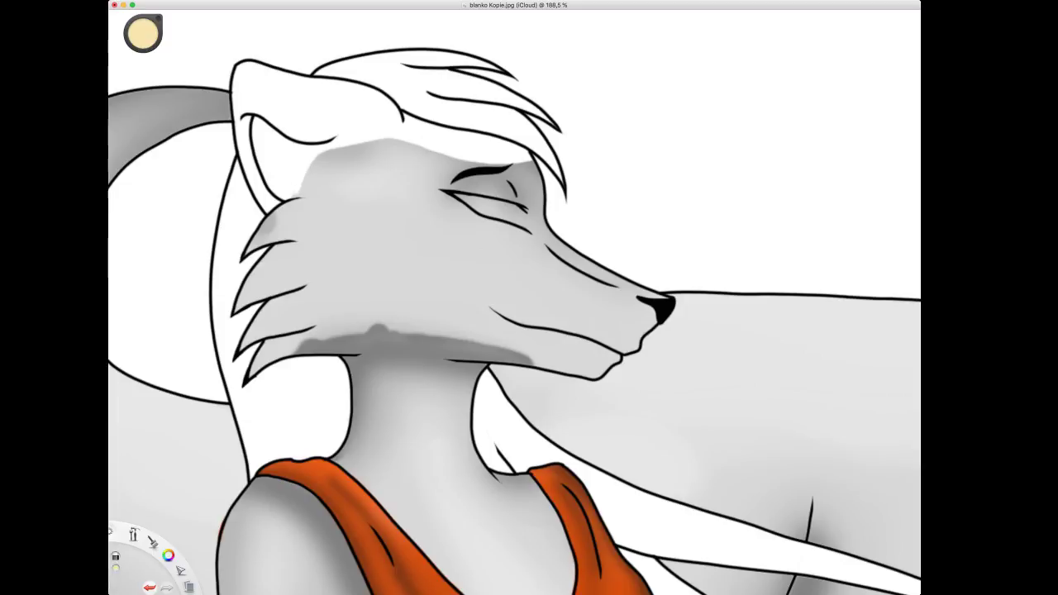
# Erase a band of grey from the ear base across the cheek to the nose, and clear the grey from the eye and eyelid.
pyautogui.moveTo(275, 208)
pyautogui.mouseDown()
pyautogui.moveTo(315, 199)
pyautogui.moveTo(430, 211)
pyautogui.mouseUp()
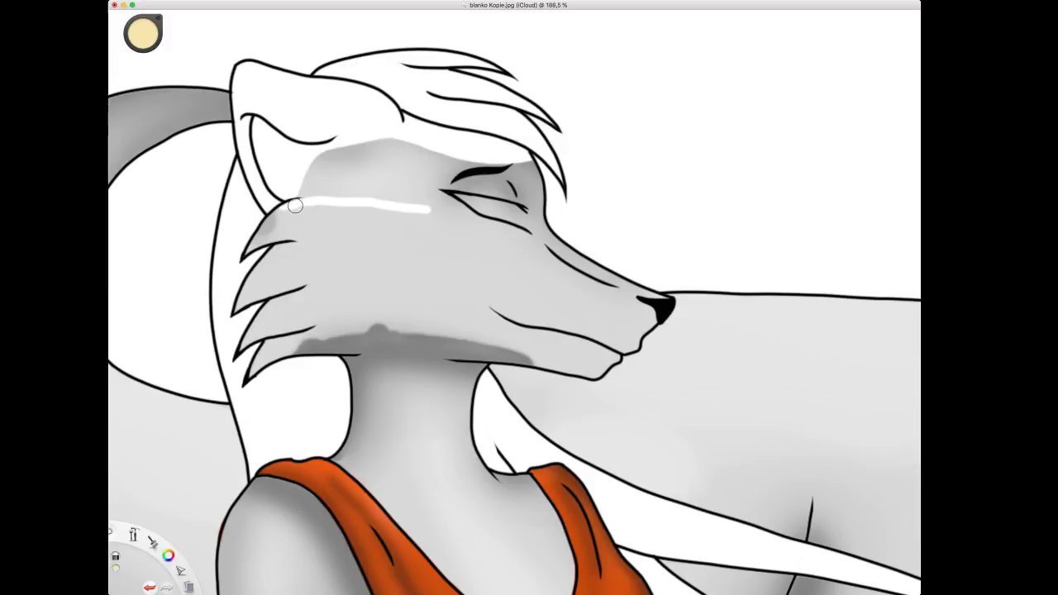
pyautogui.moveTo(285, 207)
pyautogui.mouseDown()
pyautogui.moveTo(457, 211)
pyautogui.moveTo(530, 237)
pyautogui.moveTo(566, 273)
pyautogui.moveTo(651, 310)
pyautogui.mouseUp()
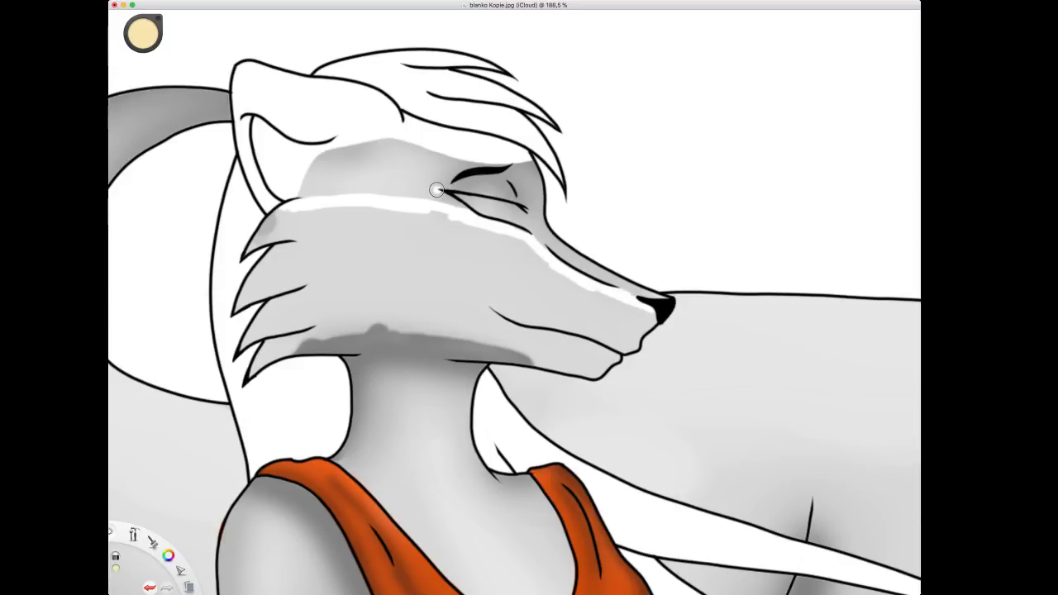
pyautogui.moveTo(437, 191); pyautogui.dragTo(467, 214)
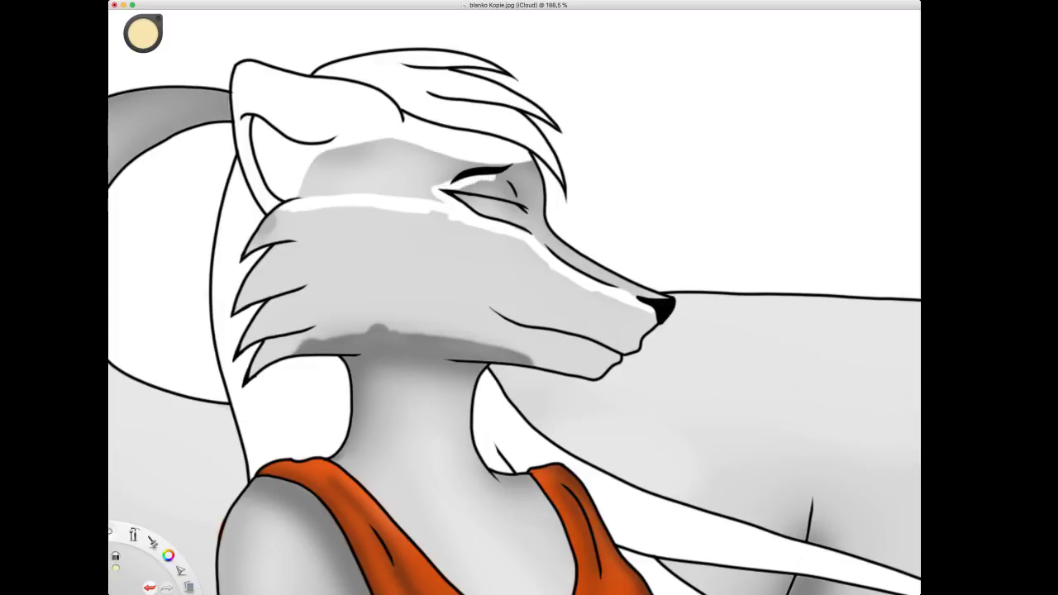
pyautogui.moveTo(493, 177)
pyautogui.mouseDown()
pyautogui.moveTo(516, 198)
pyautogui.moveTo(499, 209)
pyautogui.moveTo(465, 190)
pyautogui.mouseUp()
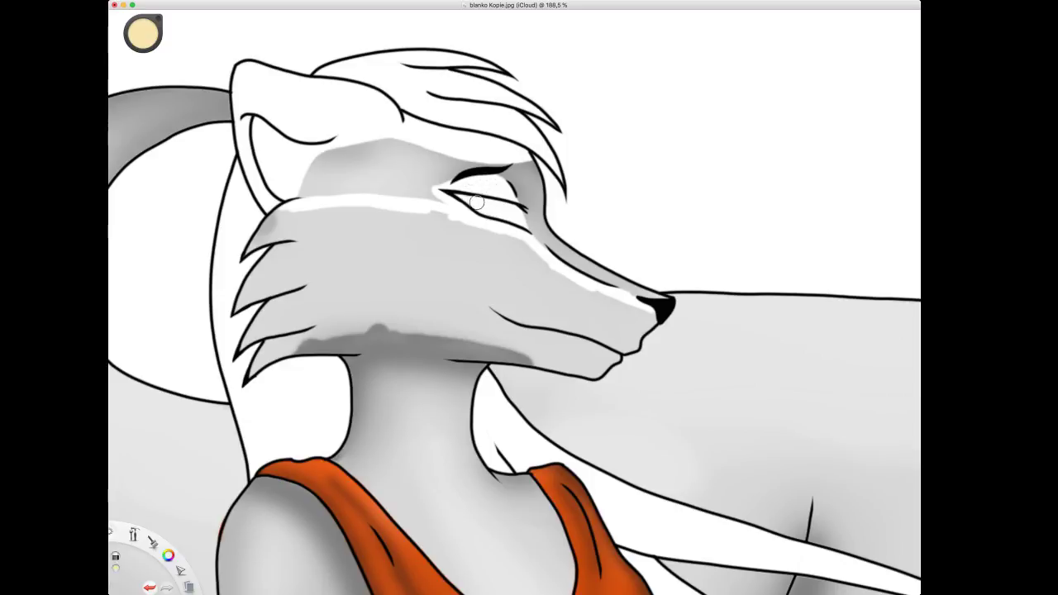
# Erase a narrow band of dark grey along the jawline above the neck, undoing the stray second stroke.
pyautogui.moveTo(329, 347); pyautogui.dragTo(464, 348)
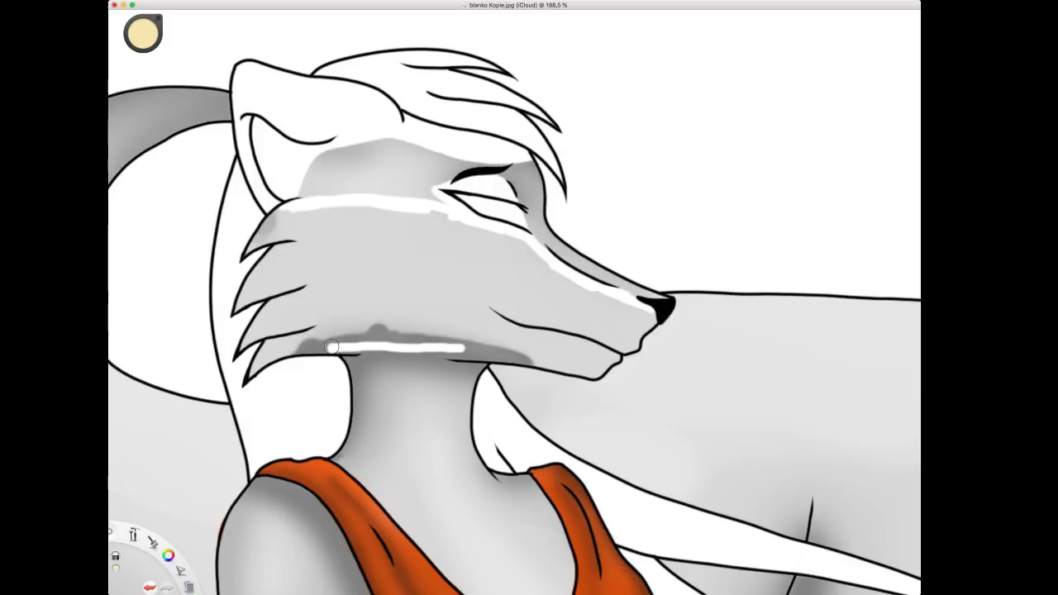
pyautogui.moveTo(331, 347); pyautogui.dragTo(463, 341)
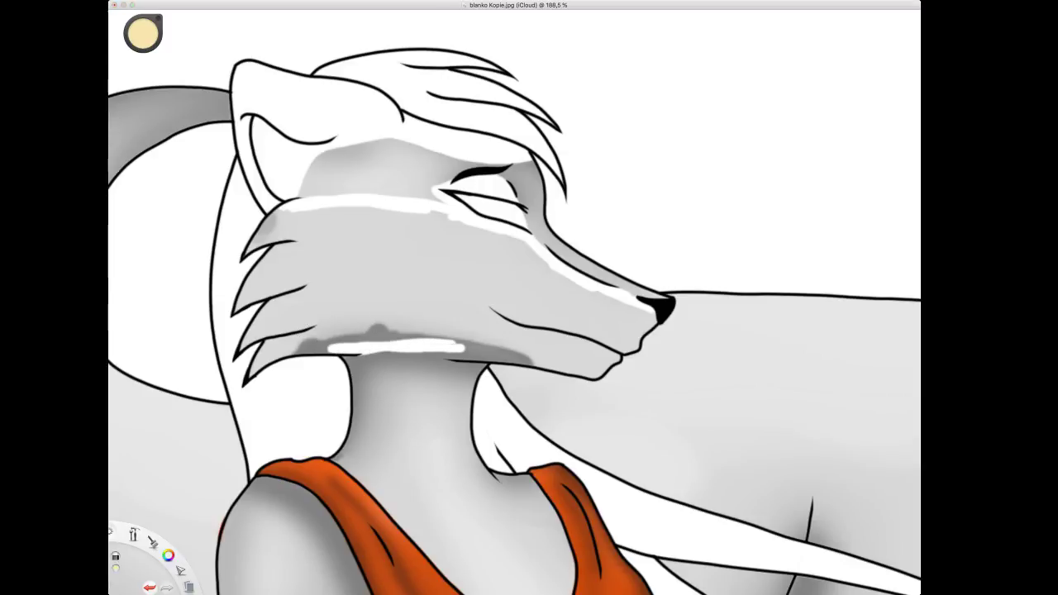
pyautogui.press('super+z')
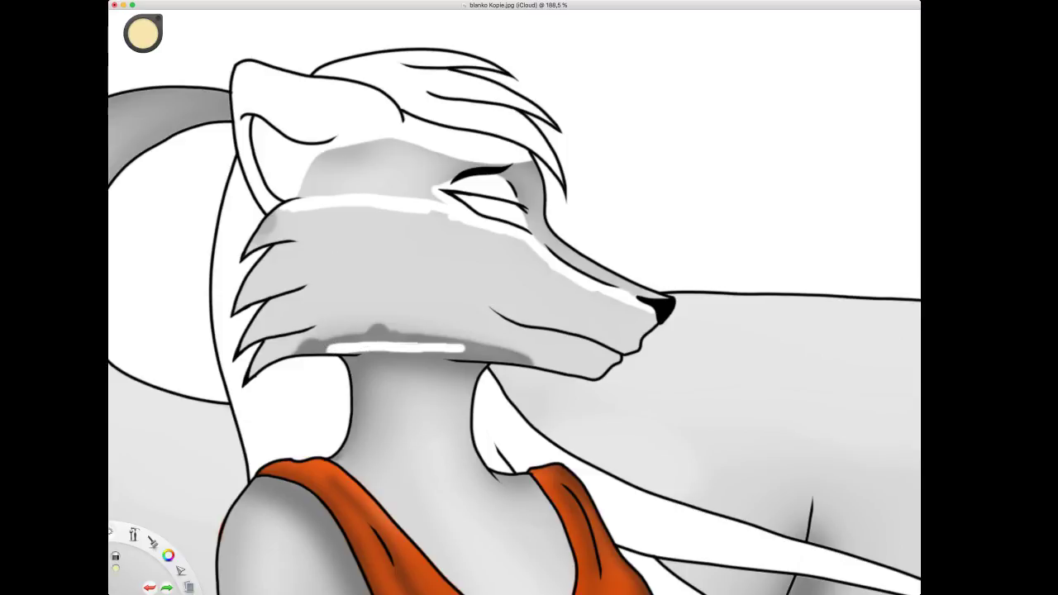
pyautogui.moveTo(483, 356); pyautogui.dragTo(420, 355)
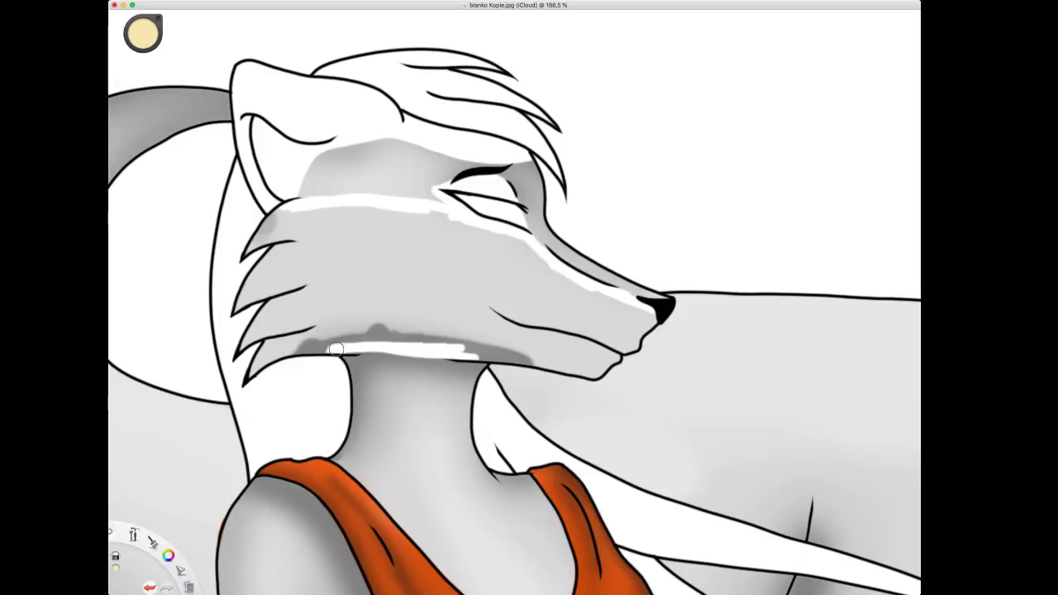
pyautogui.press('super+Tab')
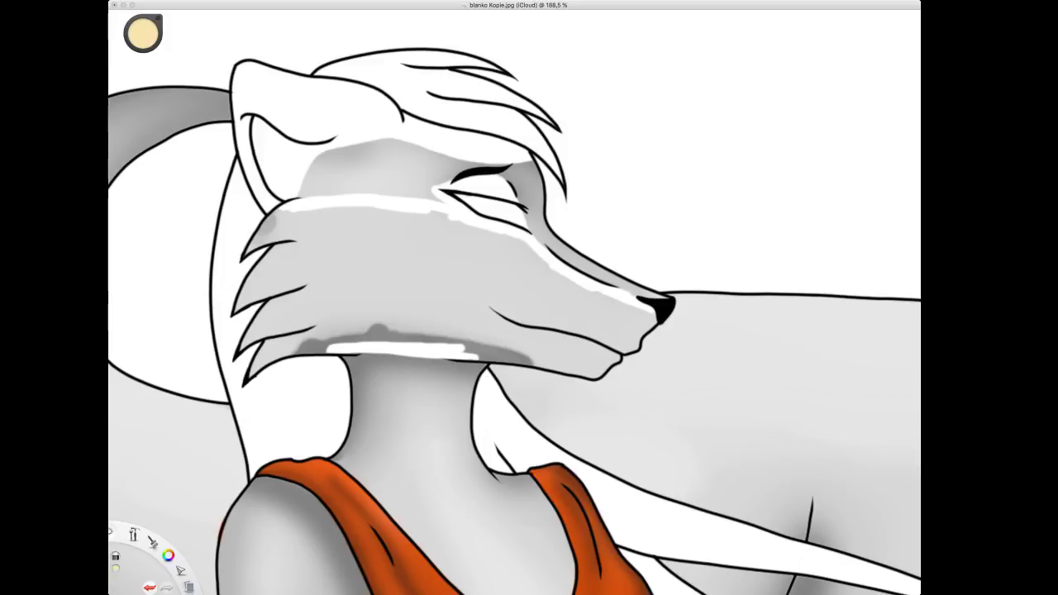
# Erase the grey from the lower jaw and muzzle tip with a larger eraser, undoing the first wide strokes.
pyautogui.click(762, 484)
pyautogui.moveTo(261, 363)
pyautogui.mouseDown()
pyautogui.moveTo(379, 320)
pyautogui.moveTo(584, 361)
pyautogui.mouseUp()
pyautogui.press('super+z')
pyautogui.moveTo(319, 322); pyautogui.dragTo(550, 347)
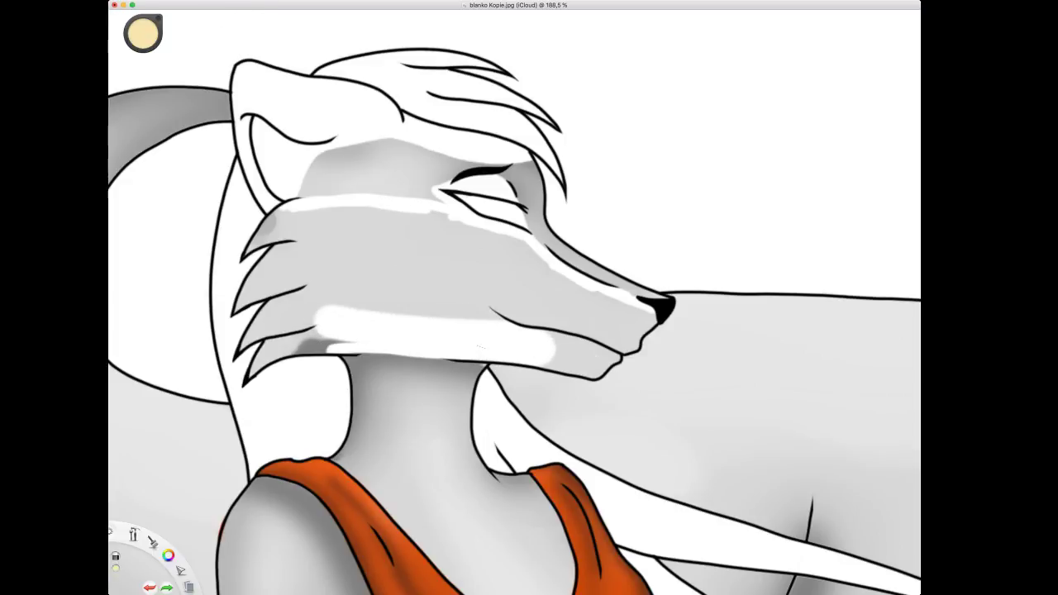
pyautogui.press('super+z')
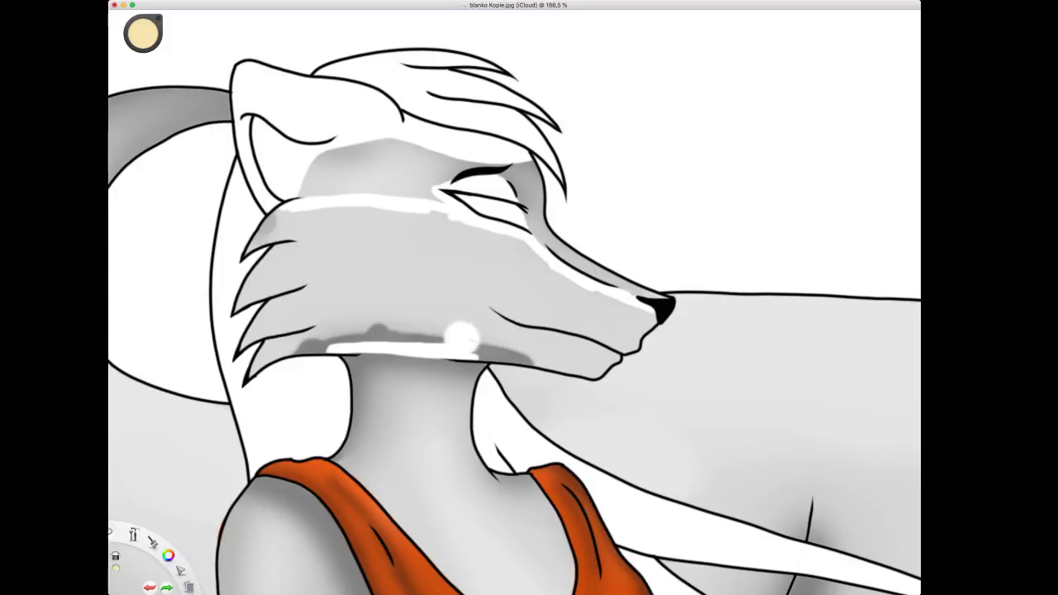
pyautogui.moveTo(461, 335)
pyautogui.mouseDown()
pyautogui.moveTo(554, 349)
pyautogui.moveTo(591, 347)
pyautogui.moveTo(617, 331)
pyautogui.mouseUp()
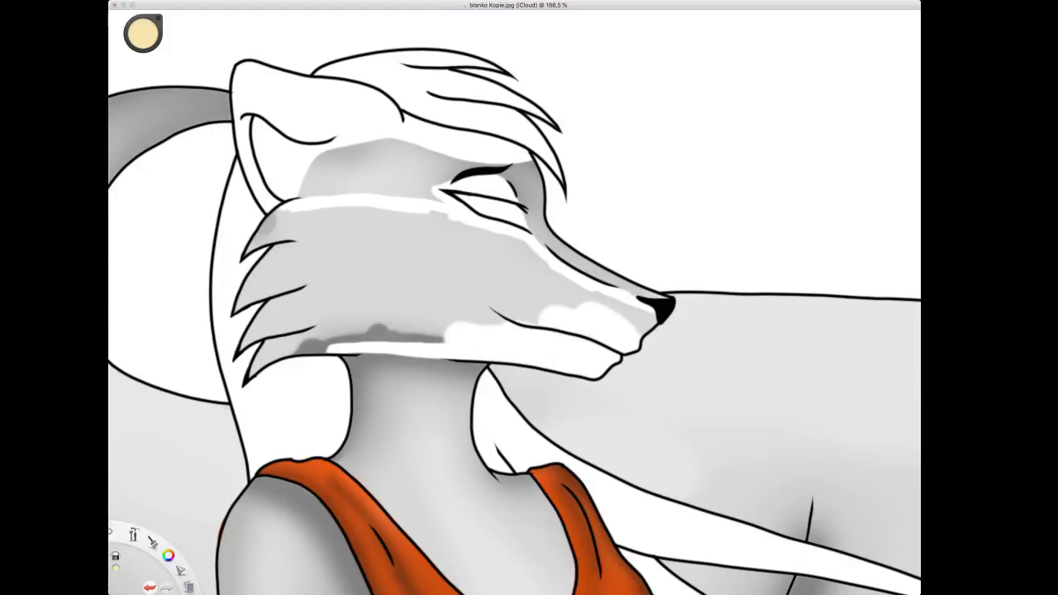
# Erase the remaining grey from the muzzle, cheek and jagged cheek fur below the white band.
pyautogui.moveTo(383, 226)
pyautogui.mouseDown()
pyautogui.moveTo(363, 214)
pyautogui.moveTo(475, 229)
pyautogui.moveTo(612, 305)
pyautogui.moveTo(601, 298)
pyautogui.moveTo(628, 304)
pyautogui.mouseUp()
pyautogui.moveTo(519, 295); pyautogui.dragTo(572, 309)
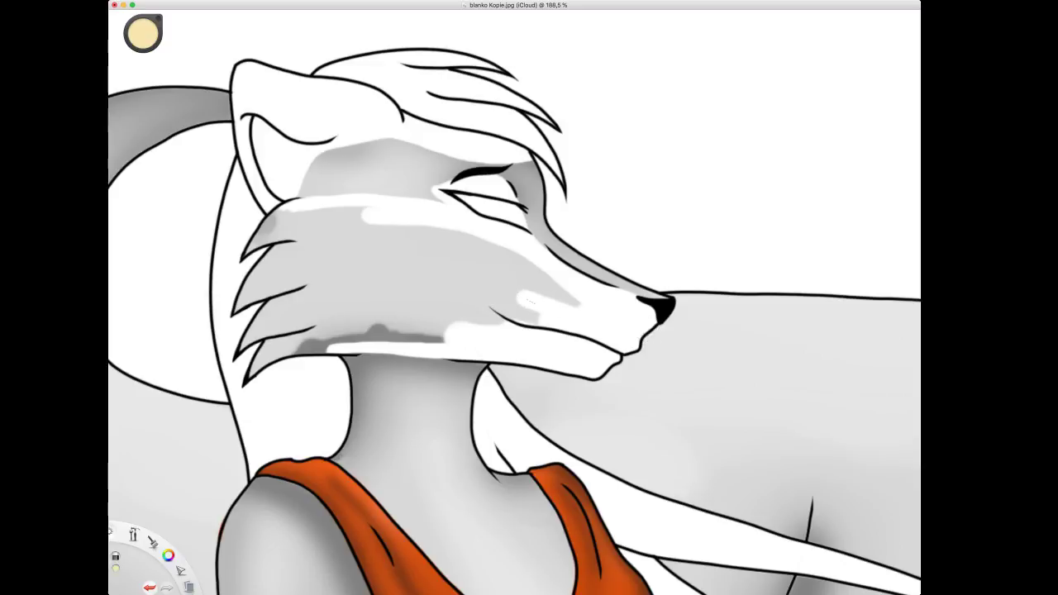
pyautogui.moveTo(254, 375)
pyautogui.mouseDown()
pyautogui.moveTo(359, 347)
pyautogui.moveTo(264, 350)
pyautogui.moveTo(430, 332)
pyautogui.moveTo(388, 322)
pyautogui.moveTo(529, 309)
pyautogui.moveTo(397, 288)
pyautogui.moveTo(428, 262)
pyautogui.moveTo(562, 300)
pyautogui.moveTo(525, 266)
pyautogui.moveTo(348, 225)
pyautogui.moveTo(392, 238)
pyautogui.moveTo(288, 238)
pyautogui.moveTo(329, 214)
pyautogui.moveTo(272, 246)
pyautogui.moveTo(276, 273)
pyautogui.mouseUp()
pyautogui.moveTo(295, 108)
pyautogui.mouseDown()
pyautogui.moveTo(461, 189)
pyautogui.moveTo(405, 246)
pyautogui.moveTo(465, 228)
pyautogui.moveTo(408, 293)
pyautogui.mouseUp()
pyautogui.moveTo(467, 253)
pyautogui.mouseDown()
pyautogui.moveTo(549, 235)
pyautogui.moveTo(467, 234)
pyautogui.mouseUp()
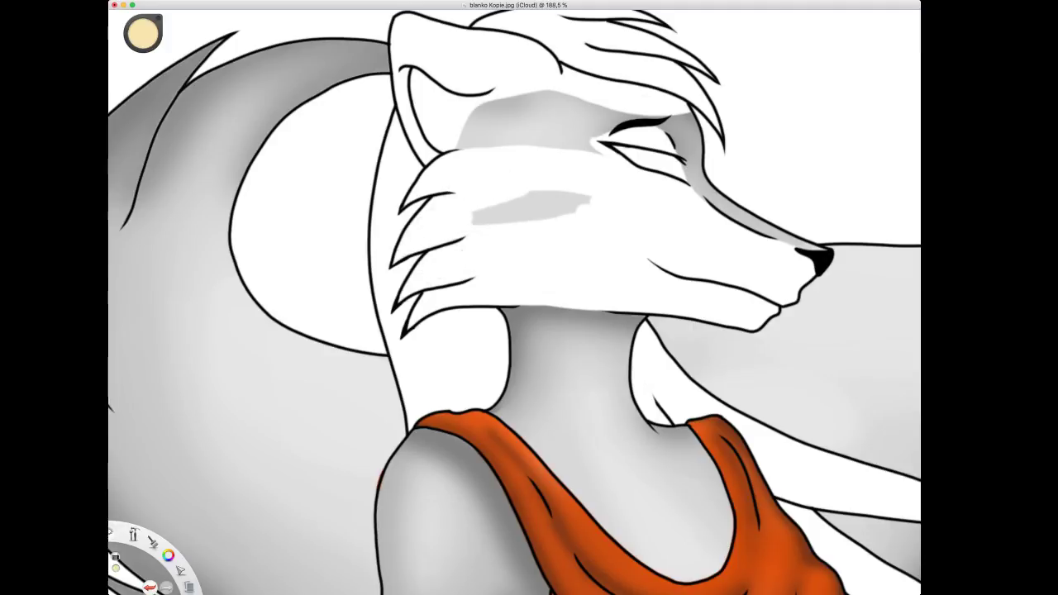
pyautogui.moveTo(587, 200); pyautogui.dragTo(478, 217)
# Erase narrow strips down the front of the neck to mark the light area's edges, undoing the stray strokes.
pyautogui.moveTo(515, 304)
pyautogui.mouseDown()
pyautogui.moveTo(527, 177)
pyautogui.moveTo(531, 296)
pyautogui.mouseUp()
pyautogui.press('space')
pyautogui.moveTo(560, 295); pyautogui.dragTo(482, 328)
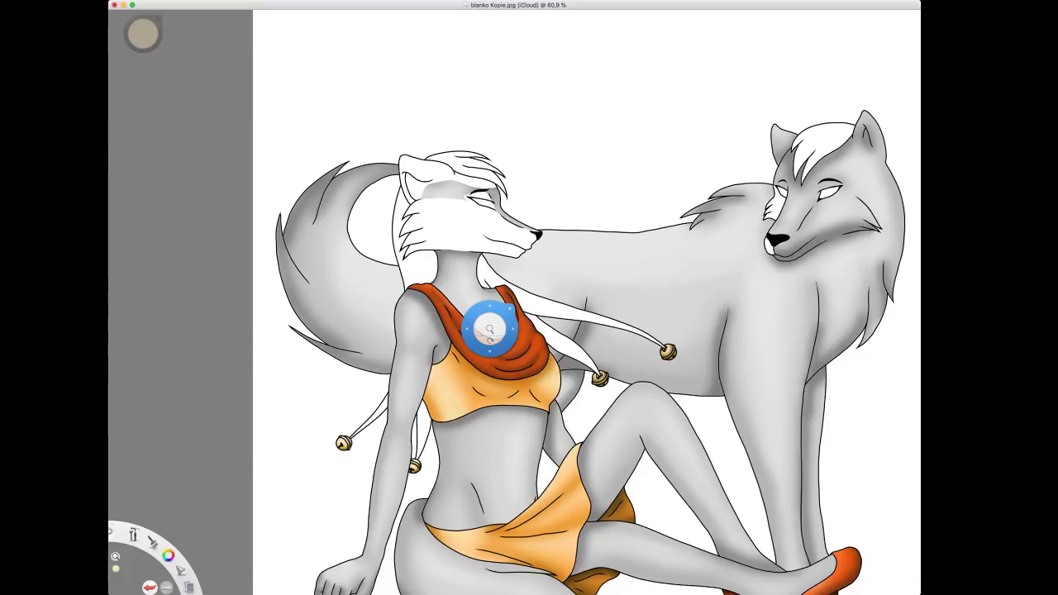
pyautogui.moveTo(490, 329); pyautogui.dragTo(569, 200)
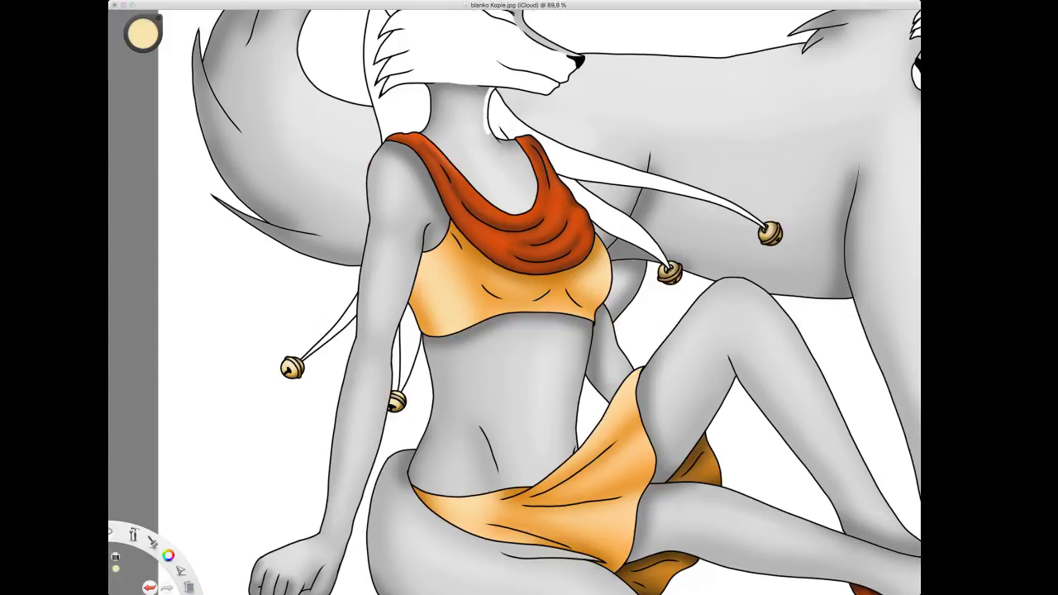
pyautogui.press('super+z')
pyautogui.press('super+z')
pyautogui.moveTo(458, 94); pyautogui.dragTo(457, 150)
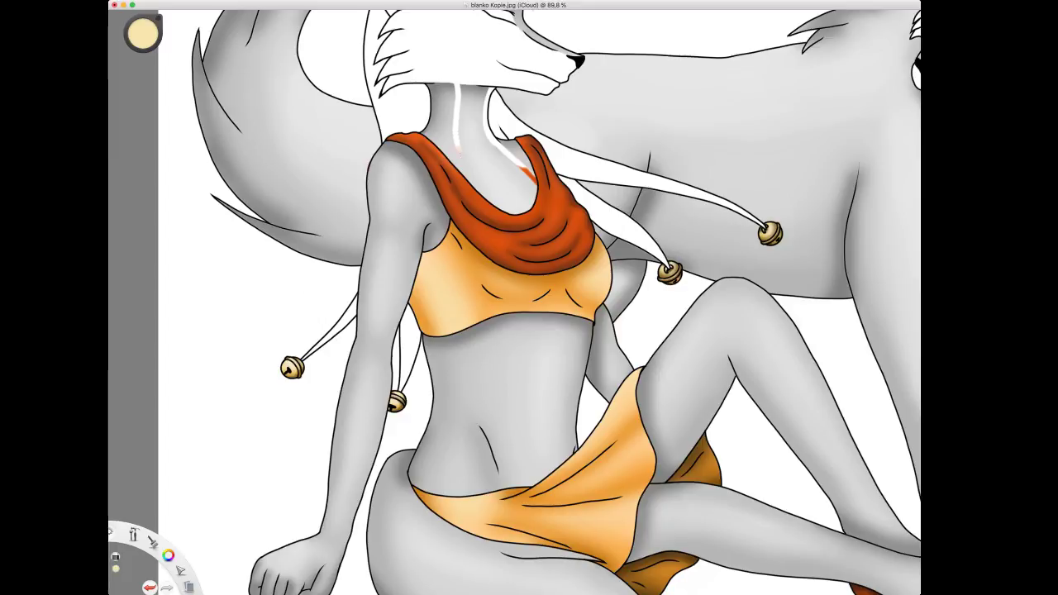
pyautogui.moveTo(464, 83); pyautogui.dragTo(468, 114)
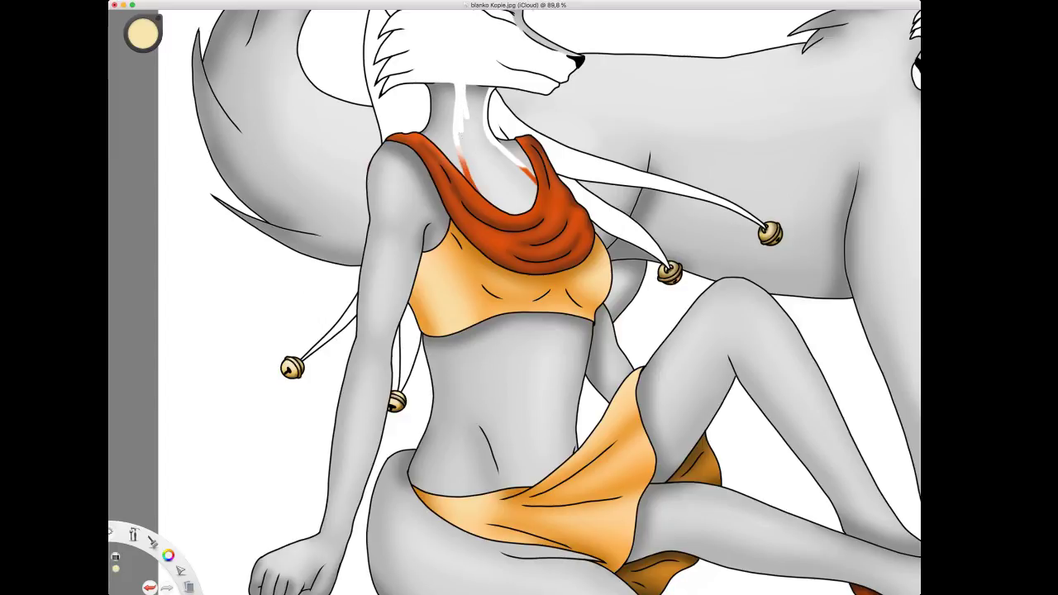
pyautogui.press('super+z')
# Erase the grey between the neck strips and across the chest down to the red scarf's neckline.
pyautogui.moveTo(502, 217)
pyautogui.mouseDown()
pyautogui.moveTo(469, 138)
pyautogui.moveTo(474, 76)
pyautogui.moveTo(481, 130)
pyautogui.mouseUp()
pyautogui.moveTo(481, 80); pyautogui.dragTo(479, 124)
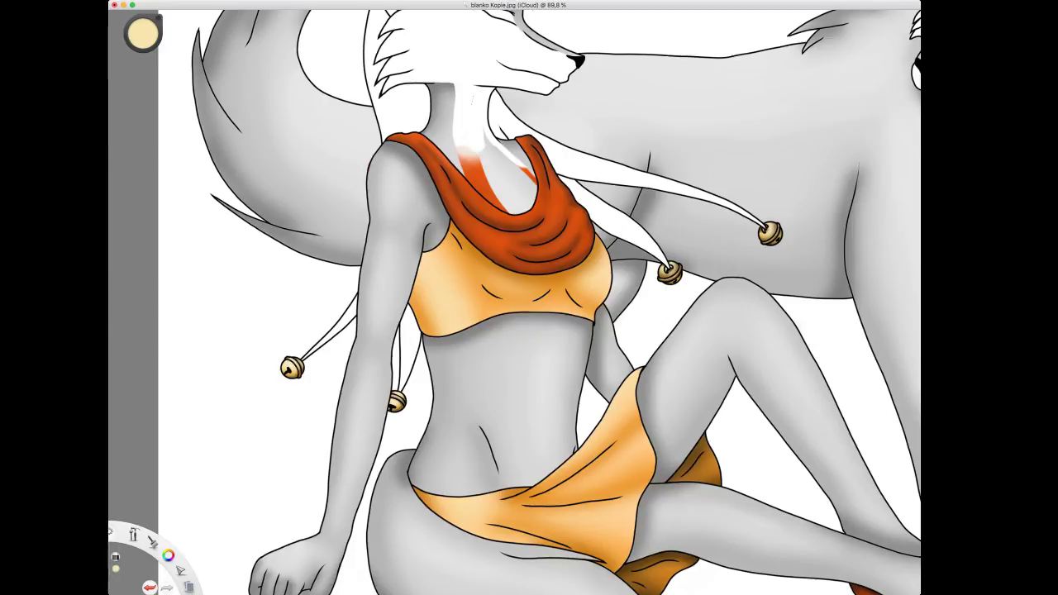
pyautogui.moveTo(488, 167); pyautogui.dragTo(513, 211)
pyautogui.moveTo(498, 139); pyautogui.dragTo(488, 185)
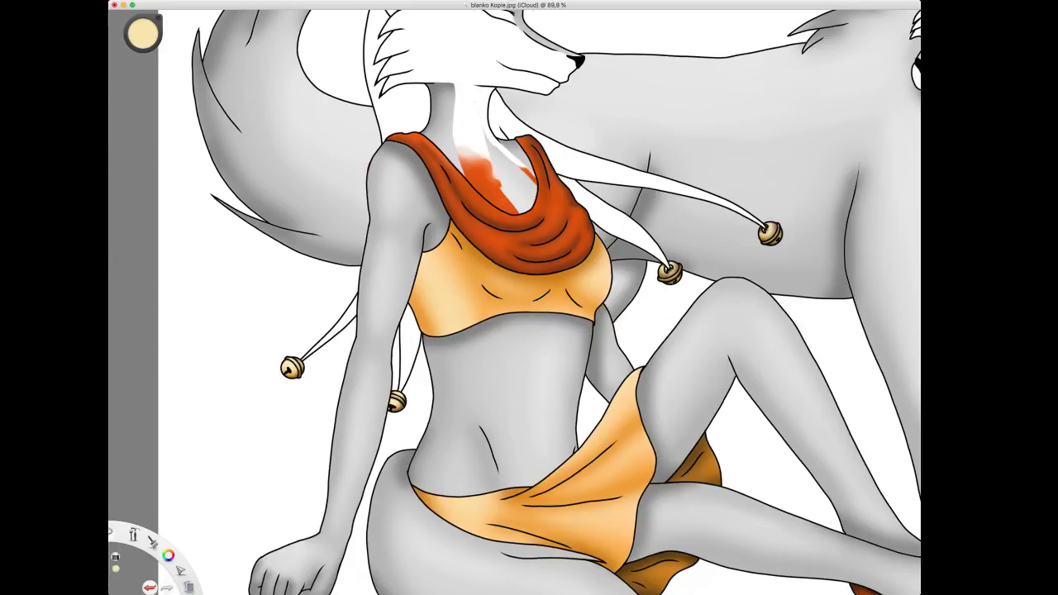
pyautogui.moveTo(486, 132); pyautogui.dragTo(535, 193)
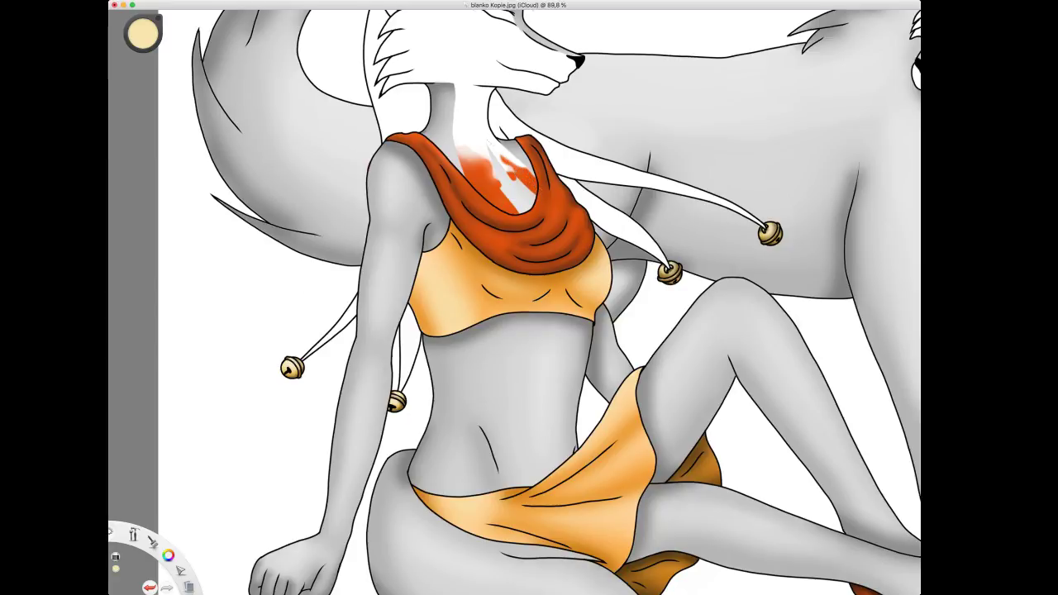
pyautogui.moveTo(501, 152)
pyautogui.mouseDown()
pyautogui.moveTo(517, 203)
pyautogui.moveTo(516, 190)
pyautogui.moveTo(534, 202)
pyautogui.mouseUp()
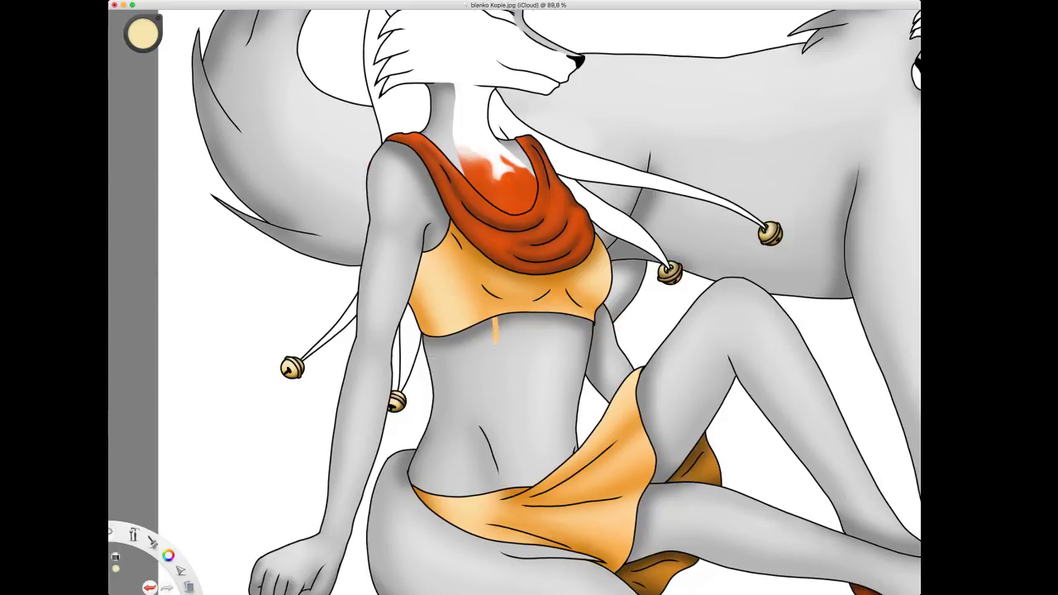
# Outline the light belly patch by erasing lines down both sides from the top's hem to the skirt.
pyautogui.moveTo(495, 331)
pyautogui.mouseDown()
pyautogui.moveTo(496, 410)
pyautogui.moveTo(519, 488)
pyautogui.mouseUp()
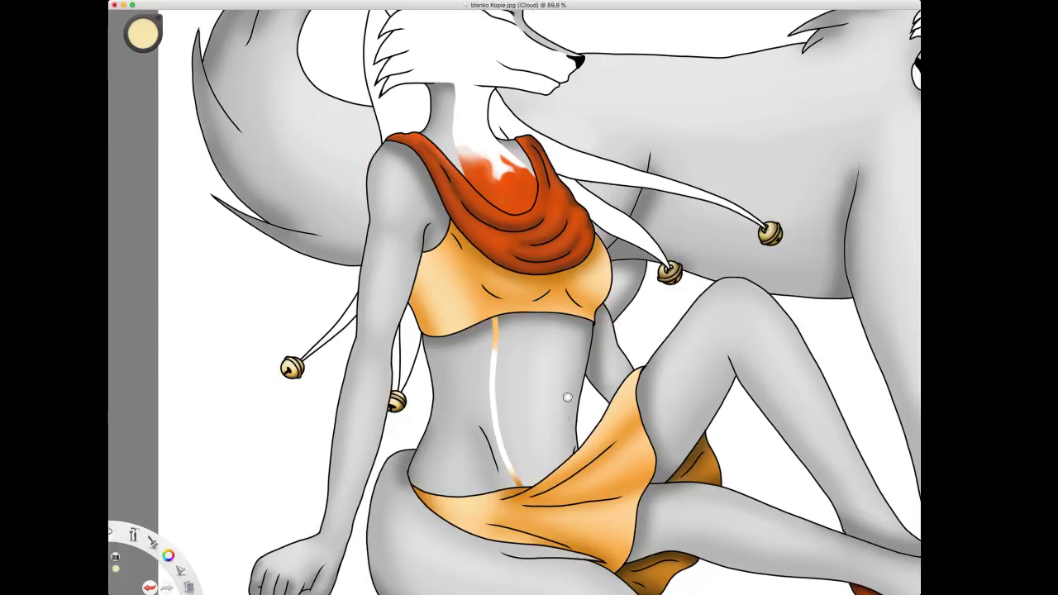
pyautogui.moveTo(577, 403); pyautogui.dragTo(571, 419)
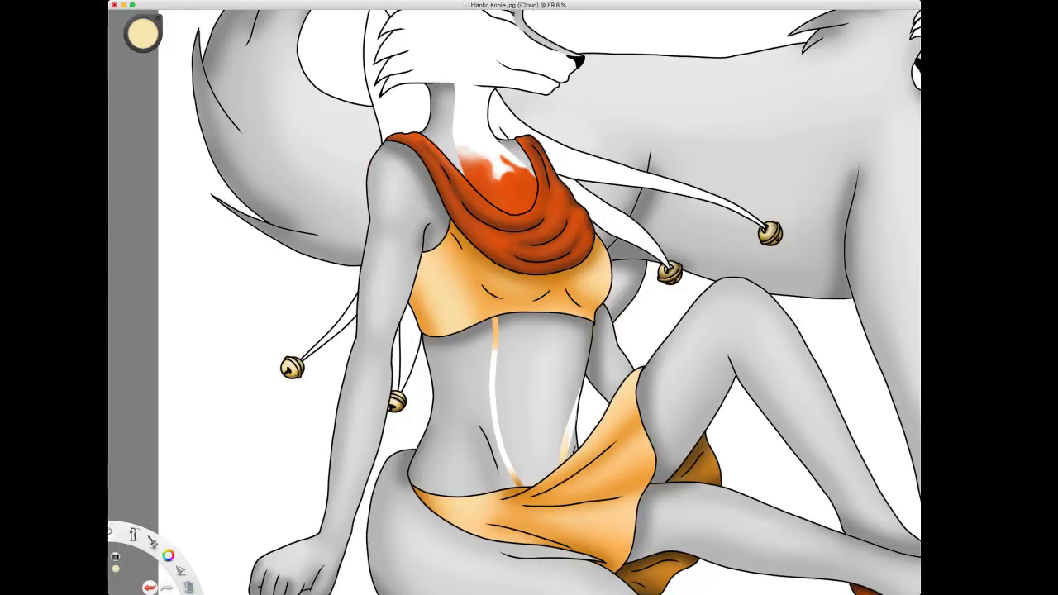
pyautogui.moveTo(588, 339); pyautogui.dragTo(587, 319)
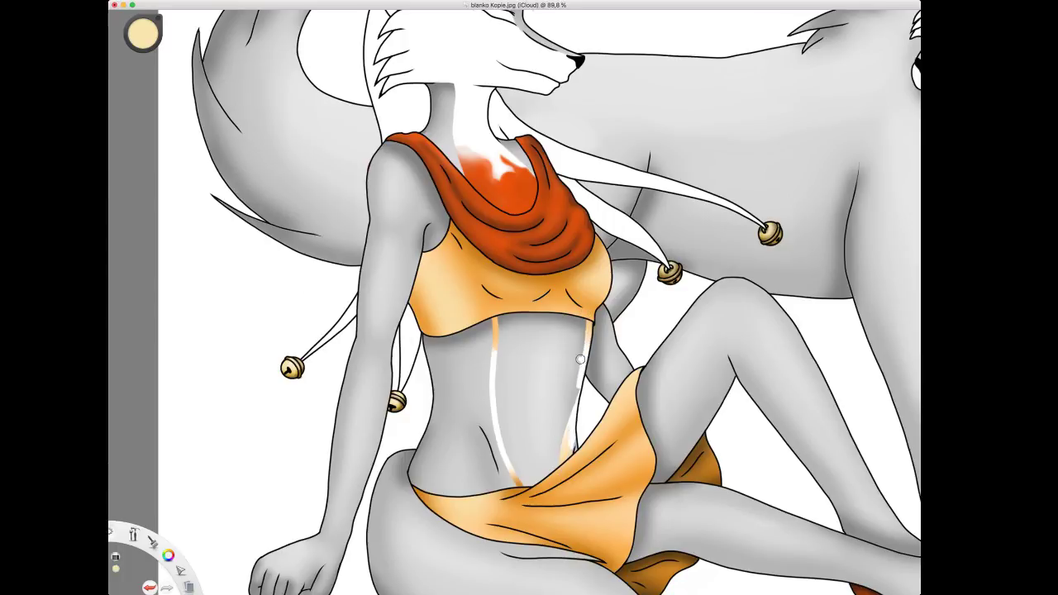
pyautogui.moveTo(575, 382); pyautogui.dragTo(565, 432)
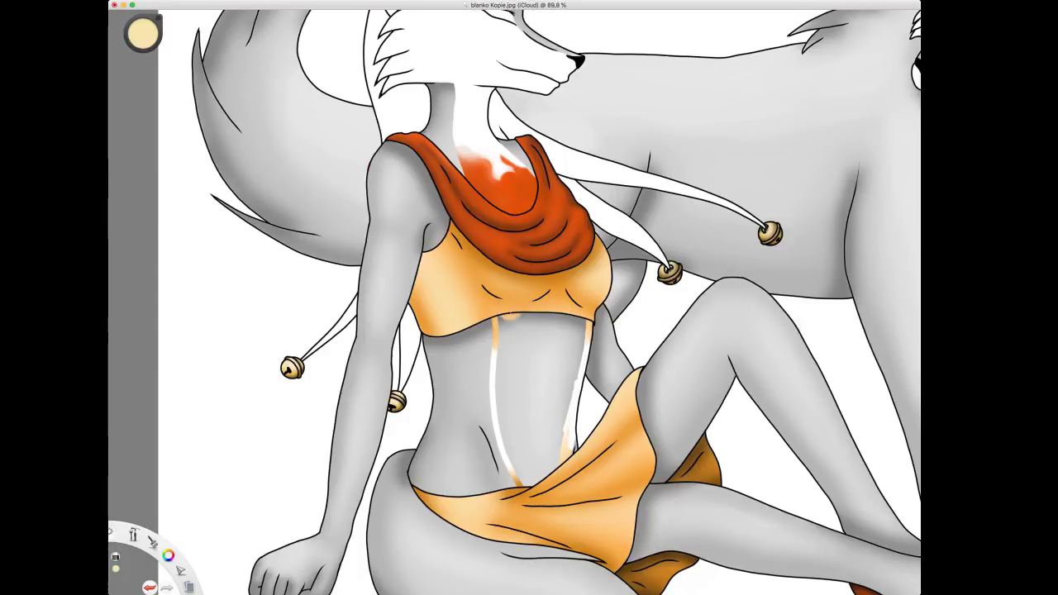
# Erase the grey inside the outlined belly patch between the orange top and the skirt.
pyautogui.moveTo(510, 320); pyautogui.dragTo(510, 409)
pyautogui.moveTo(507, 349)
pyautogui.mouseDown()
pyautogui.moveTo(507, 425)
pyautogui.moveTo(529, 481)
pyautogui.moveTo(532, 322)
pyautogui.mouseUp()
pyautogui.moveTo(536, 320); pyautogui.dragTo(537, 430)
pyautogui.moveTo(549, 313)
pyautogui.mouseDown()
pyautogui.moveTo(568, 324)
pyautogui.moveTo(574, 351)
pyautogui.moveTo(552, 452)
pyautogui.moveTo(557, 324)
pyautogui.mouseUp()
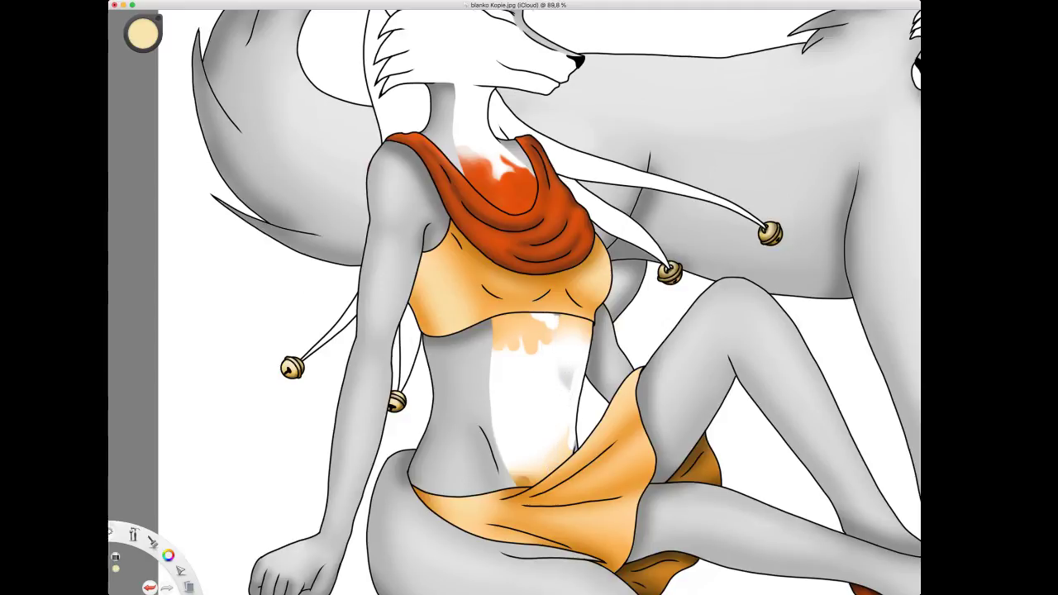
# Erase a curved stripe along the seated figure's tail and clear the grey from its underside, undoing one stroke.
pyautogui.press('space')
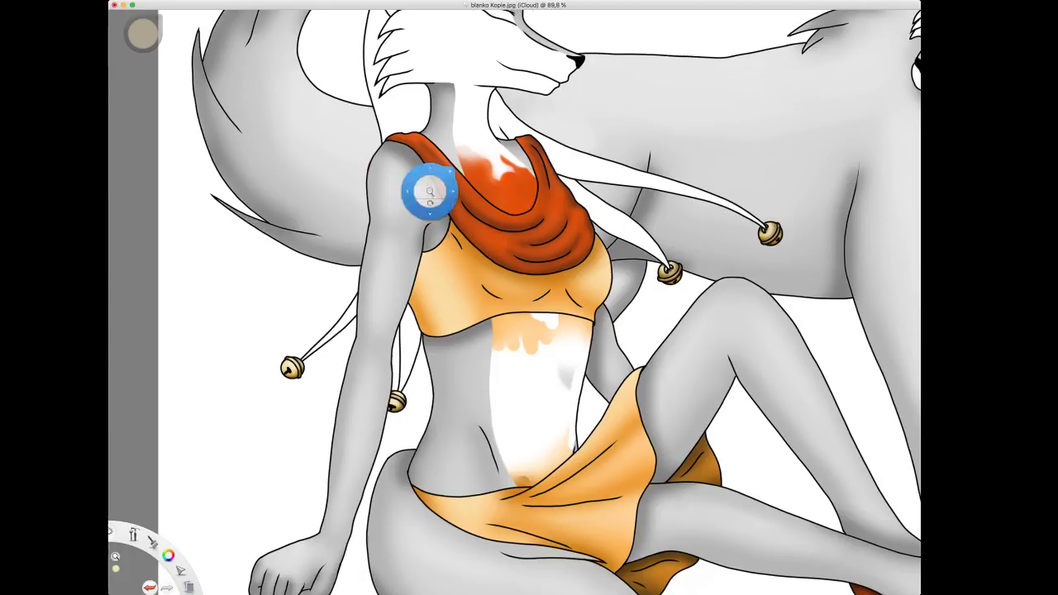
pyautogui.moveTo(530, 314); pyautogui.dragTo(484, 366)
pyautogui.moveTo(545, 420); pyautogui.dragTo(499, 393)
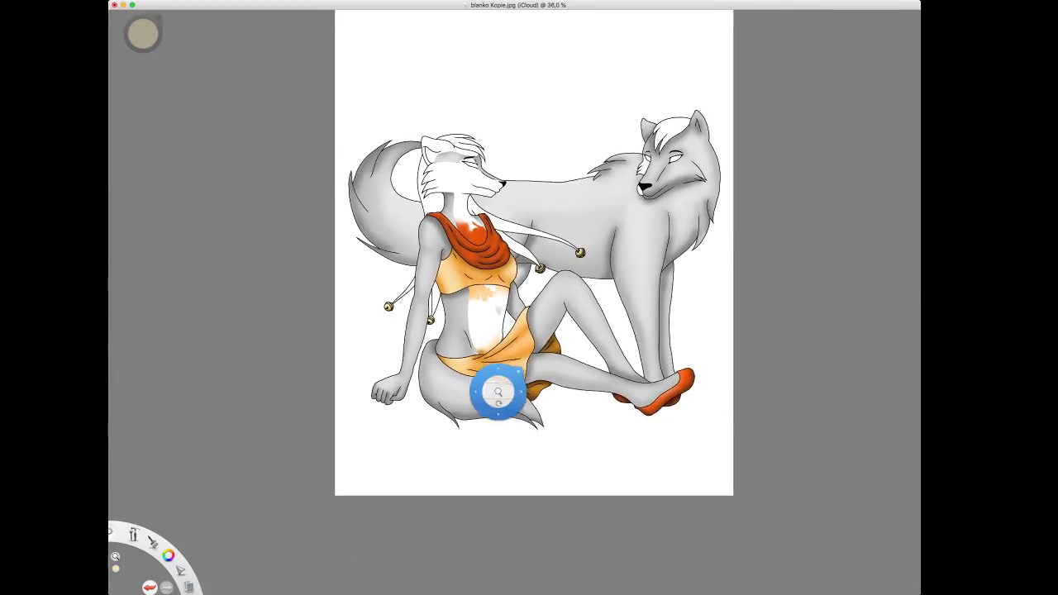
pyautogui.moveTo(448, 341); pyautogui.dragTo(477, 317)
pyautogui.moveTo(490, 367); pyautogui.dragTo(491, 240)
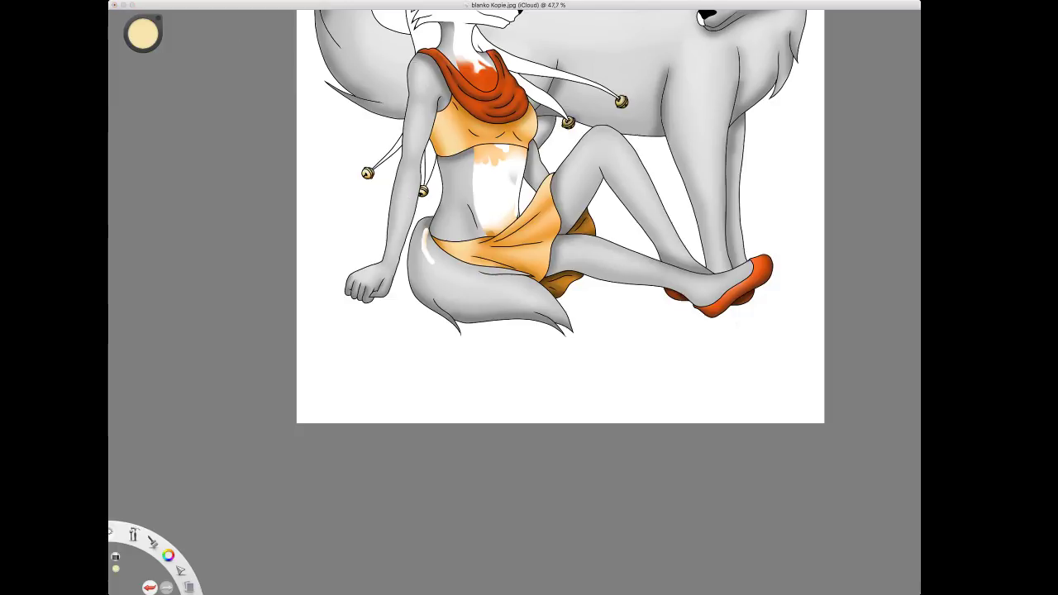
pyautogui.press('super+z')
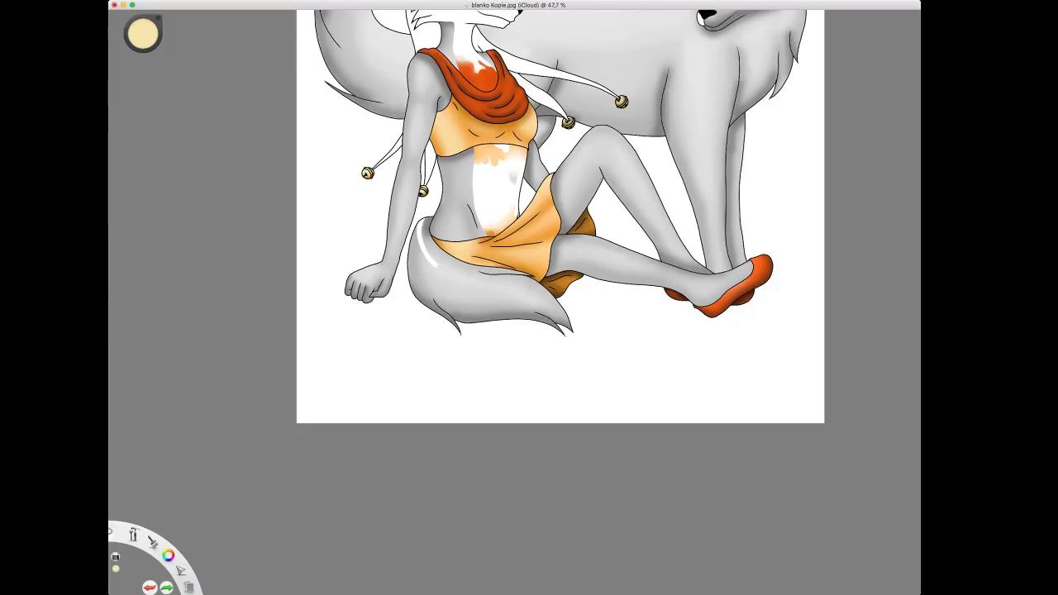
pyautogui.moveTo(436, 264); pyautogui.dragTo(465, 278)
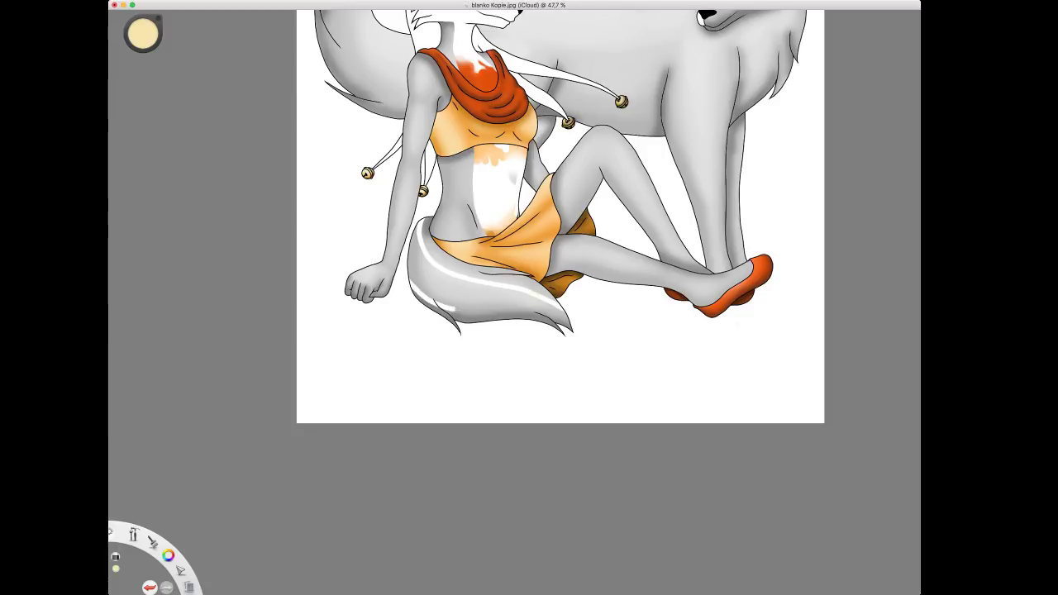
pyautogui.moveTo(455, 309)
pyautogui.mouseDown()
pyautogui.moveTo(493, 312)
pyautogui.moveTo(415, 295)
pyautogui.moveTo(470, 322)
pyautogui.mouseUp()
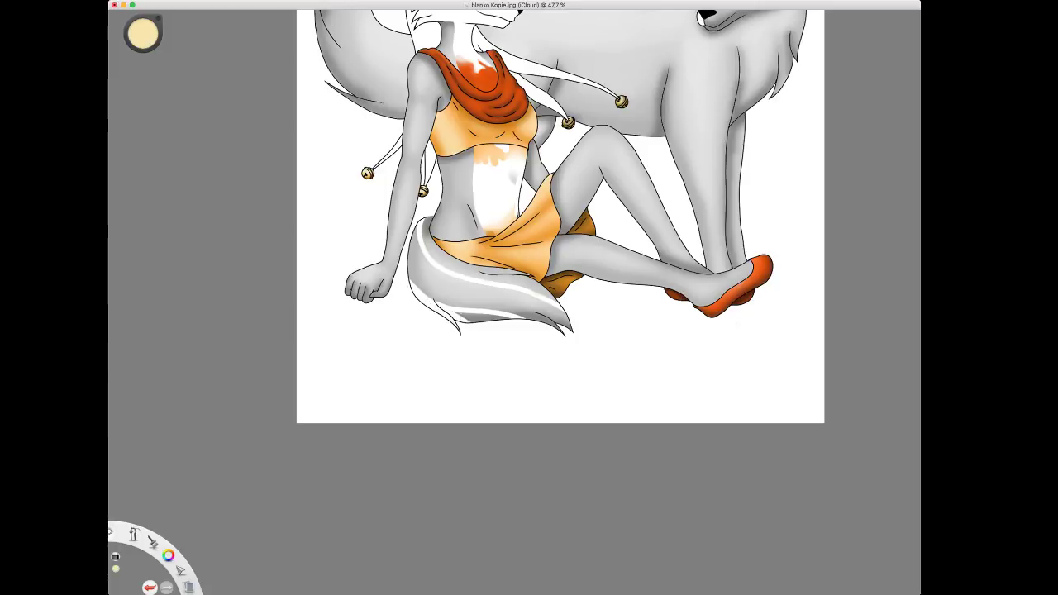
pyautogui.moveTo(508, 317)
pyautogui.mouseDown()
pyautogui.moveTo(463, 316)
pyautogui.moveTo(493, 320)
pyautogui.mouseUp()
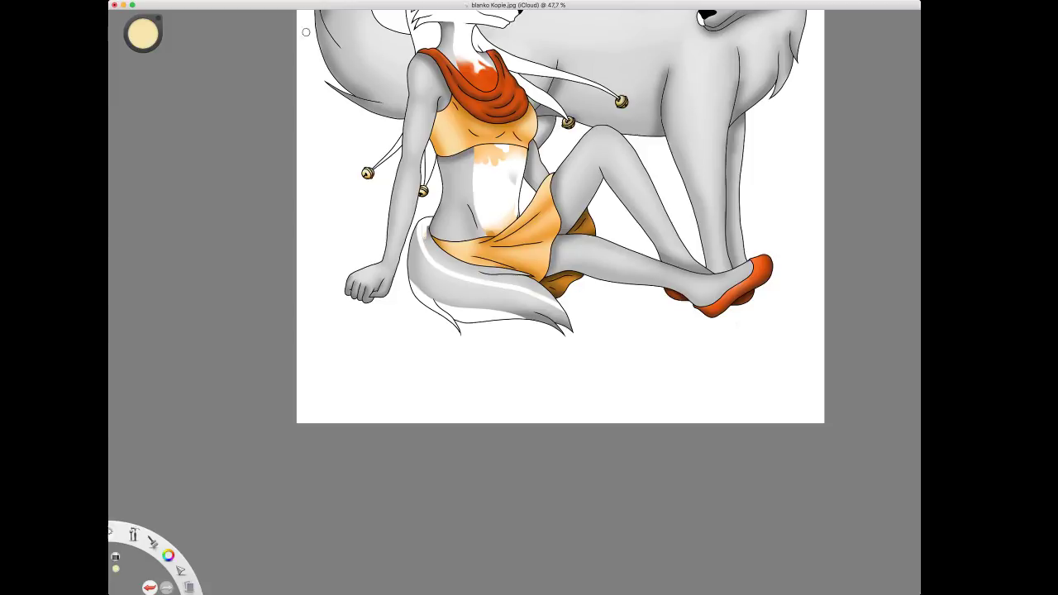
# Erase the grey on the seated figure's tail between its white stripe and the orange skirt.
pyautogui.press('space')
pyautogui.moveTo(447, 234); pyautogui.dragTo(440, 166)
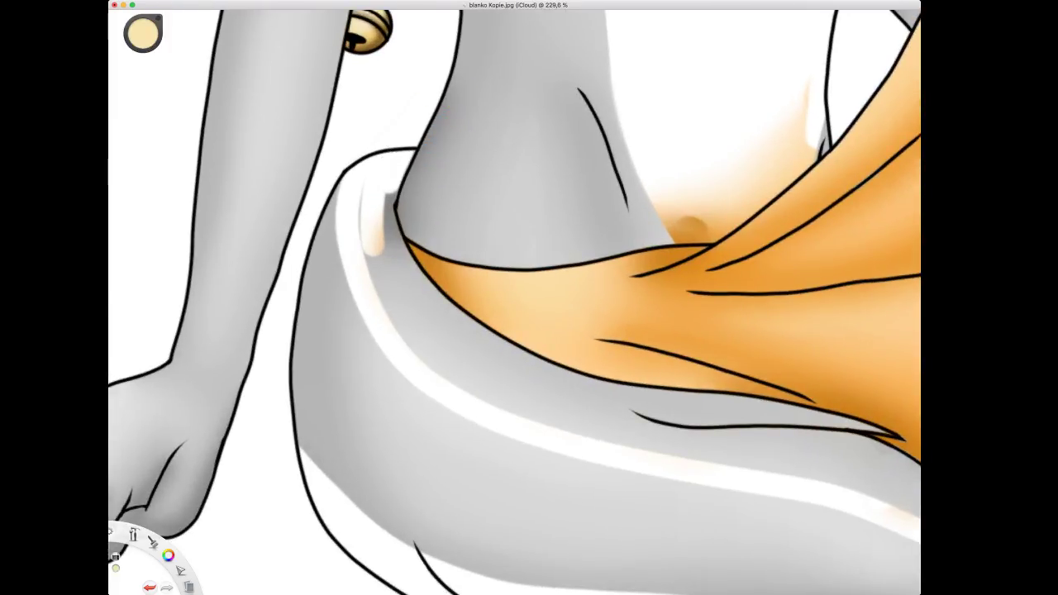
pyautogui.moveTo(389, 196)
pyautogui.mouseDown()
pyautogui.moveTo(380, 236)
pyautogui.moveTo(406, 264)
pyautogui.mouseUp()
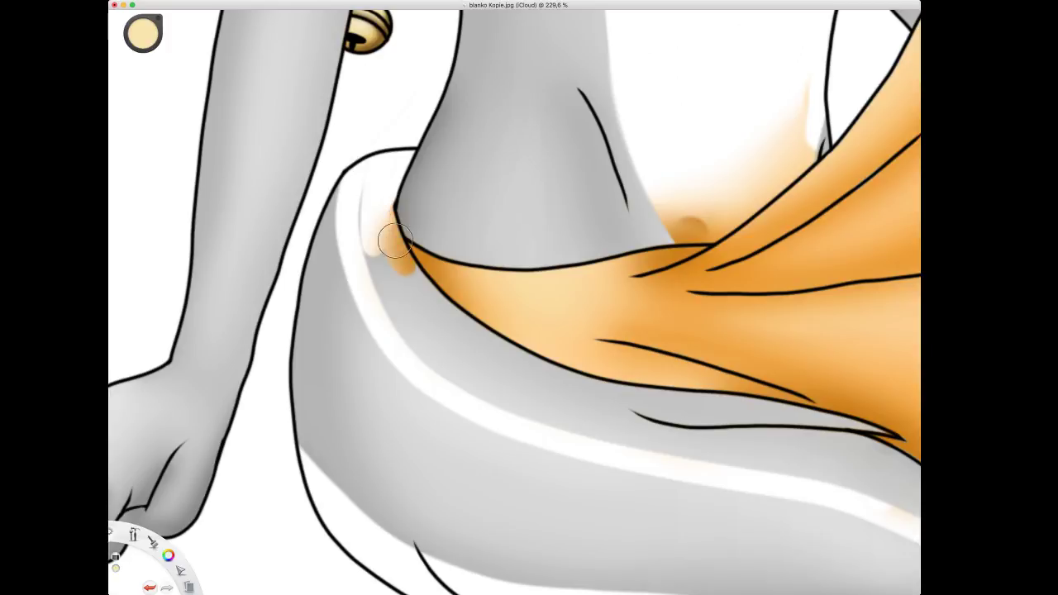
pyautogui.press('space')
pyautogui.moveTo(469, 235); pyautogui.dragTo(424, 237)
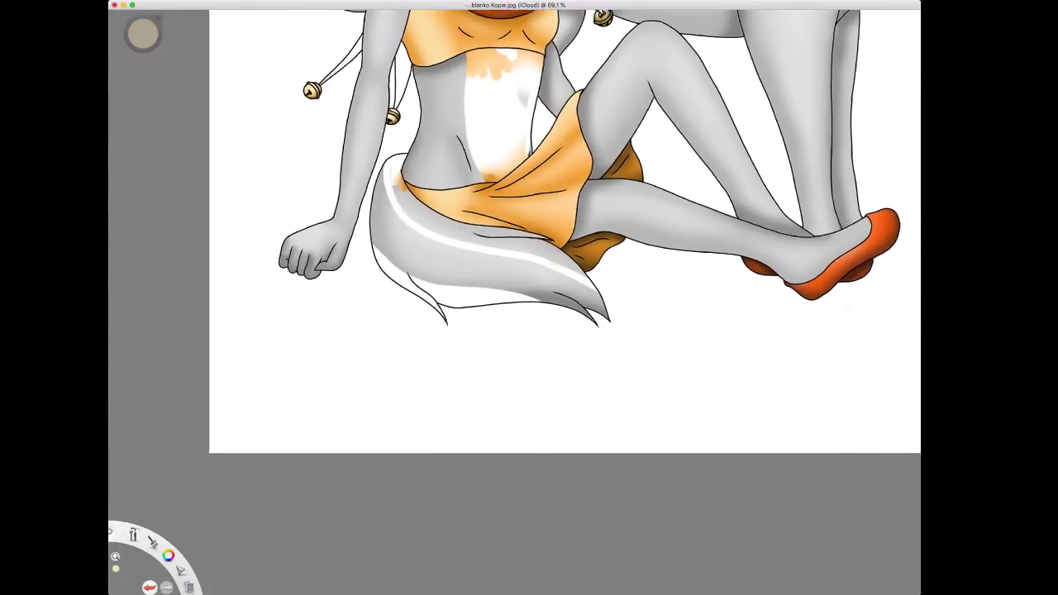
pyautogui.moveTo(448, 285); pyautogui.dragTo(449, 272)
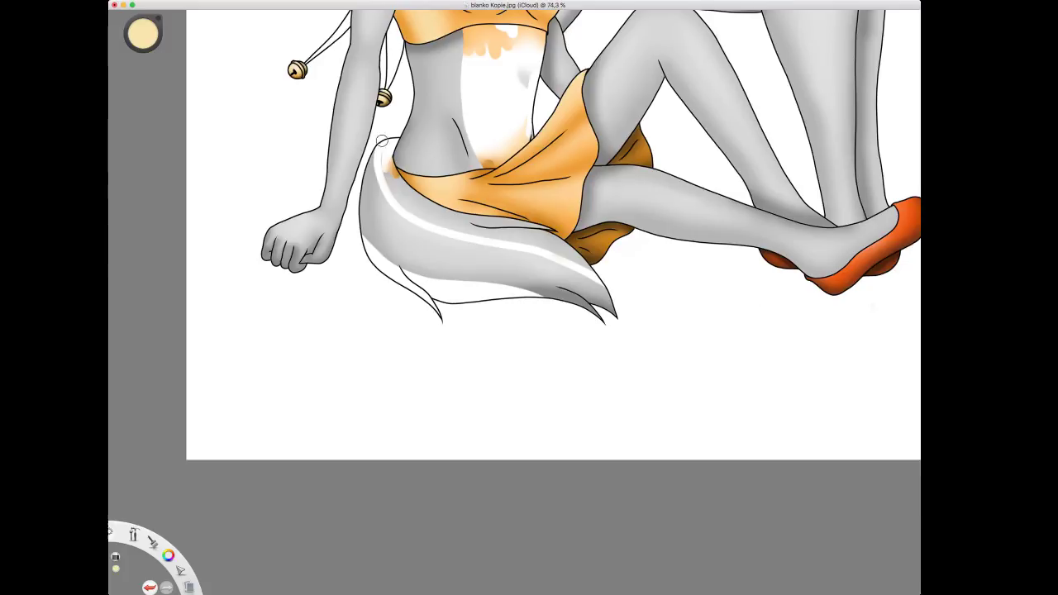
pyautogui.moveTo(385, 176); pyautogui.dragTo(397, 199)
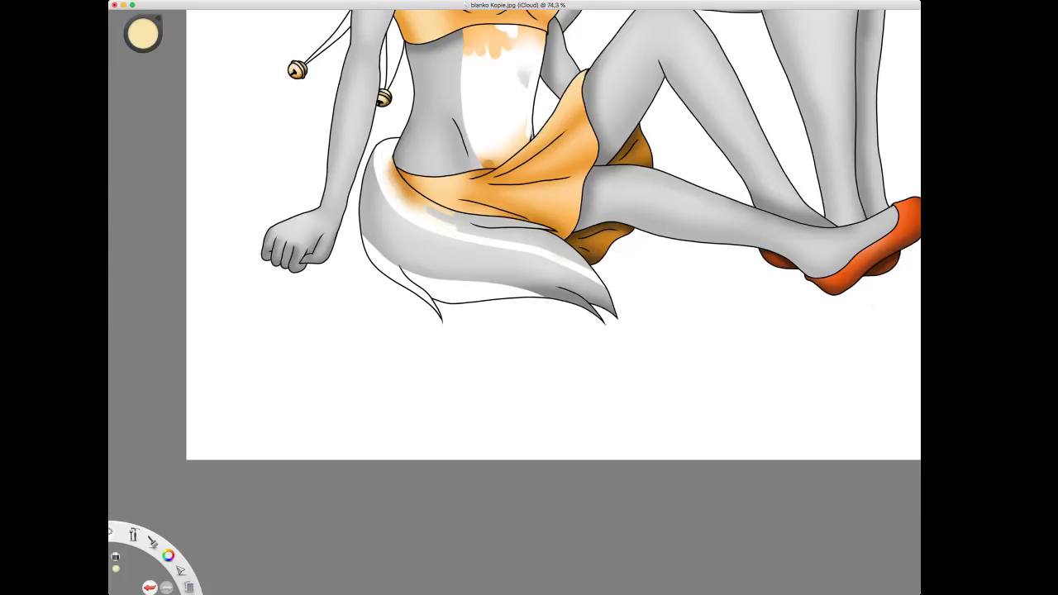
pyautogui.moveTo(439, 218)
pyautogui.mouseDown()
pyautogui.moveTo(589, 266)
pyautogui.moveTo(493, 234)
pyautogui.moveTo(556, 242)
pyautogui.moveTo(434, 216)
pyautogui.mouseUp()
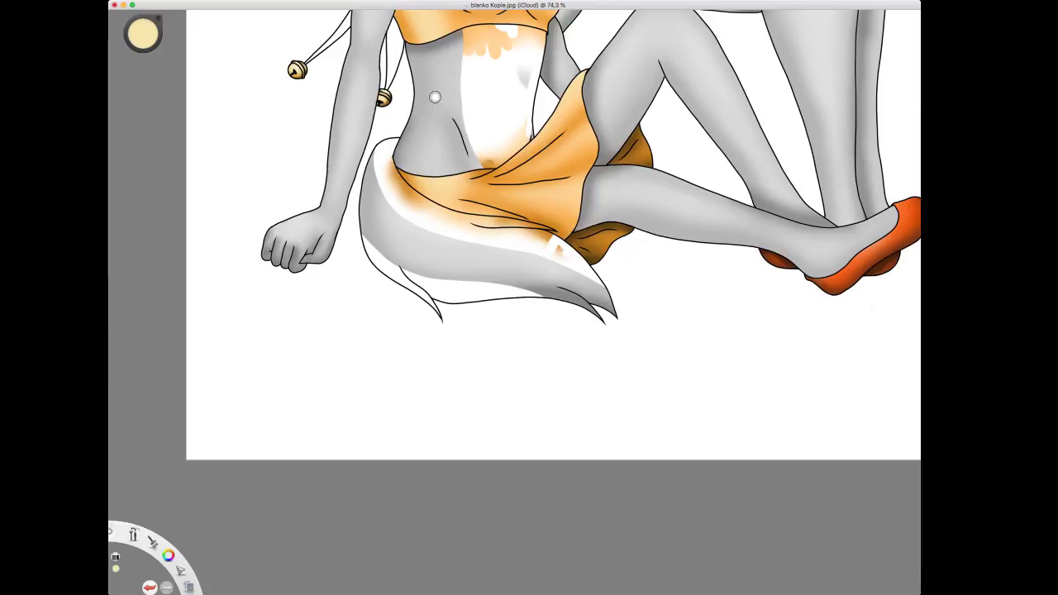
# Hide the white background and paint the seated figure's face, neck and chest markings white.
pyautogui.keyDown('alt'); pyautogui.click(284, 45); pyautogui.keyUp('alt')
pyautogui.moveTo(471, 167); pyautogui.dragTo(463, 297)
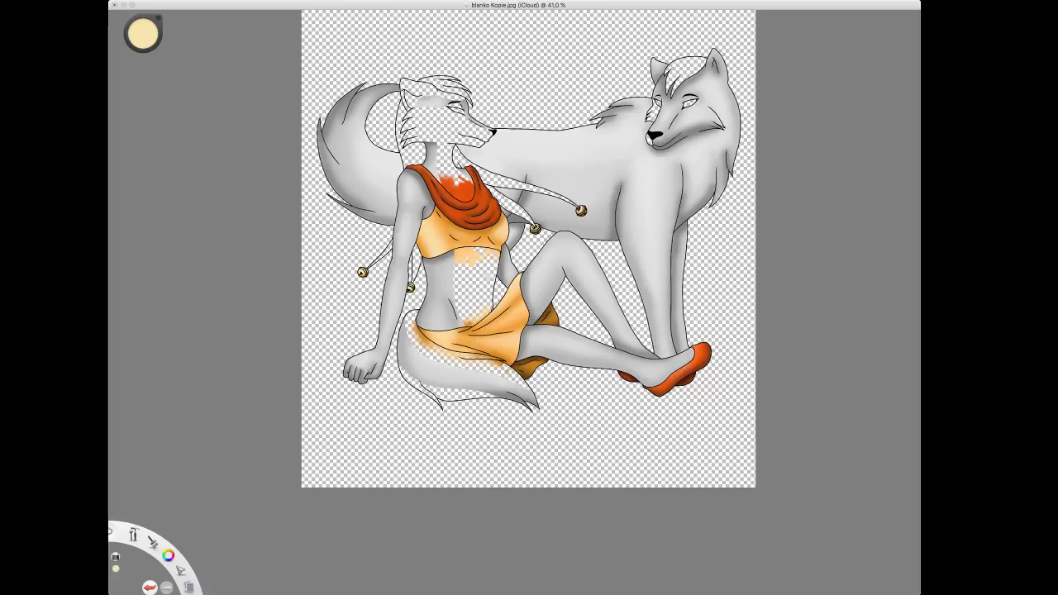
pyautogui.press('e')
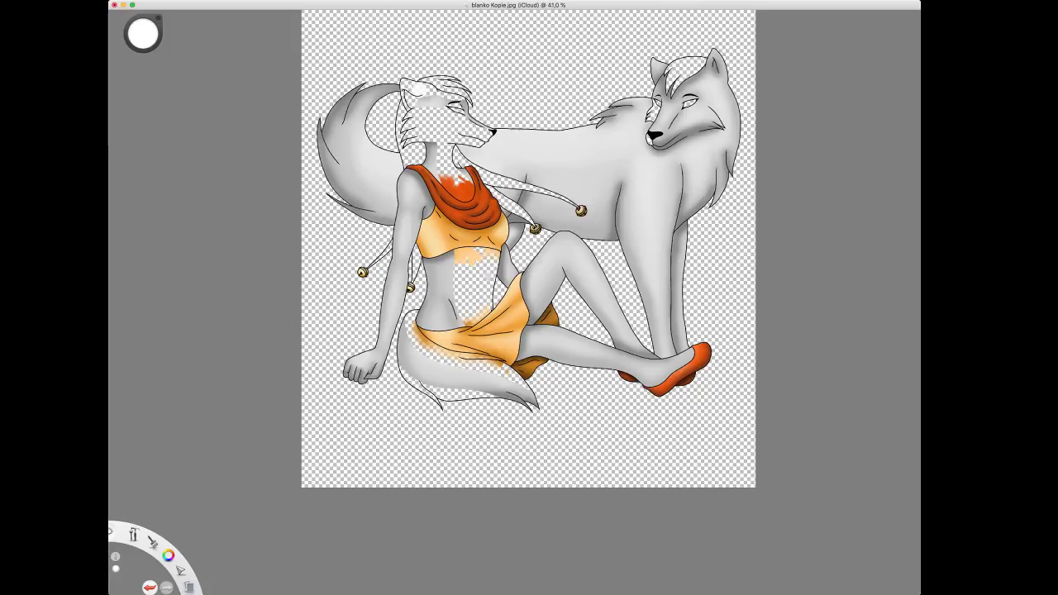
pyautogui.moveTo(429, 110)
pyautogui.mouseDown()
pyautogui.moveTo(417, 136)
pyautogui.moveTo(404, 86)
pyautogui.moveTo(407, 147)
pyautogui.moveTo(452, 118)
pyautogui.moveTo(476, 133)
pyautogui.moveTo(478, 113)
pyautogui.moveTo(486, 144)
pyautogui.moveTo(459, 179)
pyautogui.moveTo(444, 172)
pyautogui.moveTo(470, 202)
pyautogui.moveTo(443, 191)
pyautogui.mouseUp()
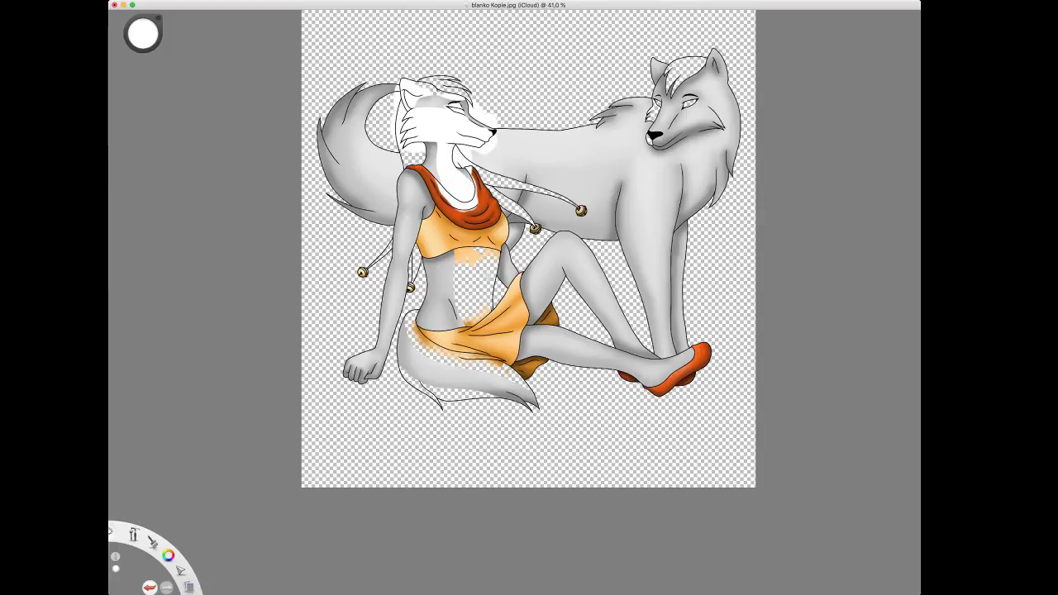
# Paint the belly patch and the underside of the seated figure's tail white.
pyautogui.moveTo(464, 245)
pyautogui.mouseDown()
pyautogui.moveTo(459, 327)
pyautogui.moveTo(455, 295)
pyautogui.moveTo(468, 332)
pyautogui.moveTo(484, 329)
pyautogui.mouseUp()
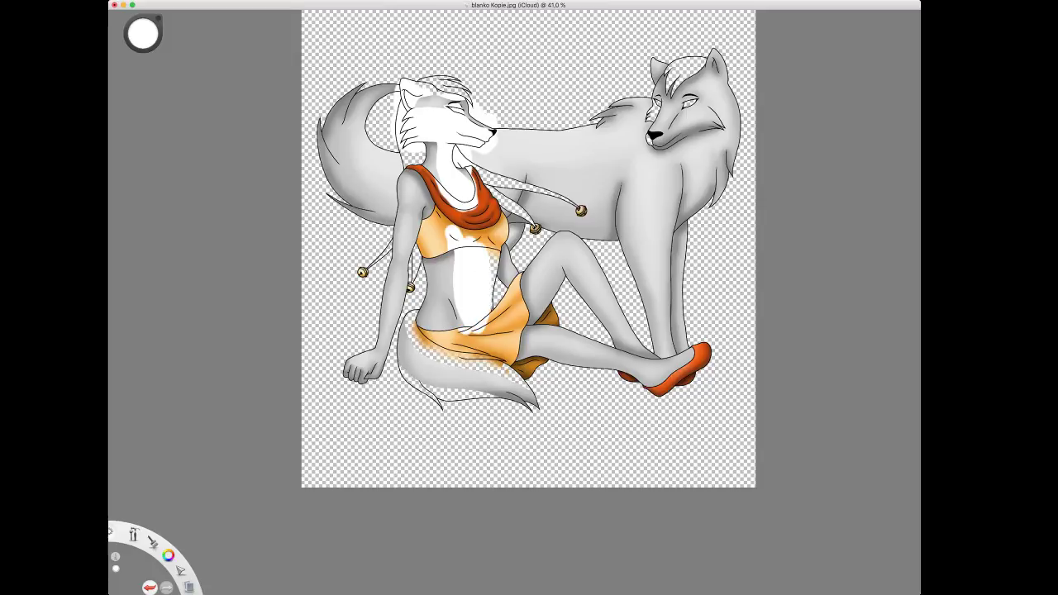
pyautogui.moveTo(487, 240)
pyautogui.mouseDown()
pyautogui.moveTo(496, 276)
pyautogui.moveTo(489, 324)
pyautogui.moveTo(477, 331)
pyautogui.mouseUp()
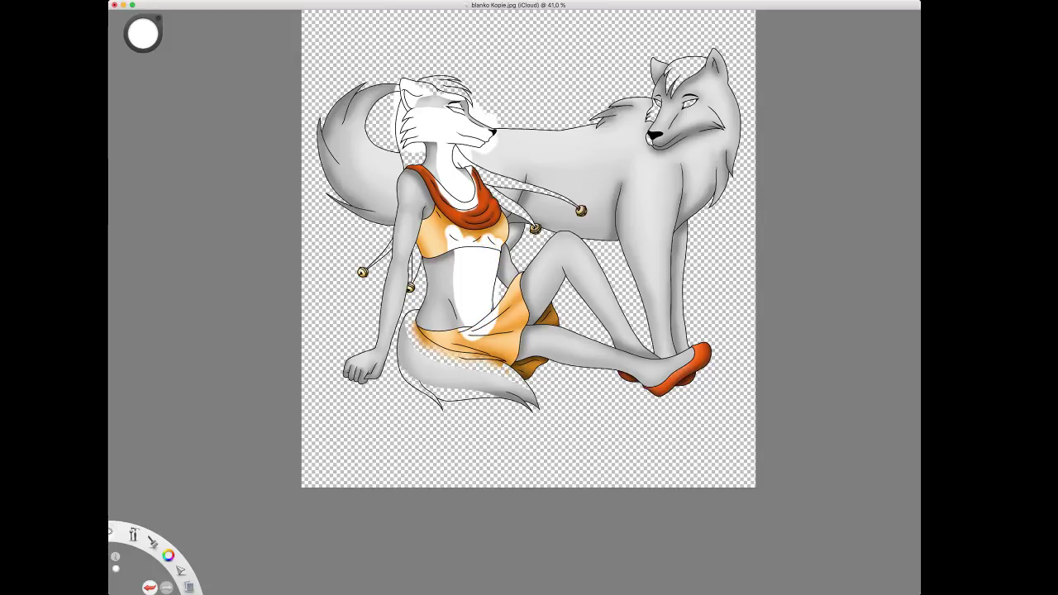
pyautogui.moveTo(398, 354)
pyautogui.mouseDown()
pyautogui.moveTo(433, 397)
pyautogui.moveTo(513, 400)
pyautogui.moveTo(451, 407)
pyautogui.mouseUp()
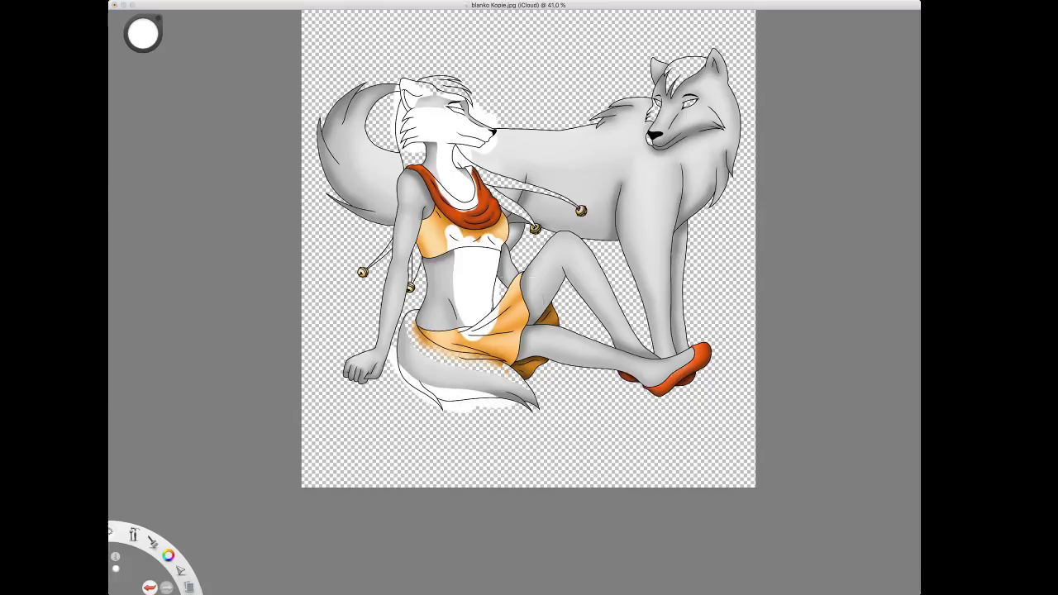
# Shade the ear, lower cheek, jaw and side of the neck with a light grey.
pyautogui.press('space')
pyautogui.moveTo(446, 128); pyautogui.dragTo(437, 197)
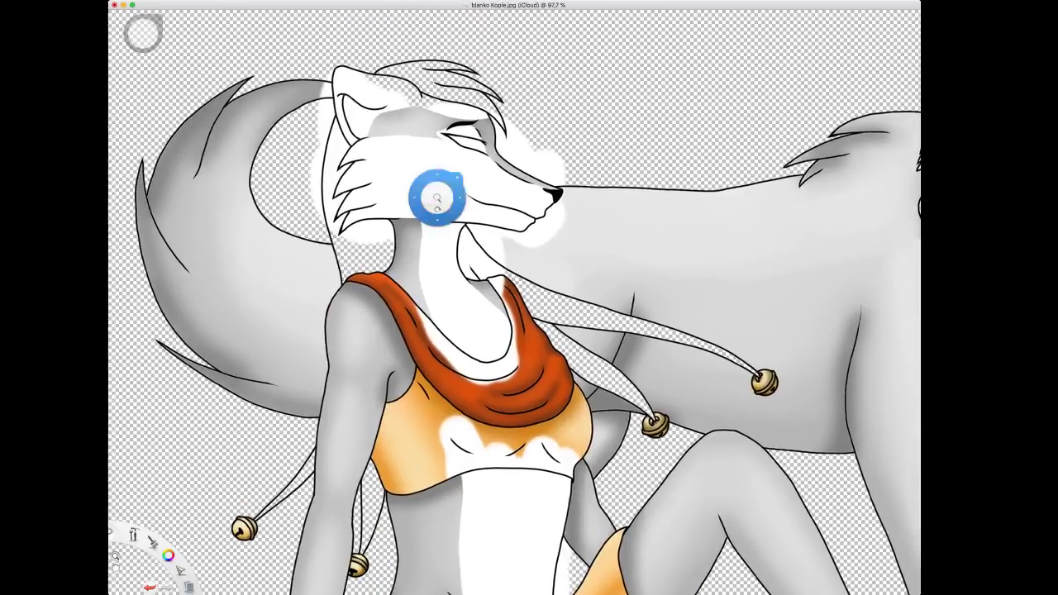
pyautogui.press('space')
pyautogui.keyDown('alt'); pyautogui.click(541, 273); pyautogui.keyUp('alt')
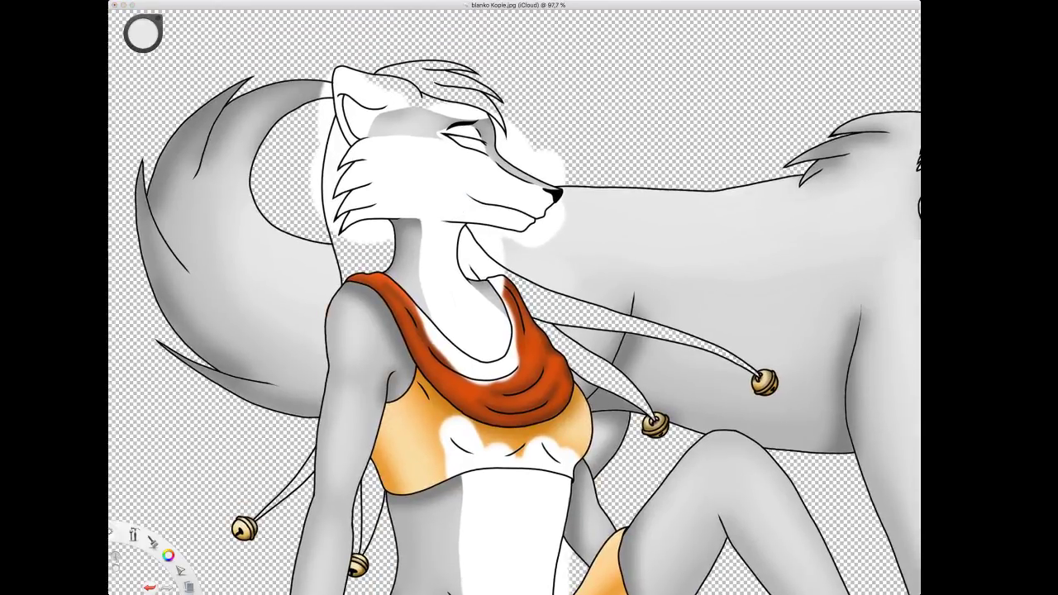
pyautogui.moveTo(353, 94)
pyautogui.mouseDown()
pyautogui.moveTo(367, 105)
pyautogui.moveTo(385, 97)
pyautogui.mouseUp()
pyautogui.click(798, 364)
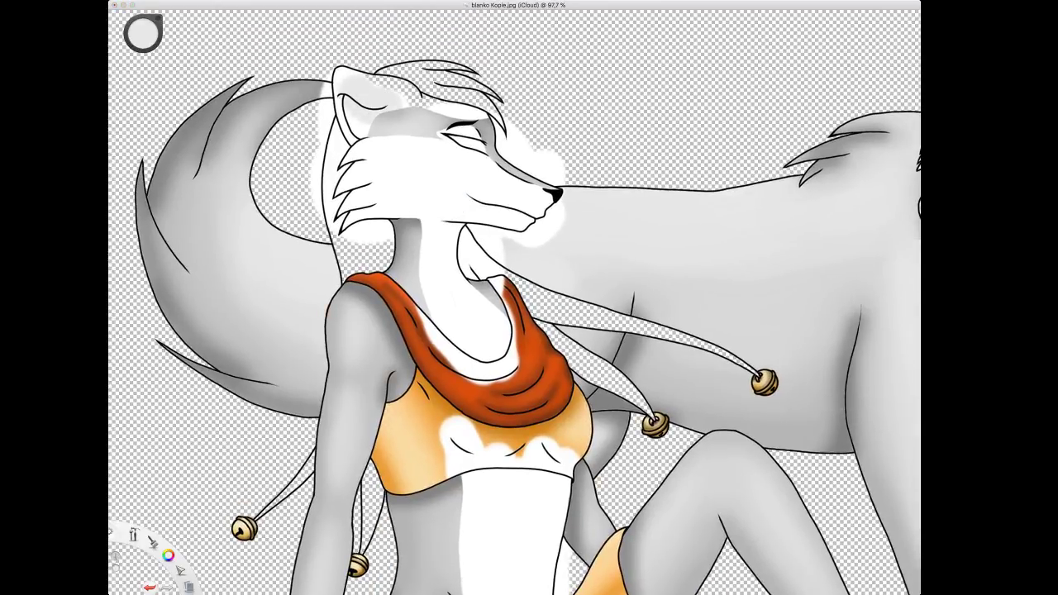
pyautogui.moveTo(347, 184)
pyautogui.mouseDown()
pyautogui.moveTo(409, 190)
pyautogui.moveTo(545, 238)
pyautogui.moveTo(338, 202)
pyautogui.moveTo(392, 225)
pyautogui.moveTo(467, 234)
pyautogui.mouseUp()
pyautogui.moveTo(450, 128); pyautogui.dragTo(477, 133)
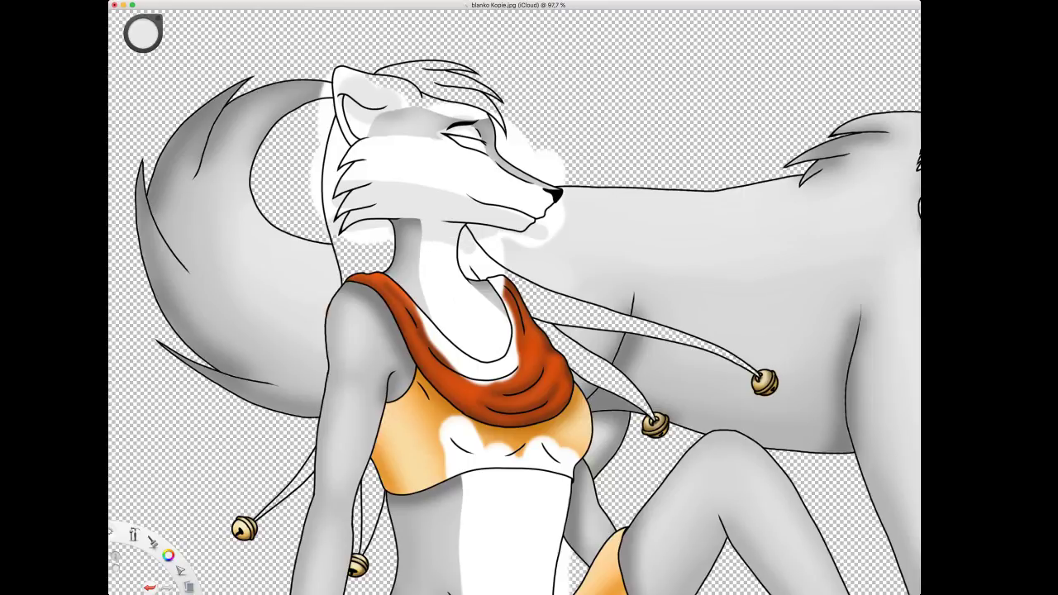
pyautogui.moveTo(421, 241); pyautogui.dragTo(437, 330)
# Shade both side edges of the white belly patch with light grey, from the top's hem to the skirt.
pyautogui.press('space')
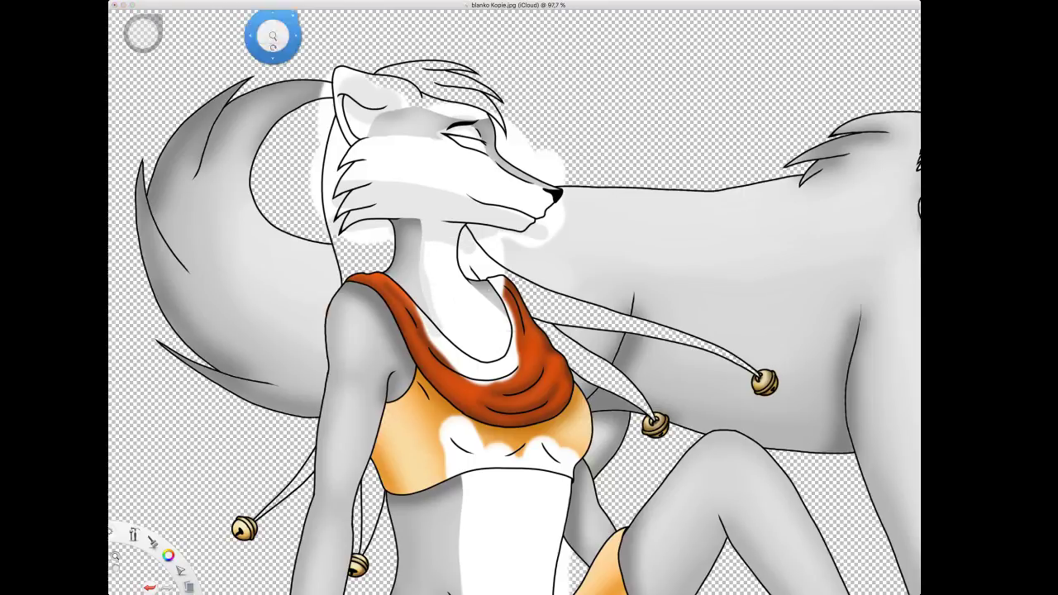
pyautogui.moveTo(511, 552); pyautogui.dragTo(513, 260)
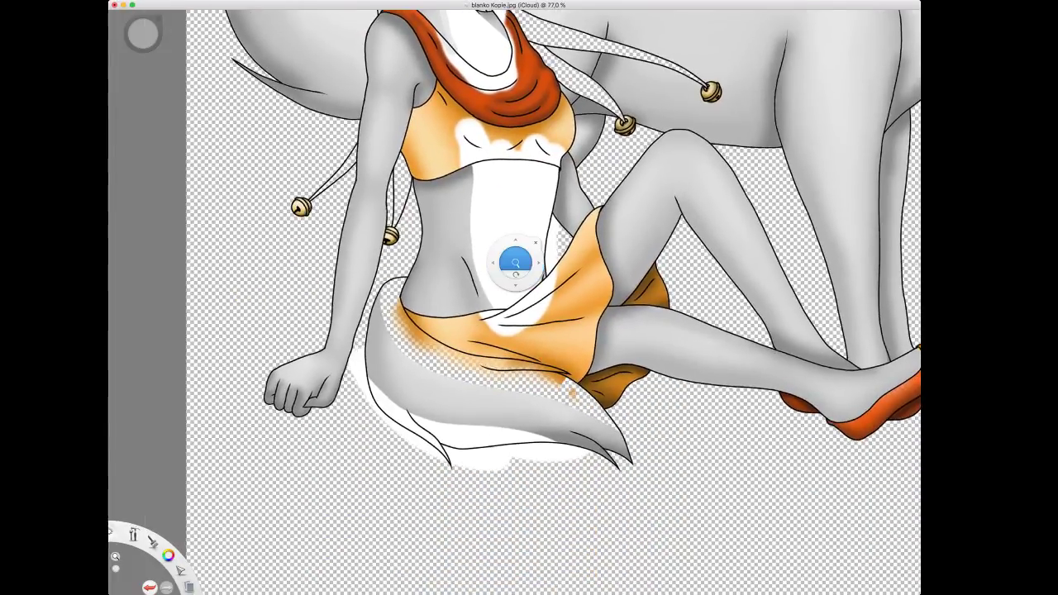
pyautogui.moveTo(471, 148); pyautogui.dragTo(496, 323)
pyautogui.moveTo(487, 241); pyautogui.dragTo(499, 307)
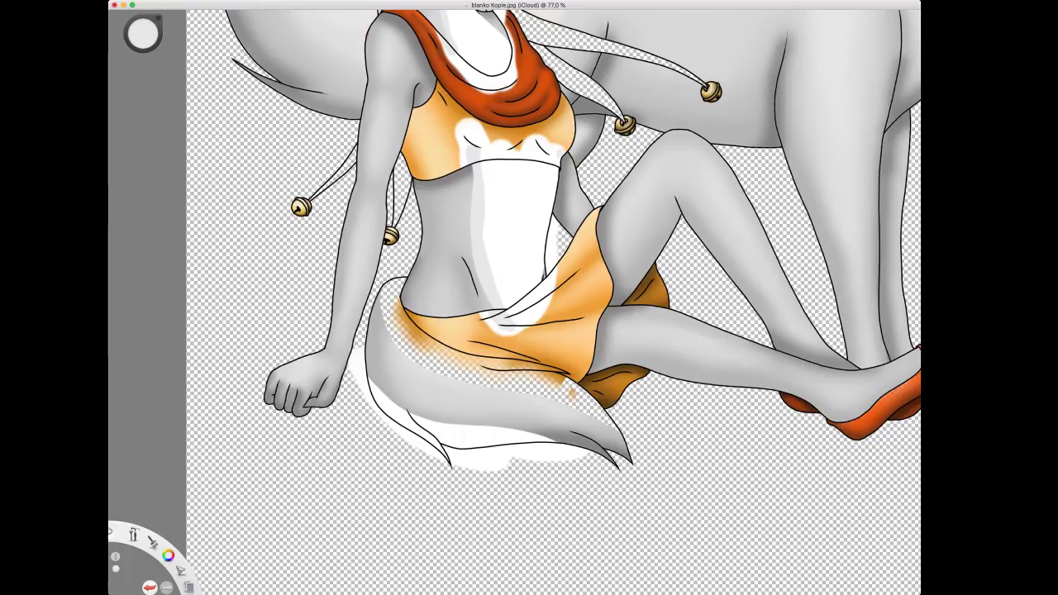
pyautogui.moveTo(552, 148); pyautogui.dragTo(543, 296)
pyautogui.moveTo(543, 245); pyautogui.dragTo(536, 307)
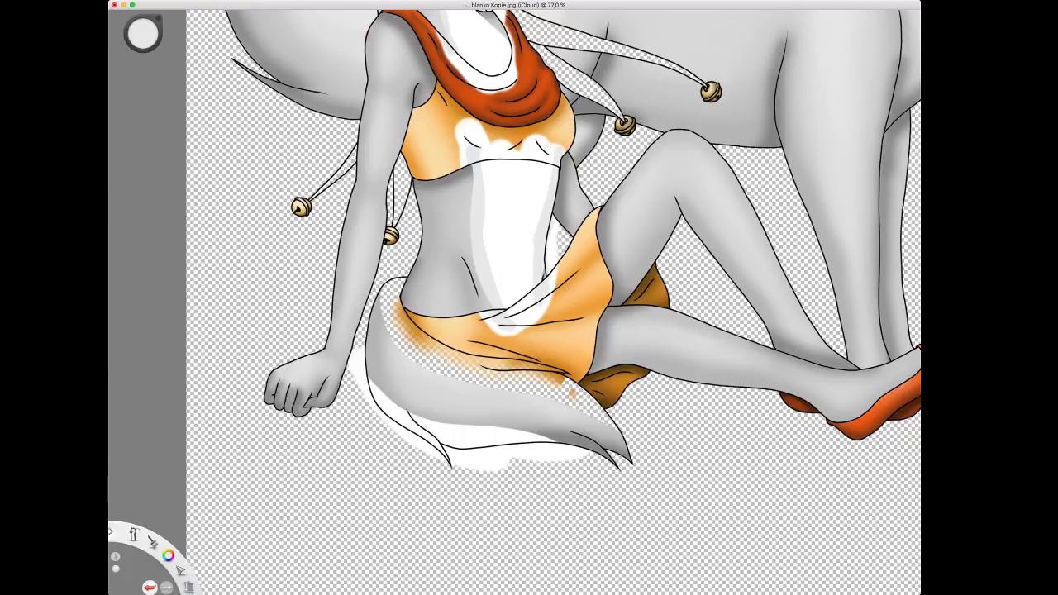
# Shade the tail's white underside with light grey and blend the grey shading on the belly and face.
pyautogui.moveTo(364, 374); pyautogui.dragTo(434, 465)
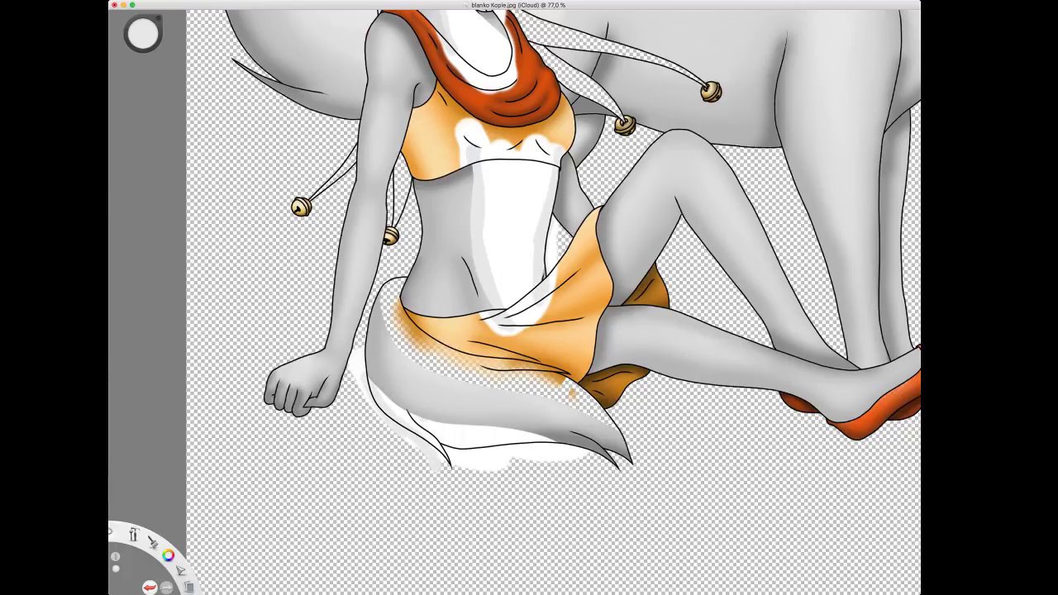
pyautogui.moveTo(414, 415)
pyautogui.mouseDown()
pyautogui.moveTo(444, 436)
pyautogui.moveTo(553, 442)
pyautogui.mouseUp()
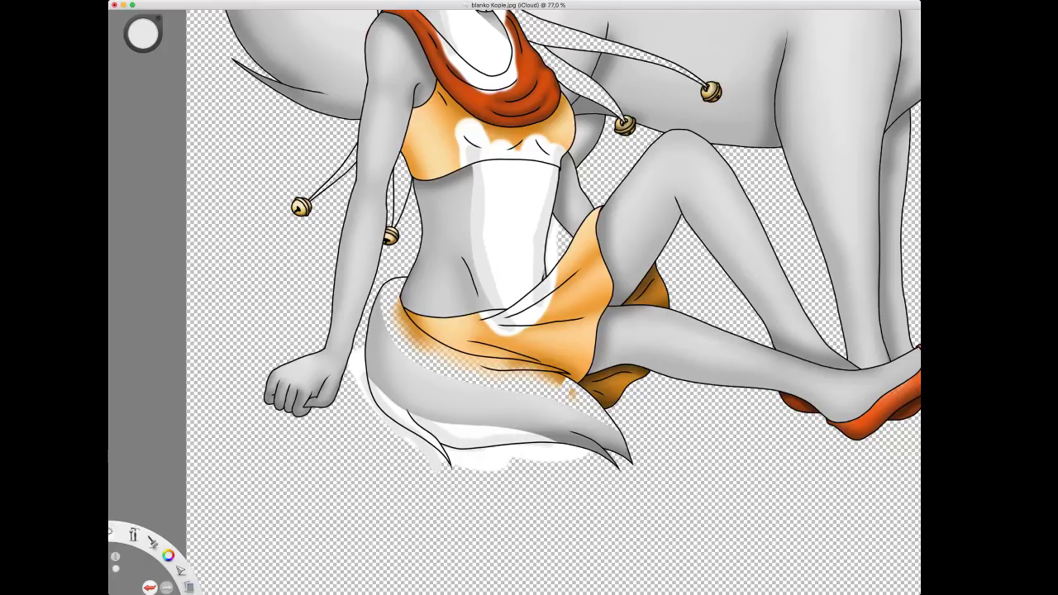
pyautogui.moveTo(387, 431)
pyautogui.mouseDown()
pyautogui.moveTo(429, 467)
pyautogui.moveTo(529, 448)
pyautogui.mouseUp()
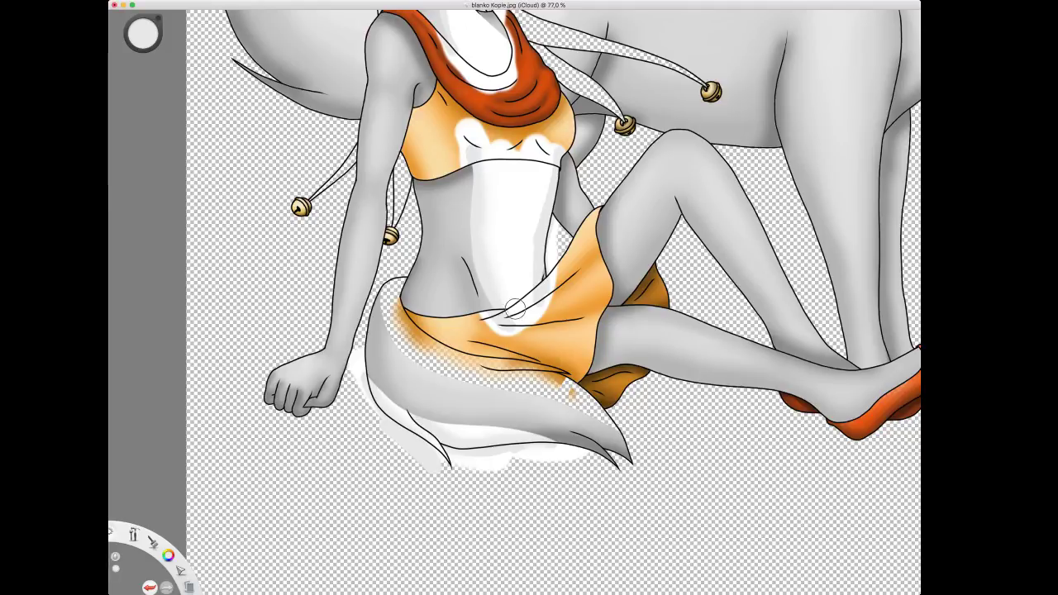
pyautogui.moveTo(514, 309); pyautogui.dragTo(529, 279)
pyautogui.moveTo(347, 134); pyautogui.dragTo(423, 355)
# Try darkening the belly patch's edge beside the waist with a grey sampled from the body, undoing the strokes.
pyautogui.keyDown('alt'); pyautogui.click(530, 376); pyautogui.keyUp('alt')
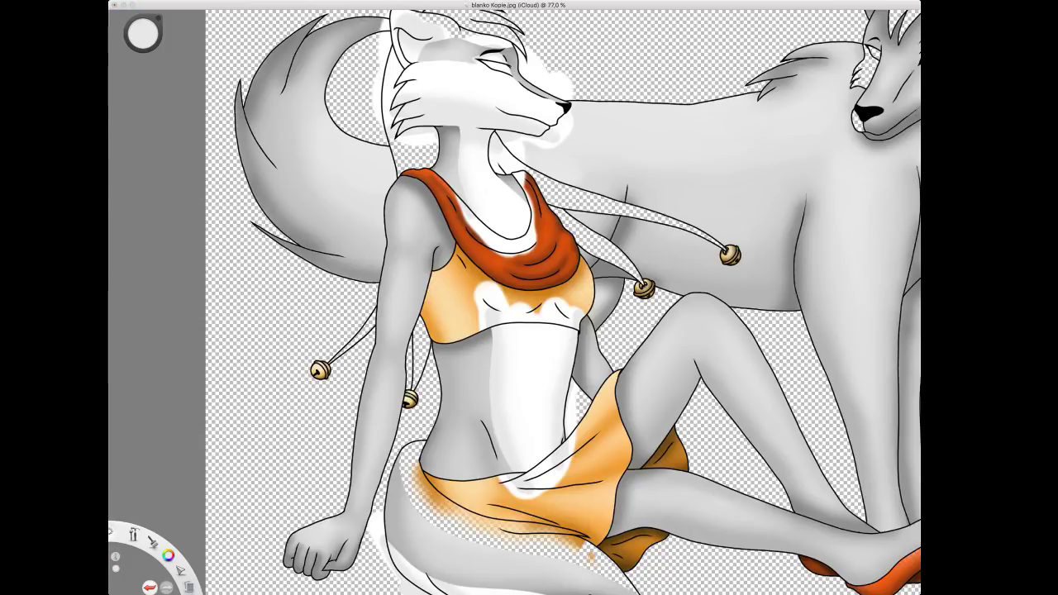
pyautogui.keyDown('alt'); pyautogui.click(475, 382); pyautogui.keyUp('alt')
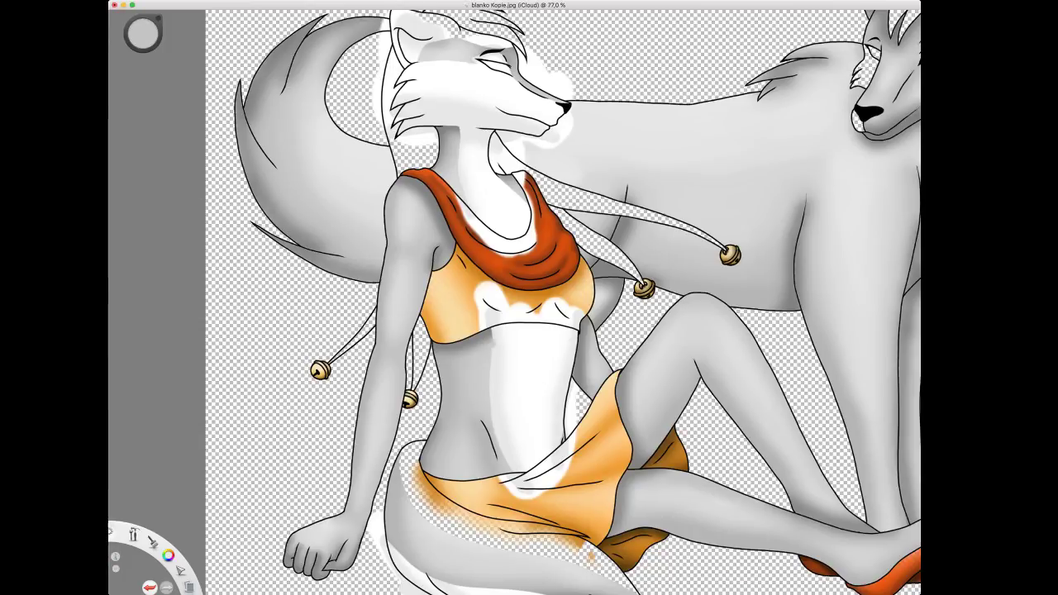
pyautogui.moveTo(494, 340); pyautogui.dragTo(508, 464)
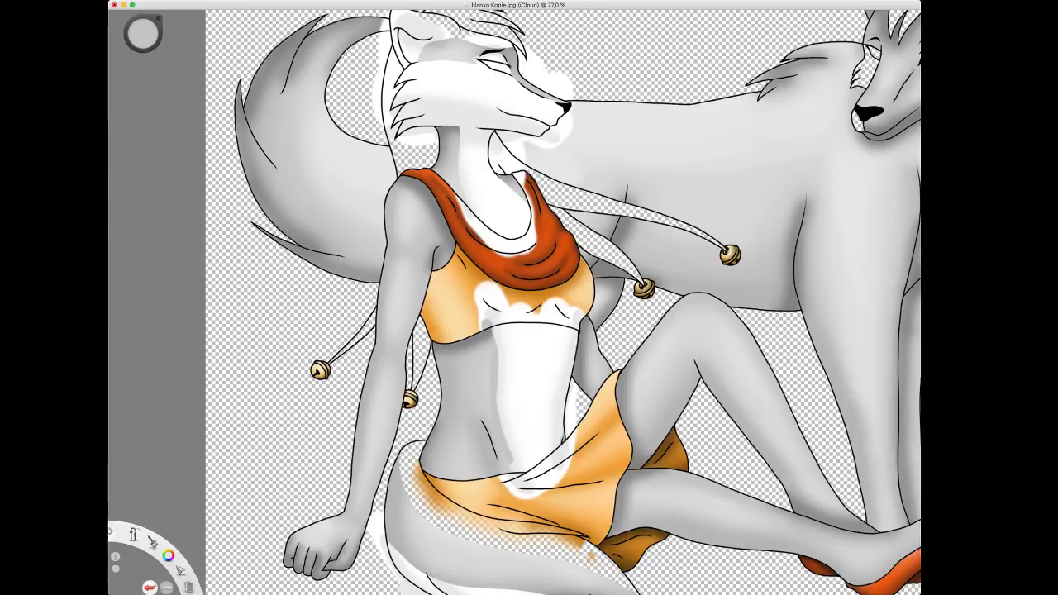
pyautogui.press('super+z')
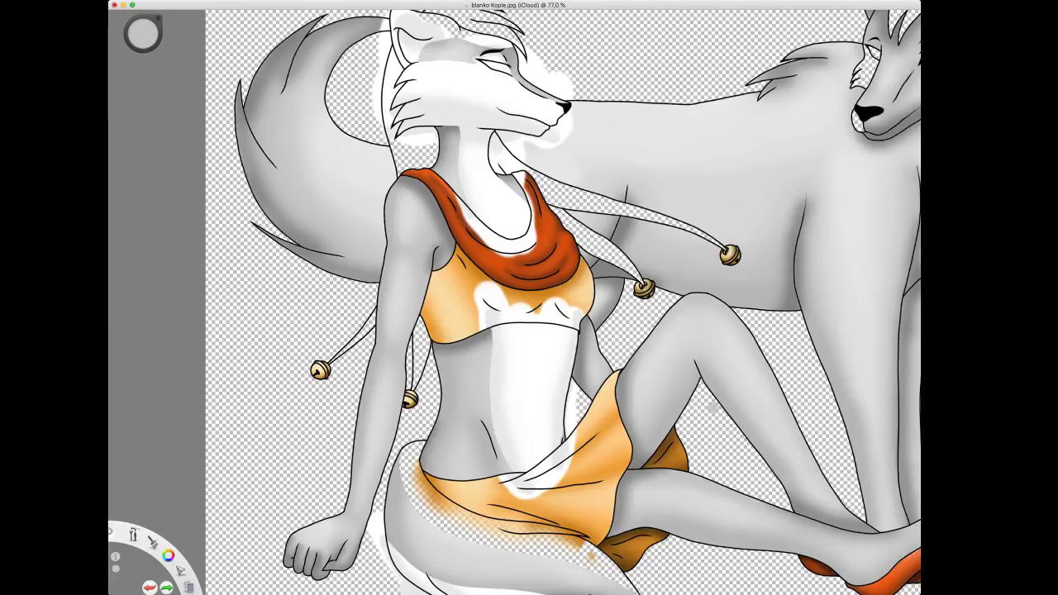
pyautogui.press('super+z')
pyautogui.press('super+z')
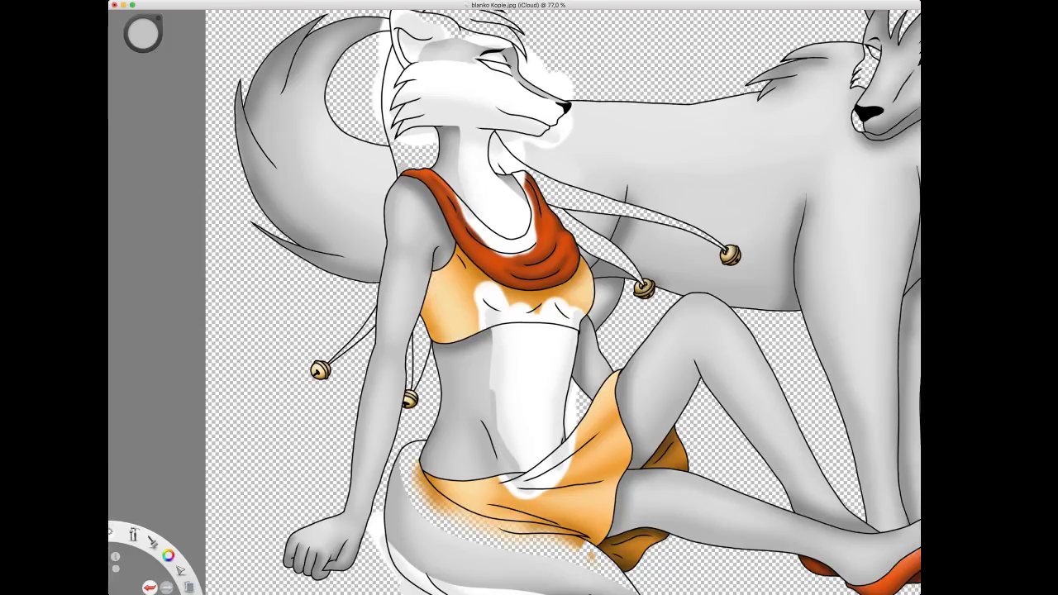
pyautogui.press('super+z')
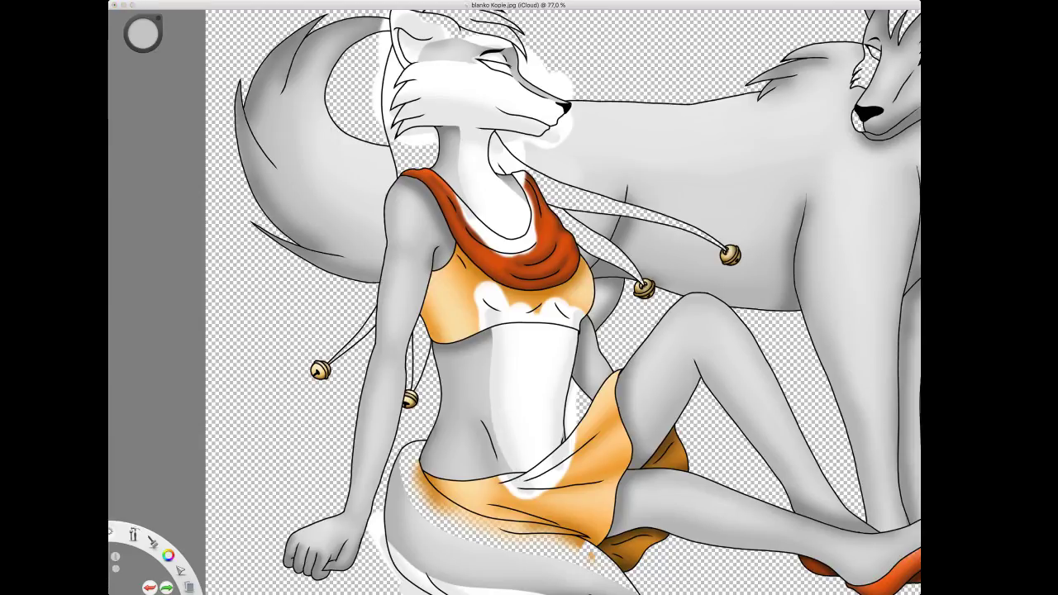
# Paint a grey shadow across the white belly of the seated figure, directly below the hem of her top.
pyautogui.moveTo(483, 324)
pyautogui.mouseDown()
pyautogui.moveTo(574, 335)
pyautogui.moveTo(506, 329)
pyautogui.mouseUp()
pyautogui.press('super+z')
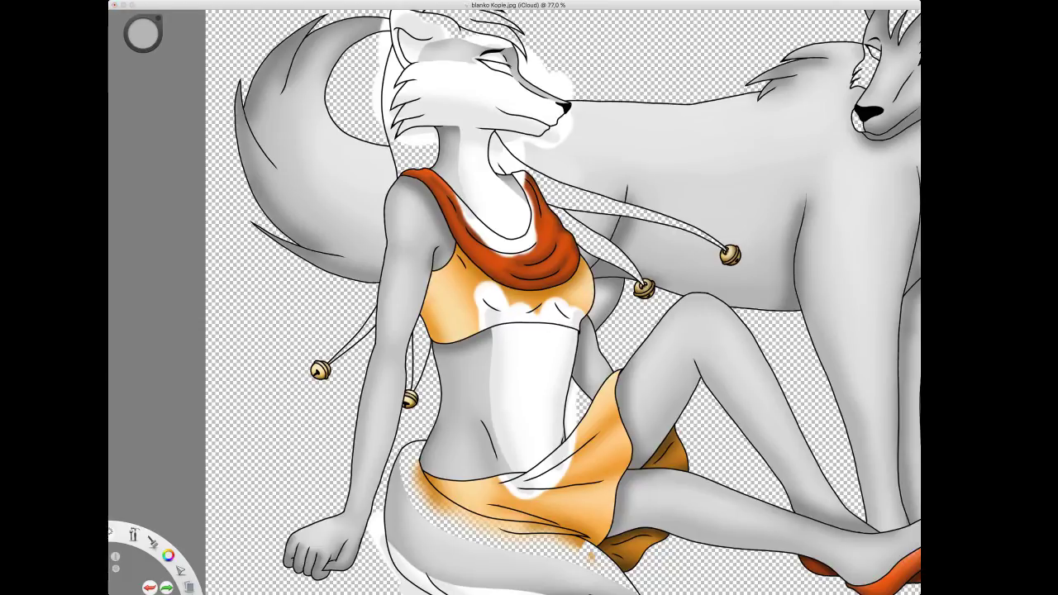
pyautogui.moveTo(488, 325); pyautogui.dragTo(579, 329)
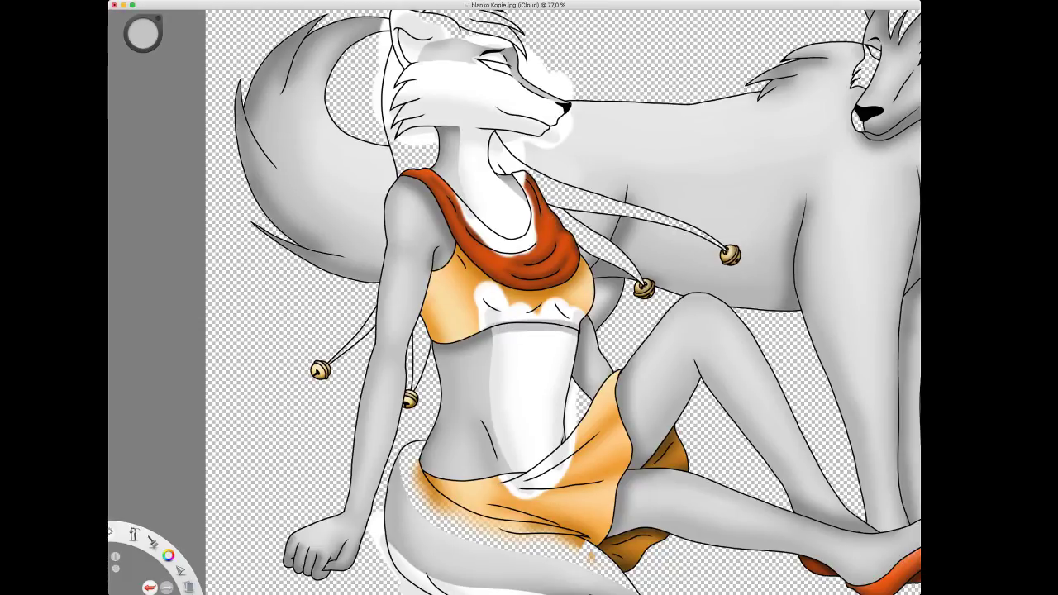
# Shade the white underside of the seated figure's tail with grey strokes along its outer contour.
pyautogui.scroll(-5, 409, 339)
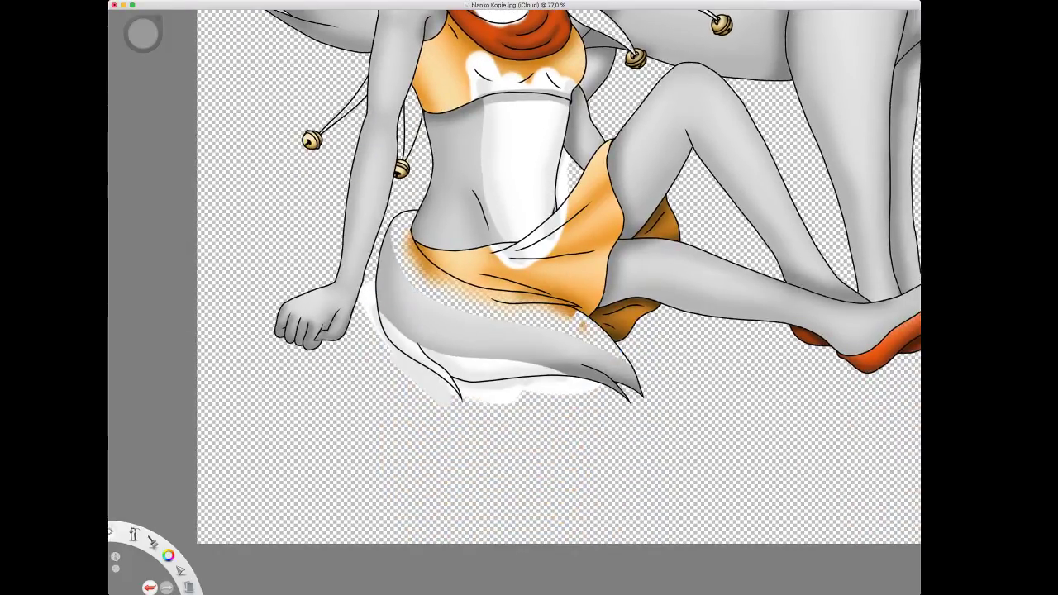
pyautogui.moveTo(377, 310); pyautogui.dragTo(395, 357)
pyautogui.moveTo(386, 319)
pyautogui.mouseDown()
pyautogui.moveTo(396, 346)
pyautogui.moveTo(455, 403)
pyautogui.moveTo(450, 376)
pyautogui.moveTo(585, 382)
pyautogui.mouseUp()
# Shade the seated figure's white fur with grey beneath the jaw and along the upper cheek tufts.
pyautogui.press('space')
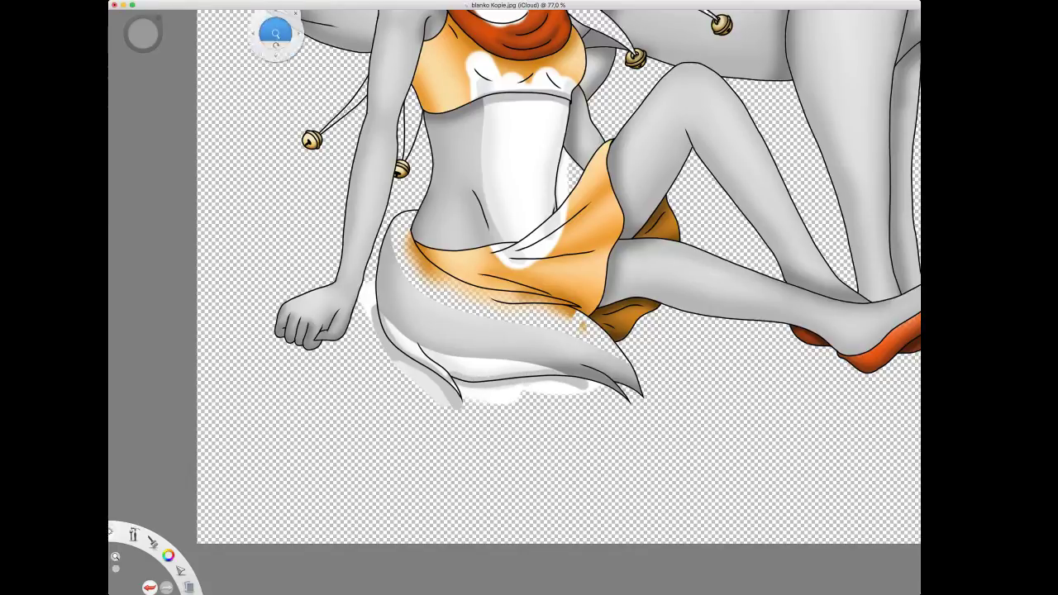
pyautogui.moveTo(277, 35); pyautogui.dragTo(262, 280)
pyautogui.moveTo(460, 388); pyautogui.dragTo(478, 489)
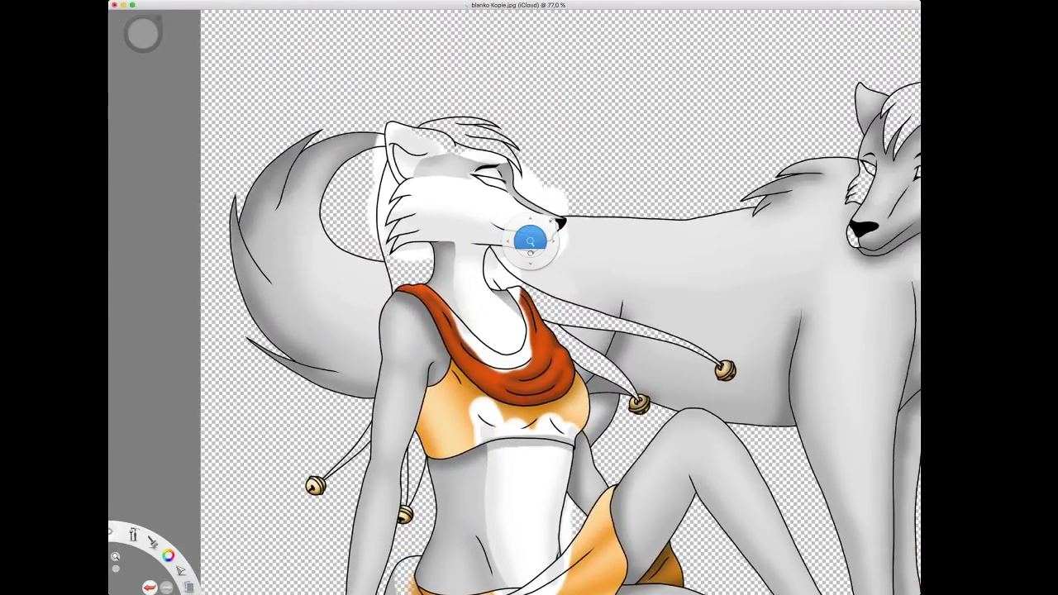
pyautogui.keyDown('alt'); pyautogui.click(538, 236); pyautogui.keyUp('alt')
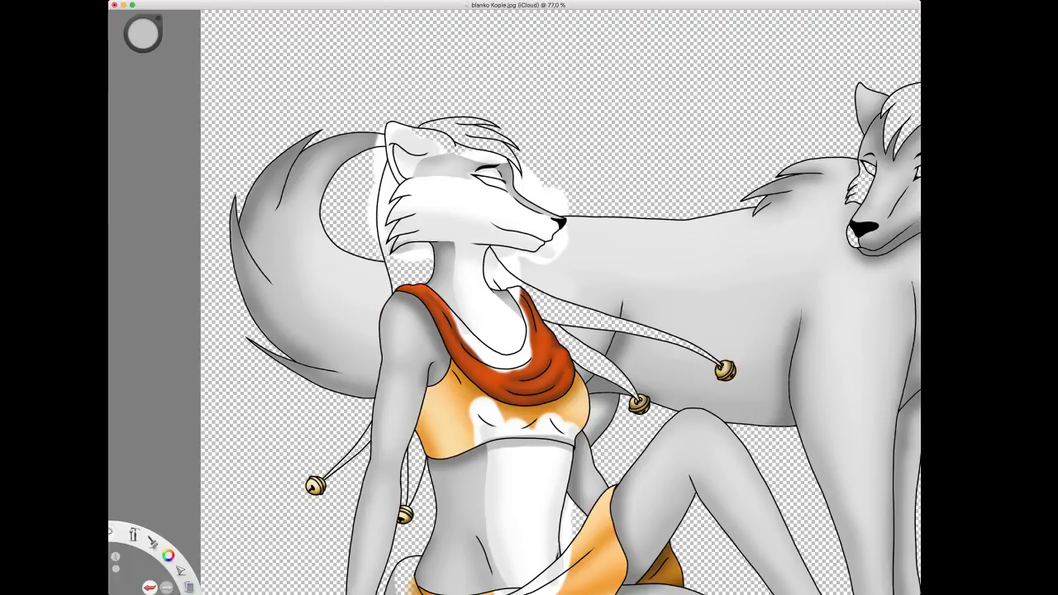
pyautogui.moveTo(417, 245); pyautogui.dragTo(438, 238)
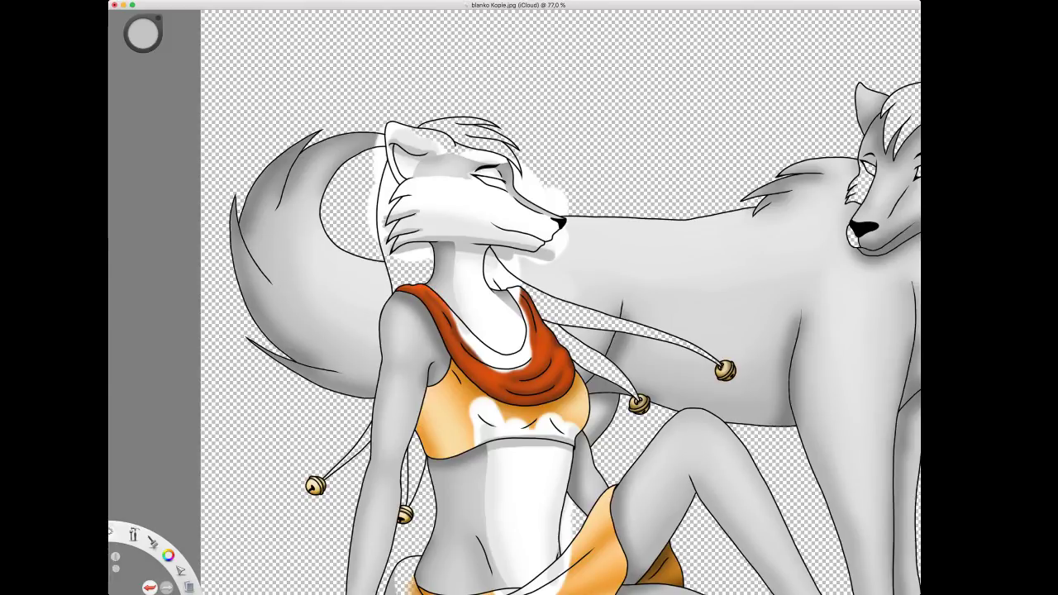
pyautogui.moveTo(412, 191)
pyautogui.mouseDown()
pyautogui.moveTo(388, 199)
pyautogui.moveTo(405, 198)
pyautogui.mouseUp()
pyautogui.moveTo(408, 195); pyautogui.dragTo(393, 199)
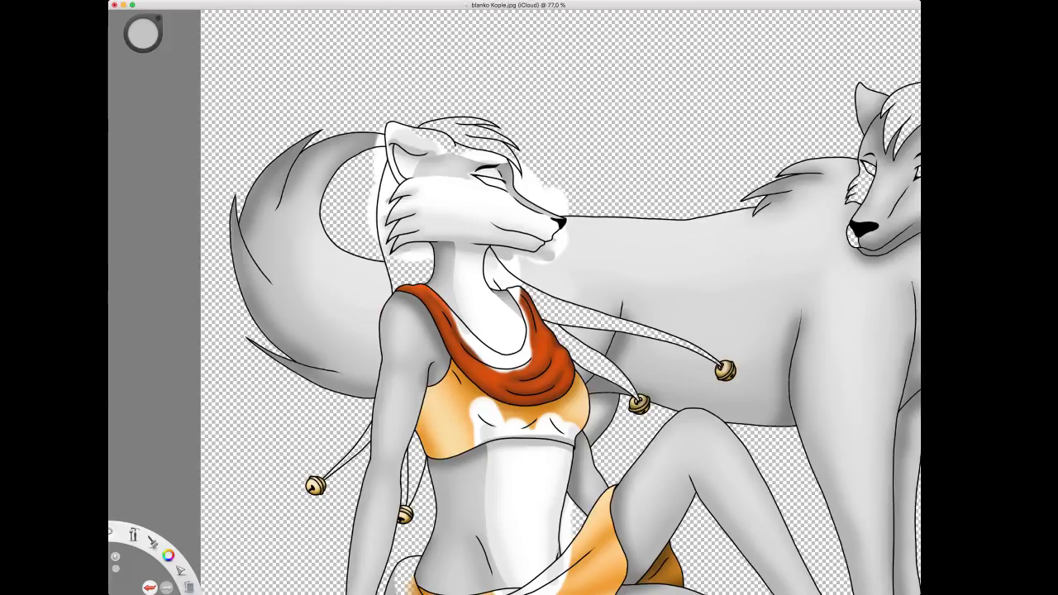
# Examine the grey shading on the seated figure from her tail and torso up to her head.
pyautogui.press('space')
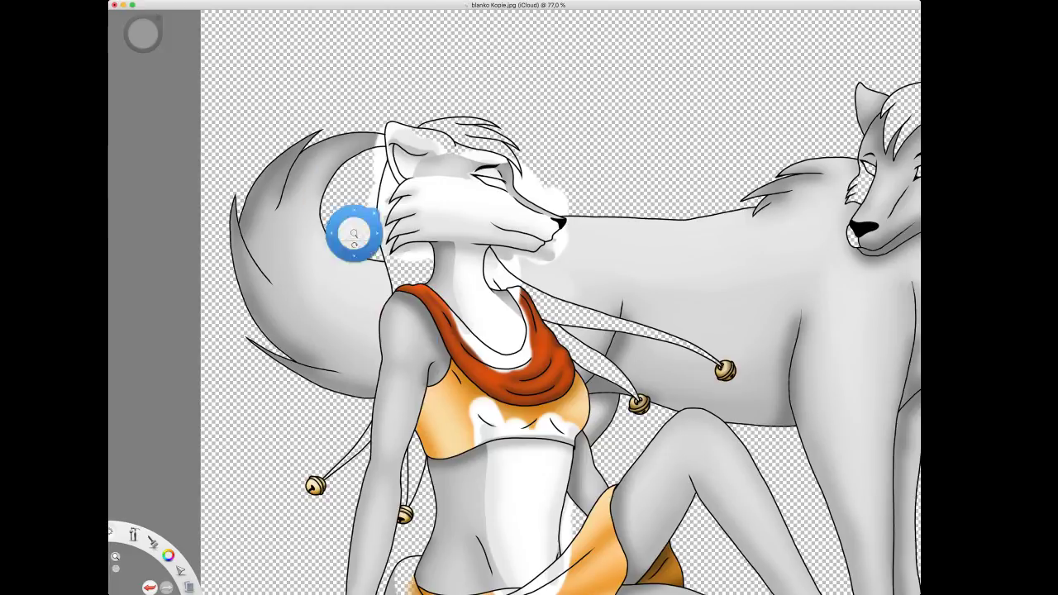
pyautogui.moveTo(449, 416); pyautogui.dragTo(494, 319)
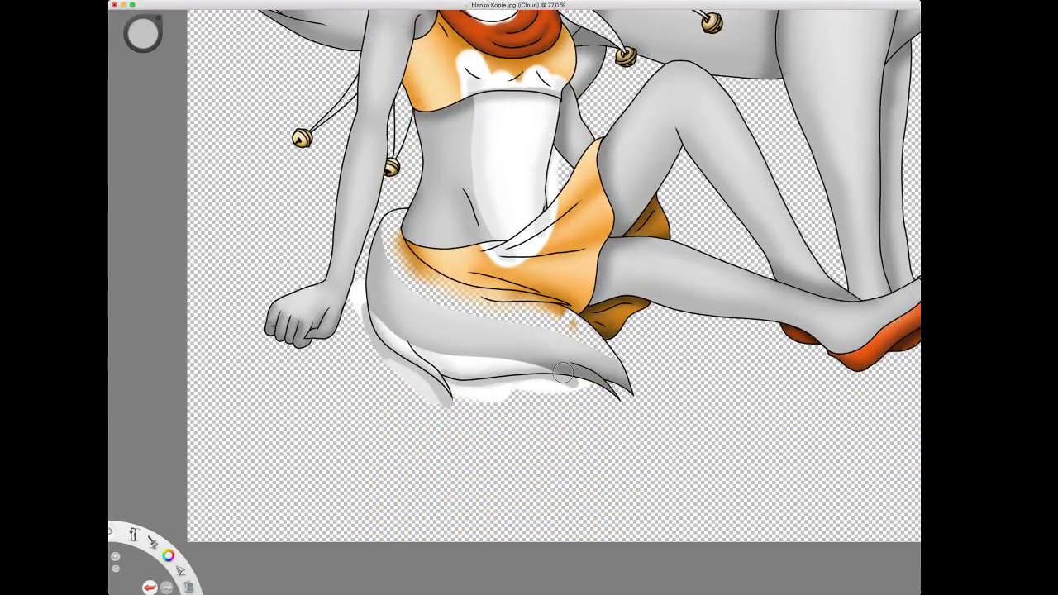
pyautogui.press('space')
pyautogui.moveTo(277, 36); pyautogui.dragTo(295, 257)
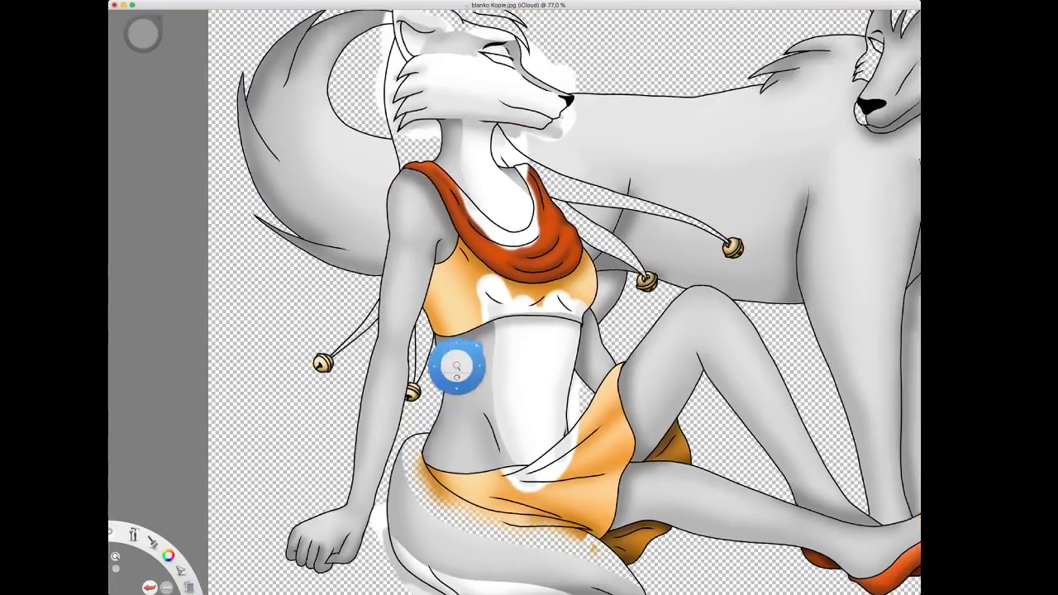
pyautogui.moveTo(455, 365); pyautogui.dragTo(510, 387)
pyautogui.press('space')
pyautogui.press('space')
pyautogui.moveTo(529, 488); pyautogui.dragTo(407, 392)
pyautogui.press('space')
pyautogui.moveTo(450, 352); pyautogui.dragTo(458, 477)
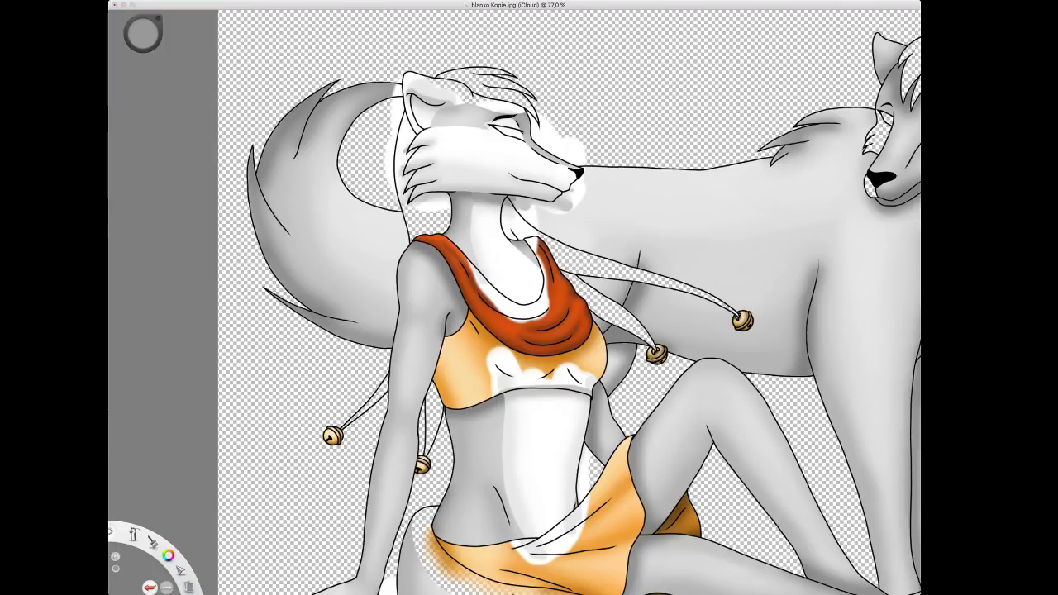
# Touch up the grey shading on the seated figure's neck and around her eye.
pyautogui.click(457, 222)
pyautogui.click(594, 298)
pyautogui.click(492, 141)
# Select a rectangular area around the seated figure, leaving her fur areas out of the selection.
pyautogui.press('space')
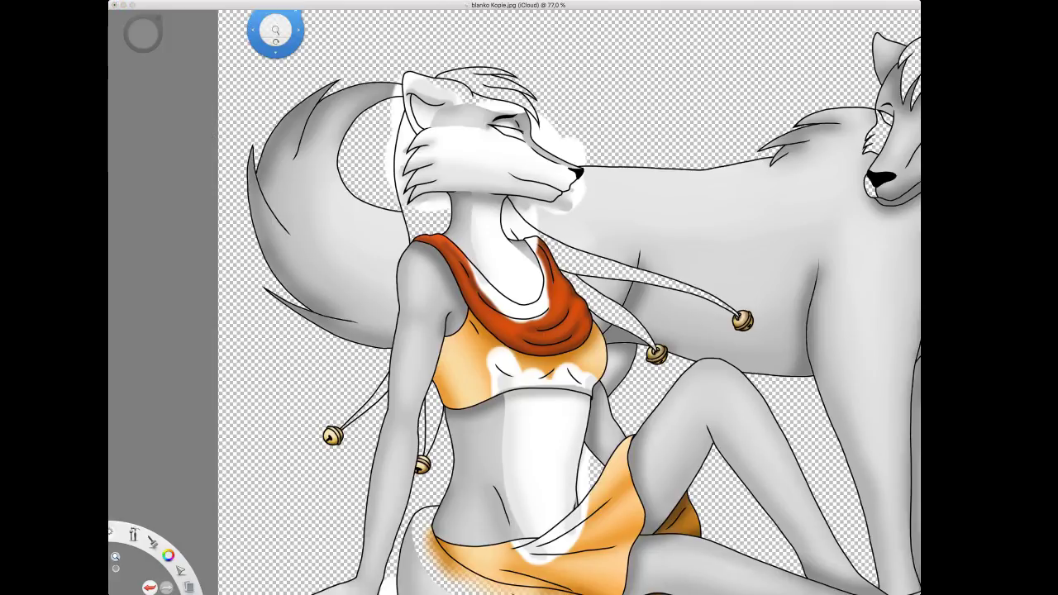
pyautogui.moveTo(518, 211); pyautogui.dragTo(523, 284)
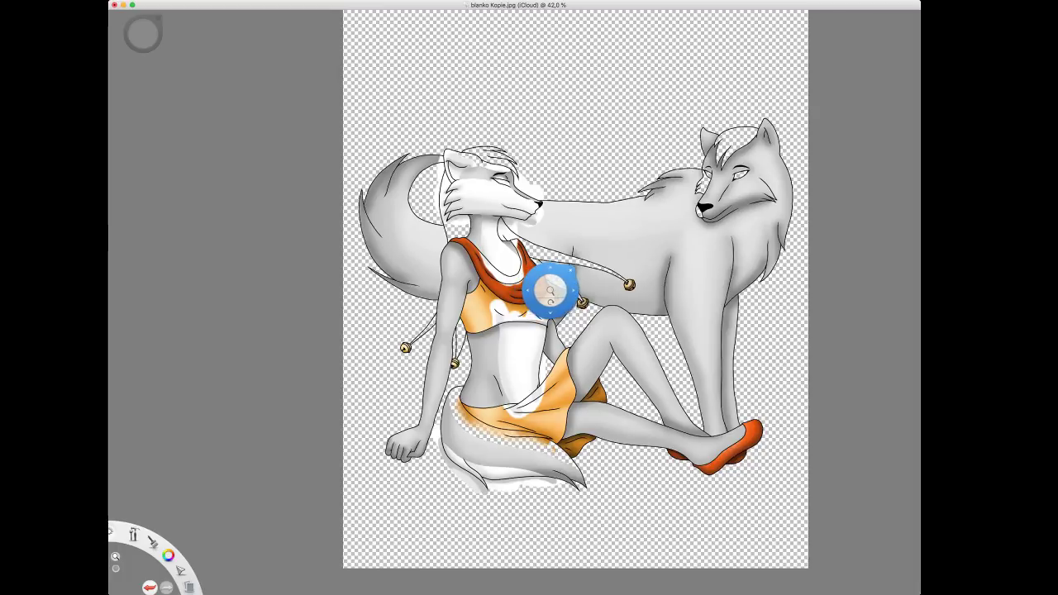
pyautogui.scroll(2, 584, 332)
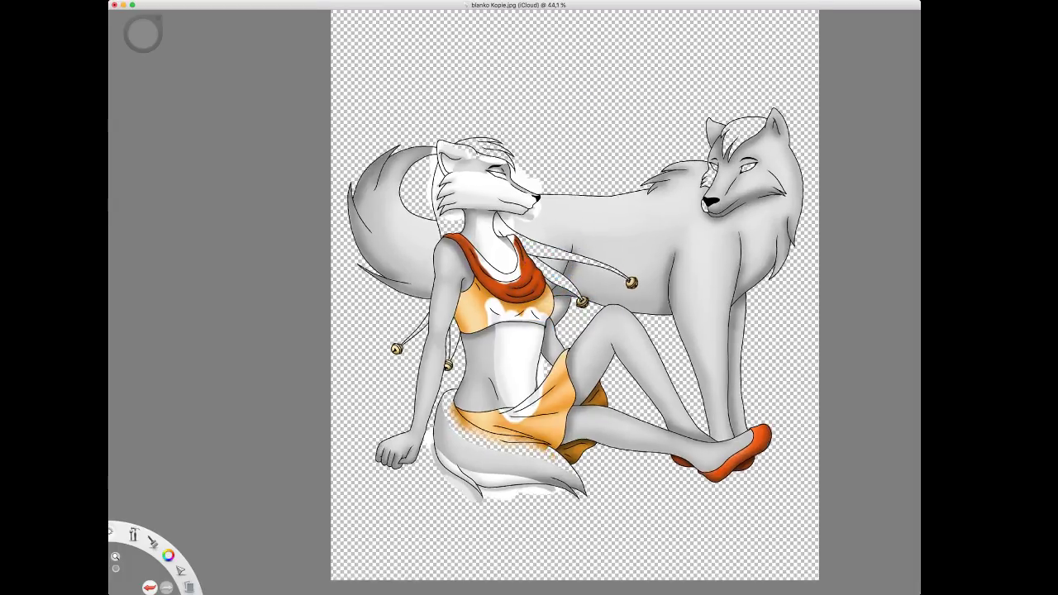
pyautogui.moveTo(578, 328); pyautogui.dragTo(581, 323)
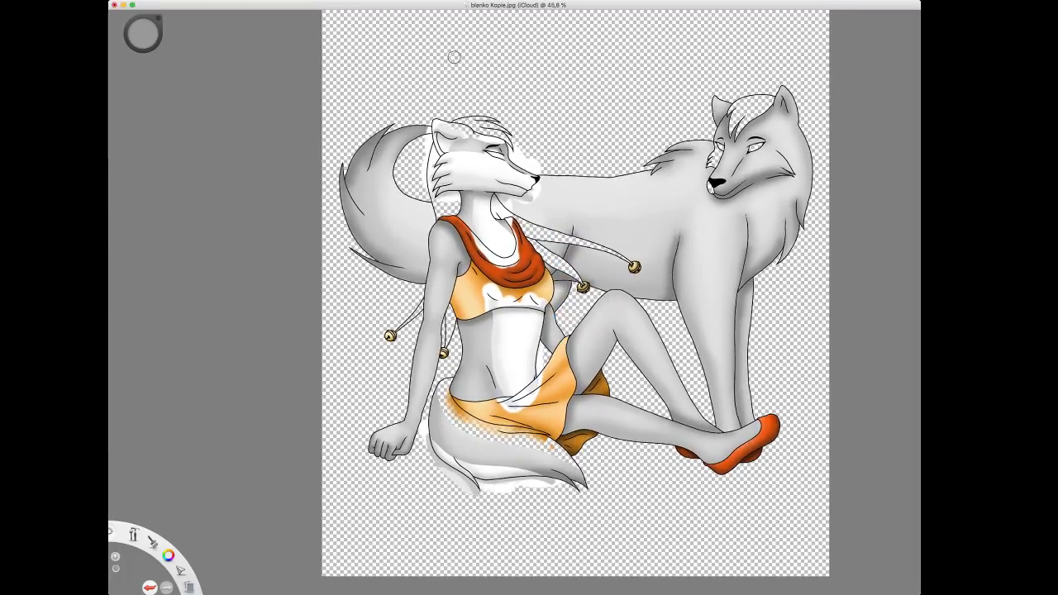
pyautogui.press('r')
pyautogui.press('e')
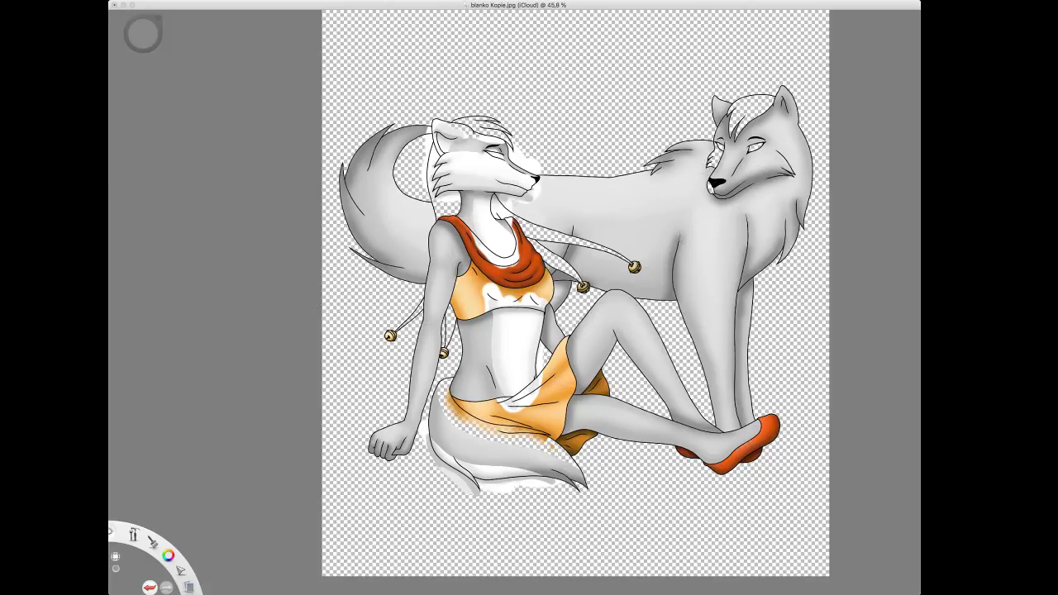
pyautogui.moveTo(335, 66); pyautogui.dragTo(702, 526)
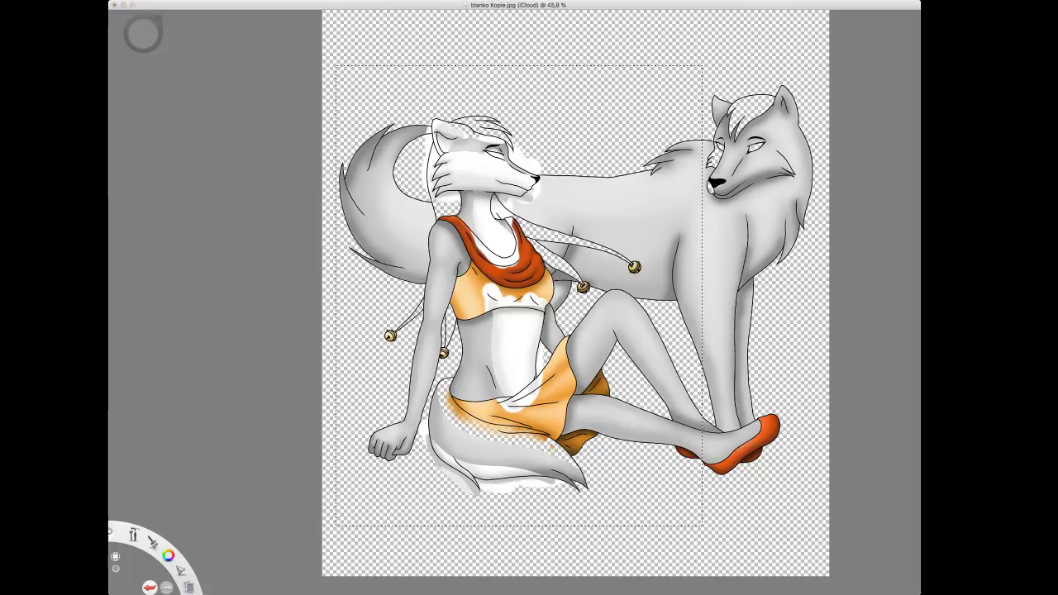
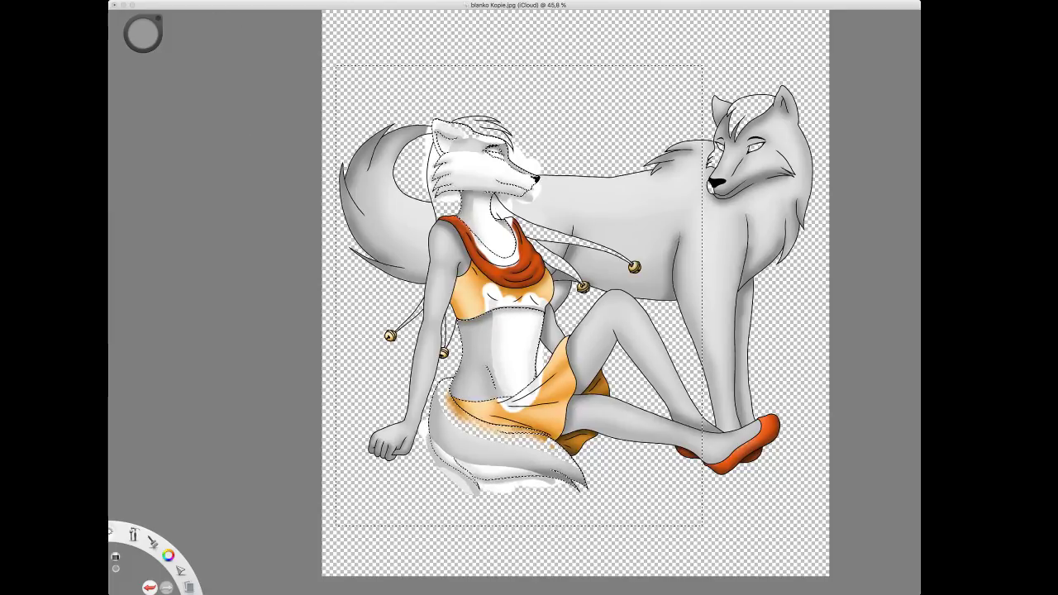
# Erase the white and grey overspill around the seated figure's tail and head and over her clothing.
pyautogui.press('super+z')
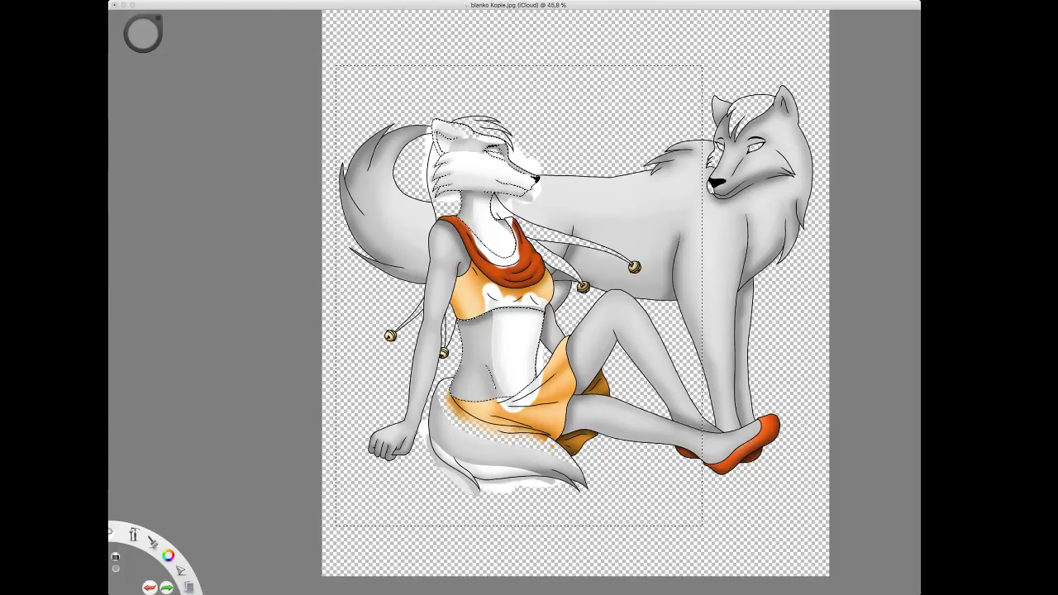
pyautogui.press('super+shift+z')
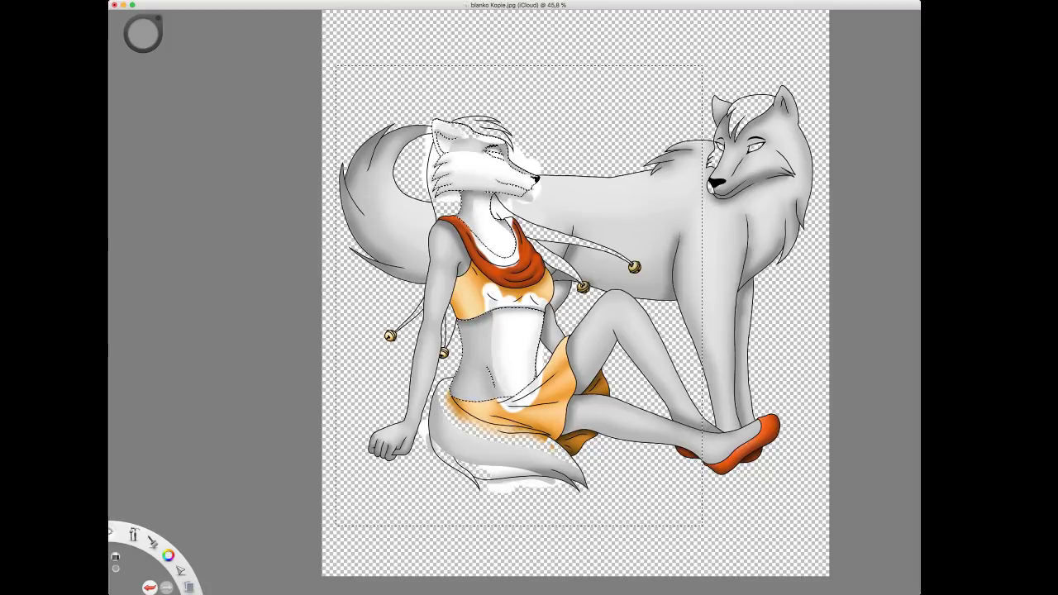
pyautogui.press('super+z')
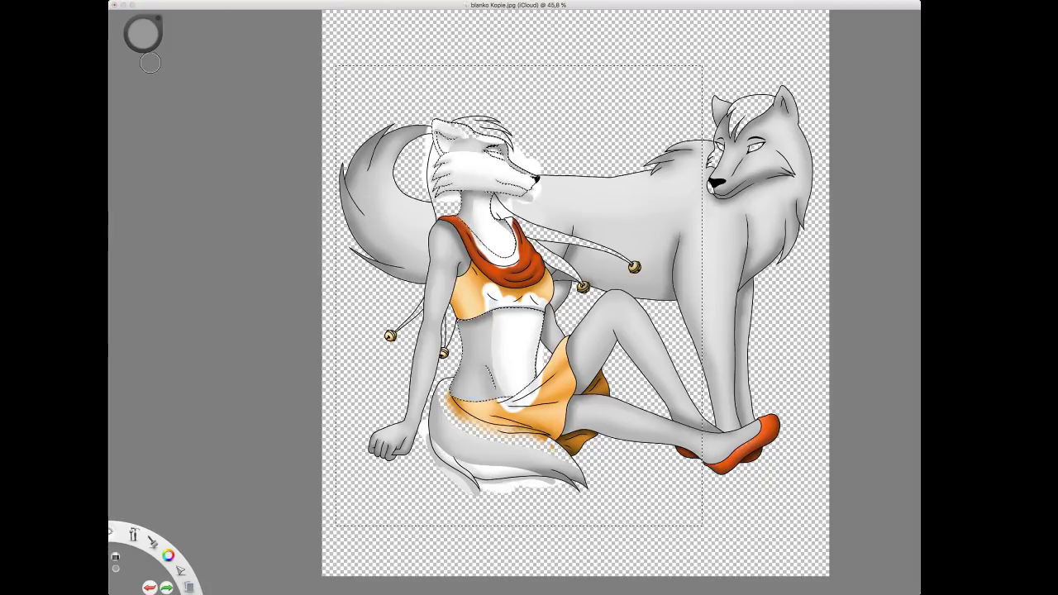
pyautogui.press('super+shift+z')
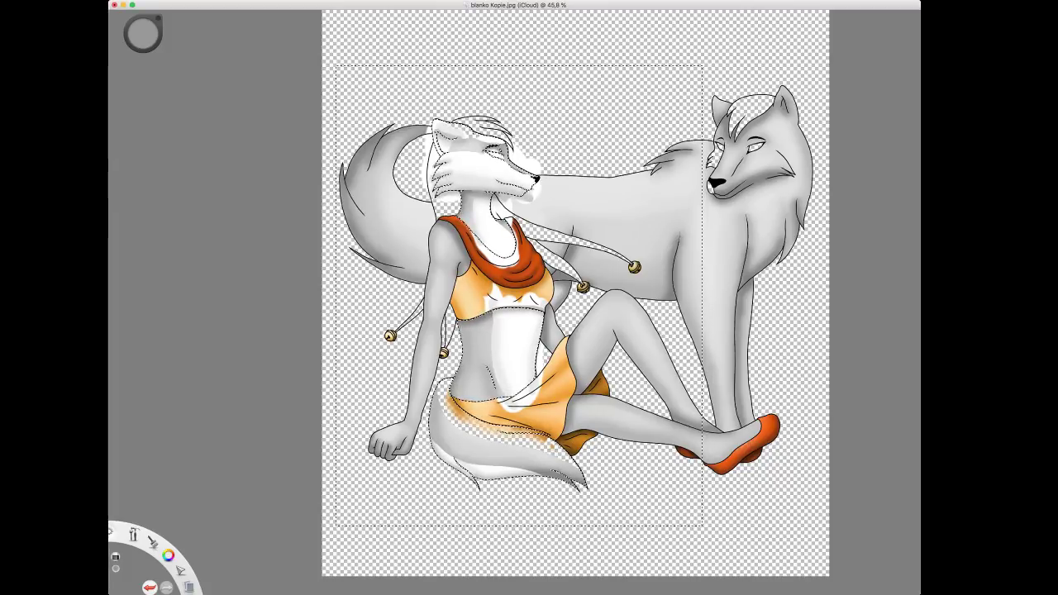
pyautogui.moveTo(491, 291); pyautogui.dragTo(521, 299)
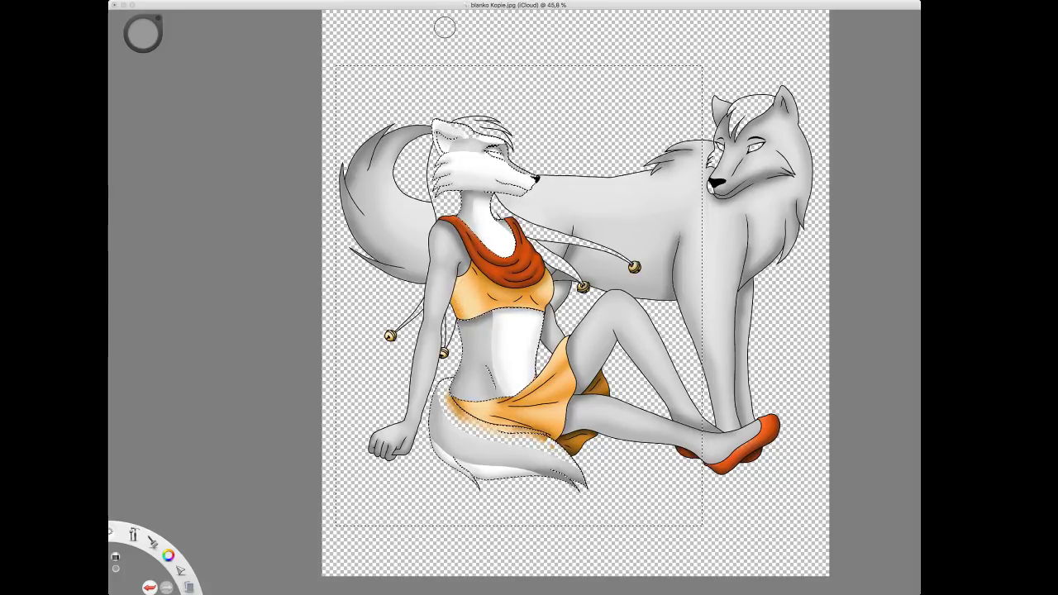
# Clear the selection and erase a strip of grey along the inner curve of the wolf's raised tail.
pyautogui.press('super+d')
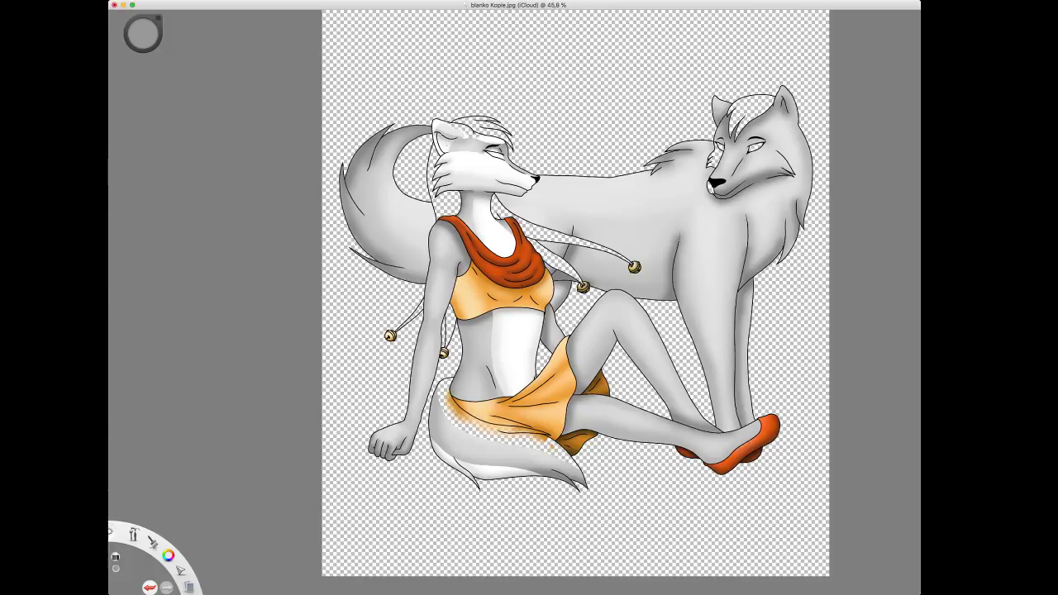
pyautogui.moveTo(431, 131)
pyautogui.mouseDown()
pyautogui.moveTo(388, 163)
pyautogui.moveTo(407, 206)
pyautogui.moveTo(436, 214)
pyautogui.moveTo(430, 207)
pyautogui.mouseUp()
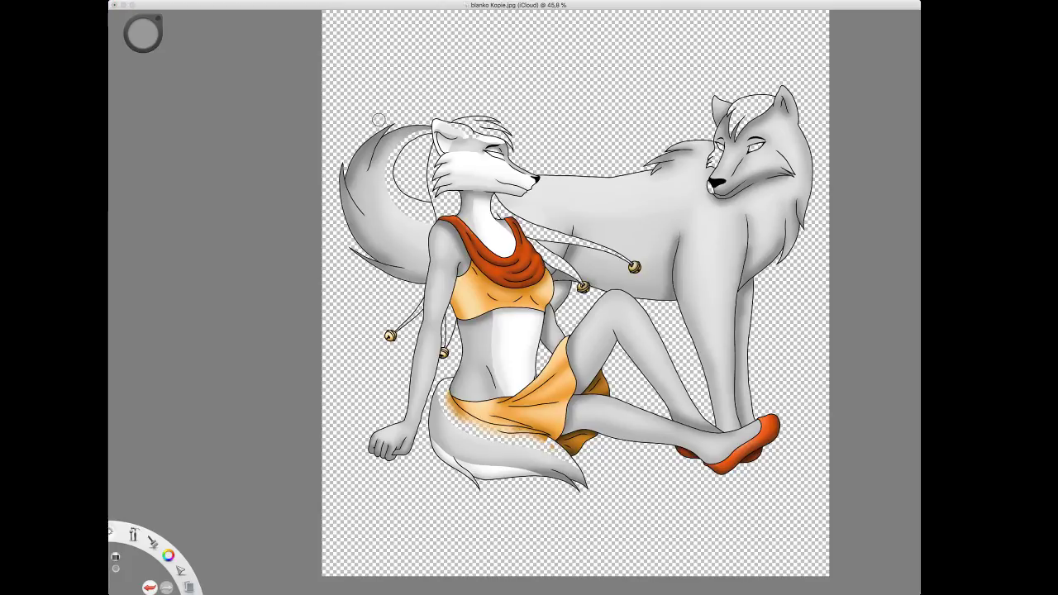
pyautogui.moveTo(382, 131)
pyautogui.mouseDown()
pyautogui.moveTo(360, 162)
pyautogui.moveTo(354, 211)
pyautogui.mouseUp()
pyautogui.moveTo(350, 148)
pyautogui.mouseDown()
pyautogui.moveTo(350, 223)
pyautogui.moveTo(369, 257)
pyautogui.moveTo(351, 210)
pyautogui.moveTo(380, 261)
pyautogui.moveTo(352, 209)
pyautogui.moveTo(383, 261)
pyautogui.moveTo(356, 235)
pyautogui.mouseUp()
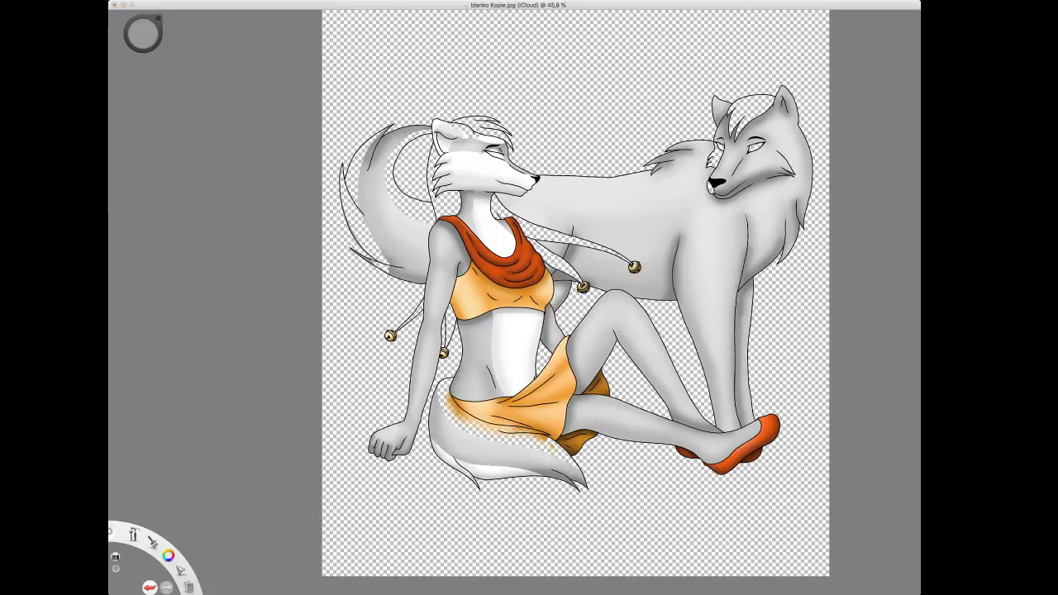
pyautogui.press('super+z')
pyautogui.press('super+z')
pyautogui.press('super+z')
pyautogui.press('super+z')
pyautogui.press('super+z')
pyautogui.press('super+z')
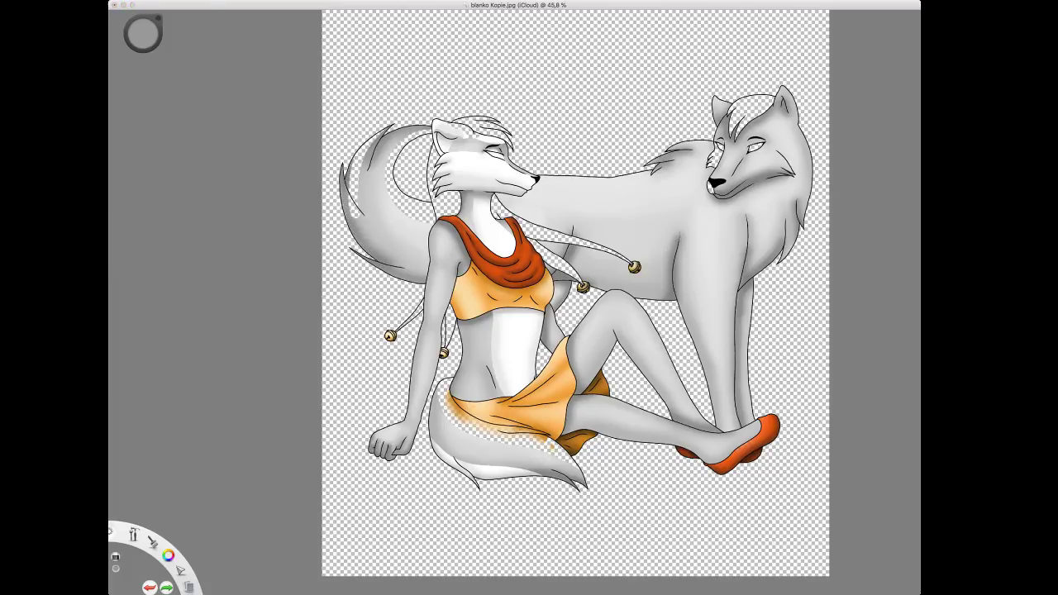
pyautogui.click(379, 112)
pyautogui.click(381, 108)
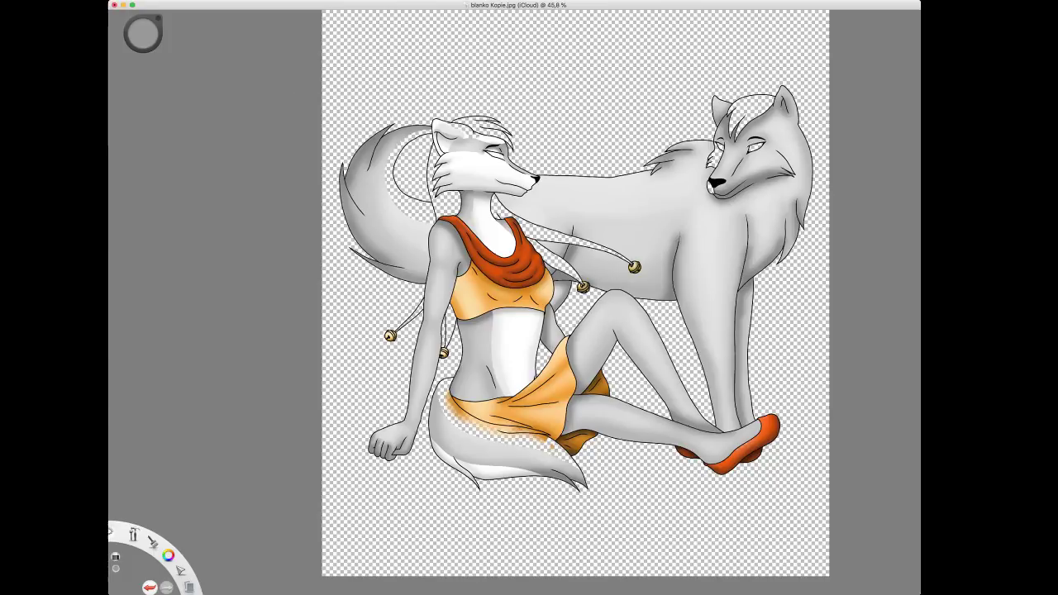
# Erase the grey along the outer and lower edges of the wolf's tail and in a strip across its belly.
pyautogui.moveTo(376, 134); pyautogui.dragTo(343, 208)
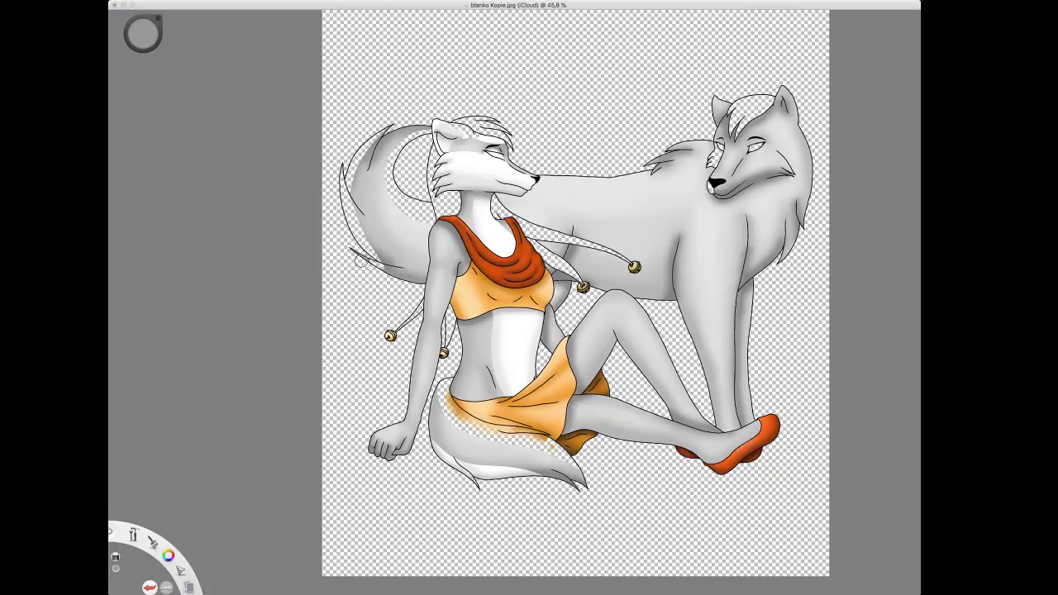
pyautogui.moveTo(362, 260); pyautogui.dragTo(355, 250)
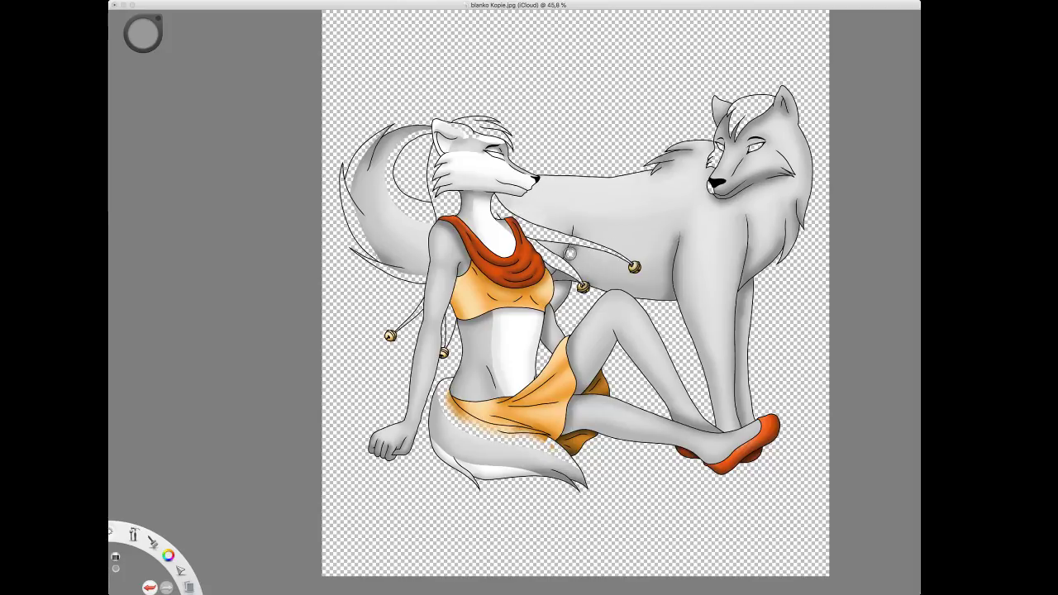
pyautogui.moveTo(573, 255); pyautogui.dragTo(612, 260)
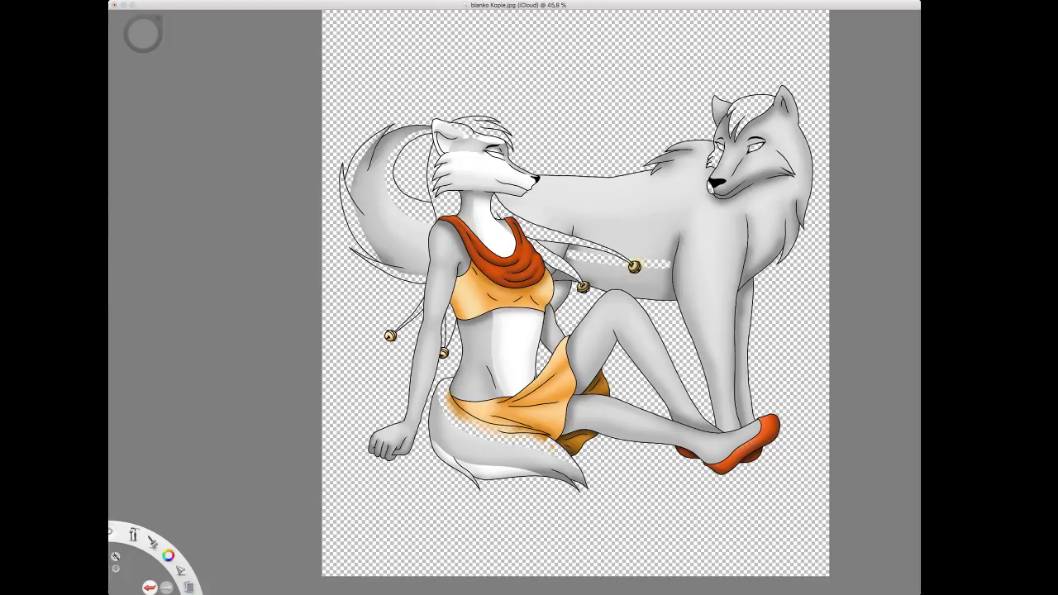
# Select the wolf's body by its colour area and erase a vertical strip of grey from its chest.
pyautogui.click(653, 211)
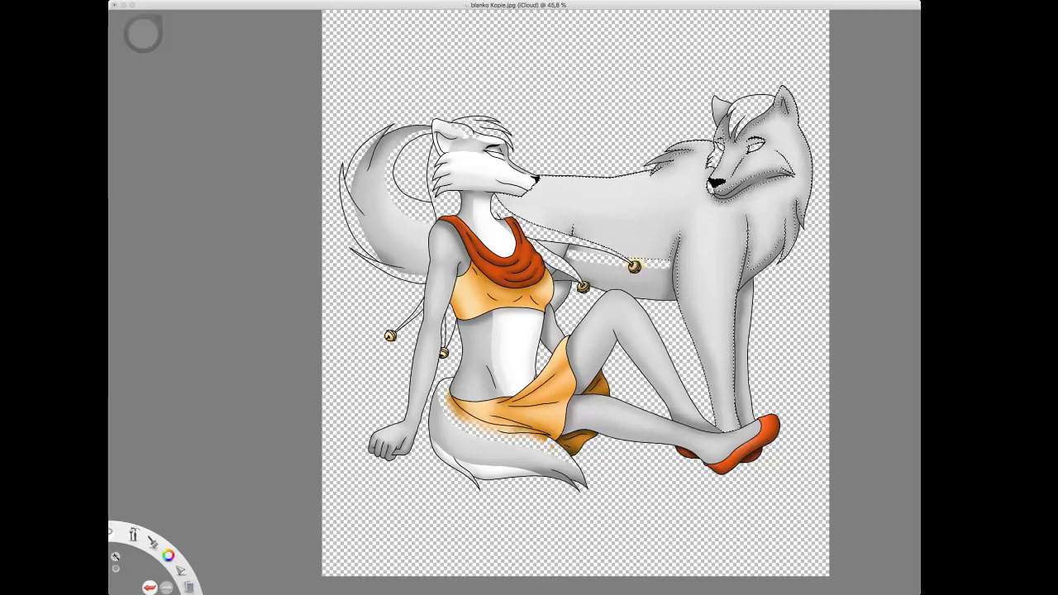
pyautogui.press('space')
pyautogui.moveTo(451, 155); pyautogui.dragTo(361, 147)
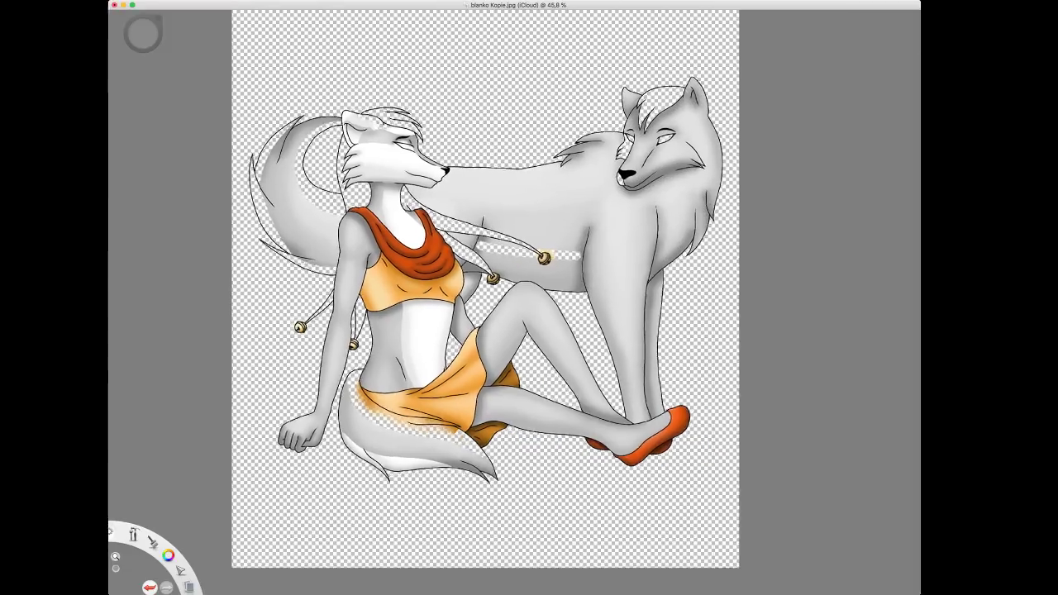
pyautogui.moveTo(538, 211); pyautogui.dragTo(462, 198)
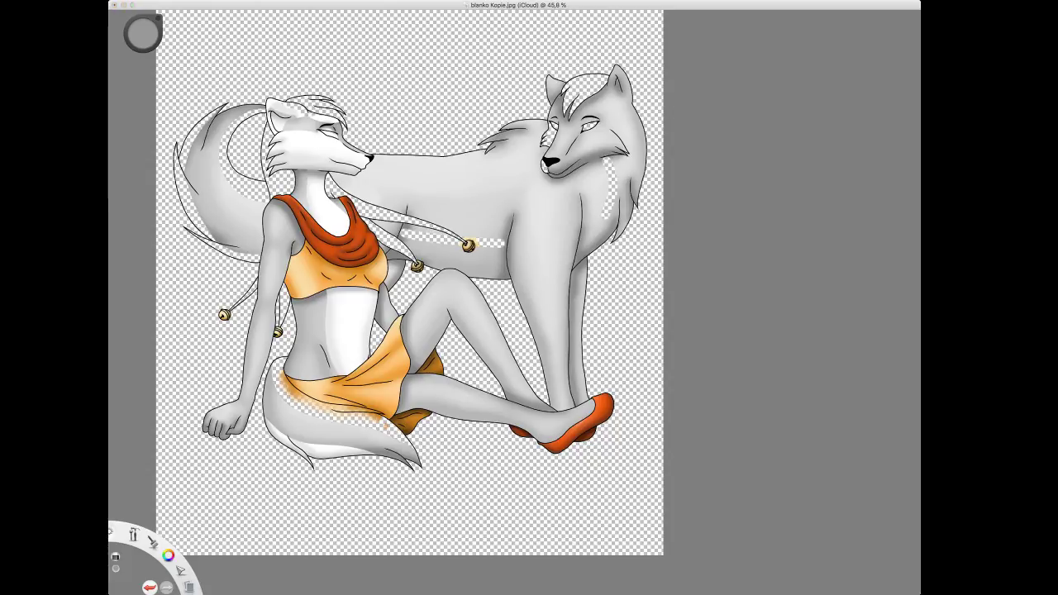
# Undo the last chest strip and erase curved strips of grey from the wolf's cheek down its chest and along its mane.
pyautogui.press('super+z')
pyautogui.moveTo(592, 142); pyautogui.dragTo(599, 179)
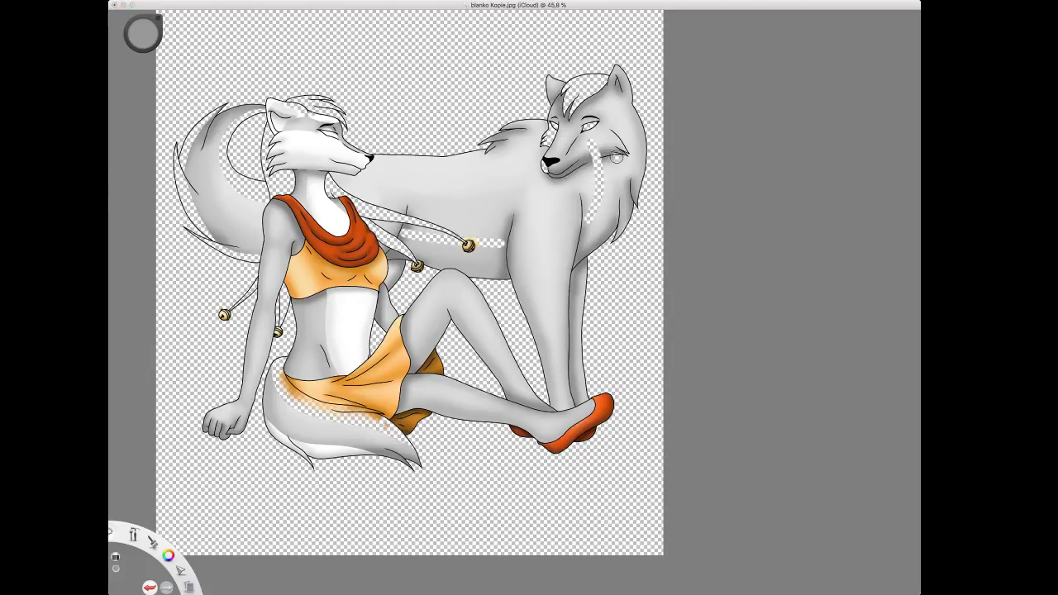
pyautogui.moveTo(612, 146); pyautogui.dragTo(630, 207)
pyautogui.press('super+z')
pyautogui.moveTo(625, 167); pyautogui.dragTo(627, 177)
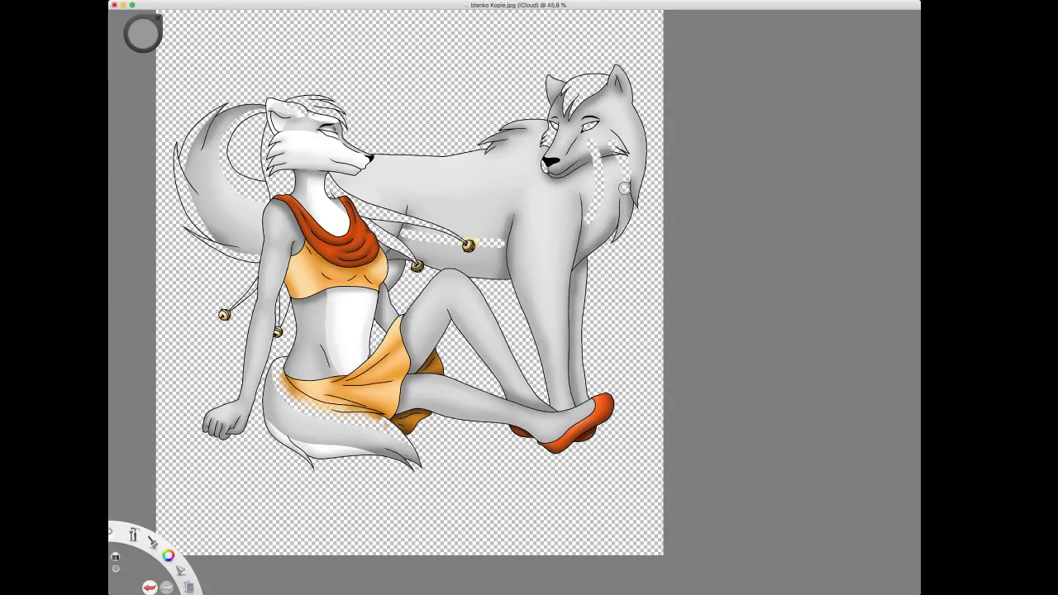
pyautogui.press('super+z')
pyautogui.moveTo(626, 187); pyautogui.dragTo(626, 229)
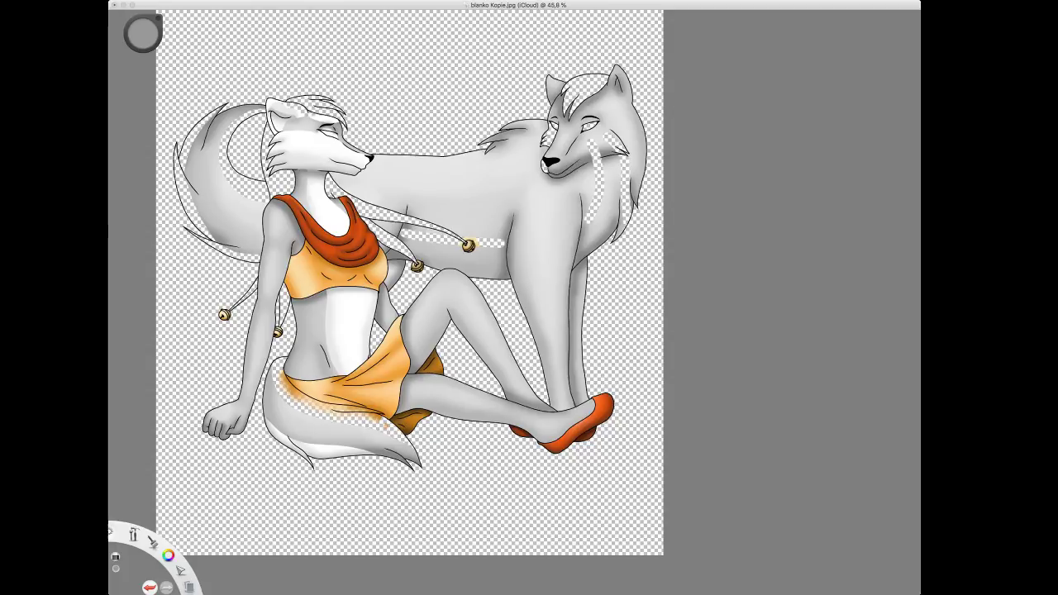
# Erase the remaining grey from the wolf's chest, between the cheek fur, the front-leg line and the mane.
pyautogui.press('space')
pyautogui.moveTo(624, 183); pyautogui.dragTo(621, 206)
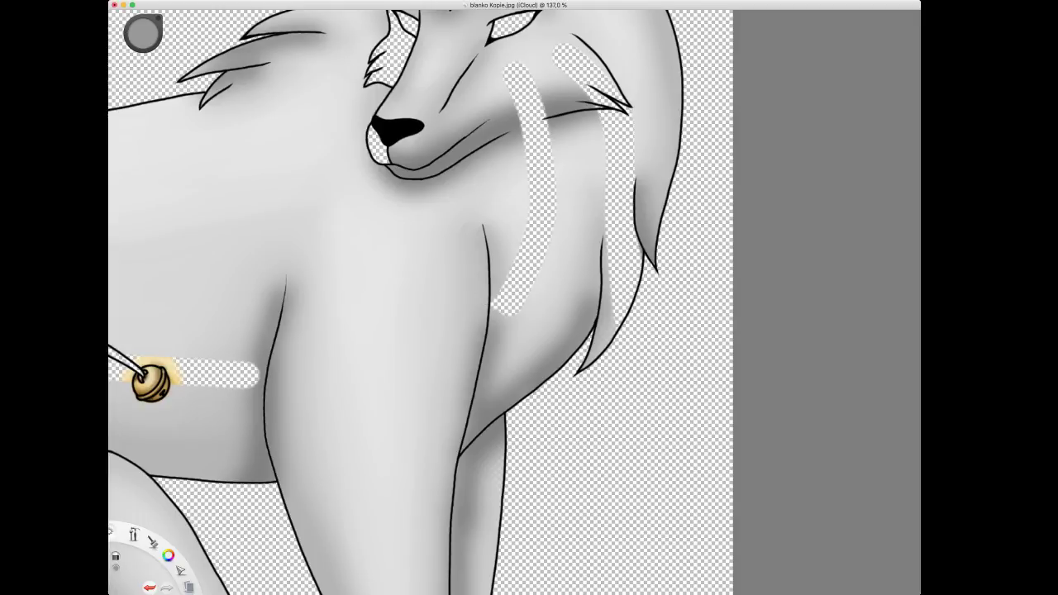
pyautogui.moveTo(469, 436)
pyautogui.mouseDown()
pyautogui.moveTo(505, 395)
pyautogui.moveTo(503, 408)
pyautogui.moveTo(517, 398)
pyautogui.mouseUp()
pyautogui.moveTo(493, 308); pyautogui.dragTo(476, 409)
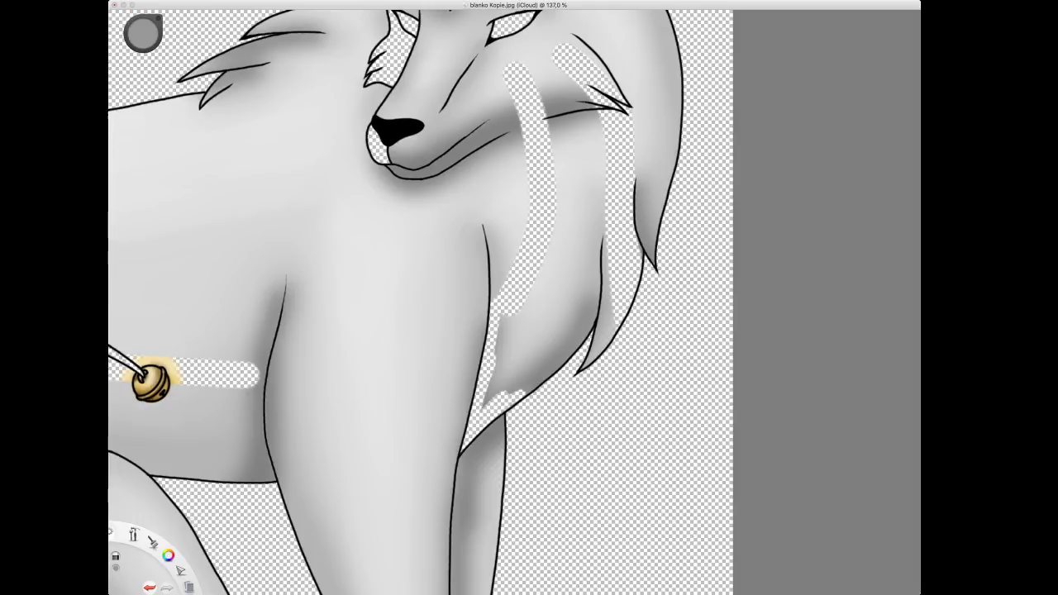
pyautogui.moveTo(484, 407); pyautogui.dragTo(499, 388)
pyautogui.moveTo(541, 129); pyautogui.dragTo(557, 173)
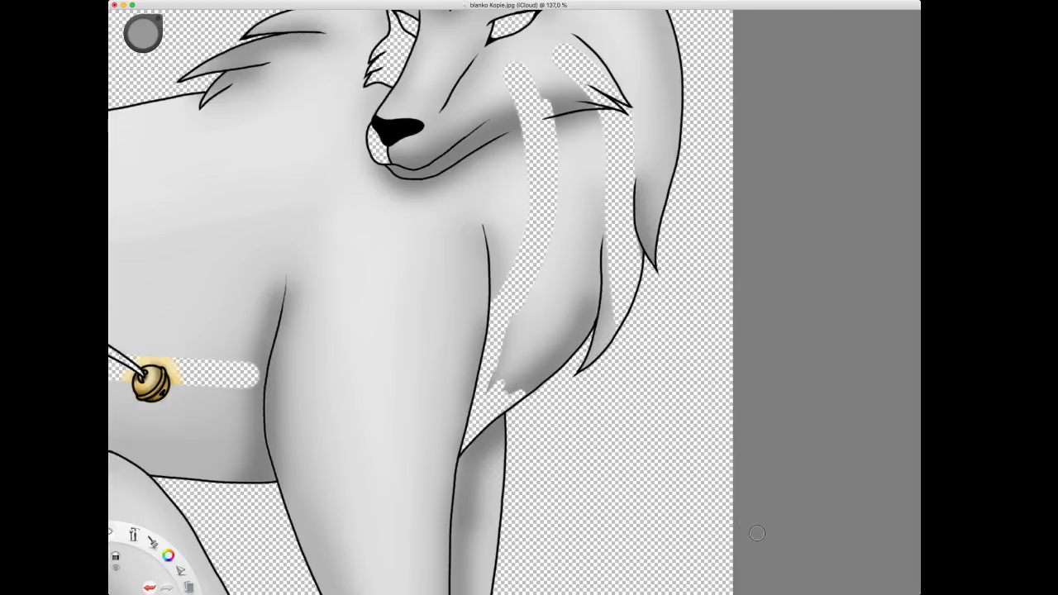
pyautogui.moveTo(577, 97)
pyautogui.mouseDown()
pyautogui.moveTo(587, 190)
pyautogui.moveTo(591, 310)
pyautogui.moveTo(550, 367)
pyautogui.moveTo(533, 376)
pyautogui.moveTo(509, 347)
pyautogui.moveTo(496, 384)
pyautogui.mouseUp()
pyautogui.moveTo(549, 305)
pyautogui.mouseDown()
pyautogui.moveTo(566, 116)
pyautogui.moveTo(584, 161)
pyautogui.moveTo(569, 314)
pyautogui.moveTo(531, 370)
pyautogui.mouseUp()
pyautogui.moveTo(589, 294); pyautogui.dragTo(553, 360)
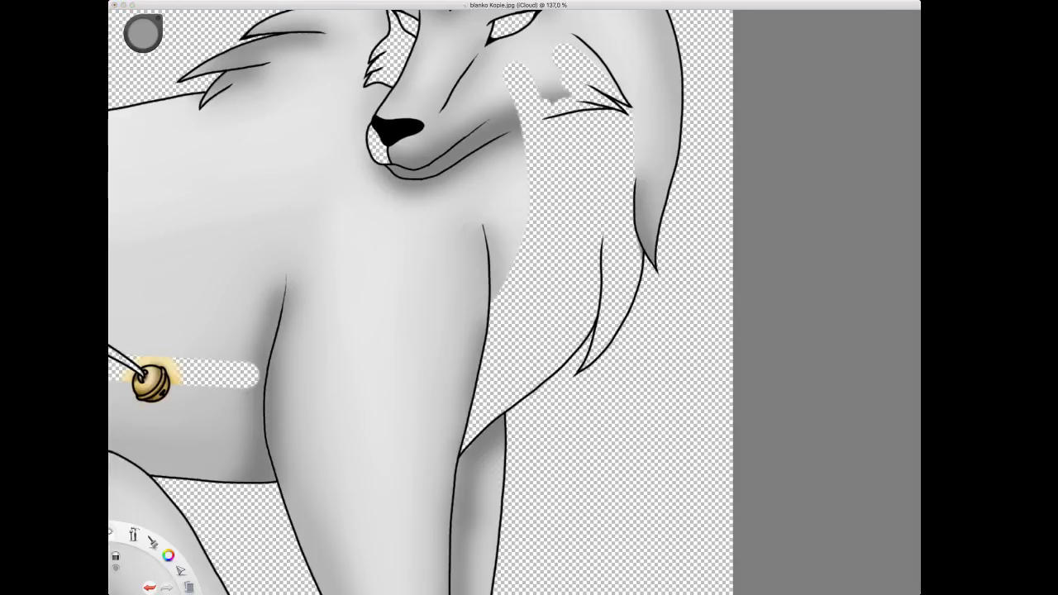
# Erase the grey inside the ribbon above the lower bell and along the wolf's hind-leg line between the ribbons.
pyautogui.press('space')
pyautogui.moveTo(281, 55); pyautogui.dragTo(567, 42)
pyautogui.moveTo(462, 248); pyautogui.dragTo(601, 78)
pyautogui.moveTo(485, 293); pyautogui.dragTo(507, 309)
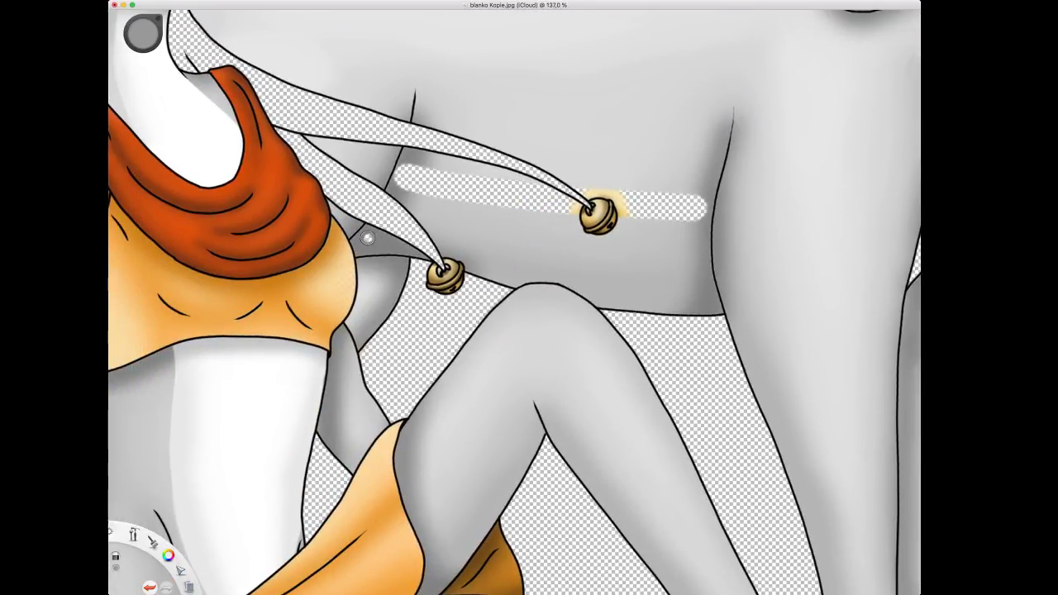
pyautogui.moveTo(376, 241); pyautogui.dragTo(367, 245)
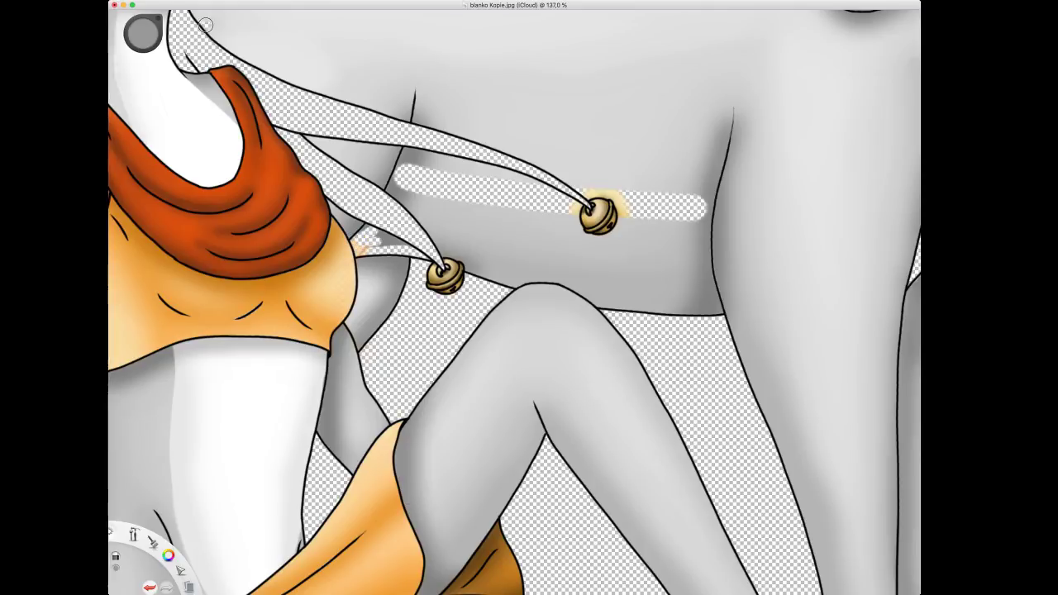
pyautogui.press('super+z')
pyautogui.moveTo(354, 251); pyautogui.dragTo(417, 253)
pyautogui.moveTo(406, 154); pyautogui.dragTo(393, 191)
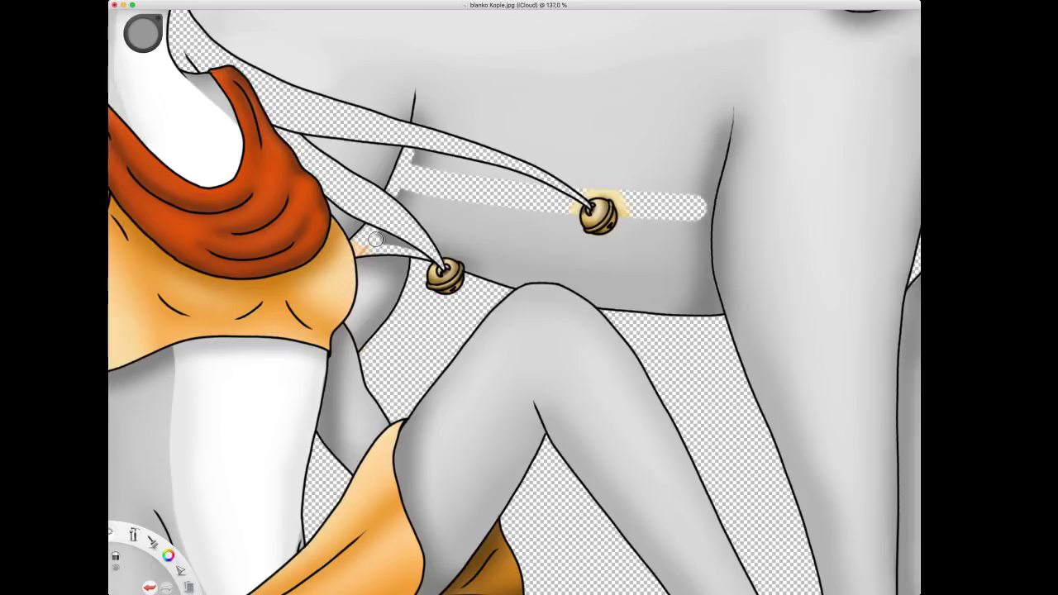
pyautogui.moveTo(378, 242); pyautogui.dragTo(408, 247)
# Erase the grey along the wolf's belly edges above the knee and beside the front leg, plus a diagonal strip across the belly.
pyautogui.moveTo(491, 277)
pyautogui.mouseDown()
pyautogui.moveTo(578, 288)
pyautogui.moveTo(563, 286)
pyautogui.mouseUp()
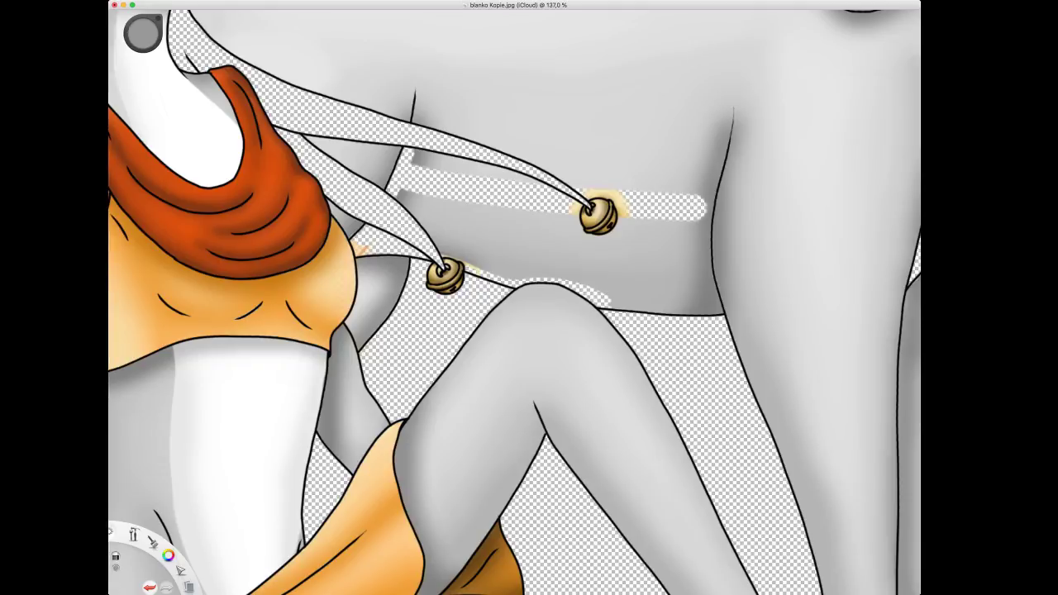
pyautogui.moveTo(710, 213); pyautogui.dragTo(700, 256)
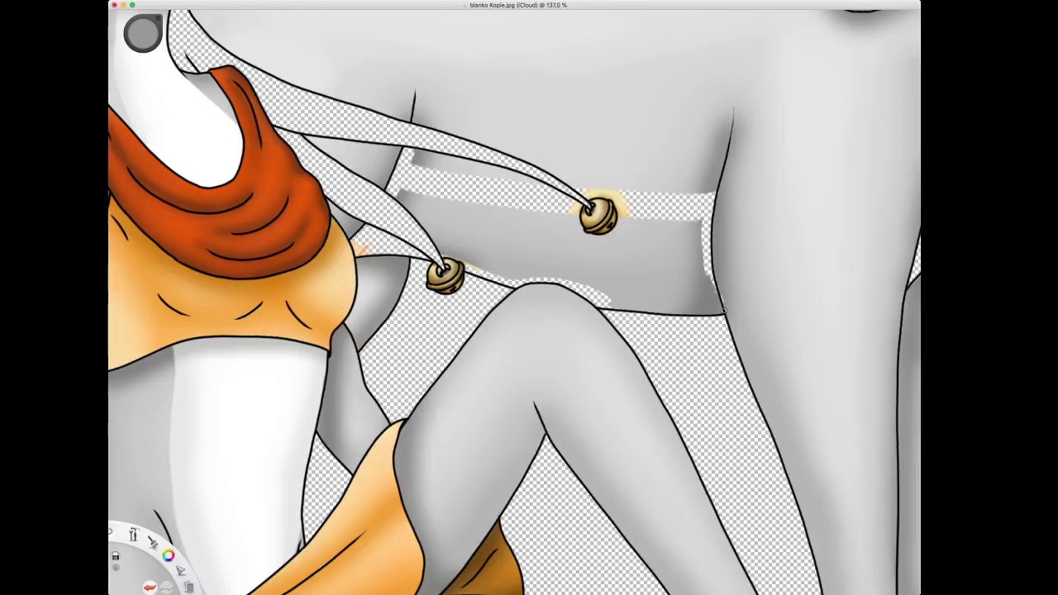
pyautogui.press('super+z')
pyautogui.press('super+shift+z')
pyautogui.moveTo(414, 161)
pyautogui.mouseDown()
pyautogui.moveTo(533, 180)
pyautogui.moveTo(432, 155)
pyautogui.mouseUp()
pyautogui.moveTo(400, 189); pyautogui.dragTo(400, 207)
pyautogui.moveTo(436, 240)
pyautogui.mouseDown()
pyautogui.moveTo(514, 269)
pyautogui.moveTo(566, 273)
pyautogui.moveTo(608, 296)
pyautogui.moveTo(529, 212)
pyautogui.mouseUp()
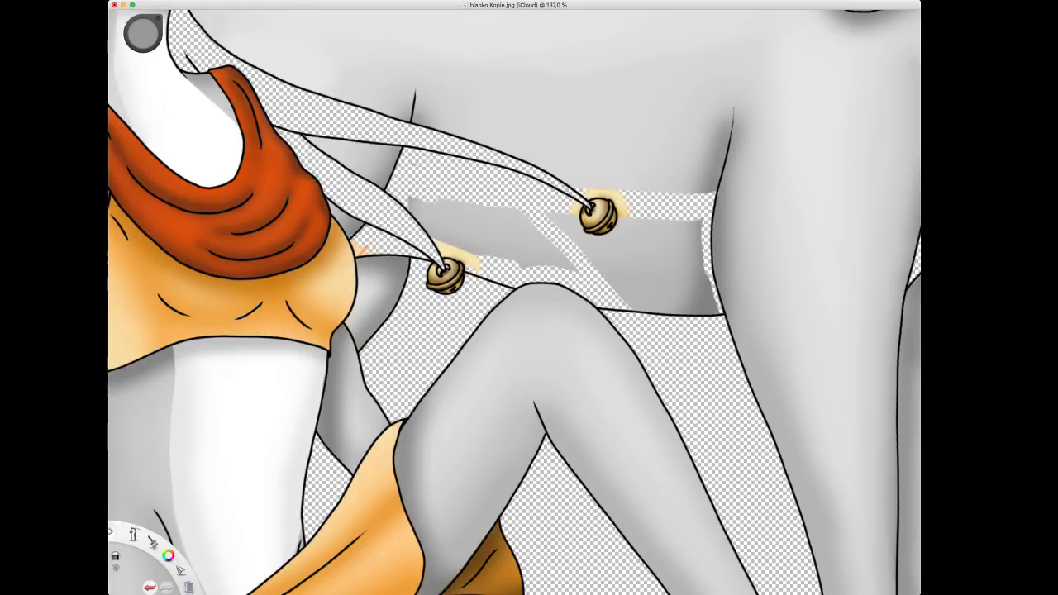
# Erase the remaining grey patches from the wolf's lower belly around the two bells.
pyautogui.moveTo(422, 189); pyautogui.dragTo(533, 217)
pyautogui.moveTo(574, 265)
pyautogui.mouseDown()
pyautogui.moveTo(552, 253)
pyautogui.moveTo(478, 256)
pyautogui.mouseUp()
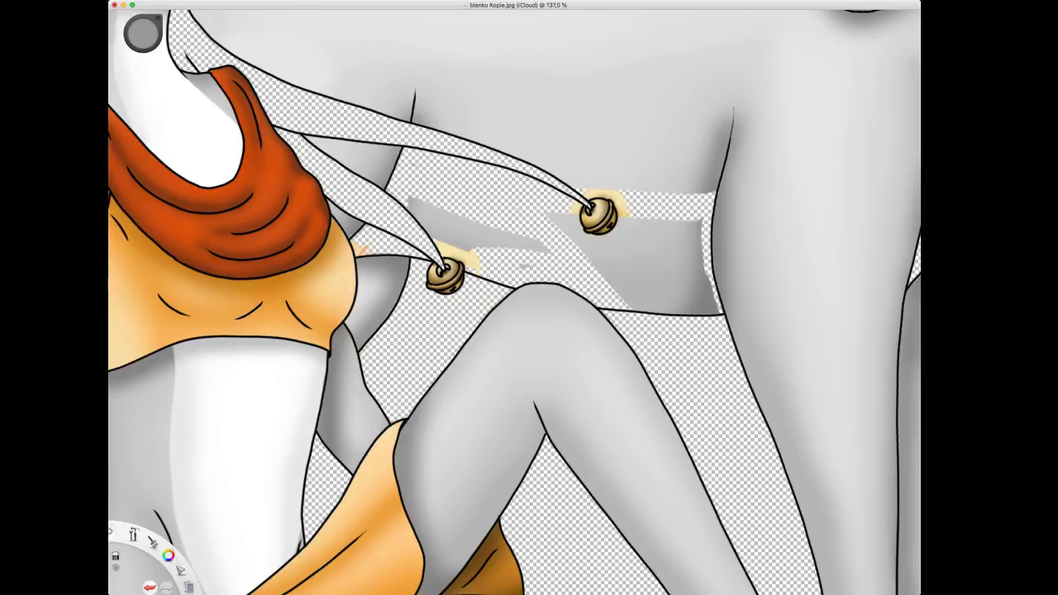
pyautogui.moveTo(547, 247)
pyautogui.mouseDown()
pyautogui.moveTo(488, 240)
pyautogui.moveTo(420, 200)
pyautogui.moveTo(426, 228)
pyautogui.moveTo(450, 240)
pyautogui.mouseUp()
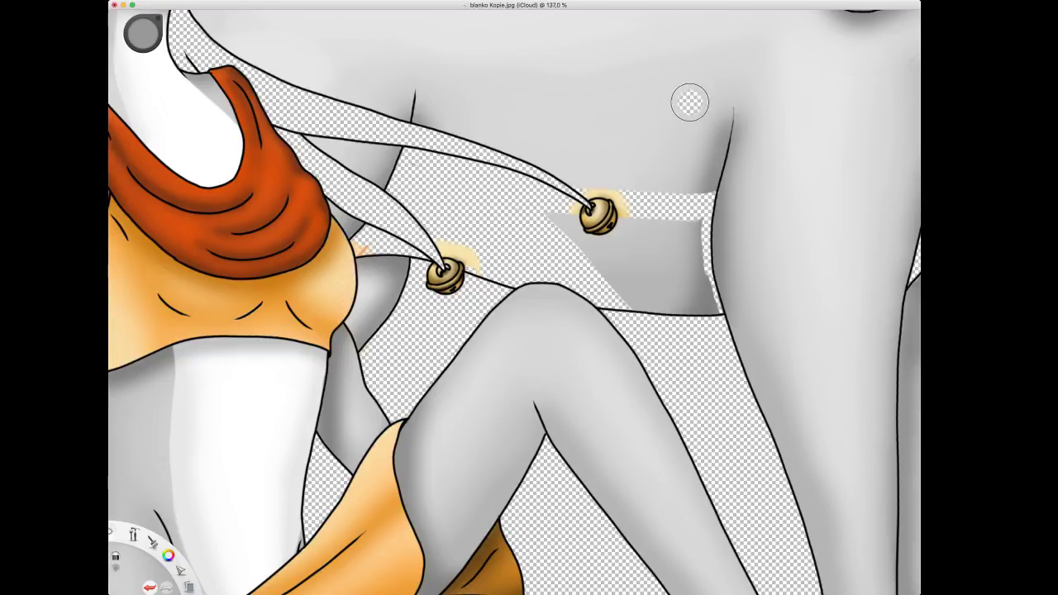
pyautogui.moveTo(546, 222)
pyautogui.mouseDown()
pyautogui.moveTo(665, 230)
pyautogui.moveTo(688, 220)
pyautogui.moveTo(701, 277)
pyautogui.moveTo(679, 260)
pyautogui.moveTo(679, 300)
pyautogui.moveTo(633, 248)
pyautogui.moveTo(607, 260)
pyautogui.moveTo(579, 248)
pyautogui.mouseUp()
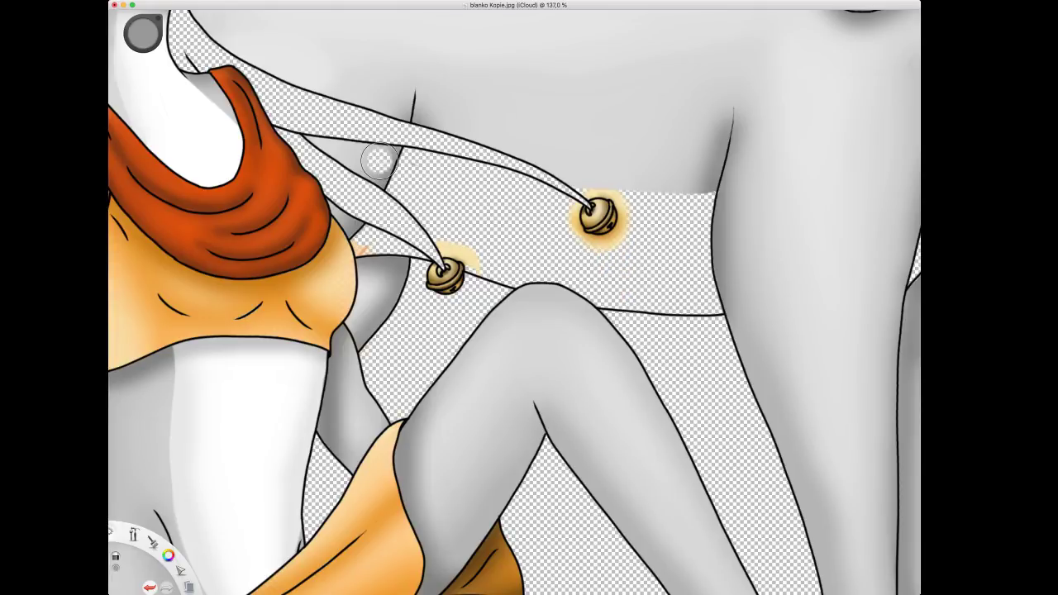
# Erase the grey from both of the wolf's ears.
pyautogui.press('space')
pyautogui.moveTo(544, 211); pyautogui.dragTo(550, 380)
pyautogui.moveTo(601, 261); pyautogui.dragTo(543, 340)
pyautogui.moveTo(571, 195)
pyautogui.mouseDown()
pyautogui.moveTo(567, 130)
pyautogui.moveTo(477, 220)
pyautogui.mouseUp()
pyautogui.press('space')
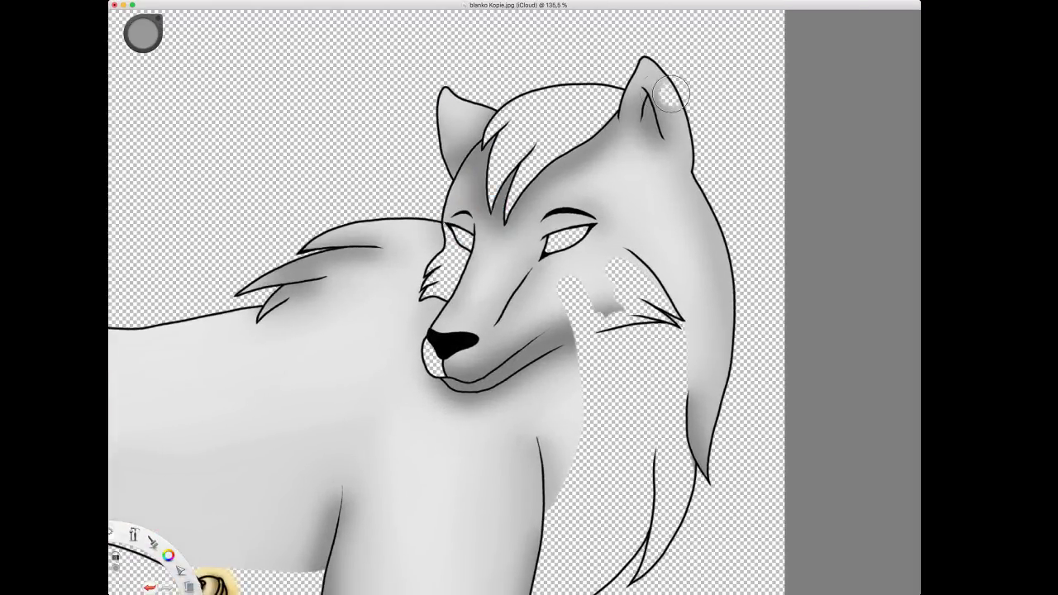
pyautogui.moveTo(652, 96)
pyautogui.mouseDown()
pyautogui.moveTo(622, 107)
pyautogui.moveTo(629, 118)
pyautogui.moveTo(658, 111)
pyautogui.moveTo(682, 150)
pyautogui.moveTo(690, 142)
pyautogui.moveTo(663, 108)
pyautogui.moveTo(680, 139)
pyautogui.moveTo(625, 97)
pyautogui.moveTo(650, 85)
pyautogui.moveTo(647, 75)
pyautogui.mouseUp()
pyautogui.press('super+z')
pyautogui.moveTo(673, 152); pyautogui.dragTo(684, 145)
# Erase the grey on the wolf's forehead along the hair strands and across to the base of the near ear.
pyautogui.moveTo(465, 143)
pyautogui.mouseDown()
pyautogui.moveTo(481, 124)
pyautogui.moveTo(454, 171)
pyautogui.moveTo(474, 117)
pyautogui.moveTo(448, 131)
pyautogui.moveTo(483, 197)
pyautogui.mouseUp()
pyautogui.click(479, 157)
pyautogui.press('super+z')
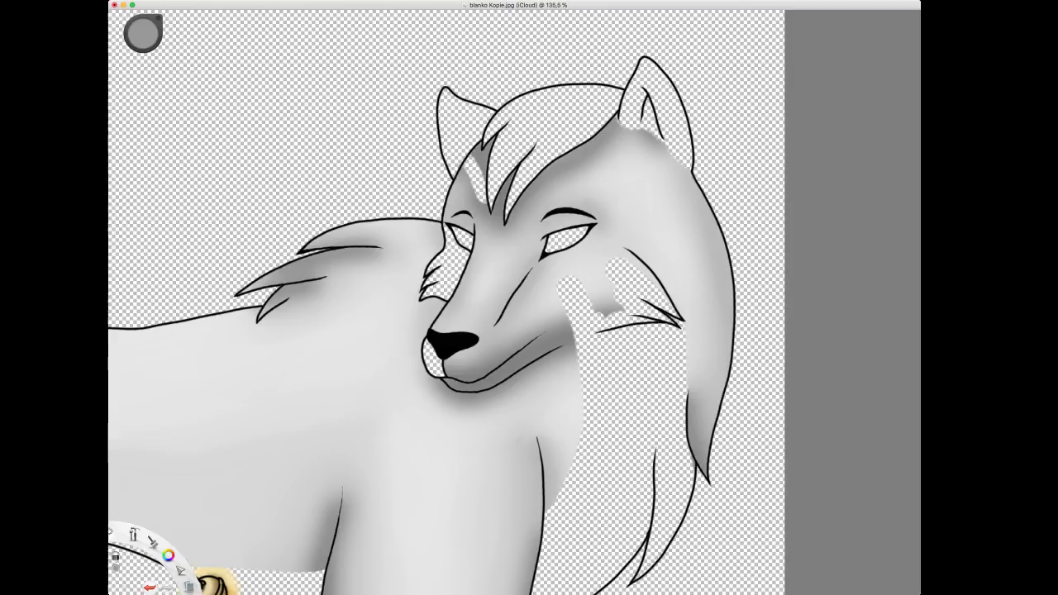
pyautogui.moveTo(544, 181); pyautogui.dragTo(581, 174)
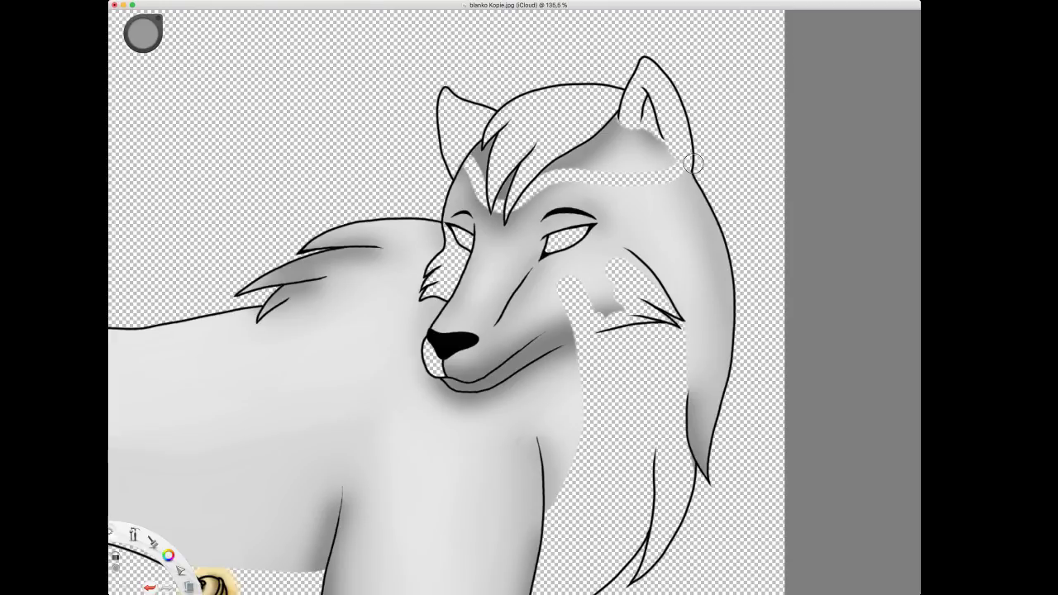
pyautogui.moveTo(692, 162); pyautogui.dragTo(550, 168)
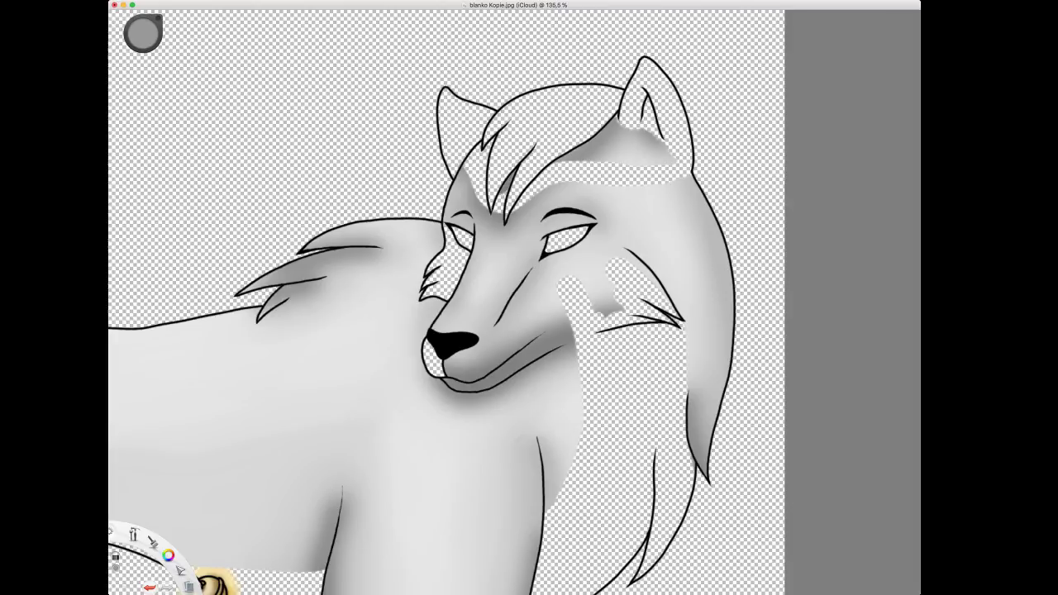
pyautogui.moveTo(647, 156); pyautogui.dragTo(562, 169)
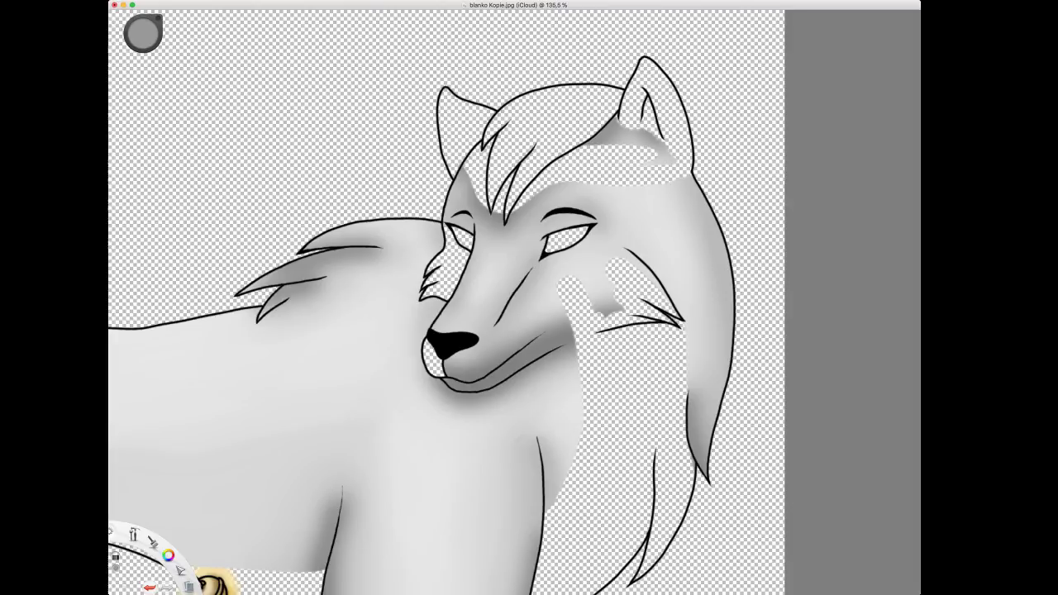
pyautogui.moveTo(666, 142)
pyautogui.mouseDown()
pyautogui.moveTo(590, 138)
pyautogui.moveTo(650, 129)
pyautogui.mouseUp()
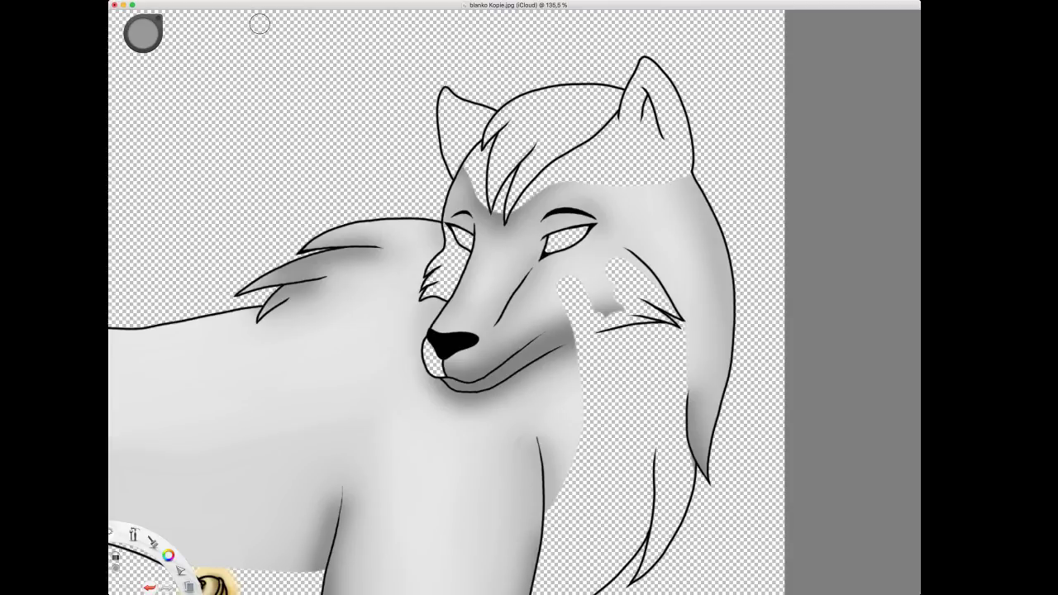
# Erase the grey around both of the wolf's eyes and in a strip across the bridge of its muzzle.
pyautogui.press('space')
pyautogui.moveTo(564, 156); pyautogui.dragTo(616, 250)
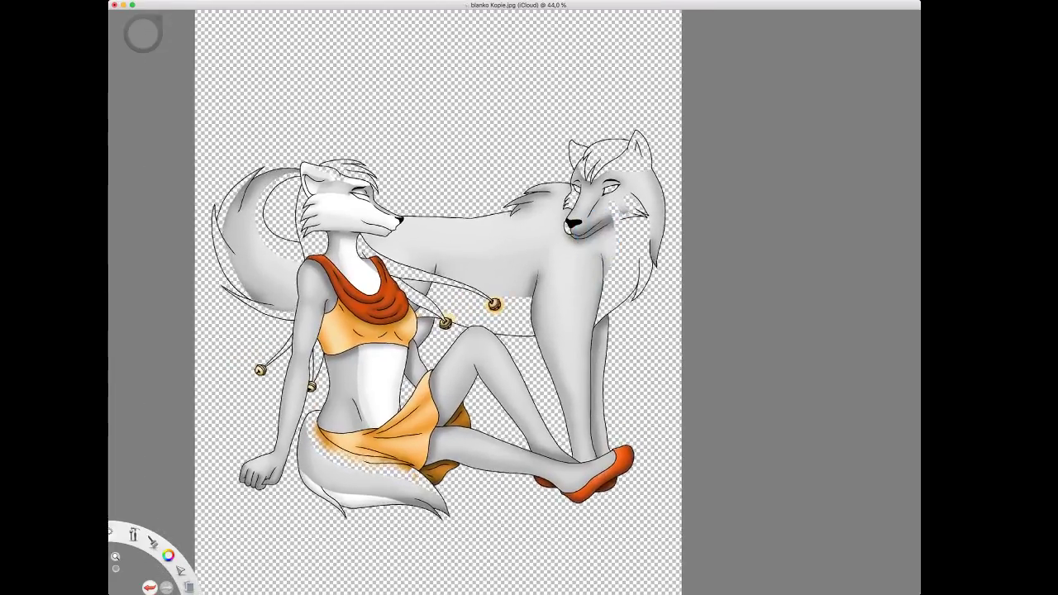
pyautogui.scroll(5, 574, 243)
pyautogui.moveTo(543, 216); pyautogui.dragTo(539, 218)
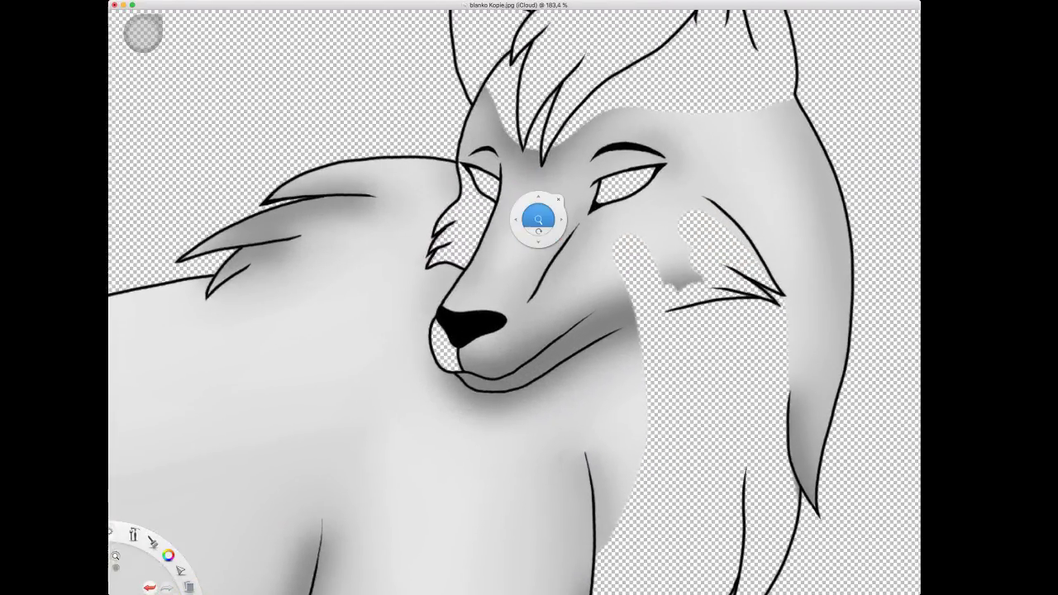
pyautogui.moveTo(467, 168); pyautogui.dragTo(520, 204)
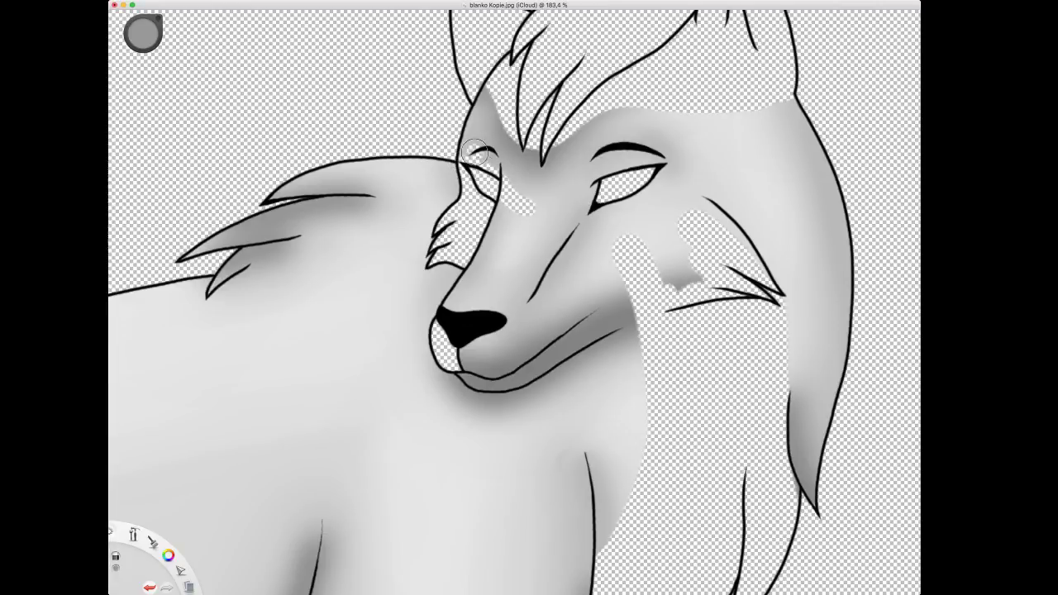
pyautogui.press('super+z')
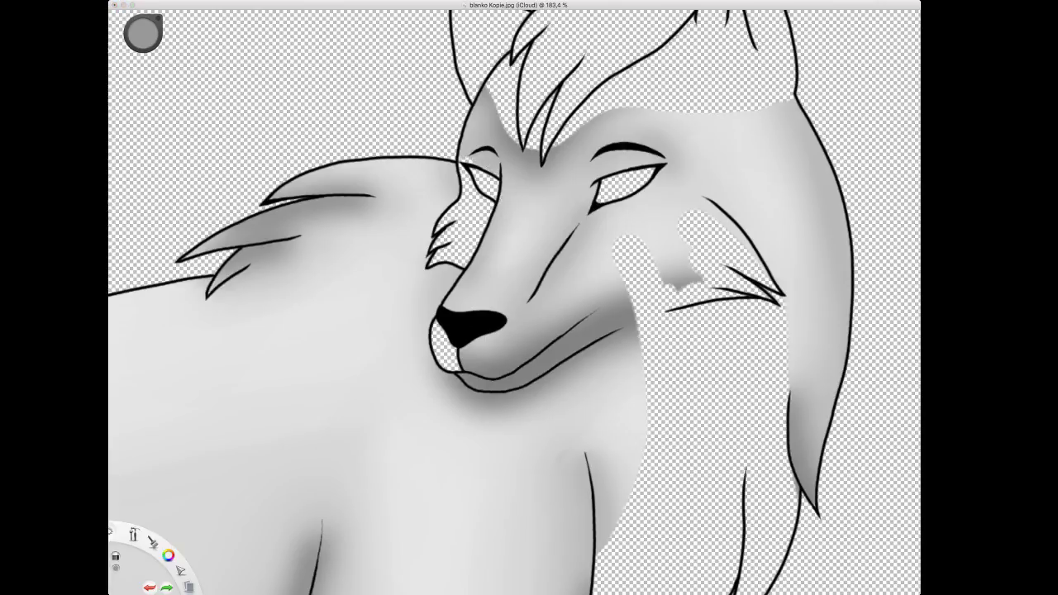
pyautogui.moveTo(471, 165)
pyautogui.mouseDown()
pyautogui.moveTo(491, 208)
pyautogui.moveTo(583, 217)
pyautogui.moveTo(603, 207)
pyautogui.moveTo(600, 162)
pyautogui.mouseUp()
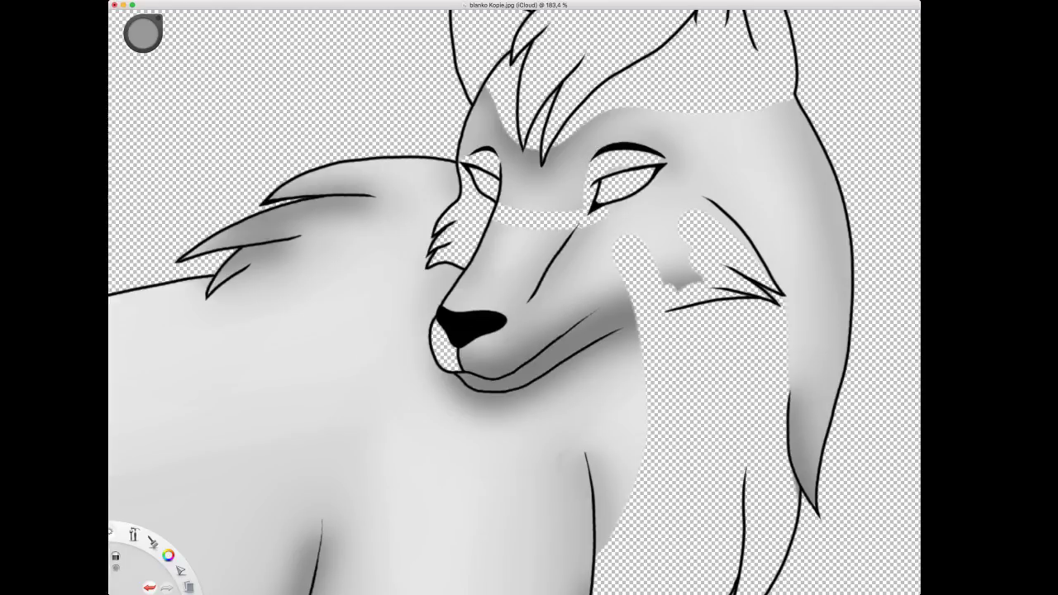
pyautogui.moveTo(660, 171); pyautogui.dragTo(608, 214)
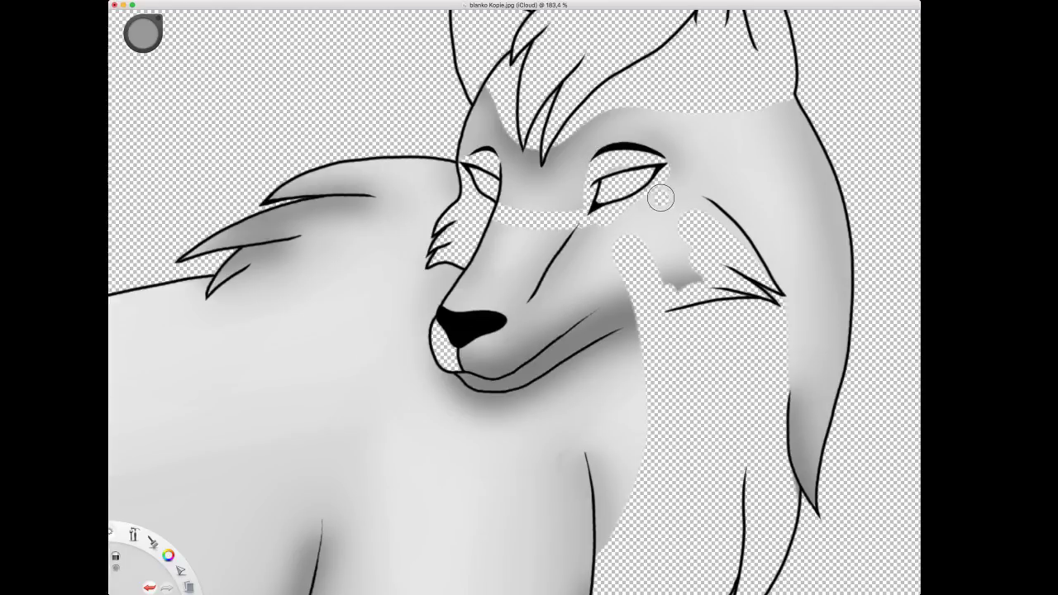
# Erase a strip of grey from the outer corner of the wolf's near eye to the cheek fur line.
pyautogui.moveTo(660, 189); pyautogui.dragTo(645, 193)
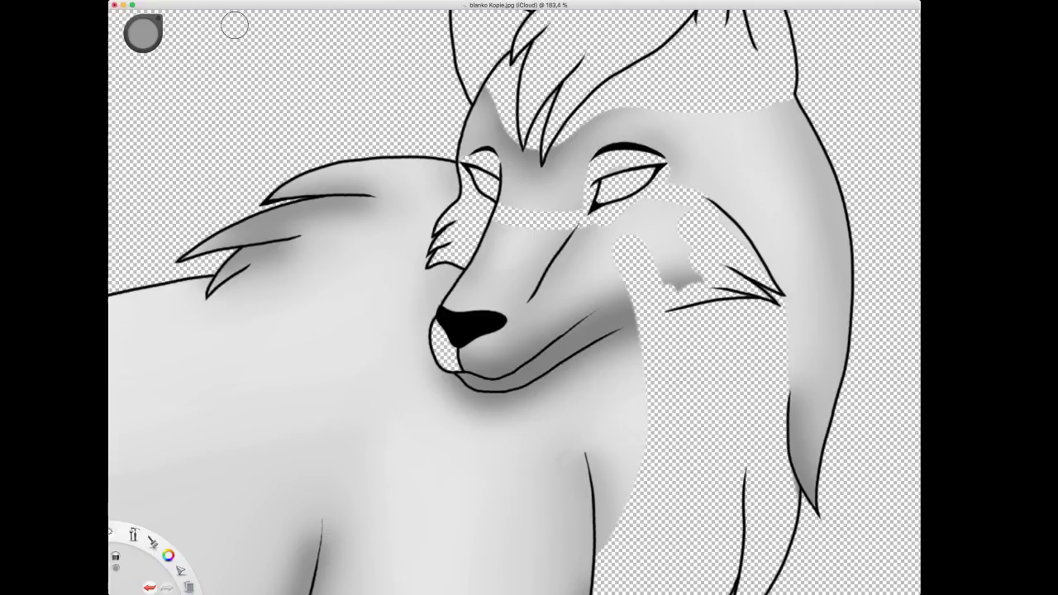
pyautogui.press('super+z')
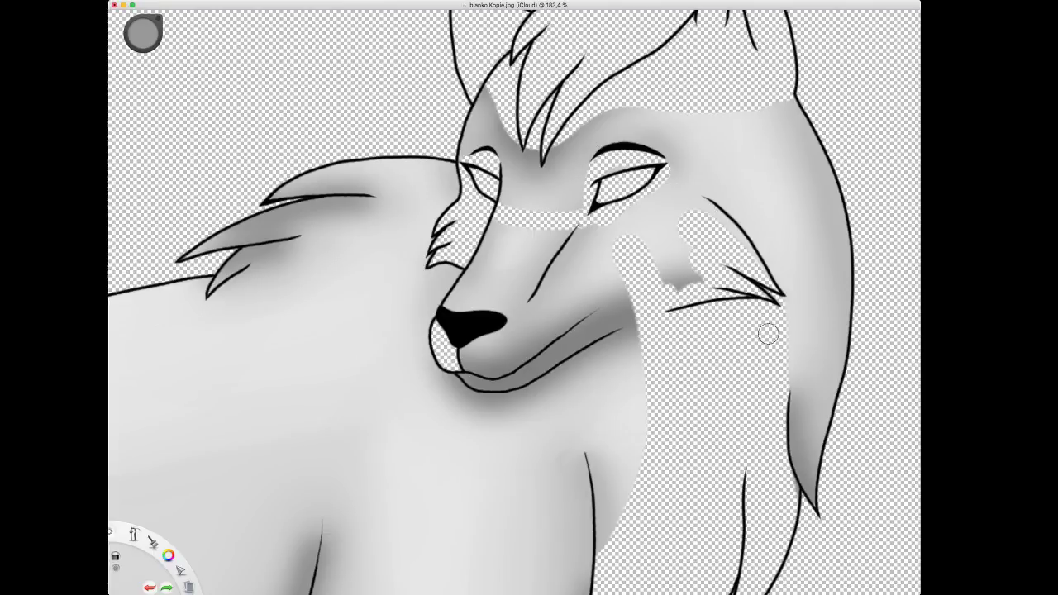
pyautogui.moveTo(686, 189); pyautogui.dragTo(720, 216)
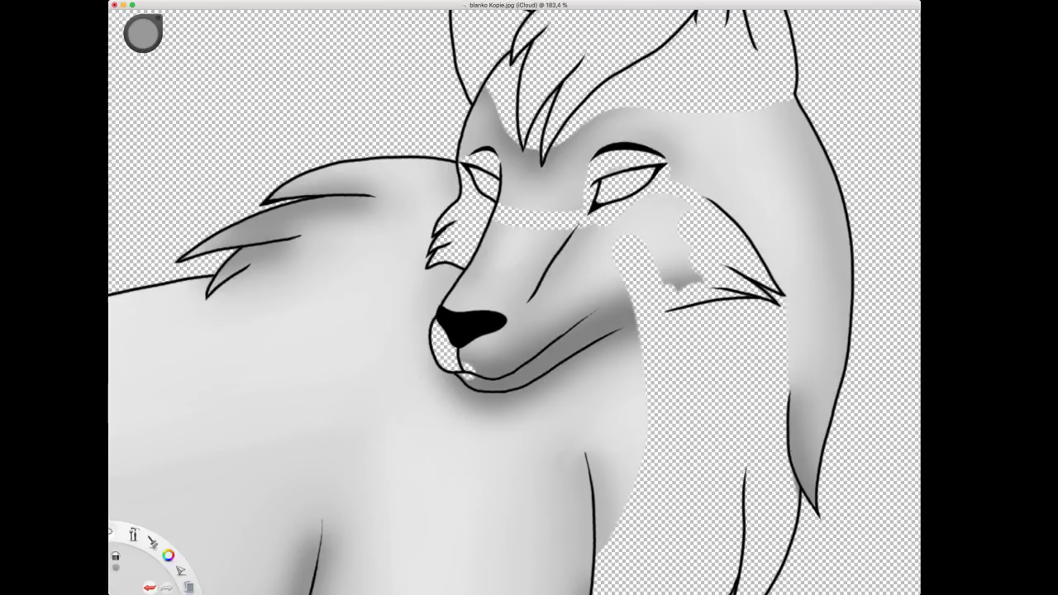
# Erase the grey from the wolf's lower jaw, from the chin along the mouth line to the cheek.
pyautogui.moveTo(473, 381); pyautogui.dragTo(494, 384)
pyautogui.moveTo(633, 319)
pyautogui.mouseDown()
pyautogui.moveTo(589, 332)
pyautogui.moveTo(608, 321)
pyautogui.mouseUp()
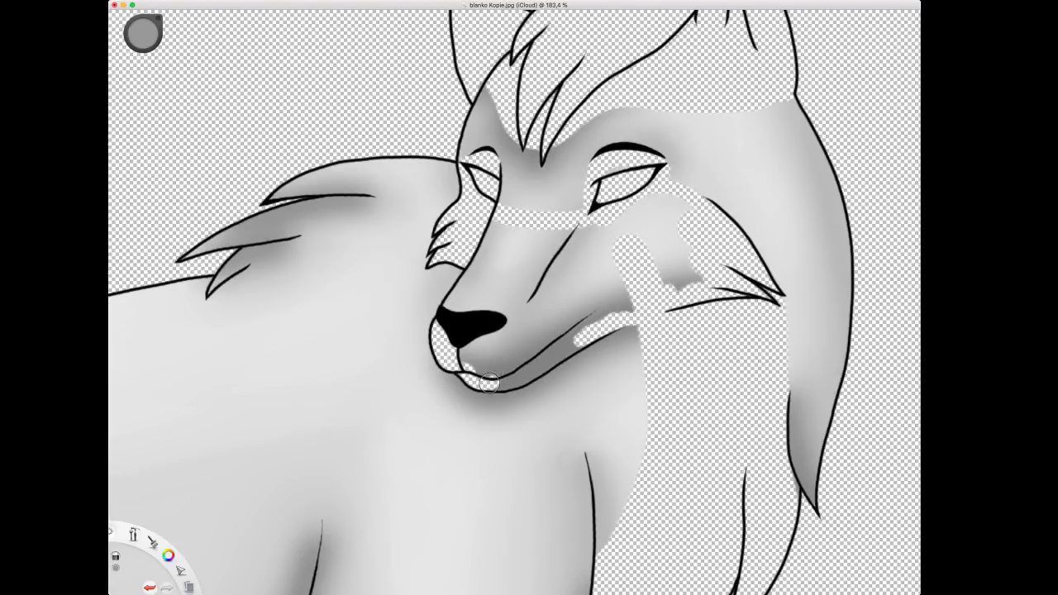
pyautogui.moveTo(482, 381); pyautogui.dragTo(533, 373)
pyautogui.moveTo(581, 339)
pyautogui.mouseDown()
pyautogui.moveTo(544, 365)
pyautogui.moveTo(579, 331)
pyautogui.mouseUp()
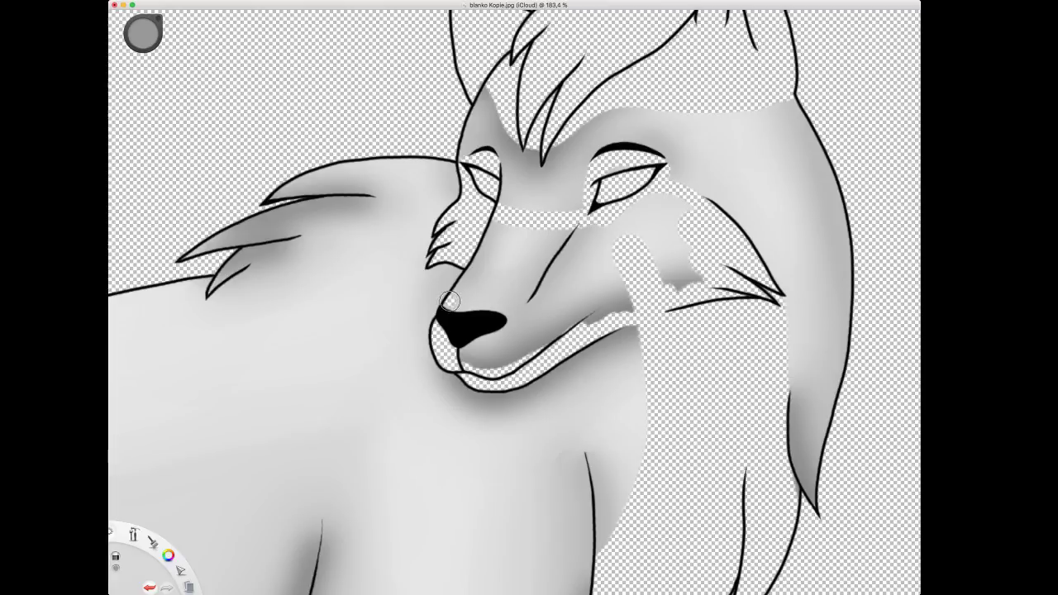
# Erase the remaining grey from the wolf's muzzle, upper lip and near cheek below the eyes.
pyautogui.moveTo(461, 255)
pyautogui.mouseDown()
pyautogui.moveTo(467, 281)
pyautogui.moveTo(454, 302)
pyautogui.mouseUp()
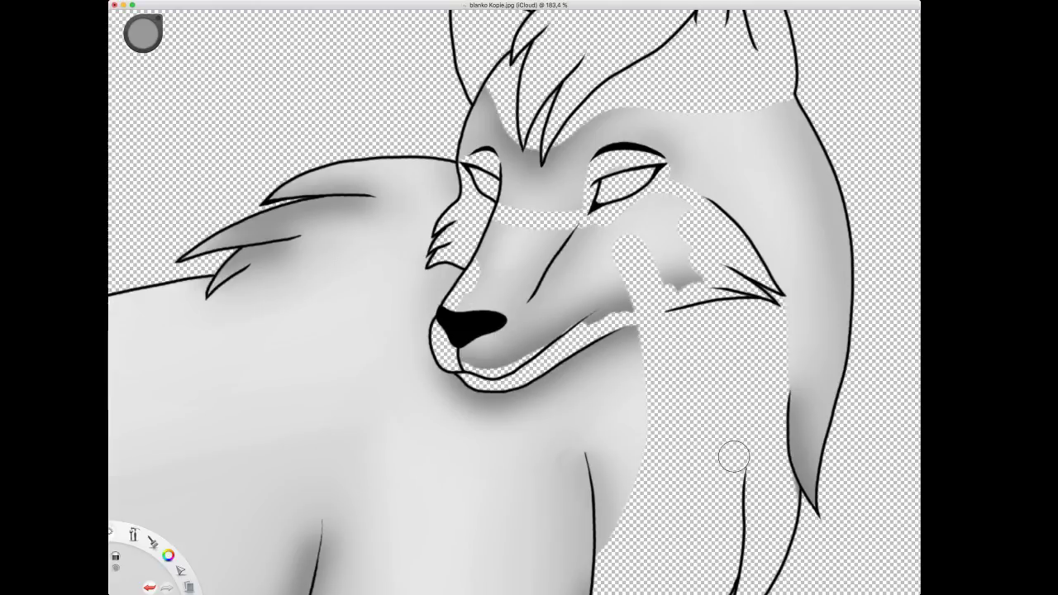
pyautogui.moveTo(480, 236)
pyautogui.mouseDown()
pyautogui.moveTo(681, 212)
pyautogui.moveTo(659, 237)
pyautogui.moveTo(658, 218)
pyautogui.moveTo(586, 254)
pyautogui.mouseUp()
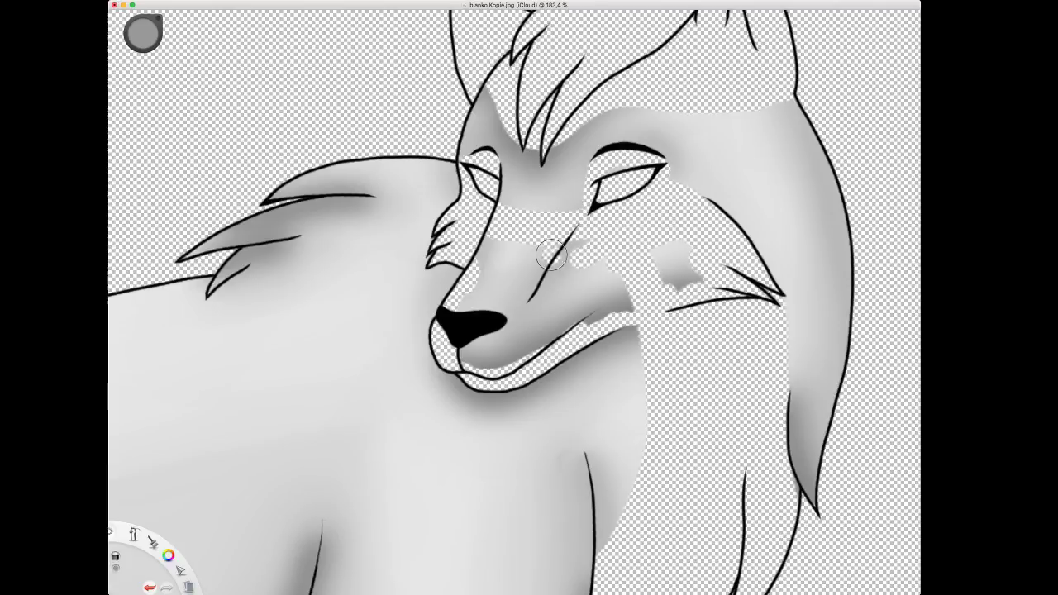
pyautogui.moveTo(454, 354)
pyautogui.mouseDown()
pyautogui.moveTo(629, 306)
pyautogui.moveTo(570, 312)
pyautogui.moveTo(618, 277)
pyautogui.moveTo(567, 281)
pyautogui.moveTo(505, 339)
pyautogui.moveTo(468, 303)
pyautogui.moveTo(483, 248)
pyautogui.moveTo(581, 244)
pyautogui.moveTo(501, 332)
pyautogui.mouseUp()
pyautogui.moveTo(538, 299)
pyautogui.mouseDown()
pyautogui.moveTo(562, 260)
pyautogui.moveTo(514, 306)
pyautogui.moveTo(497, 295)
pyautogui.moveTo(496, 269)
pyautogui.moveTo(490, 280)
pyautogui.mouseUp()
pyautogui.moveTo(666, 283)
pyautogui.mouseDown()
pyautogui.moveTo(686, 278)
pyautogui.moveTo(659, 252)
pyautogui.mouseUp()
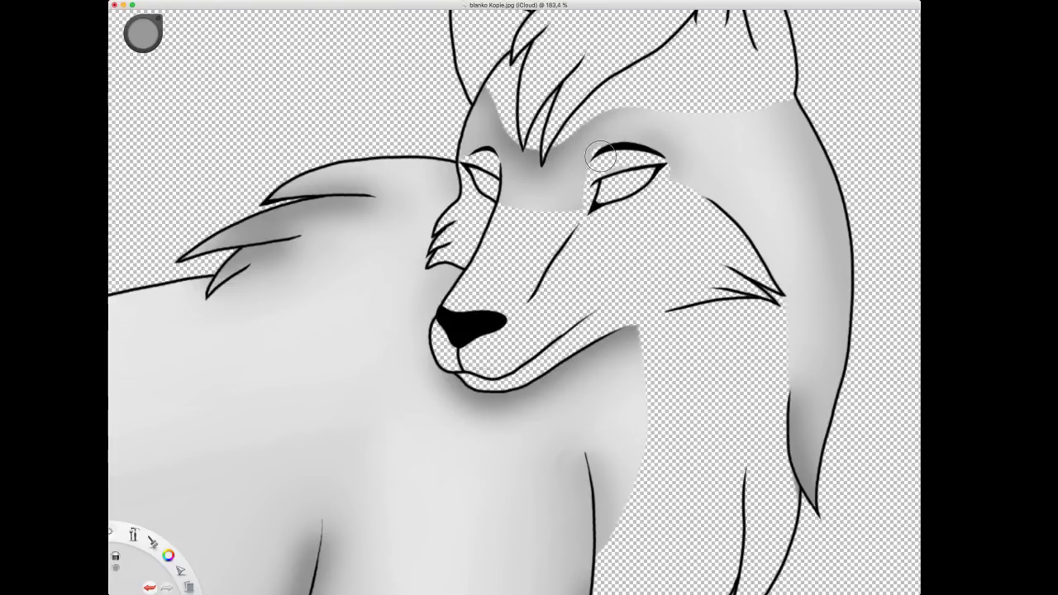
# Paint white over the wolf's belly, face and chest fur and along the outer edge of its tail.
pyautogui.press('space')
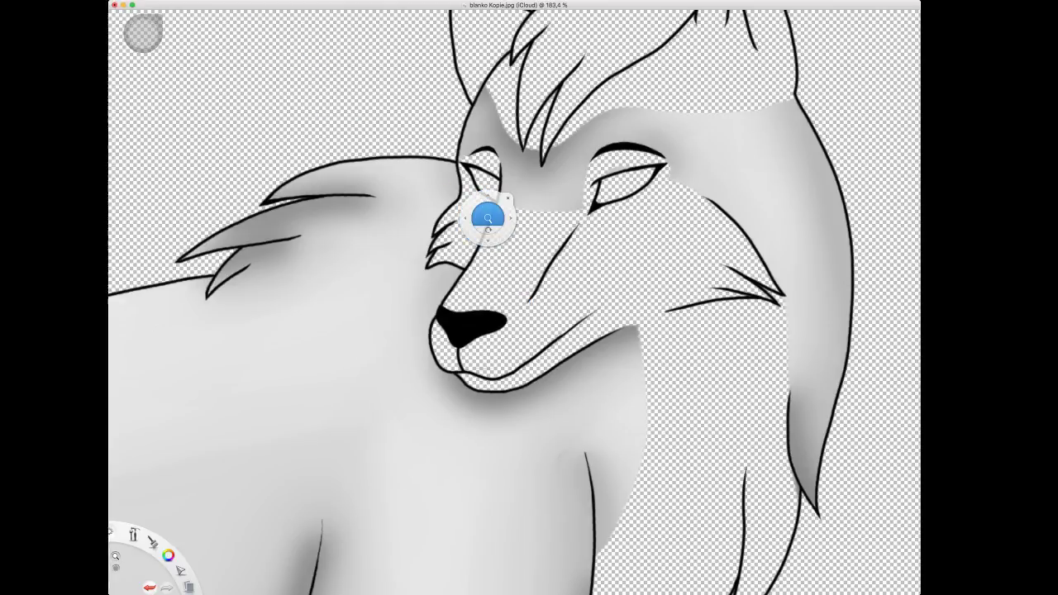
pyautogui.moveTo(489, 215); pyautogui.dragTo(583, 302)
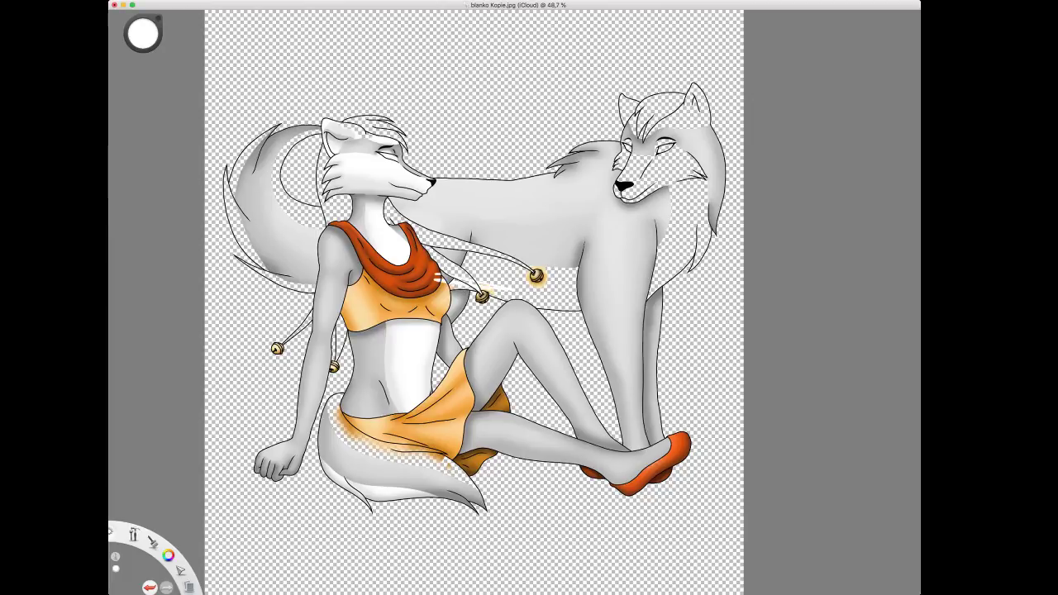
pyautogui.moveTo(432, 291)
pyautogui.mouseDown()
pyautogui.moveTo(441, 301)
pyautogui.moveTo(556, 289)
pyautogui.moveTo(573, 306)
pyautogui.moveTo(475, 264)
pyautogui.moveTo(496, 248)
pyautogui.mouseUp()
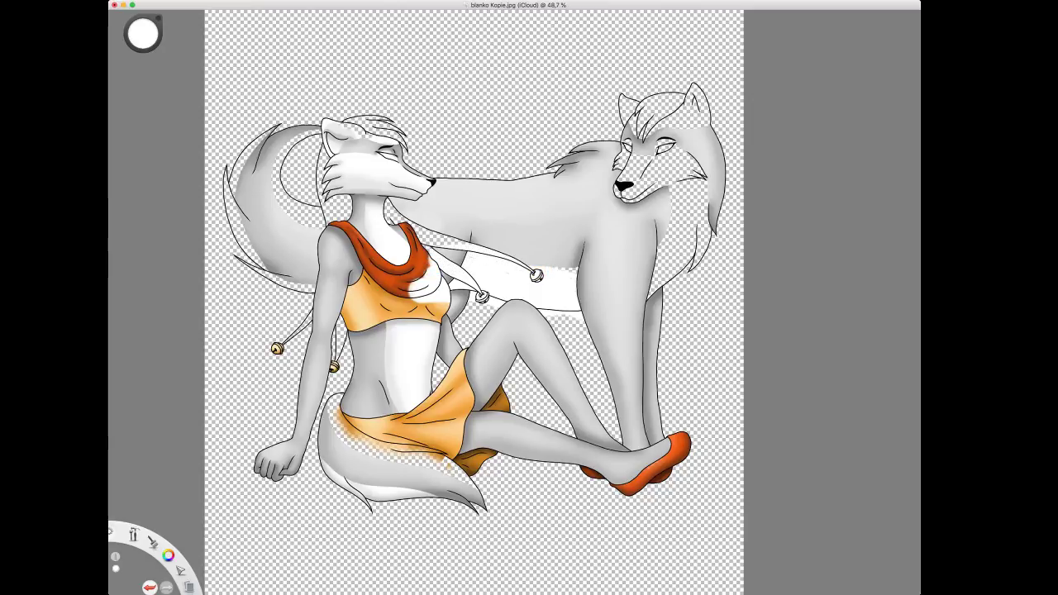
pyautogui.moveTo(670, 239)
pyautogui.mouseDown()
pyautogui.moveTo(660, 290)
pyautogui.moveTo(709, 203)
pyautogui.moveTo(687, 217)
pyautogui.moveTo(699, 172)
pyautogui.moveTo(661, 165)
pyautogui.moveTo(676, 154)
pyautogui.moveTo(641, 169)
pyautogui.moveTo(621, 153)
pyautogui.moveTo(636, 194)
pyautogui.mouseUp()
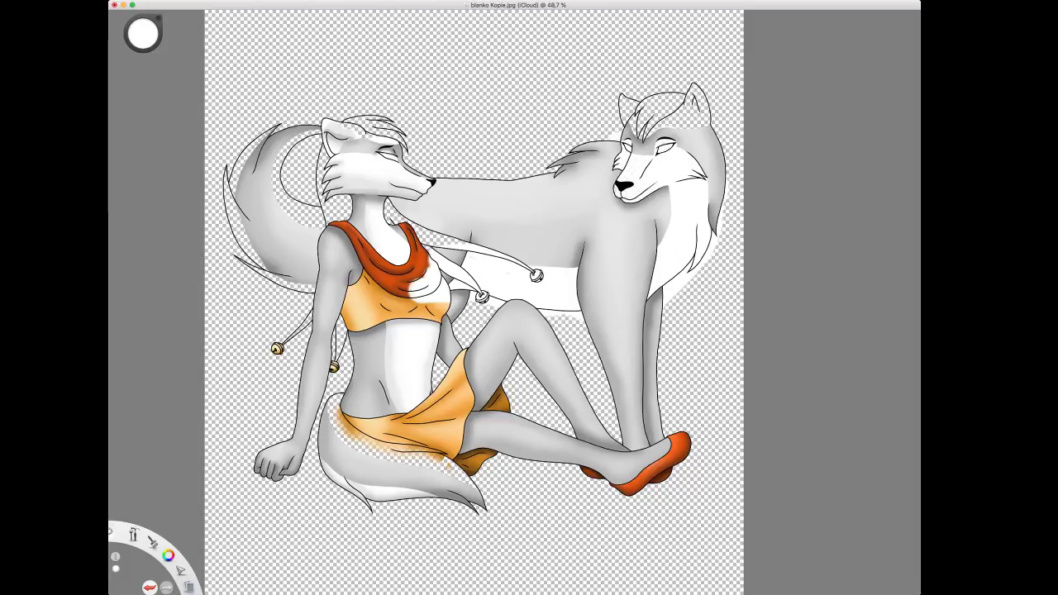
pyautogui.moveTo(719, 211); pyautogui.dragTo(700, 271)
pyautogui.moveTo(256, 135); pyautogui.dragTo(237, 183)
pyautogui.moveTo(281, 108)
pyautogui.mouseDown()
pyautogui.moveTo(238, 256)
pyautogui.moveTo(273, 285)
pyautogui.moveTo(314, 297)
pyautogui.mouseUp()
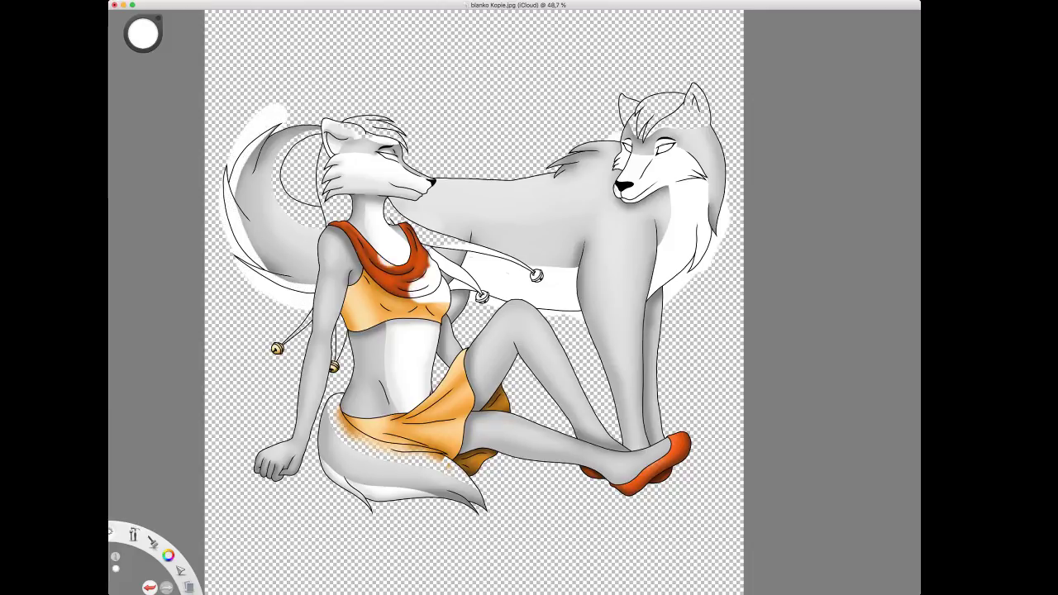
pyautogui.click(532, 208)
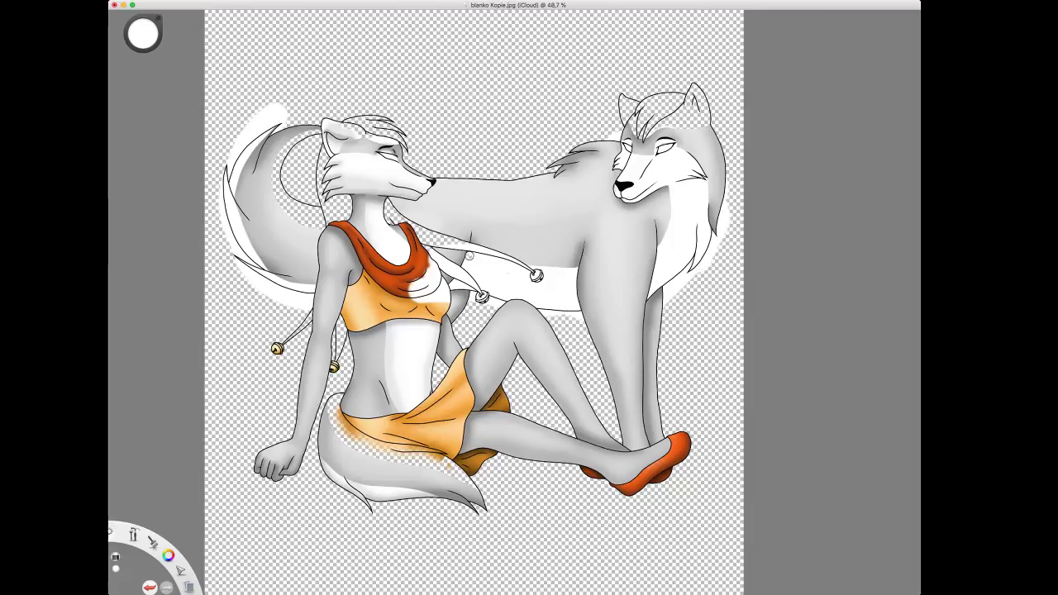
pyautogui.press('super+z')
# Sample the light grey of the wolf's coat and shade the white belly and chest fur with it.
pyautogui.press('space')
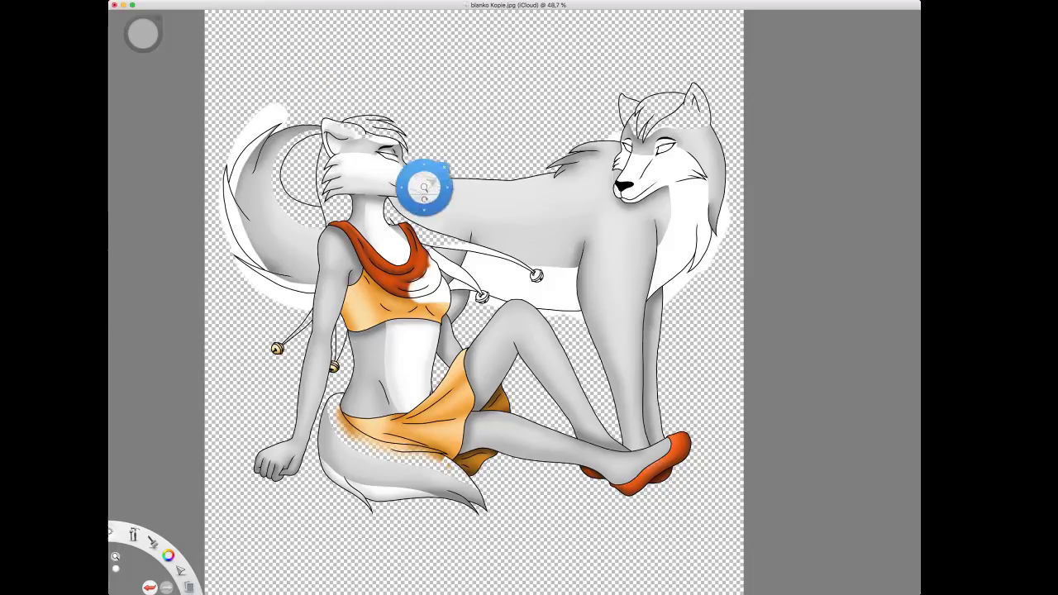
pyautogui.moveTo(571, 237)
pyautogui.mouseDown()
pyautogui.moveTo(580, 187)
pyautogui.moveTo(547, 242)
pyautogui.mouseUp()
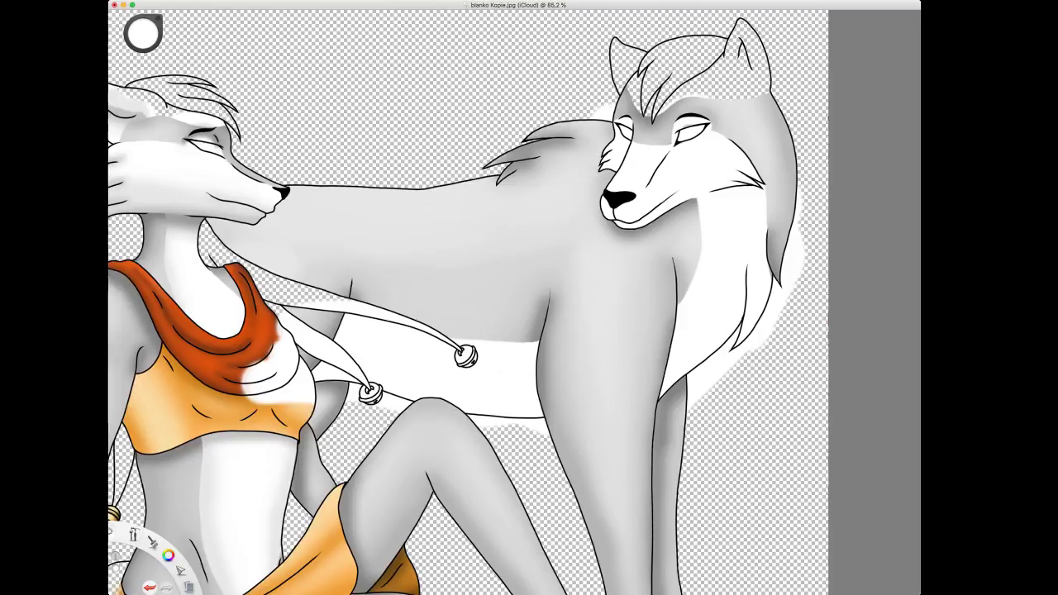
pyautogui.press('space')
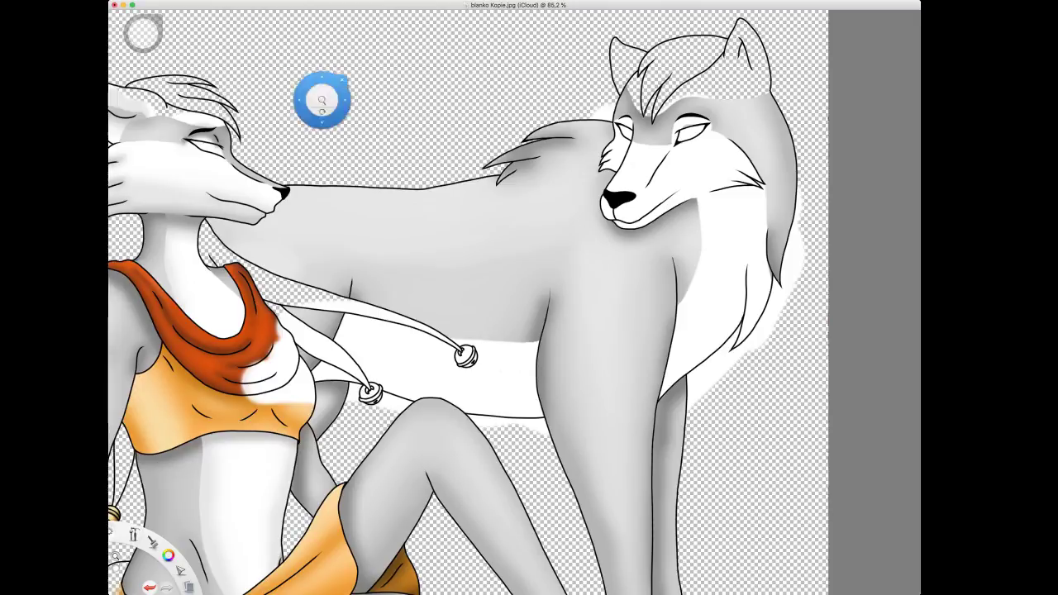
pyautogui.moveTo(494, 266); pyautogui.dragTo(471, 335)
pyautogui.moveTo(472, 340); pyautogui.dragTo(544, 294)
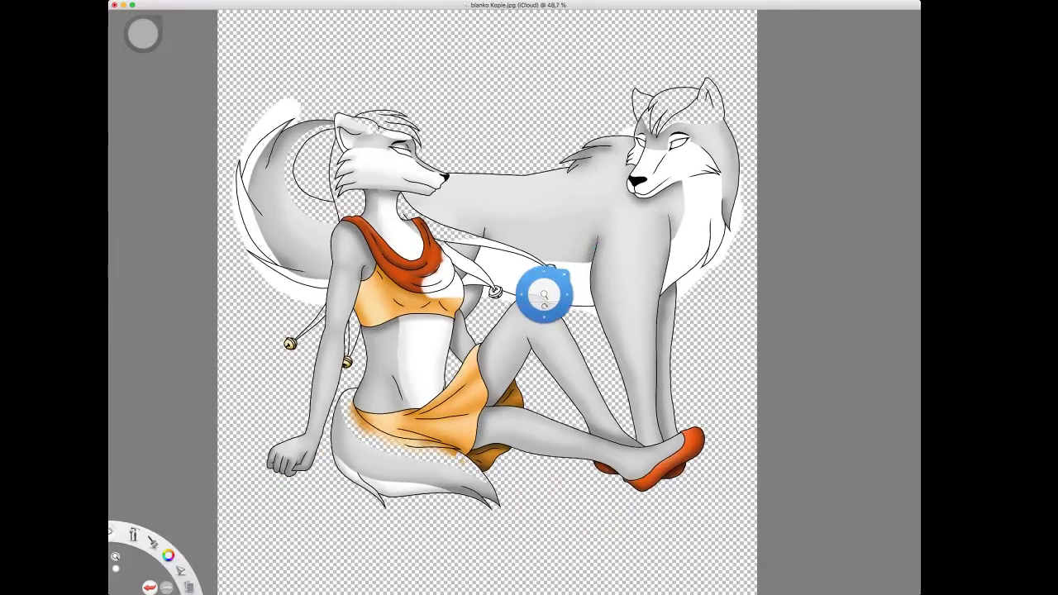
pyautogui.keyDown('alt'); pyautogui.click(514, 216); pyautogui.keyUp('alt')
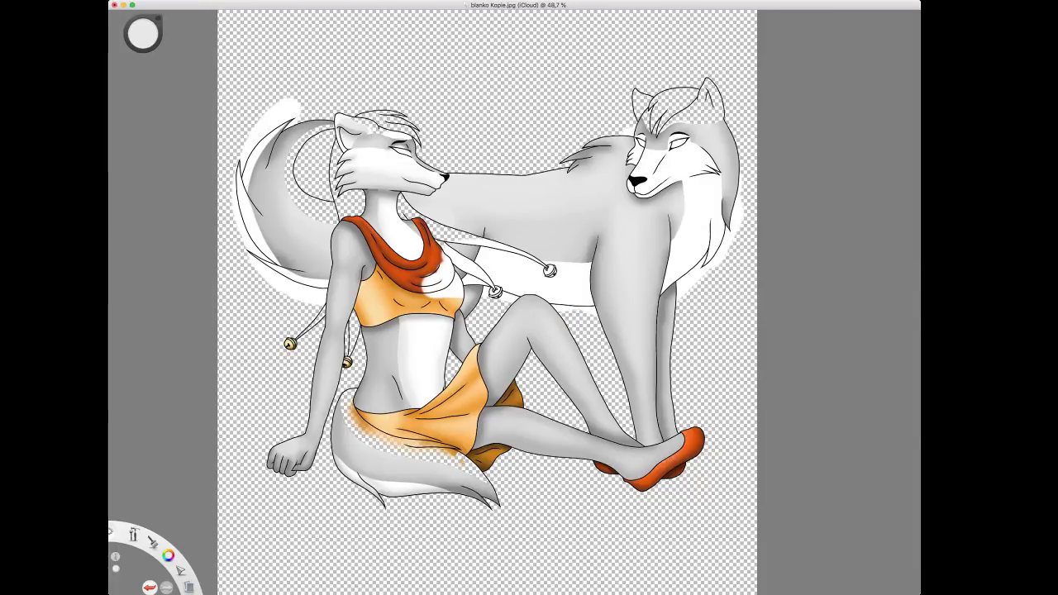
pyautogui.moveTo(470, 290)
pyautogui.mouseDown()
pyautogui.moveTo(447, 282)
pyautogui.moveTo(554, 285)
pyautogui.moveTo(501, 294)
pyautogui.mouseUp()
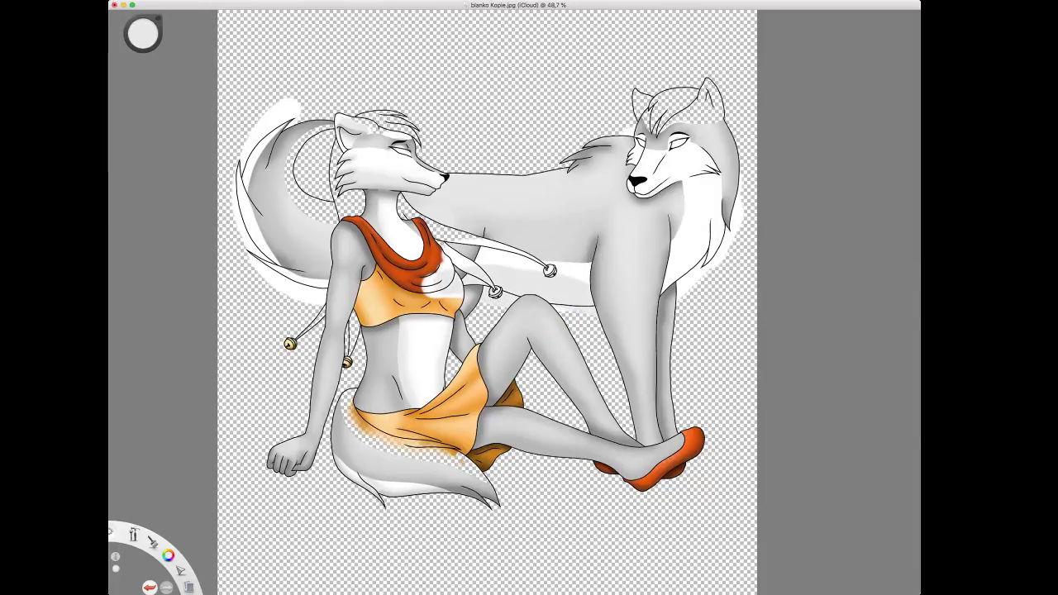
pyautogui.moveTo(716, 181)
pyautogui.mouseDown()
pyautogui.moveTo(716, 238)
pyautogui.moveTo(689, 256)
pyautogui.mouseUp()
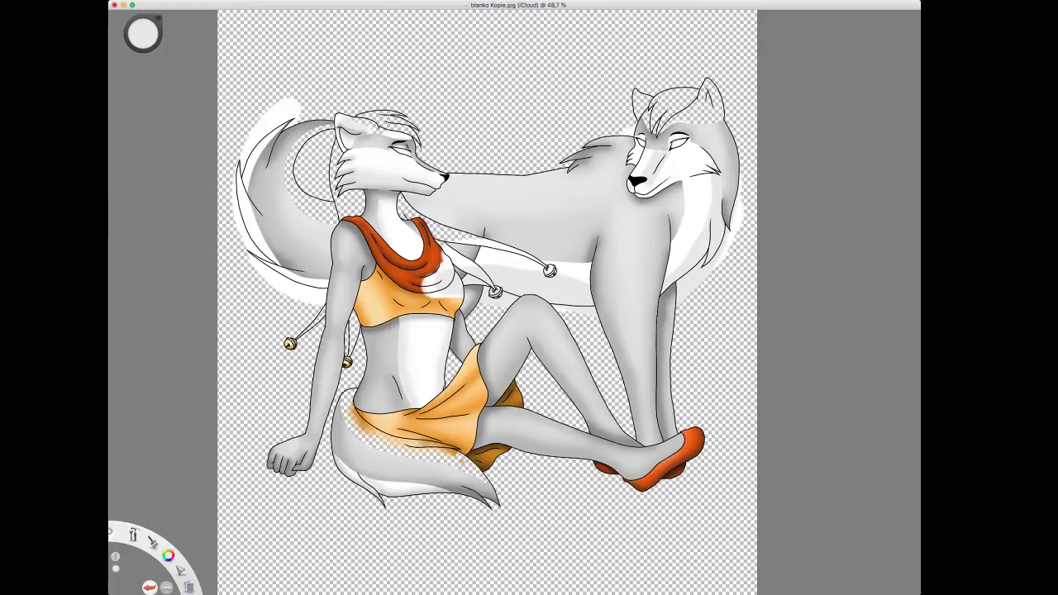
# Undo the grey shading, the white paint and the recent erasing on the wolf's face.
pyautogui.press('super+z')
pyautogui.press('super+z')
pyautogui.press('super+z')
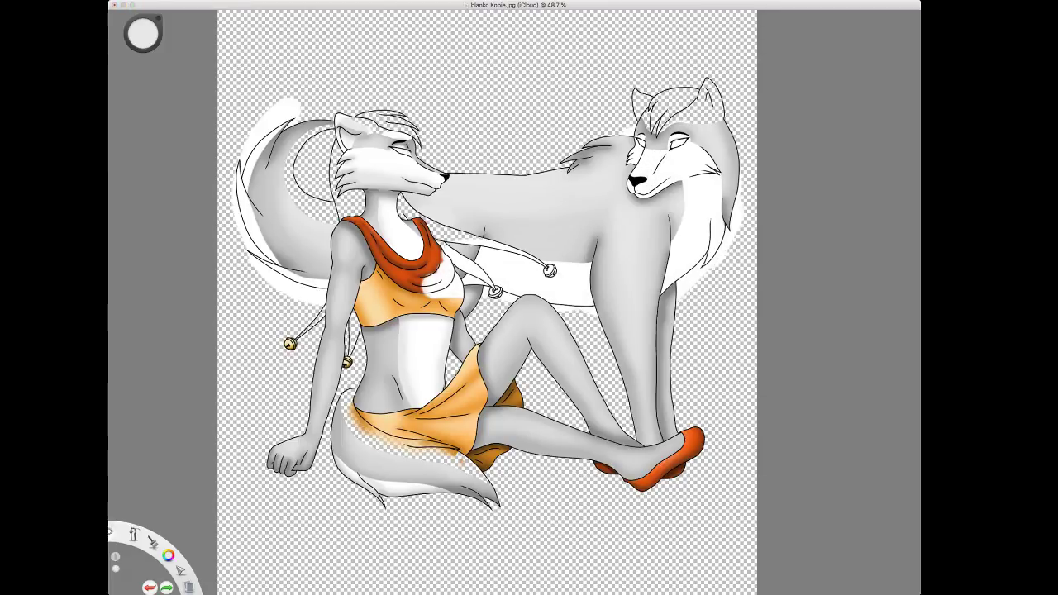
pyautogui.press('super+z')
pyautogui.press('super+z')
pyautogui.press('super+z')
pyautogui.press('super+z')
pyautogui.press('super+z')
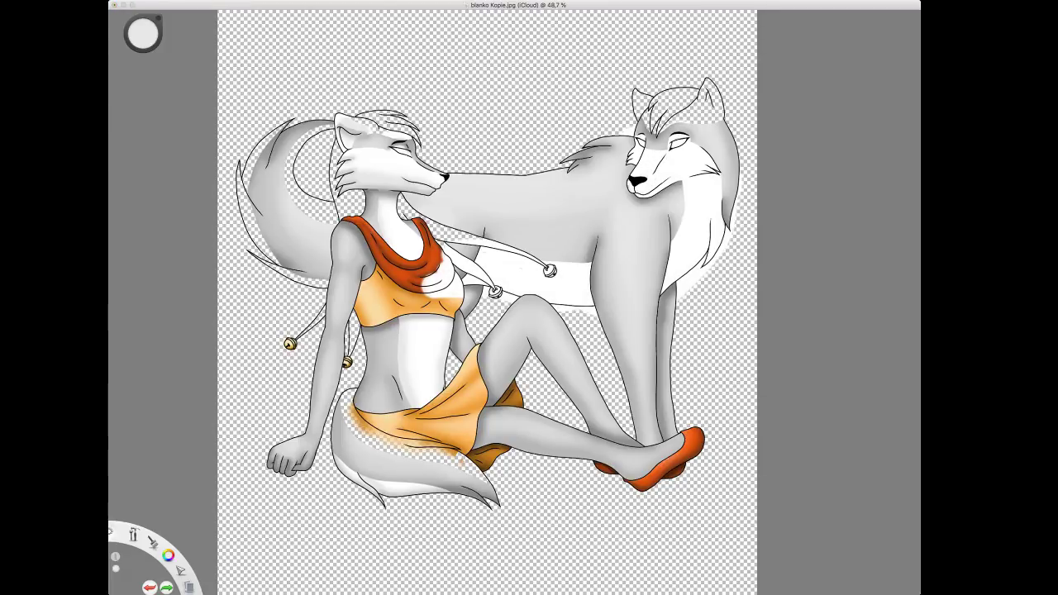
pyautogui.press('super+z')
pyautogui.press('super+z')
pyautogui.press('super+z')
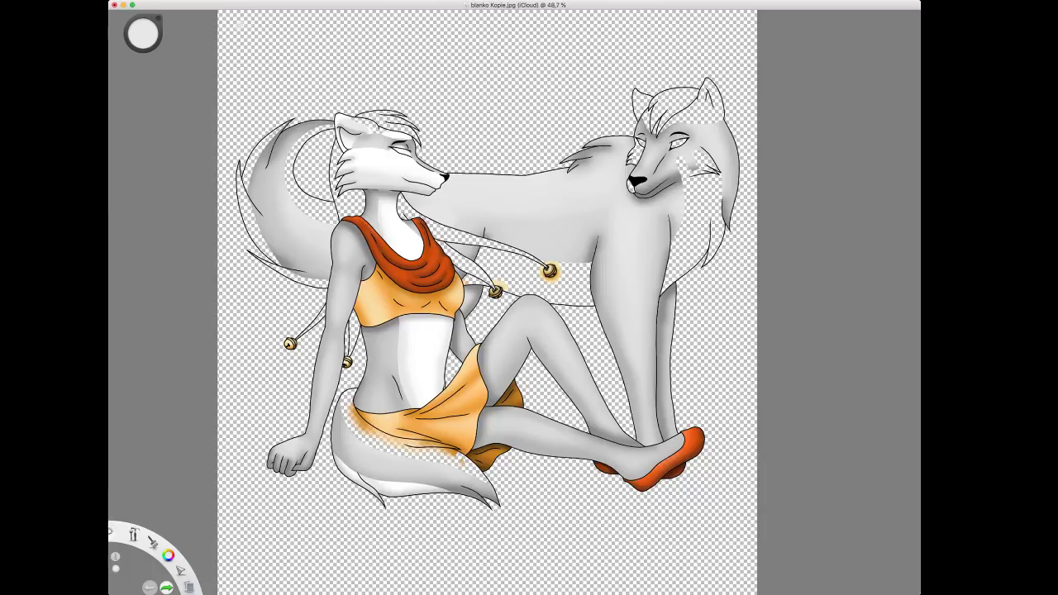
# Erase the grey beside the wolf's nose and around its near eye, and show the white background.
pyautogui.scroll(5, 658, 127)
pyautogui.scroll(5, 653, 194)
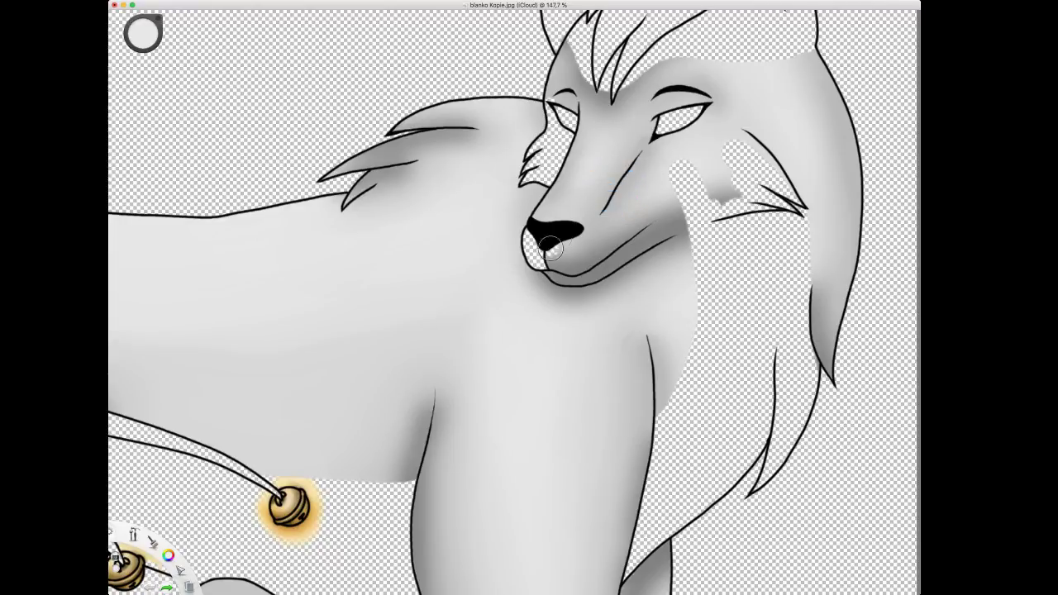
pyautogui.moveTo(541, 252)
pyautogui.mouseDown()
pyautogui.moveTo(615, 222)
pyautogui.moveTo(614, 209)
pyautogui.mouseUp()
pyautogui.moveTo(658, 121)
pyautogui.mouseDown()
pyautogui.moveTo(655, 144)
pyautogui.moveTo(662, 98)
pyautogui.moveTo(678, 103)
pyautogui.mouseUp()
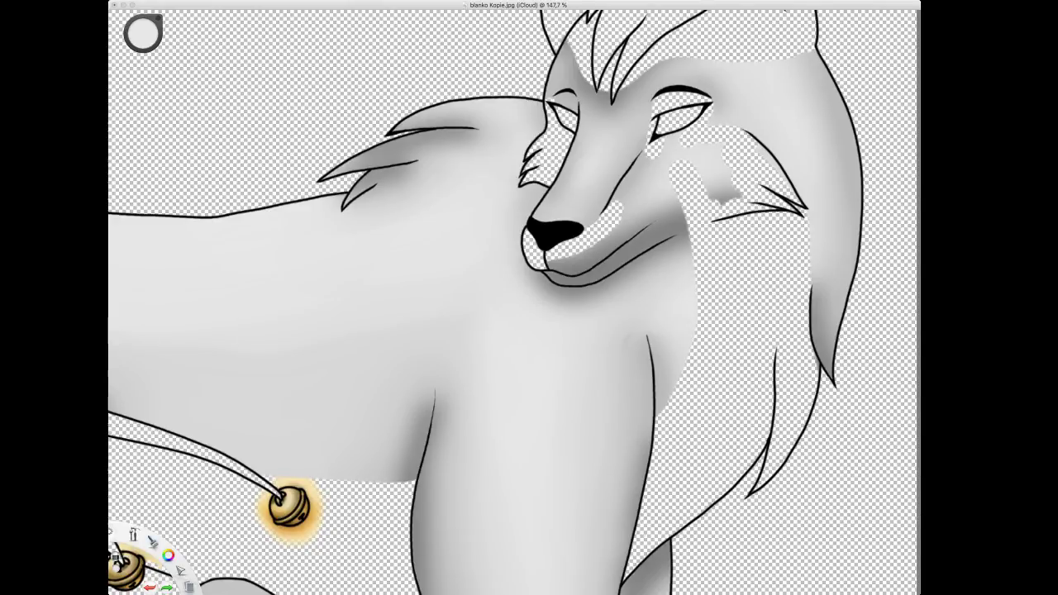
pyautogui.press('super+y')
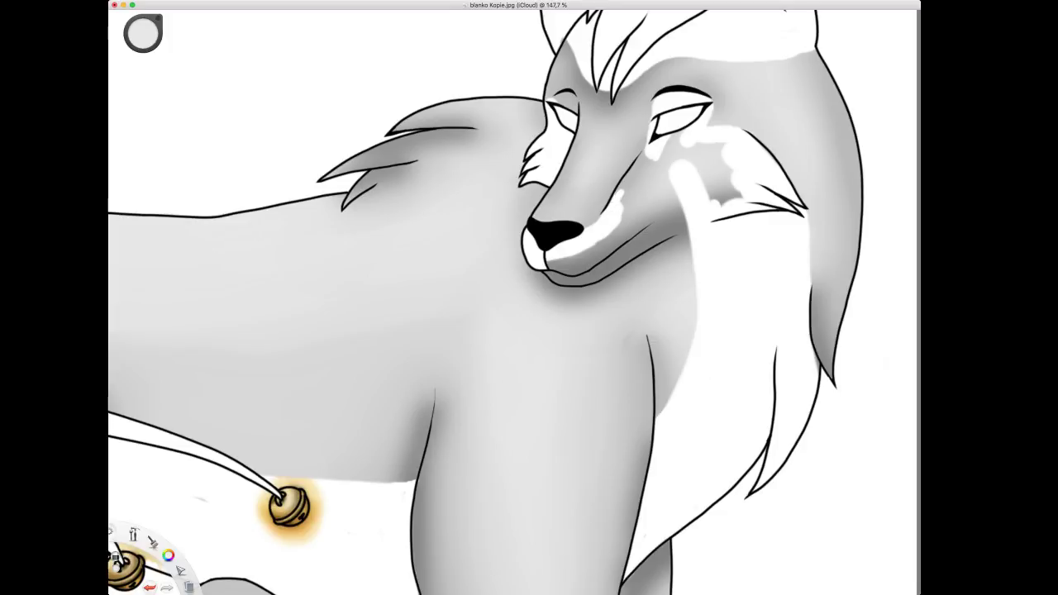
# Erase the grey along the near edge of the wolf's muzzle, the front of its upper lip and its chin.
pyautogui.moveTo(647, 152); pyautogui.dragTo(619, 194)
pyautogui.click(919, 55)
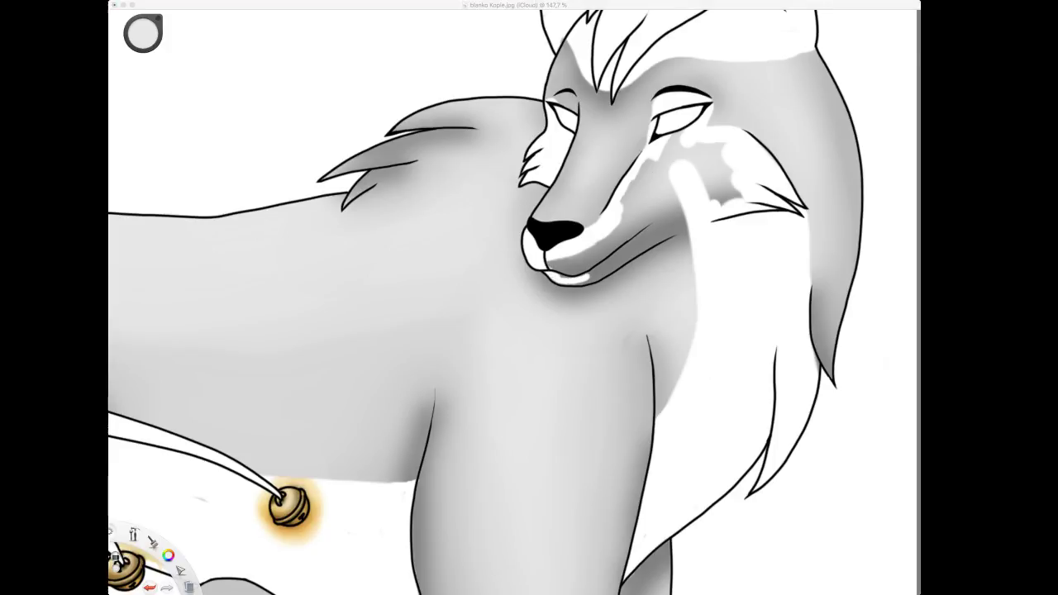
pyautogui.click(418, 7)
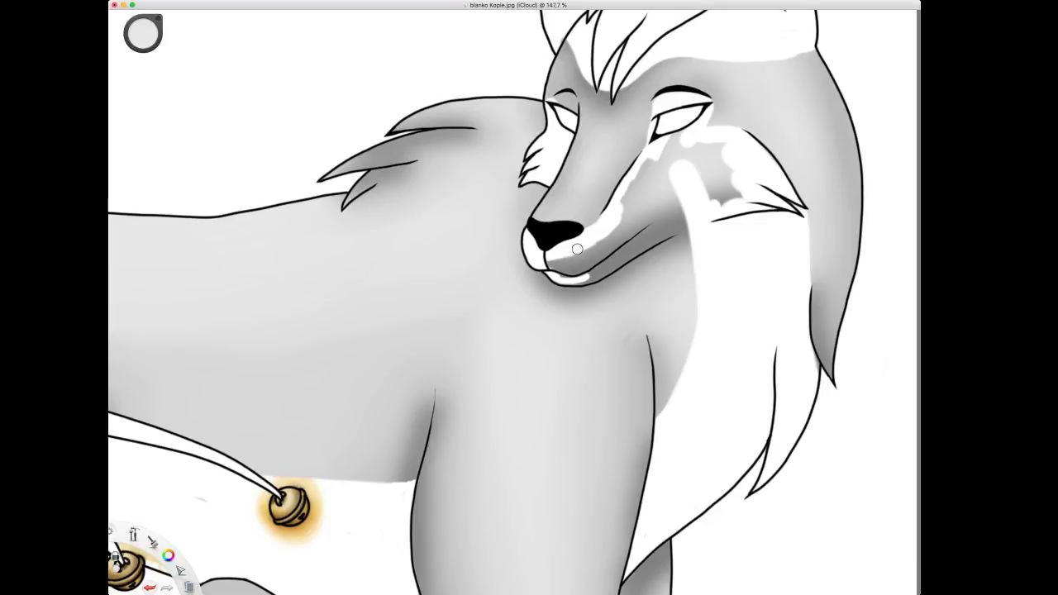
pyautogui.moveTo(575, 267); pyautogui.dragTo(570, 259)
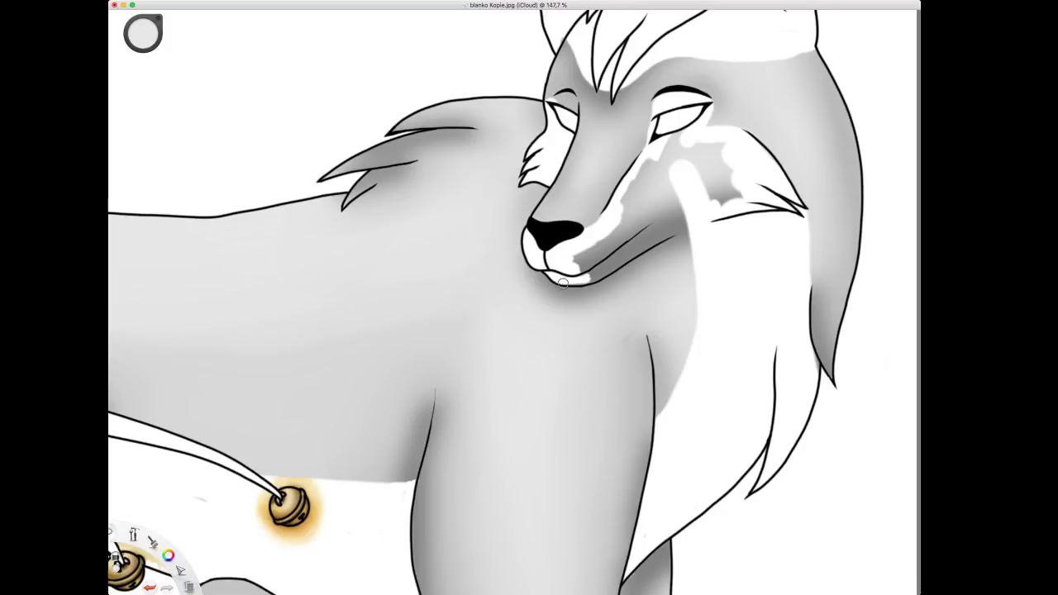
# Erase the grey from the wolf's lower jaw and the front half of its upper lip along the mouth line.
pyautogui.moveTo(686, 225); pyautogui.dragTo(621, 261)
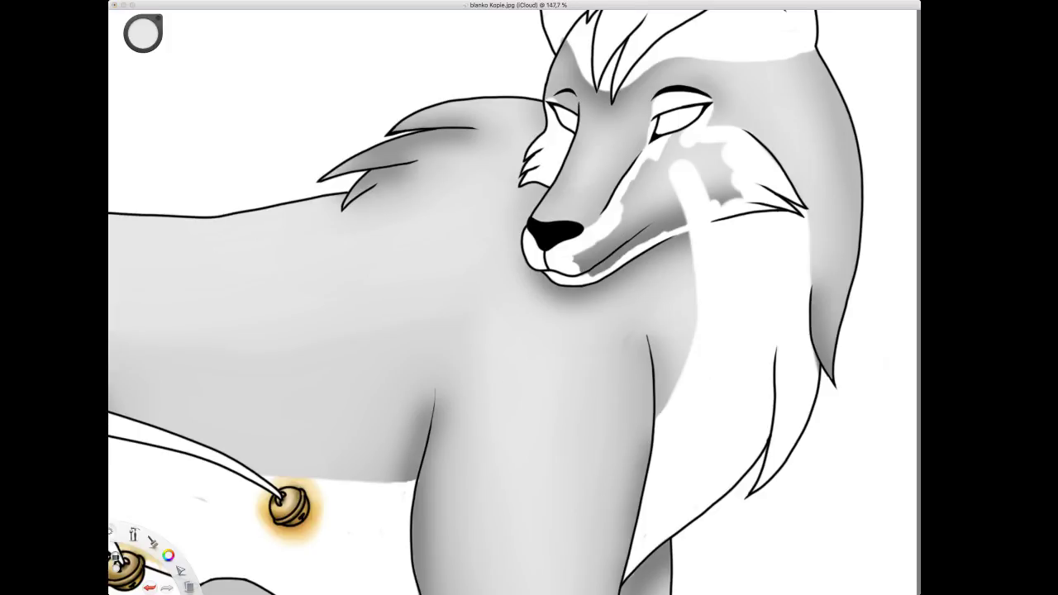
pyautogui.moveTo(571, 258)
pyautogui.mouseDown()
pyautogui.moveTo(589, 267)
pyautogui.moveTo(617, 251)
pyautogui.mouseUp()
pyautogui.click(143, 33)
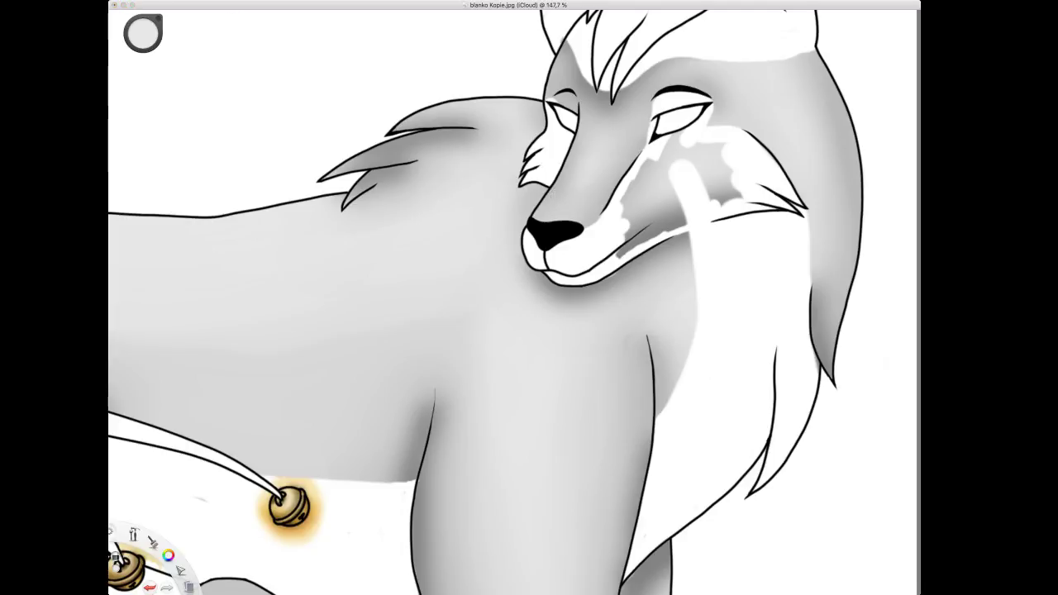
pyautogui.press('super+z')
pyautogui.moveTo(592, 276)
pyautogui.mouseDown()
pyautogui.moveTo(638, 243)
pyautogui.moveTo(583, 254)
pyautogui.mouseUp()
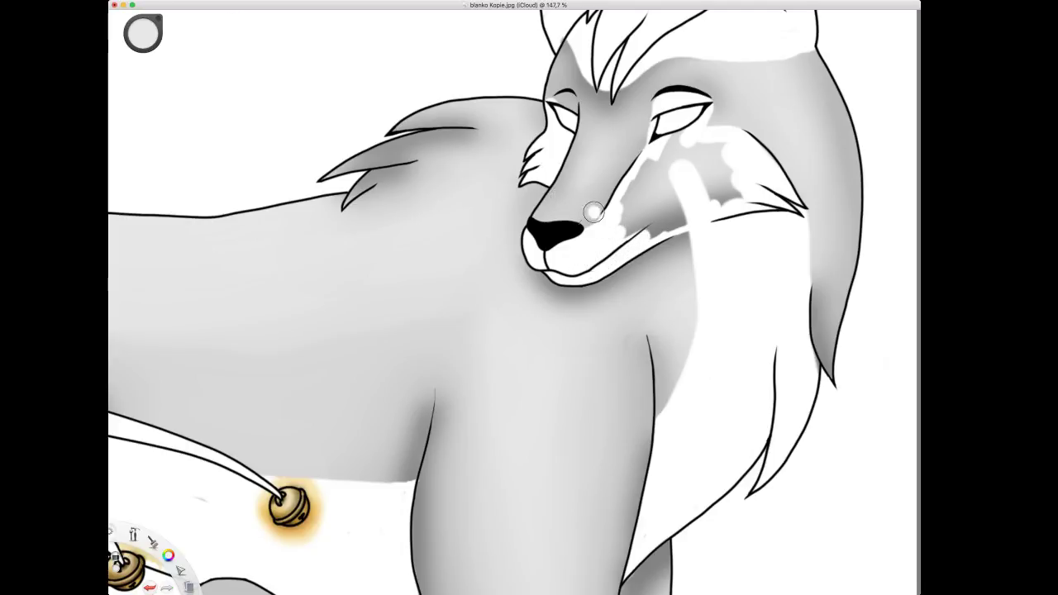
# Erase the remaining grey from the wolf's near cheek, between the muzzle edge, mouth corner and cheek fur.
pyautogui.moveTo(613, 220)
pyautogui.mouseDown()
pyautogui.moveTo(643, 165)
pyautogui.moveTo(678, 142)
pyautogui.moveTo(633, 205)
pyautogui.moveTo(649, 168)
pyautogui.moveTo(708, 144)
pyautogui.mouseUp()
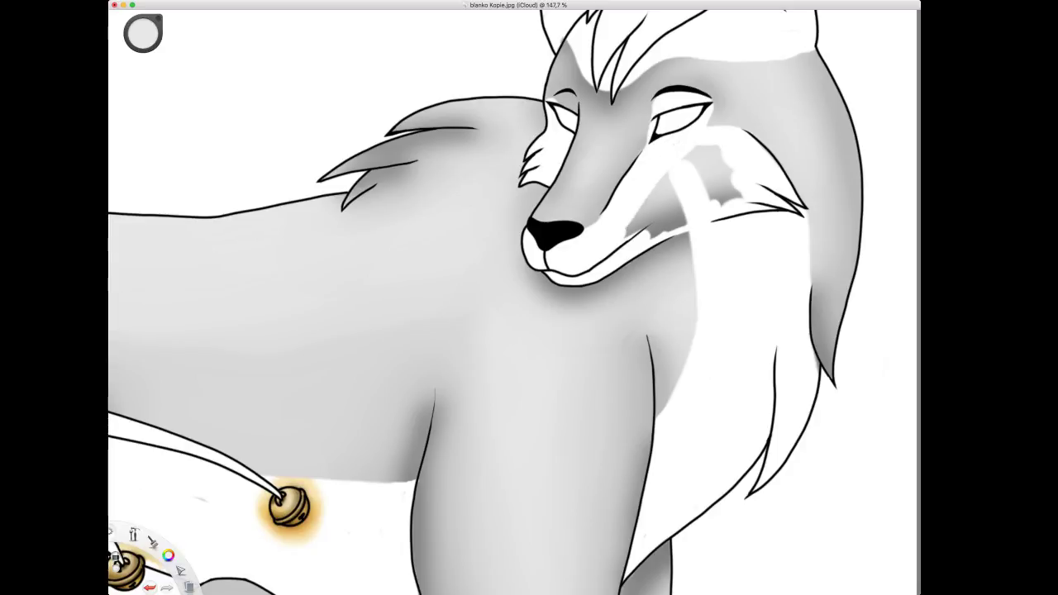
pyautogui.moveTo(741, 197); pyautogui.dragTo(631, 235)
pyautogui.moveTo(675, 198); pyautogui.dragTo(632, 235)
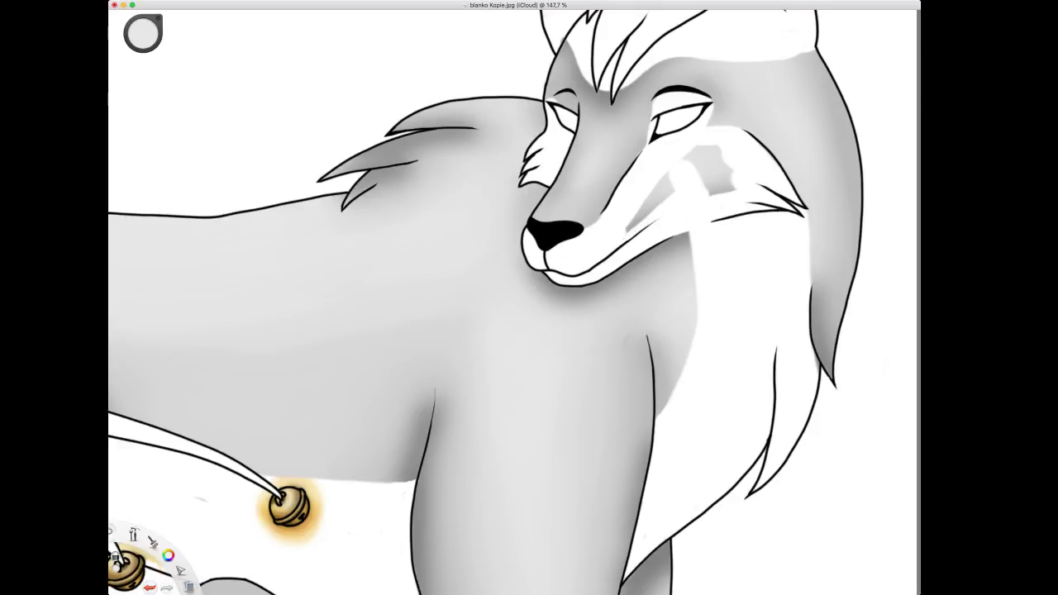
pyautogui.moveTo(674, 176); pyautogui.dragTo(630, 229)
pyautogui.moveTo(677, 159)
pyautogui.mouseDown()
pyautogui.moveTo(696, 148)
pyautogui.moveTo(732, 191)
pyautogui.moveTo(705, 192)
pyautogui.moveTo(707, 165)
pyautogui.mouseUp()
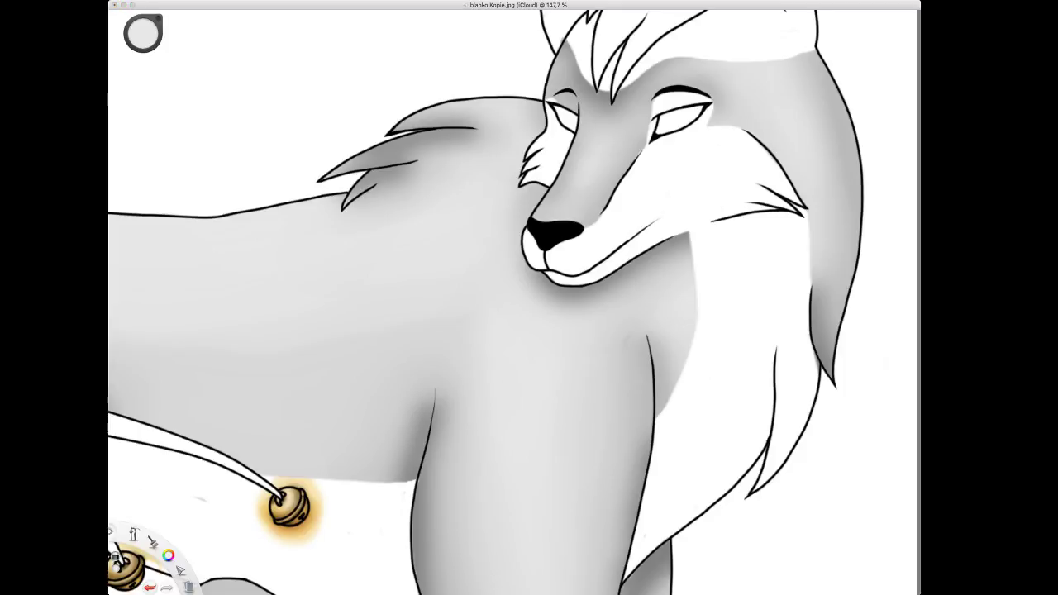
pyautogui.moveTo(560, 102)
pyautogui.mouseDown()
pyautogui.moveTo(572, 105)
pyautogui.moveTo(554, 101)
pyautogui.mouseUp()
# Hide the white background and paint white over the wolf's belly between the hind and front legs.
pyautogui.press('space')
pyautogui.moveTo(609, 184); pyautogui.dragTo(622, 309)
pyautogui.press('space')
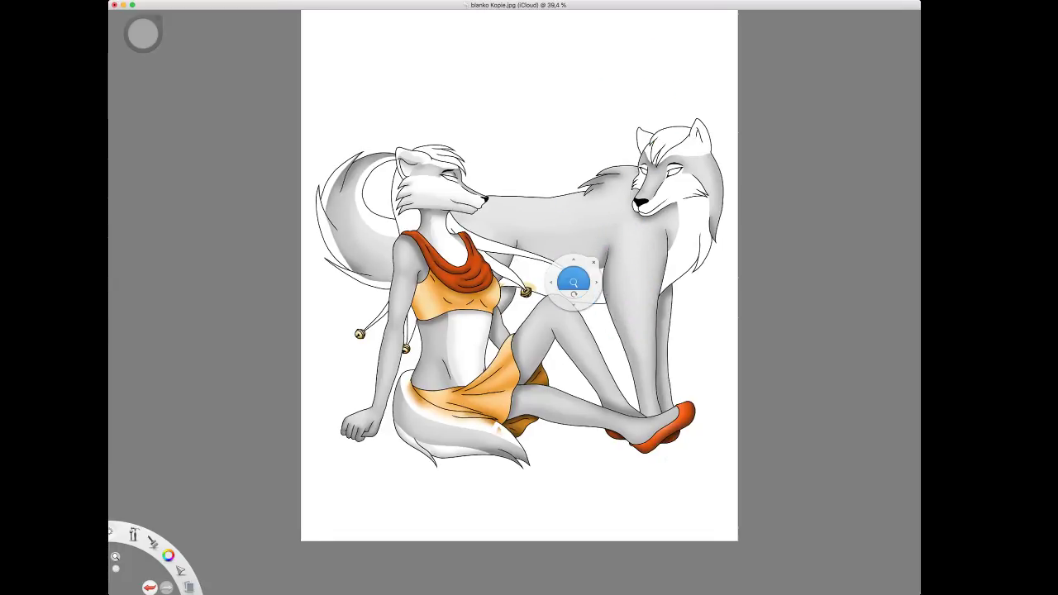
pyautogui.scroll(4, 570, 276)
pyautogui.press('space')
pyautogui.scroll(3, 567, 276)
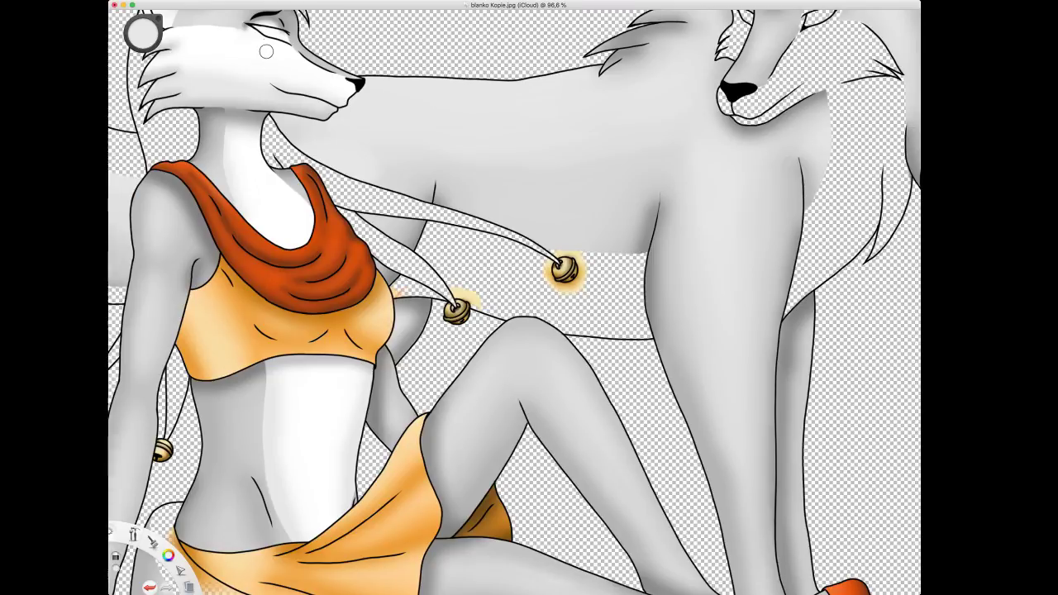
pyautogui.press('space')
pyautogui.moveTo(443, 252); pyautogui.dragTo(473, 388)
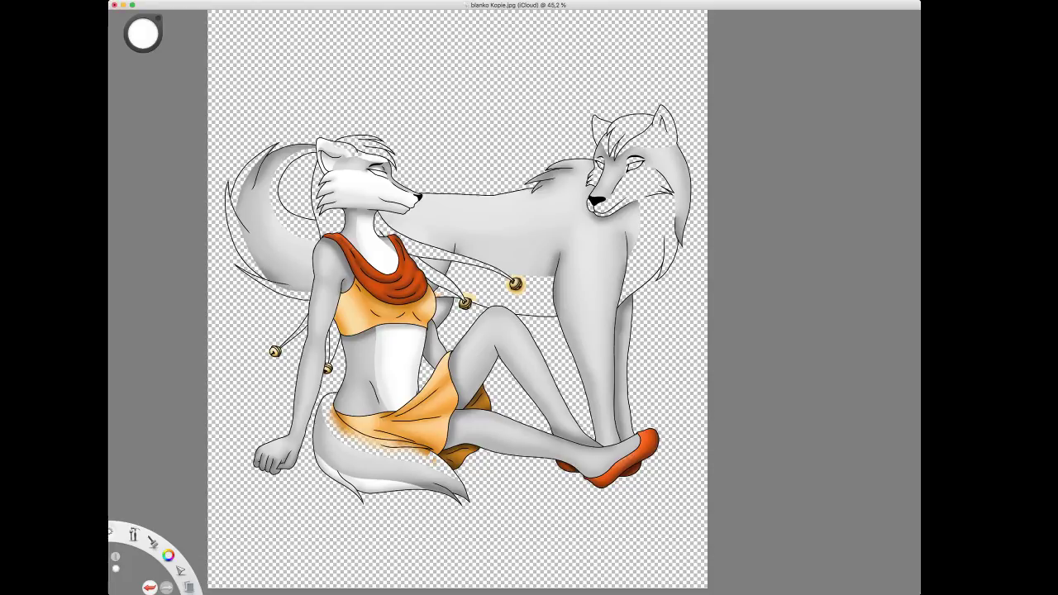
pyautogui.moveTo(449, 310)
pyautogui.mouseDown()
pyautogui.moveTo(420, 301)
pyautogui.moveTo(545, 304)
pyautogui.moveTo(533, 317)
pyautogui.moveTo(464, 310)
pyautogui.moveTo(488, 276)
pyautogui.moveTo(458, 264)
pyautogui.moveTo(552, 291)
pyautogui.mouseUp()
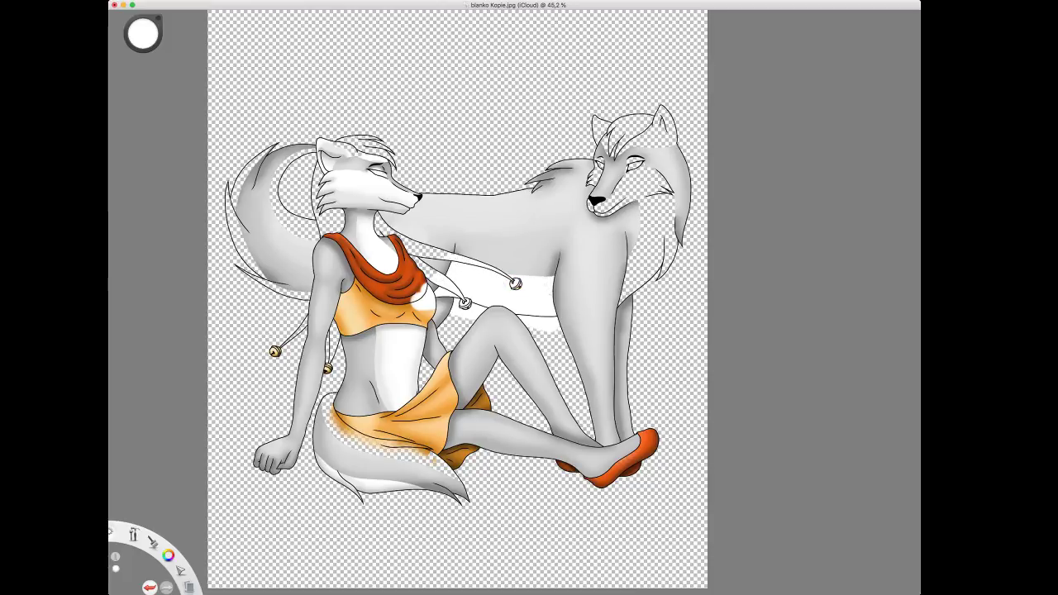
# Paint white over the wolf's muzzle, cheek, near ear, chest and the lower edge of its belly.
pyautogui.moveTo(635, 274)
pyautogui.mouseDown()
pyautogui.moveTo(639, 197)
pyautogui.moveTo(614, 201)
pyautogui.moveTo(587, 152)
pyautogui.mouseUp()
pyautogui.moveTo(653, 171); pyautogui.dragTo(669, 201)
pyautogui.moveTo(668, 132)
pyautogui.mouseDown()
pyautogui.moveTo(662, 120)
pyautogui.moveTo(669, 139)
pyautogui.mouseUp()
pyautogui.moveTo(655, 207)
pyautogui.mouseDown()
pyautogui.moveTo(652, 248)
pyautogui.moveTo(668, 214)
pyautogui.moveTo(668, 265)
pyautogui.moveTo(626, 295)
pyautogui.mouseUp()
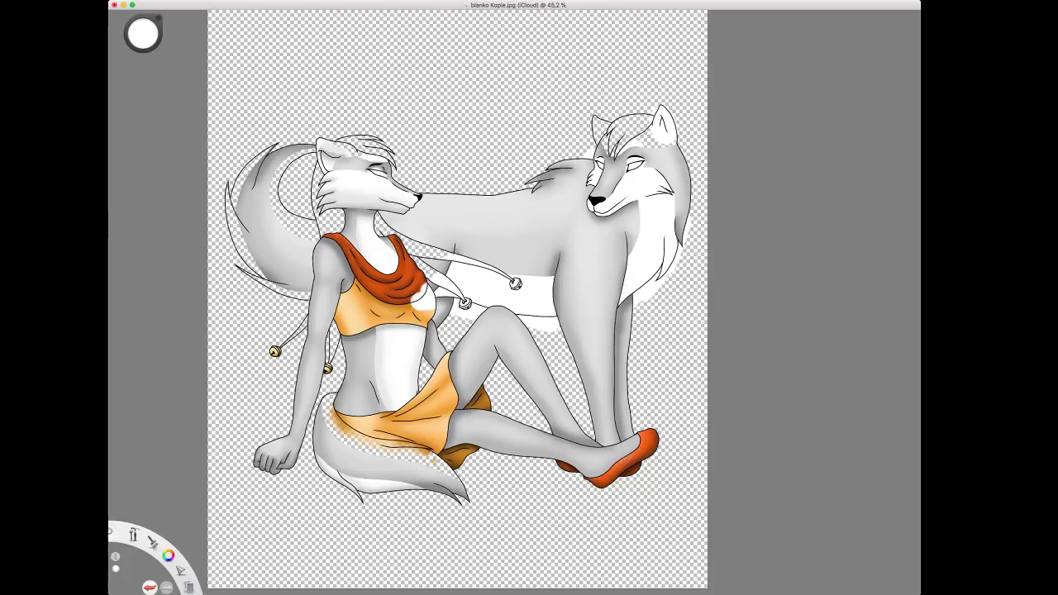
pyautogui.moveTo(564, 328); pyautogui.dragTo(529, 339)
pyautogui.moveTo(475, 321)
pyautogui.mouseDown()
pyautogui.moveTo(463, 330)
pyautogui.moveTo(415, 317)
pyautogui.mouseUp()
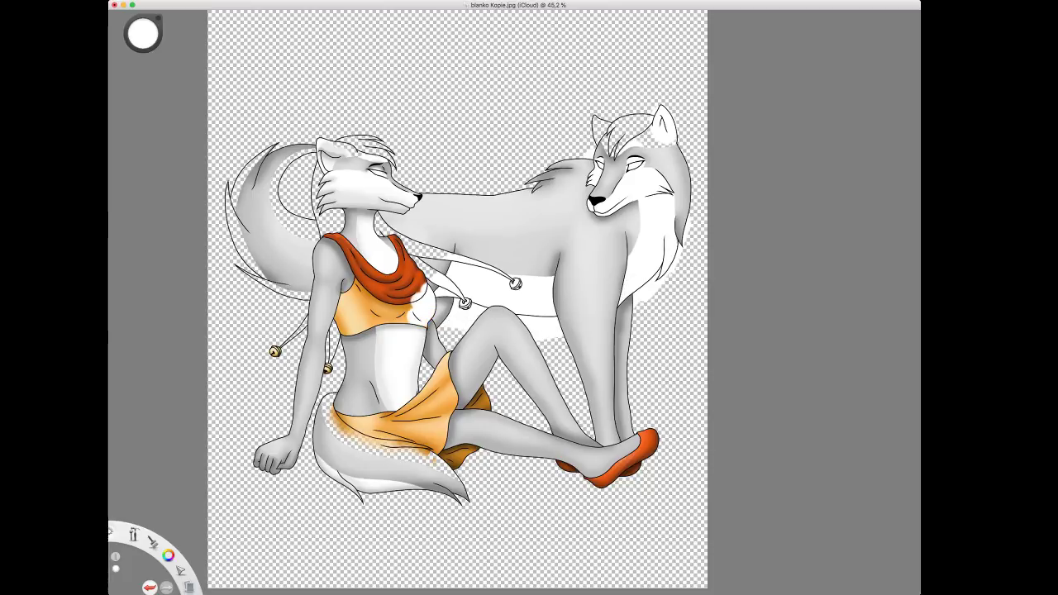
# Paint white over the outer fur tufts and the inner curve of the wolf's tail.
pyautogui.moveTo(229, 262)
pyautogui.mouseDown()
pyautogui.moveTo(304, 297)
pyautogui.moveTo(300, 306)
pyautogui.mouseUp()
pyautogui.moveTo(220, 234)
pyautogui.mouseDown()
pyautogui.moveTo(248, 260)
pyautogui.moveTo(234, 221)
pyautogui.moveTo(238, 172)
pyautogui.moveTo(283, 140)
pyautogui.moveTo(314, 141)
pyautogui.mouseUp()
pyautogui.moveTo(312, 154)
pyautogui.mouseDown()
pyautogui.moveTo(277, 173)
pyautogui.moveTo(281, 221)
pyautogui.mouseUp()
pyautogui.moveTo(279, 309); pyautogui.dragTo(289, 309)
pyautogui.moveTo(218, 225)
pyautogui.mouseDown()
pyautogui.moveTo(217, 172)
pyautogui.moveTo(278, 140)
pyautogui.mouseUp()
pyautogui.moveTo(269, 310); pyautogui.dragTo(302, 312)
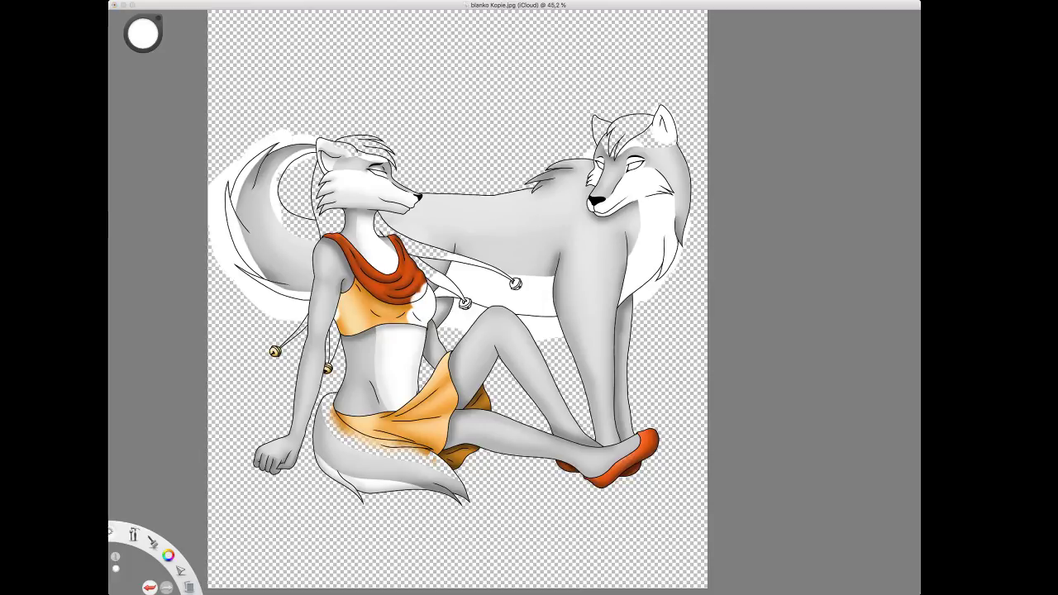
# Choose a light grey and shade the wolf's inner ear, the underside of its cheek and its upper chest.
pyautogui.click(143, 33)
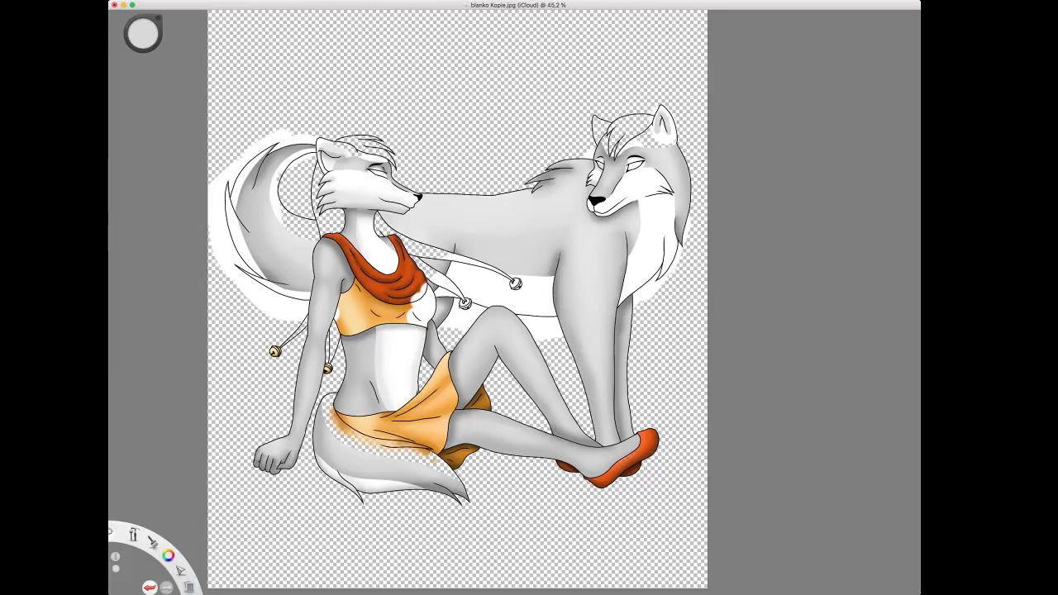
pyautogui.moveTo(598, 211)
pyautogui.mouseDown()
pyautogui.moveTo(630, 194)
pyautogui.moveTo(628, 204)
pyautogui.moveTo(673, 190)
pyautogui.moveTo(672, 203)
pyautogui.mouseUp()
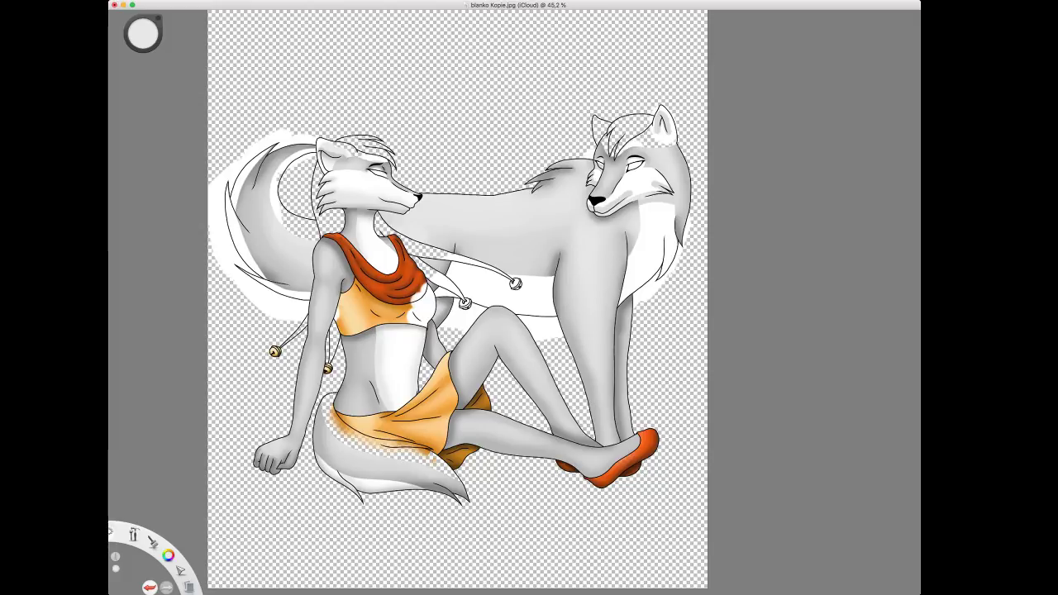
pyautogui.moveTo(640, 204)
pyautogui.mouseDown()
pyautogui.moveTo(672, 199)
pyautogui.moveTo(665, 188)
pyautogui.mouseUp()
pyautogui.click(639, 175)
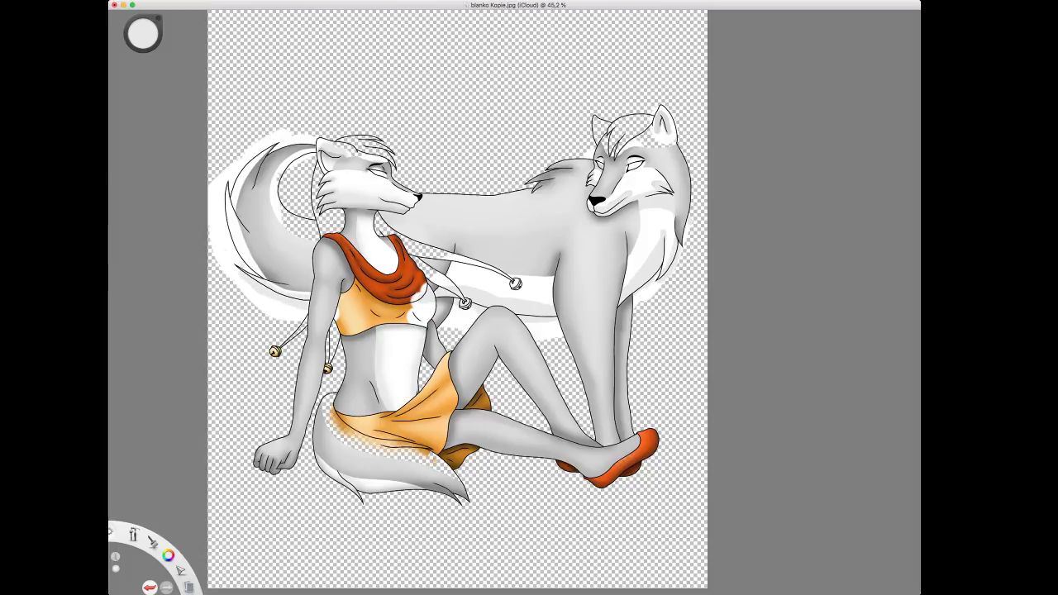
# Shade the outer tufts of the wolf's tail and its white belly with light grey.
pyautogui.moveTo(223, 185); pyautogui.dragTo(245, 267)
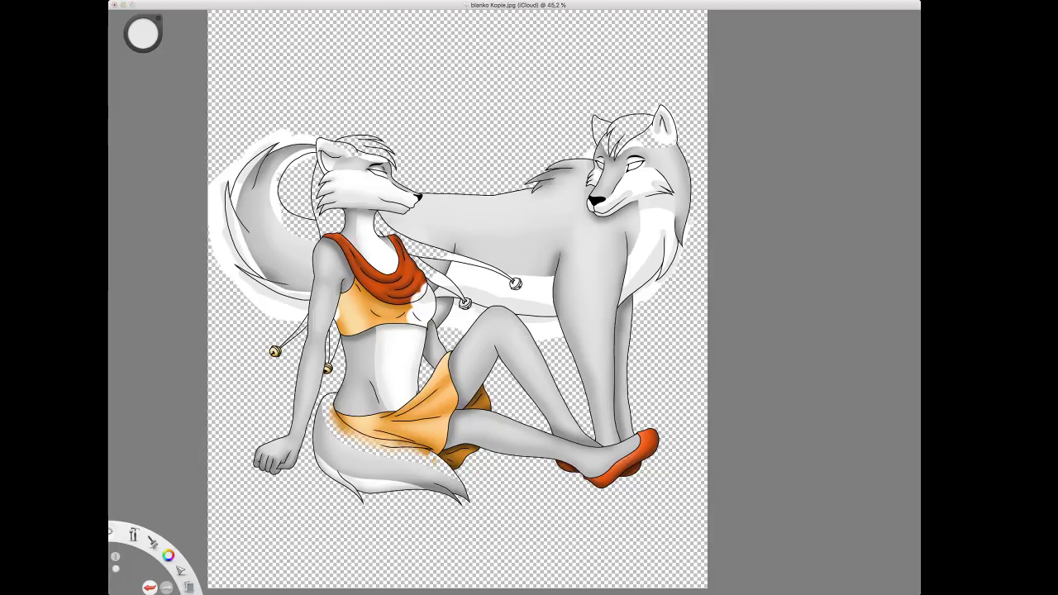
pyautogui.press('super+z')
pyautogui.moveTo(251, 158); pyautogui.dragTo(233, 191)
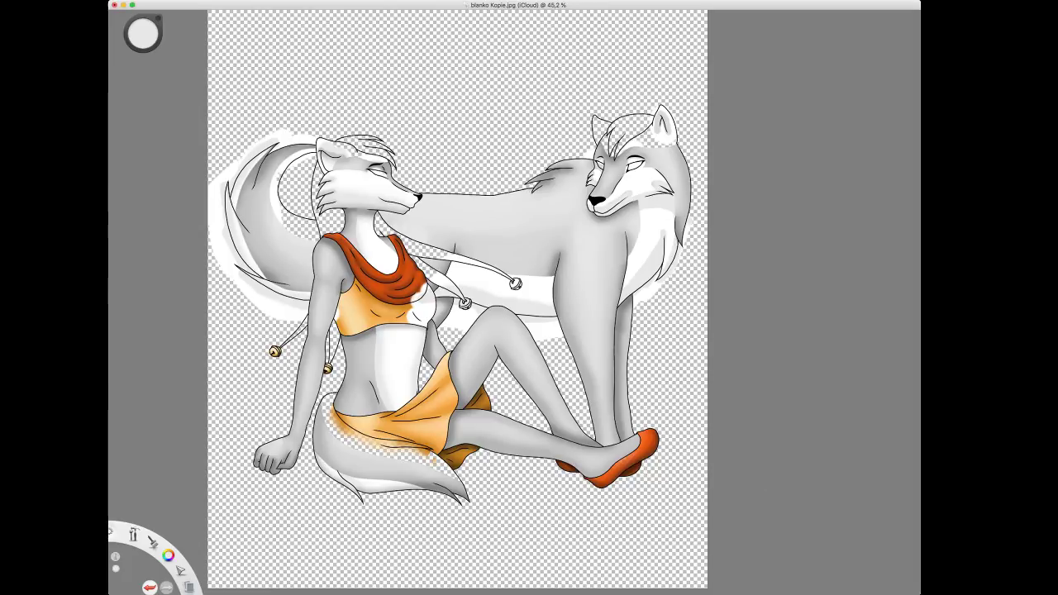
pyautogui.moveTo(435, 283); pyautogui.dragTo(529, 293)
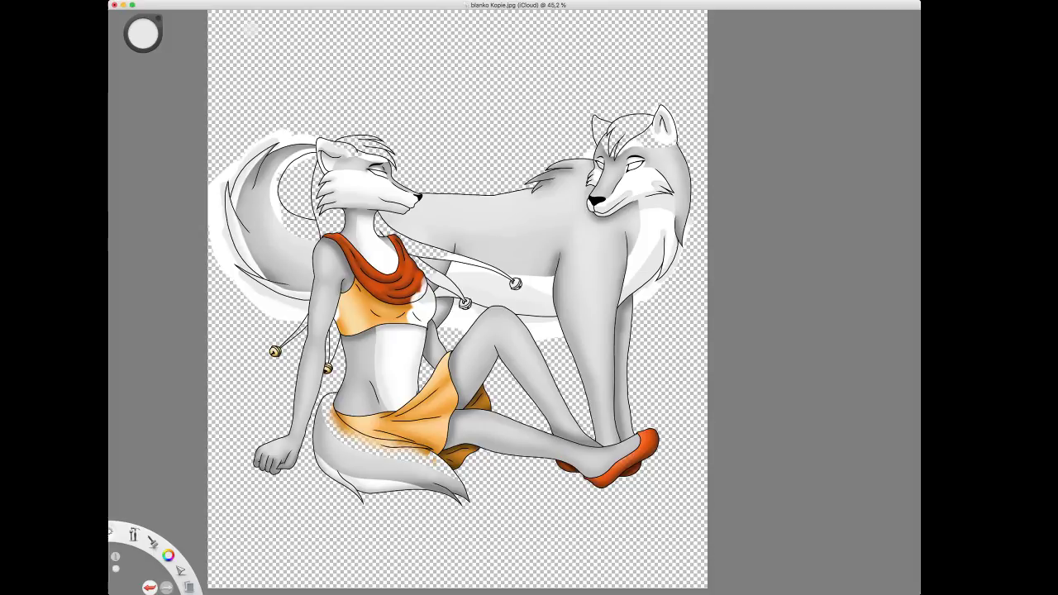
pyautogui.press('super+z')
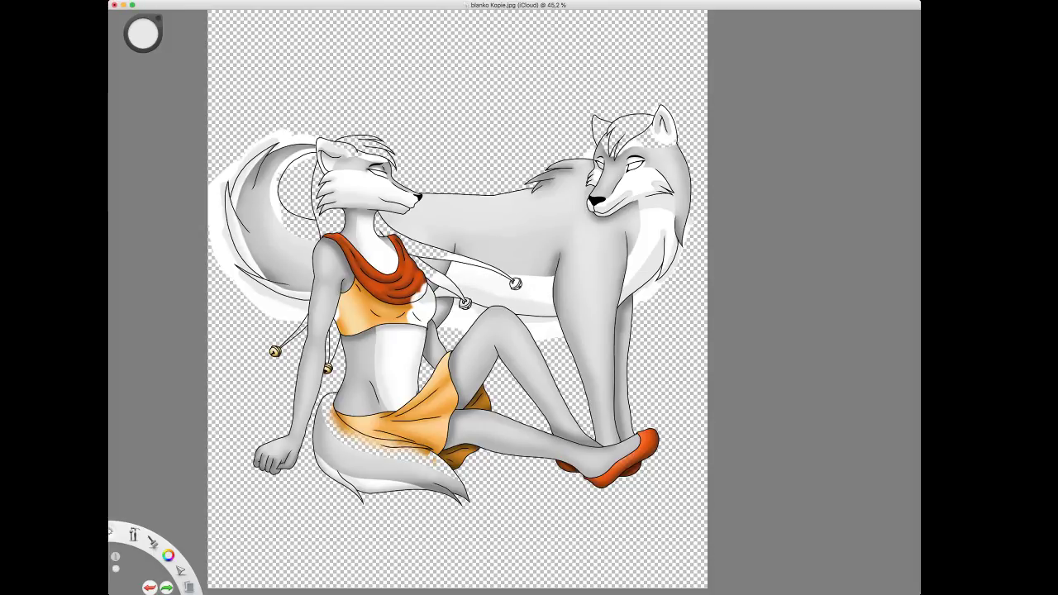
pyautogui.moveTo(438, 285); pyautogui.dragTo(529, 294)
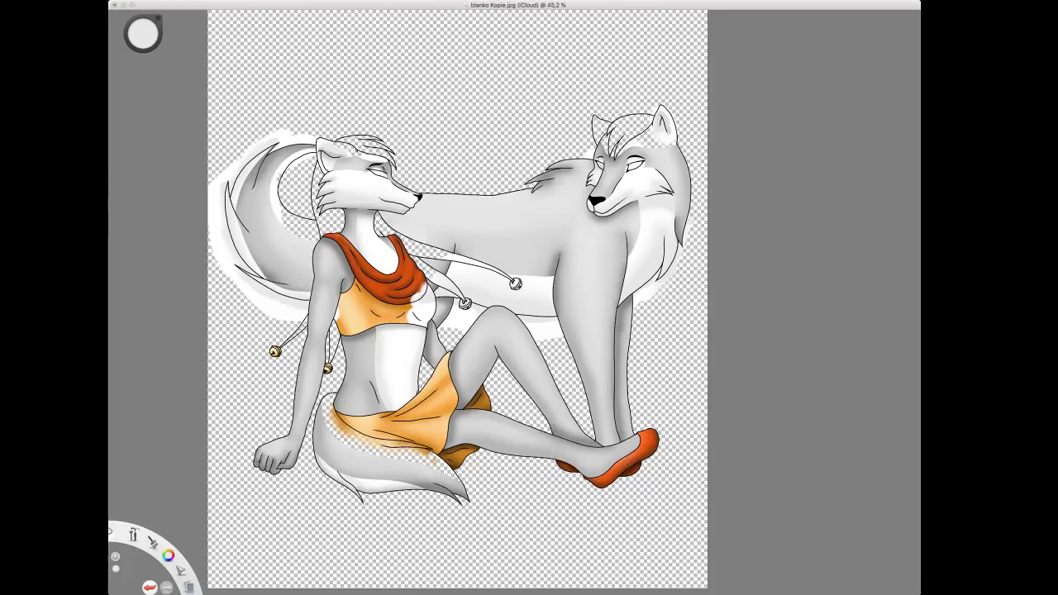
pyautogui.click(616, 228)
pyautogui.press('super+Tab')
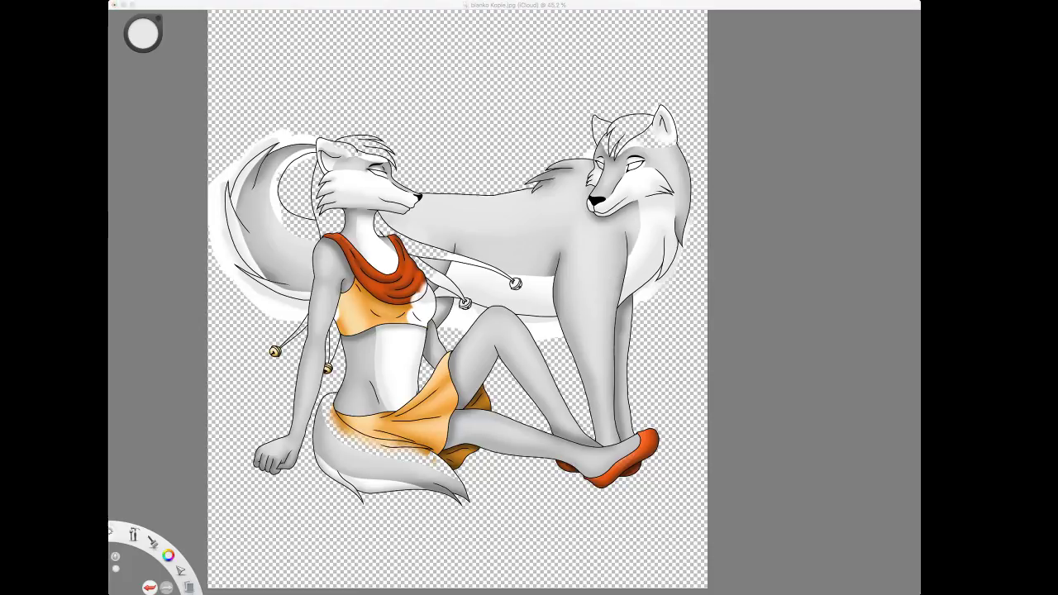
pyautogui.click(301, 52)
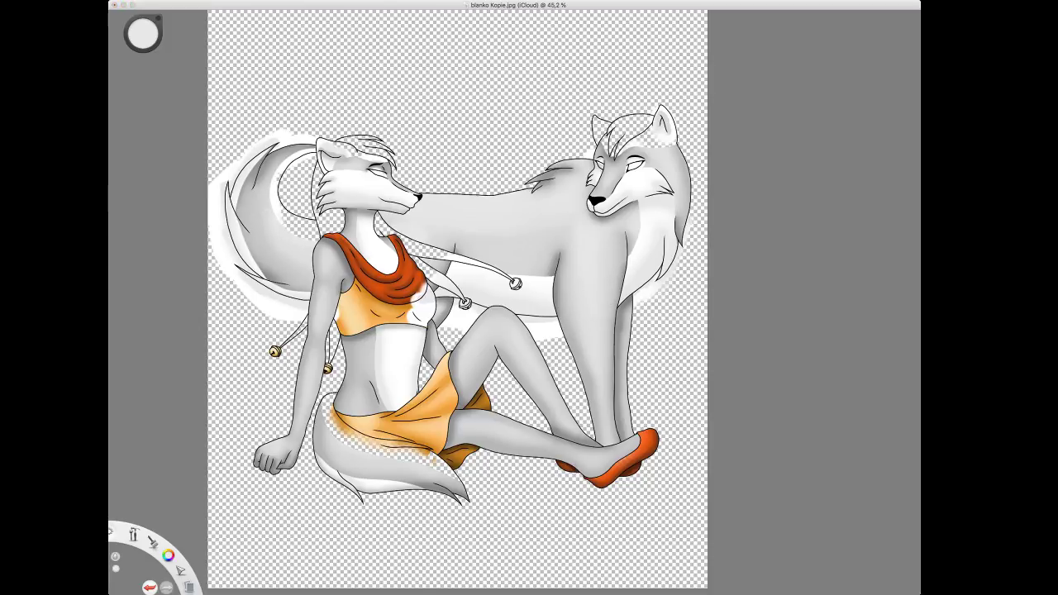
# Sample a darker grey and deepen the shading along the edges of the wolf's lower chest and belly.
pyautogui.keyDown('alt'); pyautogui.click(610, 219); pyautogui.keyUp('alt')
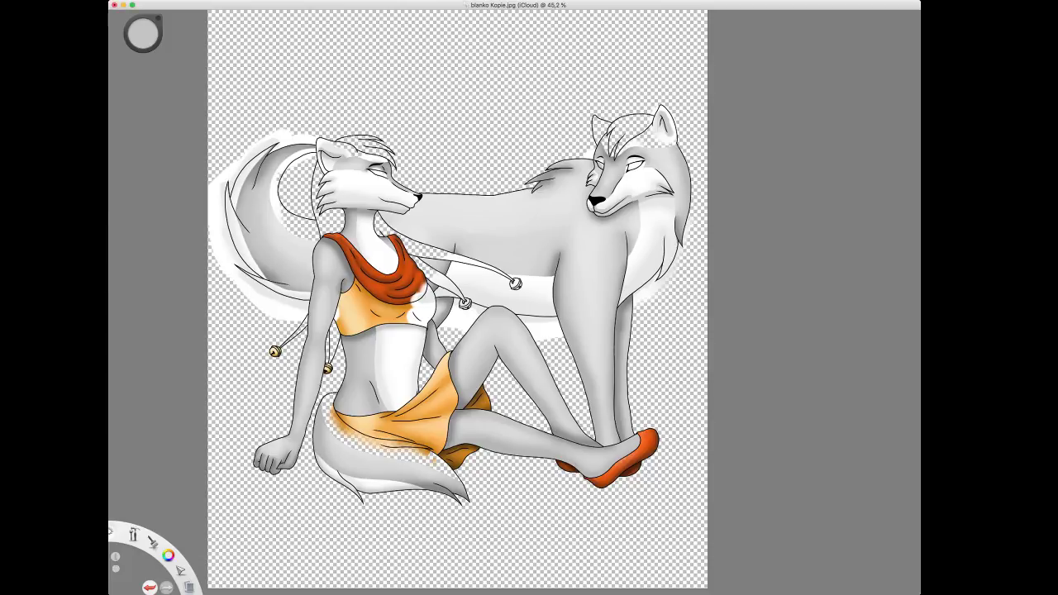
pyautogui.moveTo(664, 232)
pyautogui.mouseDown()
pyautogui.moveTo(666, 277)
pyautogui.moveTo(624, 301)
pyautogui.mouseUp()
pyautogui.click(647, 269)
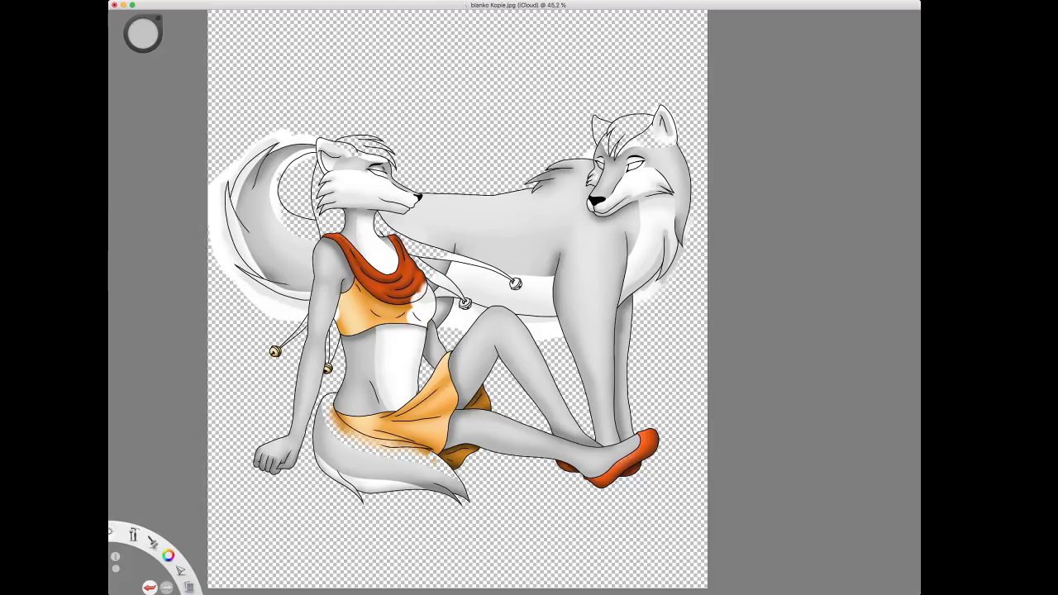
pyautogui.moveTo(555, 319); pyautogui.dragTo(548, 280)
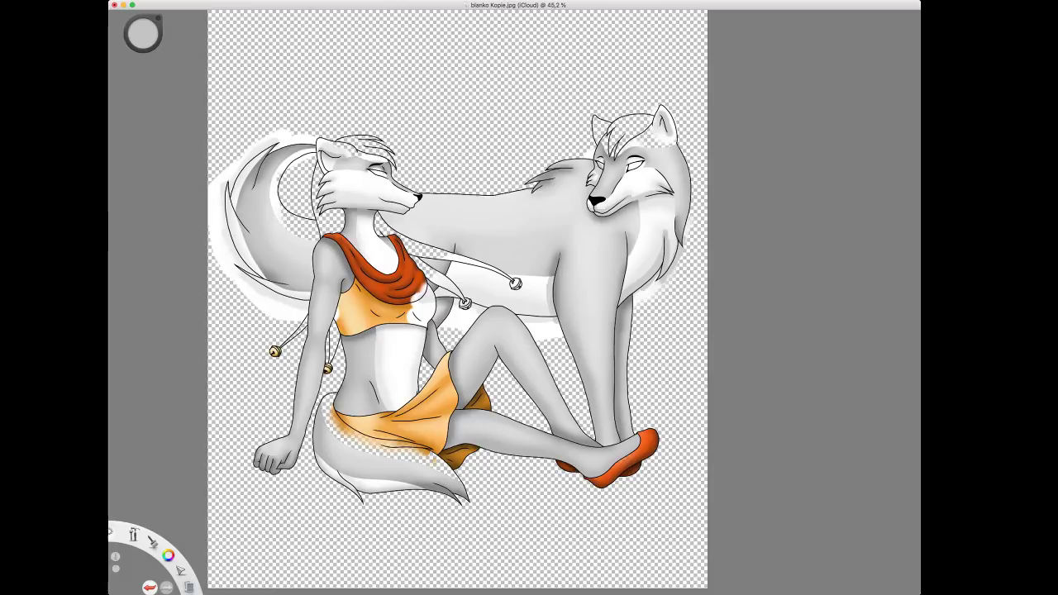
pyautogui.moveTo(425, 293); pyautogui.dragTo(551, 314)
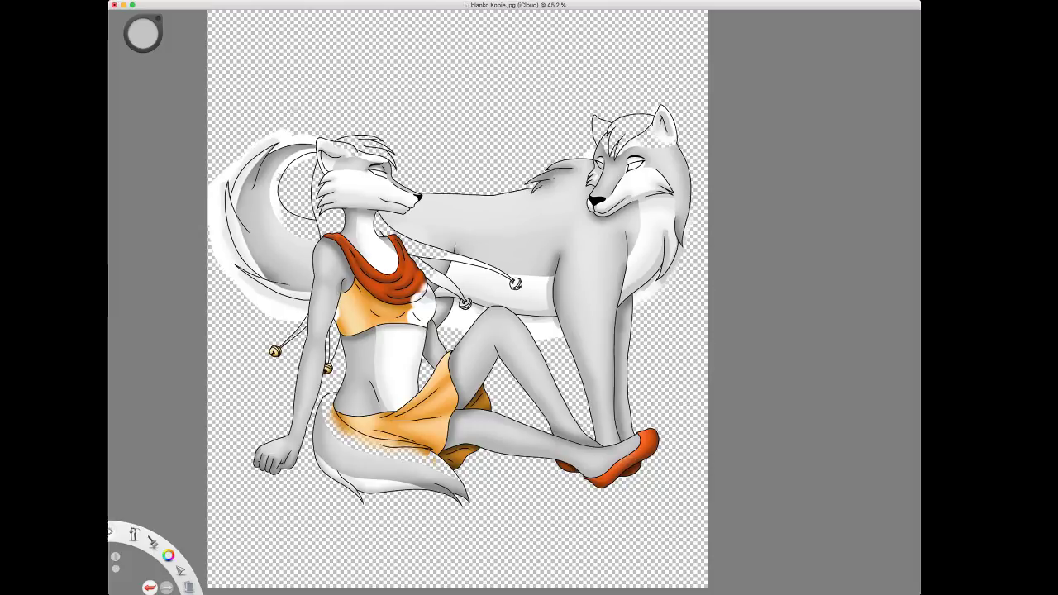
# Deepen the grey shading along the outer tufts of the wolf's tail and darken the brush colour further.
pyautogui.moveTo(243, 273)
pyautogui.mouseDown()
pyautogui.moveTo(282, 299)
pyautogui.moveTo(310, 300)
pyautogui.mouseUp()
pyautogui.moveTo(225, 180)
pyautogui.mouseDown()
pyautogui.moveTo(225, 233)
pyautogui.moveTo(226, 213)
pyautogui.moveTo(257, 275)
pyautogui.mouseUp()
pyautogui.moveTo(227, 235); pyautogui.dragTo(245, 261)
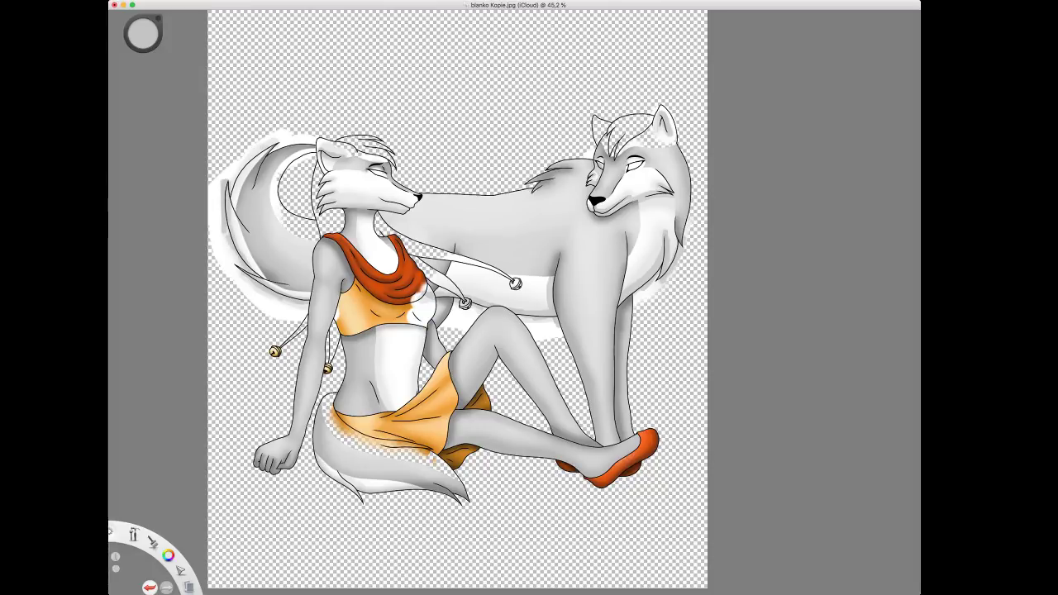
pyautogui.moveTo(270, 148)
pyautogui.mouseDown()
pyautogui.moveTo(233, 188)
pyautogui.moveTo(225, 224)
pyautogui.mouseUp()
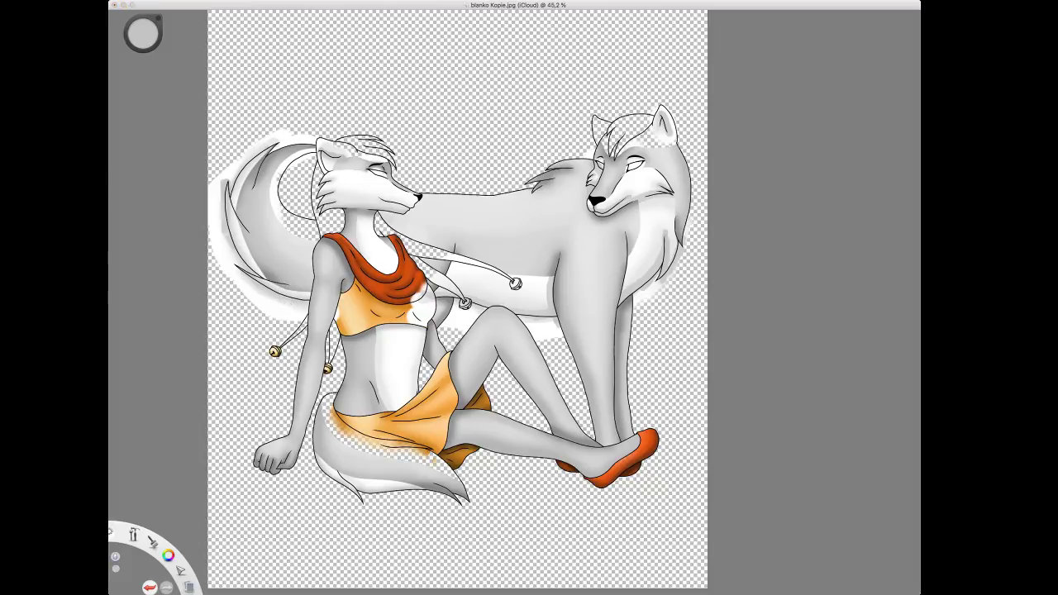
pyautogui.click(483, 301)
pyautogui.moveTo(143, 34); pyautogui.dragTo(143, 50)
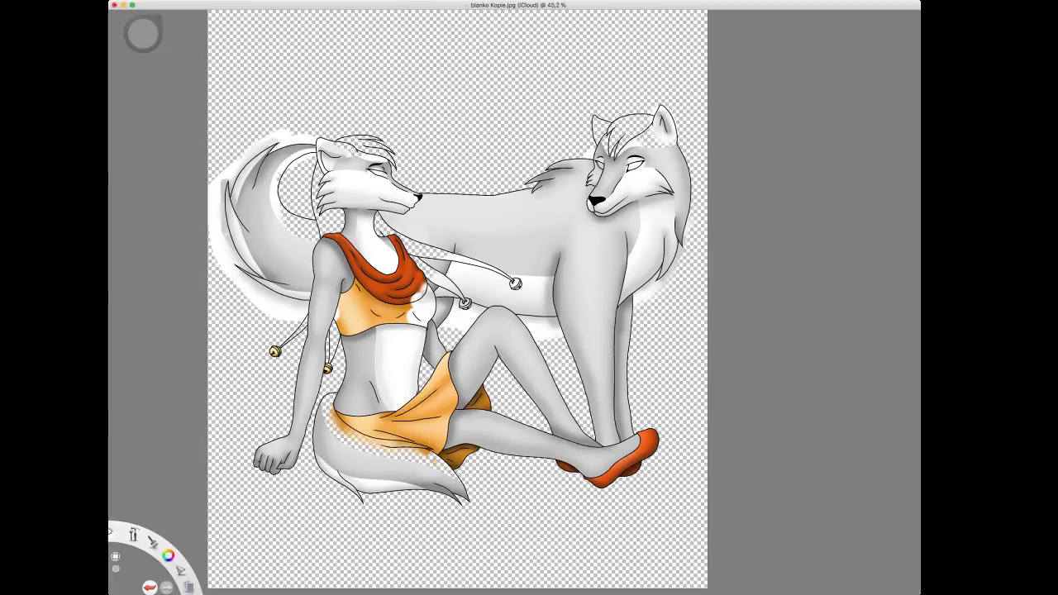
# Select the area outside the wolf, erase the white overspill around its outline, the bells and the top, and deselect.
pyautogui.moveTo(207, 73); pyautogui.dragTo(707, 415)
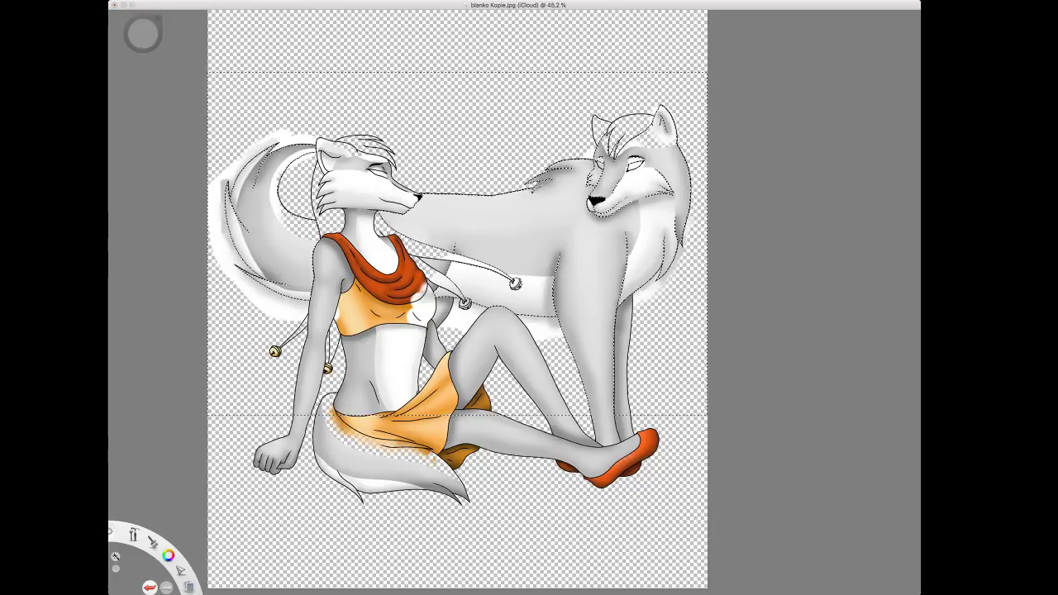
pyautogui.press('b')
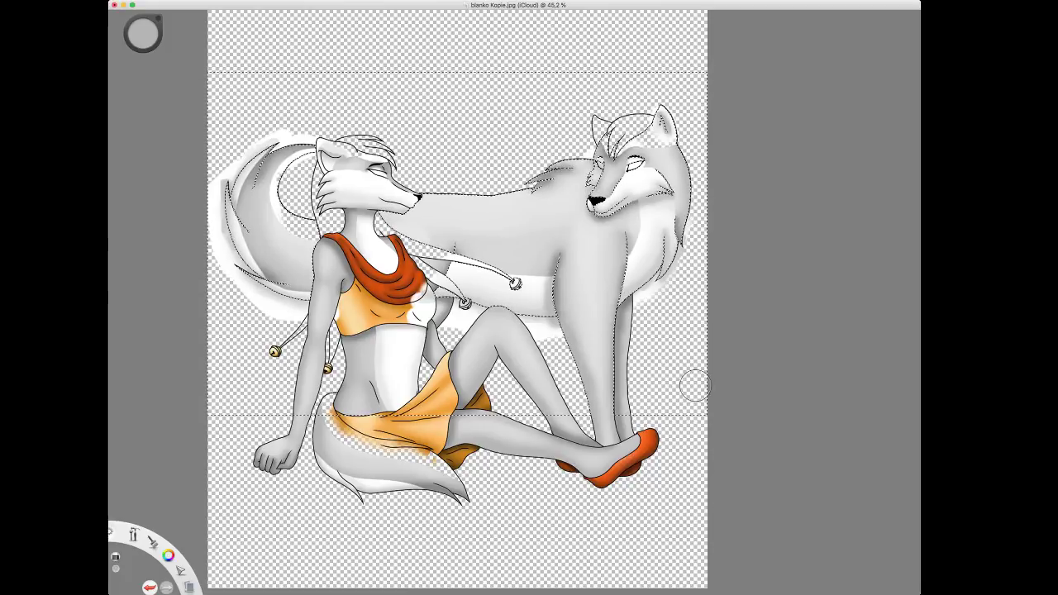
pyautogui.moveTo(512, 281); pyautogui.dragTo(519, 286)
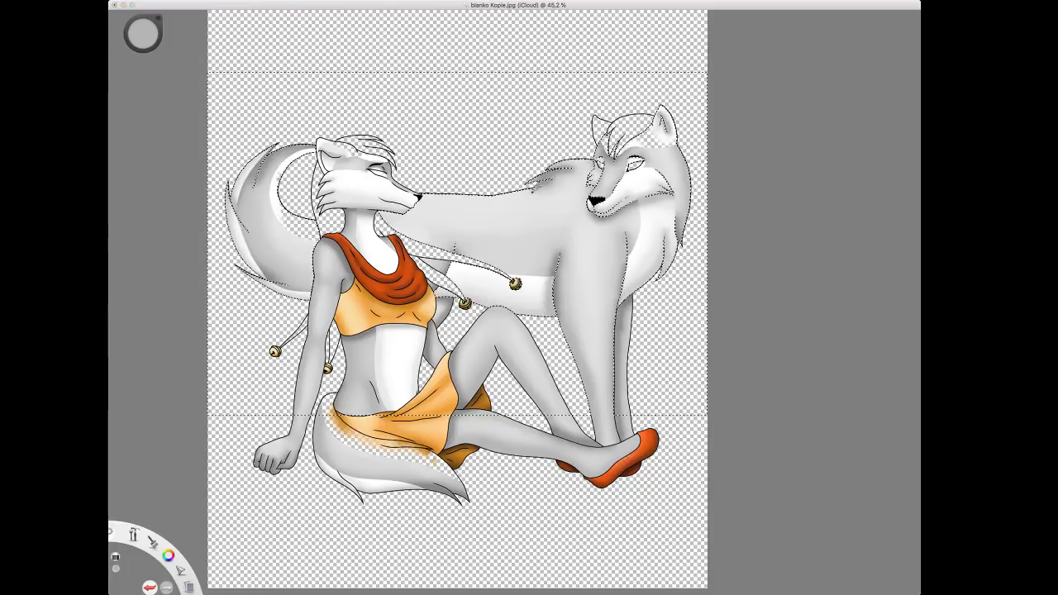
pyautogui.press('super+d')
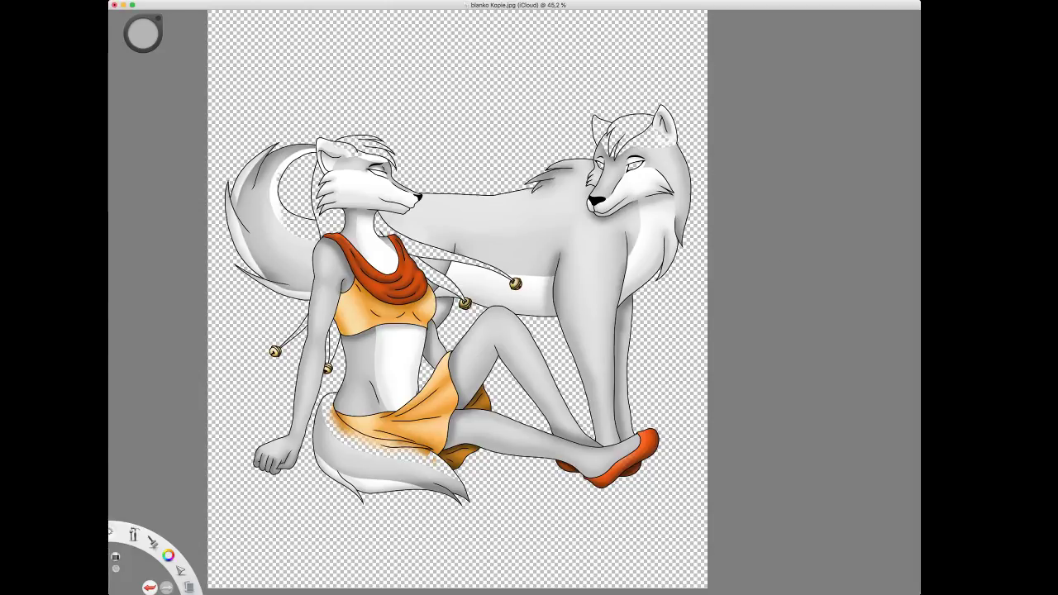
# Clear the stray white and light grey from the base and inside of the wolf's near ear.
pyautogui.press('space')
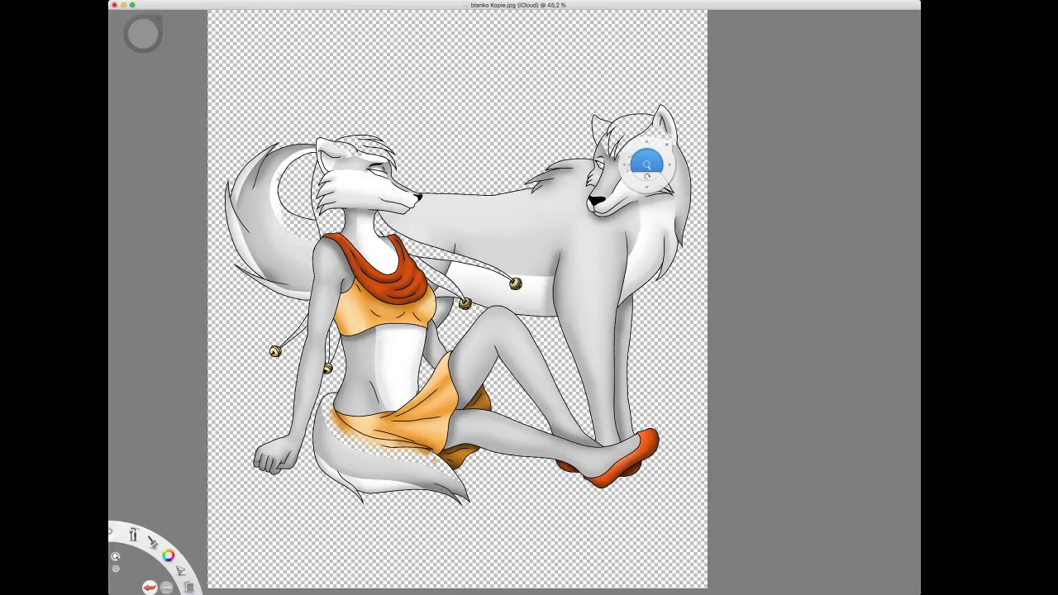
pyautogui.moveTo(647, 162); pyautogui.dragTo(709, 162)
pyautogui.moveTo(648, 169); pyautogui.dragTo(571, 272)
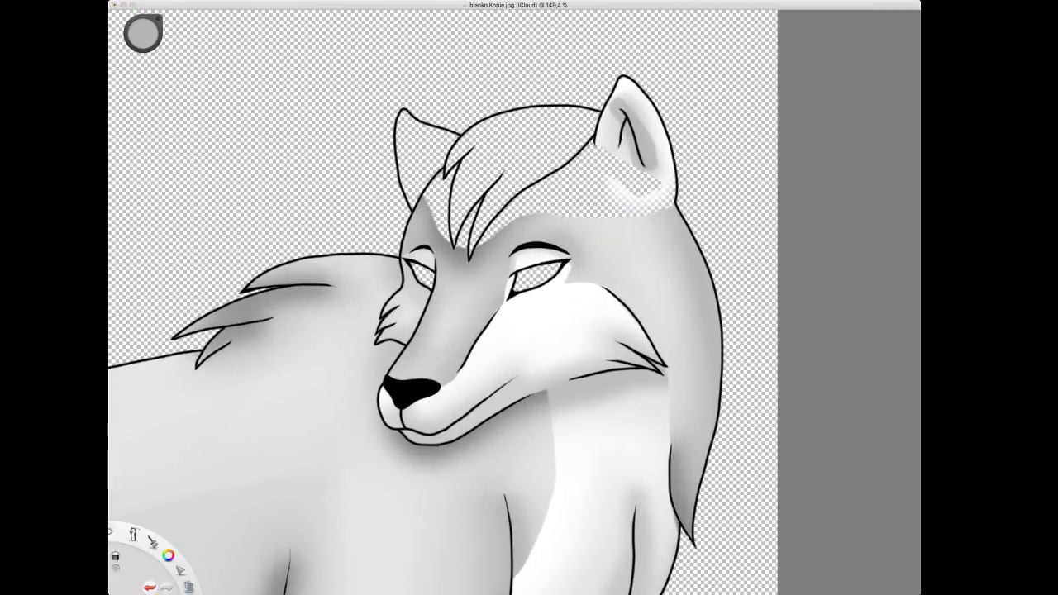
pyautogui.press('super+z')
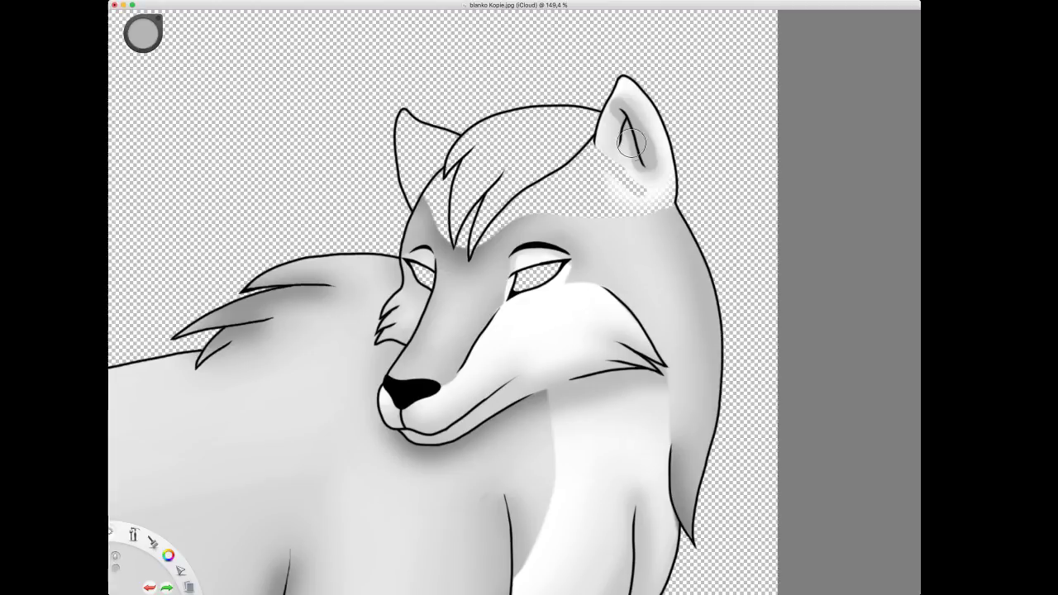
pyautogui.moveTo(633, 155); pyautogui.dragTo(633, 161)
pyautogui.press('super+z')
pyautogui.moveTo(620, 120); pyautogui.dragTo(629, 152)
pyautogui.click(679, 142)
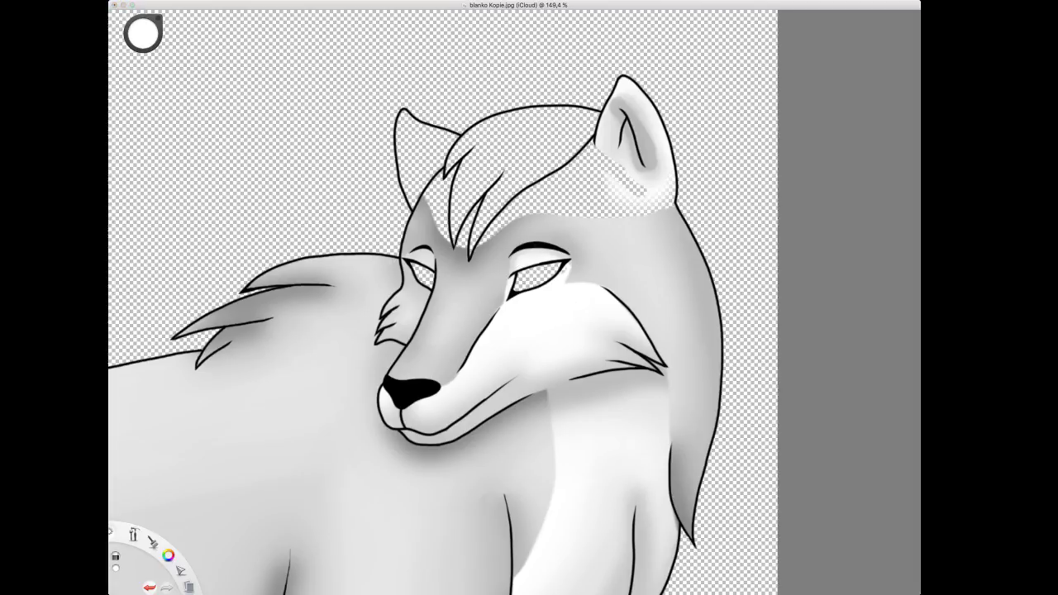
pyautogui.press('super+z')
pyautogui.click(522, 272)
pyautogui.moveTo(626, 162)
pyautogui.mouseDown()
pyautogui.moveTo(650, 177)
pyautogui.moveTo(635, 195)
pyautogui.moveTo(655, 201)
pyautogui.moveTo(667, 190)
pyautogui.moveTo(628, 103)
pyautogui.moveTo(657, 171)
pyautogui.moveTo(653, 117)
pyautogui.moveTo(622, 86)
pyautogui.moveTo(612, 131)
pyautogui.moveTo(618, 122)
pyautogui.mouseUp()
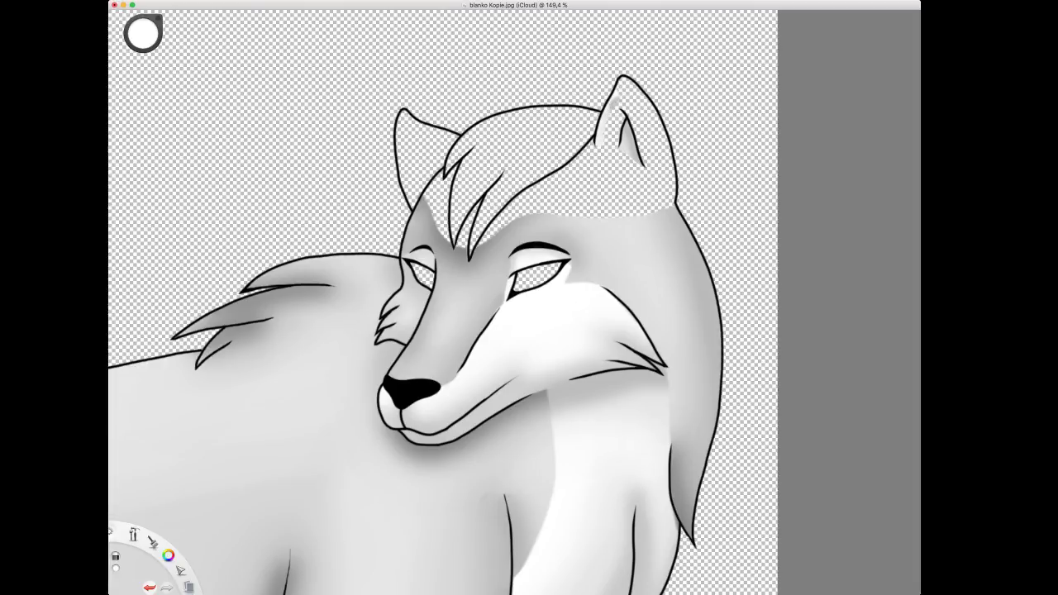
# Step back through the last ear strokes and clear the remaining grey near the inner ear's tip.
pyautogui.press('super+z')
pyautogui.press('super+z')
pyautogui.press('super+z')
pyautogui.press('super+shift+z')
pyautogui.moveTo(620, 114)
pyautogui.mouseDown()
pyautogui.moveTo(609, 146)
pyautogui.moveTo(614, 101)
pyautogui.mouseUp()
# Erase the white and light grey from the seated figure's ear, undoing the strokes that cut into the cheek and forehead.
pyautogui.press('space')
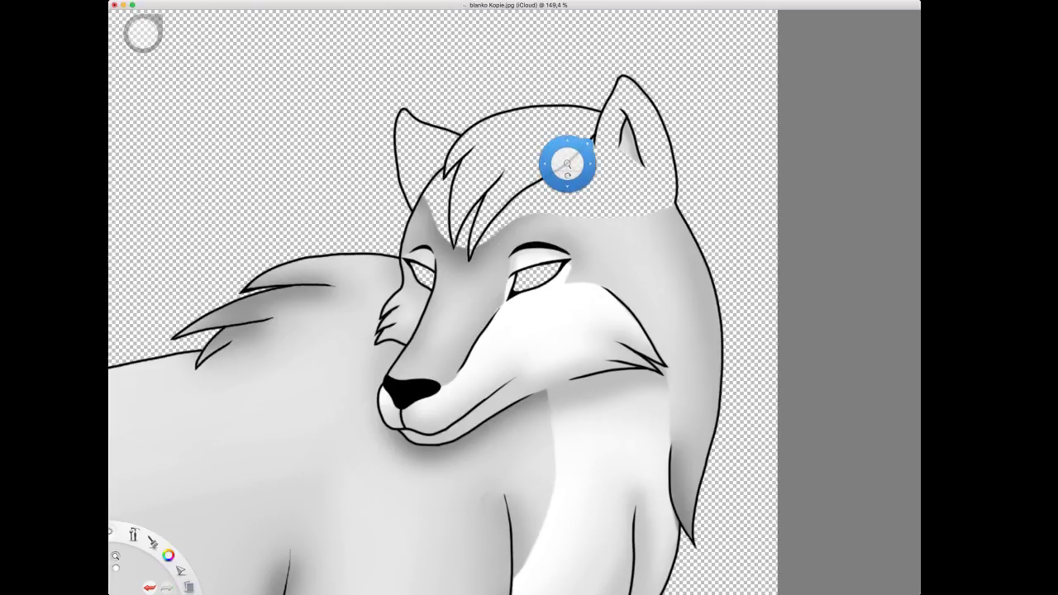
pyautogui.moveTo(570, 166); pyautogui.dragTo(697, 273)
pyautogui.moveTo(548, 209)
pyautogui.mouseDown()
pyautogui.moveTo(595, 174)
pyautogui.moveTo(552, 83)
pyautogui.moveTo(568, 108)
pyautogui.mouseUp()
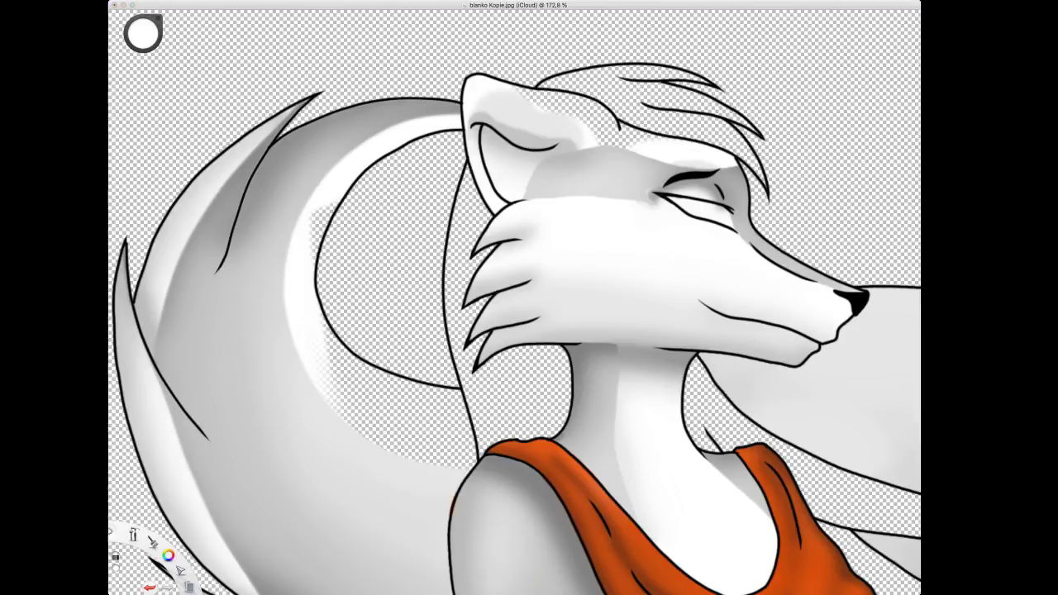
pyautogui.moveTo(568, 142)
pyautogui.mouseDown()
pyautogui.moveTo(551, 153)
pyautogui.moveTo(538, 203)
pyautogui.mouseUp()
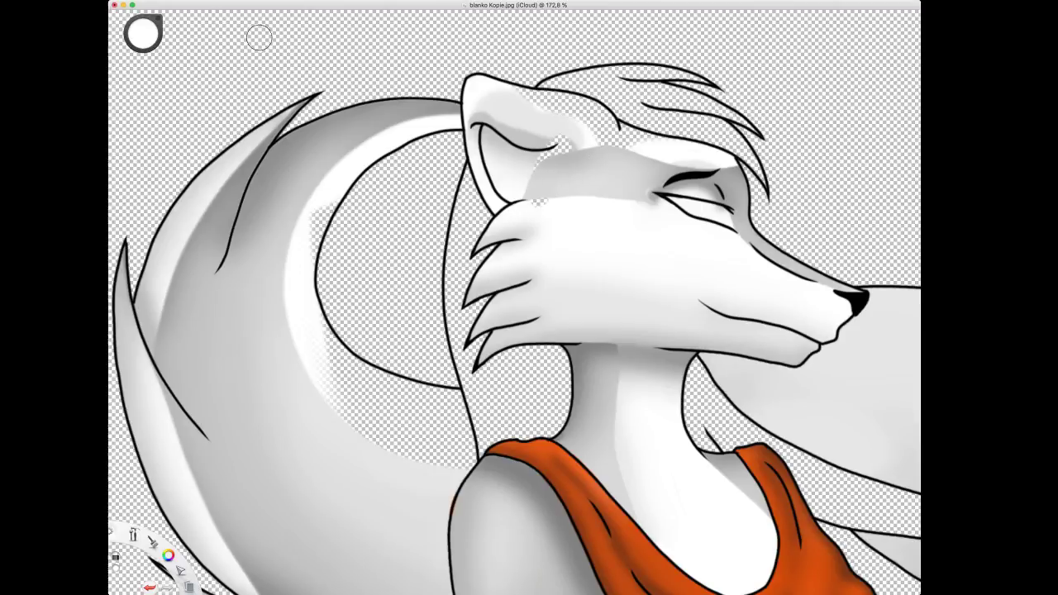
pyautogui.press('super+z')
pyautogui.press('super+z')
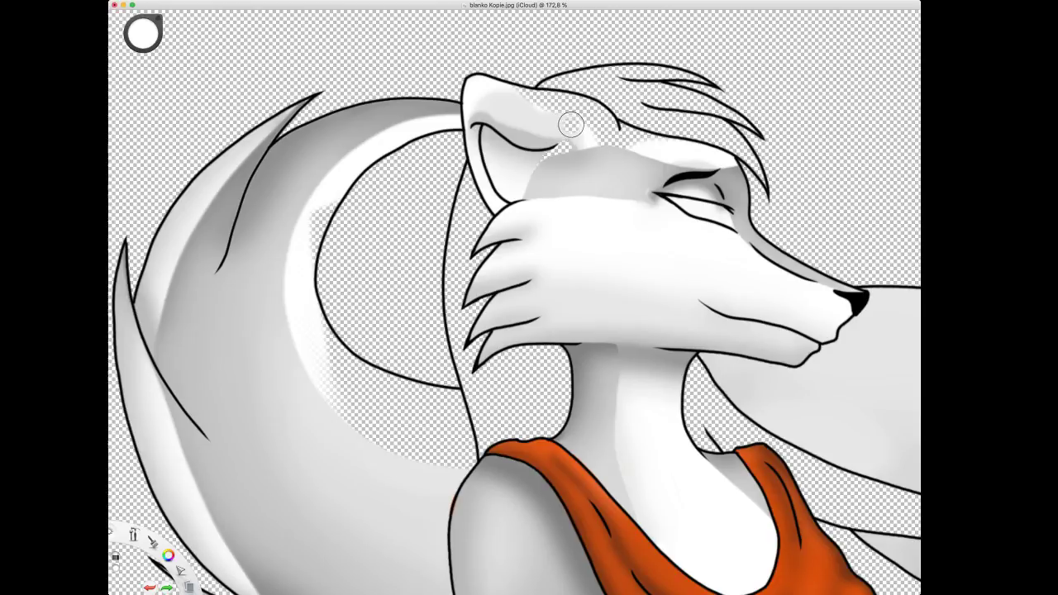
pyautogui.press('super+z')
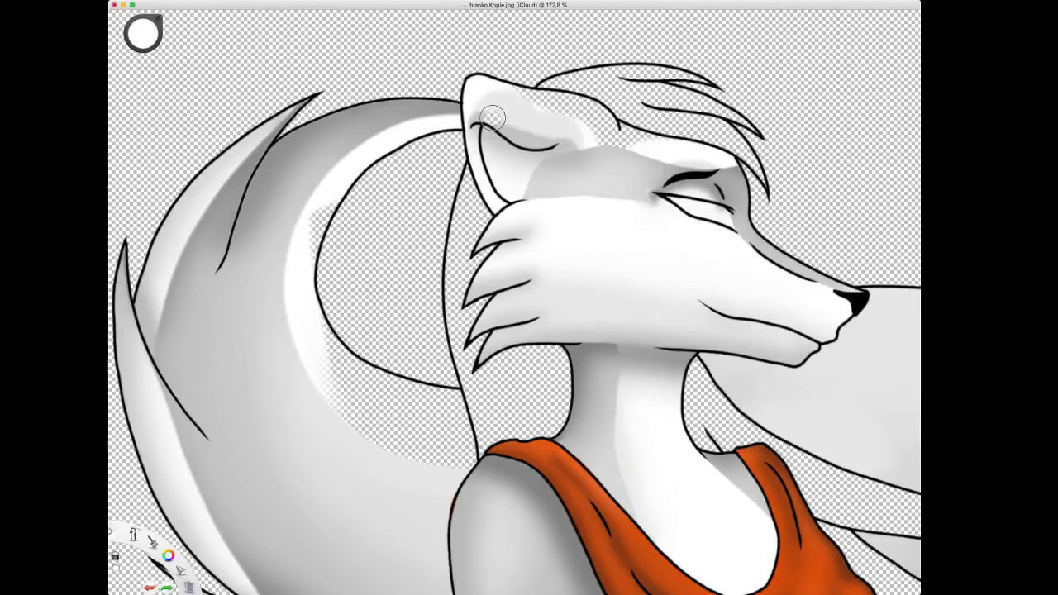
pyautogui.moveTo(493, 118)
pyautogui.mouseDown()
pyautogui.moveTo(574, 136)
pyautogui.moveTo(567, 122)
pyautogui.moveTo(598, 142)
pyautogui.moveTo(547, 115)
pyautogui.moveTo(482, 112)
pyautogui.moveTo(508, 216)
pyautogui.mouseUp()
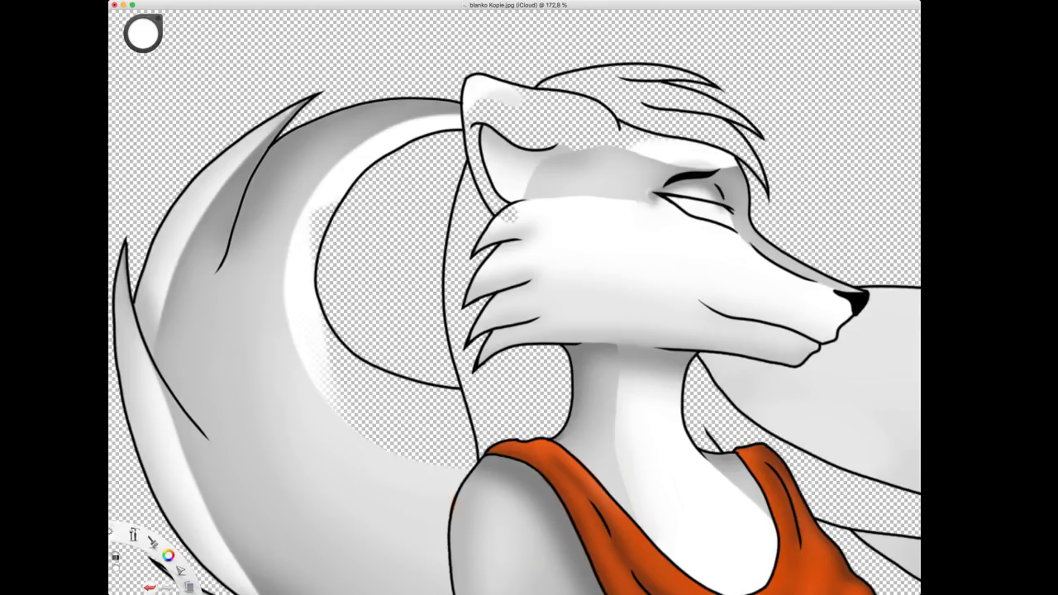
pyautogui.press('super+z')
pyautogui.moveTo(502, 192)
pyautogui.mouseDown()
pyautogui.moveTo(505, 206)
pyautogui.moveTo(487, 195)
pyautogui.mouseUp()
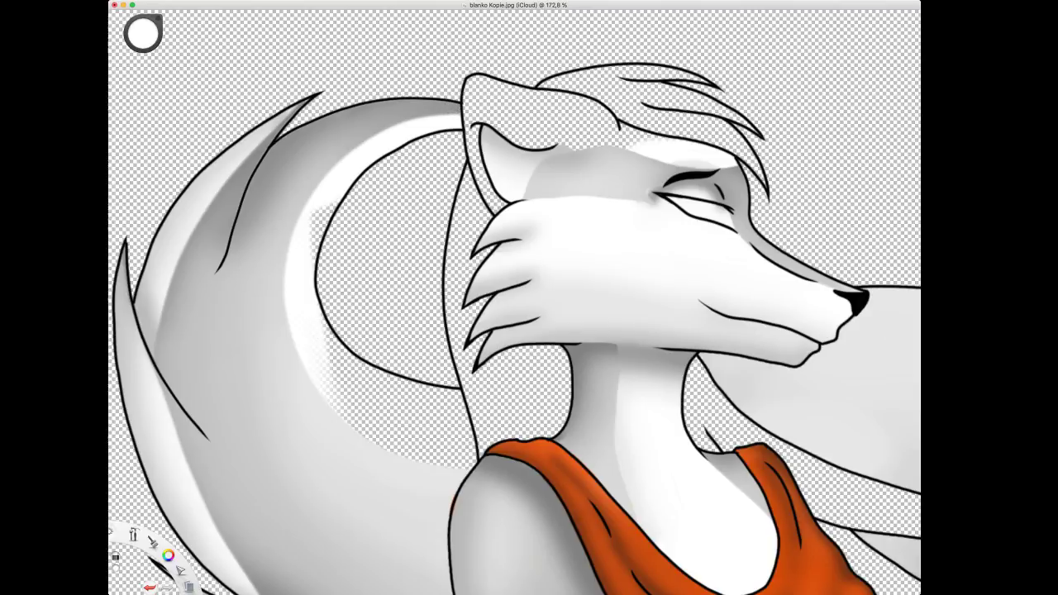
# Erase the white strip above the seated figure's brow, between the hairline and the grey forehead.
pyautogui.moveTo(621, 142); pyautogui.dragTo(672, 161)
pyautogui.press('super+z')
pyautogui.moveTo(636, 148)
pyautogui.mouseDown()
pyautogui.moveTo(723, 166)
pyautogui.moveTo(713, 148)
pyautogui.mouseUp()
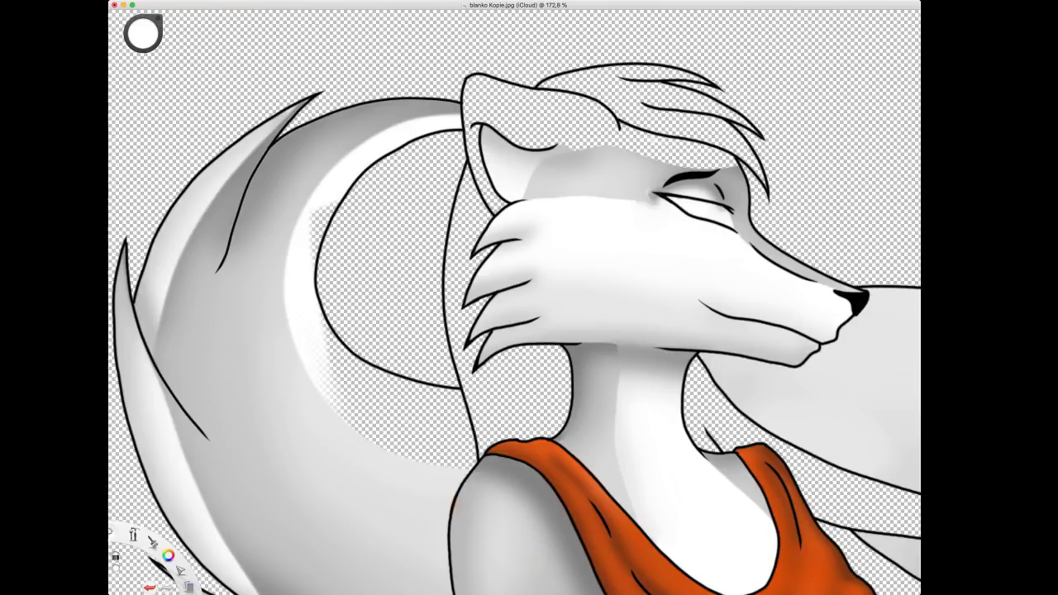
# Erase the white overspill along the inner curve of the seated figure's raised tail.
pyautogui.press('space')
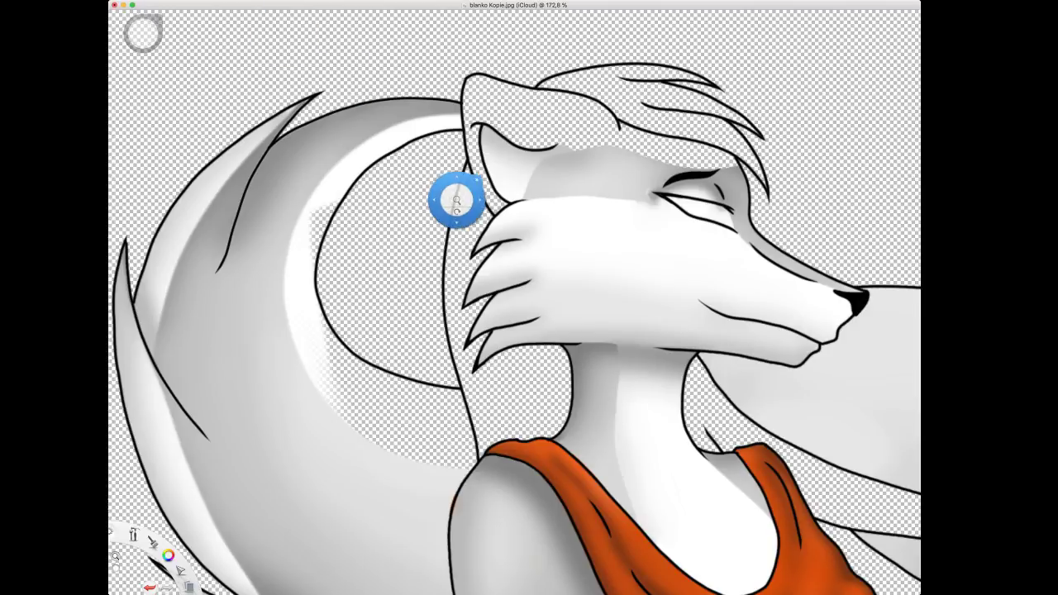
pyautogui.moveTo(457, 200); pyautogui.dragTo(417, 240)
pyautogui.scroll(-3, 413, 242)
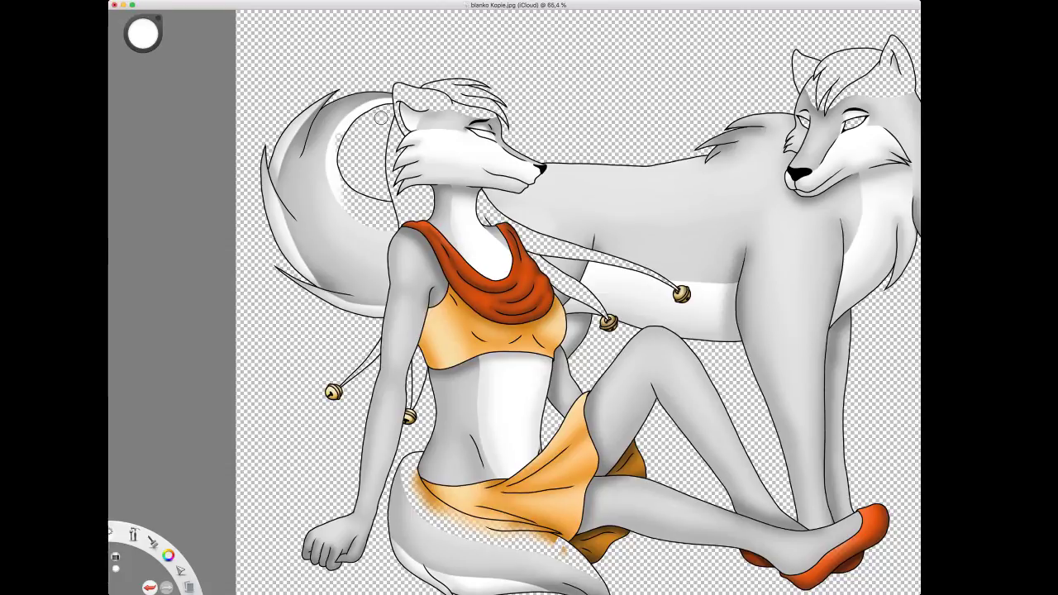
pyautogui.moveTo(350, 112)
pyautogui.mouseDown()
pyautogui.moveTo(333, 162)
pyautogui.moveTo(343, 205)
pyautogui.moveTo(336, 145)
pyautogui.mouseUp()
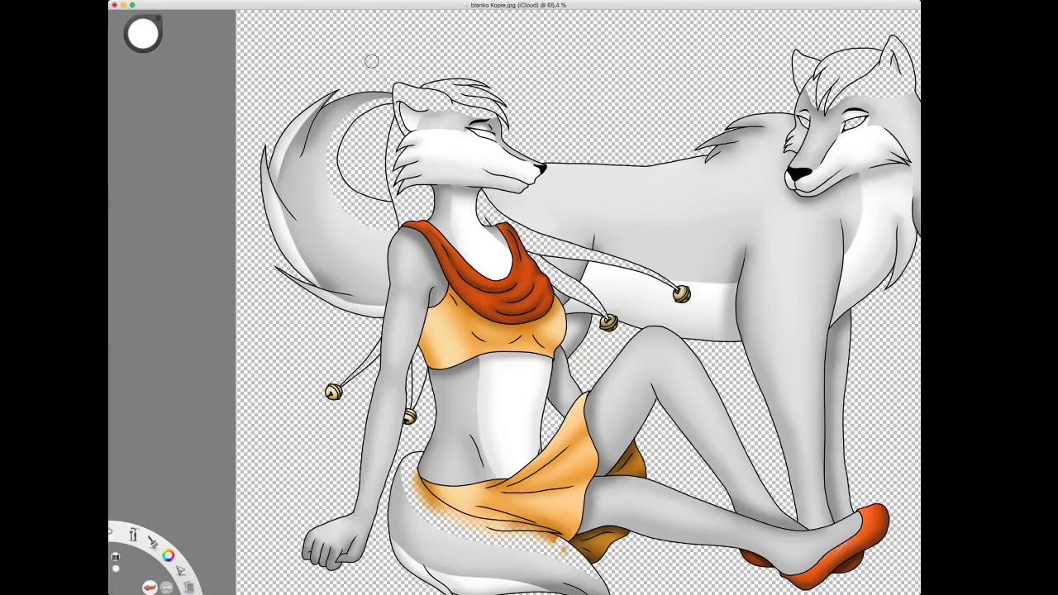
# Paint dark grey over the wolf's forelock, crown and near ear, and along the inner curve of the seated figure's tail.
pyautogui.press('space')
pyautogui.moveTo(502, 198)
pyautogui.mouseDown()
pyautogui.moveTo(518, 236)
pyautogui.moveTo(456, 231)
pyautogui.mouseUp()
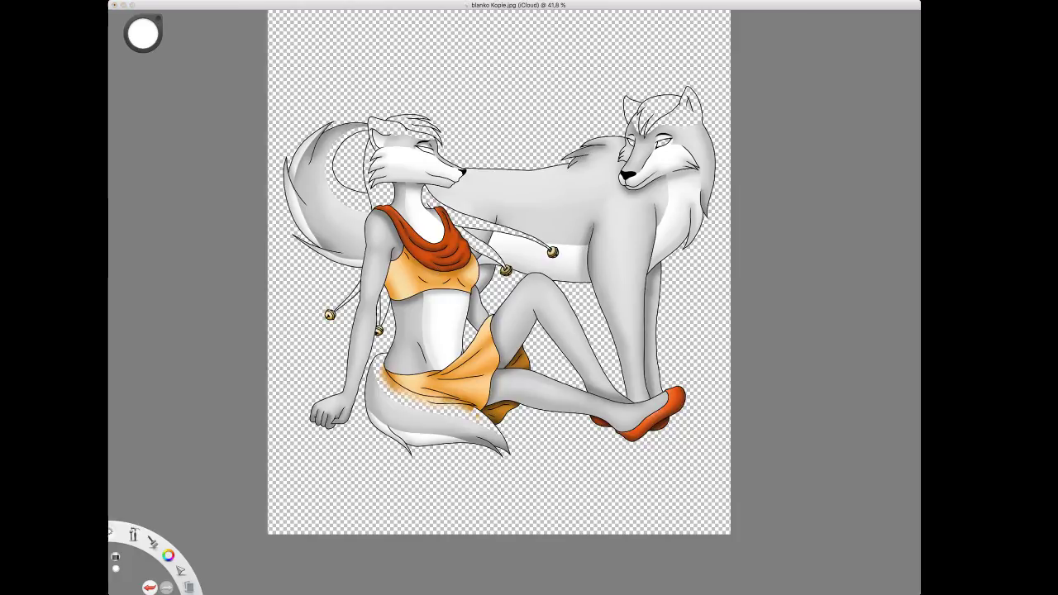
pyautogui.click(302, 293)
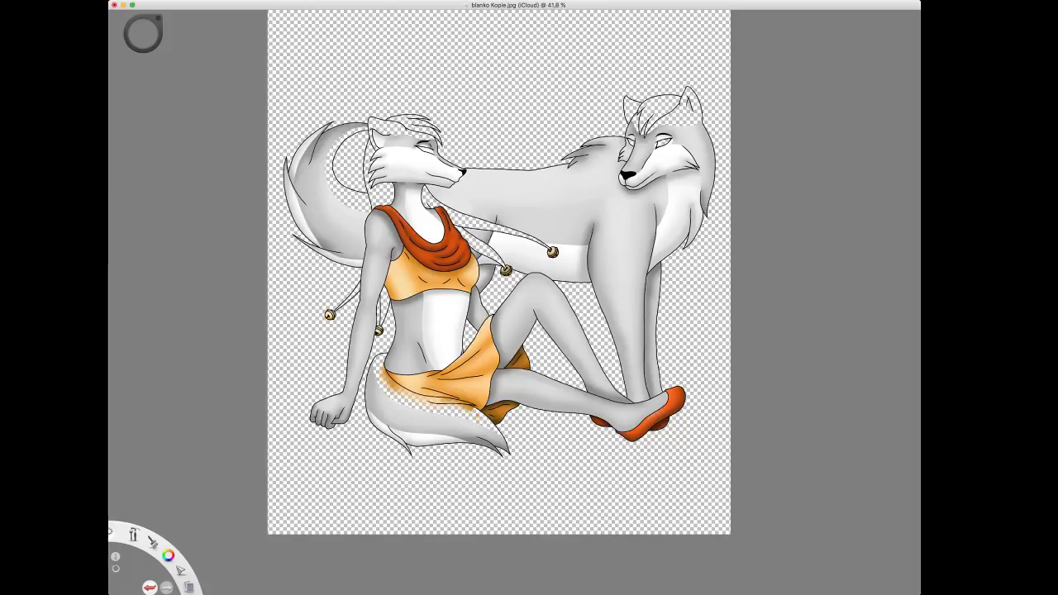
pyautogui.moveTo(652, 94); pyautogui.dragTo(648, 123)
pyautogui.press('super+z')
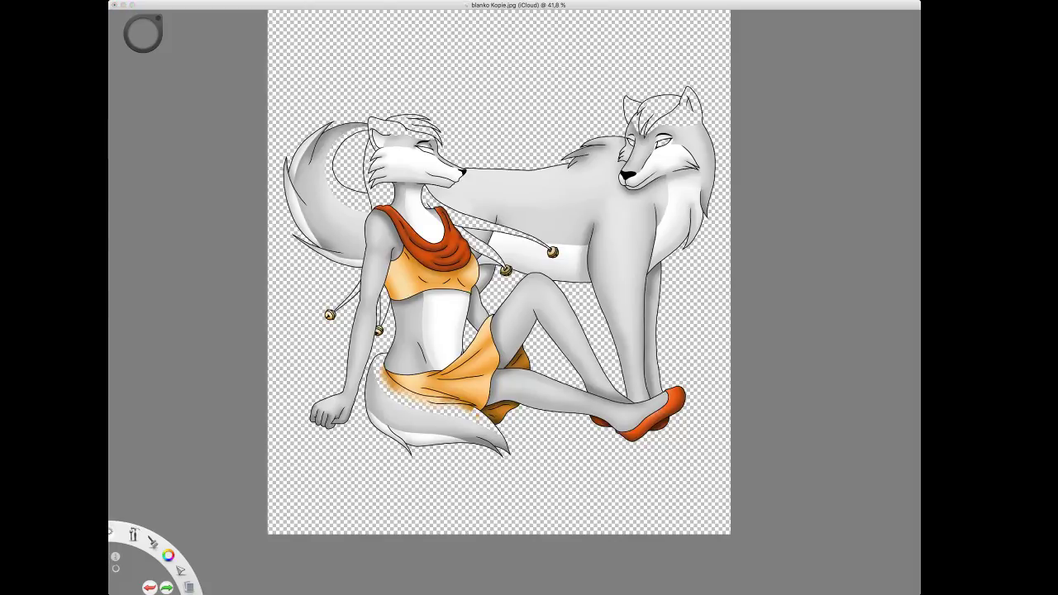
pyautogui.moveTo(655, 104)
pyautogui.mouseDown()
pyautogui.moveTo(653, 142)
pyautogui.moveTo(641, 135)
pyautogui.mouseUp()
pyautogui.click(167, 587)
pyautogui.moveTo(647, 105)
pyautogui.mouseDown()
pyautogui.moveTo(645, 131)
pyautogui.moveTo(636, 112)
pyautogui.moveTo(648, 99)
pyautogui.moveTo(663, 138)
pyautogui.moveTo(670, 124)
pyautogui.moveTo(670, 144)
pyautogui.mouseUp()
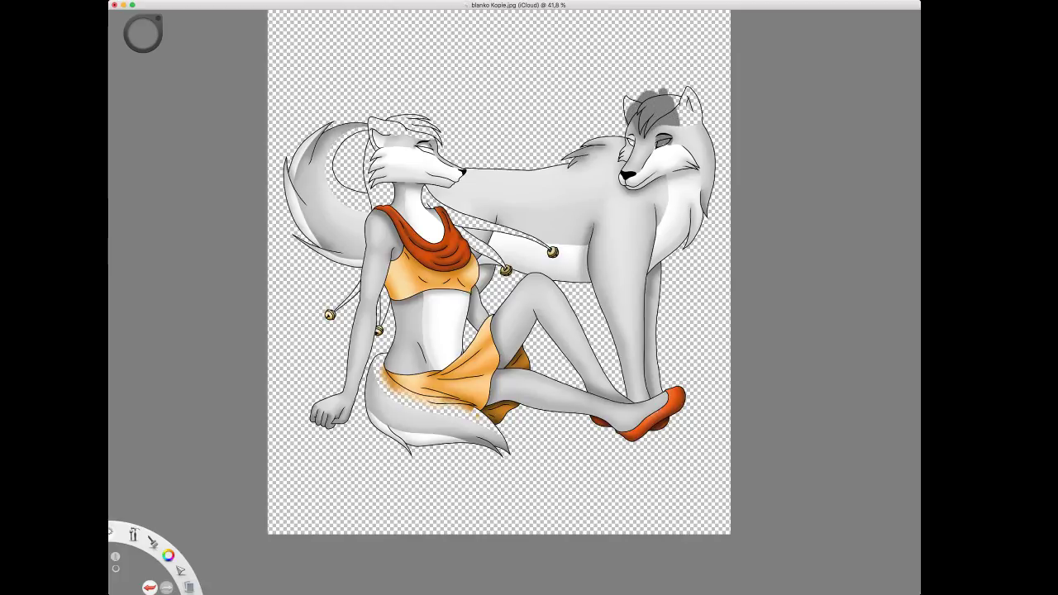
pyautogui.moveTo(671, 91)
pyautogui.mouseDown()
pyautogui.moveTo(684, 124)
pyautogui.moveTo(704, 127)
pyautogui.moveTo(691, 81)
pyautogui.mouseUp()
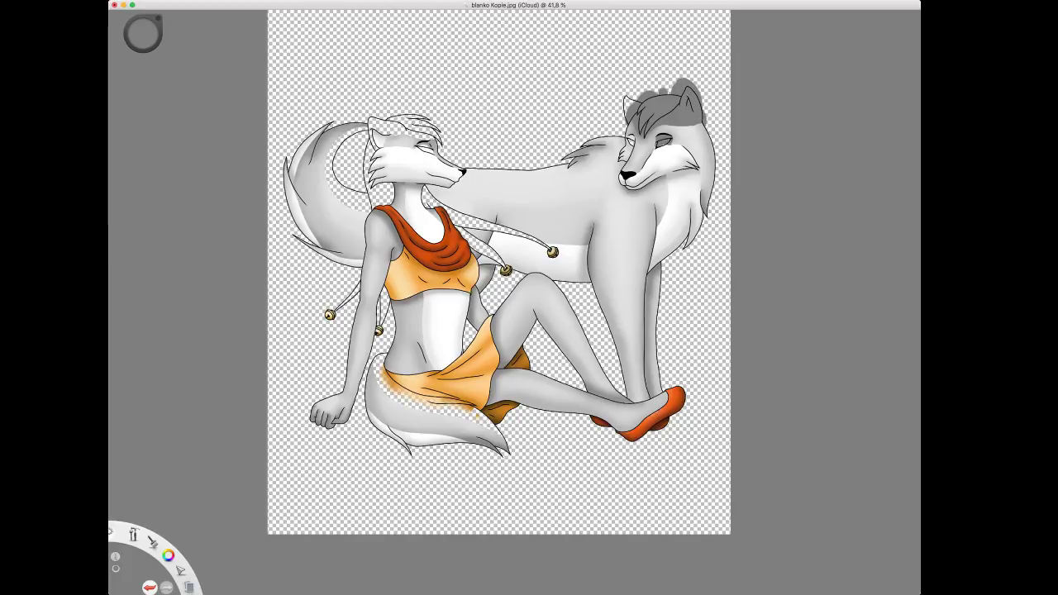
pyautogui.moveTo(627, 94); pyautogui.dragTo(631, 126)
pyautogui.moveTo(351, 185)
pyautogui.mouseDown()
pyautogui.moveTo(371, 212)
pyautogui.moveTo(341, 187)
pyautogui.moveTo(331, 153)
pyautogui.moveTo(377, 119)
pyautogui.mouseUp()
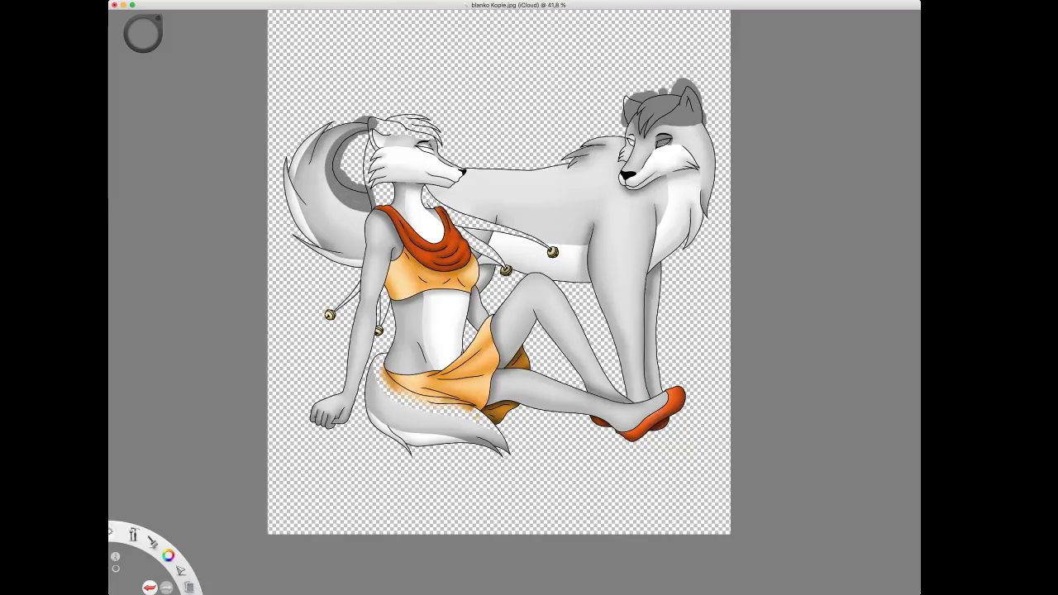
# Clear the dark grey from the inside of the wolf's near ear.
pyautogui.press('e')
pyautogui.hotkey('ctrl', 'z')
pyautogui.press('space')
pyautogui.moveTo(682, 138); pyautogui.dragTo(764, 124)
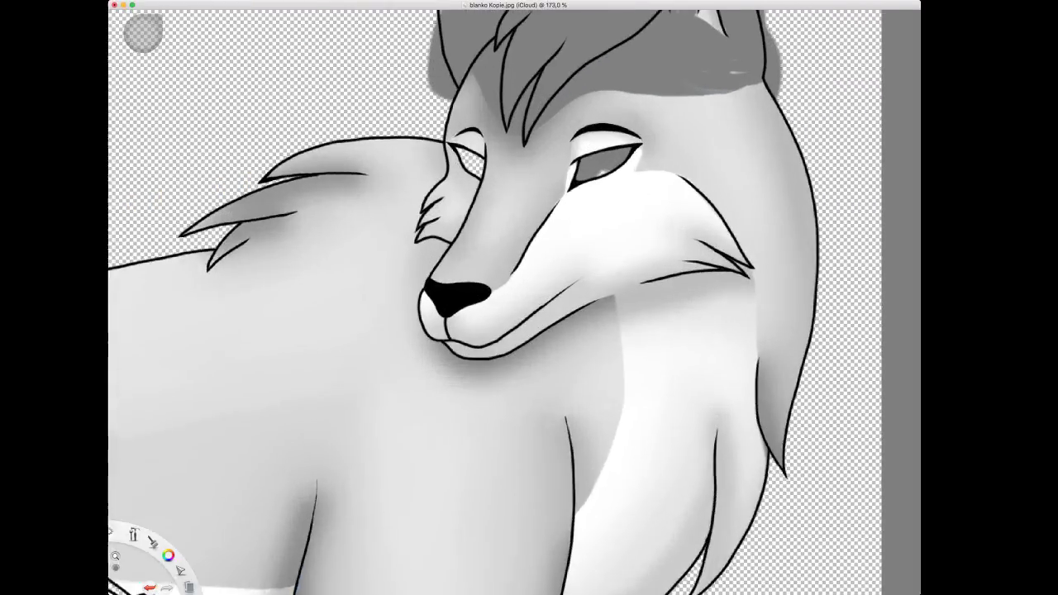
pyautogui.scroll(2, 647, 235)
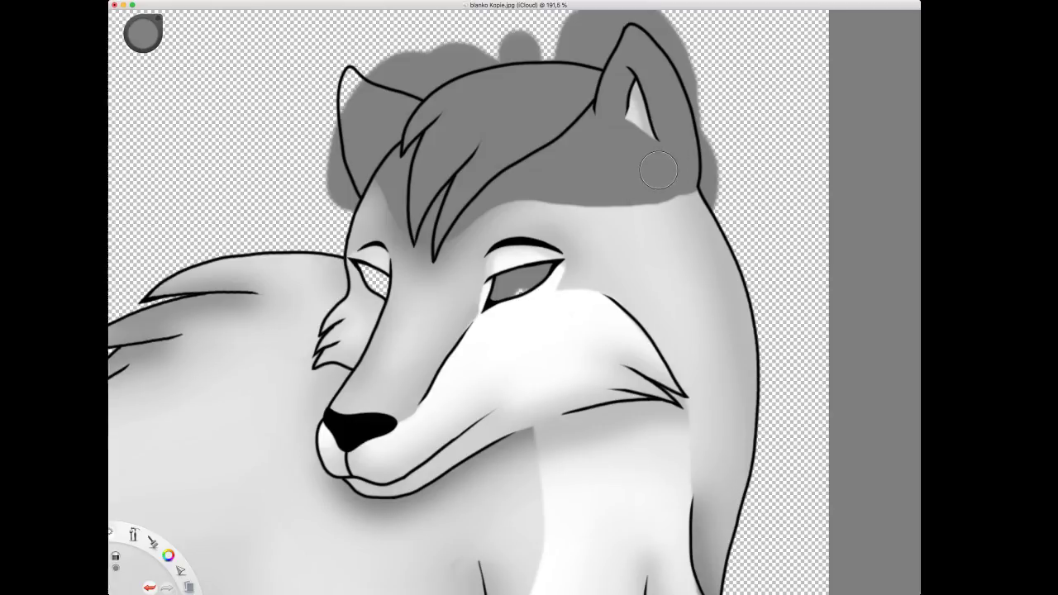
pyautogui.press('space')
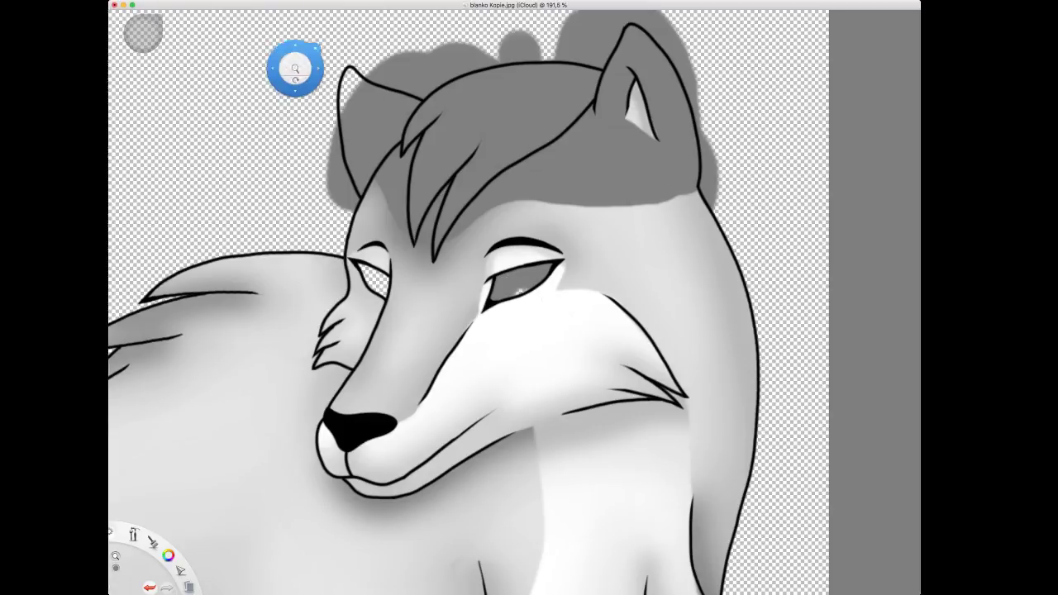
pyautogui.moveTo(539, 244); pyautogui.dragTo(488, 301)
pyautogui.scroll(-5, 596, 322)
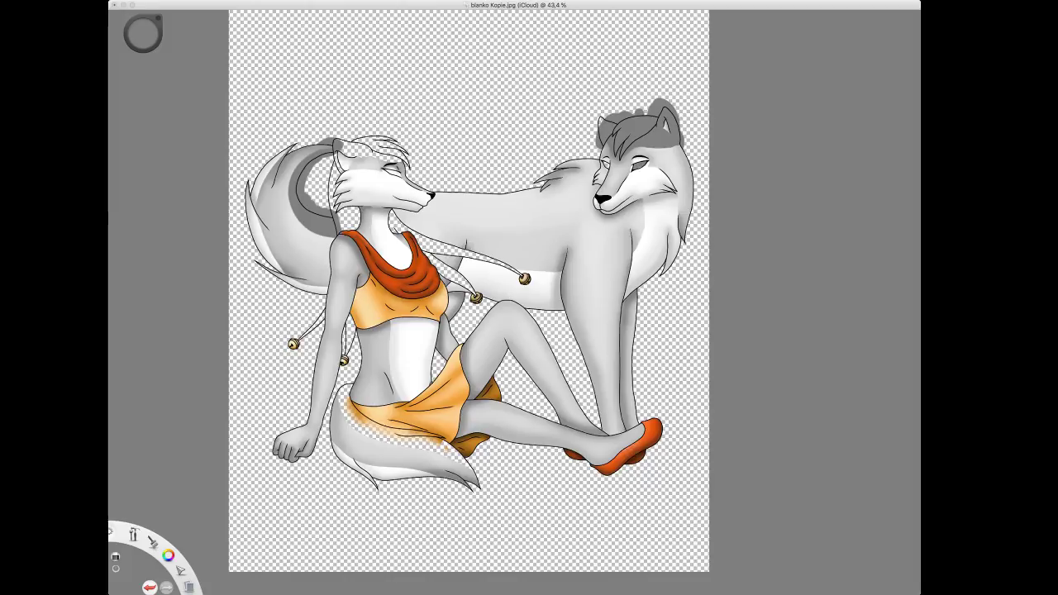
# Brush lighter grey accents over the wolf's forelock and the dark band inside the seated figure's tail.
pyautogui.press('s')
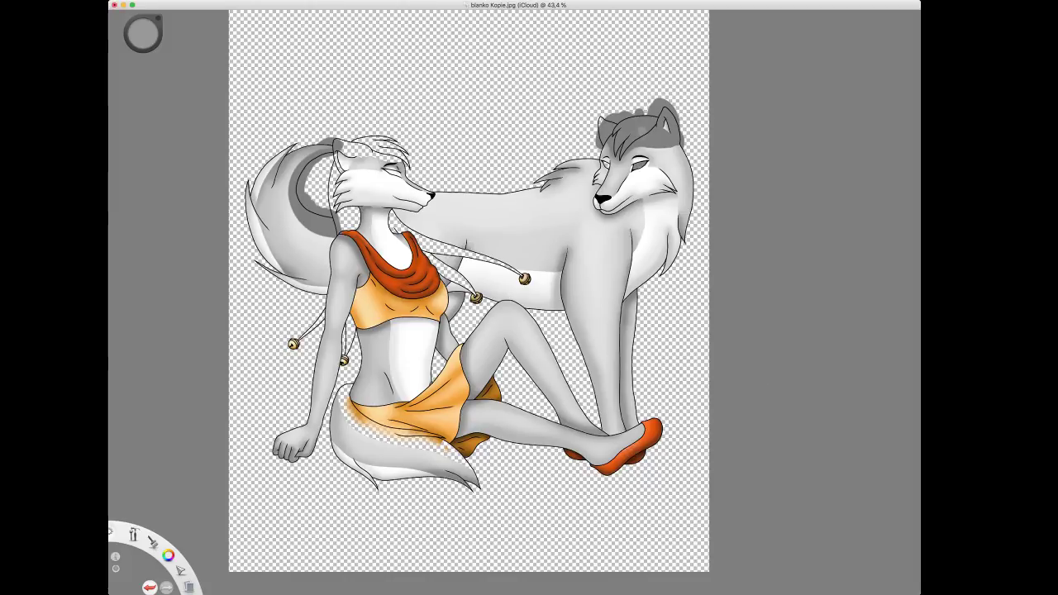
pyautogui.moveTo(643, 136); pyautogui.dragTo(619, 136)
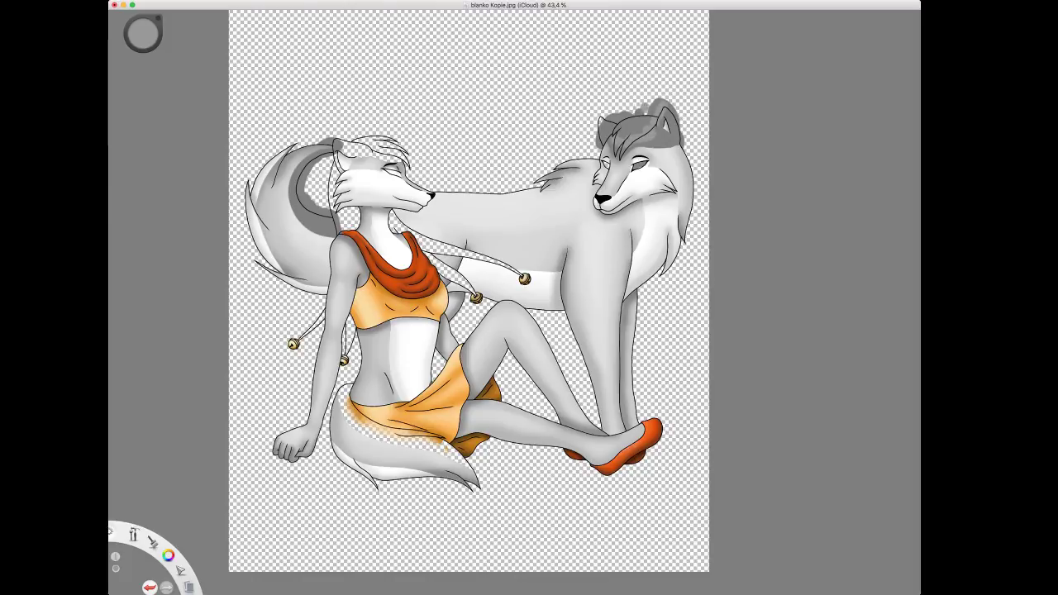
pyautogui.moveTo(334, 152)
pyautogui.mouseDown()
pyautogui.moveTo(307, 171)
pyautogui.moveTo(304, 194)
pyautogui.moveTo(342, 221)
pyautogui.mouseUp()
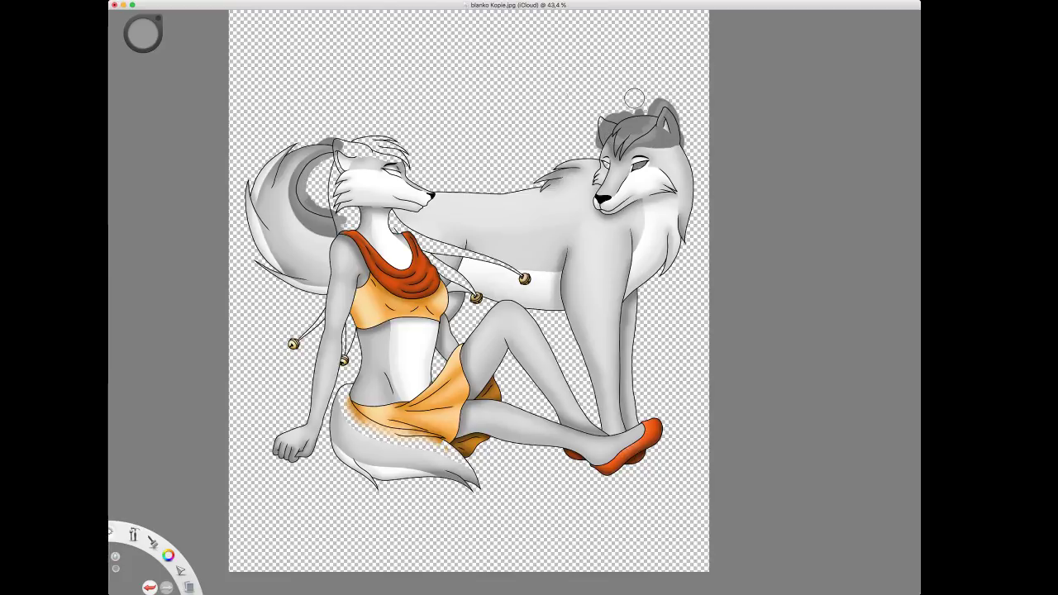
# Cover the rest of the wolf's far ear with dark grey up to its outer outline.
pyautogui.press('space')
pyautogui.moveTo(648, 168); pyautogui.dragTo(642, 237)
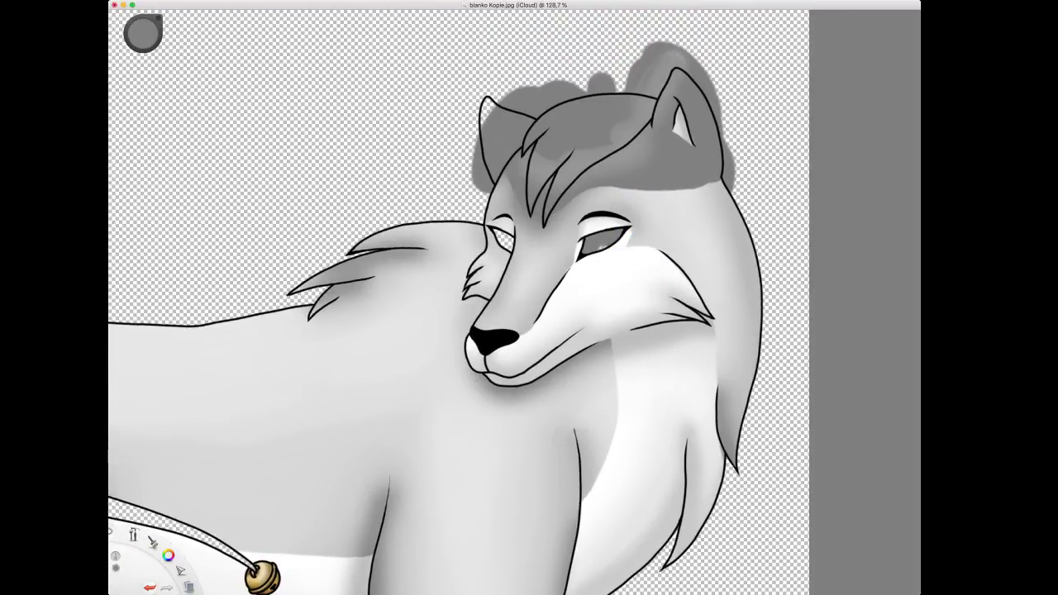
pyautogui.moveTo(500, 99)
pyautogui.mouseDown()
pyautogui.moveTo(464, 109)
pyautogui.moveTo(460, 132)
pyautogui.moveTo(465, 170)
pyautogui.moveTo(481, 188)
pyautogui.mouseUp()
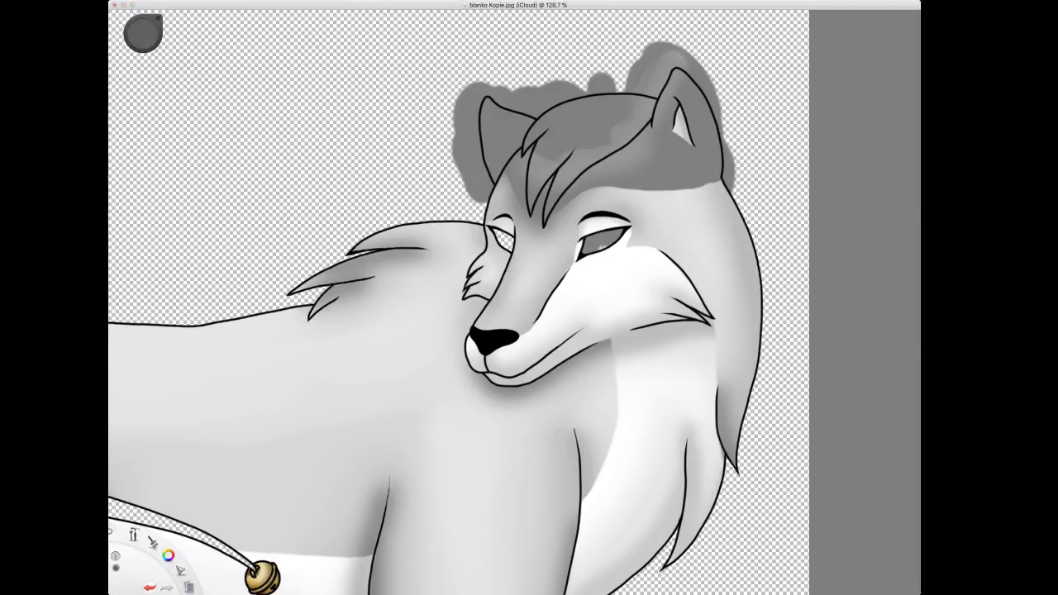
# Shade the base, outer edge and inner rim of the wolf's near ear with a darker grey.
pyautogui.moveTo(632, 120); pyautogui.dragTo(731, 191)
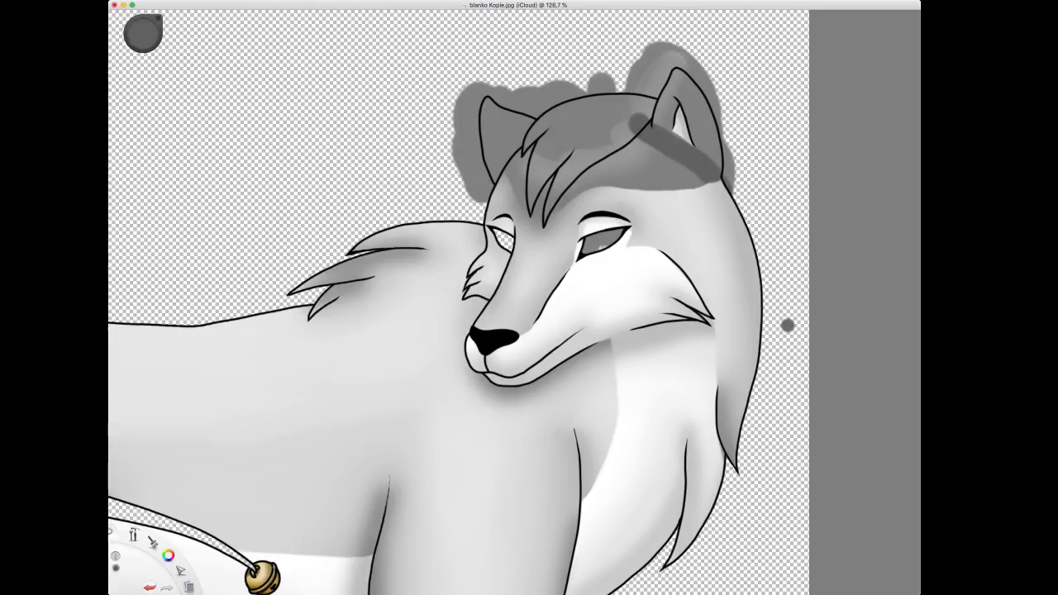
pyautogui.moveTo(680, 98)
pyautogui.mouseDown()
pyautogui.moveTo(720, 166)
pyautogui.moveTo(730, 136)
pyautogui.moveTo(715, 104)
pyautogui.mouseUp()
pyautogui.moveTo(717, 147); pyautogui.dragTo(716, 112)
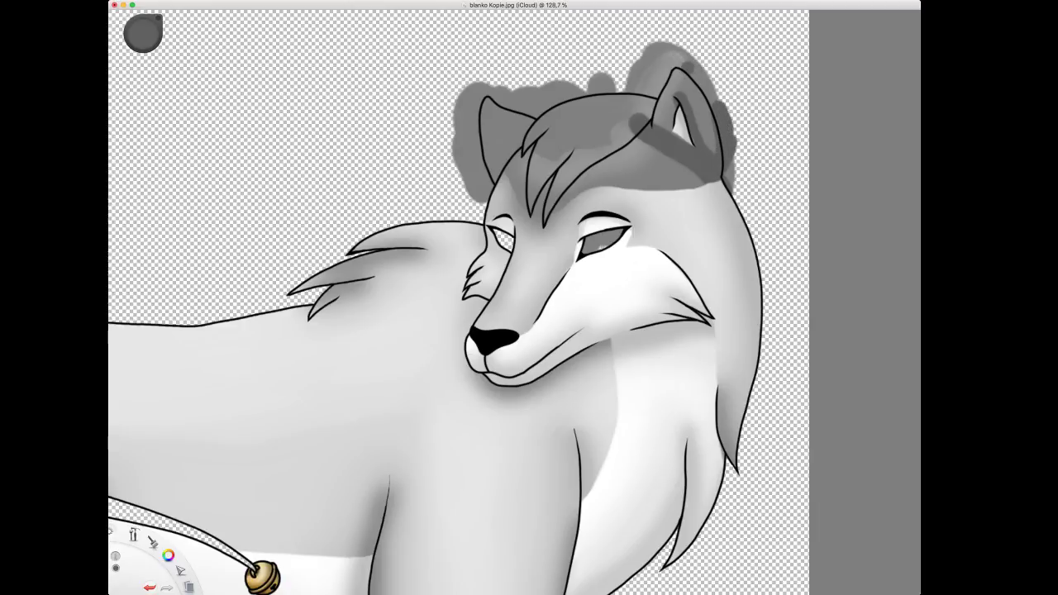
pyautogui.moveTo(684, 65); pyautogui.dragTo(712, 109)
pyautogui.moveTo(671, 63)
pyautogui.mouseDown()
pyautogui.moveTo(659, 93)
pyautogui.moveTo(673, 130)
pyautogui.mouseUp()
# Add darker grey shading along the edges and base of the wolf's far ear.
pyautogui.moveTo(492, 144); pyautogui.dragTo(492, 147)
pyautogui.moveTo(521, 105)
pyautogui.mouseDown()
pyautogui.moveTo(529, 117)
pyautogui.moveTo(505, 158)
pyautogui.moveTo(481, 149)
pyautogui.moveTo(500, 102)
pyautogui.moveTo(532, 112)
pyautogui.mouseUp()
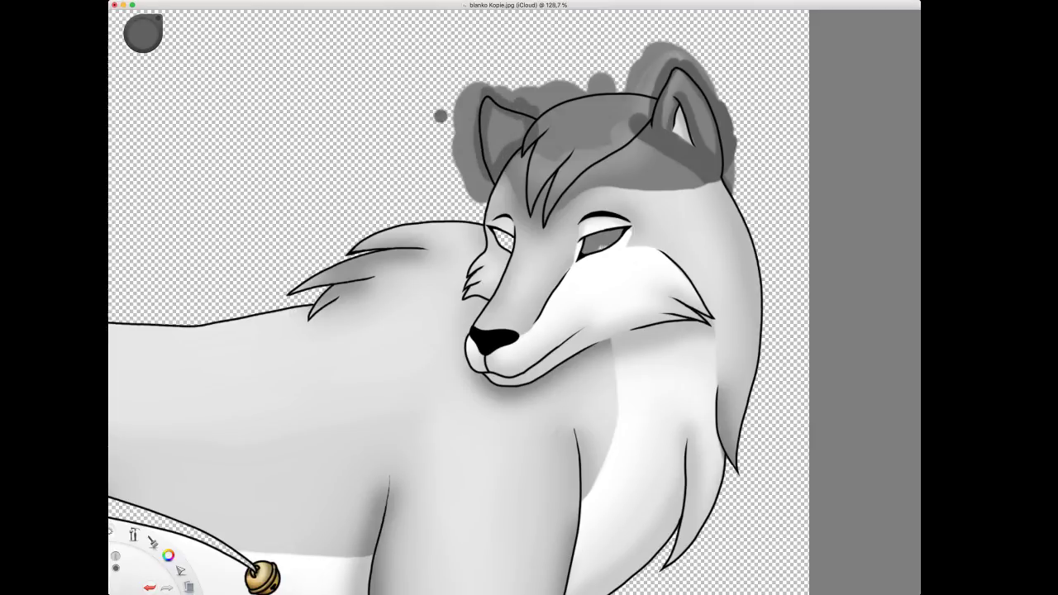
pyautogui.moveTo(524, 157); pyautogui.dragTo(514, 162)
# Darken the brush colour further and deepen the shadows around the near ear's opening and at the far ear's base.
pyautogui.click(143, 34)
pyautogui.moveTo(658, 120)
pyautogui.mouseDown()
pyautogui.moveTo(675, 83)
pyautogui.moveTo(709, 147)
pyautogui.moveTo(648, 145)
pyautogui.mouseUp()
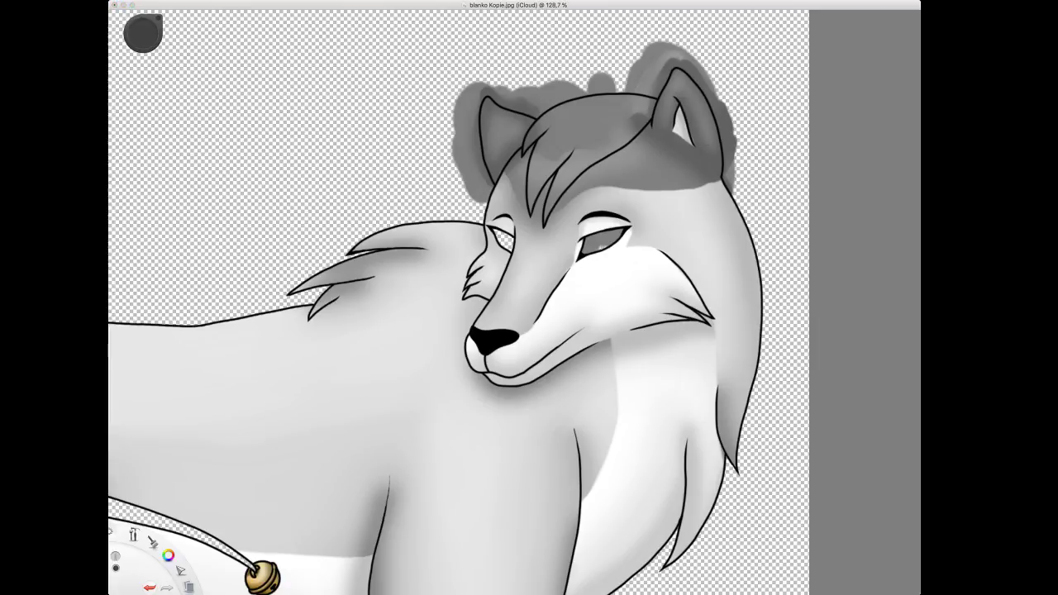
pyautogui.moveTo(675, 97); pyautogui.dragTo(703, 153)
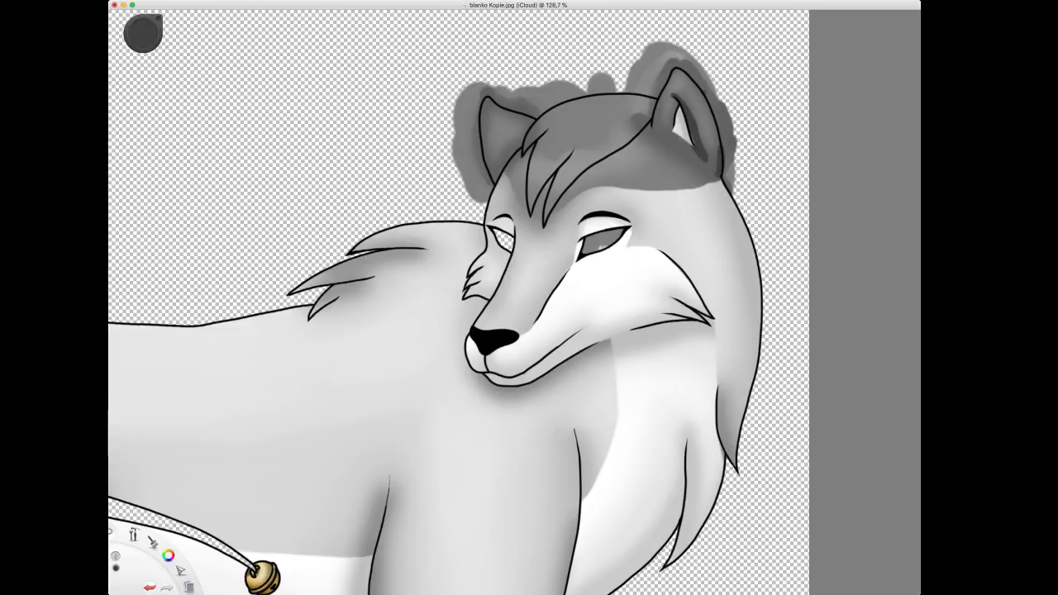
pyautogui.moveTo(709, 102); pyautogui.dragTo(720, 146)
pyautogui.moveTo(672, 100)
pyautogui.mouseDown()
pyautogui.moveTo(670, 126)
pyautogui.moveTo(659, 125)
pyautogui.moveTo(670, 134)
pyautogui.mouseUp()
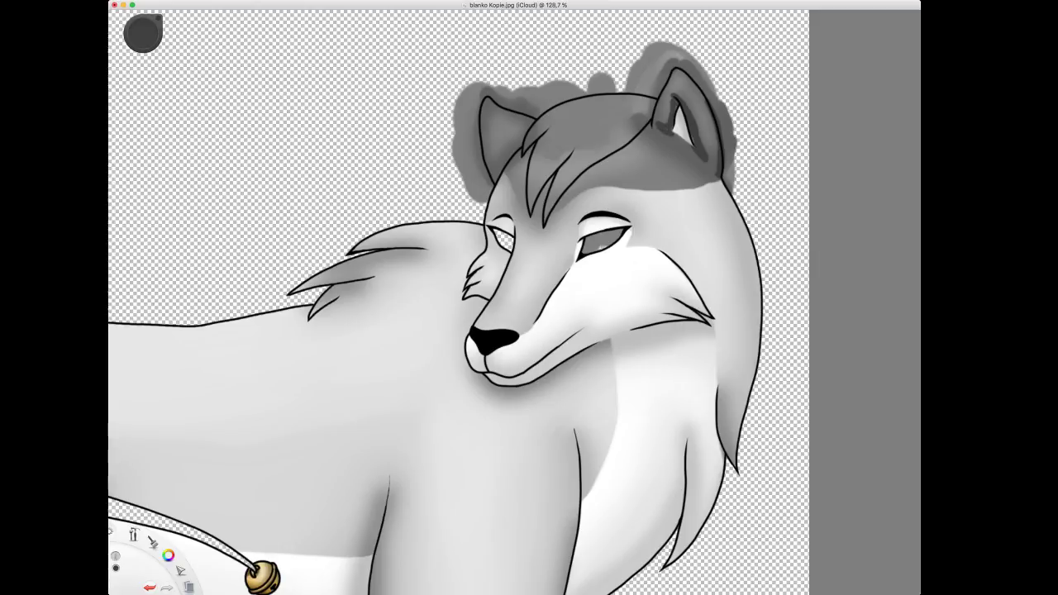
pyautogui.moveTo(479, 138)
pyautogui.mouseDown()
pyautogui.moveTo(496, 178)
pyautogui.moveTo(531, 139)
pyautogui.moveTo(512, 151)
pyautogui.mouseUp()
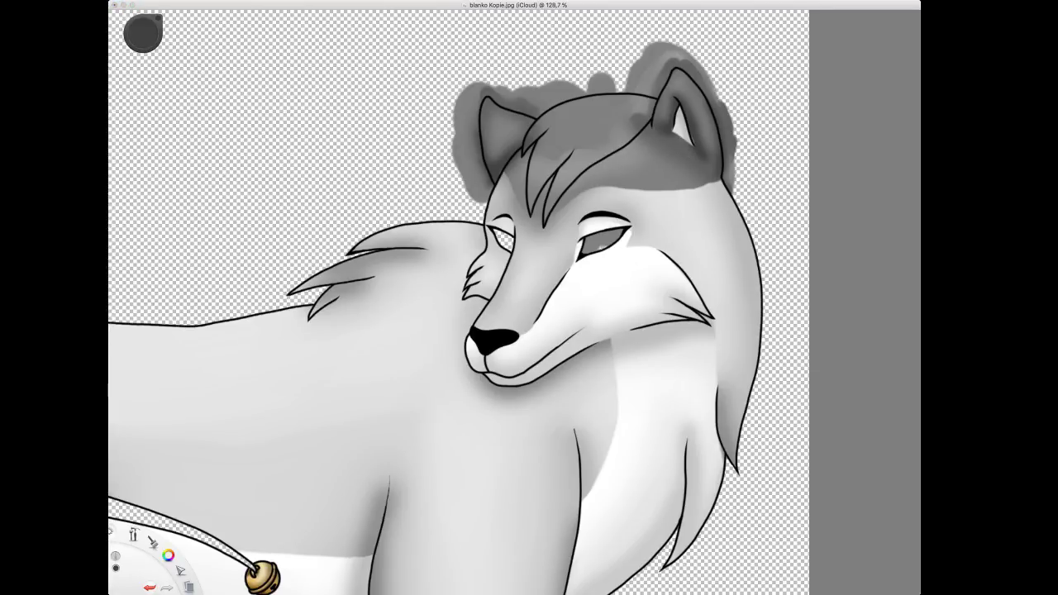
# Paint very dark grey shadows beneath the wolf's forelock and between its hair strands, softening the lower edge into the brow.
pyautogui.click(639, 133)
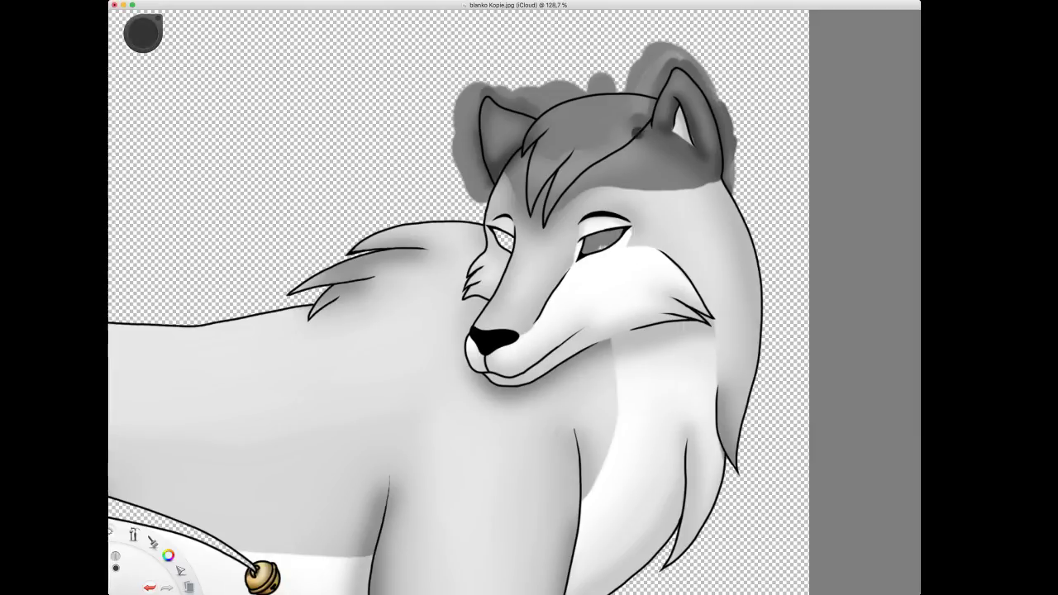
pyautogui.moveTo(645, 123); pyautogui.dragTo(549, 211)
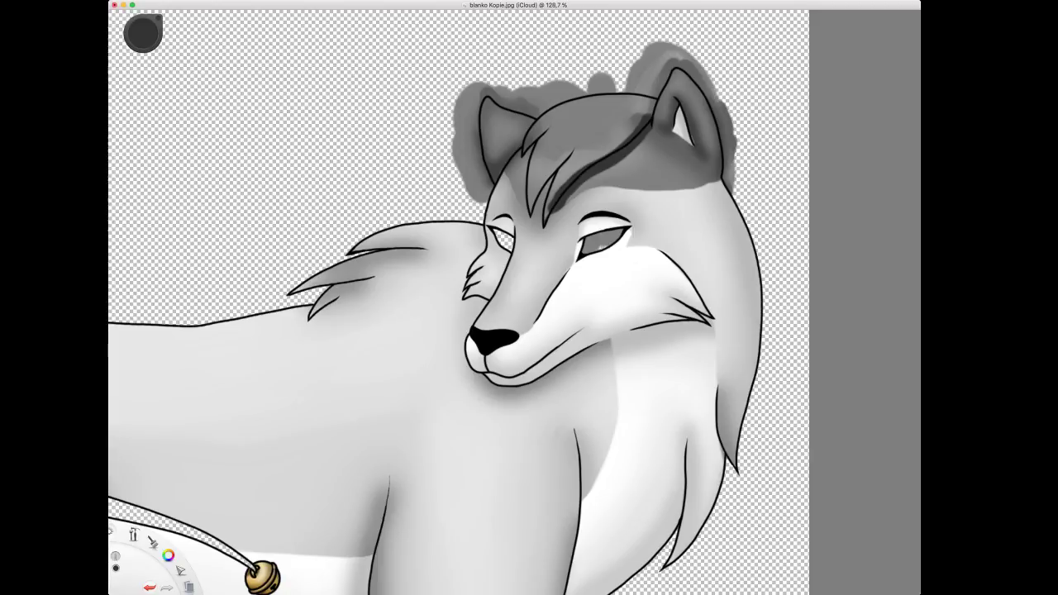
pyautogui.moveTo(559, 177)
pyautogui.mouseDown()
pyautogui.moveTo(534, 207)
pyautogui.moveTo(557, 174)
pyautogui.mouseUp()
pyautogui.moveTo(541, 139); pyautogui.dragTo(510, 171)
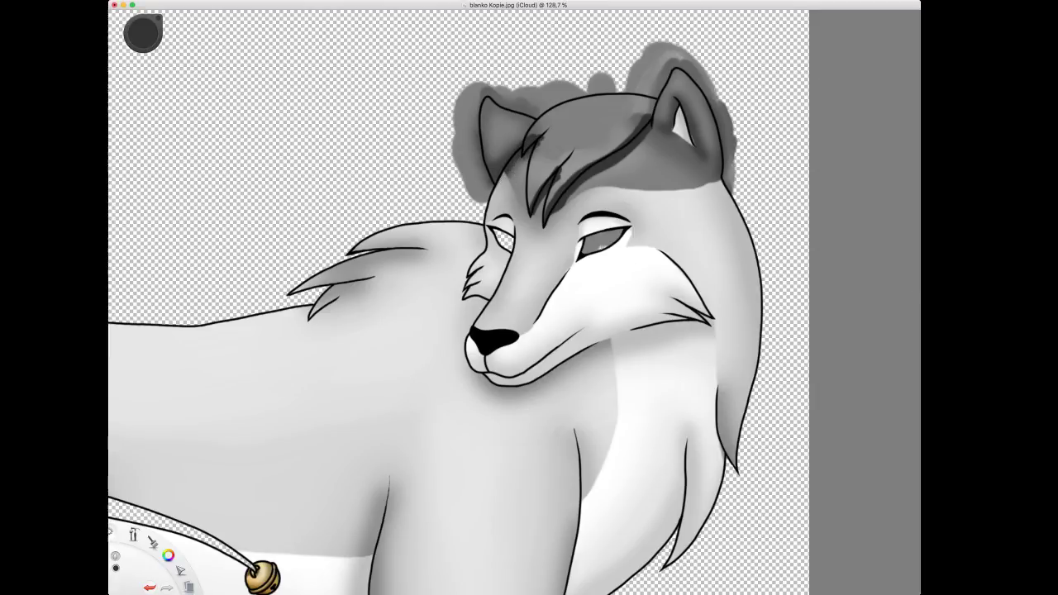
pyautogui.moveTo(533, 210)
pyautogui.mouseDown()
pyautogui.moveTo(553, 174)
pyautogui.moveTo(568, 186)
pyautogui.moveTo(611, 168)
pyautogui.mouseUp()
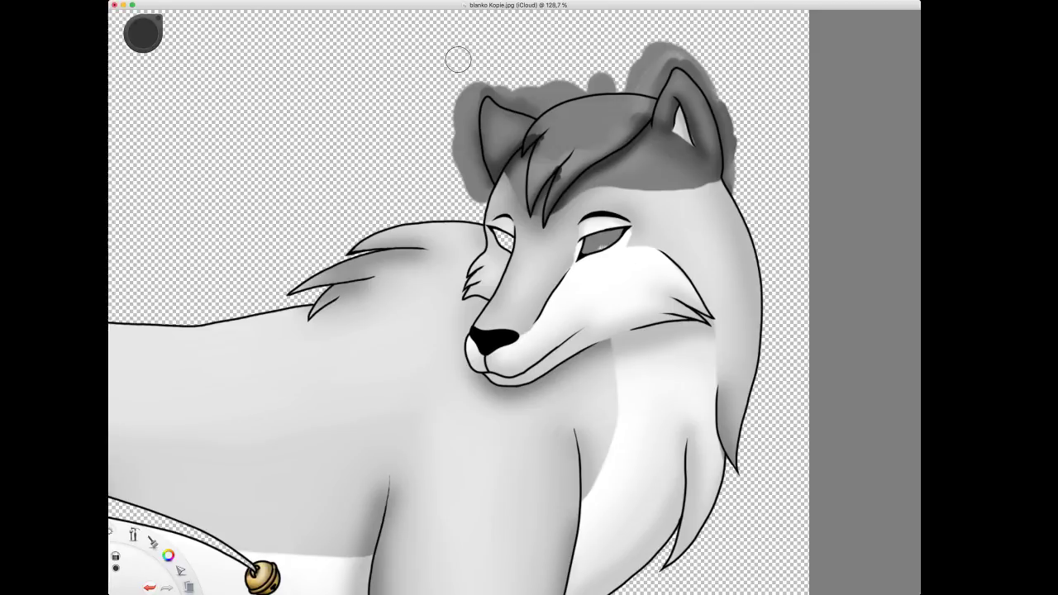
# Erase the dark grey overspill outside the wolf's two ears and above the top of its head.
pyautogui.moveTo(467, 91)
pyautogui.mouseDown()
pyautogui.moveTo(458, 161)
pyautogui.moveTo(466, 102)
pyautogui.mouseUp()
pyautogui.hotkey('ctrl', 'z')
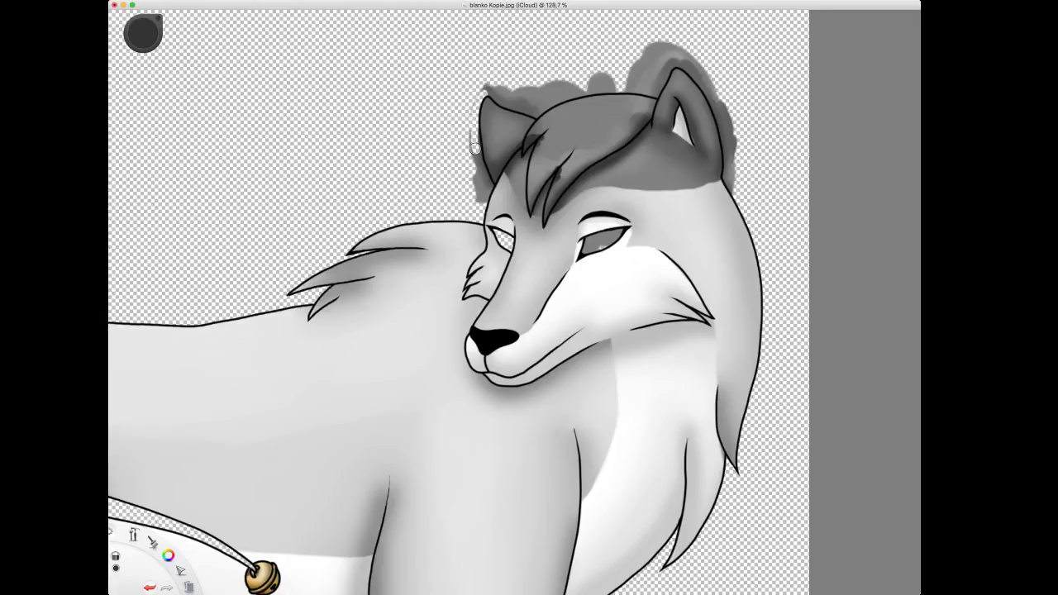
pyautogui.moveTo(472, 120); pyautogui.dragTo(486, 187)
pyautogui.hotkey('ctrl', 'z')
pyautogui.hotkey('ctrl', 'shift', 'z')
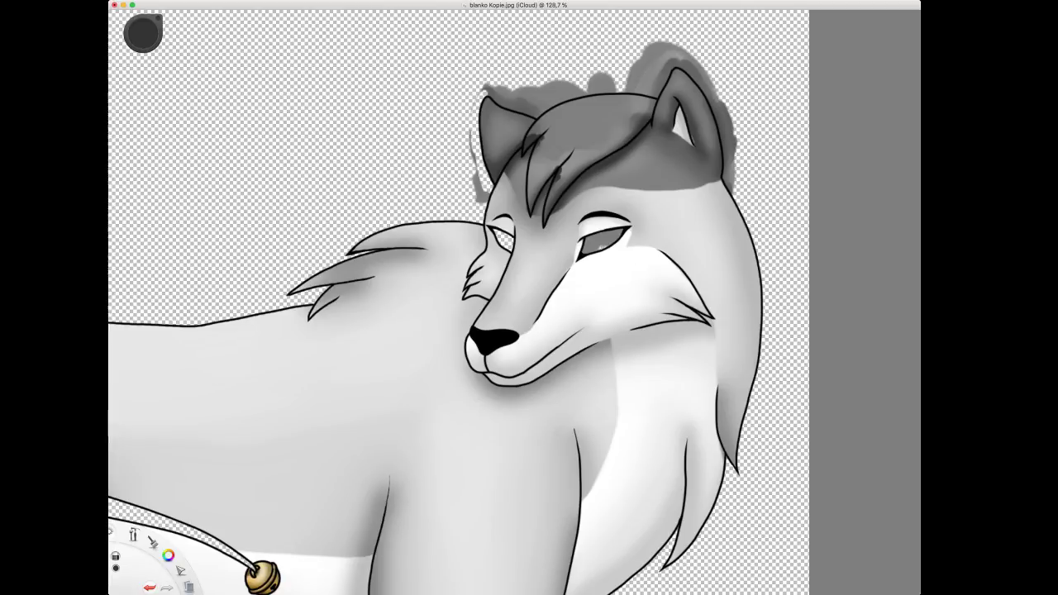
pyautogui.moveTo(468, 124); pyautogui.dragTo(480, 197)
pyautogui.click(482, 89)
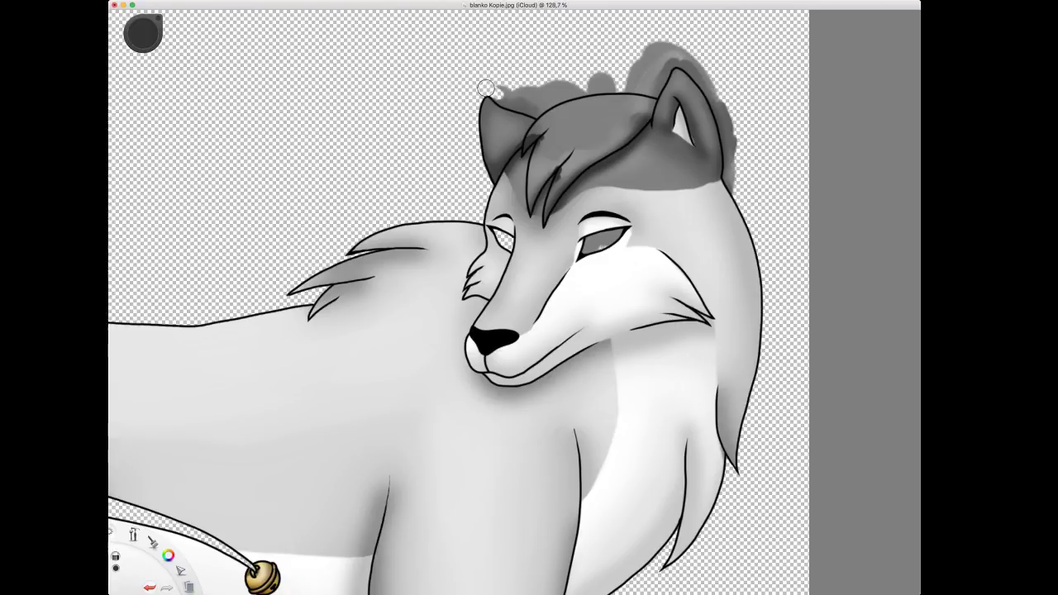
pyautogui.moveTo(496, 92)
pyautogui.mouseDown()
pyautogui.moveTo(530, 87)
pyautogui.moveTo(563, 112)
pyautogui.moveTo(555, 86)
pyautogui.moveTo(579, 105)
pyautogui.moveTo(575, 82)
pyautogui.moveTo(621, 86)
pyautogui.moveTo(617, 99)
pyautogui.moveTo(569, 85)
pyautogui.mouseUp()
pyautogui.moveTo(670, 54)
pyautogui.mouseDown()
pyautogui.moveTo(649, 105)
pyautogui.moveTo(625, 118)
pyautogui.moveTo(665, 48)
pyautogui.moveTo(632, 100)
pyautogui.moveTo(653, 45)
pyautogui.moveTo(681, 64)
pyautogui.moveTo(665, 66)
pyautogui.moveTo(696, 66)
pyautogui.moveTo(731, 162)
pyautogui.mouseUp()
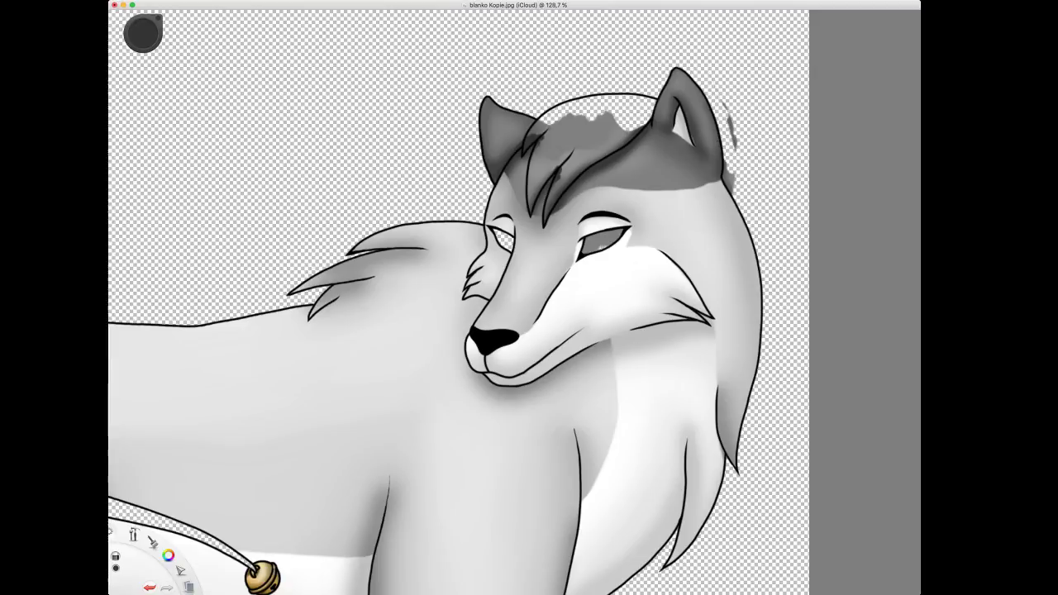
pyautogui.moveTo(728, 106); pyautogui.dragTo(732, 149)
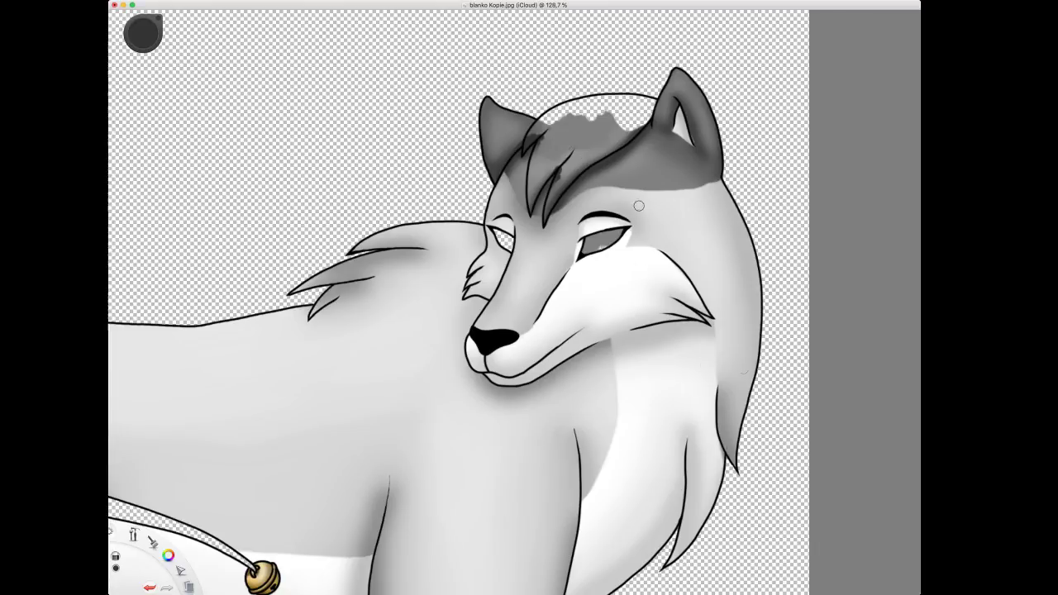
# Erase the grey along the lower edge of the wolf's forelock down to its tip and inside the near eye.
pyautogui.moveTo(548, 207)
pyautogui.mouseDown()
pyautogui.moveTo(574, 154)
pyautogui.moveTo(544, 93)
pyautogui.moveTo(468, 172)
pyautogui.mouseUp()
pyautogui.press('space')
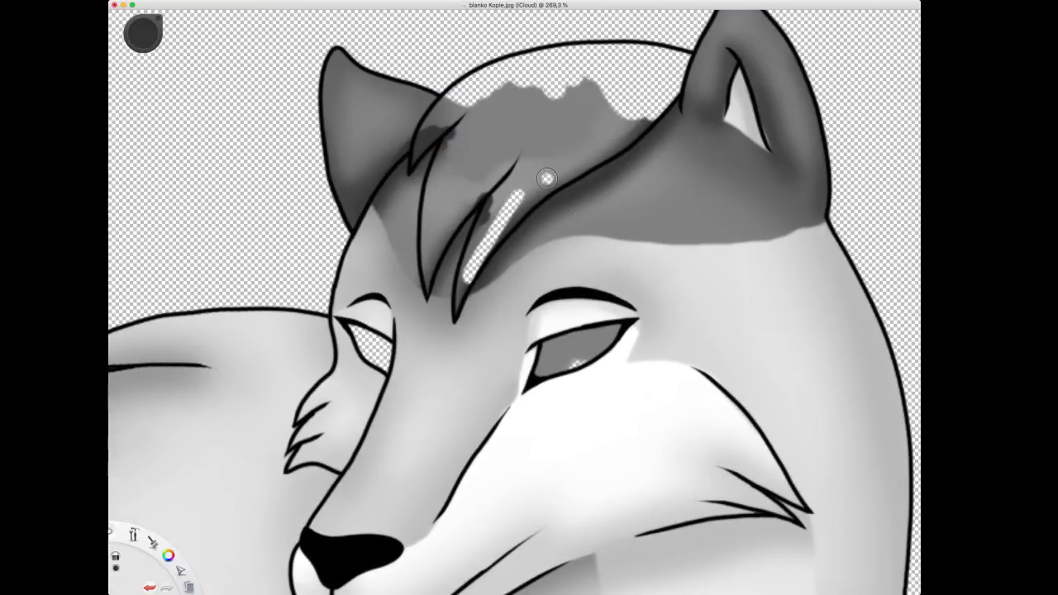
pyautogui.moveTo(552, 184)
pyautogui.mouseDown()
pyautogui.moveTo(610, 152)
pyautogui.moveTo(586, 153)
pyautogui.moveTo(635, 123)
pyautogui.mouseUp()
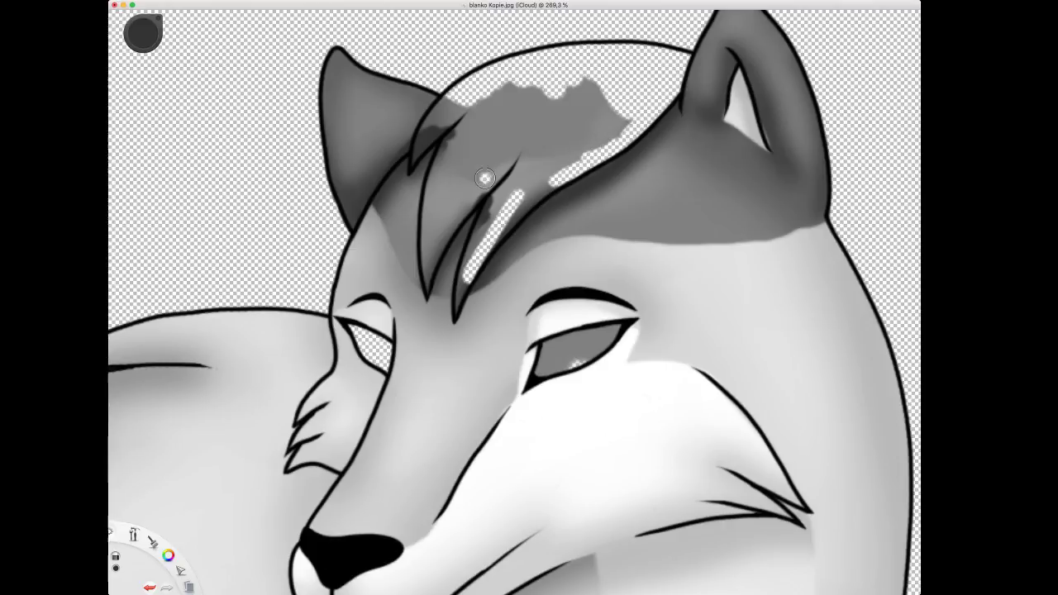
pyautogui.moveTo(557, 181); pyautogui.dragTo(535, 197)
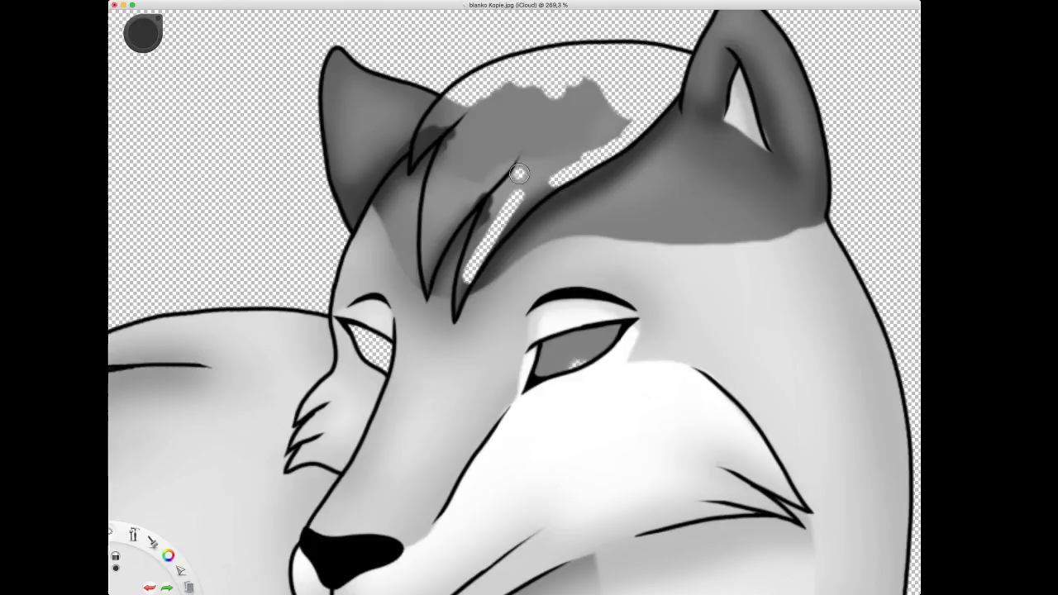
pyautogui.moveTo(532, 199); pyautogui.dragTo(505, 230)
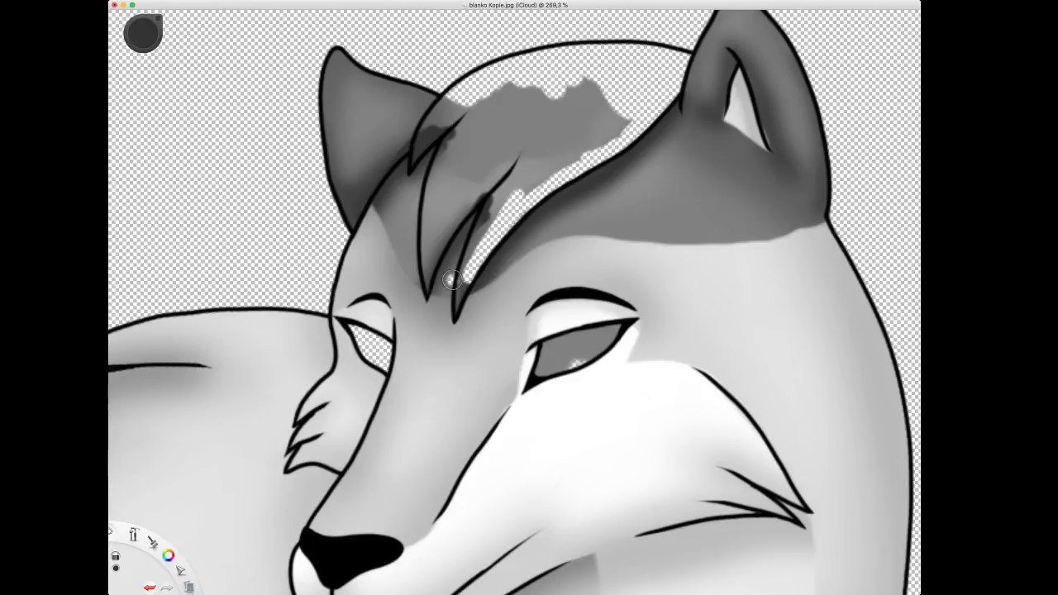
pyautogui.moveTo(457, 302); pyautogui.dragTo(465, 285)
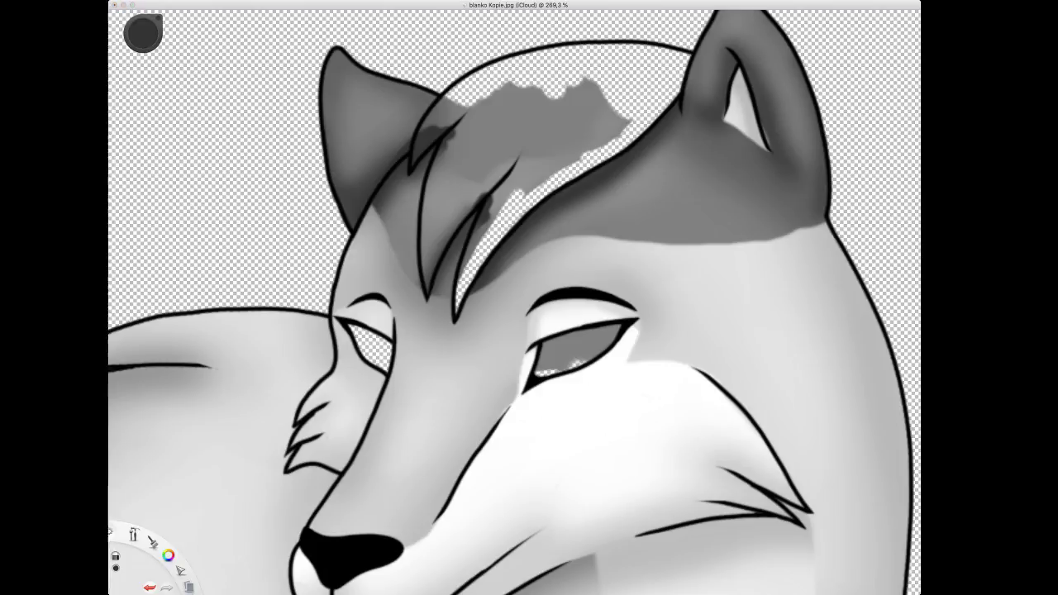
pyautogui.moveTo(601, 361)
pyautogui.mouseDown()
pyautogui.moveTo(554, 364)
pyautogui.moveTo(592, 361)
pyautogui.mouseUp()
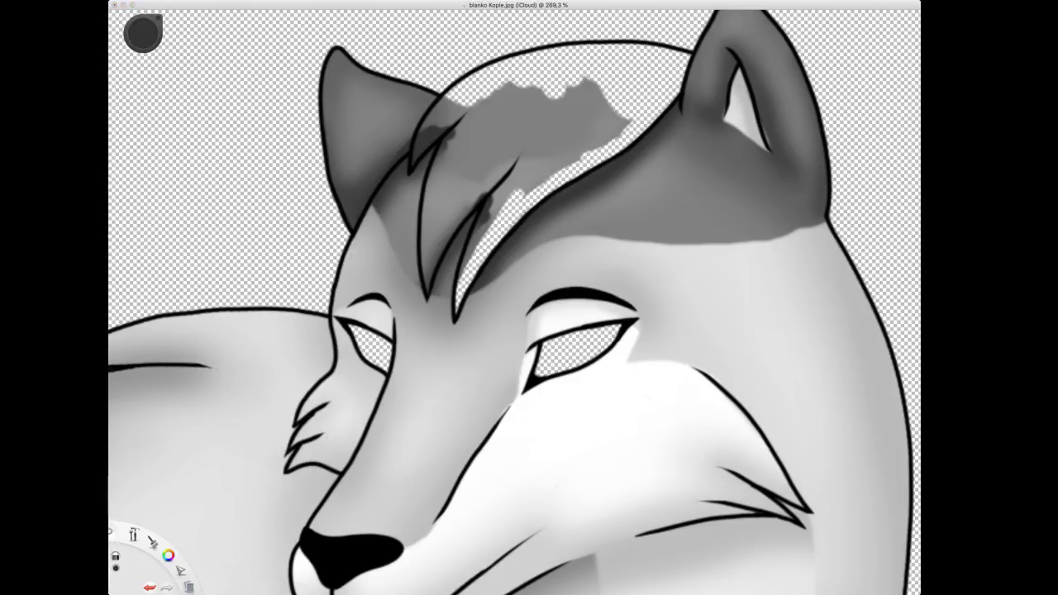
# Erase the grey inside the wolf's smaller hair strands along their outlines, keeping the shadows between the strands.
pyautogui.moveTo(501, 191)
pyautogui.mouseDown()
pyautogui.moveTo(462, 285)
pyautogui.moveTo(515, 162)
pyautogui.moveTo(530, 182)
pyautogui.mouseUp()
pyautogui.moveTo(427, 263); pyautogui.dragTo(432, 238)
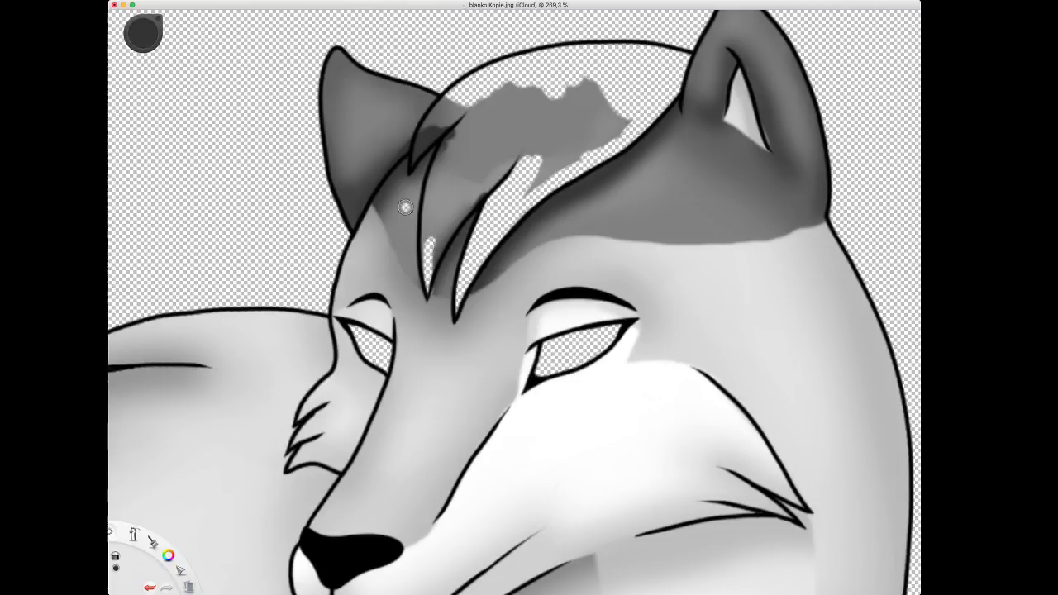
pyautogui.press('super+z')
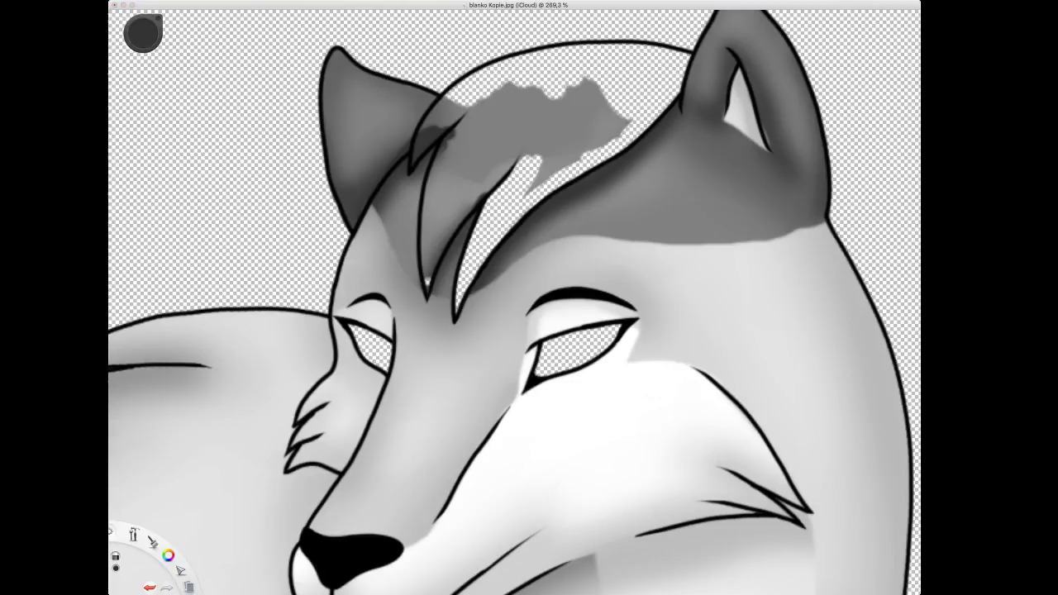
pyautogui.moveTo(427, 281)
pyautogui.mouseDown()
pyautogui.moveTo(426, 291)
pyautogui.moveTo(443, 239)
pyautogui.mouseUp()
pyautogui.moveTo(499, 174); pyautogui.dragTo(459, 221)
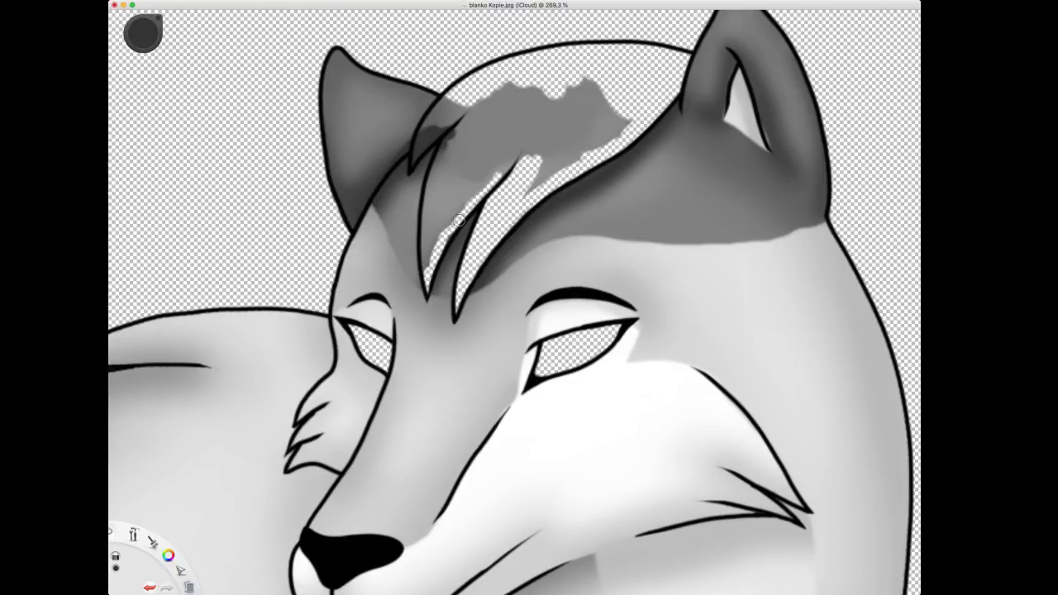
pyautogui.moveTo(505, 173)
pyautogui.mouseDown()
pyautogui.moveTo(515, 163)
pyautogui.moveTo(493, 177)
pyautogui.mouseUp()
pyautogui.moveTo(457, 128); pyautogui.dragTo(423, 230)
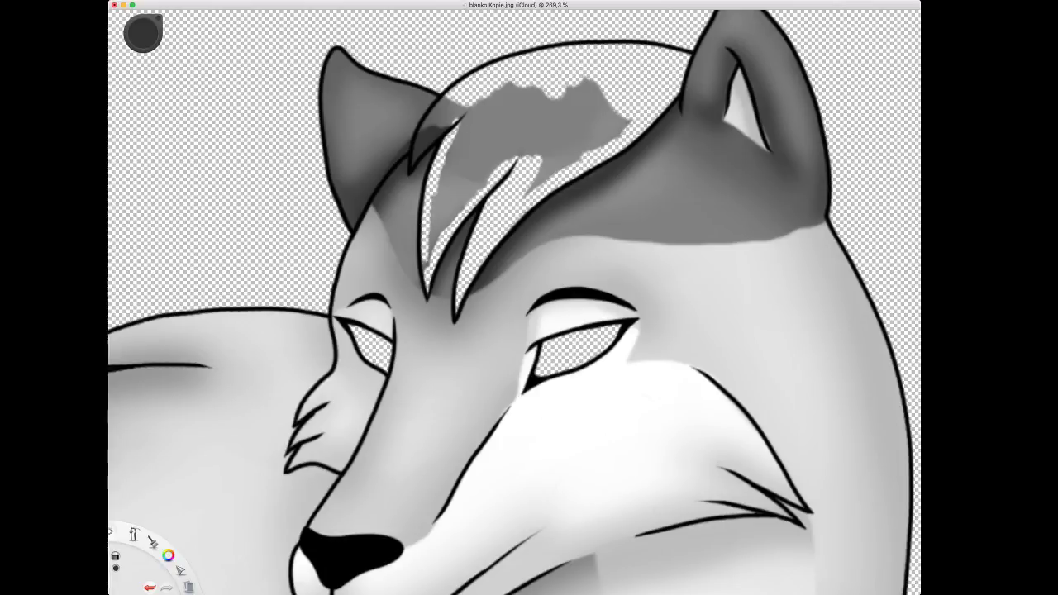
pyautogui.moveTo(425, 266)
pyautogui.mouseDown()
pyautogui.moveTo(435, 199)
pyautogui.moveTo(432, 262)
pyautogui.mouseUp()
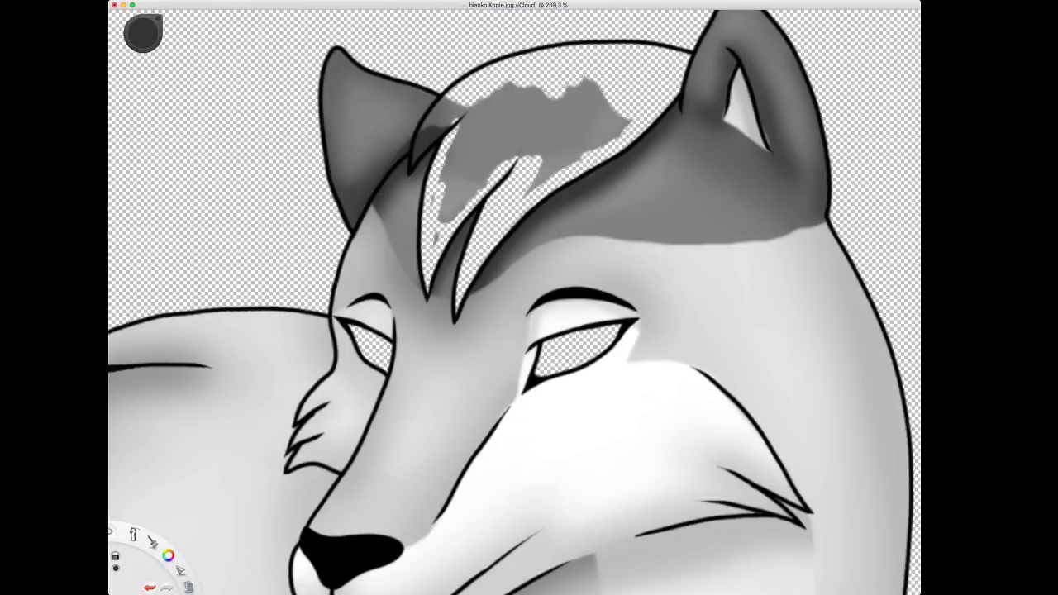
pyautogui.moveTo(412, 170); pyautogui.dragTo(438, 112)
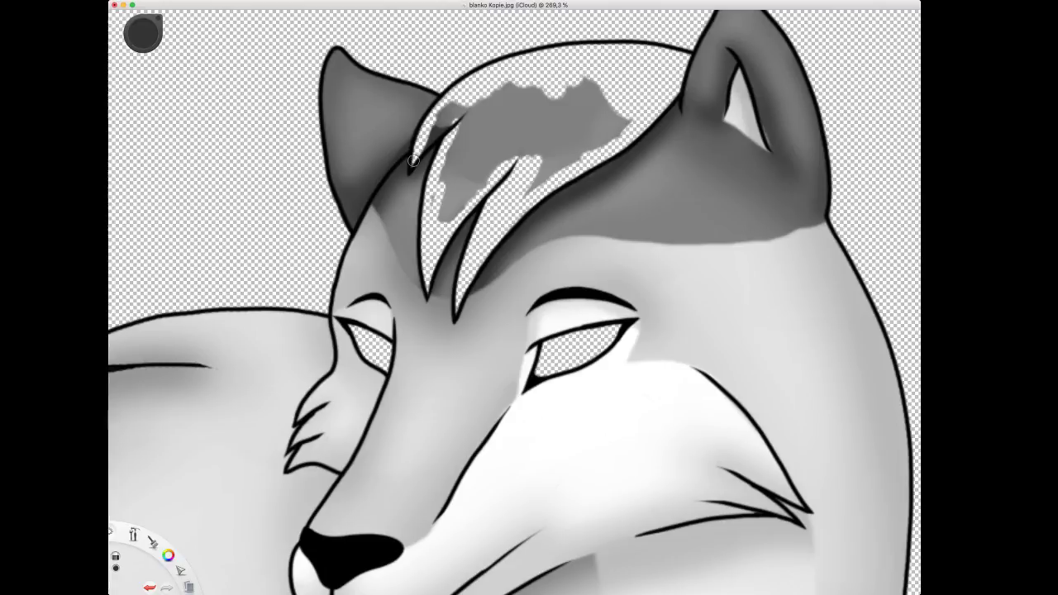
pyautogui.moveTo(414, 161); pyautogui.dragTo(475, 106)
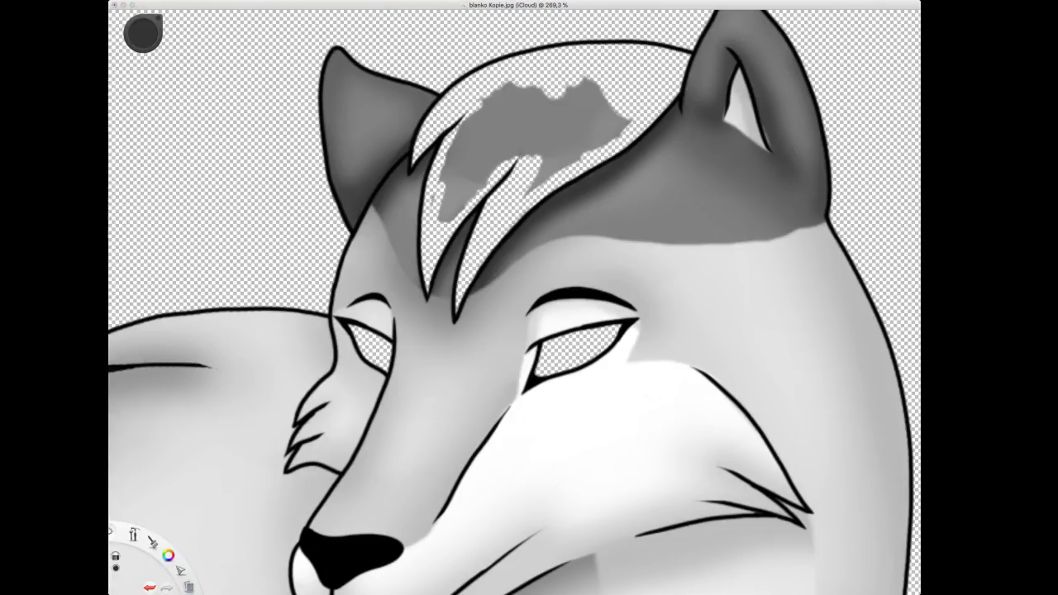
# Erase the remaining patch of grey from the middle of the wolf's forelock.
pyautogui.moveTo(452, 215)
pyautogui.mouseDown()
pyautogui.moveTo(519, 146)
pyautogui.moveTo(478, 181)
pyautogui.mouseUp()
pyautogui.moveTo(531, 107); pyautogui.dragTo(531, 109)
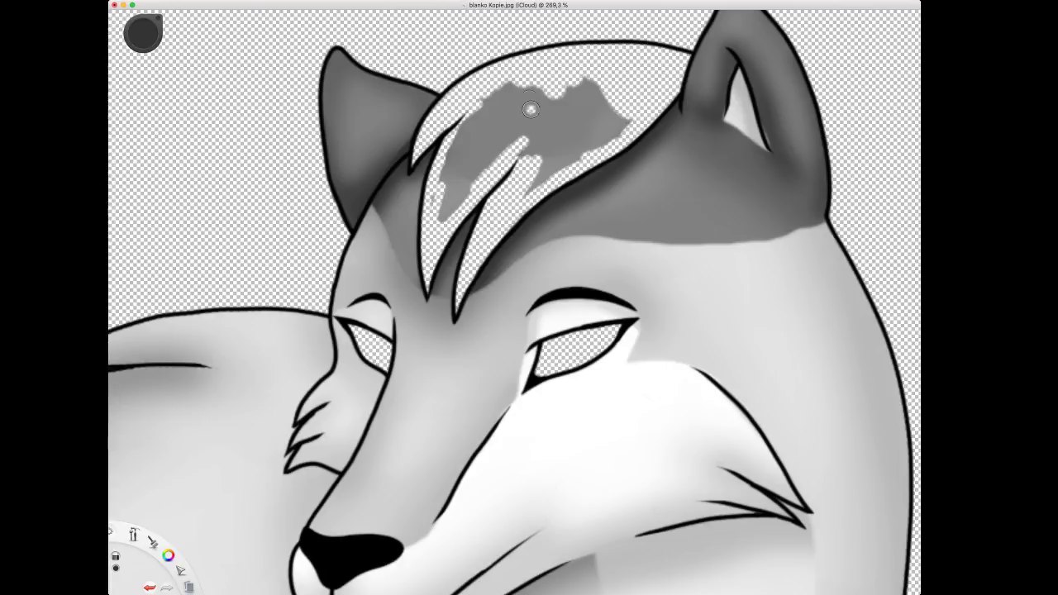
pyautogui.moveTo(439, 218)
pyautogui.mouseDown()
pyautogui.moveTo(453, 188)
pyautogui.moveTo(437, 192)
pyautogui.mouseUp()
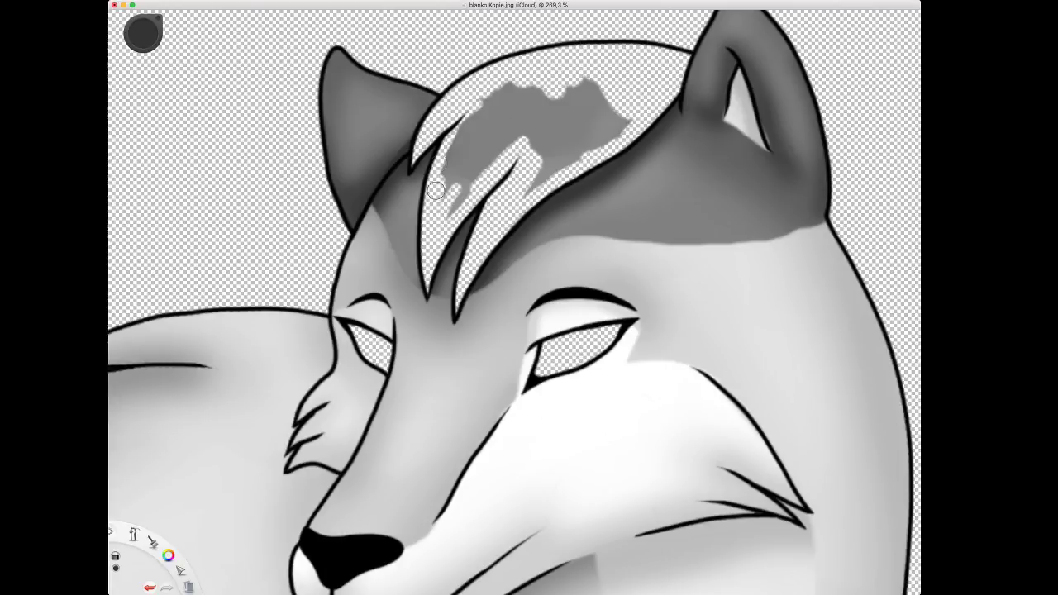
pyautogui.moveTo(469, 109)
pyautogui.mouseDown()
pyautogui.moveTo(482, 99)
pyautogui.moveTo(444, 200)
pyautogui.mouseUp()
pyautogui.moveTo(464, 121); pyautogui.dragTo(454, 170)
pyautogui.moveTo(453, 216)
pyautogui.mouseDown()
pyautogui.moveTo(505, 147)
pyautogui.moveTo(457, 198)
pyautogui.mouseUp()
pyautogui.moveTo(532, 89)
pyautogui.mouseDown()
pyautogui.moveTo(506, 140)
pyautogui.moveTo(490, 93)
pyautogui.moveTo(496, 114)
pyautogui.moveTo(473, 115)
pyautogui.moveTo(459, 170)
pyautogui.mouseUp()
pyautogui.moveTo(481, 112); pyautogui.dragTo(459, 180)
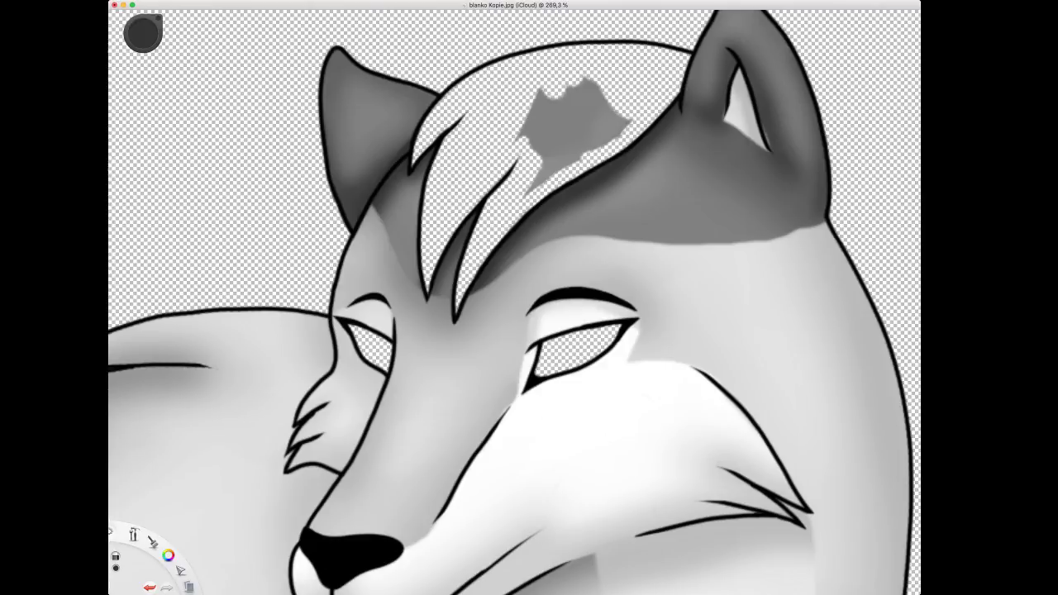
pyautogui.moveTo(512, 145); pyautogui.dragTo(540, 90)
pyautogui.moveTo(516, 205)
pyautogui.mouseDown()
pyautogui.moveTo(586, 150)
pyautogui.moveTo(610, 110)
pyautogui.moveTo(628, 143)
pyautogui.mouseUp()
pyautogui.moveTo(529, 170); pyautogui.dragTo(602, 90)
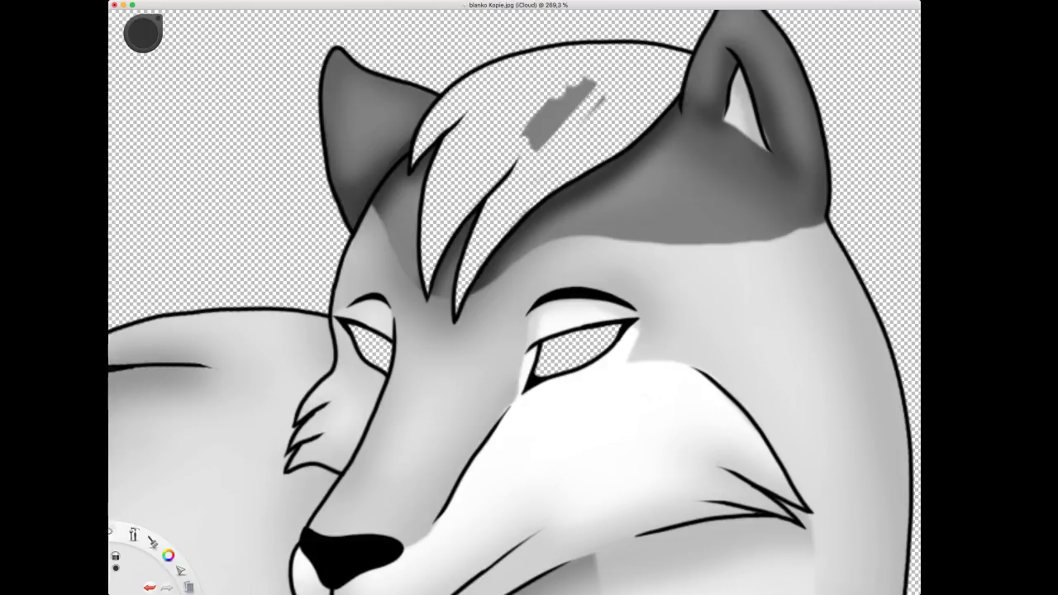
pyautogui.moveTo(536, 149)
pyautogui.mouseDown()
pyautogui.moveTo(592, 80)
pyautogui.moveTo(564, 112)
pyautogui.moveTo(579, 84)
pyautogui.mouseUp()
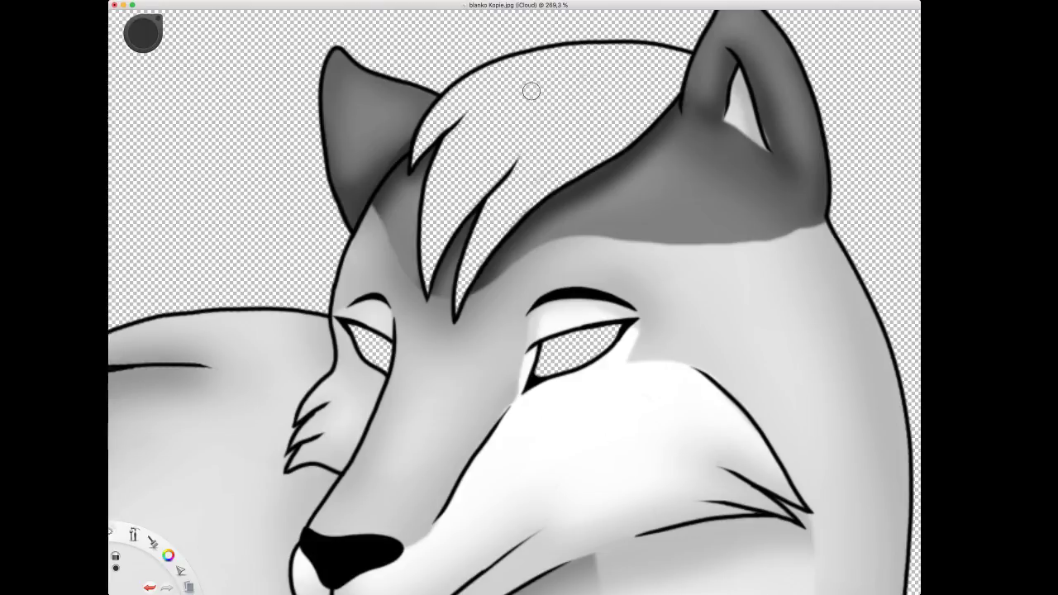
# Erase the dark grey overspill between the curled tail's lower end and the seated figure's cheek fur and neck.
pyautogui.scroll(-10, 531, 90)
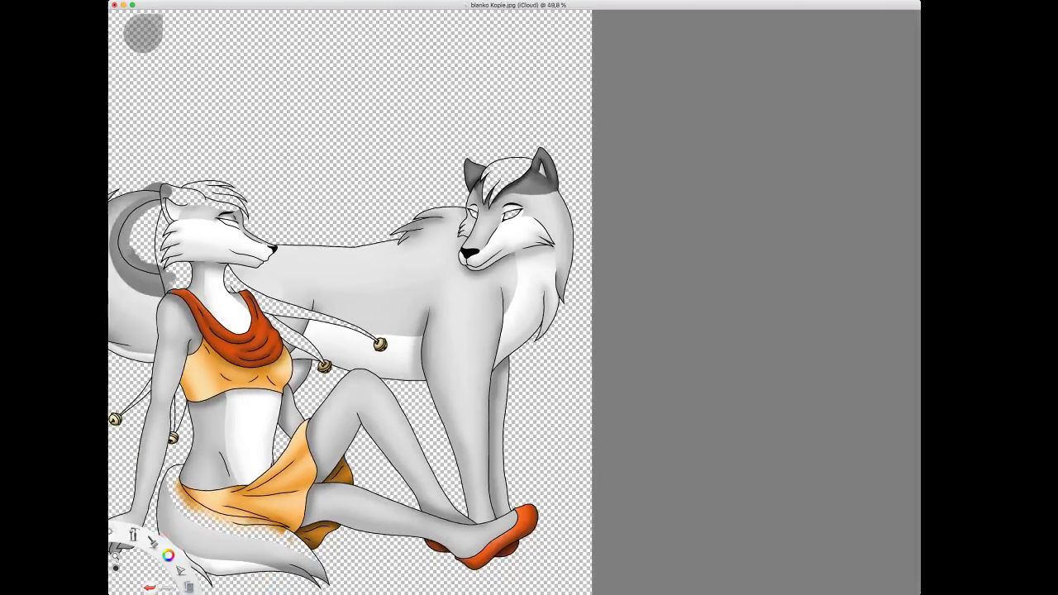
pyautogui.moveTo(536, 335); pyautogui.dragTo(655, 275)
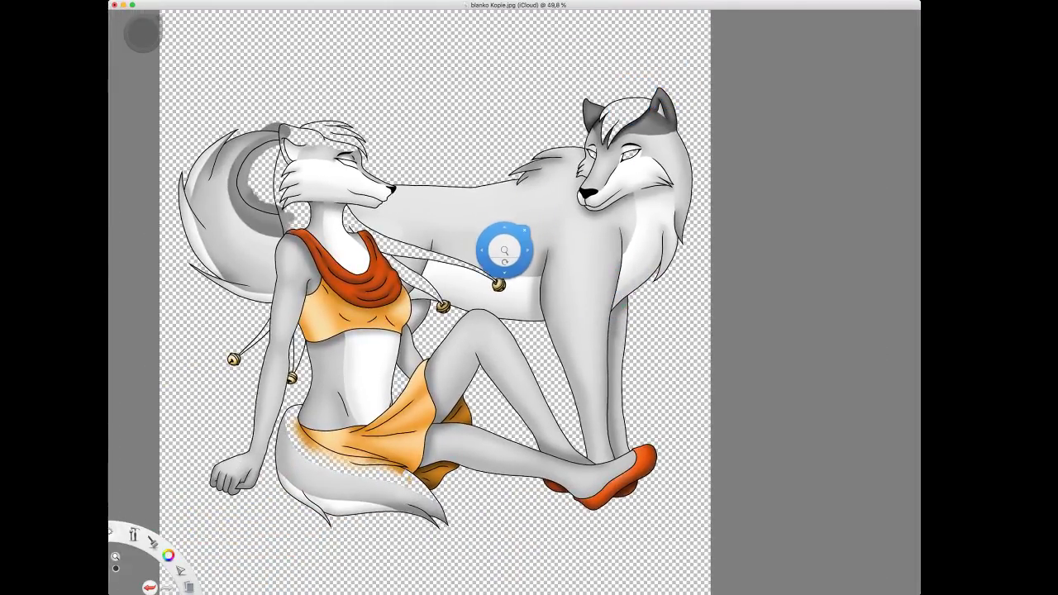
pyautogui.moveTo(504, 250)
pyautogui.mouseDown()
pyautogui.moveTo(541, 284)
pyautogui.moveTo(553, 176)
pyautogui.mouseUp()
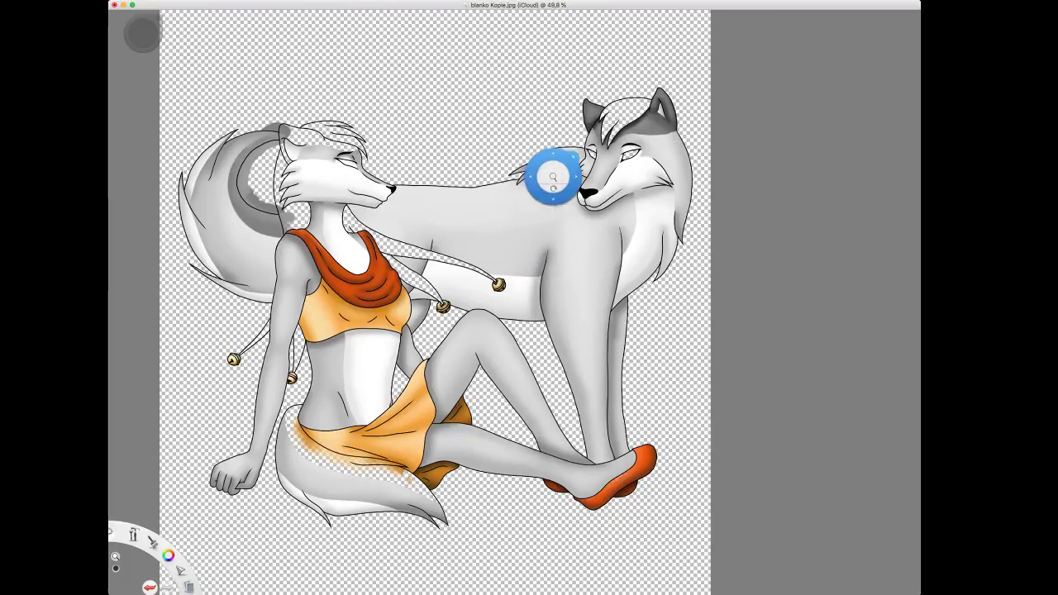
pyautogui.moveTo(450, 243); pyautogui.dragTo(540, 271)
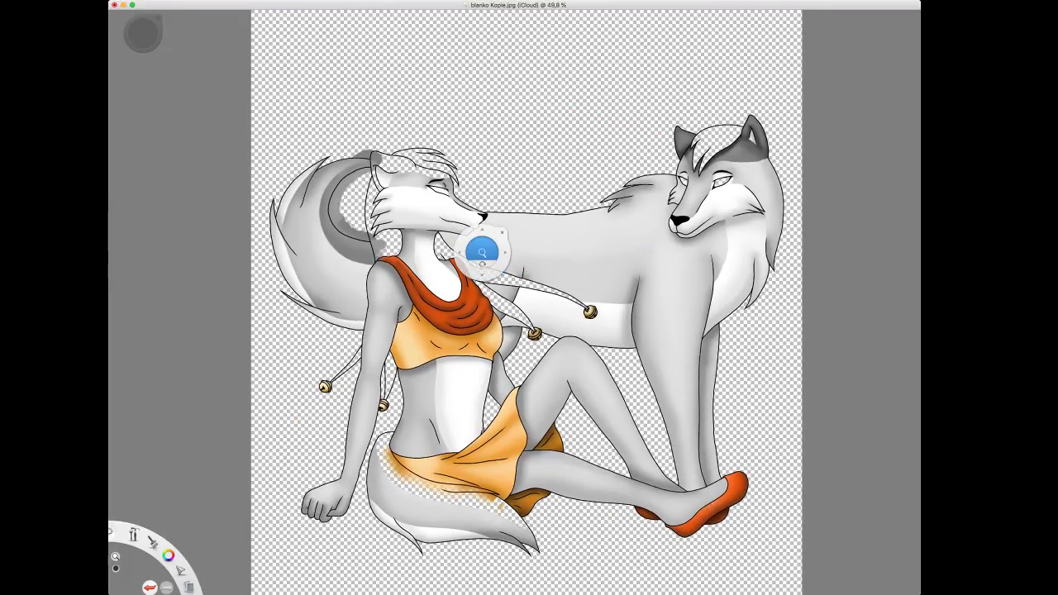
pyautogui.scroll(3, 482, 252)
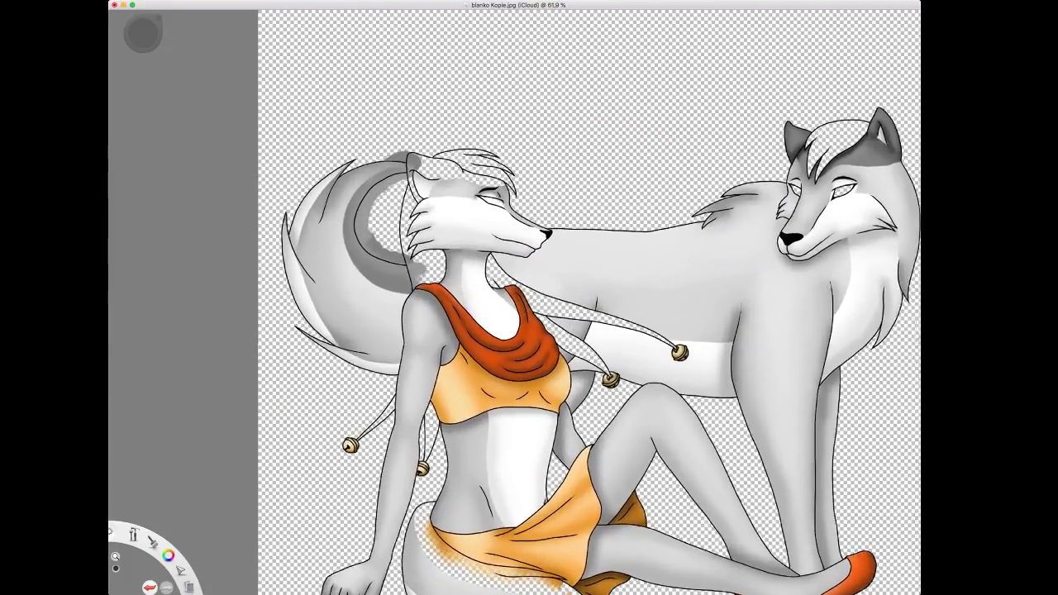
pyautogui.scroll(10, 471, 291)
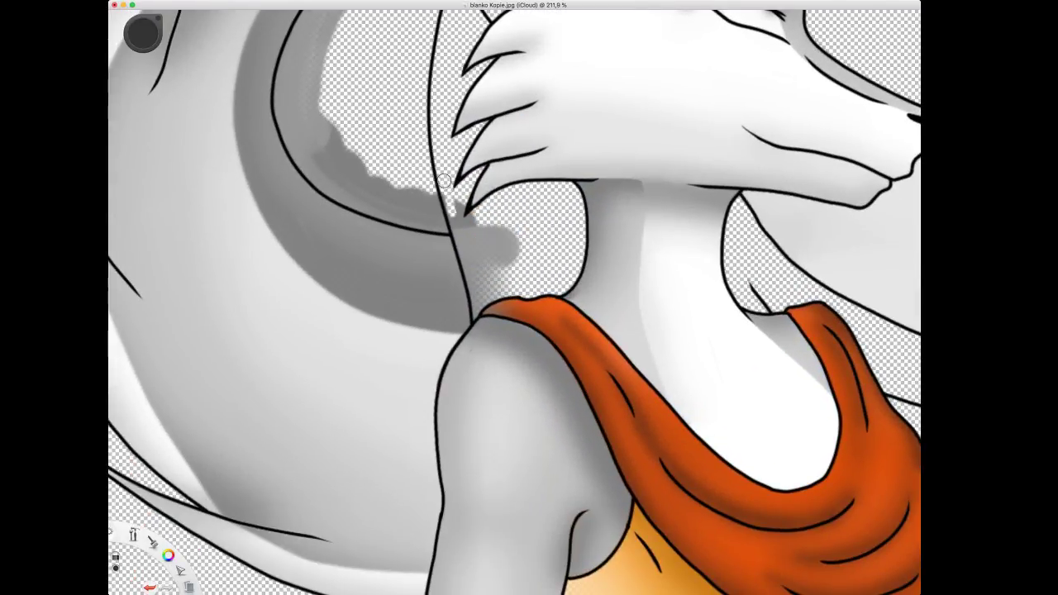
pyautogui.moveTo(451, 214)
pyautogui.mouseDown()
pyautogui.moveTo(476, 318)
pyautogui.moveTo(456, 207)
pyautogui.mouseUp()
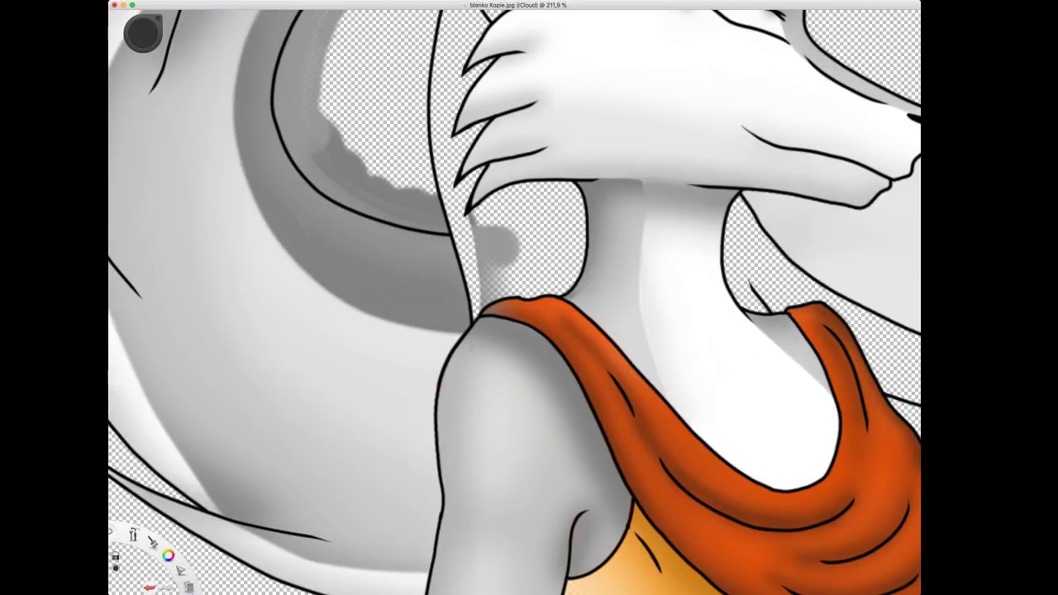
pyautogui.moveTo(482, 312)
pyautogui.mouseDown()
pyautogui.moveTo(479, 230)
pyautogui.moveTo(496, 312)
pyautogui.mouseUp()
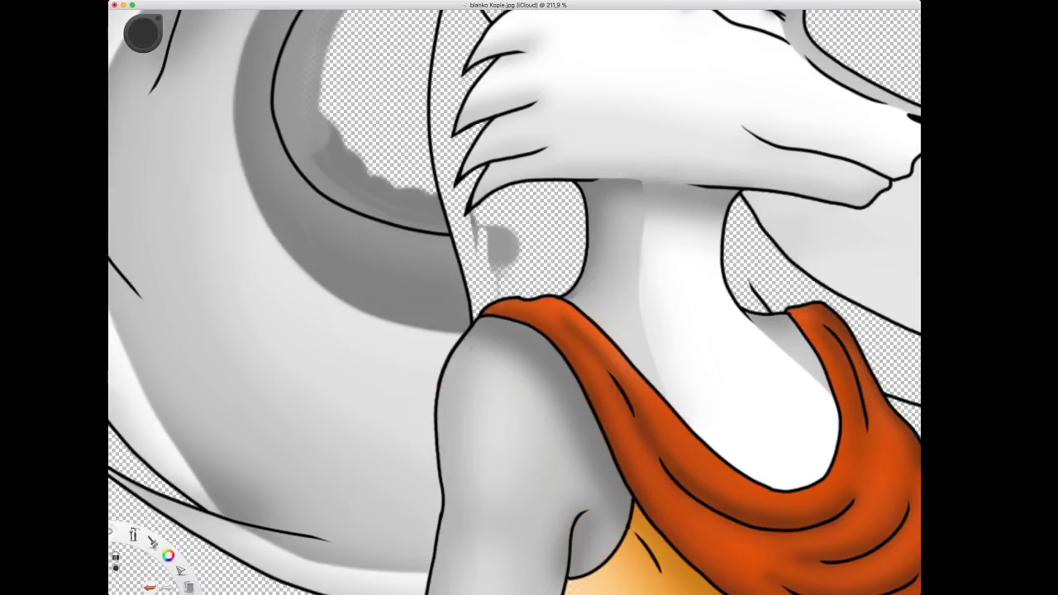
# Erase the remaining grey spot beside the seated figure's neck and the grey overspill above the curled tail and the ear.
pyautogui.press('space')
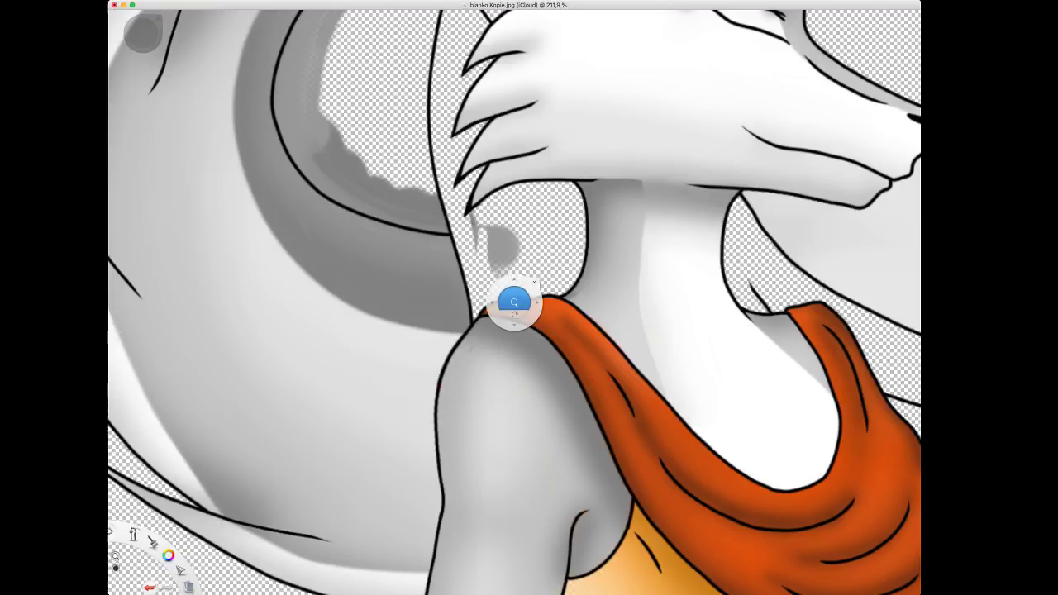
pyautogui.moveTo(535, 265); pyautogui.dragTo(550, 348)
pyautogui.moveTo(615, 371); pyautogui.dragTo(405, 285)
pyautogui.press('space')
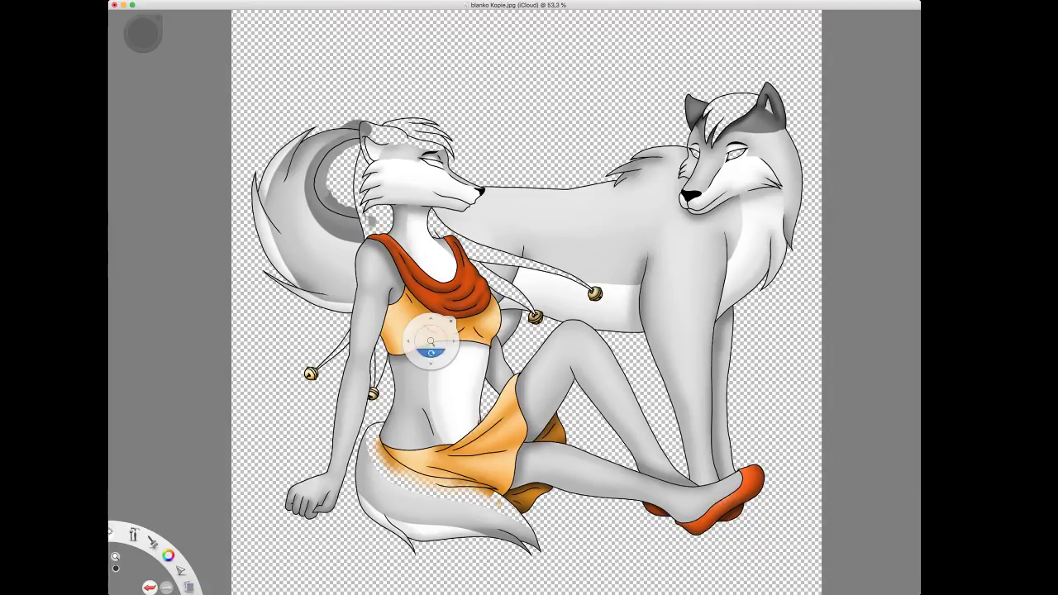
pyautogui.press('space')
pyautogui.moveTo(426, 279); pyautogui.dragTo(496, 299)
pyautogui.moveTo(445, 238); pyautogui.dragTo(445, 205)
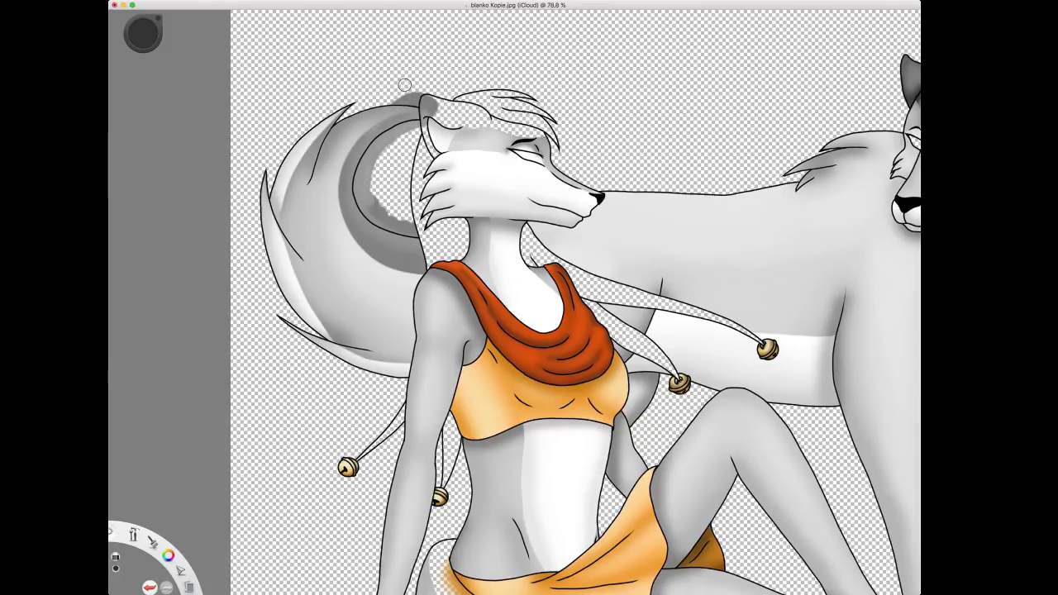
pyautogui.moveTo(386, 101); pyautogui.dragTo(435, 99)
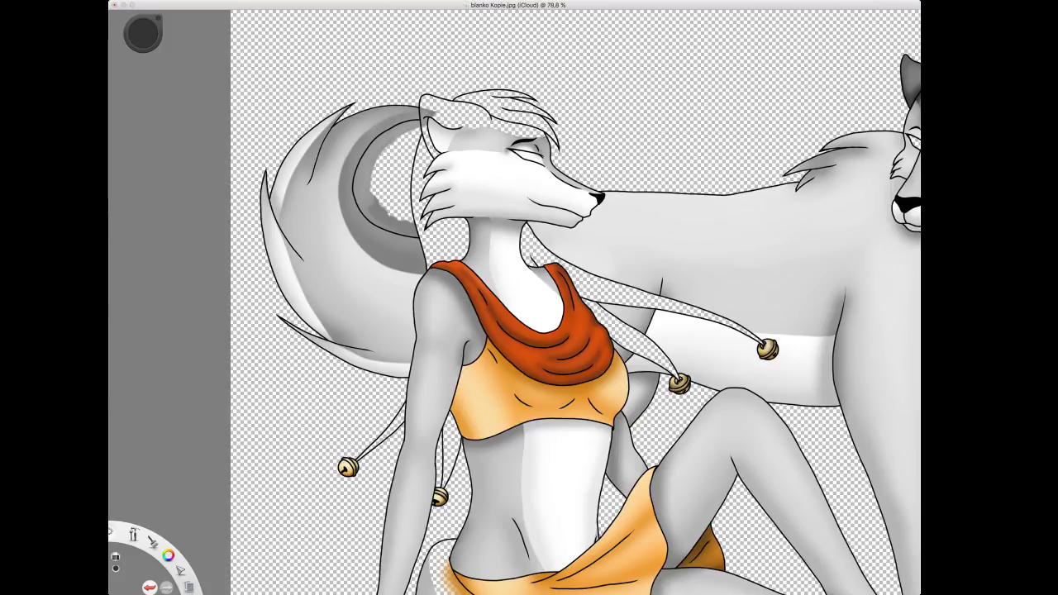
# Shade the upper part of the curled tail's dark grey marking along its inner outline.
pyautogui.press('space')
pyautogui.moveTo(347, 169)
pyautogui.mouseDown()
pyautogui.moveTo(358, 169)
pyautogui.moveTo(355, 236)
pyautogui.mouseUp()
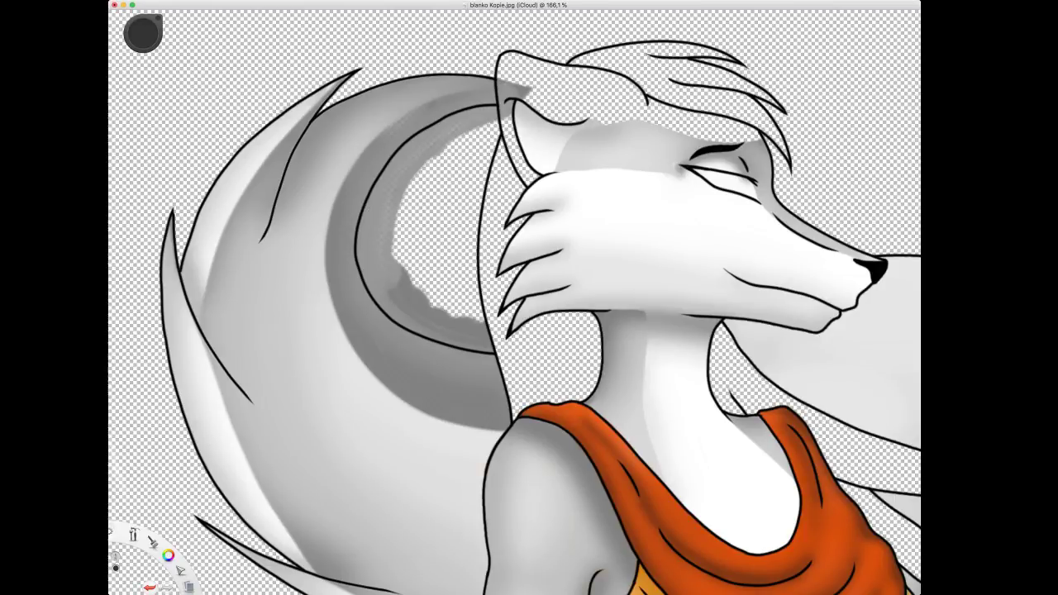
pyautogui.moveTo(425, 109)
pyautogui.mouseDown()
pyautogui.moveTo(385, 132)
pyautogui.moveTo(399, 126)
pyautogui.mouseUp()
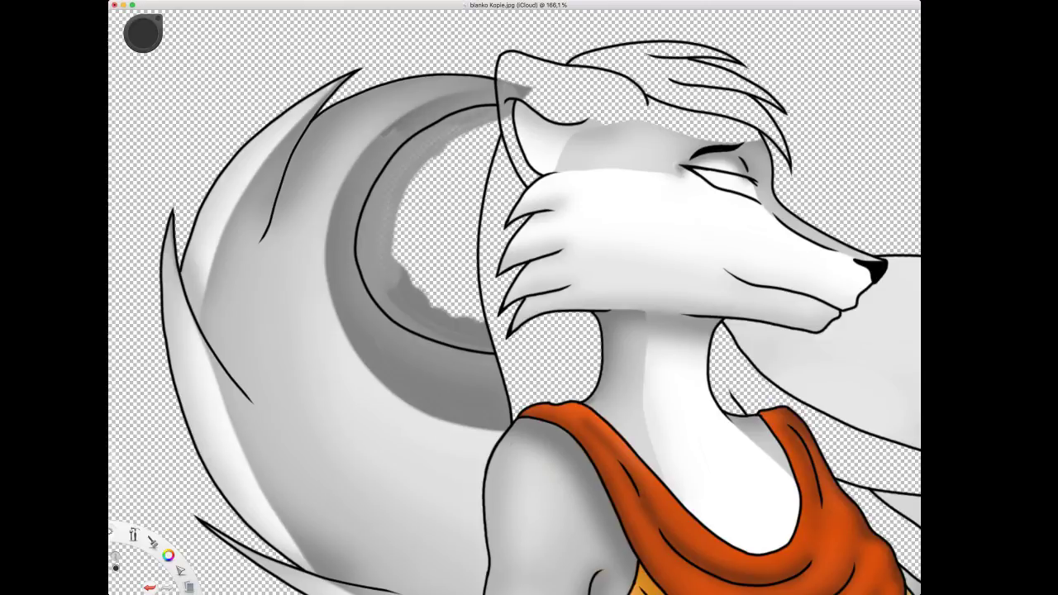
pyautogui.moveTo(488, 122); pyautogui.dragTo(394, 180)
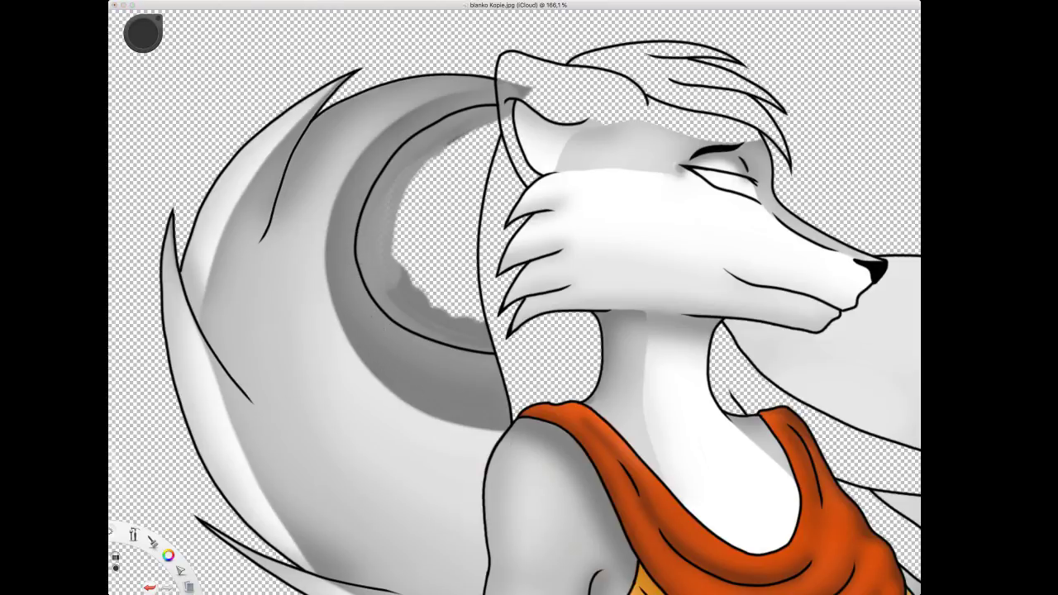
# Shade the curled tail's marking where it meets the seated figure's back and erase the overspill beyond the outline.
pyautogui.click(152, 183)
pyautogui.click(156, 157)
pyautogui.moveTo(519, 421); pyautogui.dragTo(499, 344)
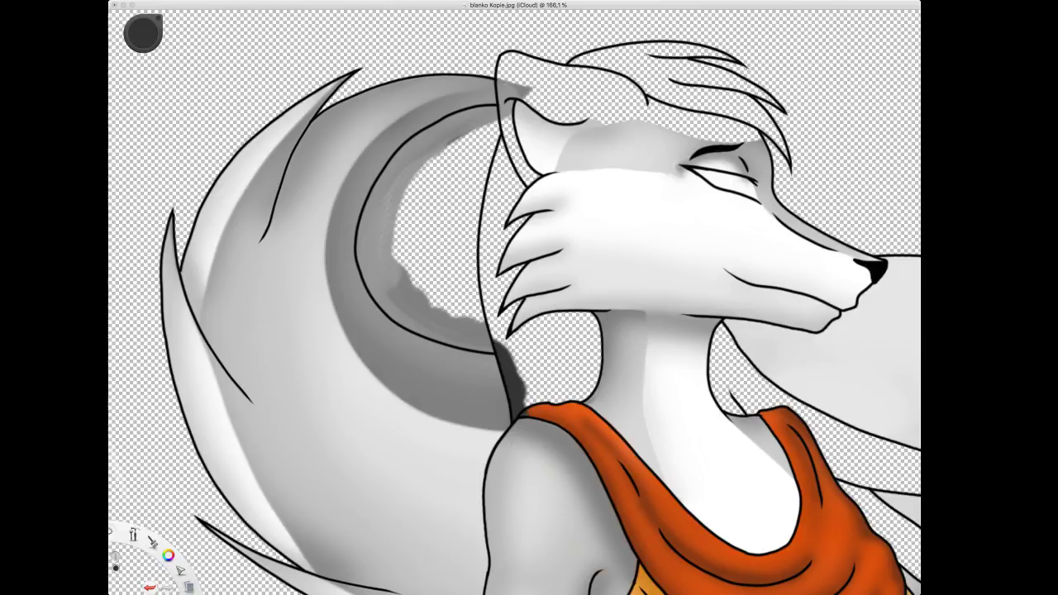
pyautogui.press('super+z')
pyautogui.moveTo(501, 338)
pyautogui.mouseDown()
pyautogui.moveTo(515, 360)
pyautogui.moveTo(498, 359)
pyautogui.moveTo(514, 396)
pyautogui.moveTo(508, 379)
pyautogui.mouseUp()
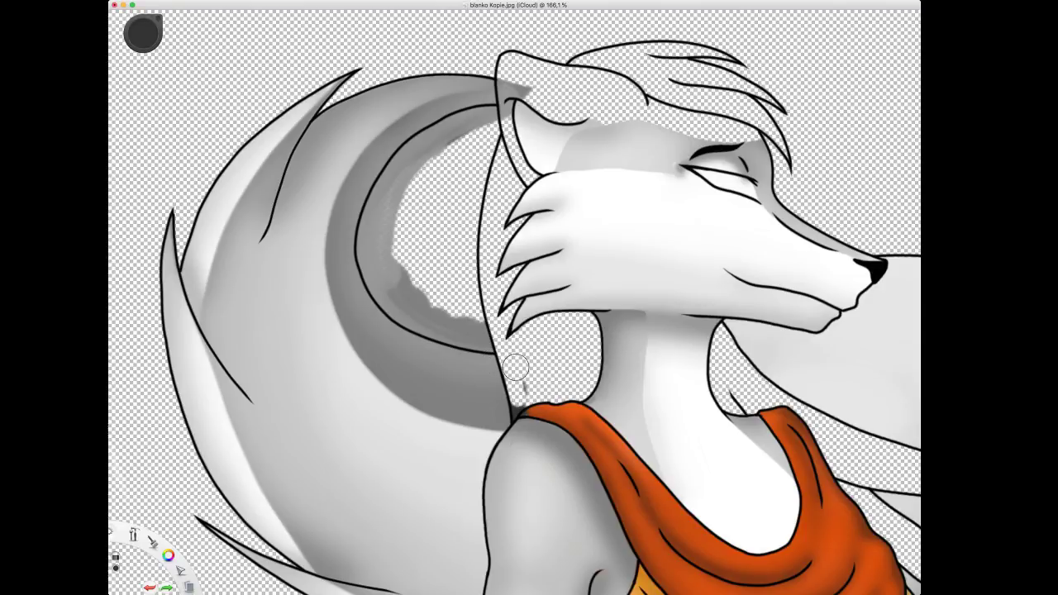
pyautogui.moveTo(523, 379); pyautogui.dragTo(523, 394)
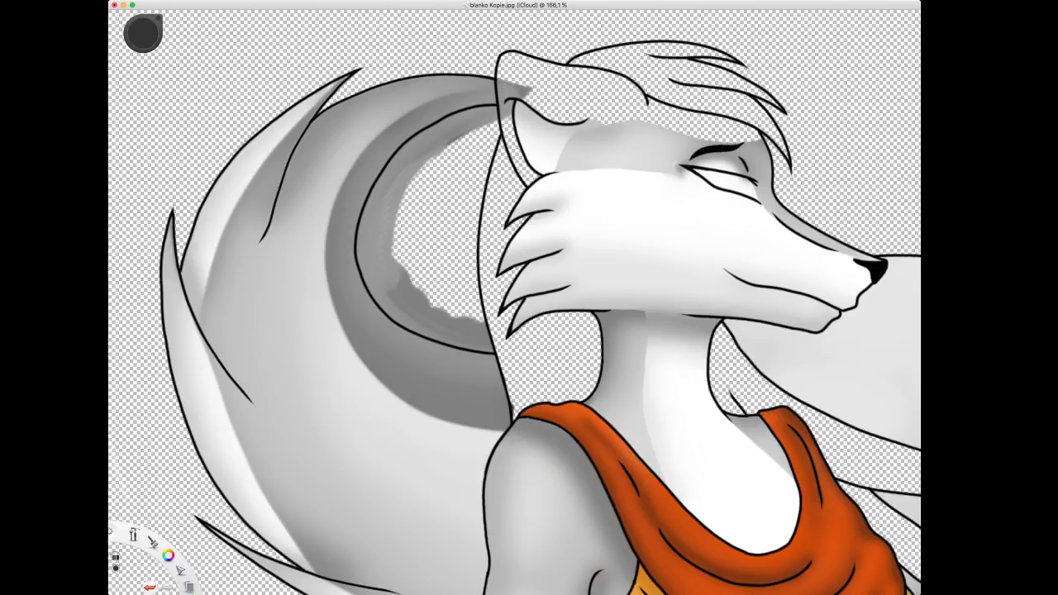
# Erase the remaining grey inside the curled tail's loop within a selection that excludes the tail, and deselect.
pyautogui.moveTo(503, 353)
pyautogui.mouseDown()
pyautogui.moveTo(402, 271)
pyautogui.moveTo(377, 290)
pyautogui.moveTo(389, 302)
pyautogui.moveTo(382, 295)
pyautogui.mouseUp()
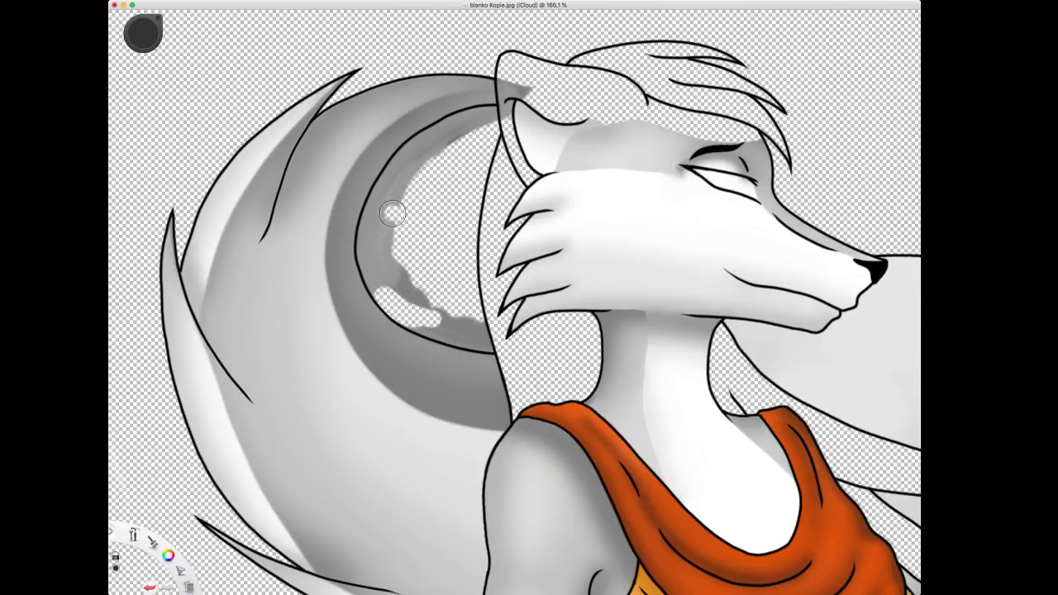
pyautogui.press('super+z')
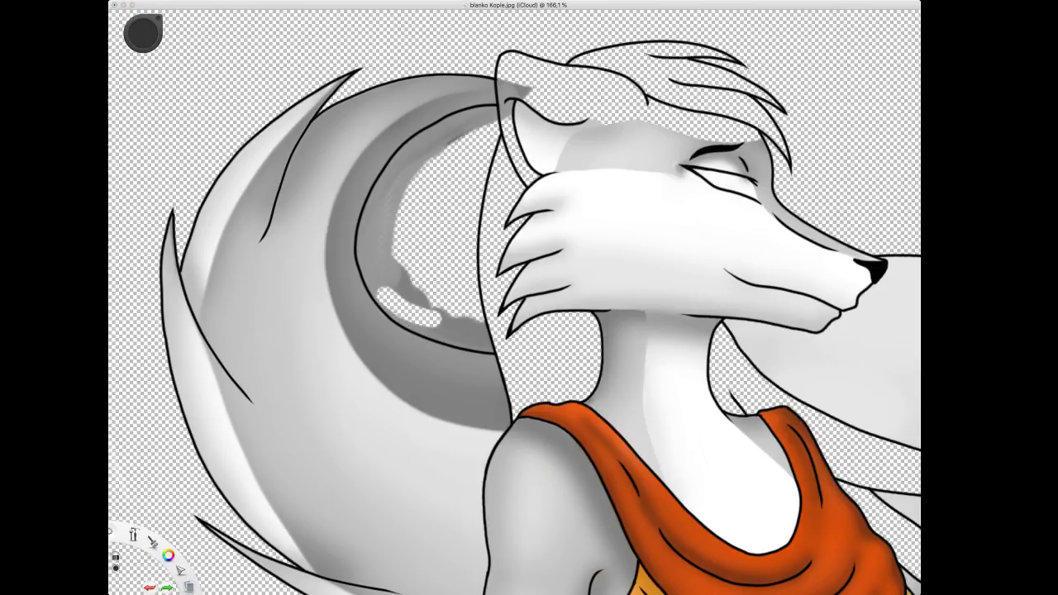
pyautogui.press('s')
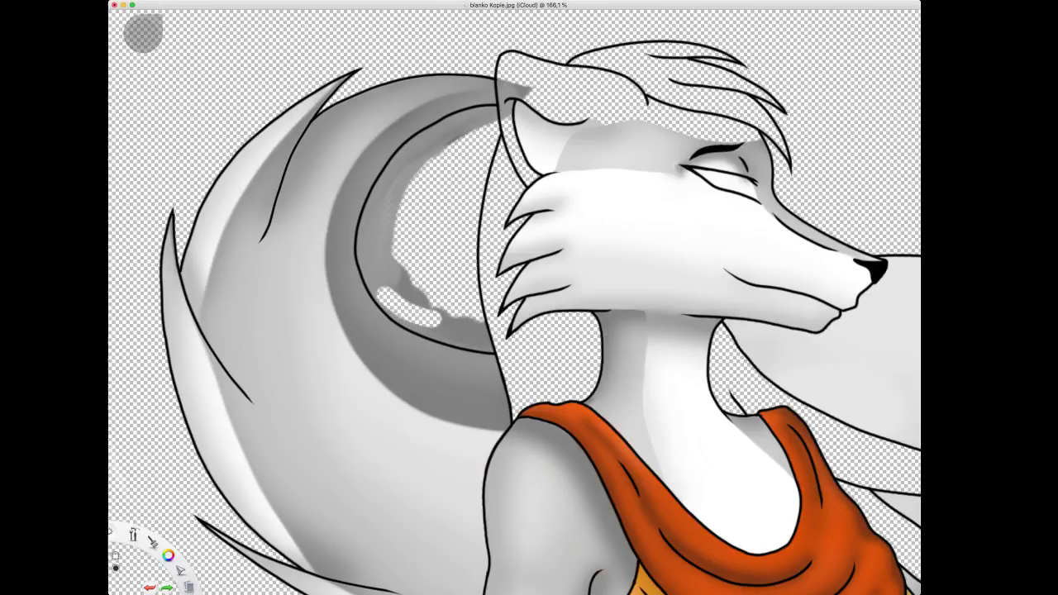
pyautogui.moveTo(587, 169); pyautogui.dragTo(639, 396)
pyautogui.click(290, 298)
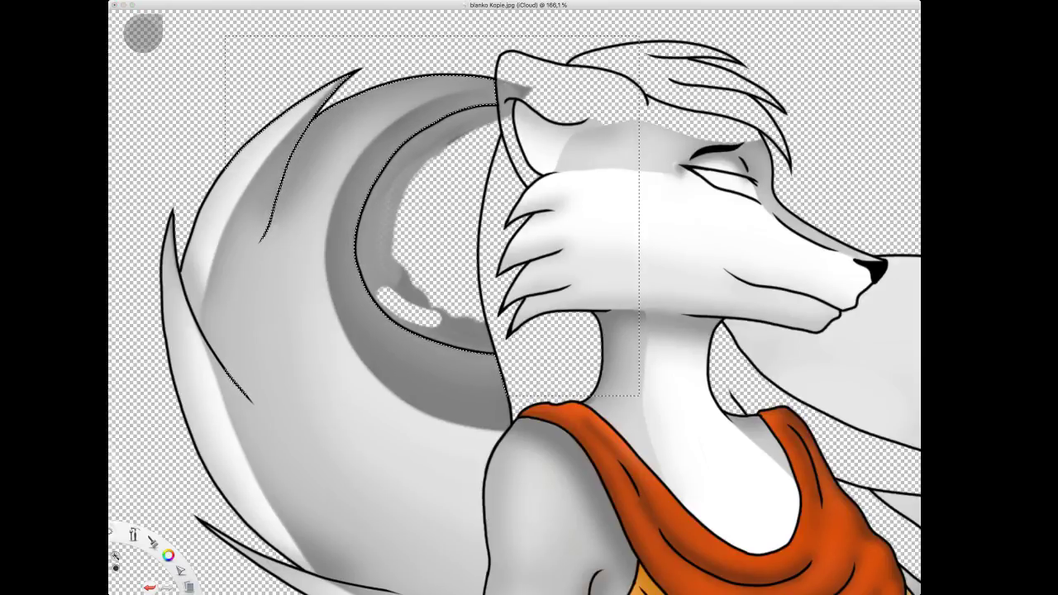
pyautogui.press('b')
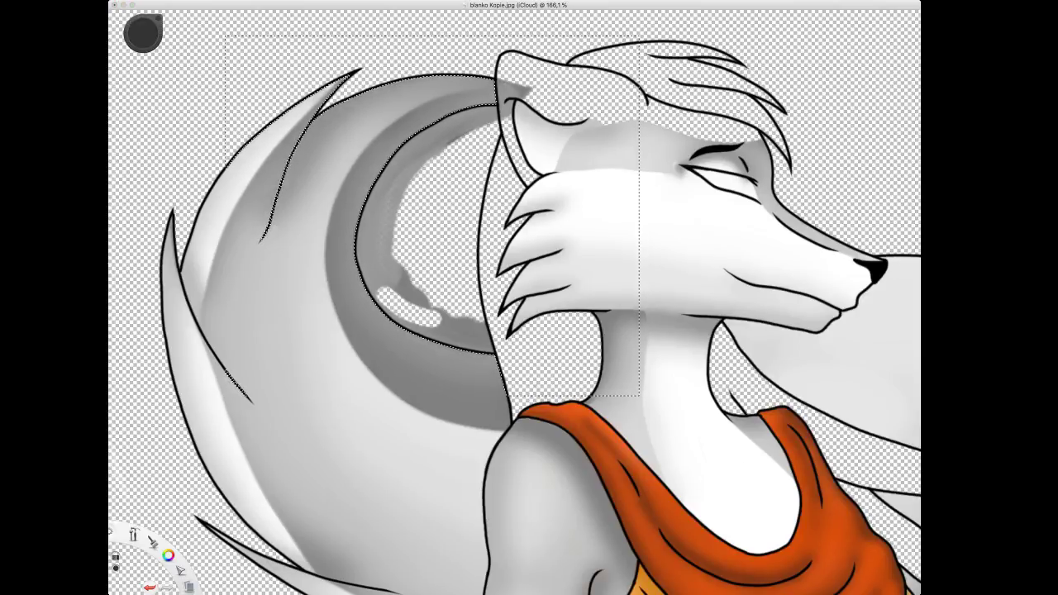
pyautogui.moveTo(453, 327)
pyautogui.mouseDown()
pyautogui.moveTo(468, 332)
pyautogui.moveTo(381, 294)
pyautogui.moveTo(397, 196)
pyautogui.moveTo(382, 175)
pyautogui.moveTo(519, 97)
pyautogui.moveTo(511, 85)
pyautogui.mouseUp()
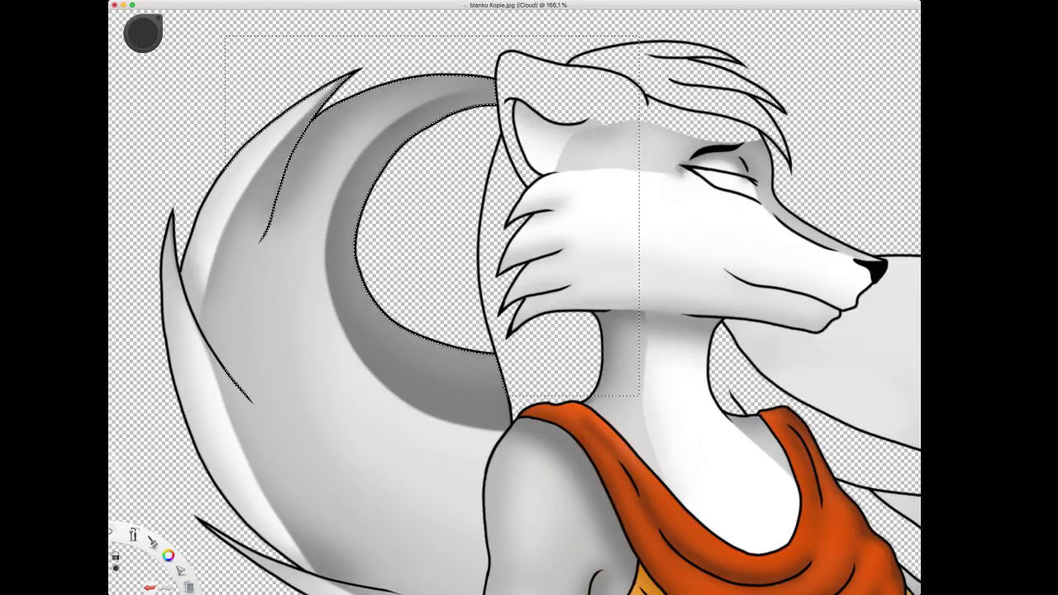
pyautogui.press('super+d')
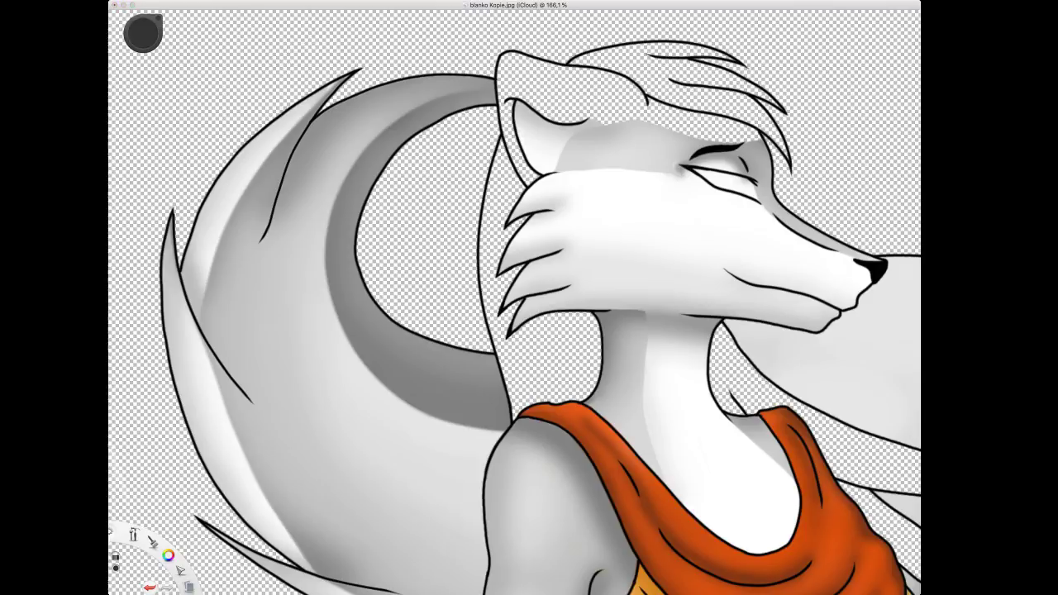
# Paint a dark grey marking along the upper edge of the lower tail below the skirt, down to its tip.
pyautogui.press('space')
pyautogui.moveTo(504, 265); pyautogui.dragTo(463, 356)
pyautogui.moveTo(569, 410); pyautogui.dragTo(458, 377)
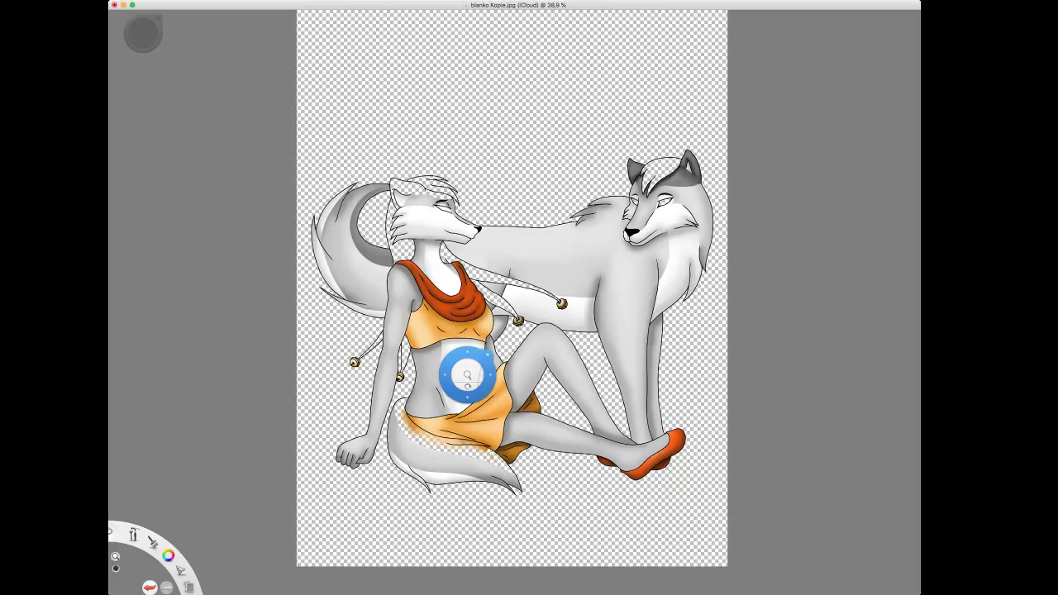
pyautogui.click(920, 69)
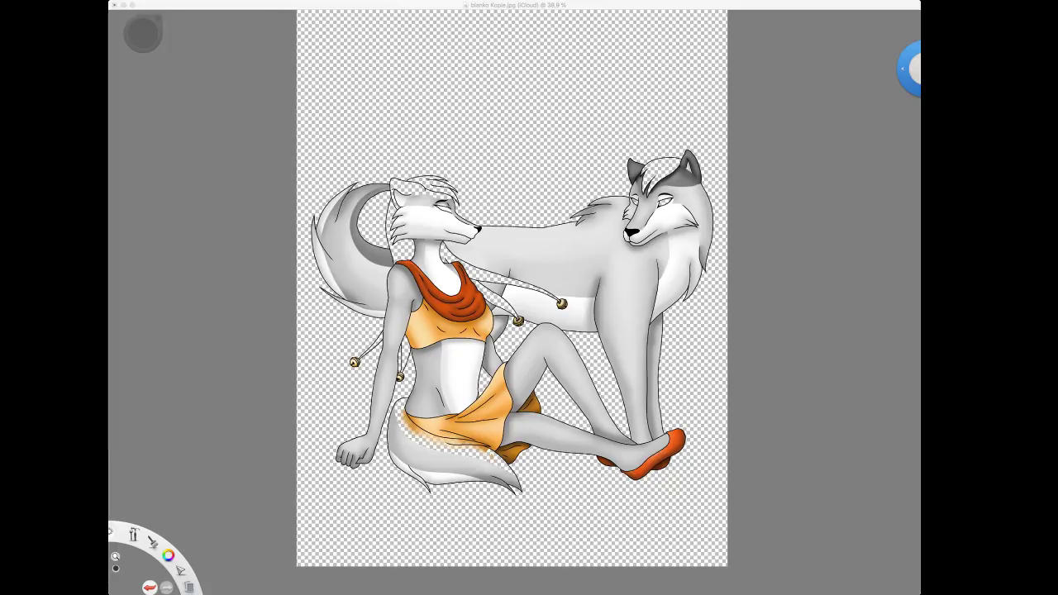
pyautogui.moveTo(910, 67); pyautogui.dragTo(389, 201)
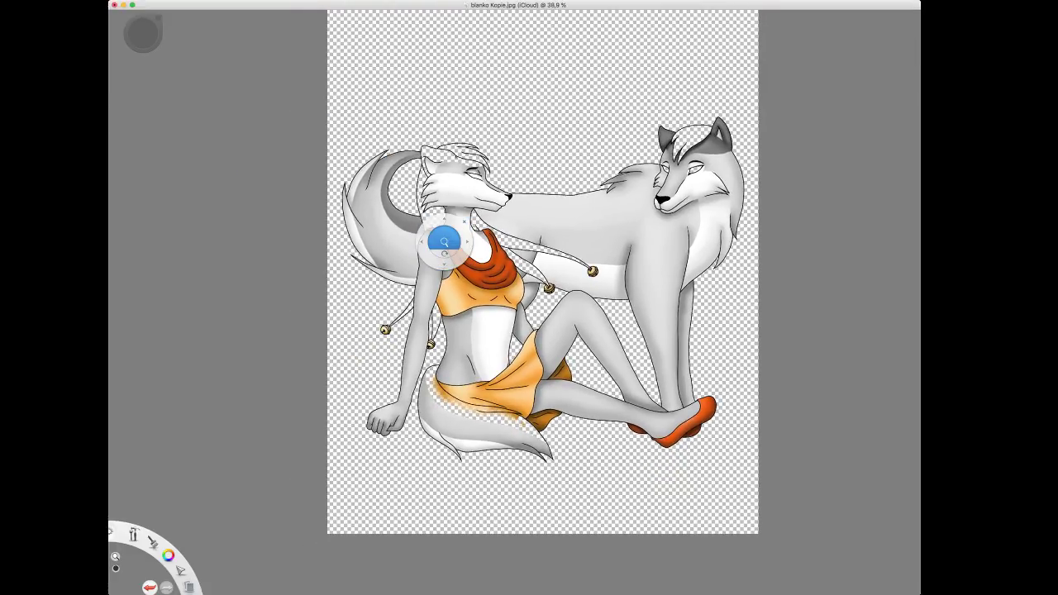
pyautogui.moveTo(444, 242); pyautogui.dragTo(529, 300)
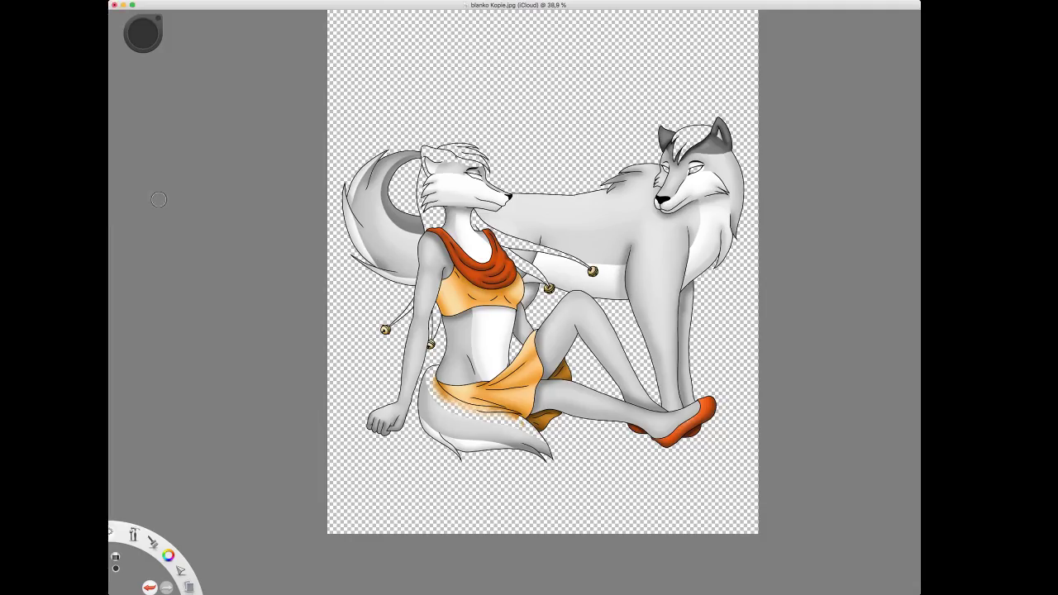
pyautogui.press('i')
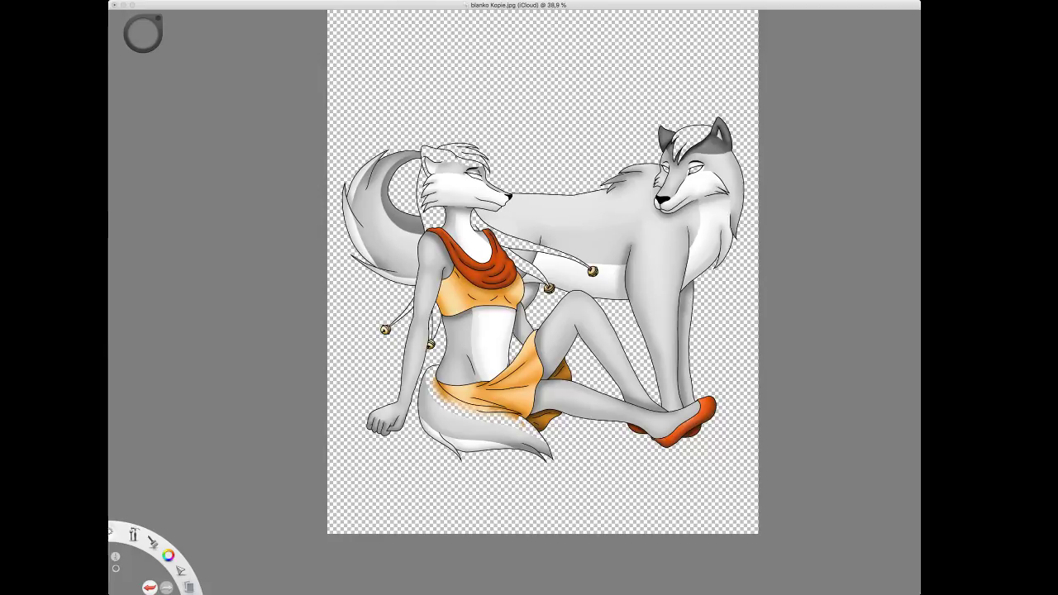
pyautogui.moveTo(437, 362)
pyautogui.mouseDown()
pyautogui.moveTo(435, 402)
pyautogui.moveTo(506, 422)
pyautogui.mouseUp()
pyautogui.moveTo(456, 392); pyautogui.dragTo(546, 440)
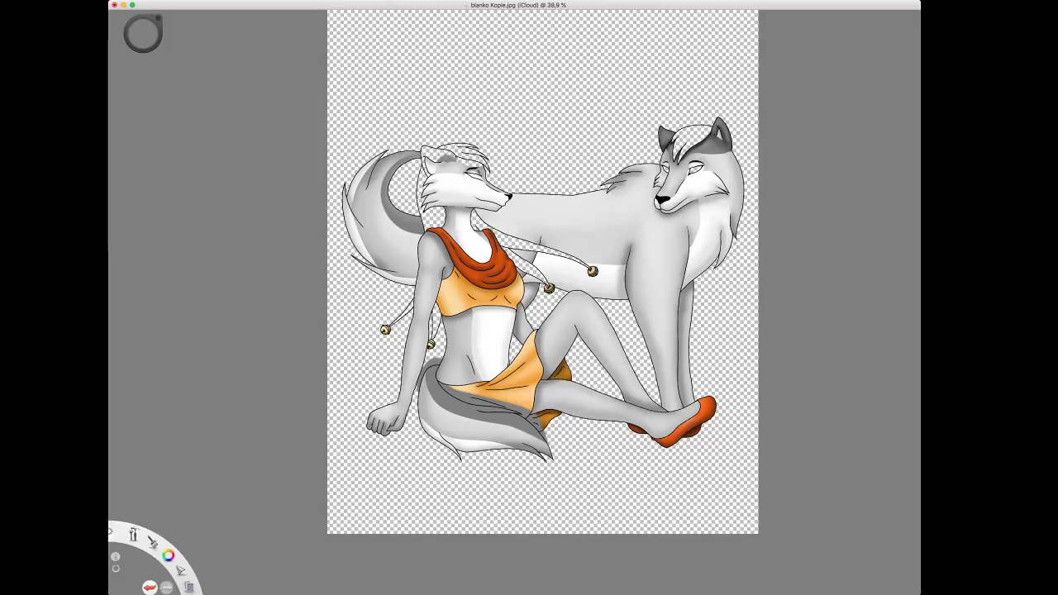
# Paint dark grey over the seated figure's ear, forehead and hair.
pyautogui.moveTo(446, 155)
pyautogui.mouseDown()
pyautogui.moveTo(424, 149)
pyautogui.moveTo(422, 177)
pyautogui.moveTo(445, 142)
pyautogui.moveTo(491, 181)
pyautogui.moveTo(486, 155)
pyautogui.moveTo(479, 169)
pyautogui.mouseUp()
pyautogui.press('space')
pyautogui.scroll(10, 451, 165)
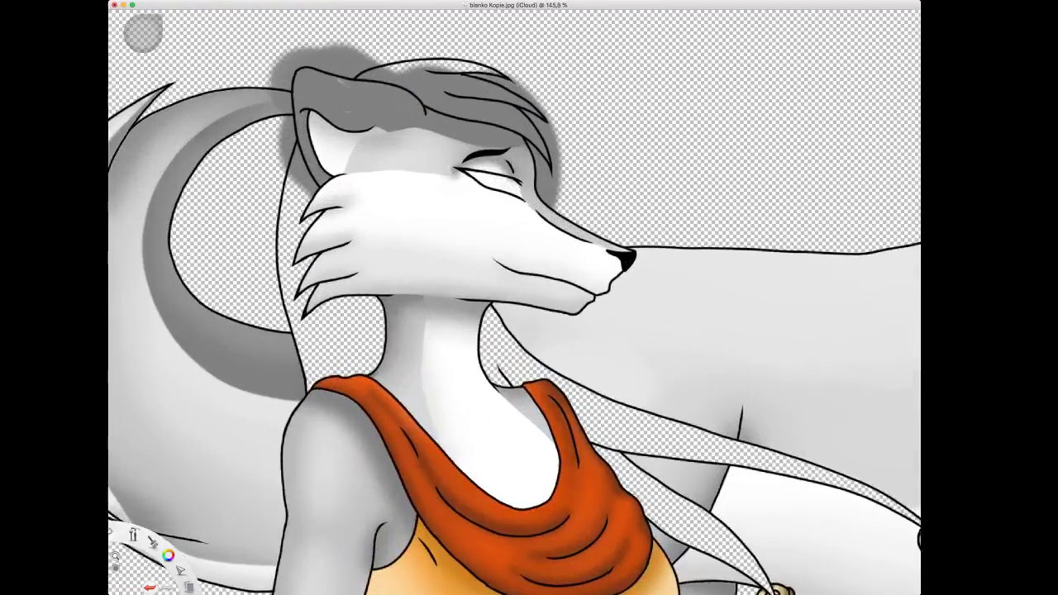
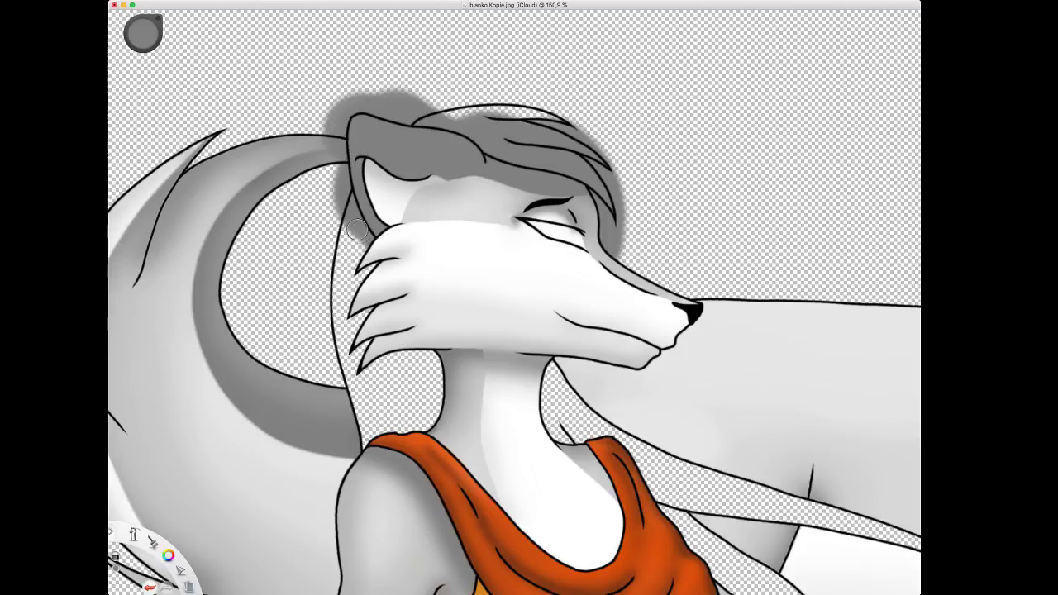
pyautogui.press('space')
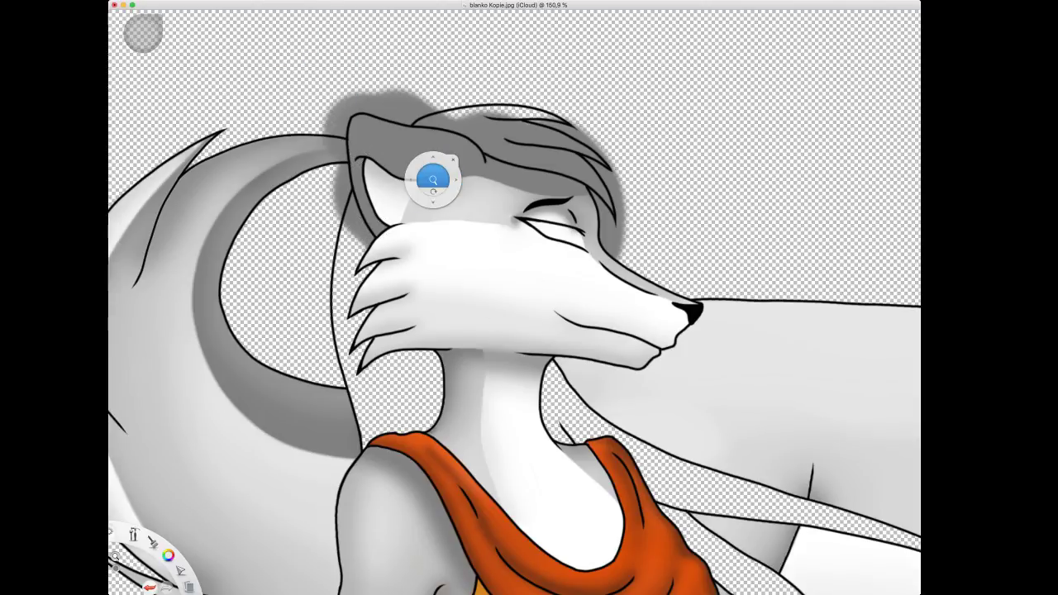
pyautogui.moveTo(433, 180); pyautogui.dragTo(439, 304)
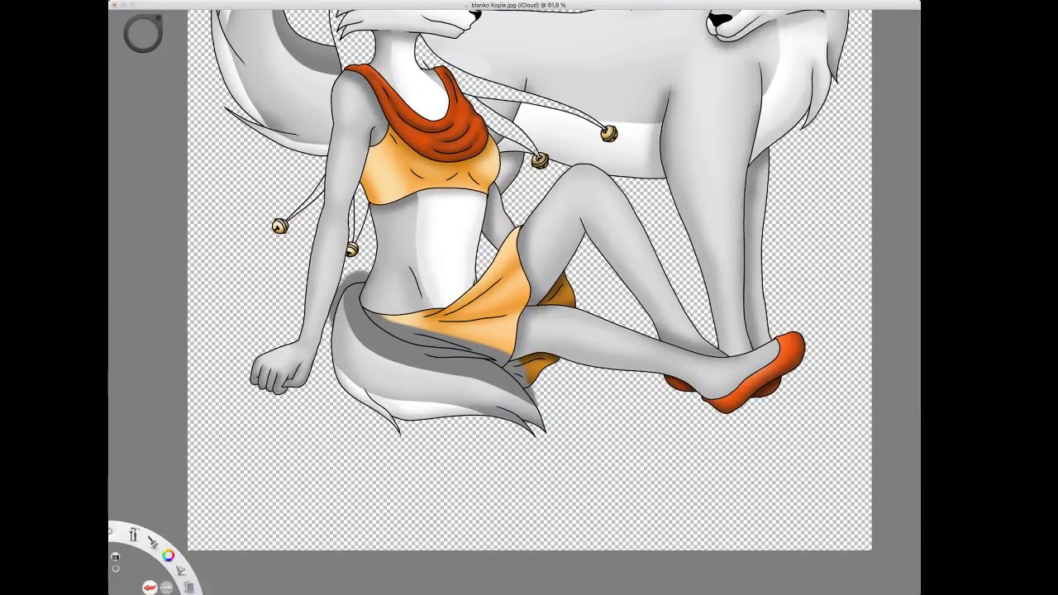
# Shade and blend the dark grey marking on the lower tail from its base behind the hip to the tip.
pyautogui.press('s')
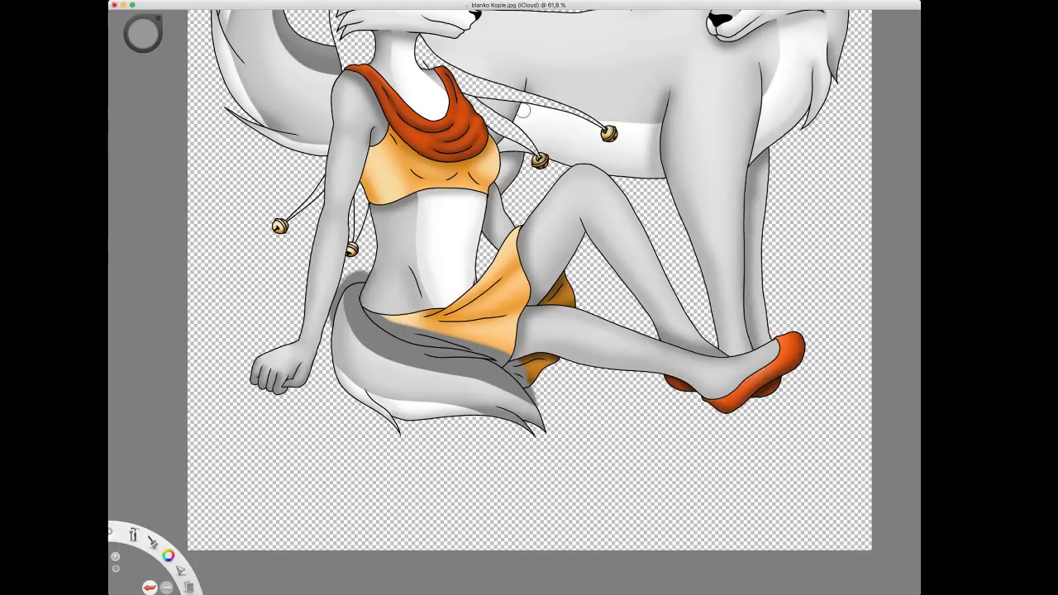
pyautogui.moveTo(196, 160); pyautogui.dragTo(200, 158)
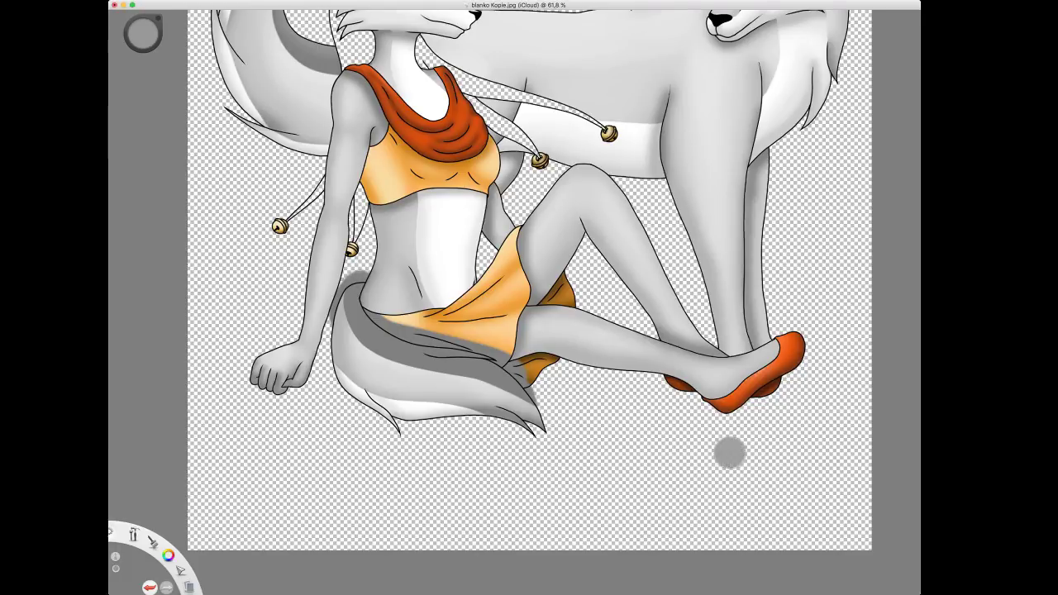
pyautogui.moveTo(354, 294)
pyautogui.mouseDown()
pyautogui.moveTo(388, 334)
pyautogui.moveTo(467, 349)
pyautogui.moveTo(544, 403)
pyautogui.mouseUp()
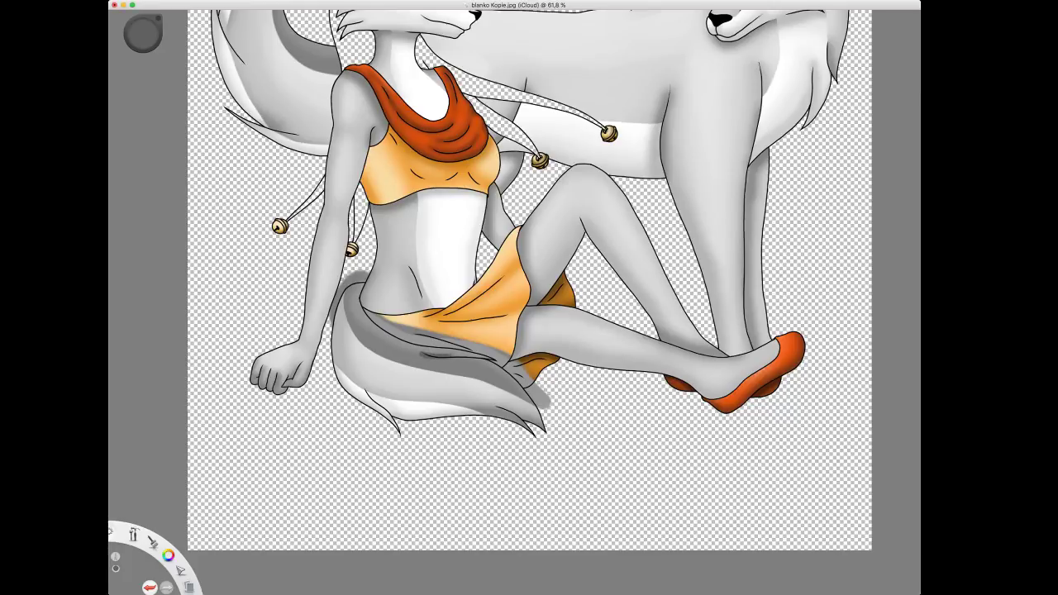
pyautogui.moveTo(451, 355); pyautogui.dragTo(517, 372)
pyautogui.moveTo(452, 359)
pyautogui.mouseDown()
pyautogui.moveTo(523, 384)
pyautogui.moveTo(511, 372)
pyautogui.mouseUp()
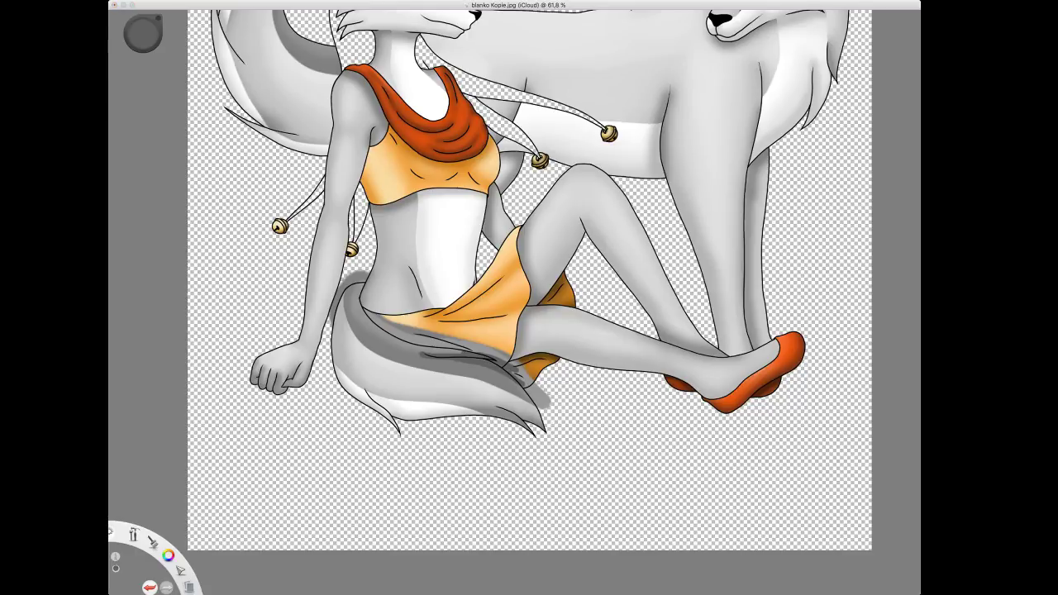
pyautogui.moveTo(422, 353); pyautogui.dragTo(463, 357)
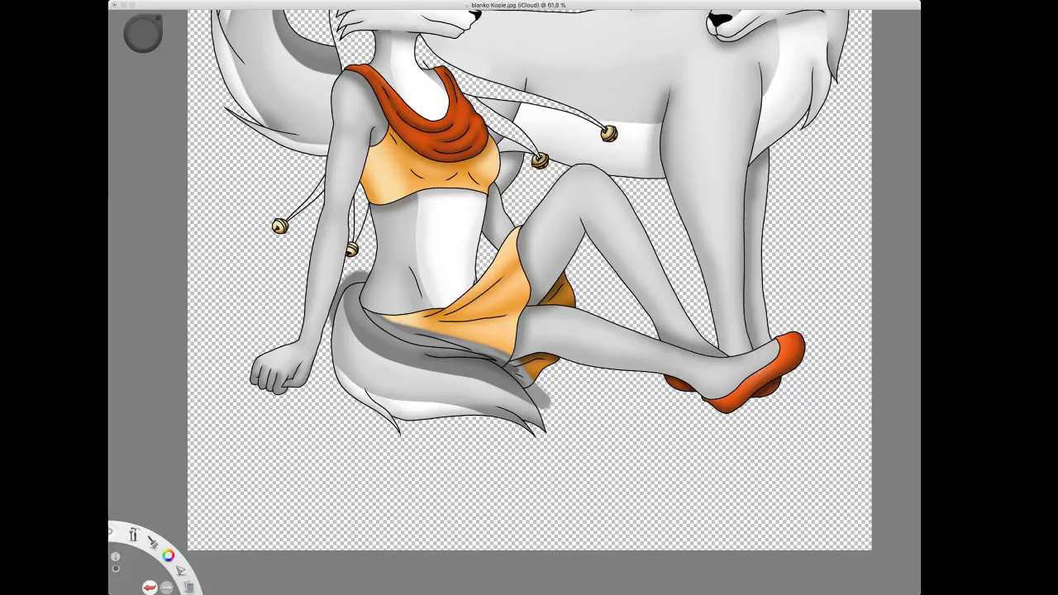
pyautogui.moveTo(354, 278); pyautogui.dragTo(357, 298)
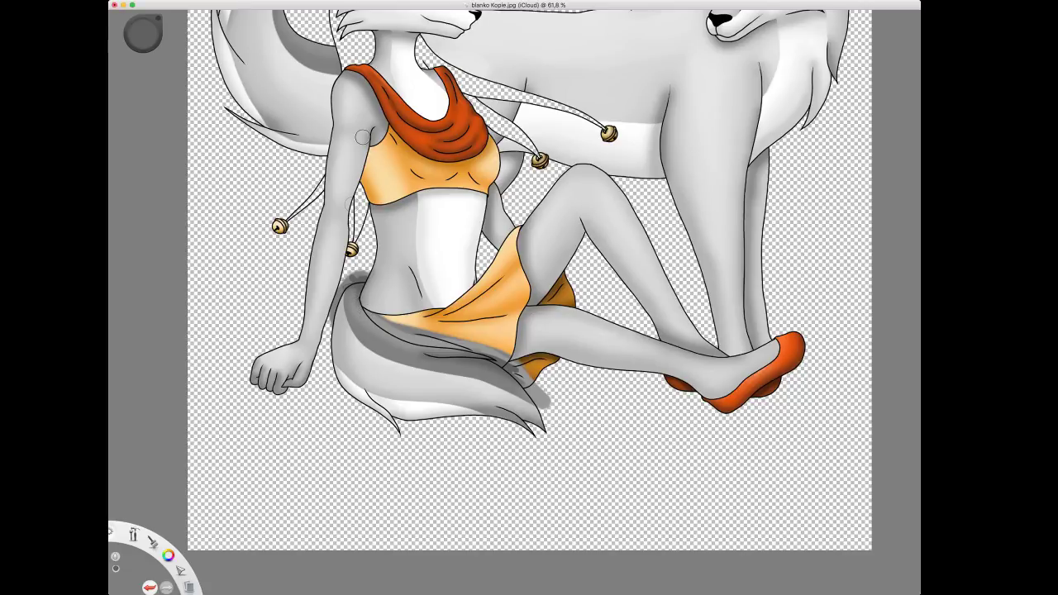
# Add lighter and medium grey shading to the marking on the seated figure's ear and forehead.
pyautogui.press('space')
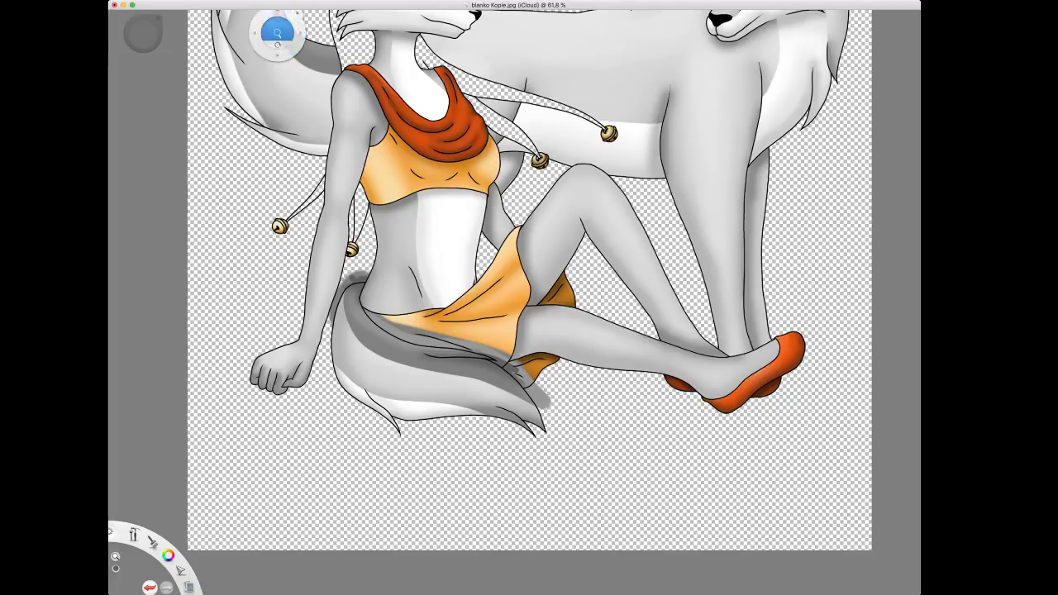
pyautogui.moveTo(501, 288); pyautogui.dragTo(557, 481)
pyautogui.press('space')
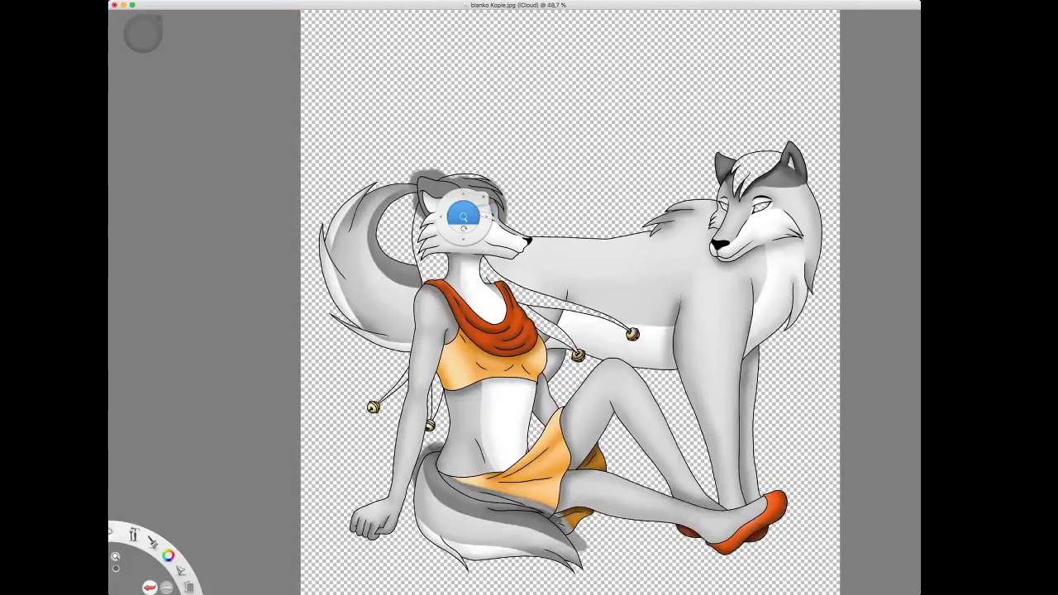
pyautogui.moveTo(463, 216)
pyautogui.mouseDown()
pyautogui.moveTo(484, 238)
pyautogui.moveTo(460, 284)
pyautogui.mouseUp()
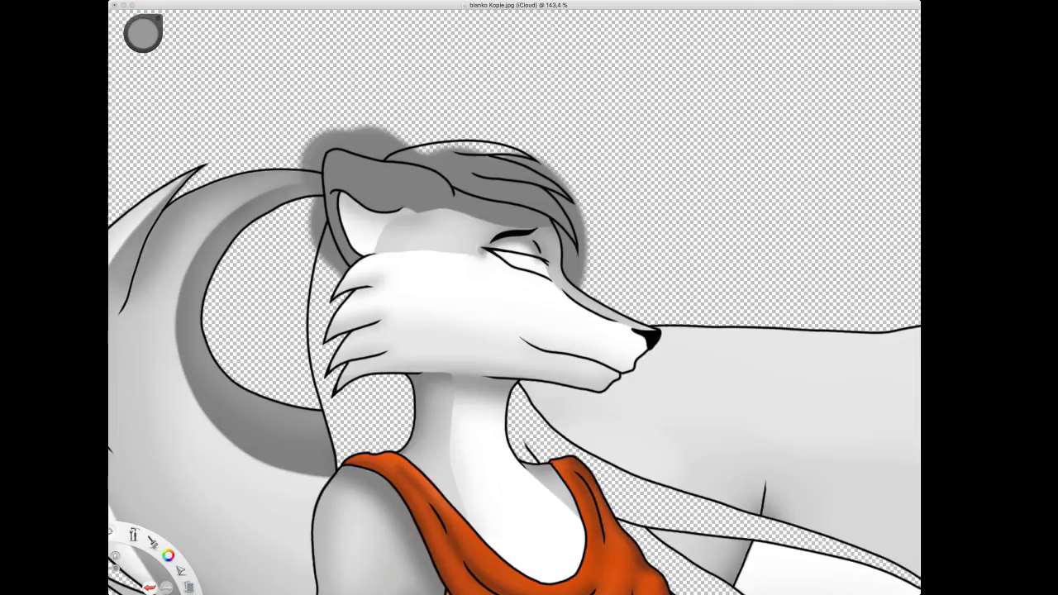
pyautogui.moveTo(348, 185); pyautogui.dragTo(398, 203)
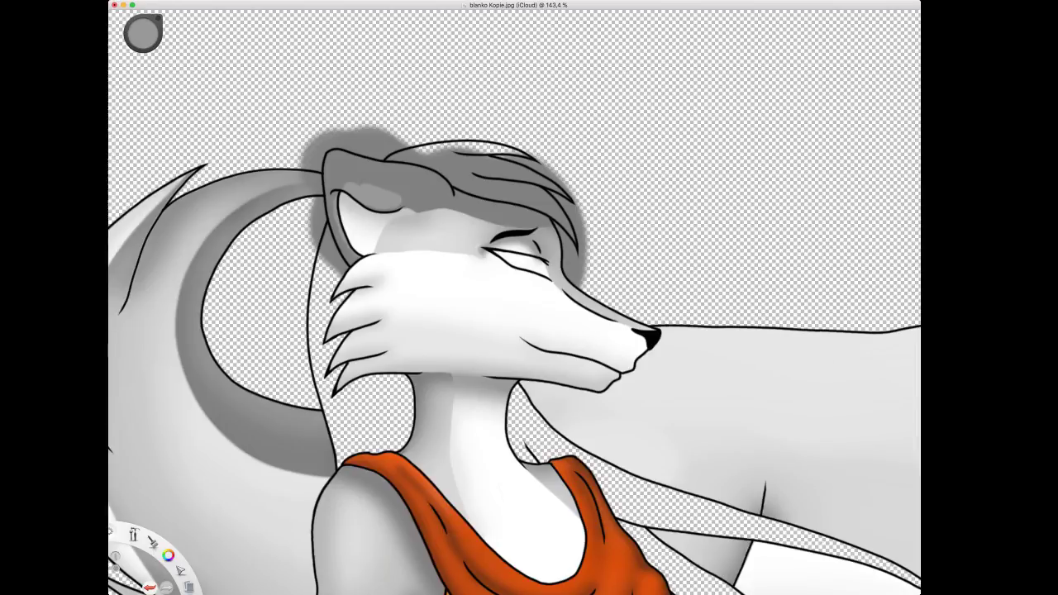
pyautogui.moveTo(477, 218); pyautogui.dragTo(533, 221)
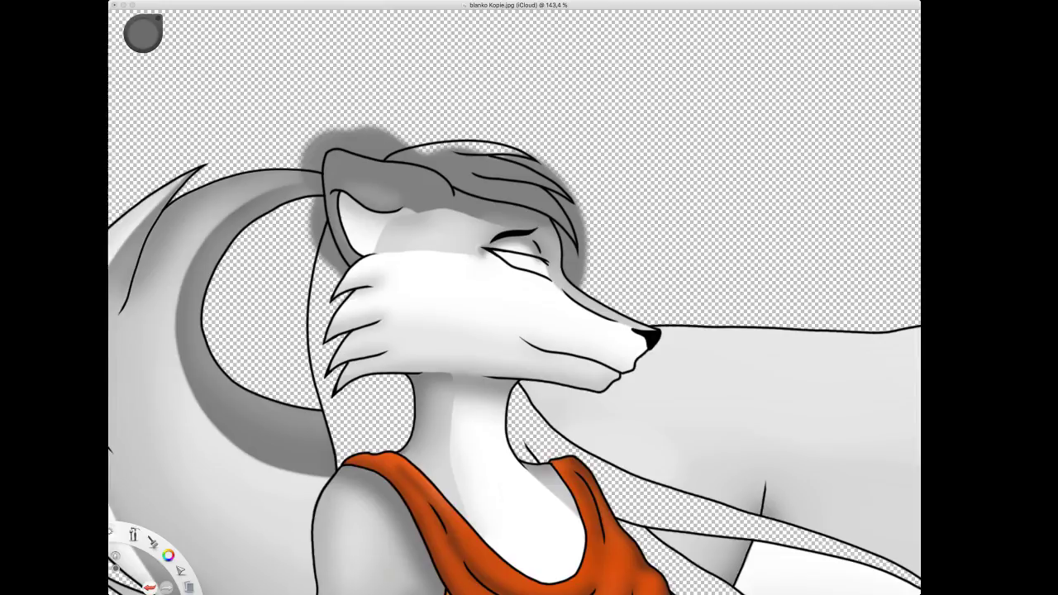
pyautogui.moveTo(334, 190)
pyautogui.mouseDown()
pyautogui.moveTo(403, 210)
pyautogui.moveTo(400, 167)
pyautogui.moveTo(444, 200)
pyautogui.mouseUp()
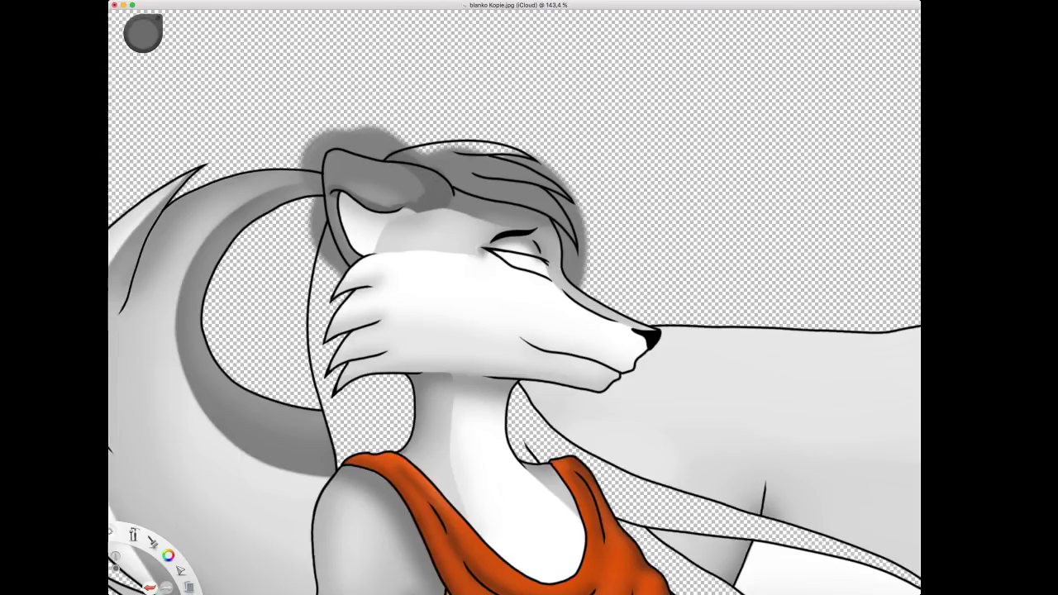
pyautogui.moveTo(354, 145)
pyautogui.mouseDown()
pyautogui.moveTo(332, 158)
pyautogui.moveTo(318, 203)
pyautogui.moveTo(341, 264)
pyautogui.mouseUp()
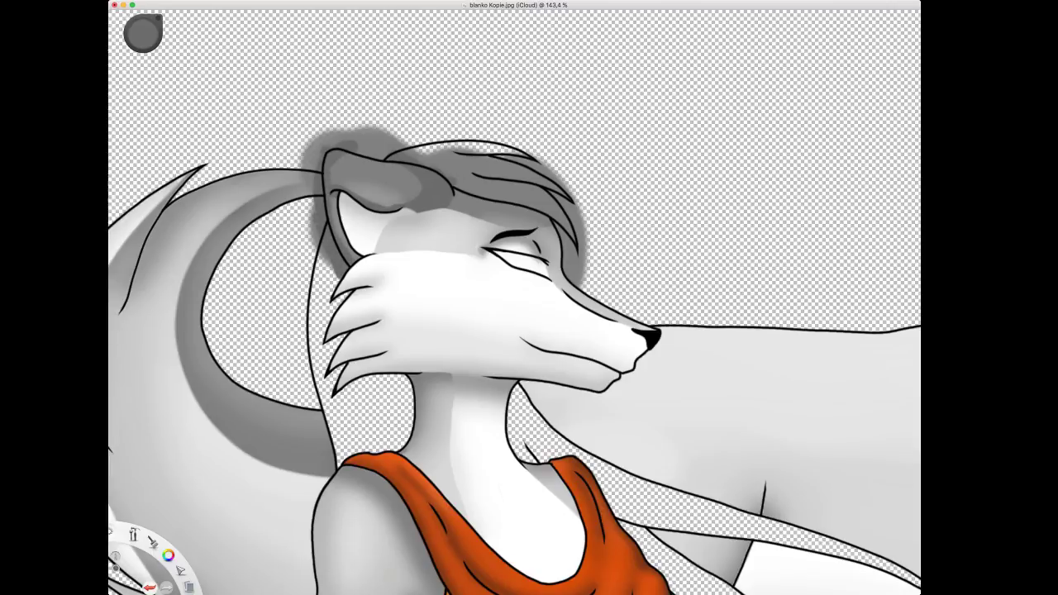
pyautogui.moveTo(455, 184); pyautogui.dragTo(559, 230)
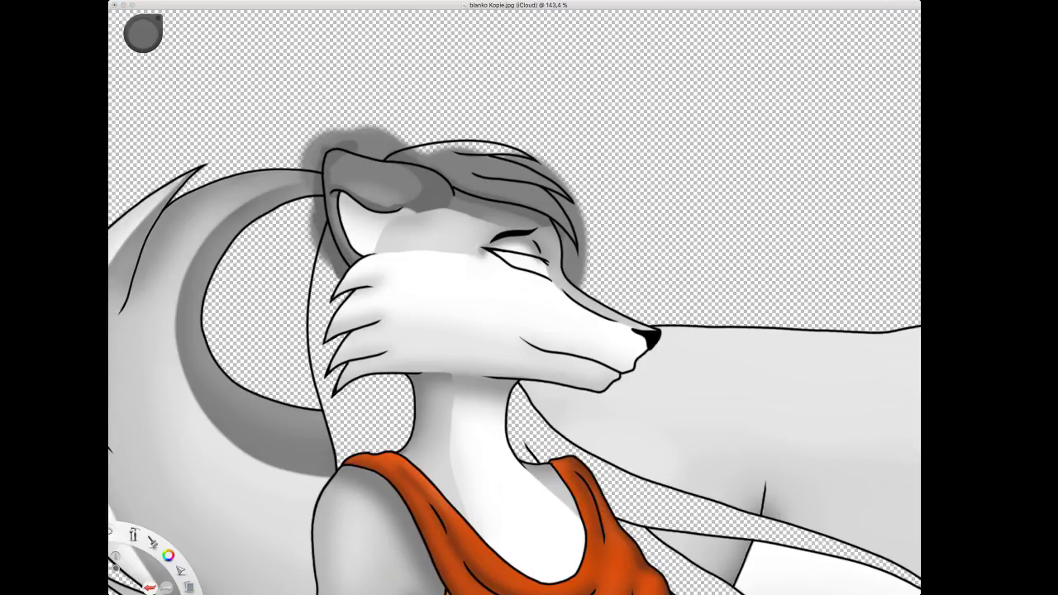
# Deepen the shadows along the seated figure's ear edges and hairline with darker grey and blend them into the marking.
pyautogui.moveTo(379, 190)
pyautogui.mouseDown()
pyautogui.moveTo(413, 188)
pyautogui.moveTo(360, 195)
pyautogui.mouseUp()
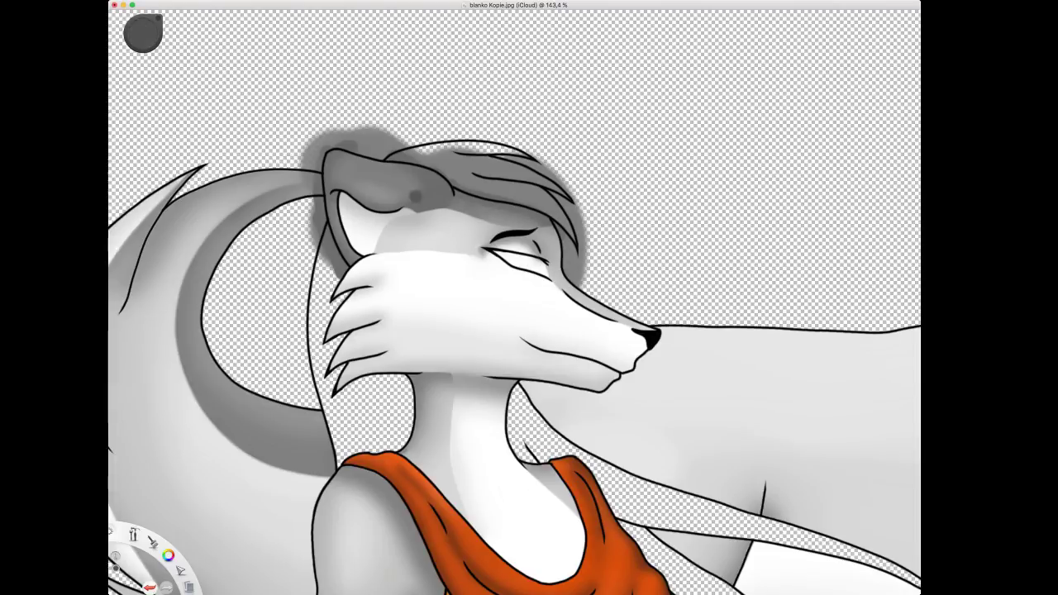
pyautogui.moveTo(332, 198)
pyautogui.mouseDown()
pyautogui.moveTo(399, 207)
pyautogui.moveTo(448, 199)
pyautogui.moveTo(441, 163)
pyautogui.mouseUp()
pyautogui.moveTo(324, 151)
pyautogui.mouseDown()
pyautogui.moveTo(328, 226)
pyautogui.moveTo(345, 267)
pyautogui.mouseUp()
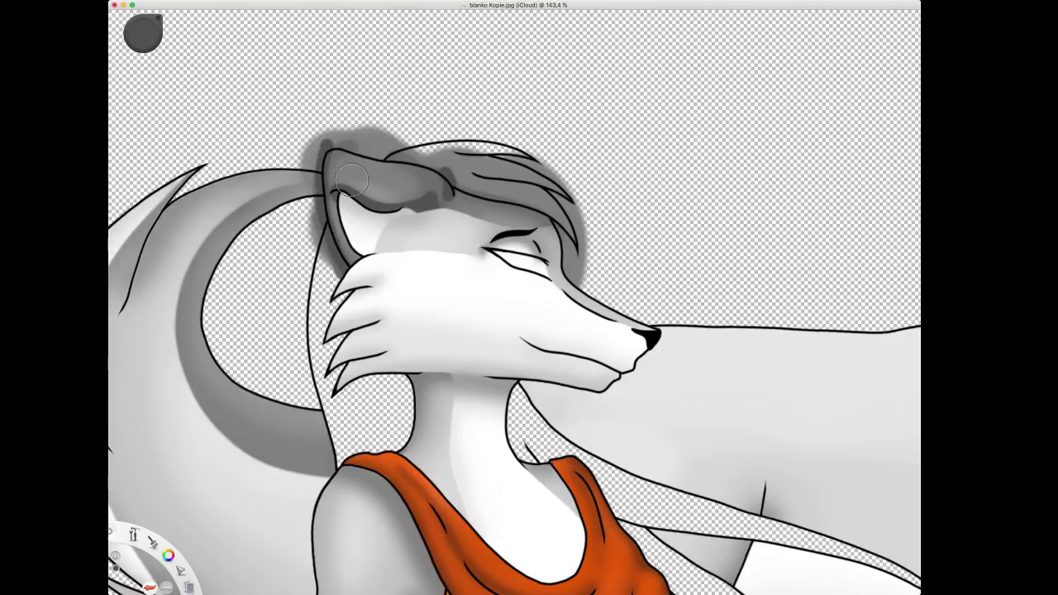
pyautogui.moveTo(342, 187); pyautogui.dragTo(380, 198)
pyautogui.moveTo(143, 33); pyautogui.dragTo(130, 33)
pyautogui.click(229, 143)
pyautogui.press('super+z')
pyautogui.click(463, 193)
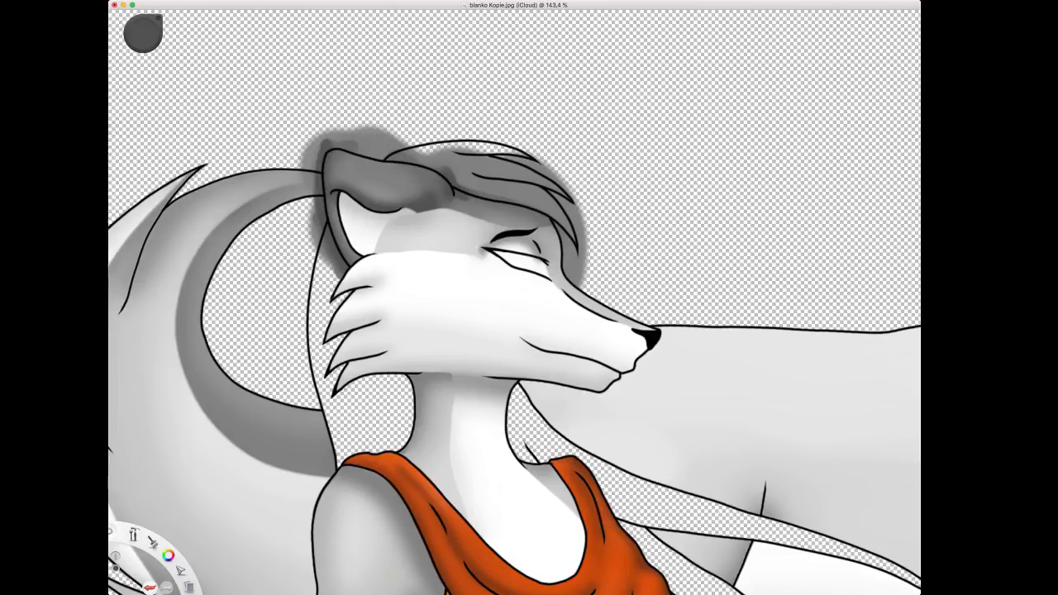
pyautogui.moveTo(463, 196)
pyautogui.mouseDown()
pyautogui.moveTo(530, 210)
pyautogui.moveTo(566, 237)
pyautogui.mouseUp()
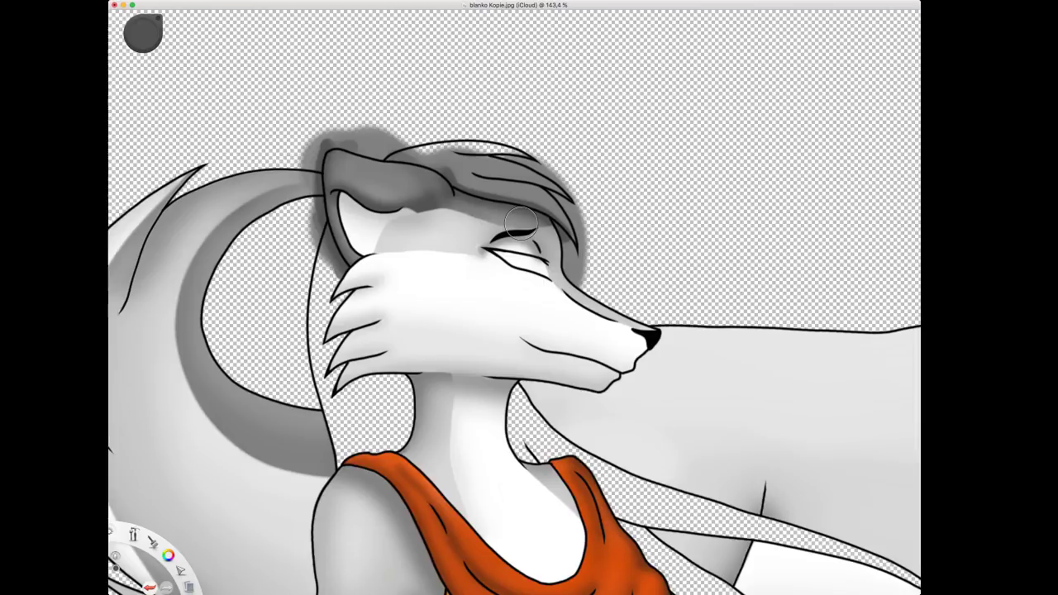
# Select the area around the seated figure's head and lower tail, erase the grey overspill there, and deselect.
pyautogui.press('space')
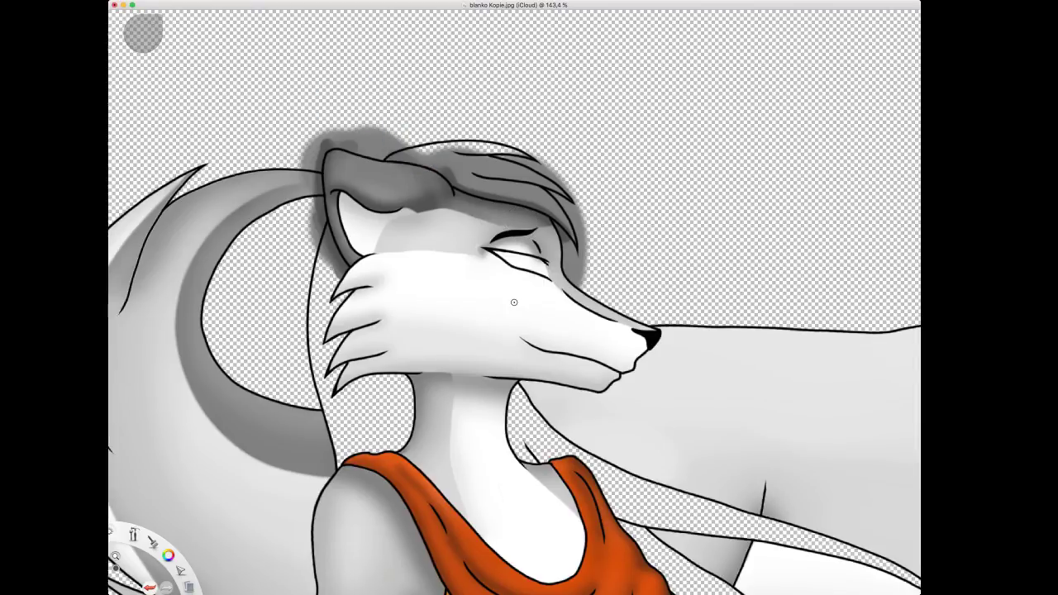
pyautogui.moveTo(406, 166)
pyautogui.mouseDown()
pyautogui.moveTo(345, 262)
pyautogui.moveTo(429, 151)
pyautogui.moveTo(405, 178)
pyautogui.moveTo(445, 278)
pyautogui.moveTo(432, 301)
pyautogui.moveTo(442, 316)
pyautogui.moveTo(431, 307)
pyautogui.mouseUp()
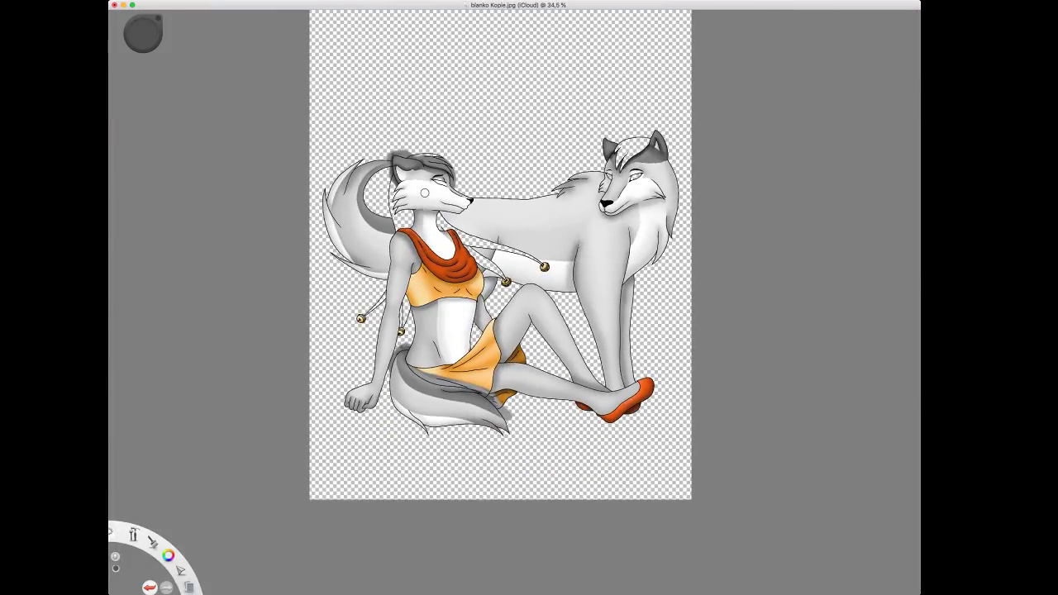
pyautogui.press('w')
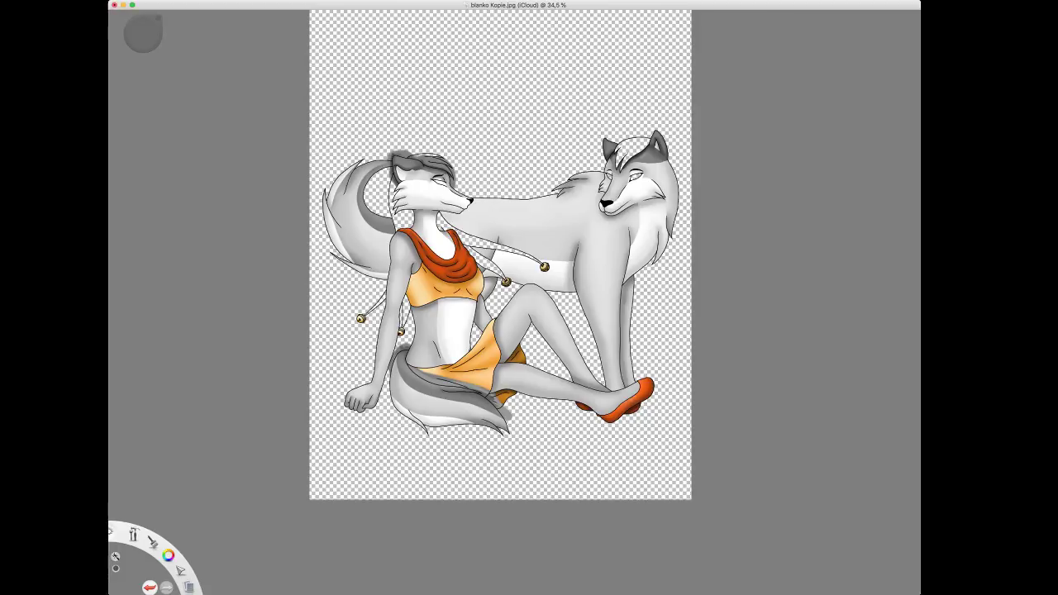
pyautogui.press('m')
pyautogui.moveTo(343, 123); pyautogui.dragTo(515, 413)
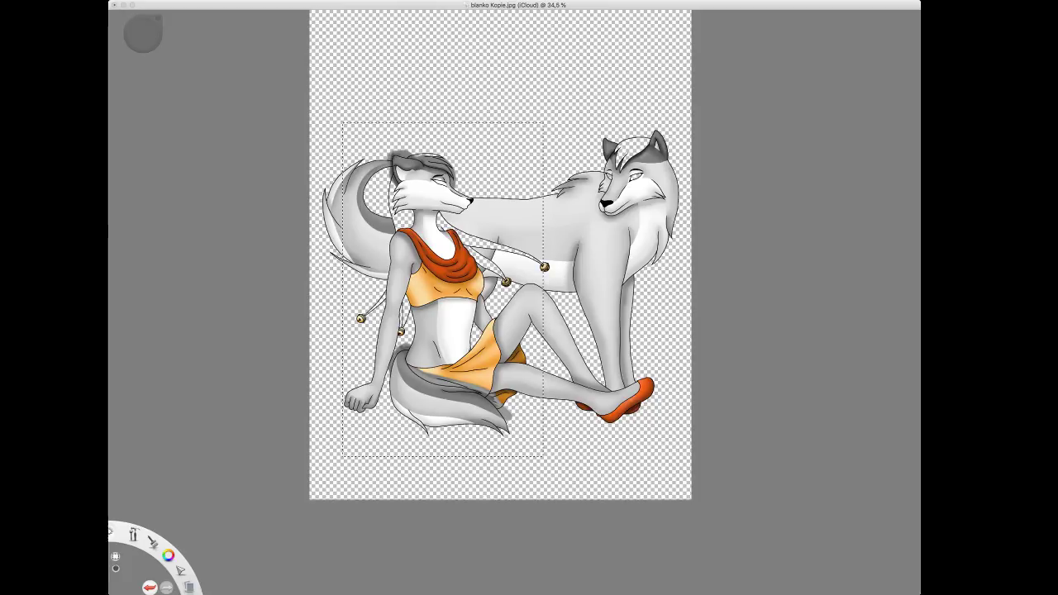
pyautogui.click(150, 181)
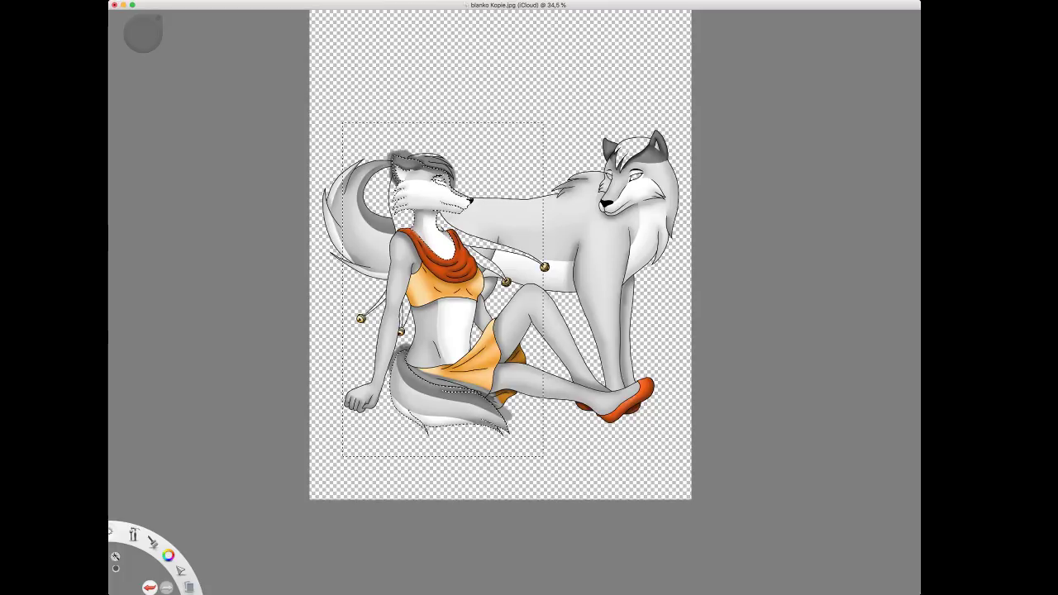
pyautogui.click(440, 406)
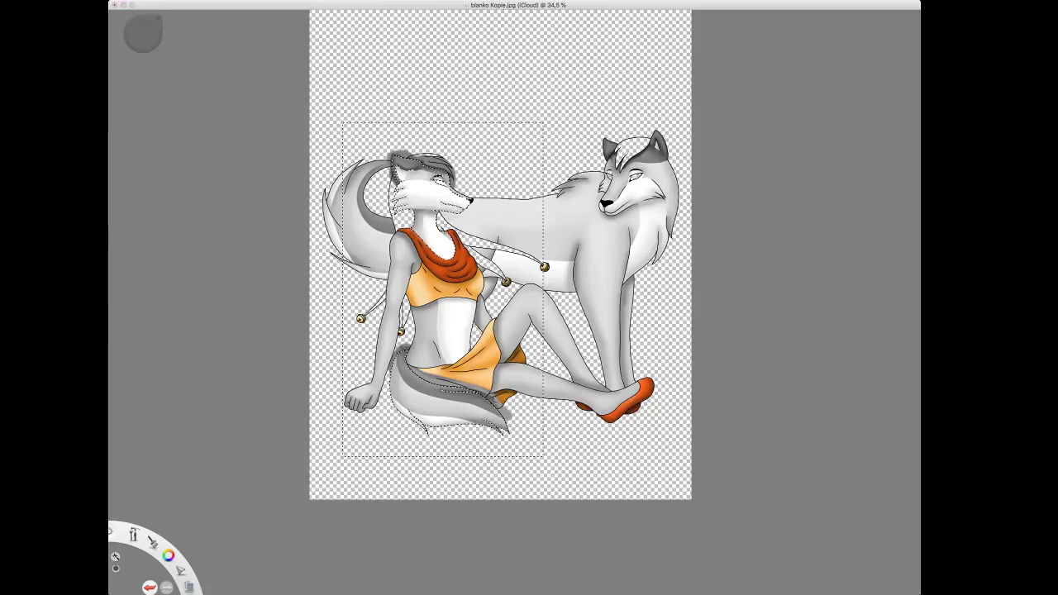
pyautogui.press('b')
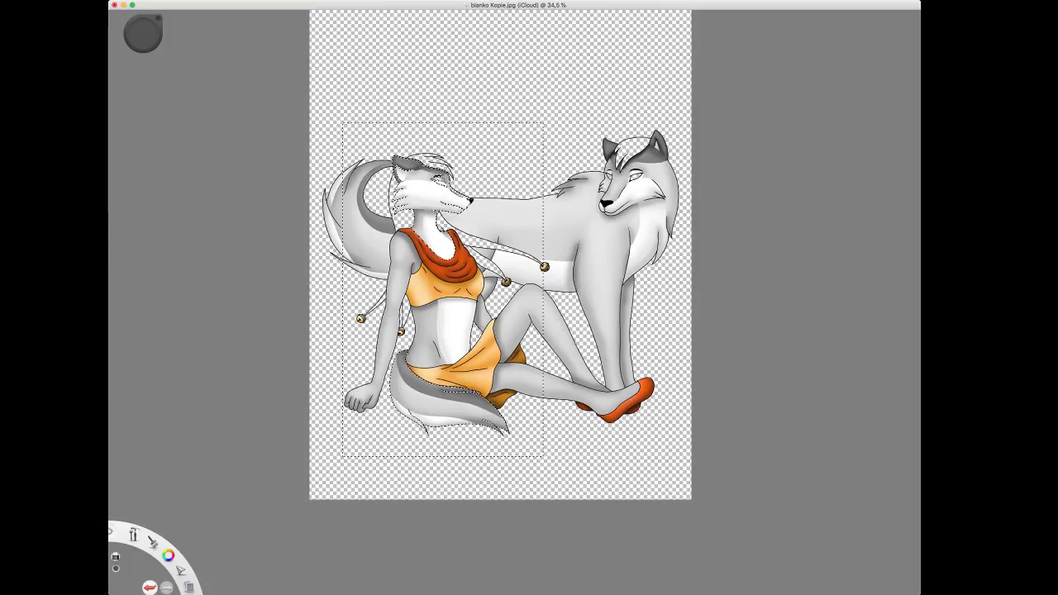
pyautogui.press('super+d')
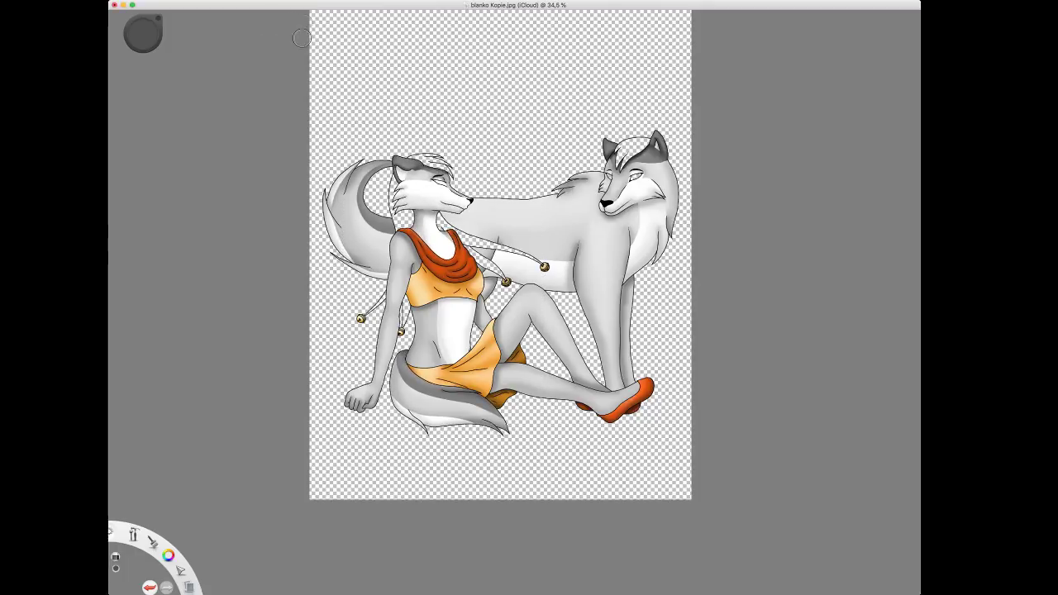
# Paint dark grey inside the seated figure's half-closed eye.
pyautogui.press('space')
pyautogui.moveTo(302, 59); pyautogui.dragTo(431, 94)
pyautogui.scroll(3, 497, 246)
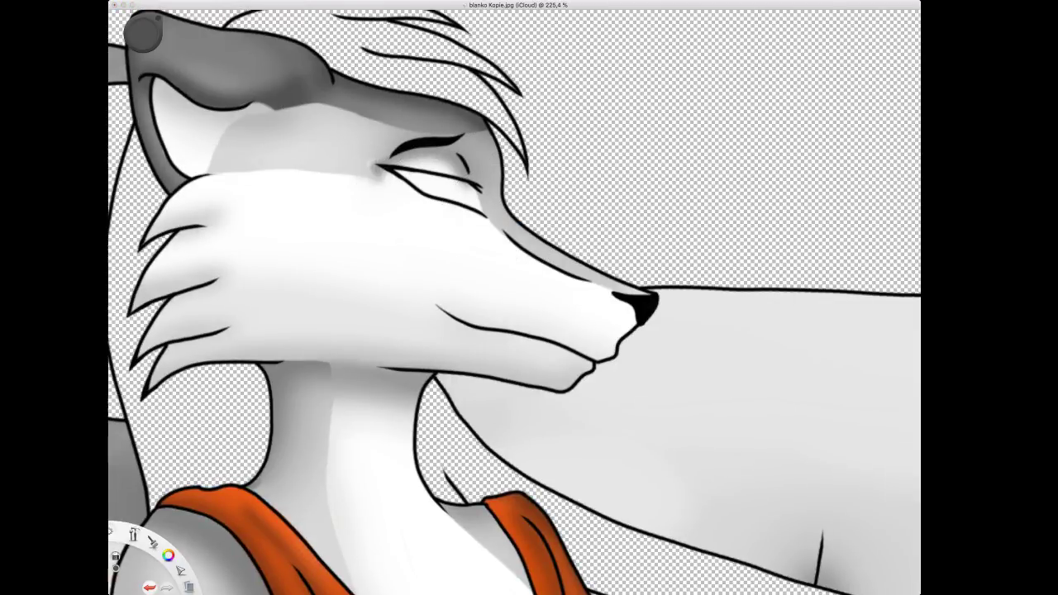
pyautogui.moveTo(403, 172)
pyautogui.mouseDown()
pyautogui.moveTo(422, 189)
pyautogui.moveTo(481, 202)
pyautogui.moveTo(426, 181)
pyautogui.moveTo(483, 191)
pyautogui.moveTo(402, 177)
pyautogui.mouseUp()
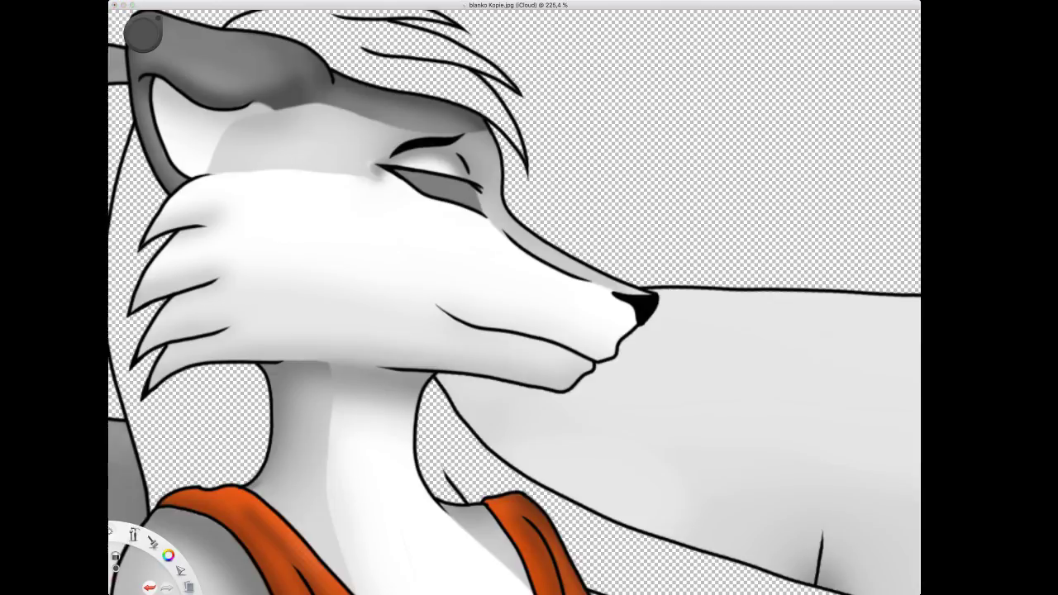
pyautogui.moveTo(402, 173)
pyautogui.mouseDown()
pyautogui.moveTo(476, 189)
pyautogui.moveTo(408, 177)
pyautogui.moveTo(477, 204)
pyautogui.moveTo(469, 194)
pyautogui.moveTo(513, 176)
pyautogui.moveTo(479, 219)
pyautogui.moveTo(459, 218)
pyautogui.mouseUp()
# Paint the seated figure's hair red over the head and down behind the neck.
pyautogui.press('space')
pyautogui.press('space')
pyautogui.moveTo(525, 380); pyautogui.dragTo(478, 412)
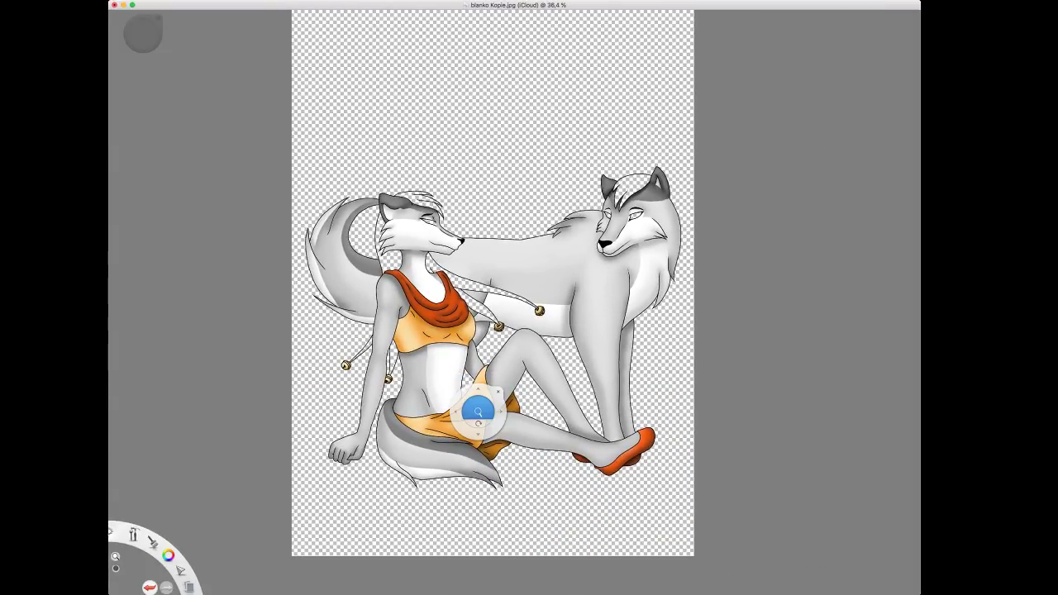
pyautogui.press('space')
pyautogui.moveTo(454, 214); pyautogui.dragTo(440, 210)
pyautogui.press('space')
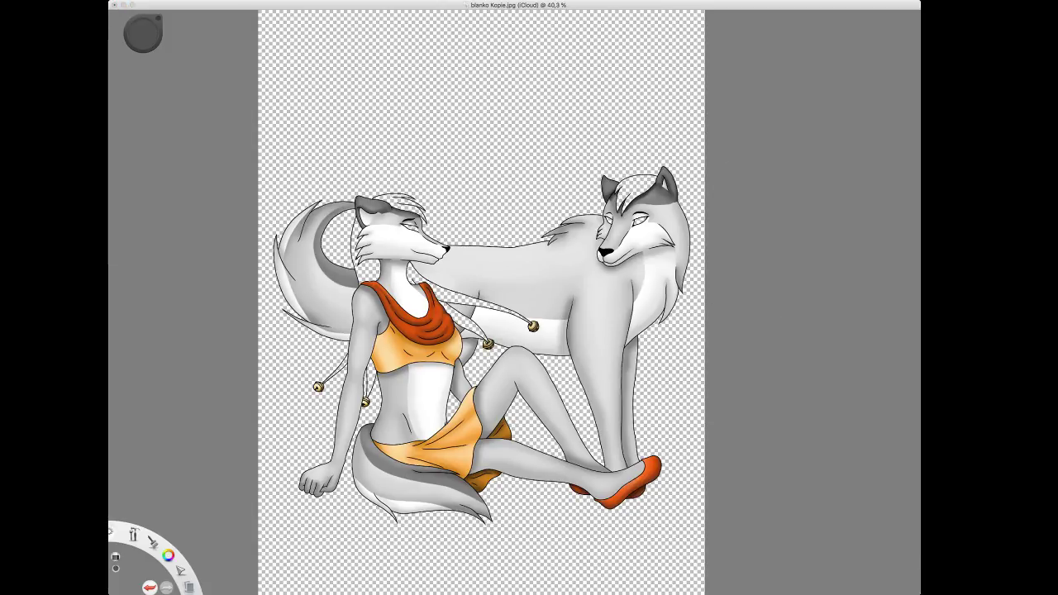
pyautogui.press('b')
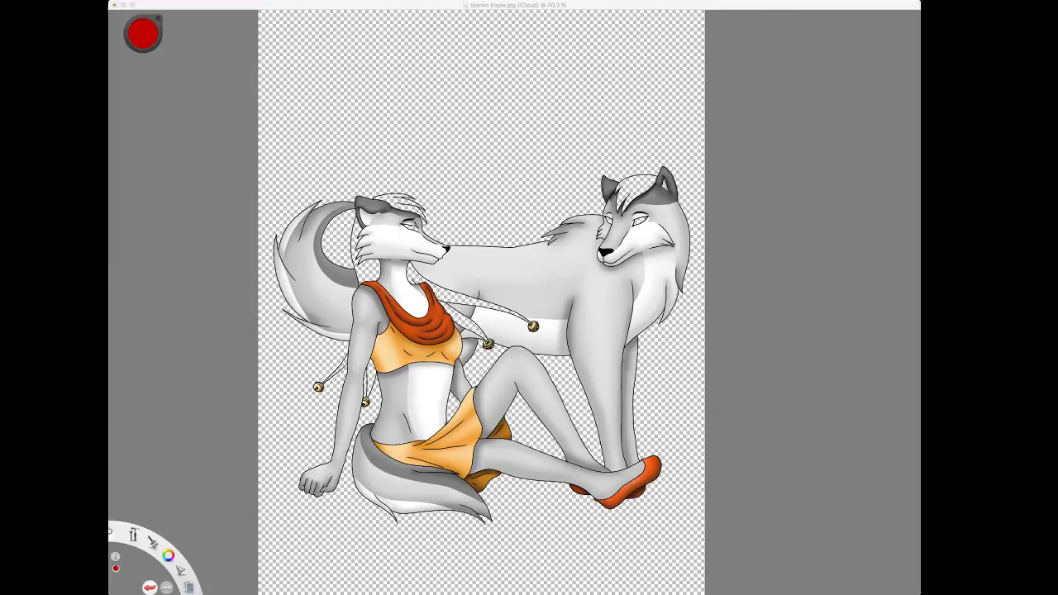
pyautogui.click(415, 146)
pyautogui.moveTo(402, 202)
pyautogui.mouseDown()
pyautogui.moveTo(376, 197)
pyautogui.moveTo(422, 203)
pyautogui.moveTo(430, 227)
pyautogui.mouseUp()
pyautogui.moveTo(368, 216)
pyautogui.mouseDown()
pyautogui.moveTo(349, 264)
pyautogui.moveTo(364, 279)
pyautogui.moveTo(375, 264)
pyautogui.mouseUp()
# Paint the seated figure's bell-tipped hair strands red on both sides of the body.
pyautogui.moveTo(344, 347); pyautogui.dragTo(320, 387)
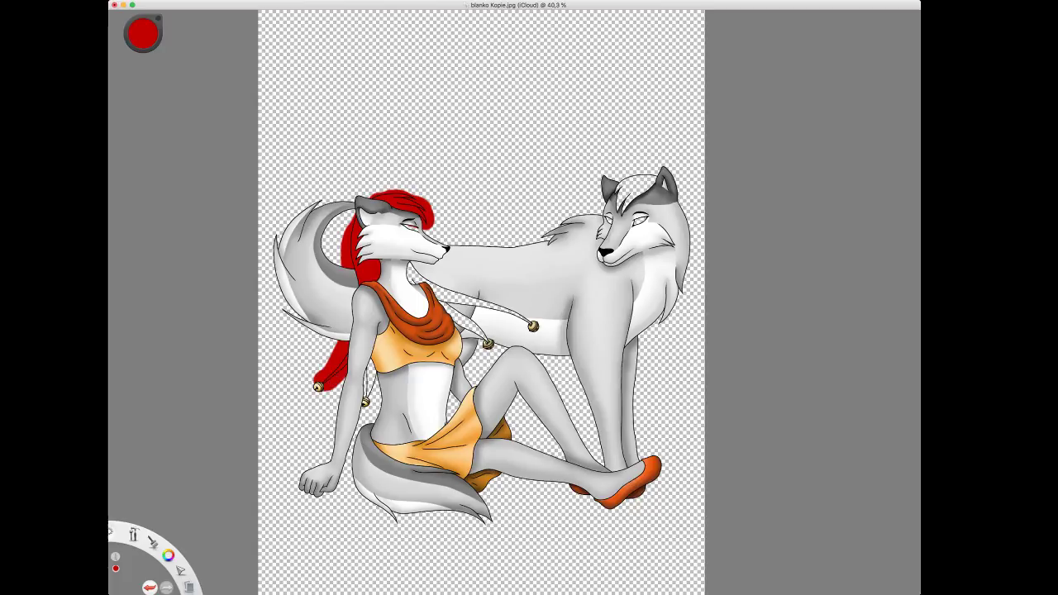
pyautogui.moveTo(370, 360); pyautogui.dragTo(370, 408)
pyautogui.moveTo(410, 264)
pyautogui.mouseDown()
pyautogui.moveTo(441, 299)
pyautogui.moveTo(475, 306)
pyautogui.moveTo(457, 312)
pyautogui.moveTo(499, 352)
pyautogui.mouseUp()
pyautogui.moveTo(476, 299); pyautogui.dragTo(530, 322)
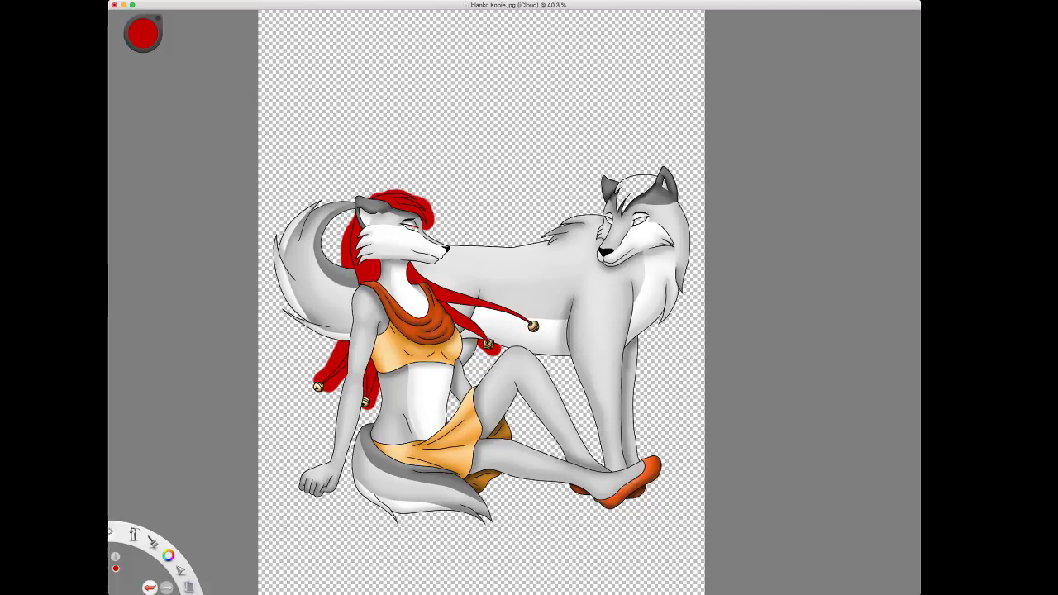
# Paint the wolf's hair tuft and both irises red.
pyautogui.click(519, 238)
pyautogui.press('super+z')
pyautogui.moveTo(623, 194)
pyautogui.mouseDown()
pyautogui.moveTo(620, 203)
pyautogui.moveTo(632, 191)
pyautogui.moveTo(625, 179)
pyautogui.moveTo(652, 180)
pyautogui.moveTo(638, 172)
pyautogui.moveTo(654, 170)
pyautogui.mouseUp()
pyautogui.click(636, 222)
pyautogui.click(610, 220)
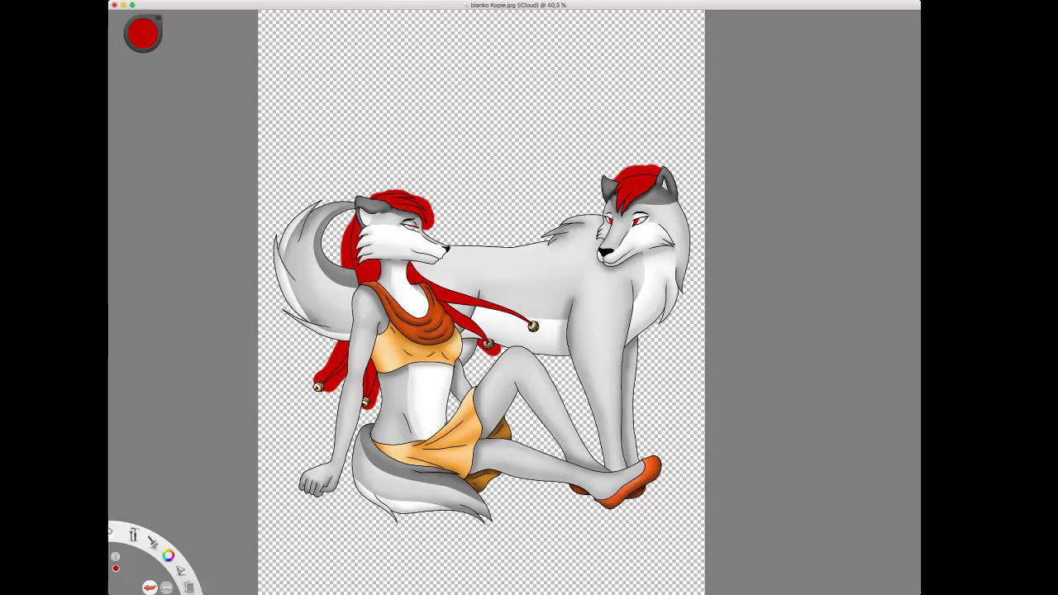
pyautogui.press('super+Tab')
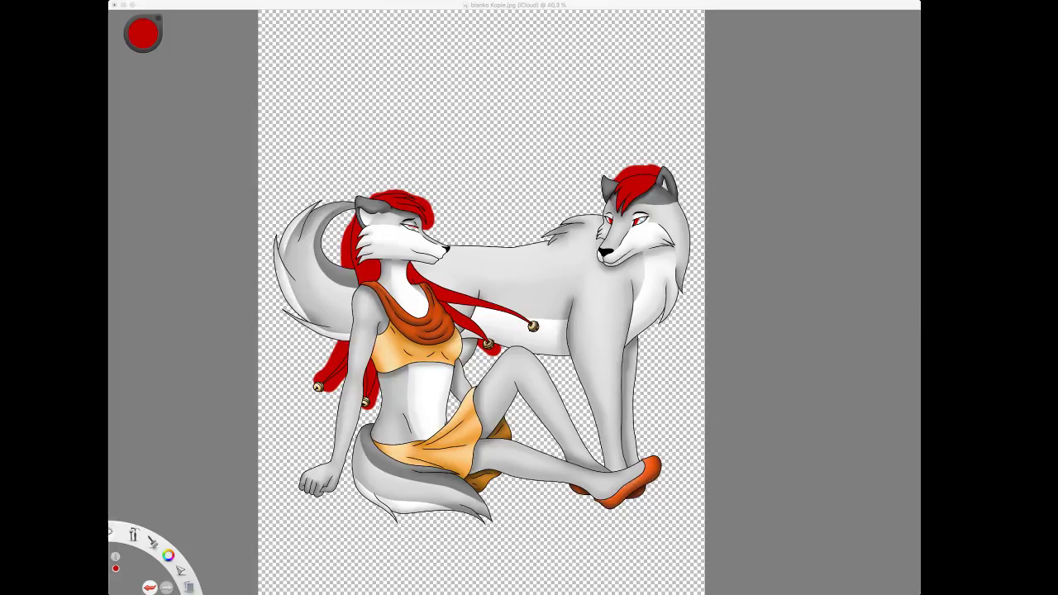
# Brighten the hair of the seated figure and the wolf with highlights in a brighter red.
pyautogui.click(458, 218)
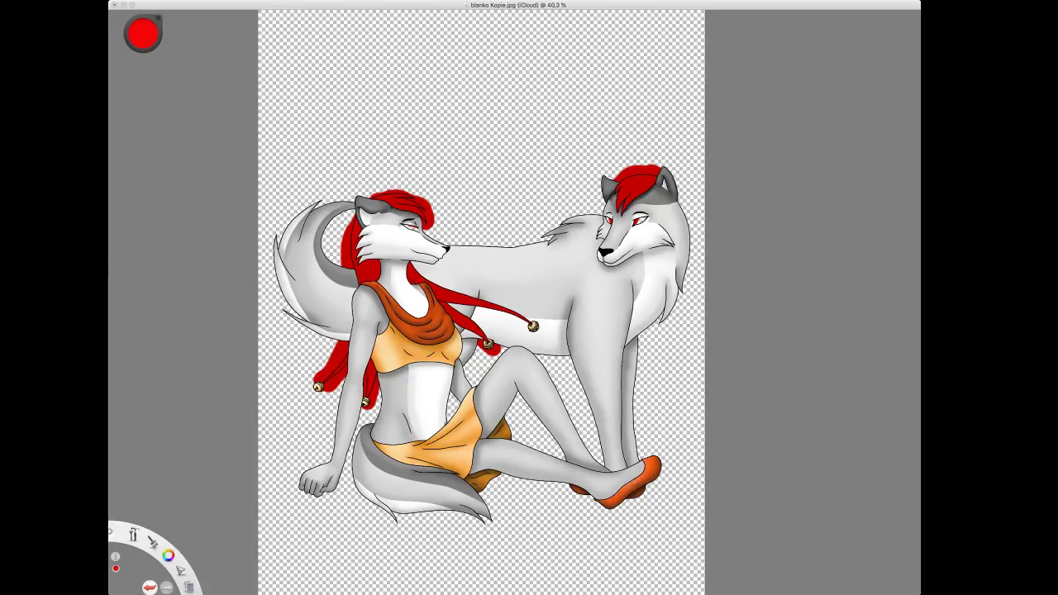
pyautogui.click(376, 193)
pyautogui.moveTo(411, 203); pyautogui.dragTo(422, 215)
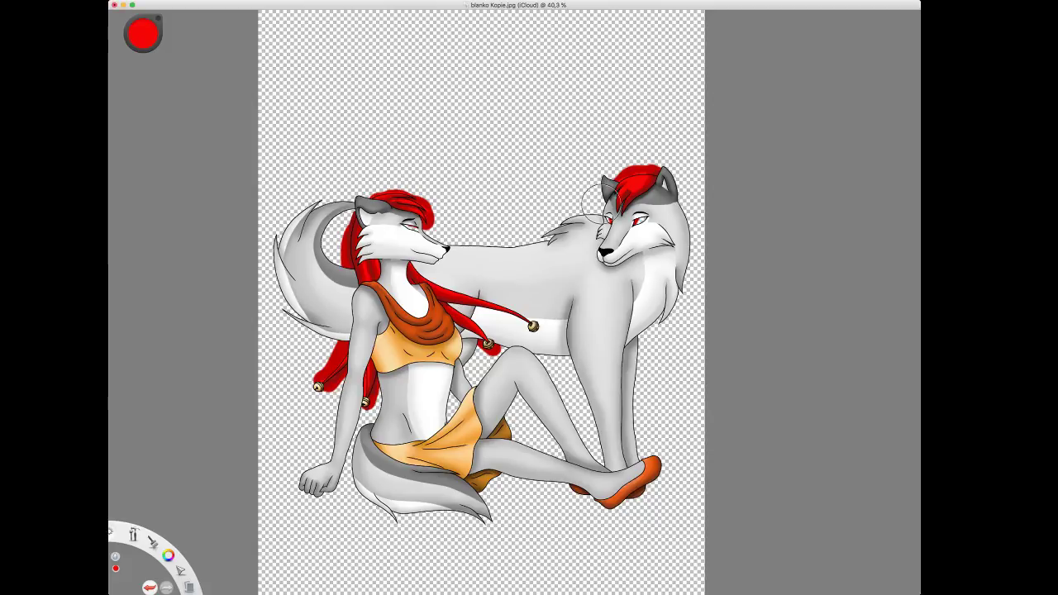
pyautogui.moveTo(643, 177); pyautogui.dragTo(629, 179)
pyautogui.moveTo(430, 214); pyautogui.dragTo(413, 202)
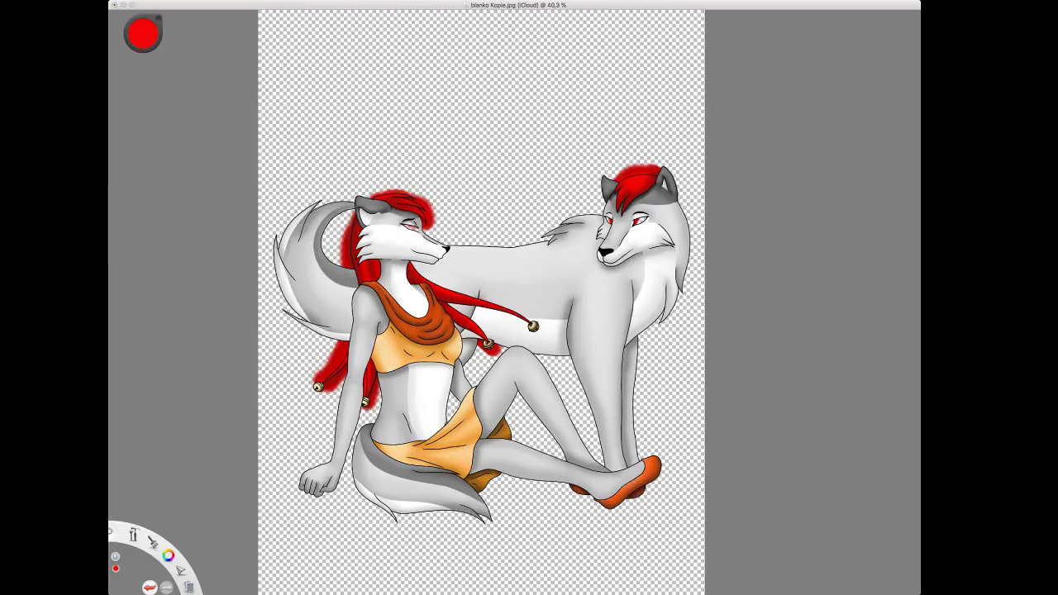
# Try painting light orange highlights along the seated figure's front shoe.
pyautogui.press('space')
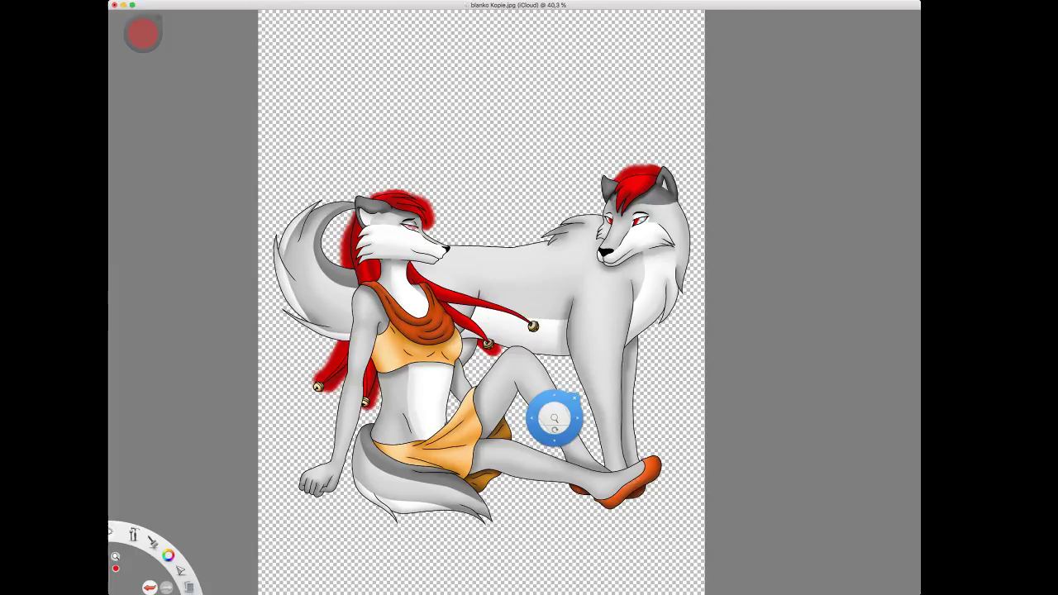
pyautogui.moveTo(554, 429)
pyautogui.mouseDown()
pyautogui.moveTo(600, 405)
pyautogui.moveTo(551, 431)
pyautogui.mouseUp()
pyautogui.moveTo(556, 484); pyautogui.dragTo(645, 397)
pyautogui.moveTo(736, 579); pyautogui.dragTo(590, 371)
pyautogui.moveTo(624, 402); pyautogui.dragTo(625, 390)
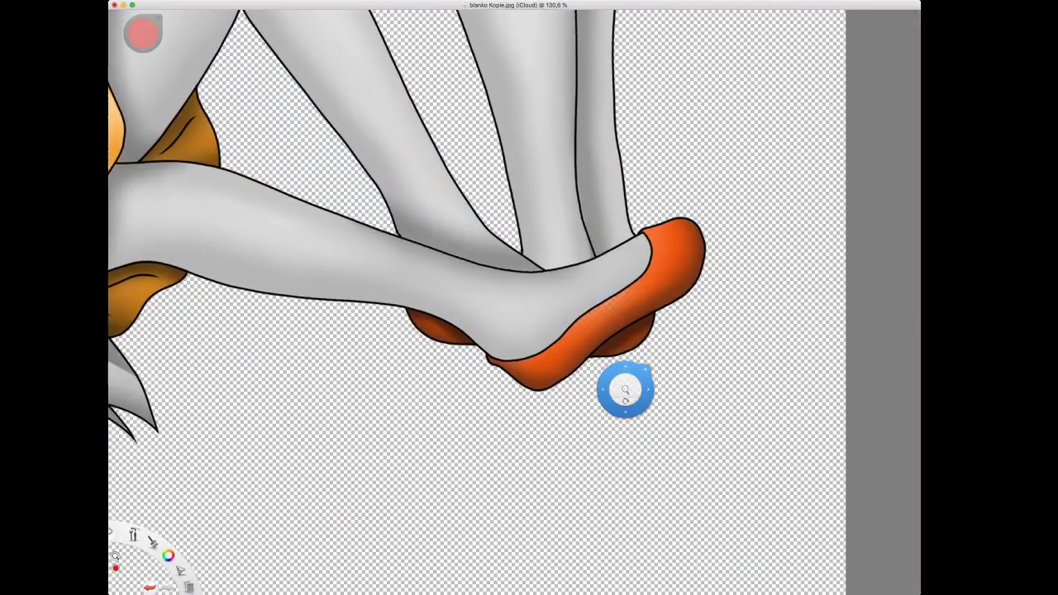
pyautogui.click(44, 370)
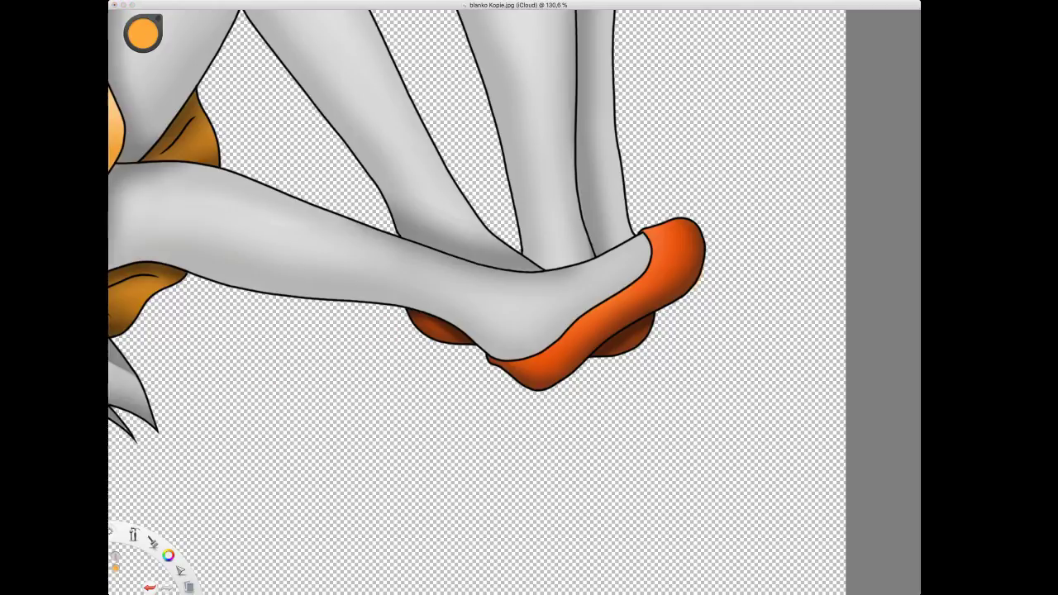
pyautogui.moveTo(684, 245); pyautogui.dragTo(517, 364)
pyautogui.moveTo(685, 245); pyautogui.dragTo(517, 360)
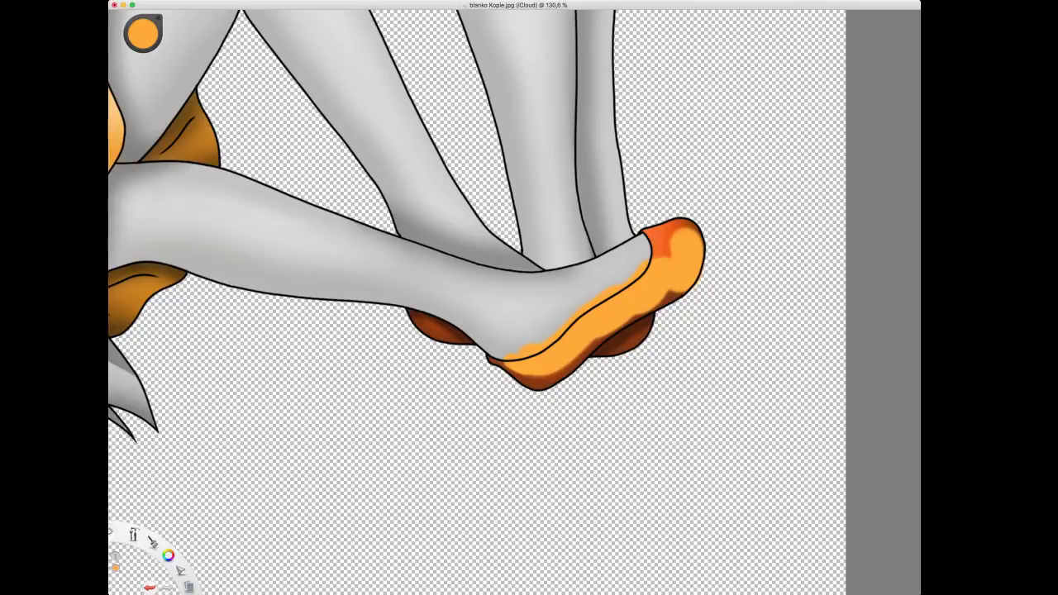
# Undo the light orange strokes on the front shoe.
pyautogui.press('super+z')
pyautogui.click(239, 34)
pyautogui.press('super+z')
pyautogui.click(243, 130)
pyautogui.press('super+z')
pyautogui.press('super+z')
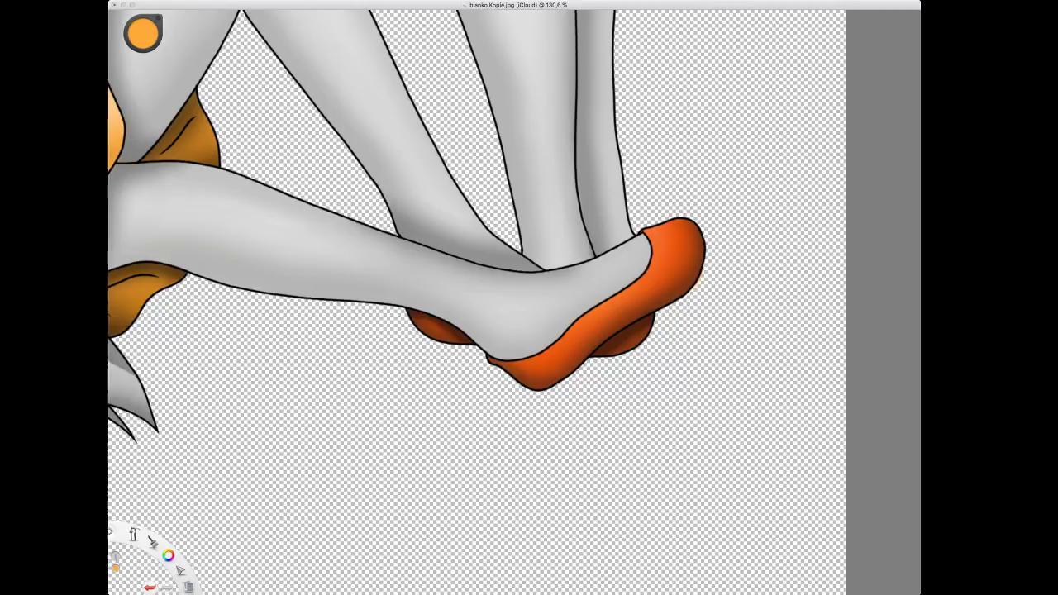
# Draw fine dark red shading strands in the wolf's hair tuft.
pyautogui.press('space')
pyautogui.moveTo(433, 236); pyautogui.dragTo(570, 540)
pyautogui.scroll(5, 429, 311)
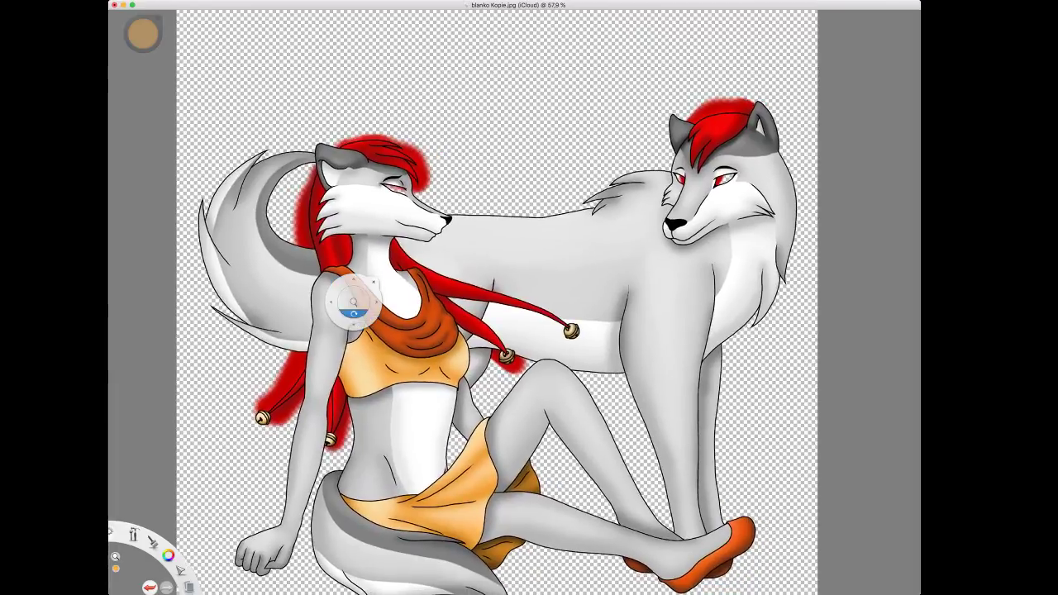
pyautogui.click(374, 282)
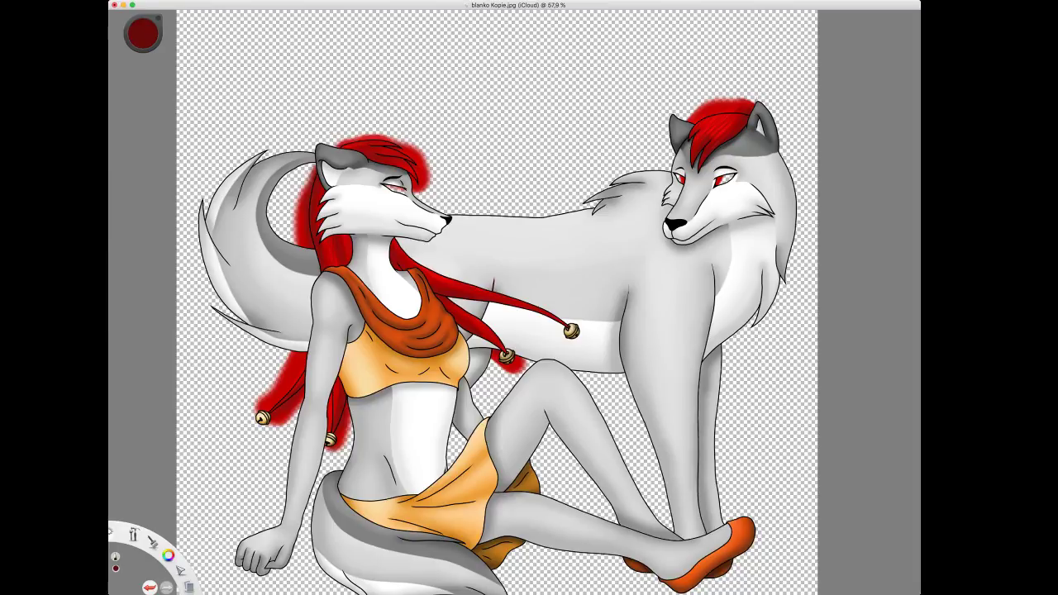
pyautogui.moveTo(143, 33); pyautogui.dragTo(143, 46)
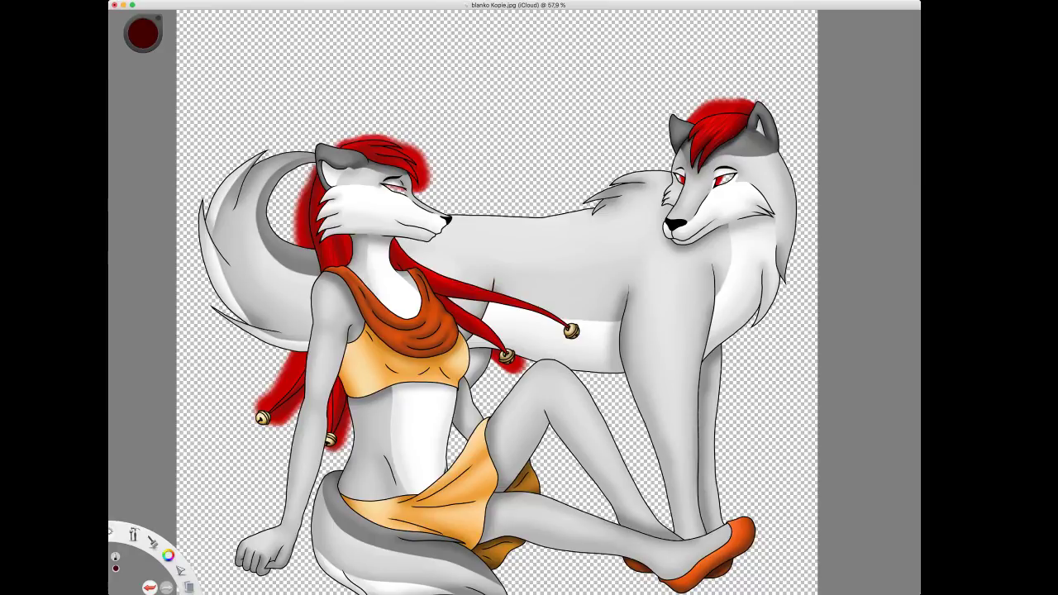
# Draw fine very dark red shading strands through the seated figure's hair and bell-tipped strands.
pyautogui.press('space')
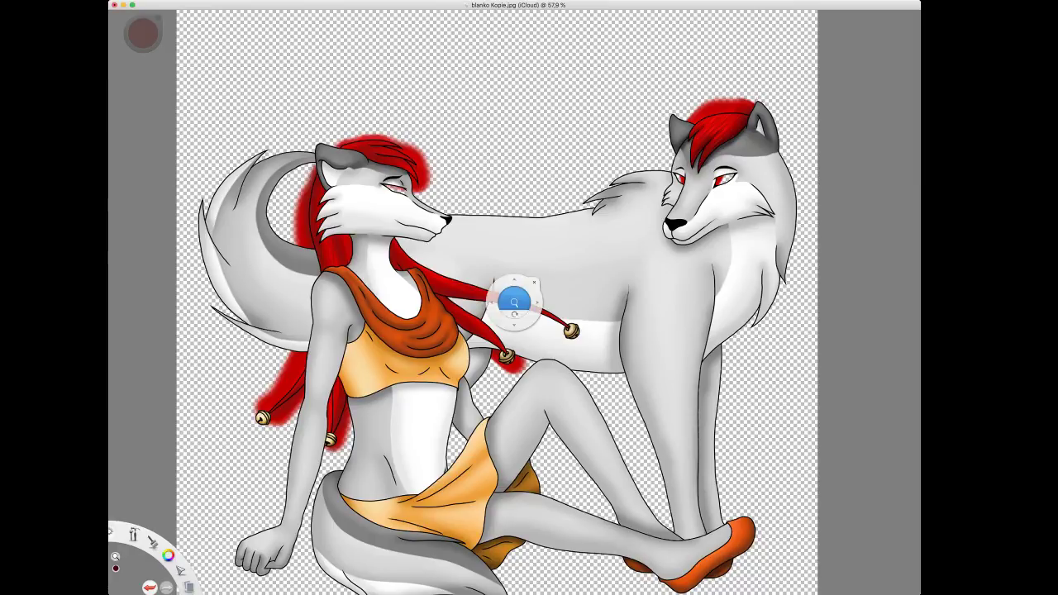
pyautogui.moveTo(381, 174); pyautogui.dragTo(423, 195)
pyautogui.click(442, 175)
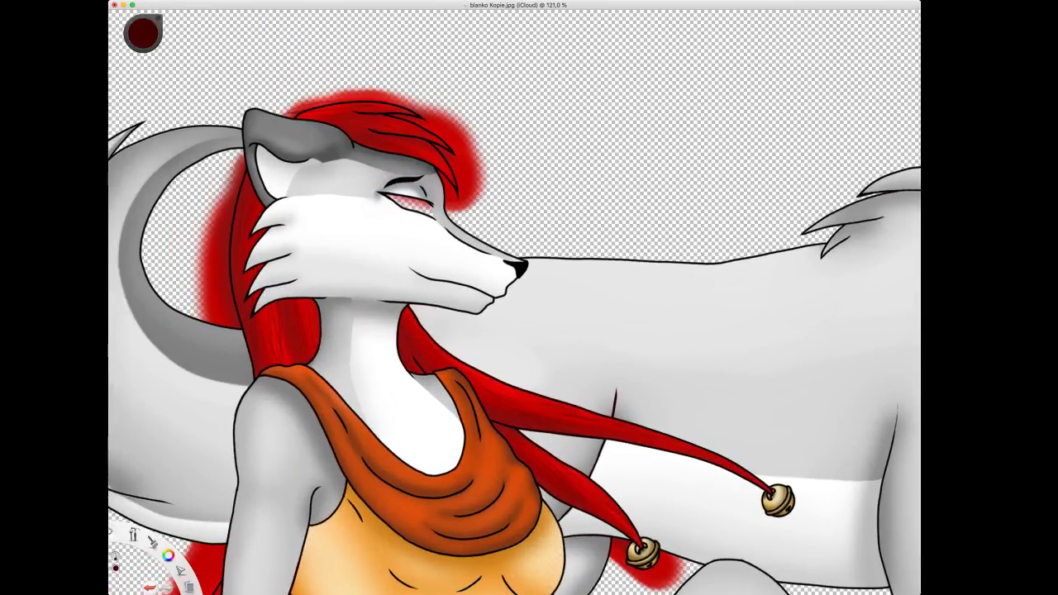
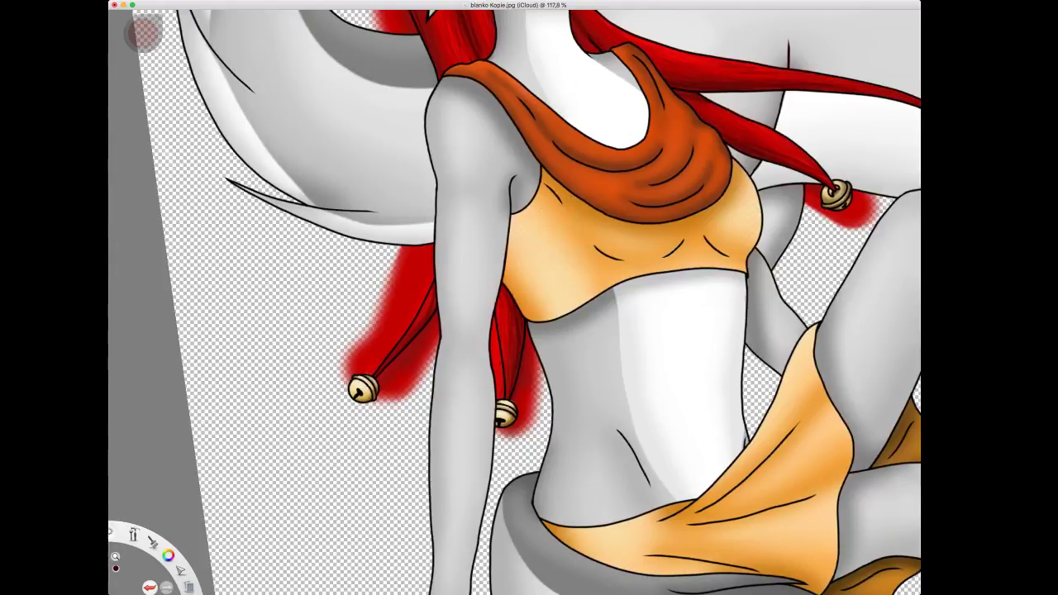
pyautogui.moveTo(566, 220); pyautogui.dragTo(564, 339)
# Add fine bright red and red-orange highlight strands to the front of the wolf's hair tuft.
pyautogui.press('space')
pyautogui.moveTo(659, 187); pyautogui.dragTo(483, 337)
pyautogui.scroll(5, 665, 240)
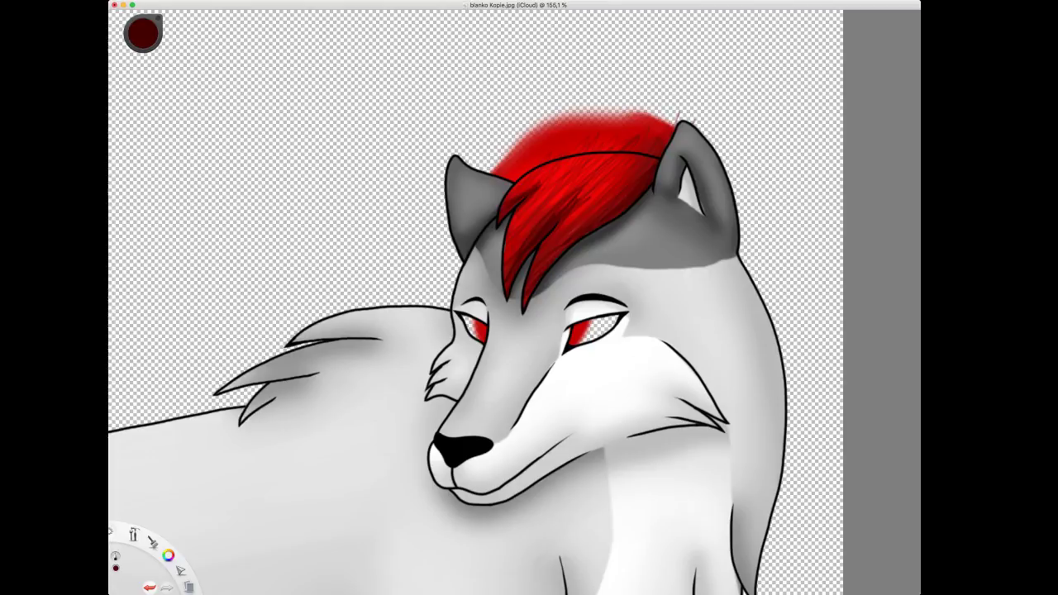
pyautogui.click(143, 33)
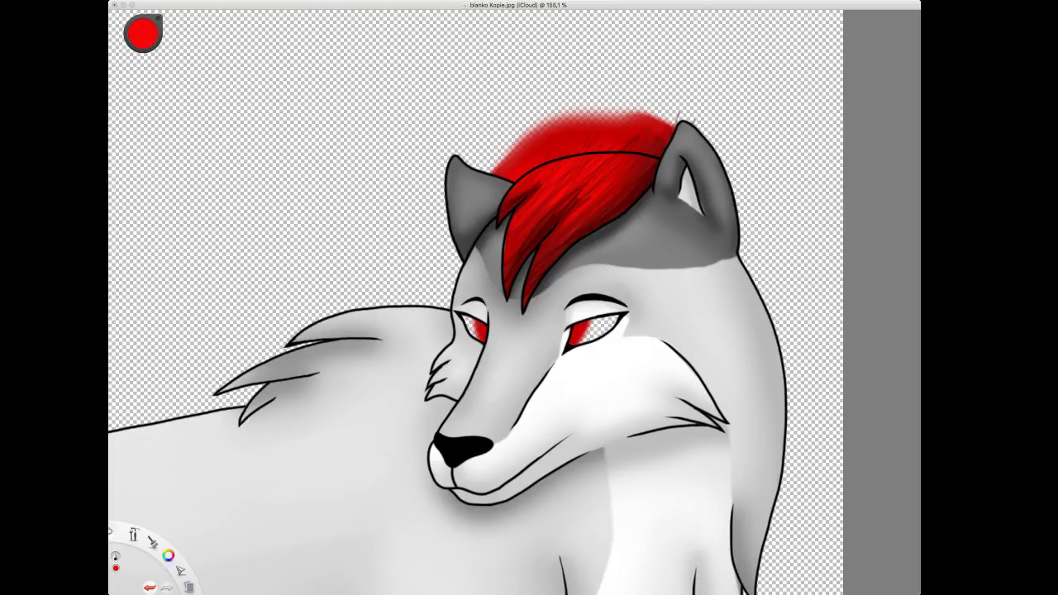
pyautogui.click(143, 33)
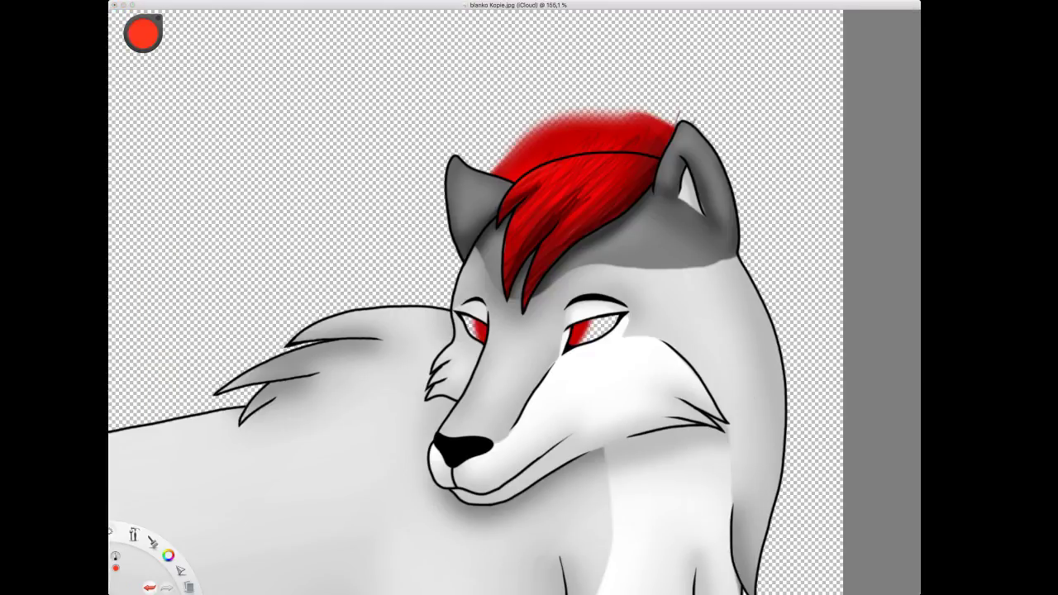
pyautogui.click(143, 33)
pyautogui.moveTo(547, 166); pyautogui.dragTo(504, 215)
pyautogui.moveTo(591, 157); pyautogui.dragTo(511, 248)
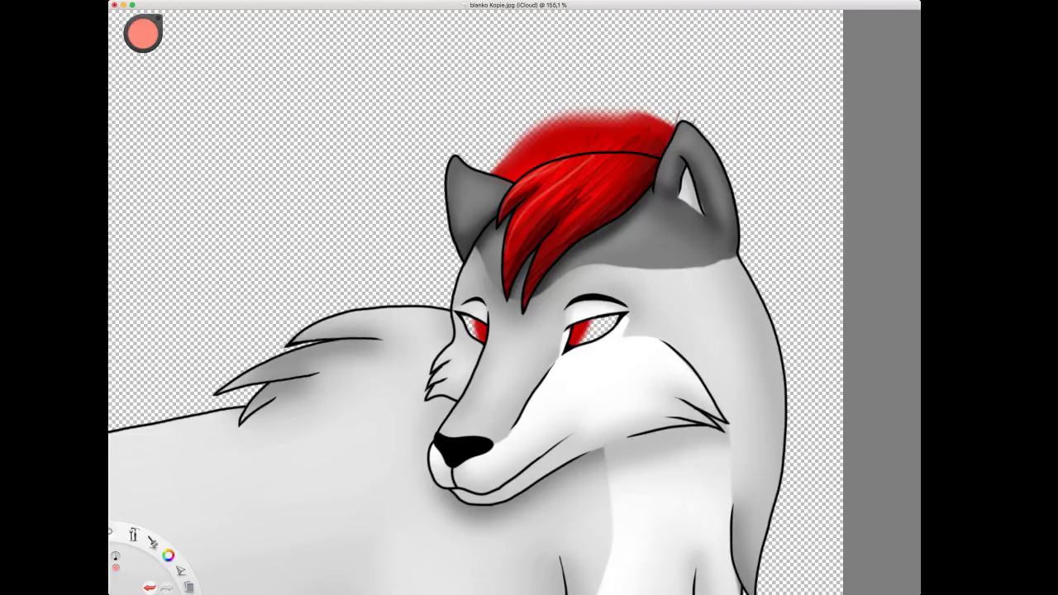
# Draw fine coral and light orange highlight strands across the whole of the wolf's hair tuft.
pyautogui.click(143, 33)
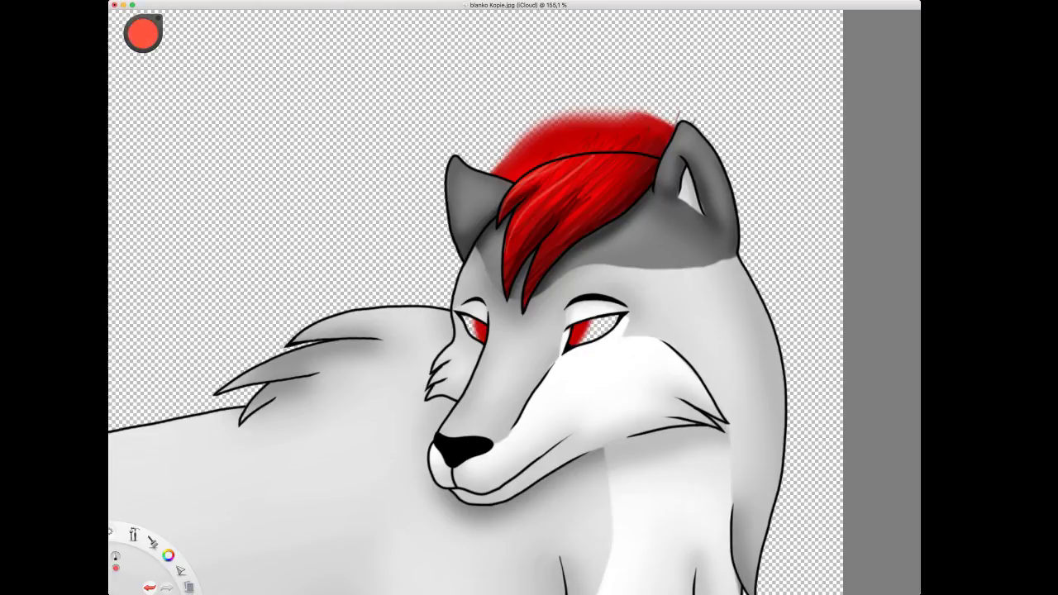
pyautogui.moveTo(595, 158)
pyautogui.mouseDown()
pyautogui.moveTo(521, 225)
pyautogui.moveTo(523, 240)
pyautogui.mouseUp()
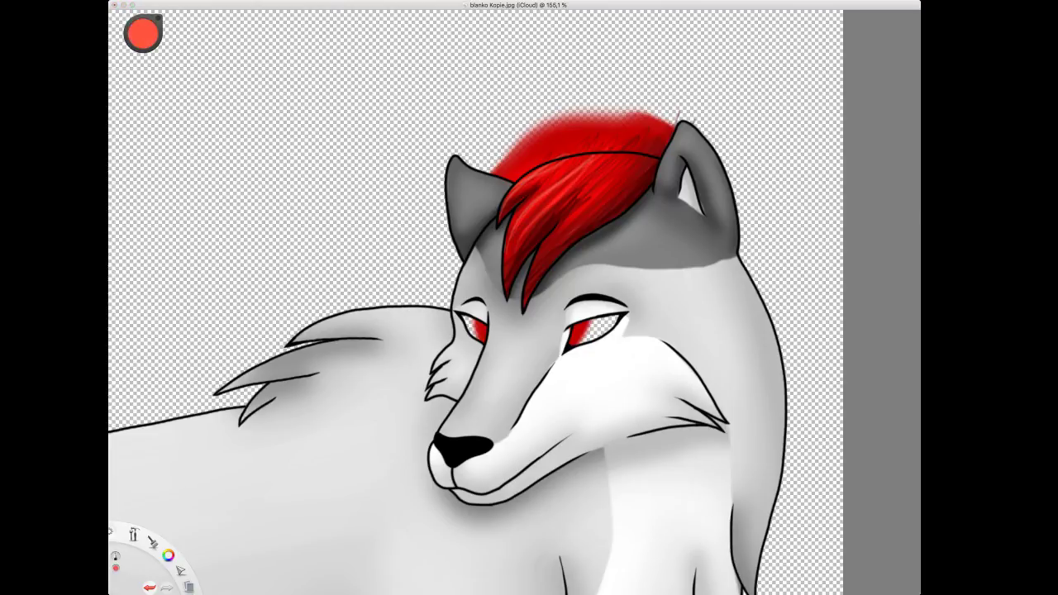
pyautogui.click(143, 33)
pyautogui.moveTo(598, 157)
pyautogui.mouseDown()
pyautogui.moveTo(507, 261)
pyautogui.moveTo(504, 215)
pyautogui.mouseUp()
pyautogui.moveTo(640, 160); pyautogui.dragTo(538, 263)
pyautogui.moveTo(650, 159); pyautogui.dragTo(553, 243)
# Draw fine light orange highlights along the two bell-tipped hair strands in front of the seated figure.
pyautogui.press('space')
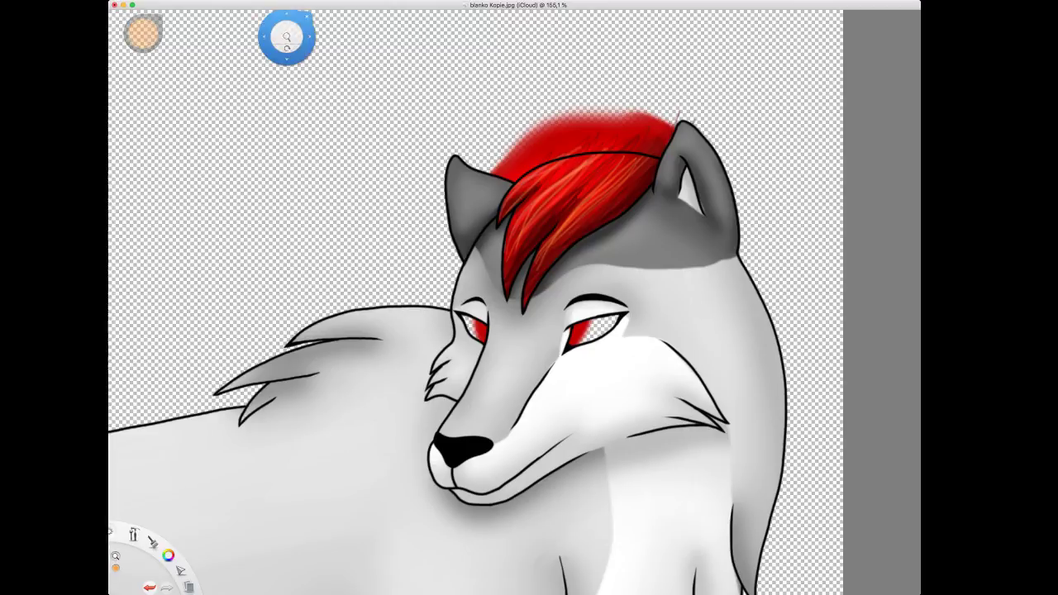
pyautogui.moveTo(460, 200); pyautogui.dragTo(541, 36)
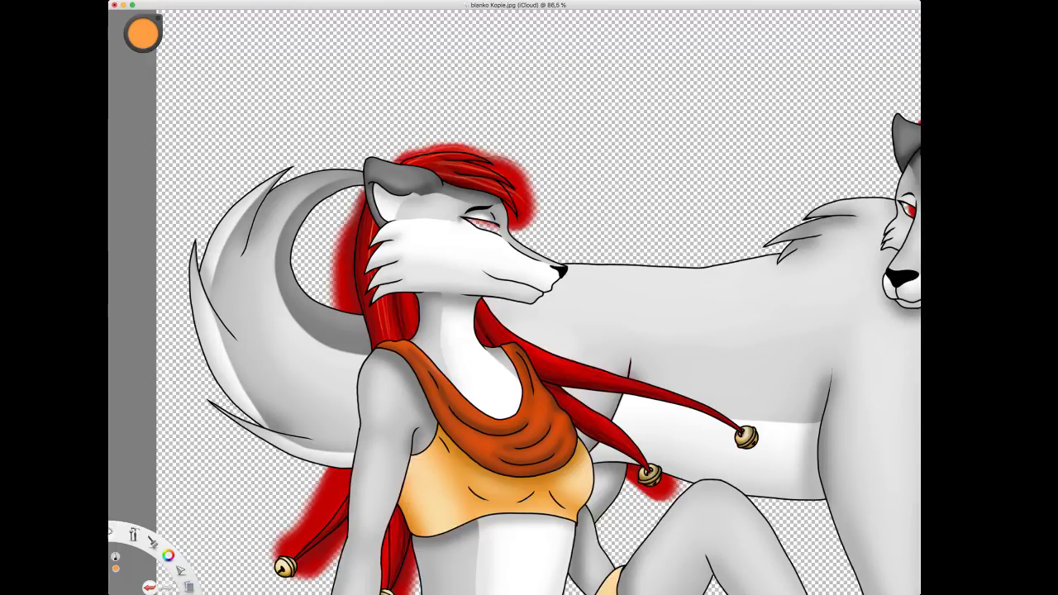
pyautogui.moveTo(483, 305)
pyautogui.mouseDown()
pyautogui.moveTo(509, 339)
pyautogui.moveTo(631, 385)
pyautogui.mouseUp()
pyautogui.moveTo(633, 386); pyautogui.dragTo(667, 400)
pyautogui.moveTo(557, 392); pyautogui.dragTo(641, 460)
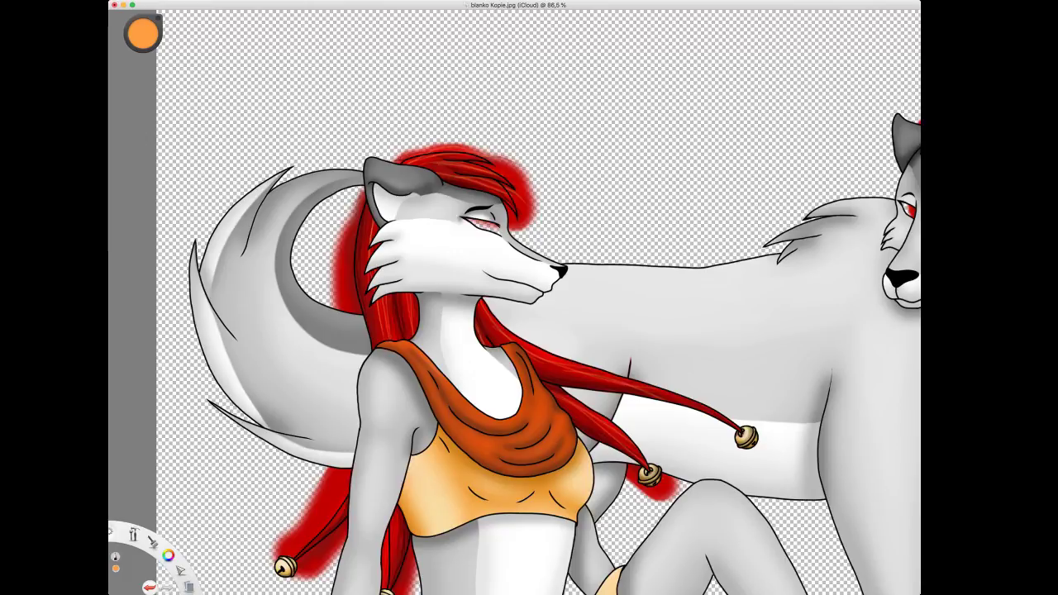
# Add fine light orange highlights to the bell-tipped hair strands behind the seated figure's arm.
pyautogui.press('space')
pyautogui.moveTo(403, 486); pyautogui.dragTo(448, 284)
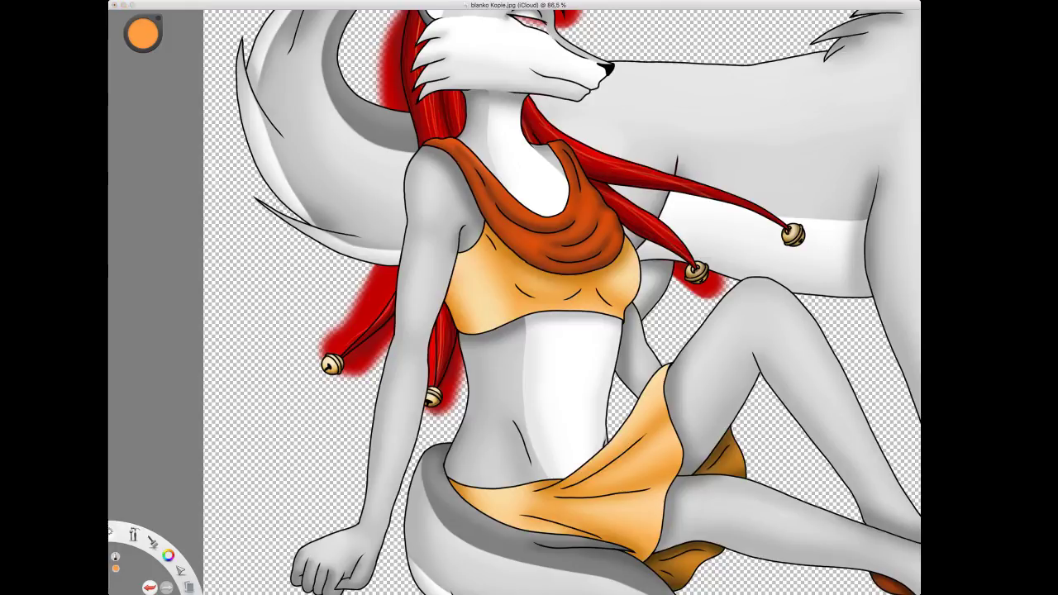
pyautogui.press('space')
pyautogui.moveTo(551, 243); pyautogui.dragTo(467, 335)
pyautogui.press('space')
pyautogui.moveTo(519, 288); pyautogui.dragTo(491, 290)
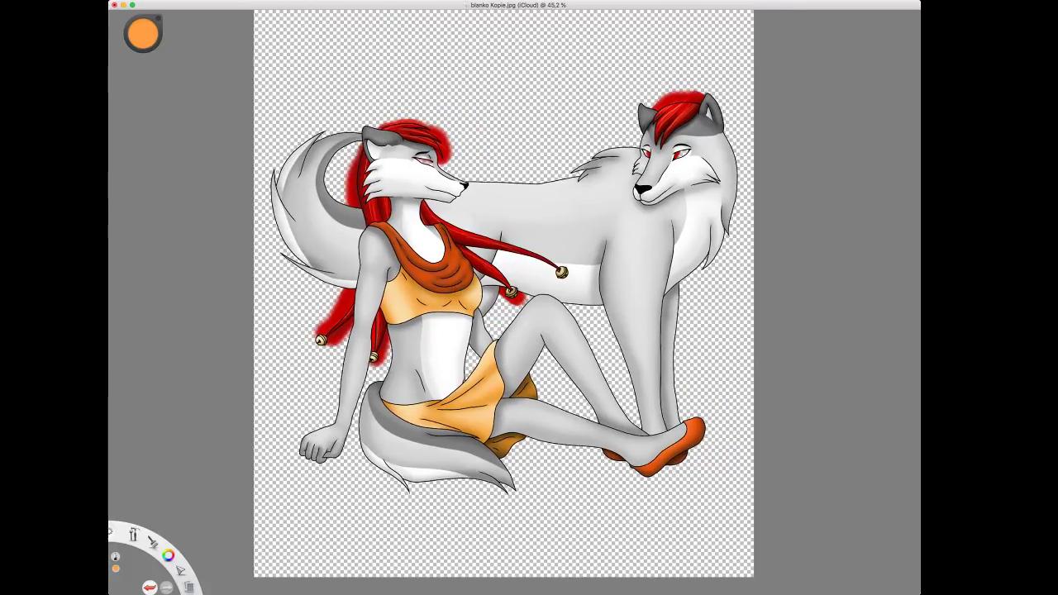
# Select a rectangle around both characters and exclude all their hair areas from it with the Magic Wand.
pyautogui.press('super+Tab')
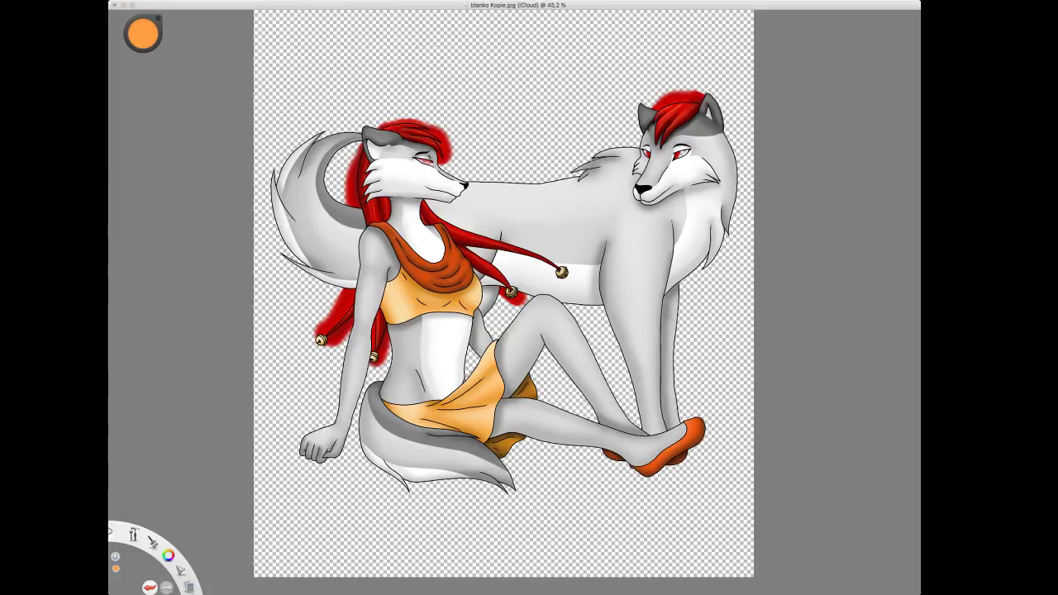
pyautogui.press('space')
pyautogui.click(319, 23)
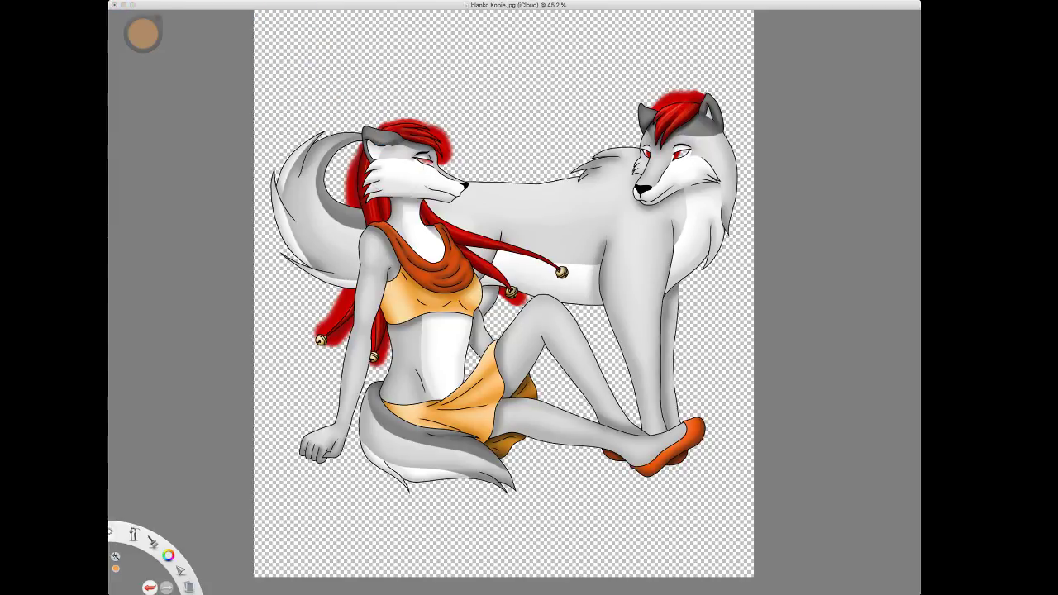
pyautogui.moveTo(256, 51); pyautogui.dragTo(747, 478)
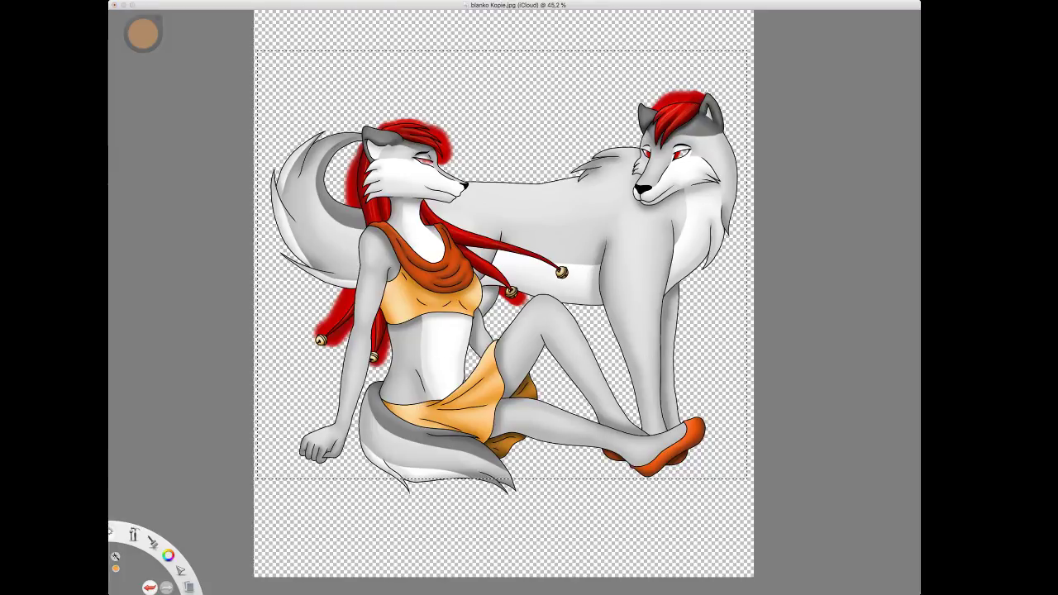
pyautogui.click(677, 120)
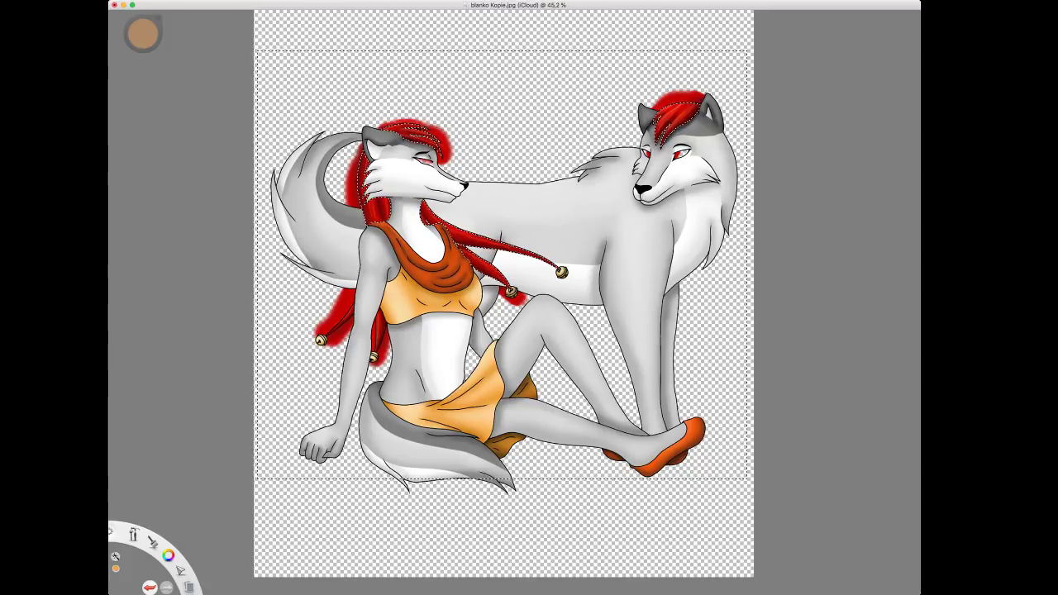
pyautogui.click(379, 330)
pyautogui.click(340, 321)
pyautogui.press('Escape')
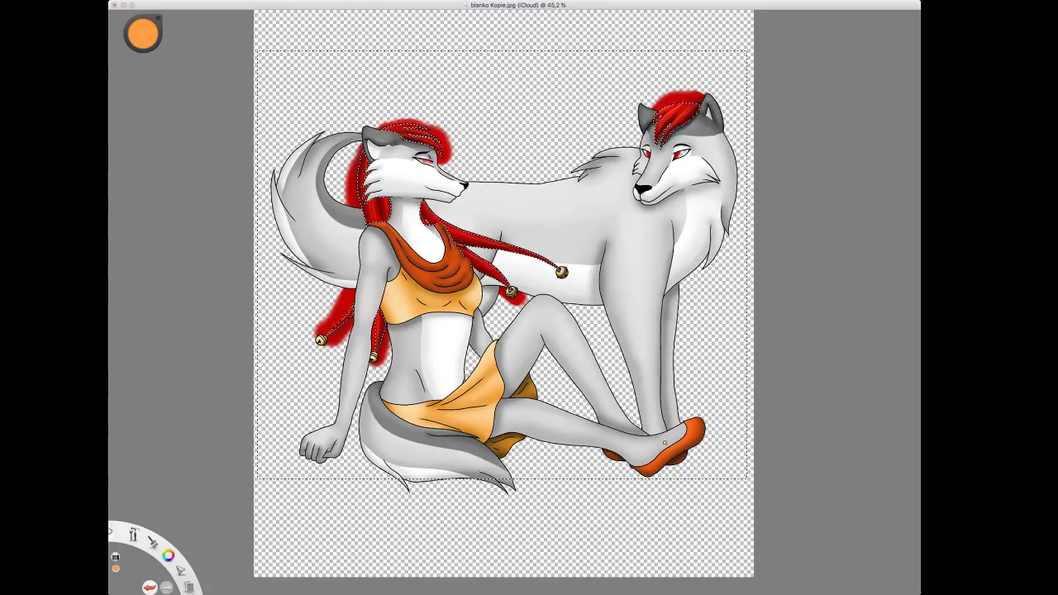
# Erase the red overspill around the wolf's hair tuft and the red in both its eyes.
pyautogui.moveTo(676, 89); pyautogui.dragTo(656, 102)
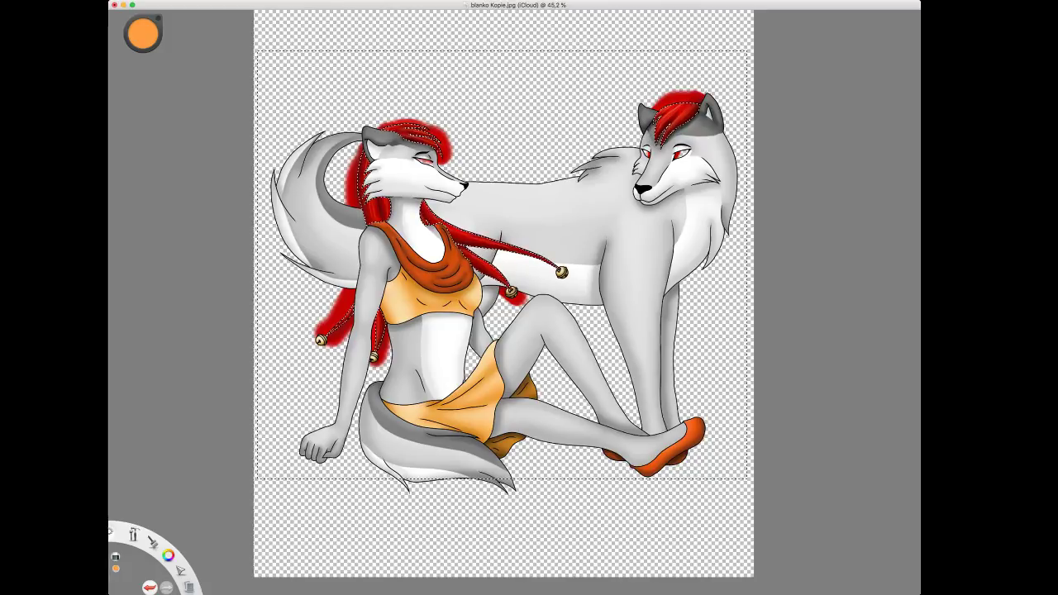
pyautogui.moveTo(647, 154); pyautogui.dragTo(683, 154)
pyautogui.moveTo(685, 91); pyautogui.dragTo(702, 93)
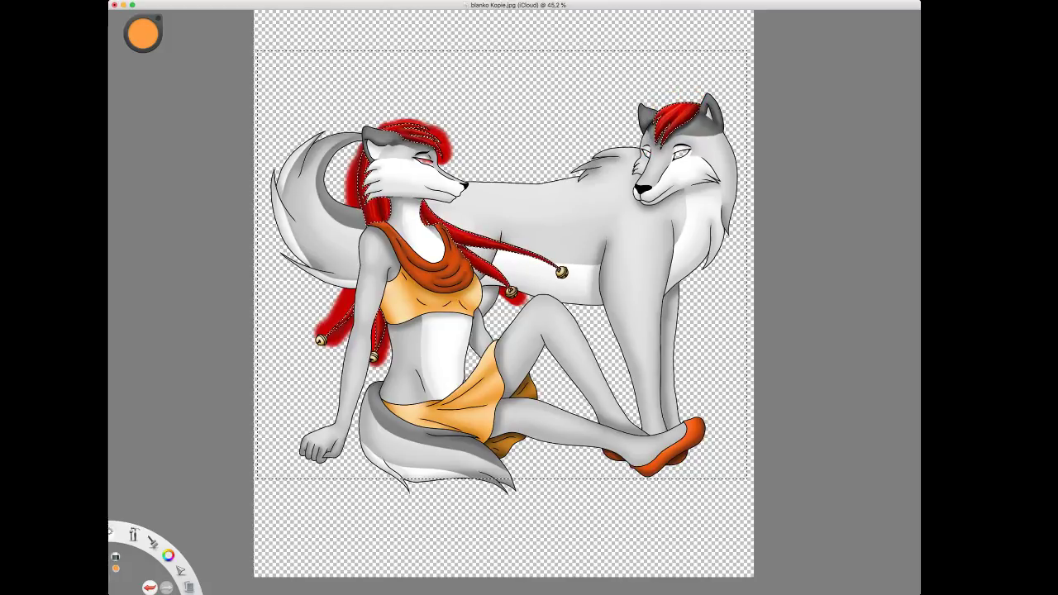
# Erase the red overspill around the seated figure's head, behind the neck and around the bell-tipped strands.
pyautogui.moveTo(385, 119); pyautogui.dragTo(393, 121)
pyautogui.press('super+z')
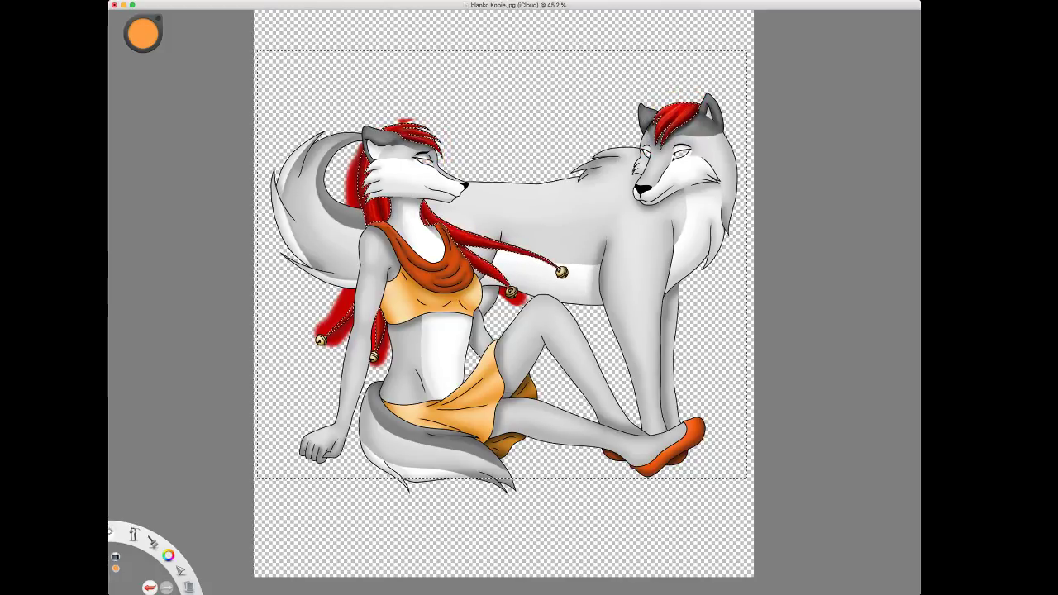
pyautogui.moveTo(349, 158); pyautogui.dragTo(351, 207)
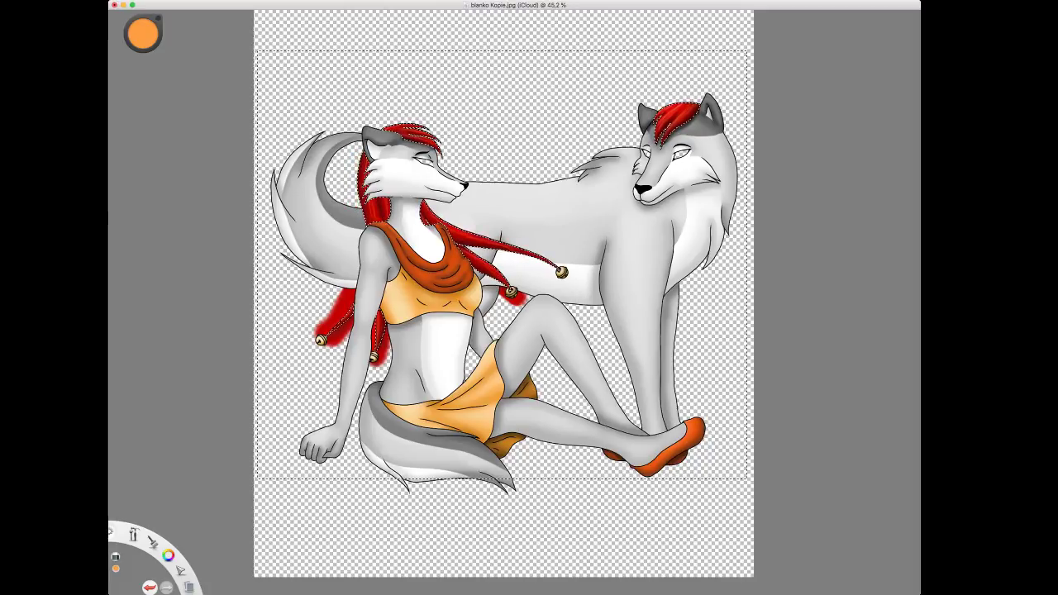
pyautogui.moveTo(527, 296); pyautogui.dragTo(502, 303)
pyautogui.moveTo(372, 368)
pyautogui.mouseDown()
pyautogui.moveTo(392, 346)
pyautogui.moveTo(337, 343)
pyautogui.moveTo(317, 324)
pyautogui.moveTo(347, 292)
pyautogui.mouseUp()
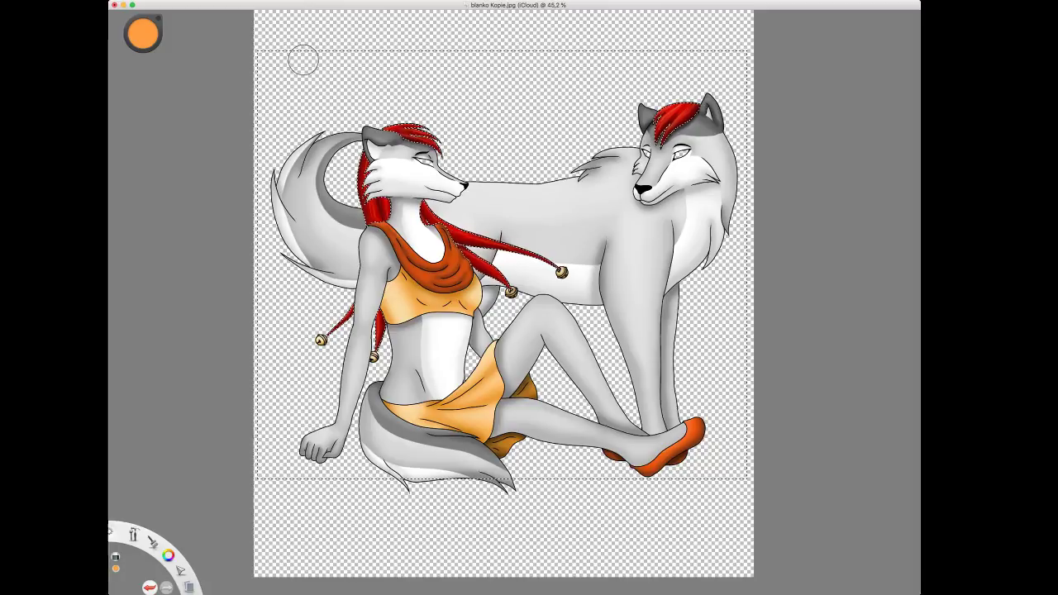
# Clear the active selection around both characters.
pyautogui.press('super+d')
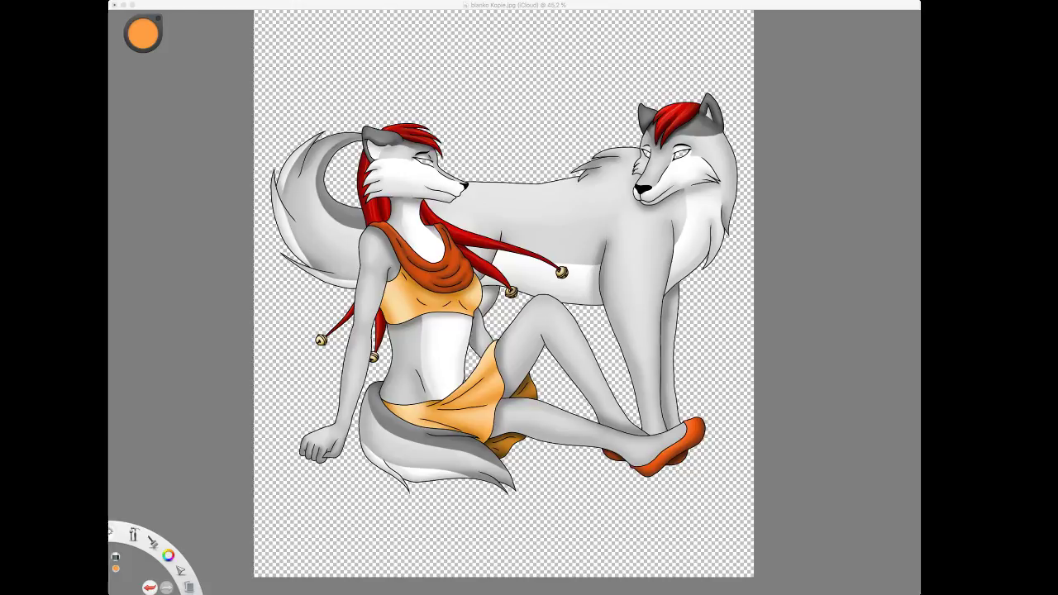
pyautogui.click(240, 174)
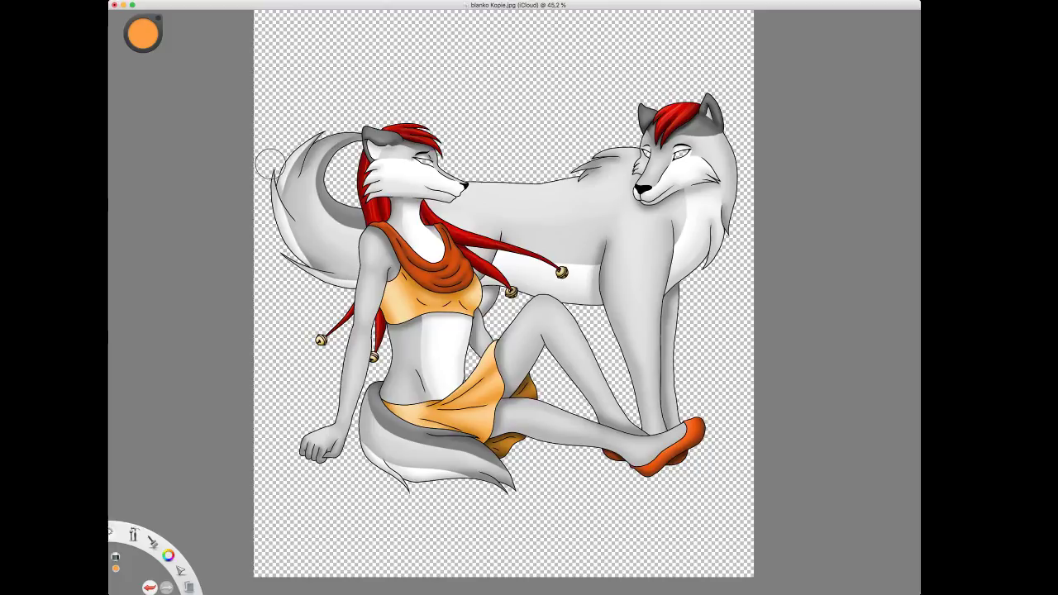
pyautogui.click(218, 395)
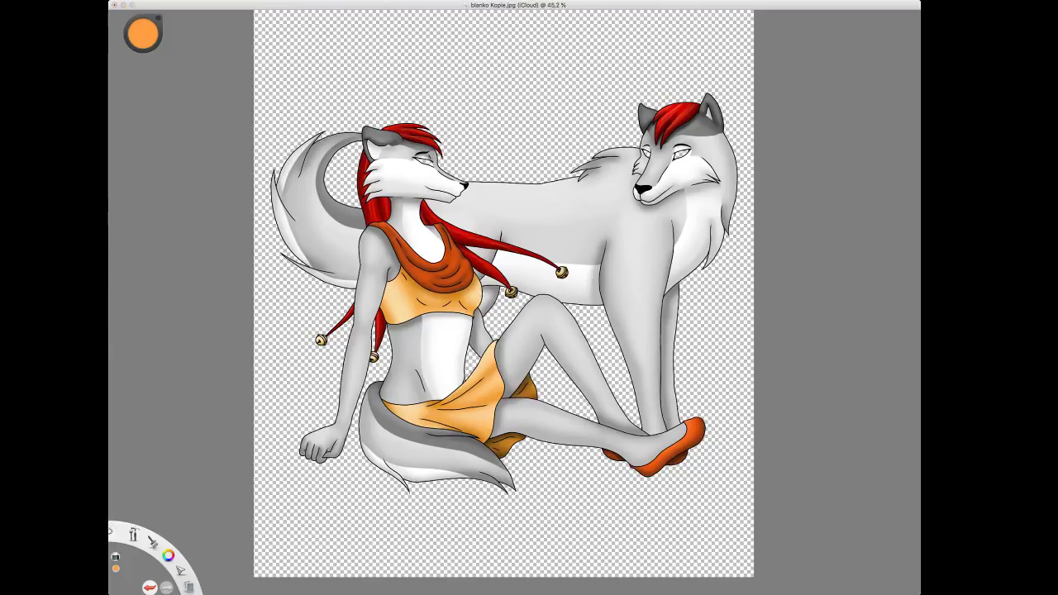
pyautogui.press('super+Tab')
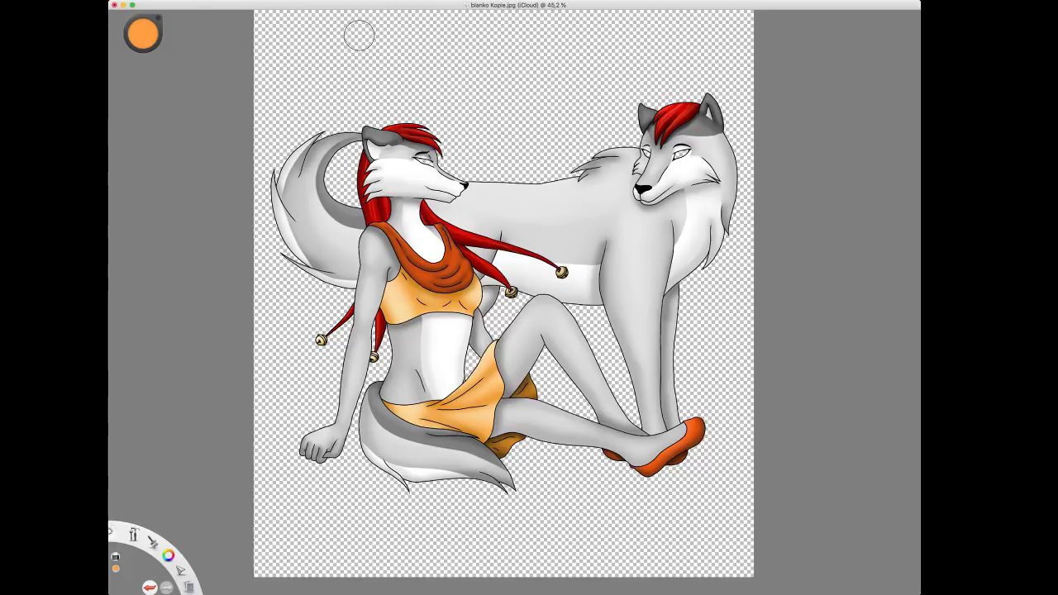
# Paint a light grey iris base in the back half of the seated figure's empty eye.
pyautogui.press('space')
pyautogui.moveTo(469, 190); pyautogui.dragTo(570, 149)
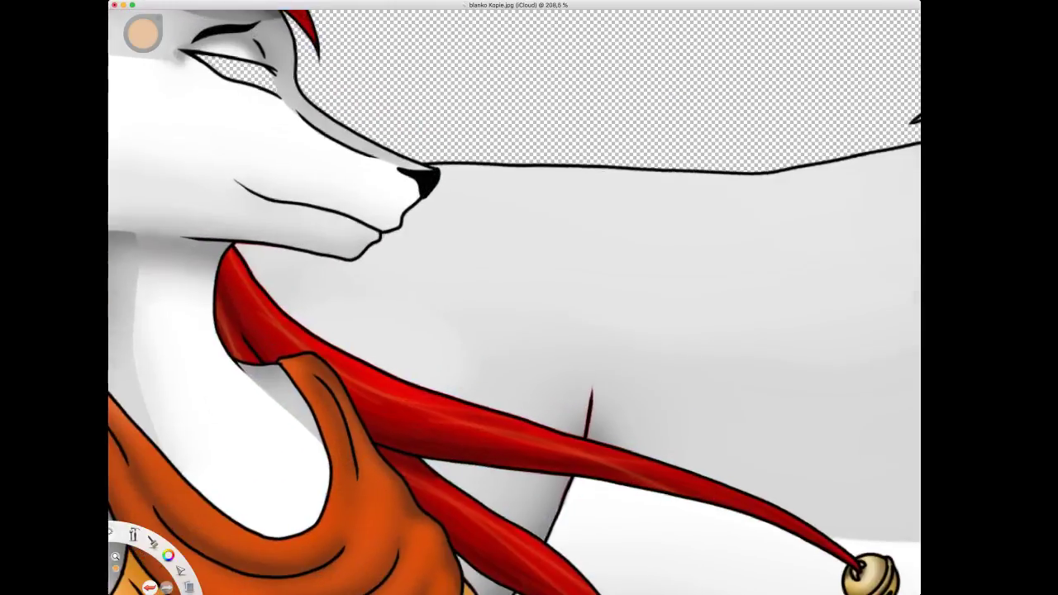
pyautogui.moveTo(368, 149); pyautogui.dragTo(646, 335)
pyautogui.moveTo(493, 239); pyautogui.dragTo(529, 223)
pyautogui.scroll(4, 484, 185)
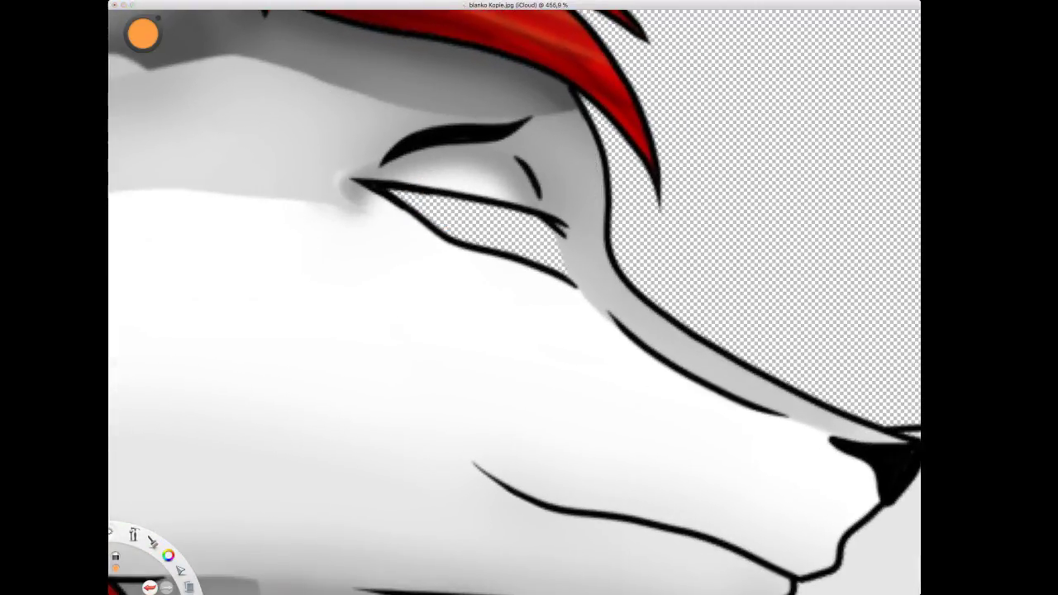
pyautogui.press('s')
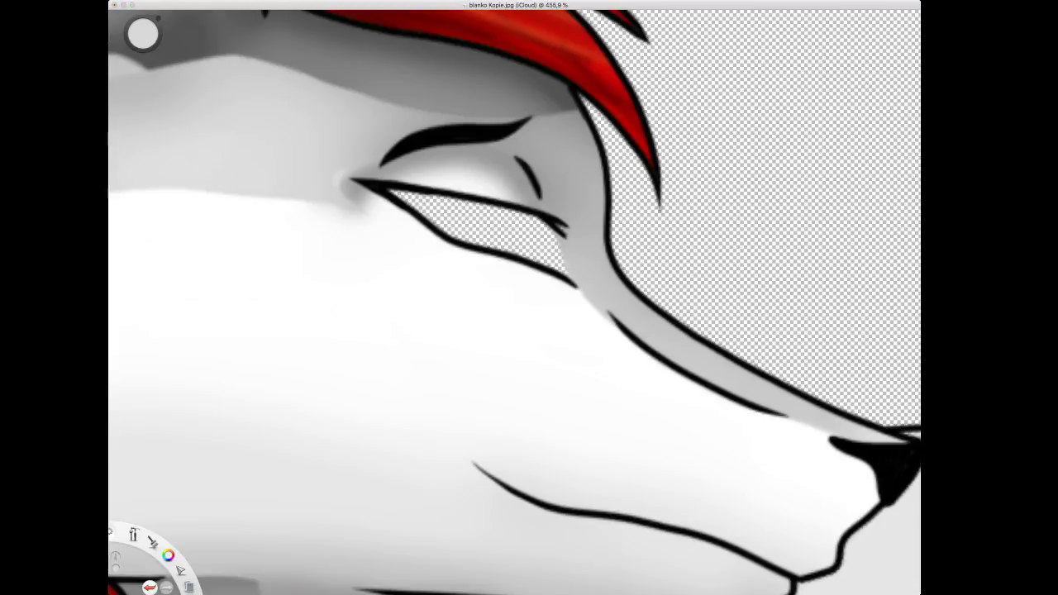
pyautogui.moveTo(395, 194)
pyautogui.mouseDown()
pyautogui.moveTo(456, 213)
pyautogui.moveTo(458, 232)
pyautogui.mouseUp()
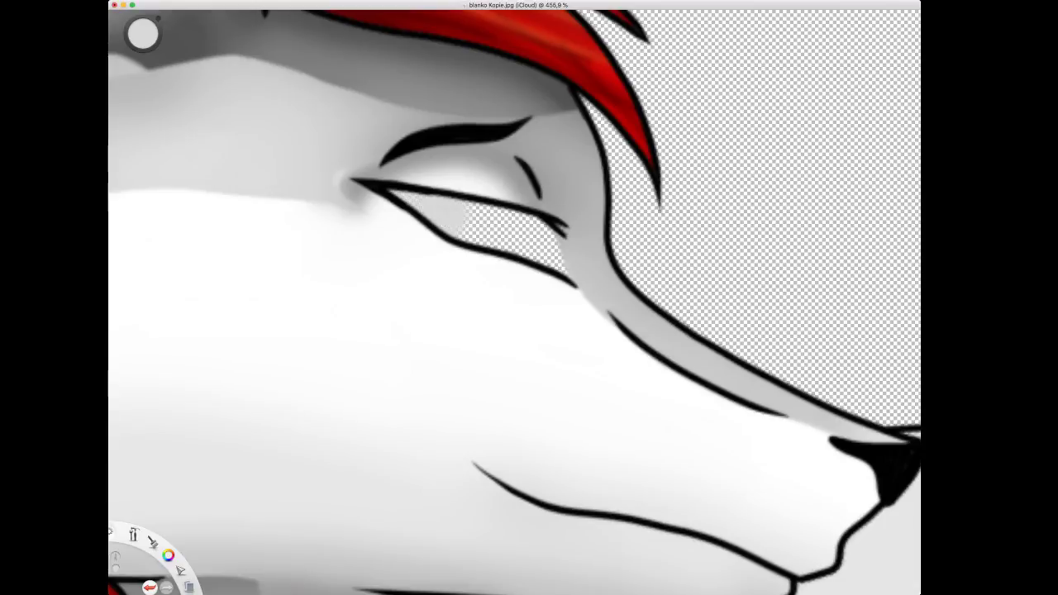
pyautogui.moveTo(717, 344); pyautogui.dragTo(782, 339)
pyautogui.press('super+z')
pyautogui.click(758, 304)
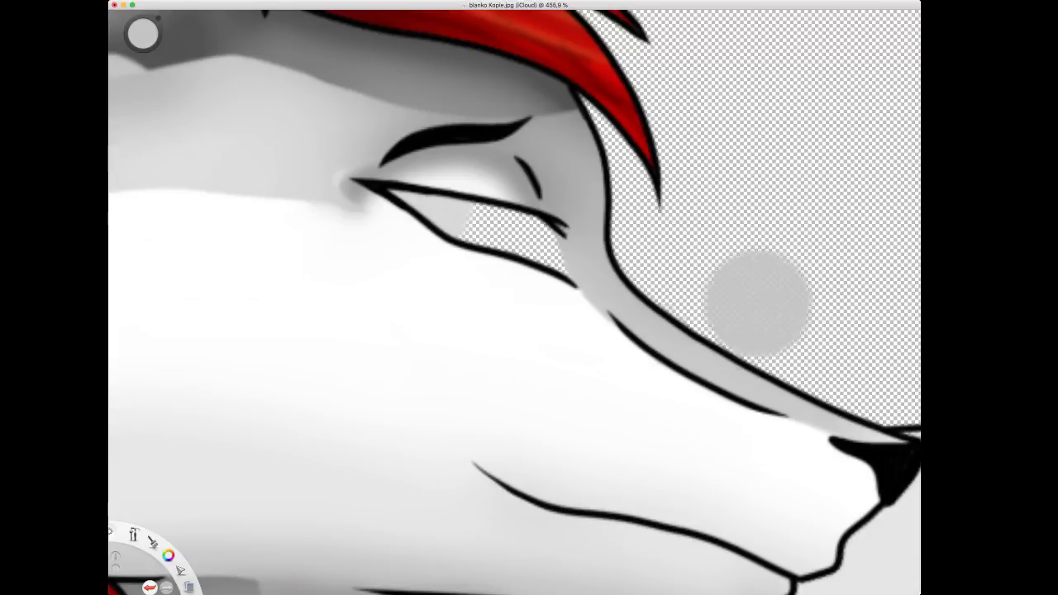
pyautogui.moveTo(395, 194)
pyautogui.mouseDown()
pyautogui.moveTo(421, 202)
pyautogui.moveTo(403, 197)
pyautogui.mouseUp()
pyautogui.press('super+z')
pyautogui.click(476, 223)
pyautogui.press('super+z')
pyautogui.click(477, 206)
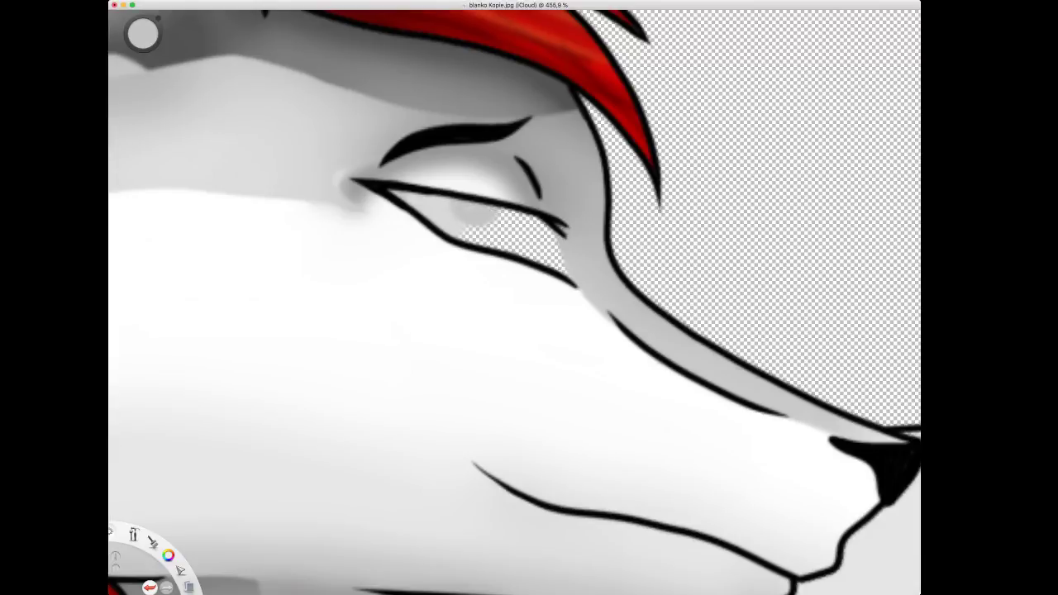
pyautogui.press('super+z')
# Shade the front edge of the seated figure's iris with medium grey, fading softly into the light base.
pyautogui.moveTo(484, 212)
pyautogui.mouseDown()
pyautogui.moveTo(442, 227)
pyautogui.moveTo(455, 230)
pyautogui.mouseUp()
pyautogui.keyDown('alt'); pyautogui.click(585, 186); pyautogui.keyUp('alt')
pyautogui.click(465, 209)
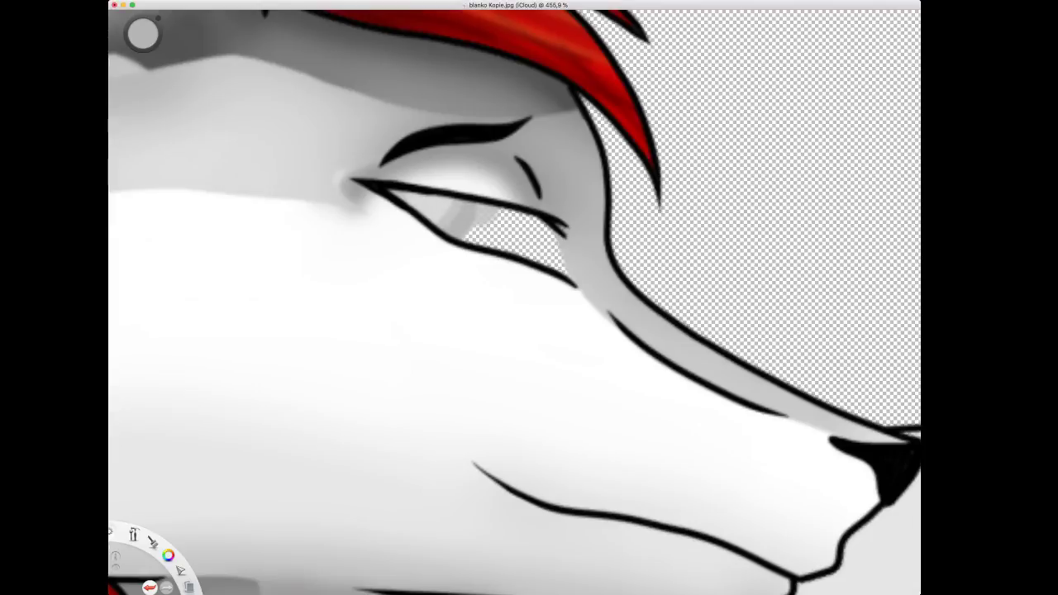
pyautogui.moveTo(454, 234); pyautogui.dragTo(479, 207)
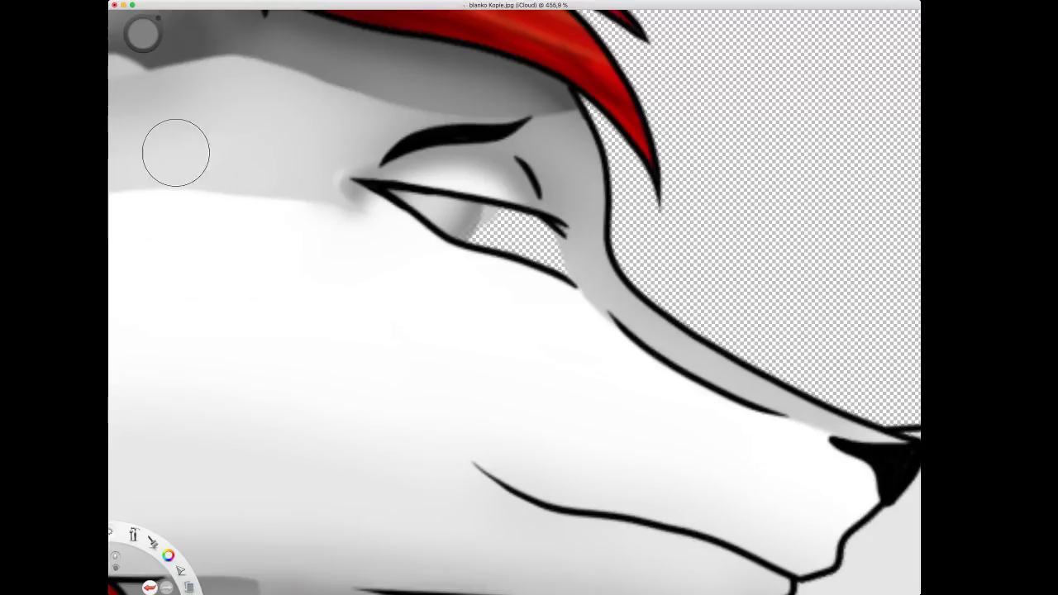
pyautogui.moveTo(538, 259); pyautogui.dragTo(541, 255)
pyautogui.press('super+z')
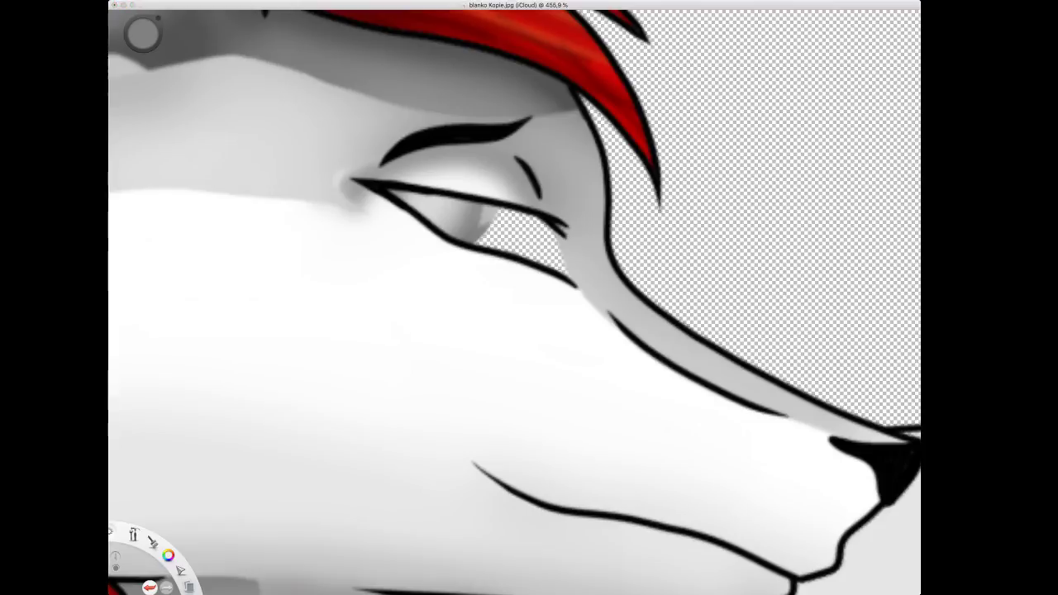
# Deepen the front rim of the seated figure's iris with a darker grey.
pyautogui.moveTo(143, 34); pyautogui.dragTo(143, 50)
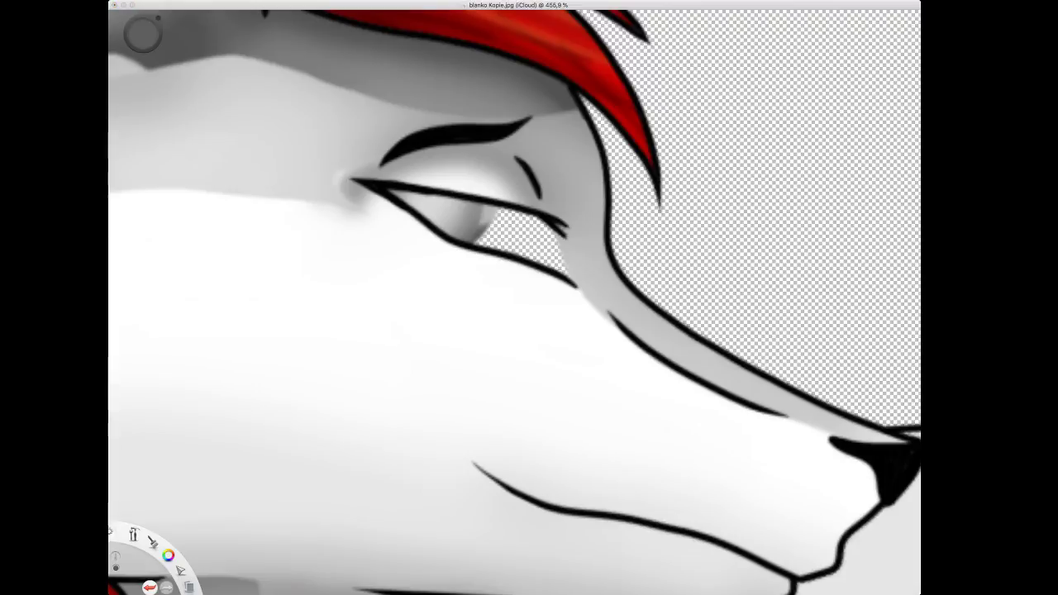
pyautogui.moveTo(475, 227)
pyautogui.mouseDown()
pyautogui.moveTo(492, 210)
pyautogui.moveTo(479, 240)
pyautogui.mouseUp()
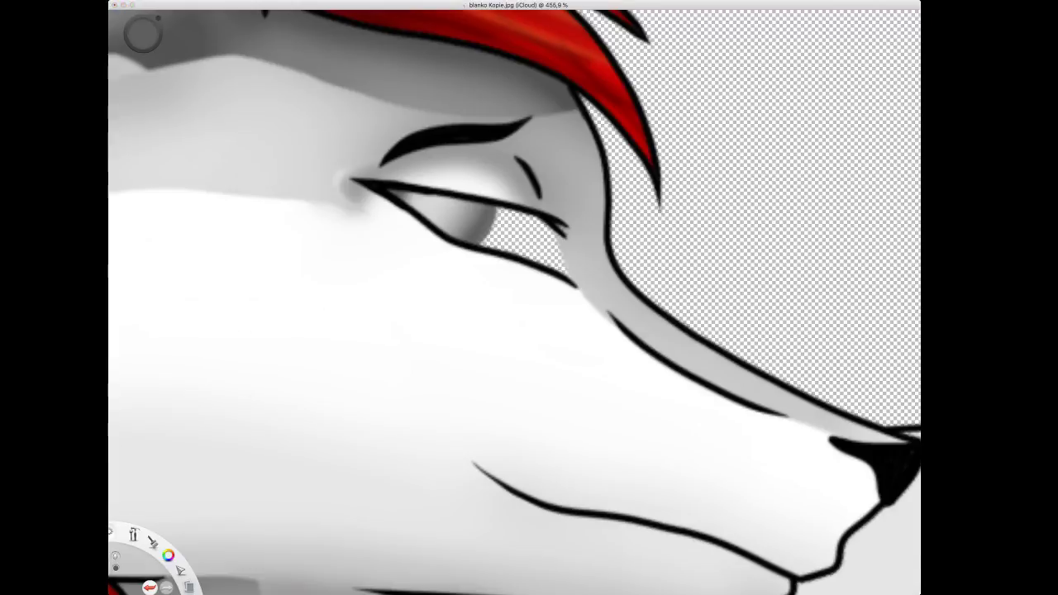
pyautogui.moveTo(494, 216); pyautogui.dragTo(479, 243)
# Paint a near-white curved highlight in the lower part of the seated figure's iris.
pyautogui.keyDown('alt'); pyautogui.click(897, 529); pyautogui.keyUp('alt')
pyautogui.moveTo(452, 228); pyautogui.dragTo(477, 219)
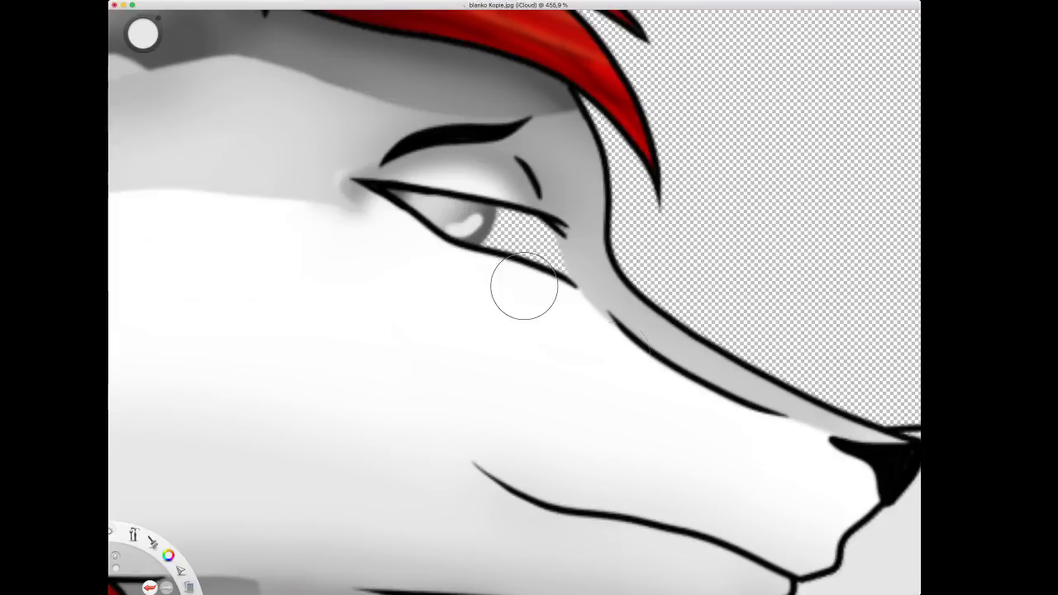
pyautogui.press('super+z')
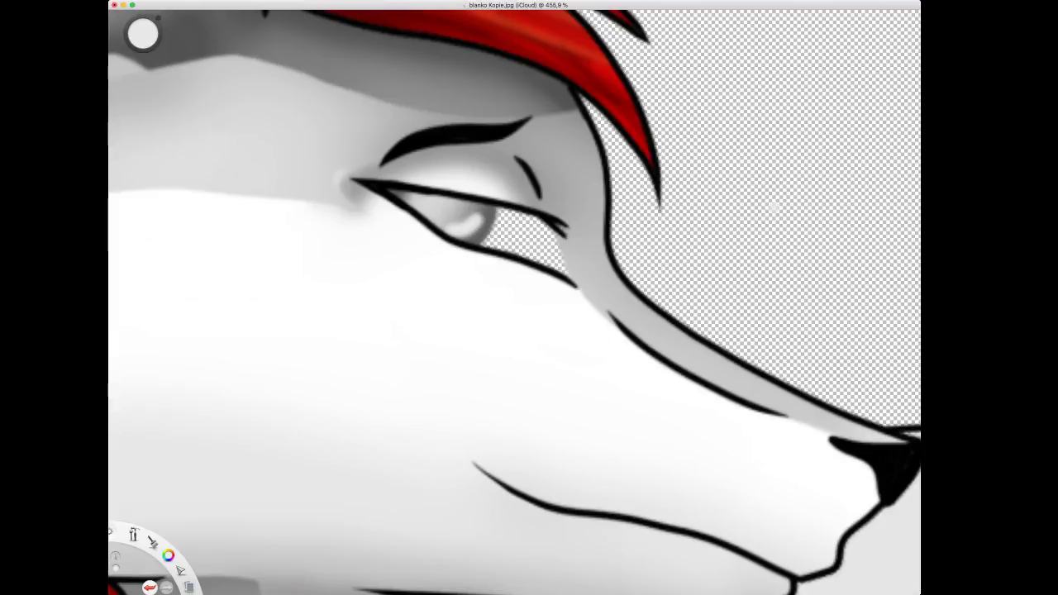
# Paint the seated figure's pupil and the shadow under the upper lid in near-black, and trim the iris's front edge.
pyautogui.moveTo(143, 34); pyautogui.dragTo(143, 87)
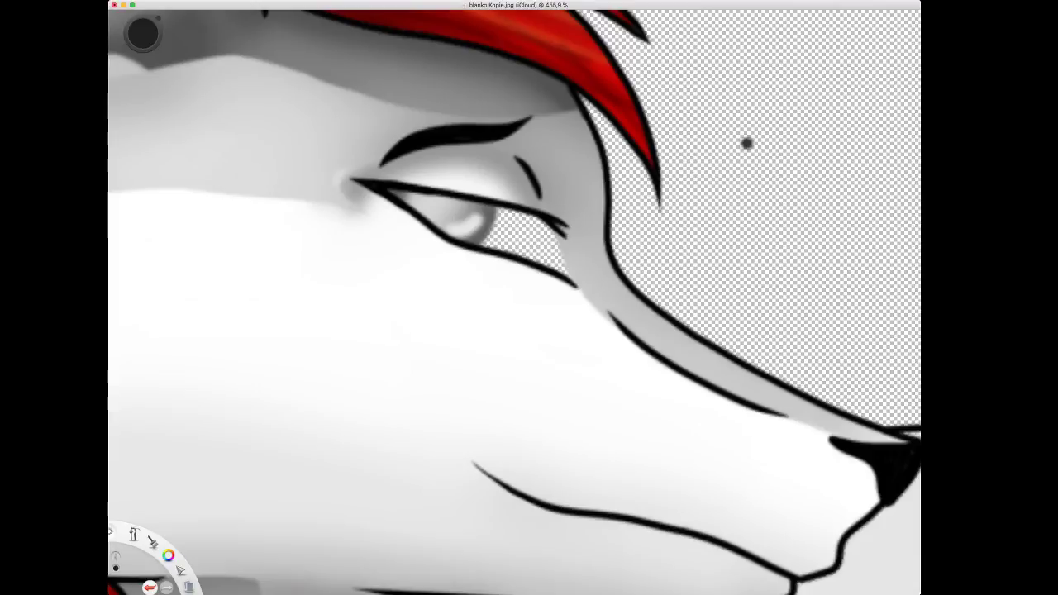
pyautogui.press('super+z')
pyautogui.moveTo(397, 190)
pyautogui.mouseDown()
pyautogui.moveTo(494, 220)
pyautogui.moveTo(460, 201)
pyautogui.moveTo(438, 206)
pyautogui.moveTo(430, 225)
pyautogui.moveTo(445, 208)
pyautogui.mouseUp()
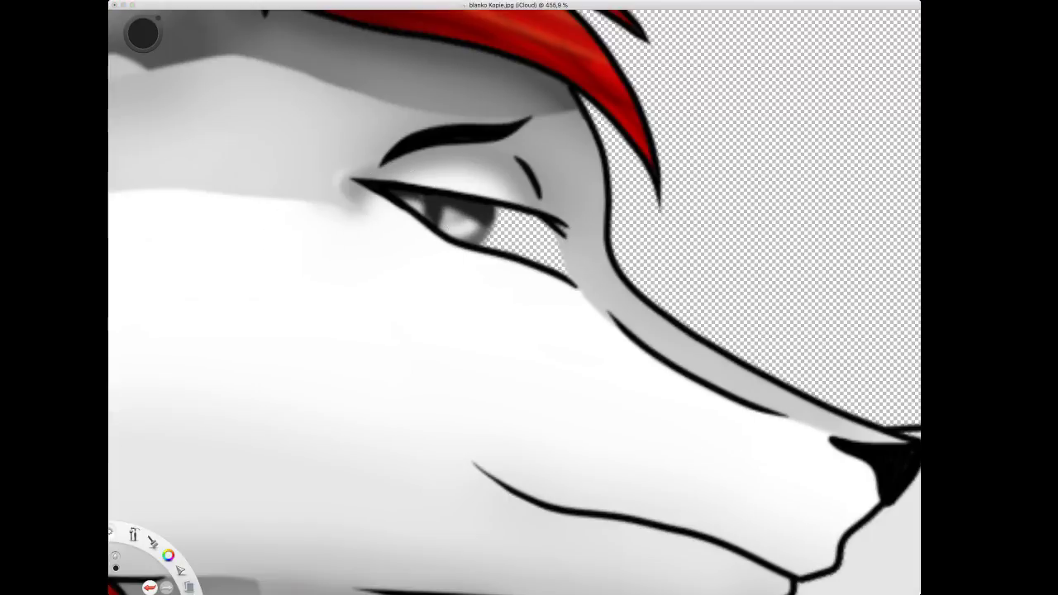
pyautogui.press('s')
pyautogui.moveTo(474, 249); pyautogui.dragTo(502, 218)
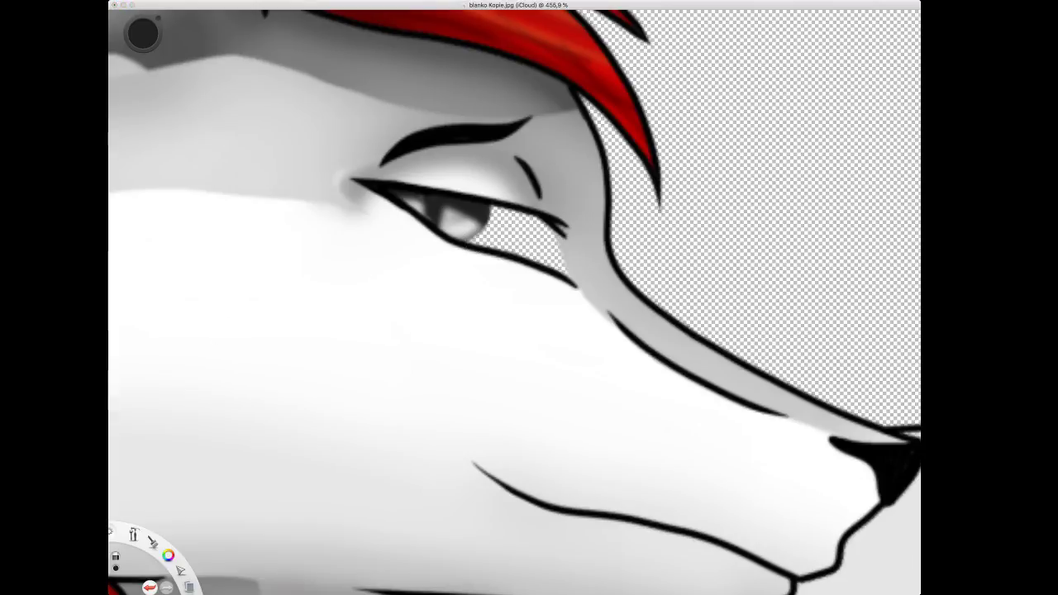
# Add a bright white light reflection over the seated figure's pupil.
pyautogui.click(363, 231)
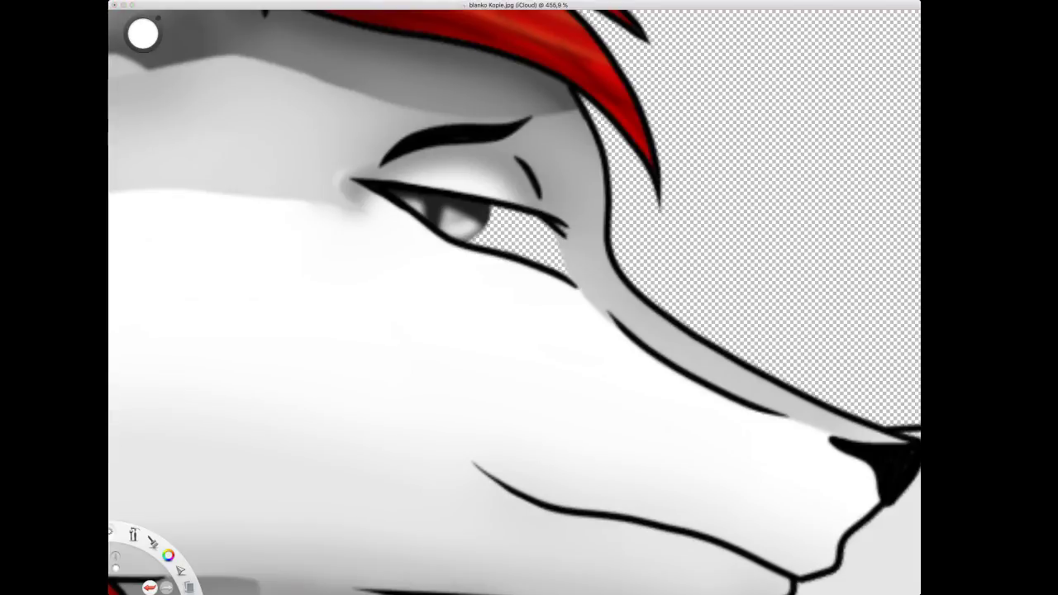
pyautogui.click(465, 215)
pyautogui.press('super+z')
pyautogui.moveTo(451, 209); pyautogui.dragTo(476, 218)
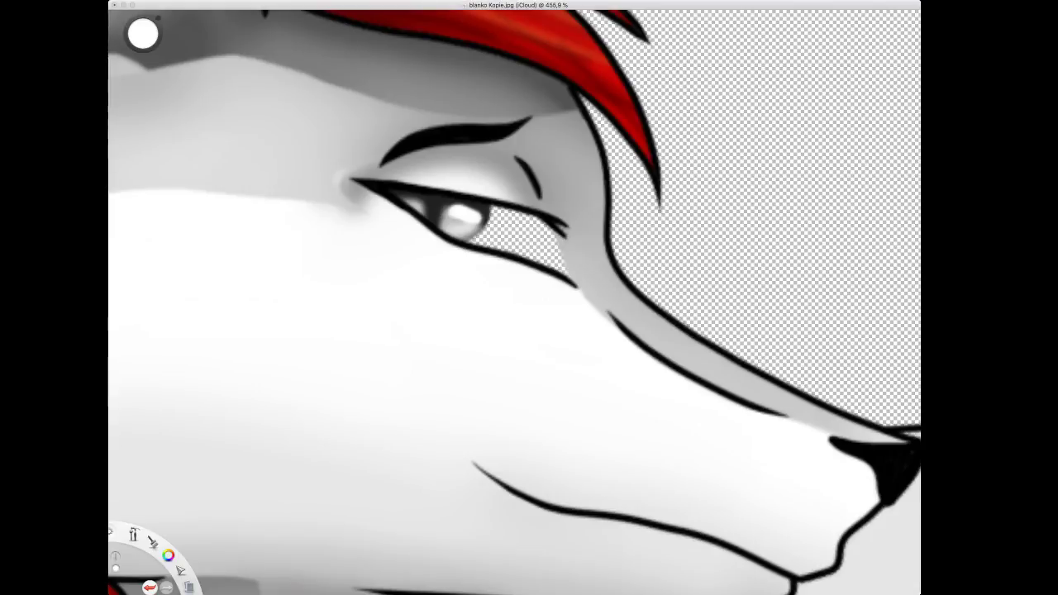
# Fill the rest of the seated figure's eye with white and shade its edges in light grey.
pyautogui.moveTo(496, 223)
pyautogui.mouseDown()
pyautogui.moveTo(485, 240)
pyautogui.moveTo(552, 249)
pyautogui.moveTo(494, 235)
pyautogui.mouseUp()
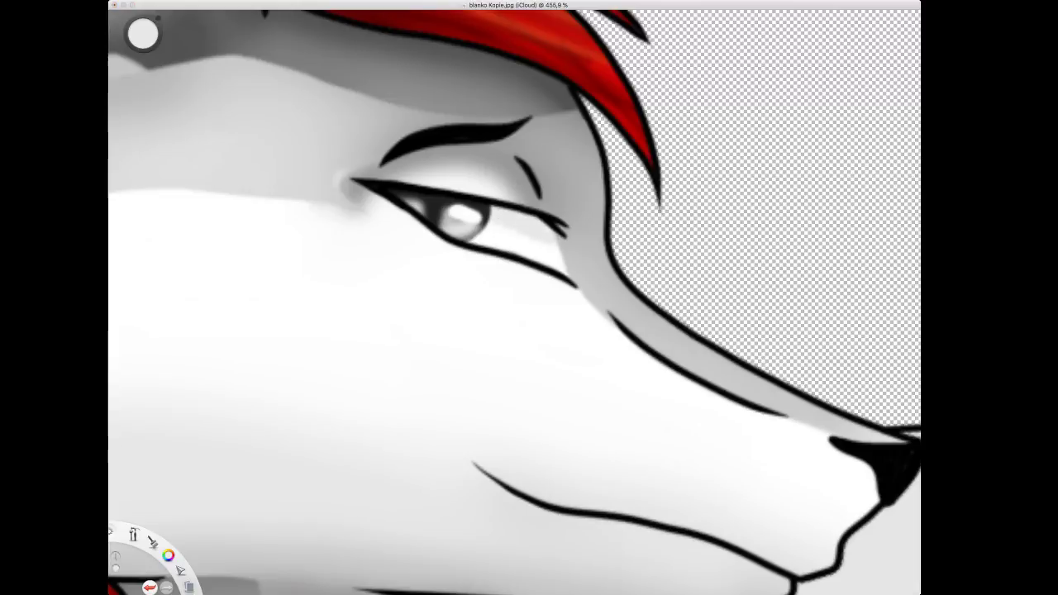
pyautogui.moveTo(496, 212)
pyautogui.mouseDown()
pyautogui.moveTo(531, 223)
pyautogui.moveTo(510, 223)
pyautogui.moveTo(554, 251)
pyautogui.moveTo(561, 269)
pyautogui.mouseUp()
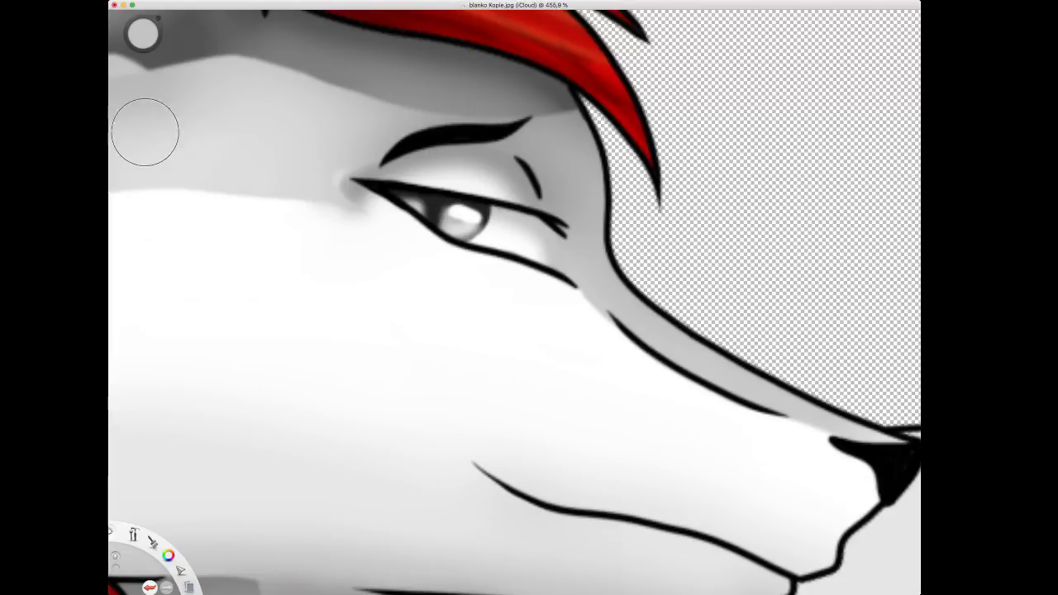
pyautogui.click(394, 195)
# Paint light grey iris bases in both of the wolf's empty eyes.
pyautogui.press('space')
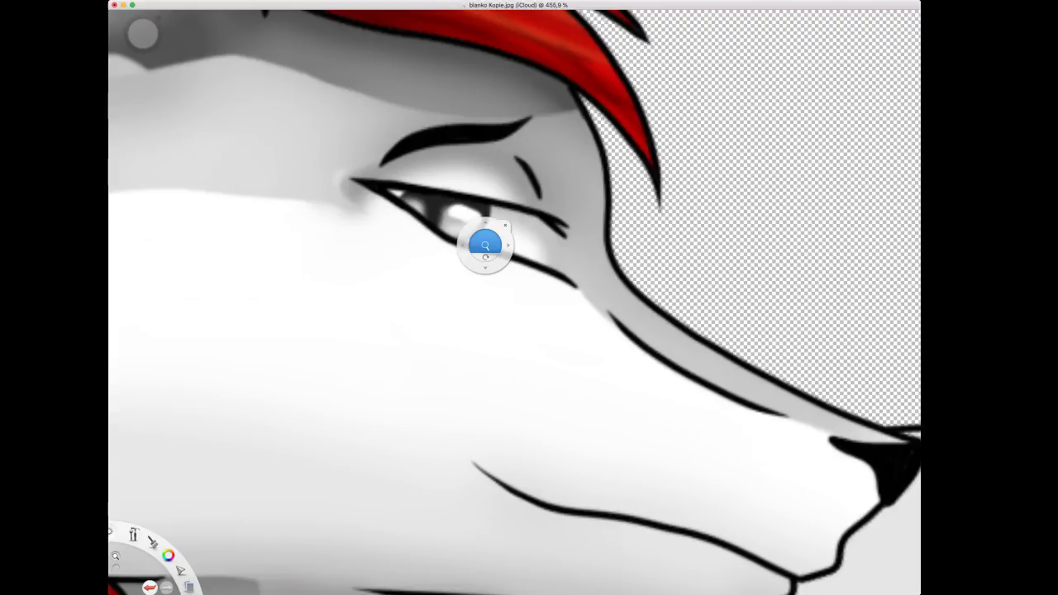
pyautogui.moveTo(486, 245); pyautogui.dragTo(393, 339)
pyautogui.moveTo(488, 452); pyautogui.dragTo(469, 484)
pyautogui.moveTo(559, 276); pyautogui.dragTo(560, 272)
pyautogui.scroll(5, 557, 255)
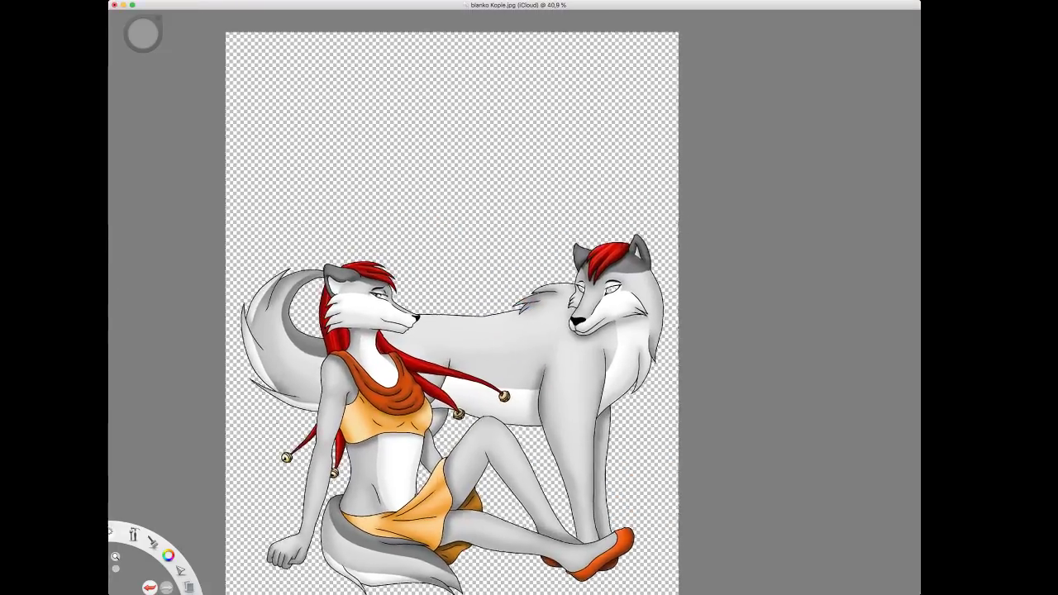
pyautogui.scroll(4, 519, 371)
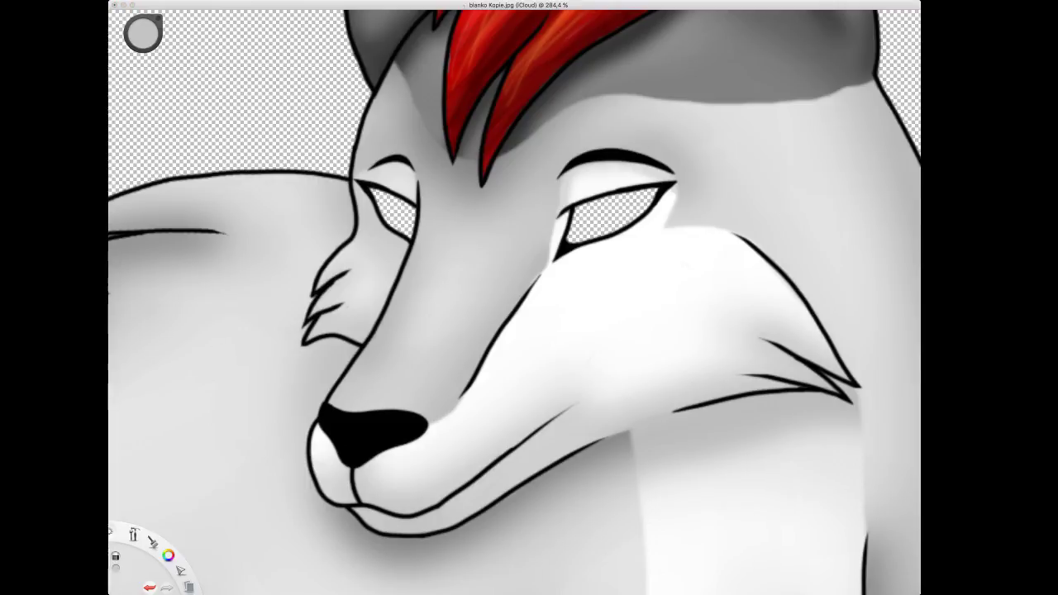
pyautogui.click(213, 115)
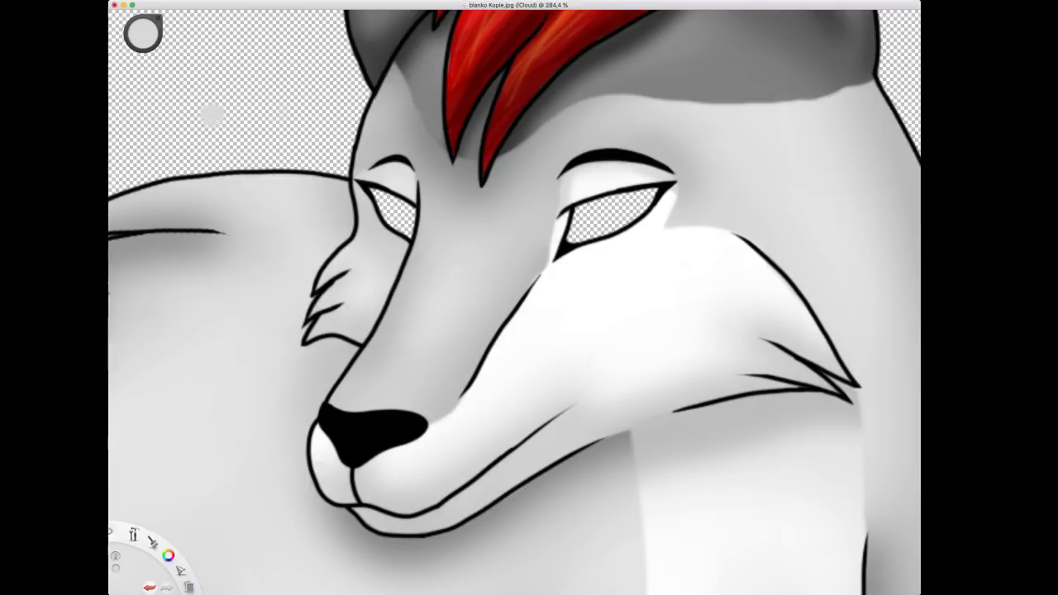
pyautogui.moveTo(596, 212); pyautogui.dragTo(622, 205)
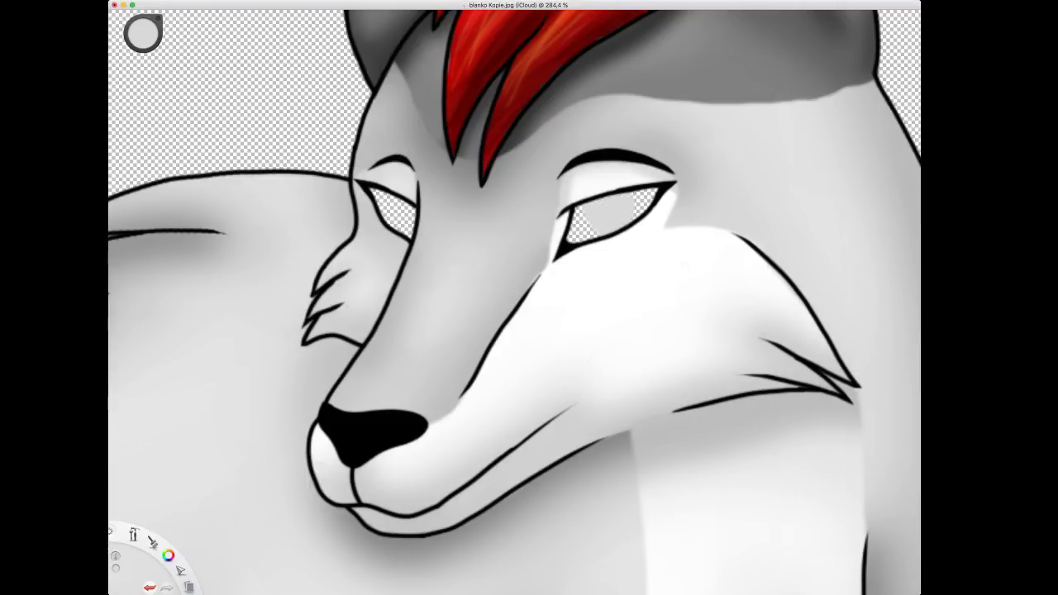
pyautogui.press('super+z')
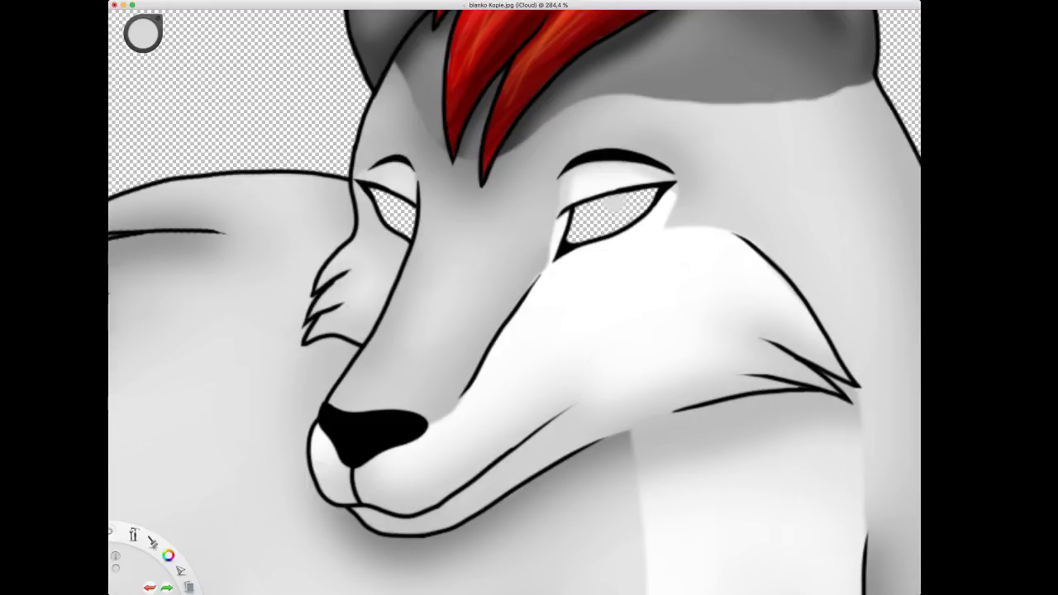
pyautogui.moveTo(614, 201); pyautogui.dragTo(635, 200)
pyautogui.moveTo(403, 207); pyautogui.dragTo(404, 223)
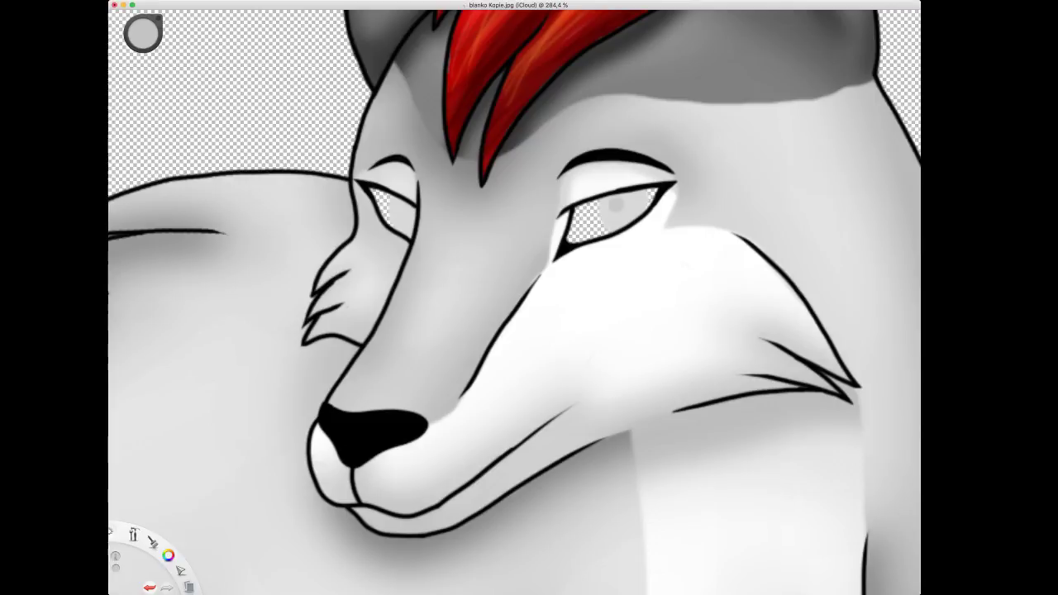
# Lighten the centre of both wolf irises with pale grey and shade around their edges in mid grey.
pyautogui.moveTo(608, 204)
pyautogui.mouseDown()
pyautogui.moveTo(611, 226)
pyautogui.moveTo(647, 192)
pyautogui.moveTo(629, 222)
pyautogui.mouseUp()
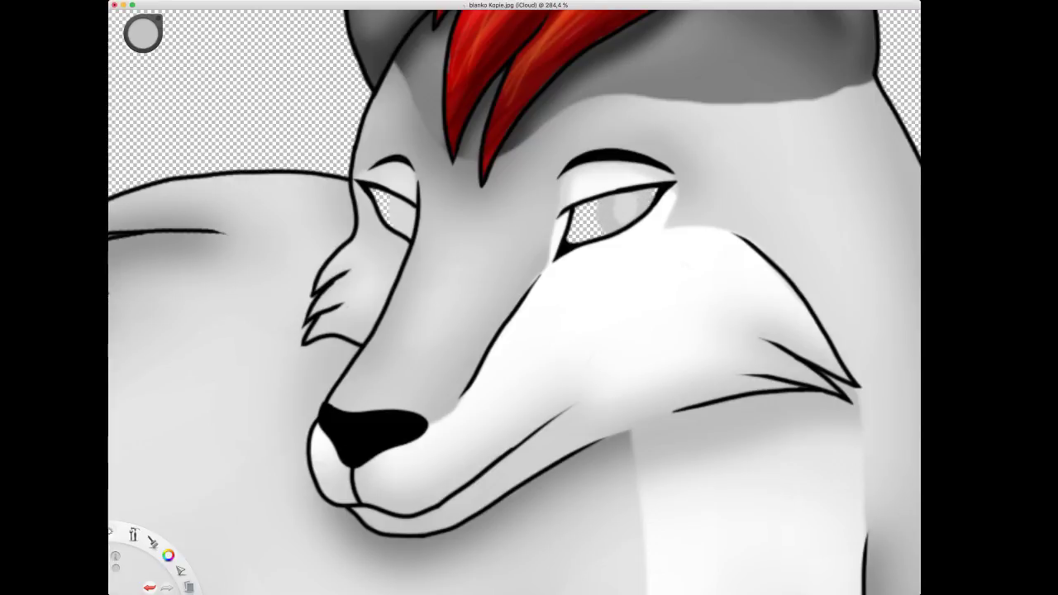
pyautogui.moveTo(410, 214)
pyautogui.mouseDown()
pyautogui.moveTo(389, 197)
pyautogui.moveTo(410, 236)
pyautogui.mouseUp()
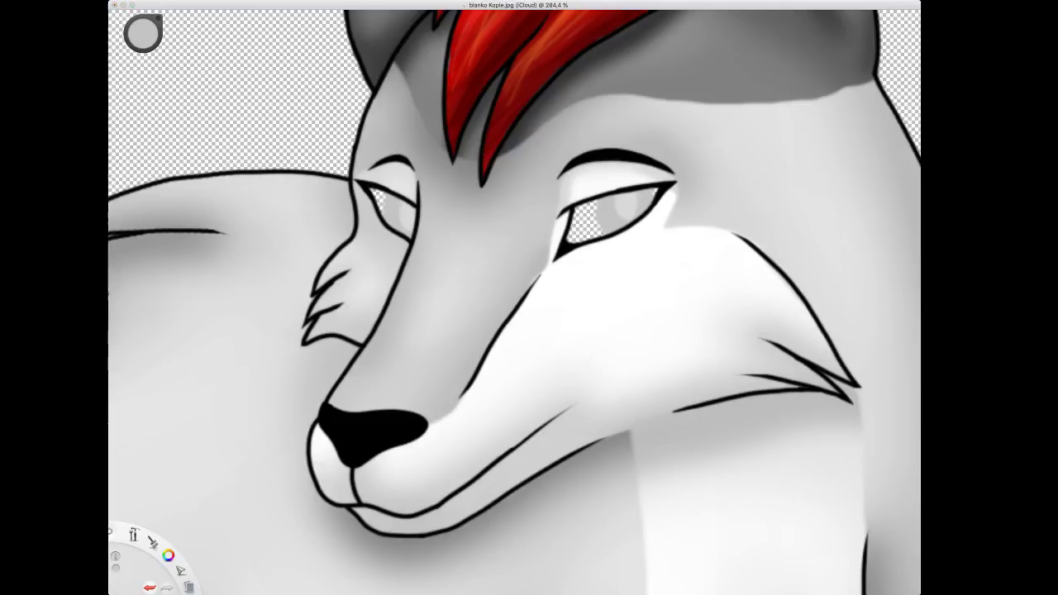
pyautogui.moveTo(143, 33); pyautogui.dragTo(143, 51)
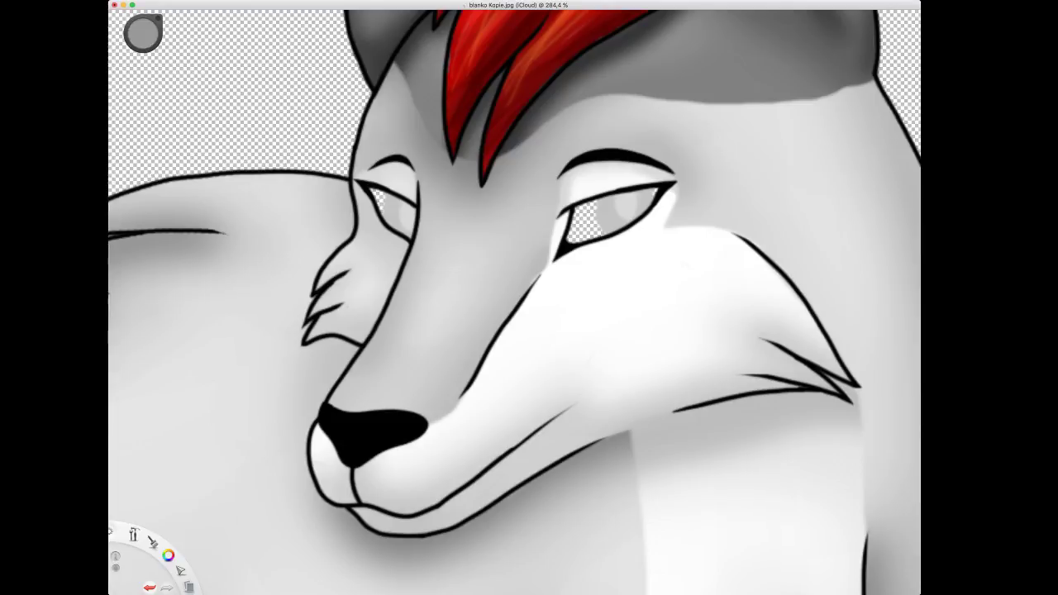
pyautogui.moveTo(602, 201); pyautogui.dragTo(611, 228)
pyautogui.moveTo(643, 191); pyautogui.dragTo(649, 208)
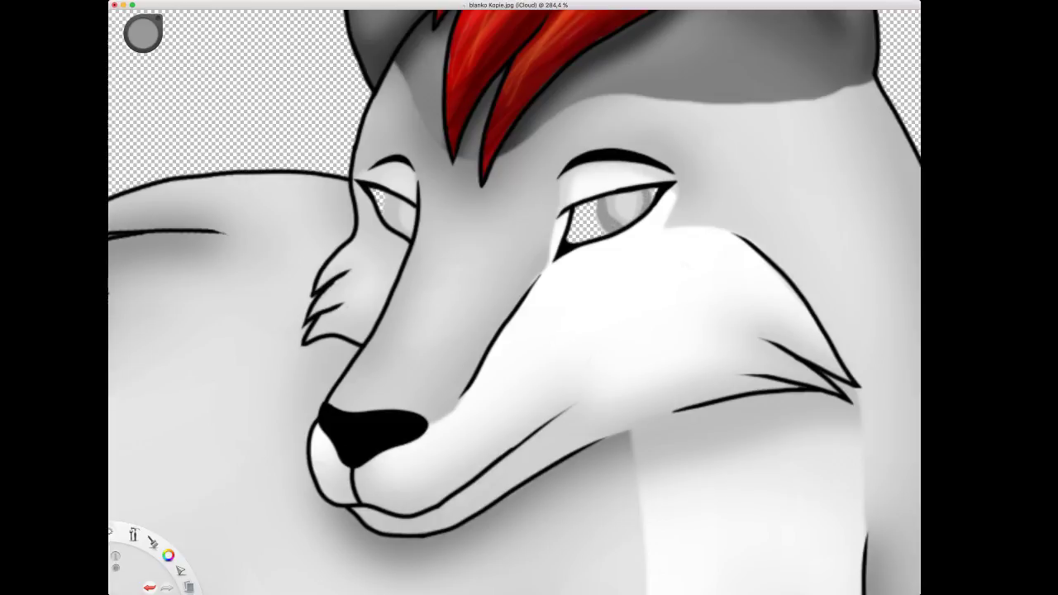
pyautogui.moveTo(390, 200); pyautogui.dragTo(411, 237)
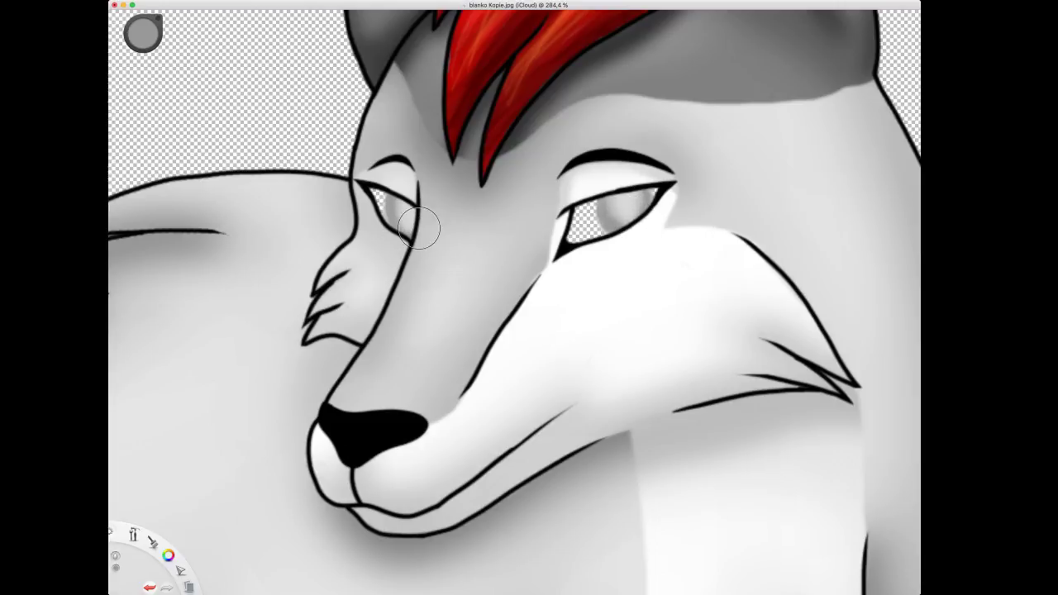
# Deepen the outer edges of both wolf irises with a darker grey.
pyautogui.click(881, 293)
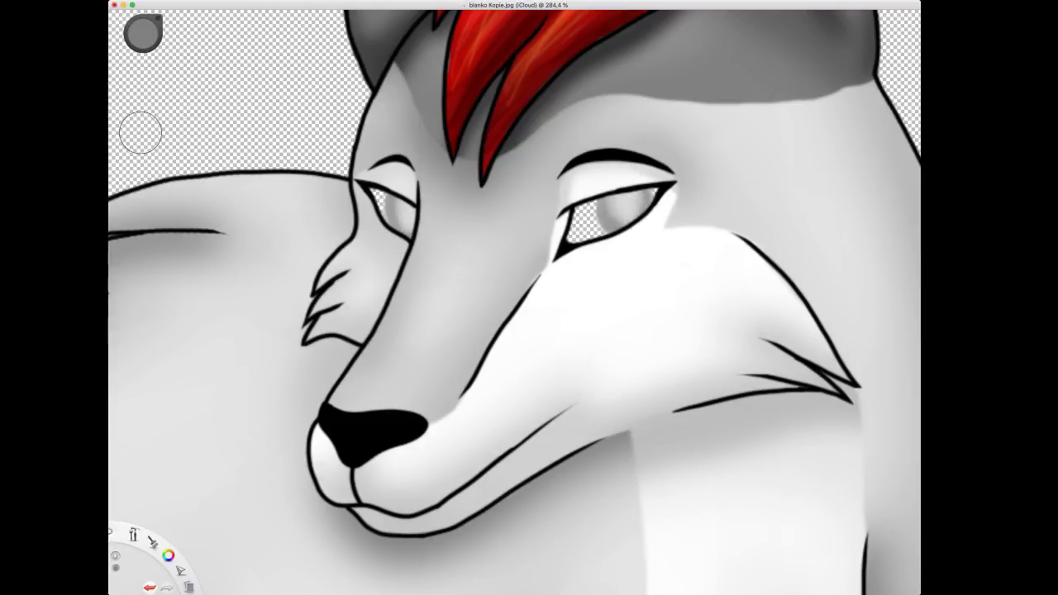
pyautogui.moveTo(143, 33); pyautogui.dragTo(141, 91)
pyautogui.moveTo(645, 191)
pyautogui.mouseDown()
pyautogui.moveTo(637, 215)
pyautogui.moveTo(648, 204)
pyautogui.mouseUp()
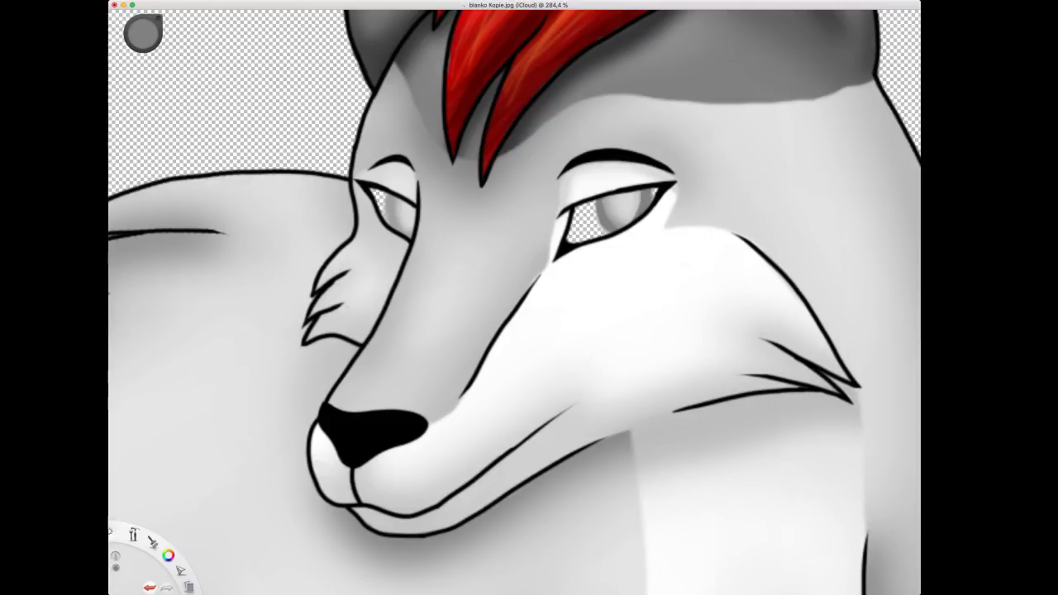
pyautogui.moveTo(389, 209); pyautogui.dragTo(402, 229)
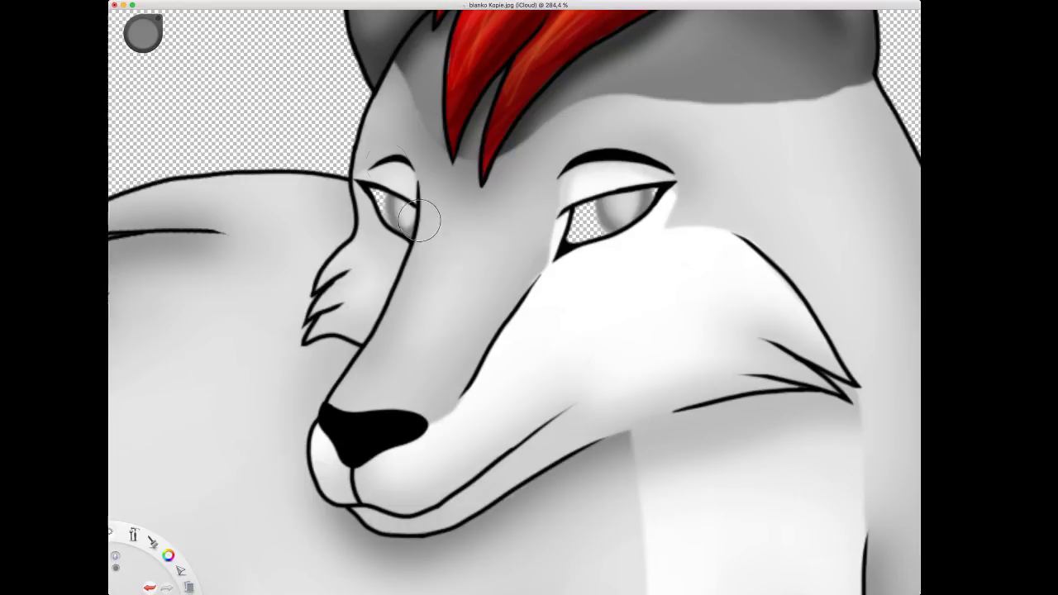
# Add soft near-white glints to the lower part of both wolf irises.
pyautogui.scroll(-10, 420, 219)
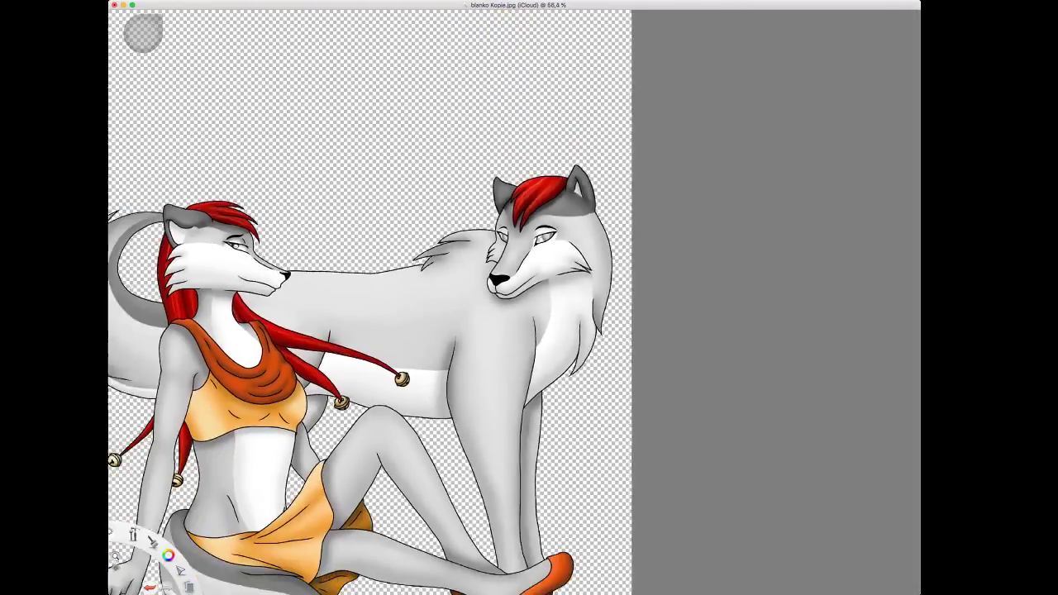
pyautogui.scroll(-4, 471, 302)
pyautogui.scroll(18, 537, 240)
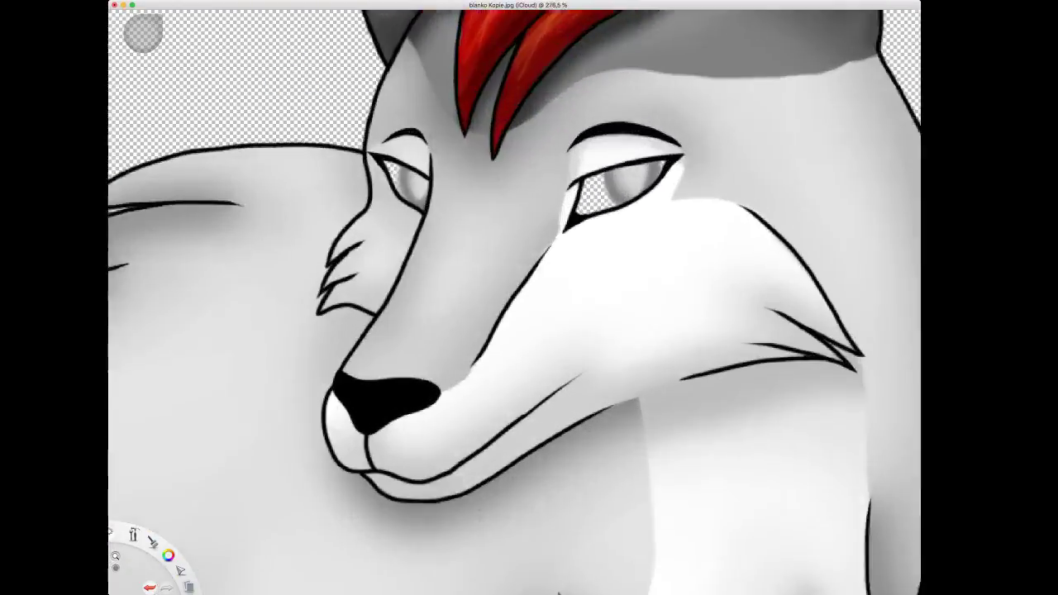
pyautogui.scroll(-6, 431, 296)
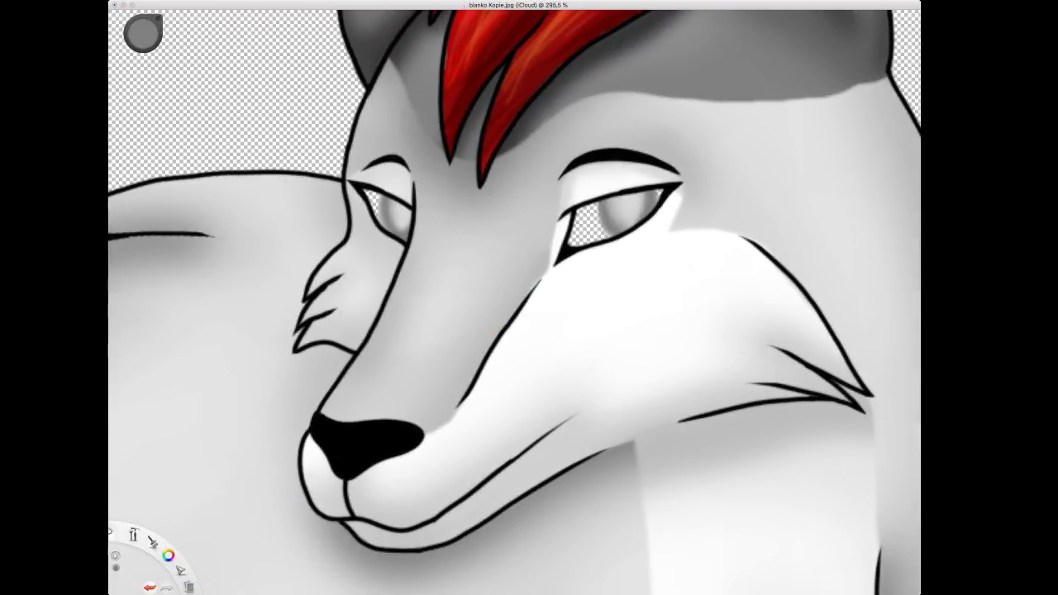
pyautogui.moveTo(143, 34); pyautogui.dragTo(143, 72)
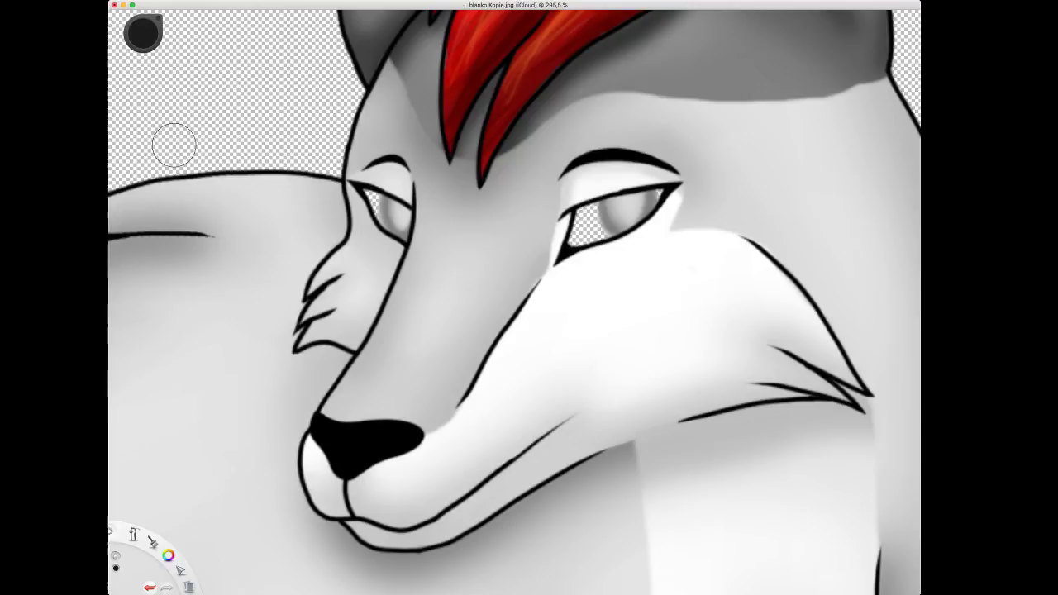
pyautogui.moveTo(143, 33); pyautogui.dragTo(143, 3)
pyautogui.click(613, 212)
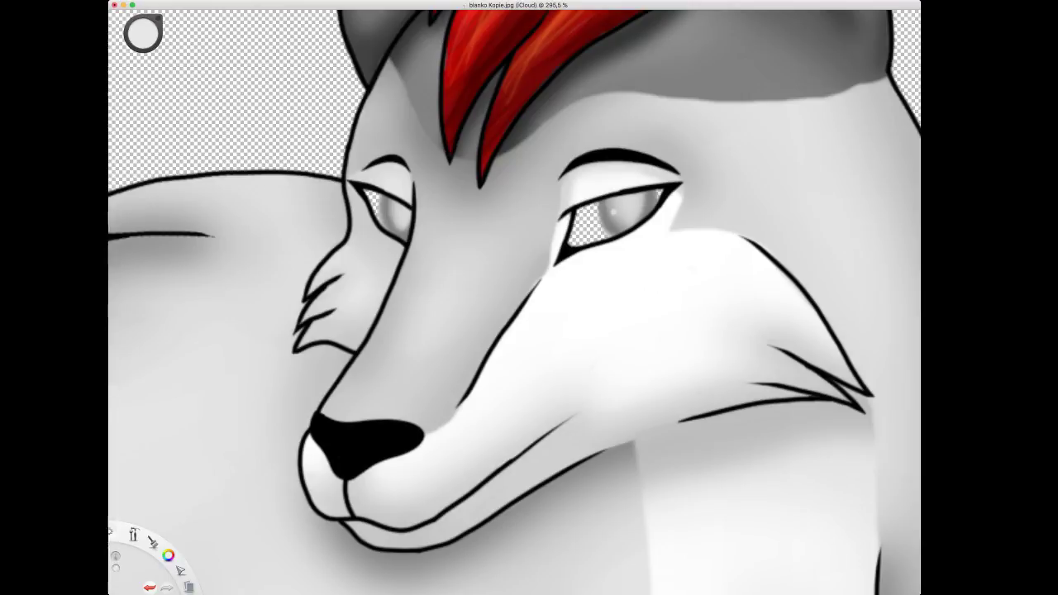
pyautogui.moveTo(612, 217); pyautogui.dragTo(620, 228)
pyautogui.moveTo(394, 224); pyautogui.dragTo(398, 220)
# Paint near-black shadows under the upper lids across both wolf irises.
pyautogui.moveTo(600, 213)
pyautogui.mouseDown()
pyautogui.moveTo(651, 202)
pyautogui.moveTo(595, 205)
pyautogui.moveTo(647, 197)
pyautogui.moveTo(653, 207)
pyautogui.moveTo(637, 195)
pyautogui.mouseUp()
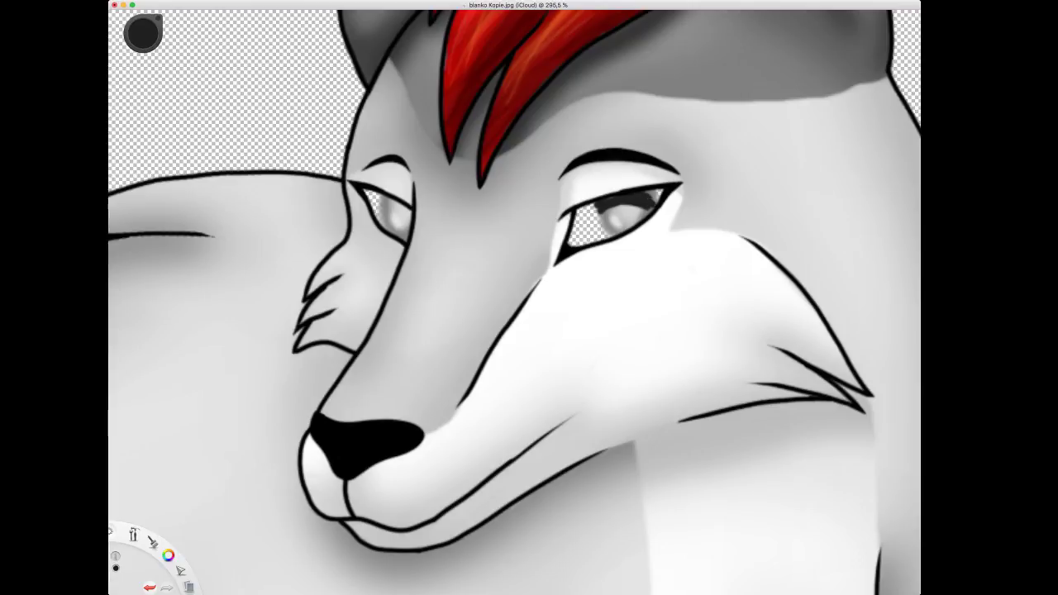
pyautogui.moveTo(388, 213)
pyautogui.mouseDown()
pyautogui.moveTo(410, 209)
pyautogui.moveTo(389, 203)
pyautogui.mouseUp()
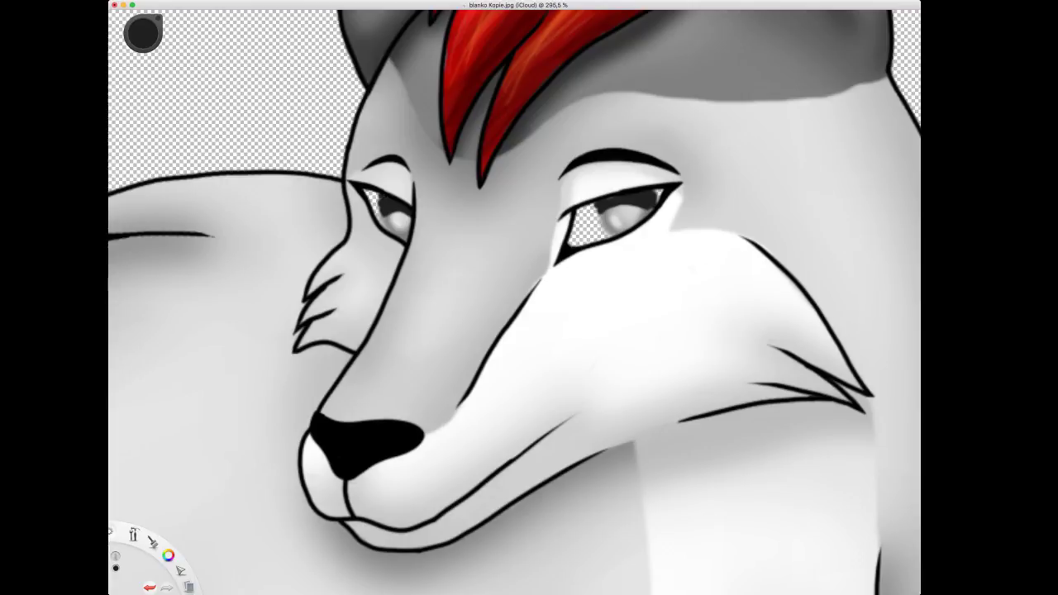
pyautogui.moveTo(617, 210)
pyautogui.mouseDown()
pyautogui.moveTo(627, 208)
pyautogui.moveTo(628, 223)
pyautogui.moveTo(631, 208)
pyautogui.moveTo(638, 223)
pyautogui.mouseUp()
pyautogui.moveTo(395, 221); pyautogui.dragTo(406, 226)
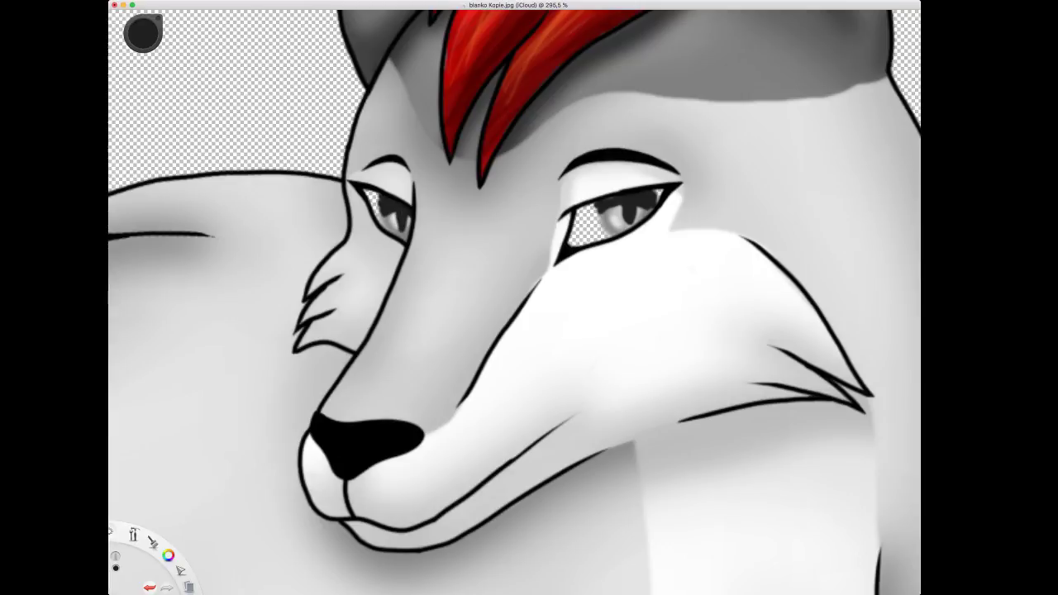
pyautogui.press('super+z')
pyautogui.press('super+z')
pyautogui.press('super+z')
pyautogui.press('super+z')
pyautogui.press('super+z')
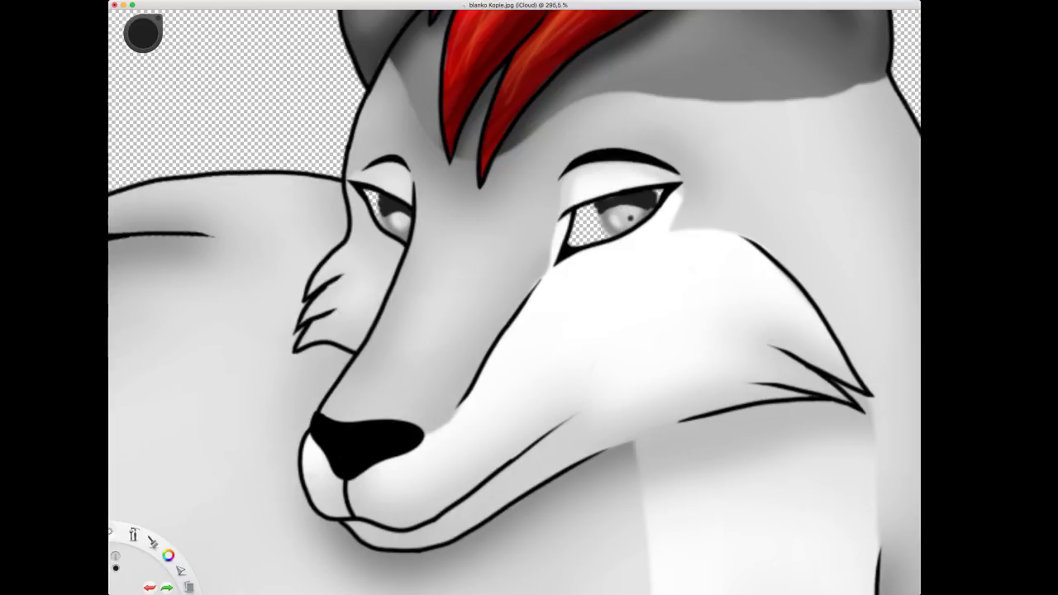
# Paint narrow near-black pupils in both wolf eyes and soften the dark edges into the irises.
pyautogui.moveTo(631, 219)
pyautogui.mouseDown()
pyautogui.moveTo(629, 205)
pyautogui.moveTo(638, 219)
pyautogui.moveTo(627, 222)
pyautogui.mouseUp()
pyautogui.moveTo(405, 221); pyautogui.dragTo(403, 231)
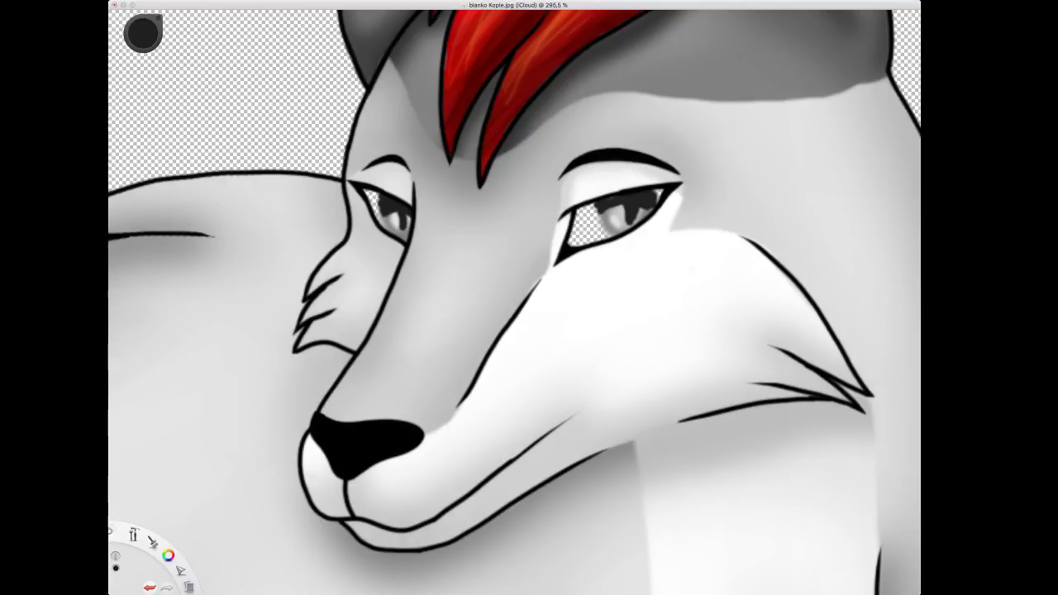
pyautogui.moveTo(623, 213); pyautogui.dragTo(639, 216)
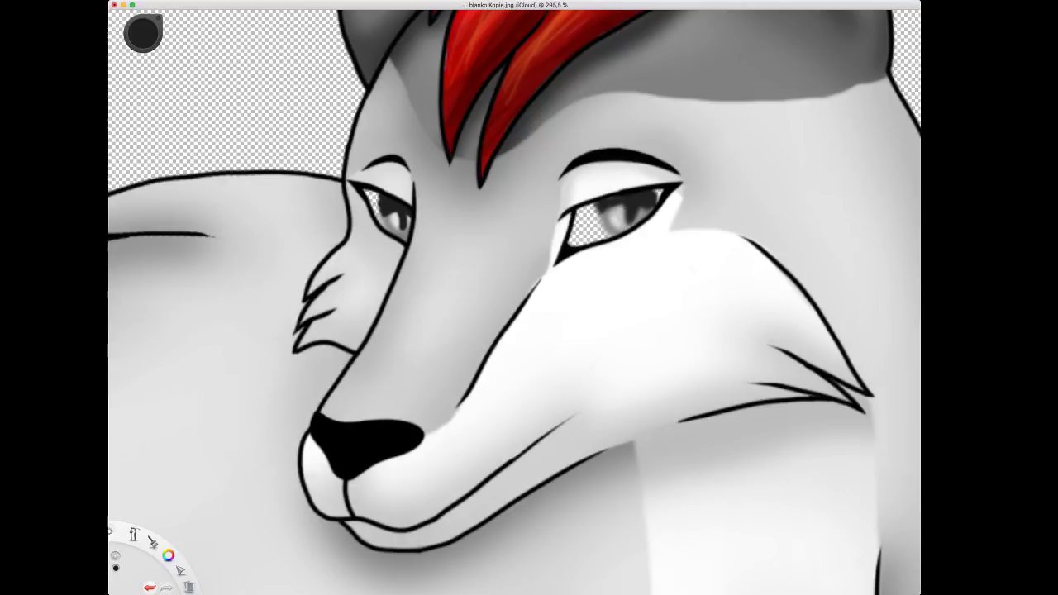
pyautogui.moveTo(387, 209); pyautogui.dragTo(396, 218)
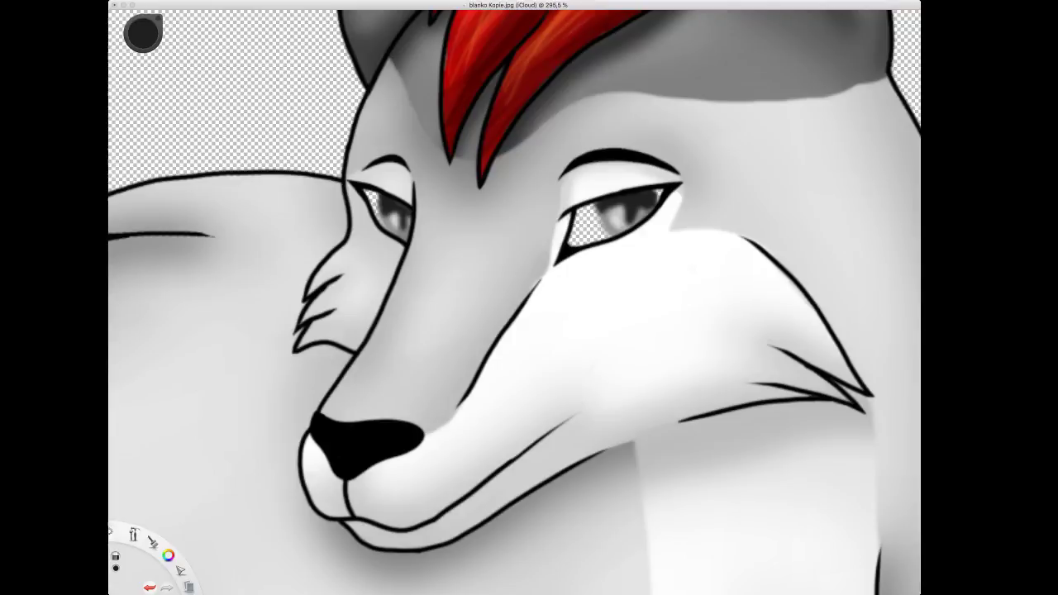
# Trim the front edges of both wolf irises into clean curves.
pyautogui.press('s')
pyautogui.press('s')
pyautogui.moveTo(374, 190); pyautogui.dragTo(378, 209)
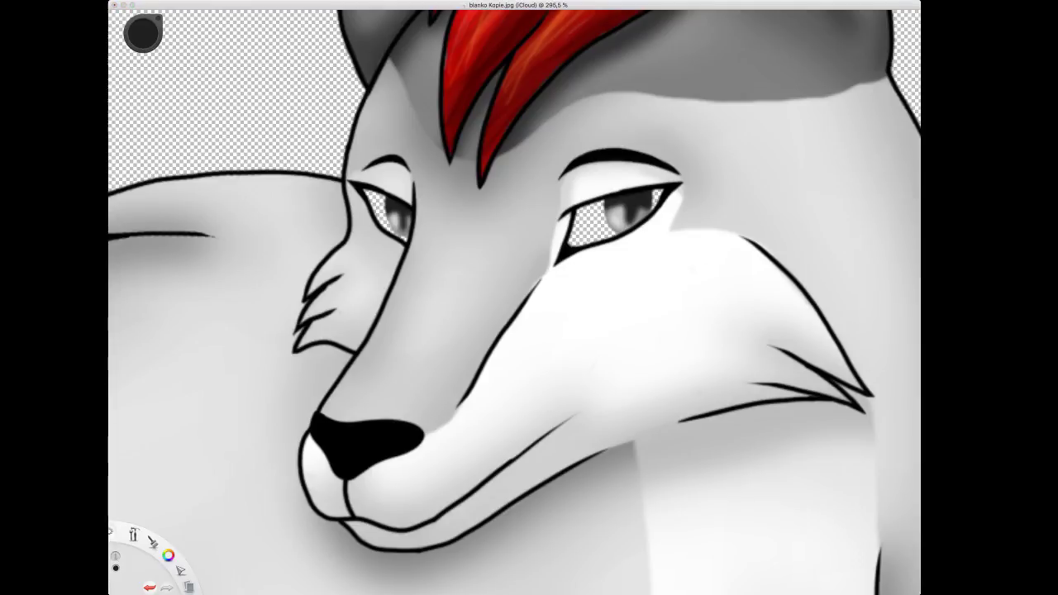
# Add a bright white light reflection to each wolf eye.
pyautogui.click(143, 33)
pyautogui.moveTo(639, 199); pyautogui.dragTo(642, 203)
pyautogui.moveTo(406, 213); pyautogui.dragTo(405, 210)
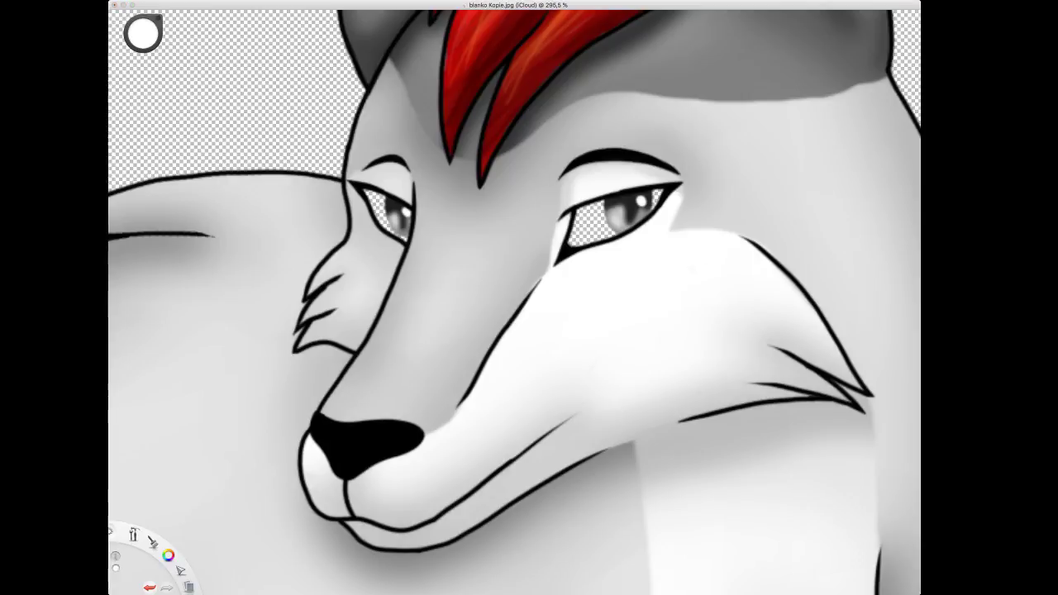
# Fill the remaining empty areas of both wolf eyes with white.
pyautogui.moveTo(143, 33); pyautogui.dragTo(143, 25)
pyautogui.moveTo(606, 222)
pyautogui.mouseDown()
pyautogui.moveTo(610, 234)
pyautogui.moveTo(579, 239)
pyautogui.mouseUp()
pyautogui.moveTo(658, 191); pyautogui.dragTo(655, 203)
pyautogui.moveTo(384, 219)
pyautogui.mouseDown()
pyautogui.moveTo(402, 237)
pyautogui.moveTo(369, 192)
pyautogui.mouseUp()
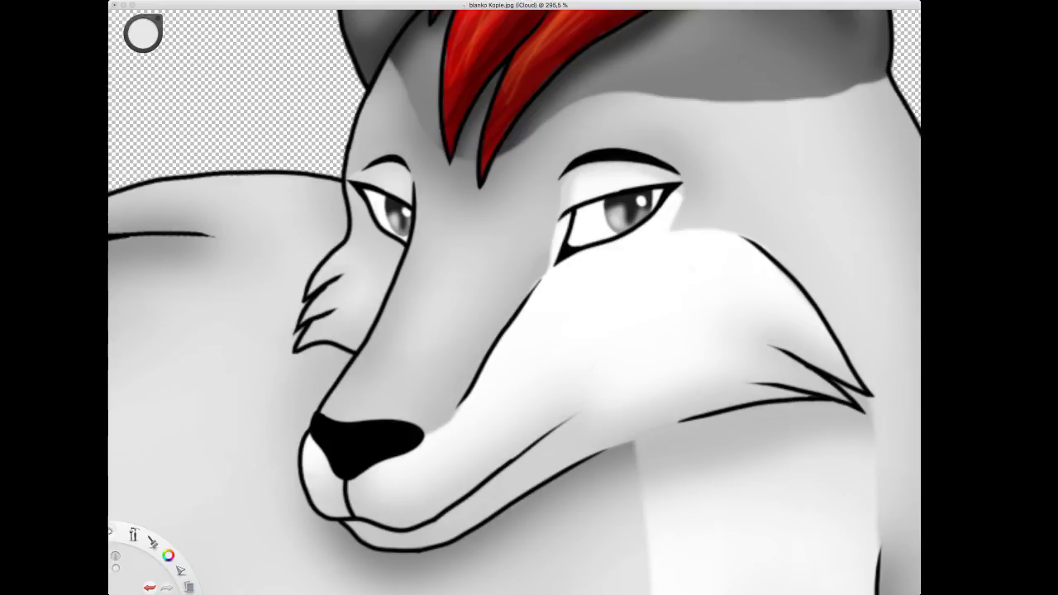
# Shade the edges of both wolf eye whites with very light grey and a slightly darker grey.
pyautogui.moveTo(577, 213); pyautogui.dragTo(579, 236)
pyautogui.moveTo(659, 191); pyautogui.dragTo(655, 201)
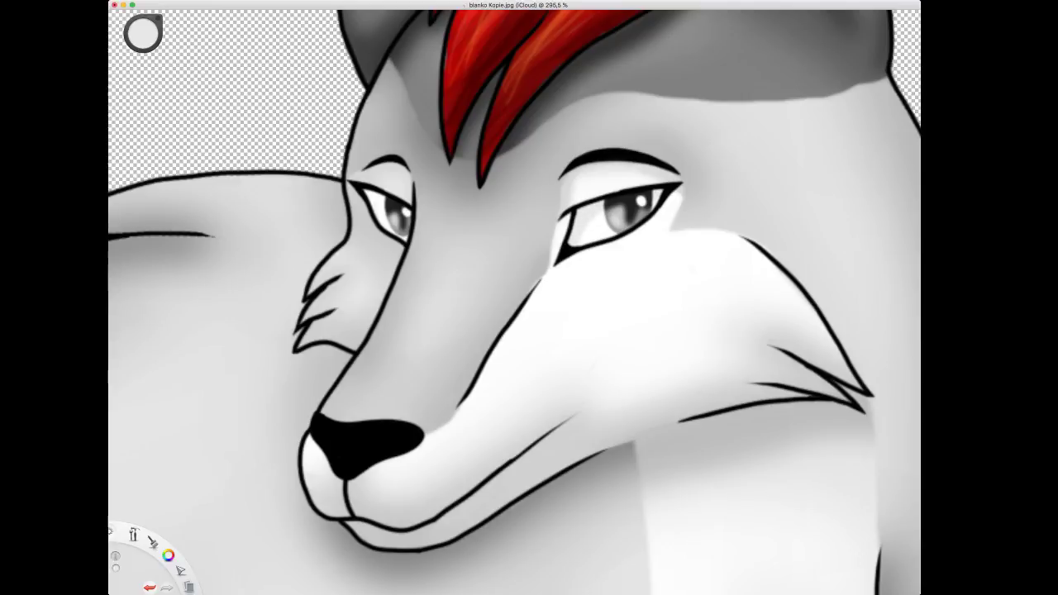
pyautogui.moveTo(368, 192); pyautogui.dragTo(381, 203)
pyautogui.moveTo(143, 33); pyautogui.dragTo(143, 47)
pyautogui.moveTo(586, 214)
pyautogui.mouseDown()
pyautogui.moveTo(576, 232)
pyautogui.moveTo(605, 200)
pyautogui.moveTo(663, 190)
pyautogui.moveTo(653, 207)
pyautogui.mouseUp()
pyautogui.press('super+z')
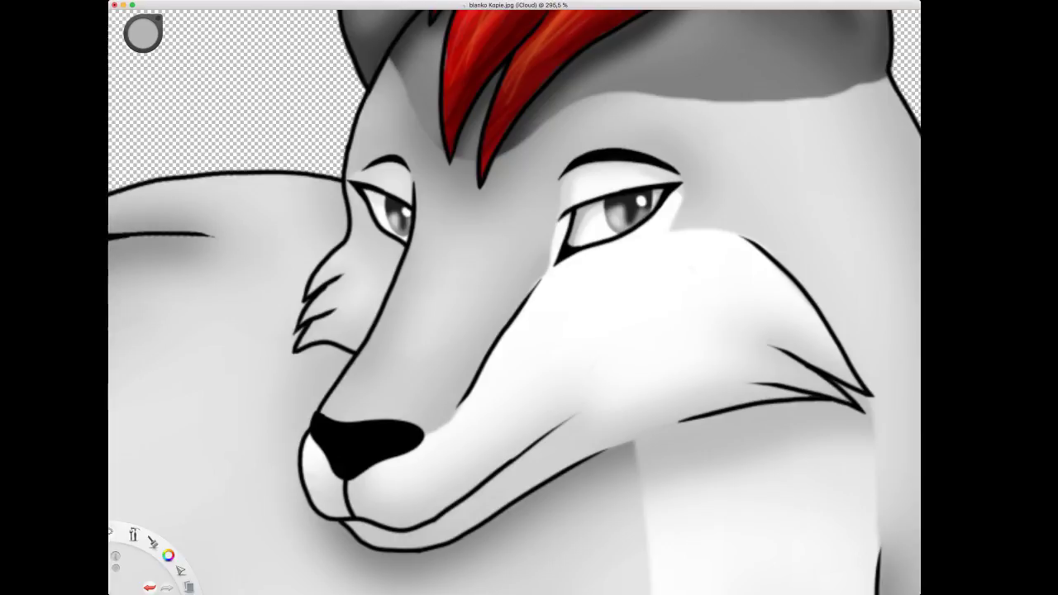
pyautogui.moveTo(365, 190); pyautogui.dragTo(386, 203)
pyautogui.click(159, 162)
pyautogui.press('super+z')
pyautogui.moveTo(591, 216); pyautogui.dragTo(587, 234)
# Bring the whole canvas into view to check both coloured characters.
pyautogui.press('space')
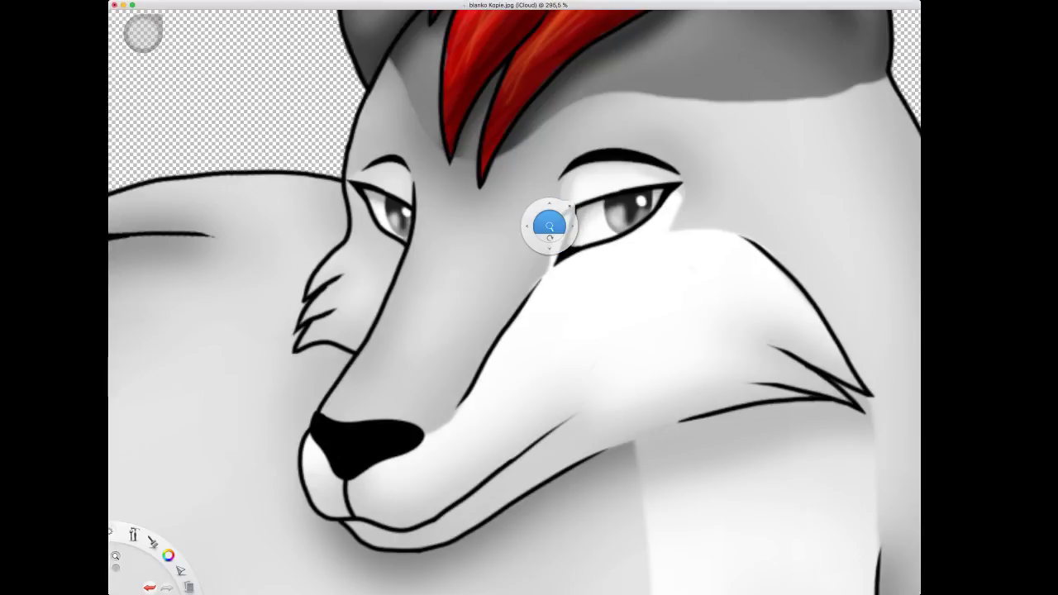
pyautogui.moveTo(549, 225); pyautogui.dragTo(553, 412)
pyautogui.press('space')
pyautogui.moveTo(544, 359); pyautogui.dragTo(536, 378)
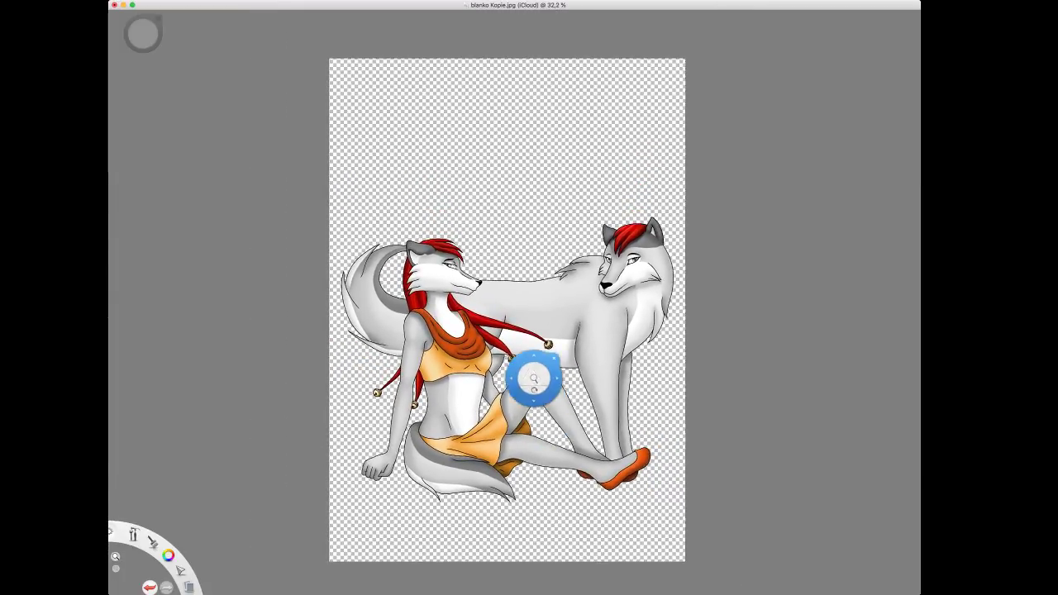
pyautogui.press('space')
pyautogui.moveTo(538, 335); pyautogui.dragTo(532, 324)
pyautogui.press('space')
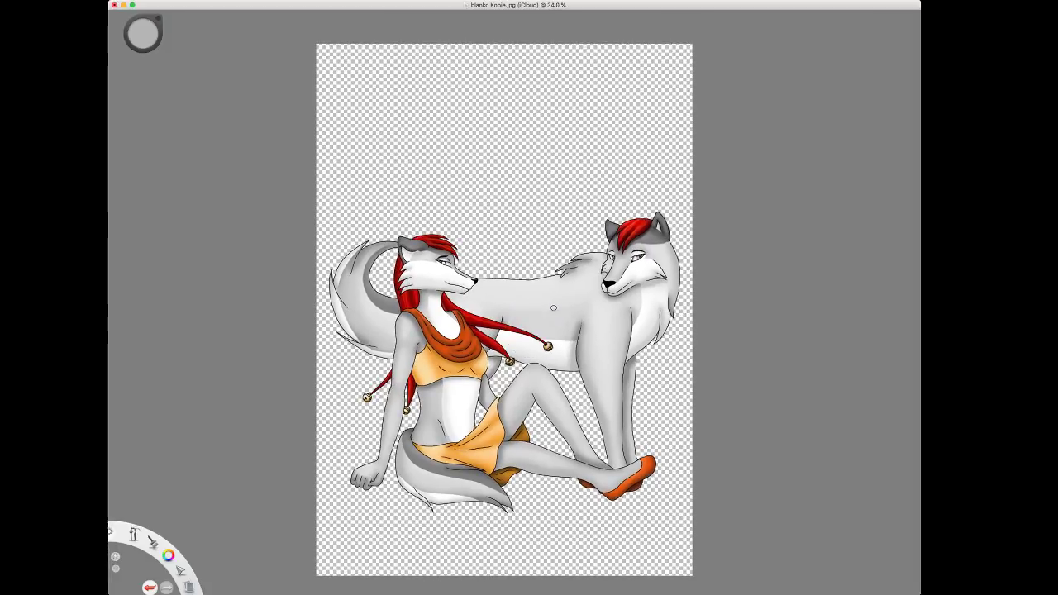